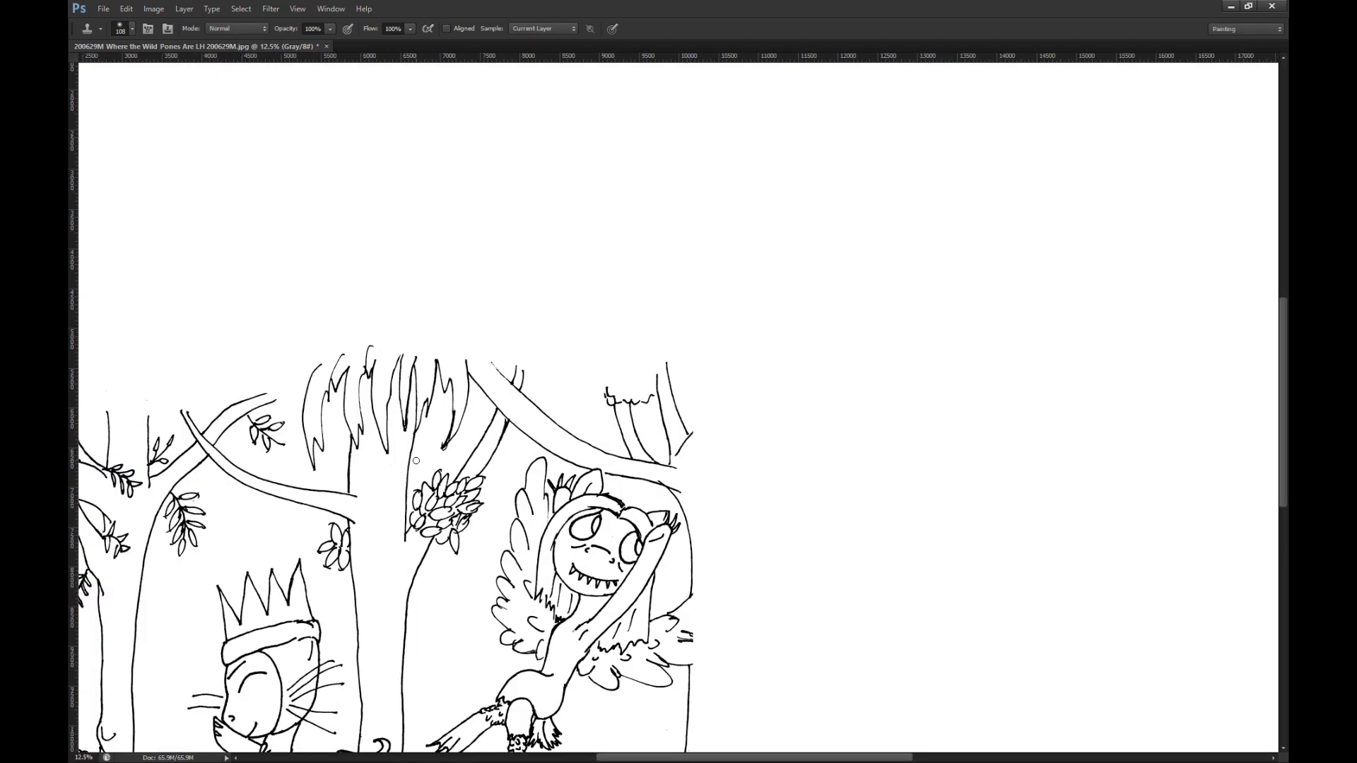
# Step: Place the second scanned drawing as a layer on the canvas and rotate it 180 degrees
pyautogui.hotkey('ctrl', '0')
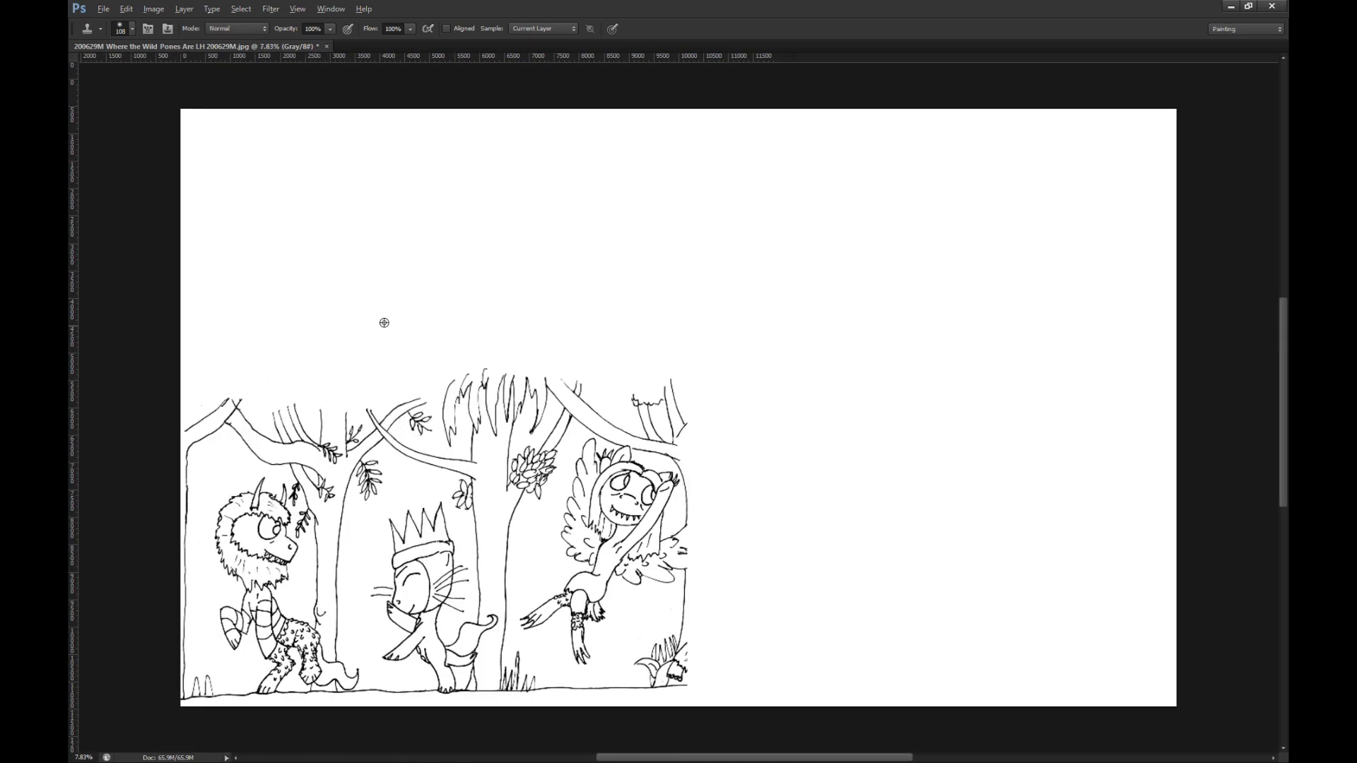
pyautogui.hotkey('alt', 'f')
pyautogui.press('l')
pyautogui.doubleClick(1072, 364)
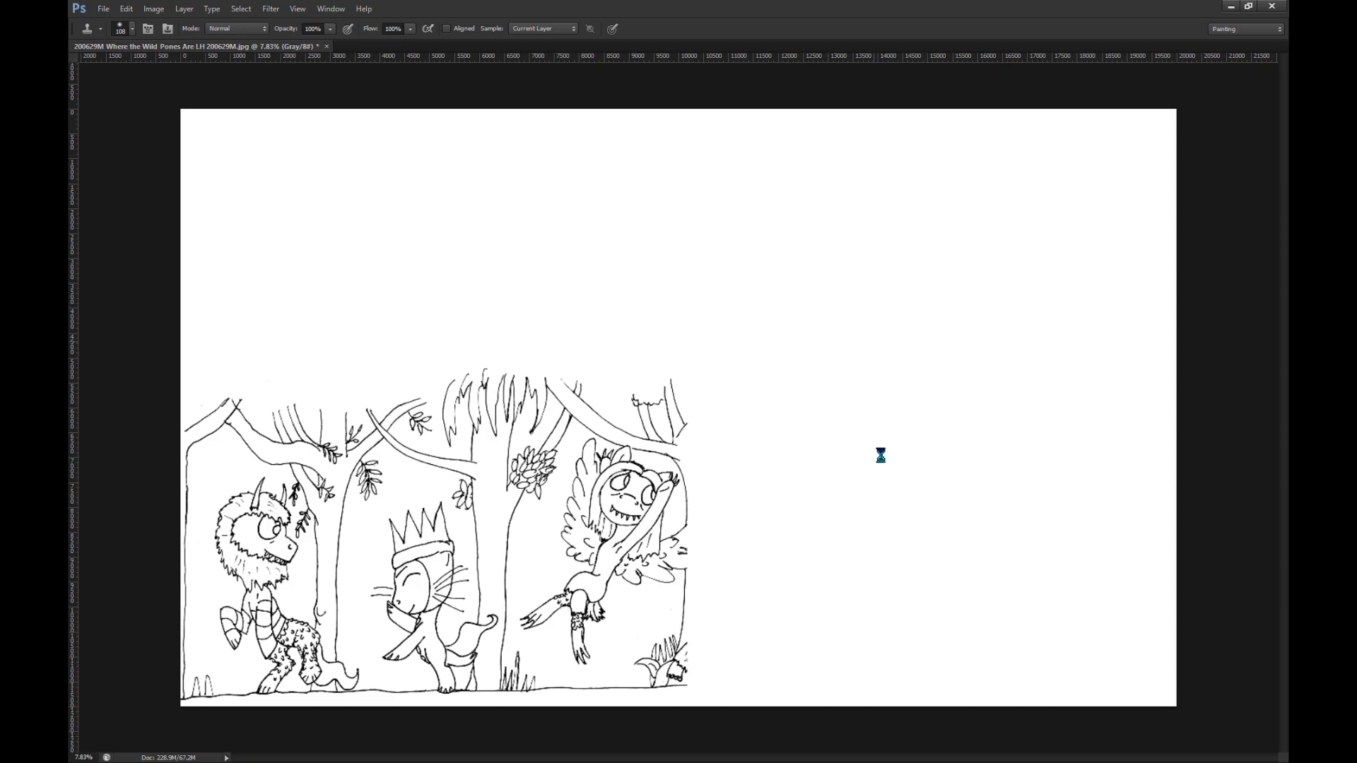
pyautogui.click(387, 28)
pyautogui.write('180')
pyautogui.press('Return')
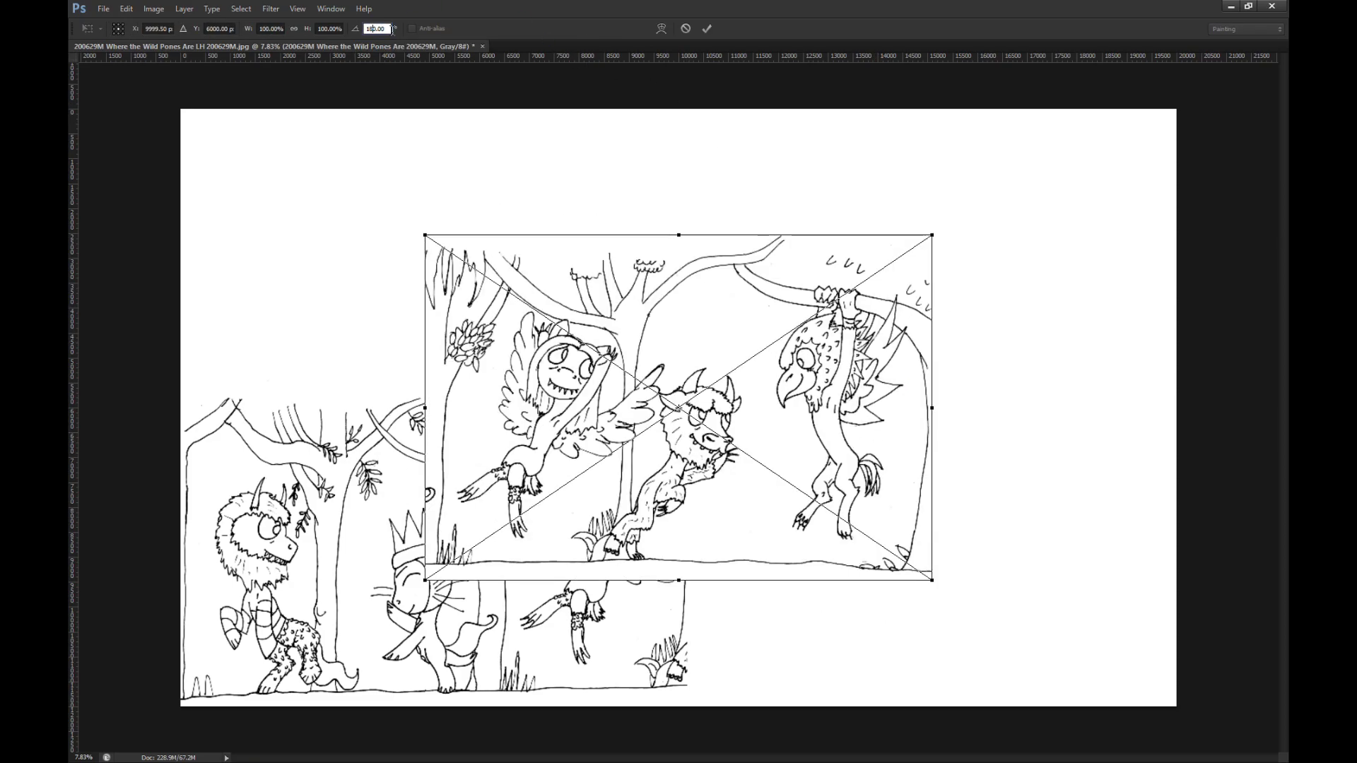
pyautogui.press('Return')
# Step: Move the placed drawing until its winged pony and tree lines exactly overlap the same lines in the first drawing
pyautogui.press('s')
pyautogui.press('v')
pyautogui.moveTo(661, 316); pyautogui.dragTo(720, 364)
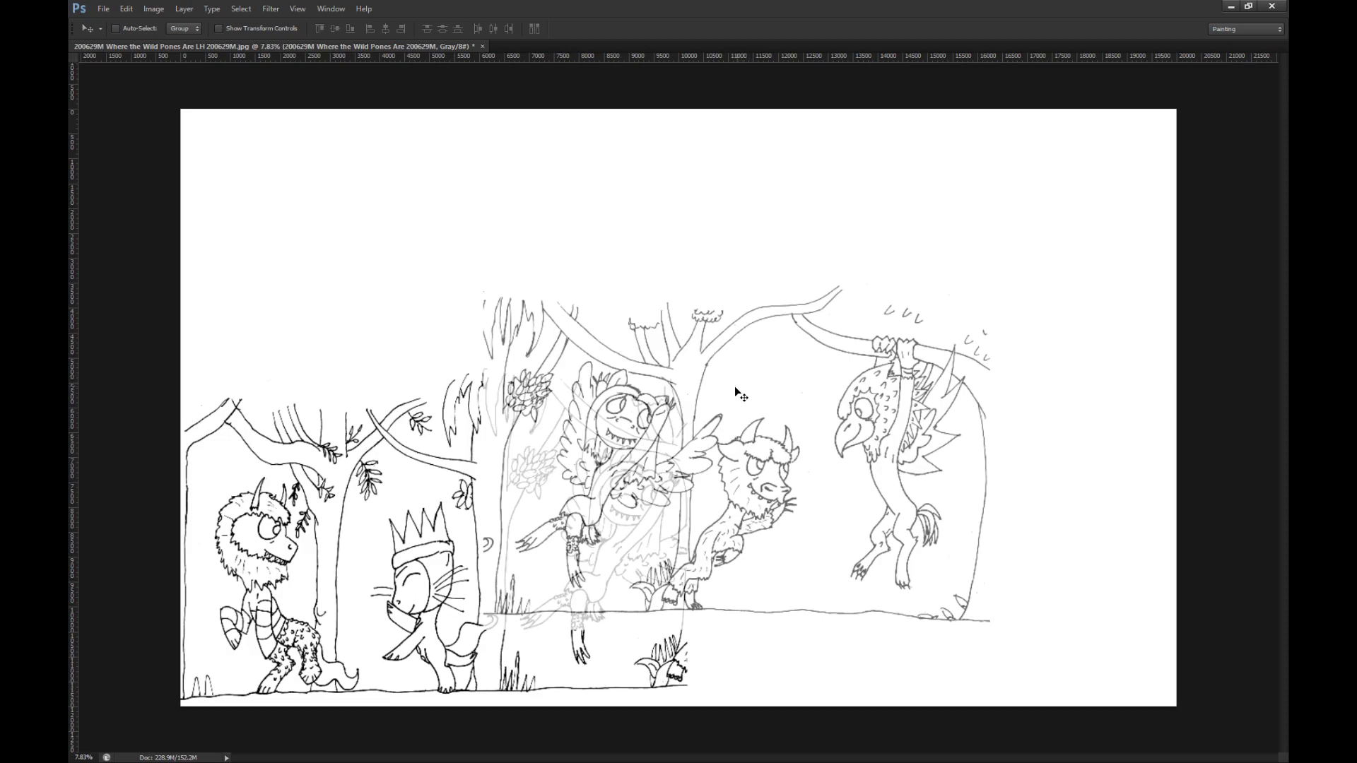
pyautogui.scroll(8, 677, 363)
pyautogui.scroll(5, 709, 595)
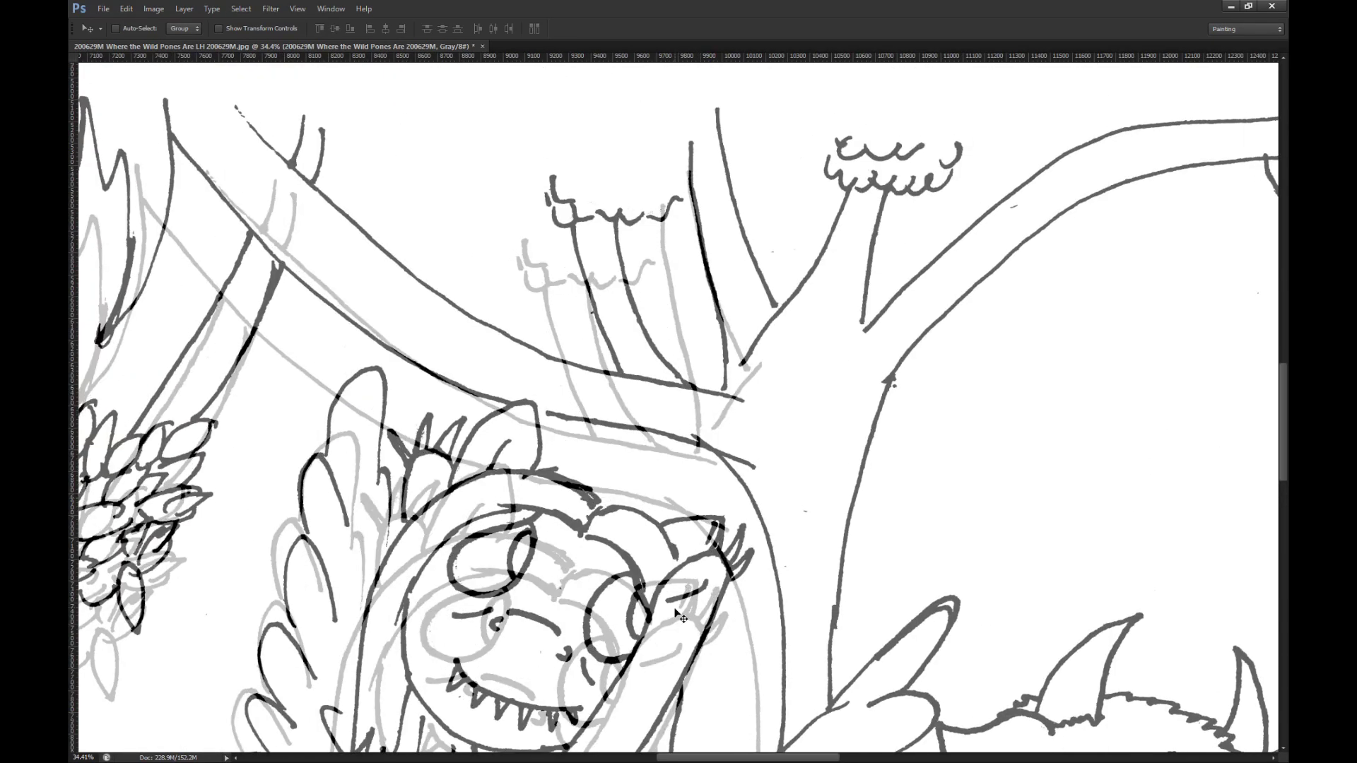
pyautogui.scroll(6, 786, 549)
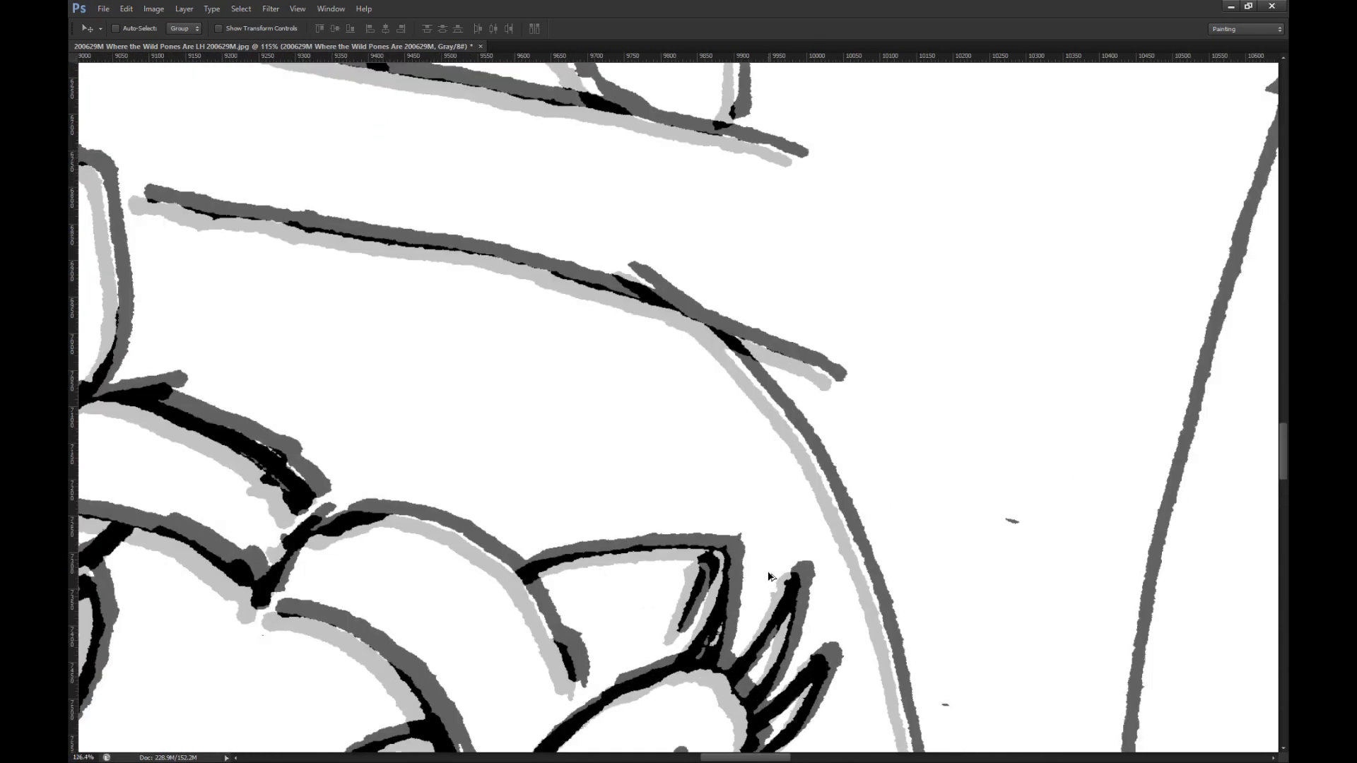
pyautogui.scroll(6, 784, 456)
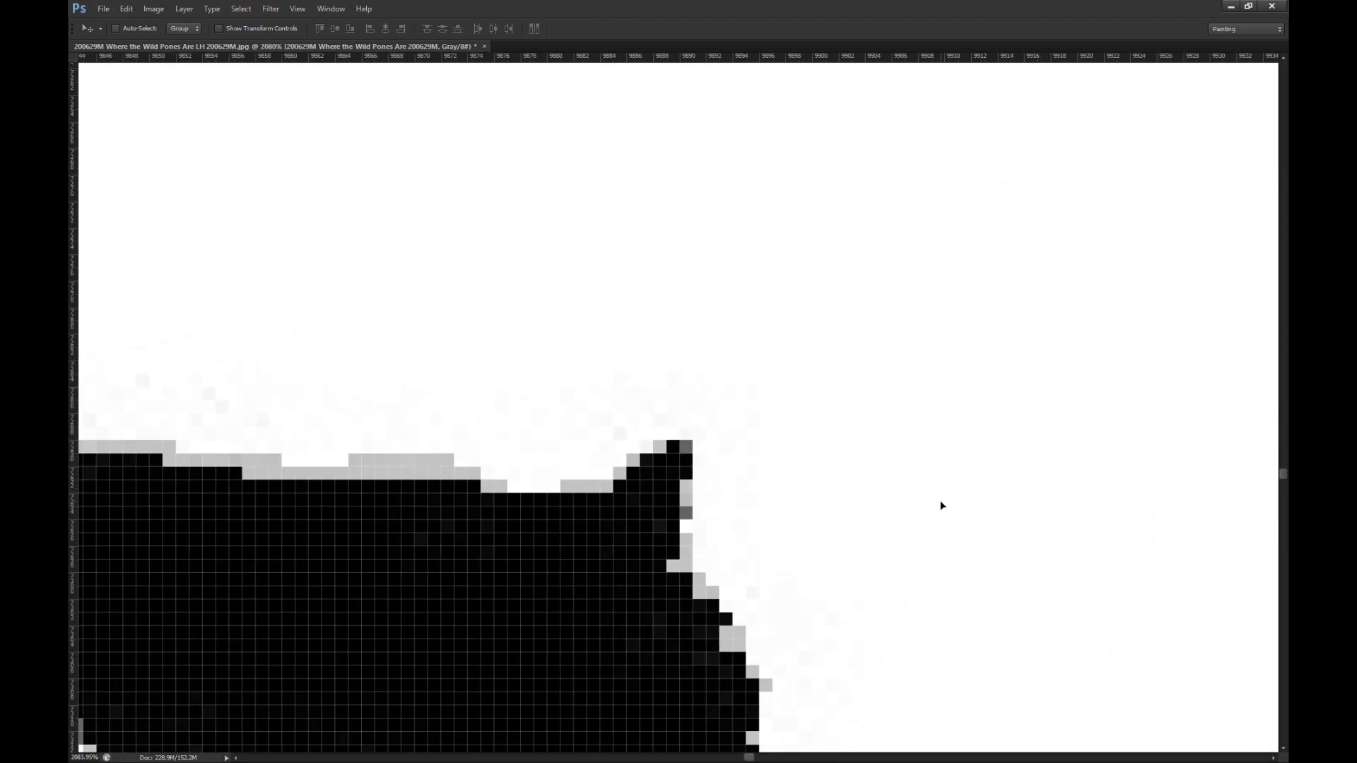
pyautogui.scroll(-8, 778, 236)
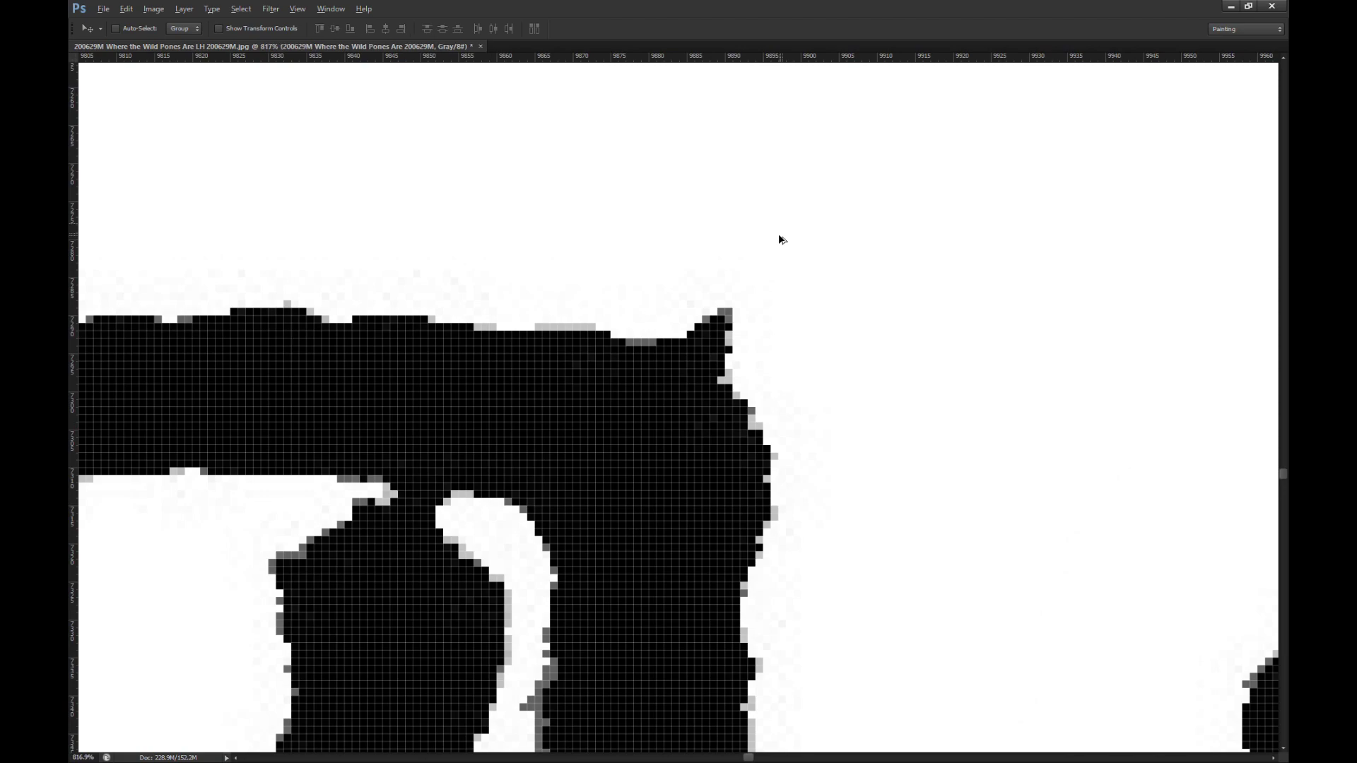
pyautogui.scroll(-10, 729, 331)
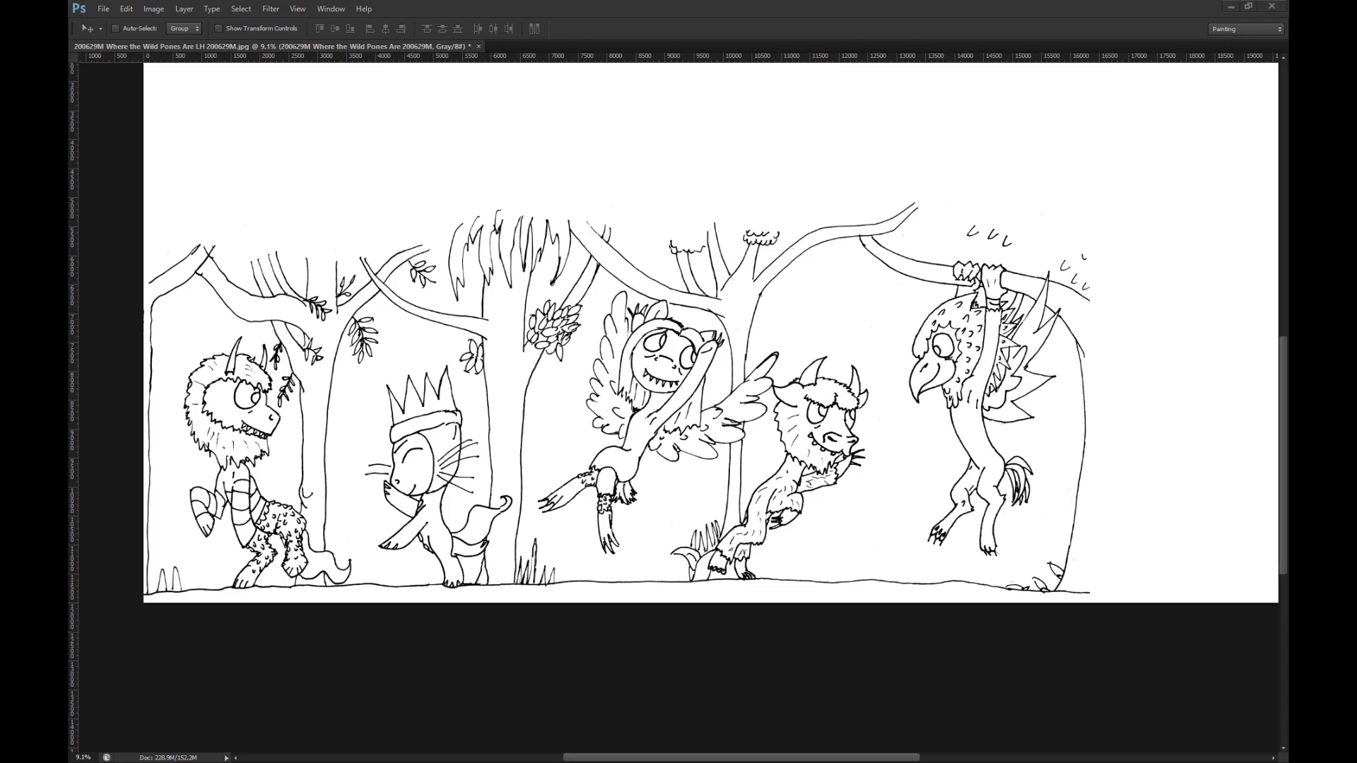
# Step: Convert the image to RGB color mode without merging its layers
pyautogui.hotkey('ctrl', 'v')
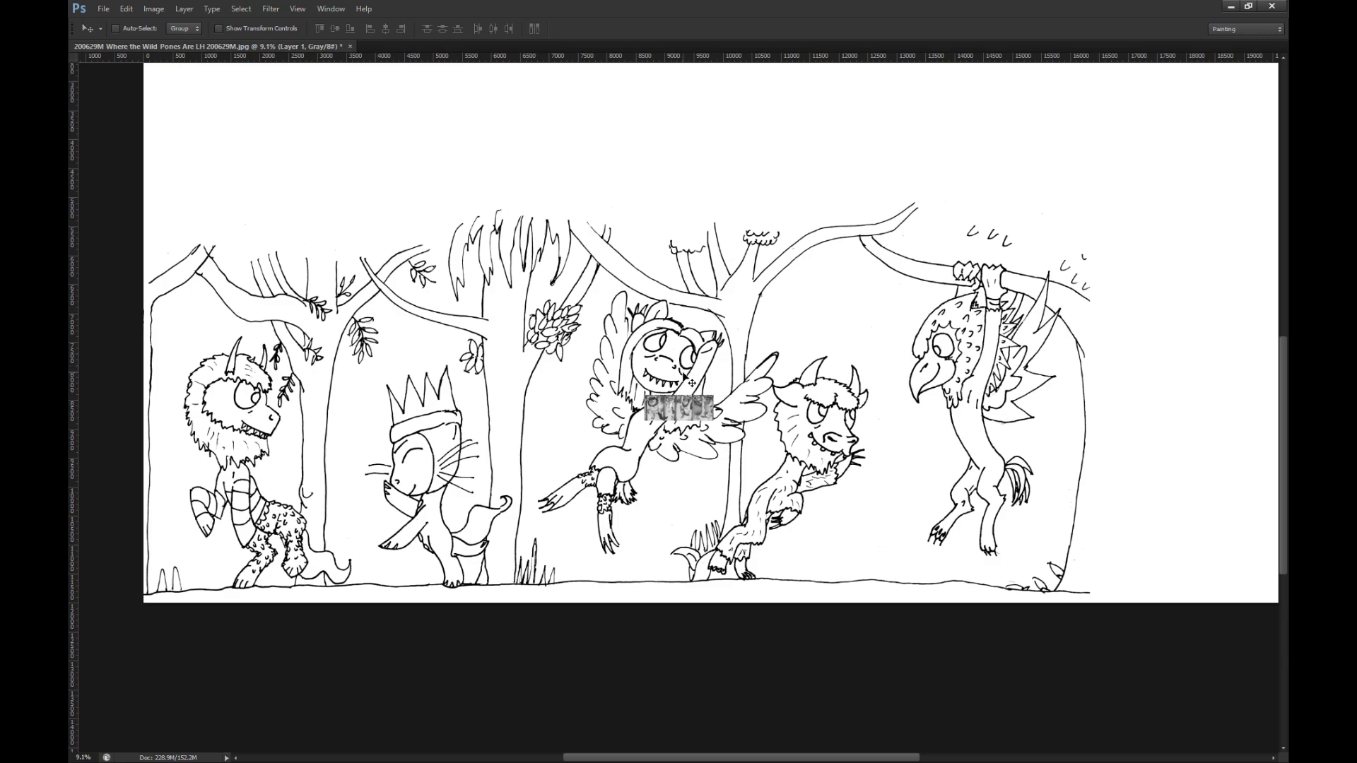
pyautogui.hotkey('ctrl', 'z')
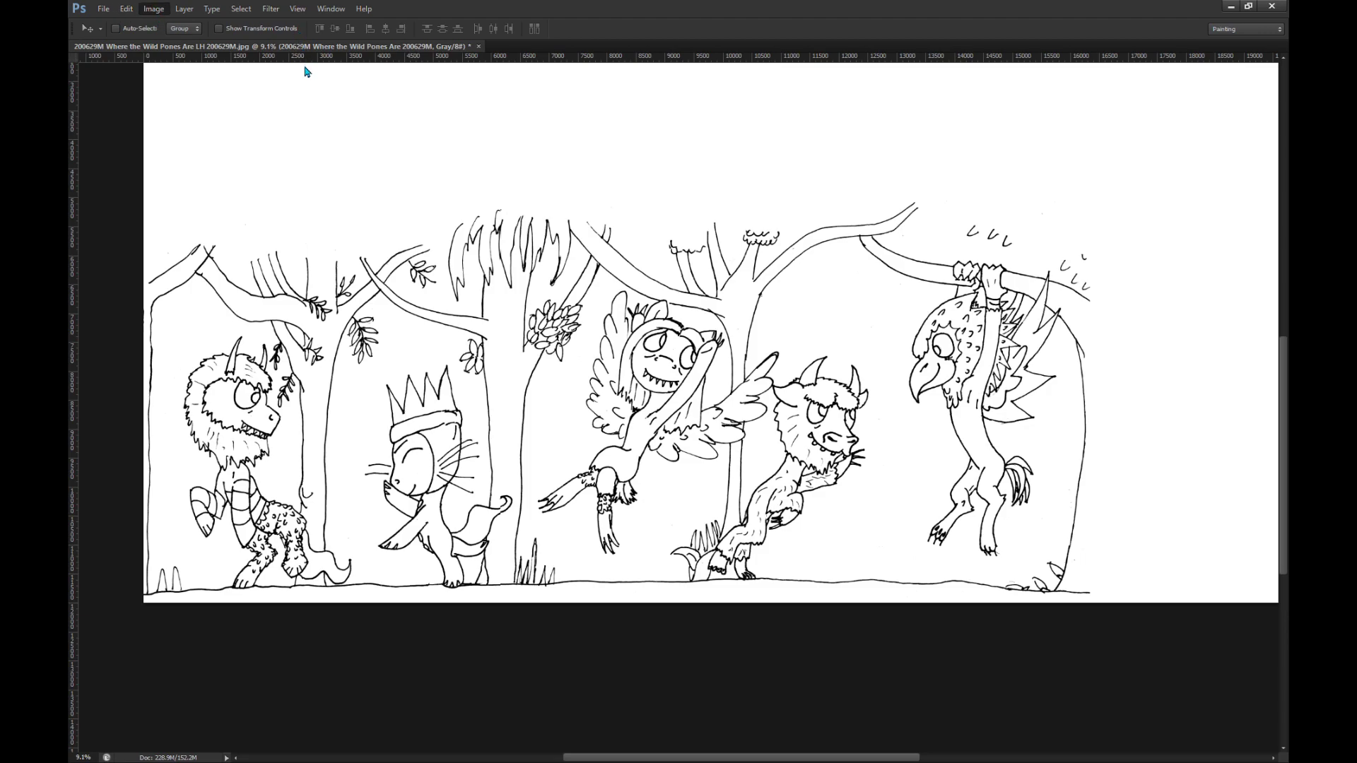
pyautogui.click(786, 290)
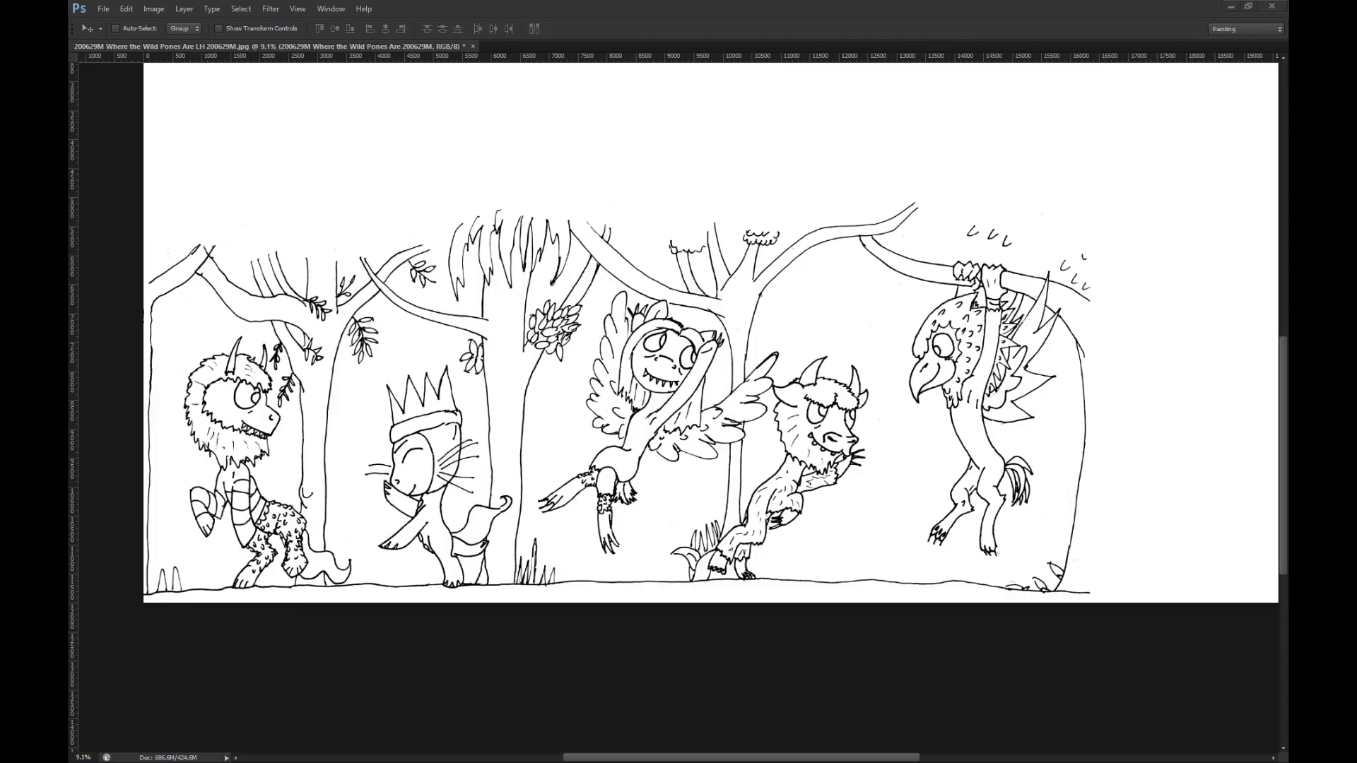
# Step: Paste the colored Wild Things reference illustration and move it into the blank area above the line drawing
pyautogui.hotkey('alt', 'Tab')
pyautogui.hotkey('ctrl', 'v')
pyautogui.moveTo(672, 410); pyautogui.dragTo(544, 160)
pyautogui.scroll(-2, 612, 281)
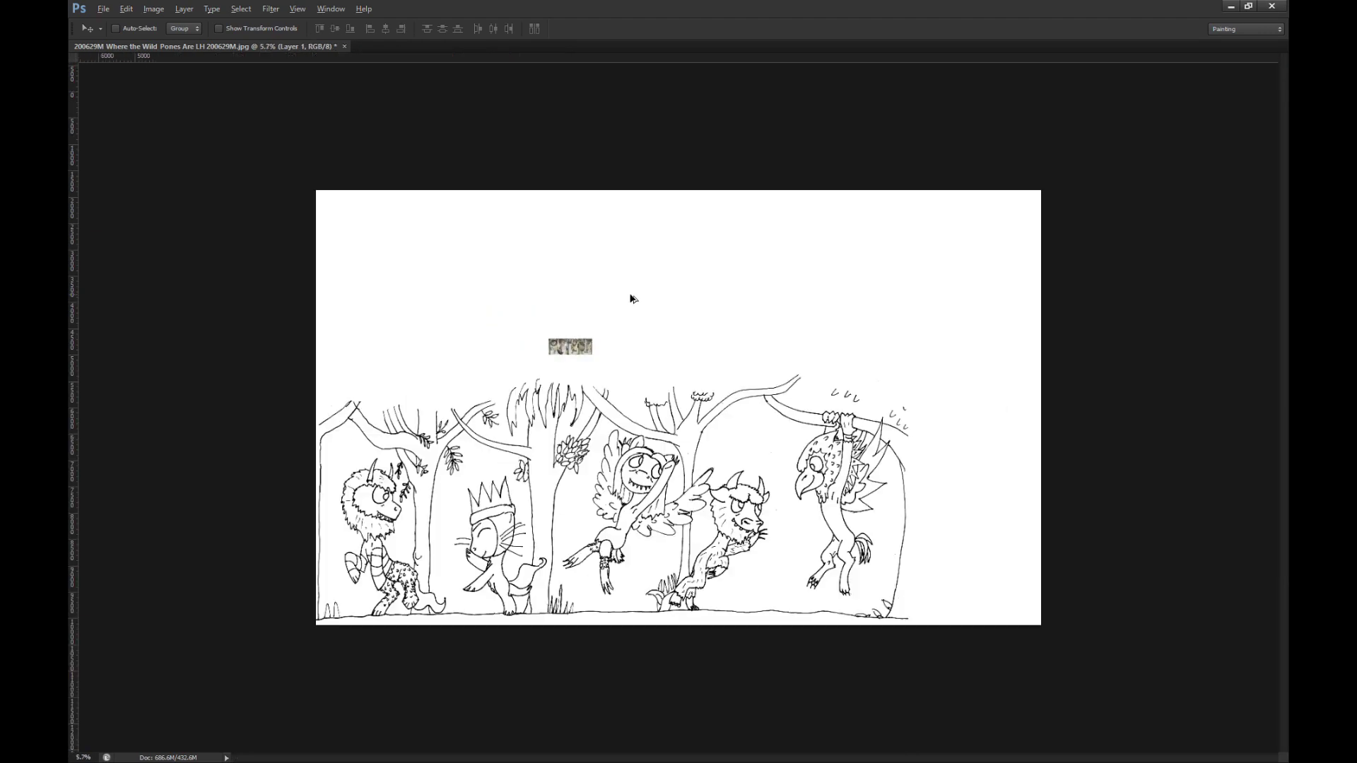
pyautogui.scroll(2, 632, 298)
# Step: Align the reference picture with the canvas's left edge and enlarge it proportionally to fill the space above the line drawing
pyautogui.press('m')
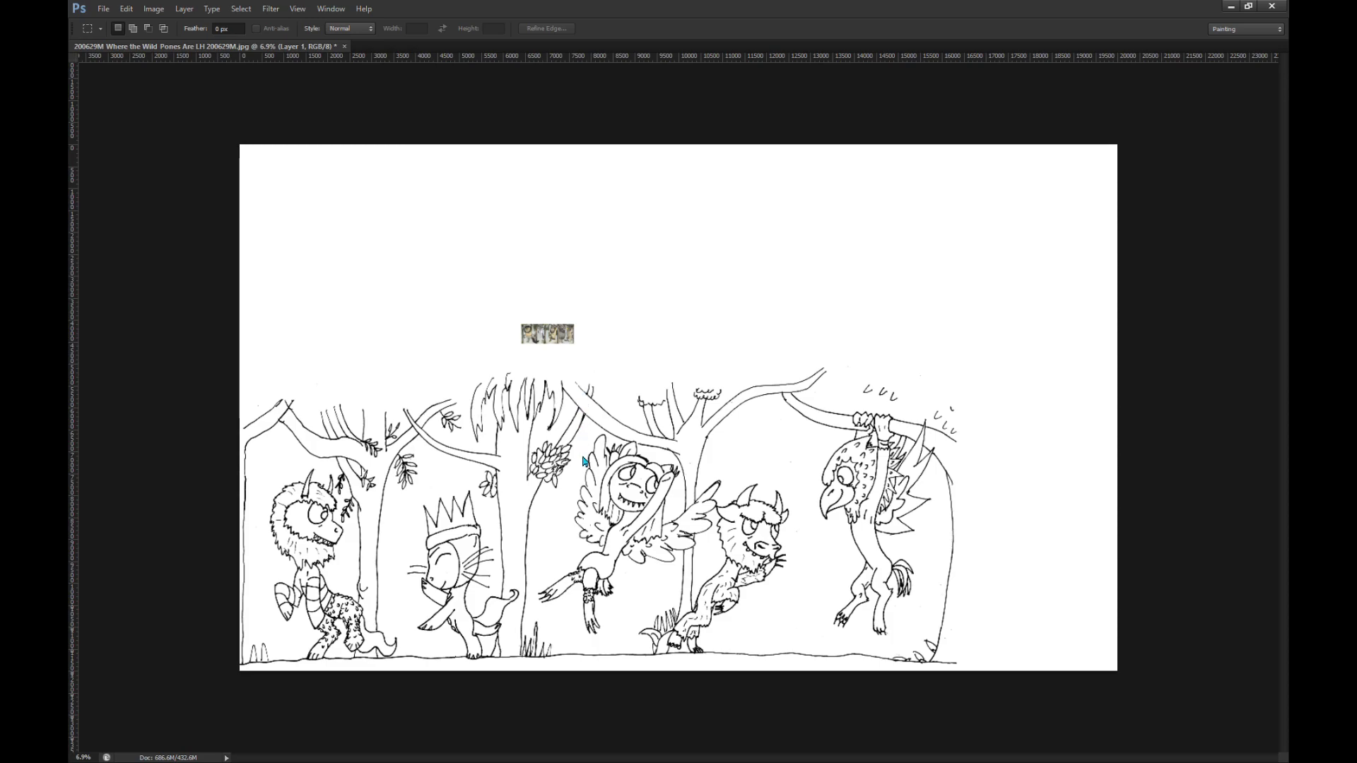
pyautogui.hotkey('ctrl', 't')
pyautogui.moveTo(548, 332); pyautogui.dragTo(270, 378)
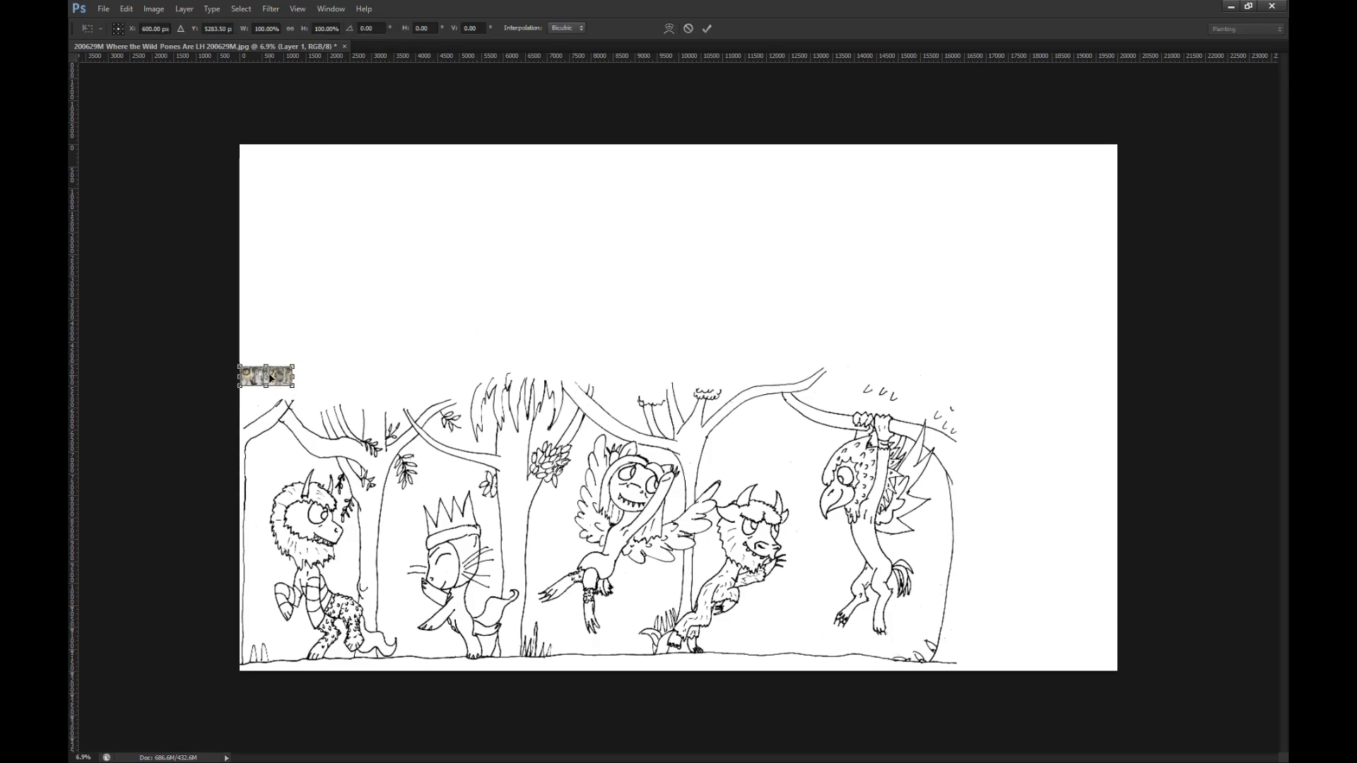
pyautogui.click(303, 33)
pyautogui.moveTo(294, 366); pyautogui.dragTo(775, 125)
pyautogui.press('Return')
pyautogui.scroll(3, 603, 555)
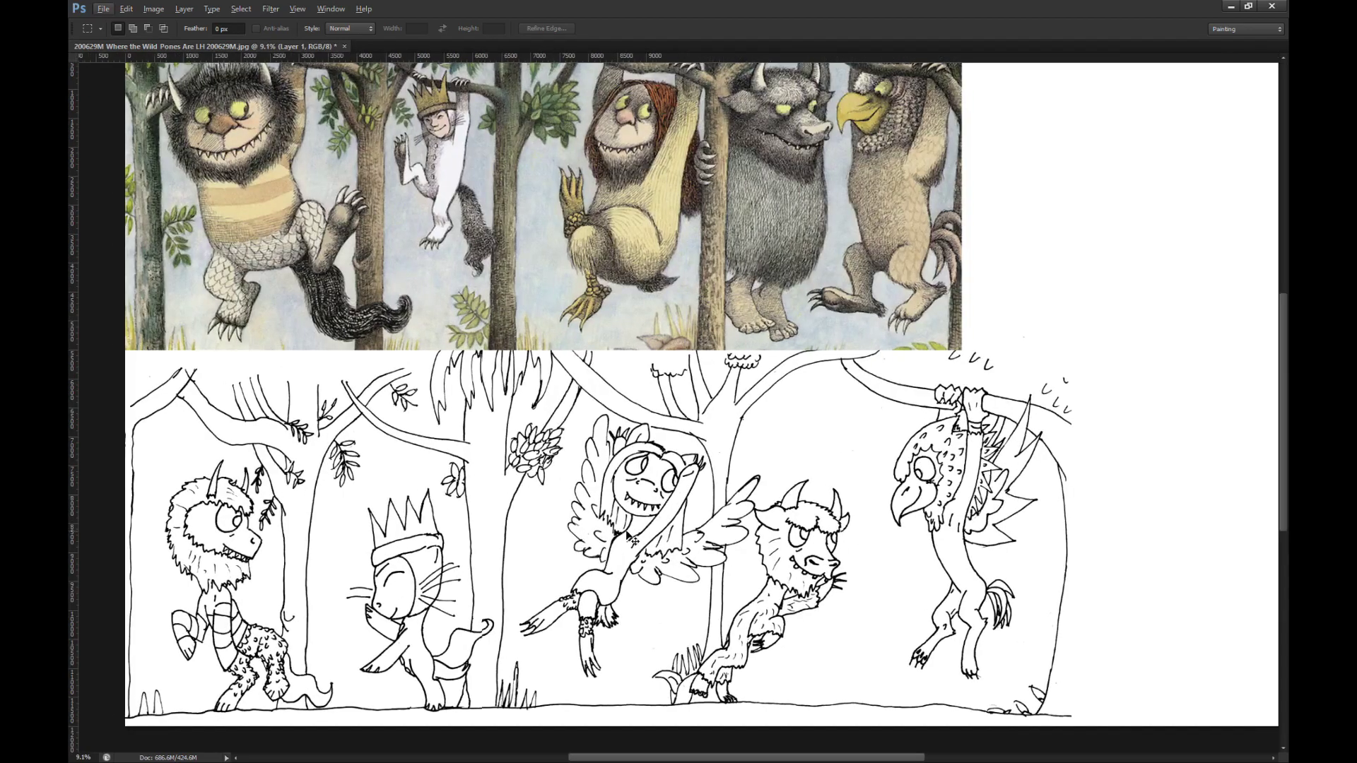
# Step: Crop away the blank strip beyond the last tree of the line drawing, and save the image as a PSD file with the same name
pyautogui.scroll(-4, 615, 530)
pyautogui.press('c')
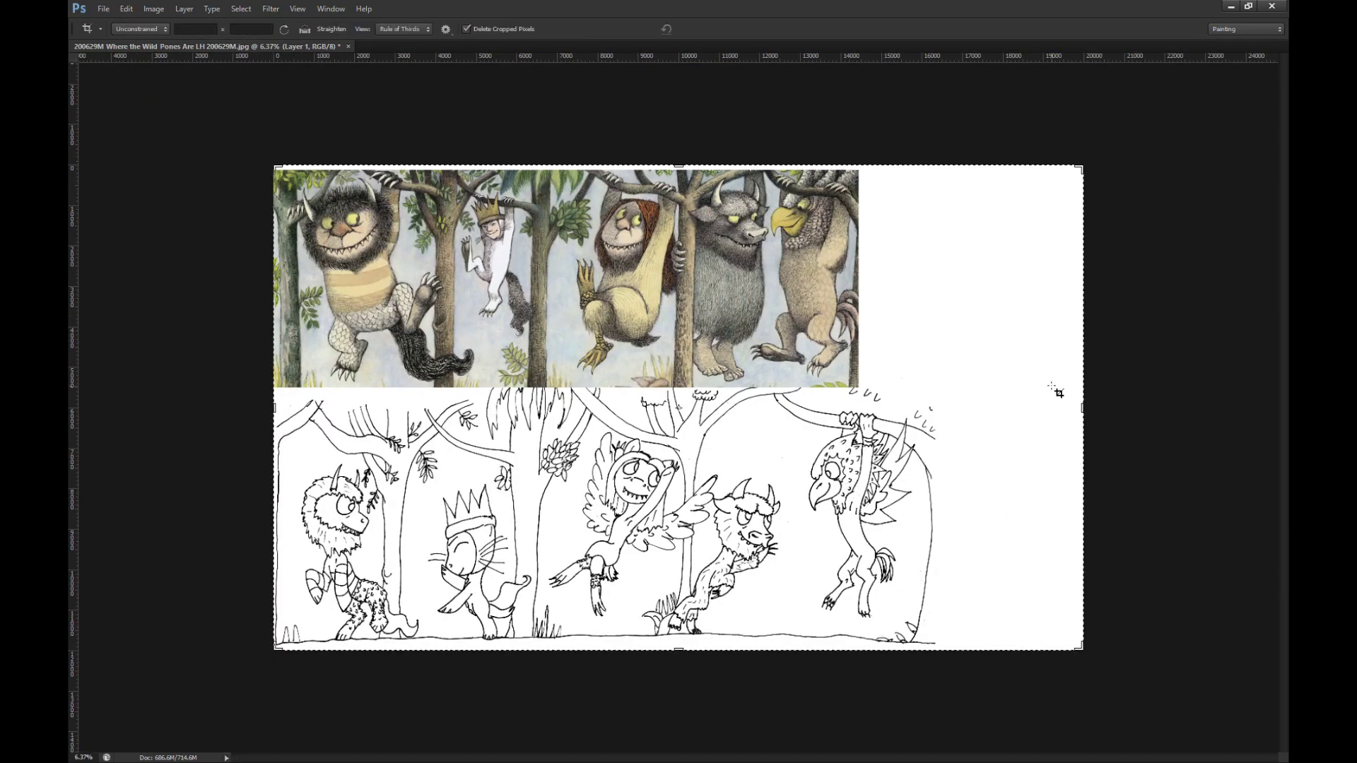
pyautogui.moveTo(1083, 408)
pyautogui.mouseDown()
pyautogui.moveTo(987, 408)
pyautogui.moveTo(1012, 408)
pyautogui.mouseUp()
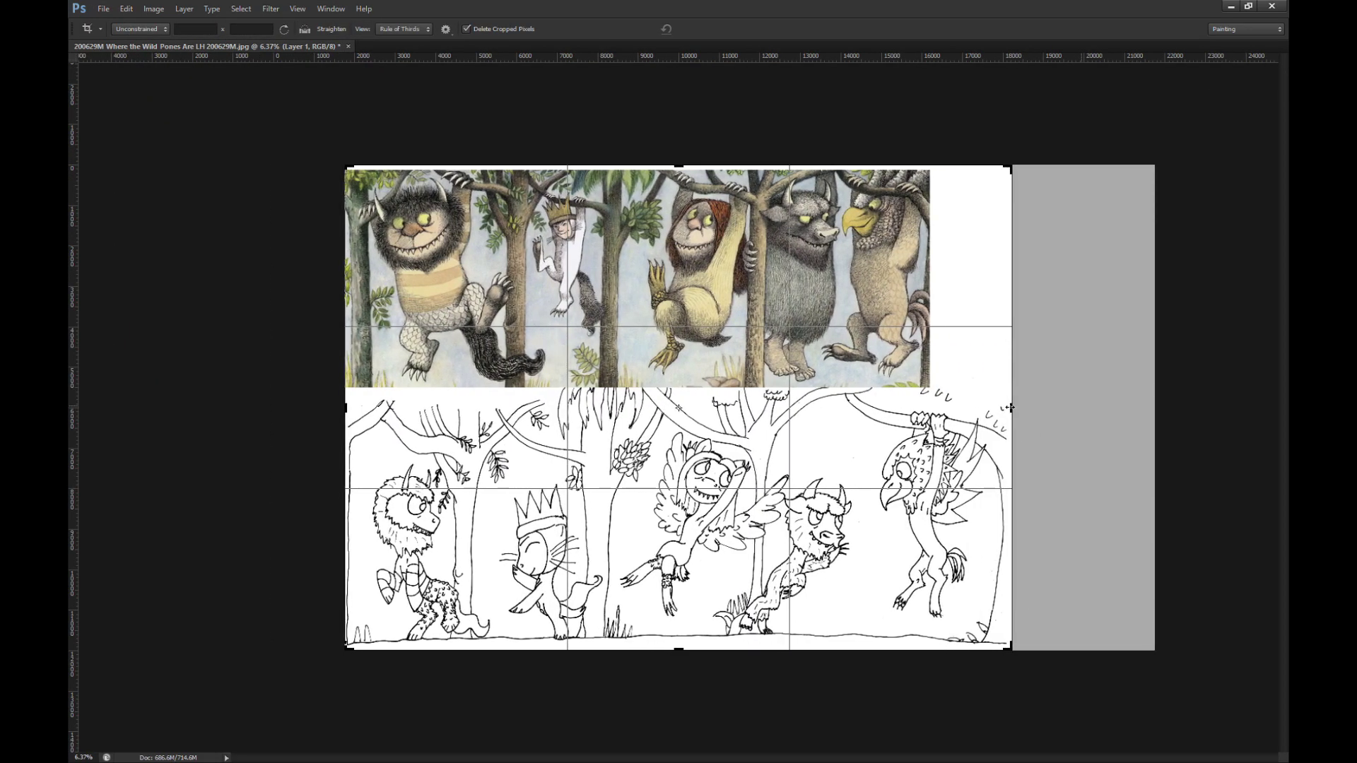
pyautogui.press('Return')
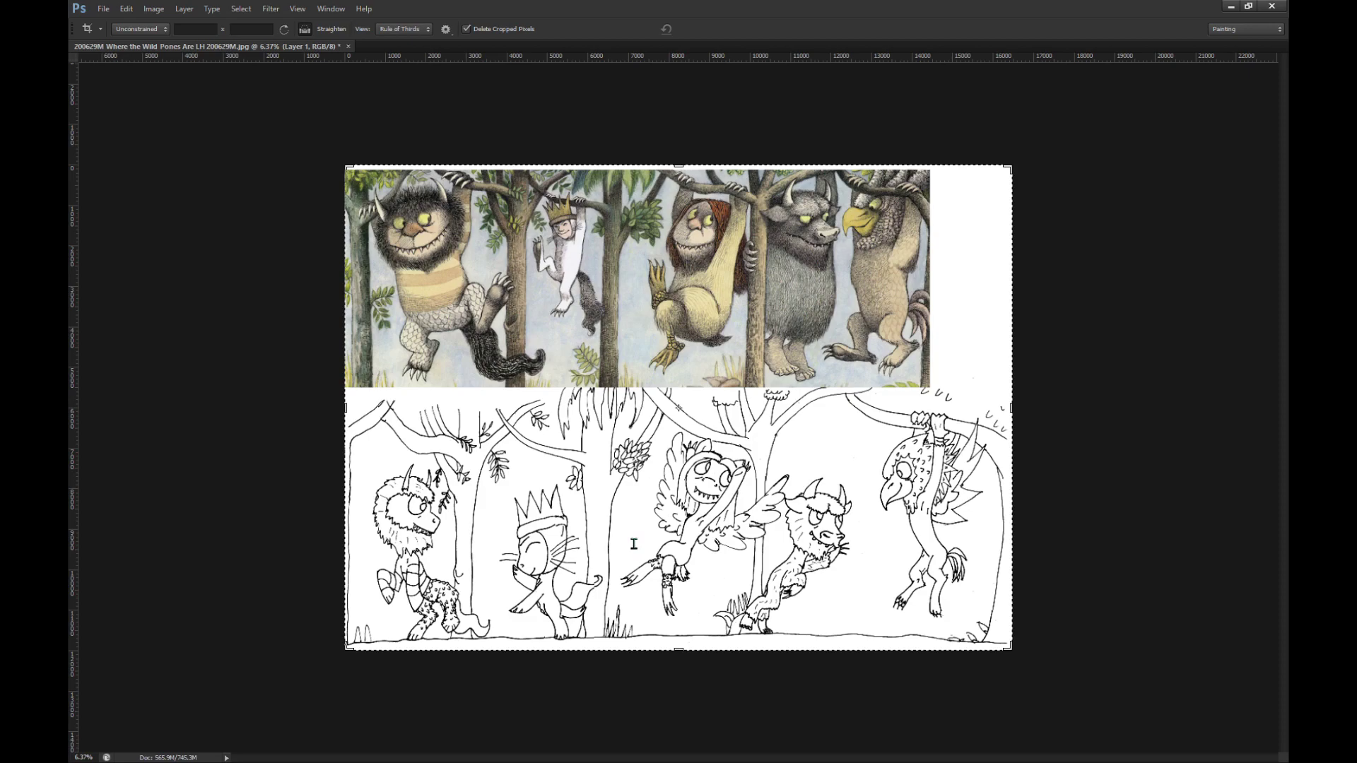
pyautogui.click(1179, 548)
pyautogui.click(838, 228)
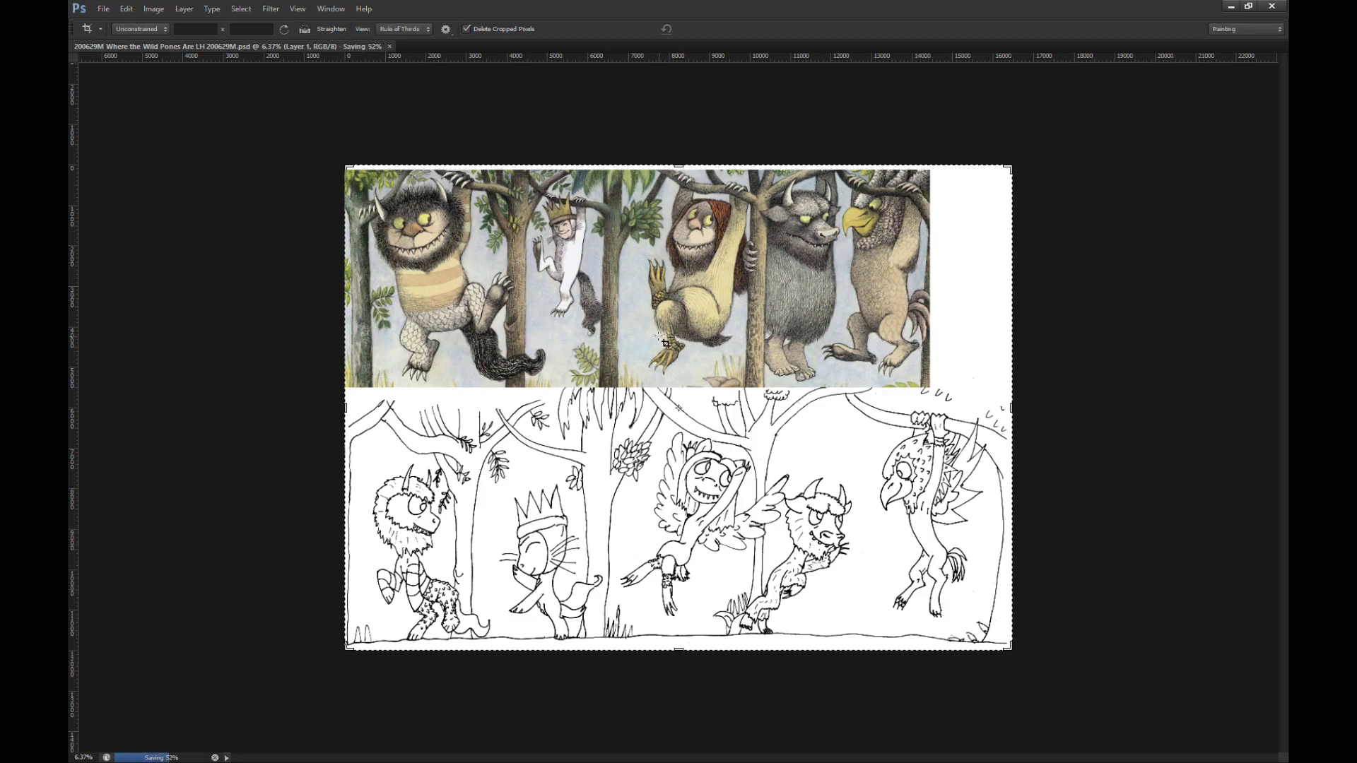
# Step: Duplicate the Background layer
pyautogui.scroll(2, 799, 562)
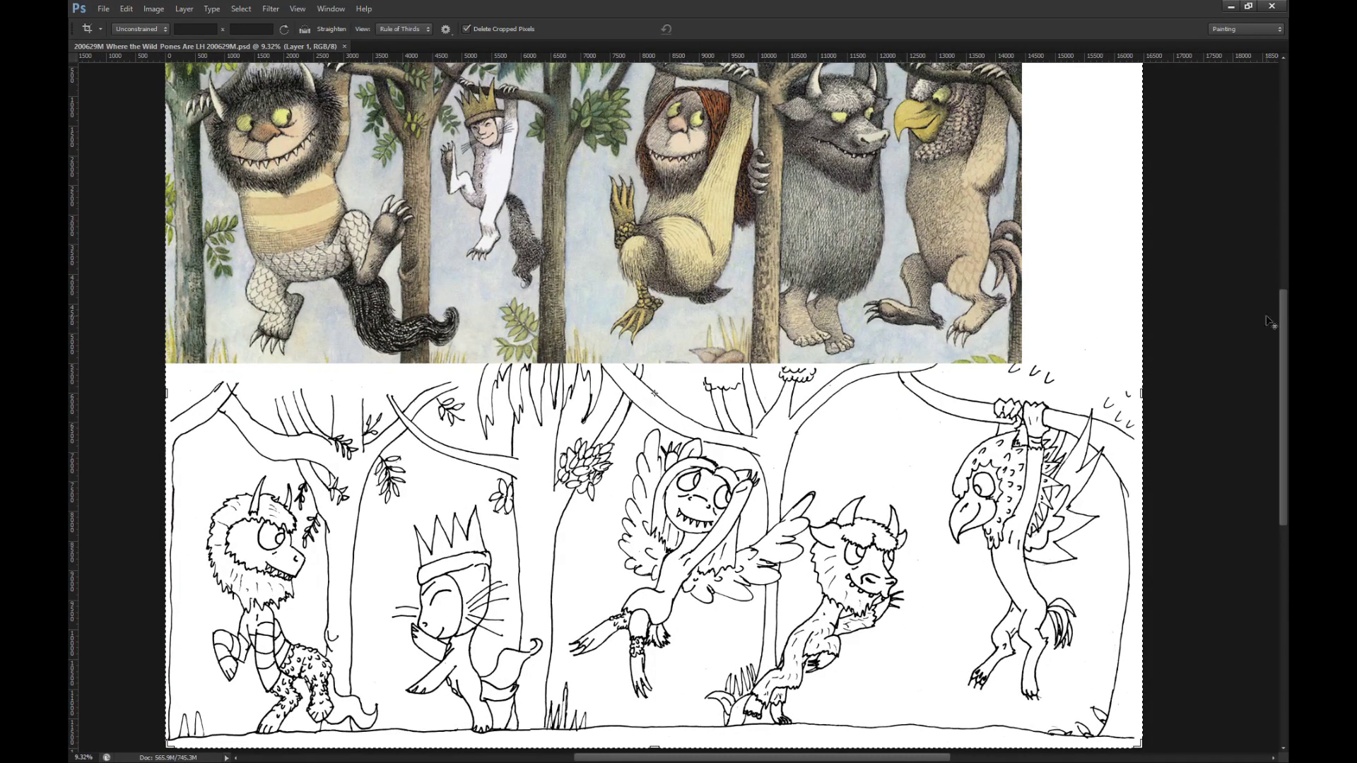
pyautogui.hotkey('alt', '[')
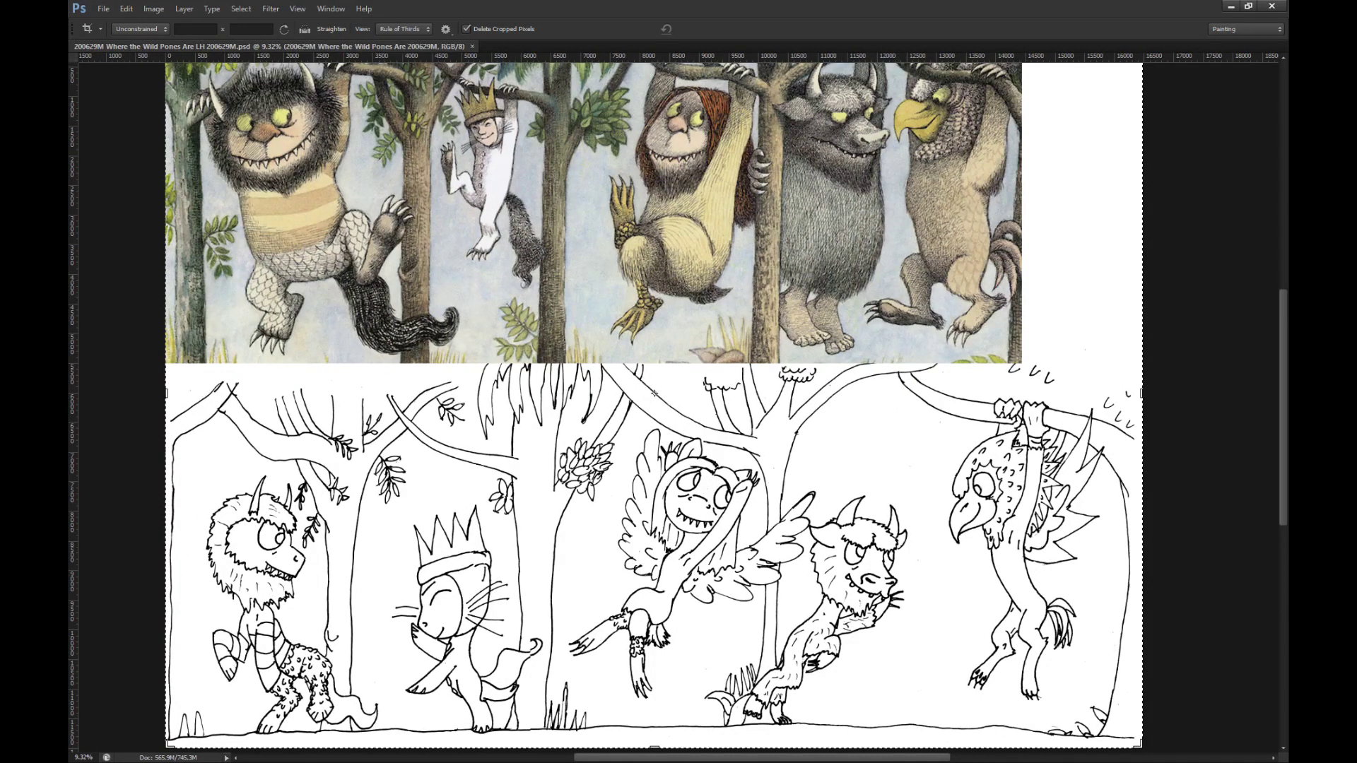
pyautogui.hotkey('alt', ']')
pyautogui.hotkey('alt', '[')
pyautogui.hotkey('alt', '[')
pyautogui.hotkey('ctrl', 'j')
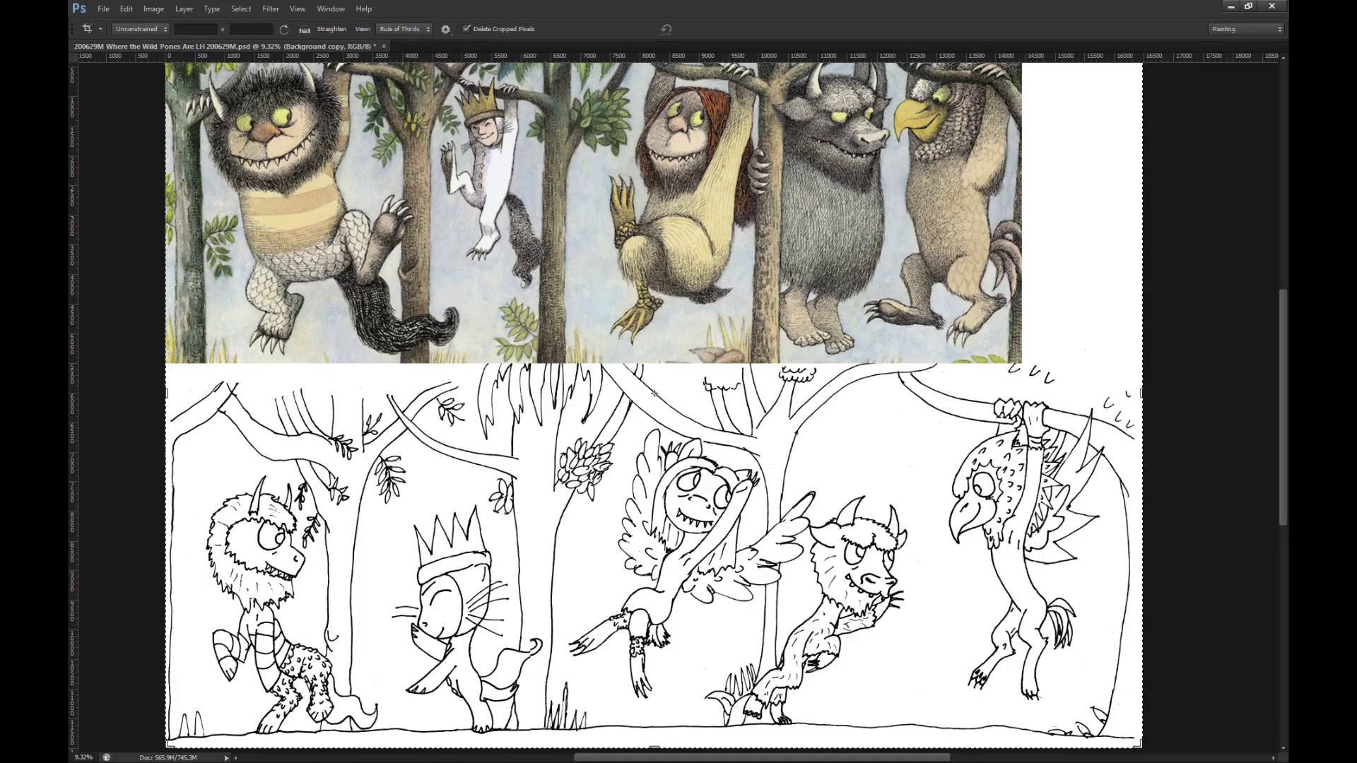
# Step: Merge the placed drawing layer down into the Background copy layer
pyautogui.hotkey('alt', ']')
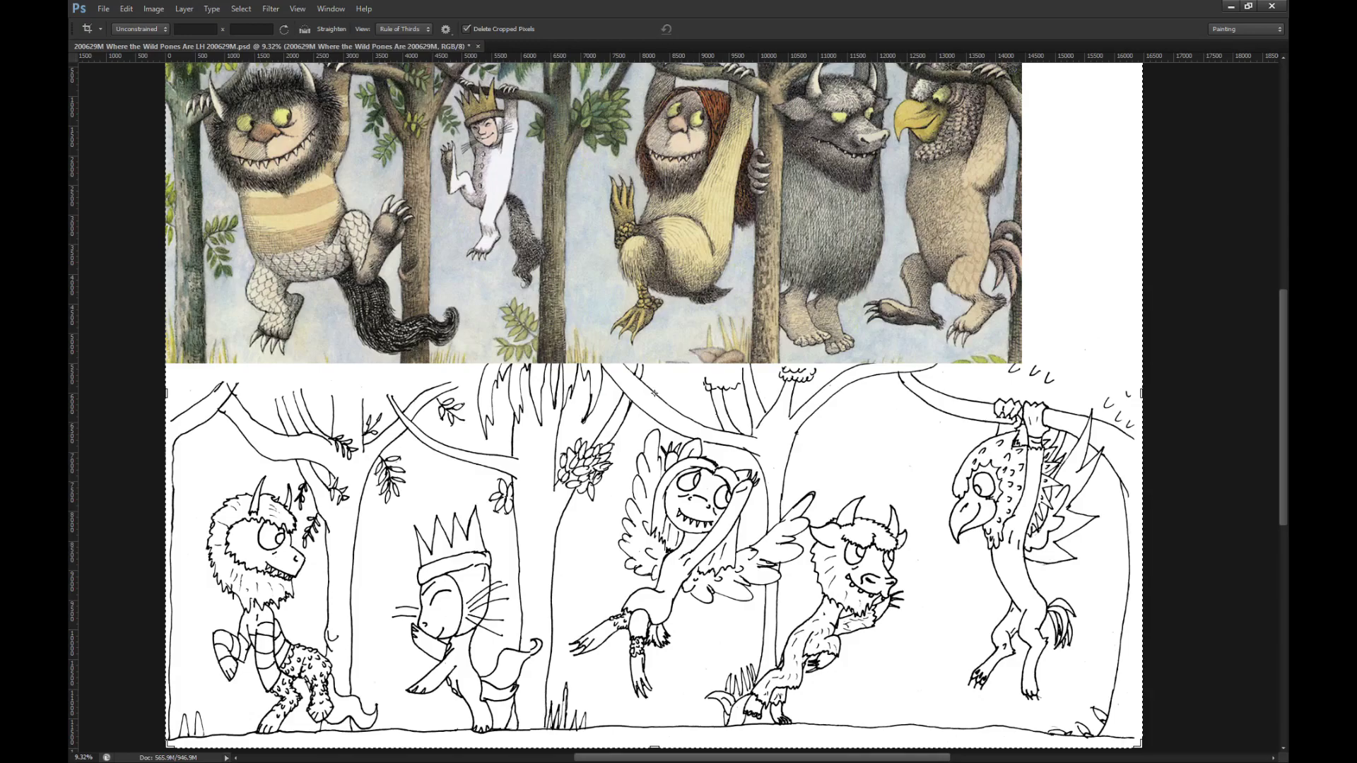
pyautogui.hotkey('alt', '[')
pyautogui.press('m')
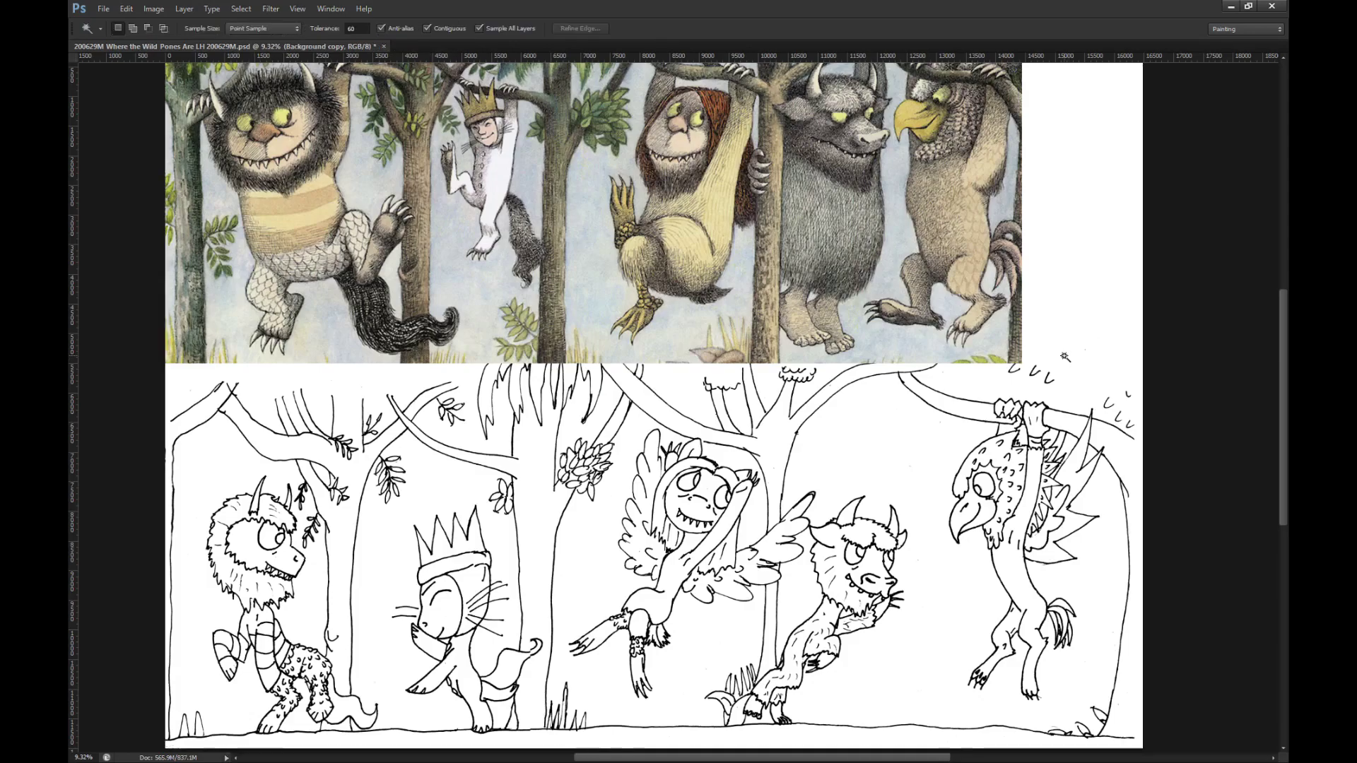
pyautogui.scroll(-1, 1014, 420)
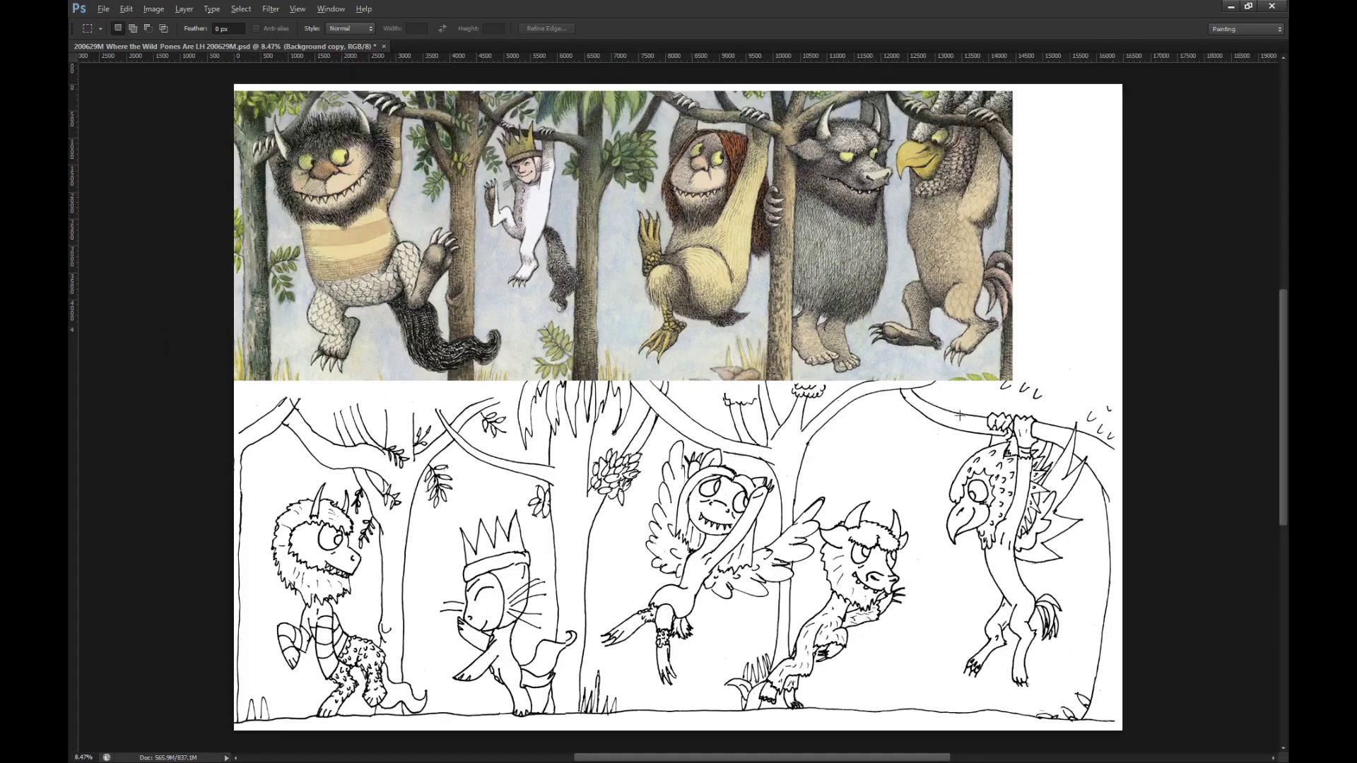
# Step: Add a new empty layer to the document
pyautogui.hotkey('ctrl', 's')
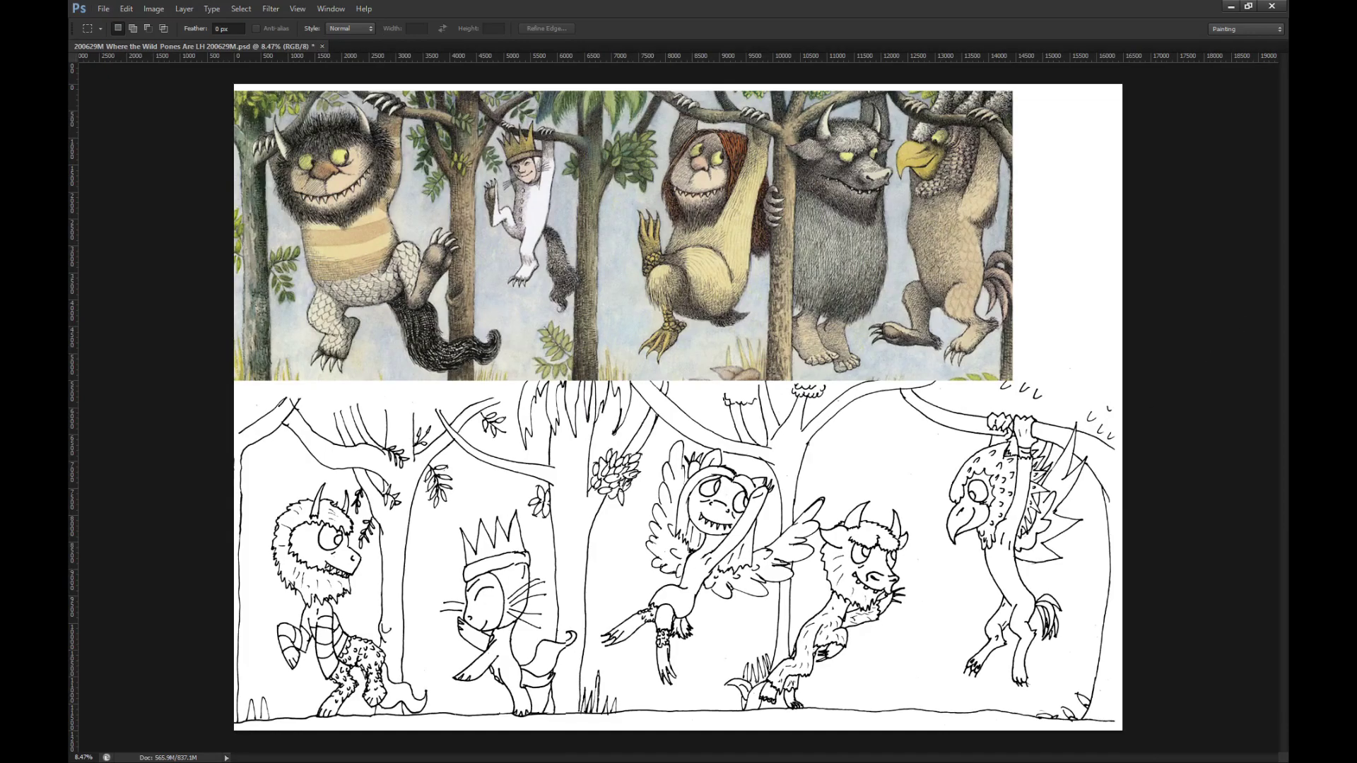
pyautogui.hotkey('ctrl', 'e')
pyautogui.scroll(2, 471, 643)
pyautogui.moveTo(456, 636); pyautogui.dragTo(507, 626)
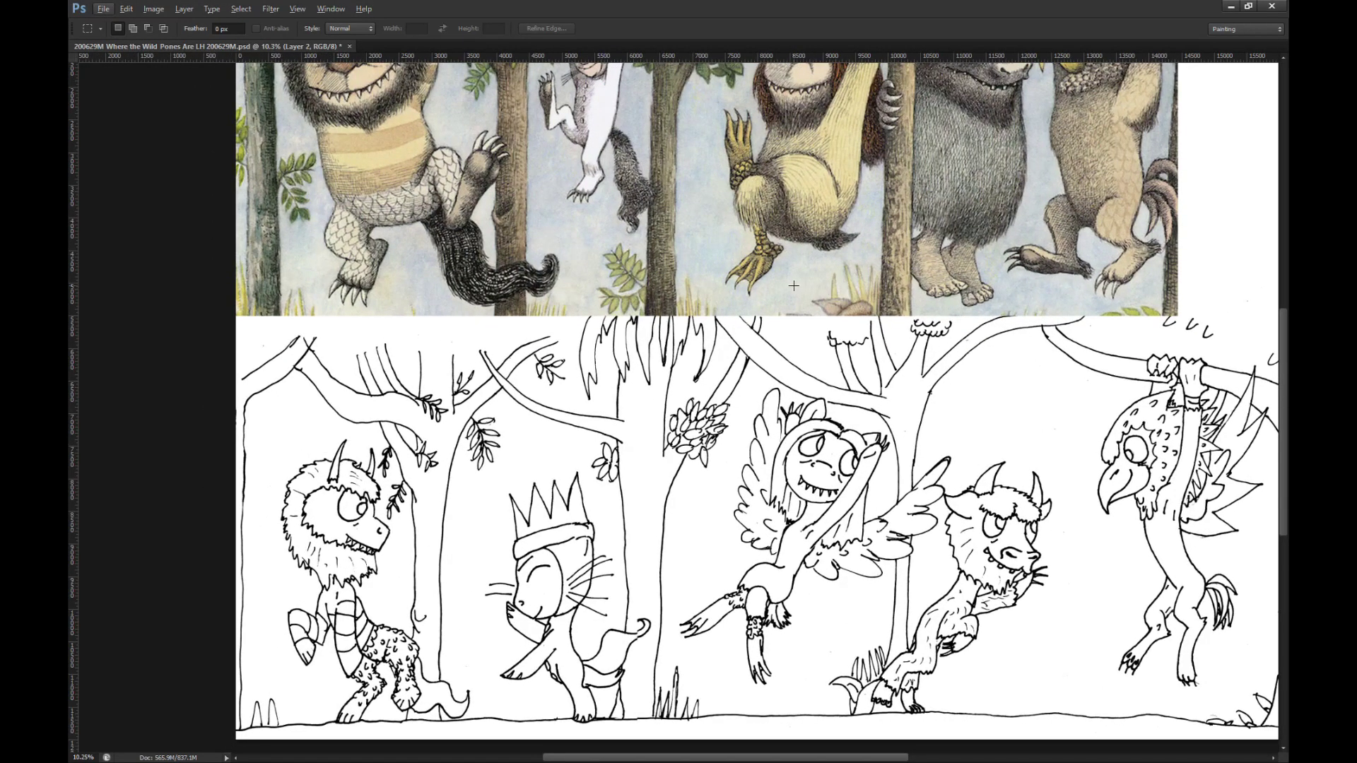
# Step: Set the Eyedropper to sample All Layers and pick the yellow from the red-haired monster's lower foot in the reference
pyautogui.press('i')
pyautogui.click(763, 261)
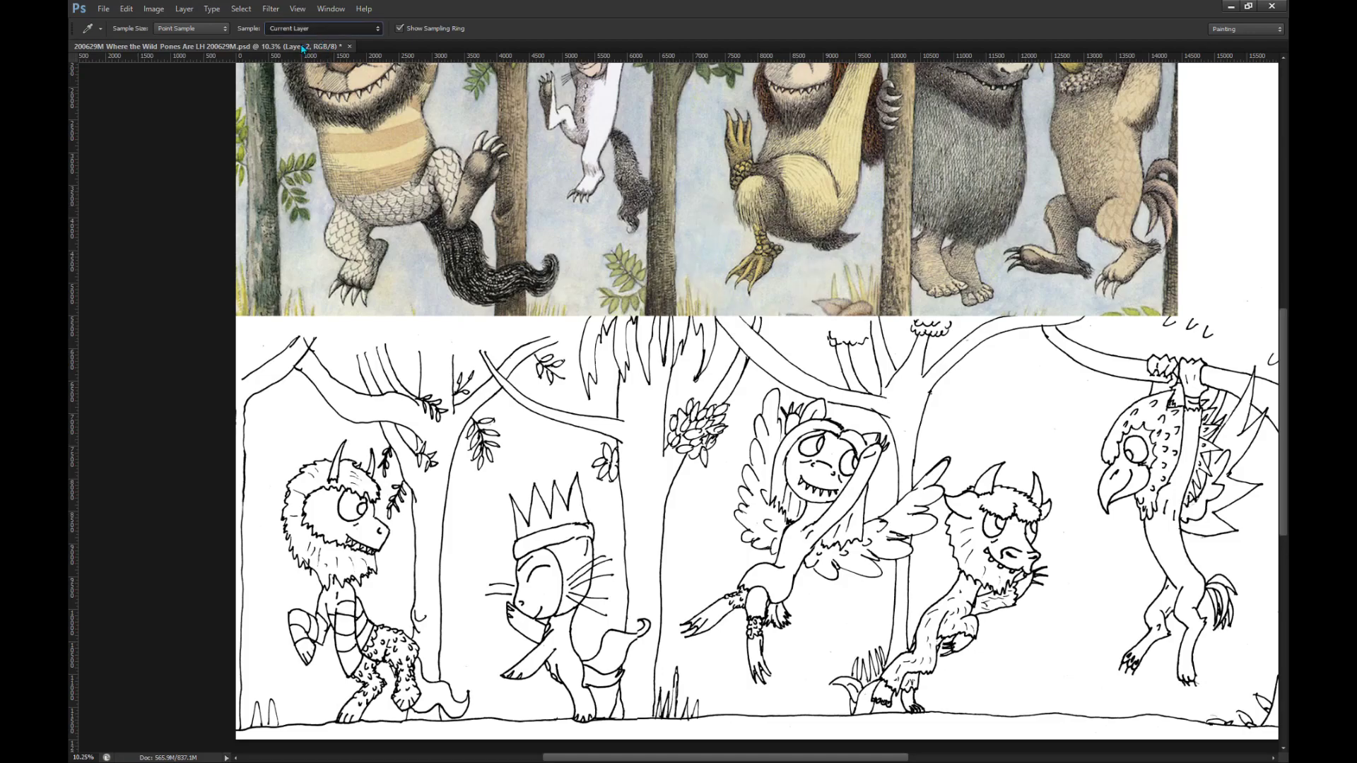
pyautogui.click(758, 255)
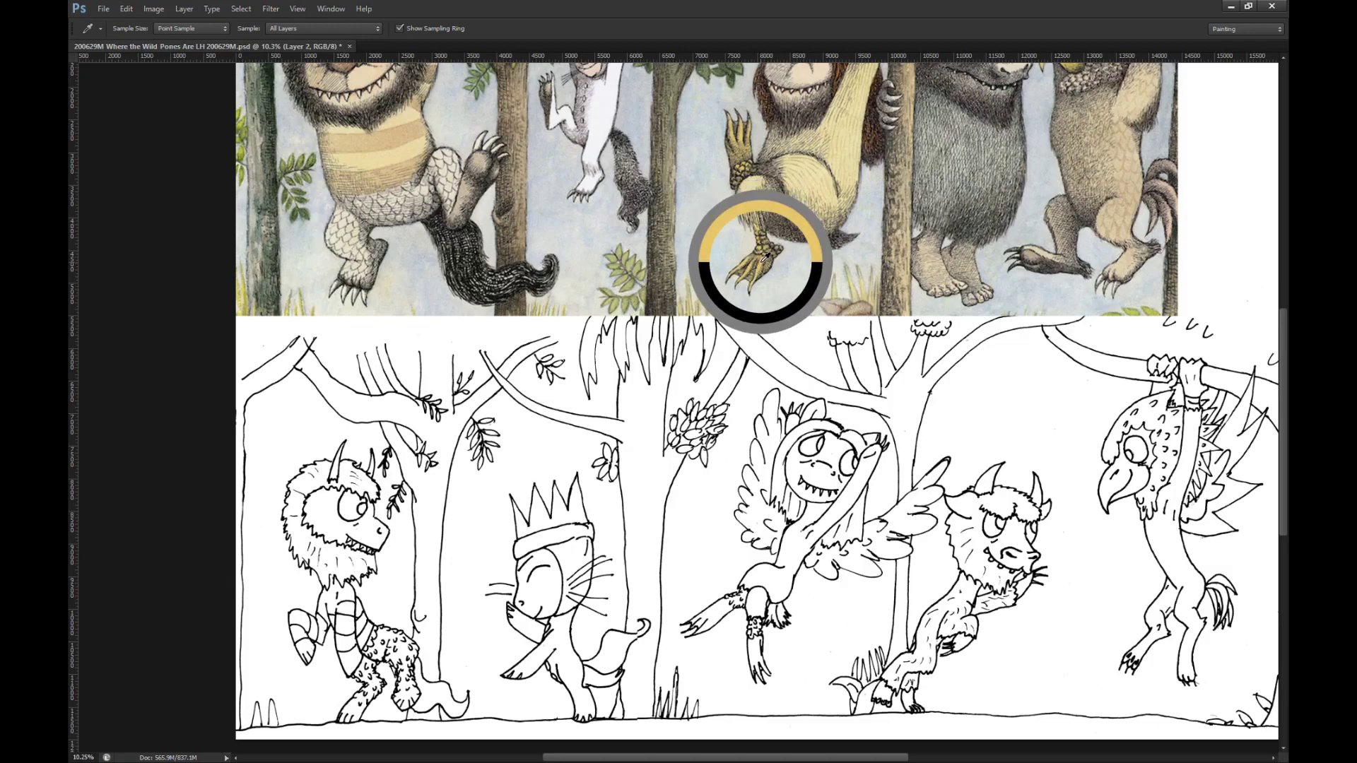
# Step: Select the outlines layer for retouching the line art around the winged pony's lower foot
pyautogui.keyDown('alt'); pyautogui.scroll(3, 856, 572); pyautogui.keyUp('alt')
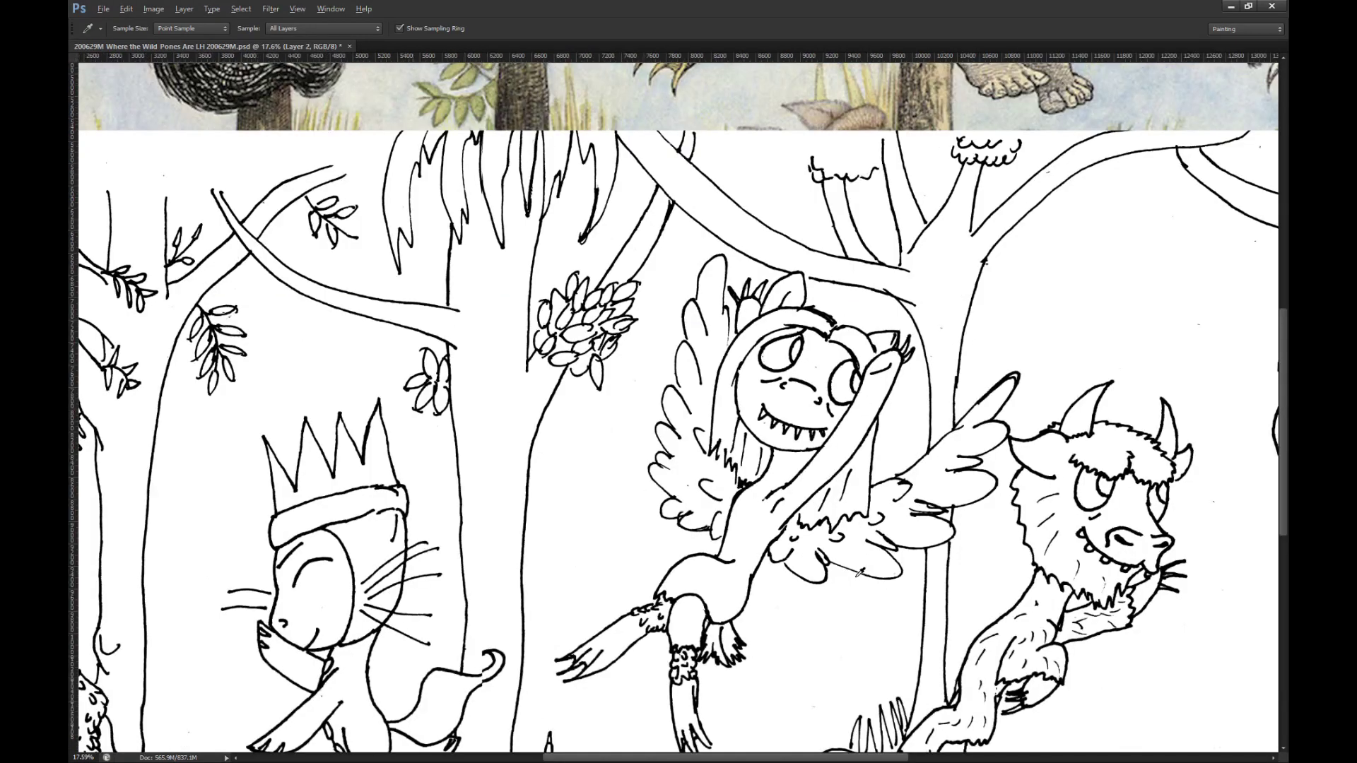
pyautogui.scroll(-1, 827, 558)
pyautogui.press('m')
pyautogui.keyDown('alt'); pyautogui.scroll(-3, 827, 558); pyautogui.keyUp('alt')
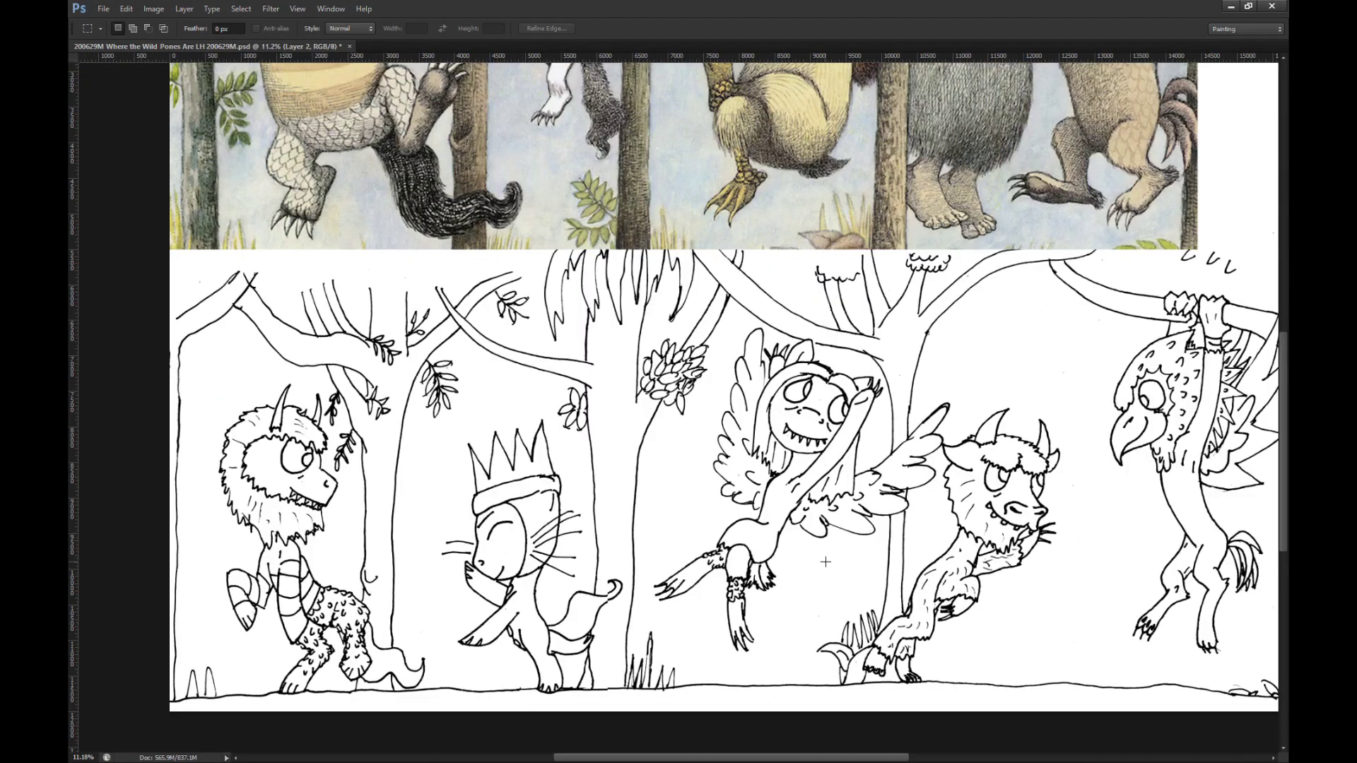
pyautogui.keyDown('alt'); pyautogui.scroll(9, 789, 588); pyautogui.keyUp('alt')
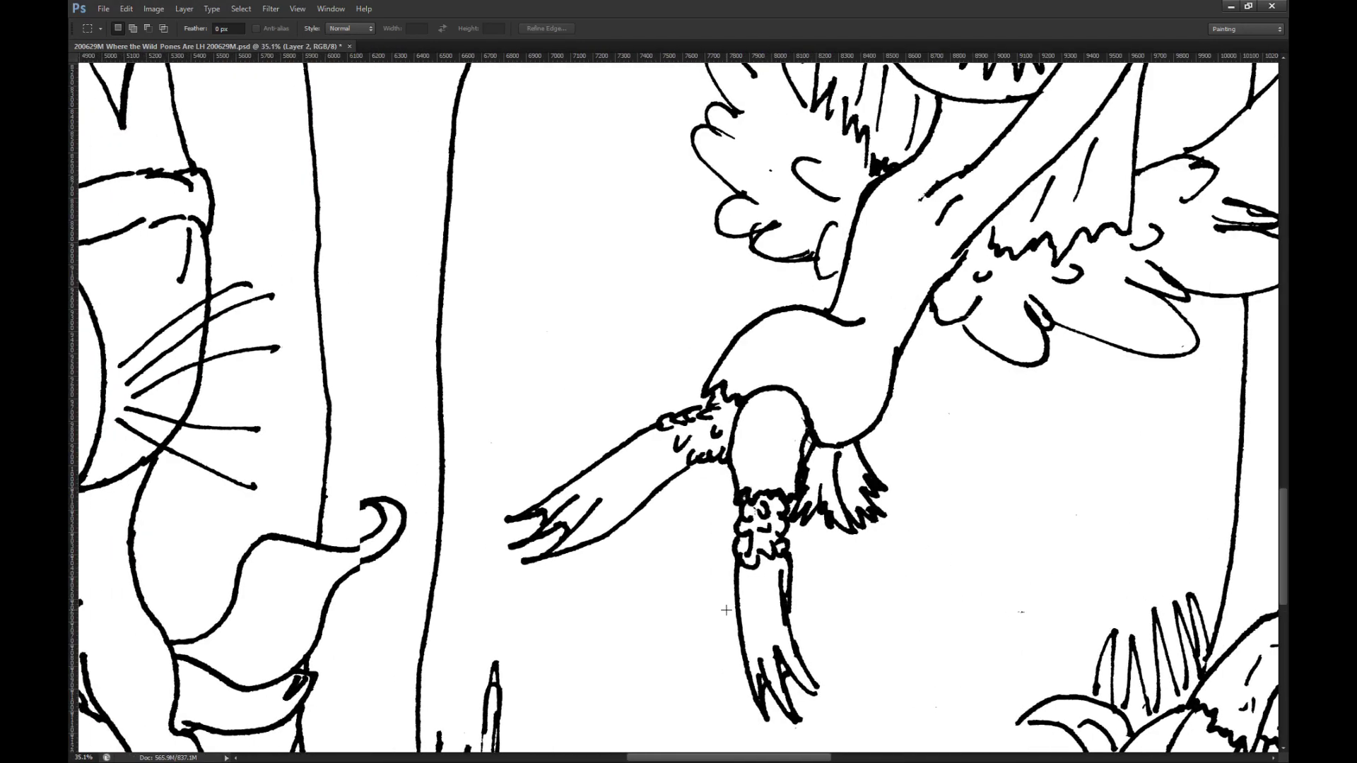
pyautogui.keyDown('alt'); pyautogui.scroll(2, 807, 658); pyautogui.keyUp('alt')
pyautogui.keyDown('alt'); pyautogui.scroll(4, 767, 728); pyautogui.keyUp('alt')
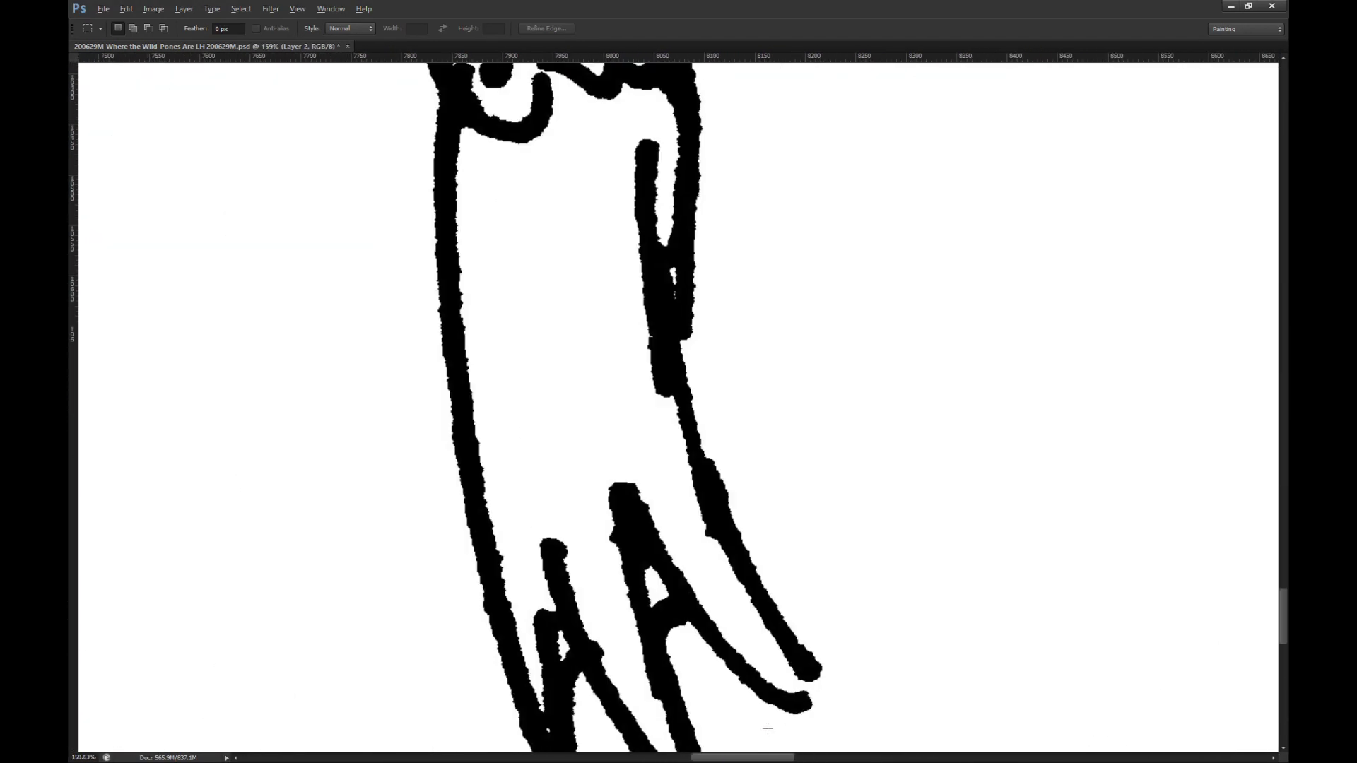
pyautogui.keyDown('alt'); pyautogui.scroll(-4, 659, 412); pyautogui.keyUp('alt')
pyautogui.hotkey('alt', '[')
pyautogui.hotkey('alt', '[')
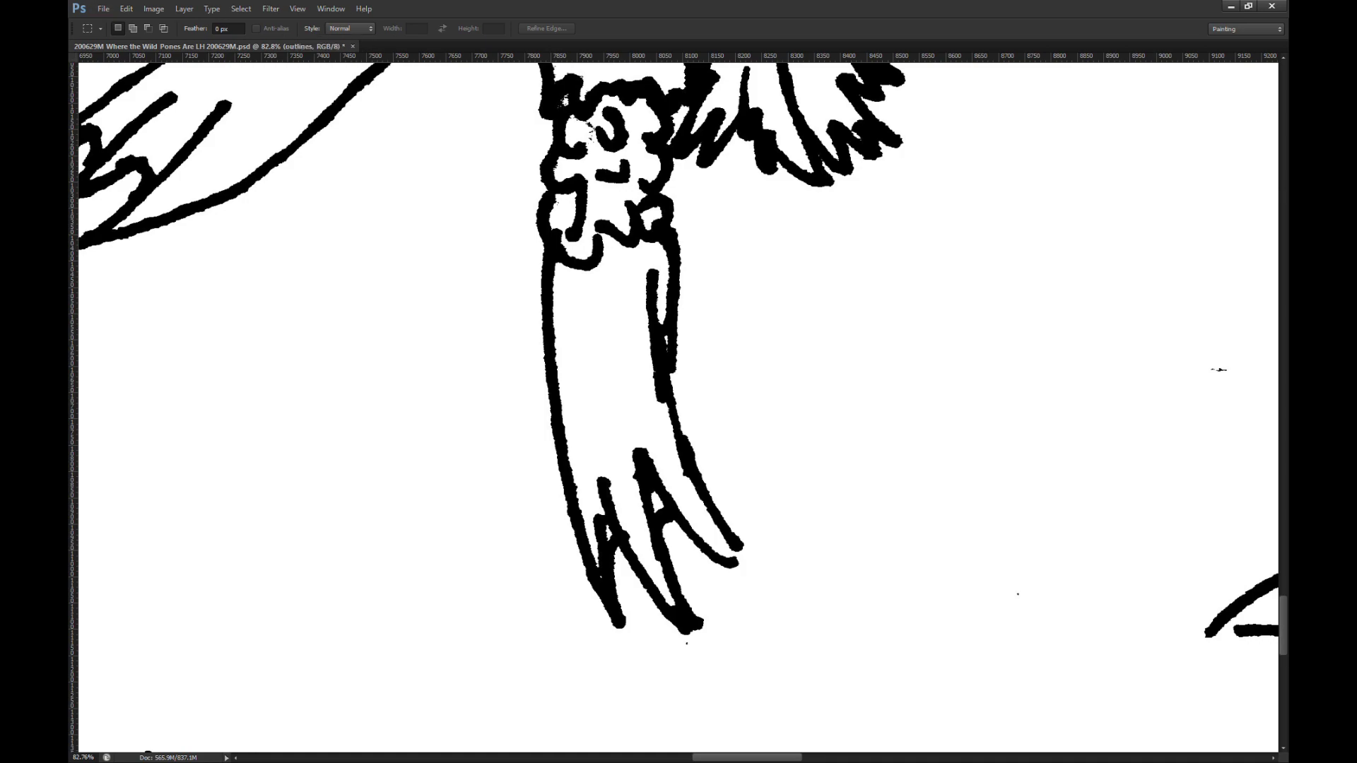
pyautogui.press('s')
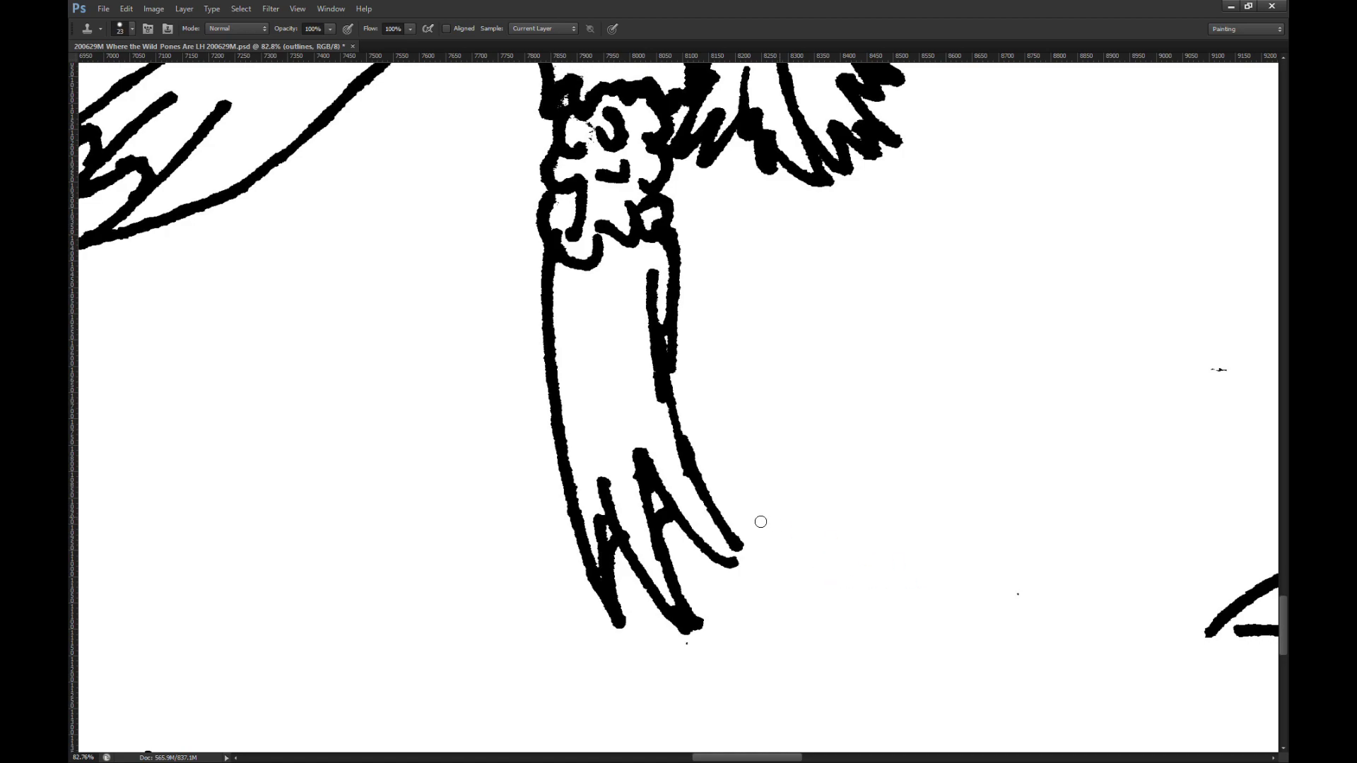
pyautogui.press('v')
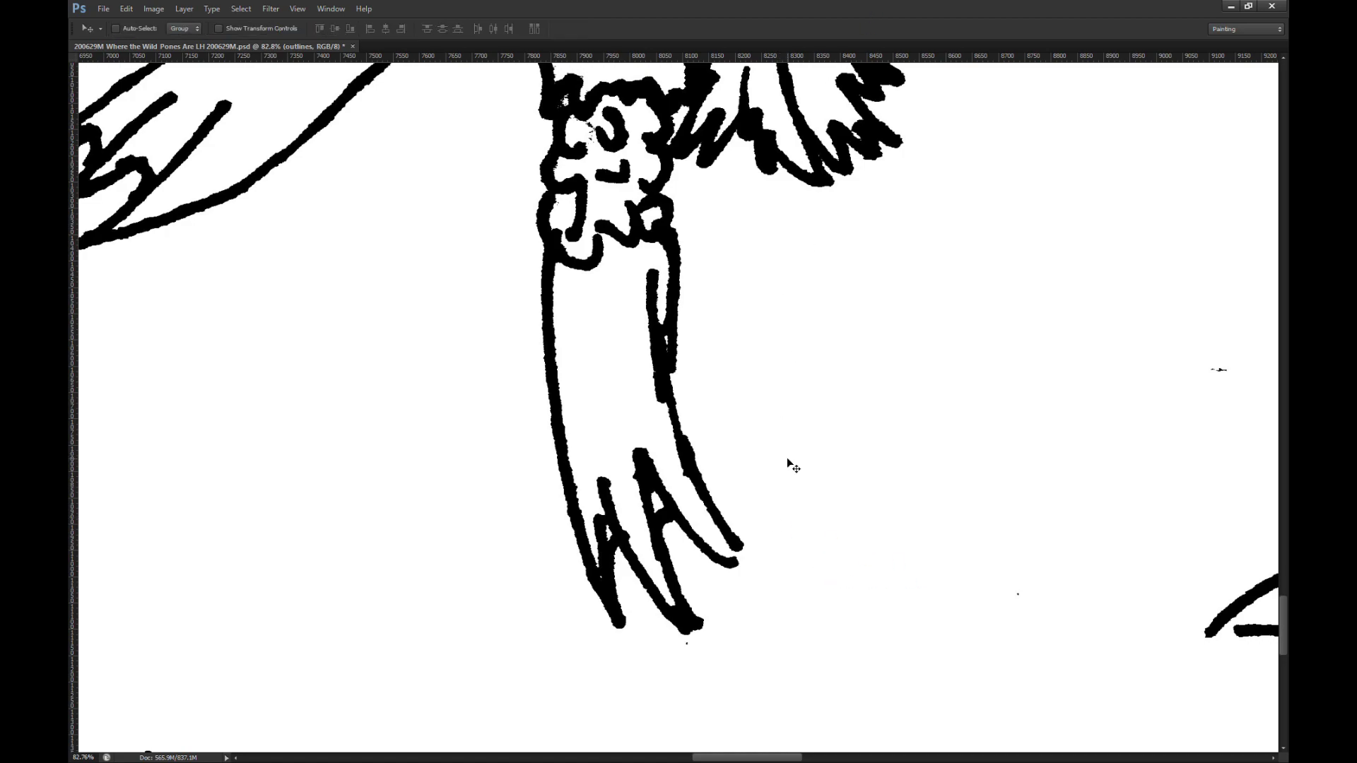
# Step: Close the open toe tip on the winged pony's lower foot with black Brush strokes, reducing the brush size to 12
pyautogui.press('b')
pyautogui.press('[')
pyautogui.press('[')
pyautogui.press('[')
pyautogui.press('[')
pyautogui.press('[')
pyautogui.press('[')
pyautogui.press('[')
pyautogui.press('[')
pyautogui.press('[')
pyautogui.press('[')
pyautogui.press('[')
pyautogui.press('[')
pyautogui.press('[')
pyautogui.press('[')
pyautogui.press('[')
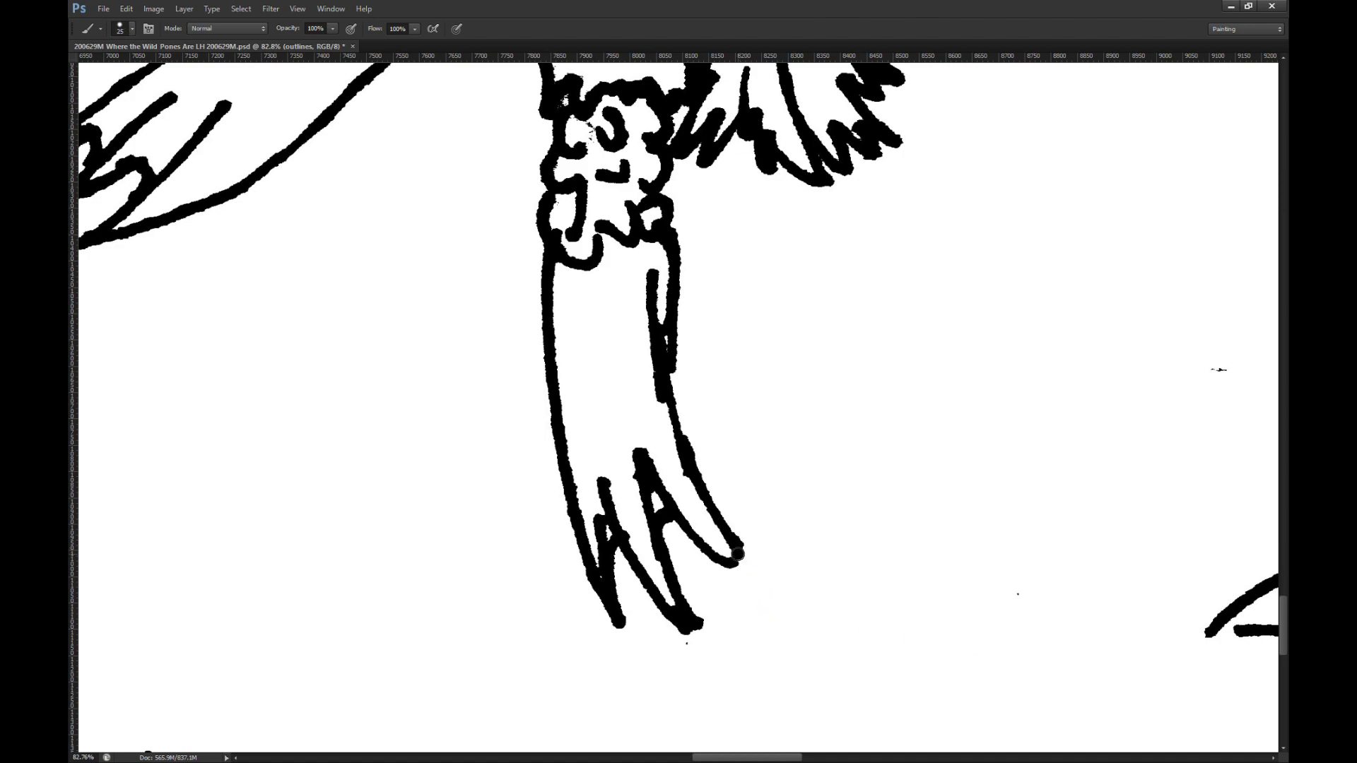
pyautogui.press('[')
pyautogui.press('[')
pyautogui.press('[')
pyautogui.scroll(-3, 762, 528)
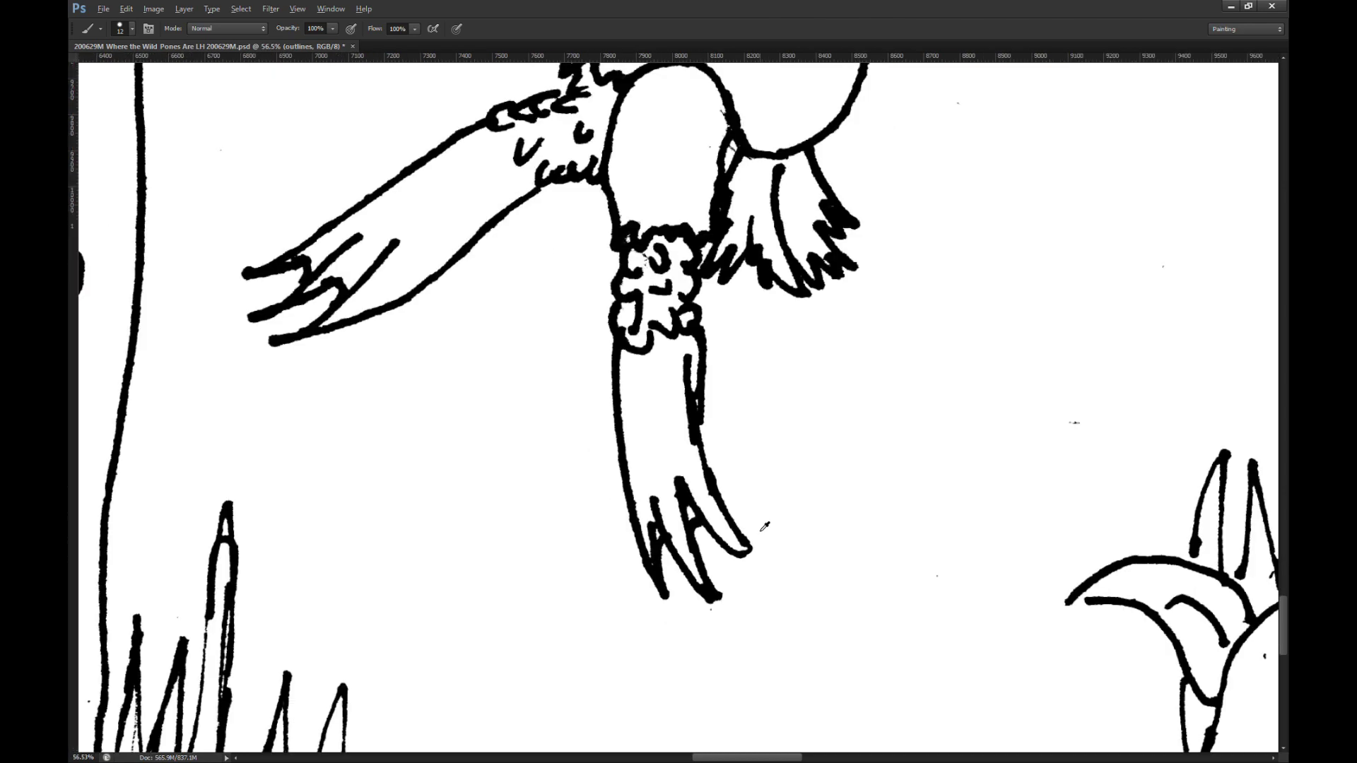
# Step: Select the misaligned curled tail tip of the crowned pony with a rectangular marquee starting at the seam
pyautogui.hotkey('alt', 'Tab')
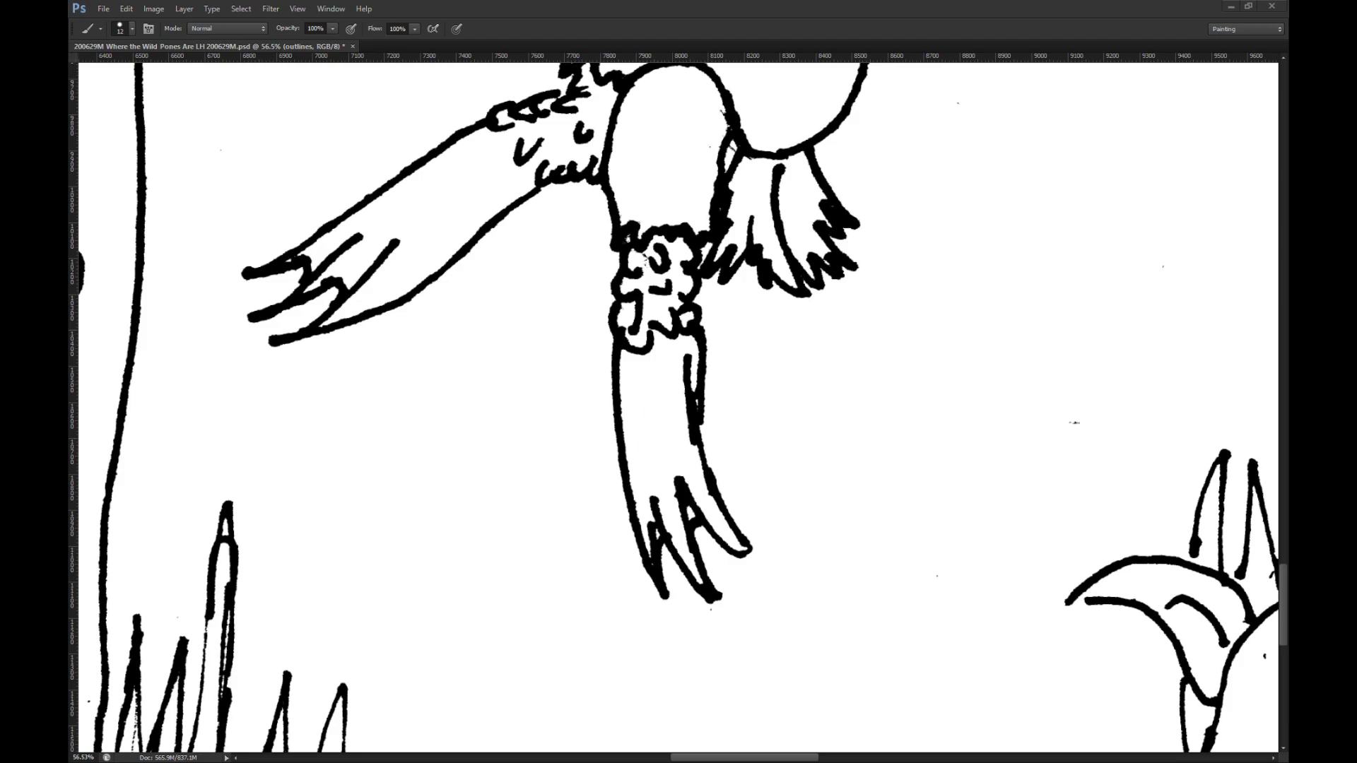
pyautogui.scroll(-10, 677, 398)
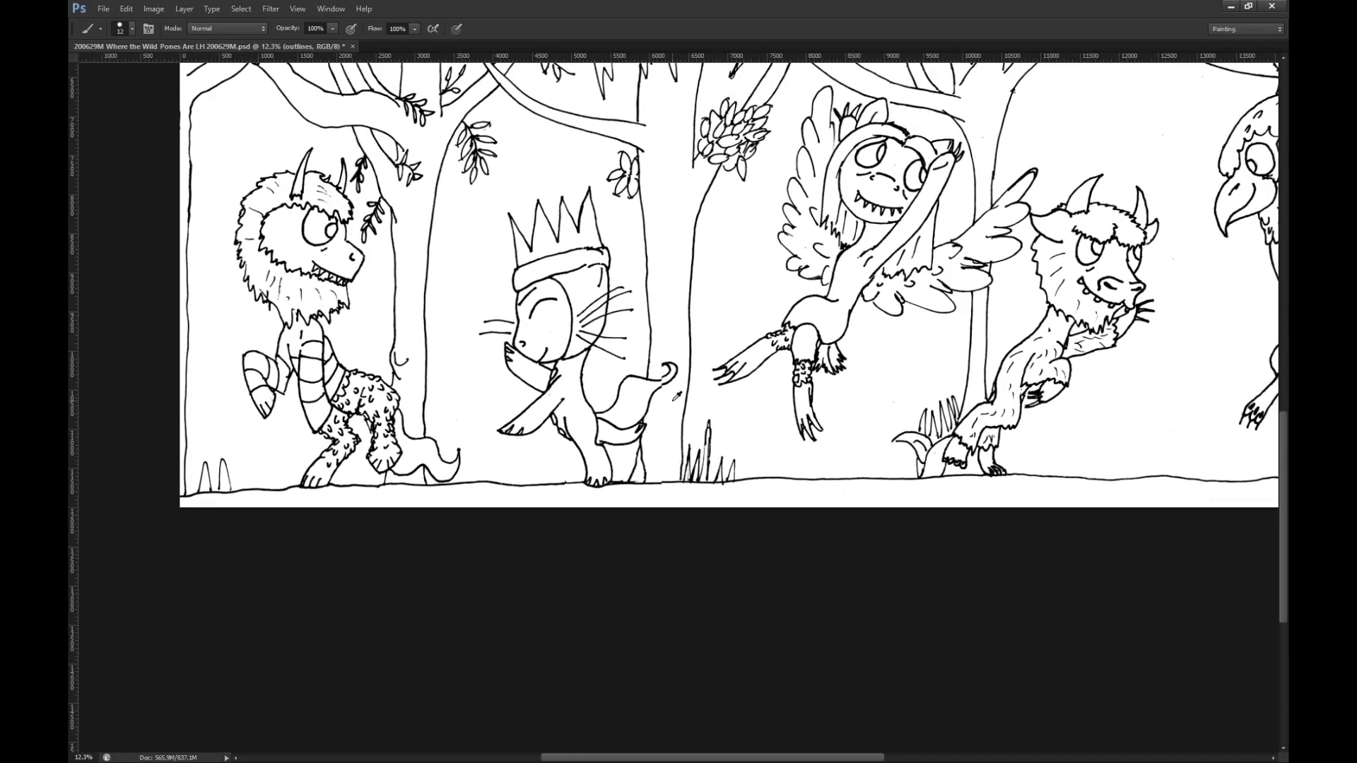
pyautogui.scroll(6, 676, 398)
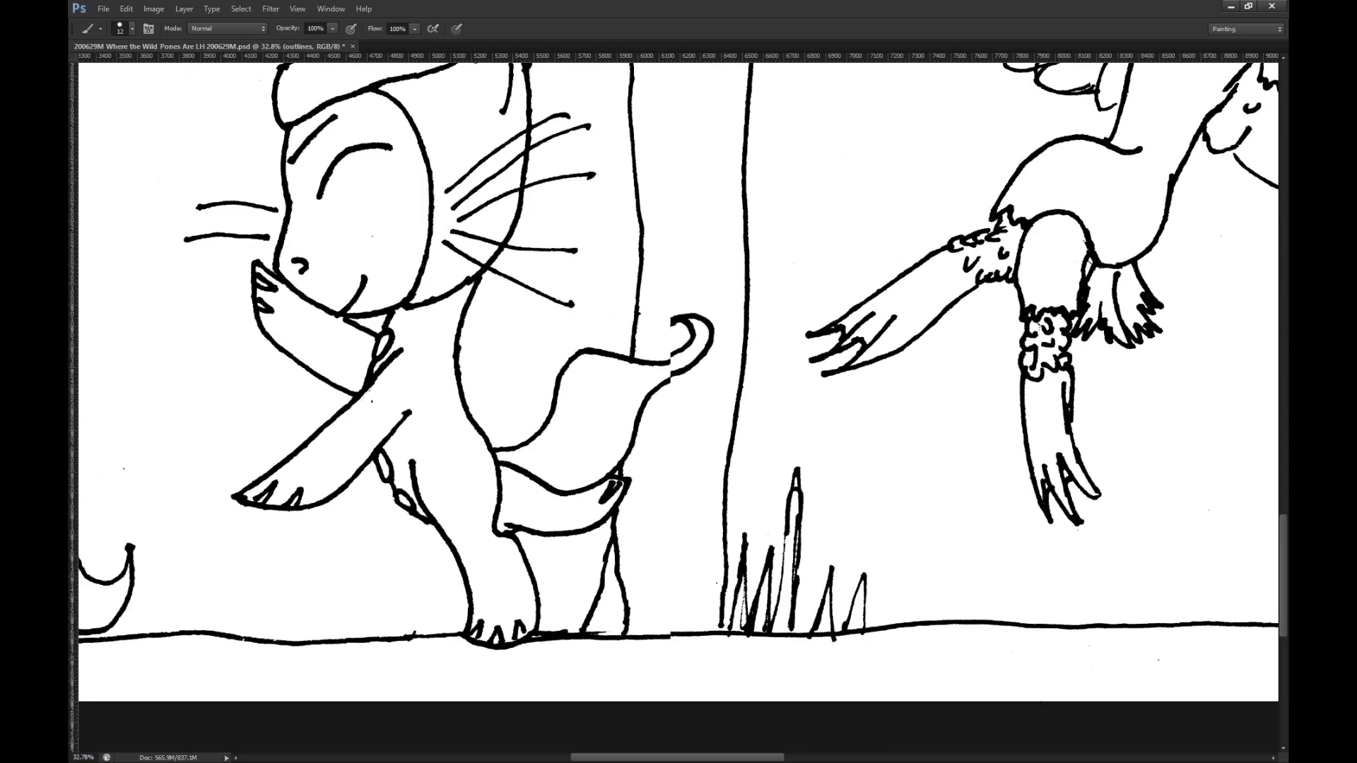
pyautogui.scroll(-4, 690, 280)
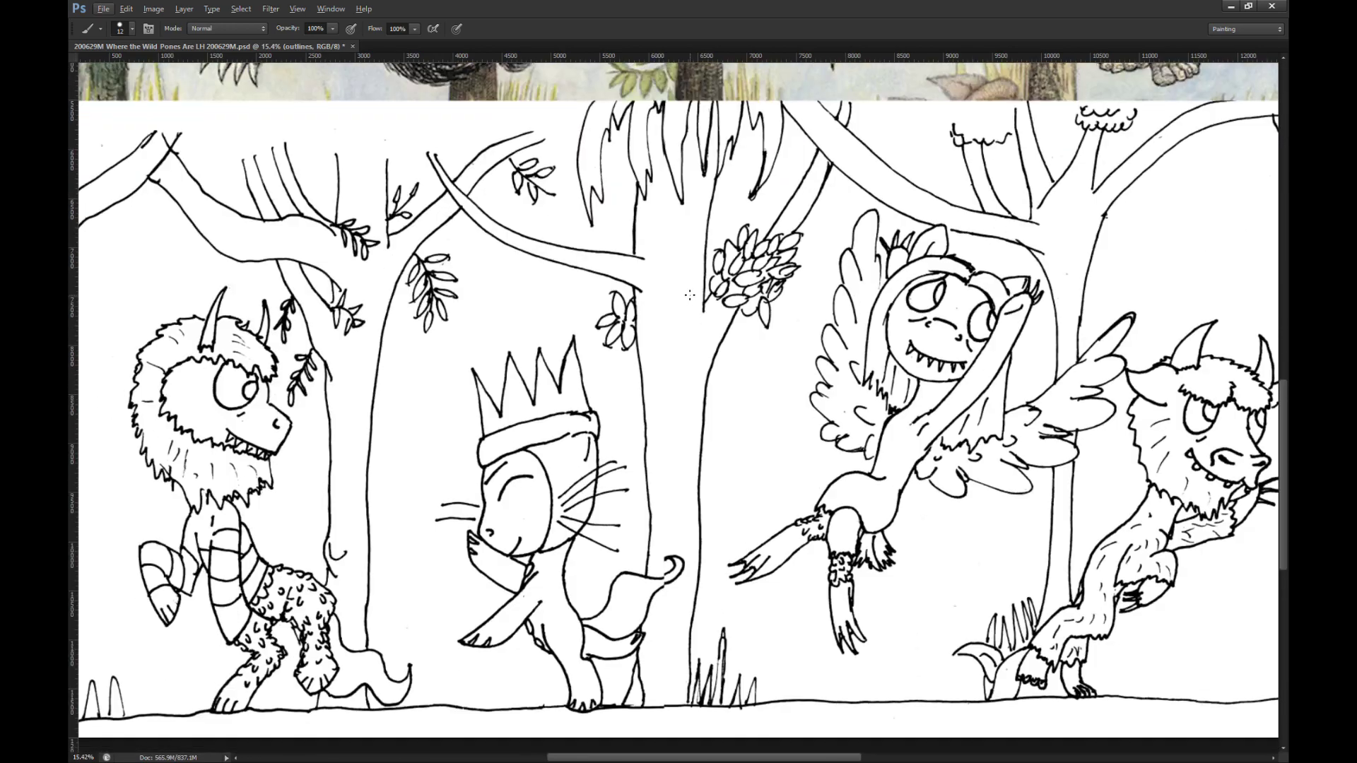
pyautogui.scroll(2, 676, 481)
pyautogui.scroll(3, 679, 480)
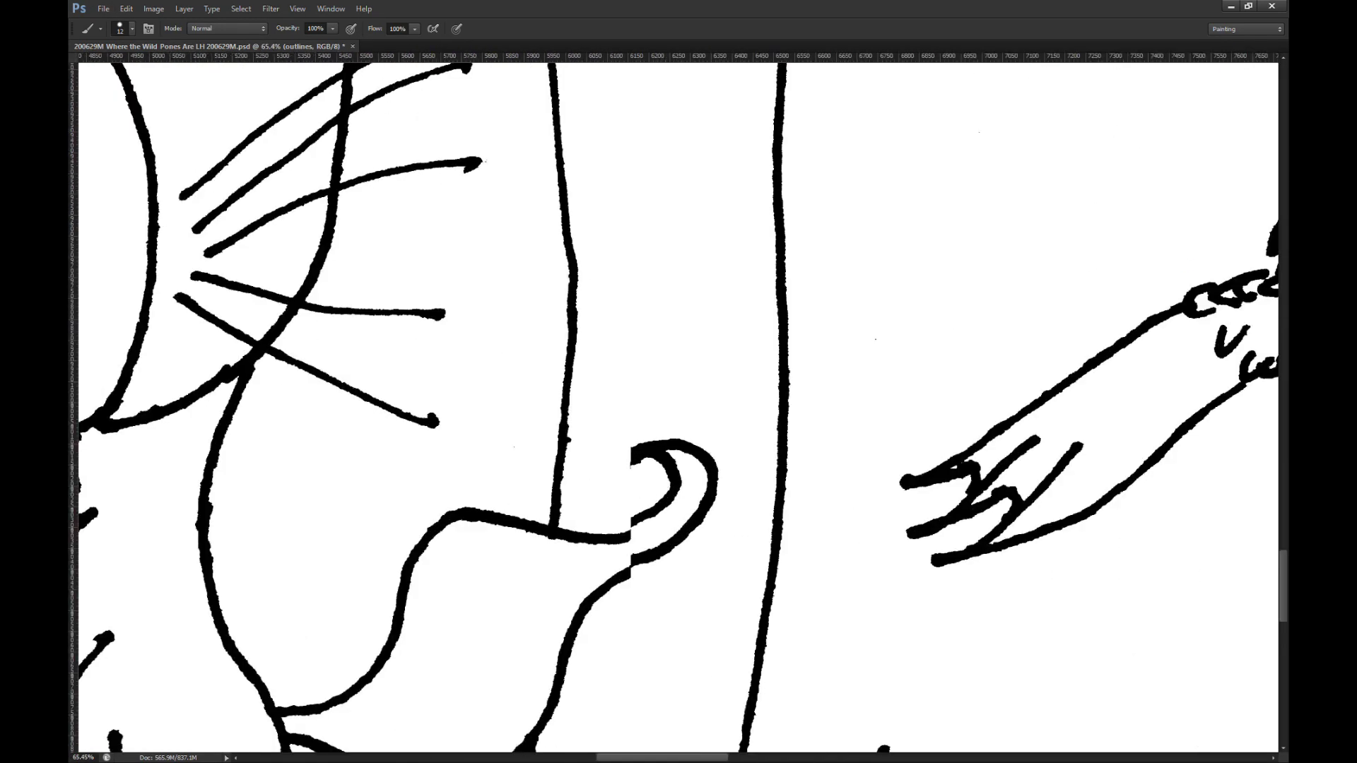
pyautogui.press('m')
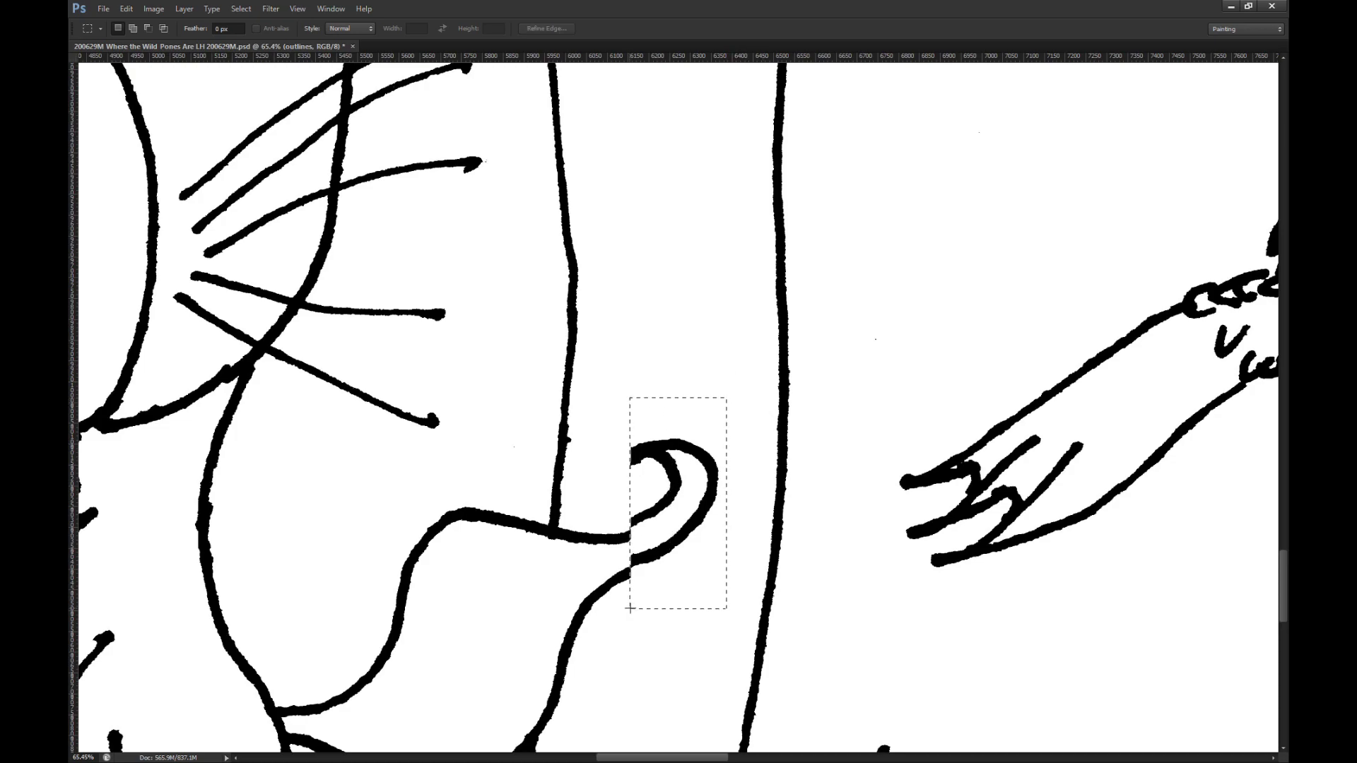
pyautogui.scroll(4, 629, 608)
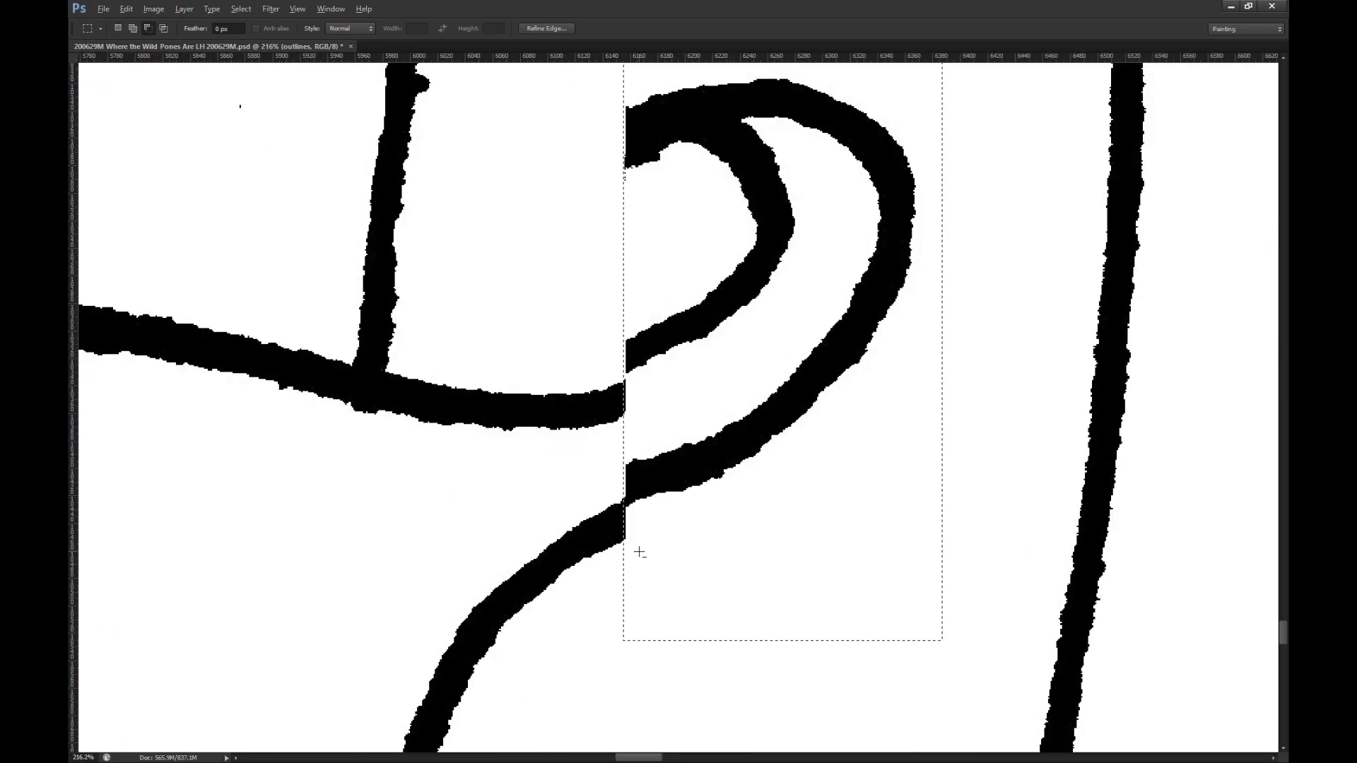
# Step: Try to move the selected tail tip down to line up with the rest of the tail outline
pyautogui.press('v')
pyautogui.moveTo(704, 481); pyautogui.dragTo(707, 526)
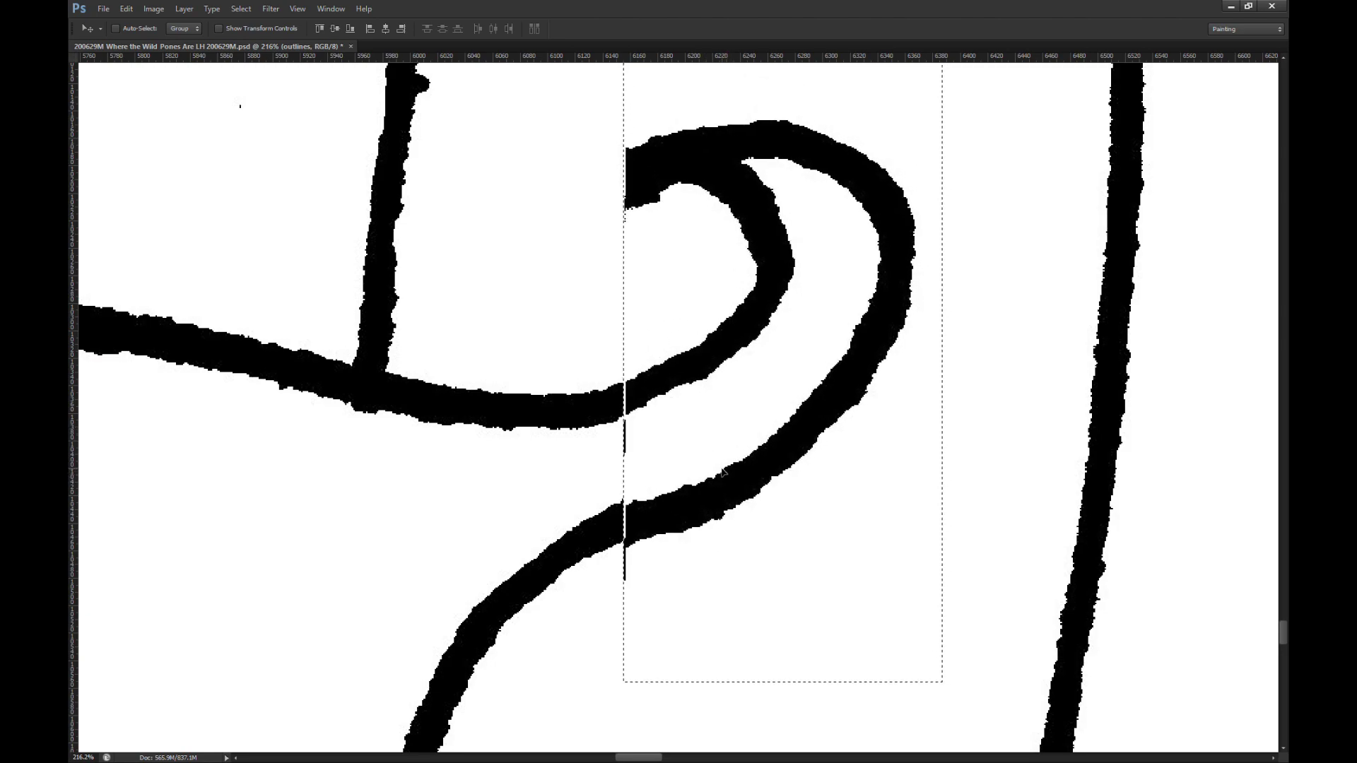
pyautogui.hotkey('ctrl', 'z')
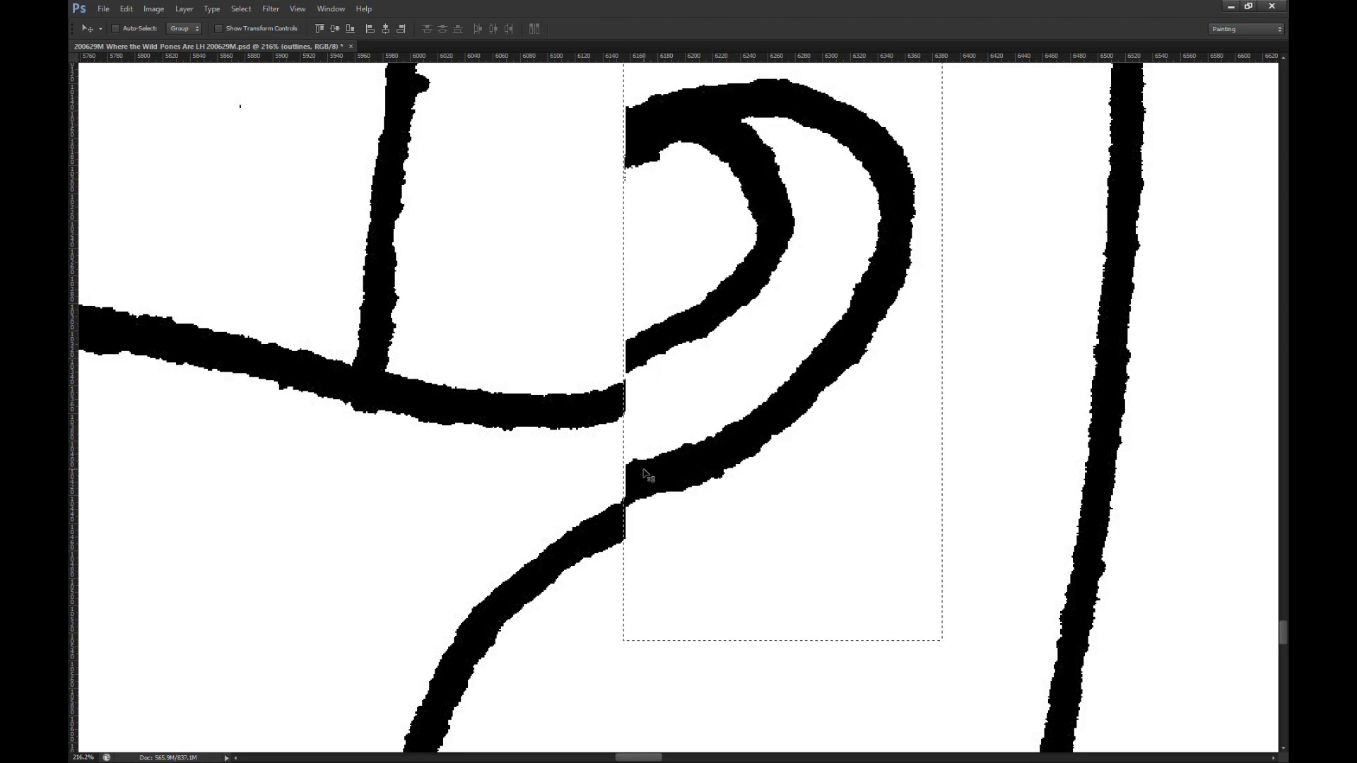
# Step: Subtract a narrow strip from the tail-tip selection so its edge follows the seam between the two scans
pyautogui.press('m')
pyautogui.scroll(5, 634, 510)
pyautogui.scroll(-2, 634, 510)
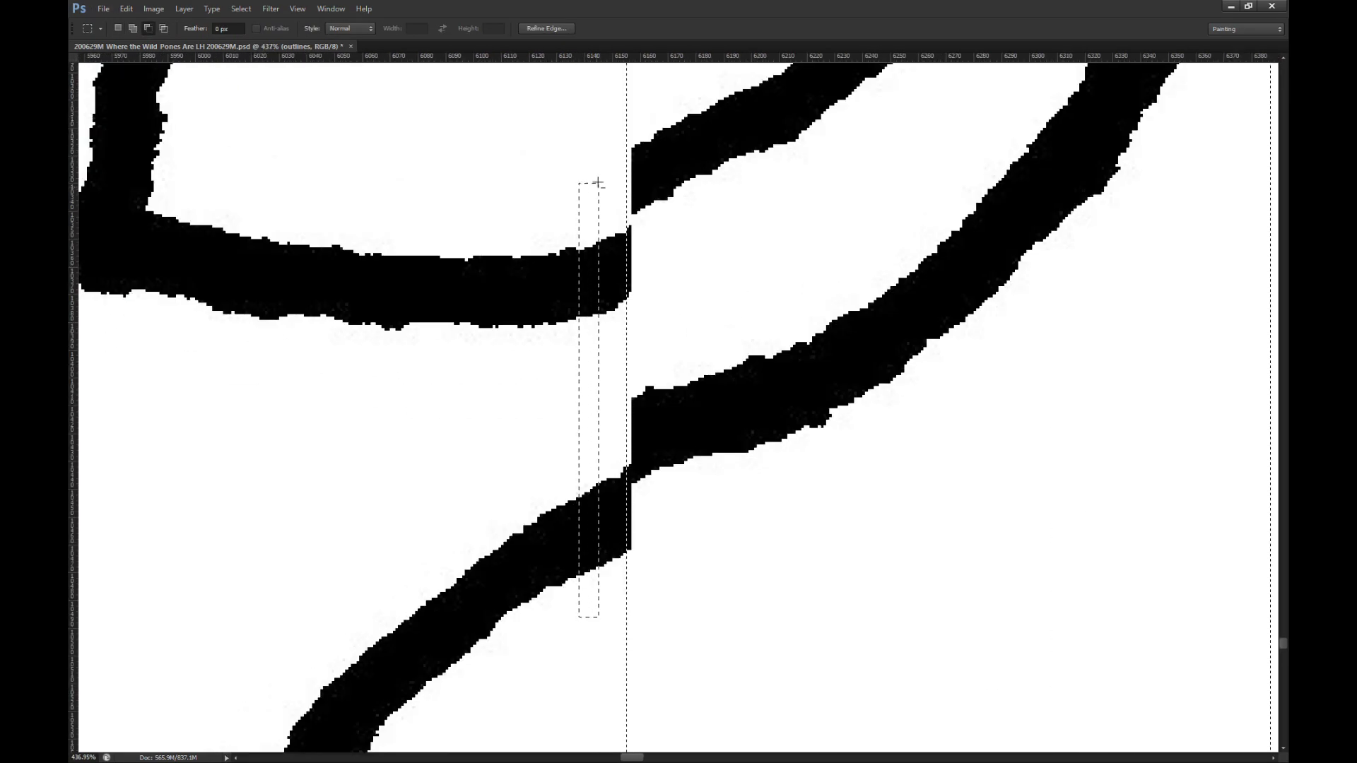
pyautogui.moveTo(627, 119); pyautogui.dragTo(629, 116)
# Step: Move the selected tail tip down and slightly sideways to join the tail outlines across the seam
pyautogui.press('v')
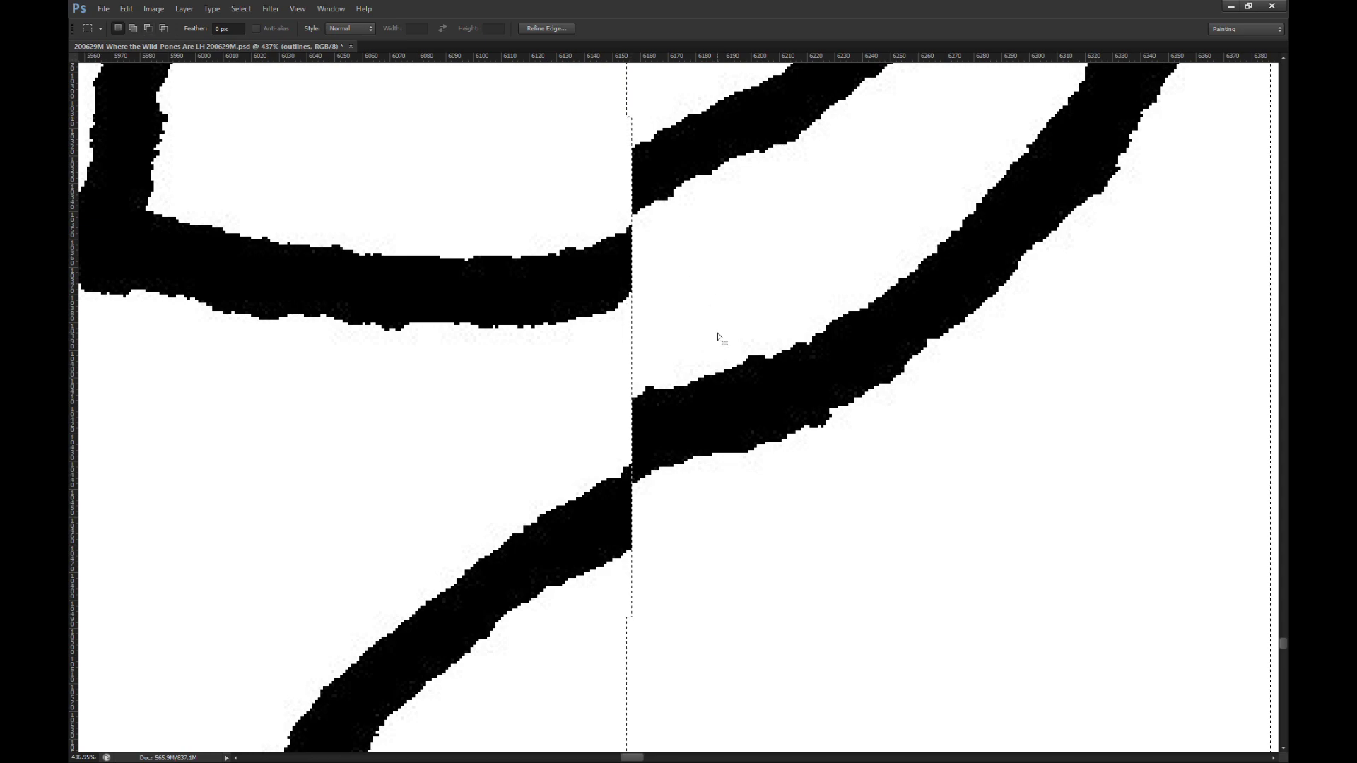
pyautogui.moveTo(731, 358); pyautogui.dragTo(713, 474)
pyautogui.press('Left')
pyautogui.press('m')
# Step: Add a new layer named "colour" to the document
pyautogui.scroll(-3, 722, 416)
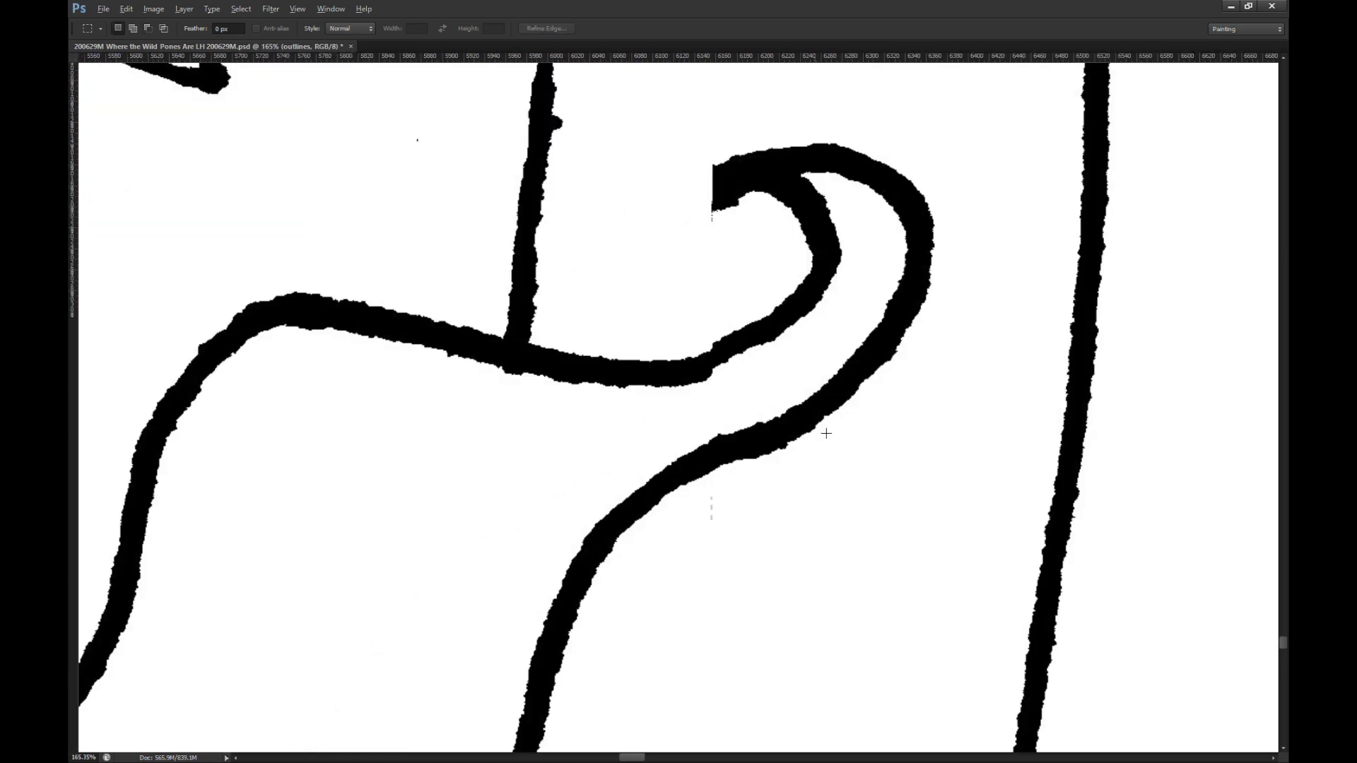
pyautogui.scroll(-3, 827, 434)
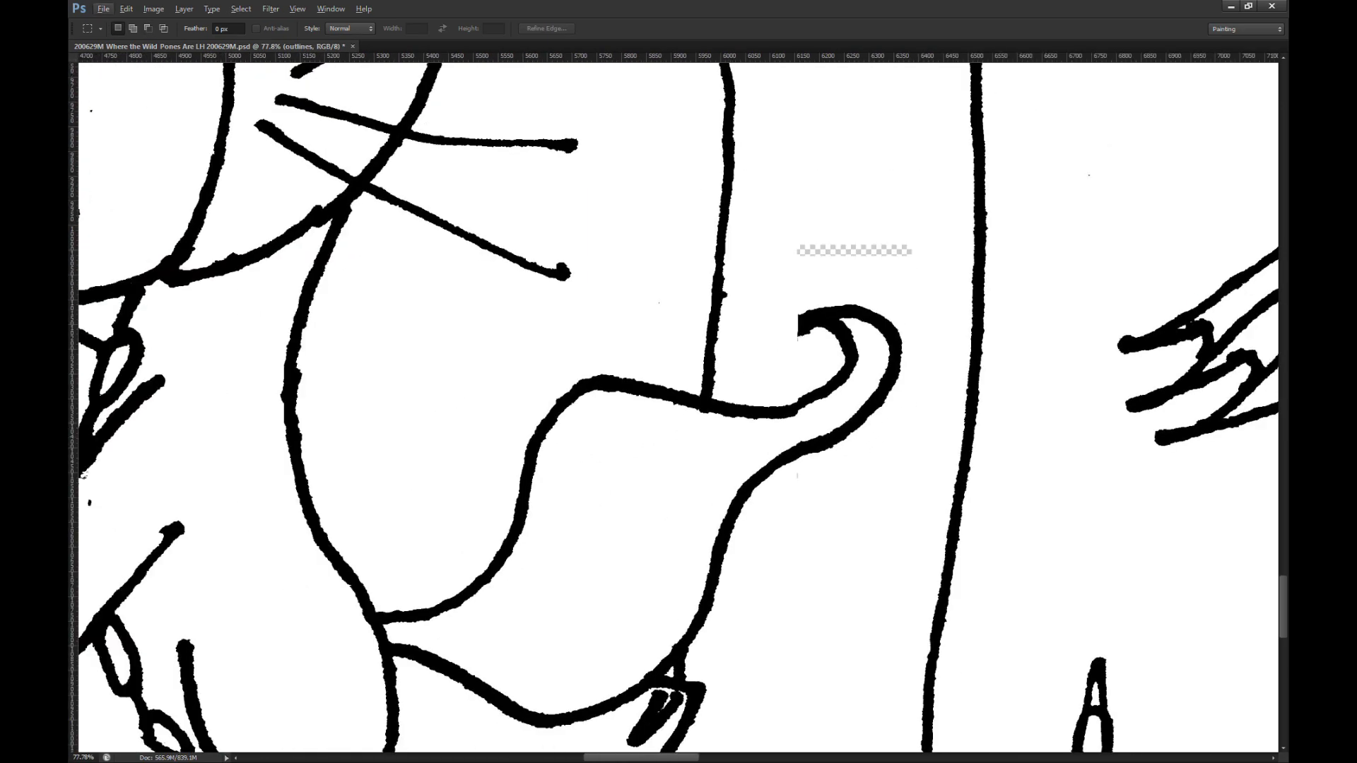
pyautogui.scroll(-4, 744, 354)
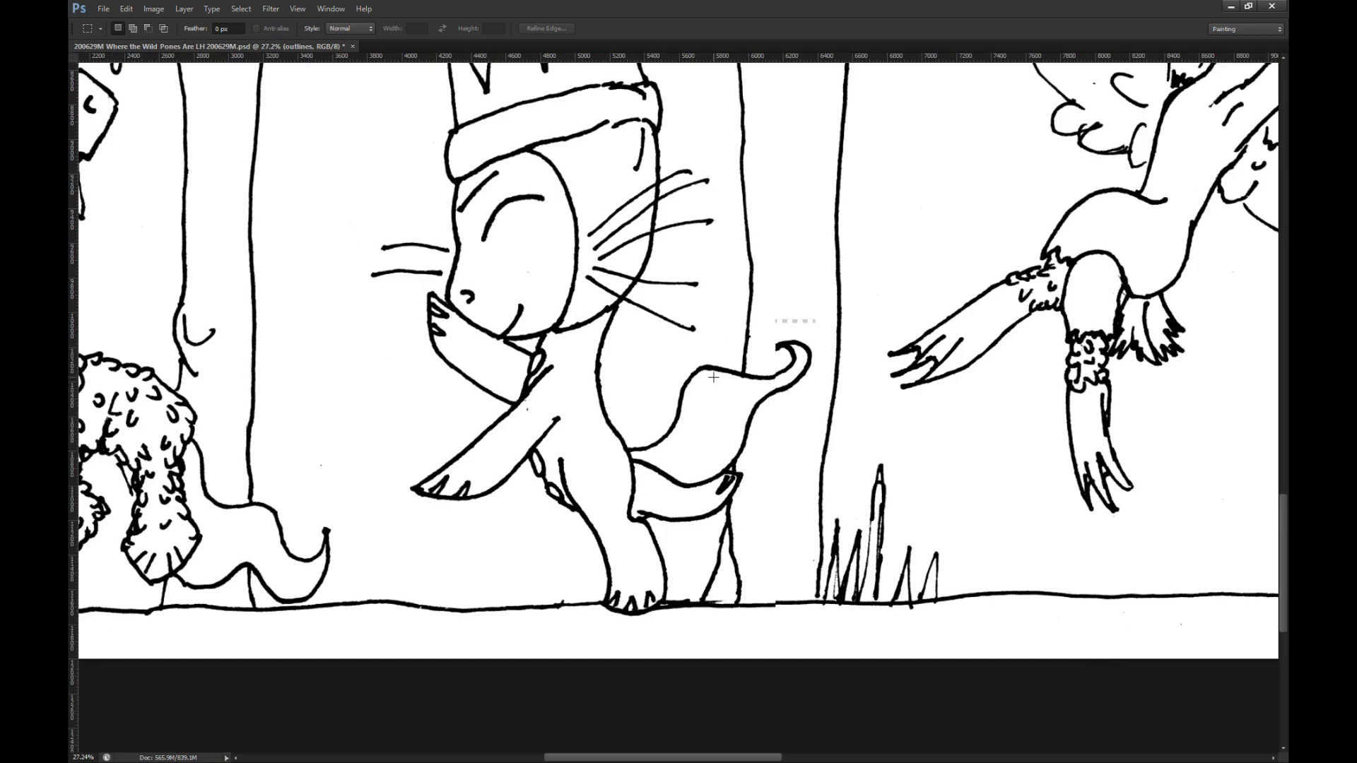
pyautogui.hscroll(2, 711, 381)
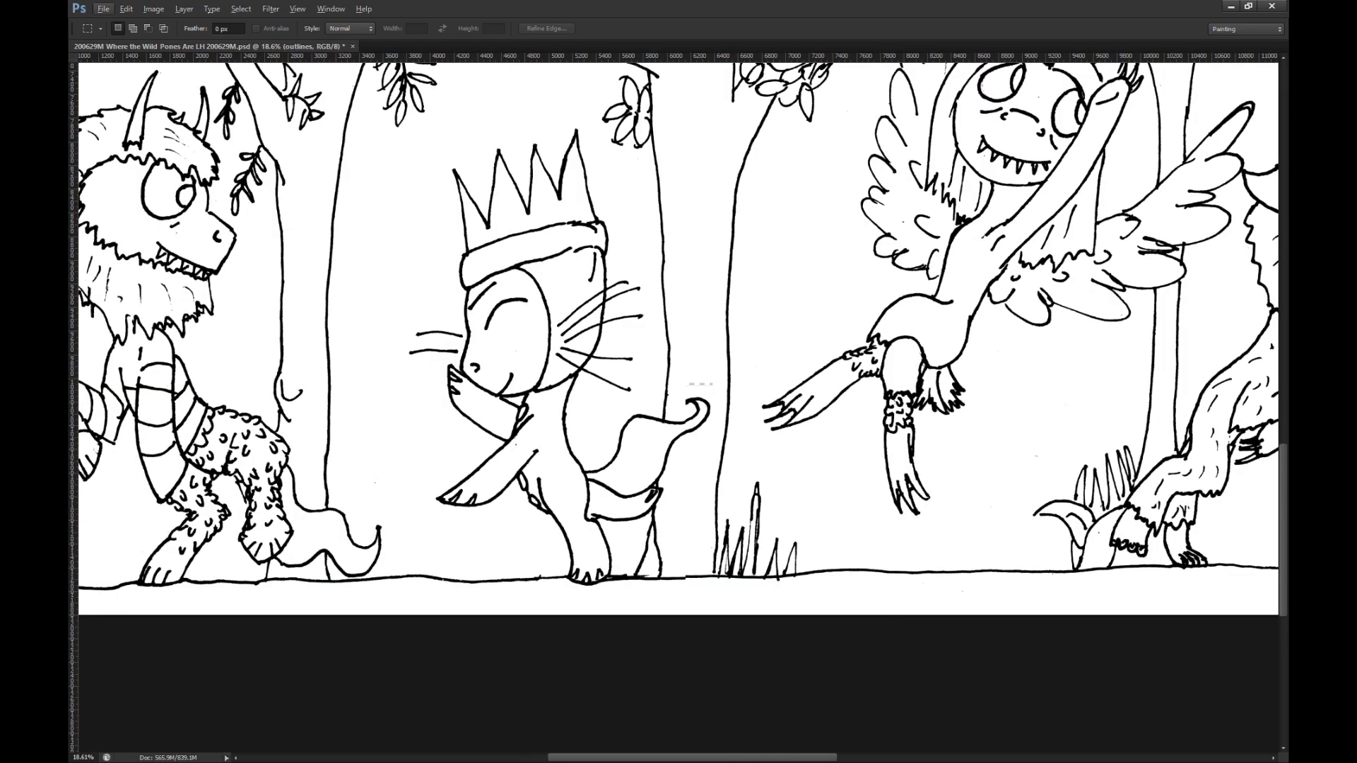
pyautogui.hotkey('ctrl', 'shift', 'n')
pyautogui.press('Return')
pyautogui.write('colour')
pyautogui.press('Return')
# Step: Sample the tan from the red-haired monster's lower foot in the reference as the painting colour
pyautogui.scroll(1, 815, 333)
pyautogui.scroll(-8, 815, 333)
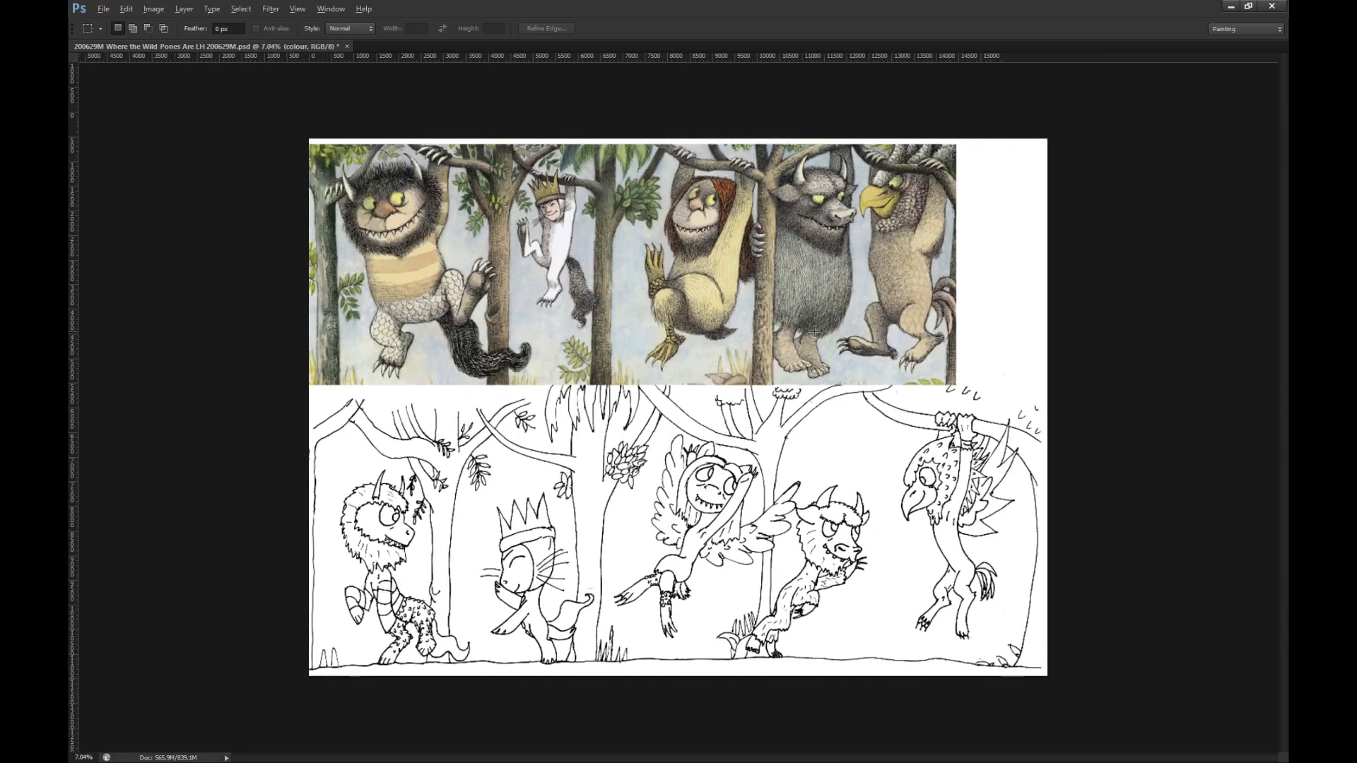
pyautogui.scroll(3, 736, 300)
pyautogui.press('b')
pyautogui.keyDown('alt'); pyautogui.click(661, 339); pyautogui.keyUp('alt')
pyautogui.scroll(5, 529, 643)
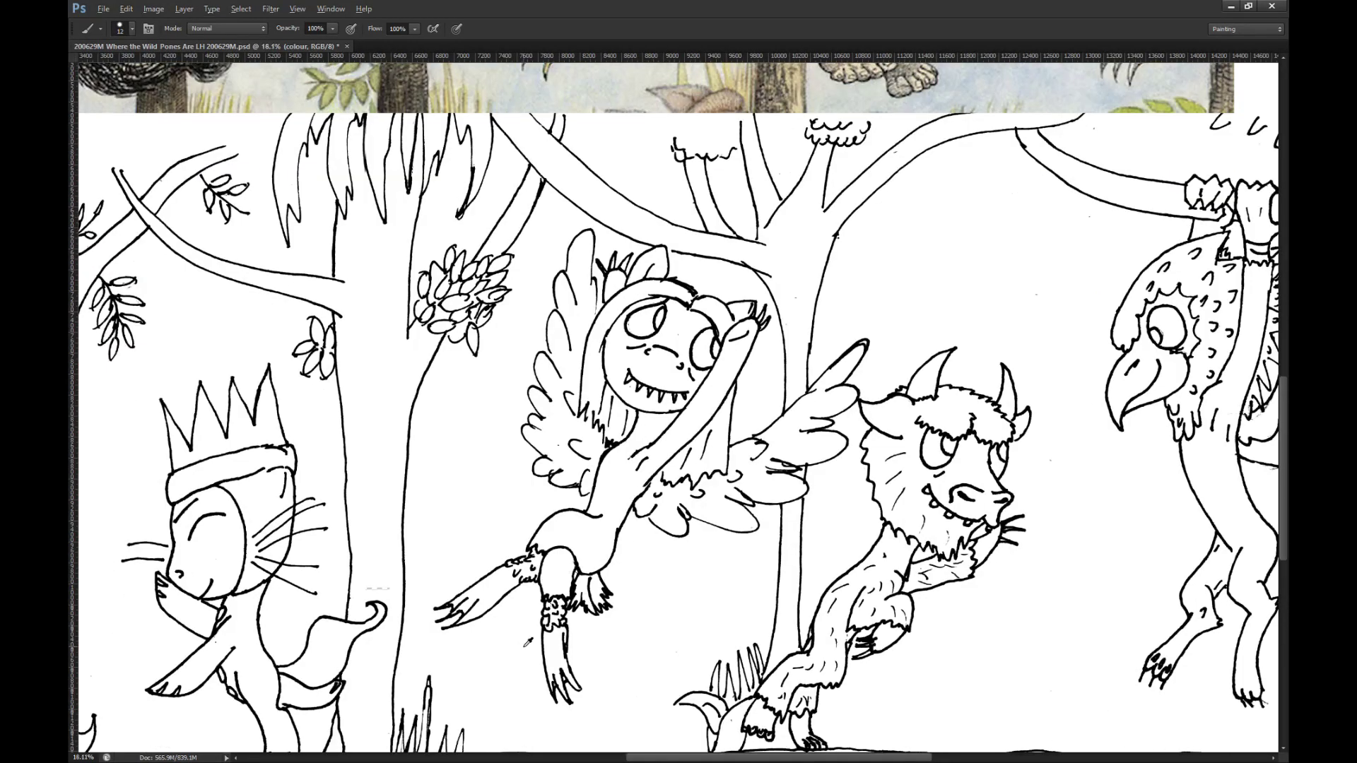
pyautogui.scroll(2, 528, 643)
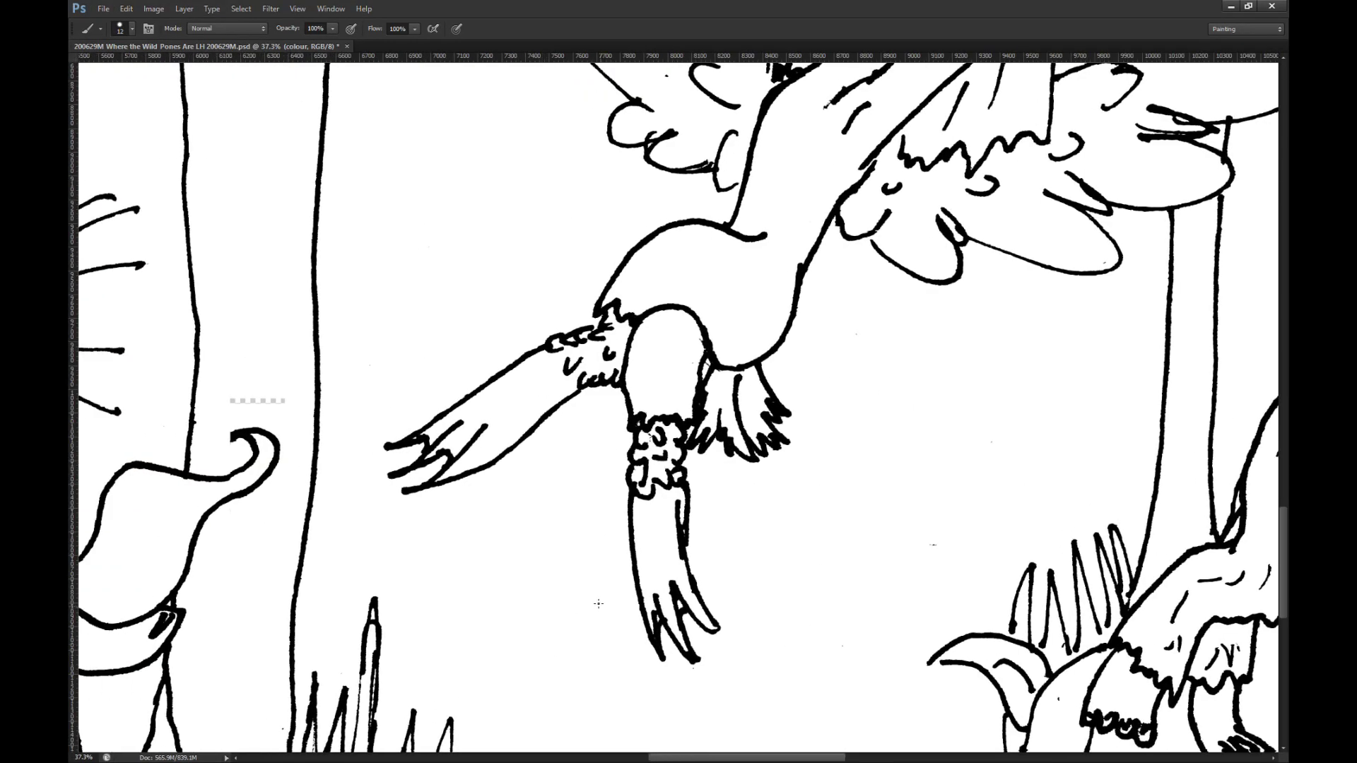
# Step: Fill the winged pony's lower leg and foot with the sampled tan using the Paint Bucket on the colour layer
pyautogui.press('g')
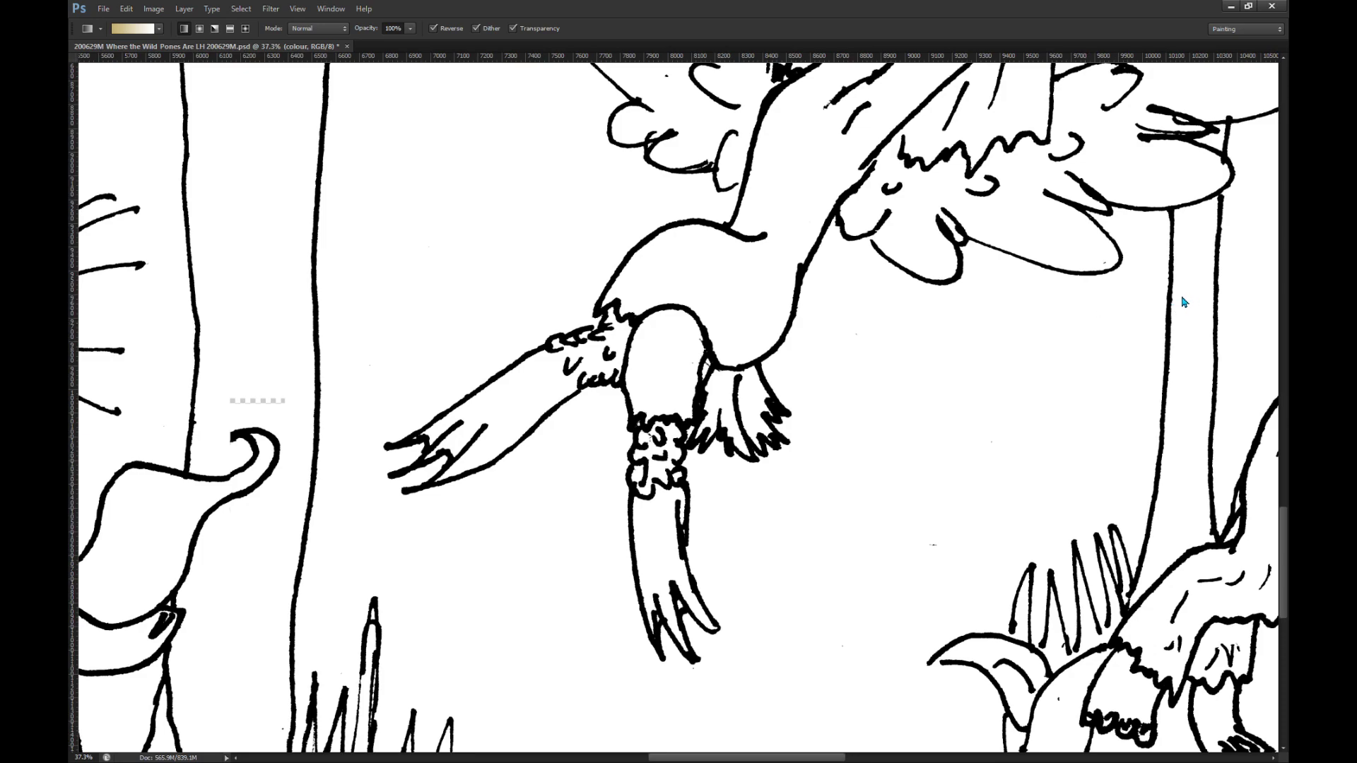
pyautogui.hotkey('shift', 'g')
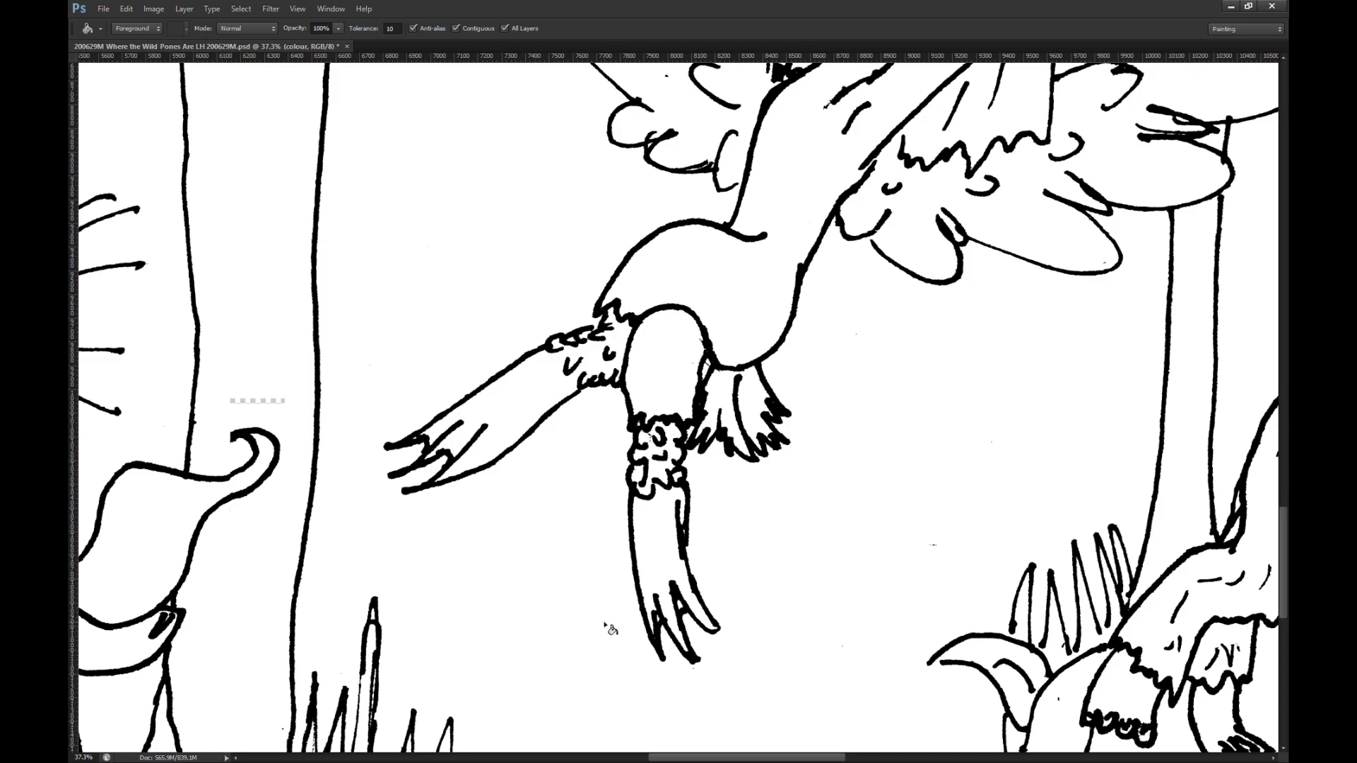
pyautogui.click(641, 587)
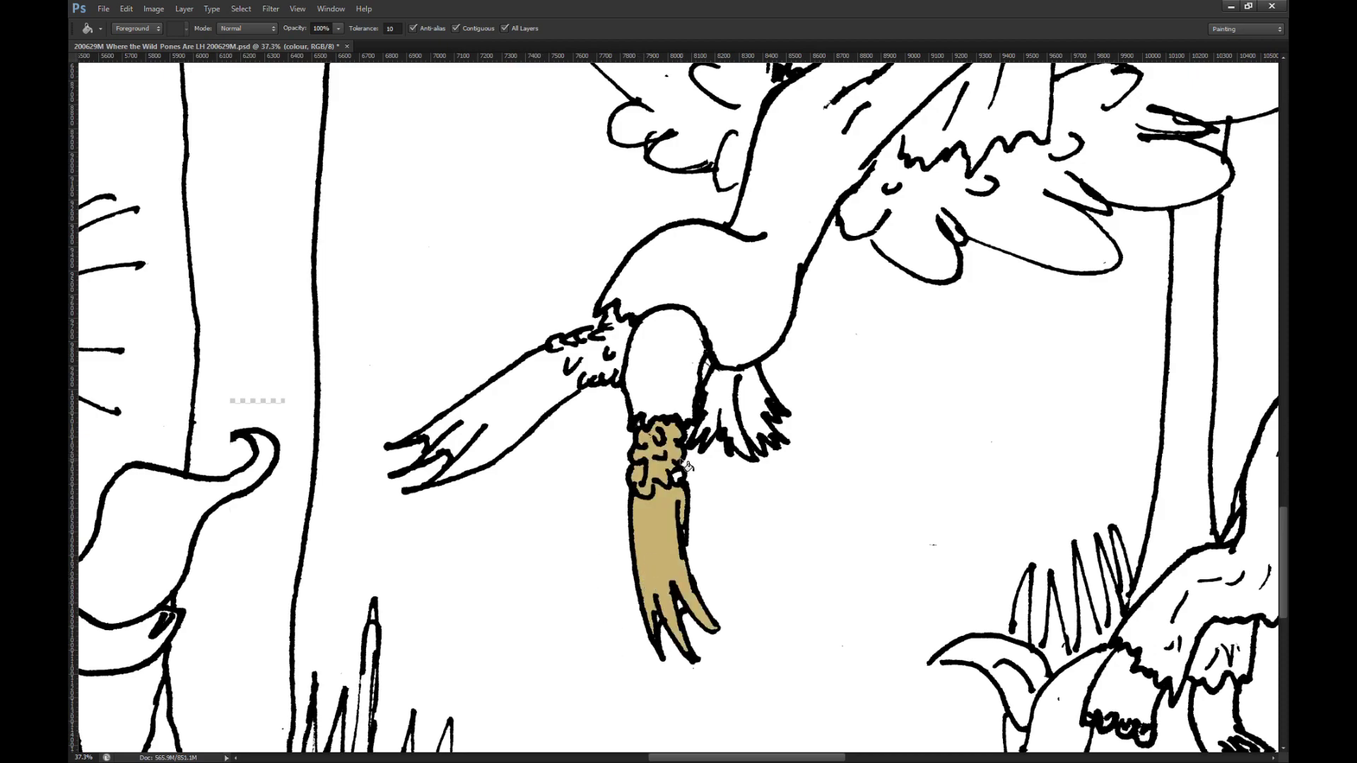
# Step: Fill the winged pony's other outstretched leg with the same tan
pyautogui.scroll(-6, 690, 464)
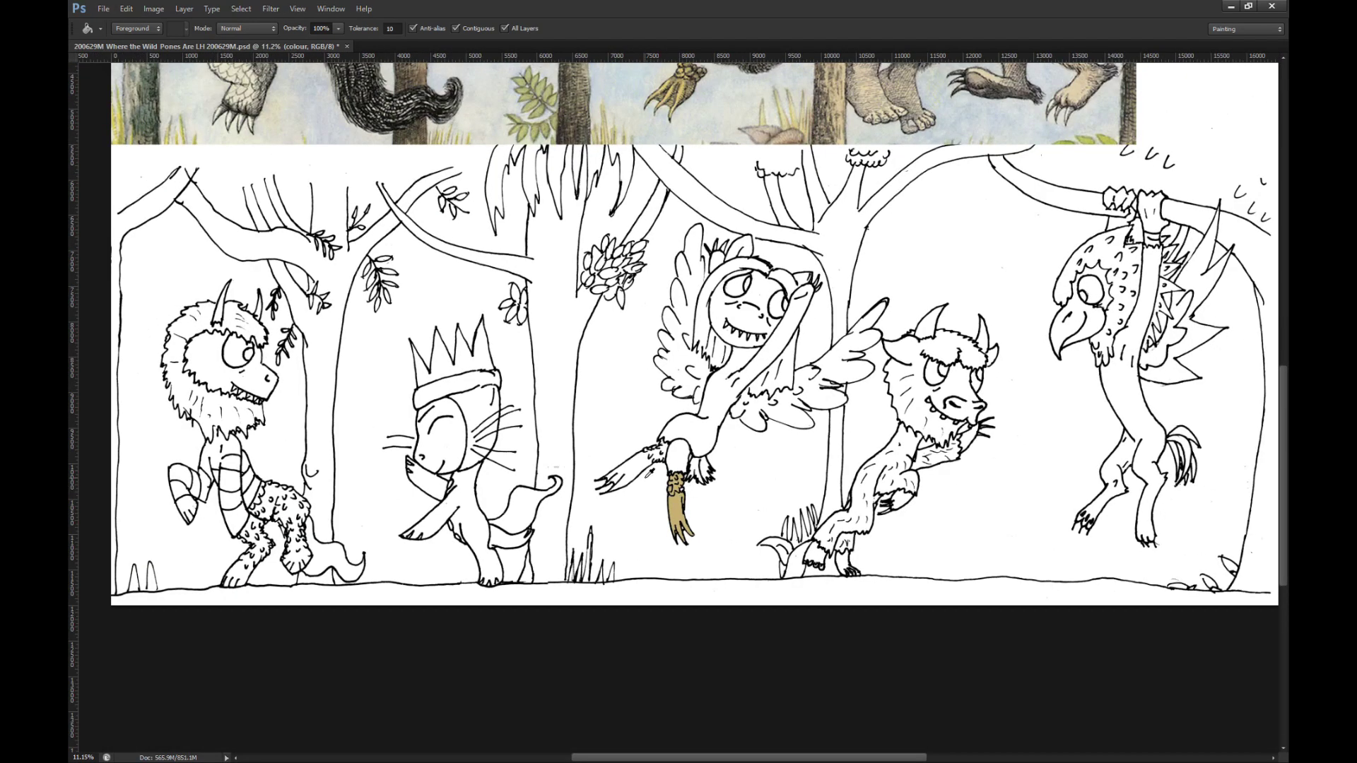
pyautogui.scroll(4, 649, 473)
pyautogui.click(643, 463)
pyautogui.scroll(2, 709, 480)
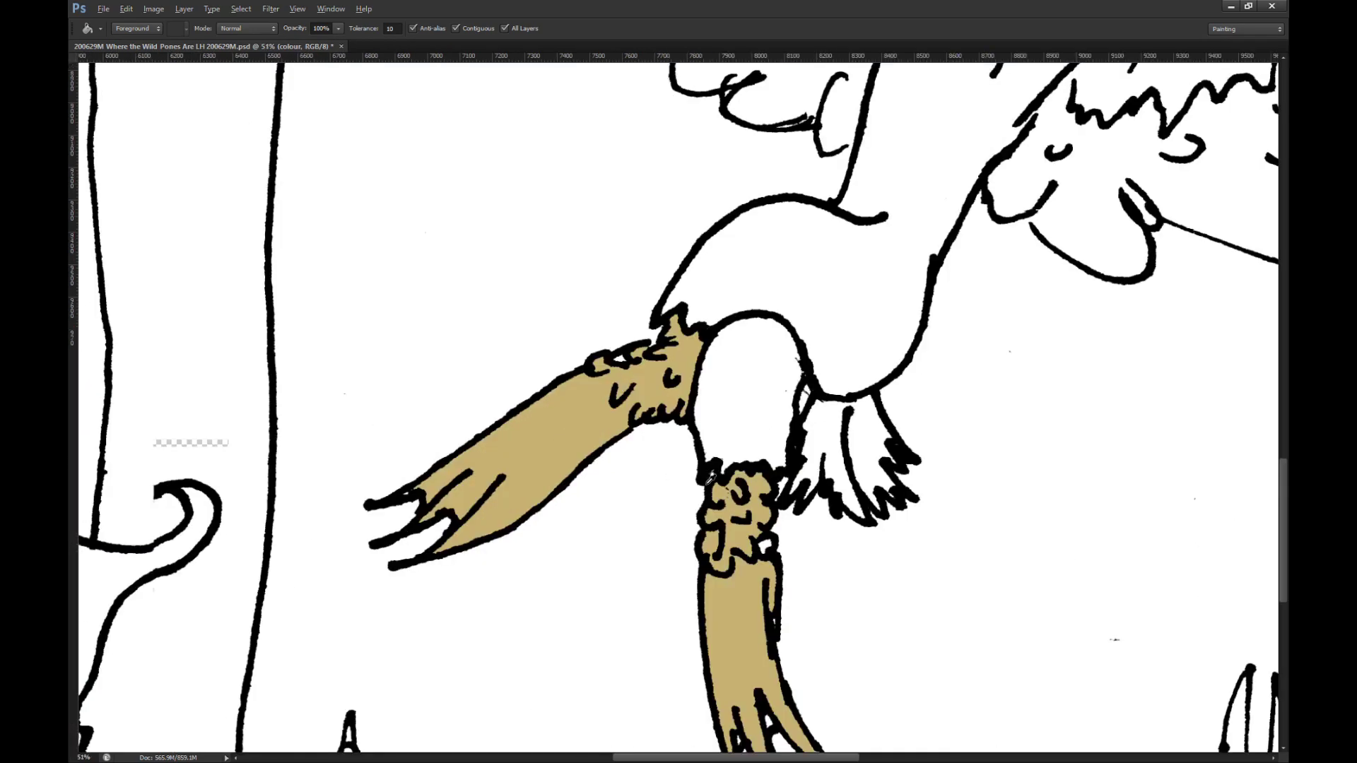
pyautogui.scroll(2, 709, 479)
# Step: Undo the tan fills on both of the winged pony's legs
pyautogui.press('b')
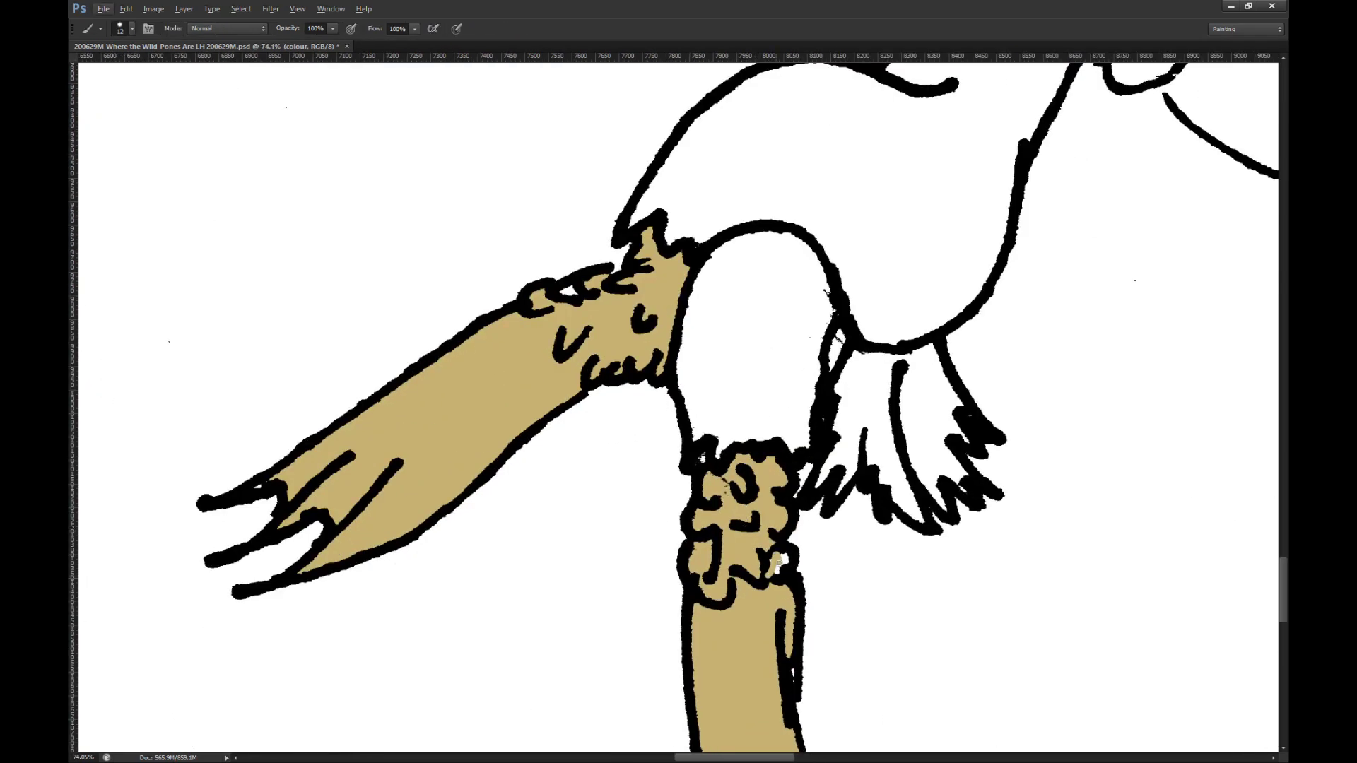
pyautogui.hotkey('ctrl', 'z')
pyautogui.hotkey('ctrl', 'alt', 'z')
# Step: Delete all white from the outlines layer using the Magic Wand at tolerance 100, with Contiguous and Sample All Layers off, and deselect
pyautogui.hotkey('alt', ']')
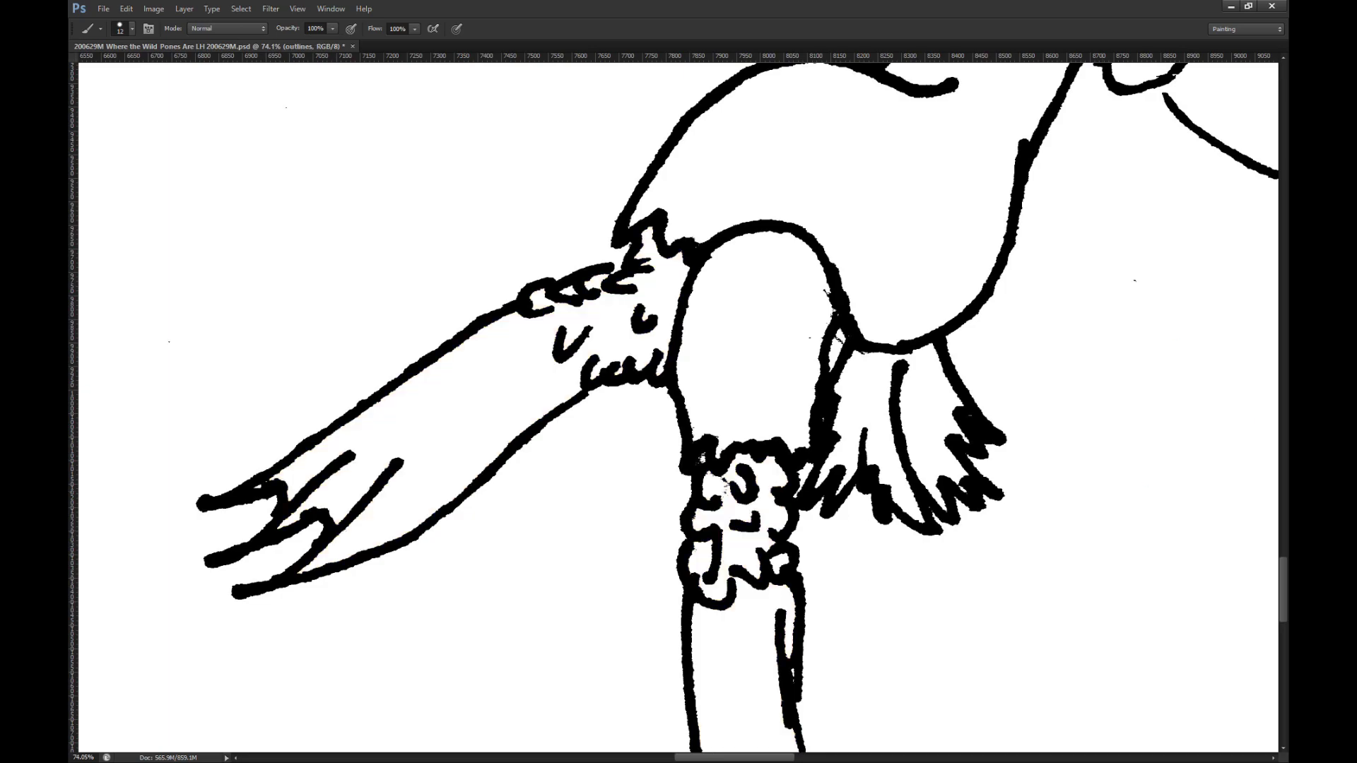
pyautogui.scroll(-10, 775, 380)
pyautogui.press('w')
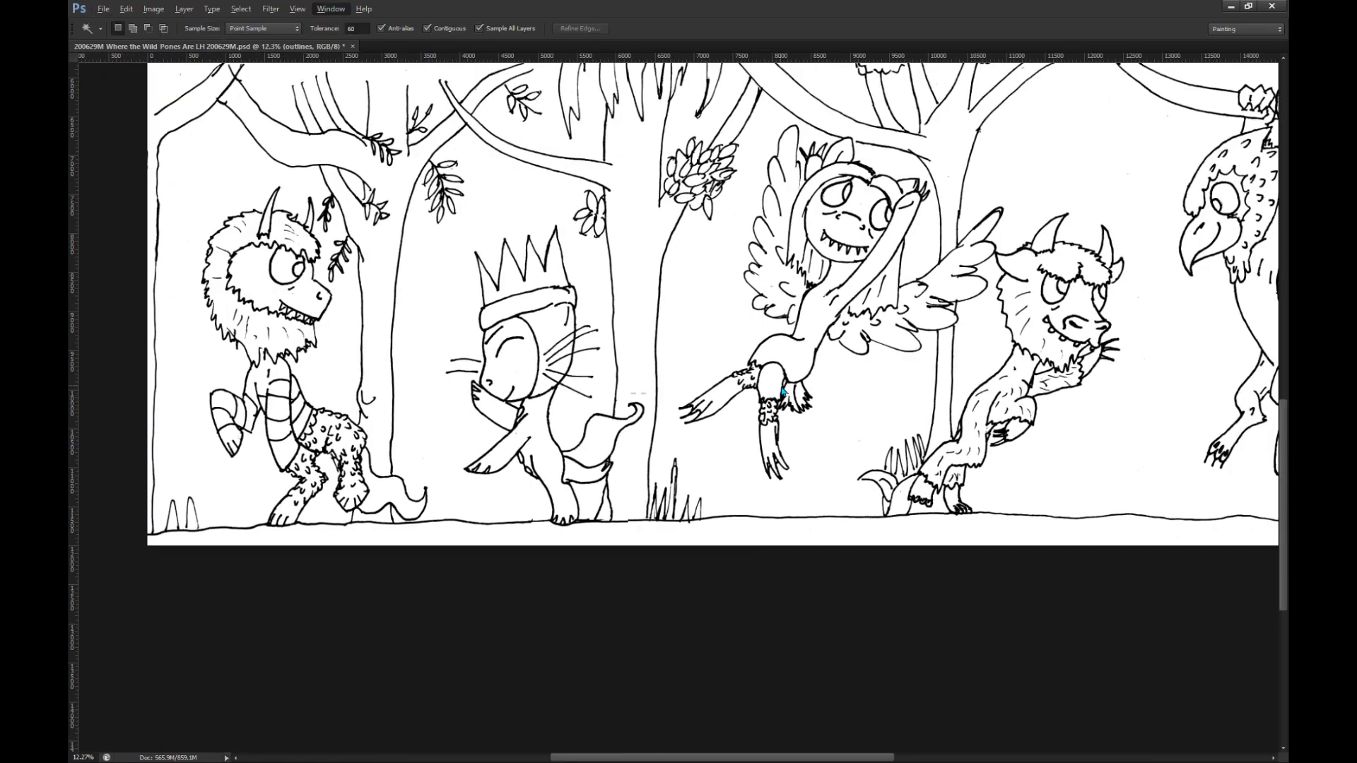
pyautogui.click(315, 30)
pyautogui.press('Return')
pyautogui.press('b')
pyautogui.press('w')
pyautogui.click(453, 30)
pyautogui.click(590, 406)
pyautogui.press('Delete')
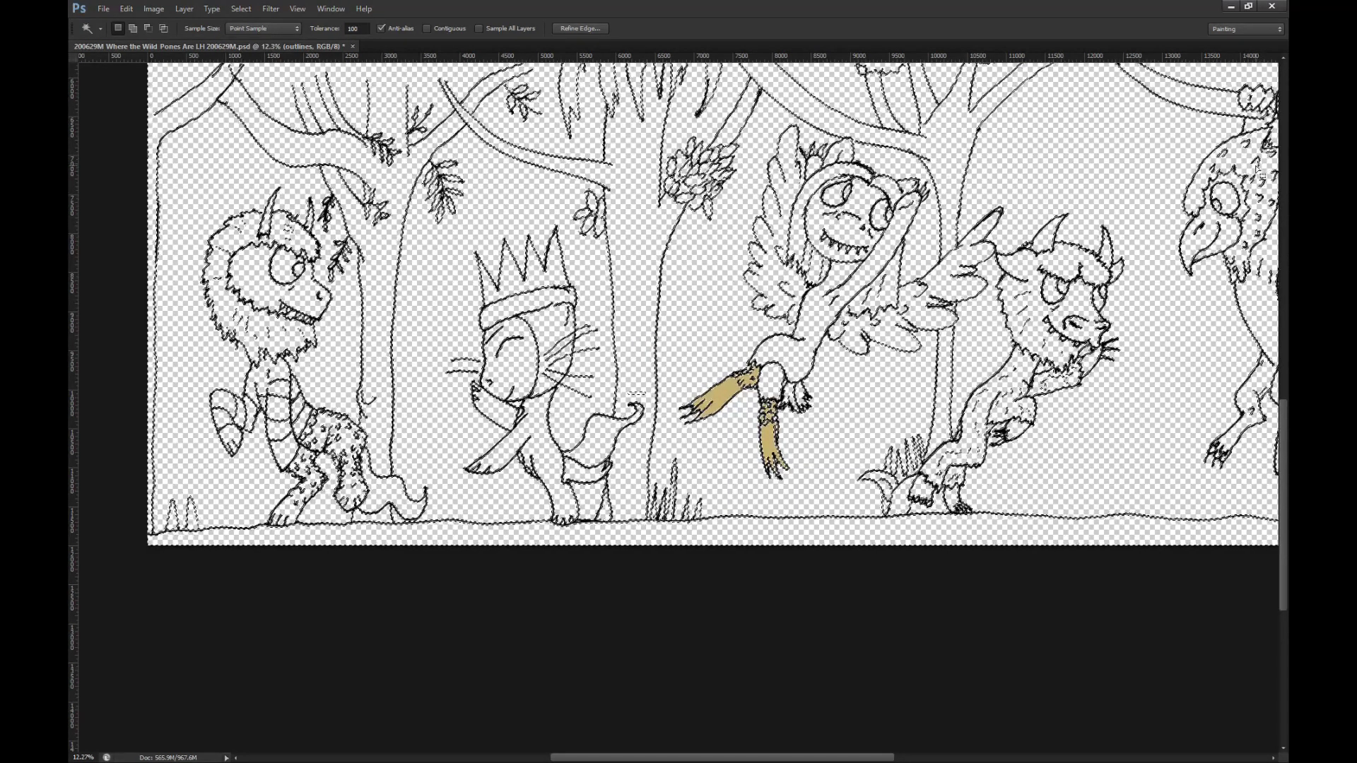
pyautogui.press('m')
pyautogui.hotkey('ctrl', 'd')
# Step: Paint the unfilled gaps in the winged pony's hanging leg tan on the colour layer with the Brush
pyautogui.scroll(6, 761, 402)
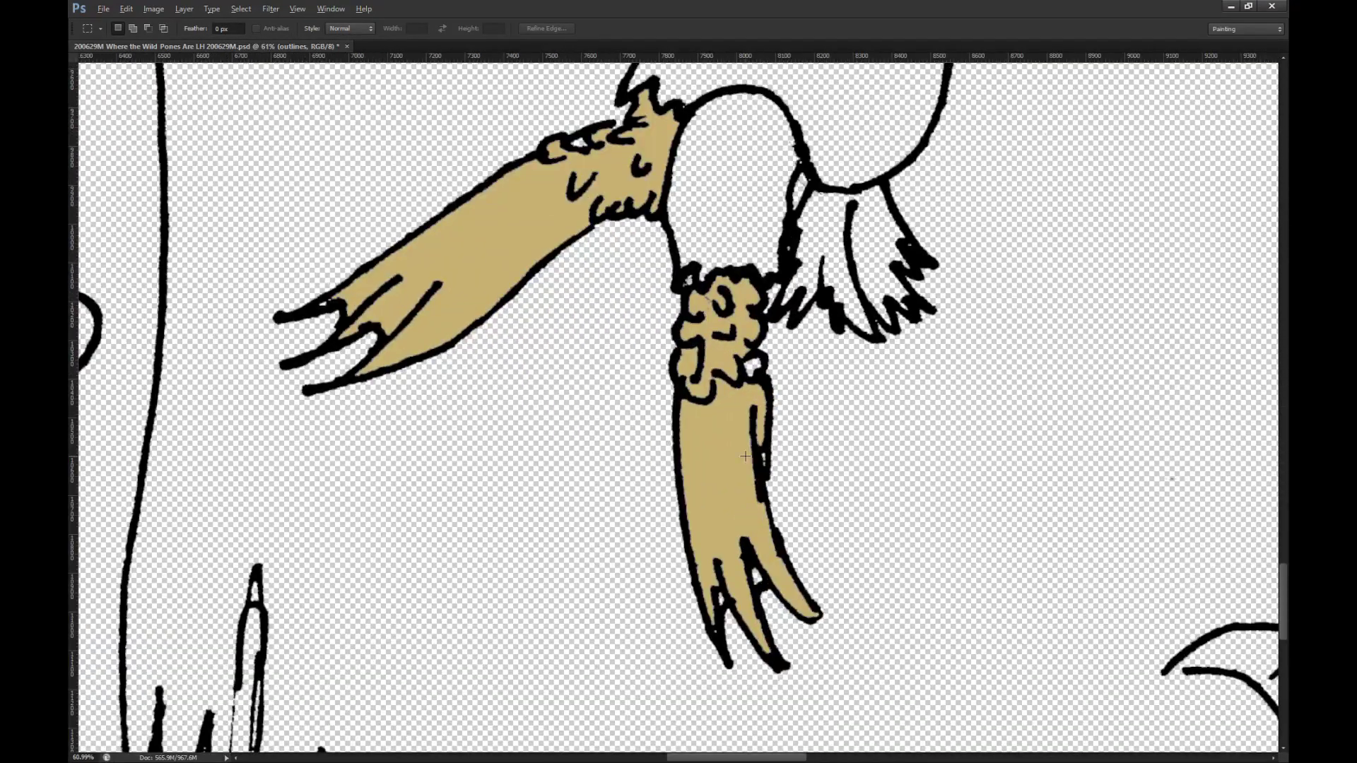
pyautogui.press('b')
pyautogui.hotkey('alt', '[')
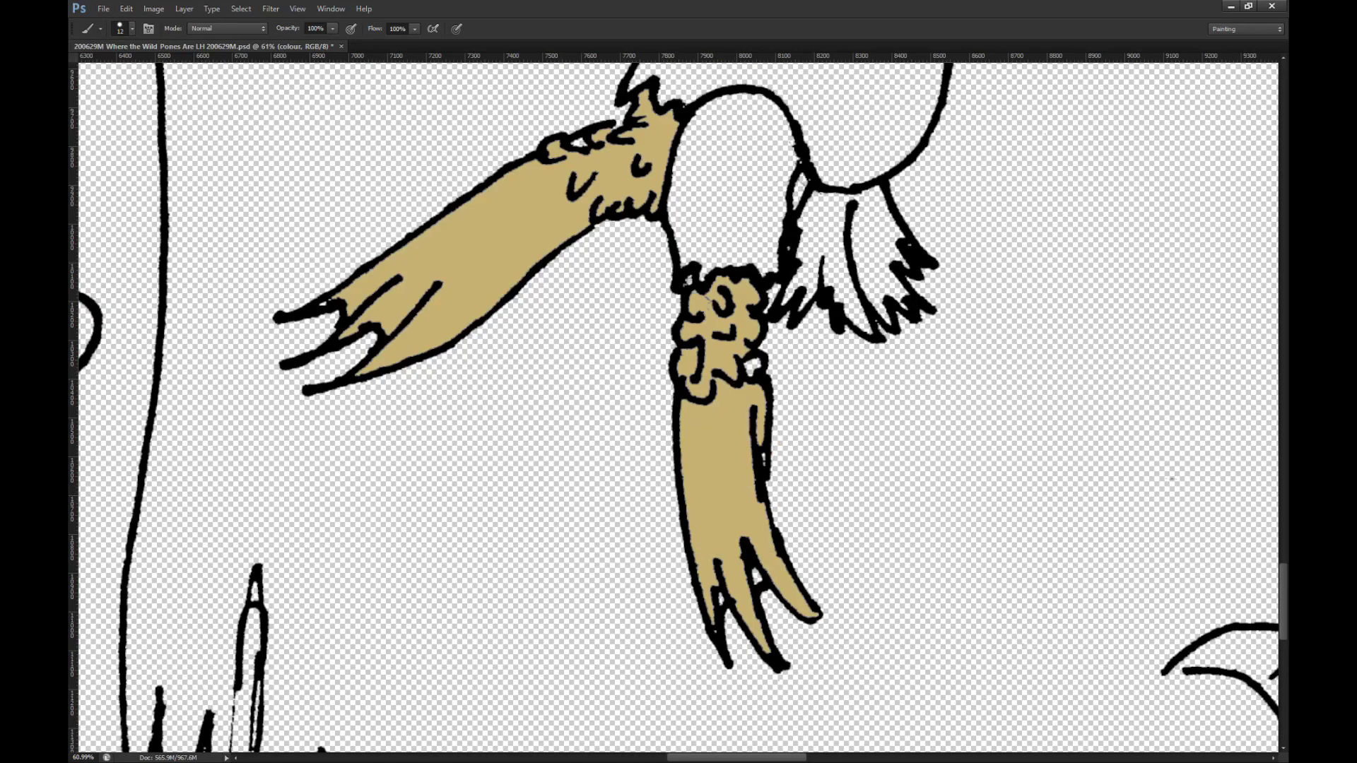
pyautogui.hotkey('alt', ']')
pyautogui.hotkey('alt', '[')
pyautogui.scroll(5, 763, 451)
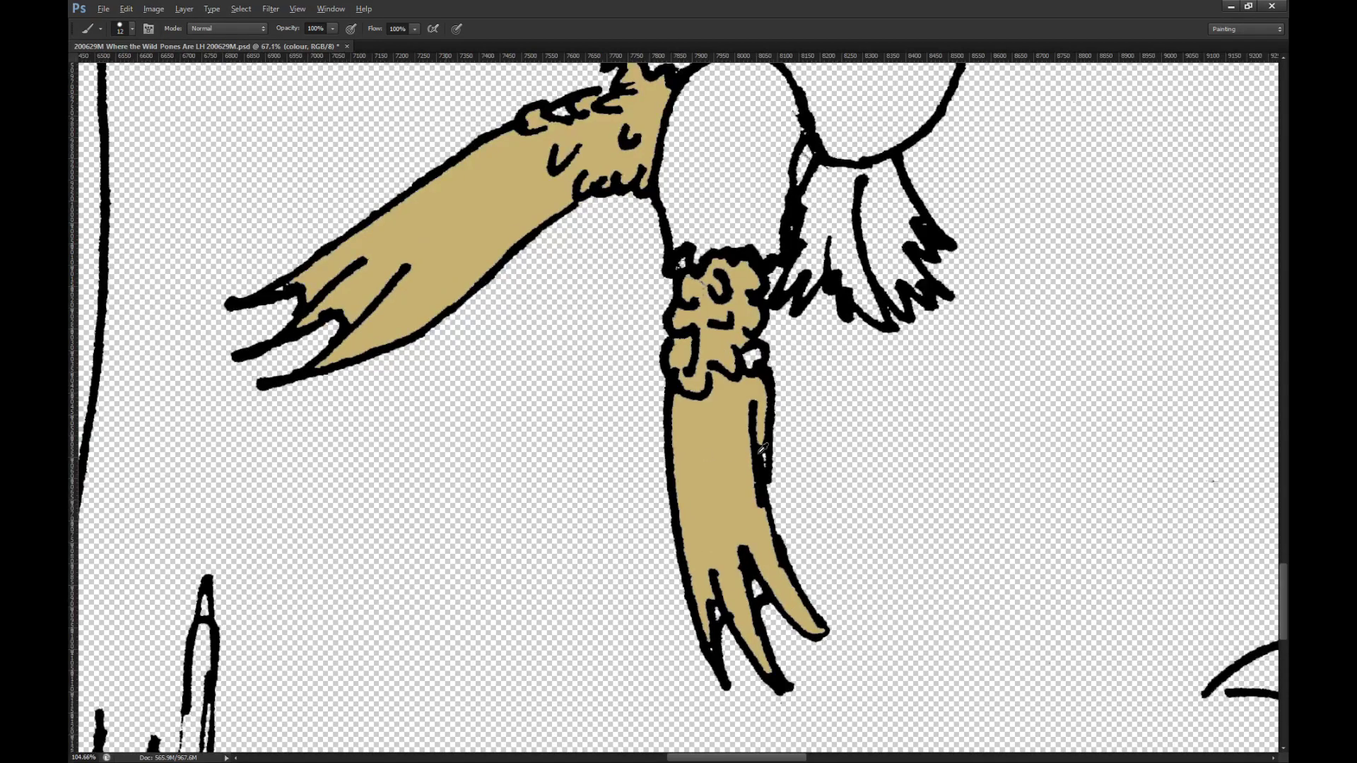
pyautogui.scroll(1, 746, 385)
pyautogui.moveTo(747, 357)
pyautogui.mouseDown()
pyautogui.moveTo(758, 339)
pyautogui.moveTo(743, 343)
pyautogui.mouseUp()
pyautogui.moveTo(758, 482); pyautogui.dragTo(763, 514)
pyautogui.moveTo(641, 201); pyautogui.dragTo(641, 195)
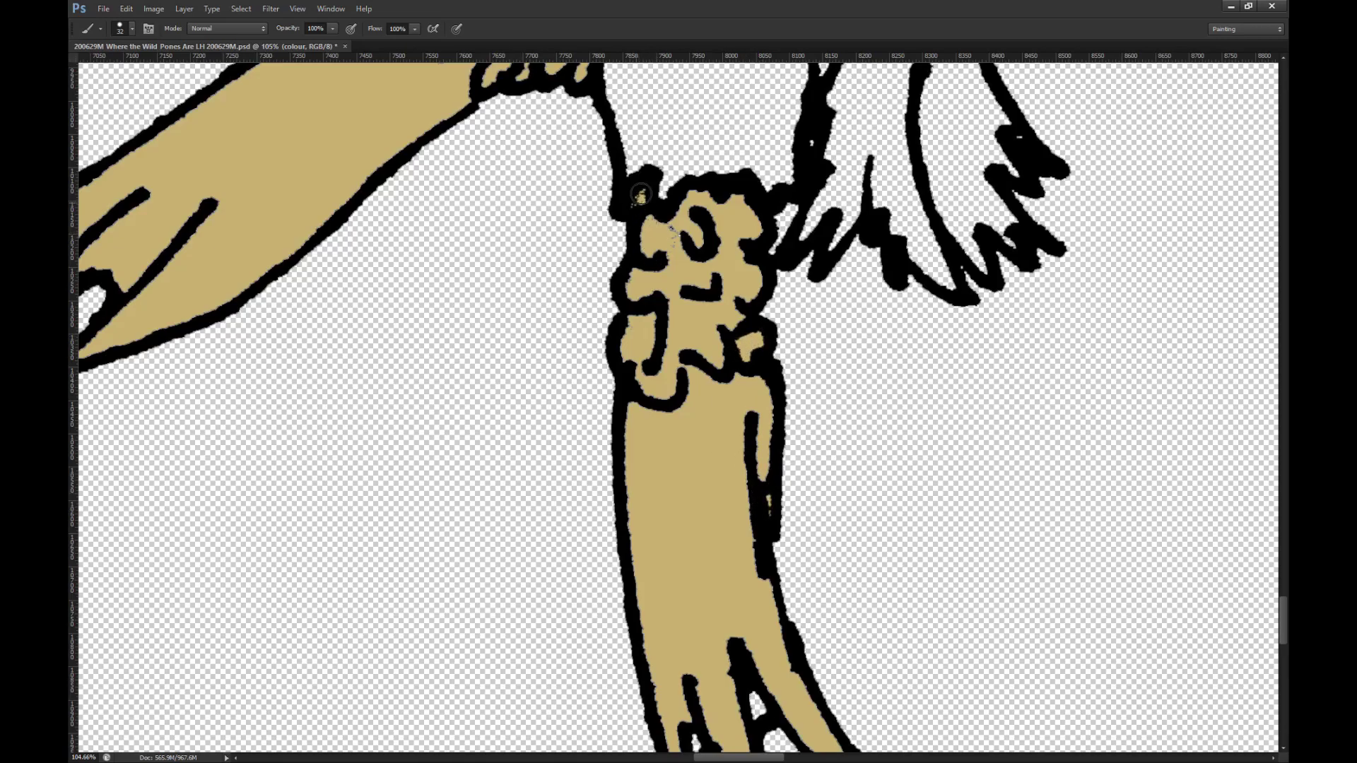
# Step: Paint over the remaining unfilled gaps in the winged pony's outstretched leg with the same tan
pyautogui.scroll(-5, 640, 195)
pyautogui.scroll(5, 313, 323)
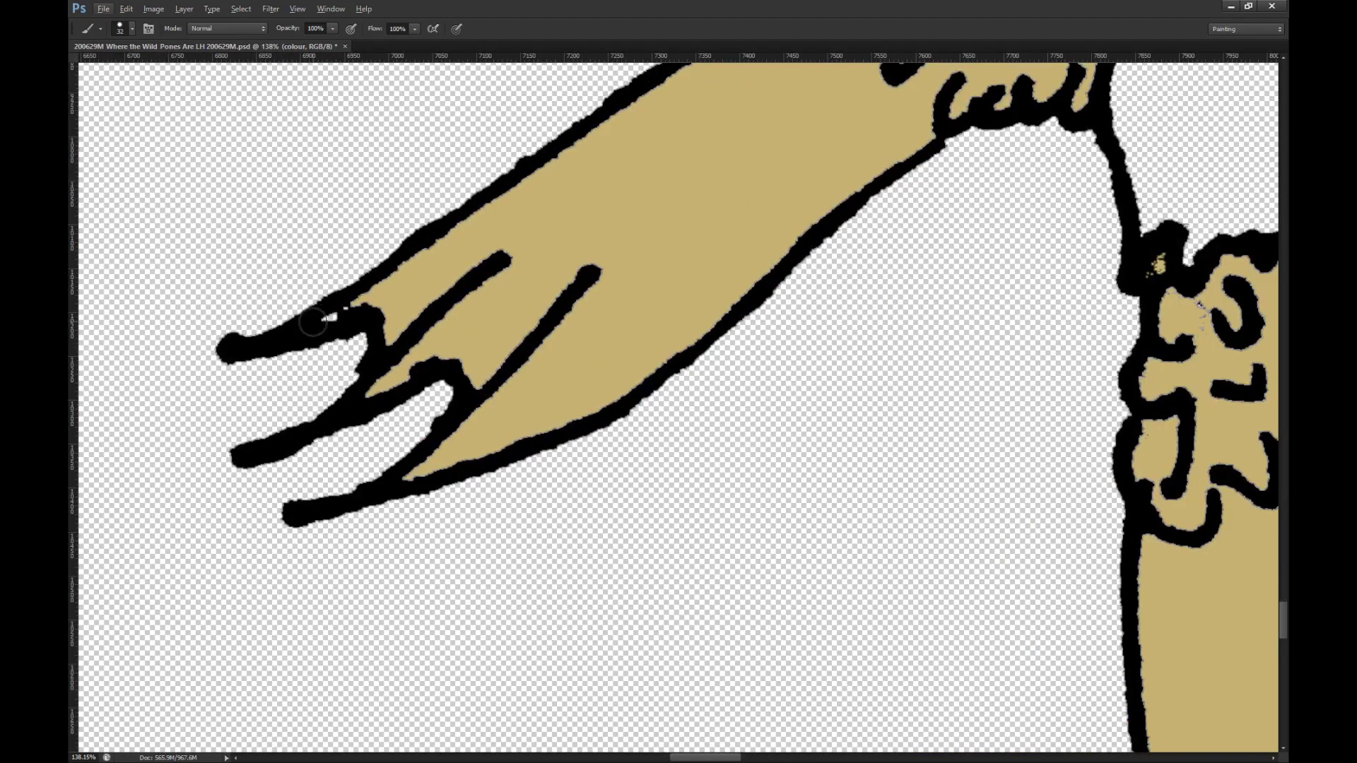
pyautogui.scroll(-5, 325, 443)
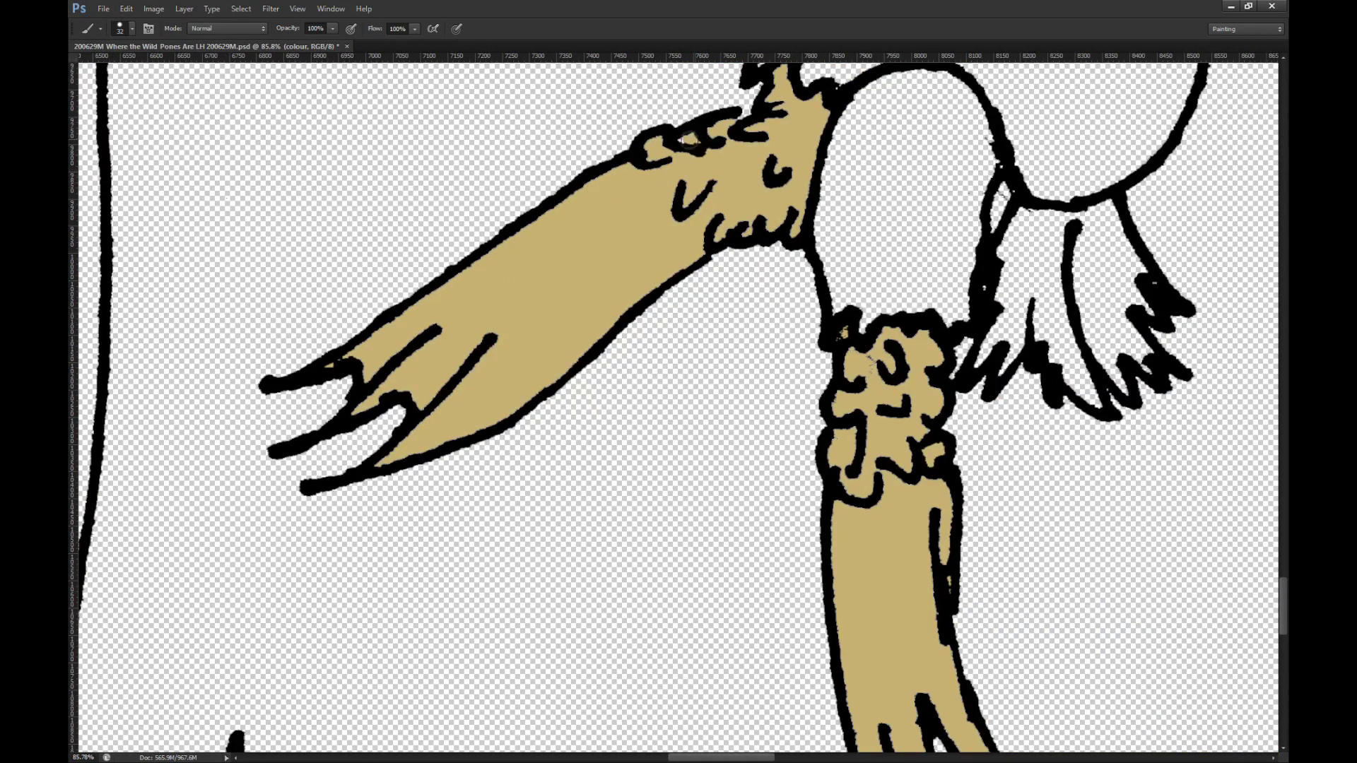
pyautogui.scroll(2, 683, 142)
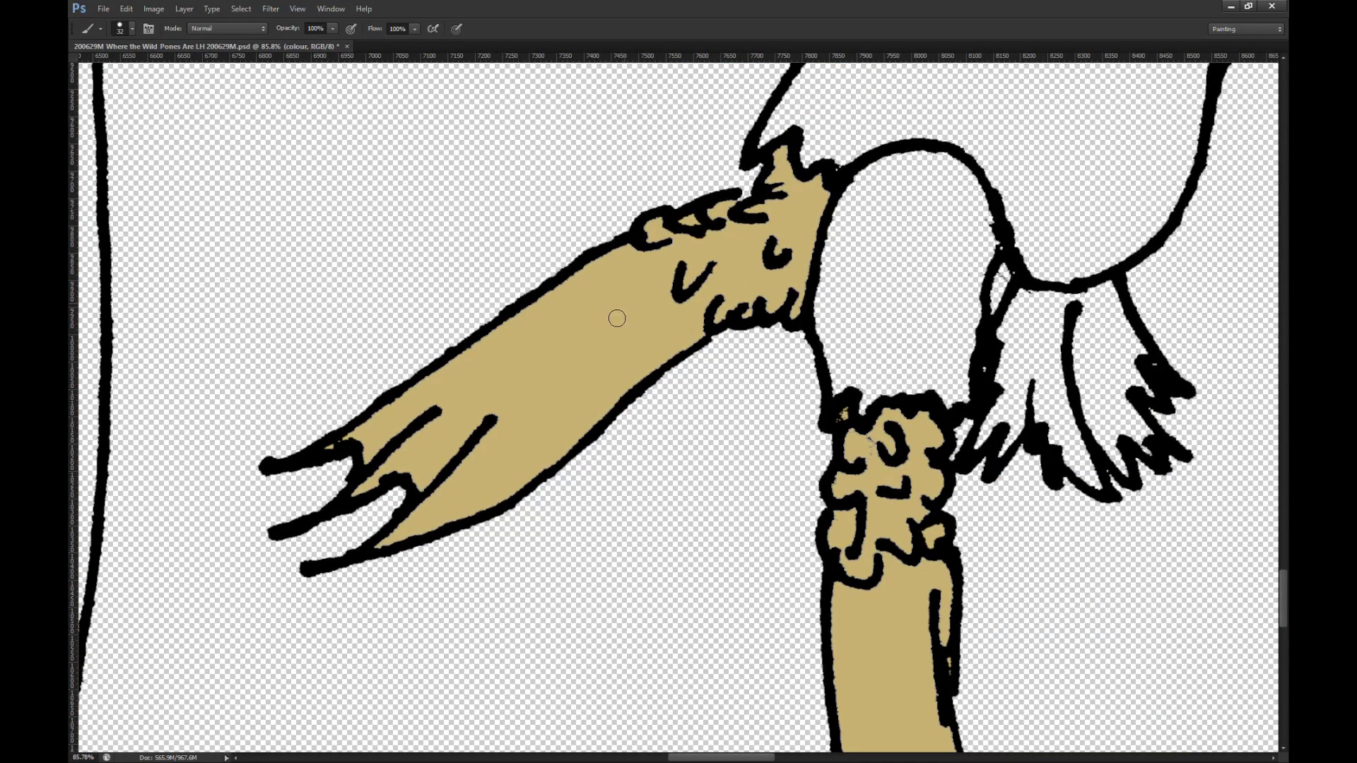
# Step: Try to fill the winged pony's body with a pale yellow sampled from the belly of the reference's bird-footed monster
pyautogui.scroll(-10, 622, 320)
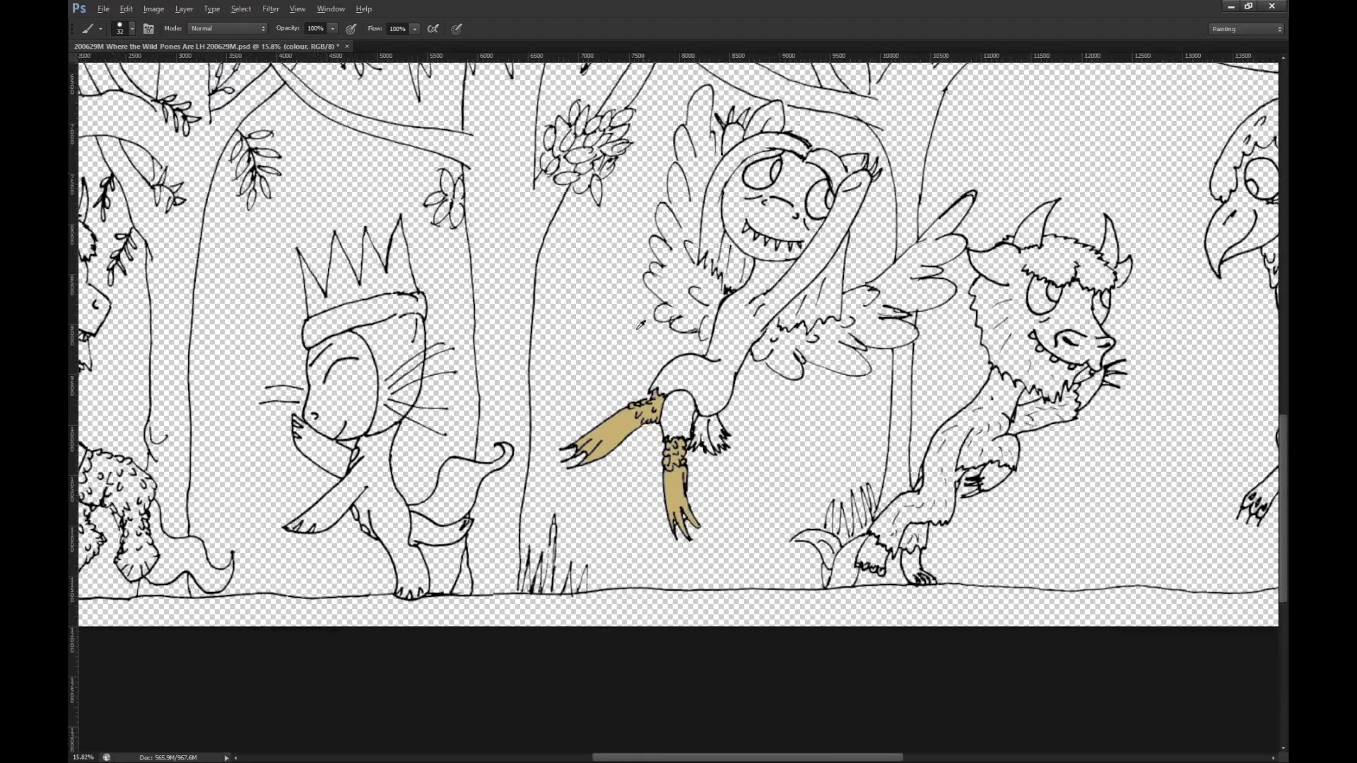
pyautogui.scroll(-3, 641, 323)
pyautogui.scroll(1, 692, 146)
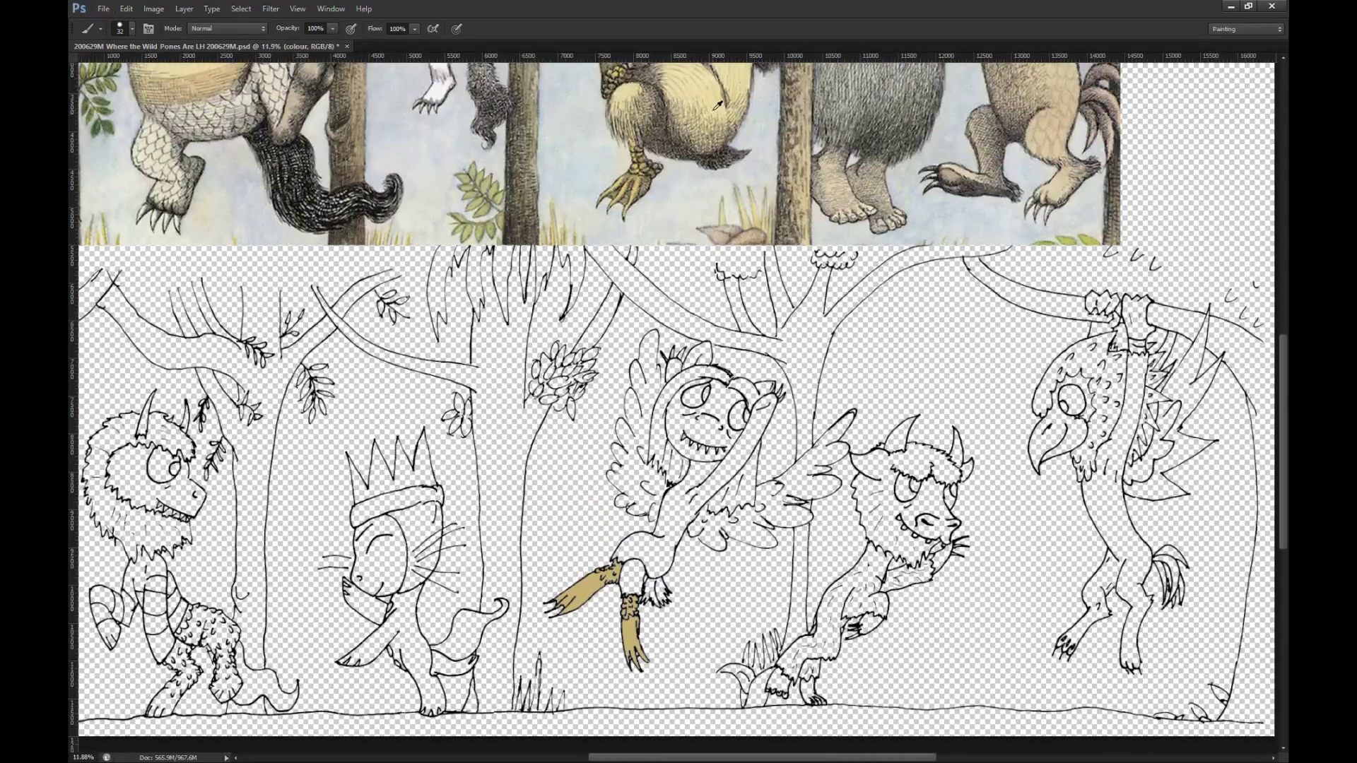
pyautogui.scroll(3, 660, 632)
pyautogui.press('g')
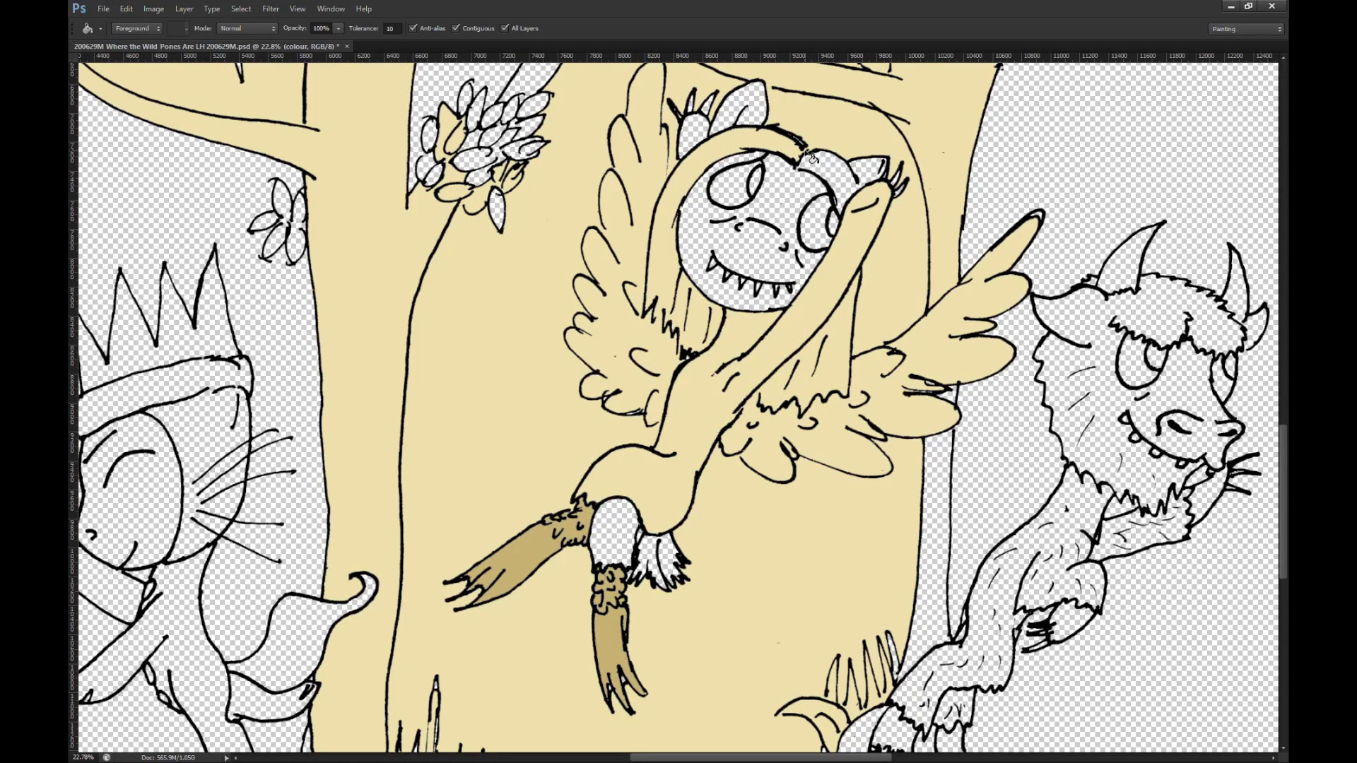
pyautogui.hotkey('ctrl', 'z')
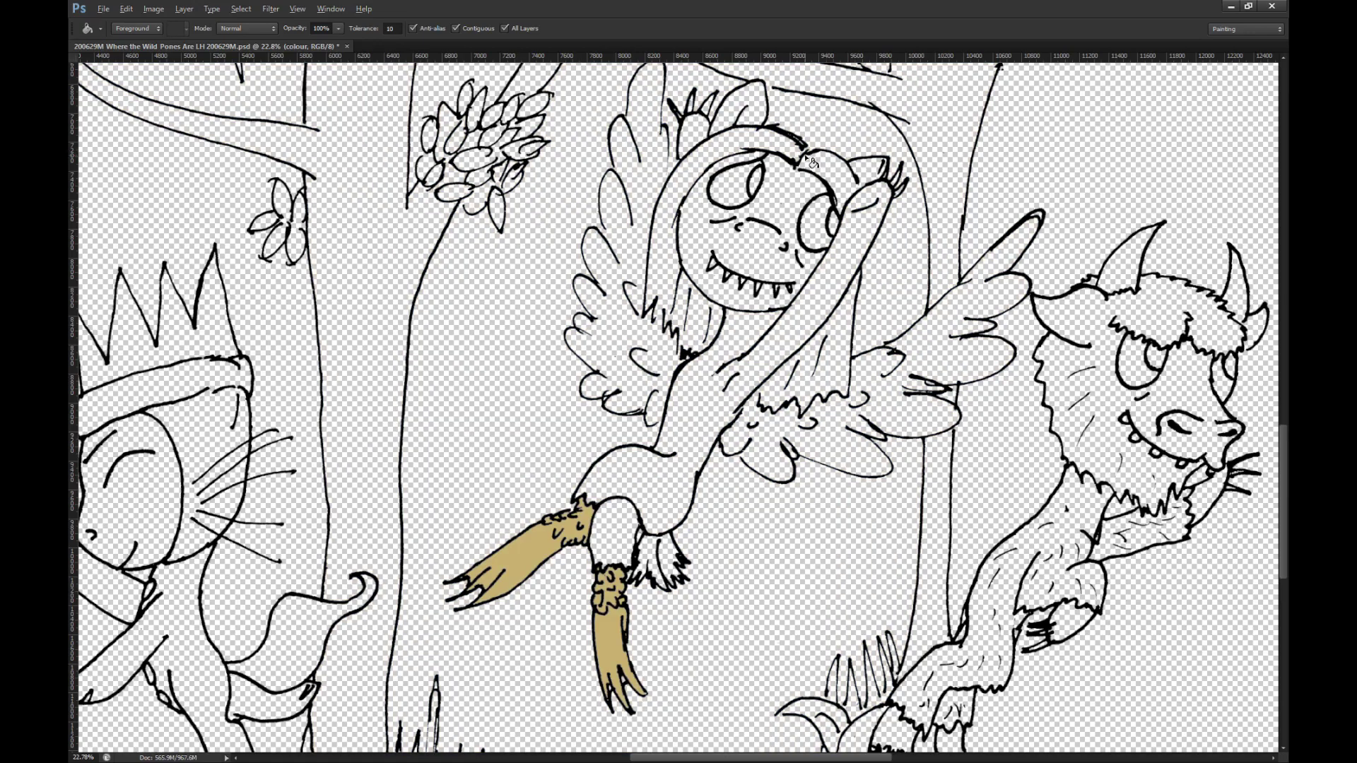
# Step: Close the gaps in the winged pony's hair and forehead lines on the outlines layer with the Brush
pyautogui.scroll(8, 813, 161)
pyautogui.hotkey('alt', ']')
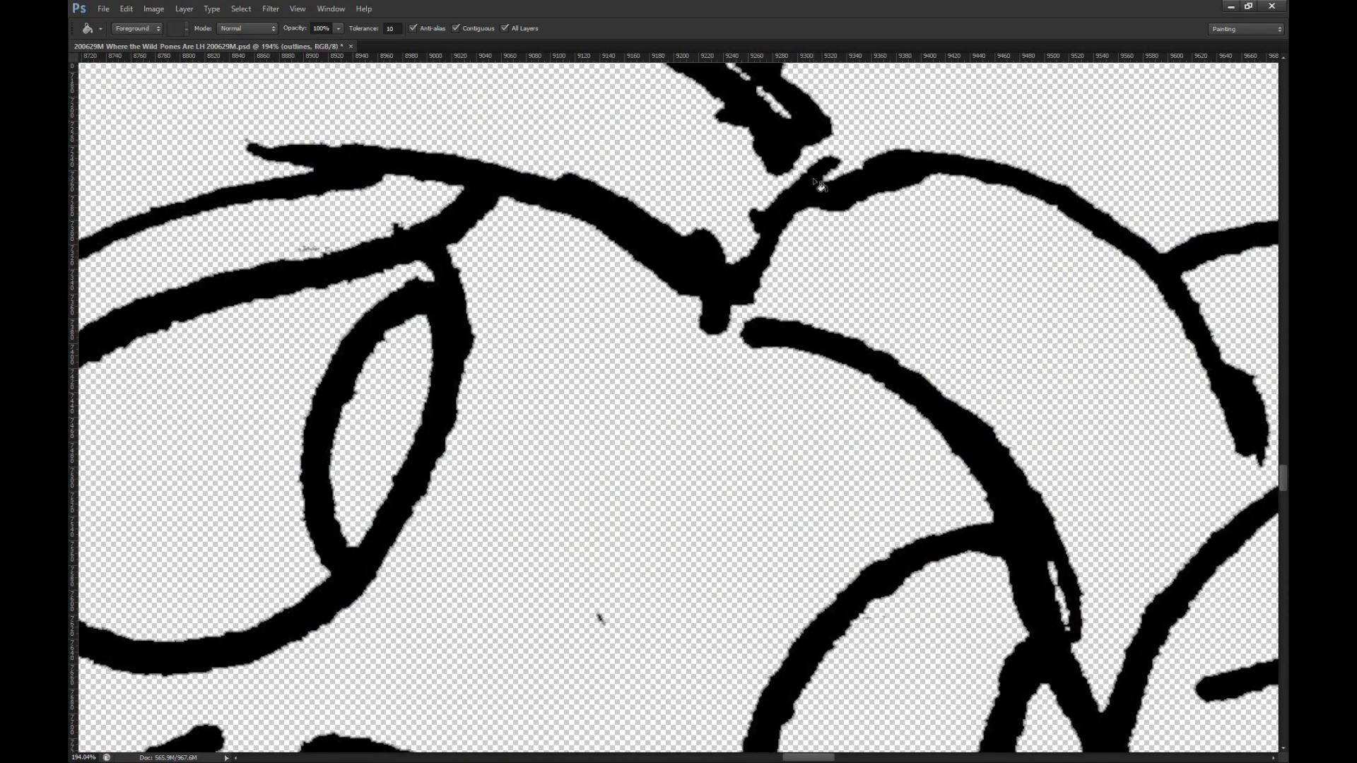
pyautogui.scroll(3, 820, 212)
pyautogui.press('b')
pyautogui.click(762, 393)
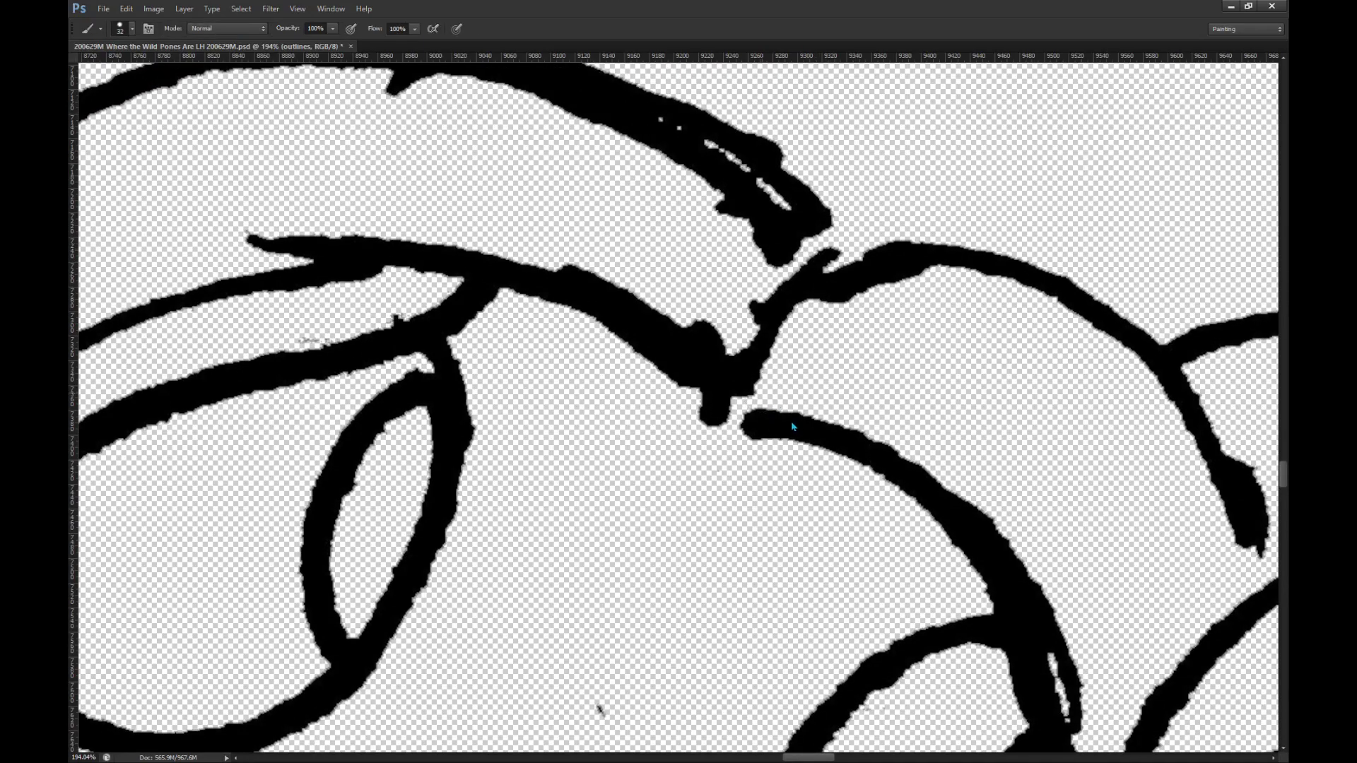
pyautogui.moveTo(834, 251); pyautogui.dragTo(823, 221)
pyautogui.hotkey('ctrl', 'z')
pyautogui.moveTo(827, 226)
pyautogui.mouseDown()
pyautogui.moveTo(853, 253)
pyautogui.moveTo(880, 252)
pyautogui.mouseUp()
pyautogui.moveTo(740, 419); pyautogui.dragTo(722, 420)
# Step: Switch to the colour layer and sample a pale yellow from the bird-footed monster's body in the reference
pyautogui.scroll(-8, 641, 393)
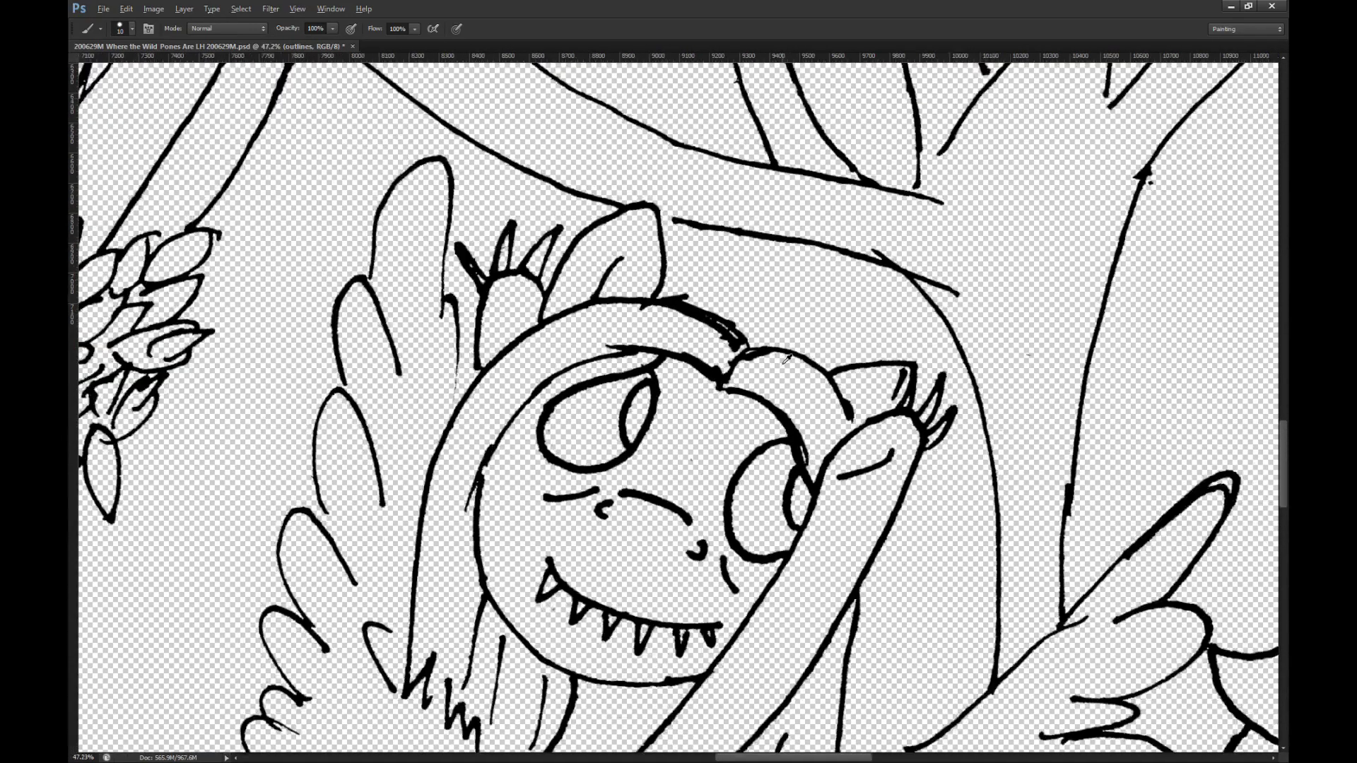
pyautogui.scroll(-1, 747, 398)
pyautogui.hscroll(-2, 747, 403)
pyautogui.scroll(-4, 753, 408)
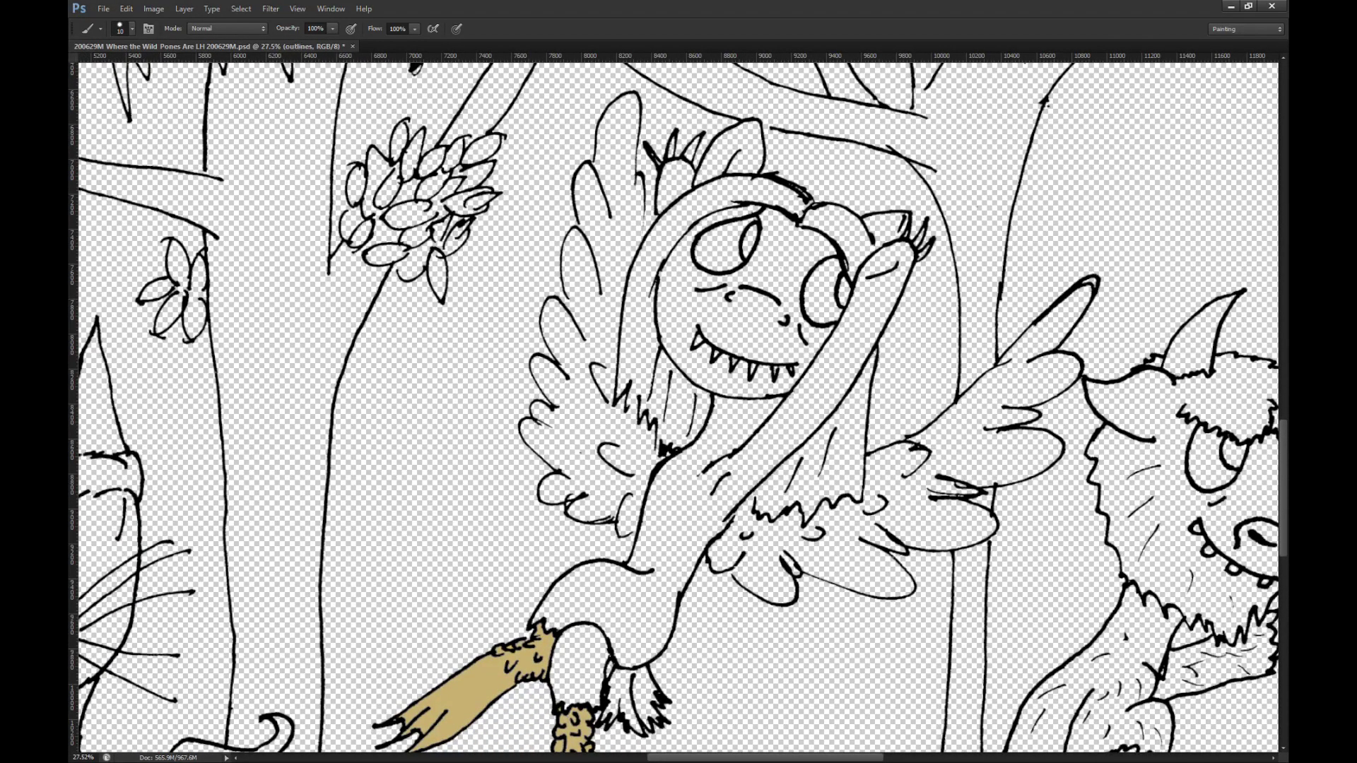
pyautogui.hotkey('alt', '[')
pyautogui.scroll(-6, 943, 362)
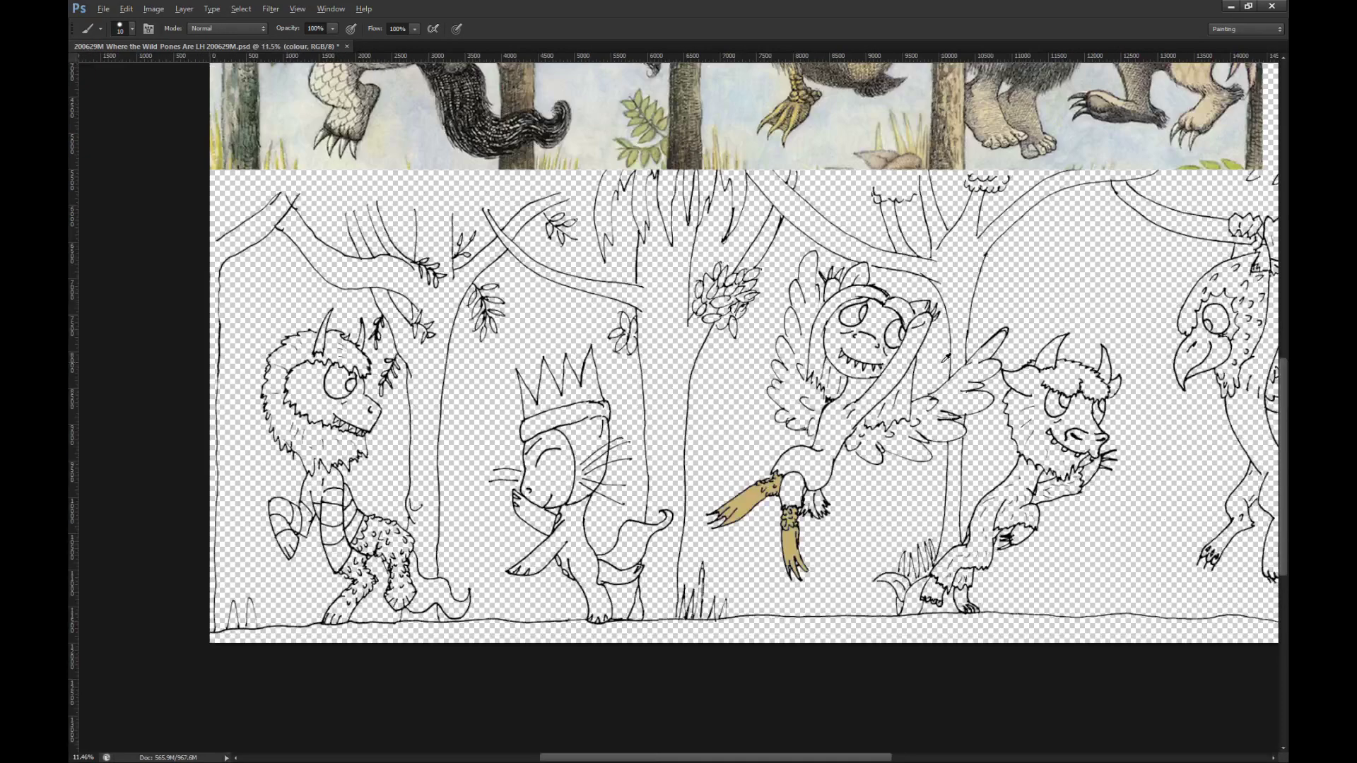
pyautogui.keyDown('alt'); pyautogui.click(733, 246); pyautogui.keyUp('alt')
pyautogui.scroll(4, 743, 454)
pyautogui.scroll(-3, 740, 484)
# Step: Try to fill the winged pony's torso with the newly sampled yellow using the Paint Bucket
pyautogui.press('g')
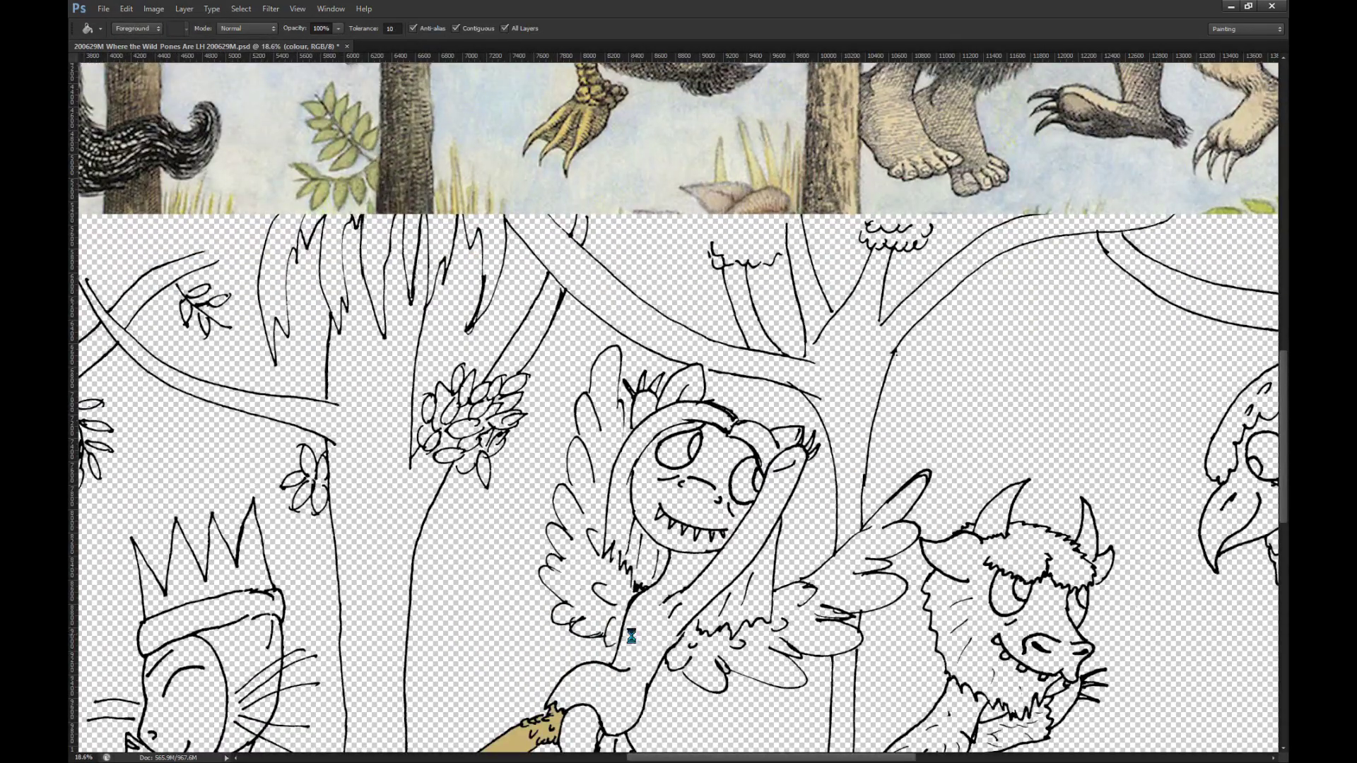
pyautogui.click(674, 645)
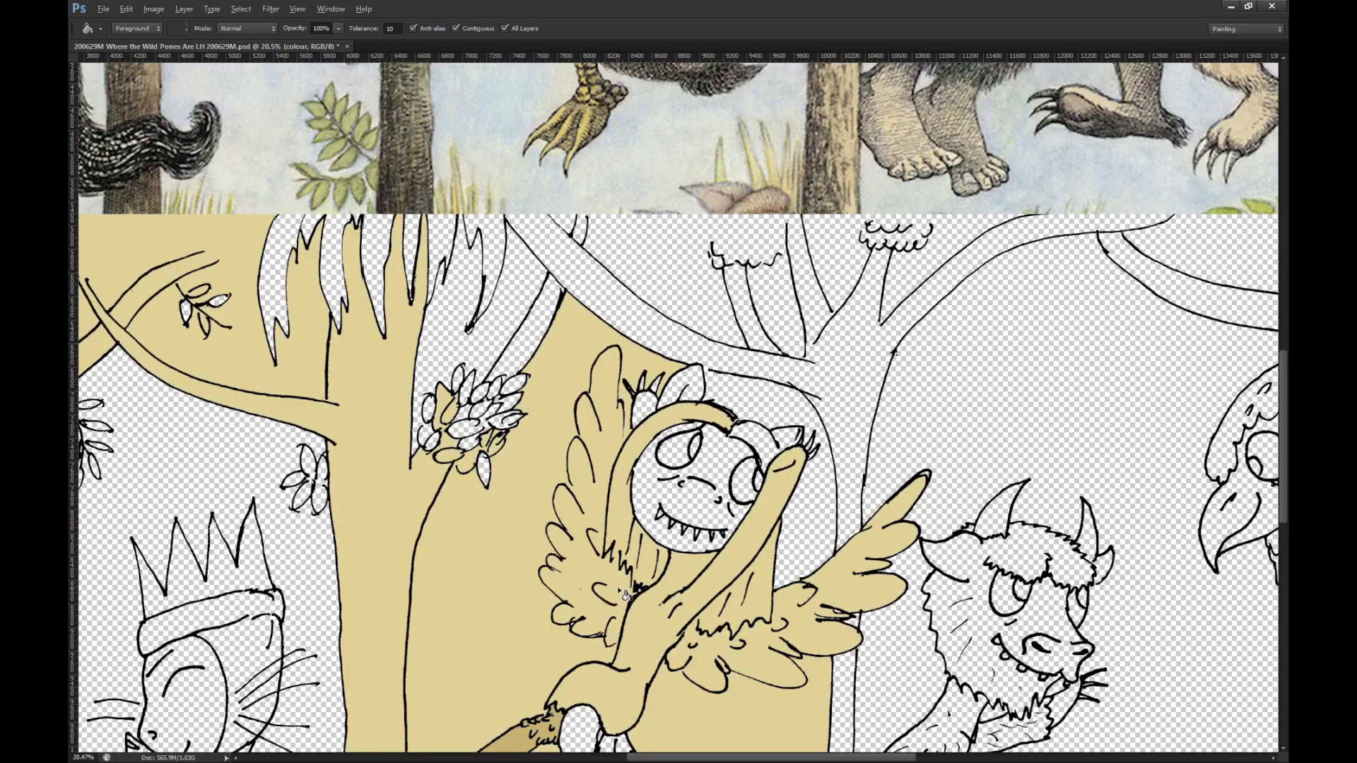
pyautogui.scroll(5, 626, 595)
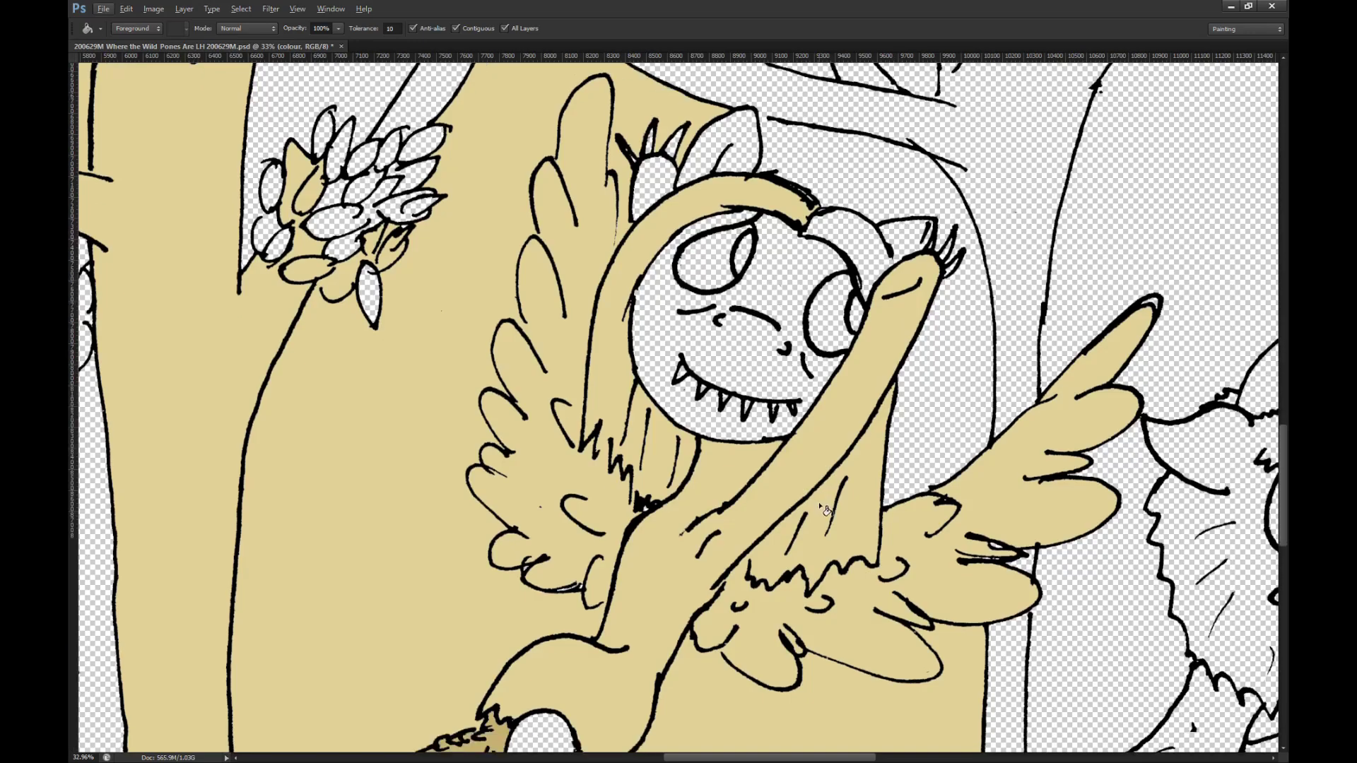
pyautogui.scroll(5, 823, 509)
pyautogui.hotkey('ctrl', 'z')
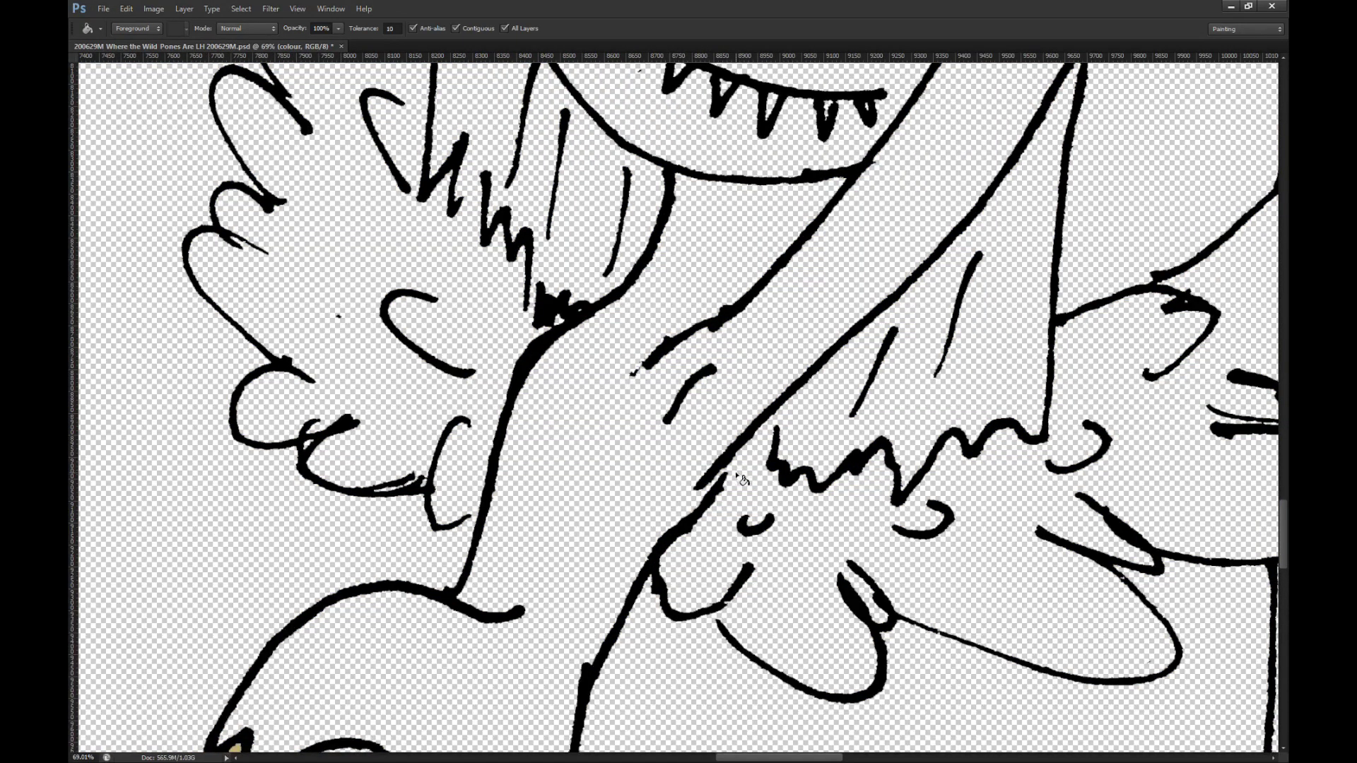
# Step: Close the gap between the winged pony's raised foreleg and flank line on the outlines layer with the Brush
pyautogui.scroll(5, 741, 480)
pyautogui.press('i')
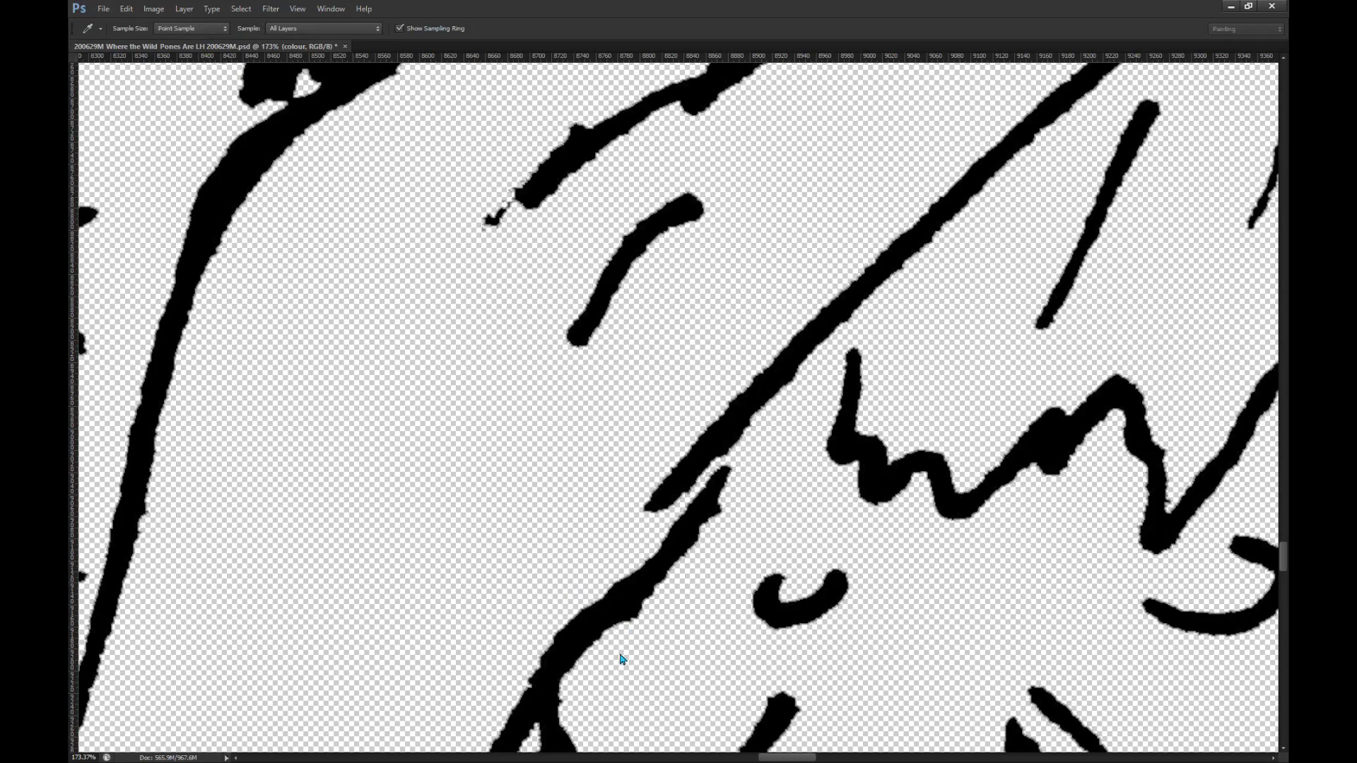
pyautogui.press('g')
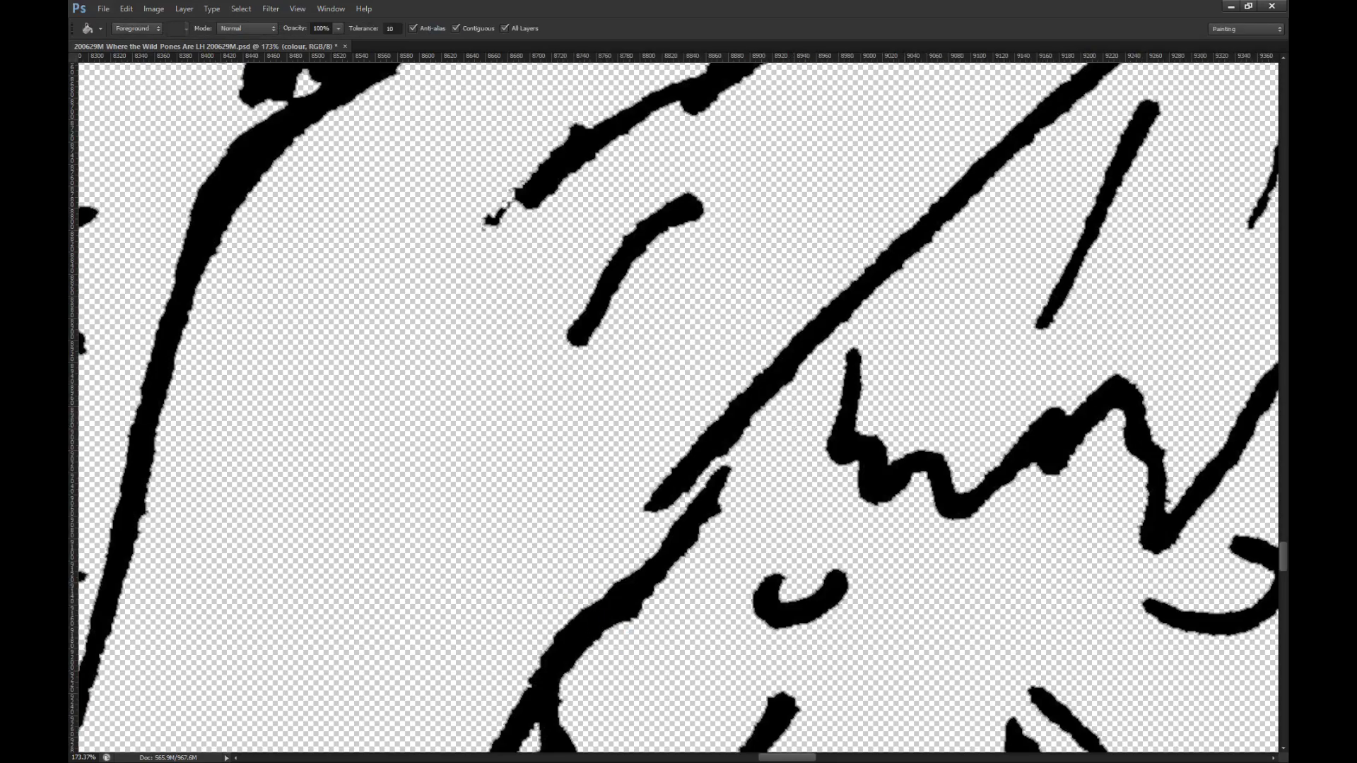
pyautogui.hotkey('alt', ']')
pyautogui.press('b')
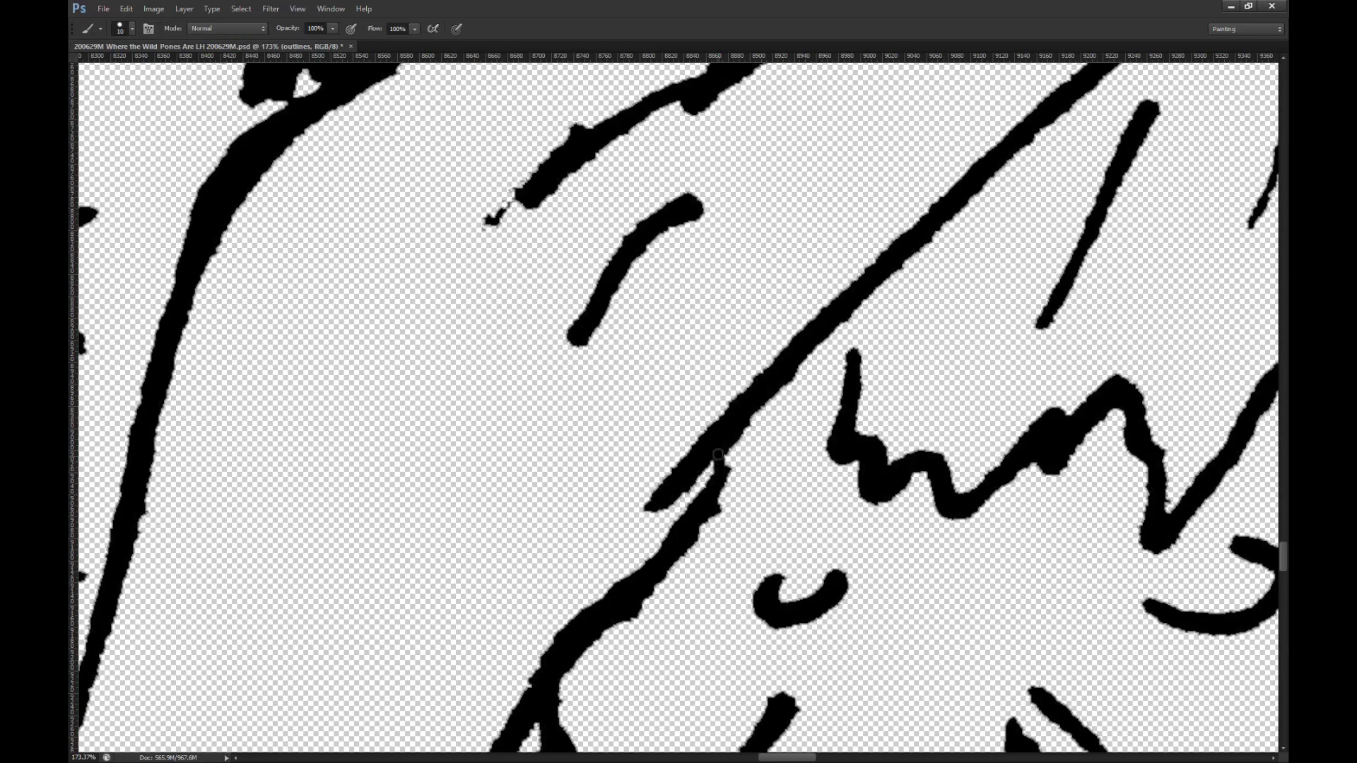
pyautogui.moveTo(719, 465)
pyautogui.mouseDown()
pyautogui.moveTo(735, 453)
pyautogui.moveTo(723, 456)
pyautogui.mouseUp()
pyautogui.scroll(-19, 732, 477)
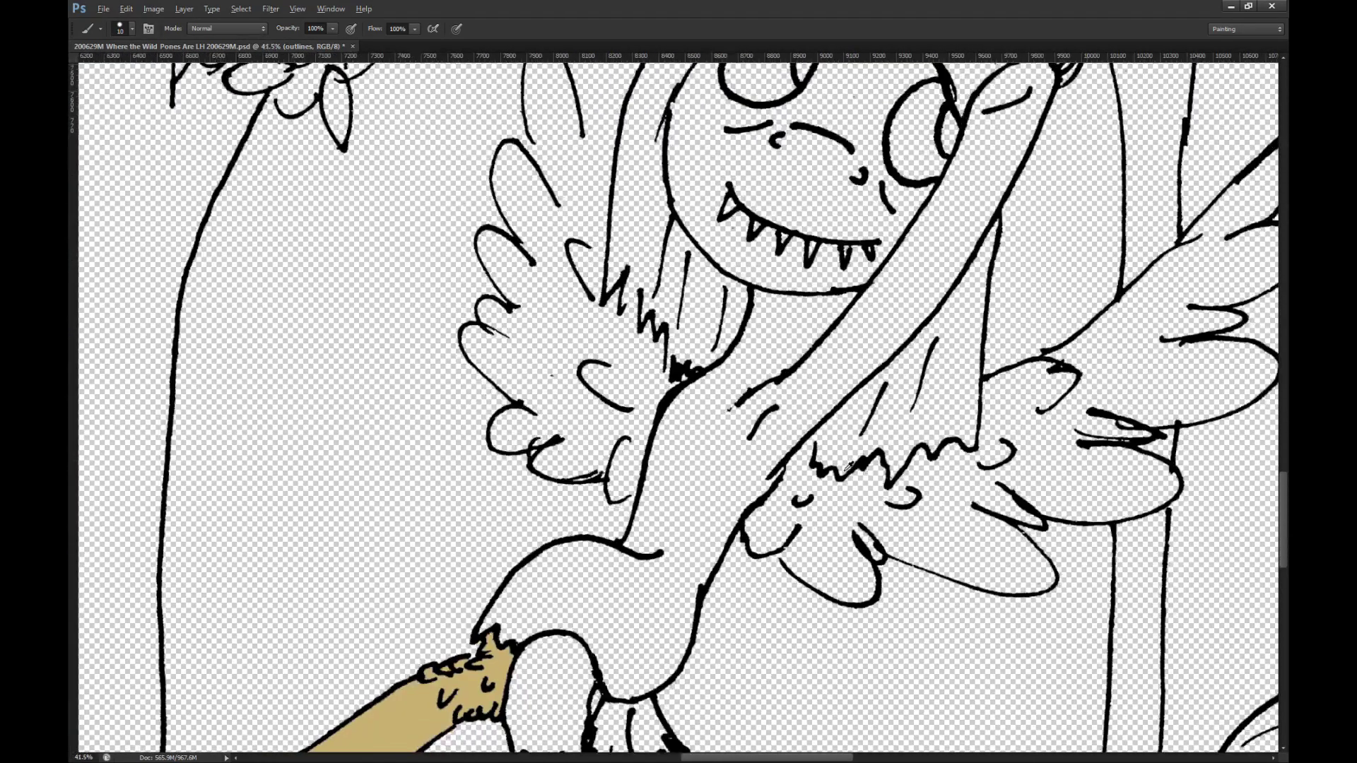
pyautogui.scroll(7, 721, 503)
pyautogui.scroll(5, 859, 453)
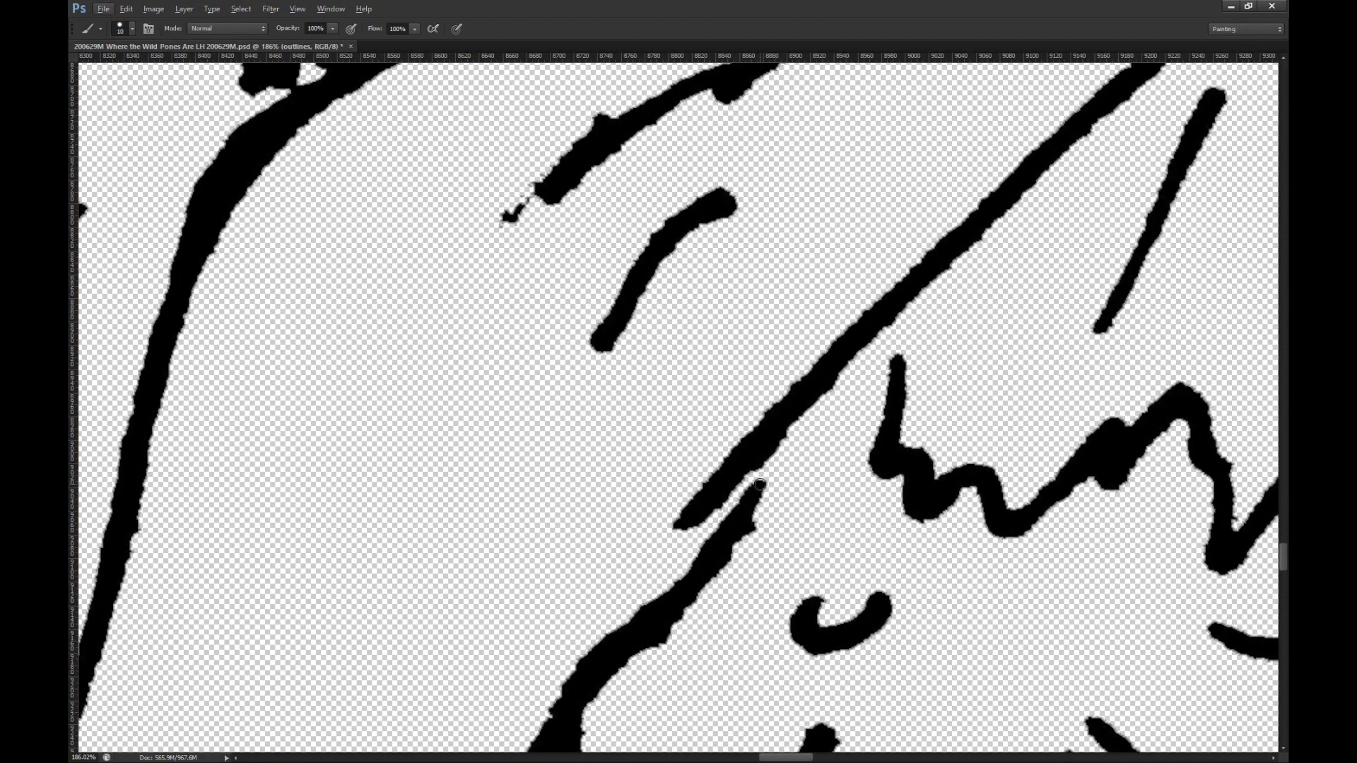
pyautogui.moveTo(760, 484)
pyautogui.mouseDown()
pyautogui.moveTo(783, 440)
pyautogui.moveTo(762, 479)
pyautogui.mouseUp()
pyautogui.hotkey('ctrl', 'z')
# Step: Fill the winged pony's body, raised foreleg and thigh with the sampled yellow on the colour layer
pyautogui.scroll(-7, 755, 478)
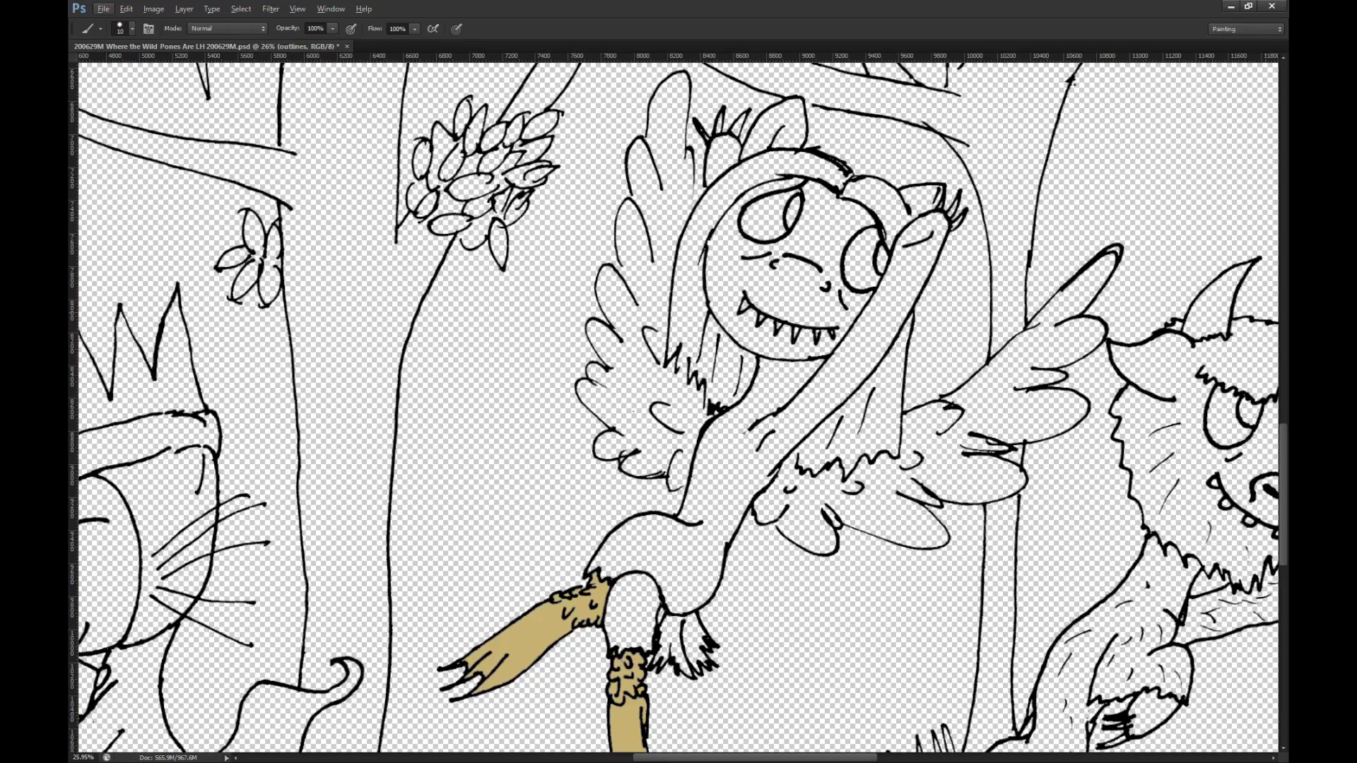
pyautogui.hotkey('alt', '[')
pyautogui.press('g')
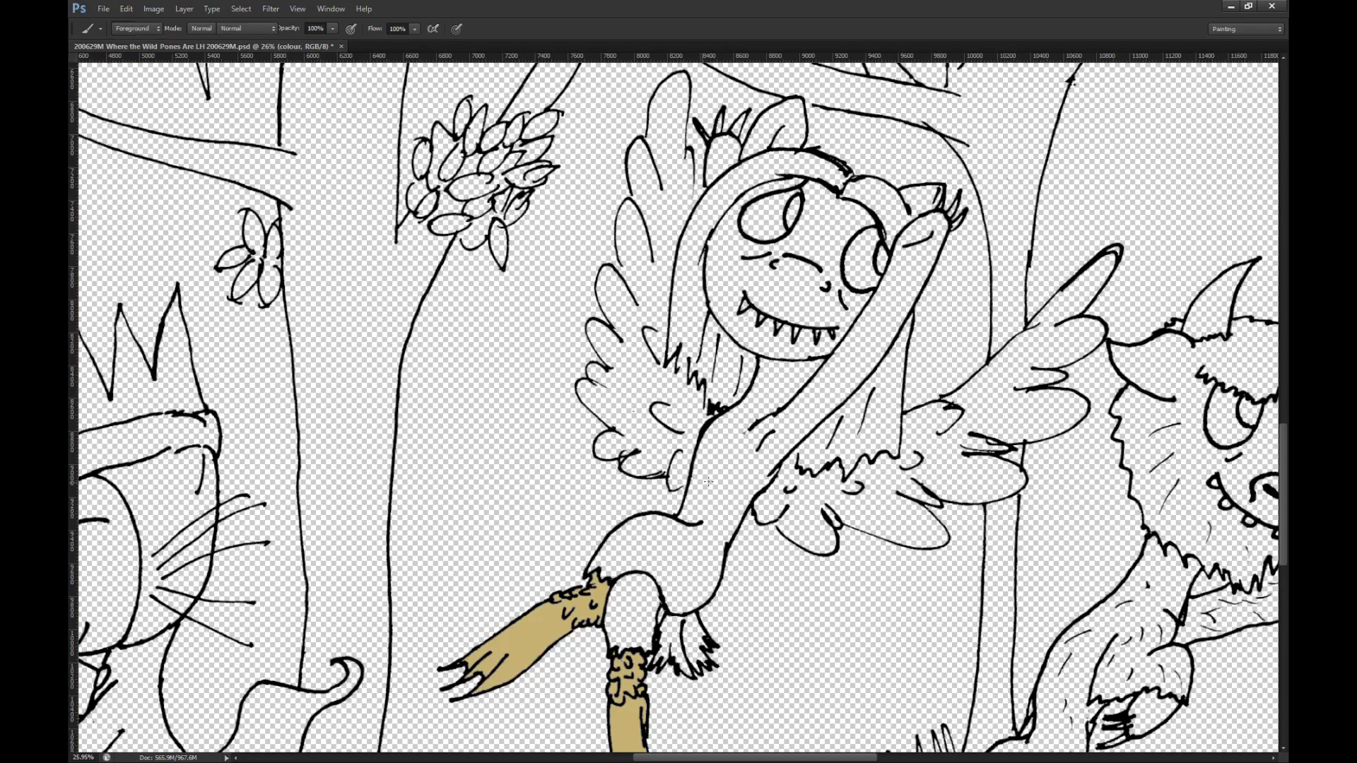
pyautogui.click(721, 483)
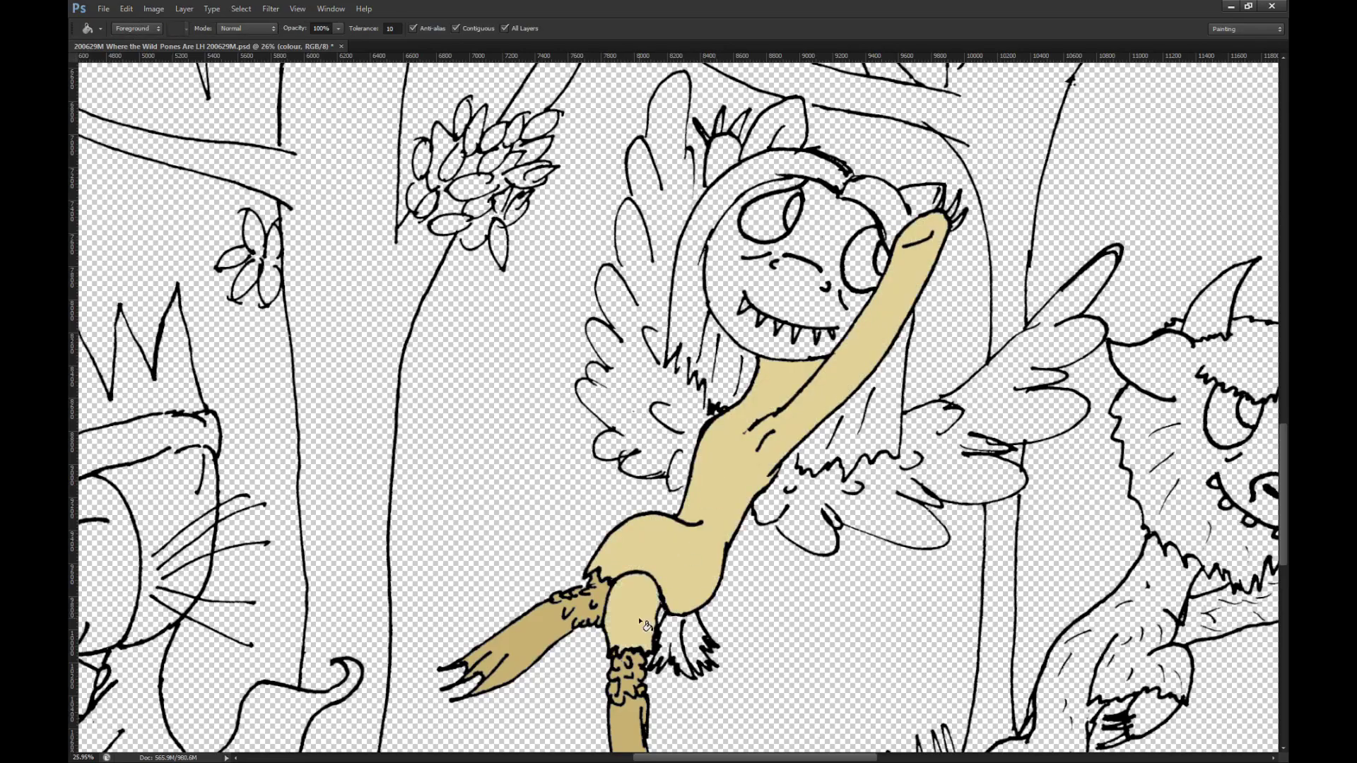
# Step: Try to fill the winged pony's outstretched wing with the same yellow
pyautogui.scroll(-5, 697, 558)
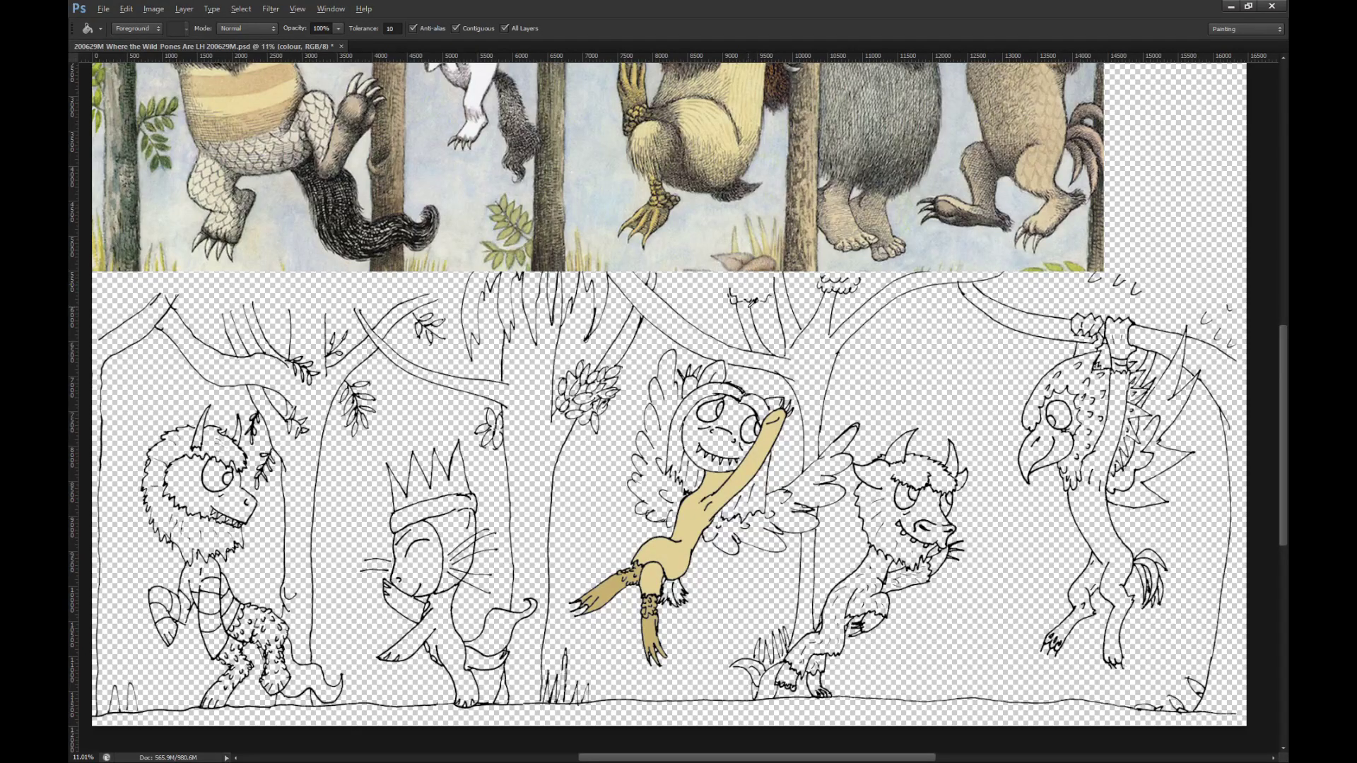
pyautogui.scroll(2, 751, 280)
pyautogui.click(894, 400)
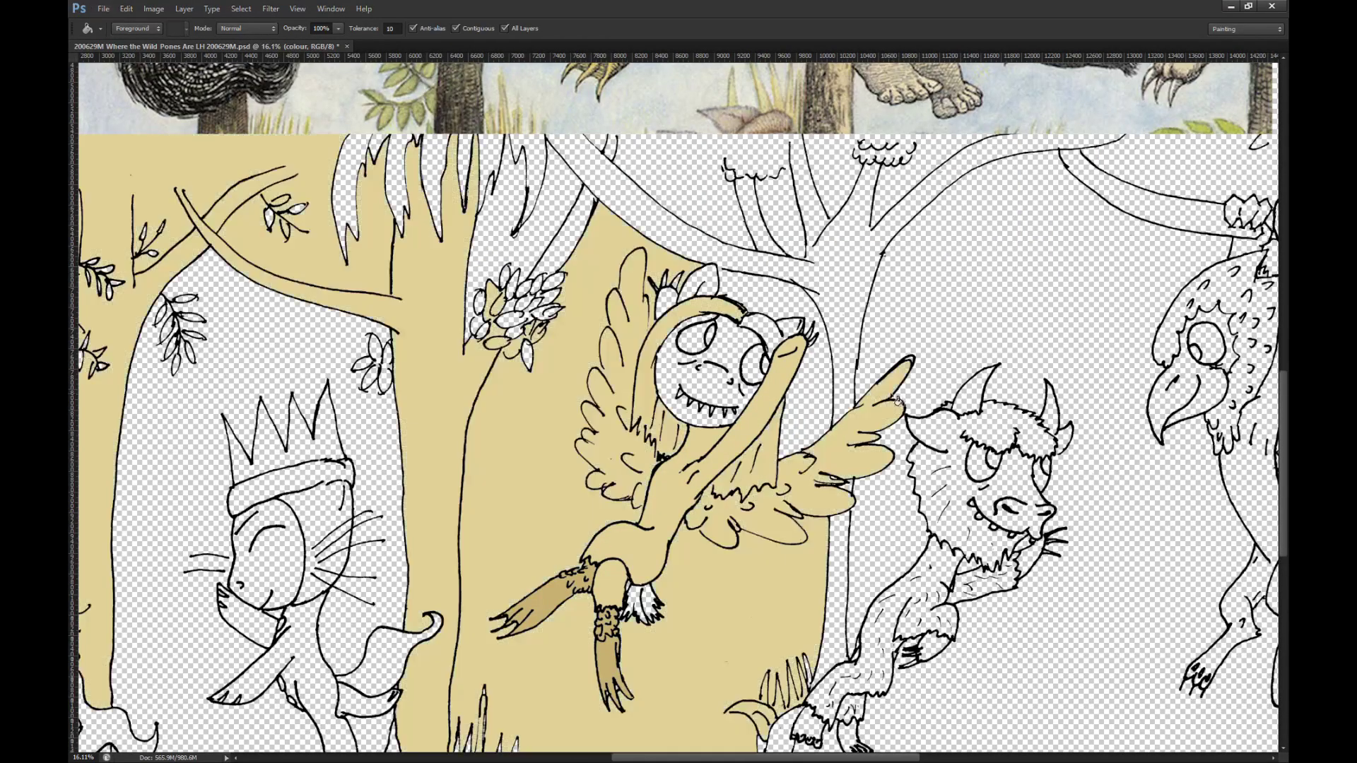
pyautogui.hotkey('ctrl', 'z')
# Step: Close the gap between the lowest feathers of the winged pony's outstretched wing on the outlines layer with the Brush
pyautogui.scroll(3, 719, 535)
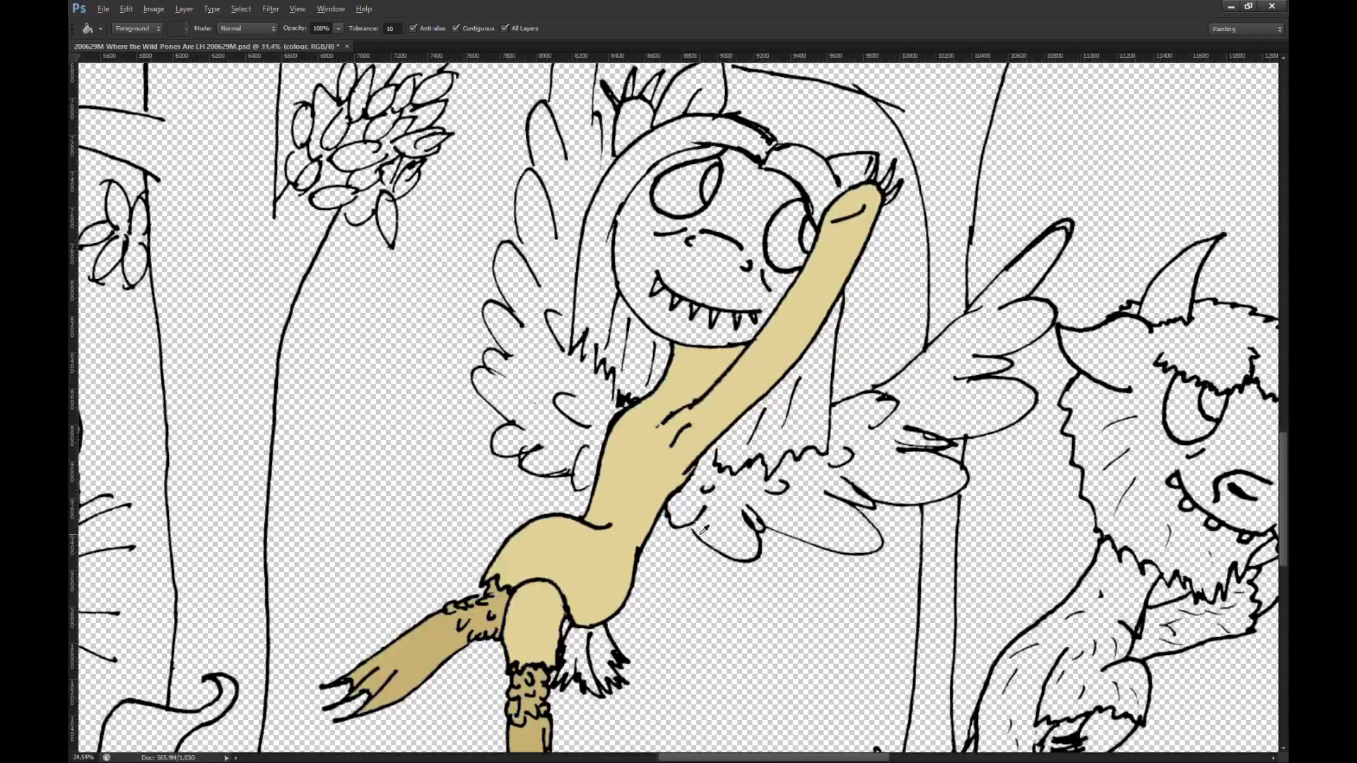
pyautogui.scroll(8, 705, 529)
pyautogui.hotkey('alt', ']')
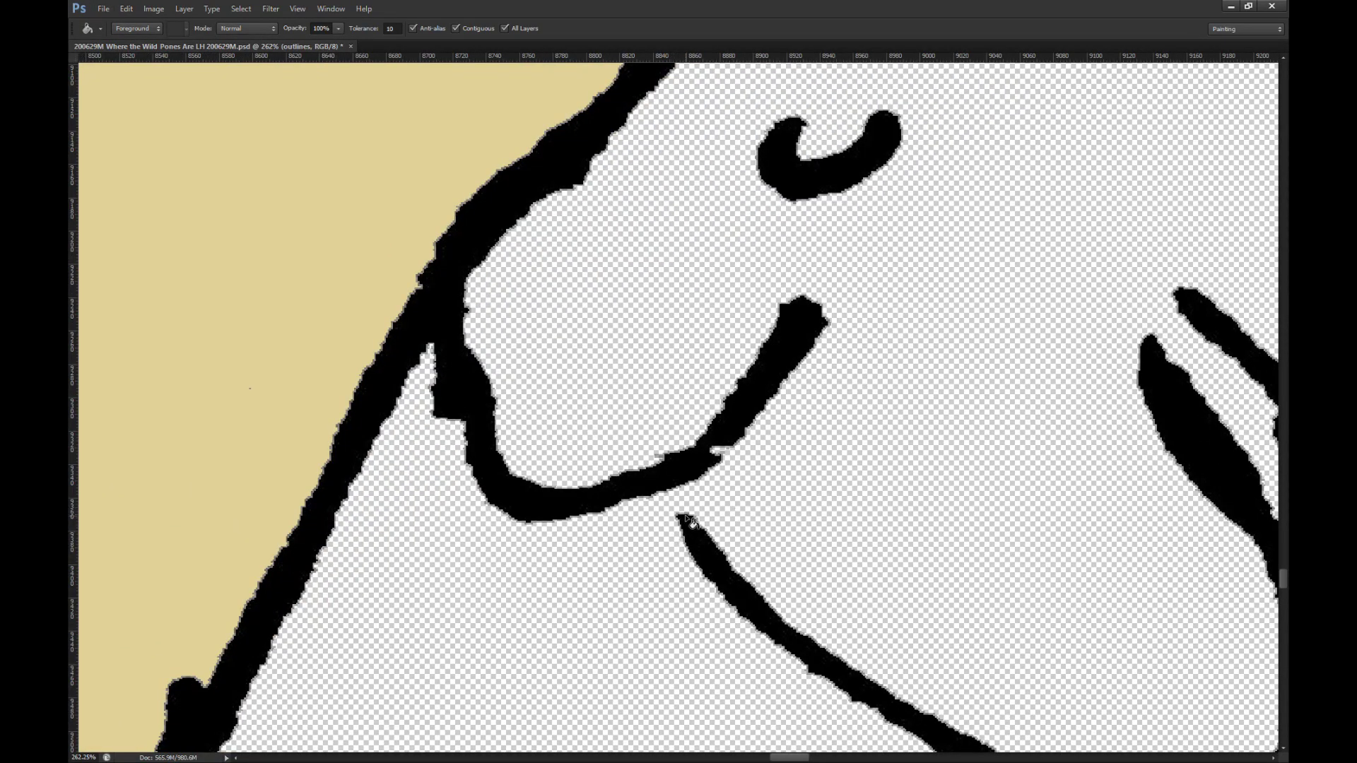
pyautogui.press('b')
pyautogui.moveTo(690, 522); pyautogui.dragTo(664, 473)
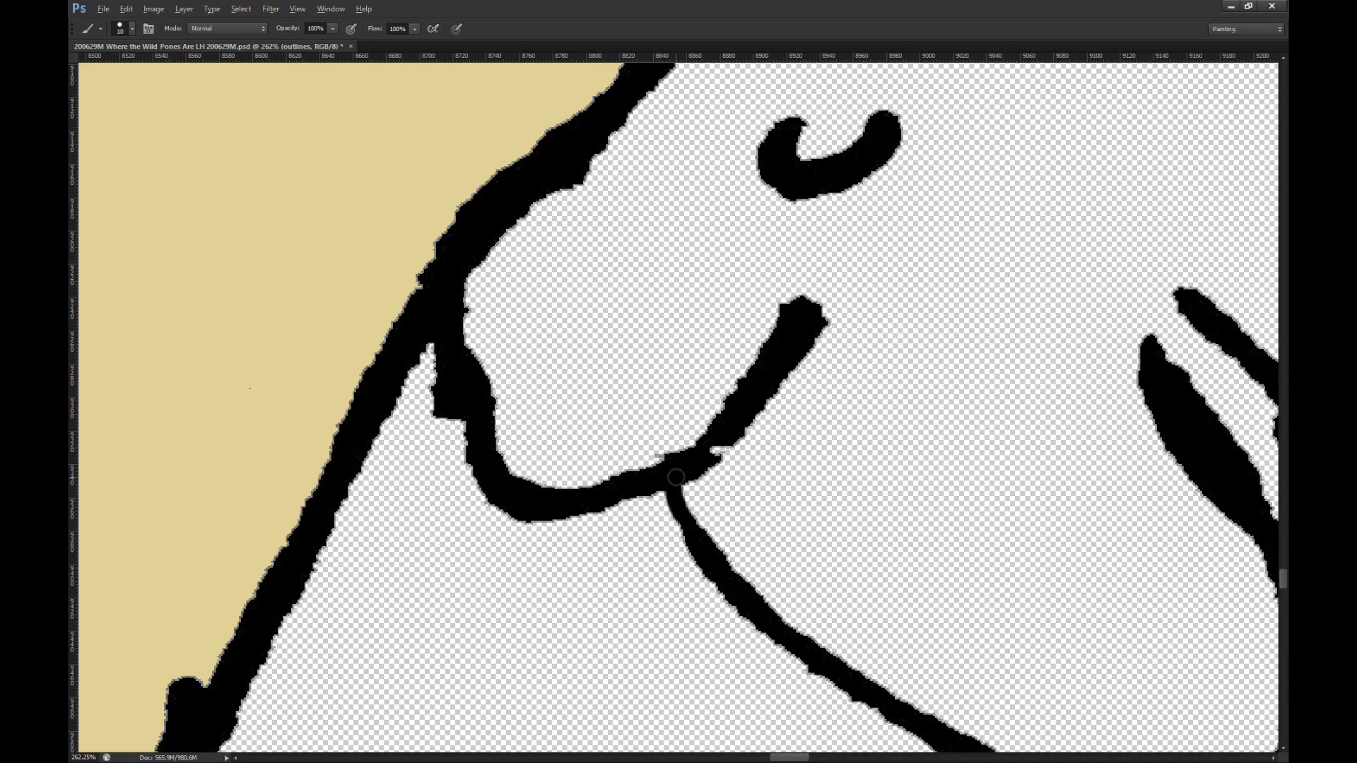
# Step: Join the lowest feather of the winged pony's raised wing to the torso outline with the Brush
pyautogui.scroll(-5, 672, 474)
pyautogui.scroll(-3, 762, 507)
pyautogui.scroll(6, 762, 507)
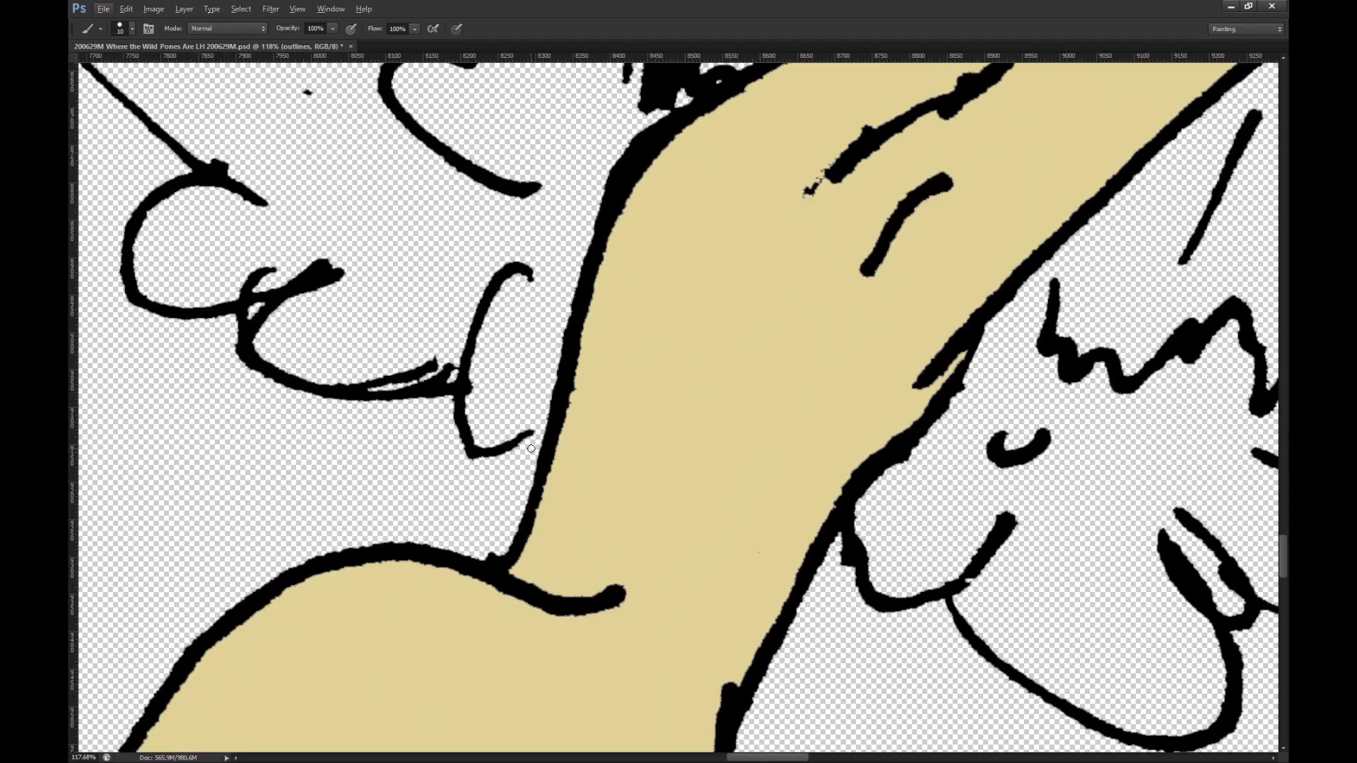
pyautogui.scroll(-5, 554, 434)
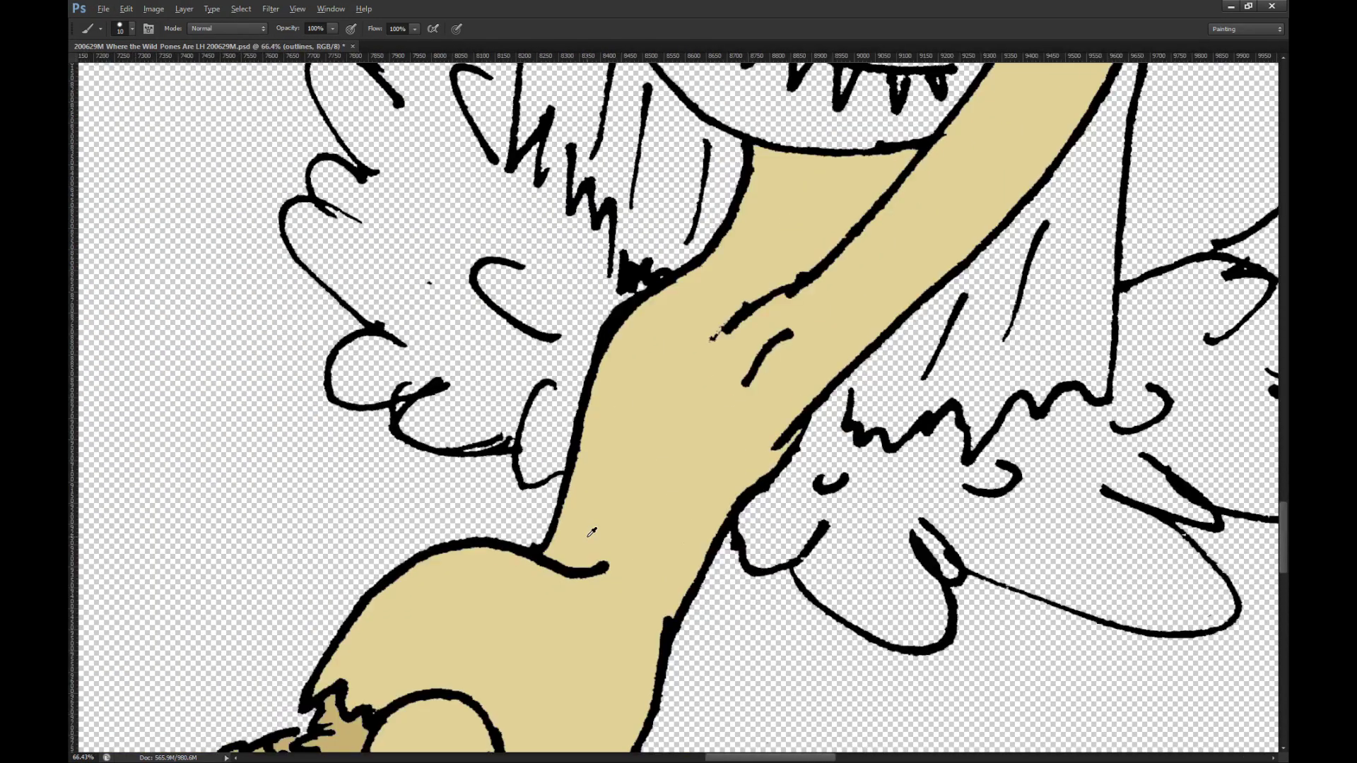
pyautogui.scroll(3, 445, 207)
pyautogui.scroll(-3, 444, 207)
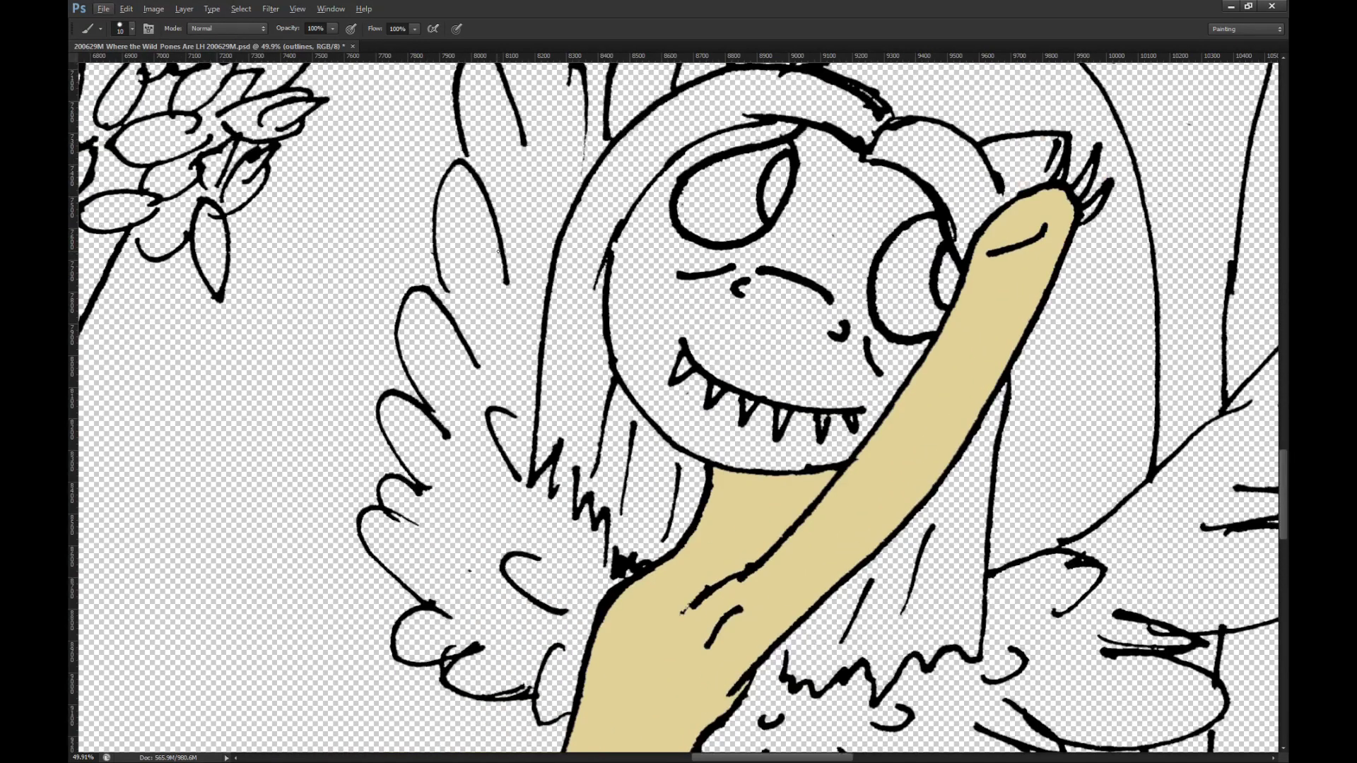
# Step: Close the gaps between the outer feathers along the raised wing's edge with the Brush
pyautogui.scroll(4, 474, 216)
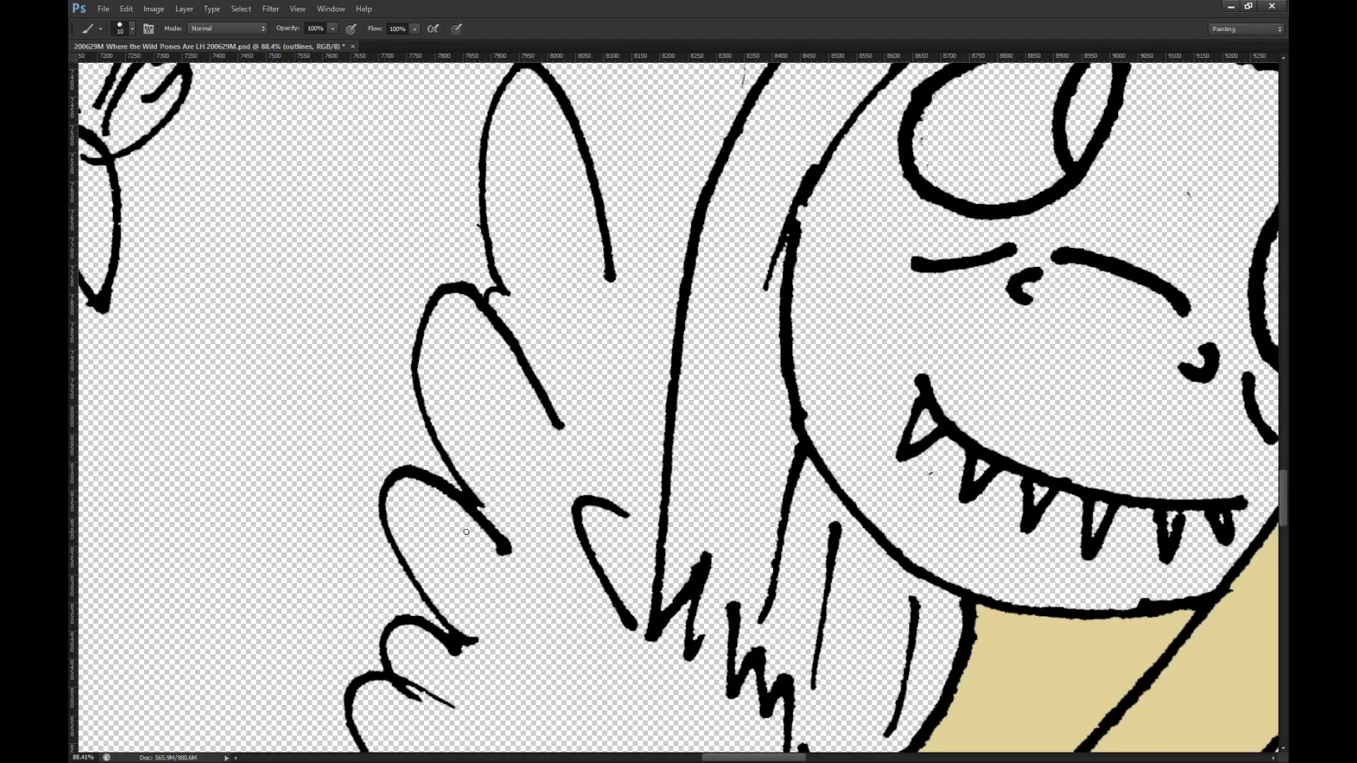
pyautogui.scroll(-2, 506, 290)
pyautogui.scroll(4, 534, 207)
pyautogui.moveTo(534, 206); pyautogui.dragTo(529, 191)
pyautogui.scroll(-2, 546, 258)
pyautogui.scroll(4, 519, 307)
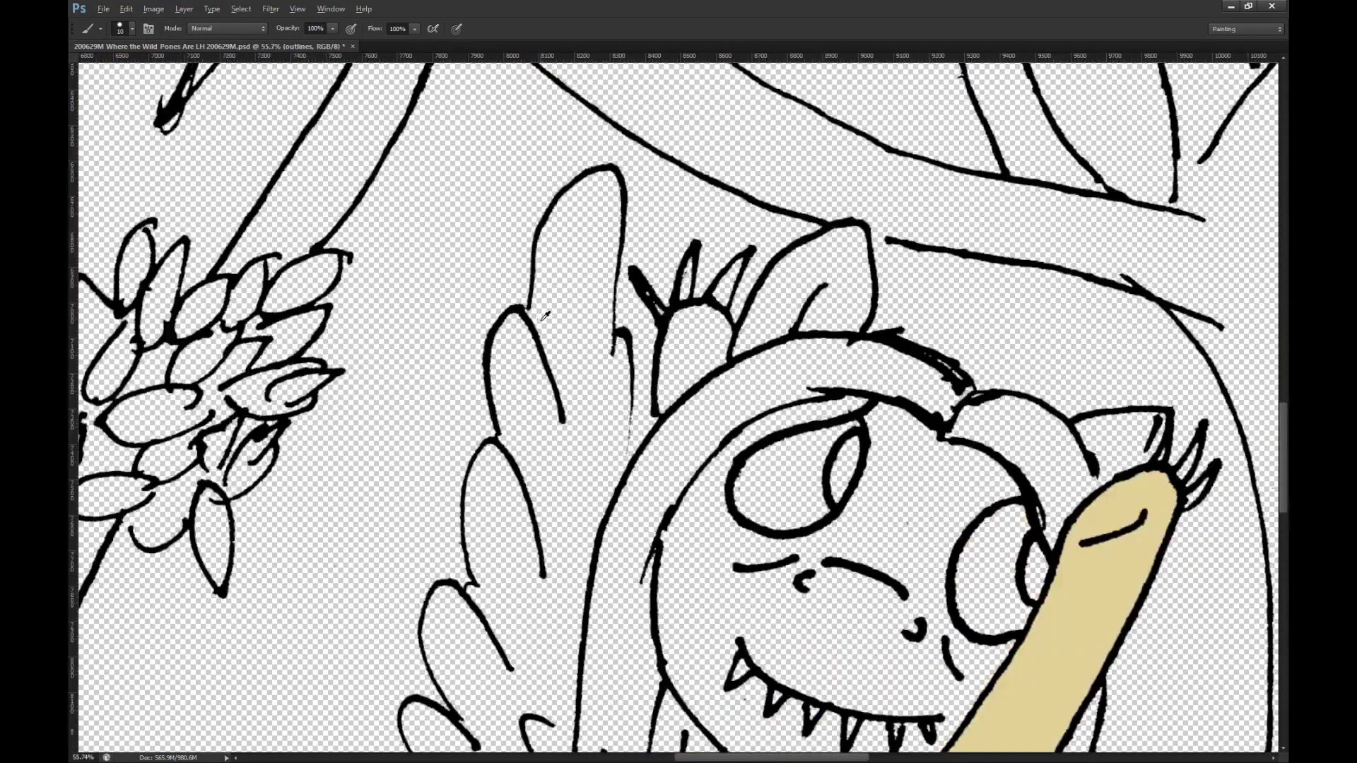
# Step: Close the gap beside the raised wing's tallest feather and thicken the faint inner wing line with the Brush
pyautogui.click(519, 307)
pyautogui.scroll(-3, 870, 456)
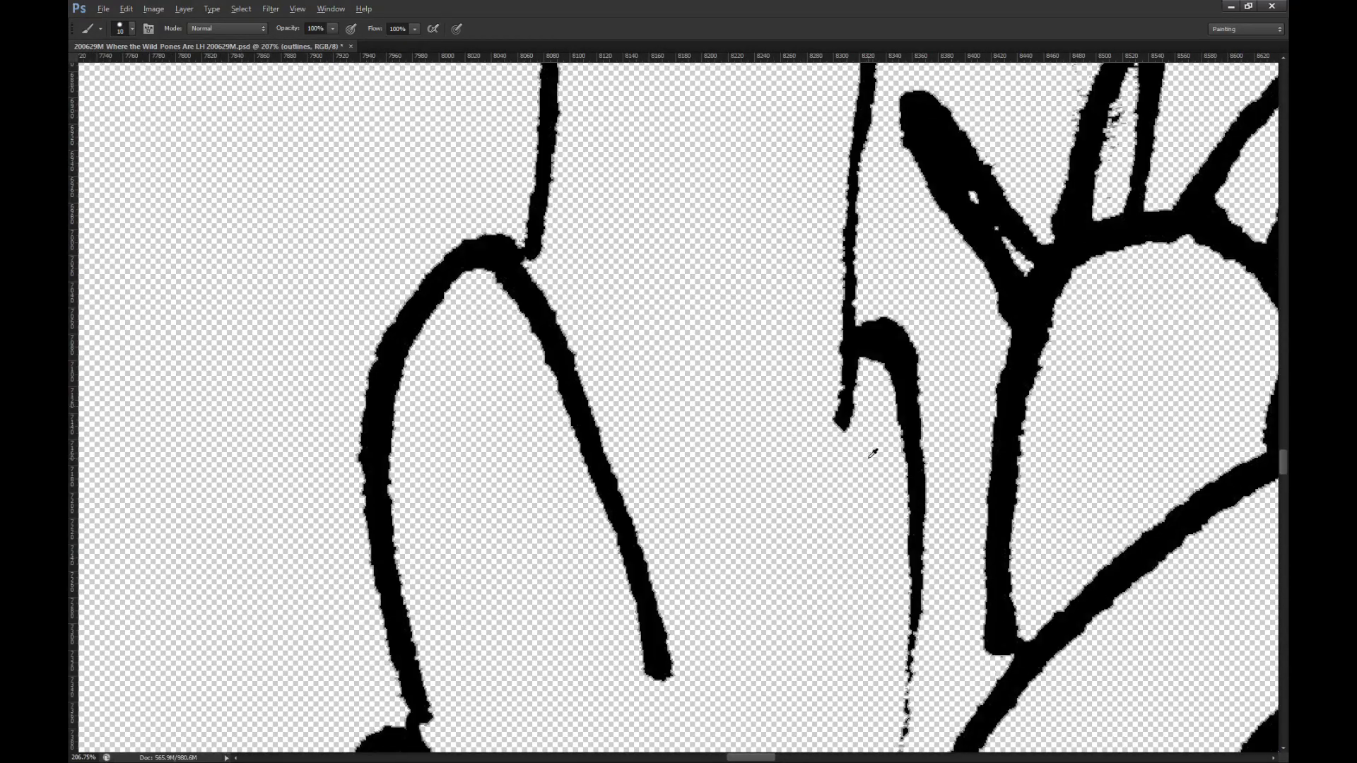
pyautogui.scroll(2, 859, 635)
pyautogui.scroll(2, 859, 635)
pyautogui.moveTo(833, 352); pyautogui.dragTo(824, 431)
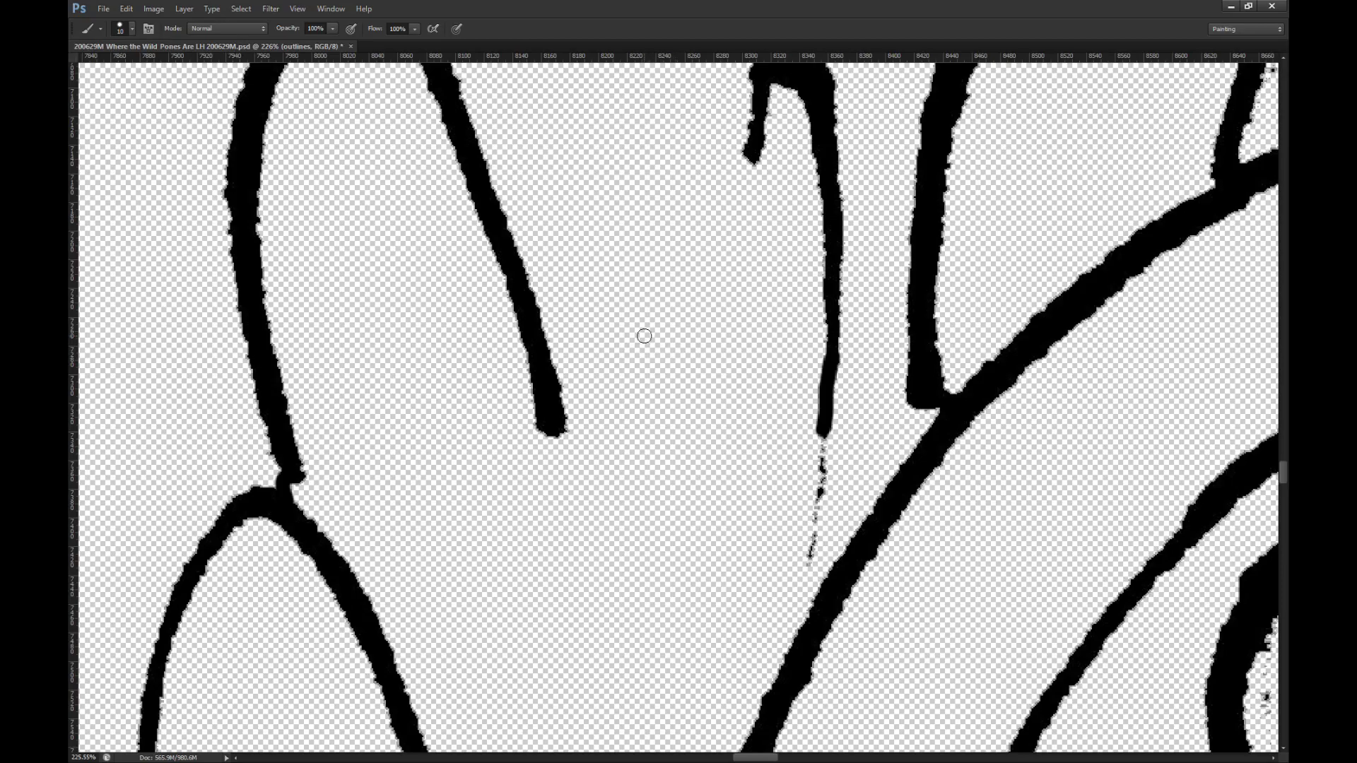
# Step: Extend the raised wing's inner line down to the mane outline with the Clone Stamp
pyautogui.scroll(-2, 776, 349)
pyautogui.scroll(-3, 742, 345)
pyautogui.press('s')
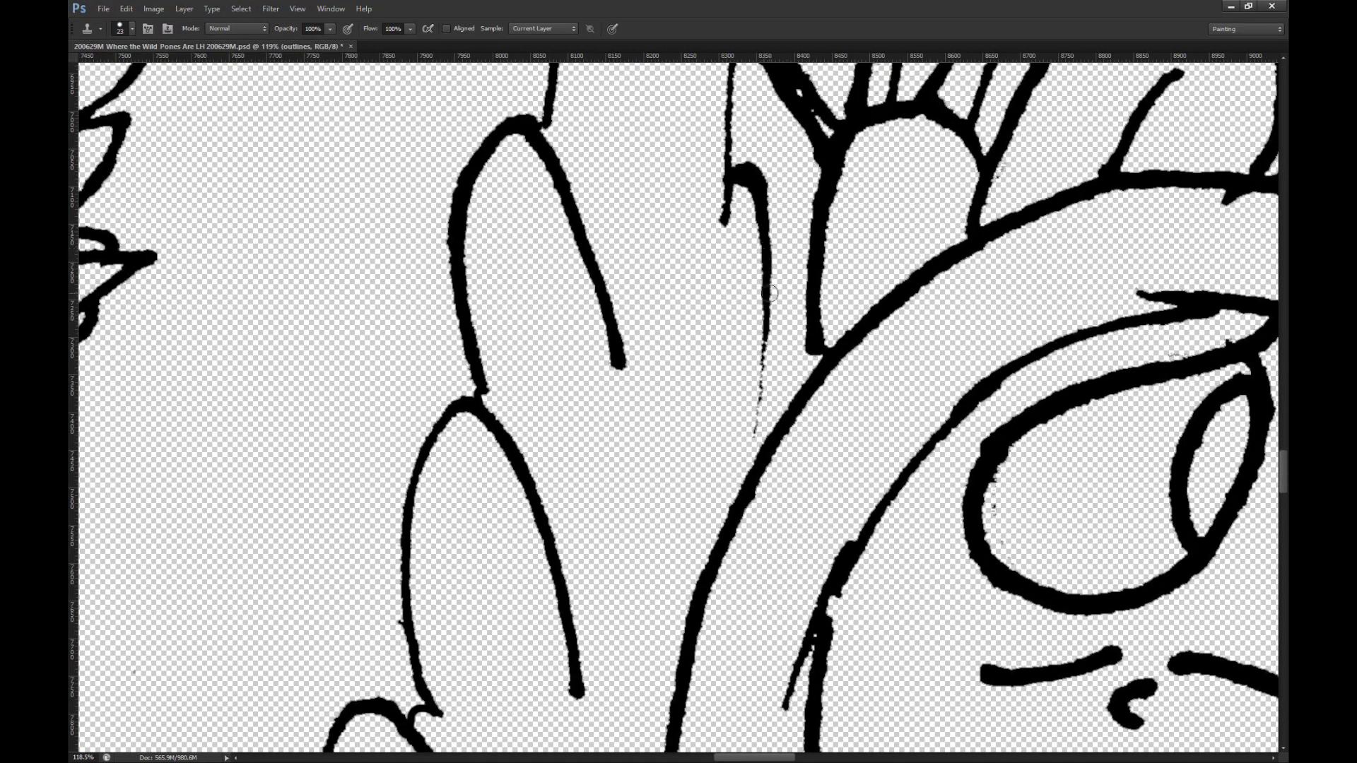
pyautogui.moveTo(766, 246)
pyautogui.mouseDown()
pyautogui.moveTo(765, 431)
pyautogui.moveTo(769, 344)
pyautogui.mouseUp()
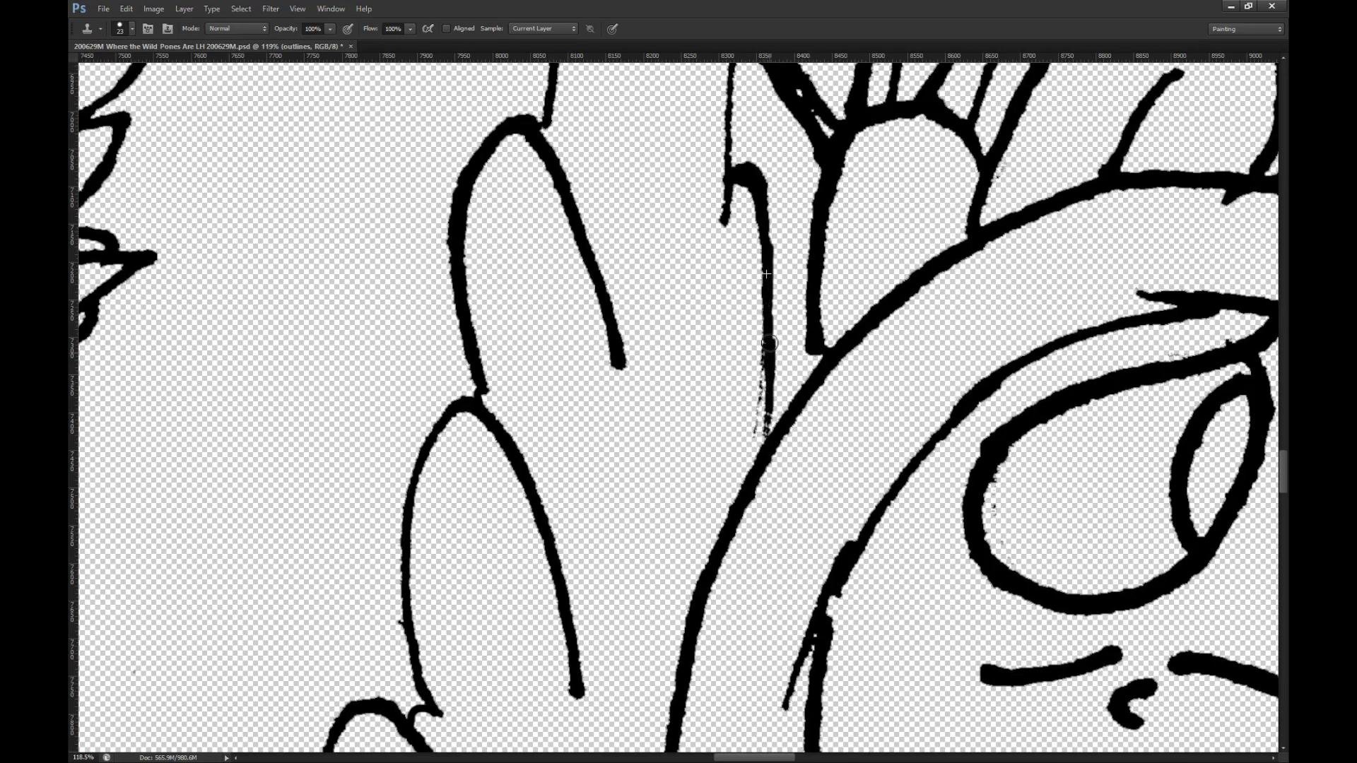
pyautogui.moveTo(767, 410); pyautogui.dragTo(766, 436)
# Step: Erase the stray specks beside the extended wing line with a smaller Eraser
pyautogui.scroll(-6, 660, 356)
pyautogui.scroll(5, 645, 352)
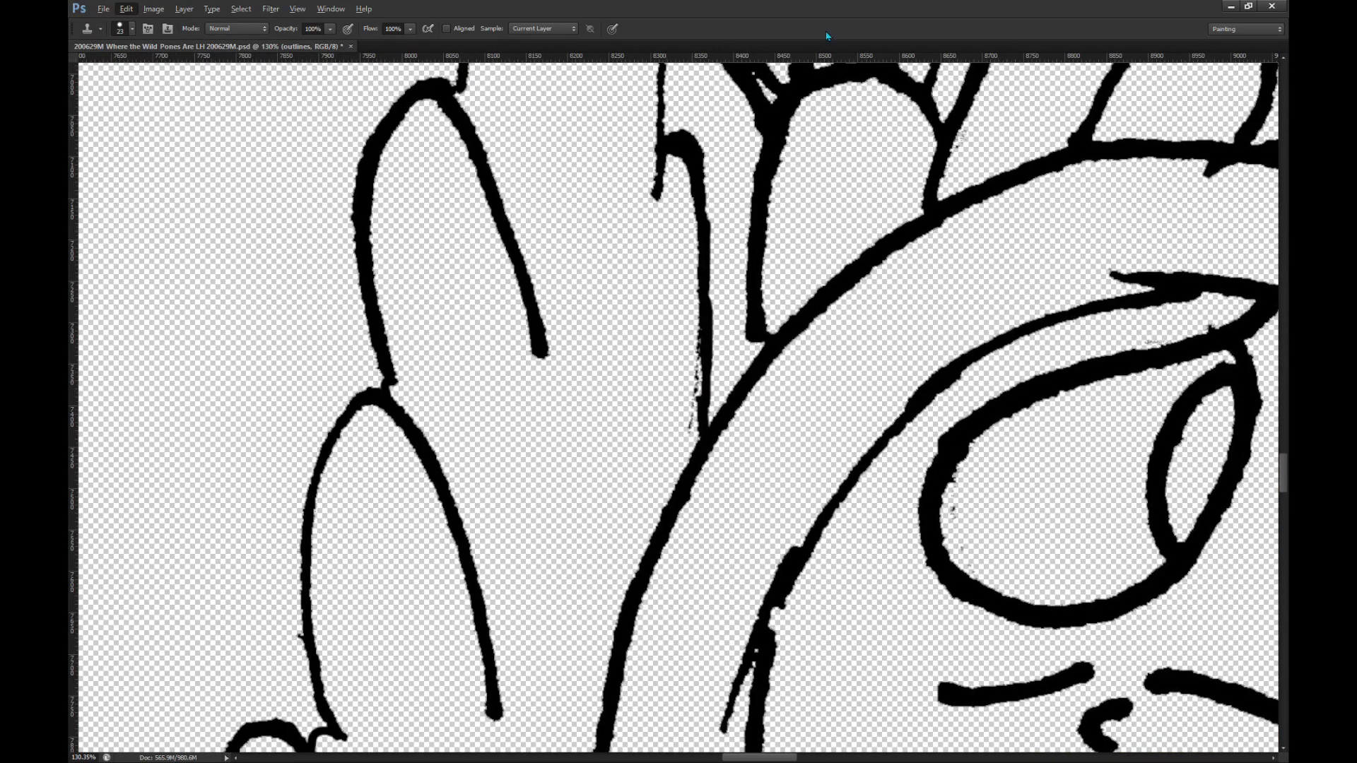
pyautogui.press('e')
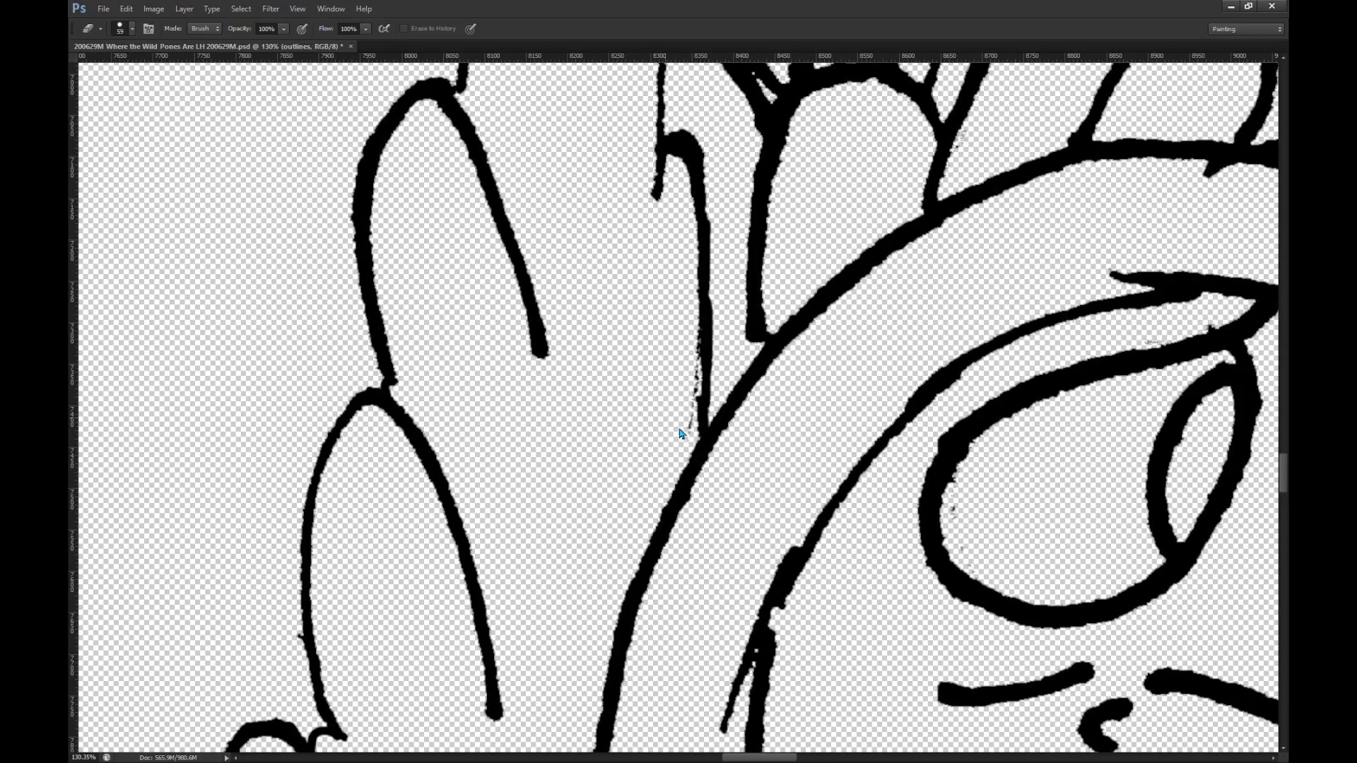
pyautogui.press('[')
pyautogui.press('[')
pyautogui.press('[')
pyautogui.press('[')
pyautogui.press('[')
pyautogui.press('[')
pyautogui.moveTo(693, 410)
pyautogui.mouseDown()
pyautogui.moveTo(686, 367)
pyautogui.moveTo(680, 443)
pyautogui.mouseUp()
pyautogui.scroll(-5, 658, 312)
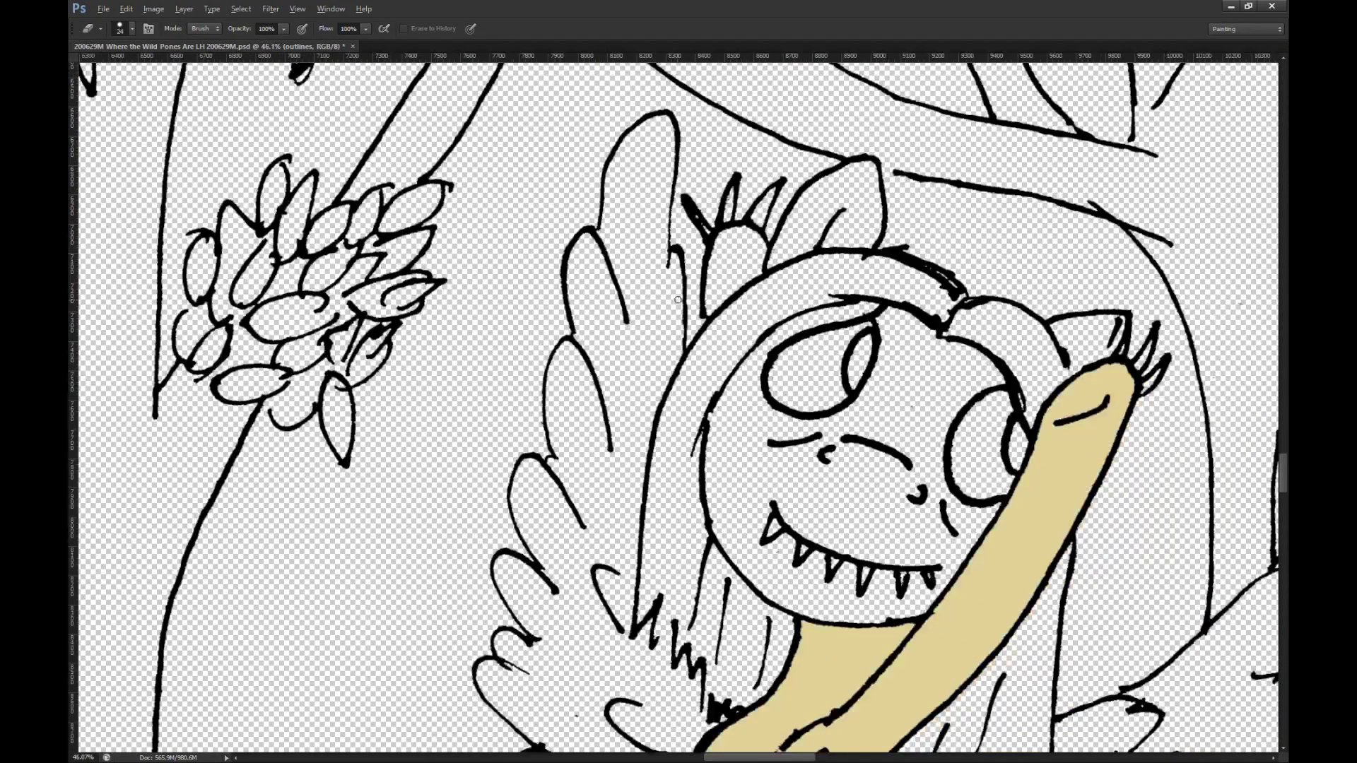
# Step: Try to fill the raised wing on the colour layer with a greyish beige sampled from the reference picture
pyautogui.press('g')
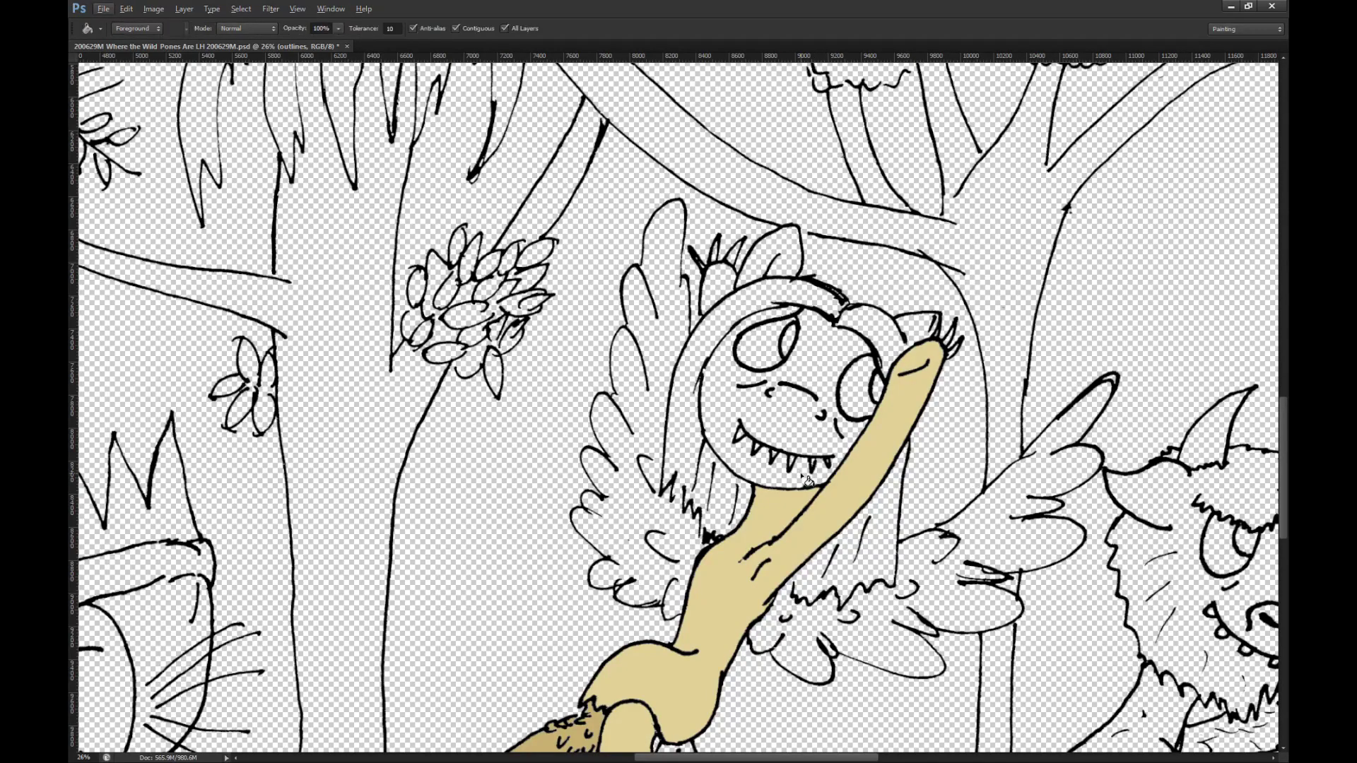
pyautogui.scroll(-3, 801, 472)
pyautogui.scroll(2, 726, 142)
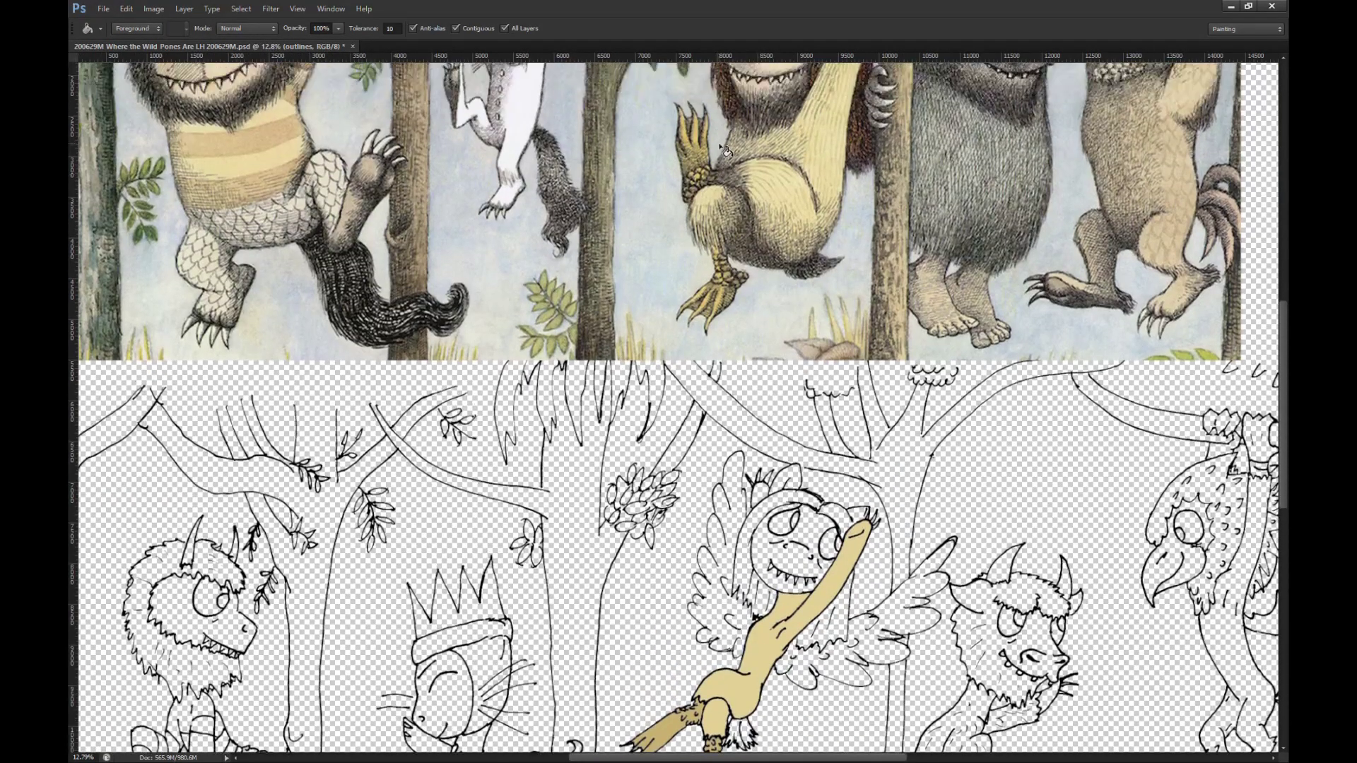
pyautogui.scroll(3, 820, 493)
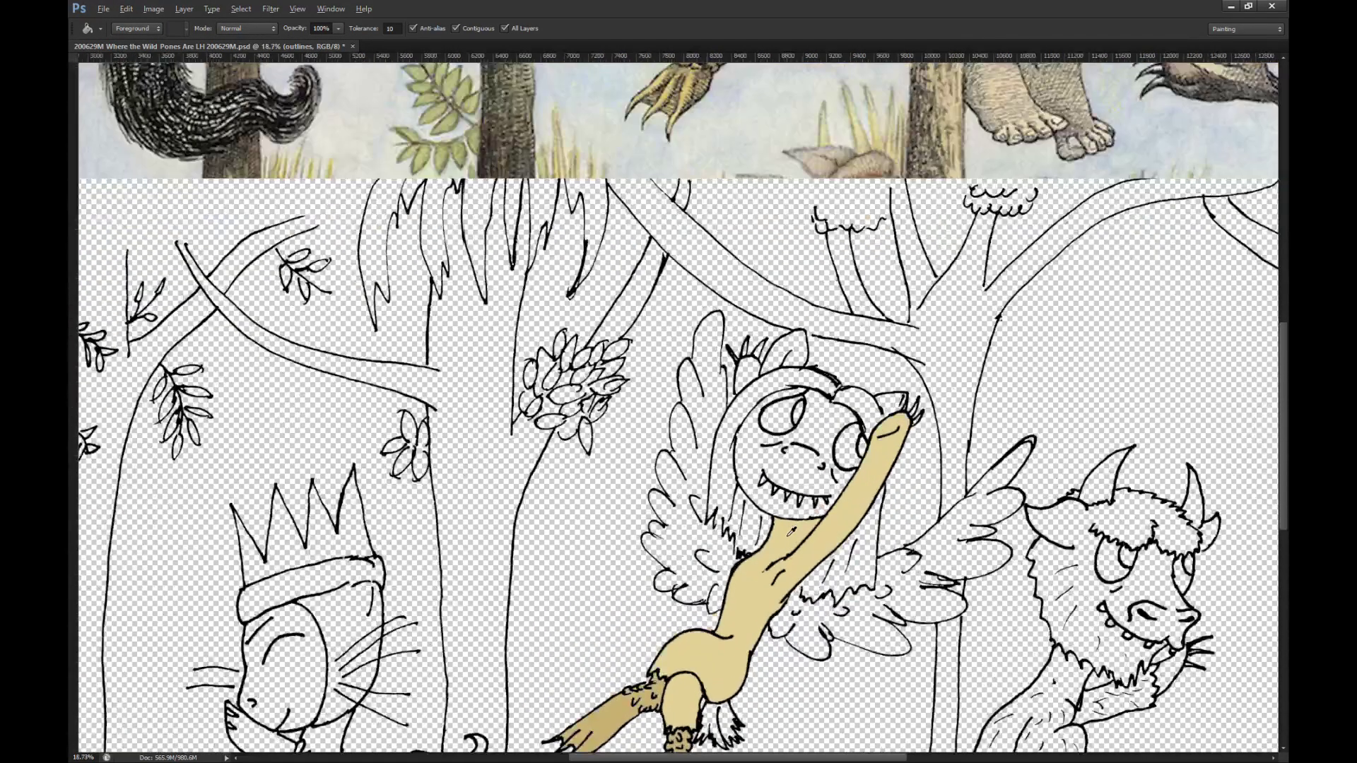
pyautogui.hotkey('alt', '[')
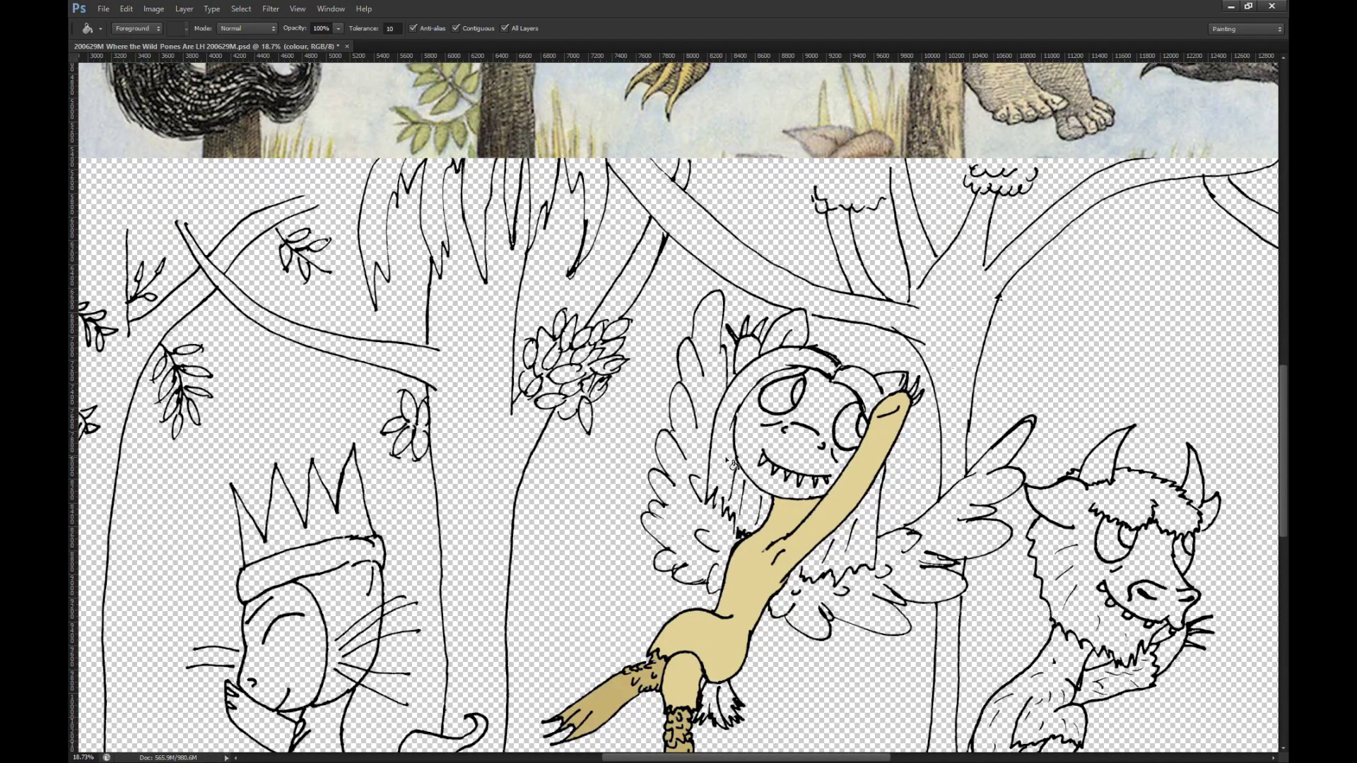
pyautogui.click(700, 444)
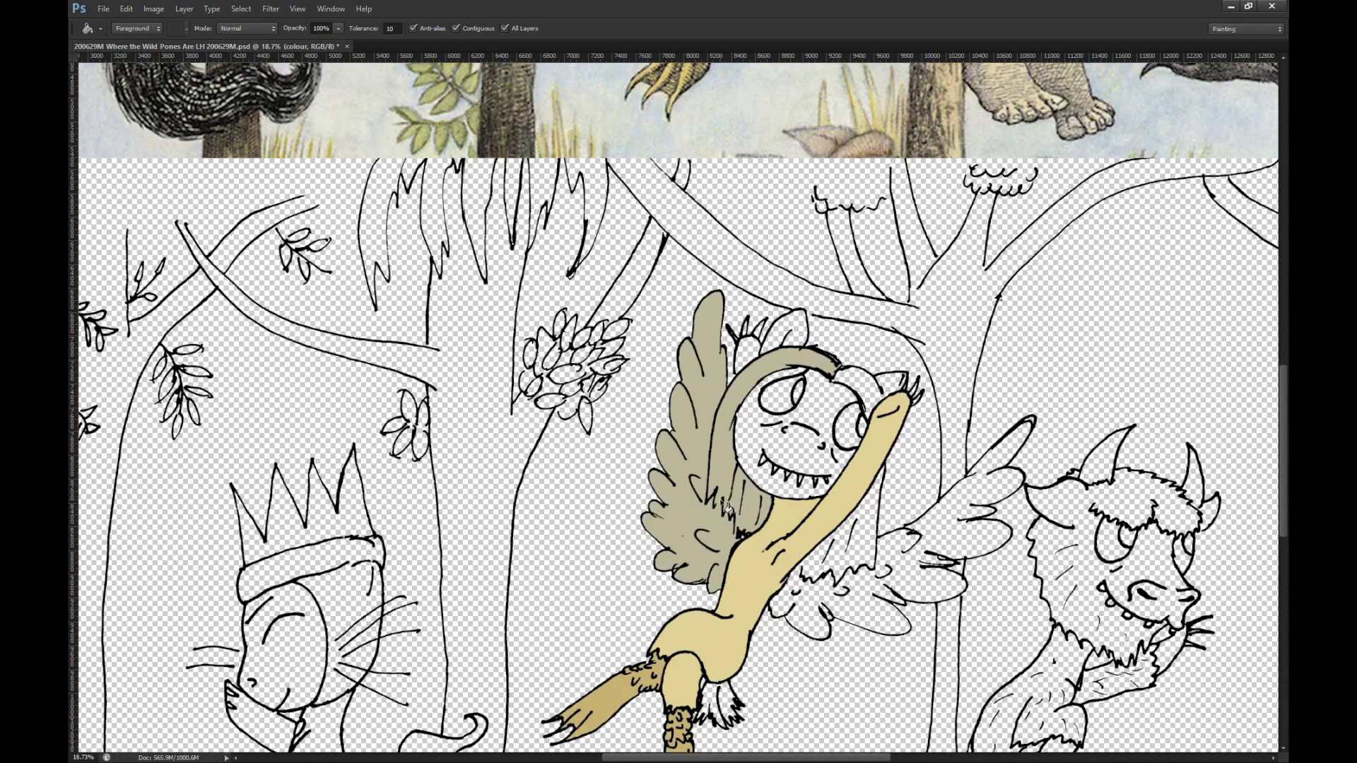
pyautogui.hotkey('ctrl', 'z')
# Step: Close the gaps in the jagged lower end of the mane on the outlines layer with the Brush
pyautogui.scroll(10, 728, 505)
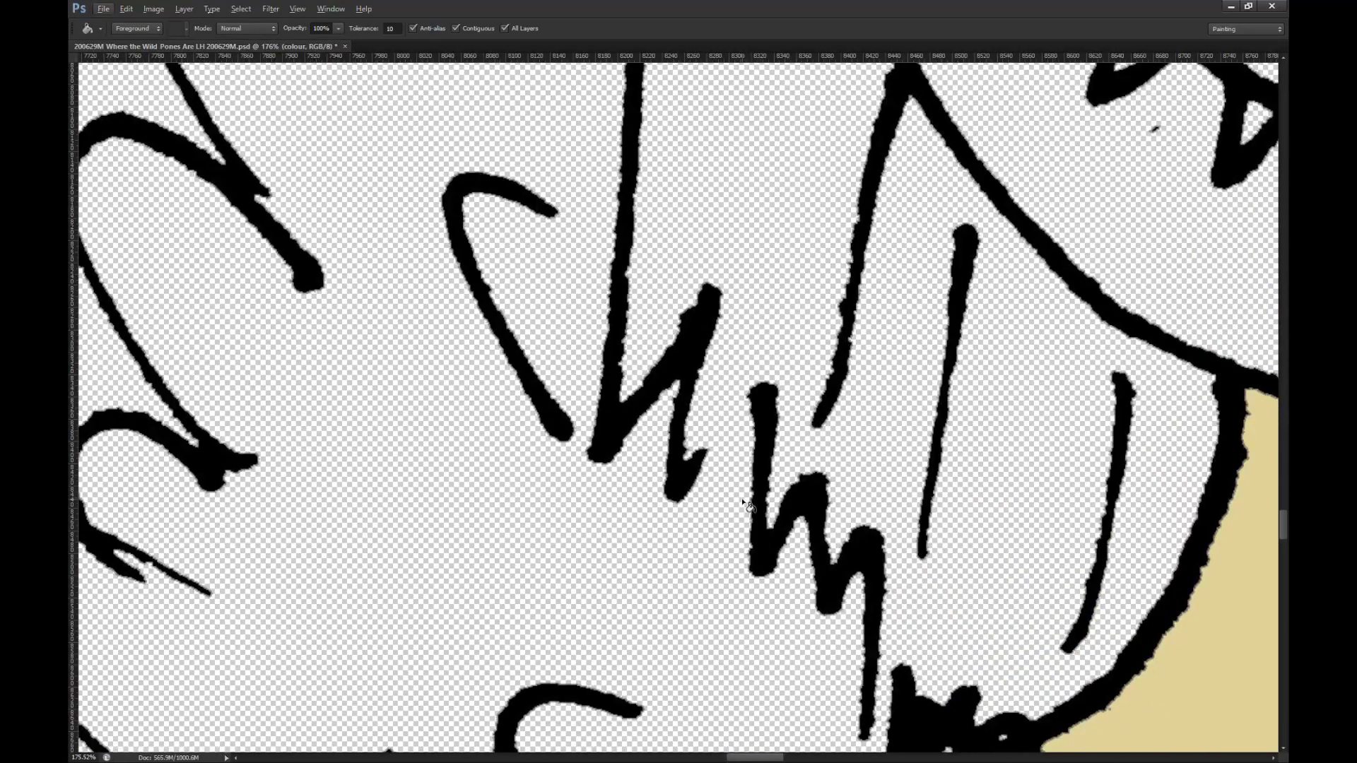
pyautogui.scroll(-1, 743, 502)
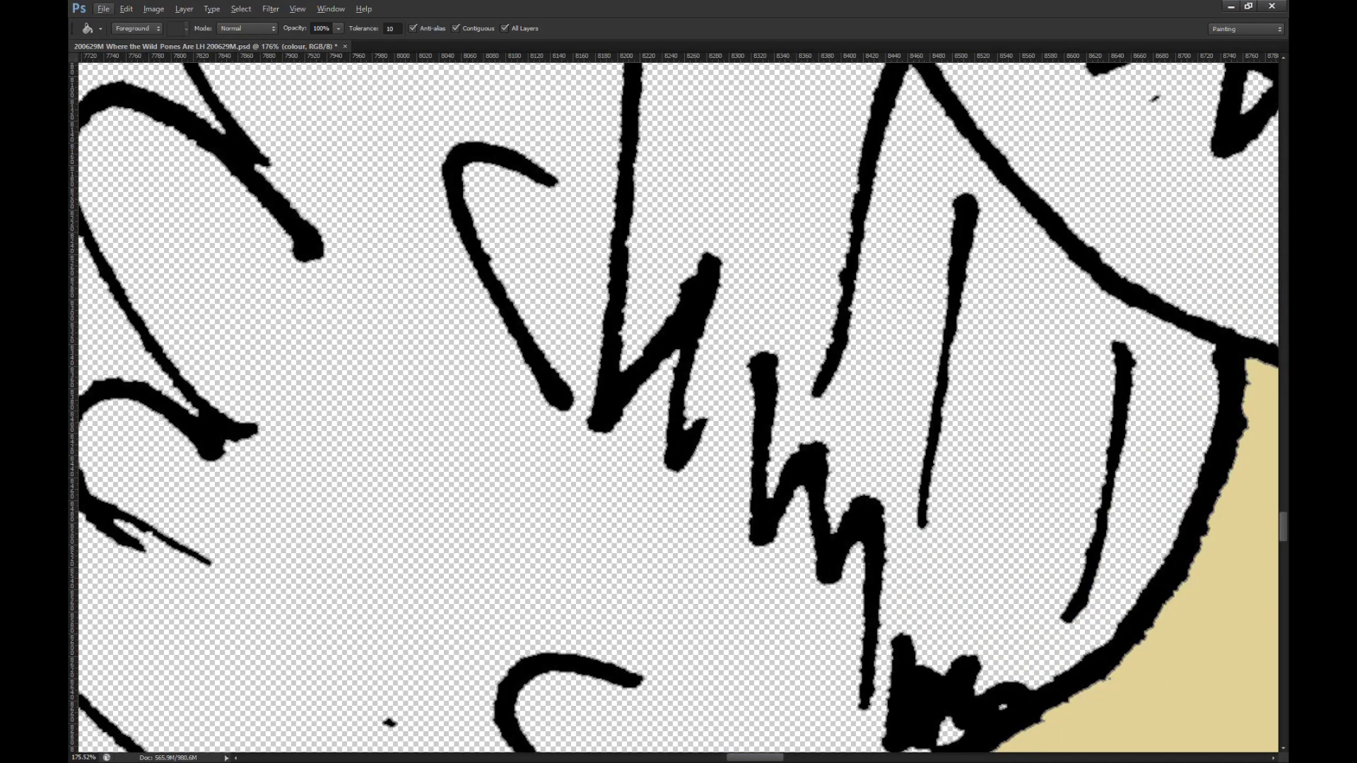
pyautogui.hotkey('alt', ']')
pyautogui.press('b')
pyautogui.moveTo(700, 423)
pyautogui.mouseDown()
pyautogui.moveTo(749, 368)
pyautogui.moveTo(726, 439)
pyautogui.moveTo(715, 444)
pyautogui.moveTo(689, 424)
pyautogui.mouseUp()
pyautogui.hotkey('ctrl', 'z')
pyautogui.moveTo(868, 702); pyautogui.dragTo(895, 667)
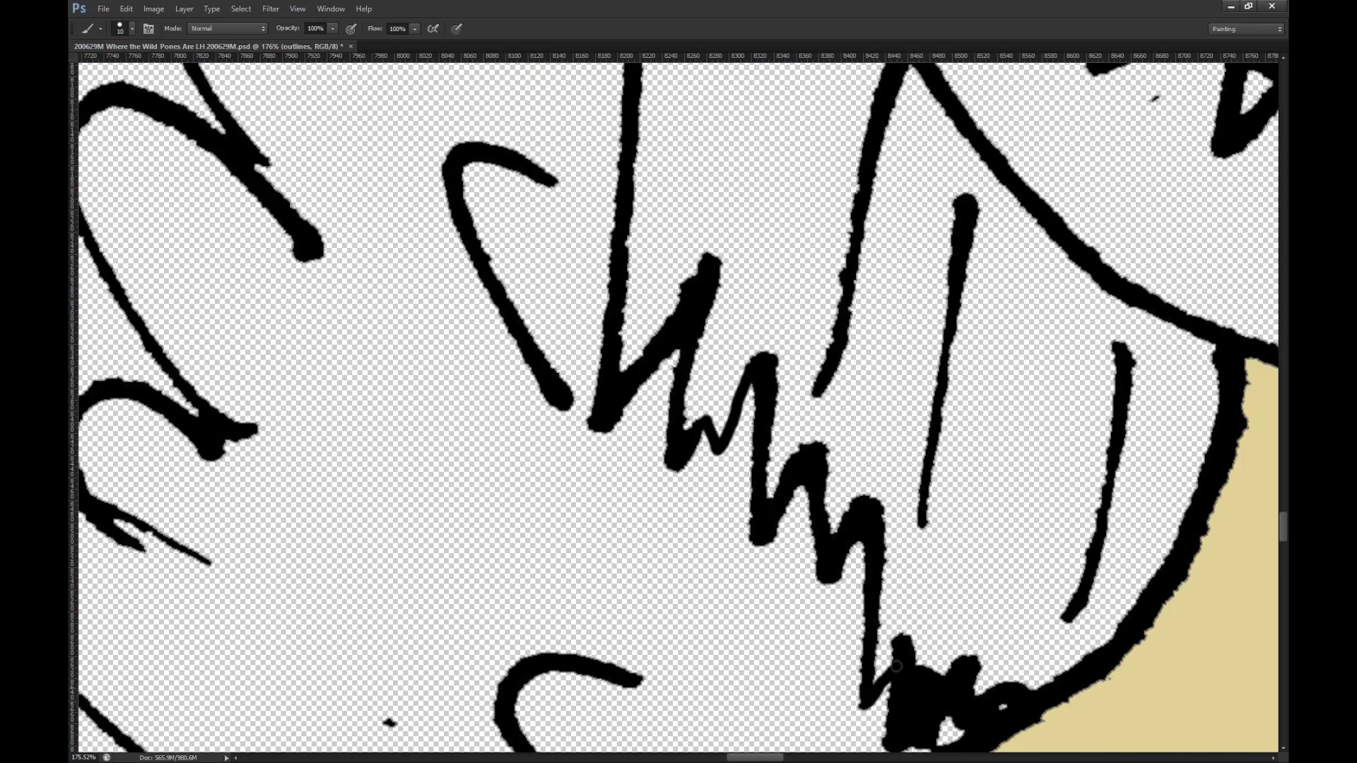
# Step: Sample a grey-brown from the reference picture and fill the raised wing, the clawed foot behind the head and the adjacent ear on the colour layer
pyautogui.scroll(-15, 779, 569)
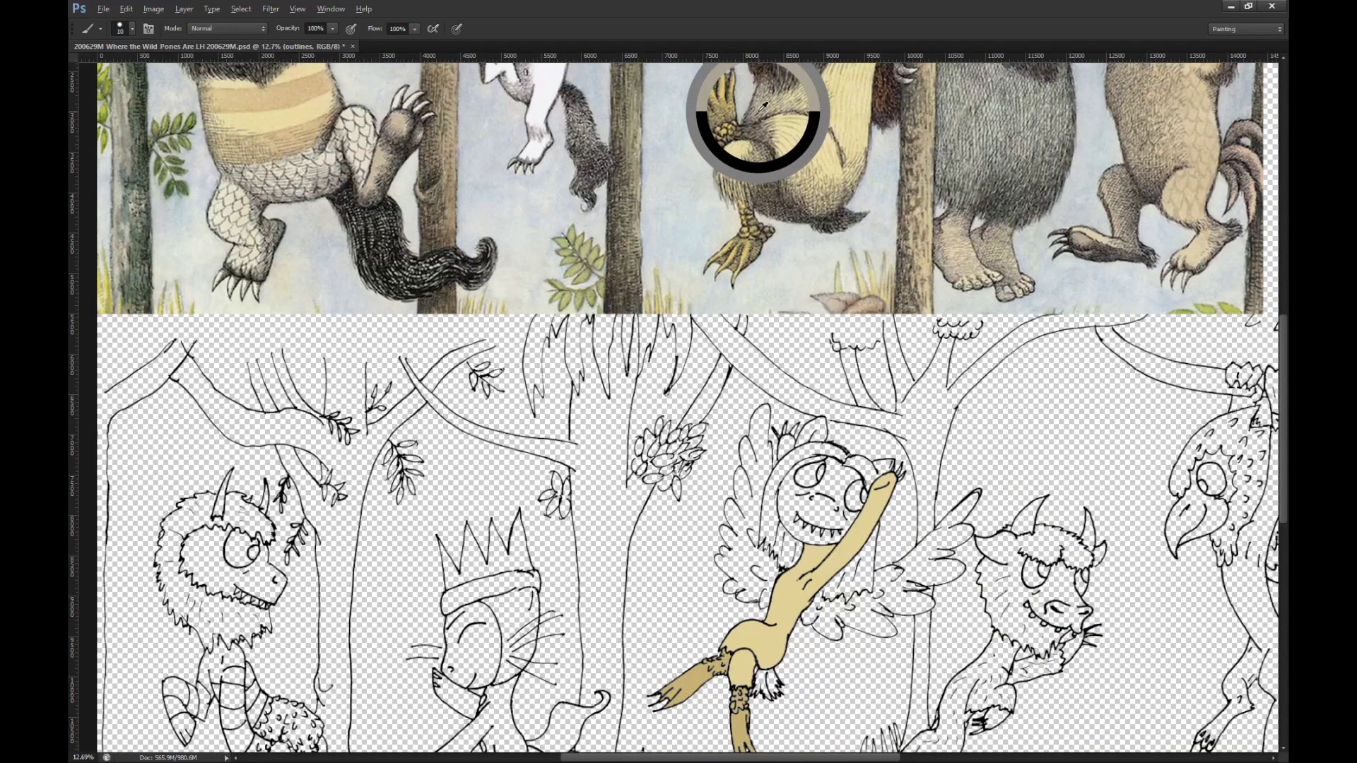
pyautogui.scroll(2, 781, 599)
pyautogui.scroll(-1, 781, 599)
pyautogui.press('g')
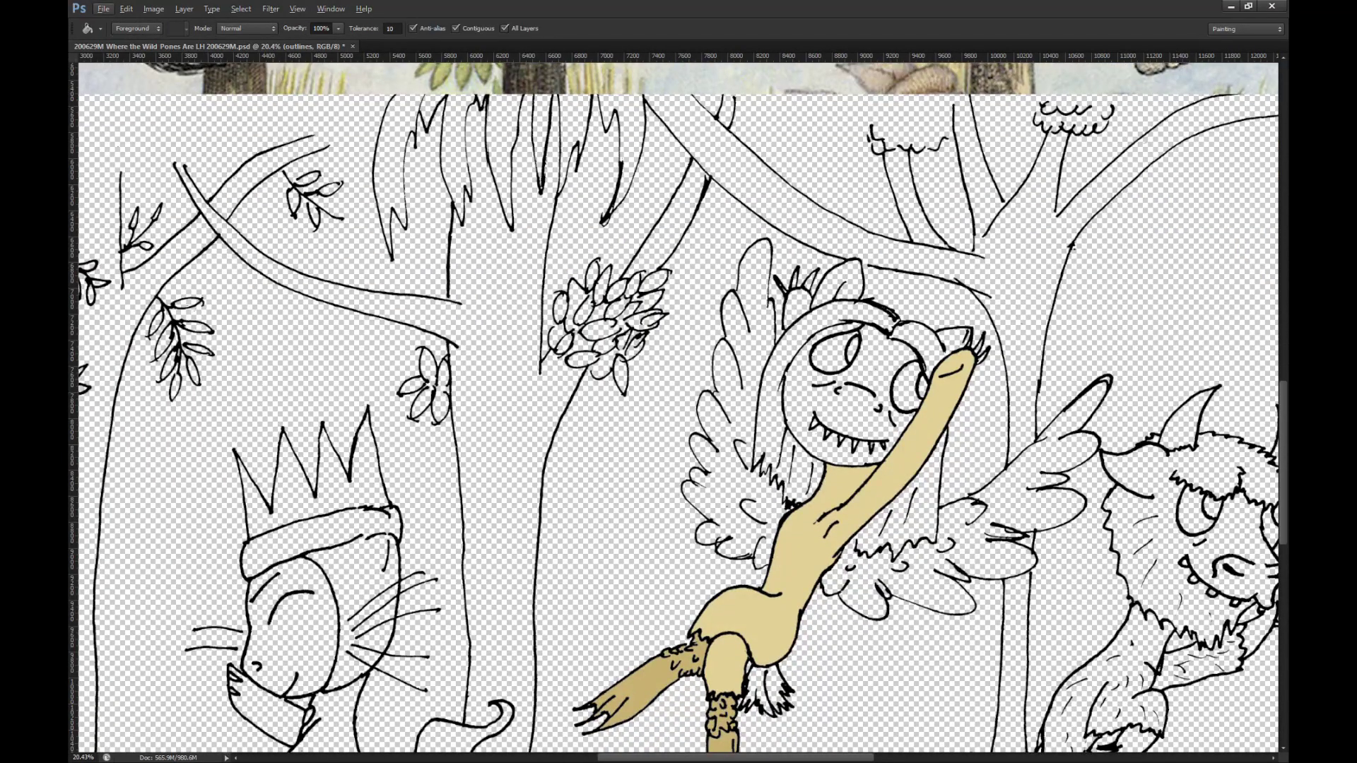
pyautogui.hotkey('alt', '[')
pyautogui.click(768, 508)
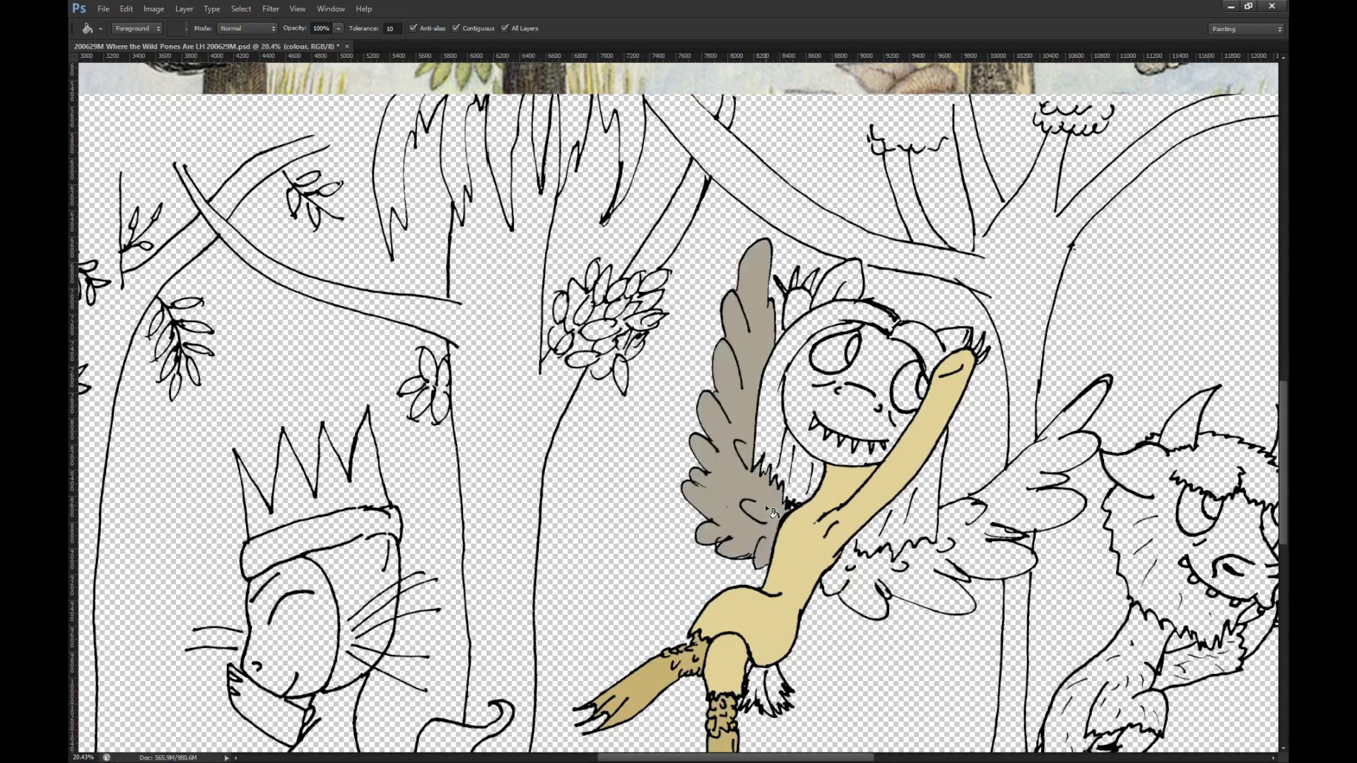
pyautogui.click(811, 310)
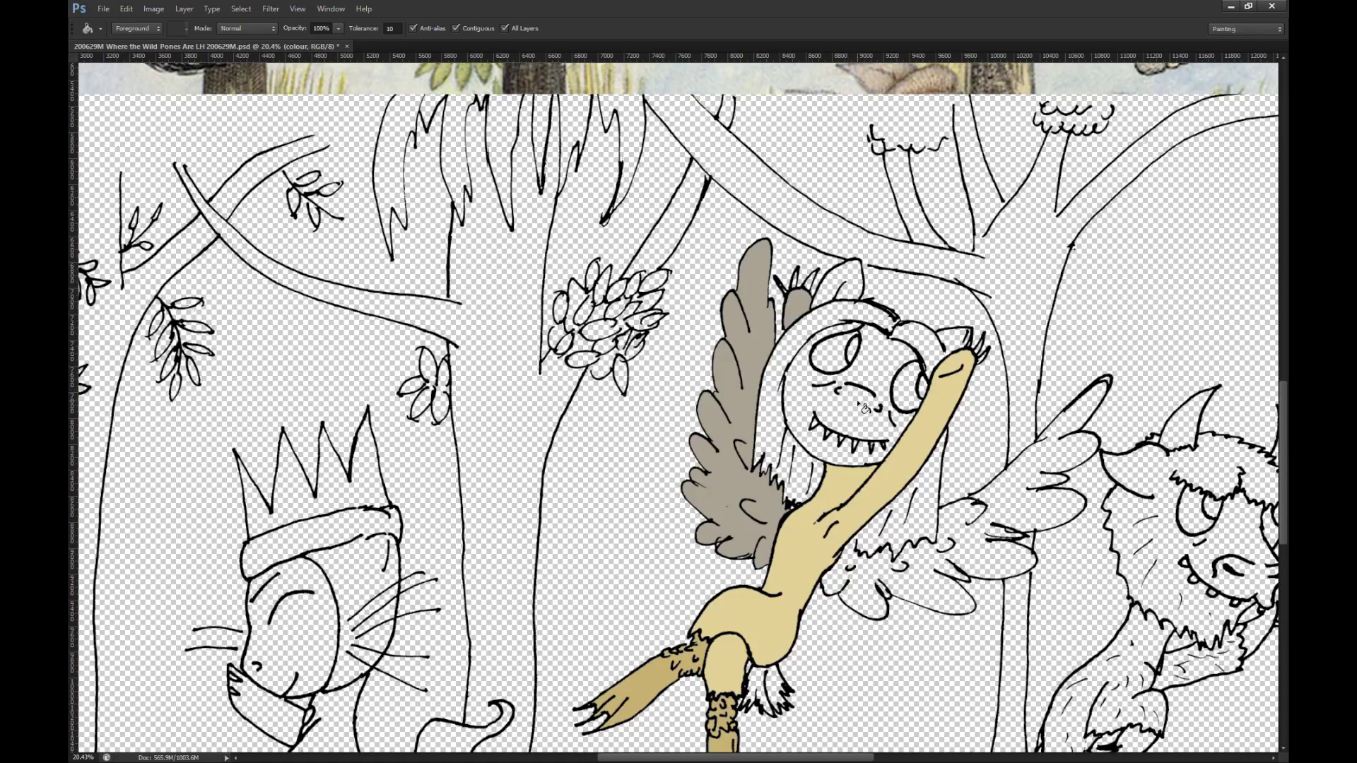
pyautogui.click(854, 284)
# Step: Fill the winged pony's face with the yellow used on its body
pyautogui.scroll(1, 854, 422)
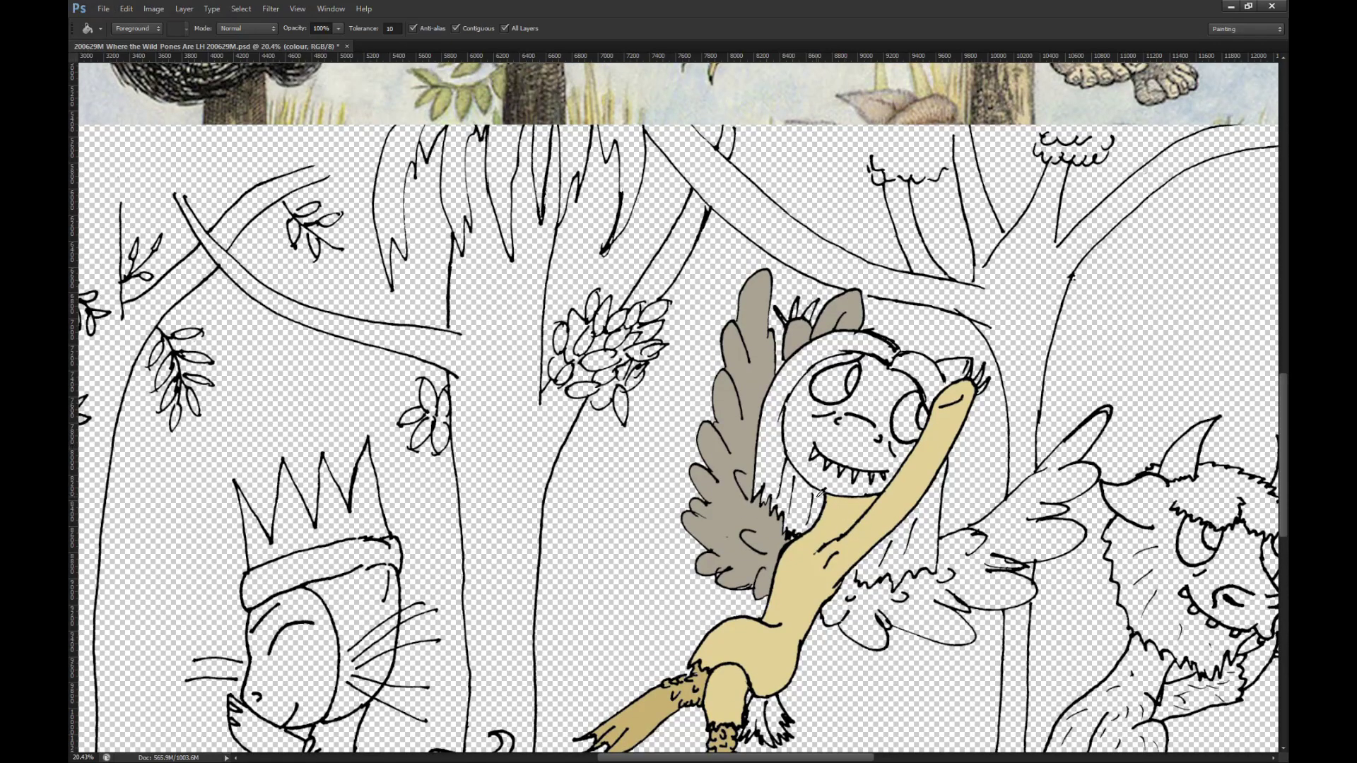
pyautogui.click(944, 369)
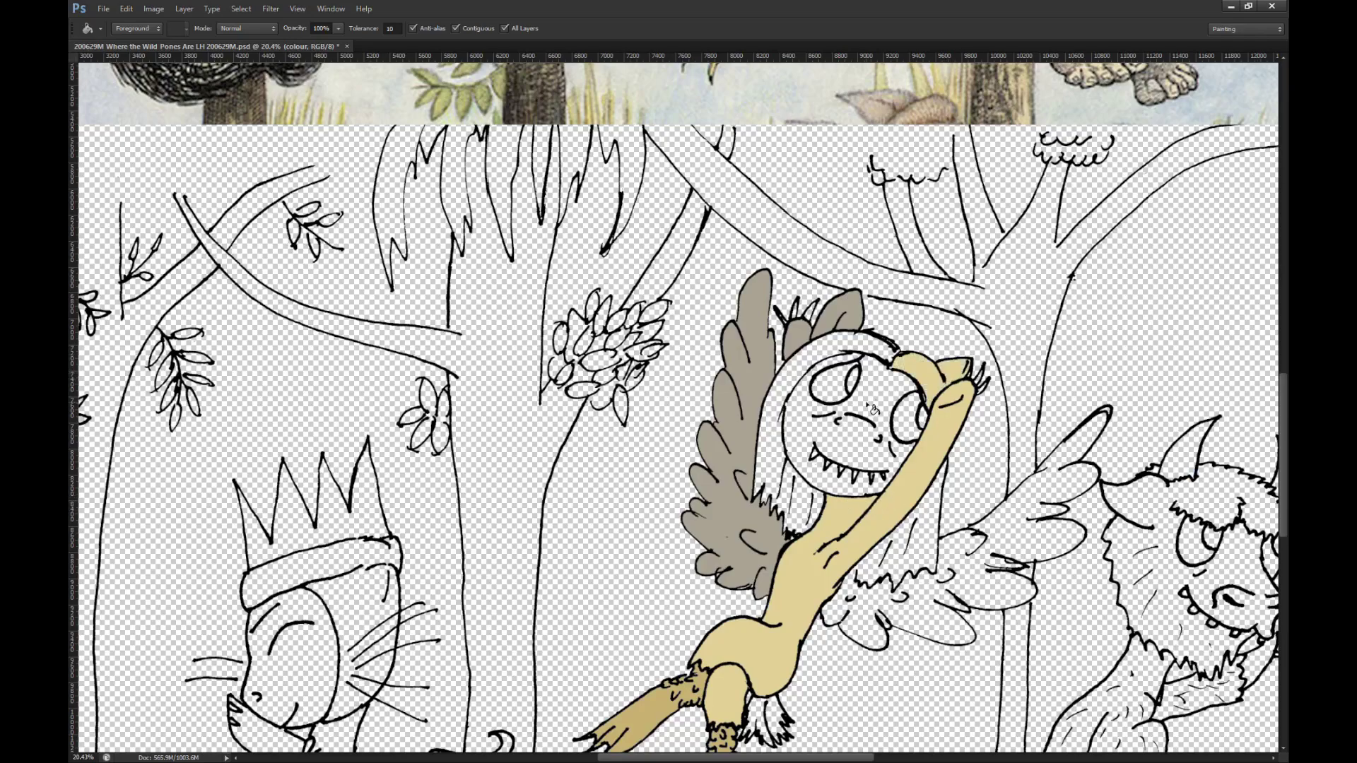
pyautogui.click(863, 409)
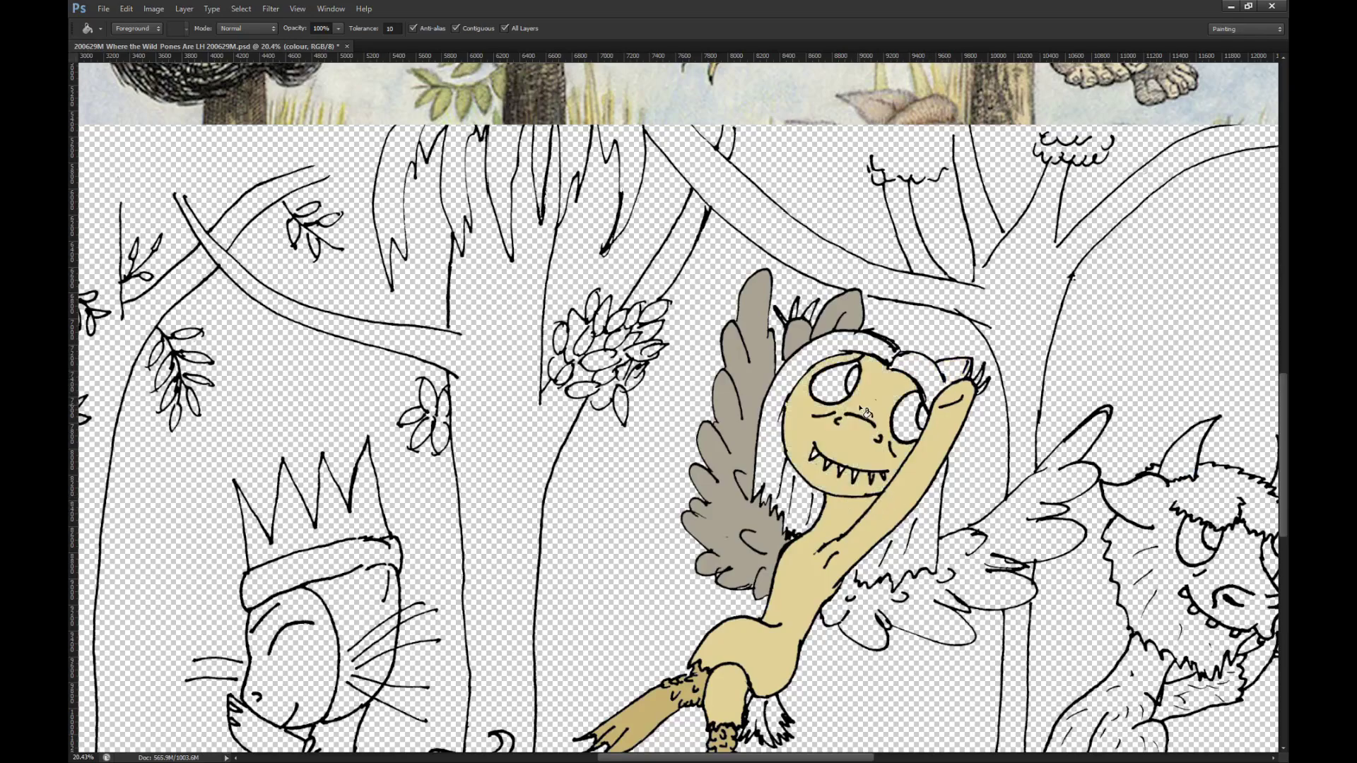
# Step: Recolour the raised wing, the ear and the clawed foot behind the head with the darker tan of the lower legs
pyautogui.scroll(2, 866, 412)
pyautogui.press('alt')
pyautogui.press('alt')
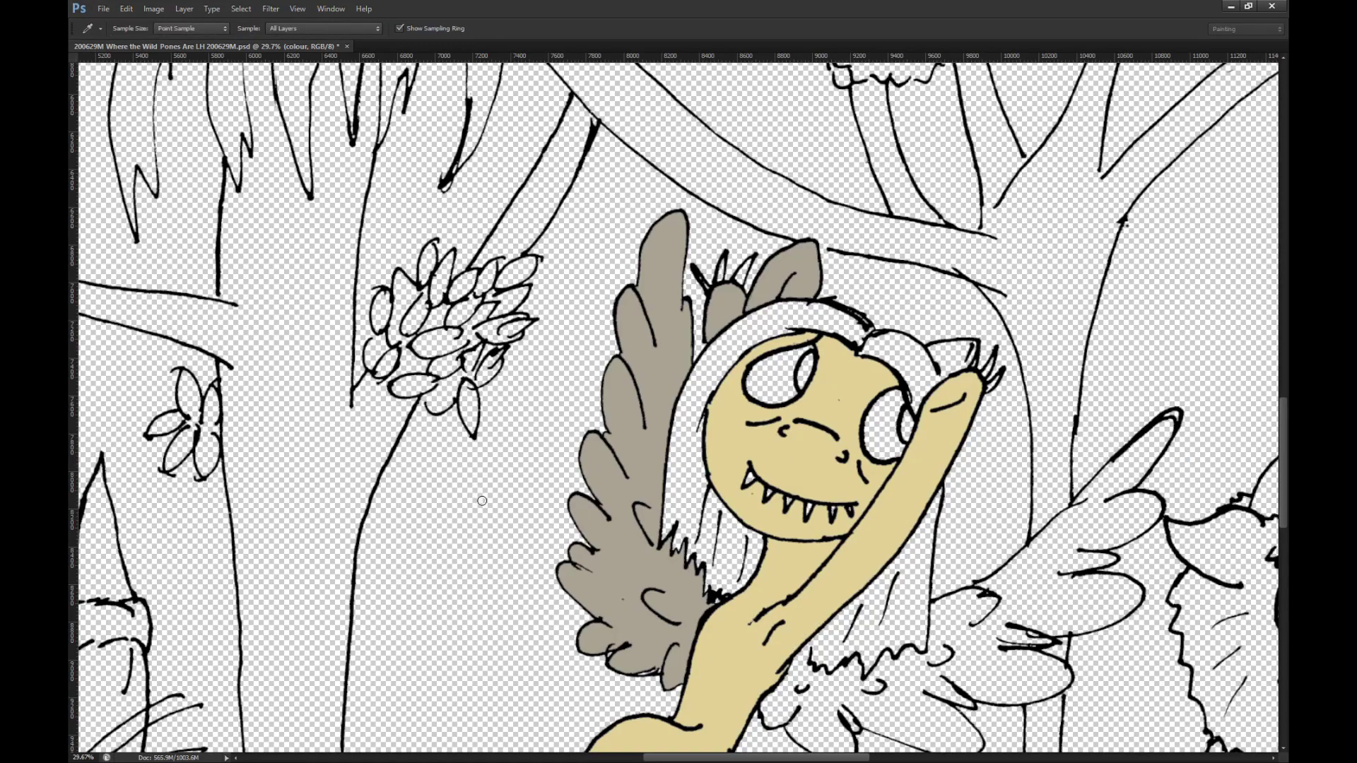
pyautogui.press('g')
pyautogui.click(771, 302)
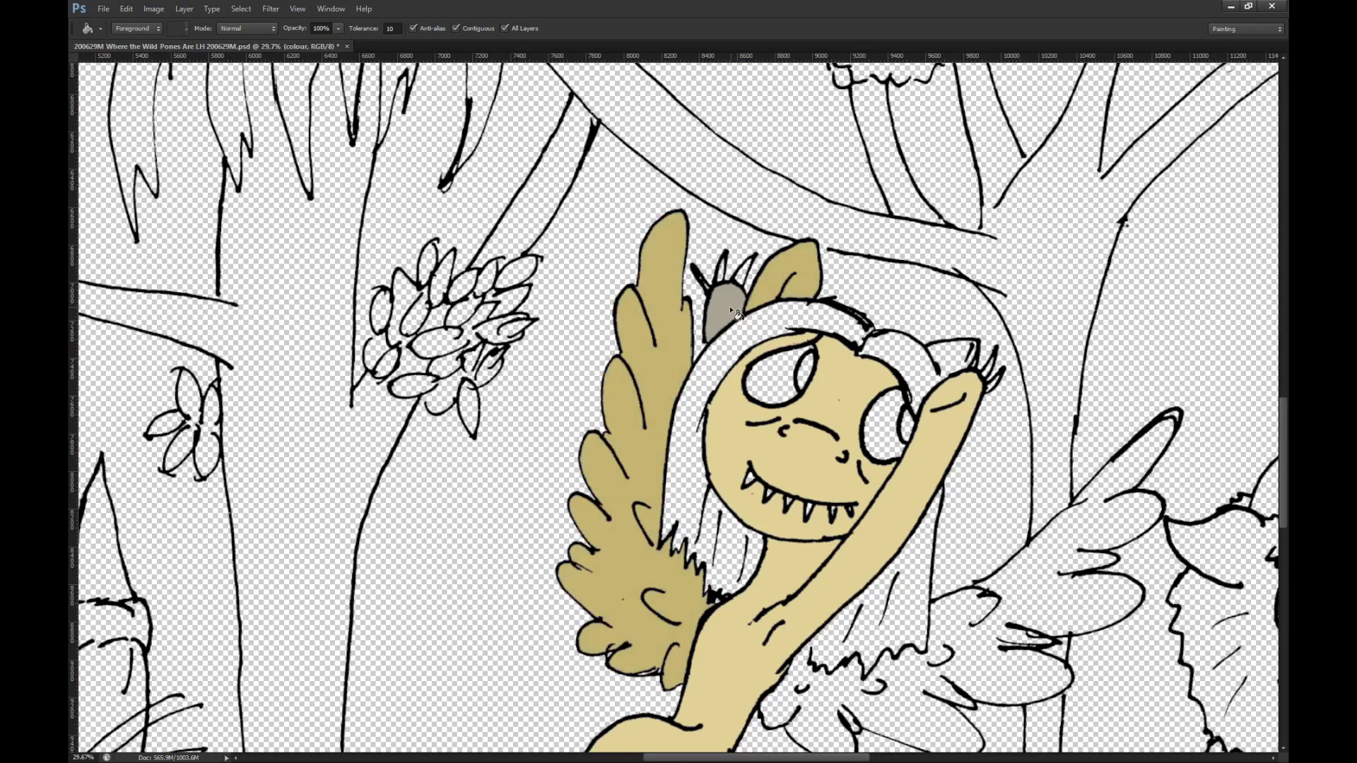
pyautogui.click(735, 309)
pyautogui.scroll(-5, 728, 347)
pyautogui.scroll(2, 692, 571)
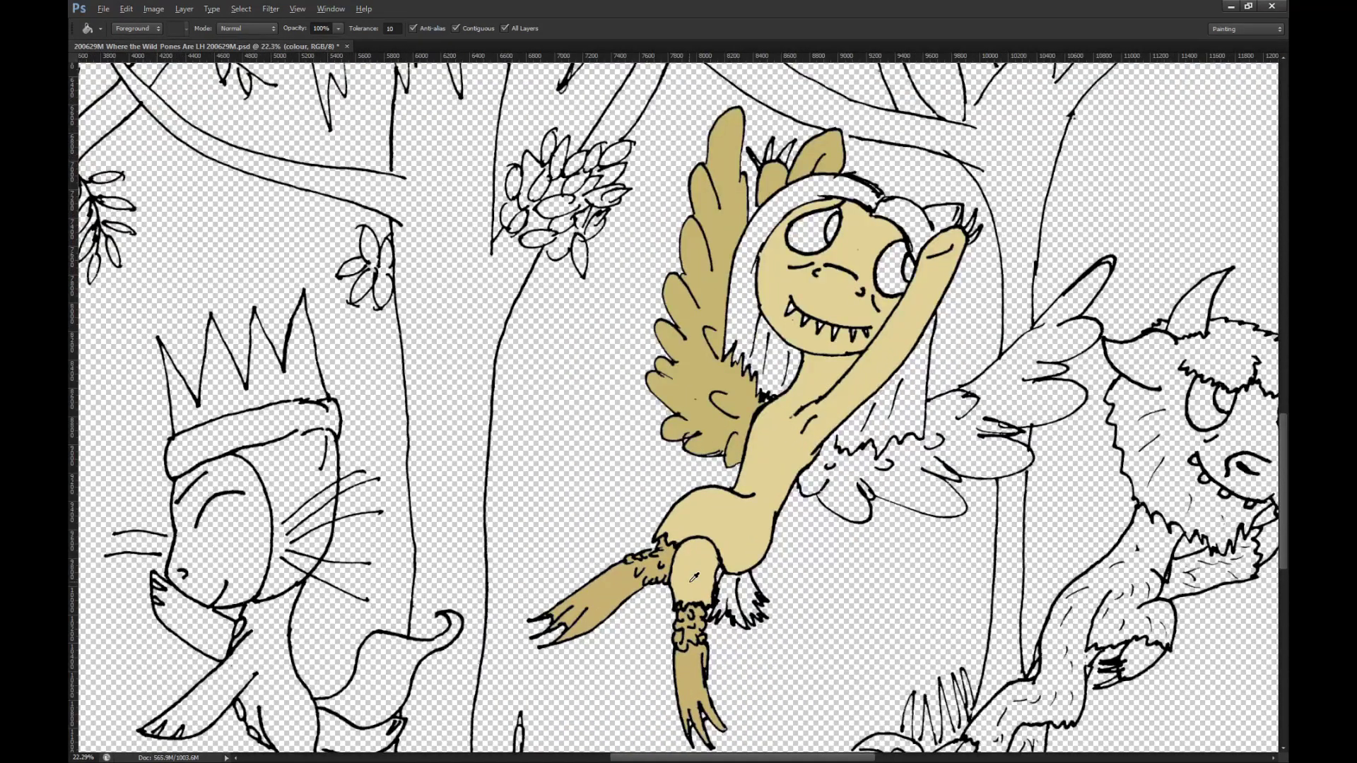
pyautogui.scroll(1, 810, 497)
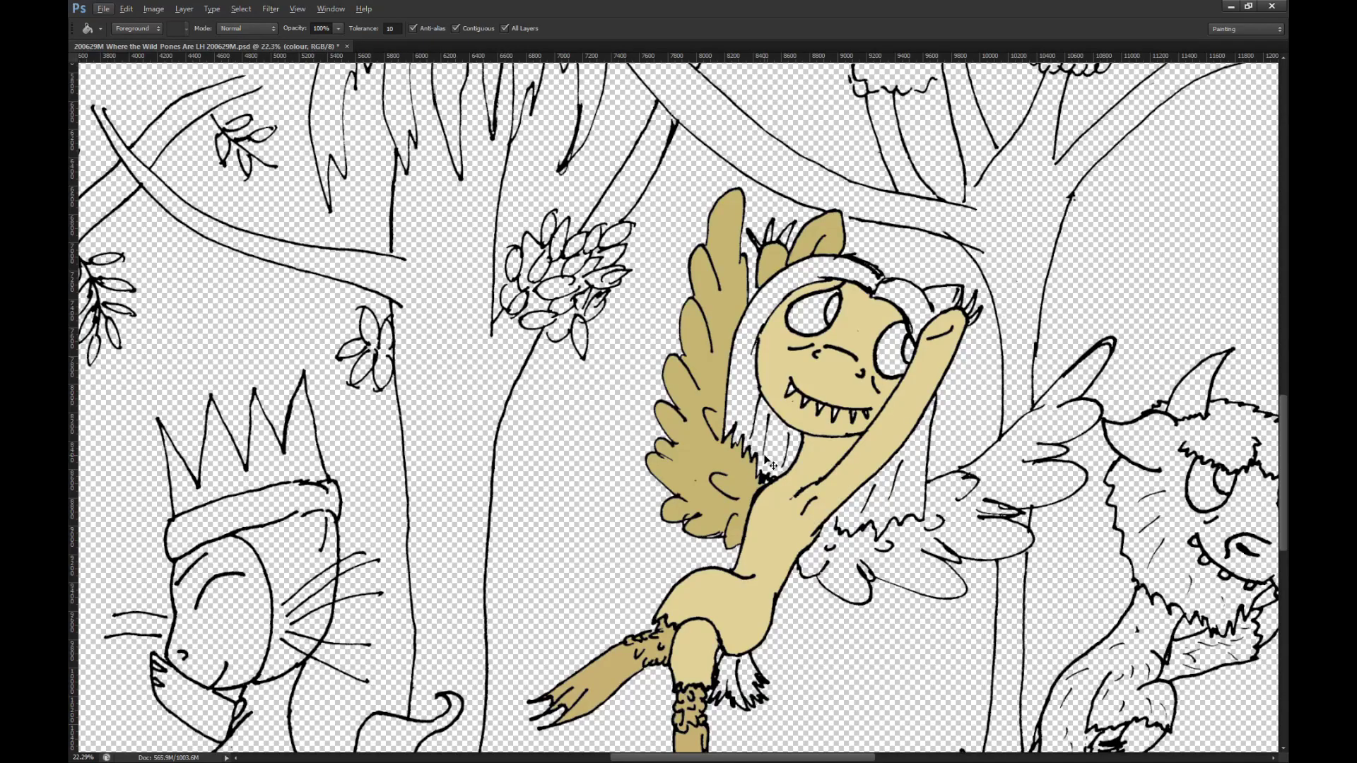
pyautogui.hscroll(2, 767, 463)
pyautogui.scroll(4, 853, 384)
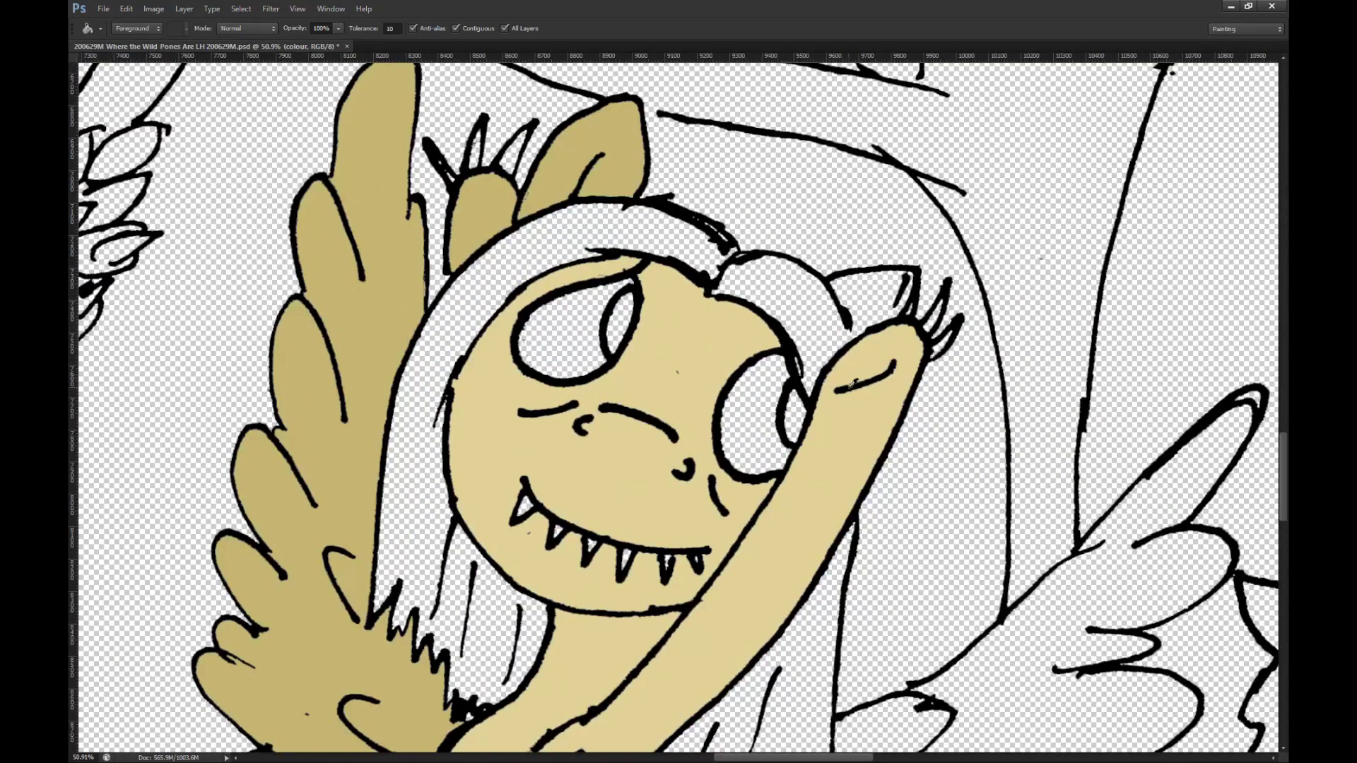
# Step: Connect the mane line to the raised arm with the Brush on the outlines layer and fill the ear beside it with the body yellow
pyautogui.scroll(4, 853, 384)
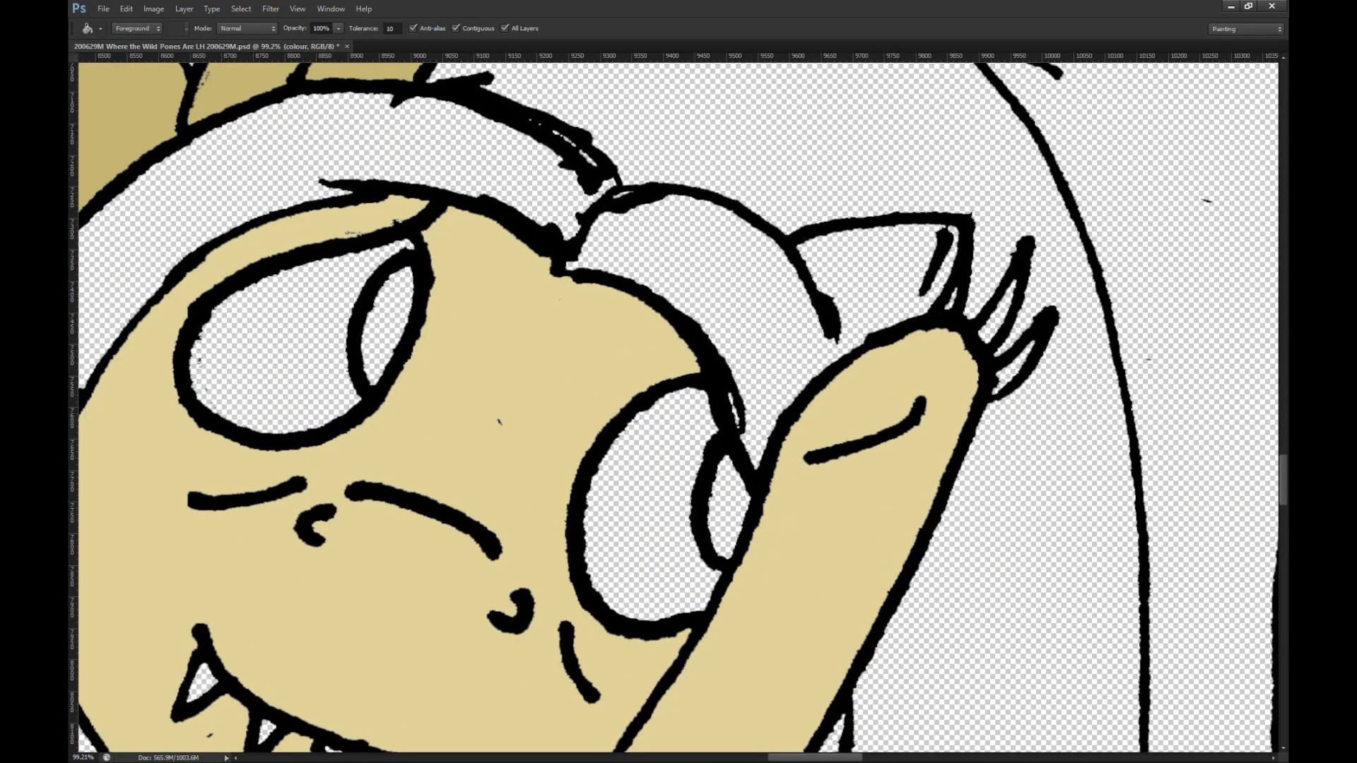
pyautogui.hotkey('alt', ']')
pyautogui.press('b')
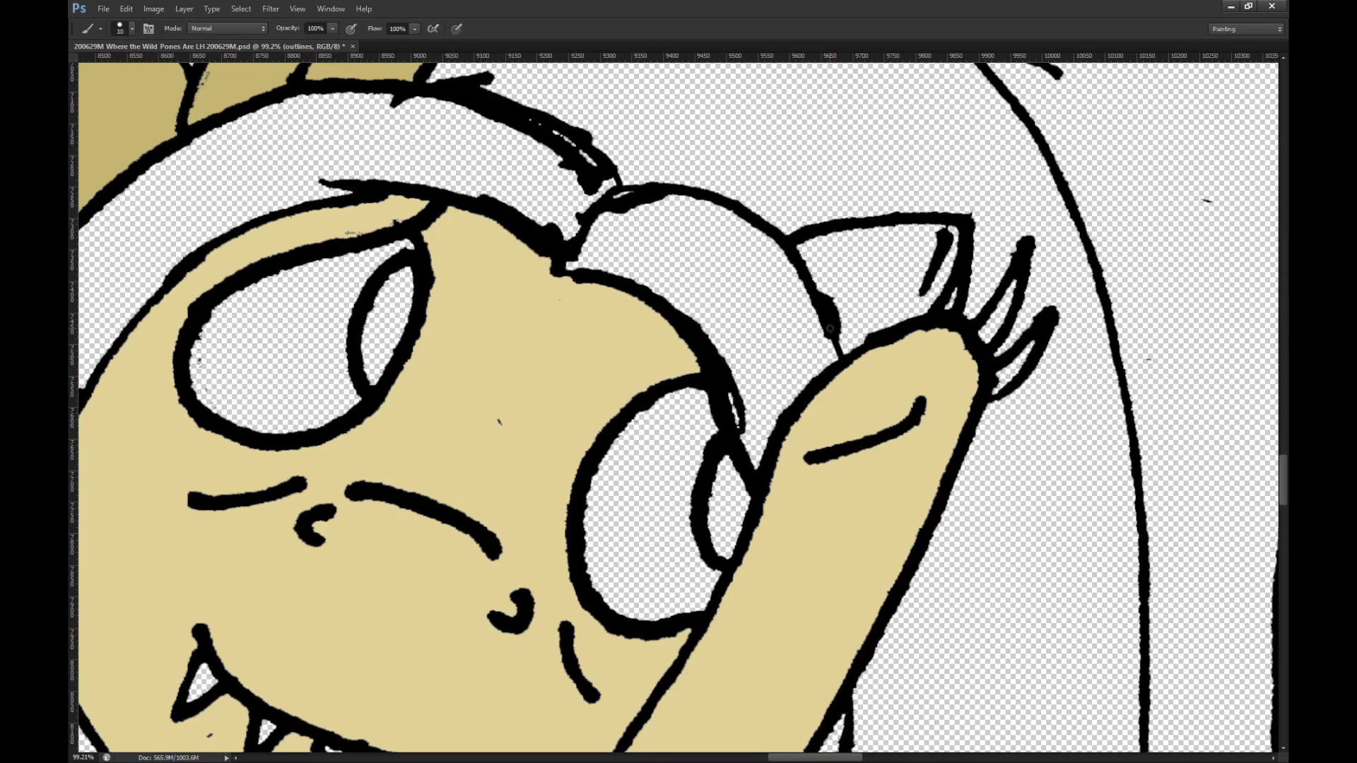
pyautogui.scroll(-2, 830, 329)
pyautogui.press('g')
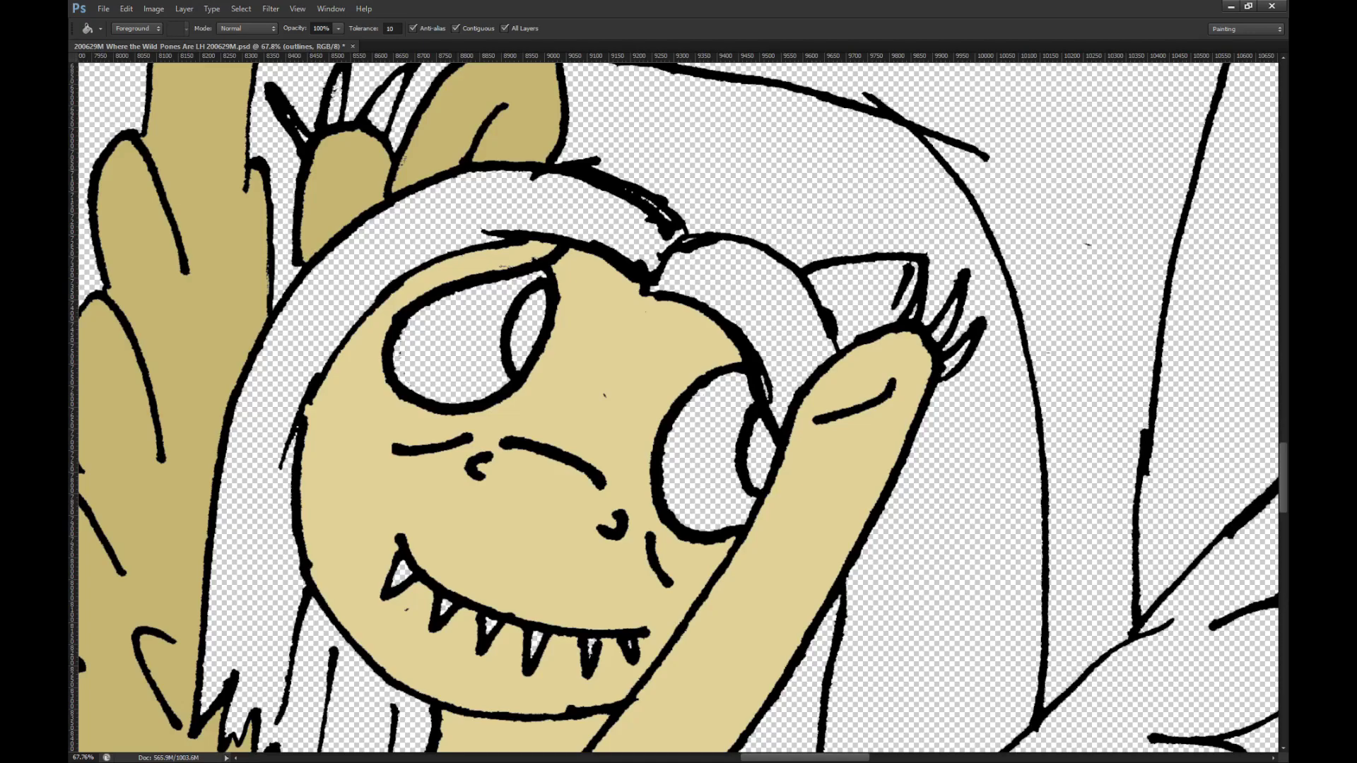
pyautogui.click(855, 334)
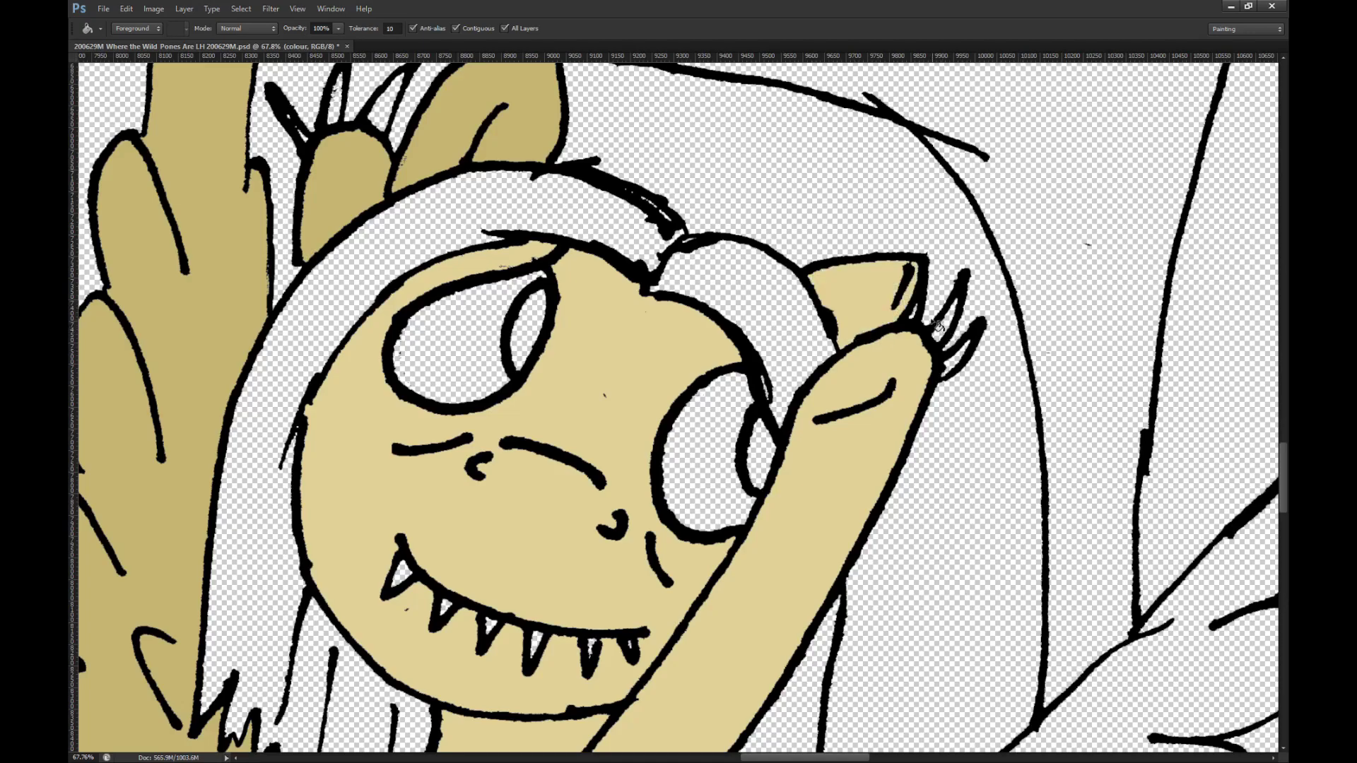
pyautogui.scroll(5, 915, 310)
pyautogui.scroll(-8, 917, 308)
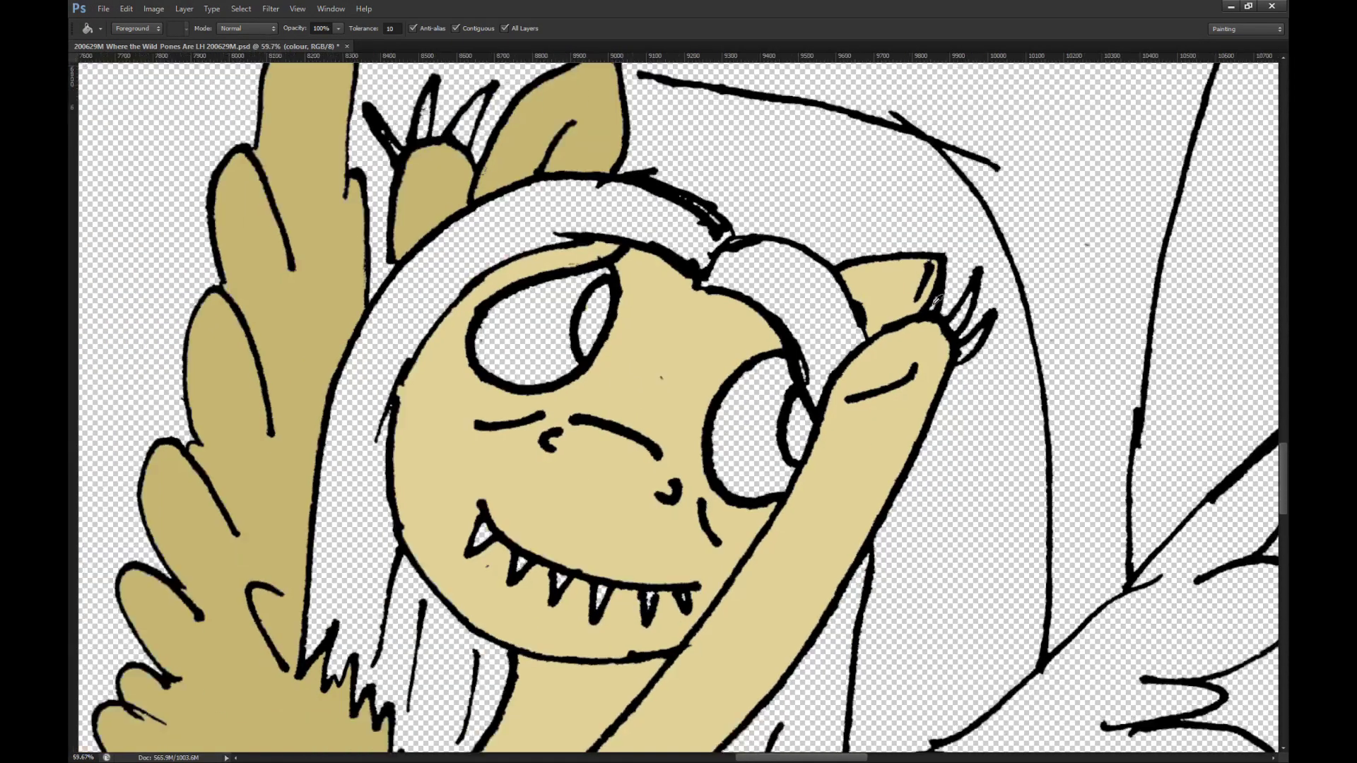
# Step: Sample the dark red-brown of the third creature's hair in the reference picture and fill the mane around the winged pony's face
pyautogui.scroll(-6, 842, 83)
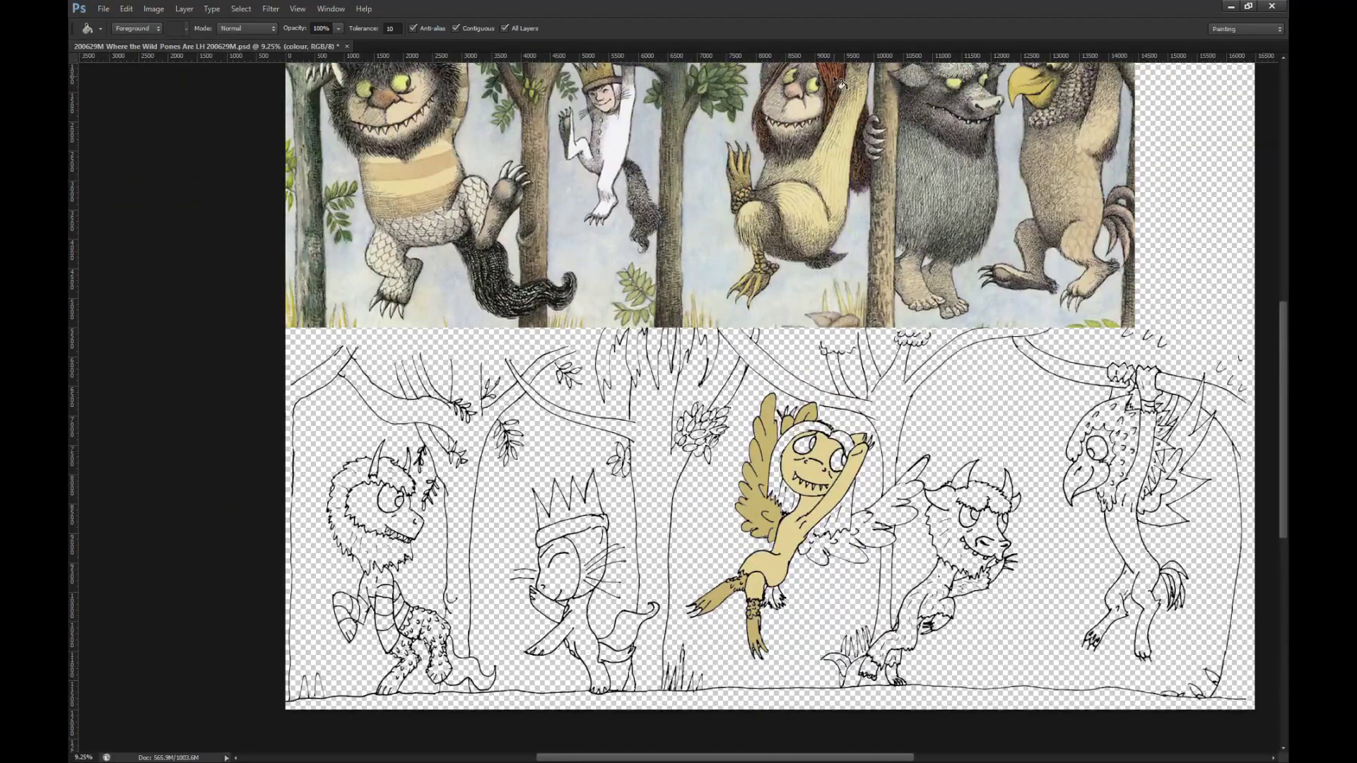
pyautogui.scroll(1, 841, 84)
pyautogui.keyDown('alt'); pyautogui.click(837, 108); pyautogui.keyUp('alt')
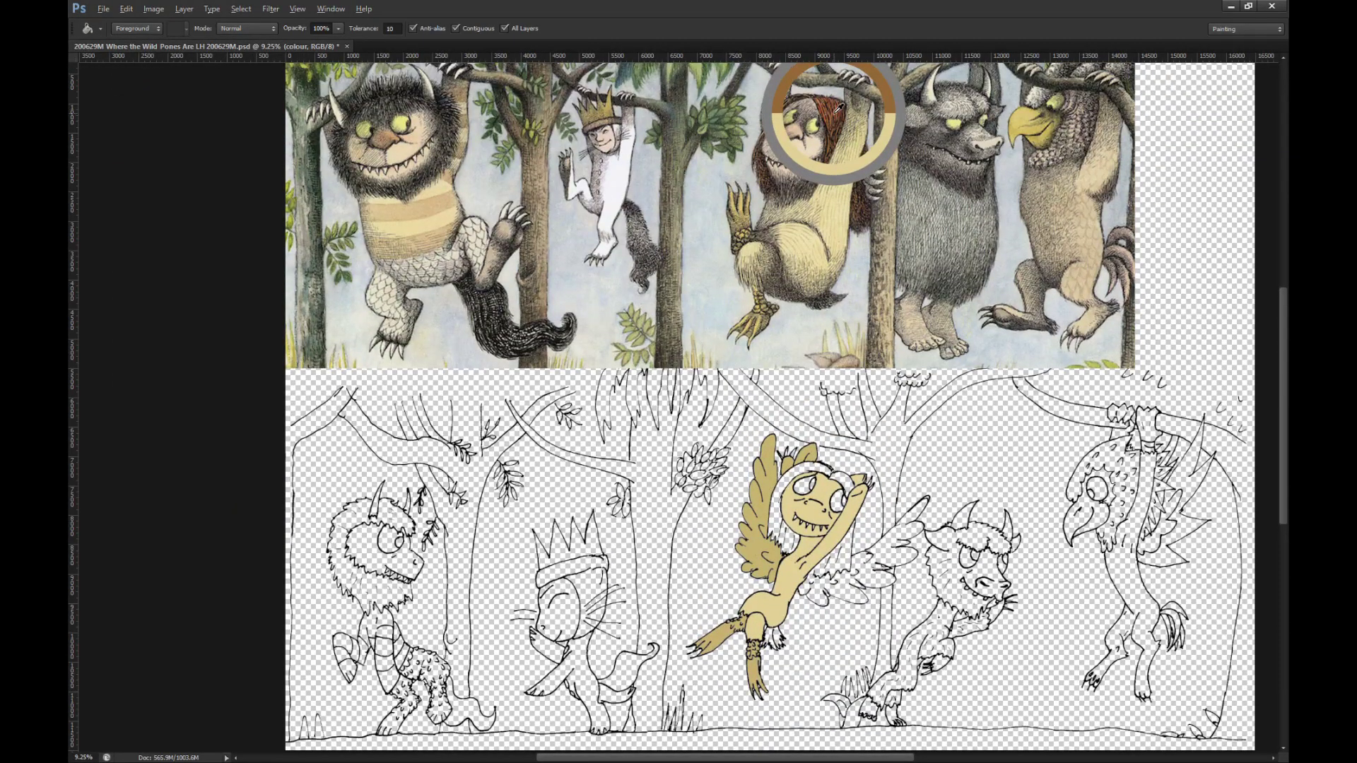
pyautogui.moveTo(836, 110); pyautogui.dragTo(844, 106)
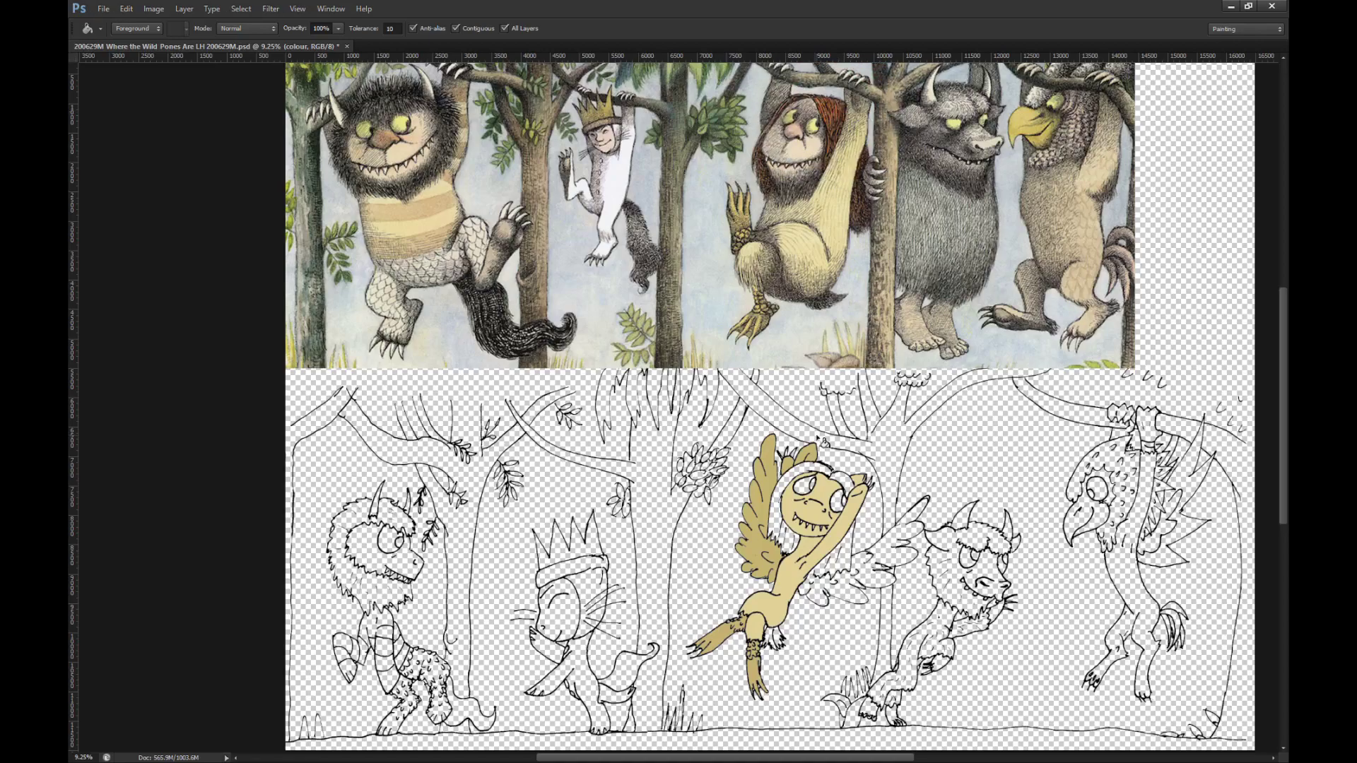
pyautogui.scroll(5, 817, 482)
pyautogui.scroll(3, 817, 482)
pyautogui.scroll(-3, 817, 483)
pyautogui.click(912, 427)
pyautogui.scroll(-3, 919, 378)
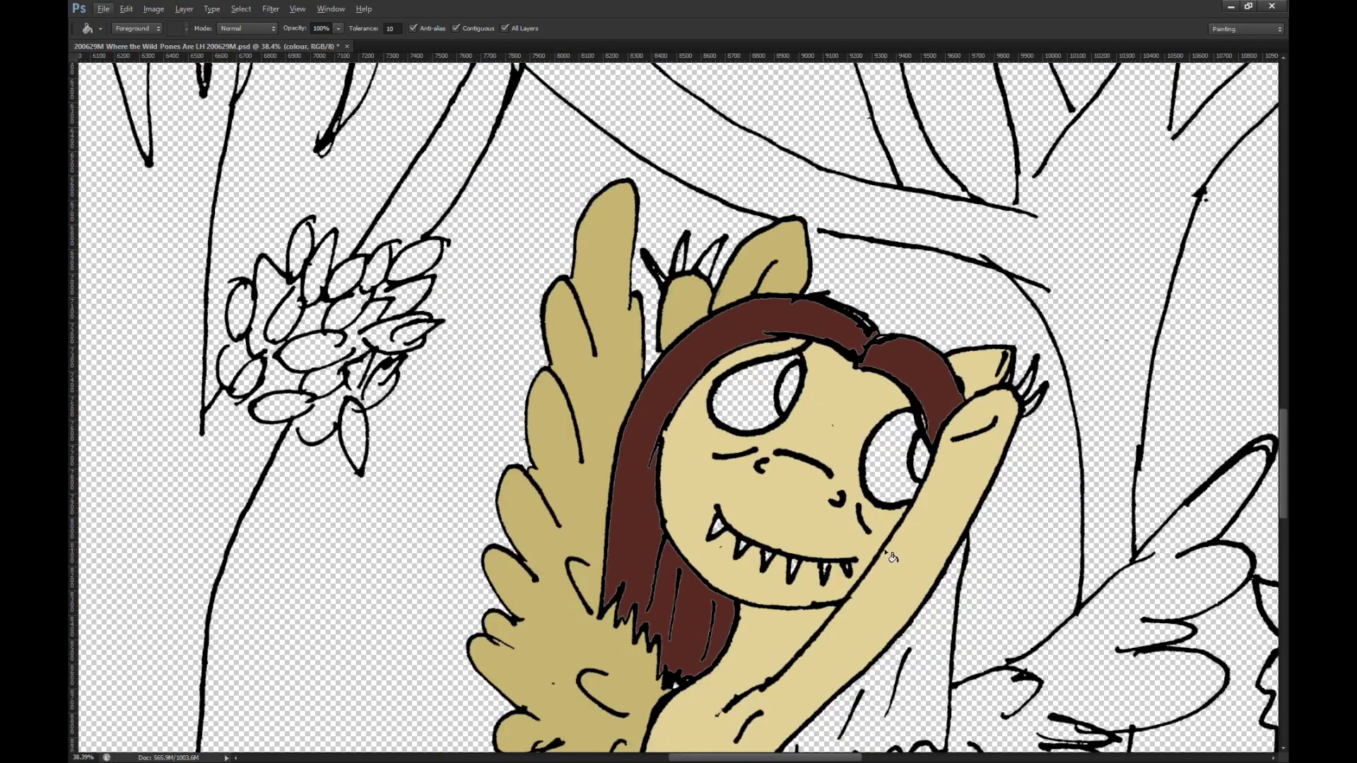
# Step: Close the gap between the mane's jagged end and the raised arm on the outlines layer, and fill that mane section red-brown on the colour layer
pyautogui.scroll(-1, 861, 508)
pyautogui.scroll(5, 780, 557)
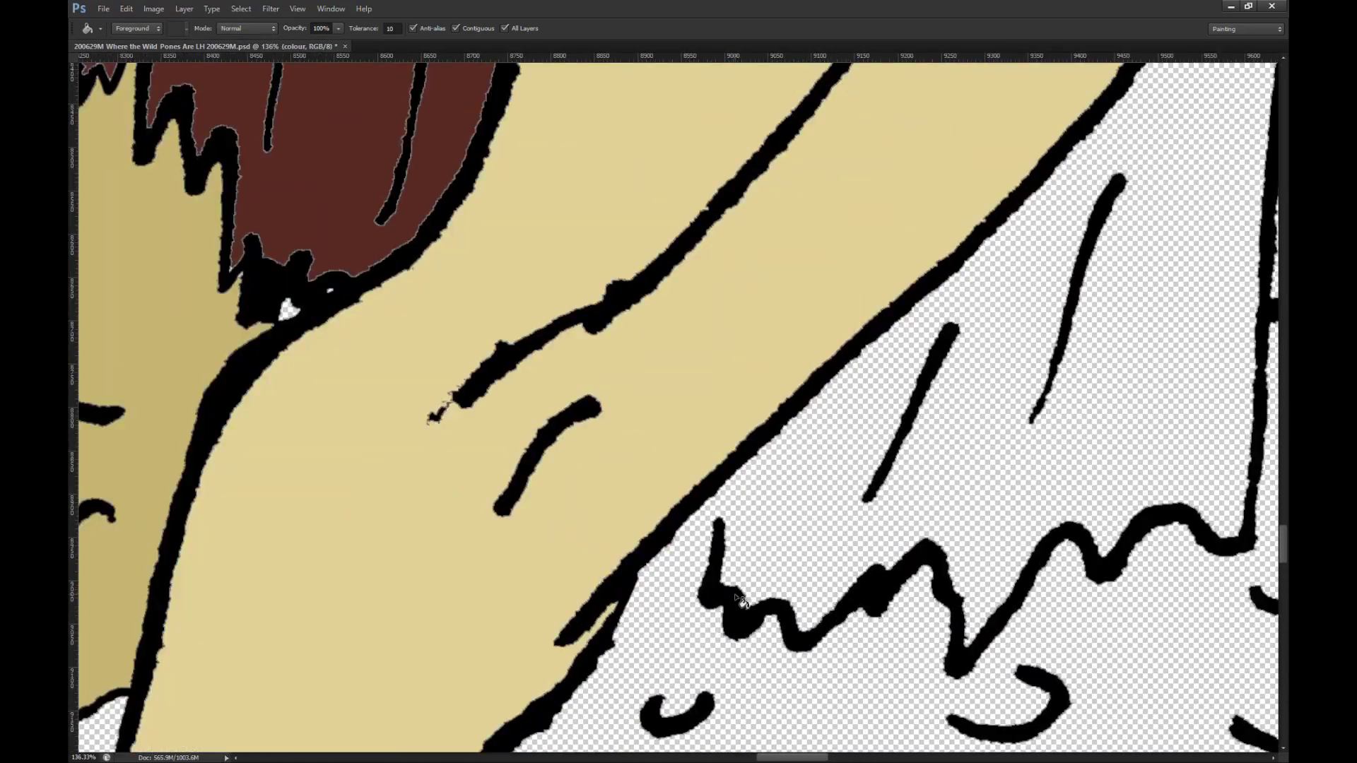
pyautogui.press('i')
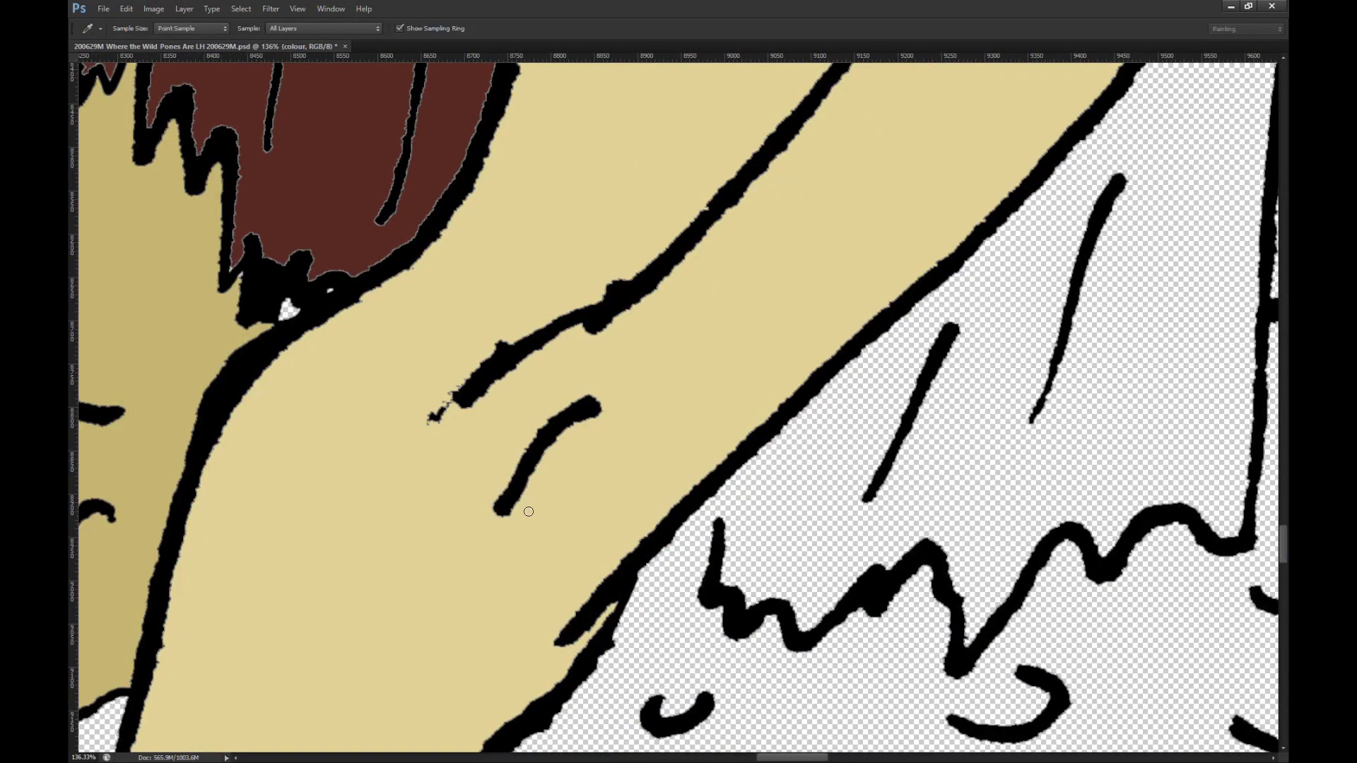
pyautogui.press('g')
pyautogui.hotkey('alt', ']')
pyautogui.press('b')
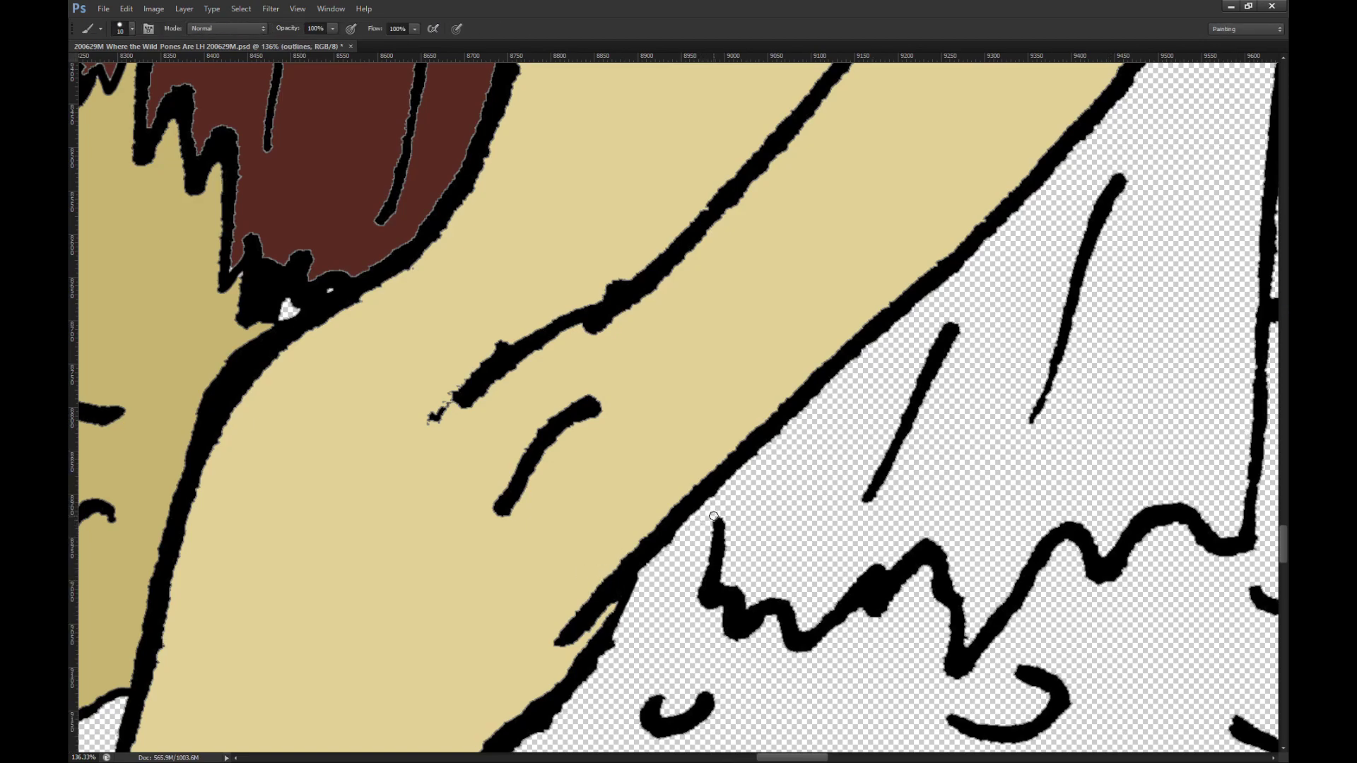
pyautogui.moveTo(713, 520); pyautogui.dragTo(696, 511)
pyautogui.scroll(-8, 683, 503)
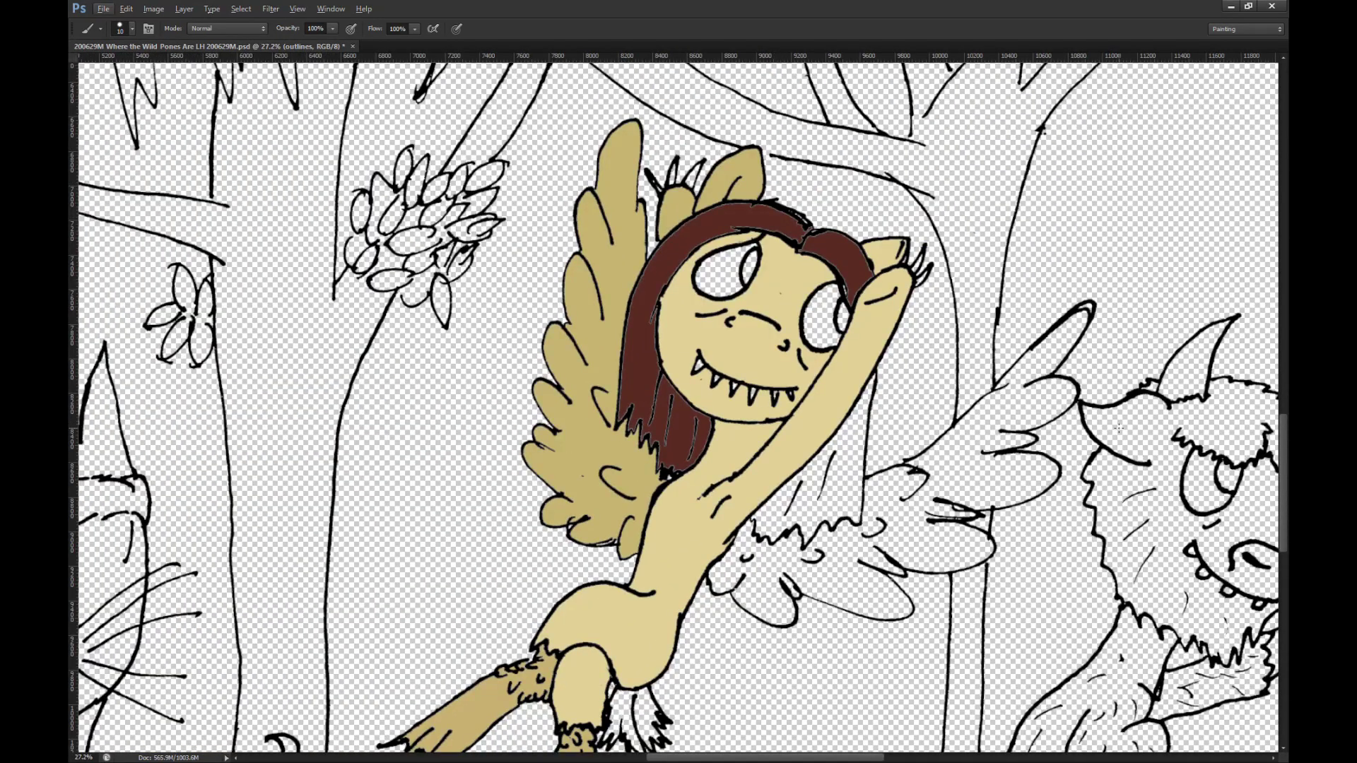
pyautogui.hotkey('alt', '[')
pyautogui.press('g')
pyautogui.click(805, 529)
# Step: Fill the winged pony's outstretched wing beside the horned pony with the body yellow
pyautogui.scroll(-2, 802, 526)
pyautogui.scroll(1, 760, 495)
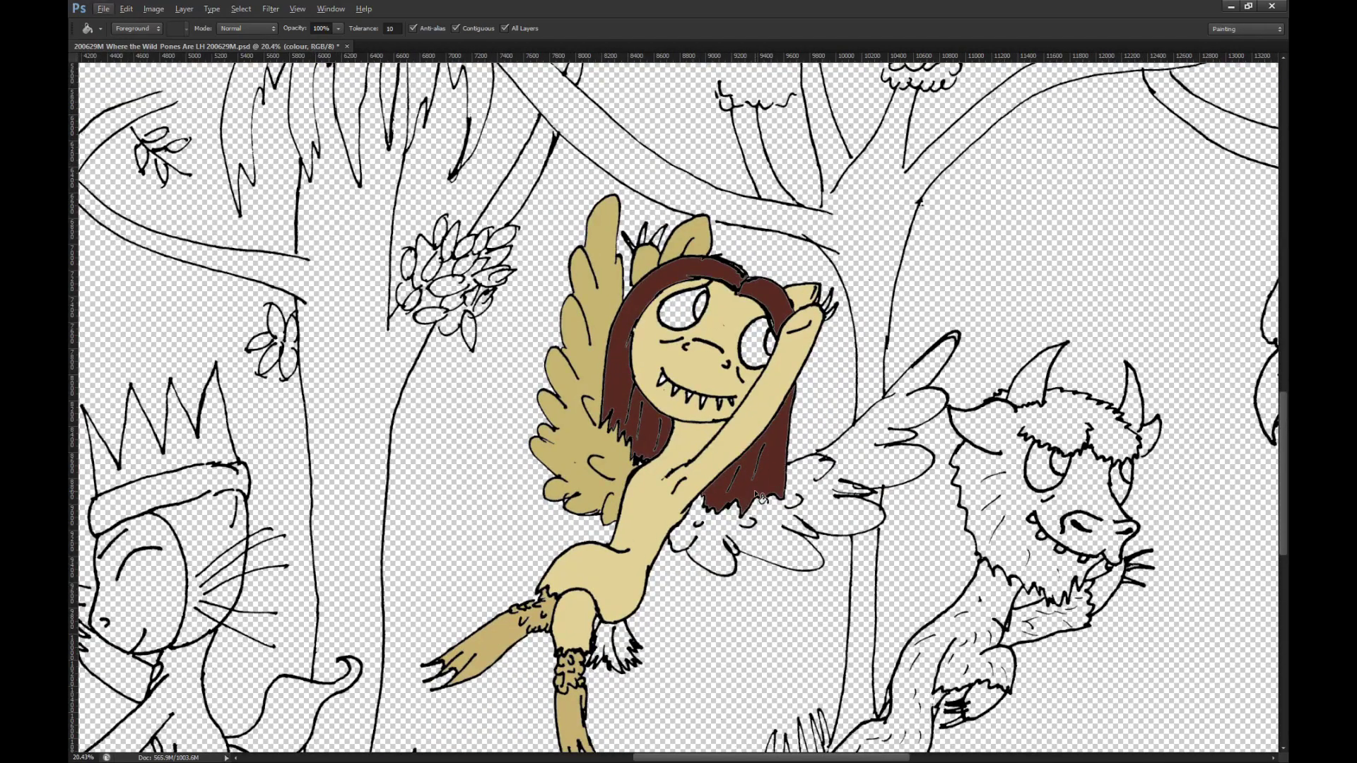
pyautogui.click(782, 536)
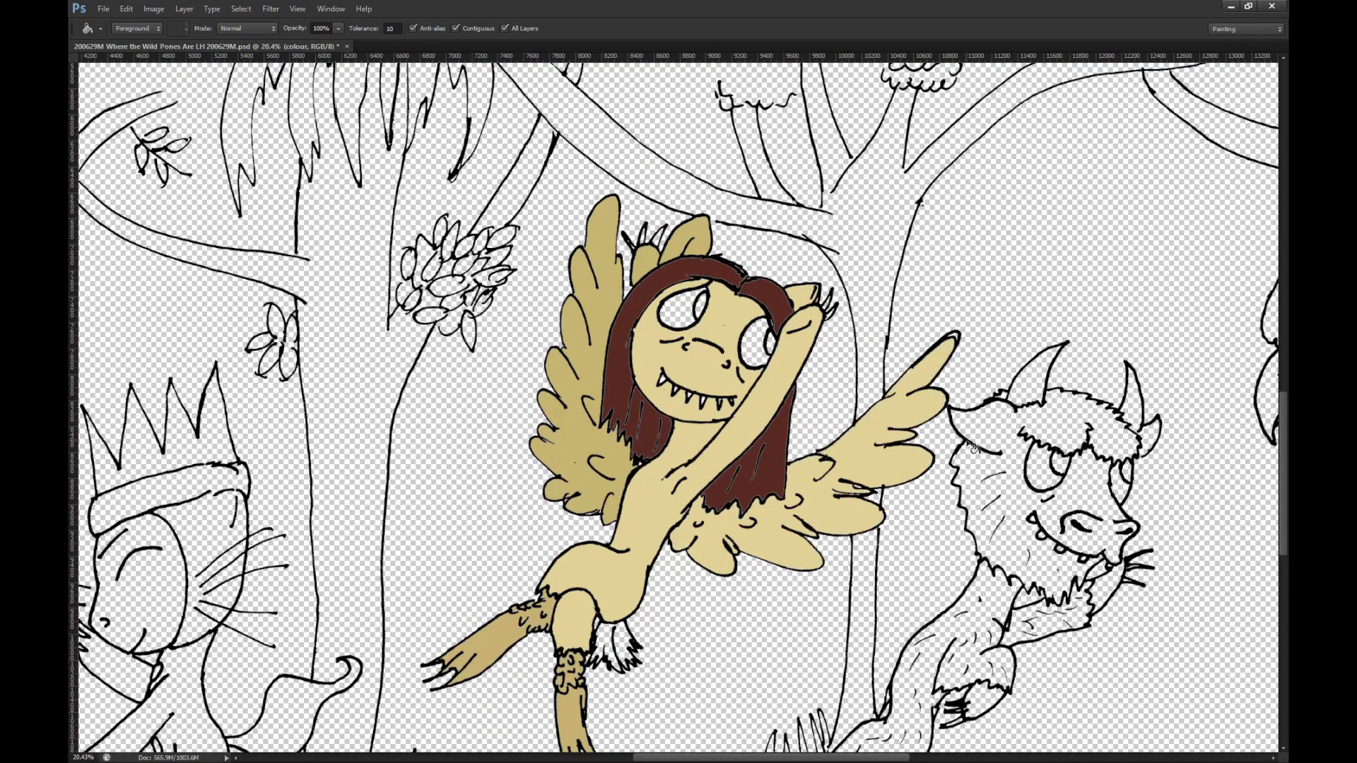
pyautogui.scroll(-2, 647, 389)
pyautogui.scroll(2, 648, 389)
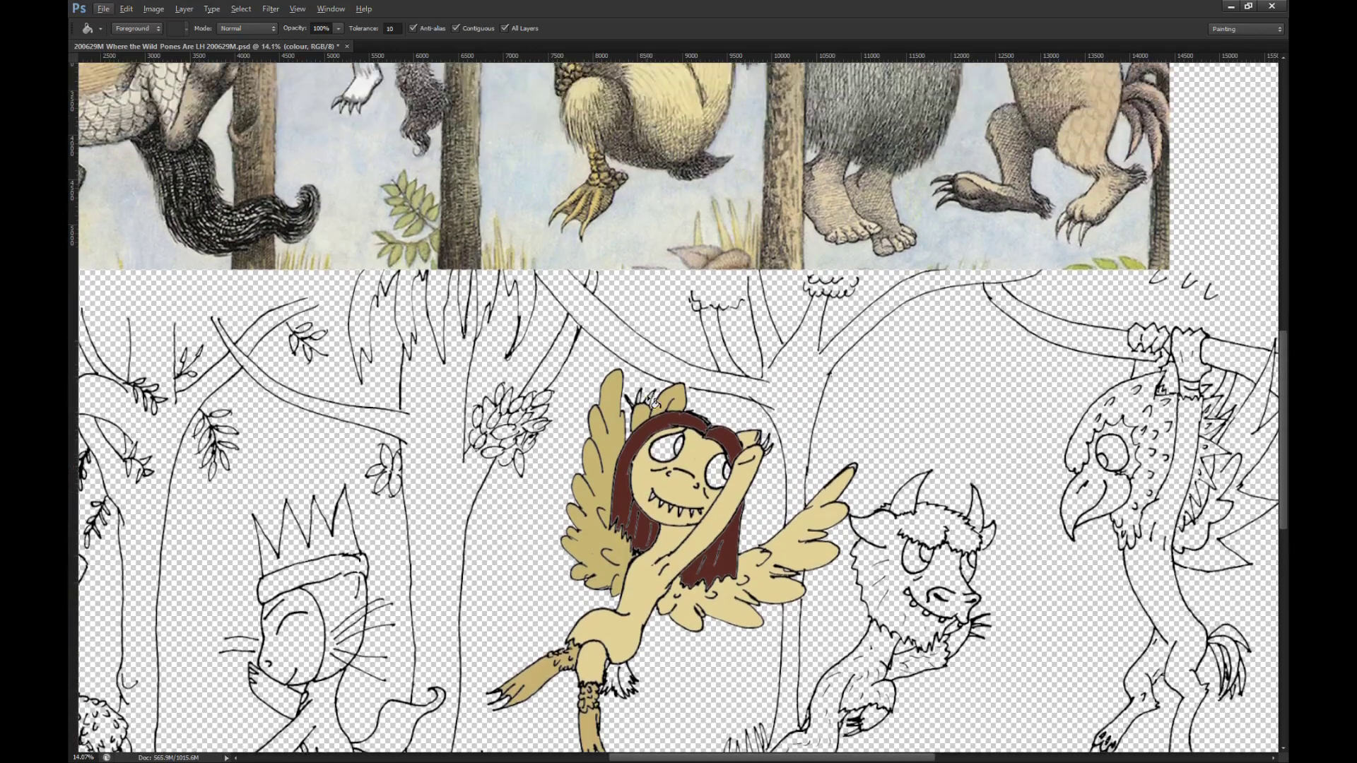
# Step: Fill the winged pony's tail with a dark grey-brown sampled from the yellow creature's tail in the reference picture
pyautogui.click(620, 681)
pyautogui.keyDown('alt'); pyautogui.click(711, 167); pyautogui.keyUp('alt')
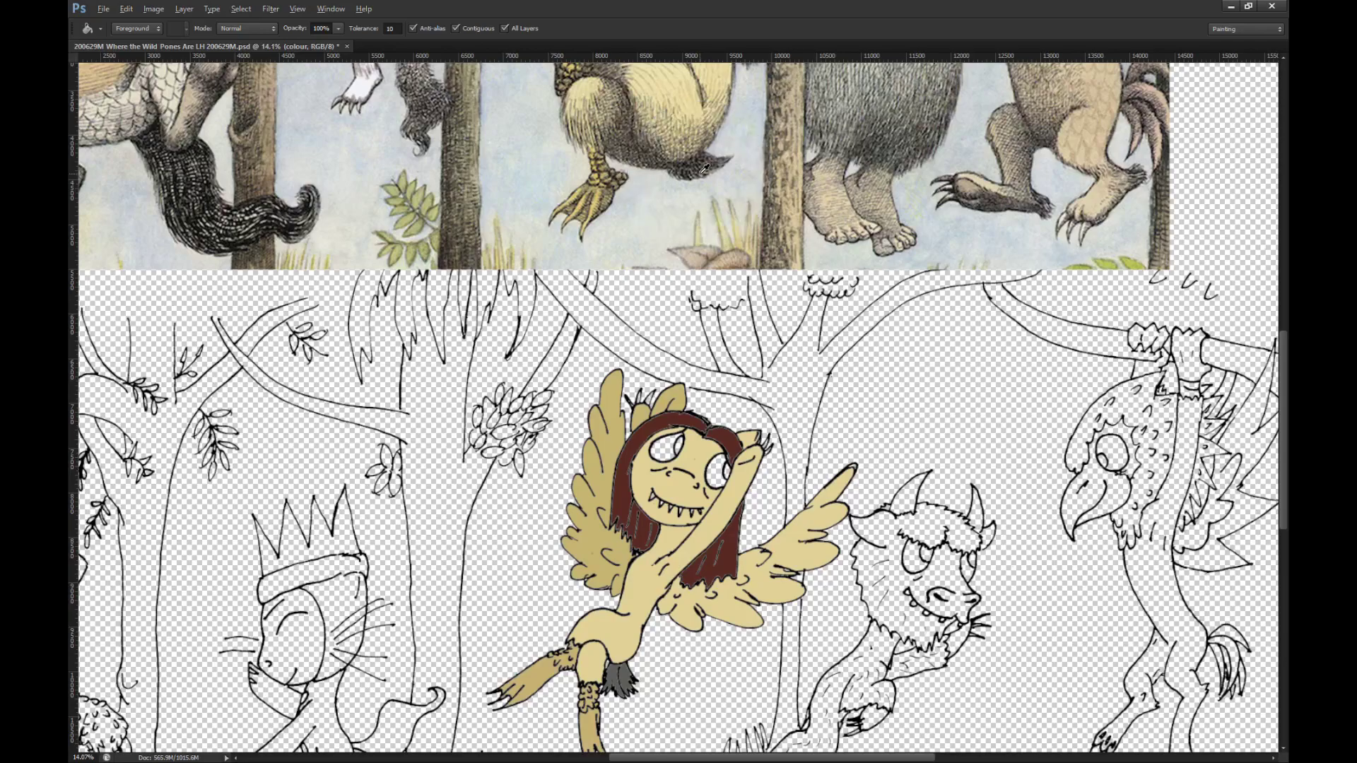
pyautogui.scroll(5, 705, 168)
pyautogui.keyDown('alt'); pyautogui.click(697, 168); pyautogui.keyUp('alt')
pyautogui.moveTo(694, 173); pyautogui.dragTo(708, 174)
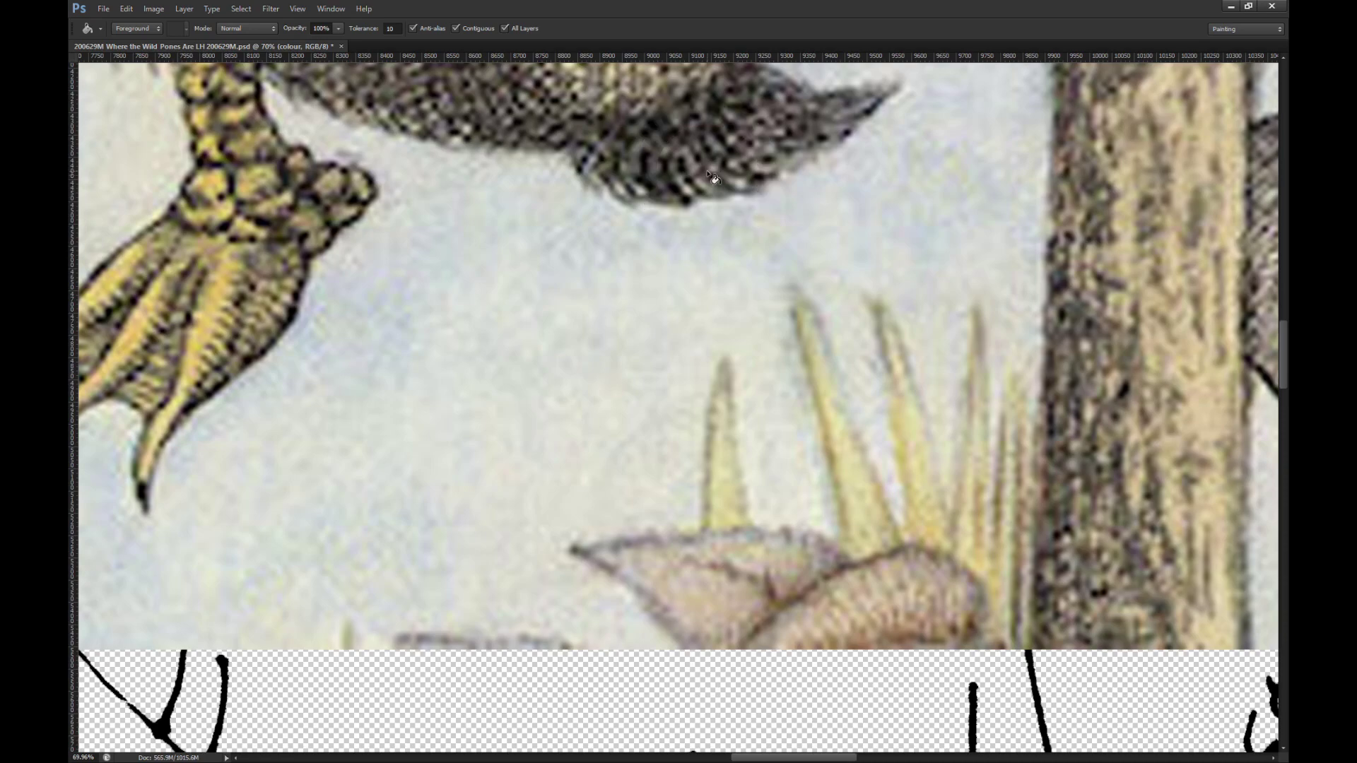
pyautogui.scroll(-5, 712, 180)
pyautogui.click(644, 666)
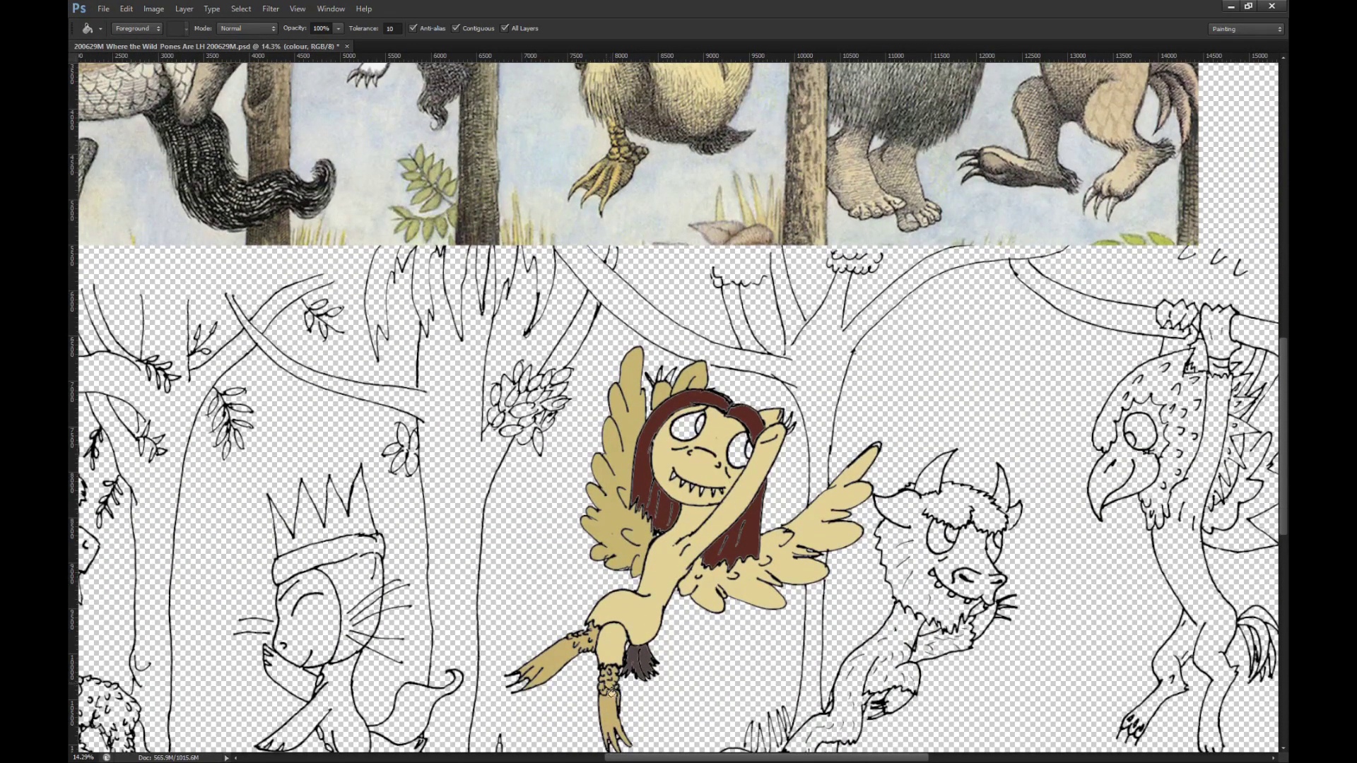
# Step: Switch from the colour layer to Layer 2 and choose the Line tool
pyautogui.scroll(-1, 722, 535)
pyautogui.scroll(-1, 898, 546)
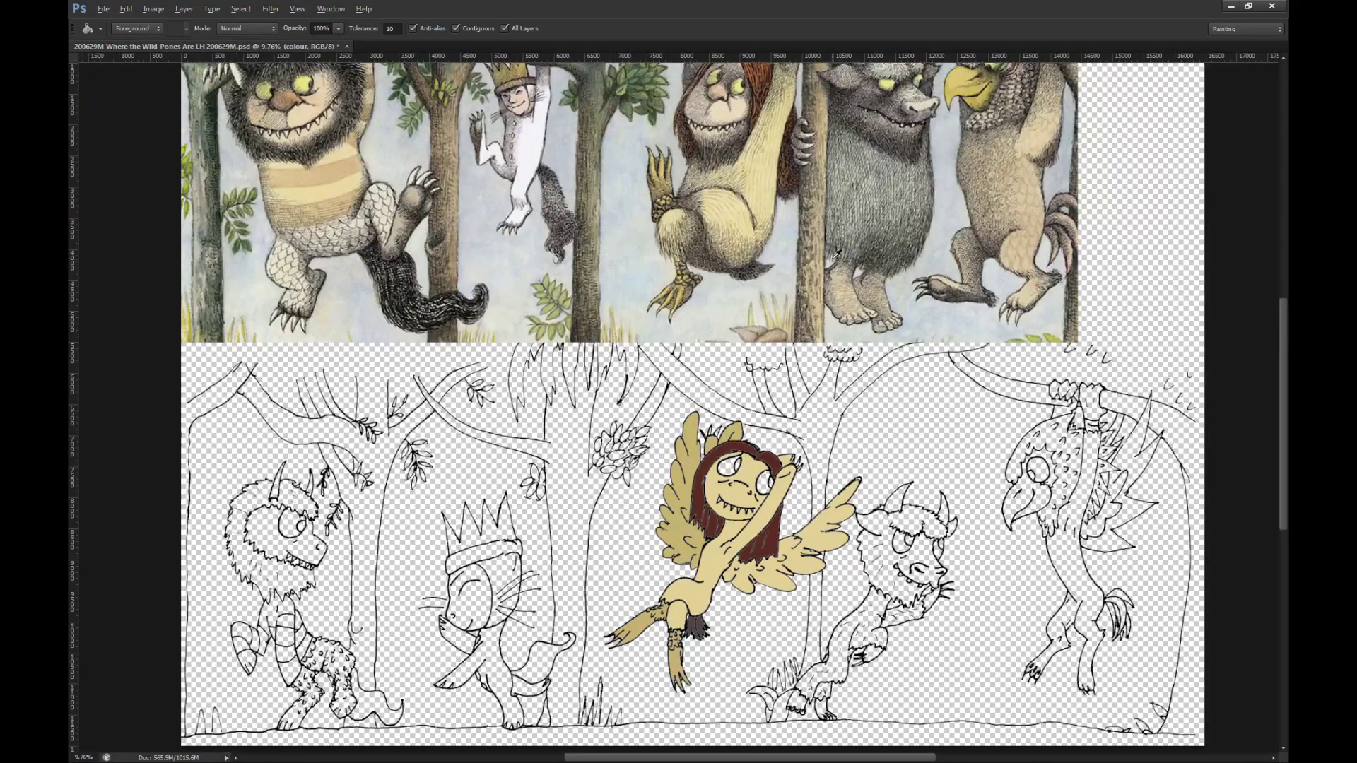
pyautogui.scroll(2, 1005, 380)
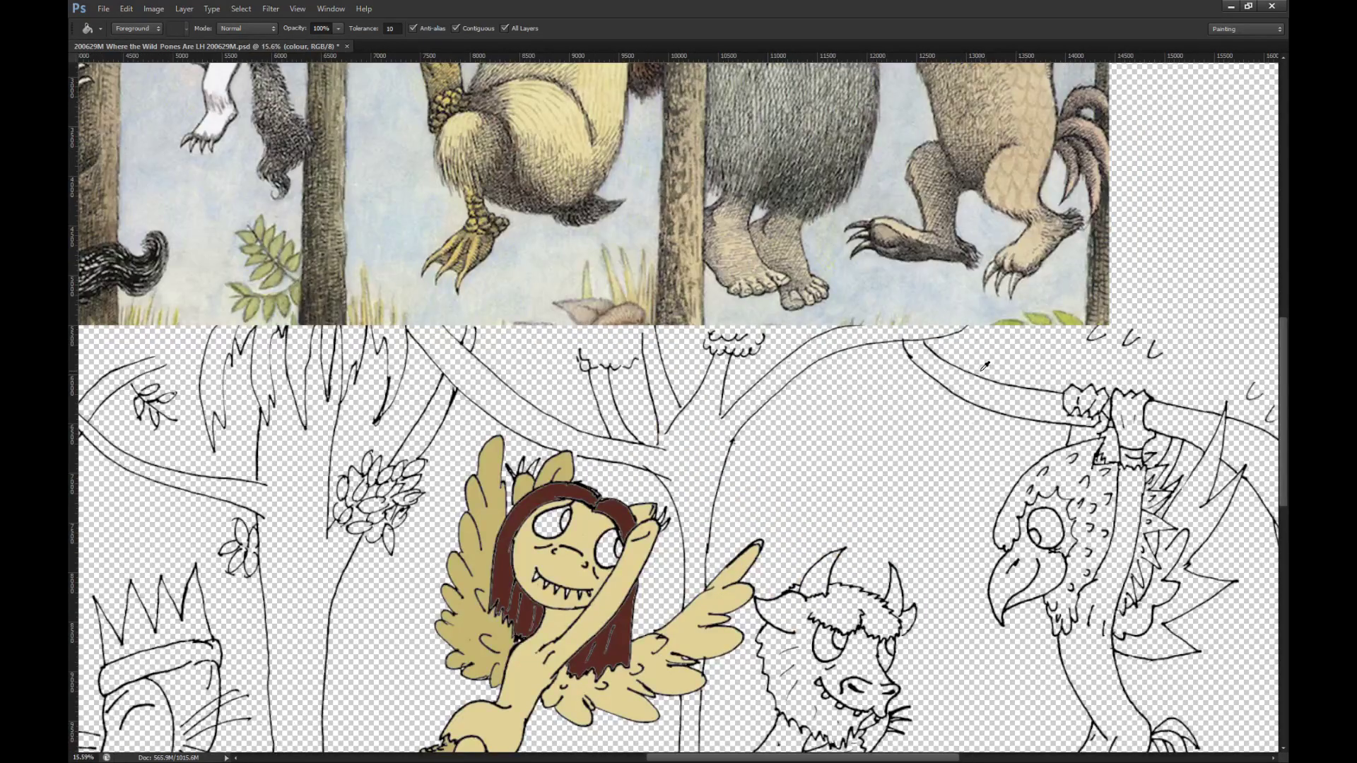
pyautogui.scroll(-3, 642, 366)
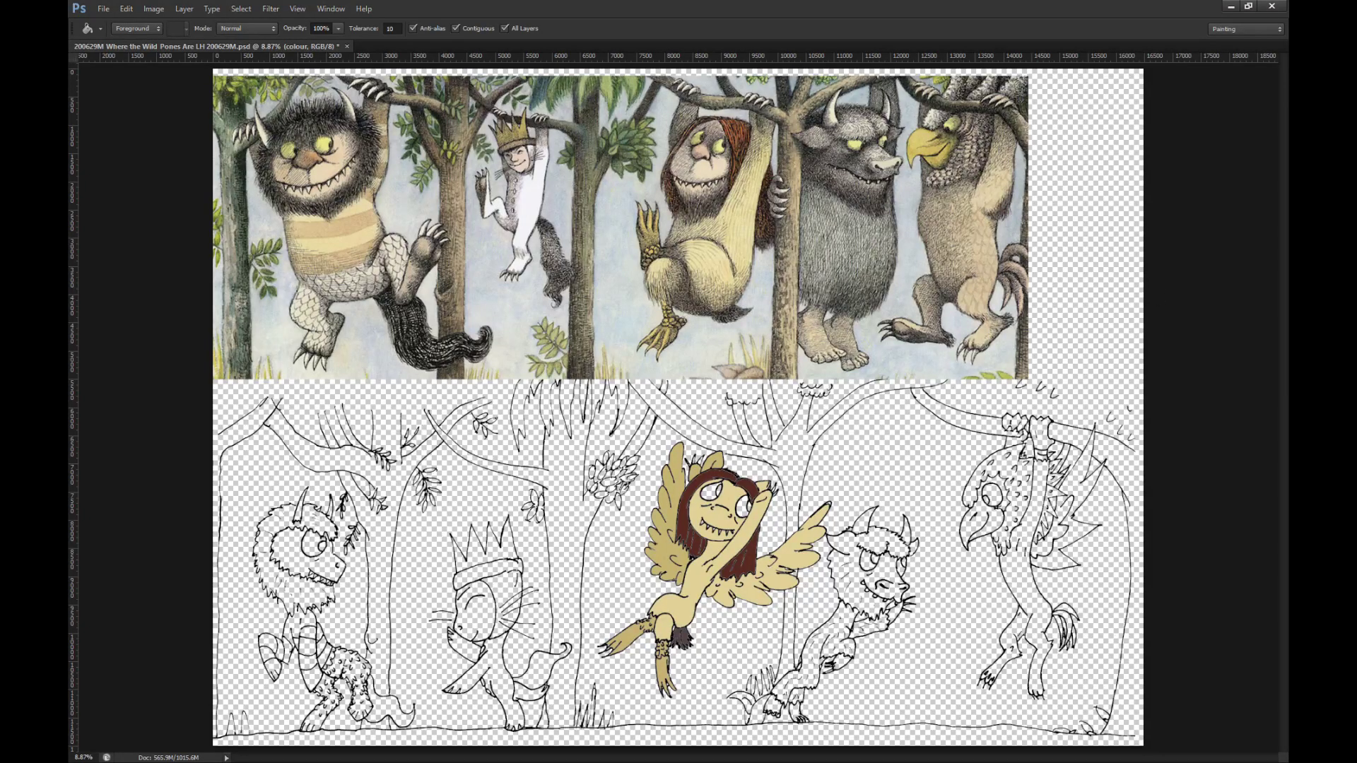
pyautogui.hotkey('alt', ']')
pyautogui.press('u')
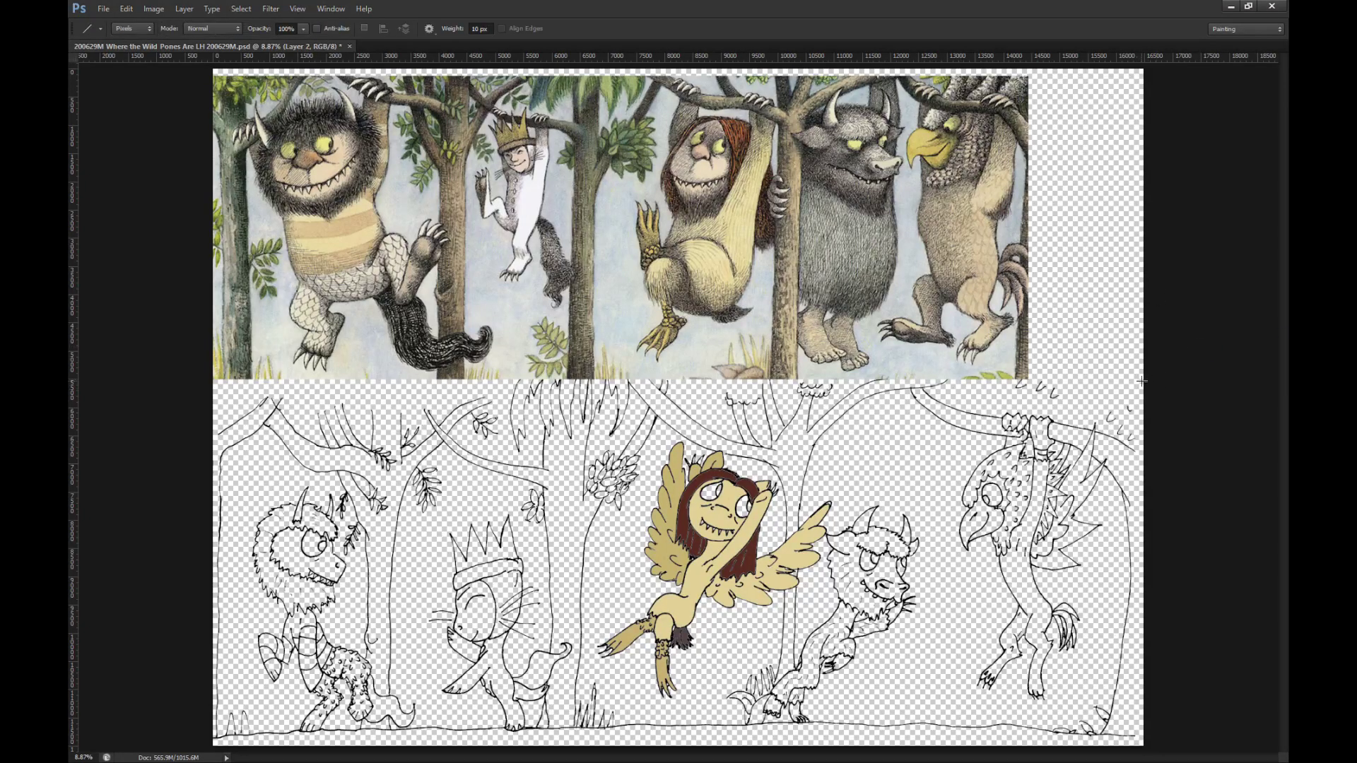
pyautogui.moveTo(1147, 359); pyautogui.dragTo(251, 360)
pyautogui.moveTo(163, 373); pyautogui.dragTo(178, 375)
pyautogui.moveTo(1145, 367); pyautogui.dragTo(89, 327)
pyautogui.hotkey('ctrl', 'z')
# Step: Draw a black horizontal line with a 30 px weight across the full canvas width near the reference picture's lower edge
pyautogui.moveTo(450, 30); pyautogui.dragTo(463, 31)
pyautogui.moveTo(1153, 364); pyautogui.dragTo(221, 366)
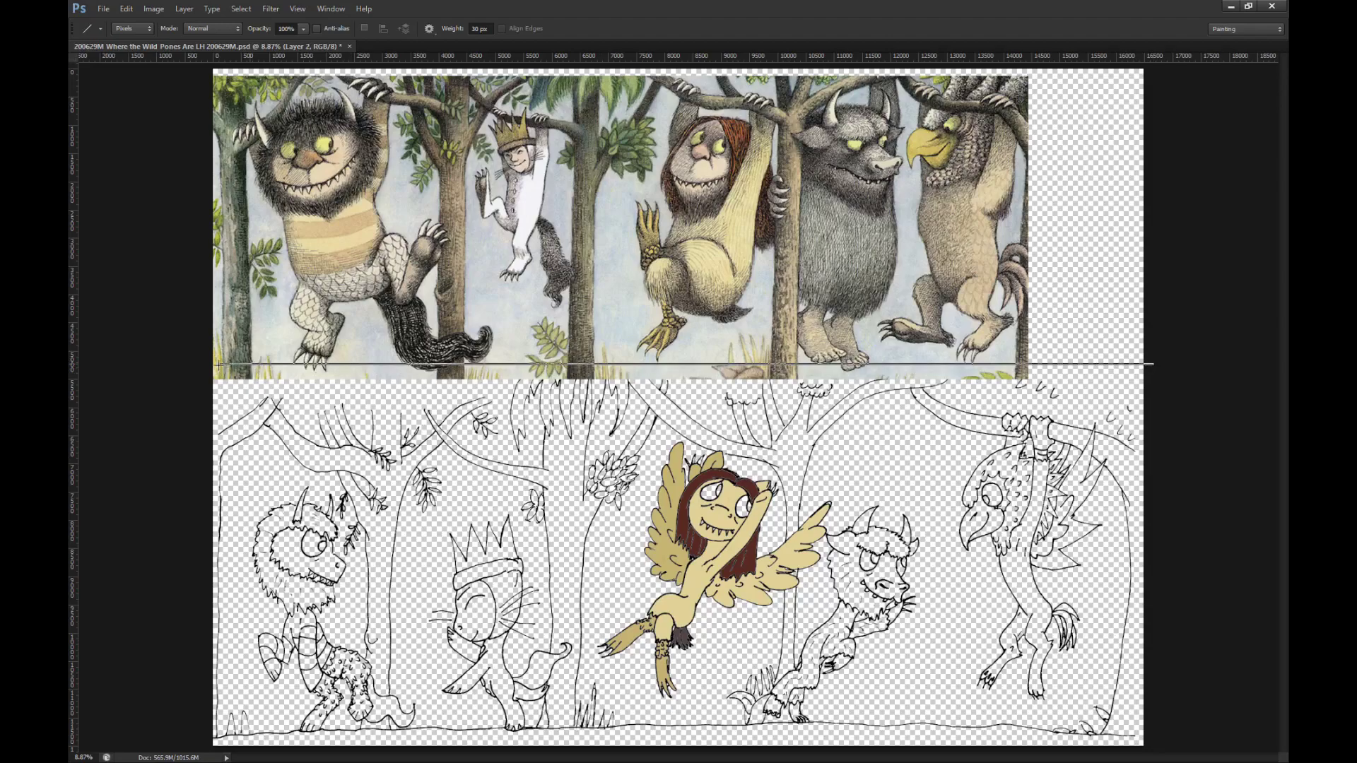
pyautogui.moveTo(393, 406); pyautogui.dragTo(393, 406)
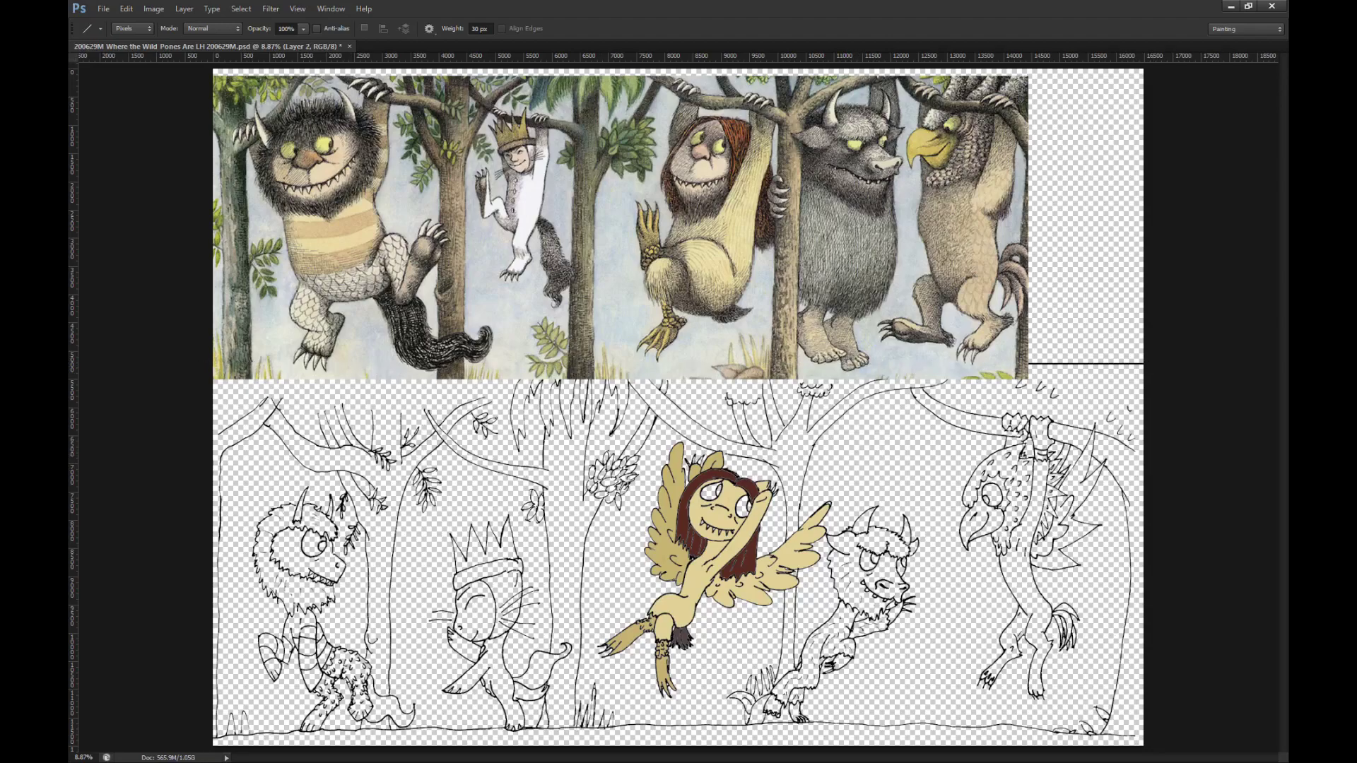
# Step: Move the reference picture up until it clears the horizontal line, and return to the line's layer
pyautogui.press('v')
pyautogui.moveTo(724, 290); pyautogui.dragTo(726, 249)
pyautogui.hotkey('alt', ']')
pyautogui.hotkey('alt', ']')
# Step: Position the horizontal line just above the crossed branches so it cuts through the hanging foliage, and merge it into the outlines layer
pyautogui.scroll(2, 941, 420)
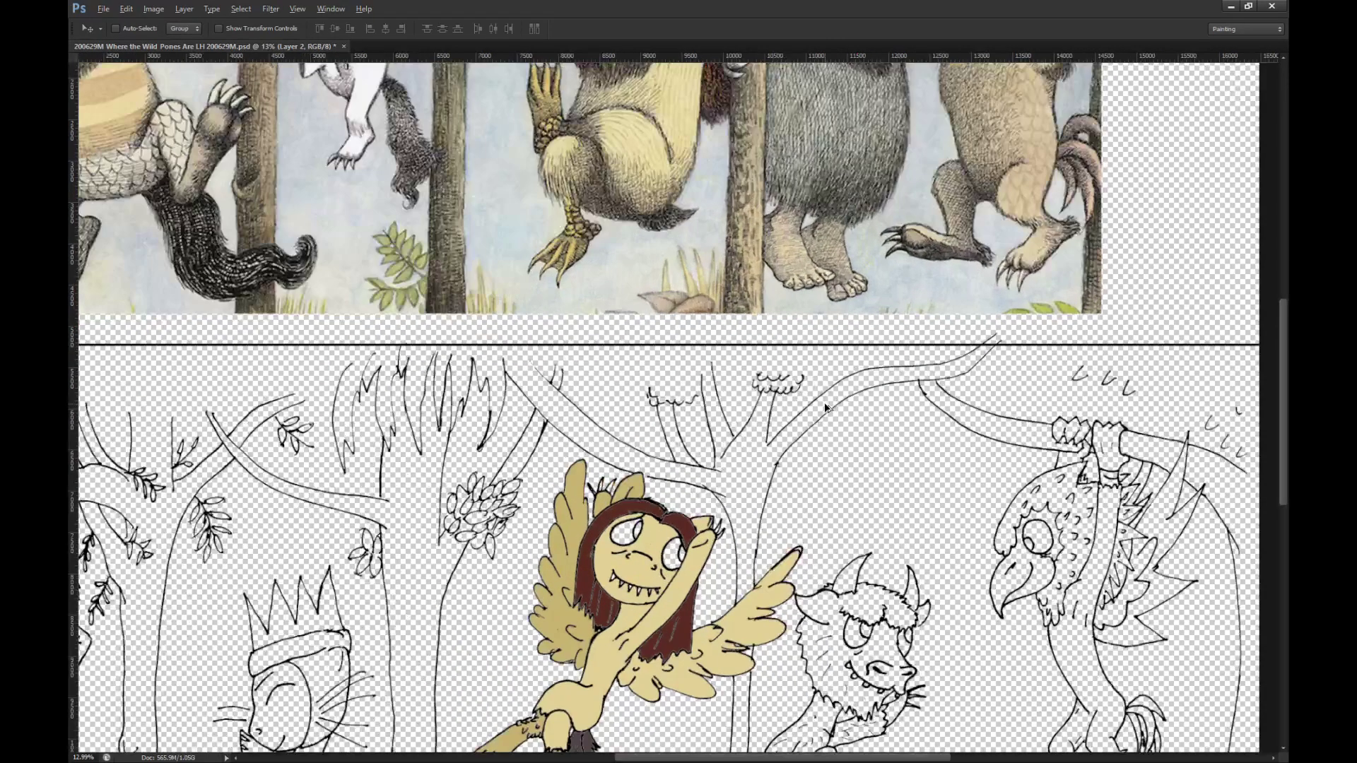
pyautogui.moveTo(815, 463); pyautogui.dragTo(810, 509)
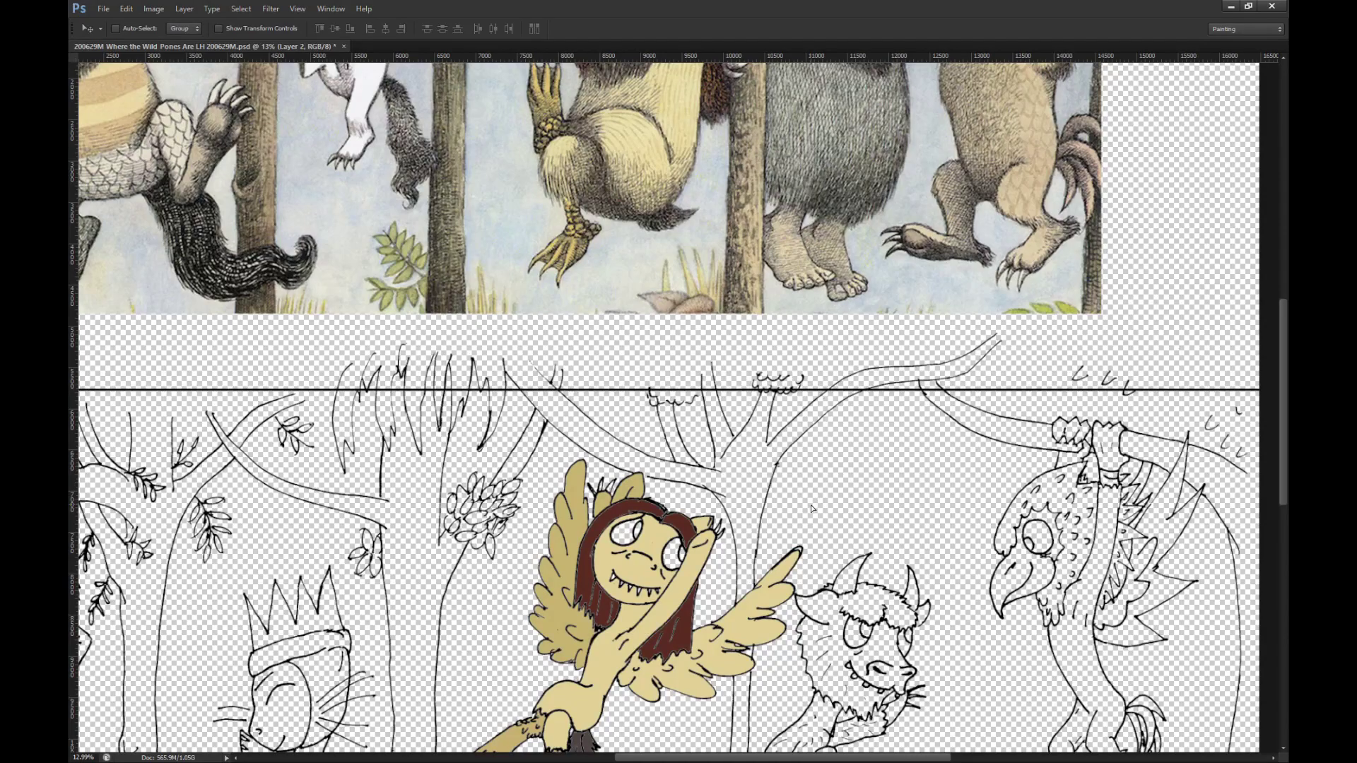
pyautogui.scroll(-2, 888, 400)
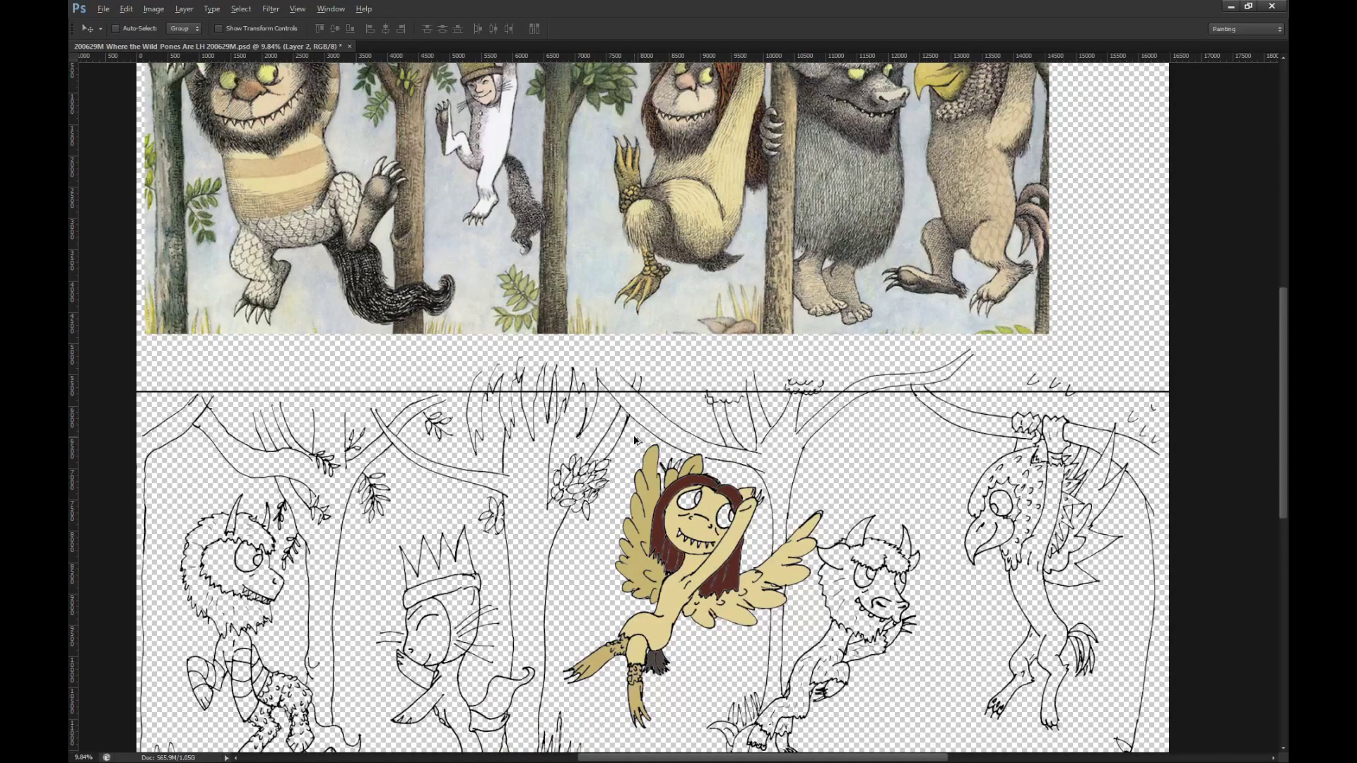
pyautogui.moveTo(469, 452); pyautogui.dragTo(467, 470)
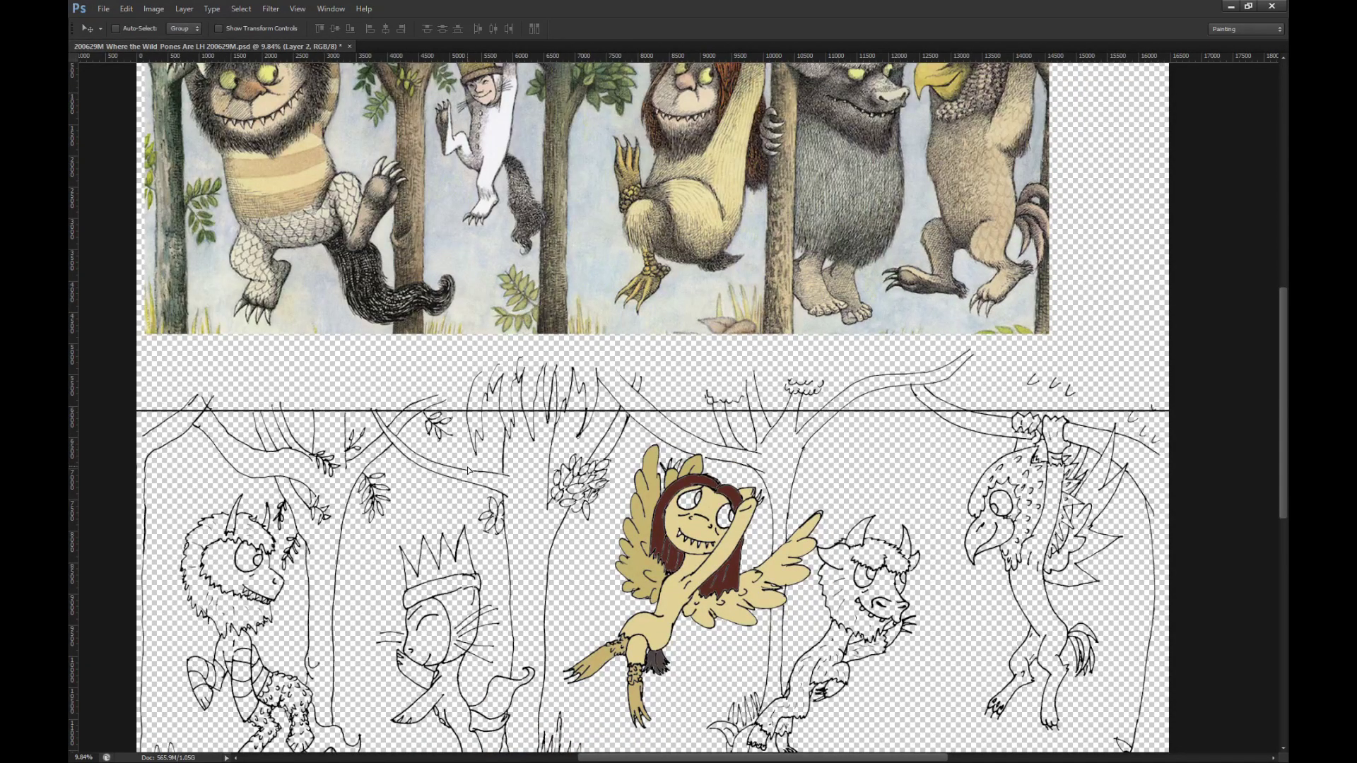
pyautogui.moveTo(467, 470); pyautogui.dragTo(468, 438)
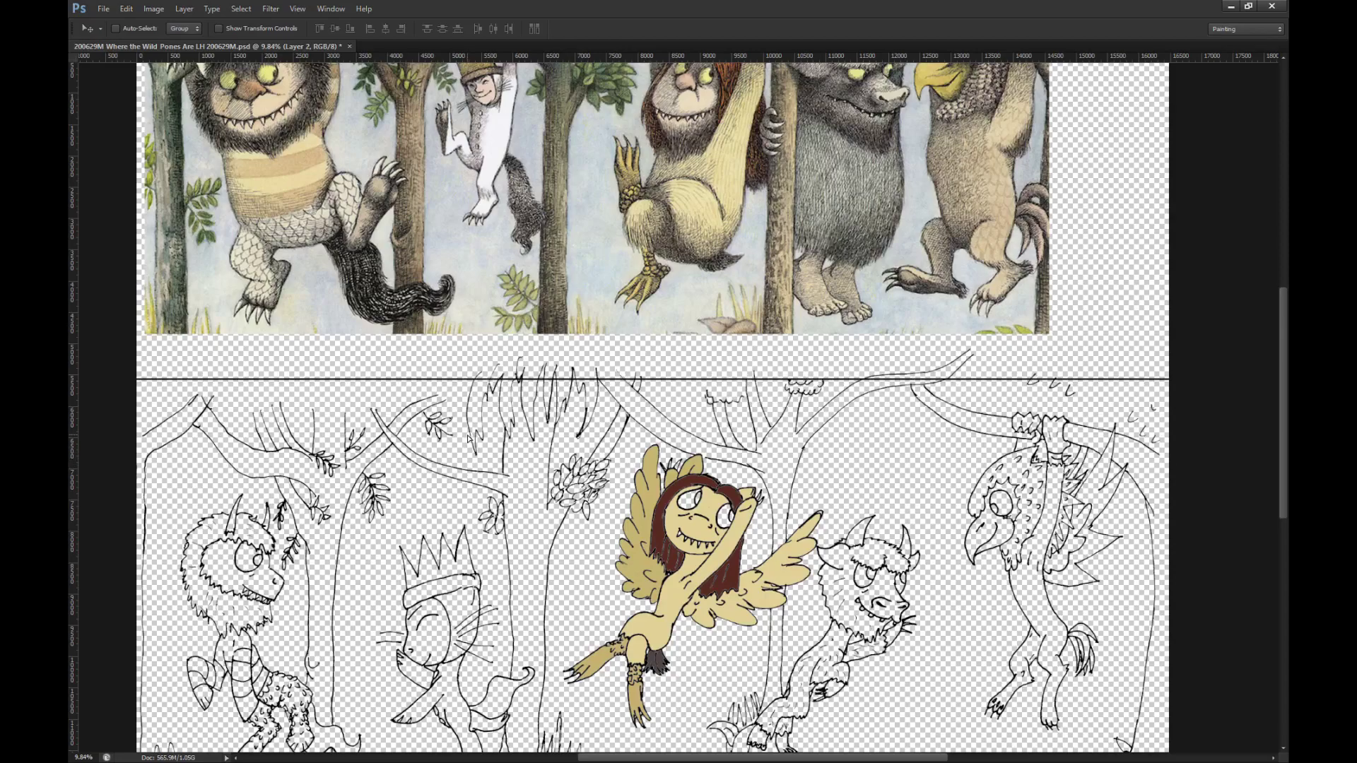
pyautogui.hotkey('ctrl', 'e')
# Step: Extend the two vertical trunk lines beside the first leafy twigs up to the horizontal line with the Clone Stamp
pyautogui.scroll(5, 487, 344)
pyautogui.press('s')
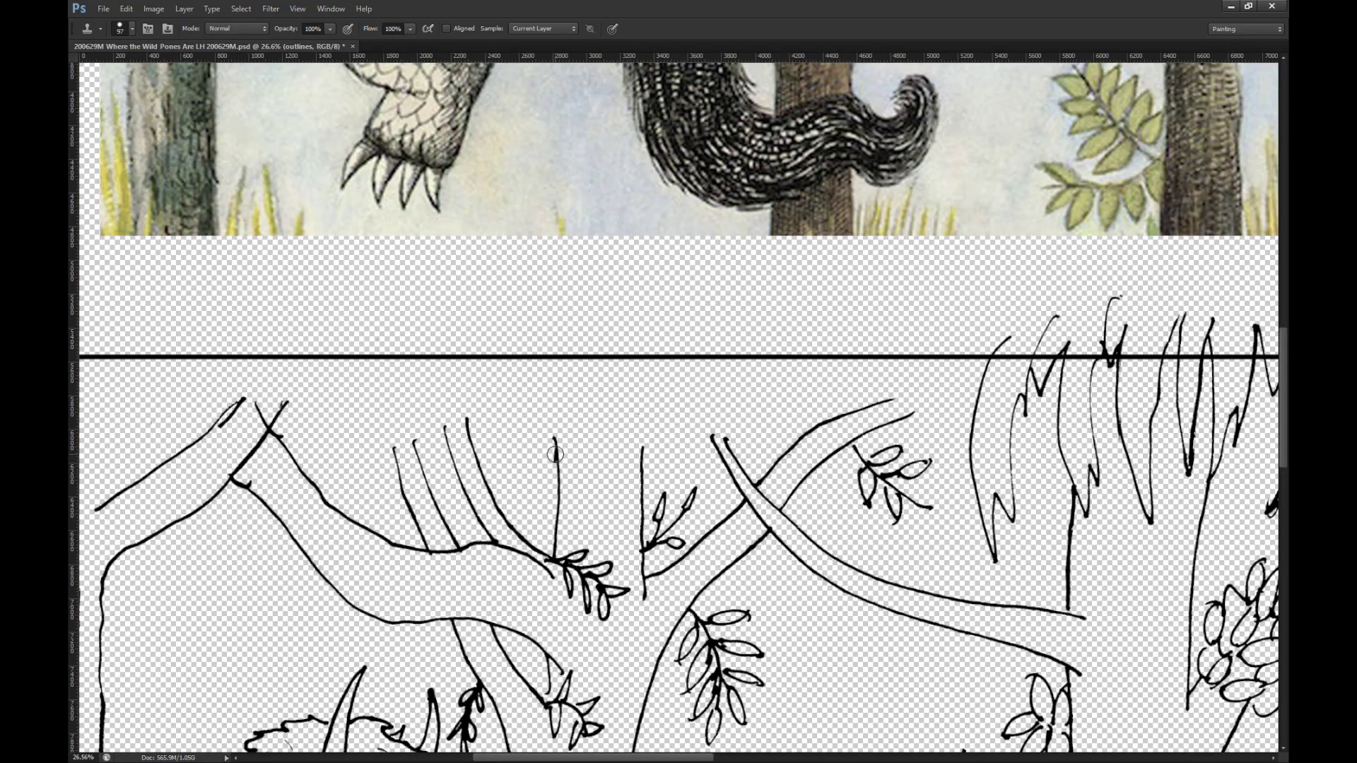
pyautogui.moveTo(553, 433)
pyautogui.mouseDown()
pyautogui.moveTo(559, 360)
pyautogui.moveTo(634, 359)
pyautogui.moveTo(643, 440)
pyautogui.mouseUp()
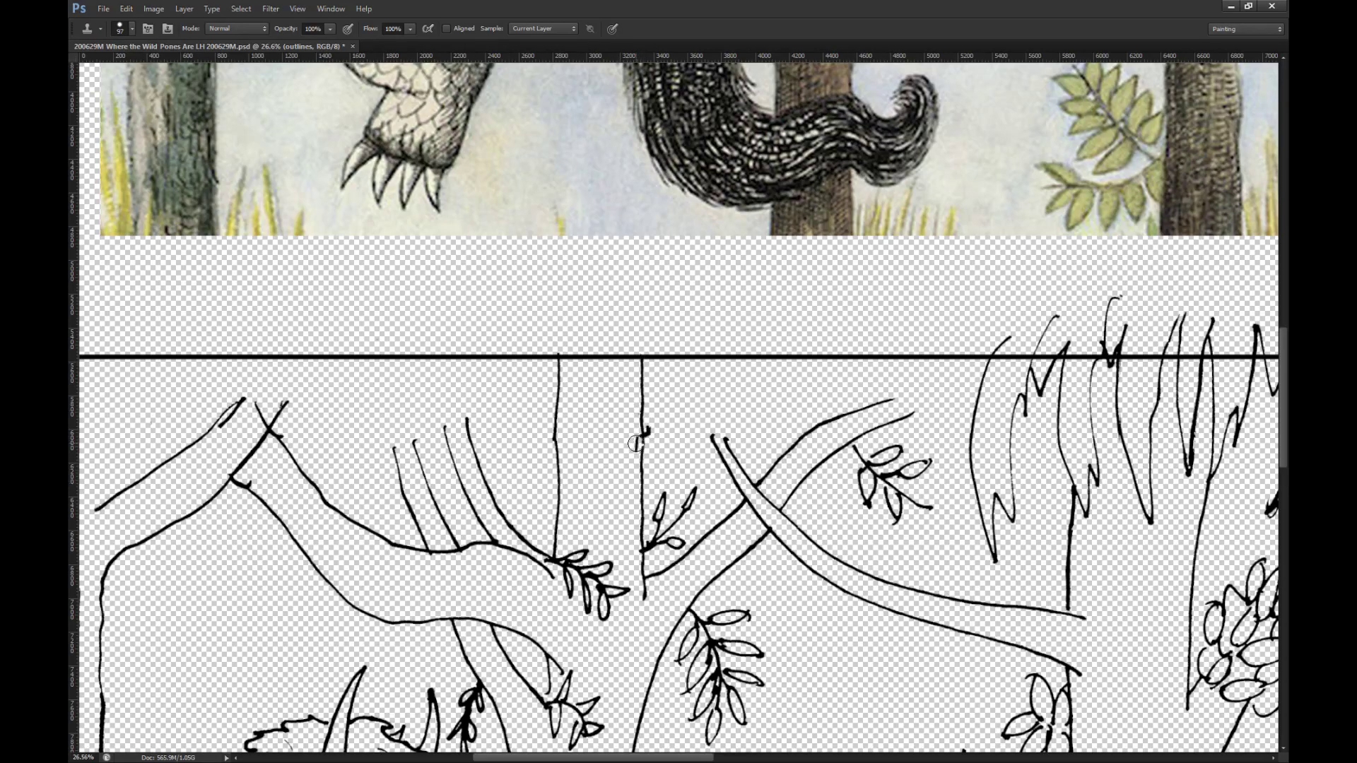
pyautogui.scroll(-3, 412, 399)
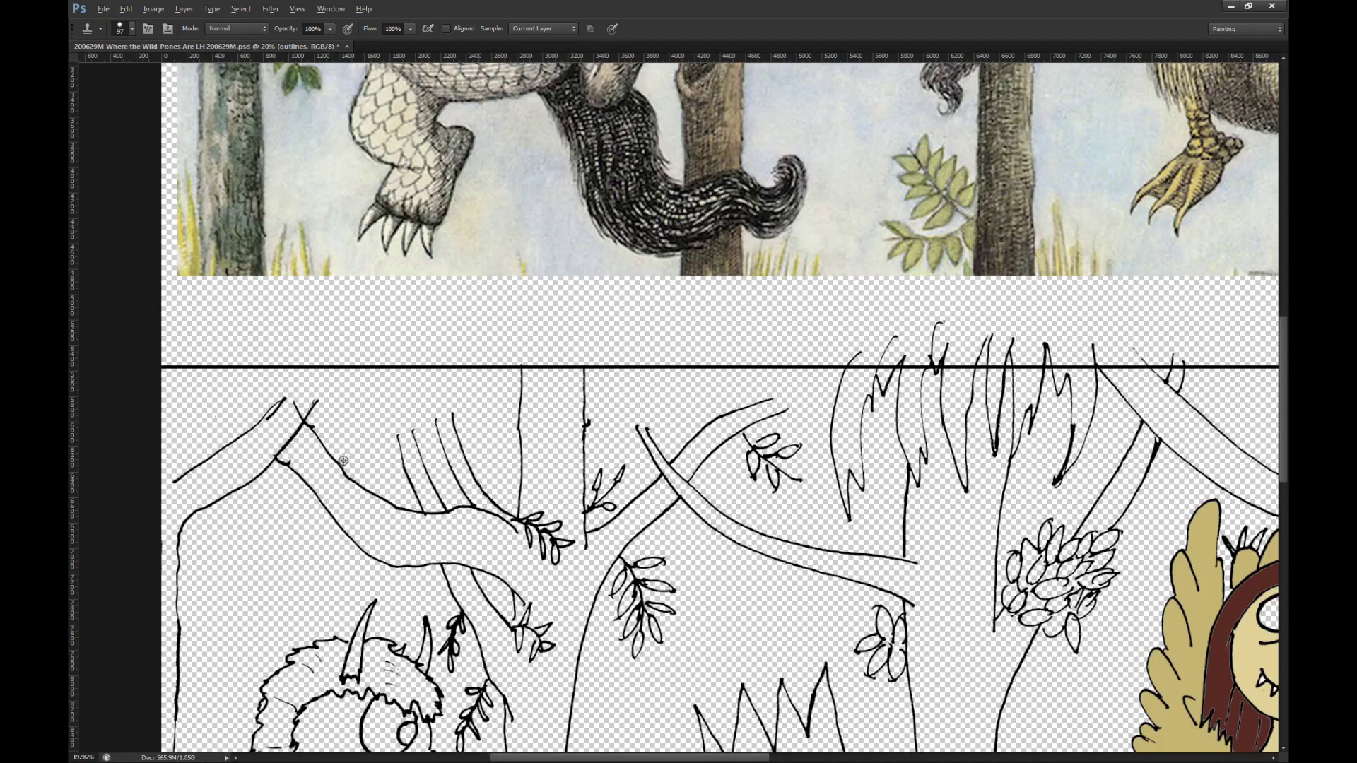
pyautogui.scroll(2, 330, 470)
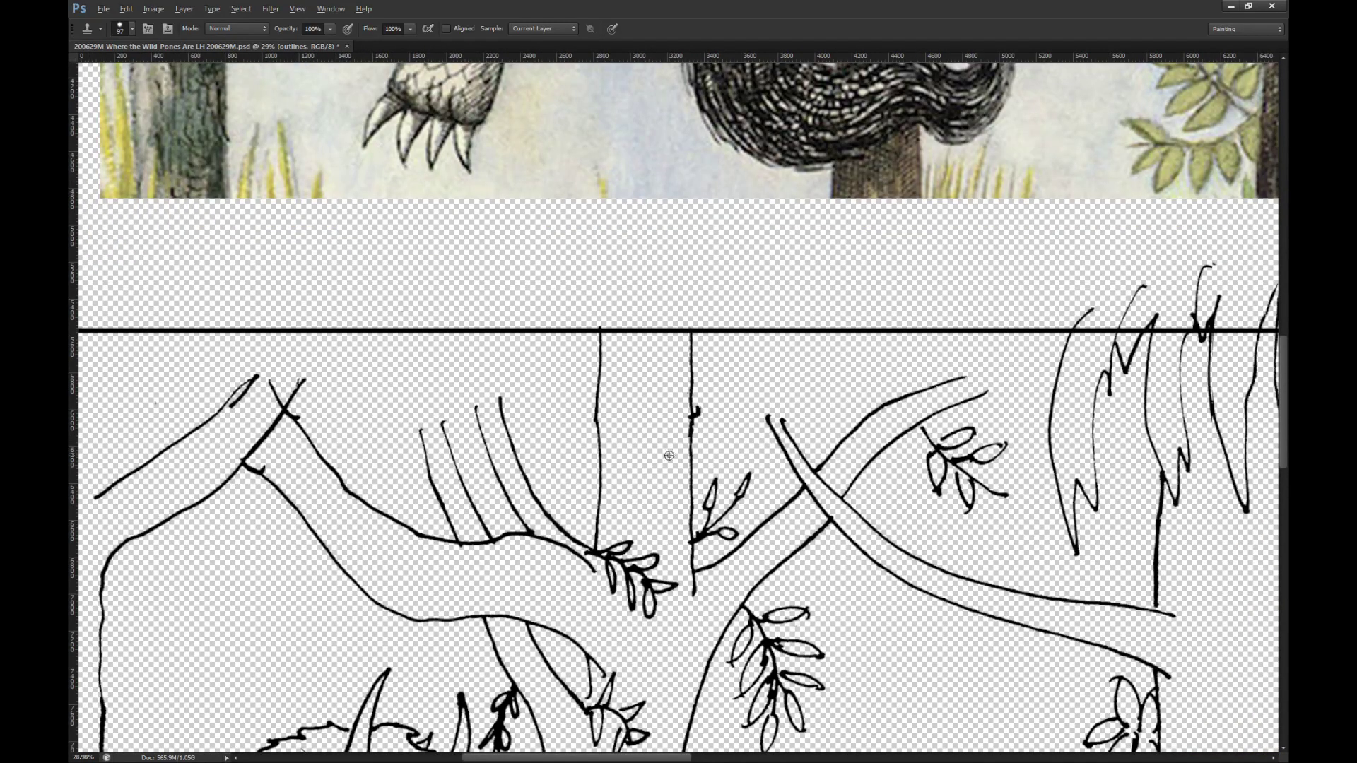
pyautogui.scroll(-4, 743, 438)
pyautogui.hscroll(3, 530, 404)
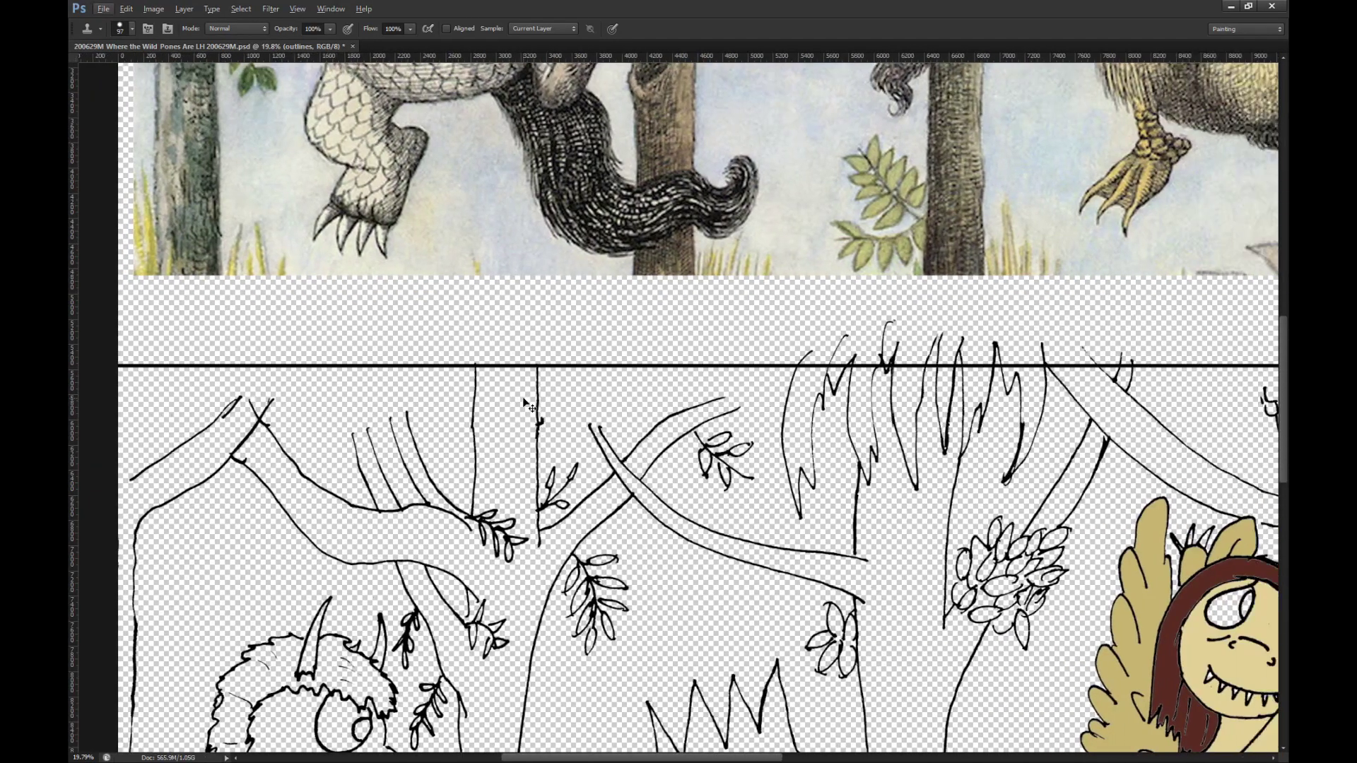
# Step: Copy the upper part of the long curved crossing branch to a new layer and move the copy up across the horizontal line
pyautogui.hscroll(-1, 530, 407)
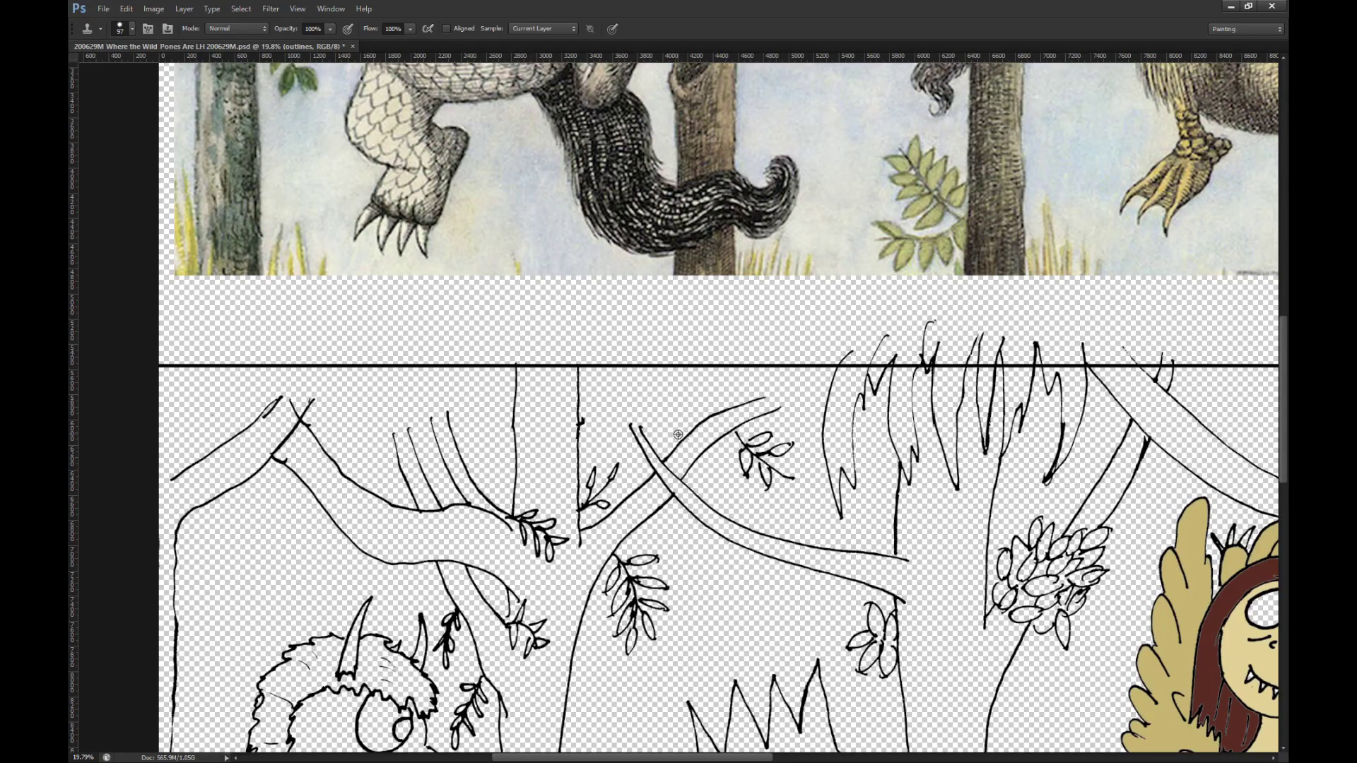
pyautogui.scroll(1, 659, 437)
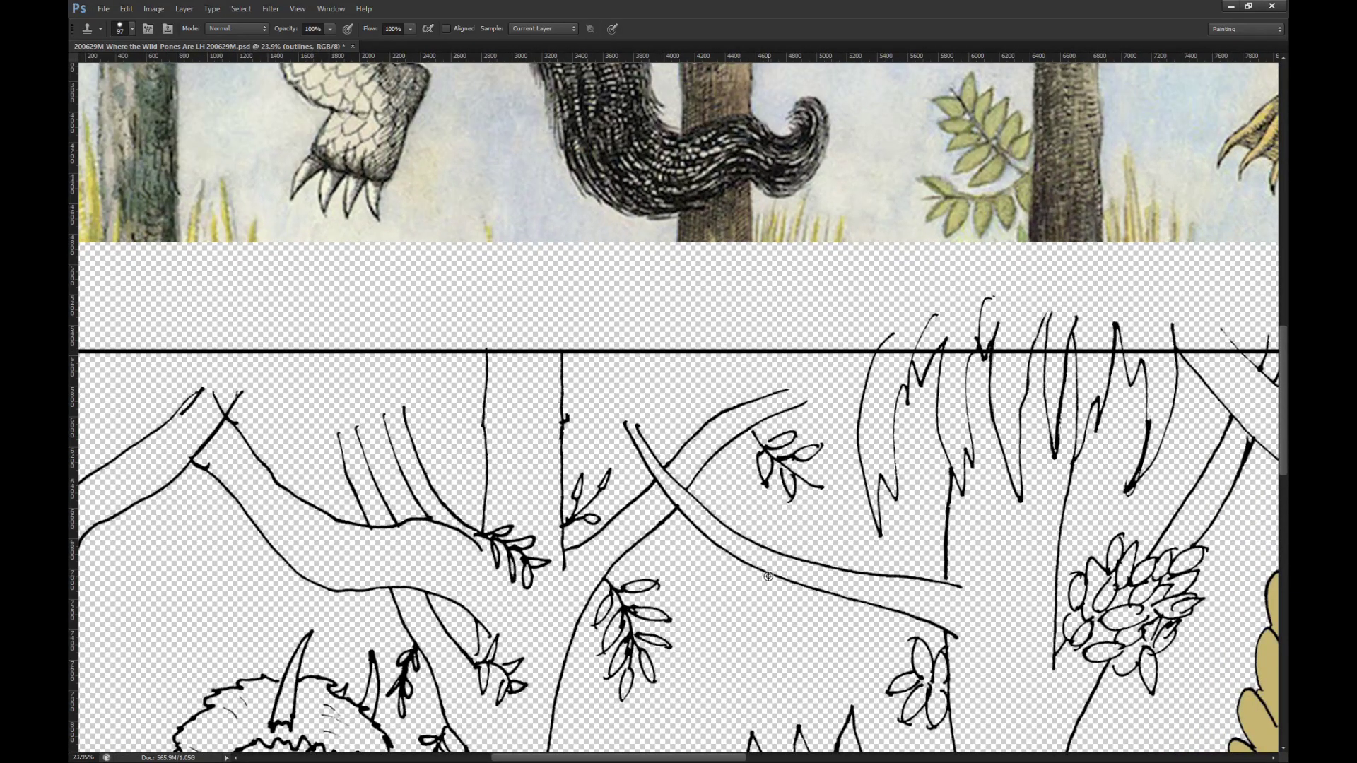
pyautogui.press('v')
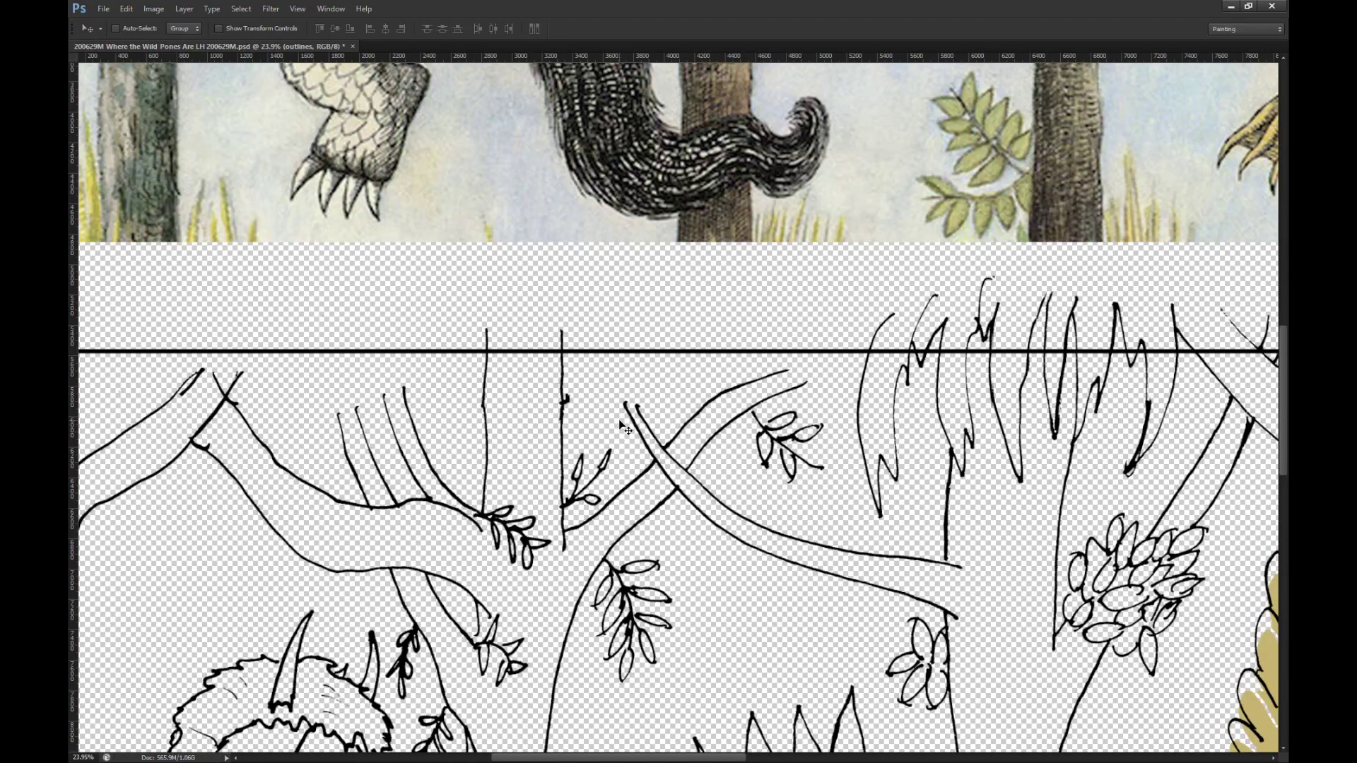
pyautogui.press('l')
pyautogui.moveTo(613, 418)
pyautogui.mouseDown()
pyautogui.moveTo(677, 431)
pyautogui.moveTo(745, 516)
pyautogui.moveTo(814, 555)
pyautogui.moveTo(826, 629)
pyautogui.moveTo(687, 562)
pyautogui.moveTo(586, 419)
pyautogui.mouseUp()
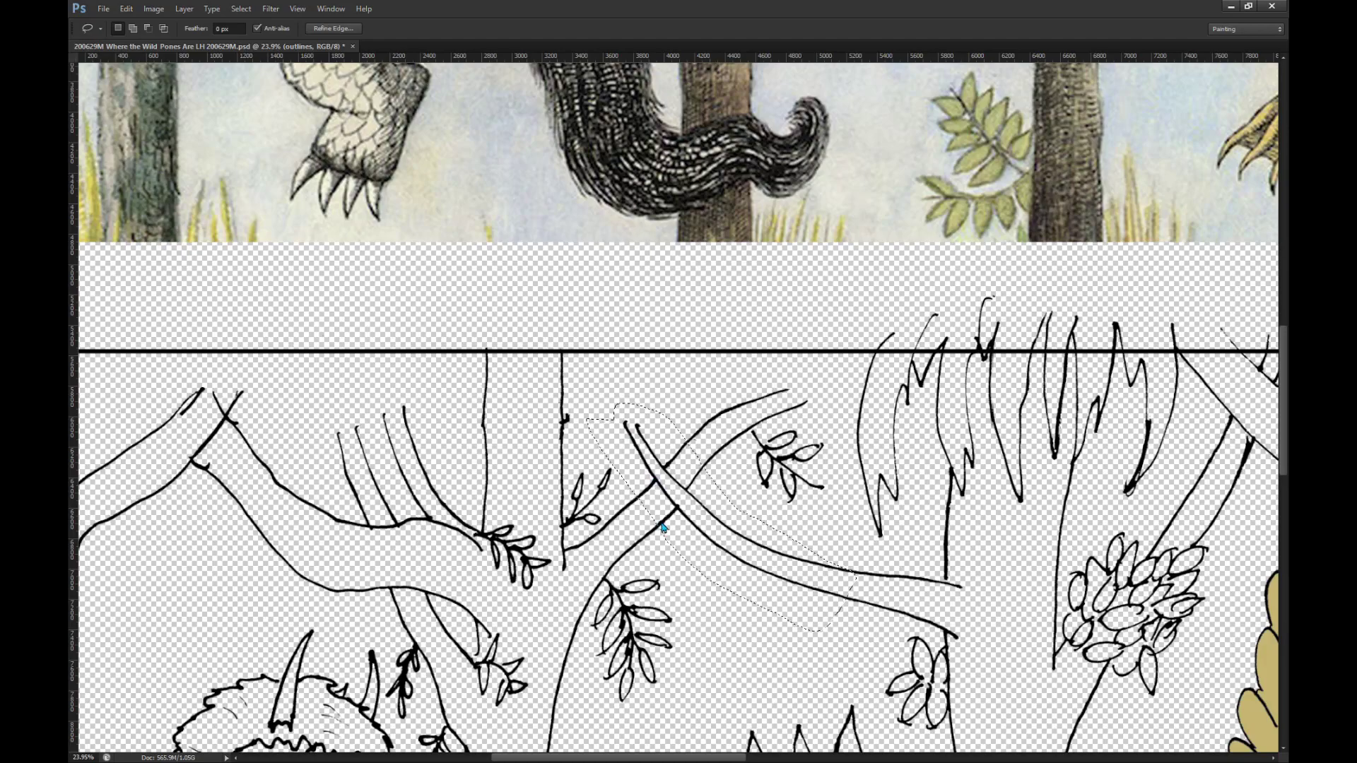
pyautogui.hotkey('ctrl', 'j')
pyautogui.press('v')
pyautogui.moveTo(717, 560); pyautogui.dragTo(536, 380)
pyautogui.press('m')
# Step: Transform the branch copy, rotated and narrowed, so its two lines continue the curved branch's tip upward past the horizontal line
pyautogui.hotkey('ctrl', 't')
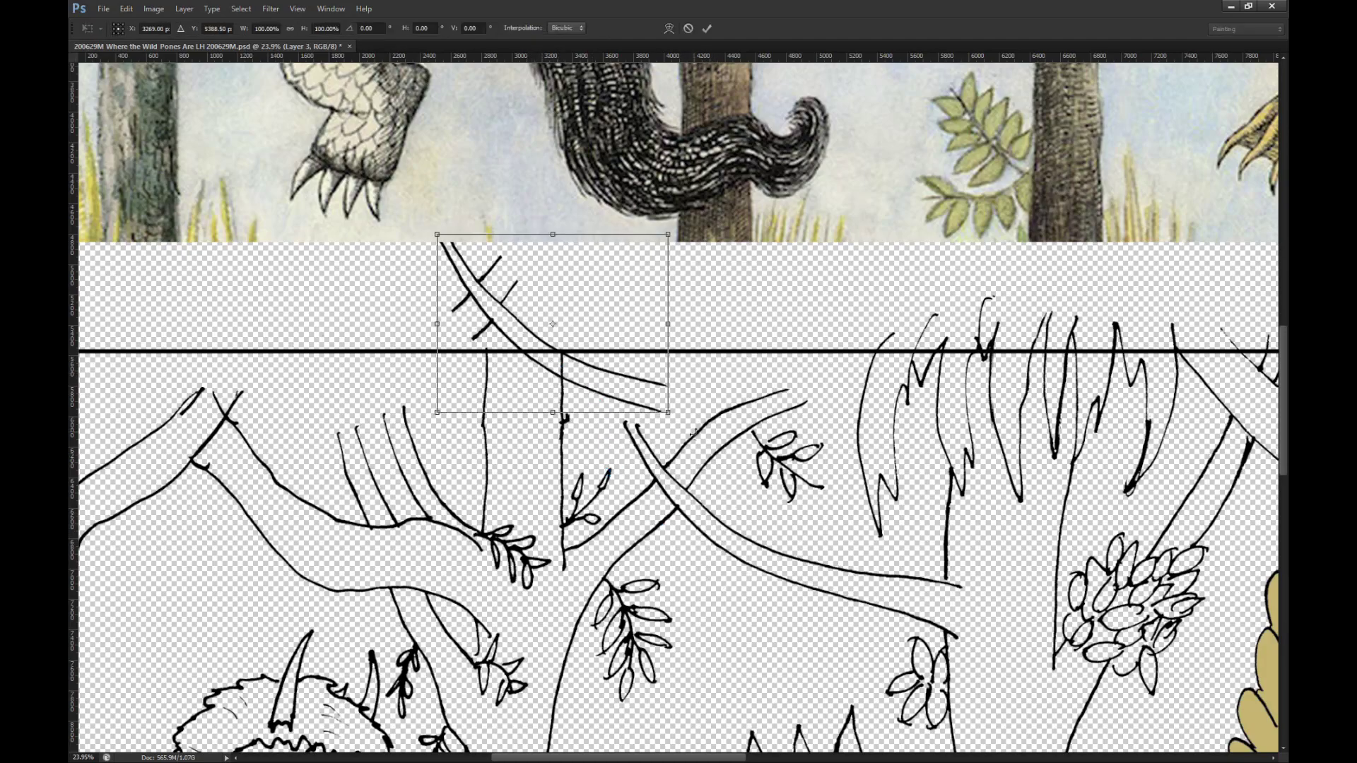
pyautogui.moveTo(595, 382); pyautogui.dragTo(565, 389)
pyautogui.moveTo(519, 335); pyautogui.dragTo(612, 424)
pyautogui.moveTo(818, 352); pyautogui.dragTo(1019, 753)
pyautogui.moveTo(783, 336); pyautogui.dragTo(697, 403)
pyautogui.moveTo(821, 377); pyautogui.dragTo(823, 389)
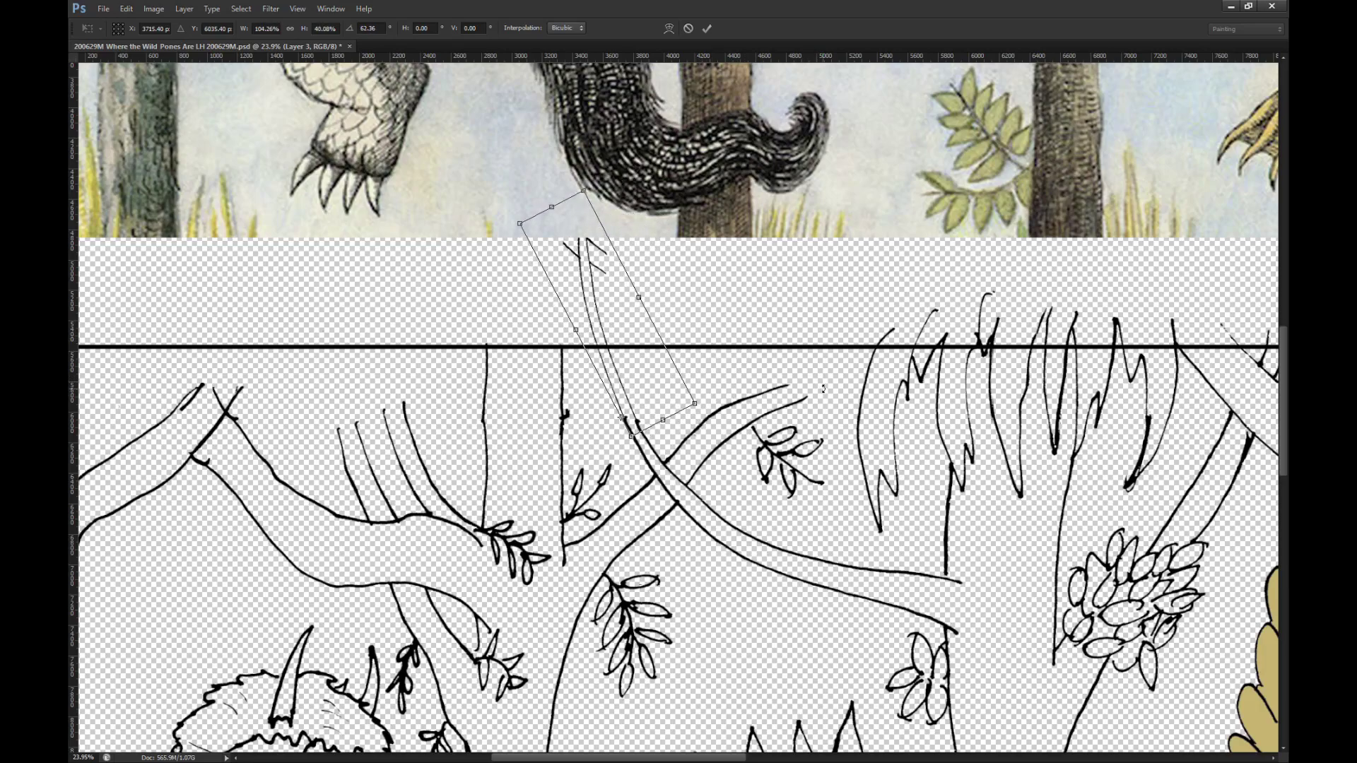
pyautogui.click(706, 32)
# Step: Erase the hooked line ends at the original curved branch's tip on the outlines layer, where the extension joins
pyautogui.scroll(5, 595, 444)
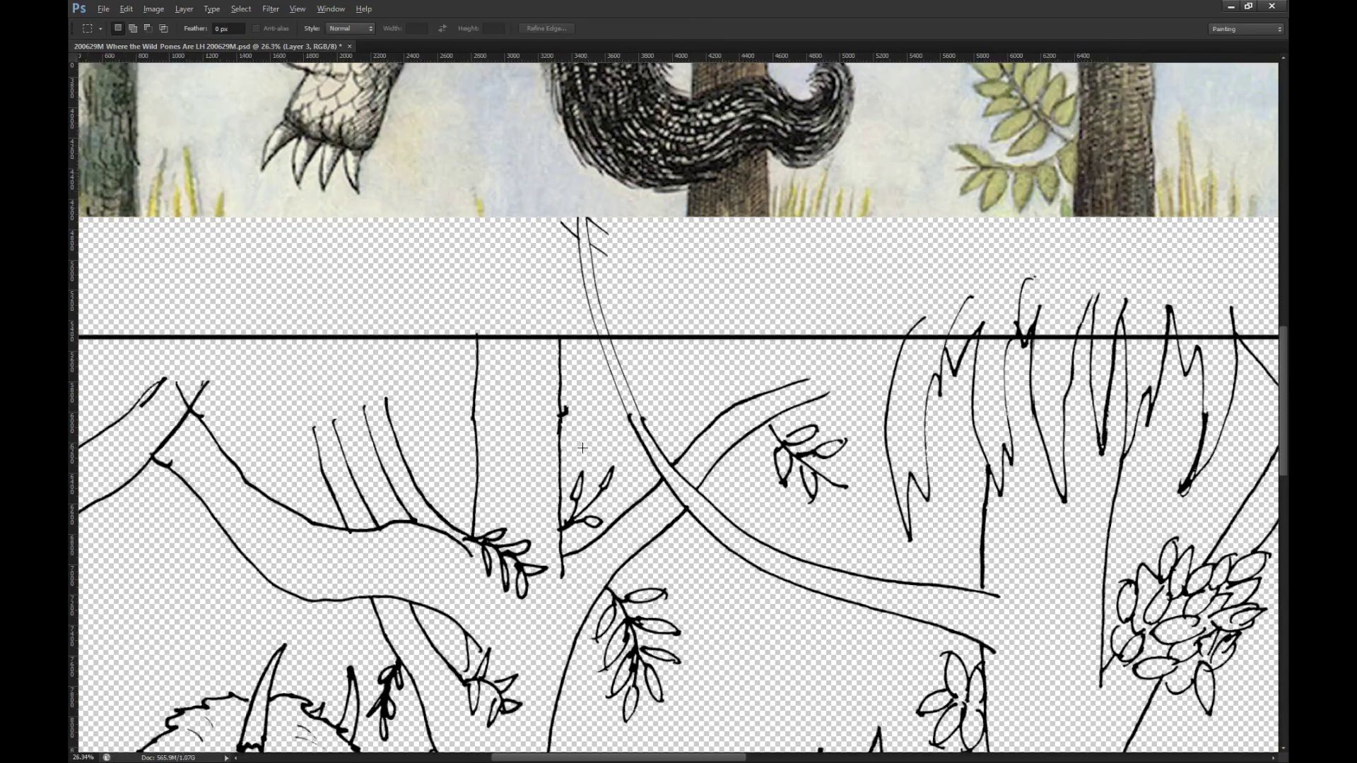
pyautogui.scroll(3, 769, 365)
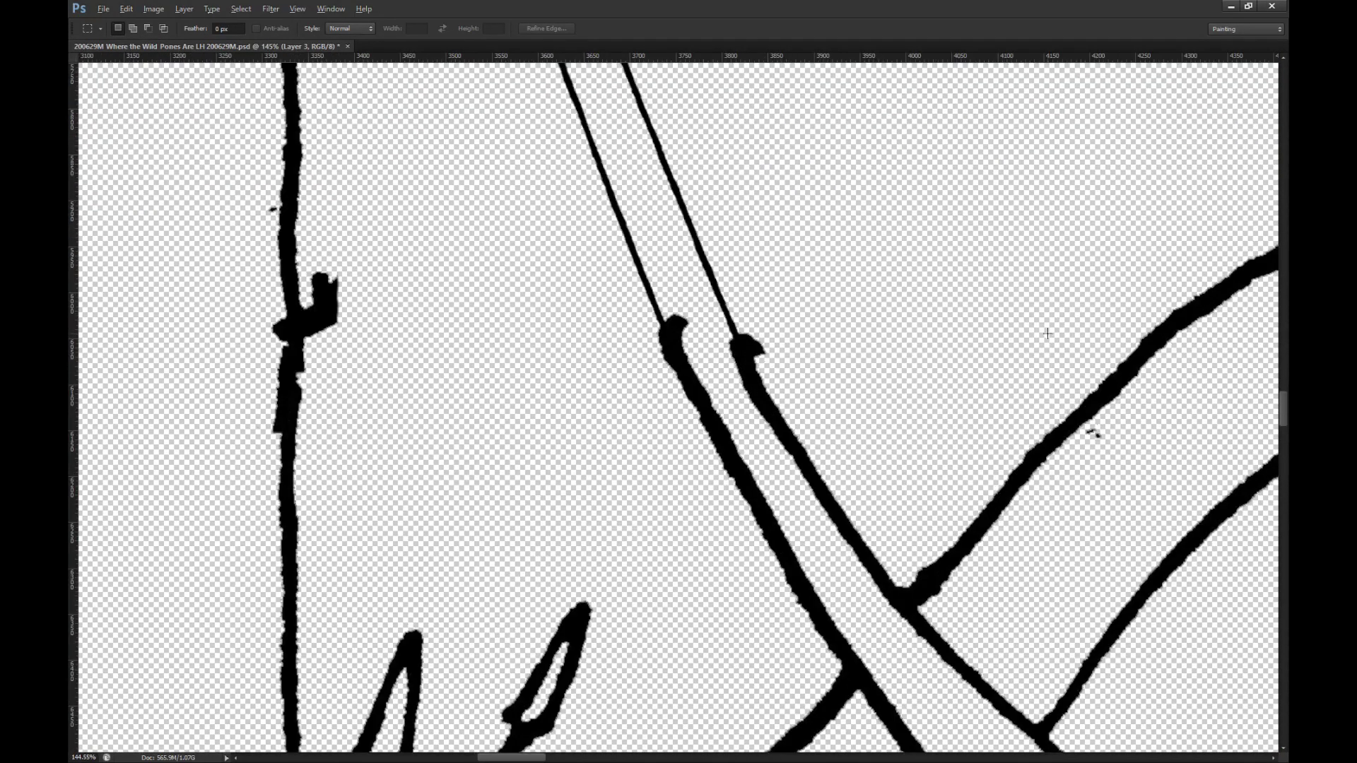
pyautogui.hotkey('alt', '[')
pyautogui.scroll(1, 946, 281)
pyautogui.press('e')
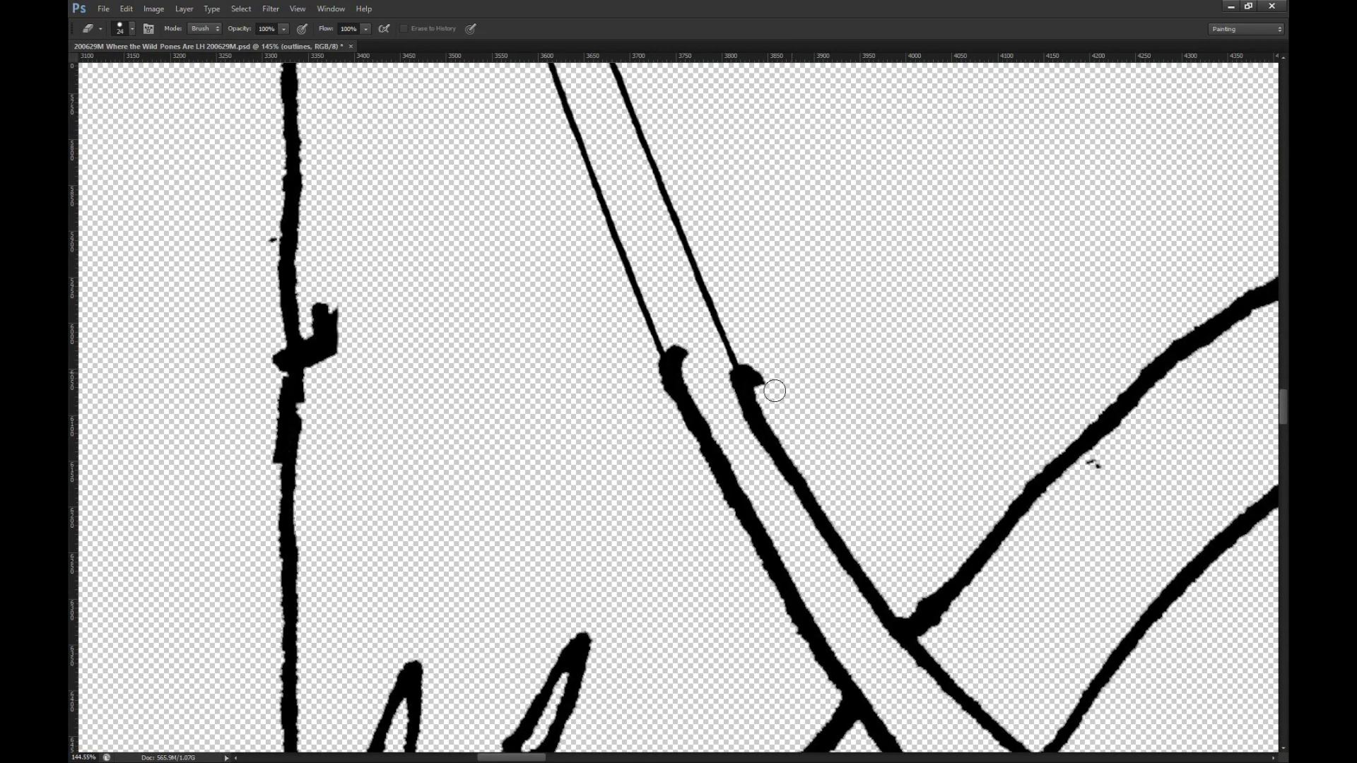
pyautogui.moveTo(702, 358); pyautogui.dragTo(676, 354)
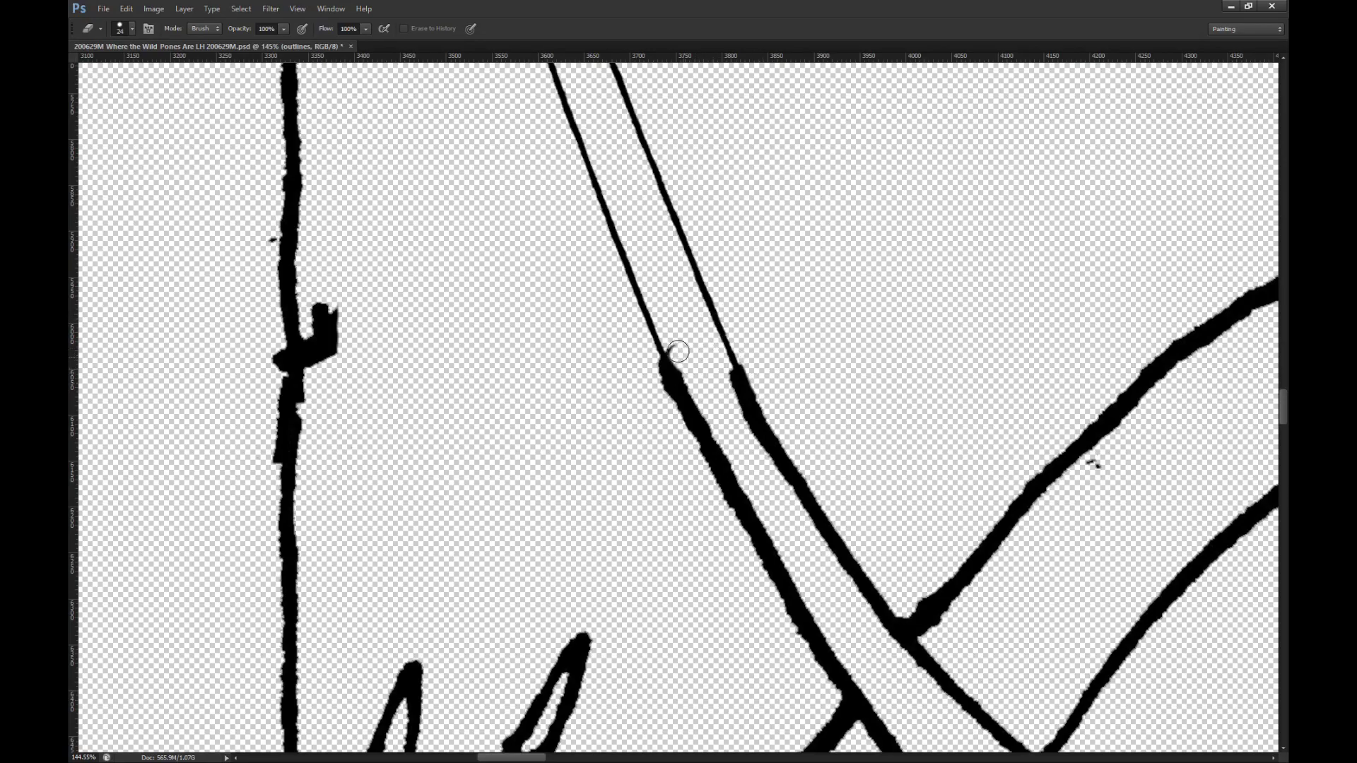
# Step: Thicken the branch extension's thin lines with two slightly offset duplicates of its layer, and merge the duplicates into it
pyautogui.scroll(-6, 662, 310)
pyautogui.hotkey('alt', ']')
pyautogui.hotkey('ctrl', 'j')
pyautogui.press('v')
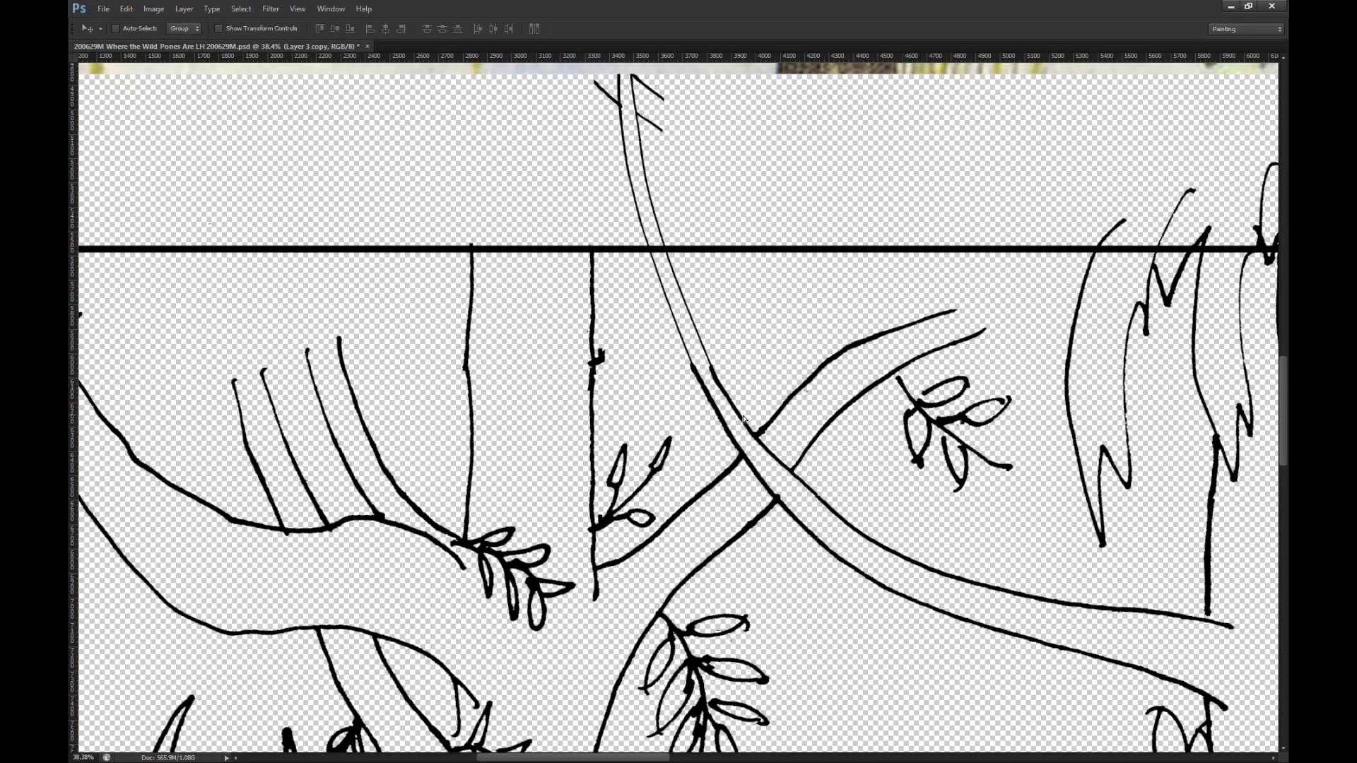
pyautogui.scroll(6, 726, 389)
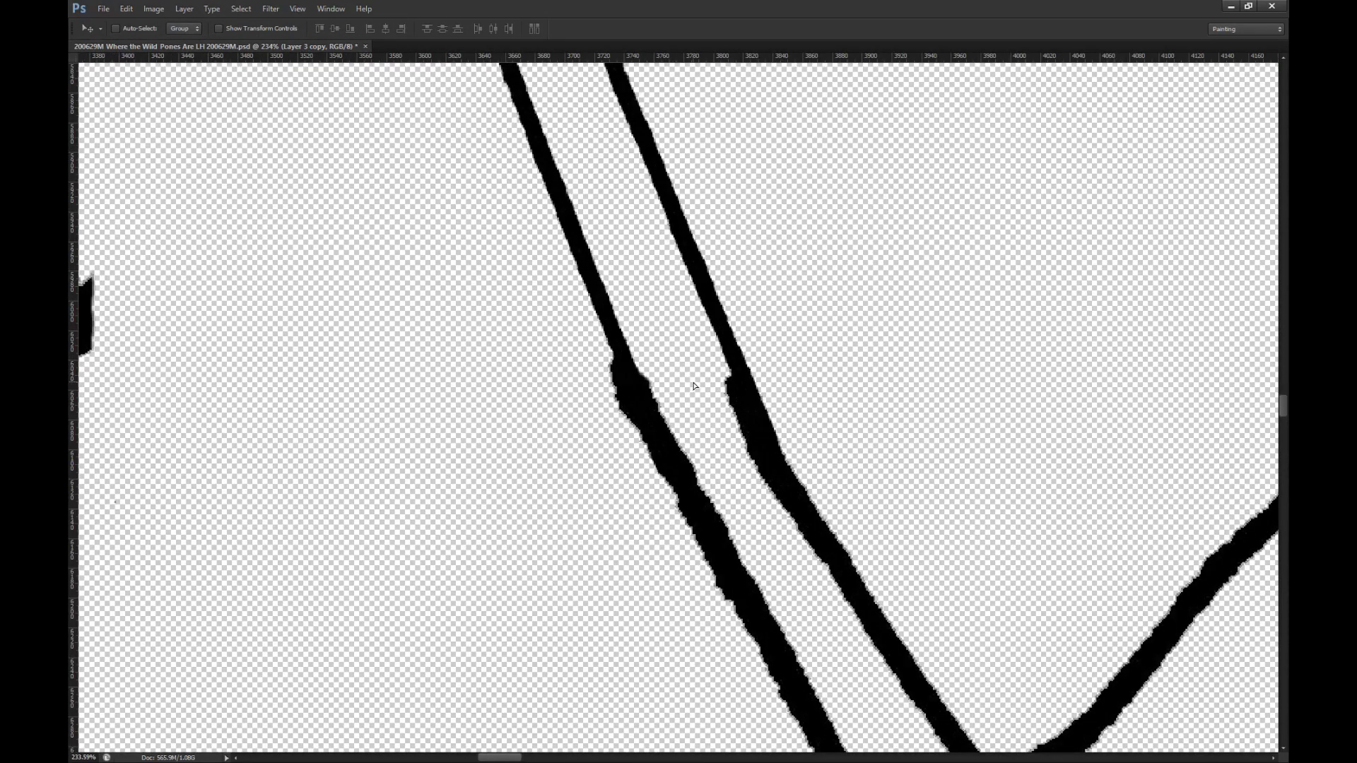
pyautogui.hotkey('ctrl', 'j')
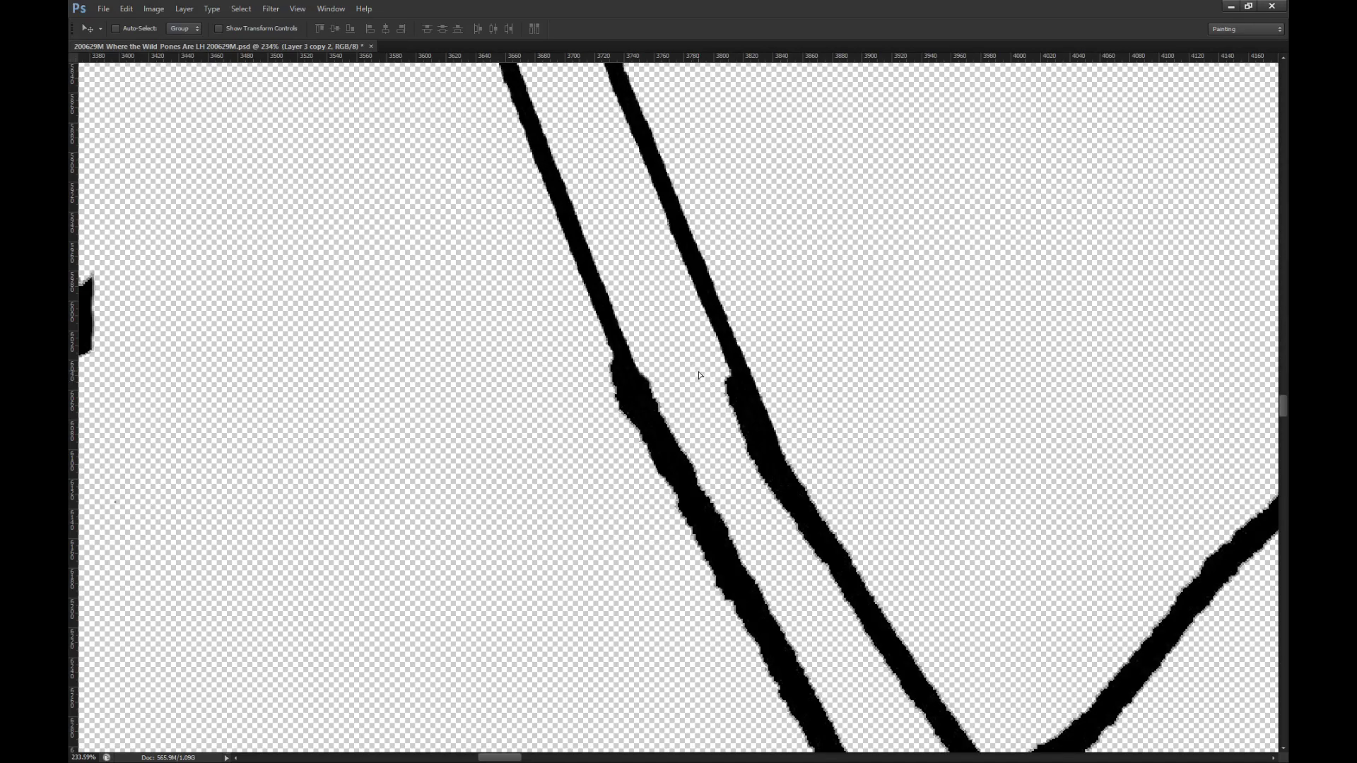
pyautogui.moveTo(695, 377); pyautogui.dragTo(690, 379)
pyautogui.scroll(-7, 690, 379)
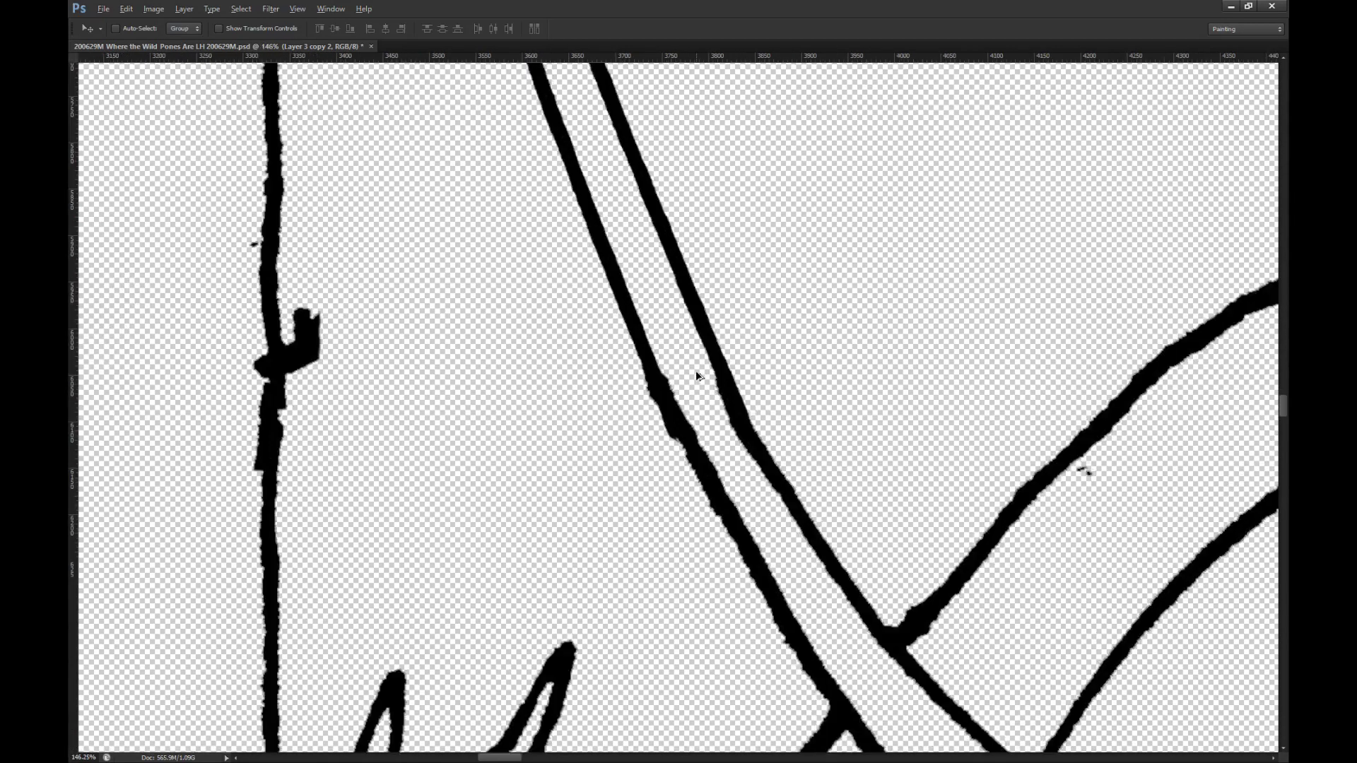
pyautogui.hotkey('ctrl', 'e')
pyautogui.hotkey('ctrl', 'e')
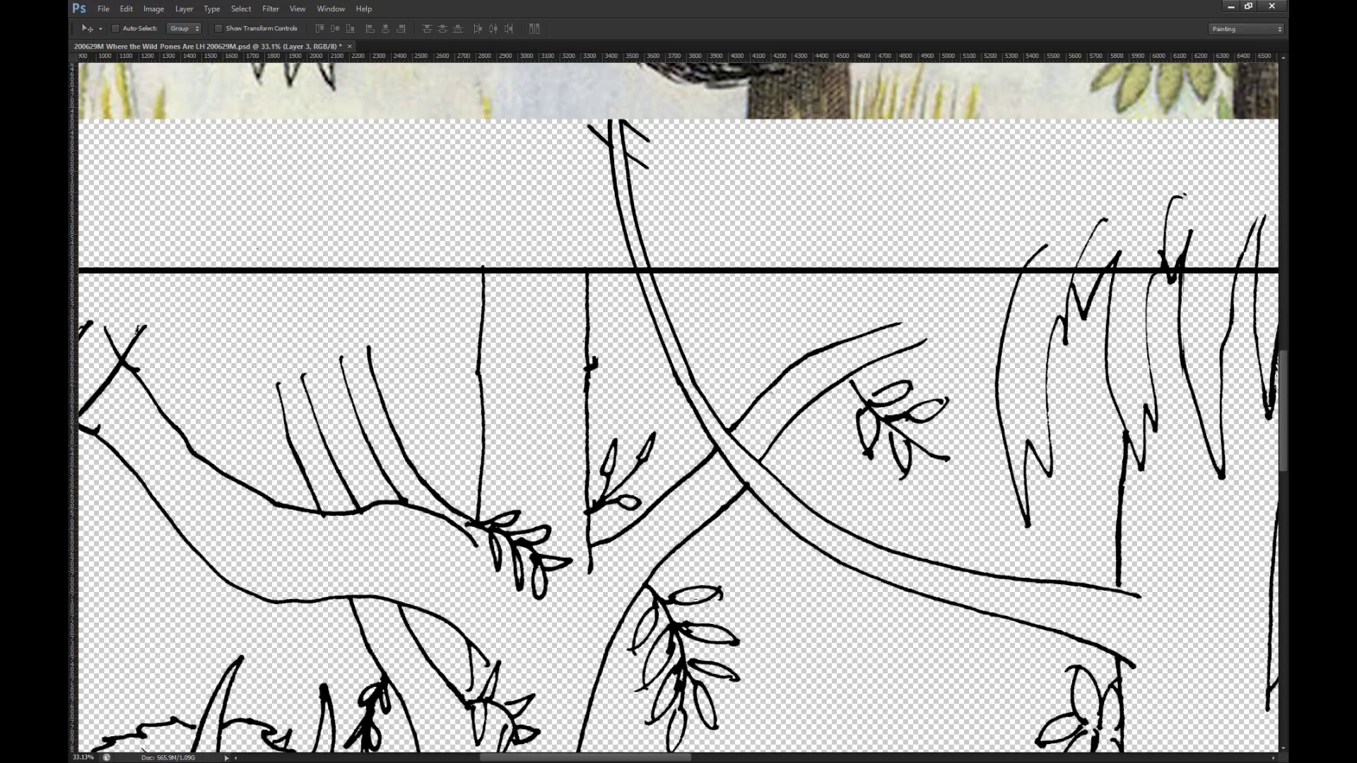
# Step: Examine the treetops along the full horizontal line for branches and foliage that do not reach it
pyautogui.scroll(-2, 1093, 369)
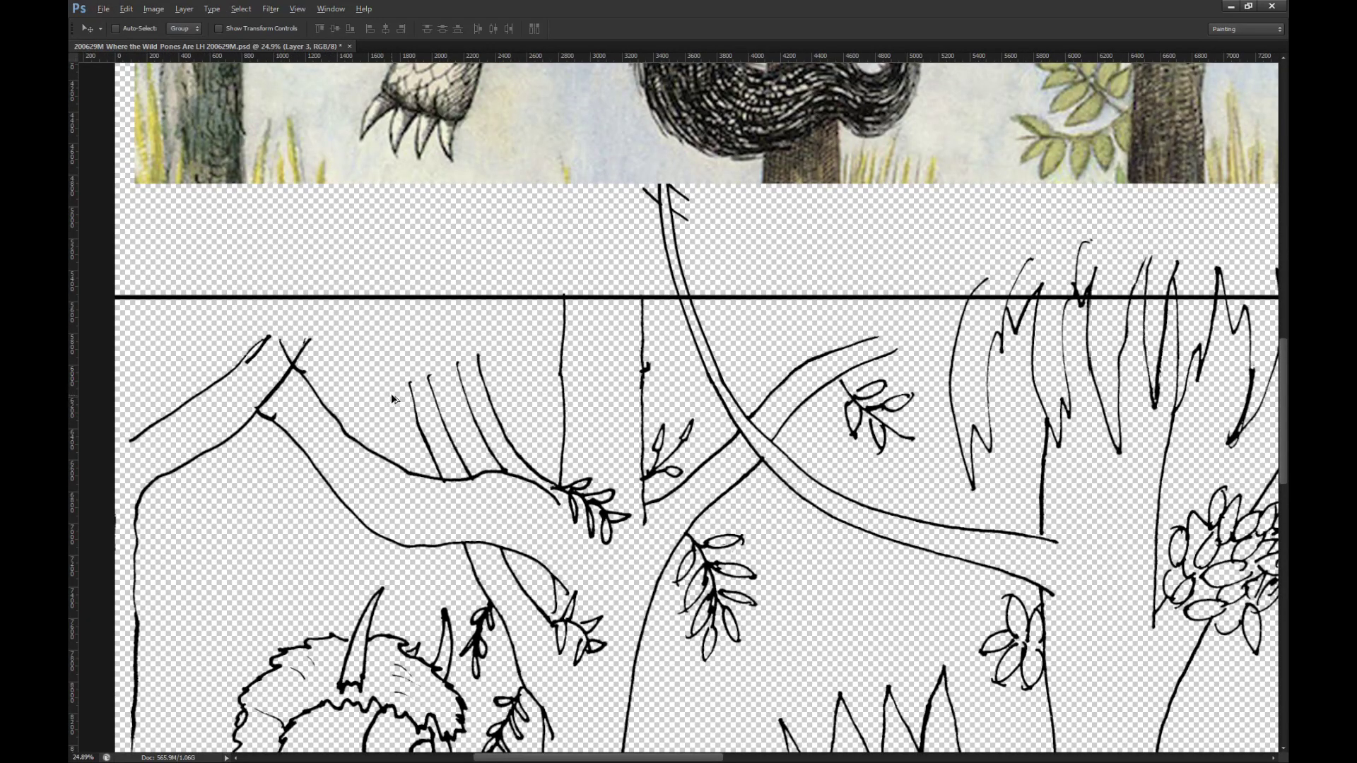
pyautogui.scroll(-3, 609, 381)
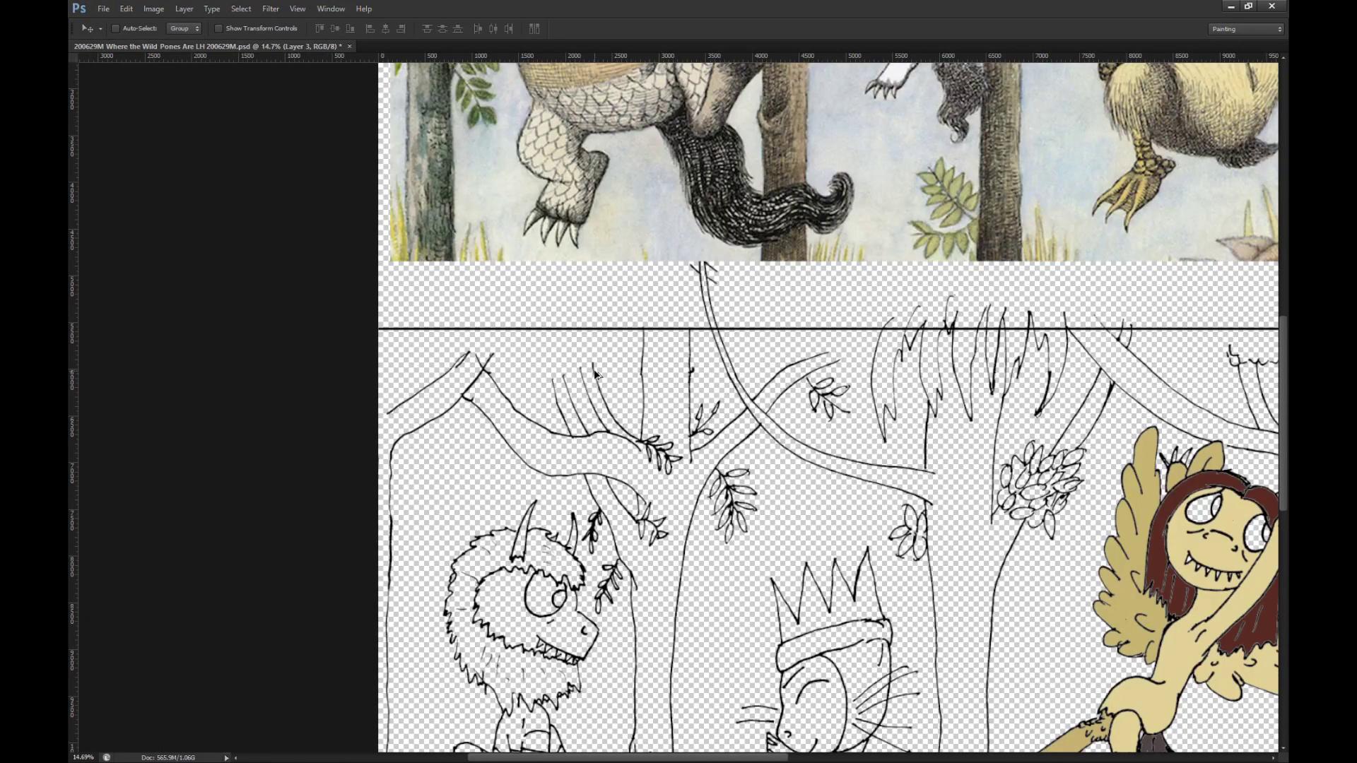
pyautogui.scroll(-1, 566, 372)
pyautogui.scroll(3, 1078, 342)
pyautogui.hscroll(3, 1041, 377)
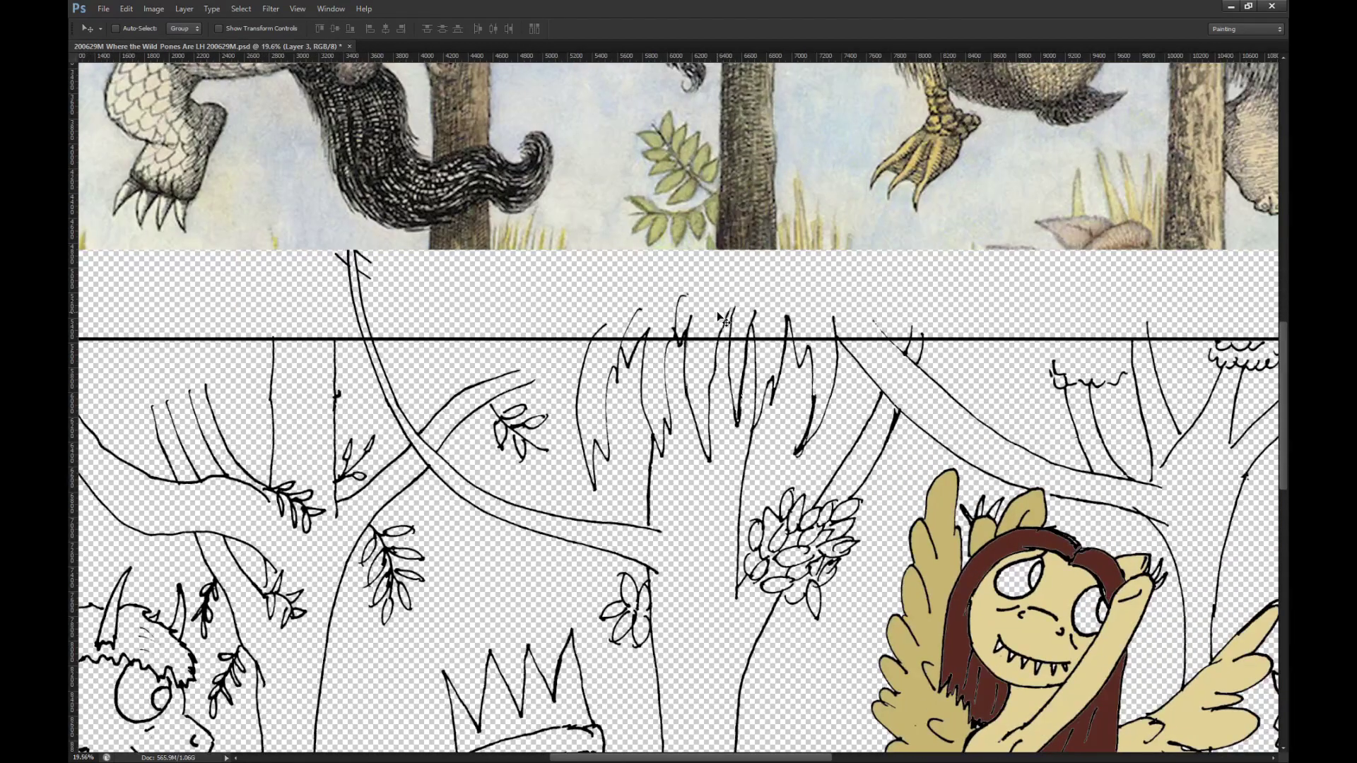
pyautogui.hscroll(5, 1046, 383)
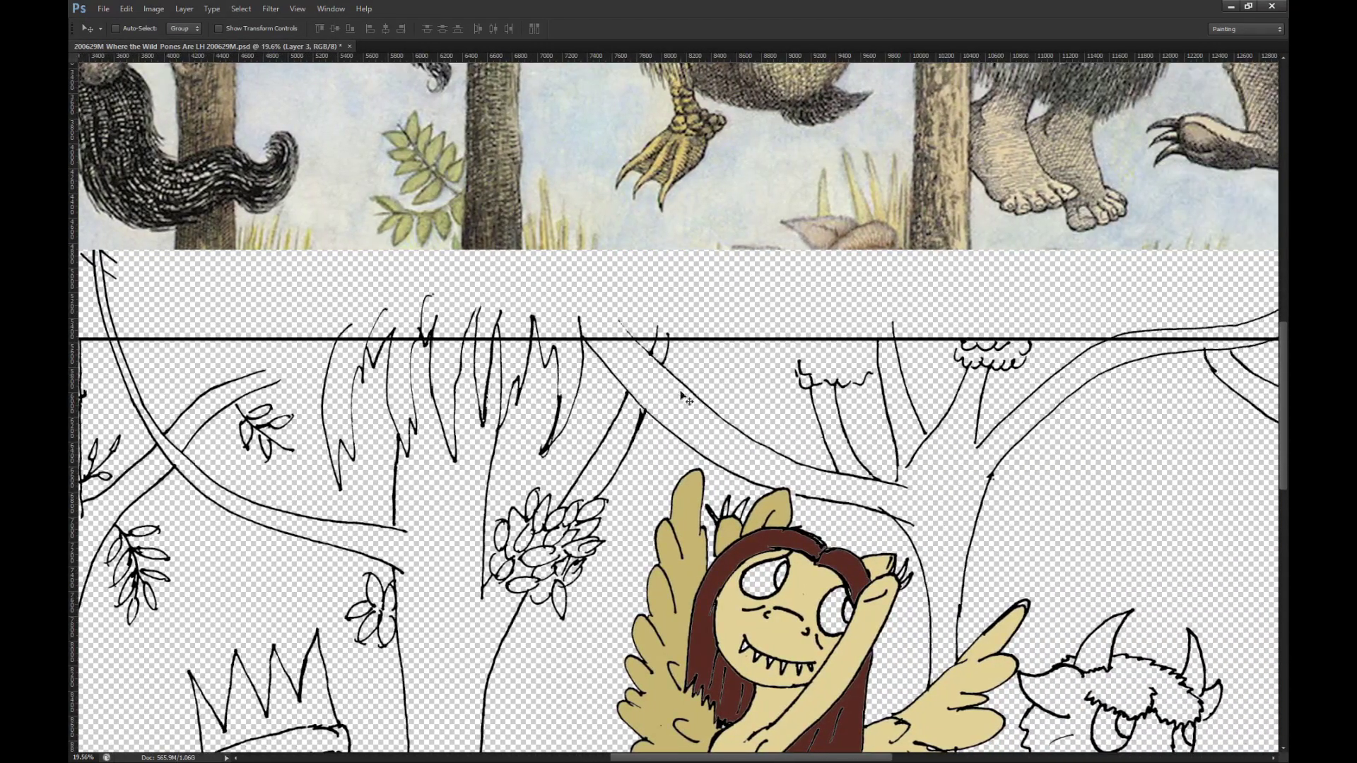
pyautogui.hscroll(5, 611, 382)
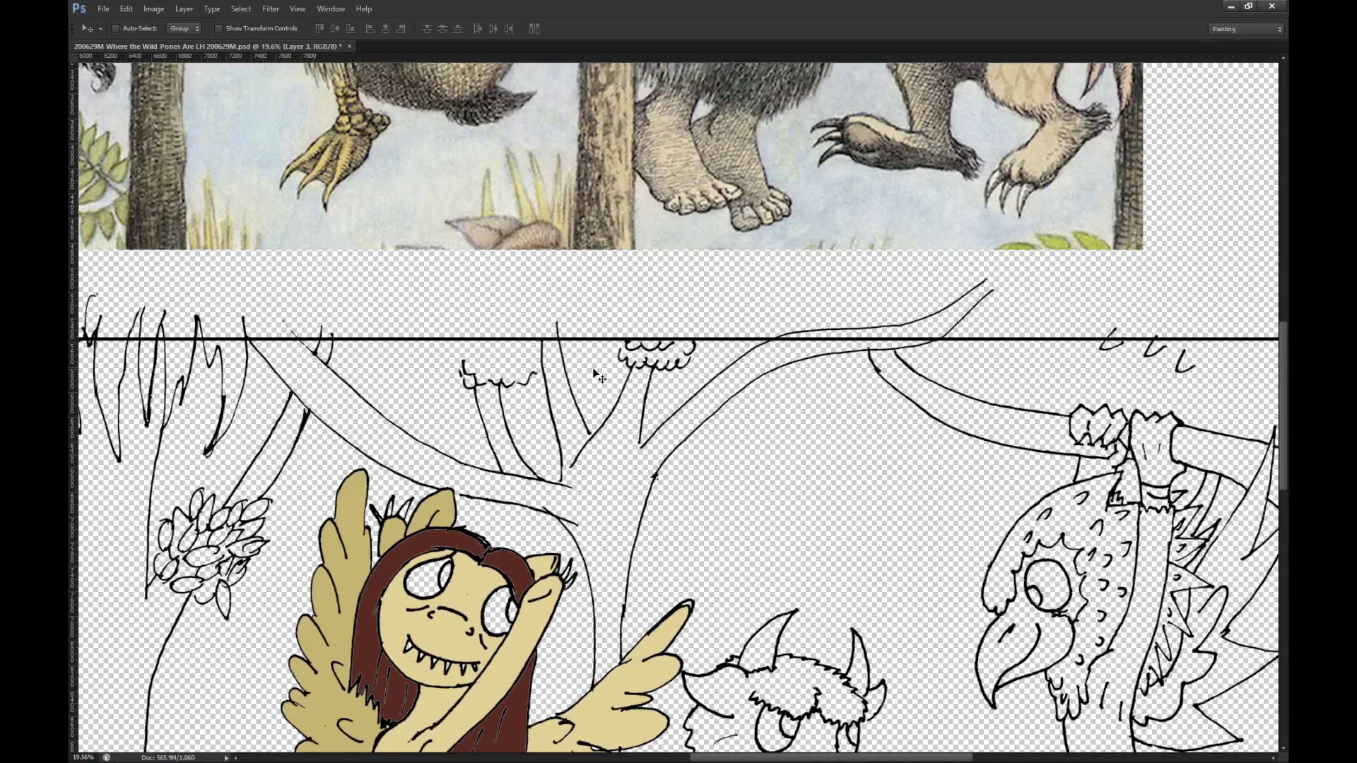
pyautogui.scroll(-2, 601, 380)
pyautogui.scroll(-1, 995, 396)
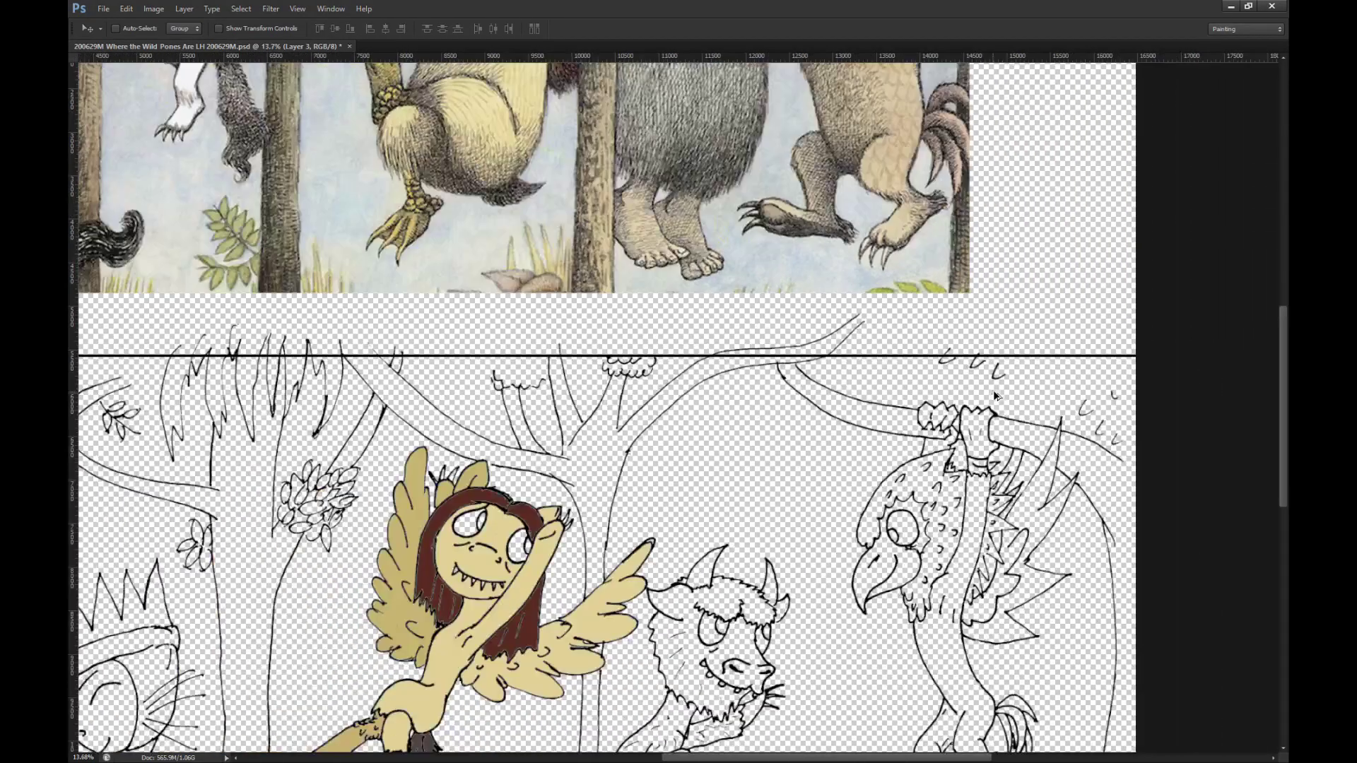
# Step: Copy the scalloped foliage cluster hanging from the horizontal line to a new layer and place it over the unfinished foliage above the paired stems
pyautogui.scroll(4, 559, 423)
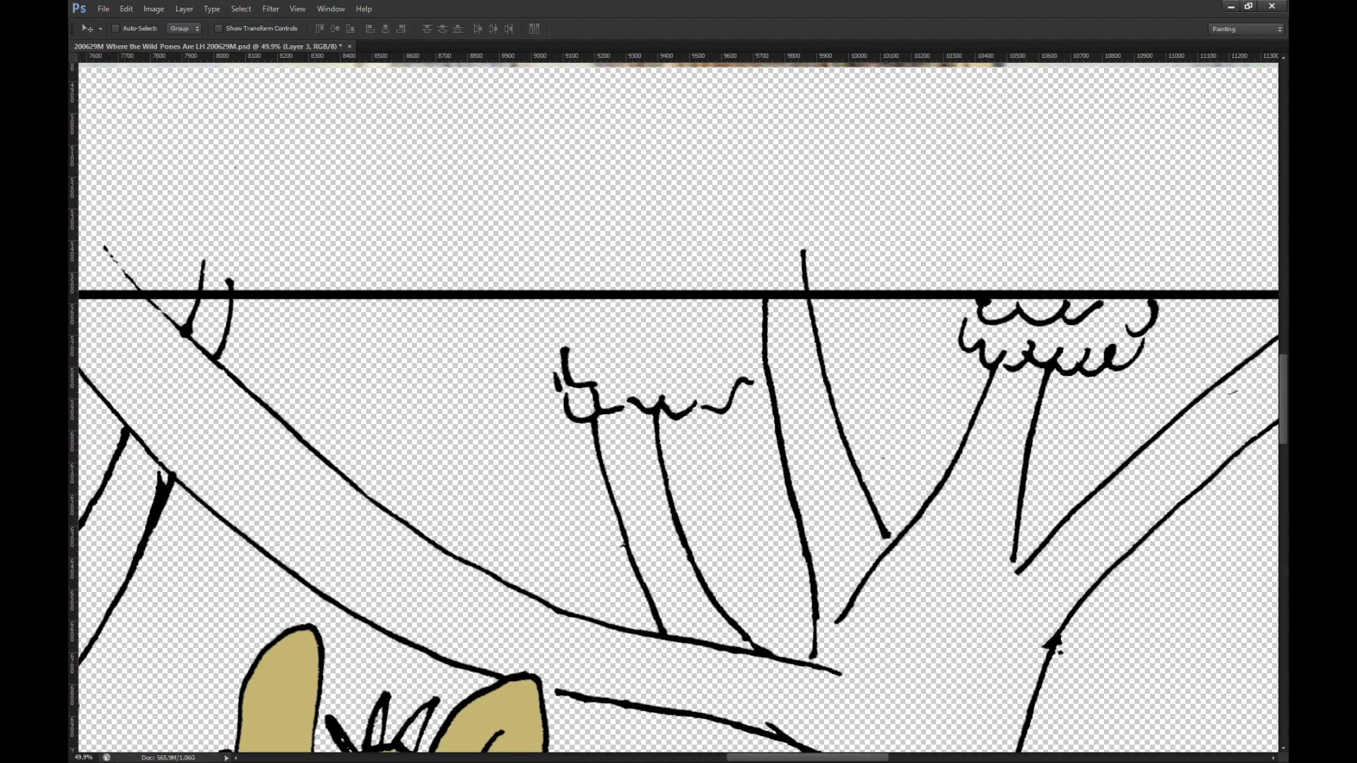
pyautogui.keyDown('ctrl'); pyautogui.click(1039, 375); pyautogui.keyUp('ctrl')
pyautogui.moveTo(948, 273); pyautogui.dragTo(1054, 367)
pyautogui.hotkey('ctrl', 'z')
pyautogui.press('m')
pyautogui.moveTo(953, 238); pyautogui.dragTo(1161, 396)
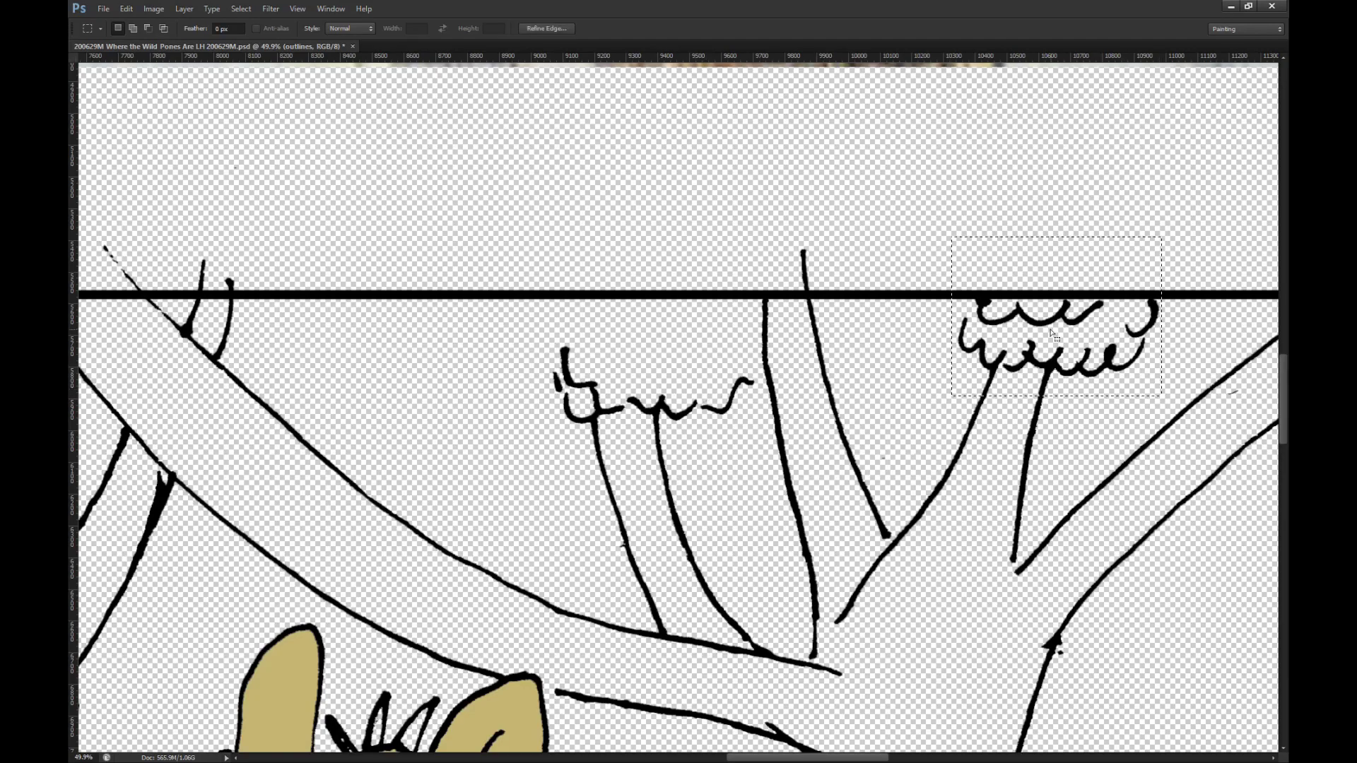
pyautogui.hotkey('ctrl', 'j')
pyautogui.press('v')
pyautogui.moveTo(1079, 334); pyautogui.dragTo(578, 362)
pyautogui.press('m')
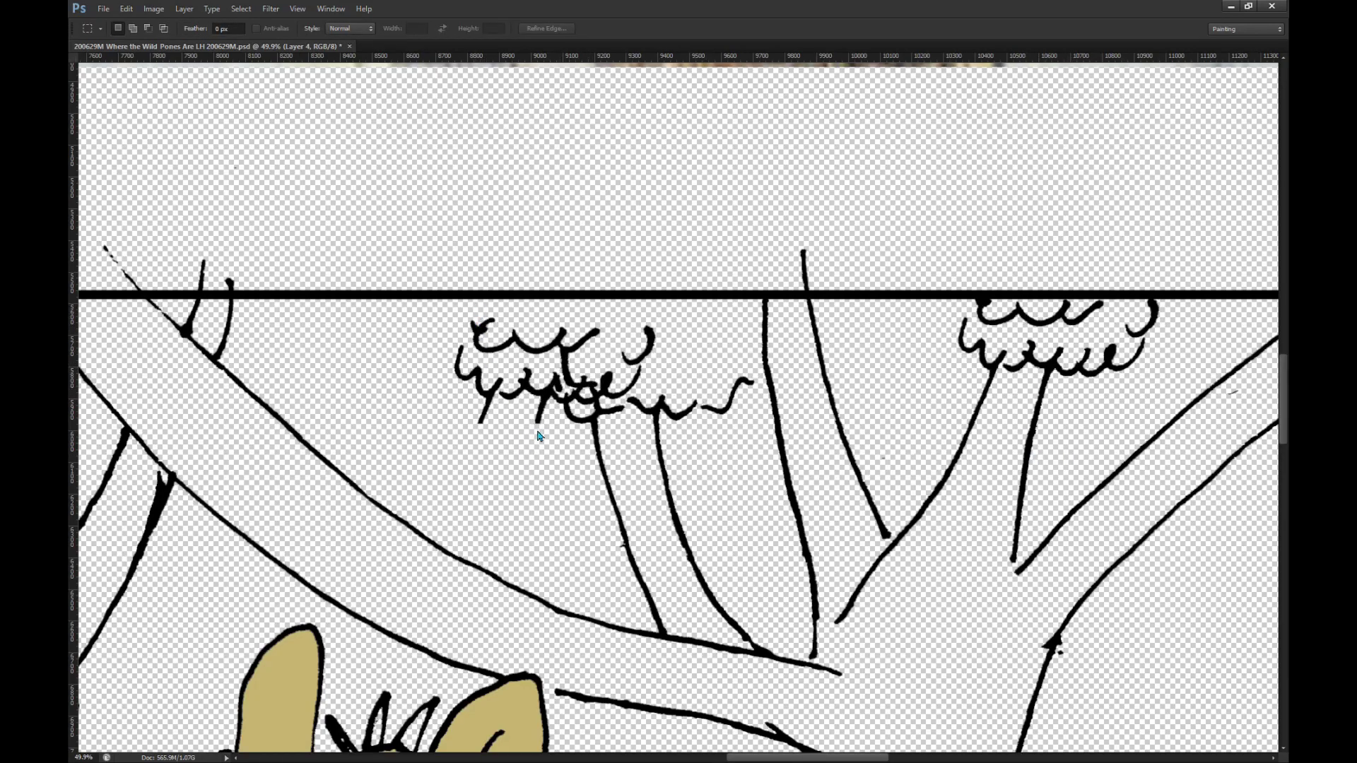
pyautogui.hotkey('ctrl', 't')
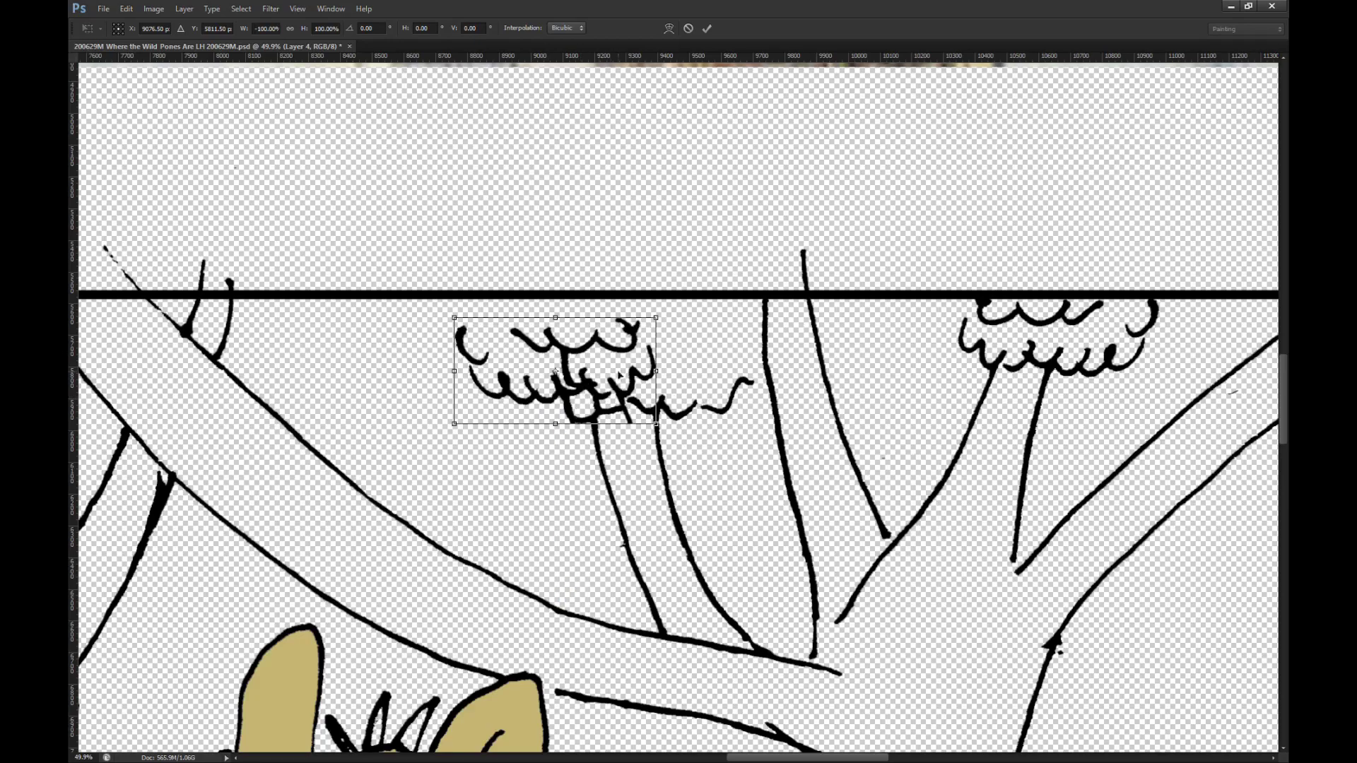
pyautogui.click(289, 29)
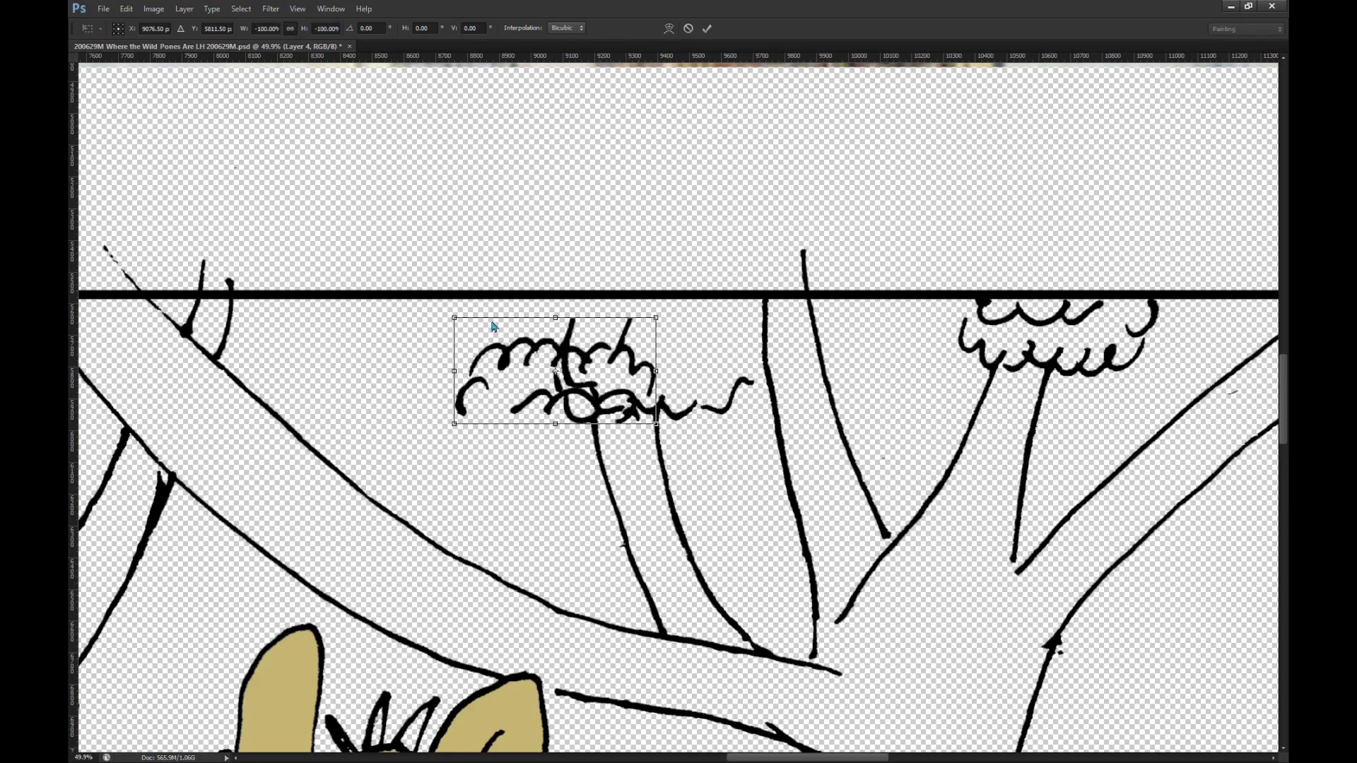
pyautogui.click(688, 29)
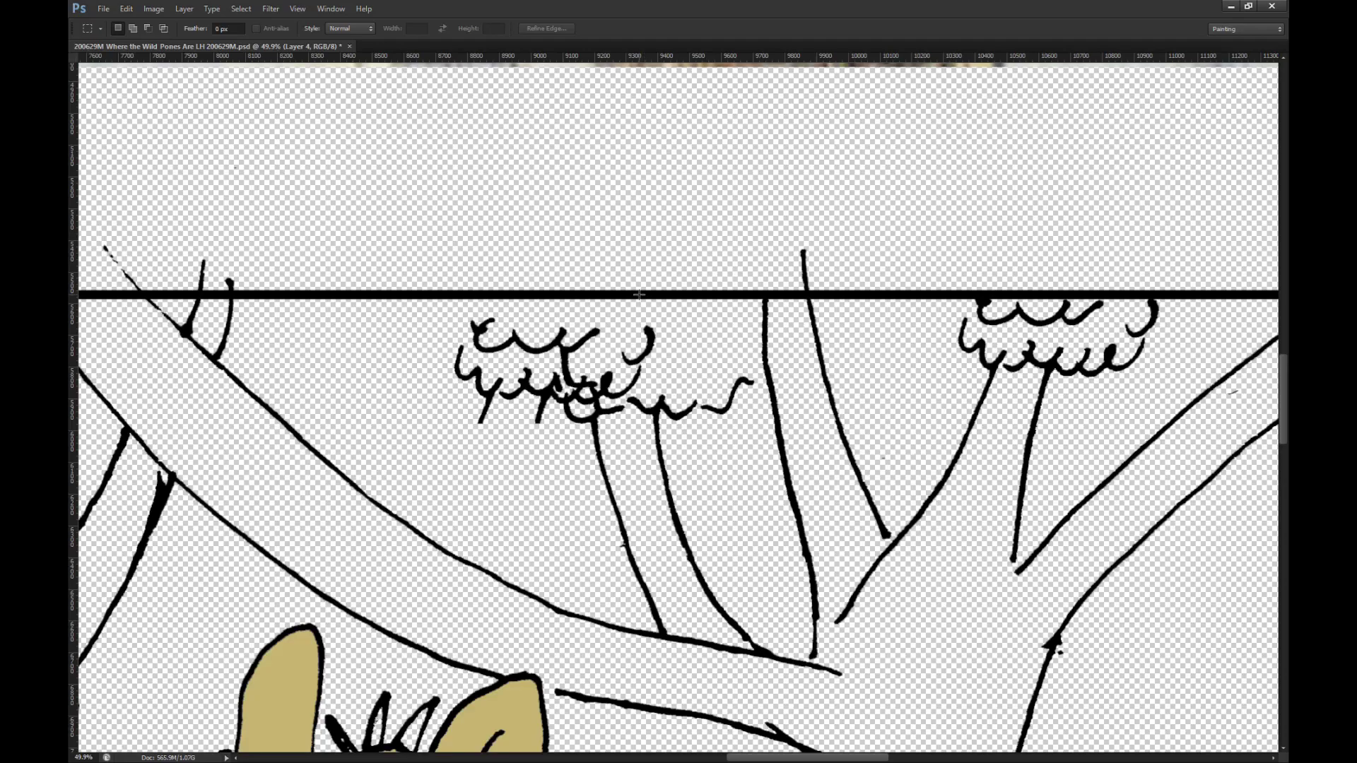
# Step: Flip the copied foliage cluster horizontally
pyautogui.hotkey('ctrl', 't')
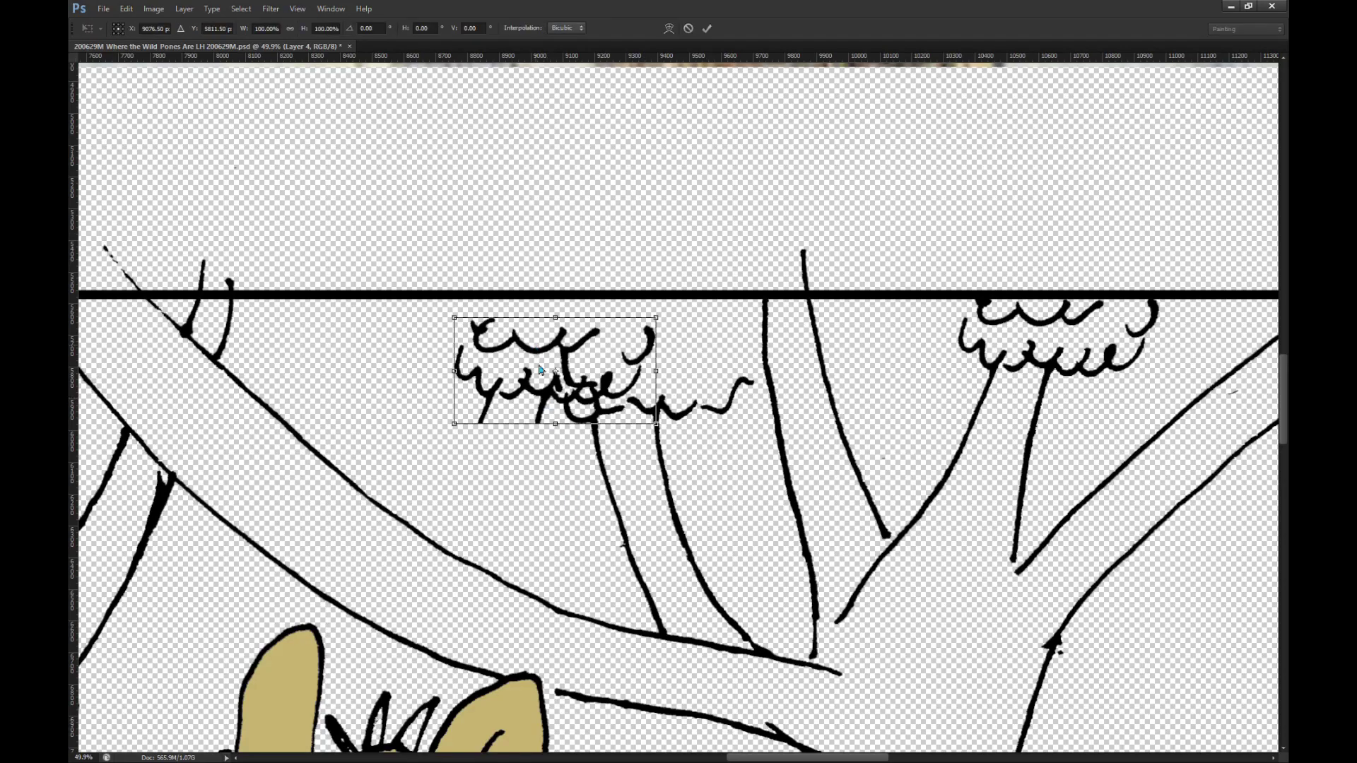
pyautogui.click(574, 534)
pyautogui.press('Return')
pyautogui.press('m')
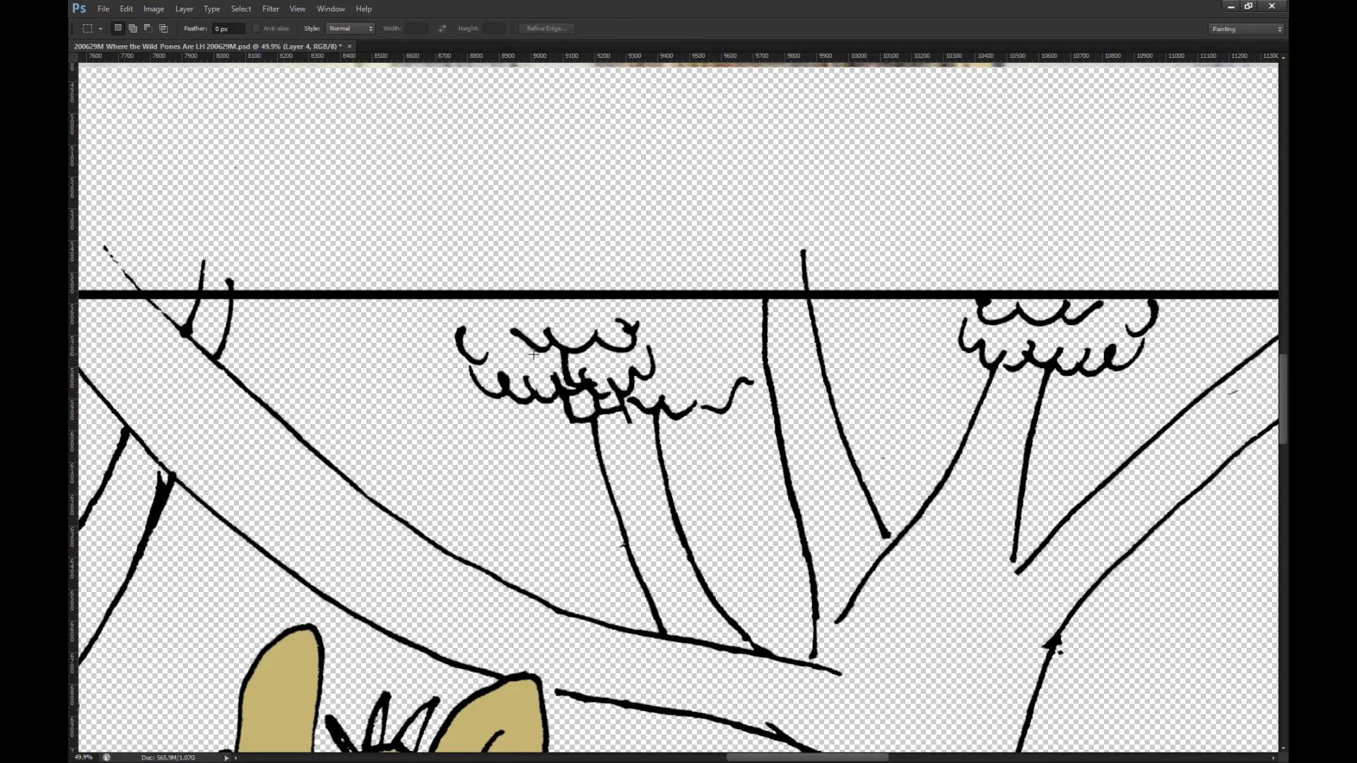
# Step: Enlarge the flipped foliage so it hangs from the horizontal line above the unfinished scallops, and merge it into the outlines layer
pyautogui.hotkey('ctrl', 't')
pyautogui.moveTo(547, 386); pyautogui.dragTo(557, 357)
pyautogui.moveTo(670, 397); pyautogui.dragTo(762, 418)
pyautogui.moveTo(593, 361); pyautogui.dragTo(560, 361)
pyautogui.moveTo(729, 352); pyautogui.dragTo(699, 364)
pyautogui.press('Return')
pyautogui.press('e')
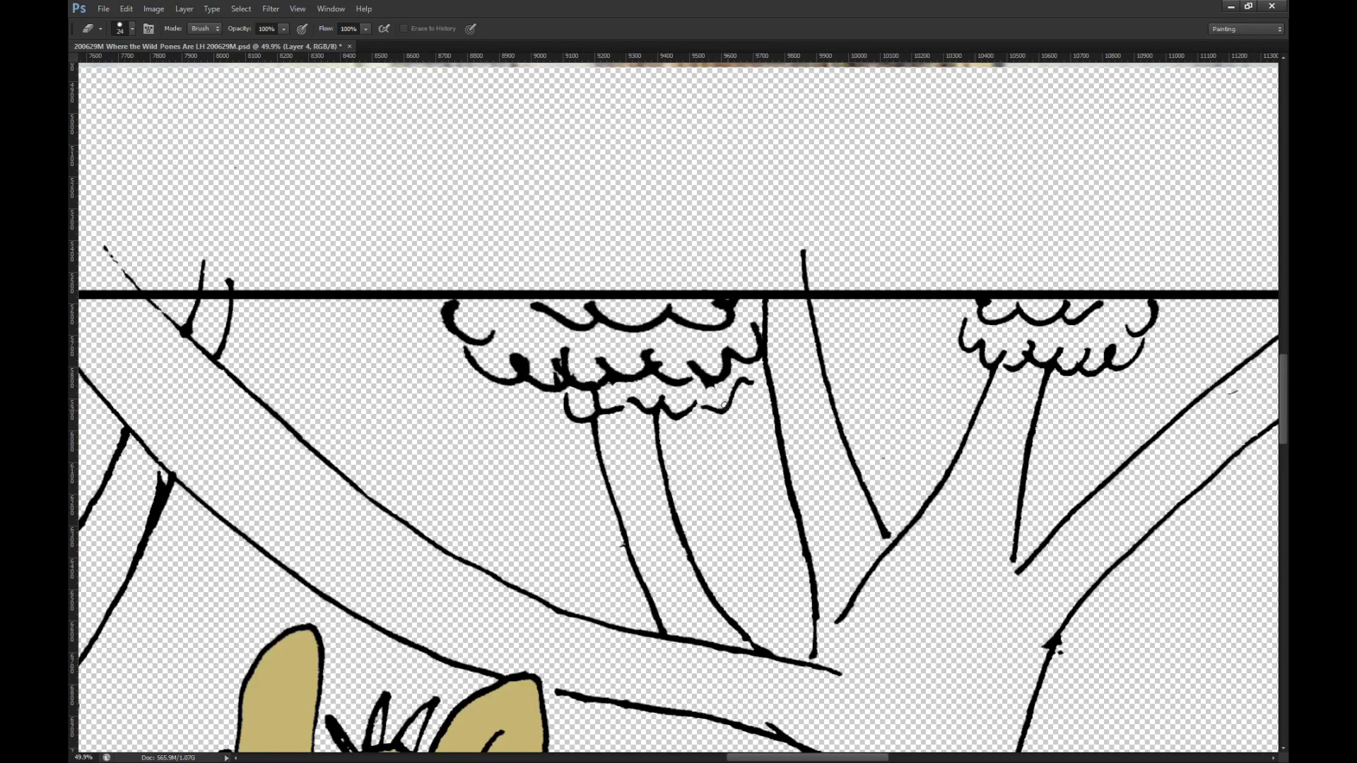
pyautogui.scroll(-8, 726, 401)
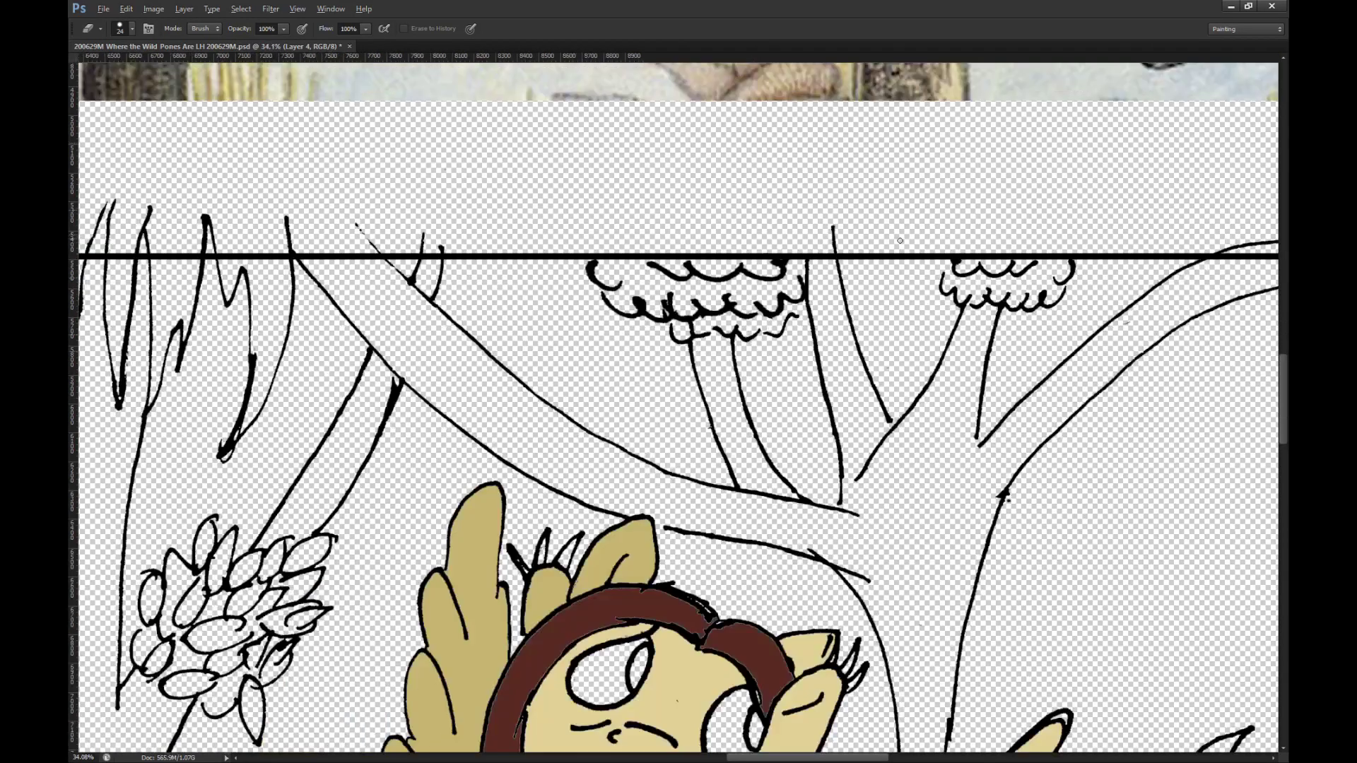
pyautogui.scroll(8, 461, 338)
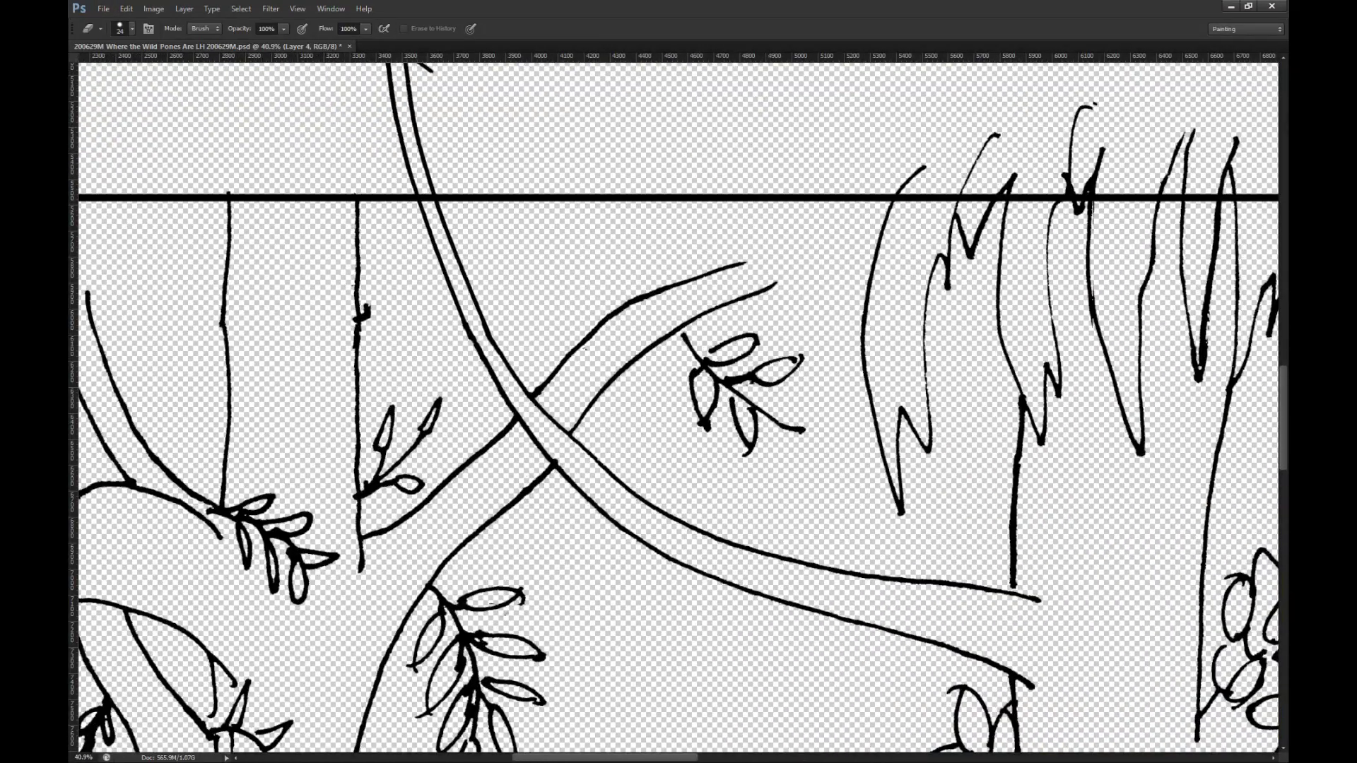
pyautogui.hotkey('ctrl', 'e')
# Step: Copy the unfinished two-line branch and its leaf sprig to a new layer, turn the copy upside down and place it at the branch's open end
pyautogui.press('l')
pyautogui.moveTo(517, 374)
pyautogui.mouseDown()
pyautogui.moveTo(702, 193)
pyautogui.moveTo(837, 290)
pyautogui.moveTo(841, 385)
pyautogui.moveTo(807, 474)
pyautogui.moveTo(660, 489)
pyautogui.moveTo(498, 428)
pyautogui.mouseUp()
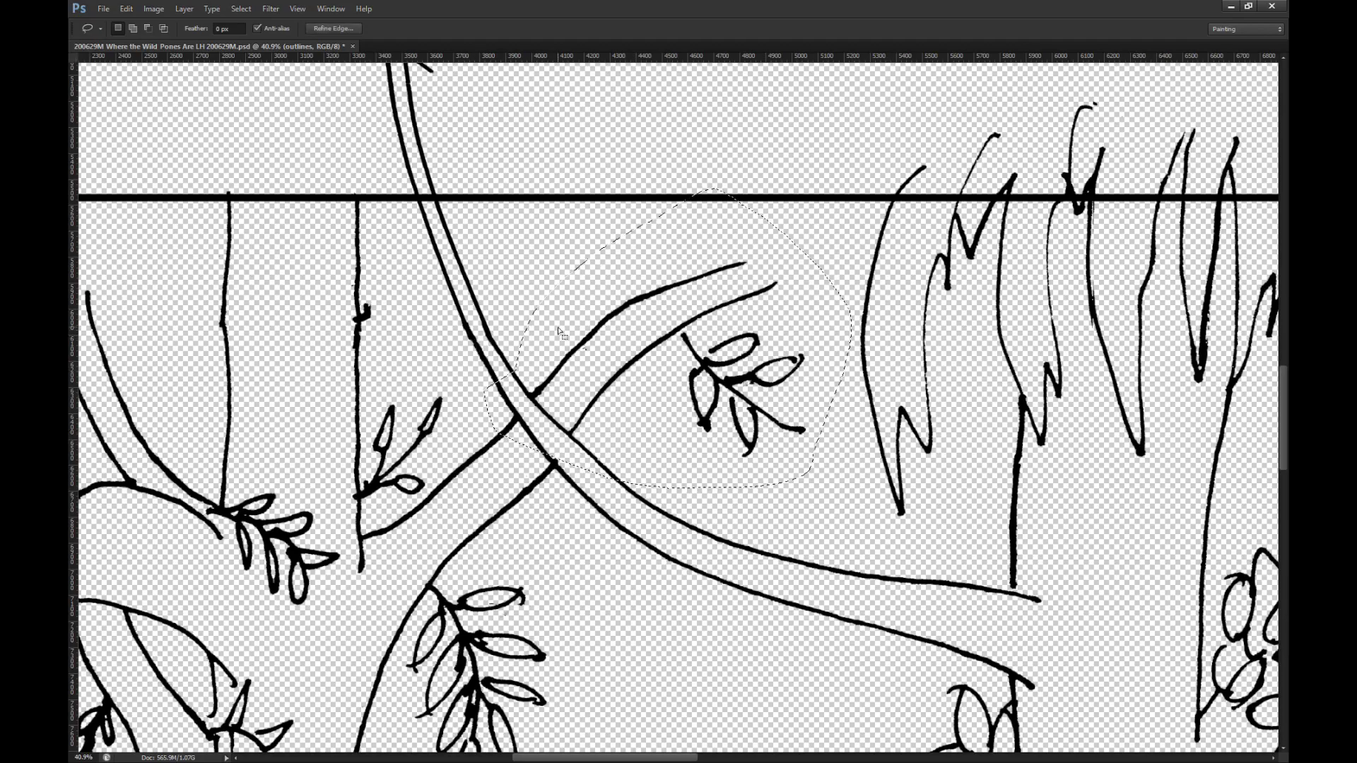
pyautogui.hotkey('ctrl', 'j')
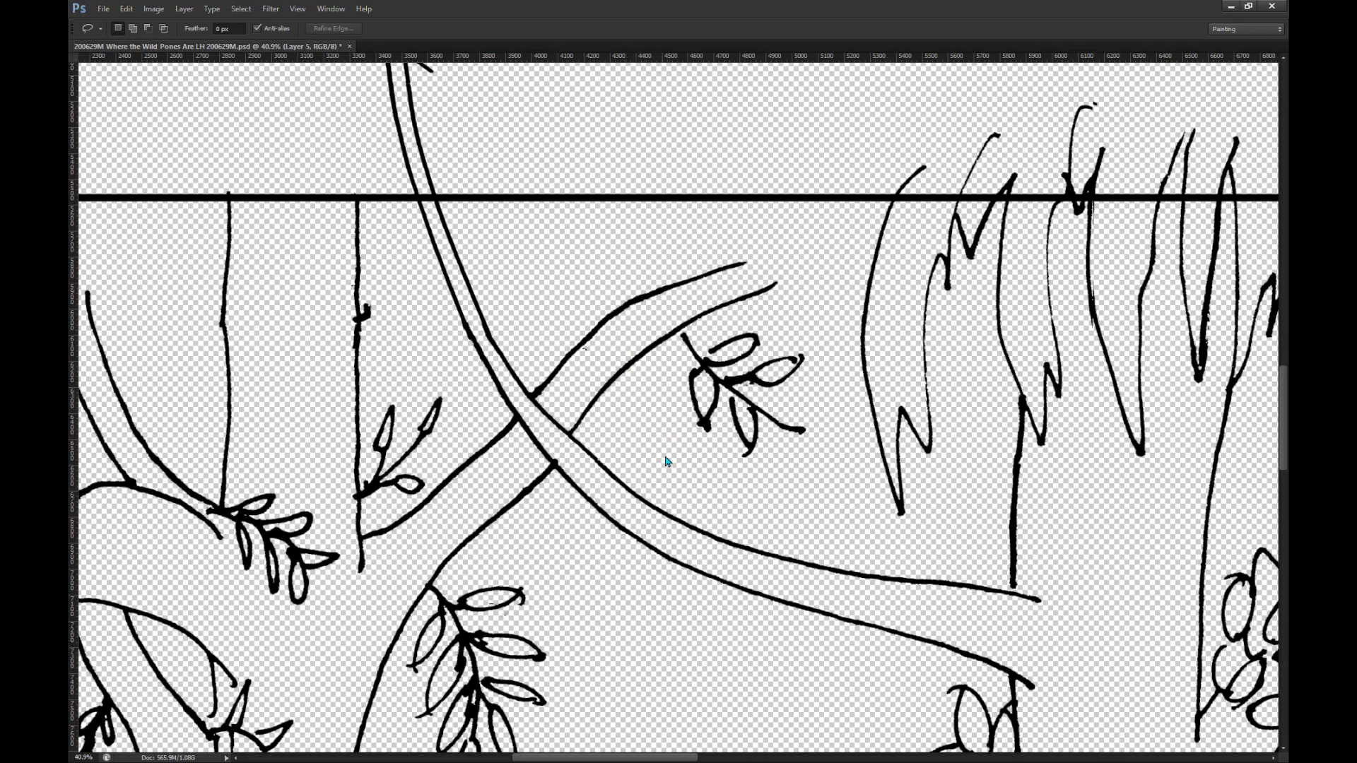
pyautogui.hotkey('ctrl', 't')
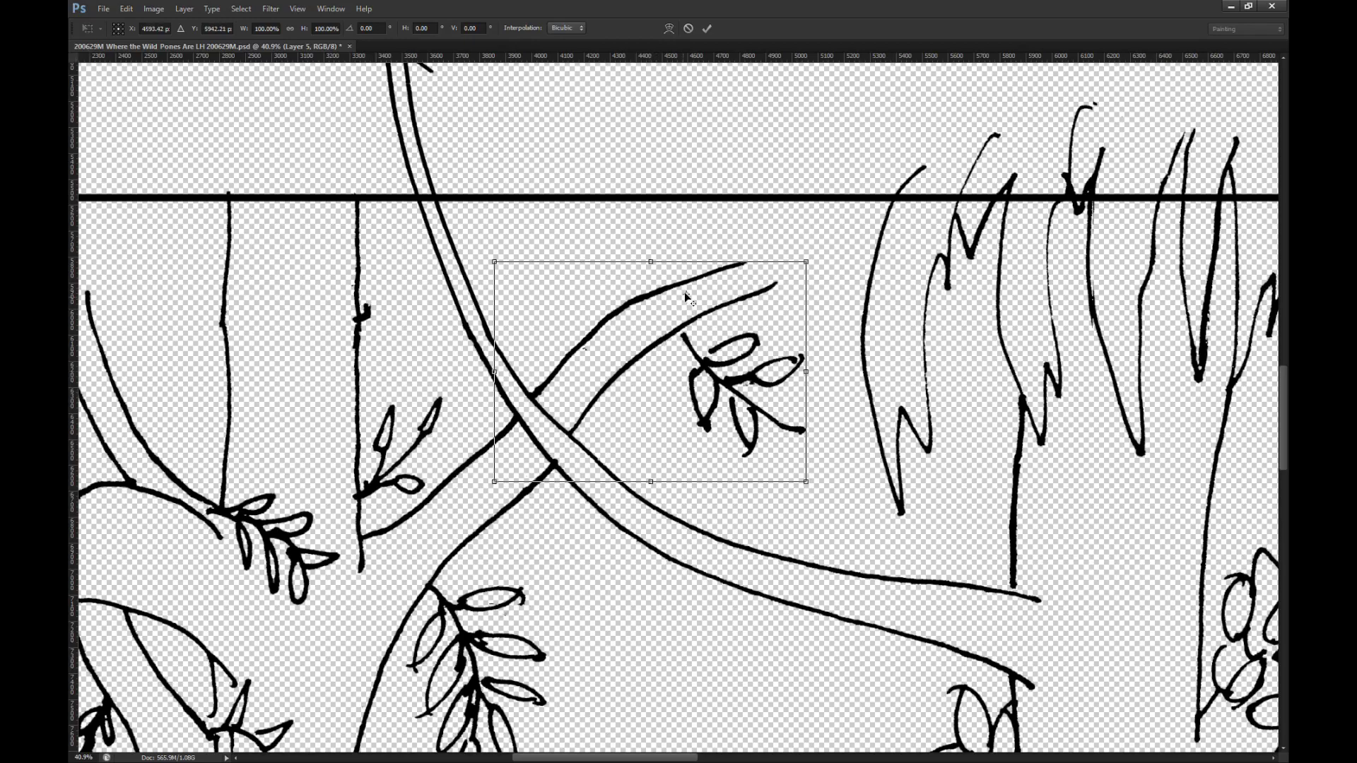
pyautogui.click(799, 480)
pyautogui.moveTo(799, 300); pyautogui.dragTo(876, 265)
# Step: Scale the copied branch to about 93% width and 61% height, skewing and rotating it so its lines continue the branch past the horizontal line
pyautogui.scroll(2, 848, 227)
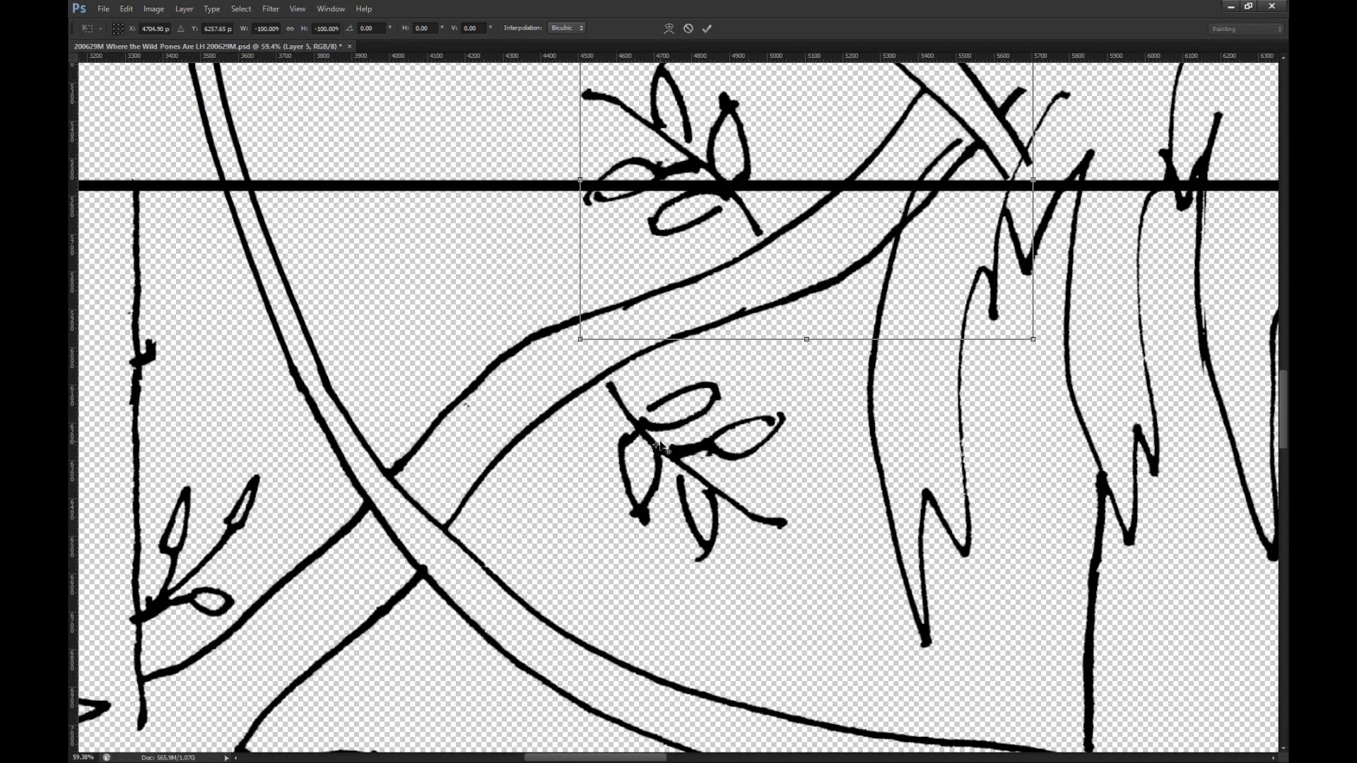
pyautogui.scroll(3, 656, 449)
pyautogui.scroll(-4, 833, 327)
pyautogui.scroll(2, 832, 327)
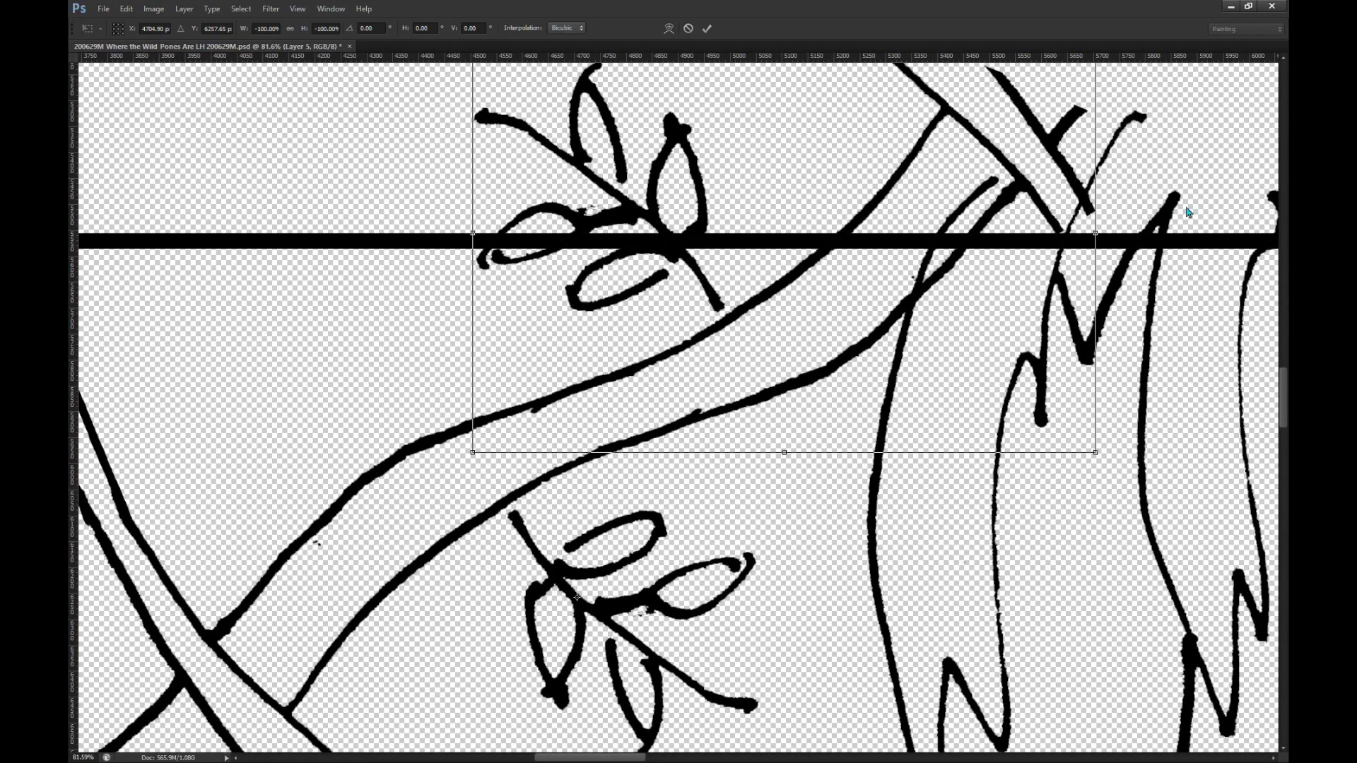
pyautogui.scroll(3, 848, 292)
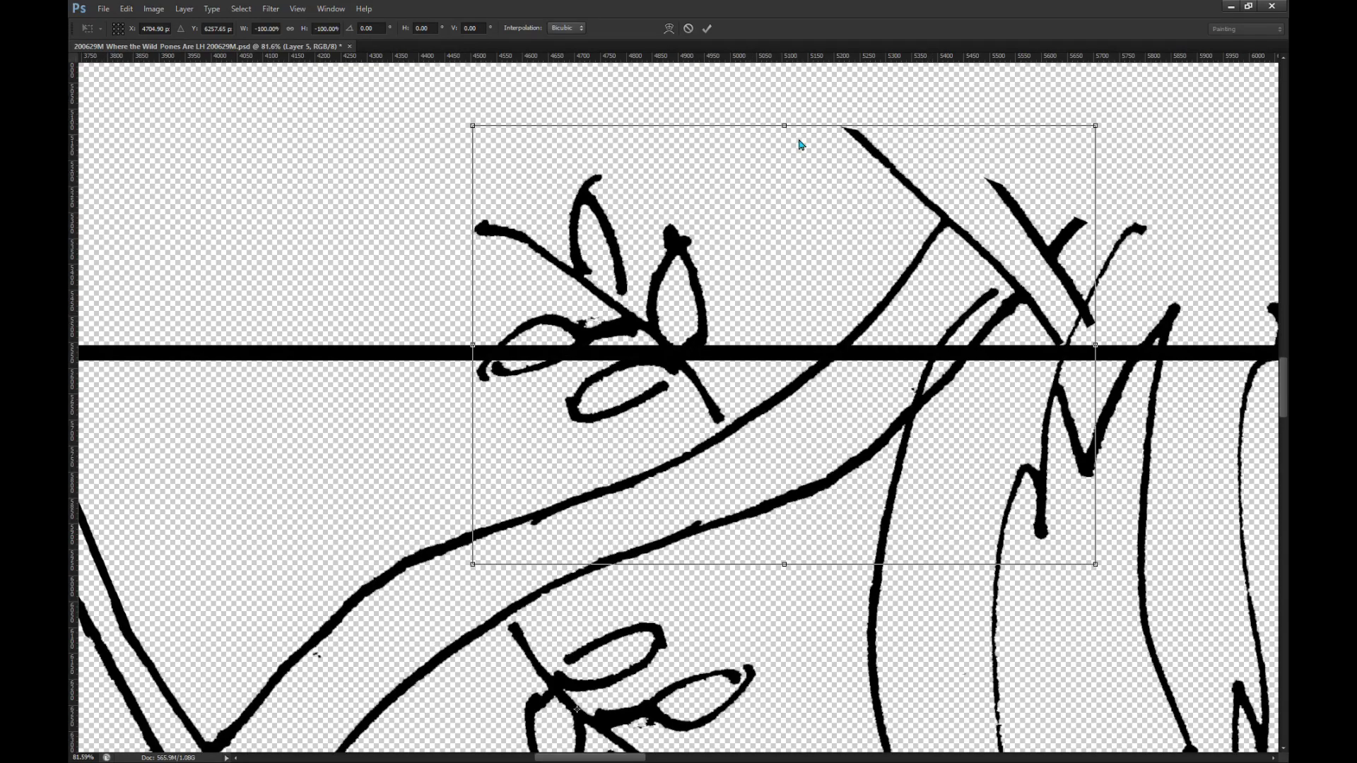
pyautogui.moveTo(474, 127); pyautogui.dragTo(635, 234)
pyautogui.moveTo(1095, 564); pyautogui.dragTo(1029, 391)
pyautogui.moveTo(833, 396); pyautogui.dragTo(875, 395)
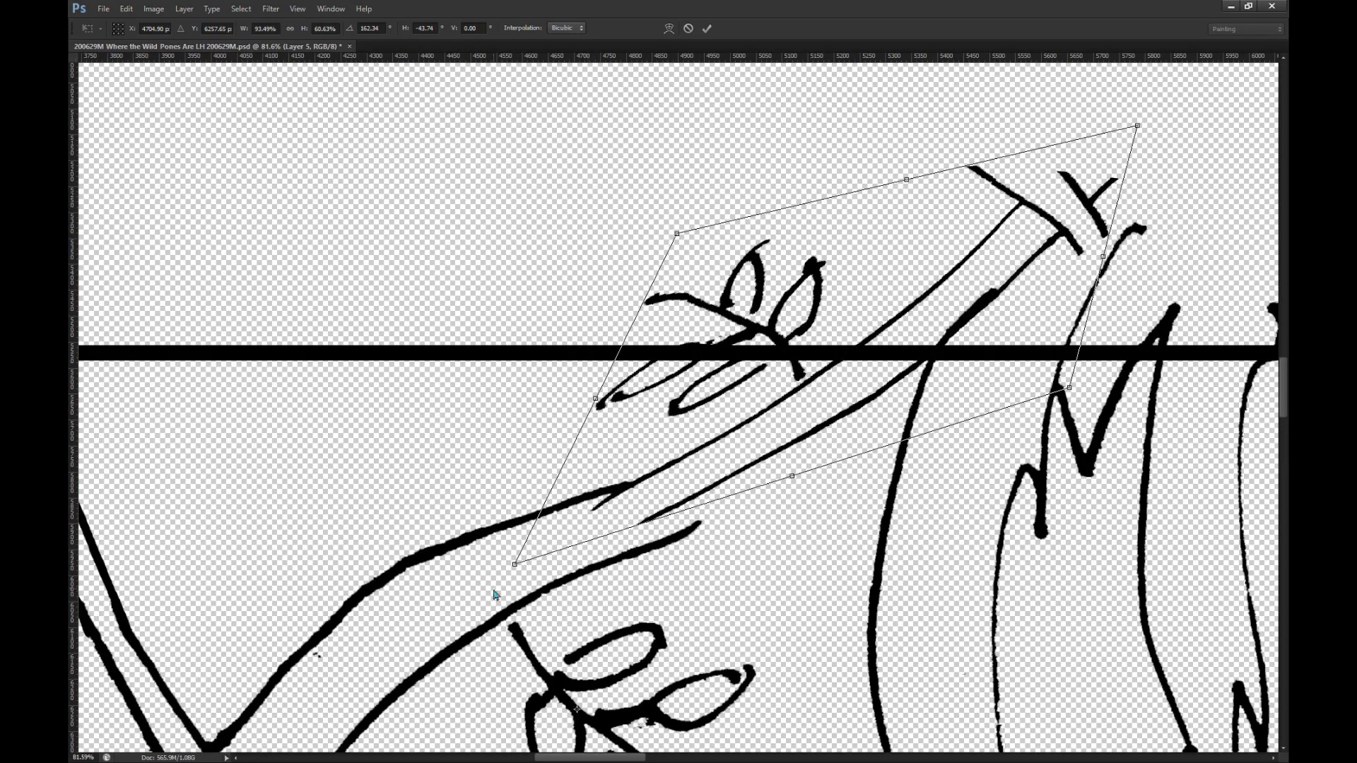
pyautogui.moveTo(638, 503); pyautogui.dragTo(655, 509)
pyautogui.moveTo(769, 431)
pyautogui.mouseDown()
pyautogui.moveTo(750, 454)
pyautogui.moveTo(770, 426)
pyautogui.mouseUp()
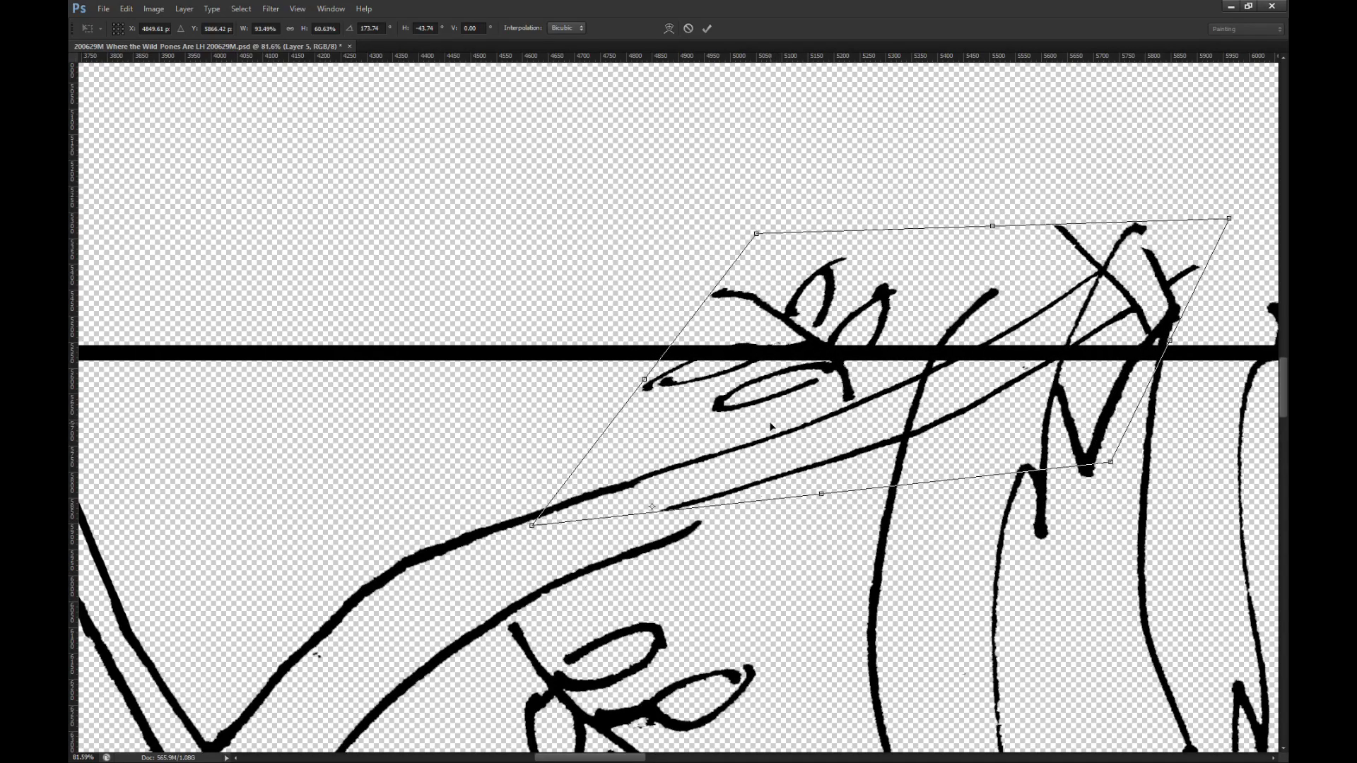
# Step: Warp the lower end of the copied branch so both of its lines join the ends of the original branch
pyautogui.click(669, 28)
pyautogui.moveTo(535, 530); pyautogui.dragTo(535, 534)
pyautogui.moveTo(751, 507); pyautogui.dragTo(761, 577)
pyautogui.moveTo(617, 417); pyautogui.dragTo(555, 353)
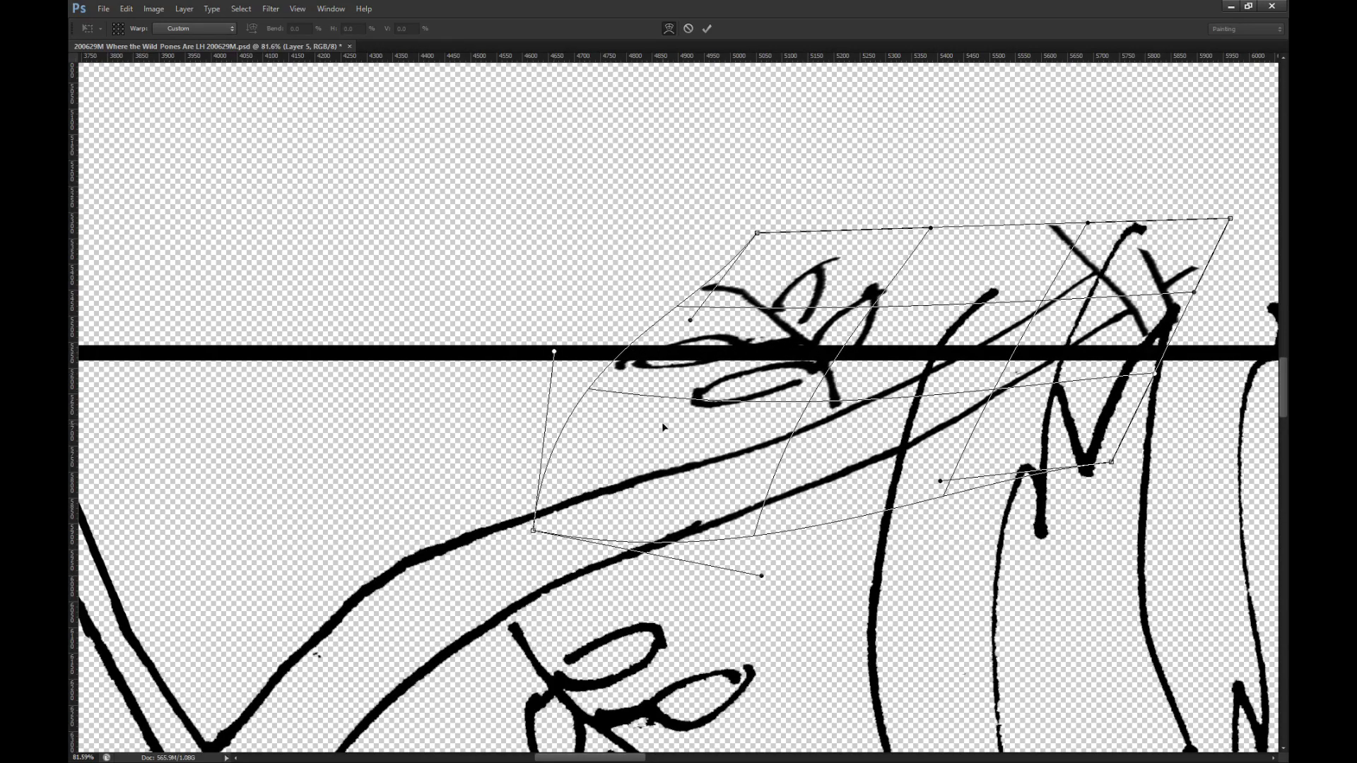
pyautogui.press('Return')
pyautogui.scroll(-5, 789, 442)
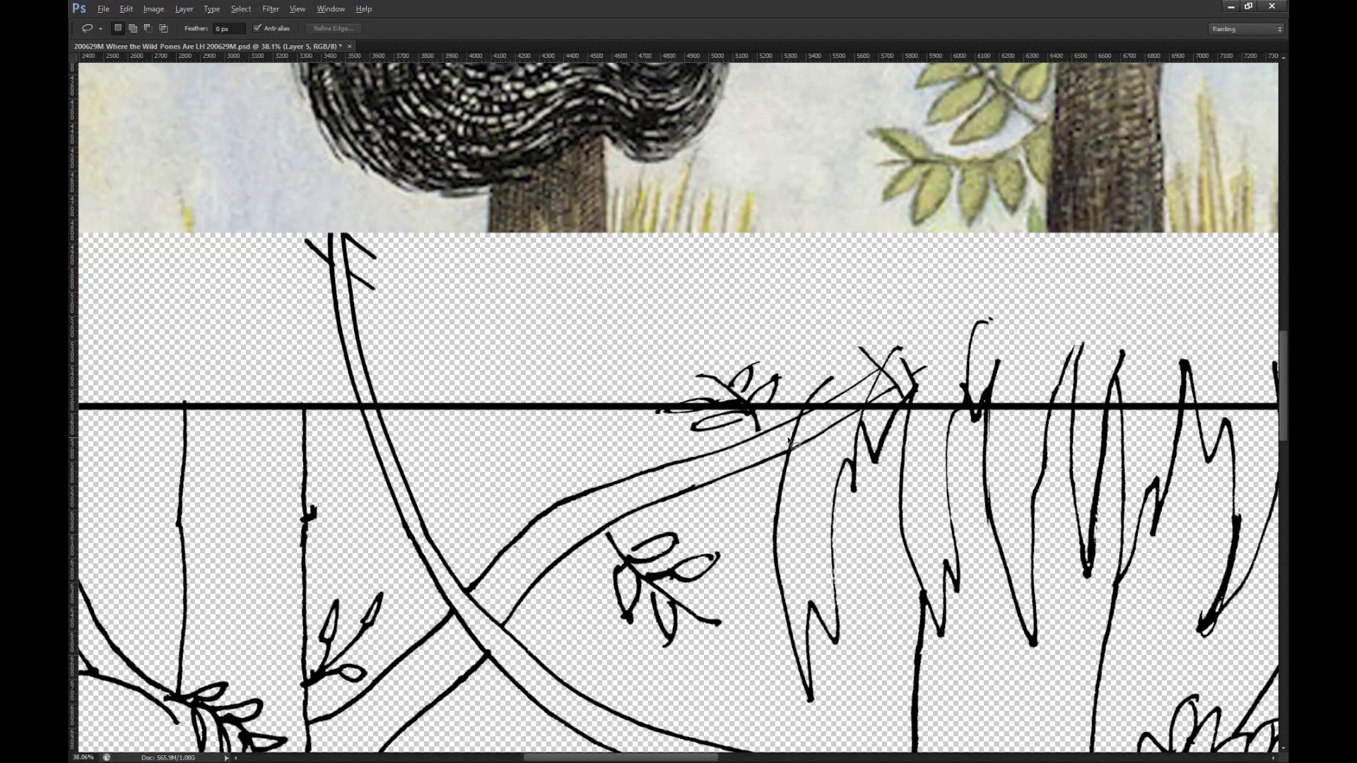
# Step: Delete the part of the copied branch that runs through the jagged hanging foliage, keeping it only up to the foliage's first outline
pyautogui.scroll(2, 789, 440)
pyautogui.press('e')
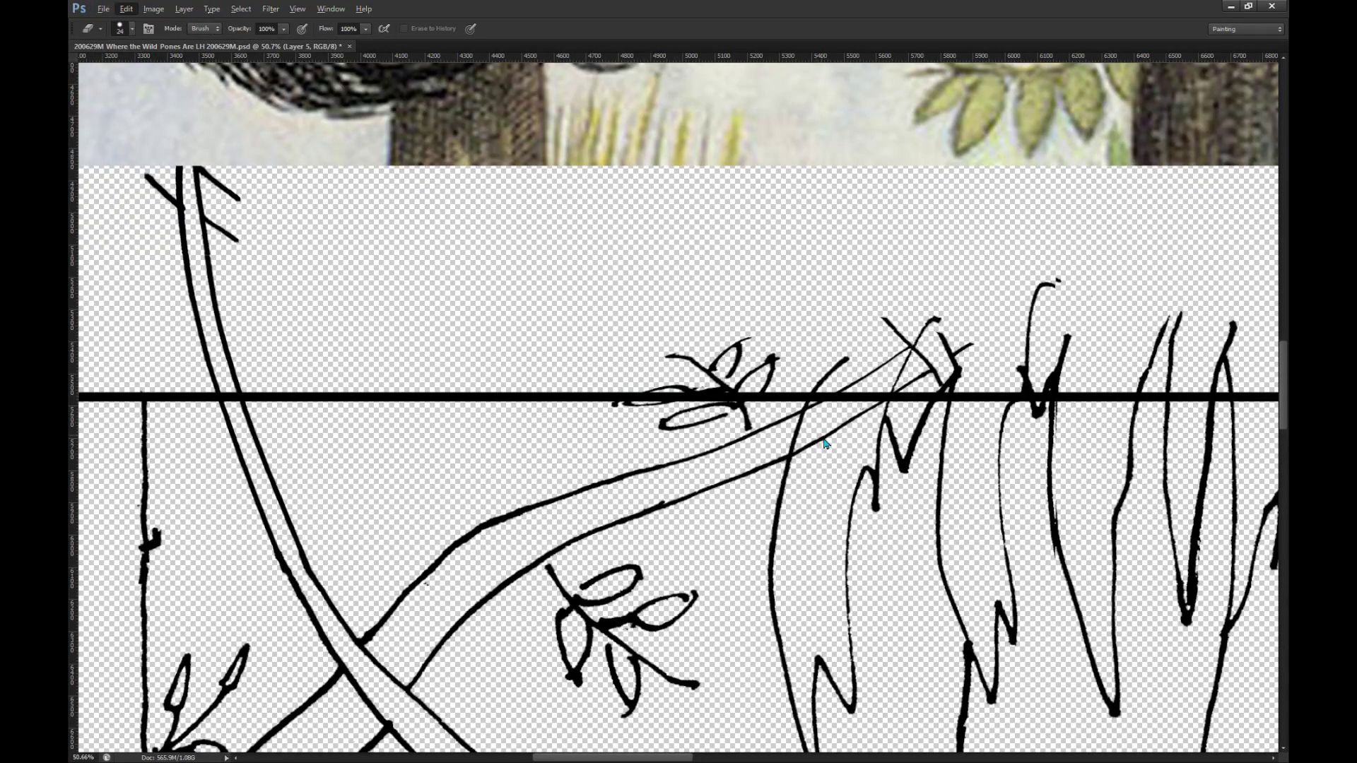
pyautogui.click(824, 439)
pyautogui.moveTo(805, 459)
pyautogui.mouseDown()
pyautogui.moveTo(829, 408)
pyautogui.moveTo(835, 418)
pyautogui.moveTo(975, 374)
pyautogui.moveTo(951, 353)
pyautogui.moveTo(977, 340)
pyautogui.moveTo(932, 341)
pyautogui.moveTo(939, 327)
pyautogui.moveTo(869, 379)
pyautogui.mouseUp()
pyautogui.press('l')
pyautogui.moveTo(825, 433)
pyautogui.mouseDown()
pyautogui.moveTo(827, 288)
pyautogui.moveTo(823, 428)
pyautogui.mouseUp()
pyautogui.press('Delete')
pyautogui.hotkey('ctrl', 'd')
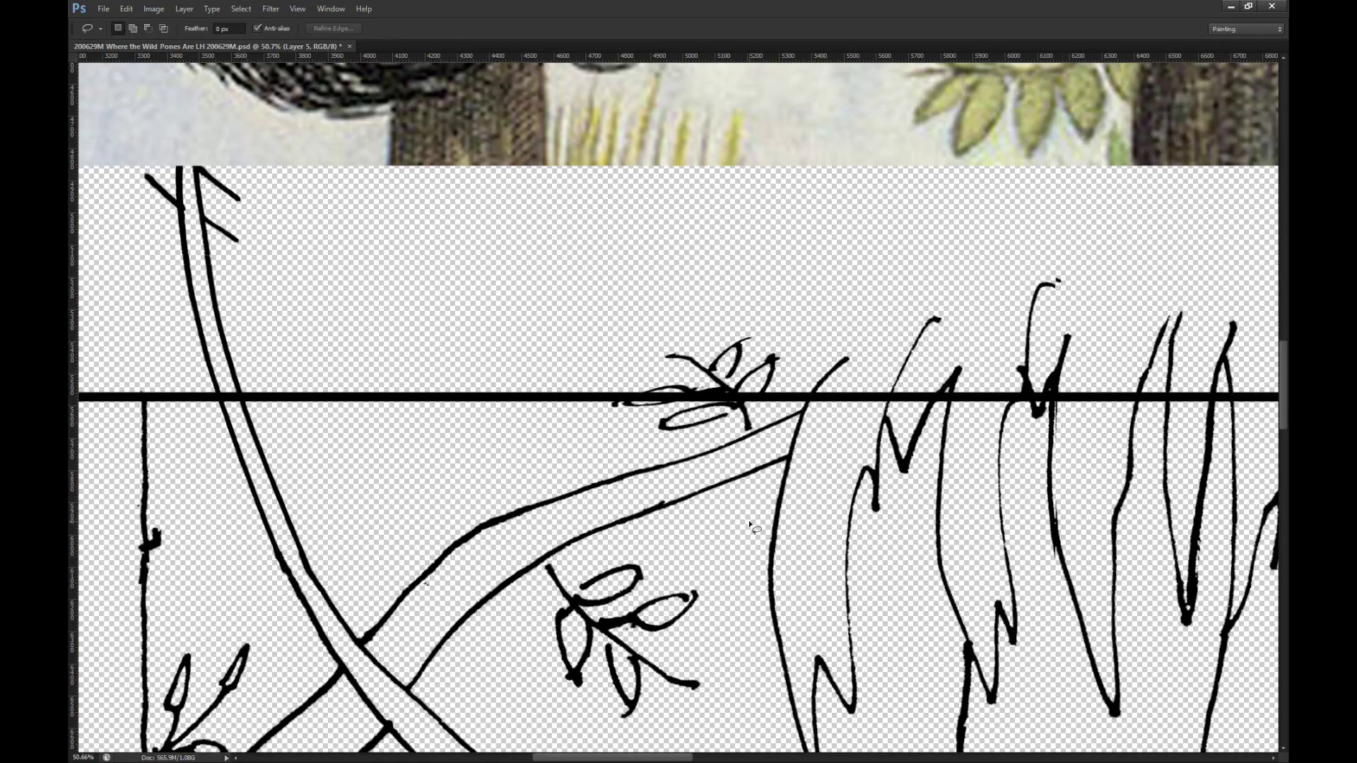
# Step: Erase the doubled stroke and stray line ends around the forked branch at the drawing's far left in the outlines layer
pyautogui.scroll(-6, 880, 372)
pyautogui.scroll(1, 732, 417)
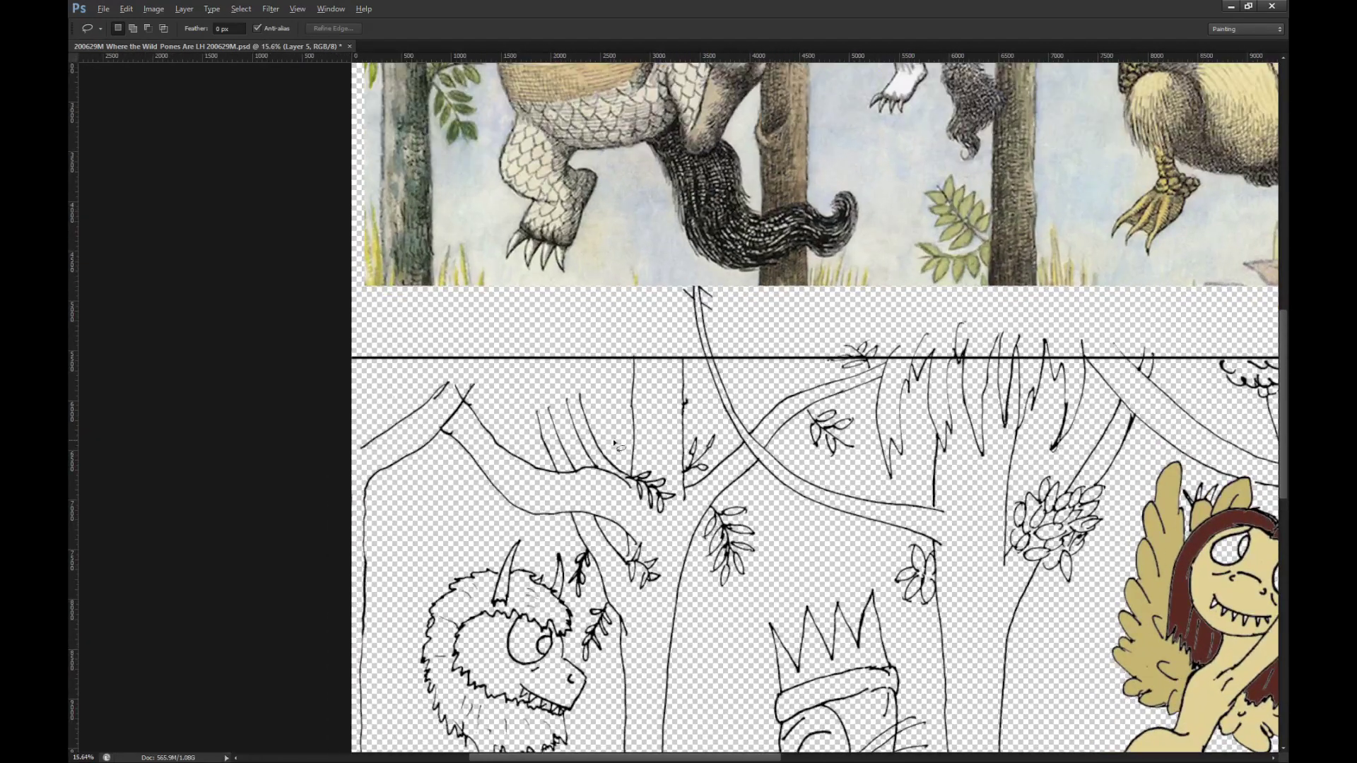
pyautogui.hscroll(-2, 598, 440)
pyautogui.scroll(2, 601, 442)
pyautogui.scroll(2, 440, 364)
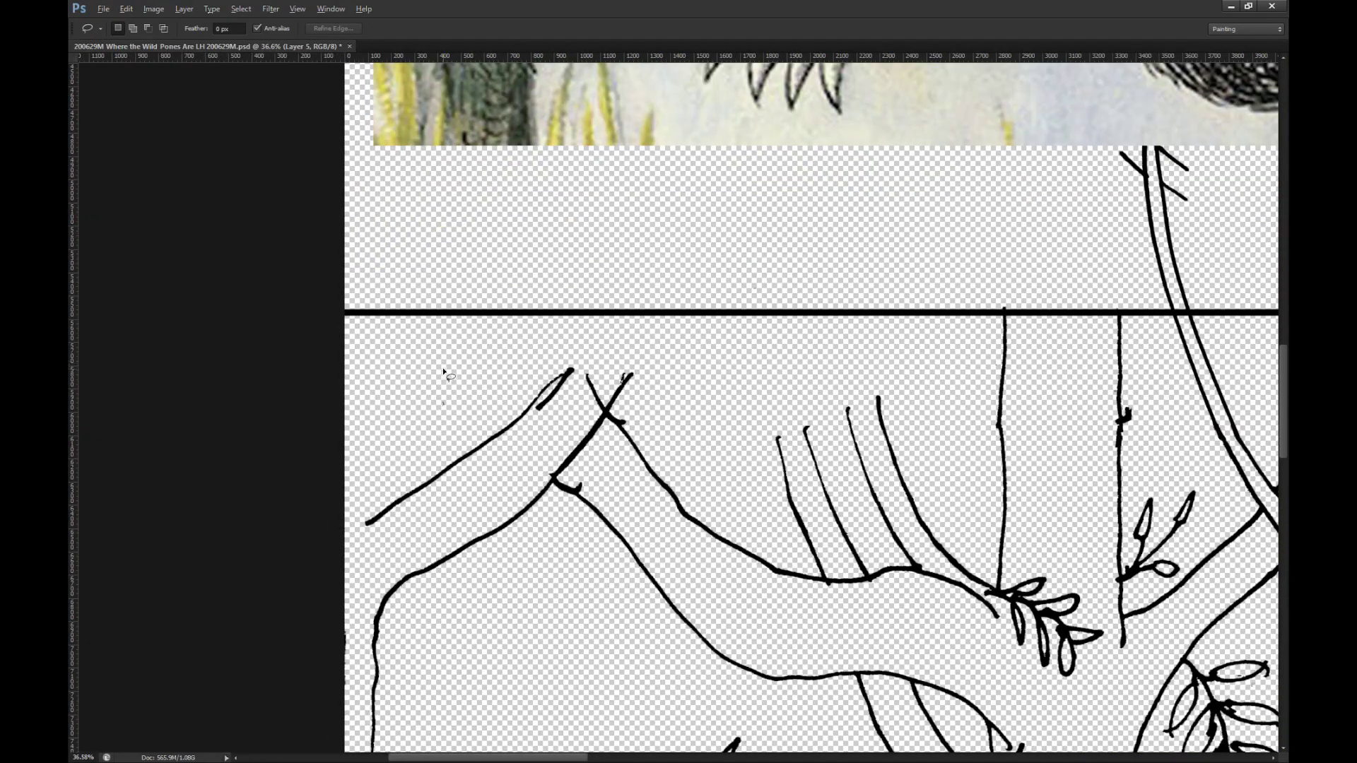
pyautogui.scroll(3, 440, 364)
pyautogui.hotkey('alt', ']')
pyautogui.press('e')
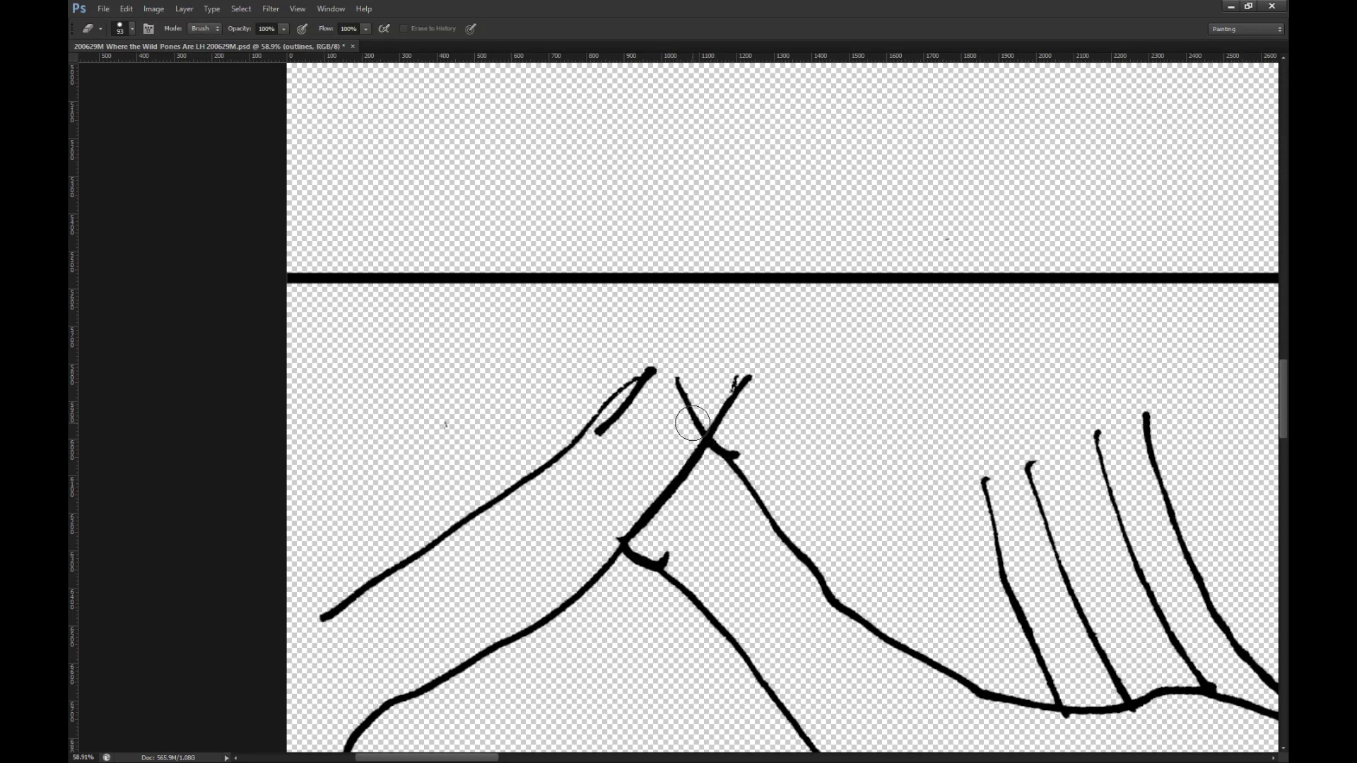
pyautogui.scroll(-8, 692, 424)
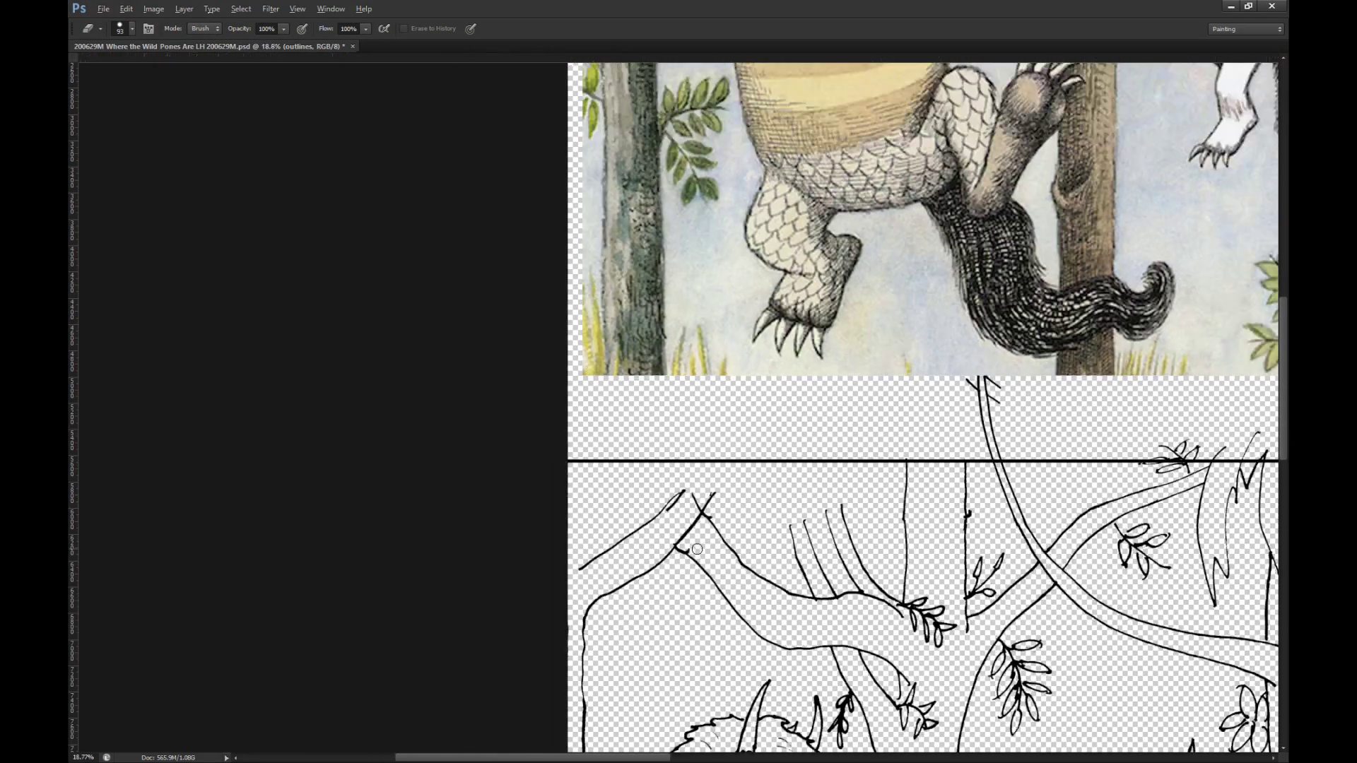
pyautogui.scroll(-1, 697, 548)
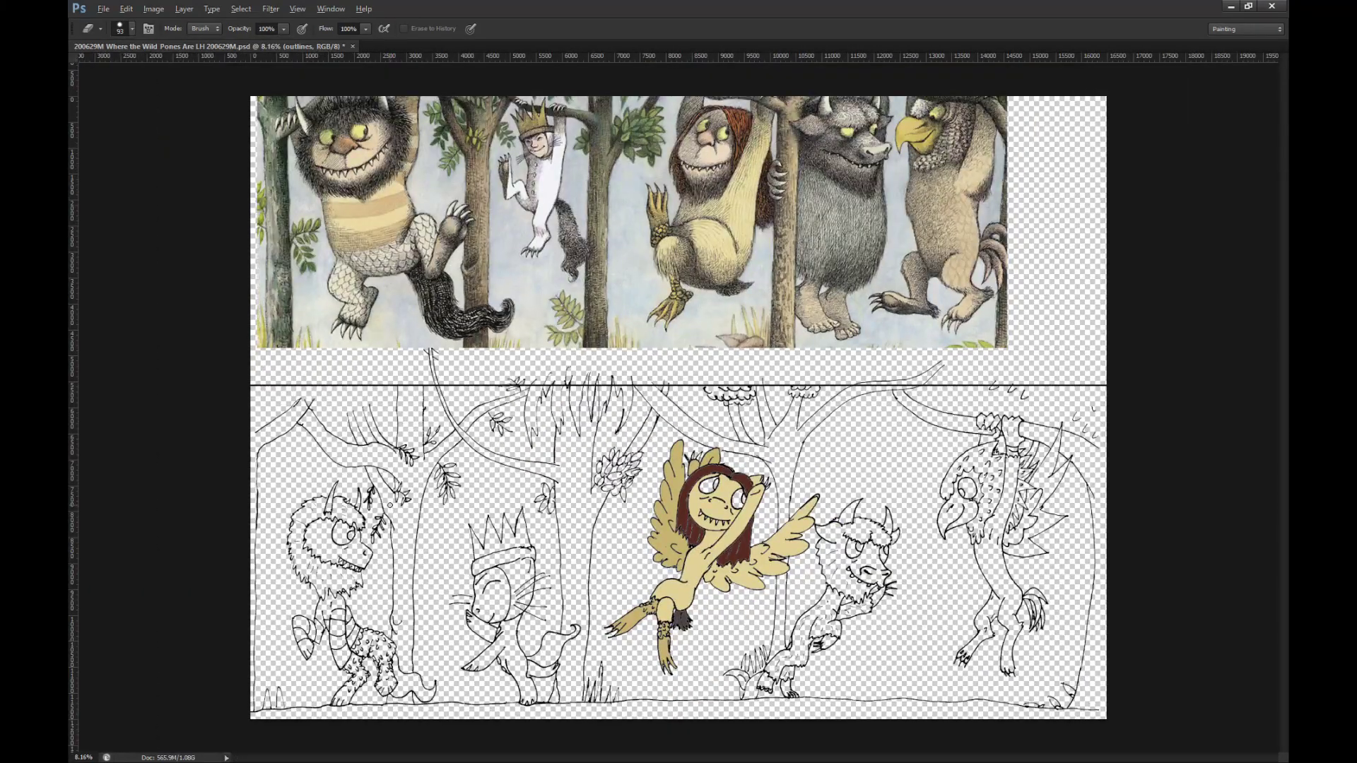
pyautogui.scroll(5, 274, 410)
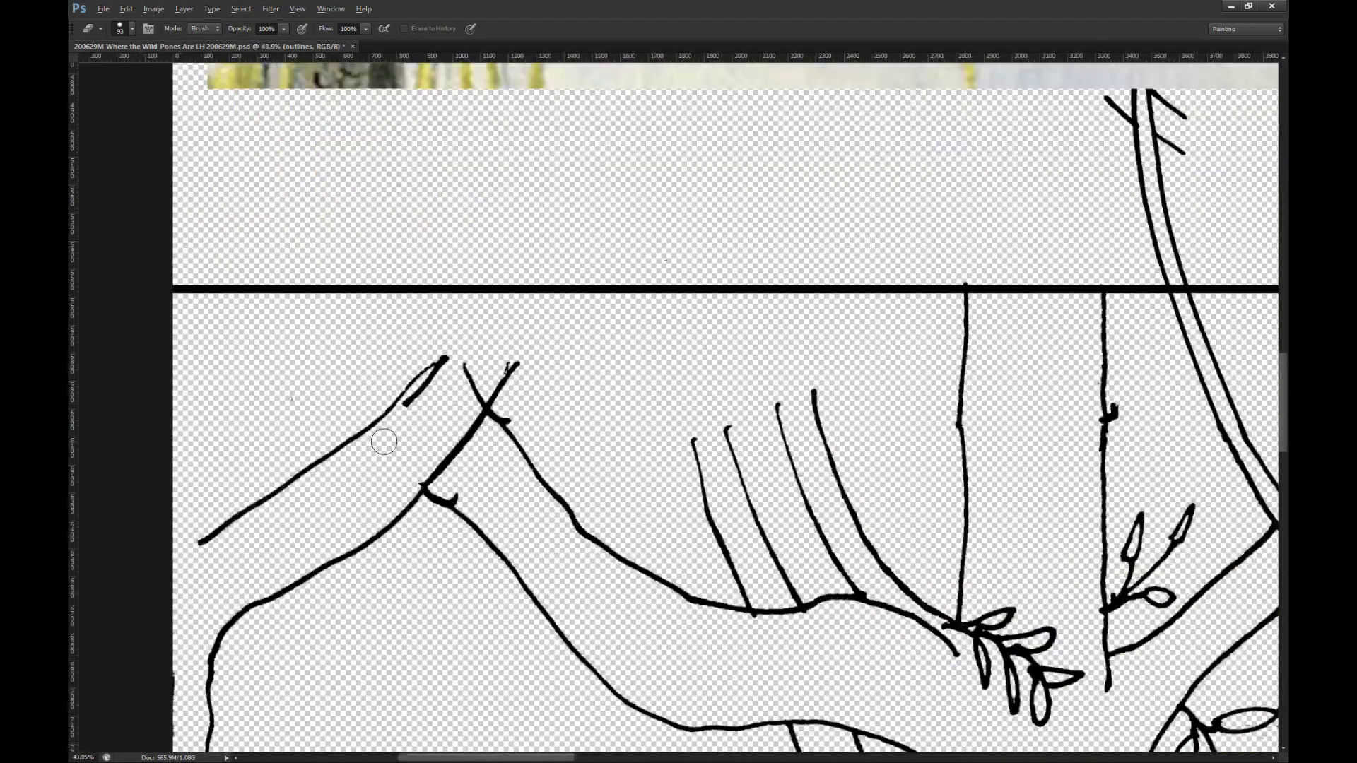
pyautogui.moveTo(434, 403)
pyautogui.mouseDown()
pyautogui.moveTo(453, 362)
pyautogui.moveTo(412, 412)
pyautogui.moveTo(481, 390)
pyautogui.moveTo(473, 399)
pyautogui.moveTo(457, 364)
pyautogui.mouseUp()
pyautogui.scroll(3, 480, 415)
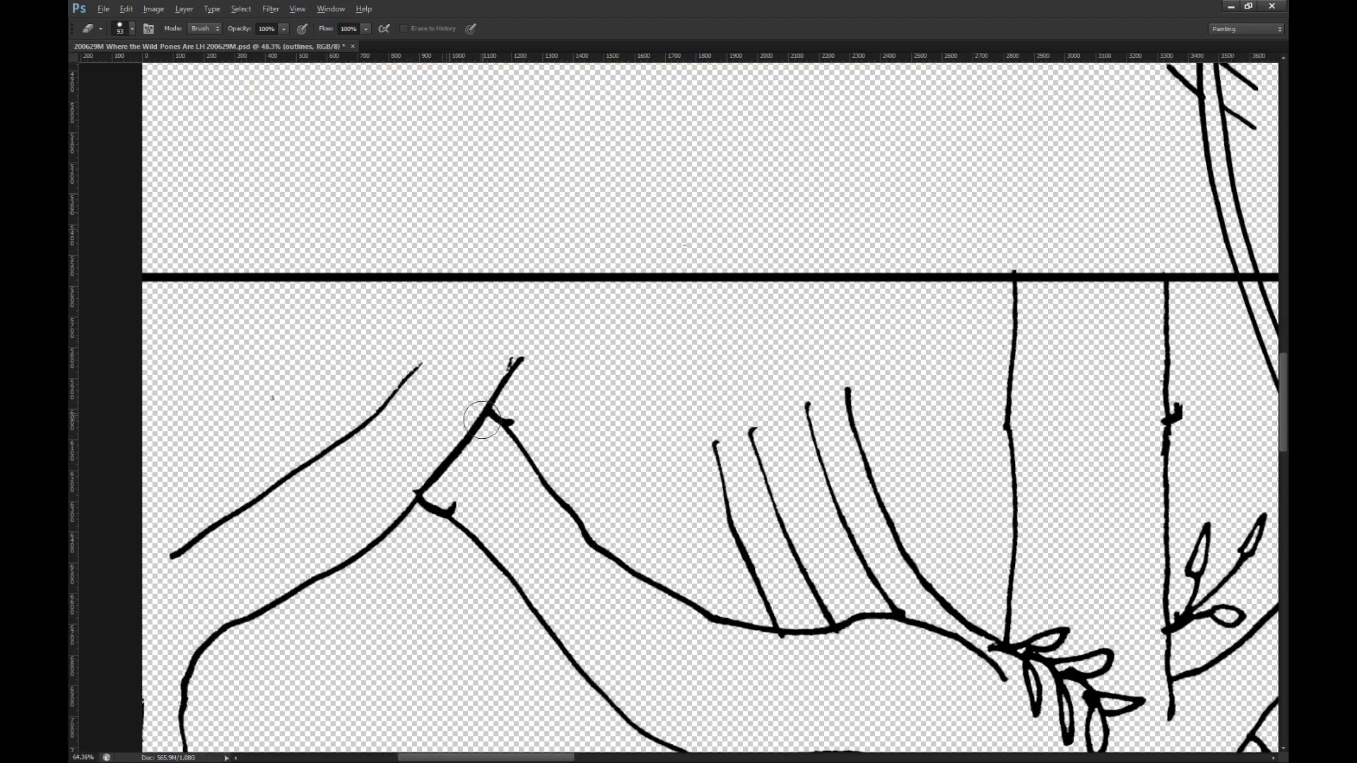
pyautogui.moveTo(542, 409); pyautogui.dragTo(540, 413)
# Step: Copy the four short curved stems above the left branch to a new layer and move the copy up across the horizontal line
pyautogui.scroll(-6, 645, 418)
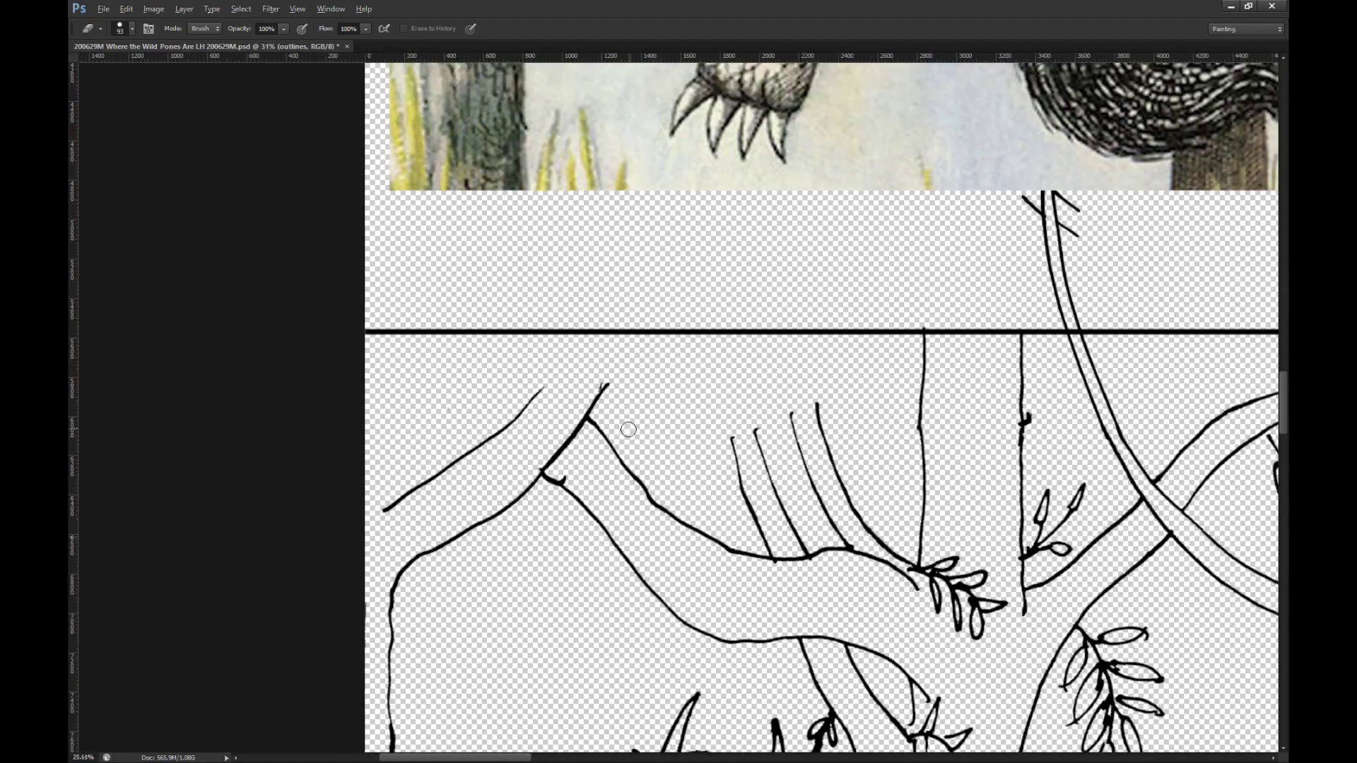
pyautogui.scroll(-1, 596, 518)
pyautogui.hscroll(3, 601, 530)
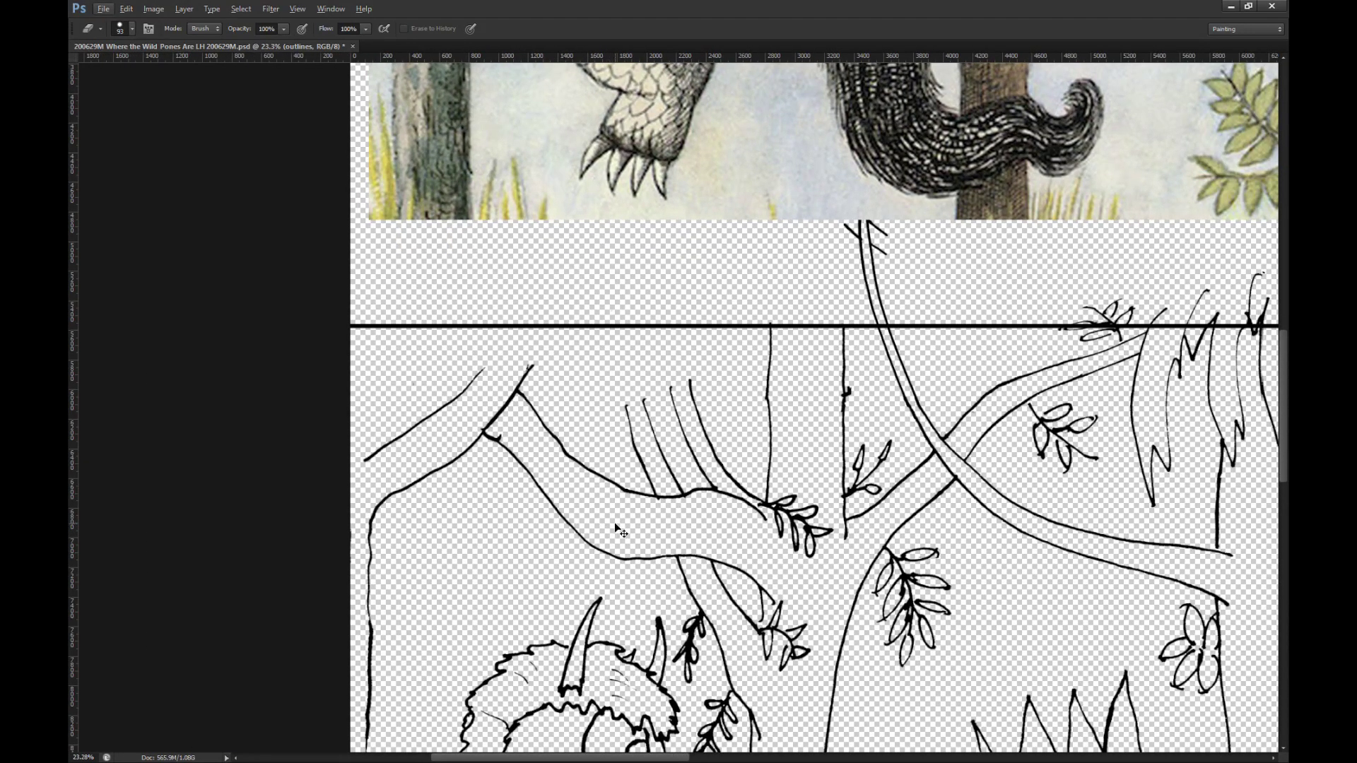
pyautogui.press('l')
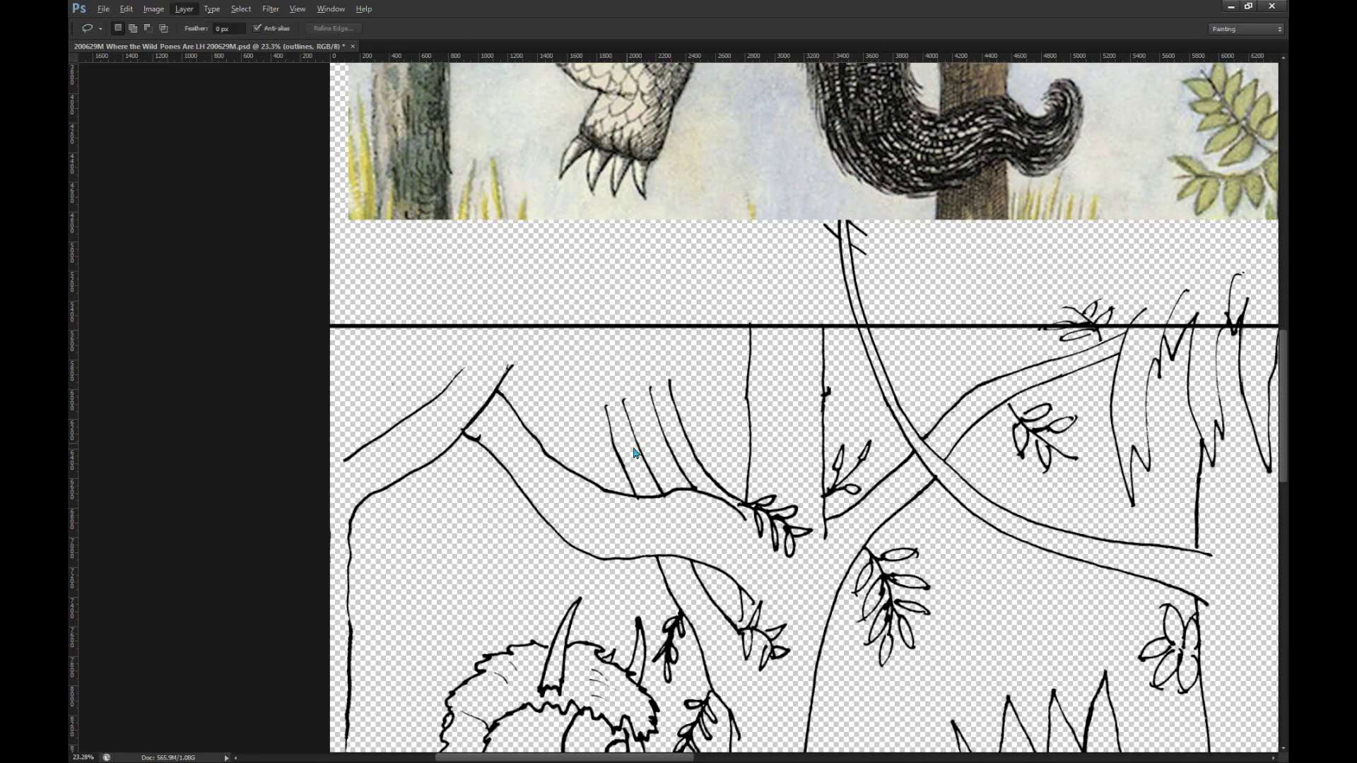
pyautogui.moveTo(668, 500)
pyautogui.mouseDown()
pyautogui.moveTo(604, 493)
pyautogui.moveTo(707, 479)
pyautogui.moveTo(675, 304)
pyautogui.moveTo(598, 357)
pyautogui.moveTo(577, 445)
pyautogui.mouseUp()
pyautogui.hotkey('ctrl', 'j')
pyautogui.press('e')
pyautogui.scroll(3, 657, 412)
pyautogui.press('v')
pyautogui.moveTo(661, 464); pyautogui.dragTo(598, 308)
pyautogui.press('m')
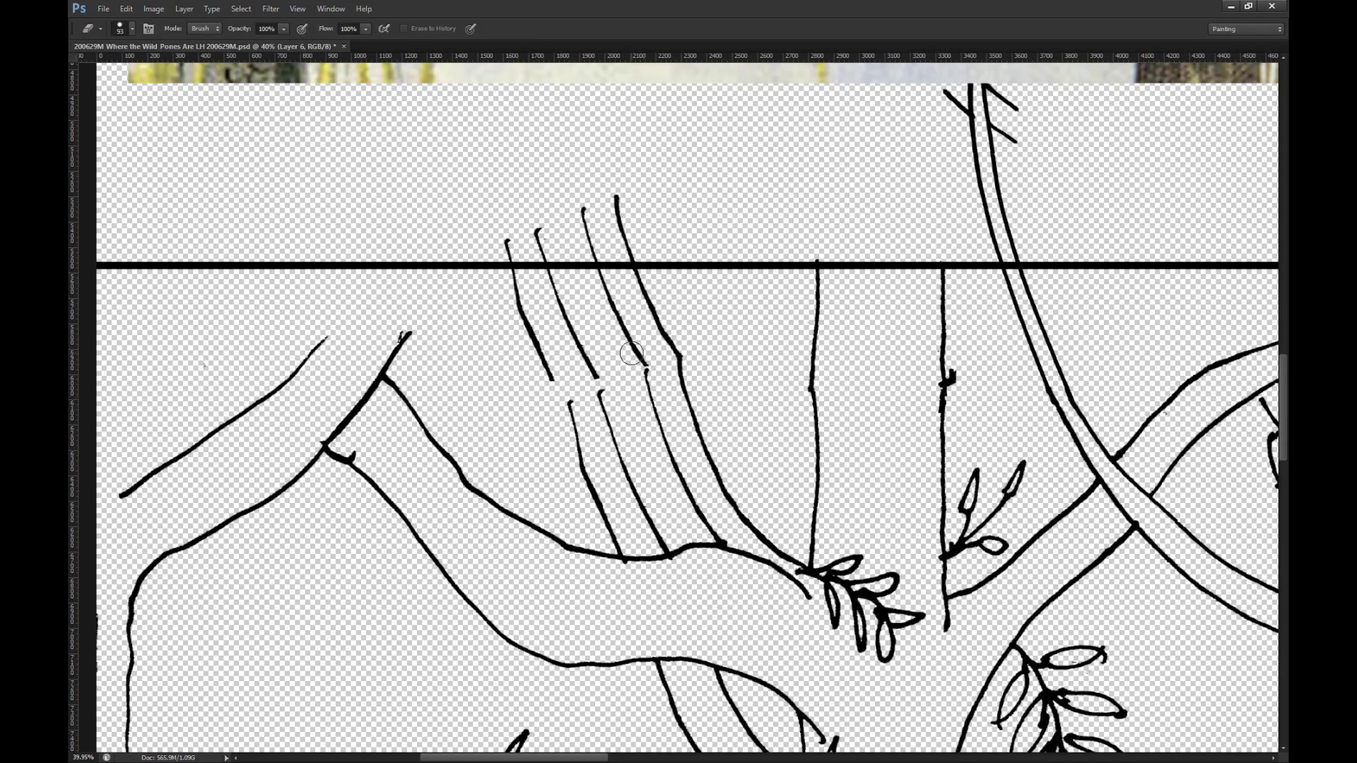
# Step: Rotate the copied stems about 34 degrees so they lean the other way, with the rightmost stem meeting its original
pyautogui.hotkey('ctrl', 't')
pyautogui.moveTo(593, 289); pyautogui.dragTo(688, 360)
pyautogui.moveTo(834, 360); pyautogui.dragTo(910, 464)
pyautogui.moveTo(689, 295); pyautogui.dragTo(691, 296)
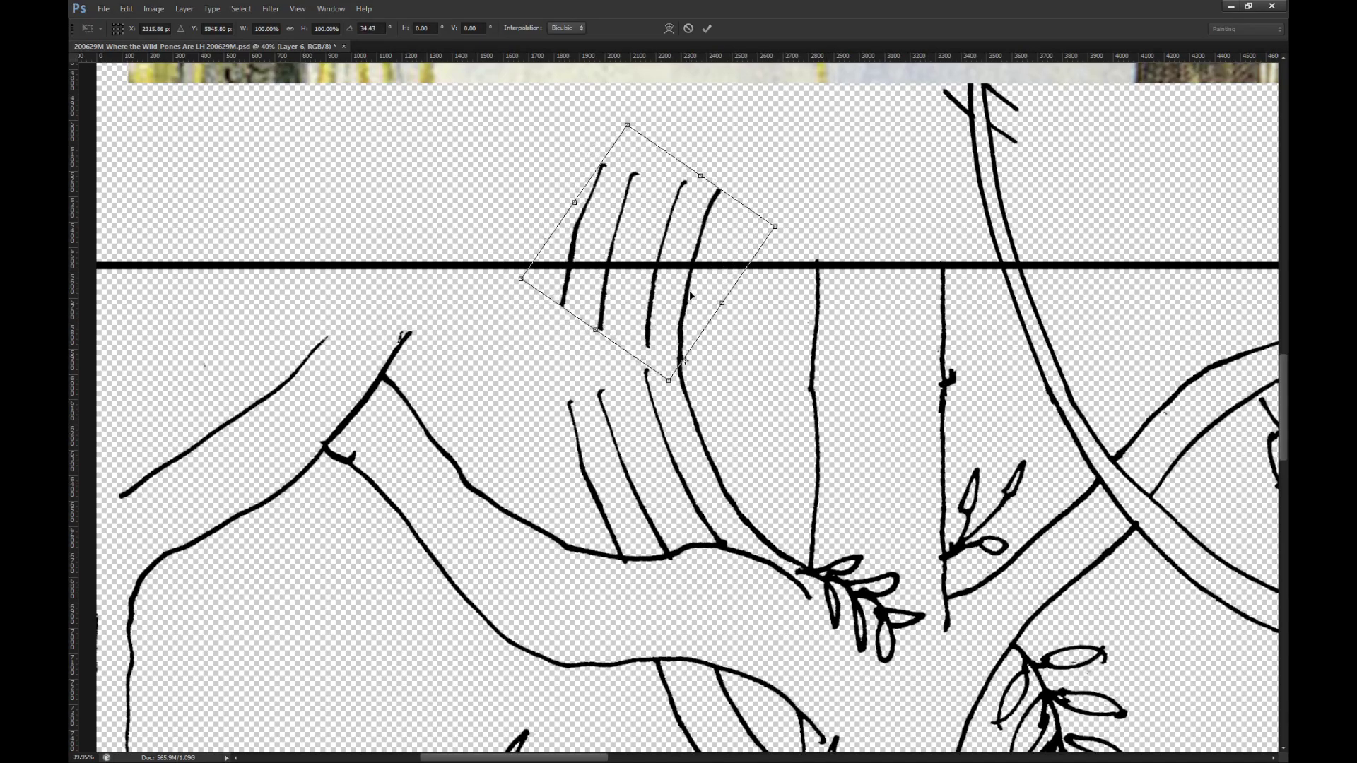
pyautogui.click(707, 32)
# Step: Duplicate the rotated stems, move the duplicate down into the gap above the original stems and rotate it to bridge both sets
pyautogui.hotkey('ctrl', 'j')
pyautogui.press('v')
pyautogui.moveTo(668, 311); pyautogui.dragTo(656, 408)
pyautogui.hotkey('ctrl', 't')
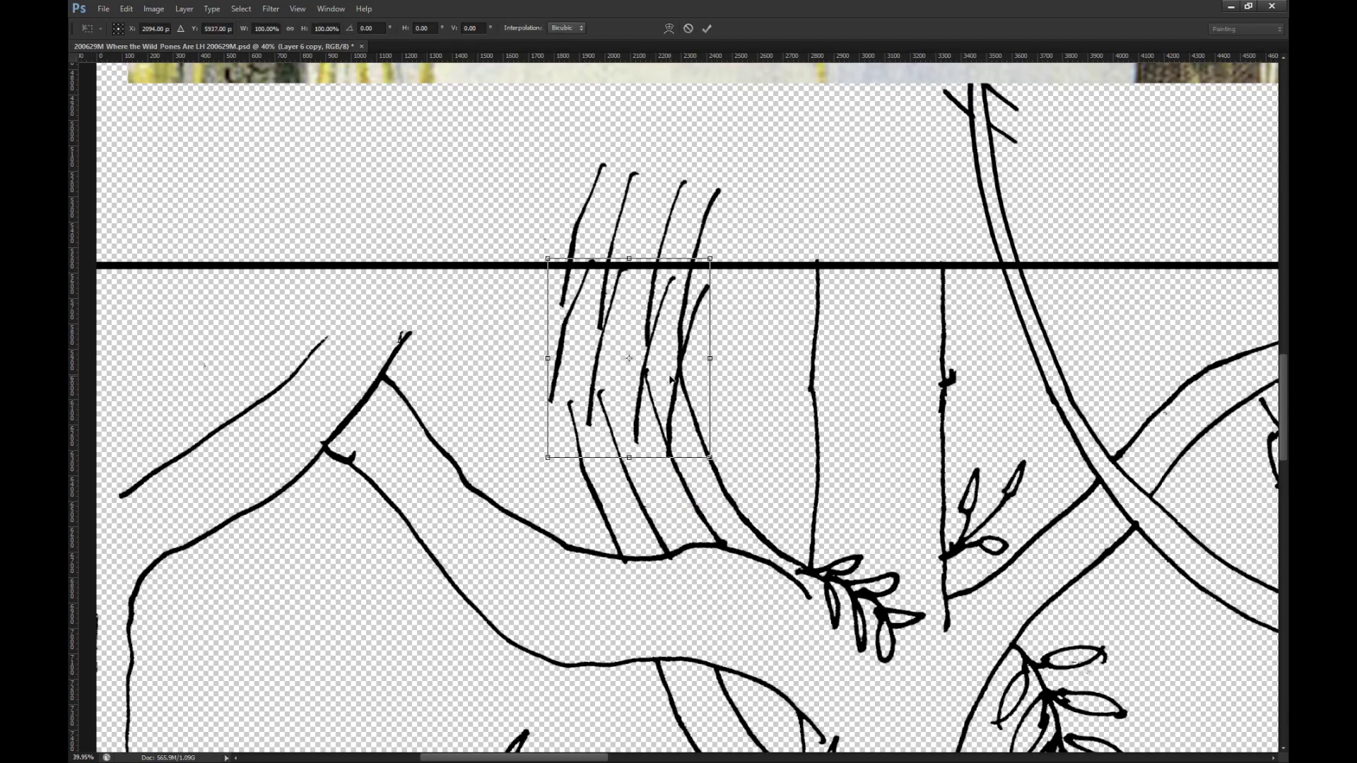
pyautogui.moveTo(770, 380); pyautogui.dragTo(777, 343)
# Step: Warp the bridging stems so their ends line up with the original stems below and the rotated stems above
pyautogui.click(669, 29)
pyautogui.scroll(4, 683, 457)
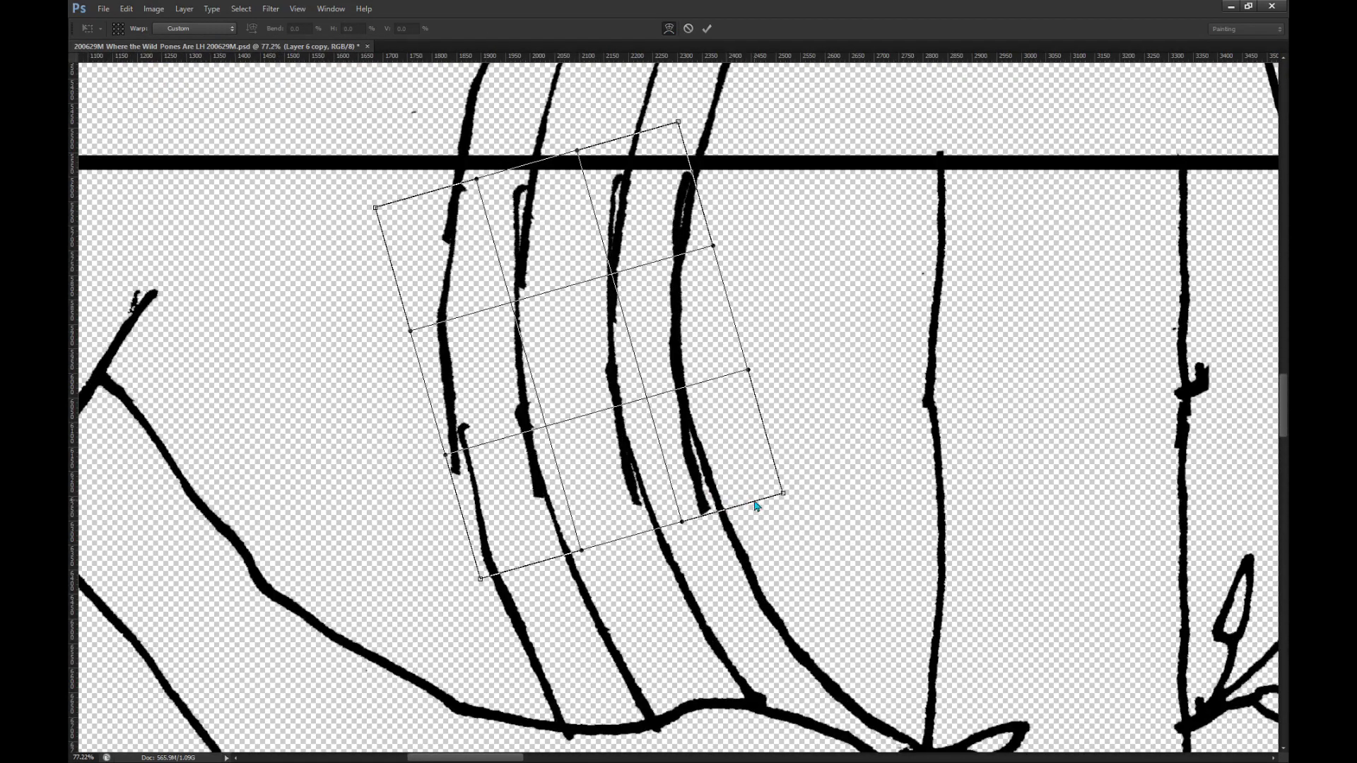
pyautogui.moveTo(779, 495); pyautogui.dragTo(820, 484)
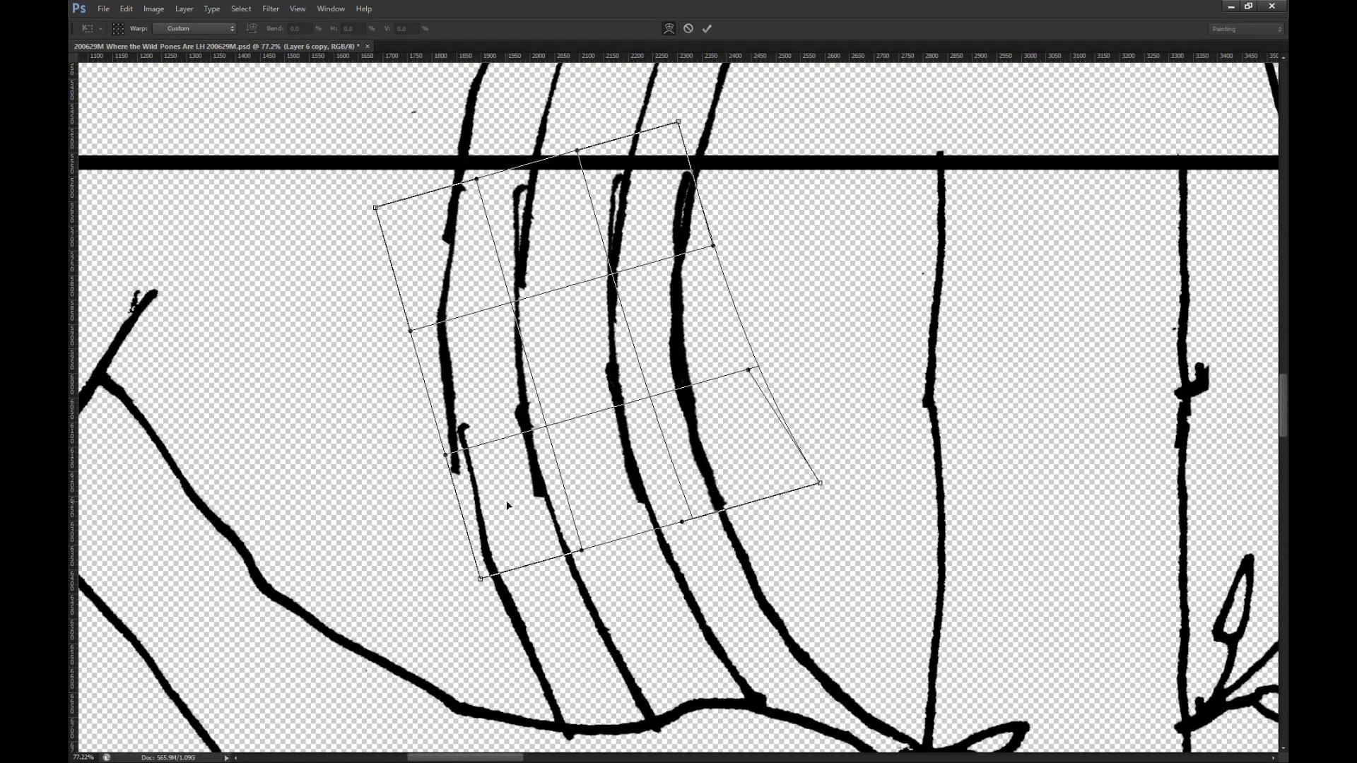
pyautogui.moveTo(478, 580); pyautogui.dragTo(525, 629)
pyautogui.moveTo(381, 210); pyautogui.dragTo(365, 203)
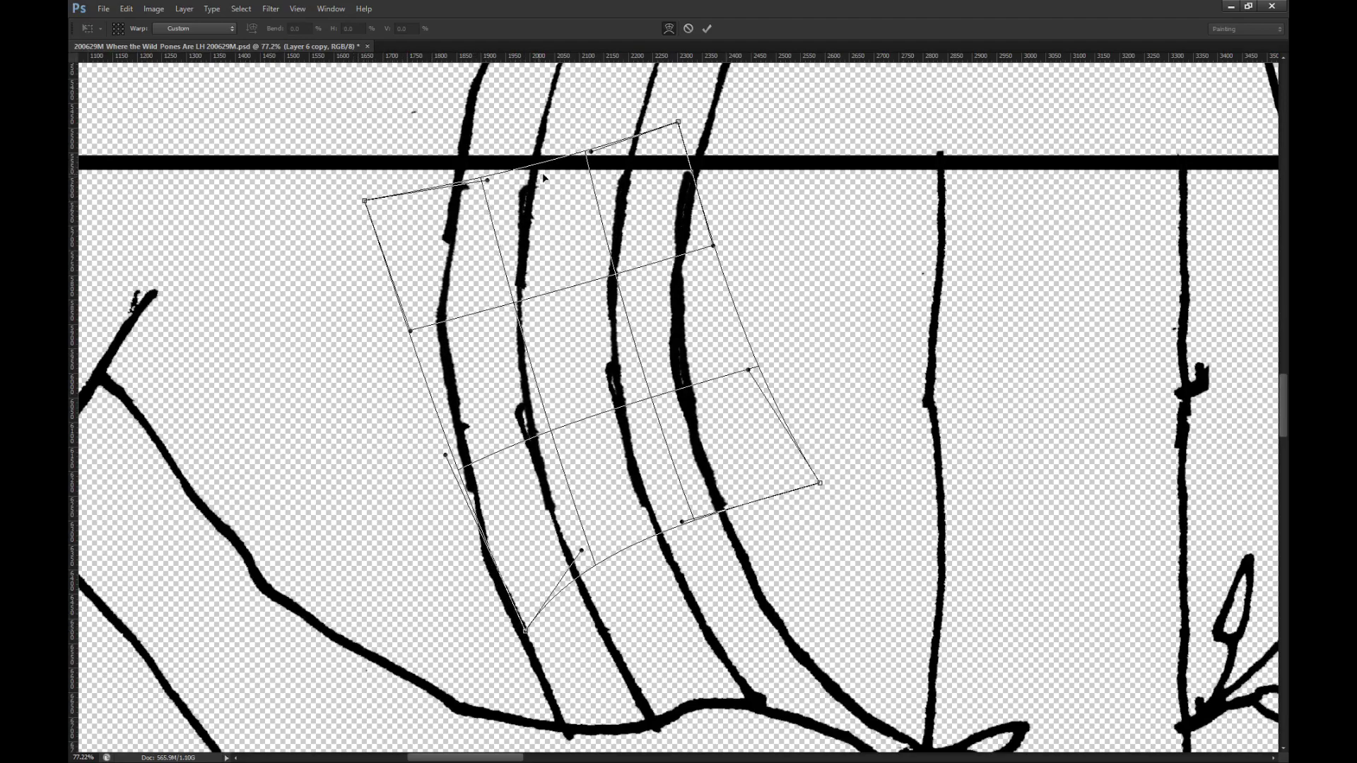
pyautogui.moveTo(475, 178); pyautogui.dragTo(483, 113)
pyautogui.moveTo(574, 360); pyautogui.dragTo(550, 398)
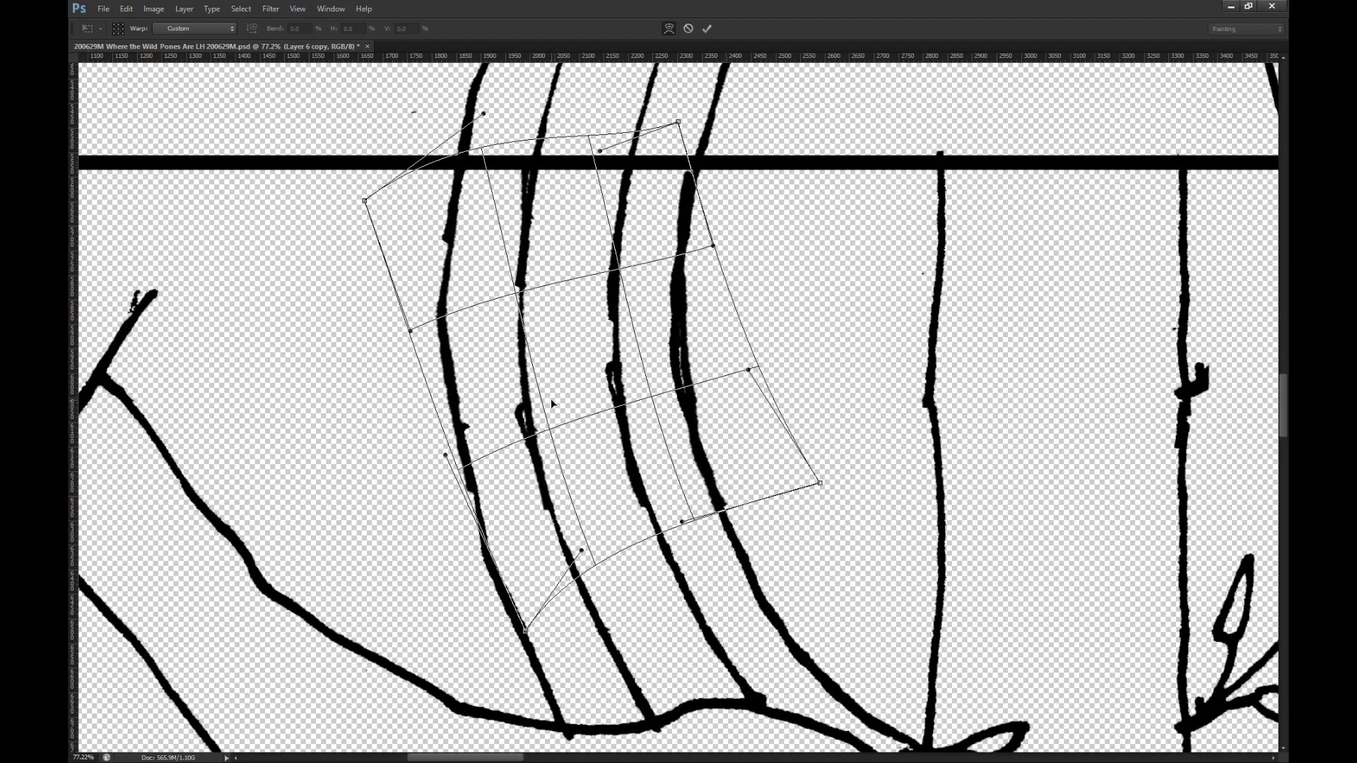
pyautogui.press('Return')
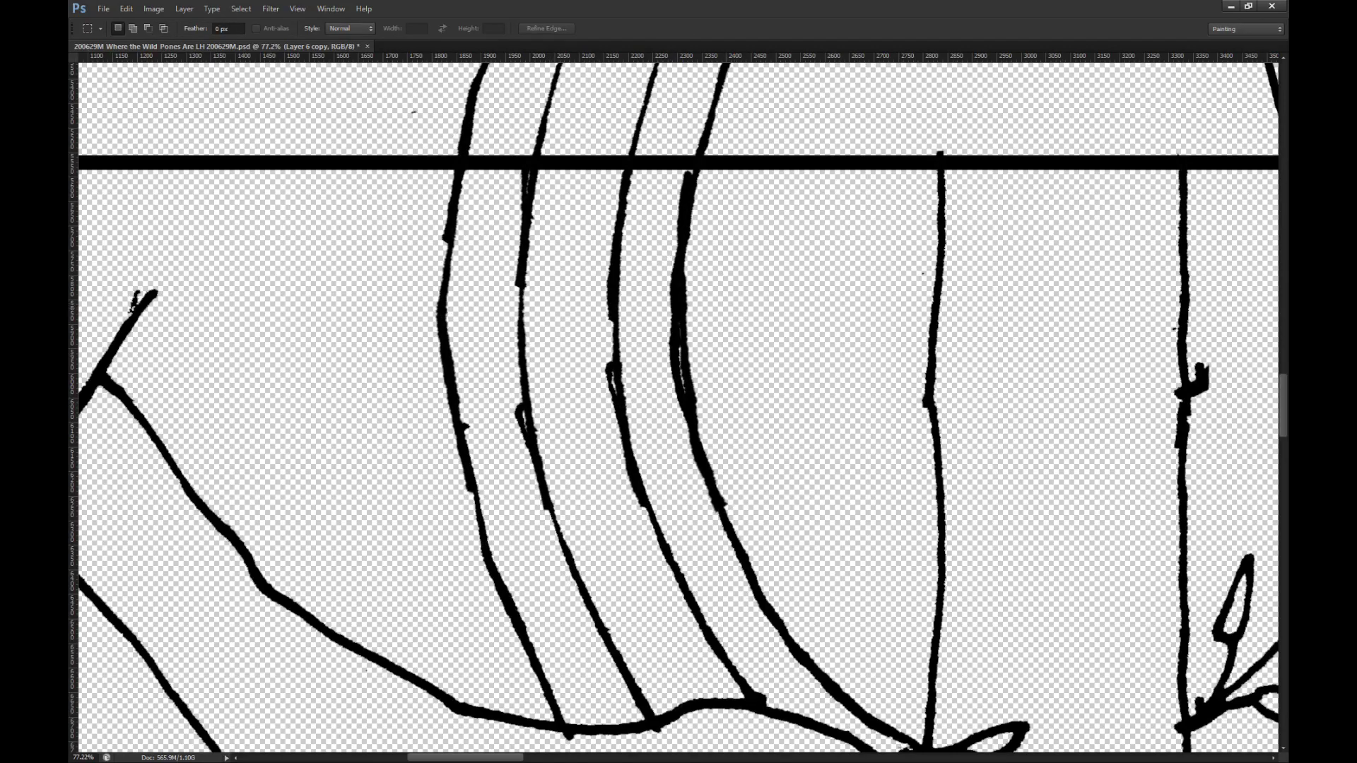
# Step: Erase the protruding tips of the three leftmost original and rotated stems where the bridging strokes overlap them
pyautogui.press('e')
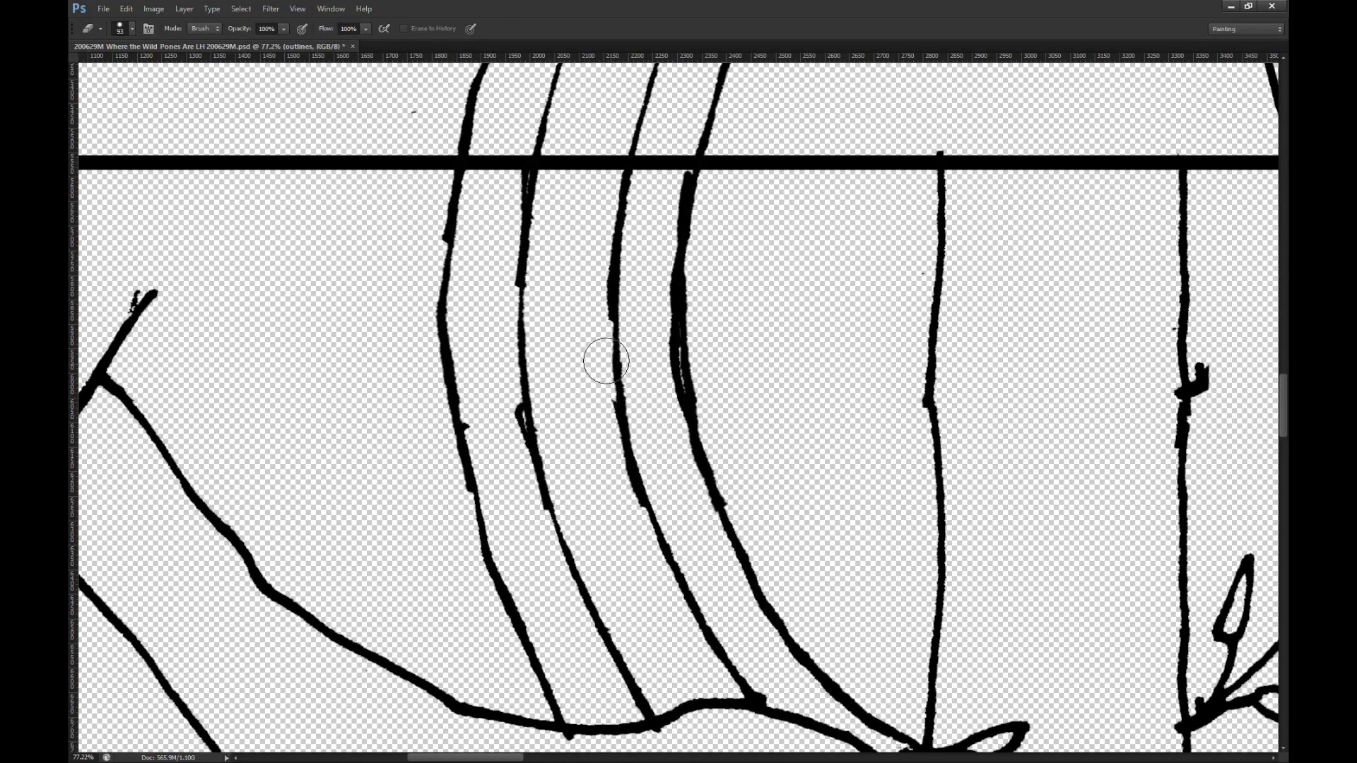
pyautogui.click(676, 358)
pyautogui.hotkey('ctrl', 'z')
pyautogui.hotkey('ctrl', 'z')
pyautogui.hotkey('ctrl', 'z')
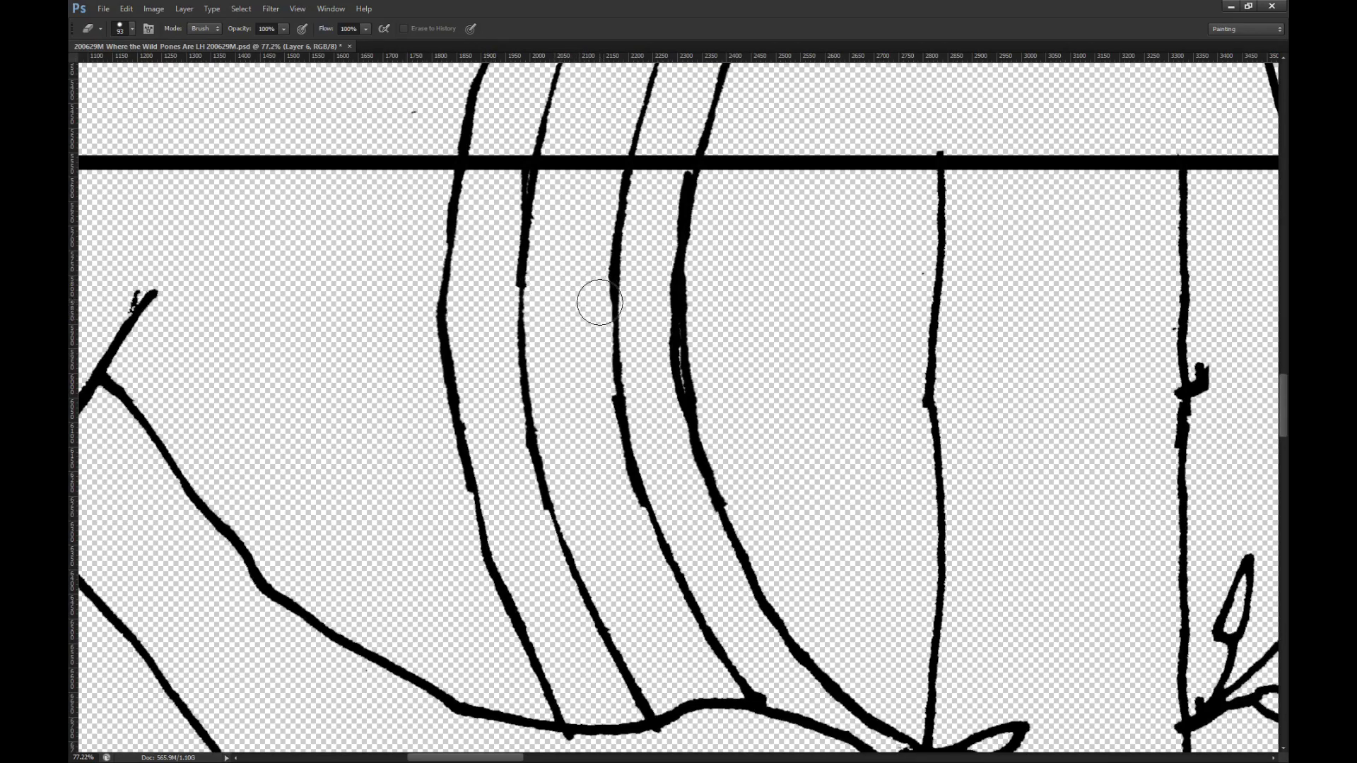
pyautogui.scroll(-5, 602, 302)
pyautogui.scroll(6, 586, 388)
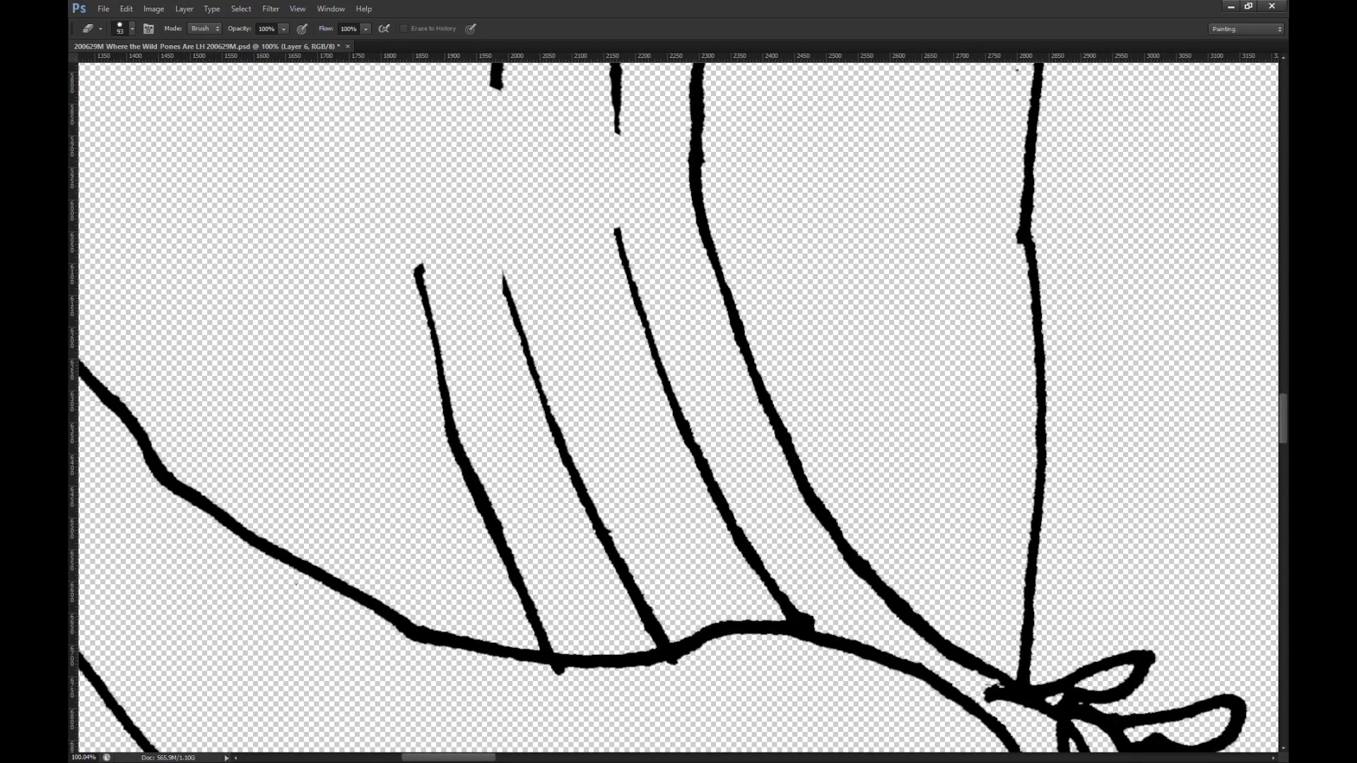
# Step: Erase the protruding lower tips of the bridging stems where they overlap the original stems below
pyautogui.hotkey('ctrl', 'j')
pyautogui.moveTo(537, 384); pyautogui.dragTo(506, 384)
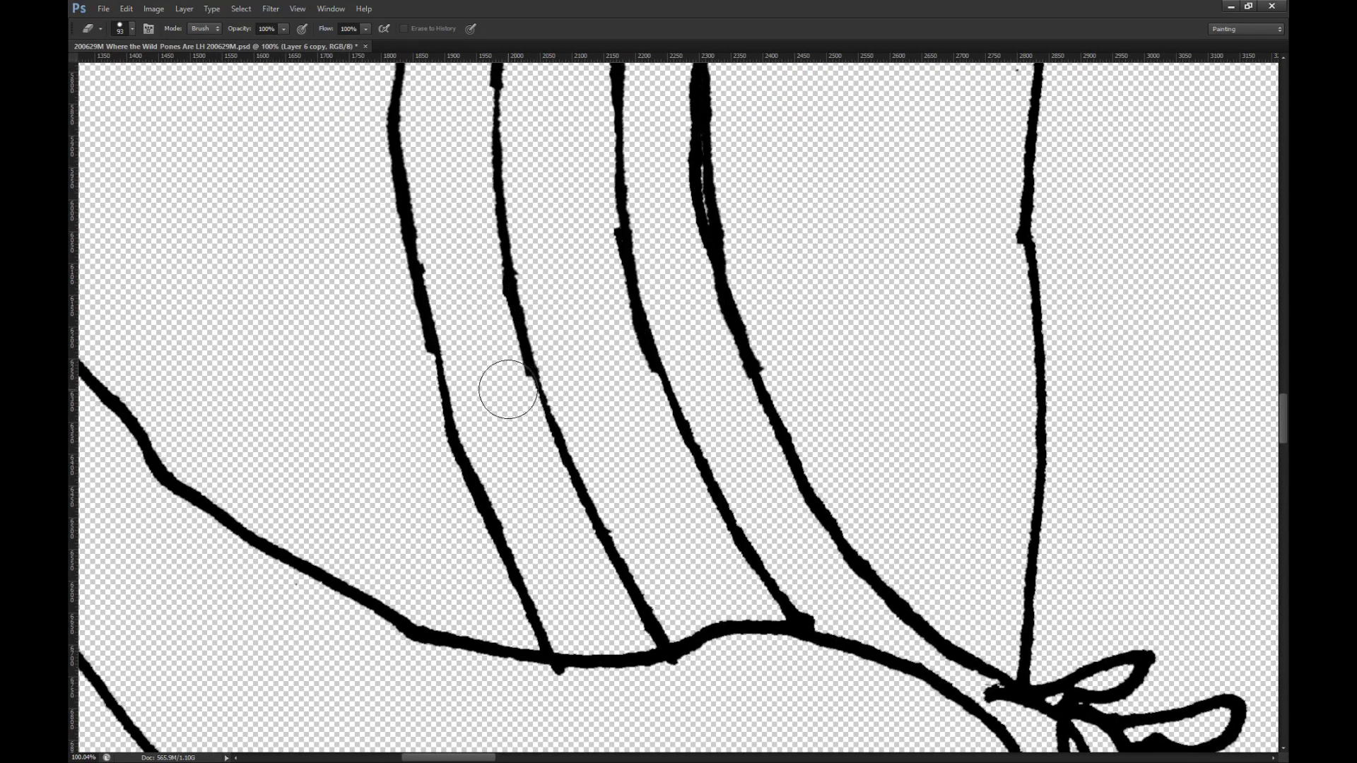
pyautogui.moveTo(469, 439); pyautogui.dragTo(439, 379)
pyautogui.moveTo(409, 361); pyautogui.dragTo(391, 337)
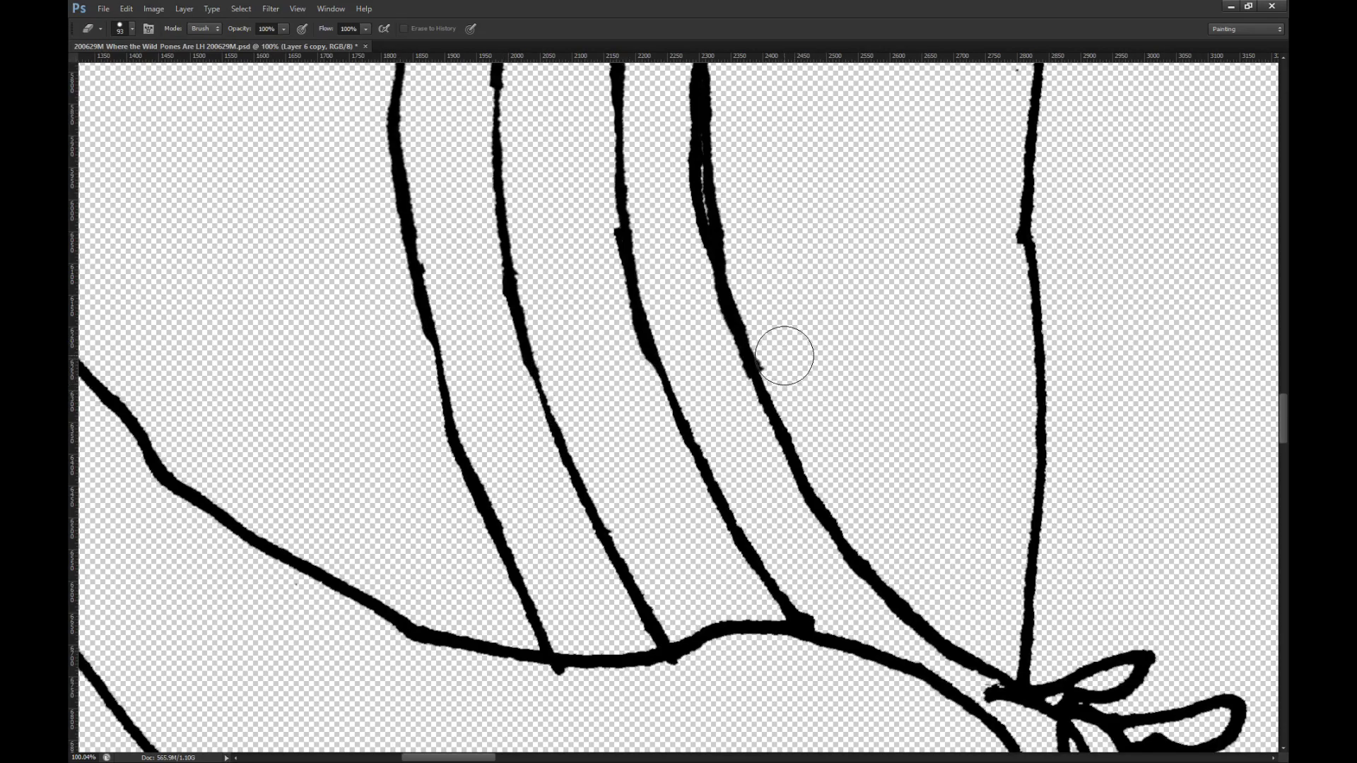
pyautogui.scroll(-1, 694, 377)
pyautogui.scroll(-6, 695, 376)
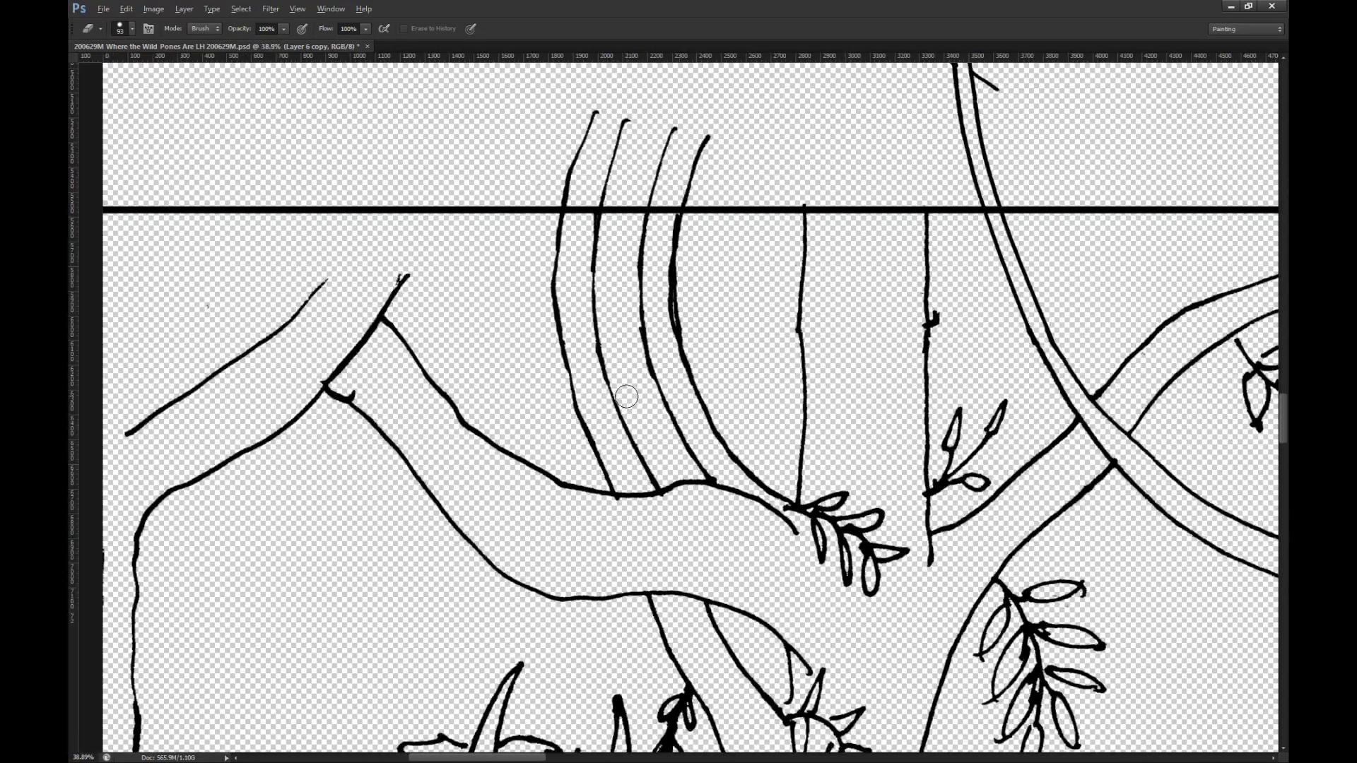
# Step: Erase the doubled edge of the rightmost bridging stem so it follows the original stem as a single line
pyautogui.scroll(8, 676, 322)
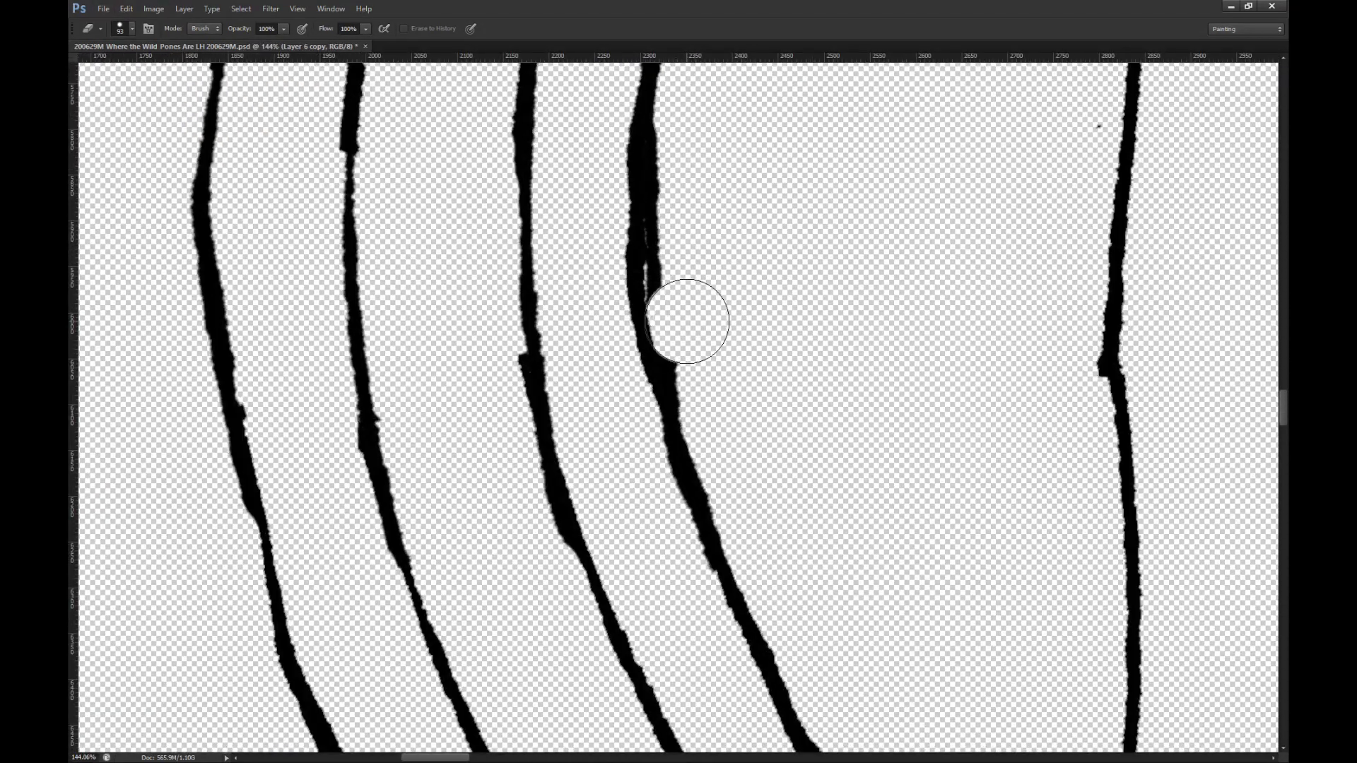
pyautogui.moveTo(687, 322)
pyautogui.mouseDown()
pyautogui.moveTo(706, 145)
pyautogui.moveTo(698, 342)
pyautogui.moveTo(731, 423)
pyautogui.mouseUp()
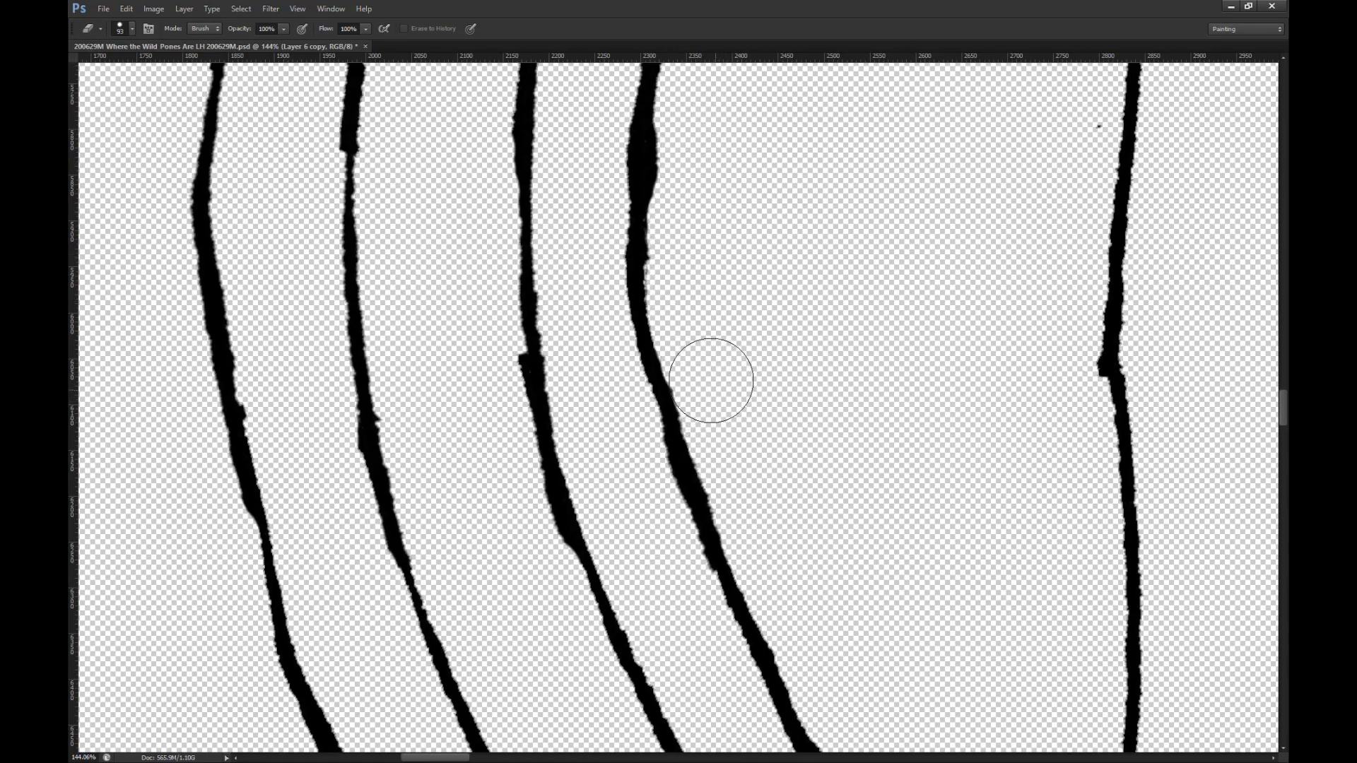
pyautogui.scroll(2, 711, 340)
pyautogui.moveTo(692, 292); pyautogui.dragTo(704, 228)
pyautogui.scroll(-8, 731, 214)
pyautogui.scroll(3, 672, 295)
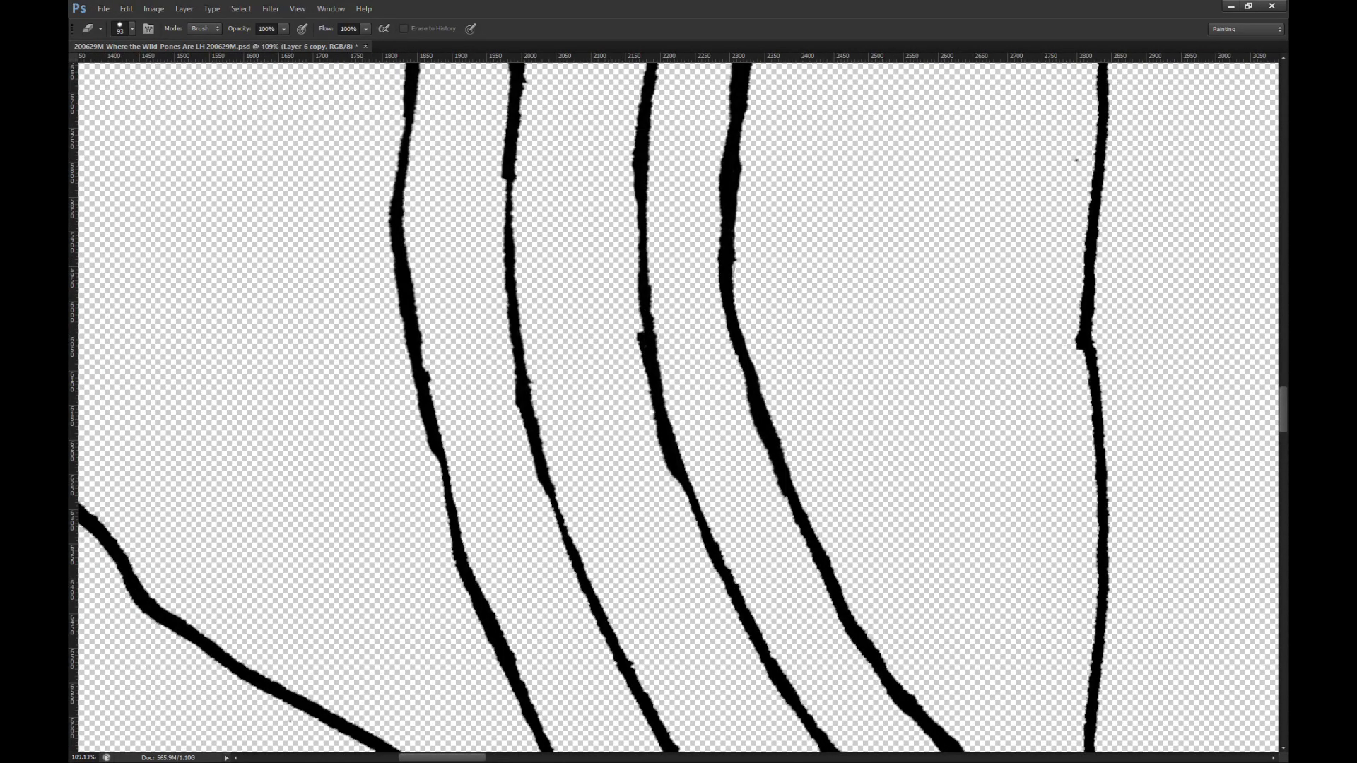
# Step: On the outlines layer, erase the protruding stubs of the two middle original stems where the bridging strokes overlap them
pyautogui.hotkey('ctrl', ',')
pyautogui.hotkey('ctrl', ',')
pyautogui.moveTo(615, 346); pyautogui.dragTo(610, 325)
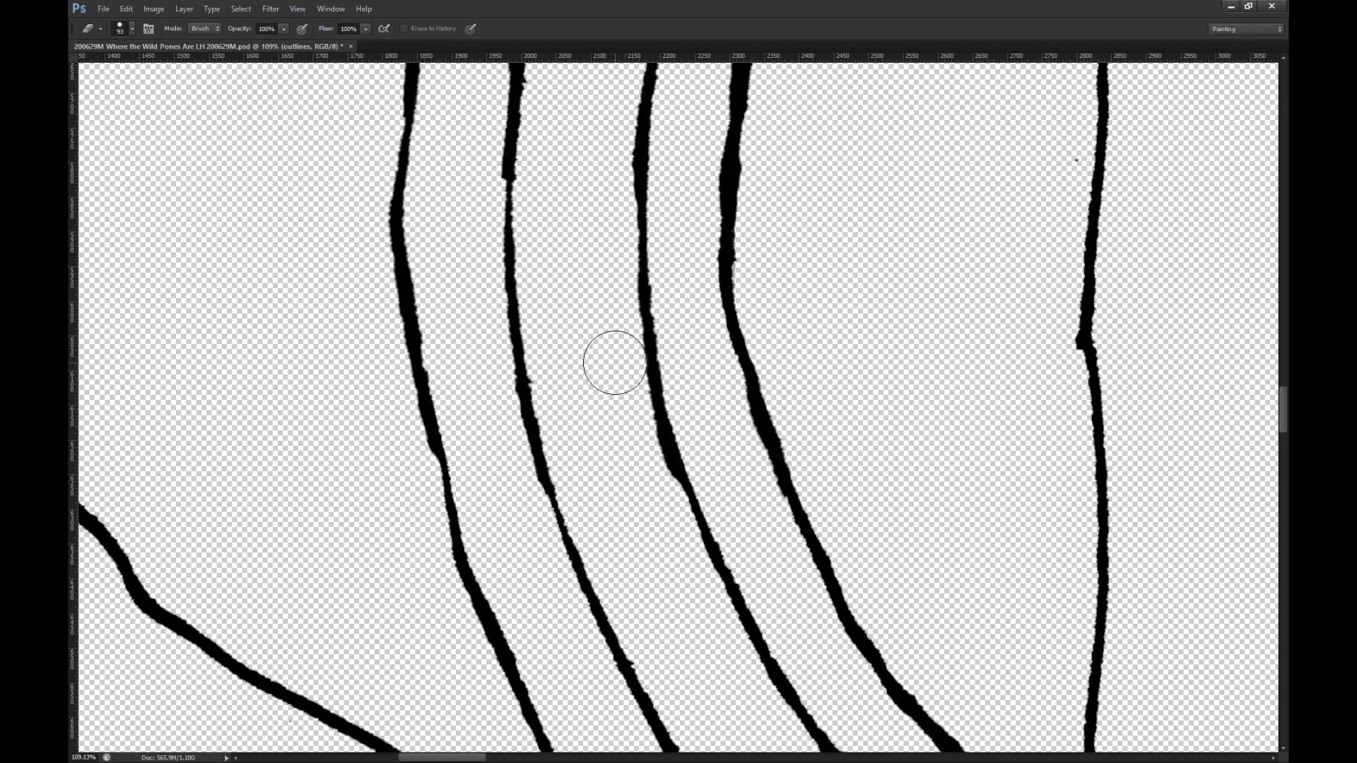
pyautogui.scroll(-3, 597, 366)
pyautogui.scroll(2, 515, 222)
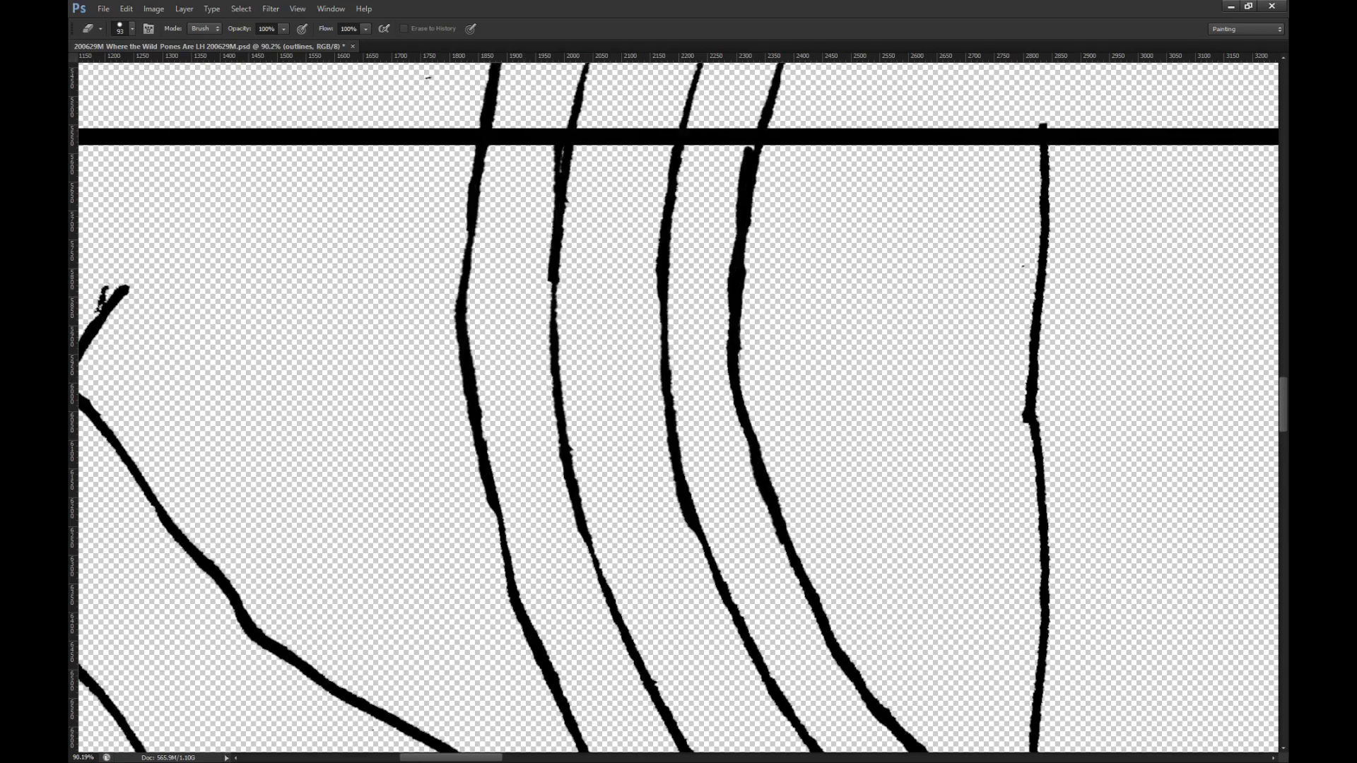
# Step: Erase the overlapping upper ends of the second and rightmost bridging stems below the frame line, and save the document
pyautogui.click(526, 282)
pyautogui.moveTo(585, 150)
pyautogui.mouseDown()
pyautogui.moveTo(564, 181)
pyautogui.moveTo(565, 142)
pyautogui.mouseUp()
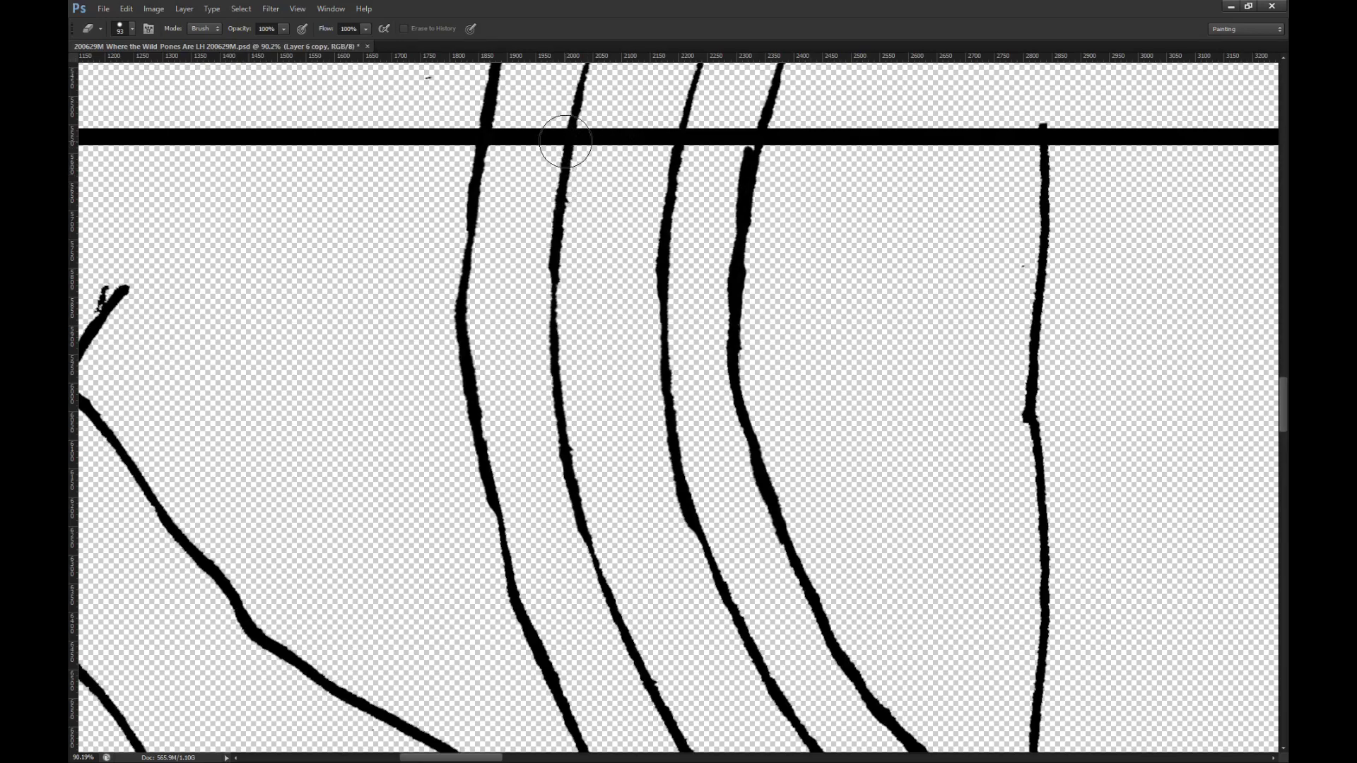
pyautogui.moveTo(745, 166); pyautogui.dragTo(734, 198)
pyautogui.scroll(-5, 591, 270)
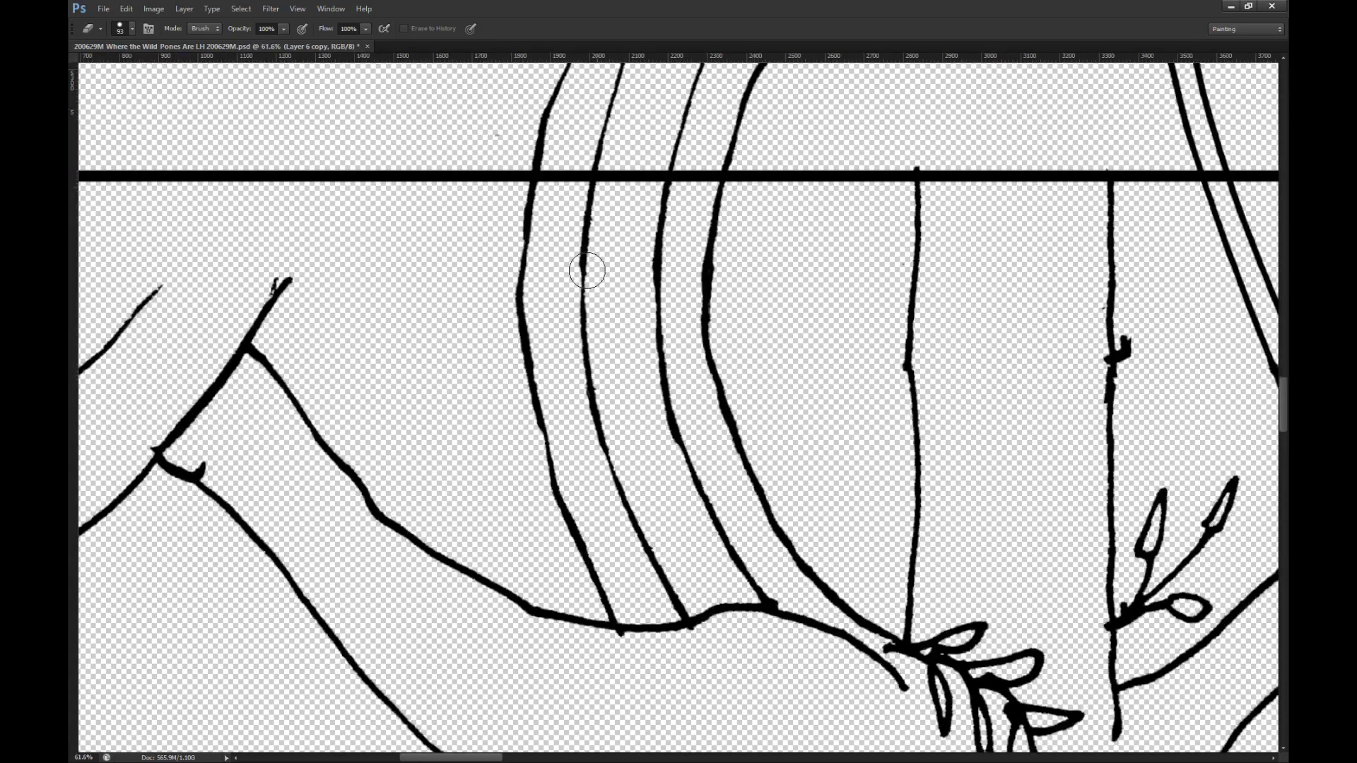
pyautogui.scroll(-2, 482, 249)
pyautogui.scroll(5, 227, 358)
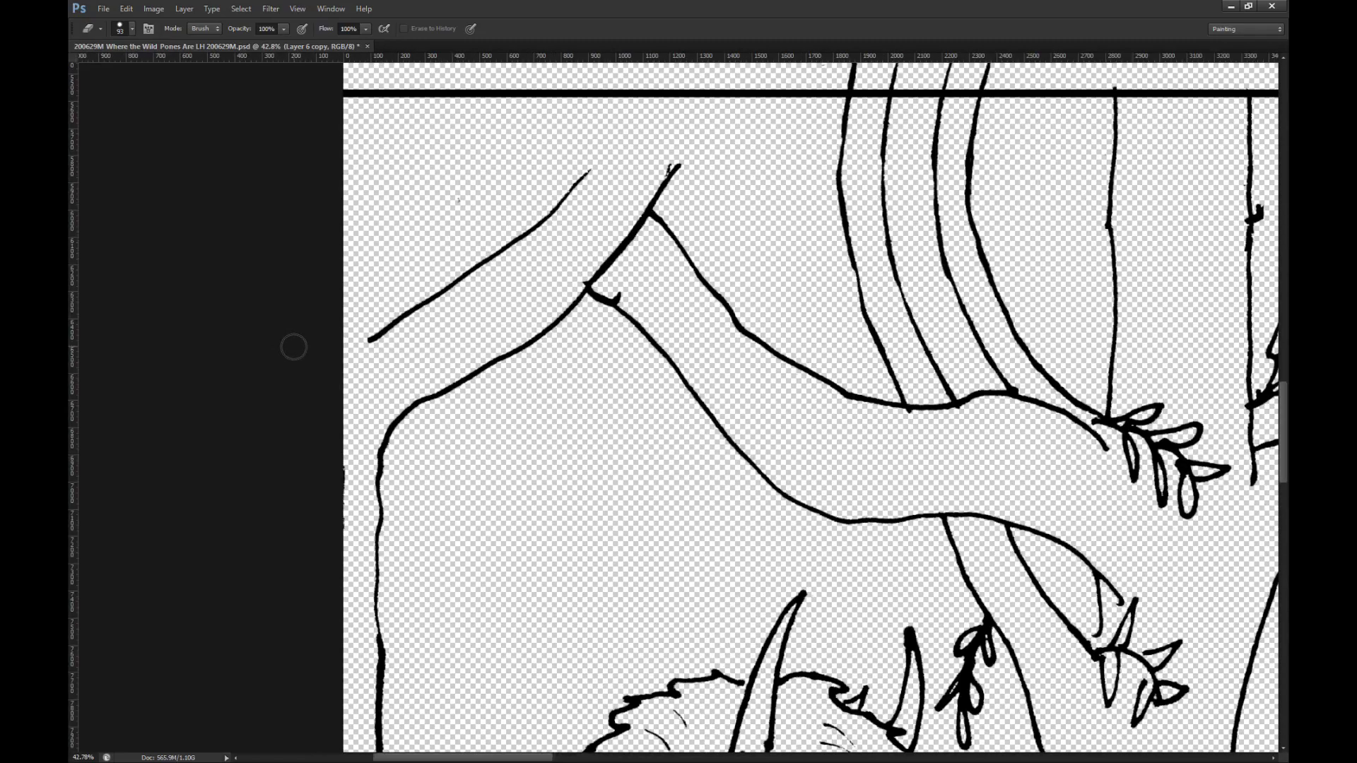
pyautogui.hotkey('ctrl', 's')
# Step: Copy the leftmost tree's upper trunk and branch outlines to a new layer and move the copy up across the frame line
pyautogui.hotkey('alt', '[')
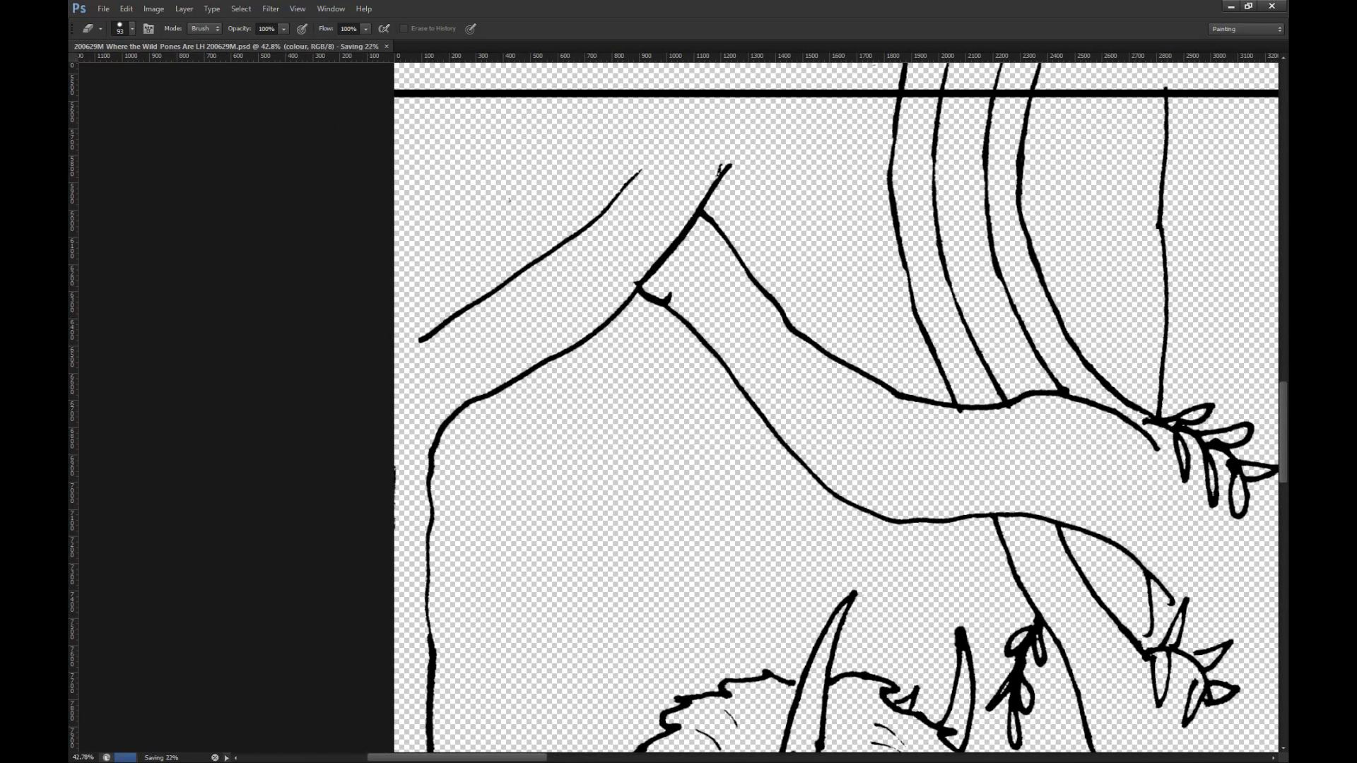
pyautogui.press('l')
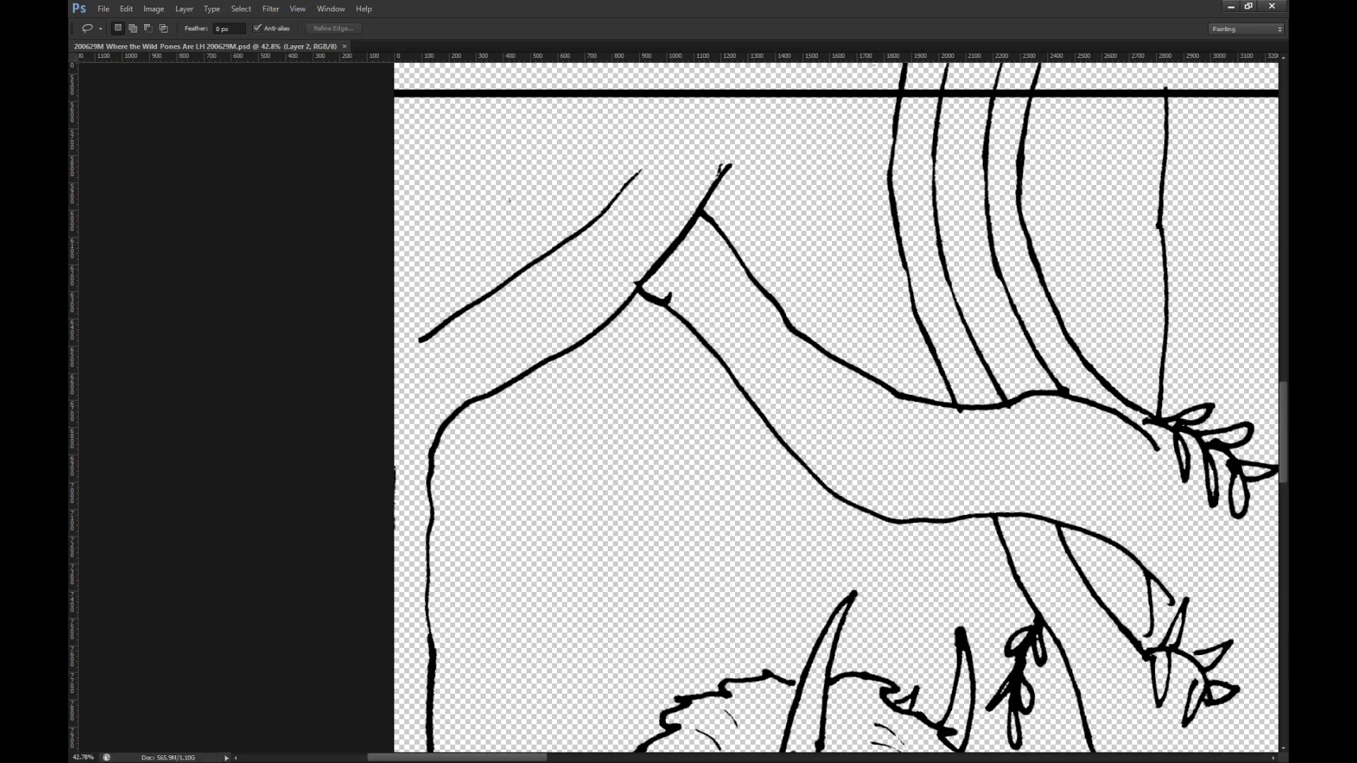
pyautogui.press('Delete')
pyautogui.hotkey('ctrl', 'z')
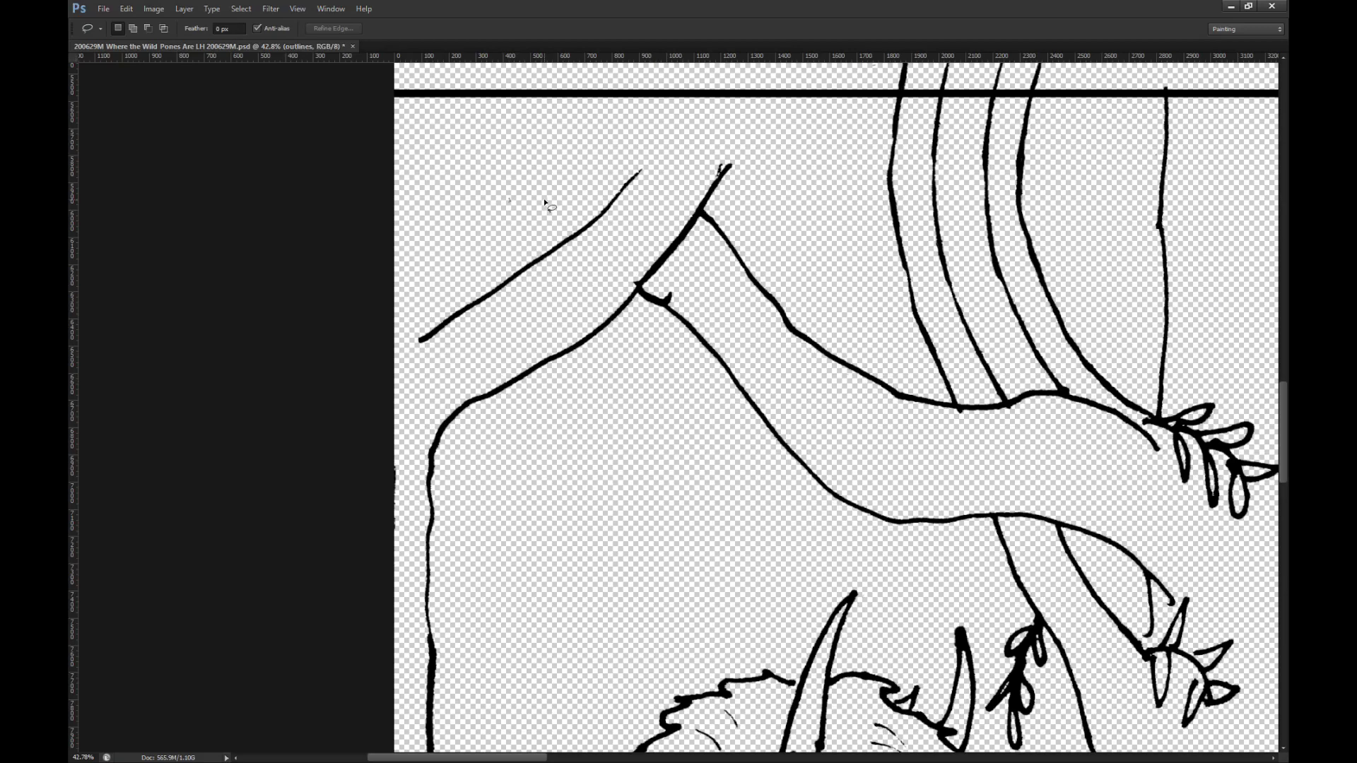
pyautogui.moveTo(521, 209)
pyautogui.mouseDown()
pyautogui.moveTo(806, 206)
pyautogui.moveTo(468, 498)
pyautogui.moveTo(406, 339)
pyautogui.mouseUp()
pyautogui.hotkey('ctrl', 'j')
pyautogui.scroll(2, 574, 364)
pyautogui.press('v')
pyautogui.moveTo(564, 394); pyautogui.dragTo(755, 161)
pyautogui.scroll(1, 663, 293)
pyautogui.scroll(3, 685, 296)
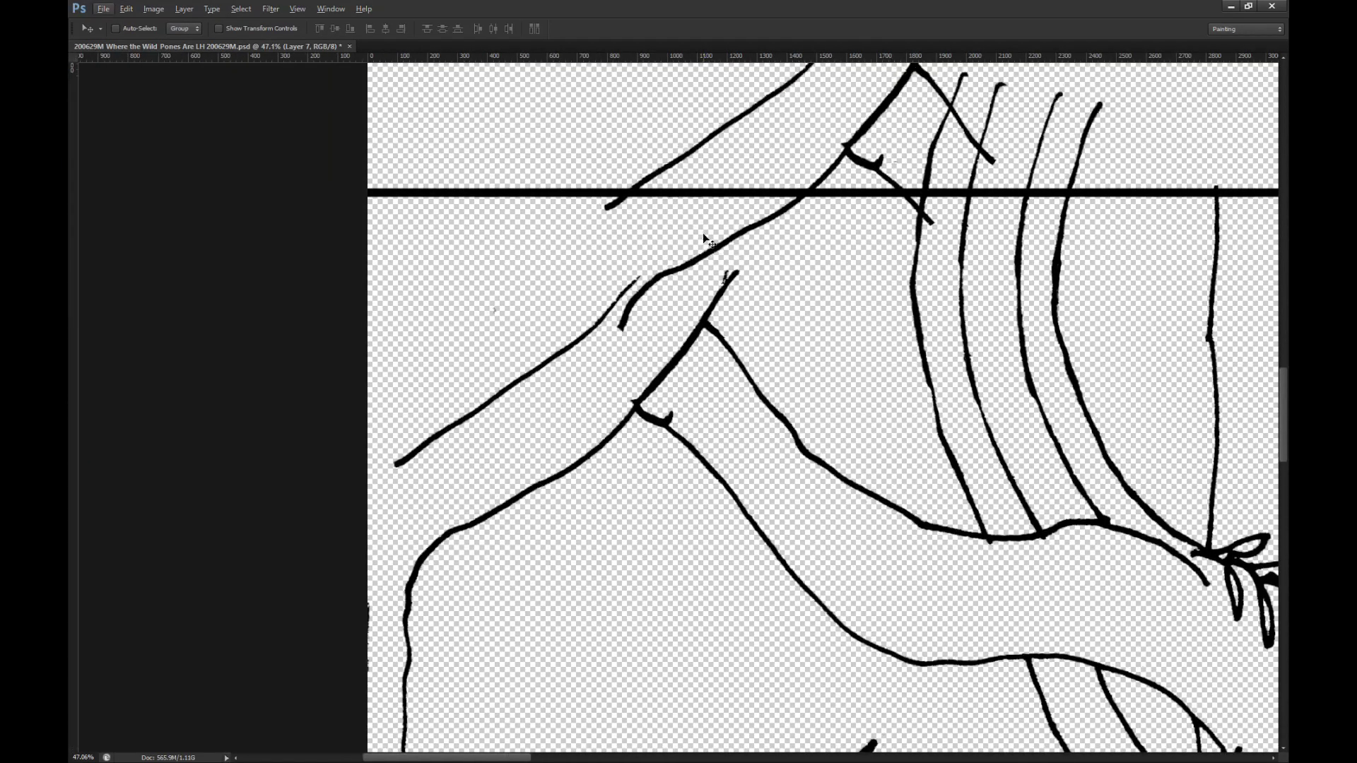
# Step: Rotate the copied trunk lines about 31 degrees counterclockwise and scale them to about 89% width and 86% height
pyautogui.press('m')
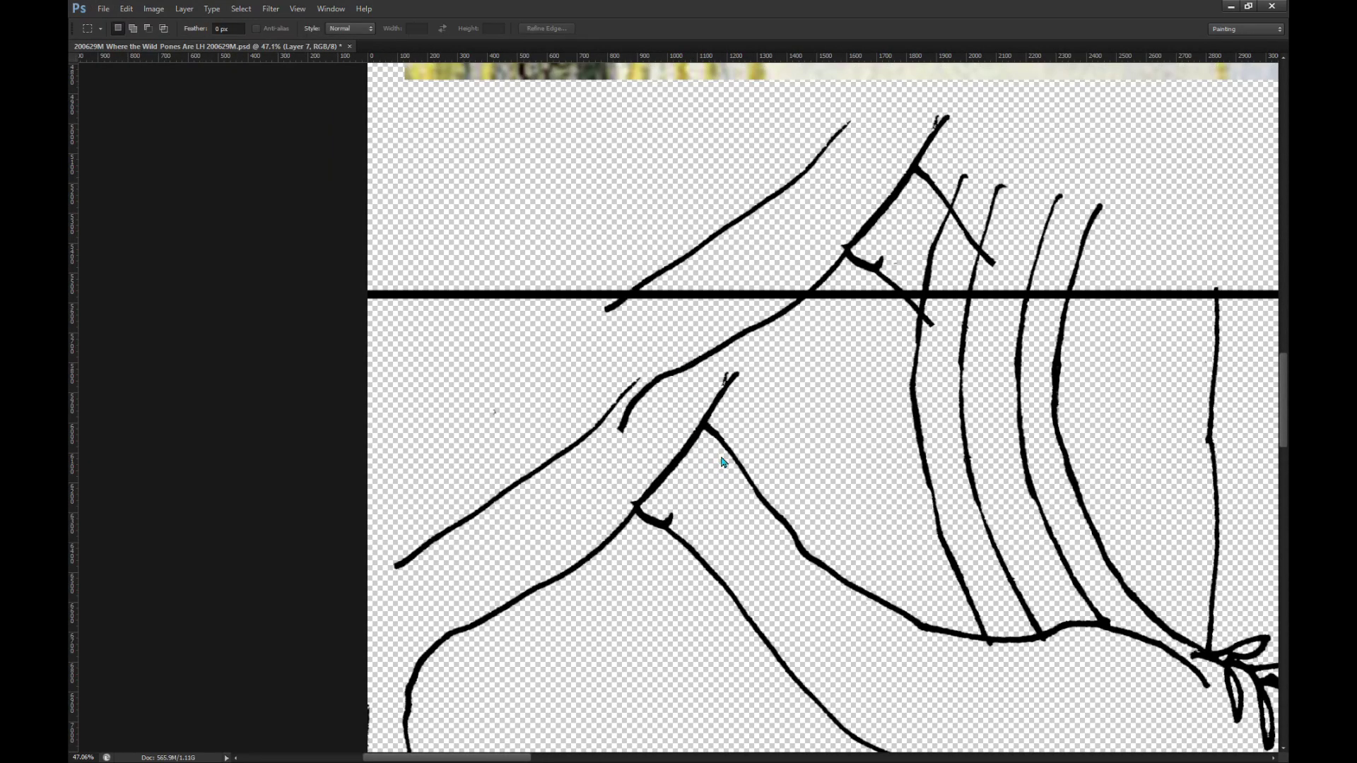
pyautogui.hotkey('ctrl', 't')
pyautogui.moveTo(694, 382); pyautogui.dragTo(762, 396)
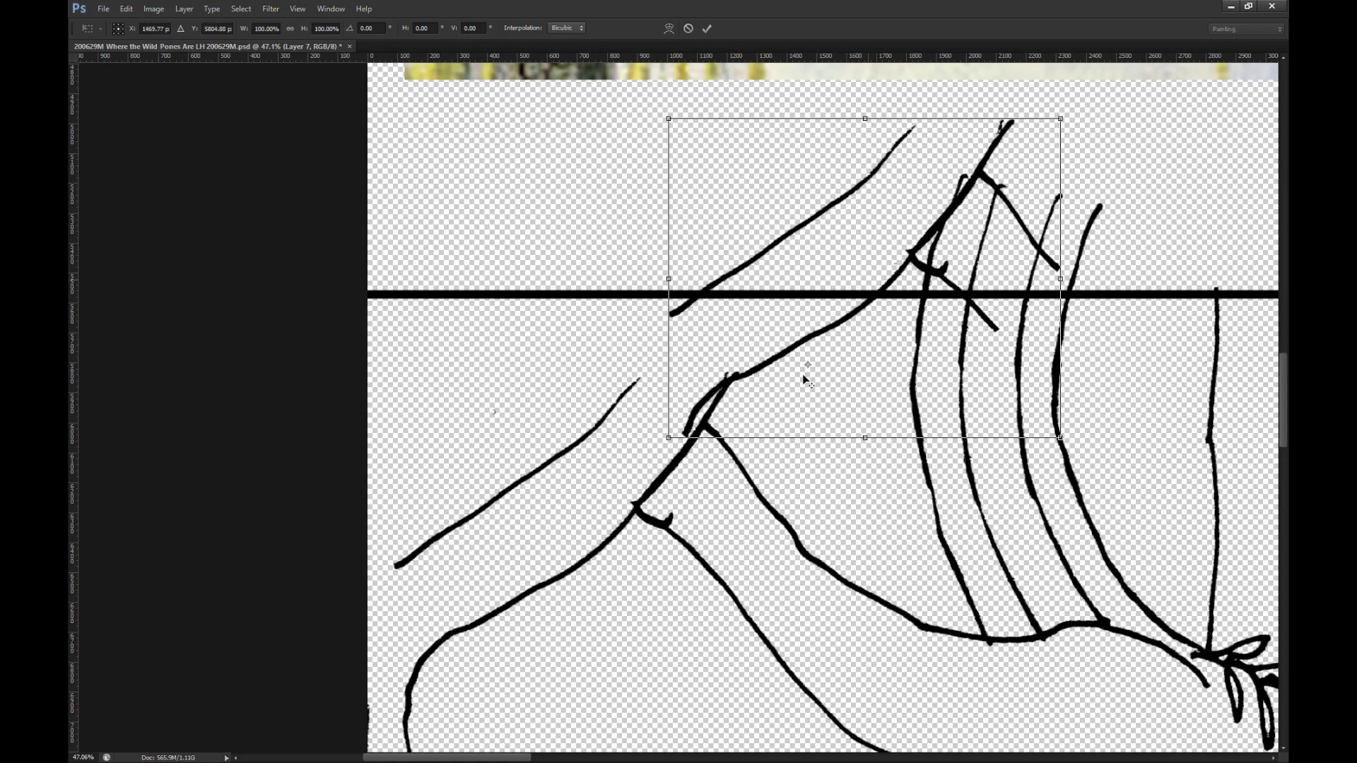
pyautogui.moveTo(634, 283); pyautogui.dragTo(600, 344)
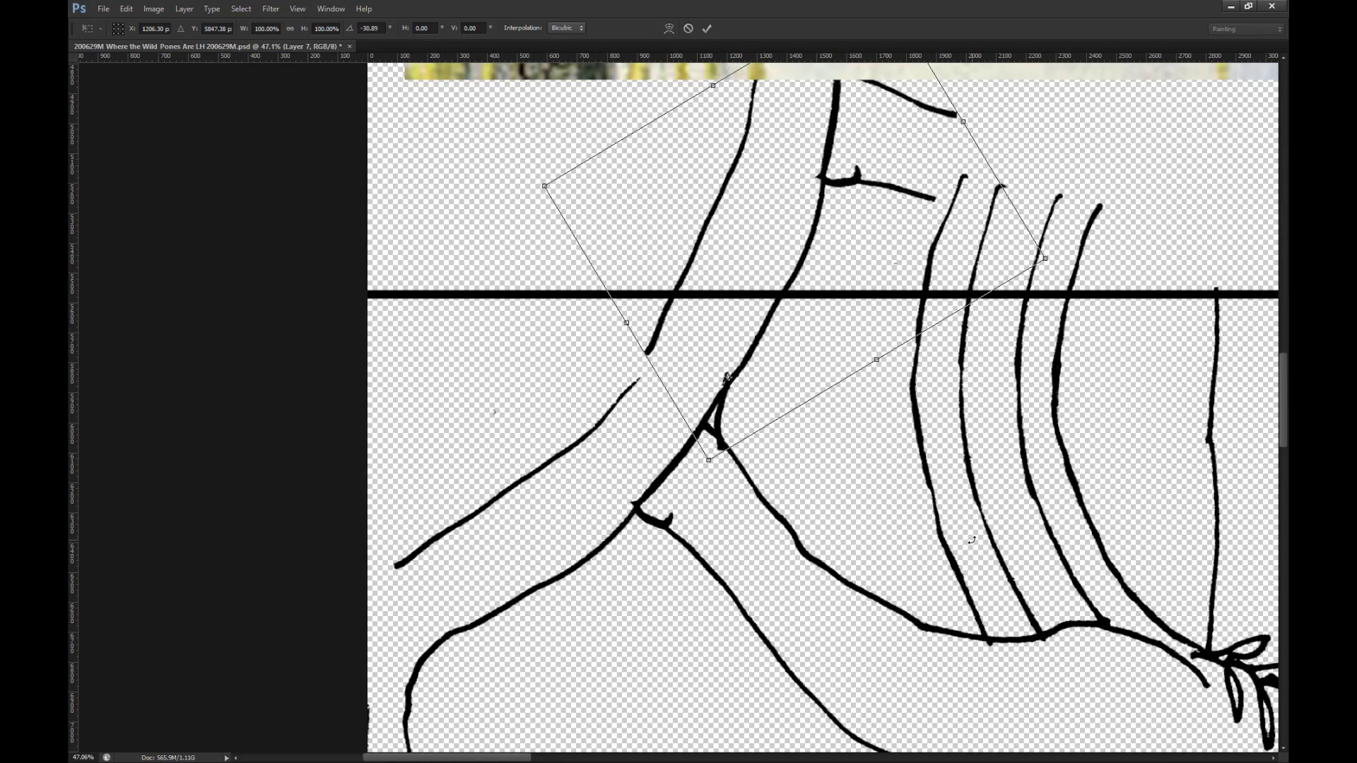
pyautogui.scroll(1, 599, 345)
pyautogui.moveTo(552, 226); pyautogui.dragTo(612, 241)
pyautogui.moveTo(750, 313); pyautogui.dragTo(714, 318)
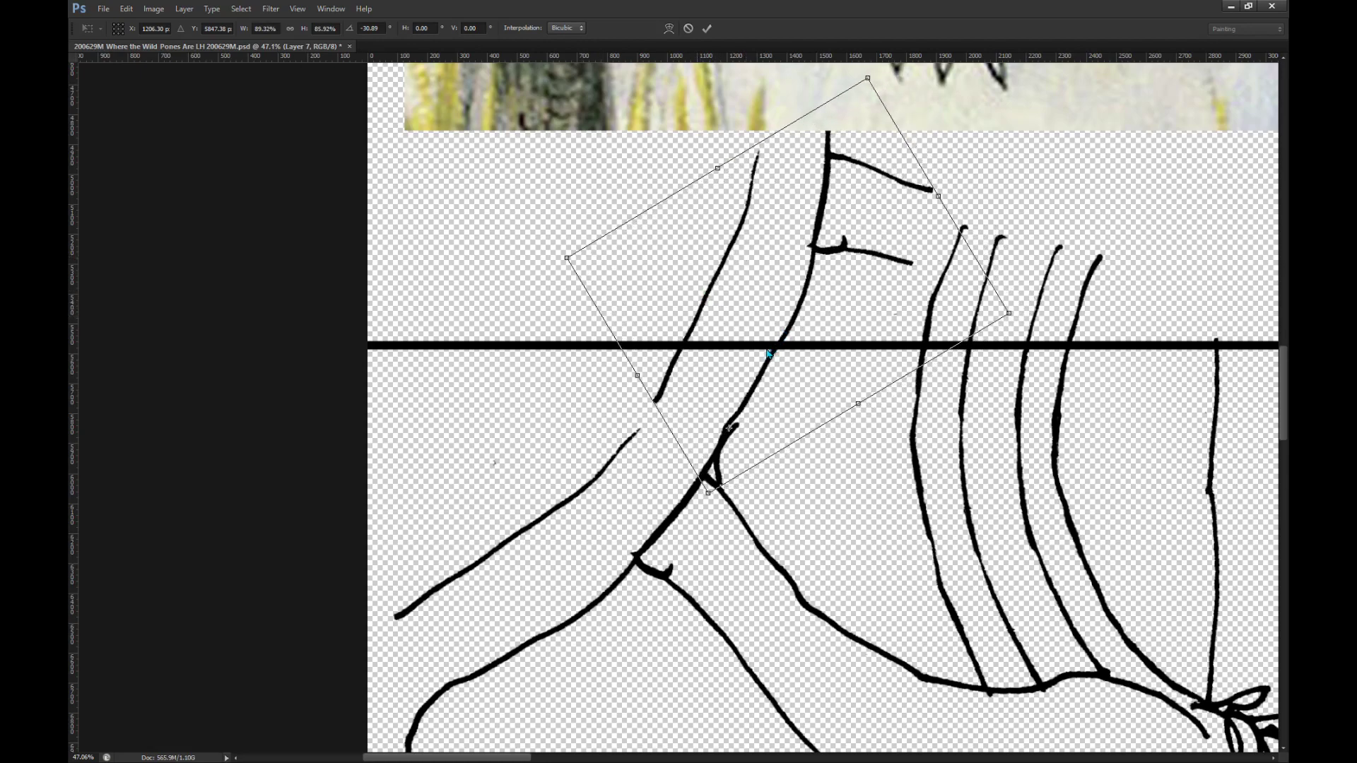
# Step: Distort the copied trunk lines to extend both original lines past the frame line, and erase the overlapping lower end
pyautogui.moveTo(1010, 314); pyautogui.dragTo(952, 237)
pyautogui.moveTo(817, 267); pyautogui.dragTo(740, 358)
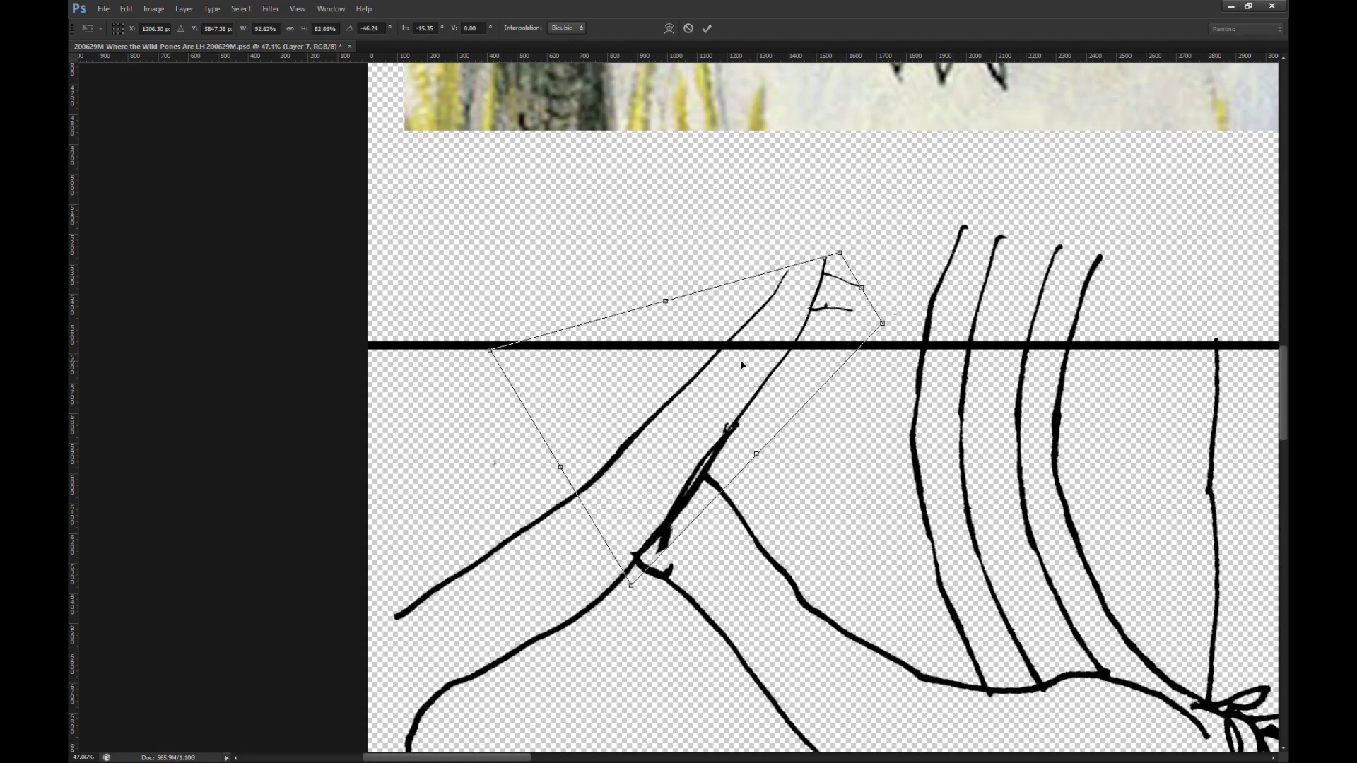
pyautogui.click(709, 30)
pyautogui.press('e')
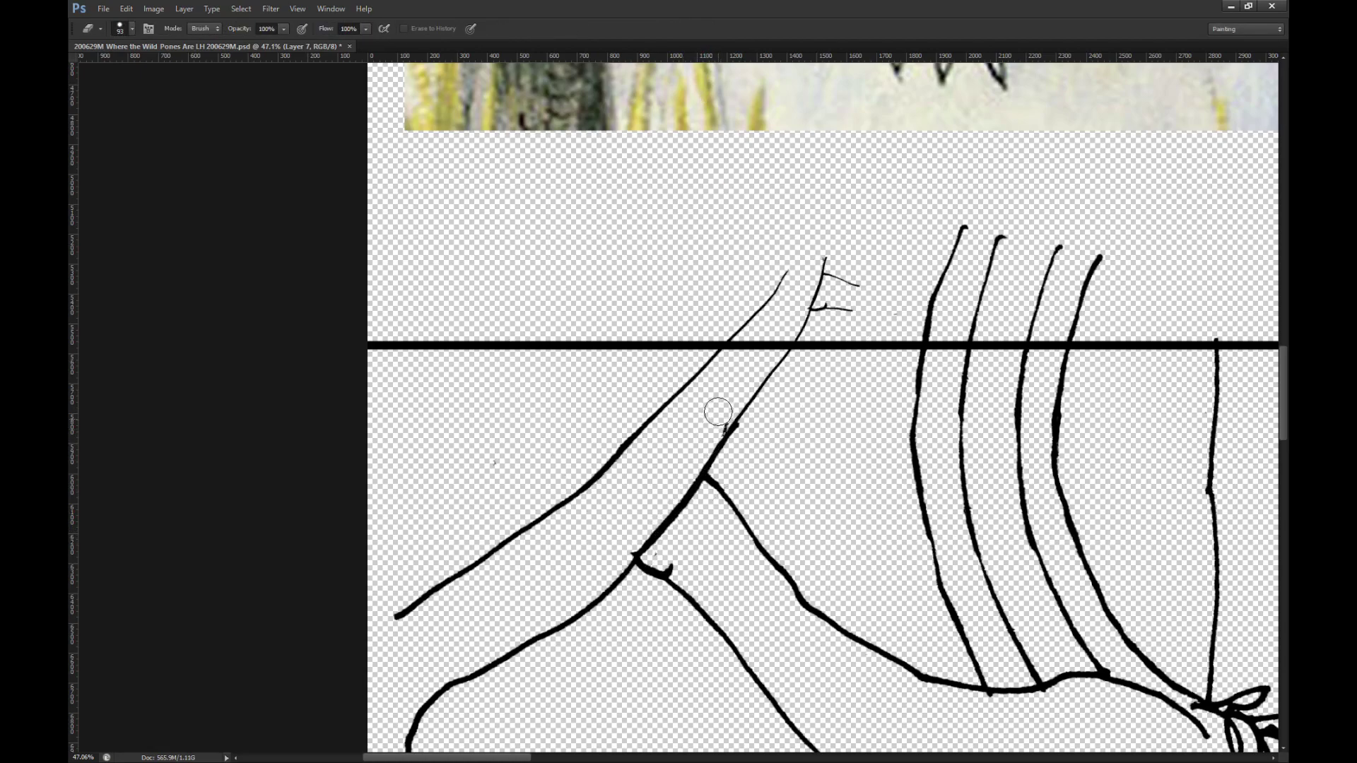
# Step: Select both groups of small leaf strokes above the bird pony's branch, excluding the branch line from the selection
pyautogui.scroll(-8, 714, 311)
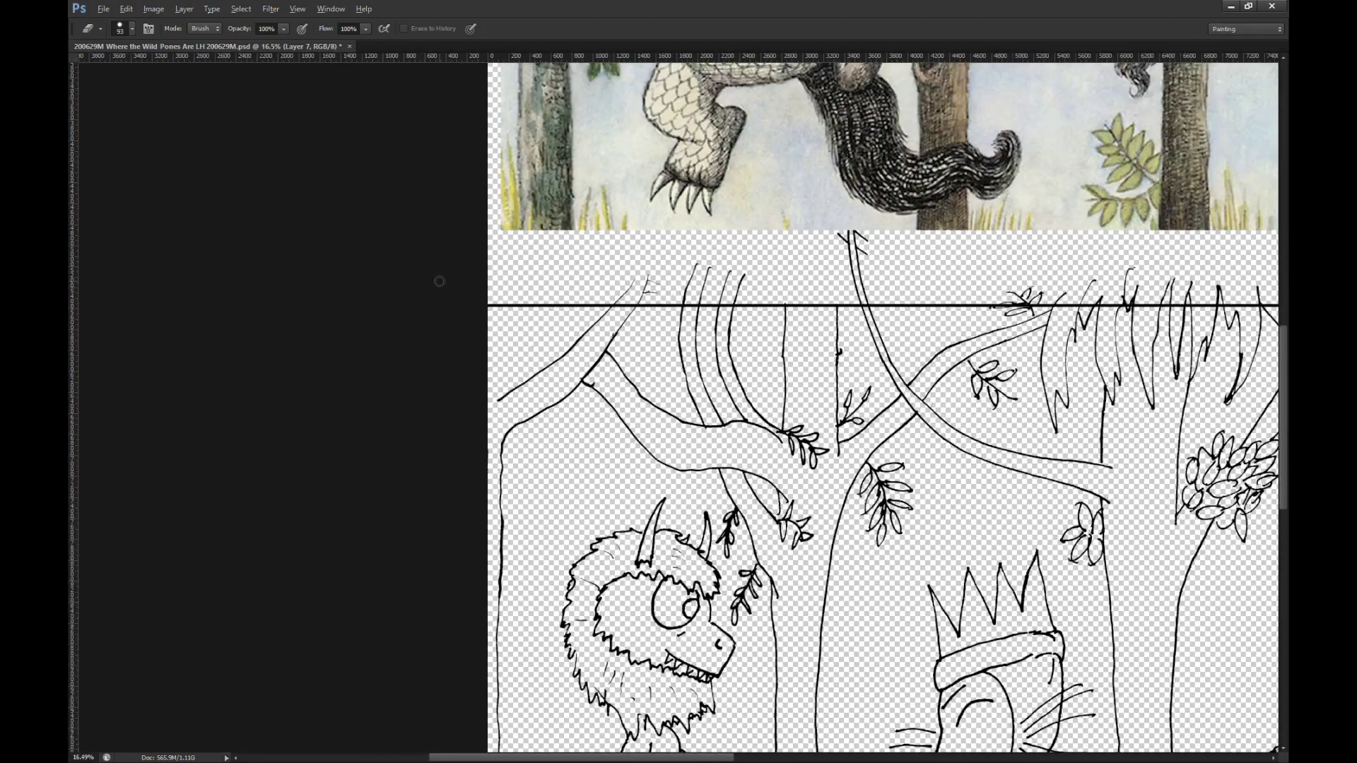
pyautogui.scroll(3, 917, 393)
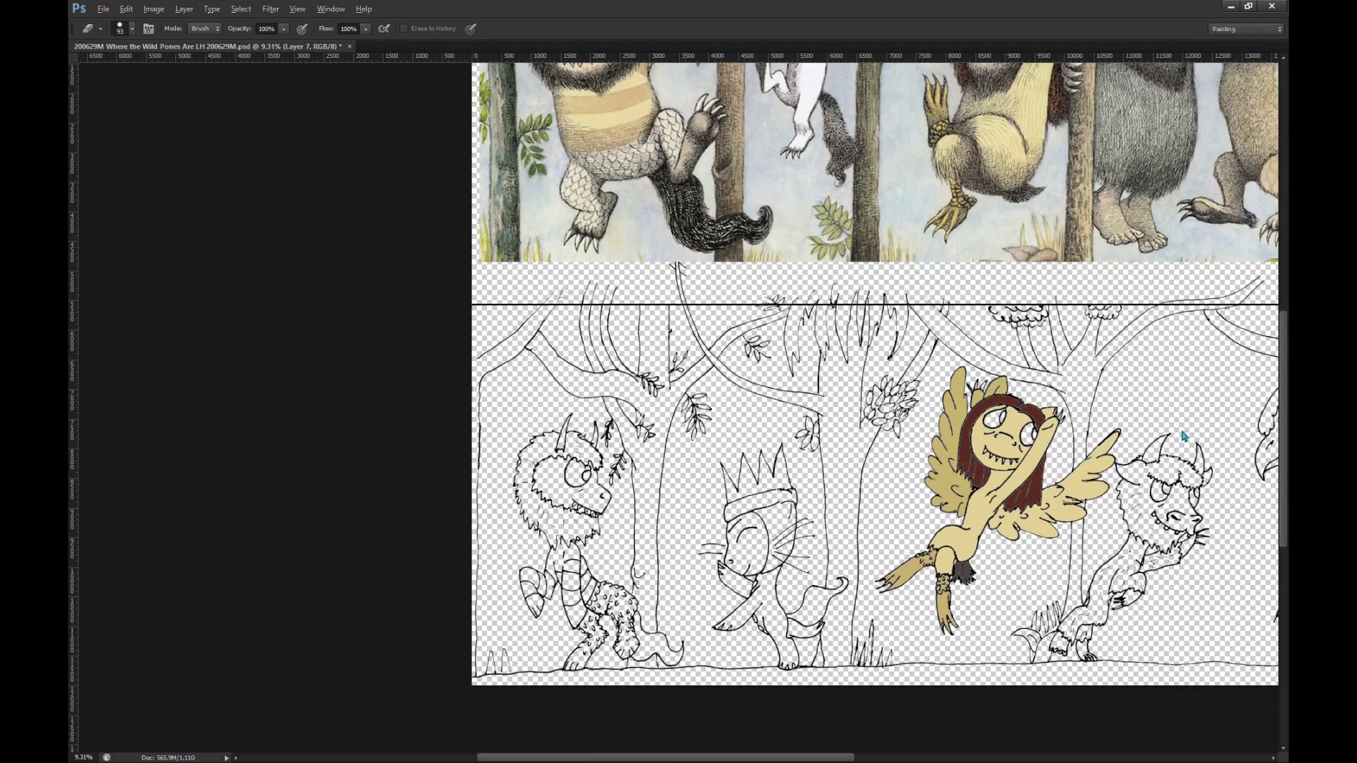
pyautogui.hscroll(8, 574, 336)
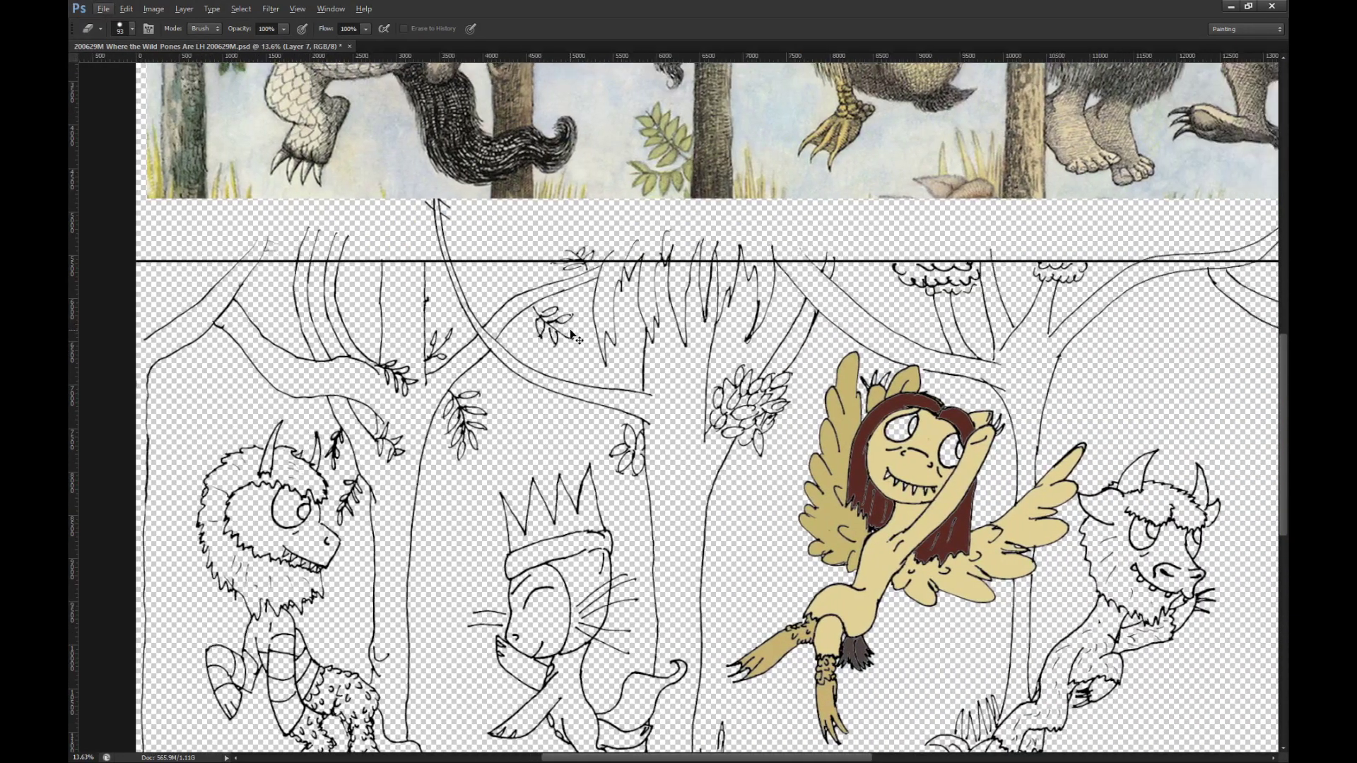
pyautogui.hscroll(10, 578, 346)
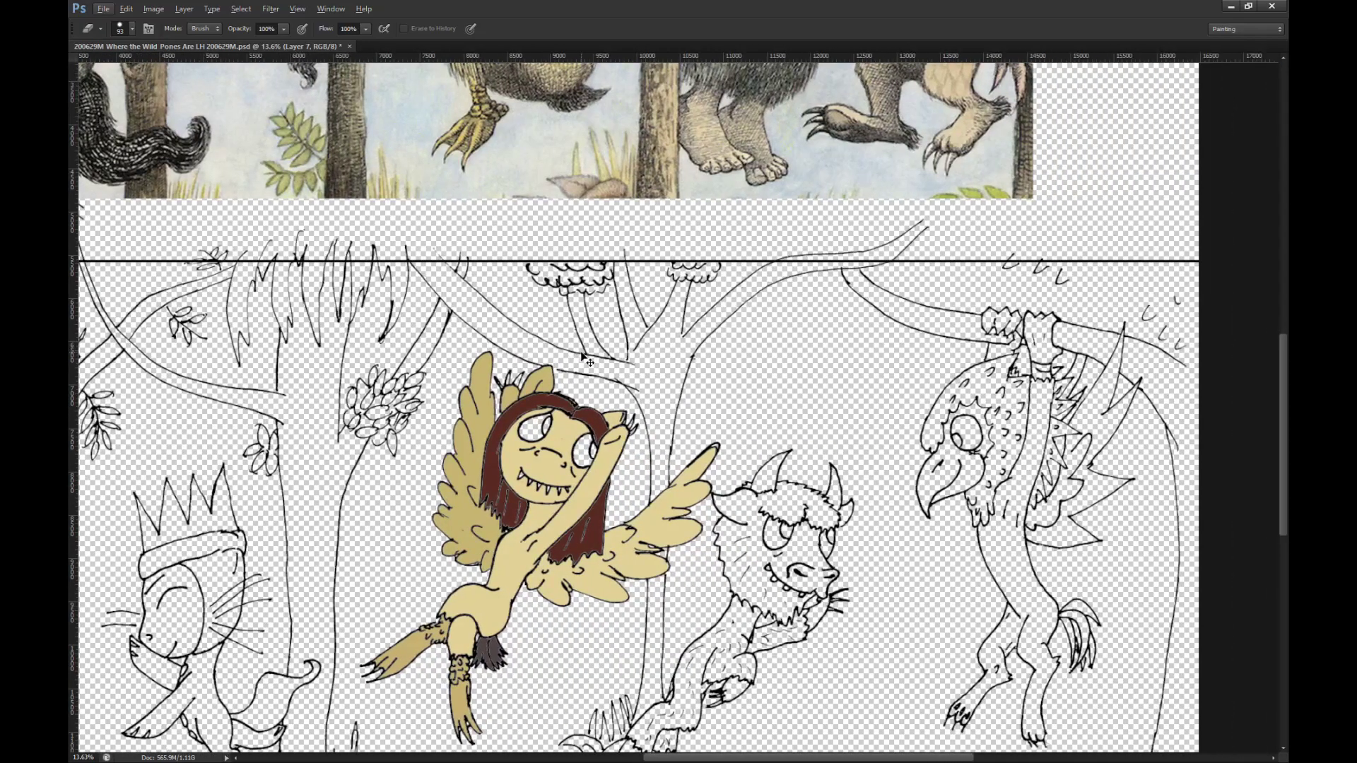
pyautogui.scroll(3, 1062, 312)
pyautogui.scroll(3, 1062, 311)
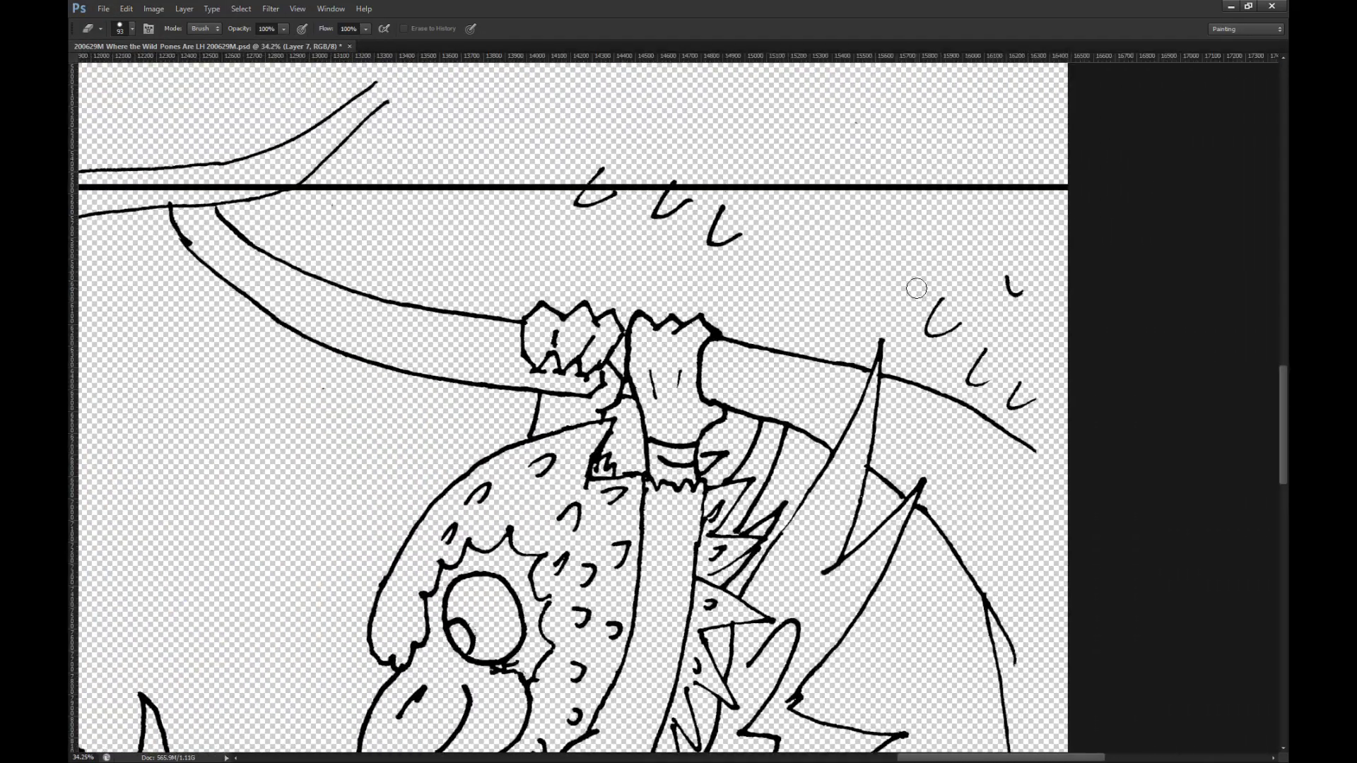
pyautogui.press('m')
pyautogui.moveTo(663, 296); pyautogui.dragTo(806, 324)
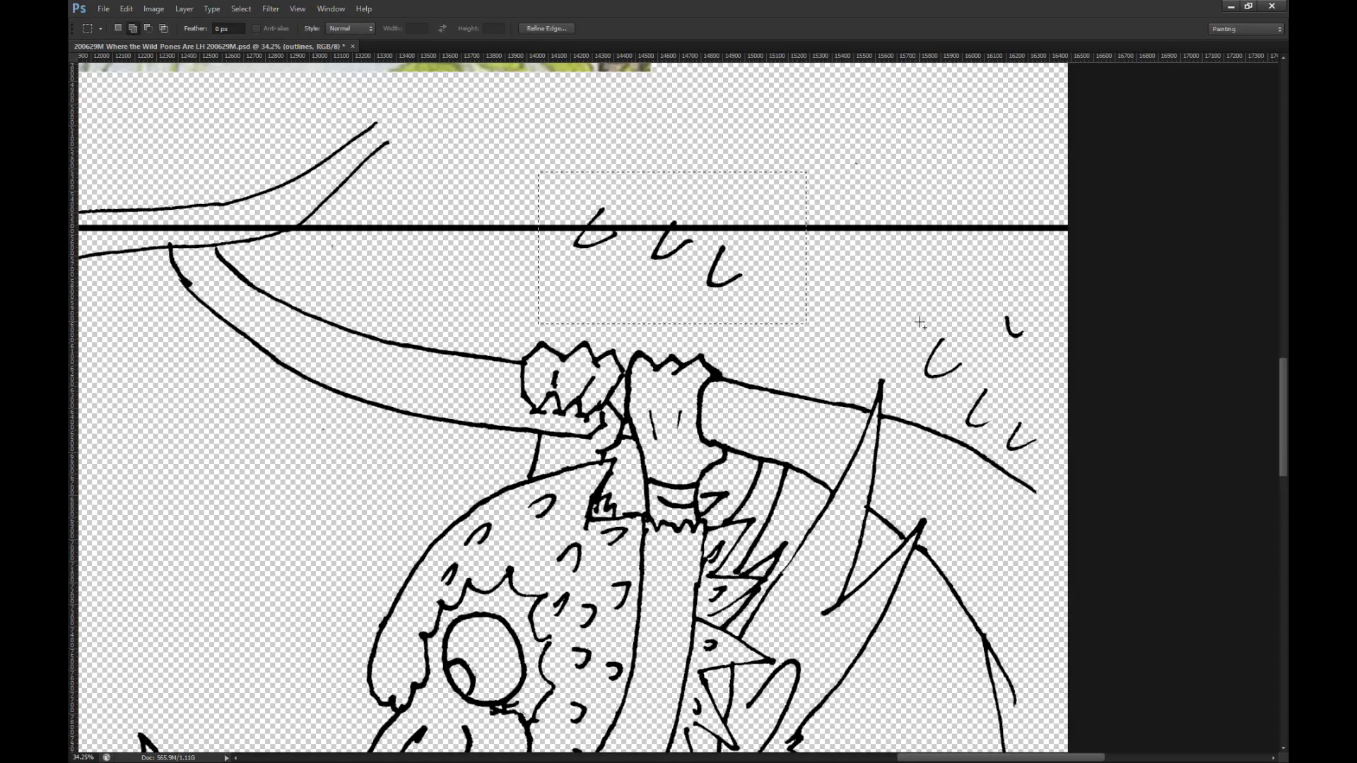
pyautogui.moveTo(1052, 458); pyautogui.dragTo(1062, 468)
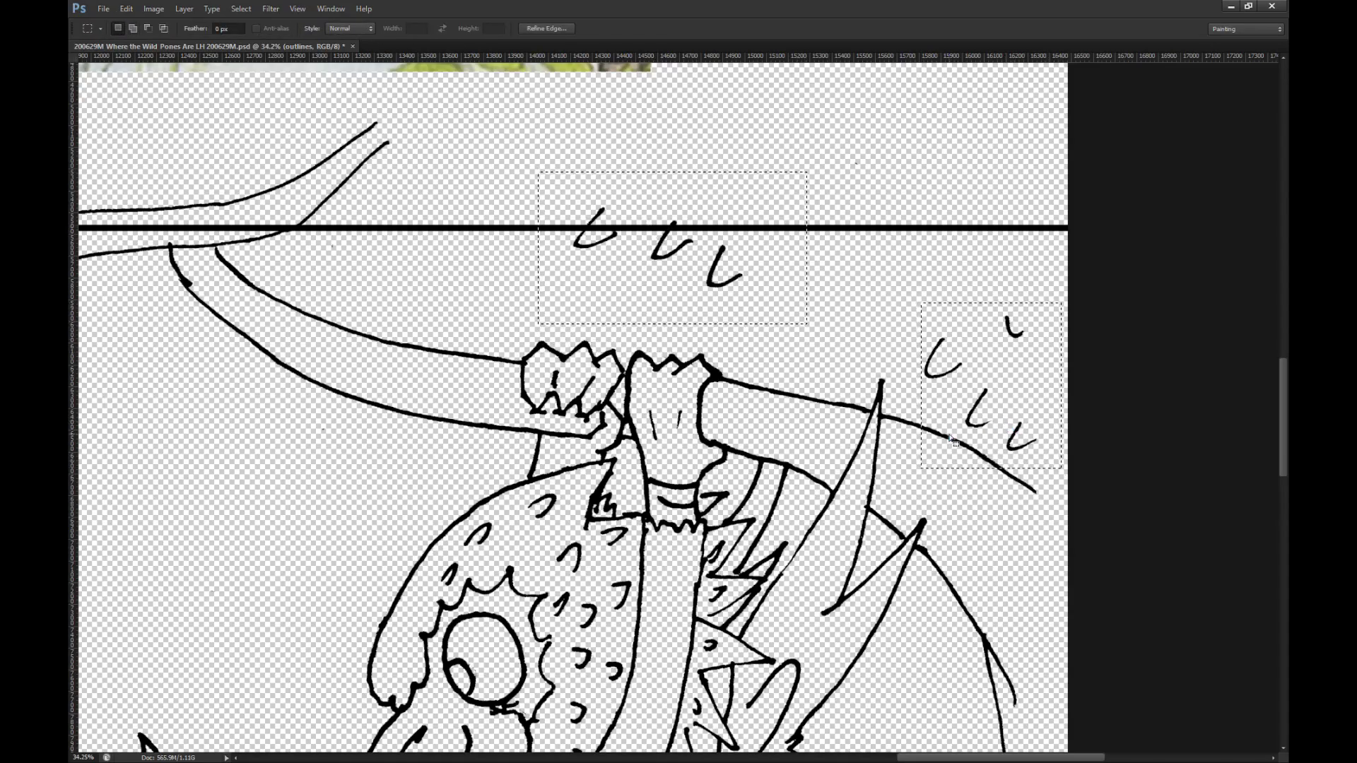
pyautogui.press('l')
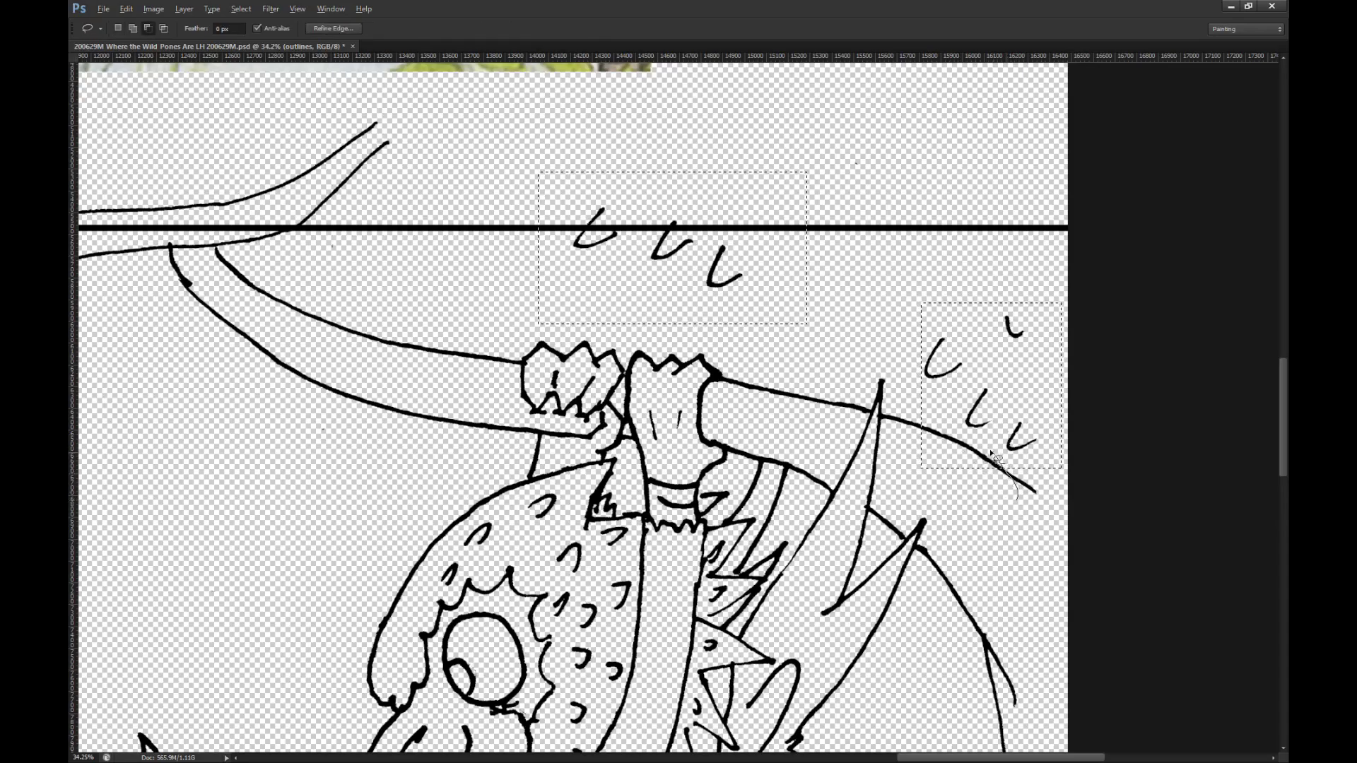
pyautogui.moveTo(926, 418); pyautogui.dragTo(911, 500)
pyautogui.moveTo(1062, 502); pyautogui.dragTo(992, 451)
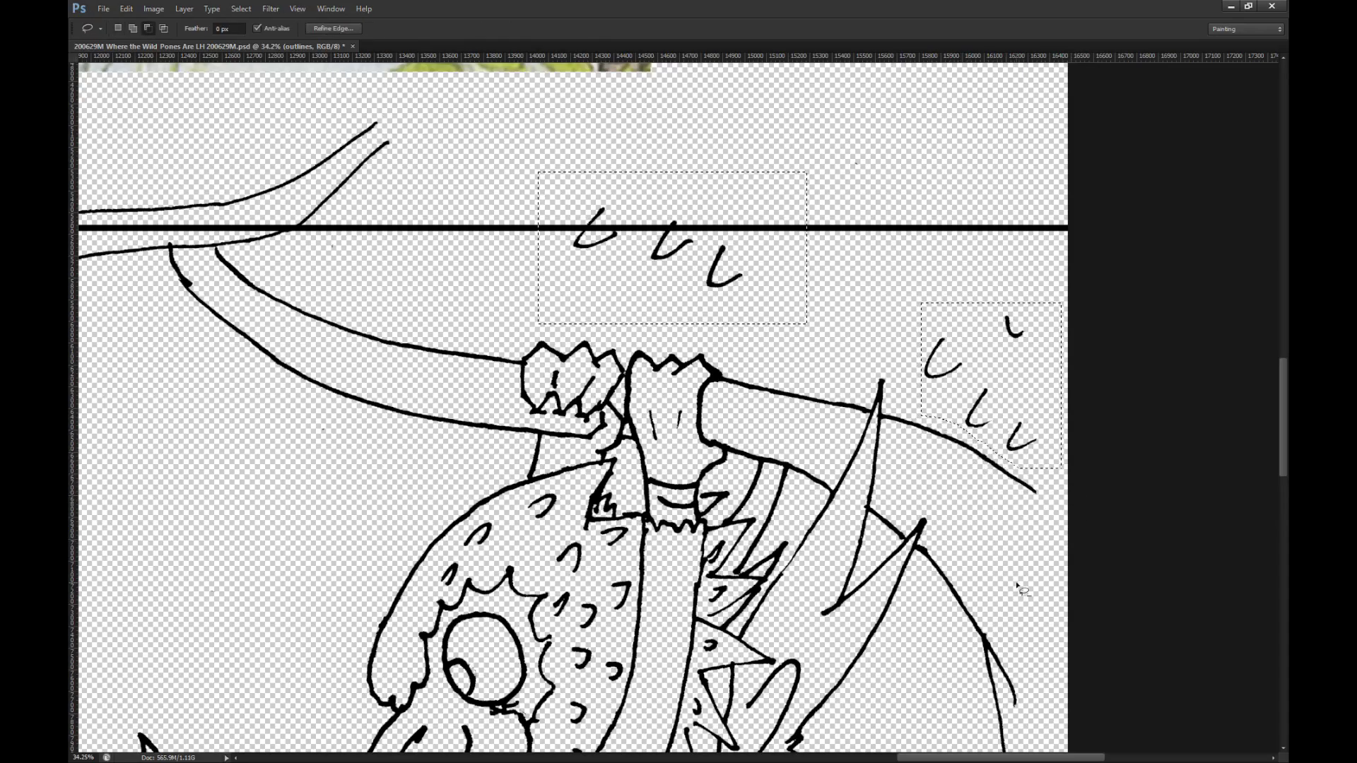
# Step: Copy the selected leaf strokes to a new layer and arrange the two copied groups in the gaps above the branch
pyautogui.hotkey('ctrl', 'j')
pyautogui.press('v')
pyautogui.moveTo(926, 367)
pyautogui.mouseDown()
pyautogui.moveTo(1032, 427)
pyautogui.moveTo(753, 398)
pyautogui.mouseUp()
pyautogui.press('m')
pyautogui.moveTo(726, 290); pyautogui.dragTo(908, 516)
pyautogui.press('v')
pyautogui.moveTo(830, 437); pyautogui.dragTo(835, 329)
pyautogui.press('m')
pyautogui.press('v')
pyautogui.moveTo(499, 210); pyautogui.dragTo(696, 263)
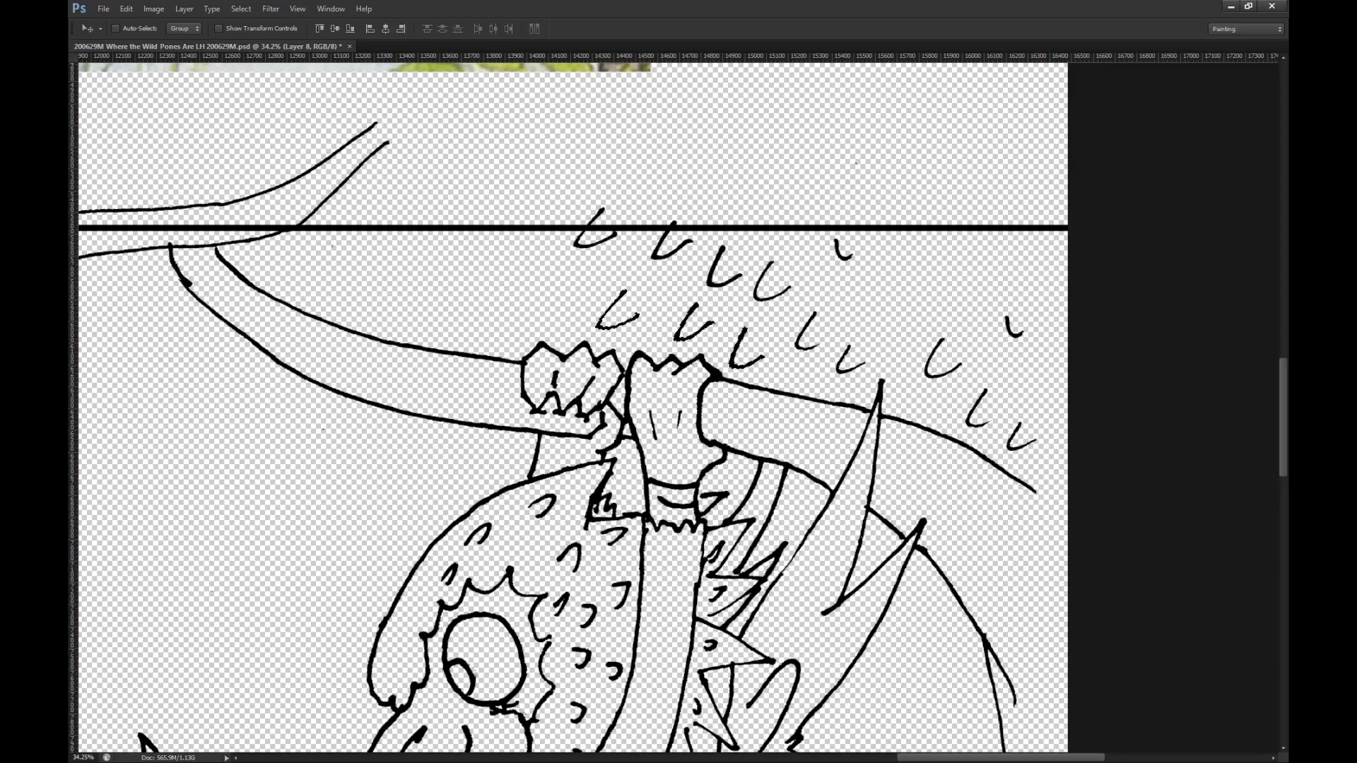
# Step: Merge the copied leaf strokes into the outlines, duplicate the enlarged group without the branch and hooves, and place it farther right
pyautogui.hotkey('ctrl', 'e')
pyautogui.press('m')
pyautogui.moveTo(881, 385); pyautogui.dragTo(884, 391)
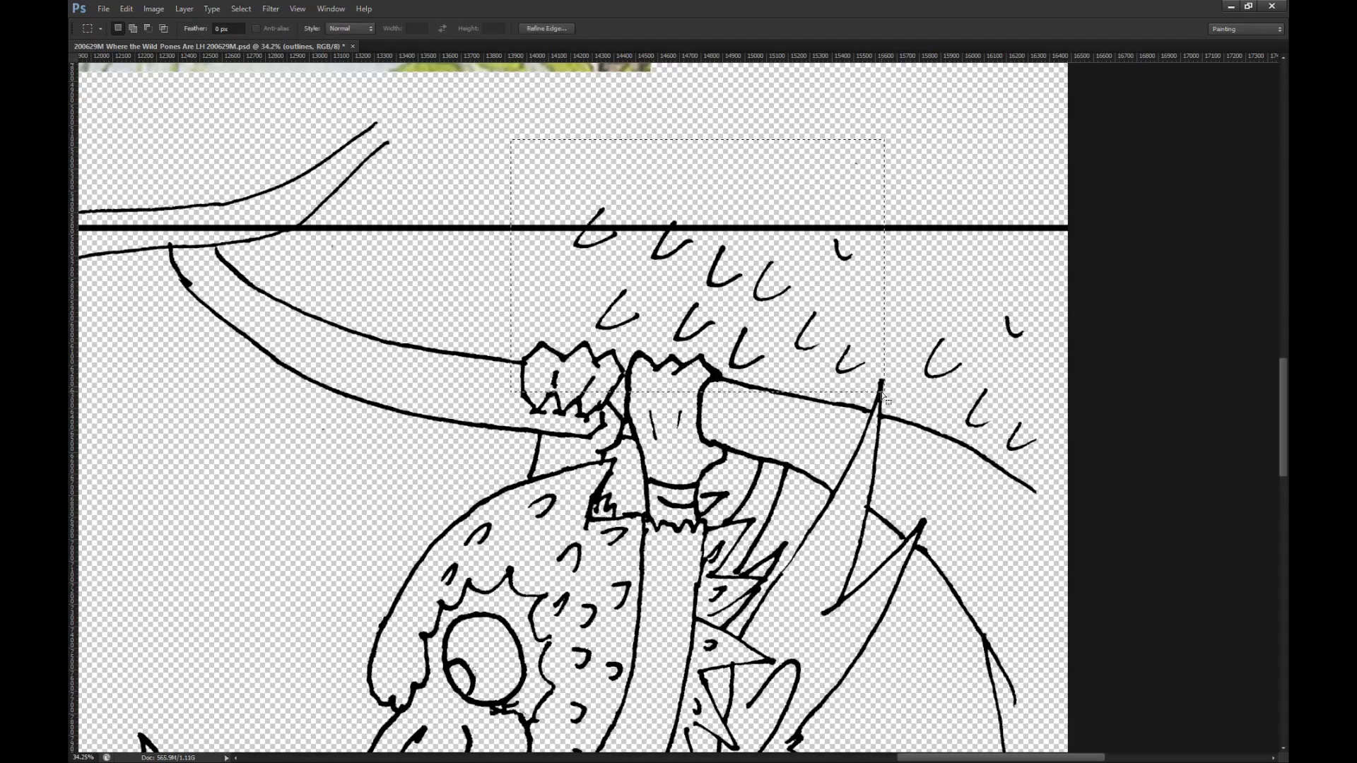
pyautogui.press('l')
pyautogui.press('alt')
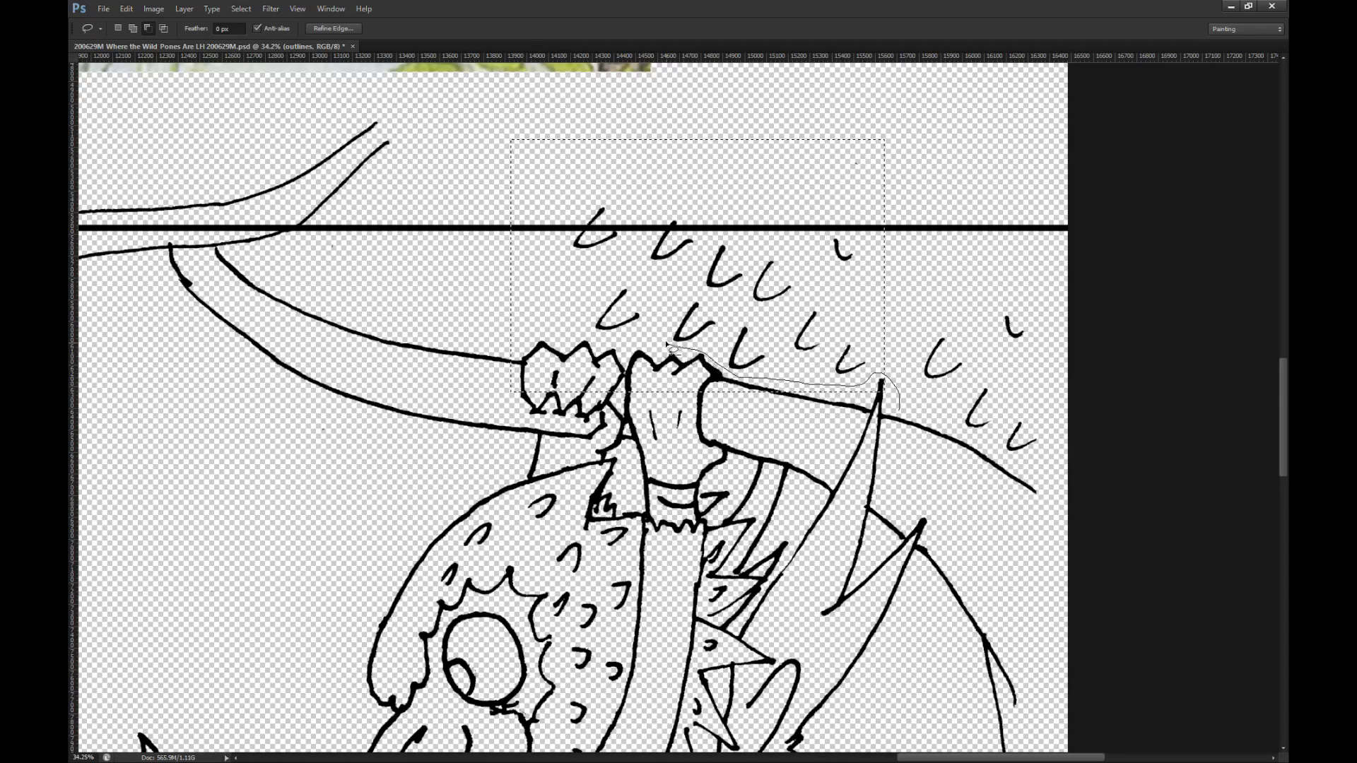
pyautogui.moveTo(602, 339)
pyautogui.mouseDown()
pyautogui.moveTo(403, 700)
pyautogui.moveTo(940, 636)
pyautogui.mouseUp()
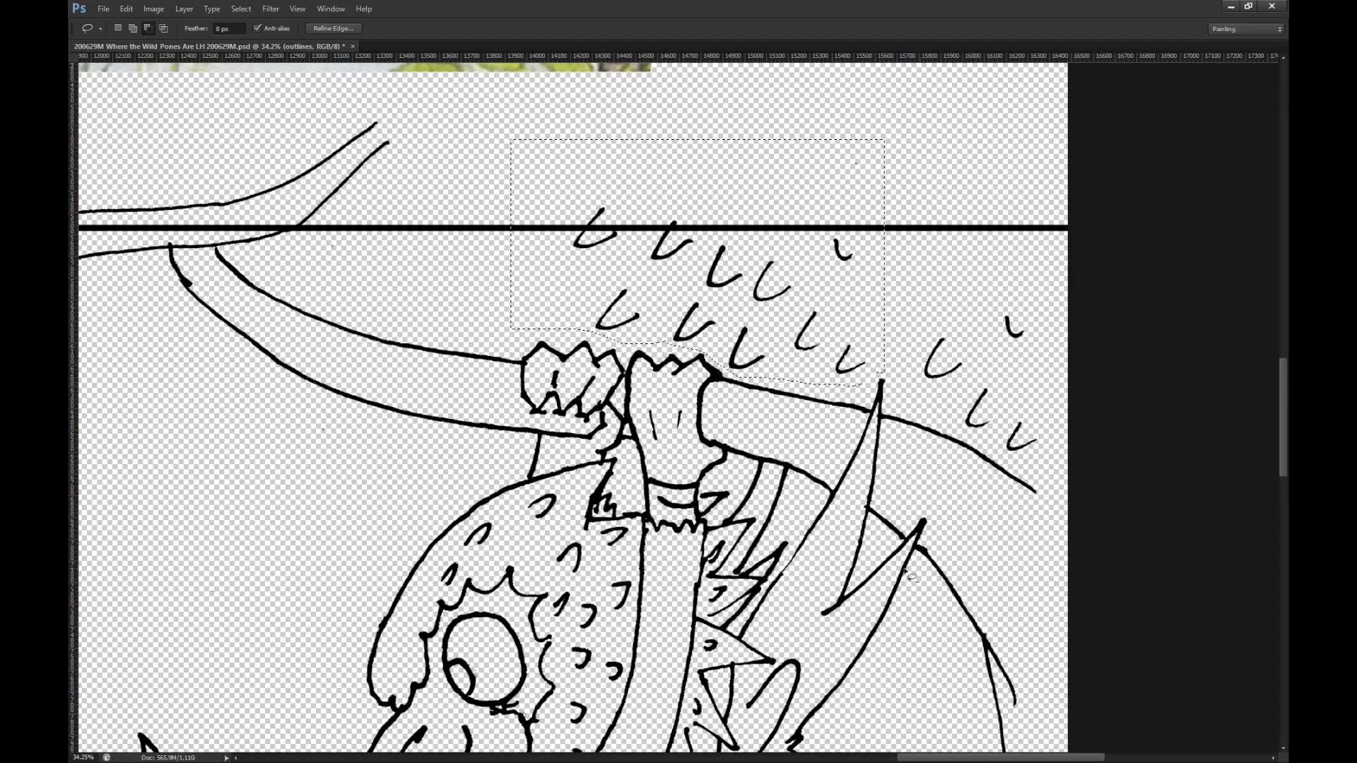
pyautogui.hotkey('ctrl', 'j')
pyautogui.press('v')
pyautogui.moveTo(817, 340)
pyautogui.mouseDown()
pyautogui.moveTo(980, 347)
pyautogui.moveTo(1038, 328)
pyautogui.mouseUp()
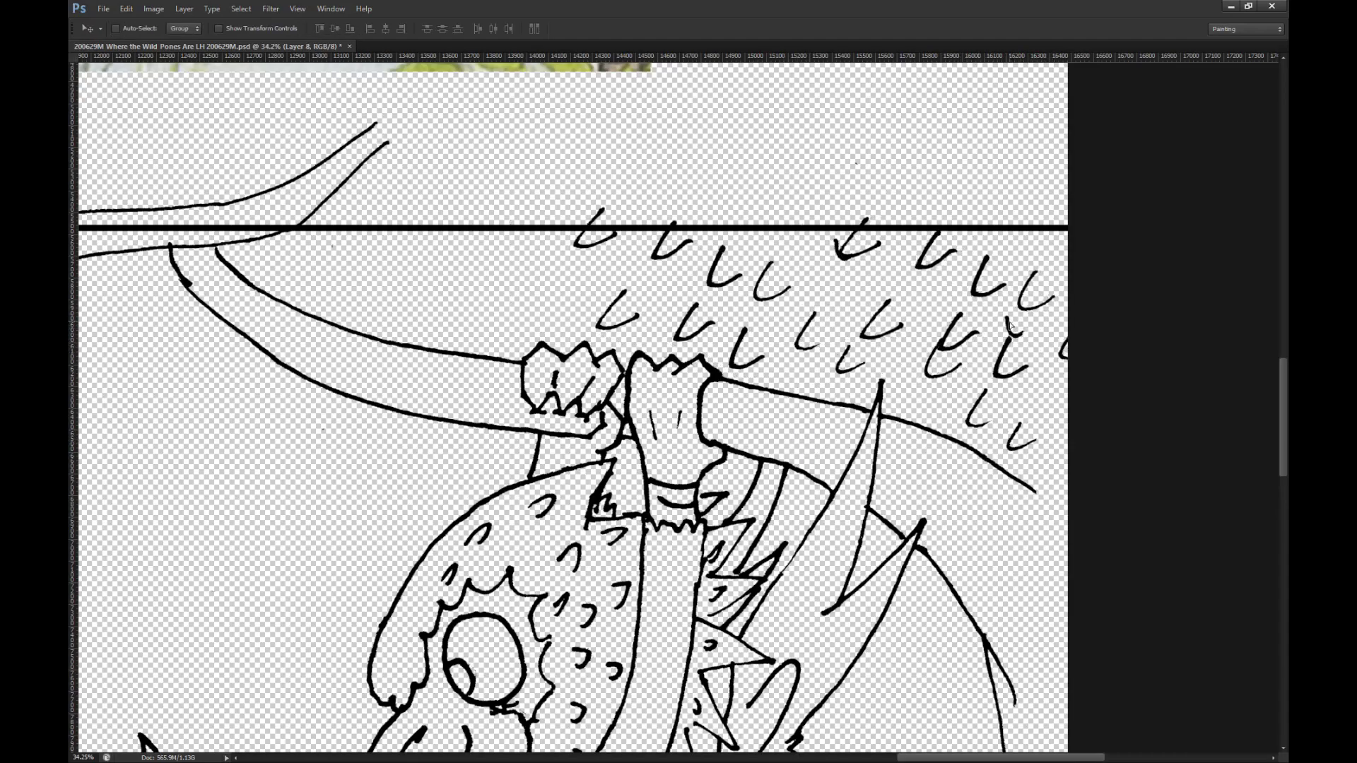
# Step: Move the duplicated group of seven leaf strokes clear of the branch and fit smaller strokes into the gap beside the original foliage
pyautogui.press('m')
pyautogui.moveTo(322, 575); pyautogui.dragTo(422, 373)
pyautogui.moveTo(344, 444)
pyautogui.mouseDown()
pyautogui.moveTo(310, 477)
pyautogui.moveTo(515, 403)
pyautogui.moveTo(694, 313)
pyautogui.moveTo(816, 346)
pyautogui.moveTo(785, 343)
pyautogui.mouseUp()
pyautogui.press('v')
pyautogui.hotkey('ctrl', 'd')
# Step: Select the seven-stroke leaf group and place it above the outer end of the bird pony's branch, near the canvas edge
pyautogui.press('m')
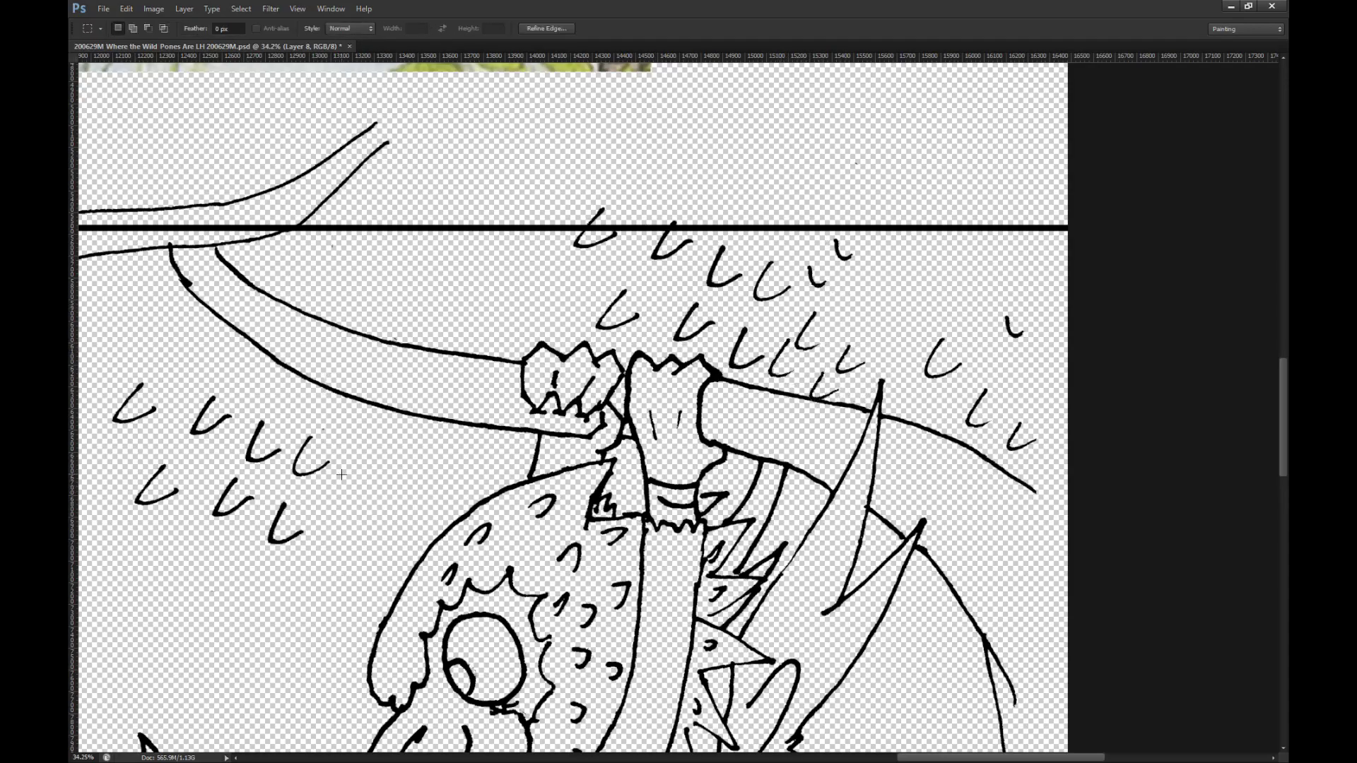
pyautogui.moveTo(114, 361)
pyautogui.mouseDown()
pyautogui.moveTo(236, 500)
pyautogui.moveTo(327, 575)
pyautogui.mouseUp()
pyautogui.moveTo(105, 345)
pyautogui.mouseDown()
pyautogui.moveTo(303, 545)
pyautogui.moveTo(353, 575)
pyautogui.mouseUp()
pyautogui.press('v')
pyautogui.moveTo(320, 494)
pyautogui.mouseDown()
pyautogui.moveTo(975, 353)
pyautogui.moveTo(1006, 341)
pyautogui.moveTo(1001, 331)
pyautogui.mouseUp()
pyautogui.press('m')
pyautogui.moveTo(801, 177)
pyautogui.mouseDown()
pyautogui.moveTo(888, 243)
pyautogui.moveTo(928, 398)
pyautogui.mouseUp()
pyautogui.press('v')
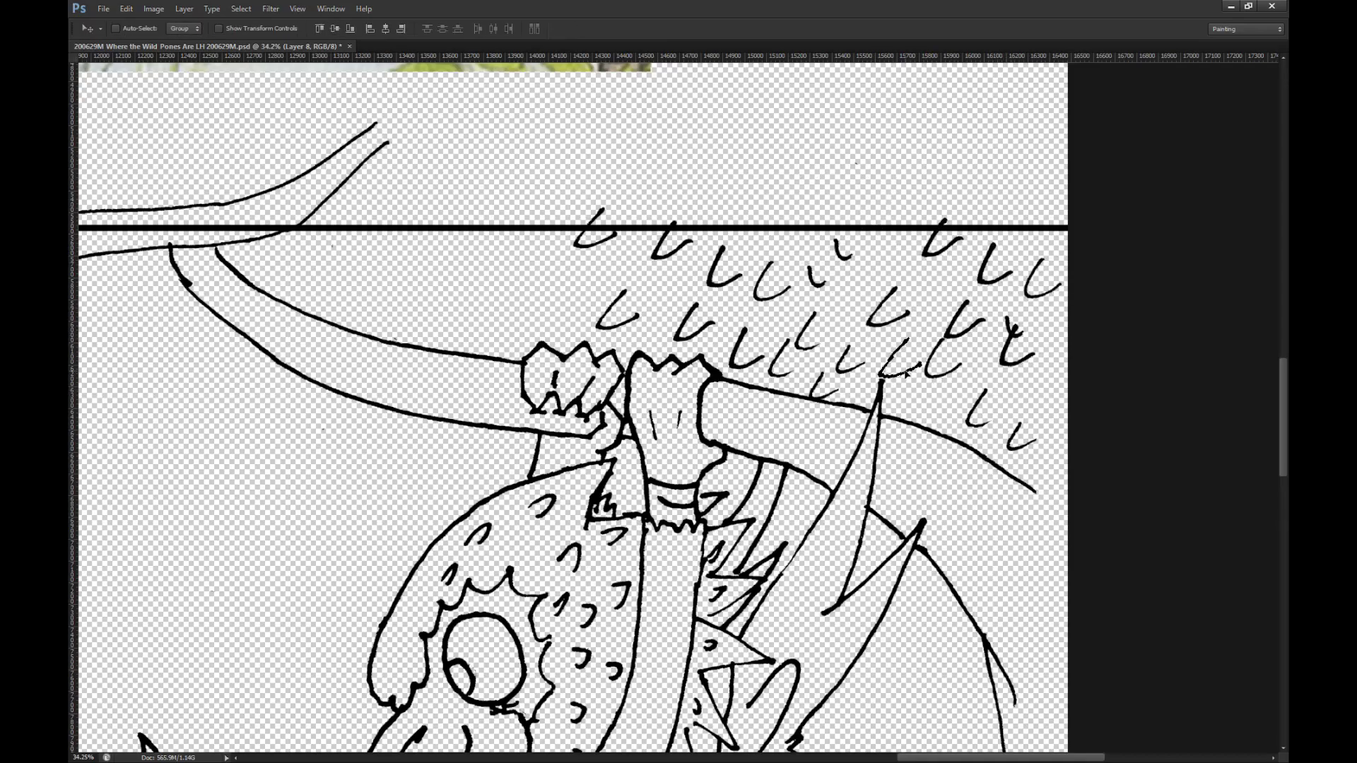
# Step: Check the whole drawing for remaining gaps in the foliage and along the ground line
pyautogui.scroll(-3, 735, 216)
pyautogui.scroll(-3, 747, 220)
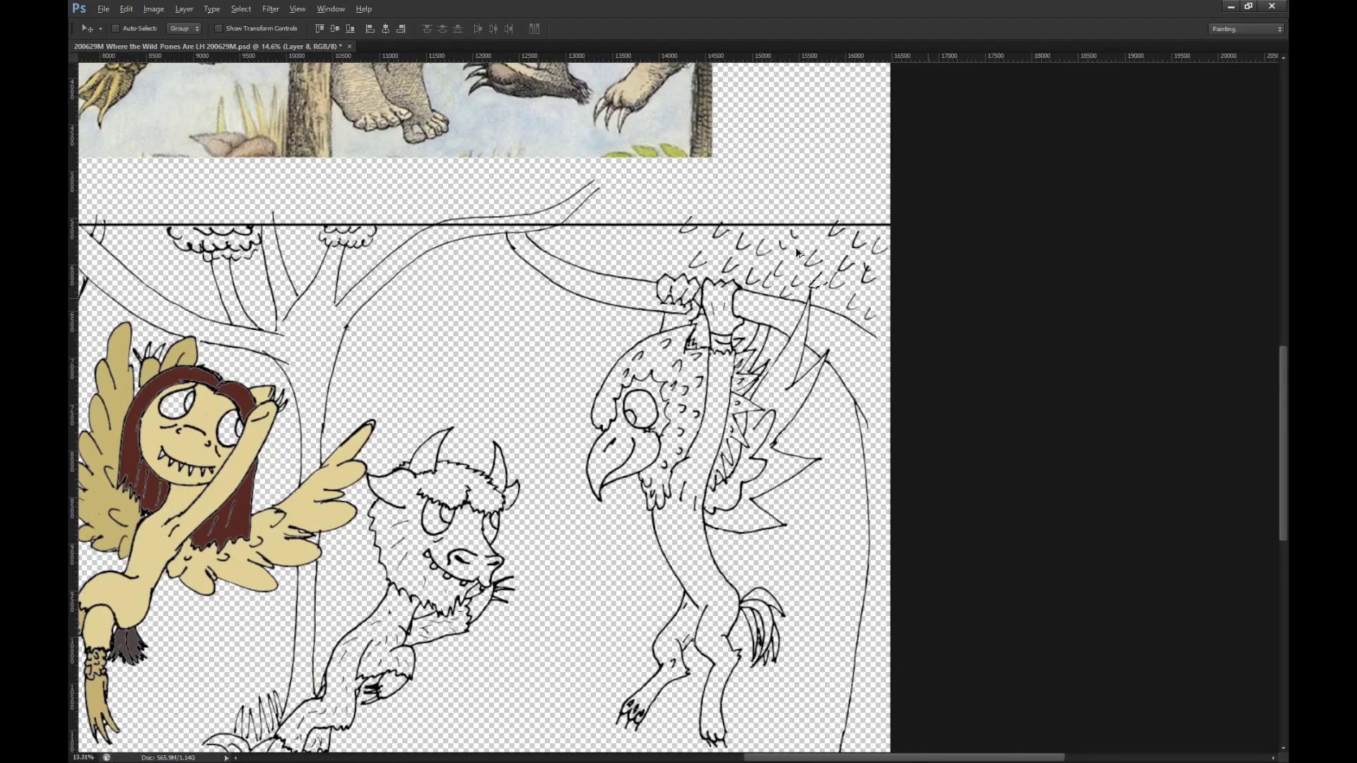
pyautogui.scroll(4, 769, 306)
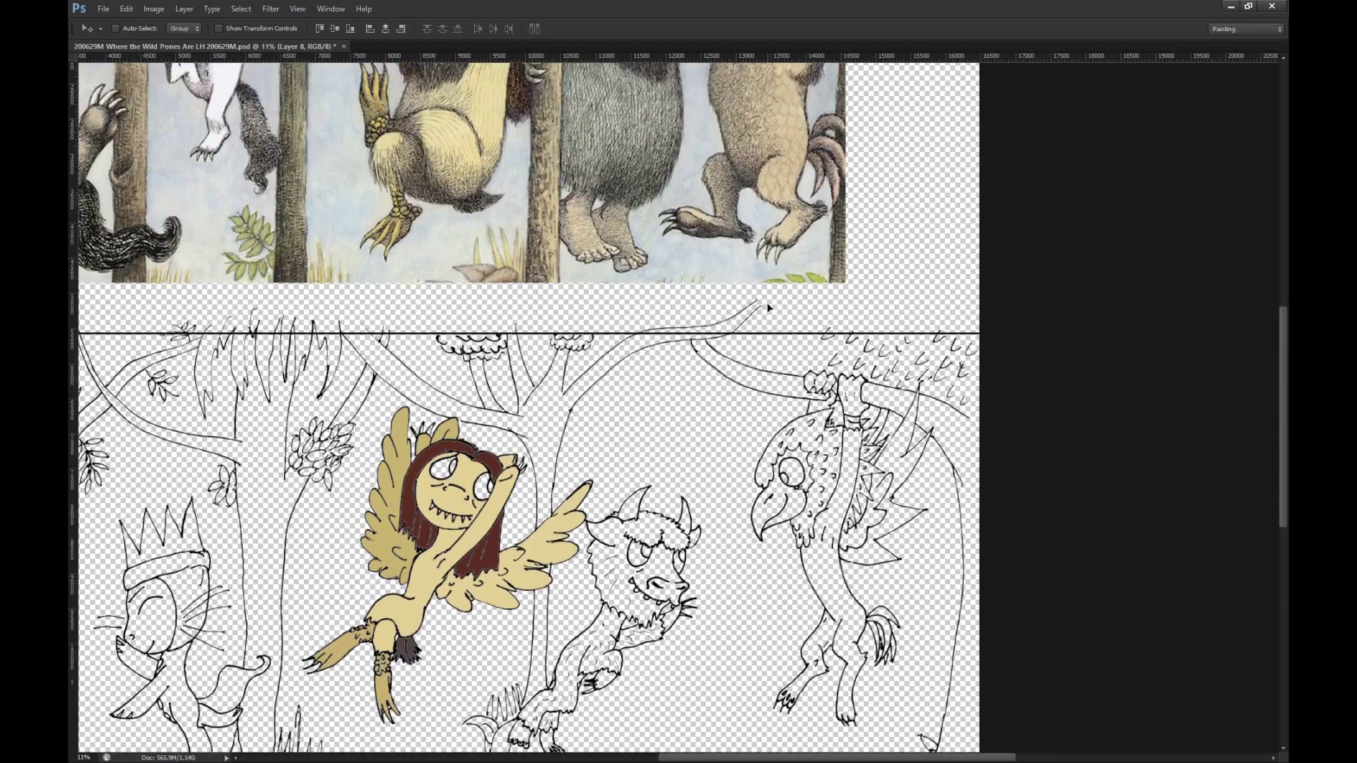
pyautogui.scroll(-2, 768, 308)
pyautogui.hscroll(-1, 768, 309)
pyautogui.hscroll(-2, 765, 304)
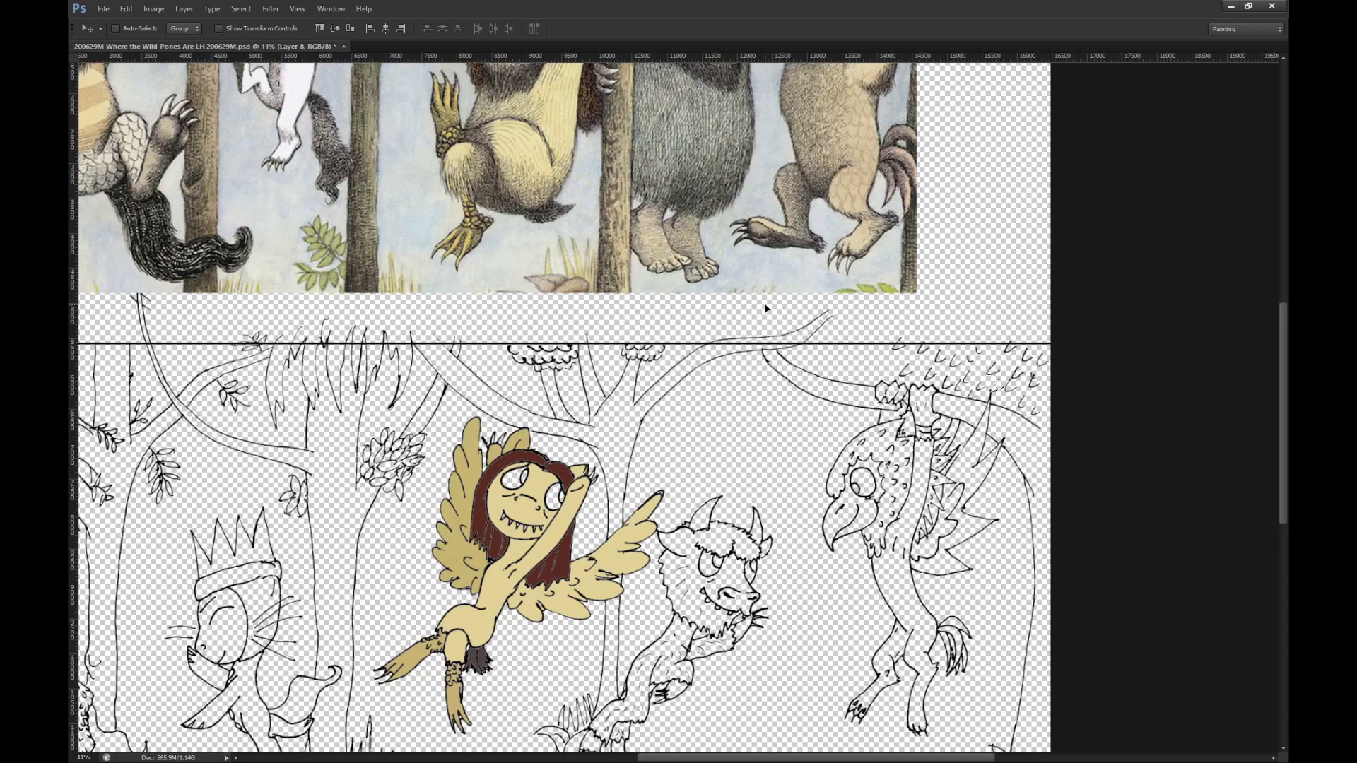
pyautogui.scroll(-2, 765, 304)
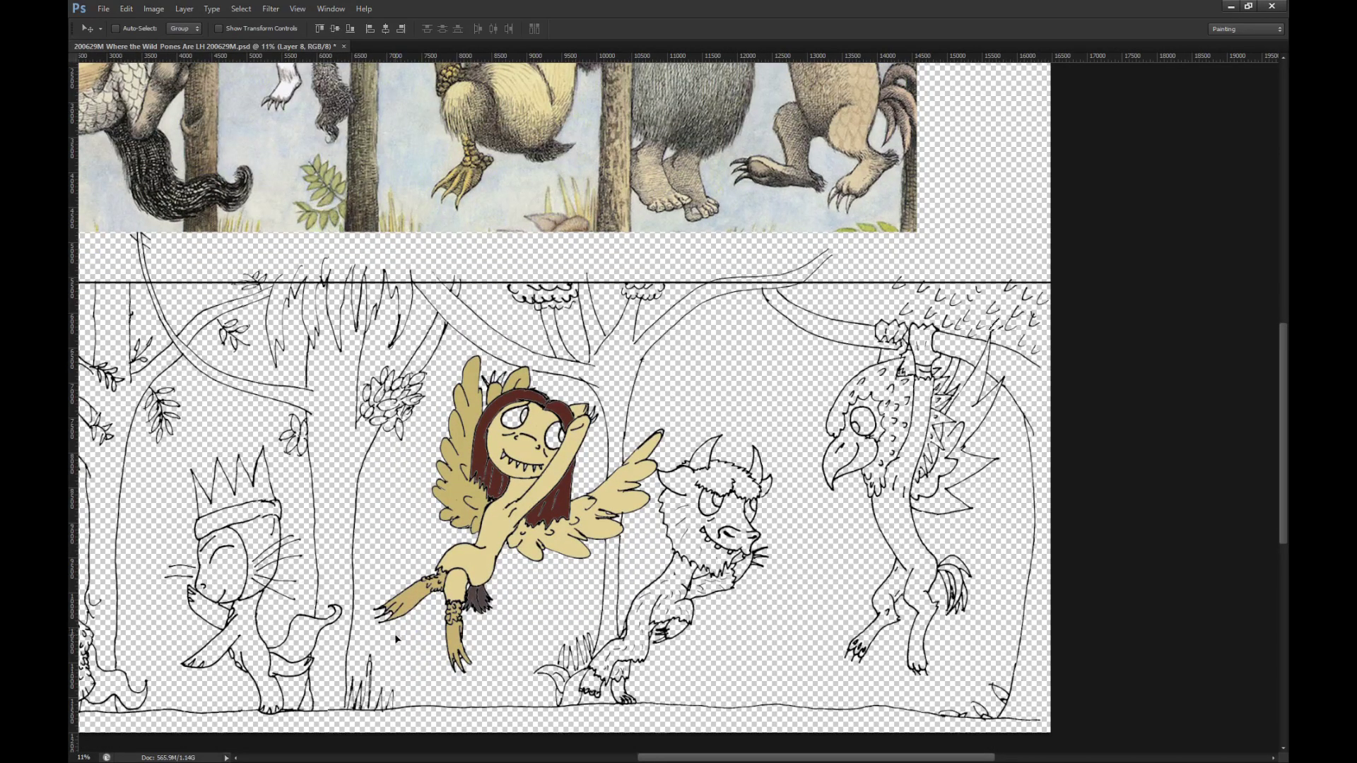
pyautogui.scroll(3, 396, 639)
# Step: On the outlines layer, clone grass blades onto the ground line between the horned pony and the bird pony using the Clone Stamp
pyautogui.press('s')
pyautogui.press('alt')
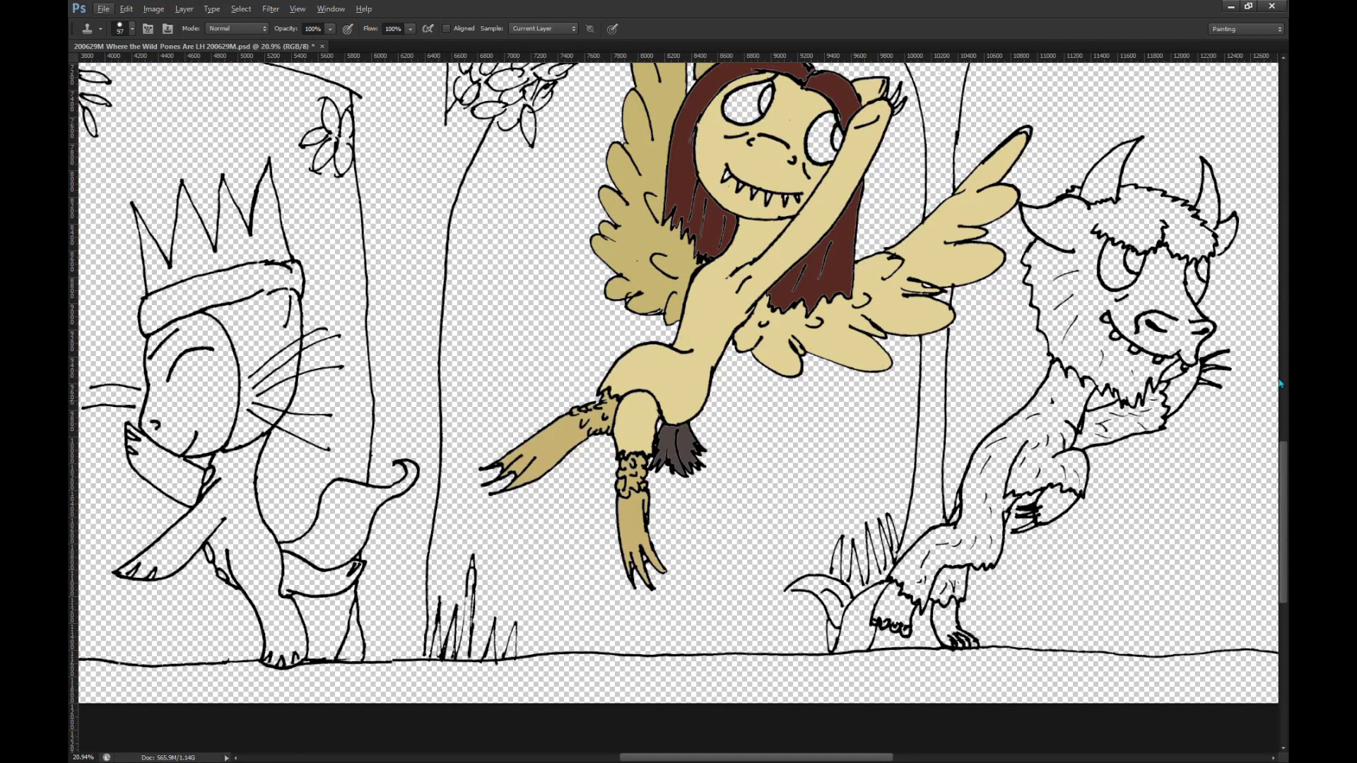
pyautogui.hotkey('alt', ']')
pyautogui.scroll(-3, 388, 557)
pyautogui.scroll(2, 951, 617)
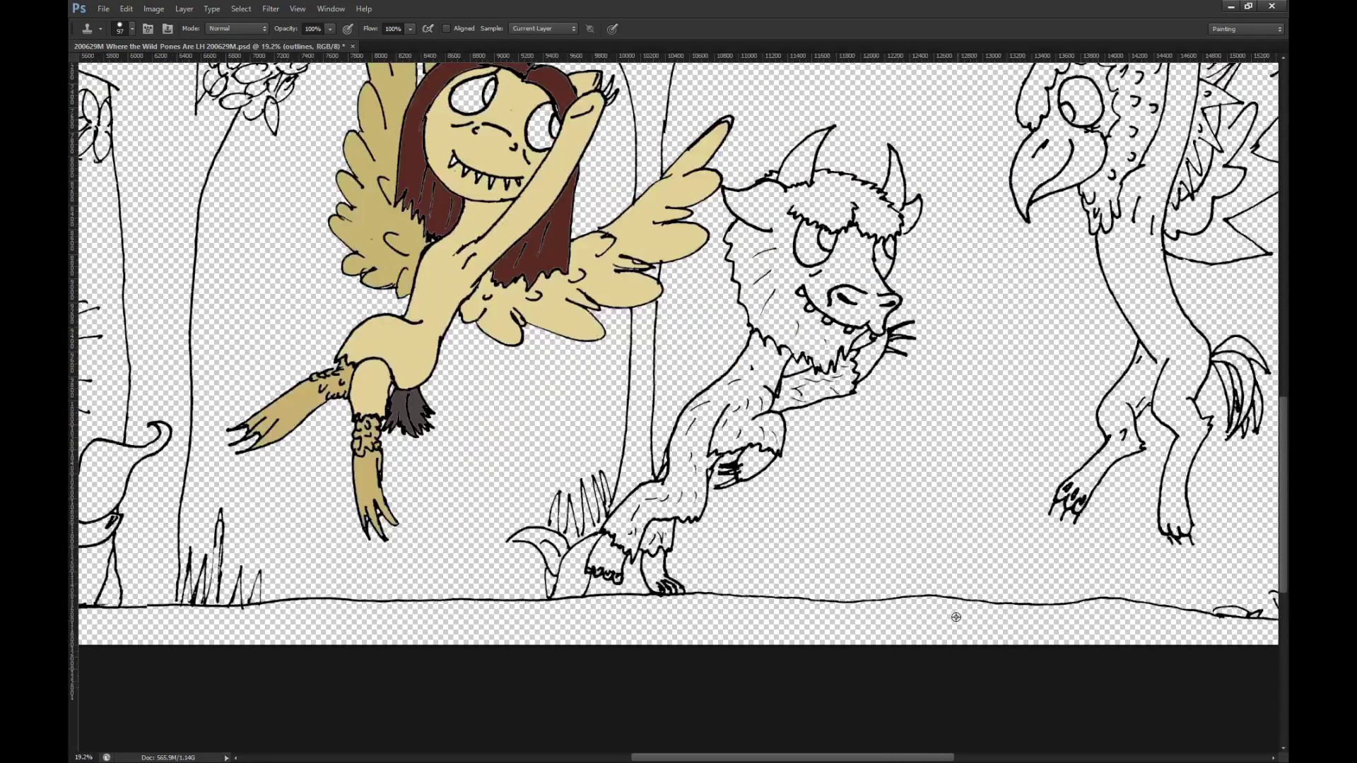
pyautogui.scroll(-7, 724, 633)
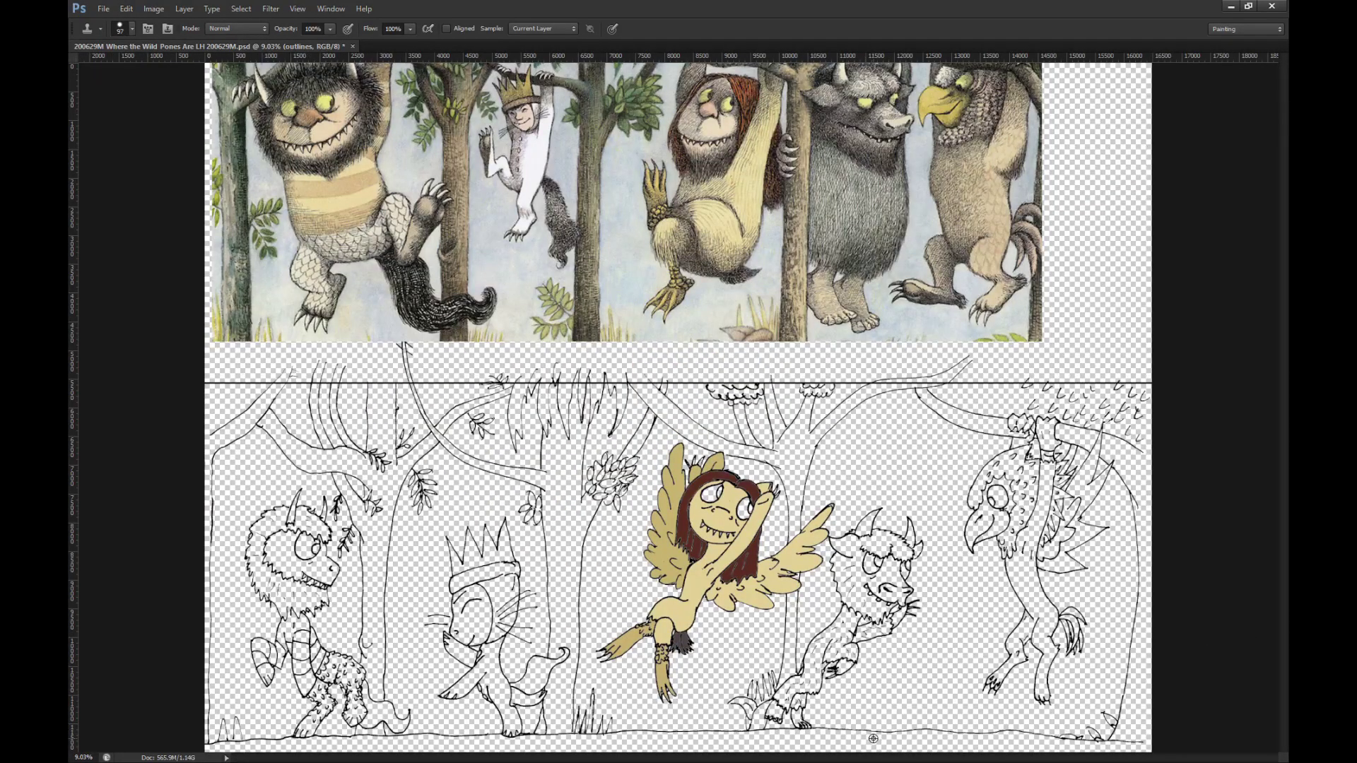
pyautogui.scroll(2, 915, 744)
pyautogui.scroll(1, 915, 744)
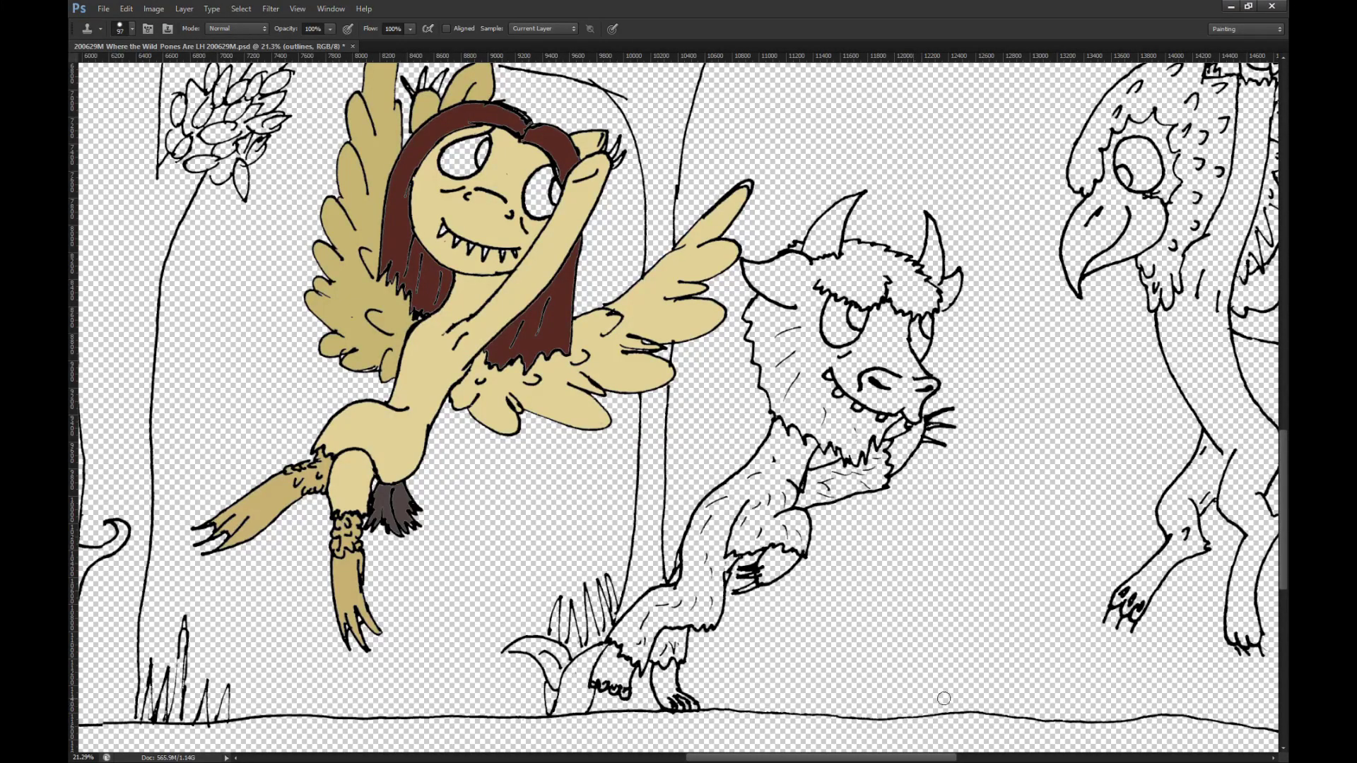
pyautogui.scroll(-2, 909, 665)
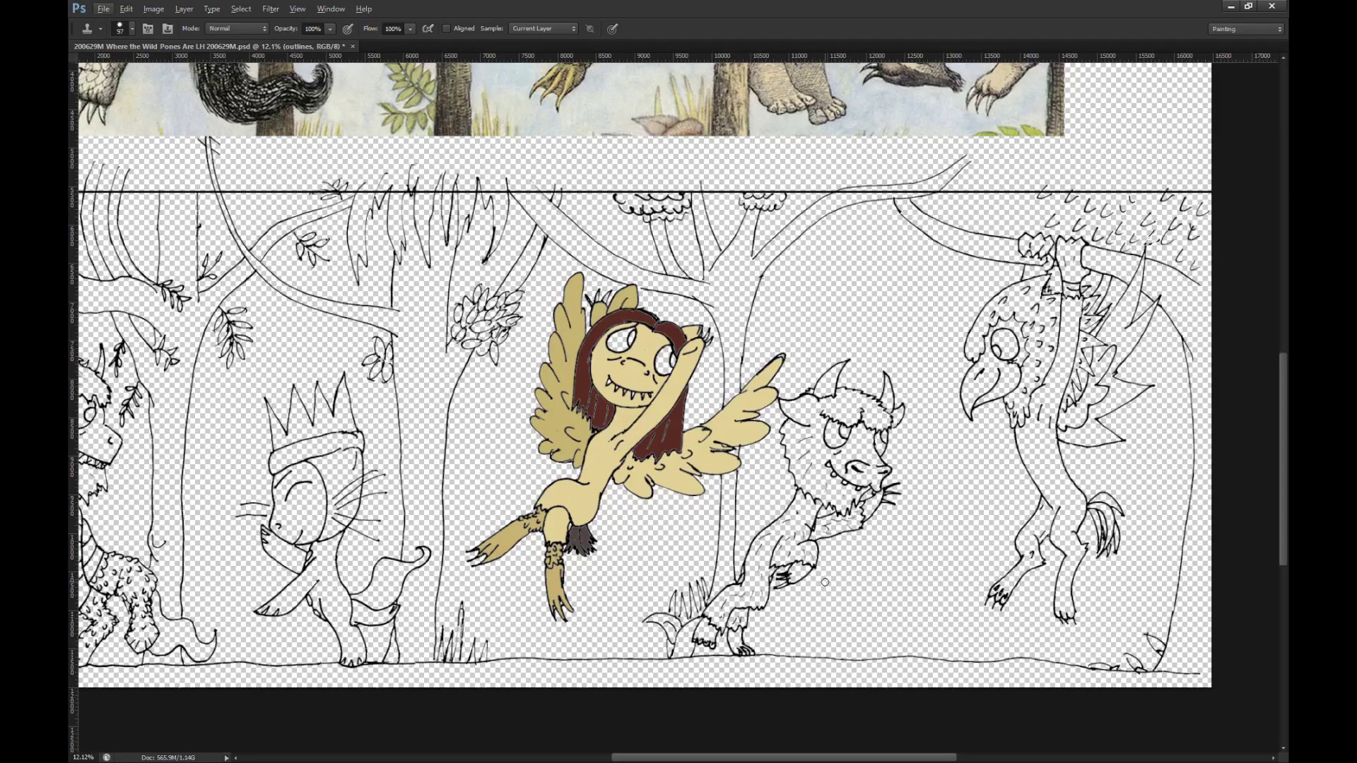
pyautogui.press('m')
pyautogui.press('s')
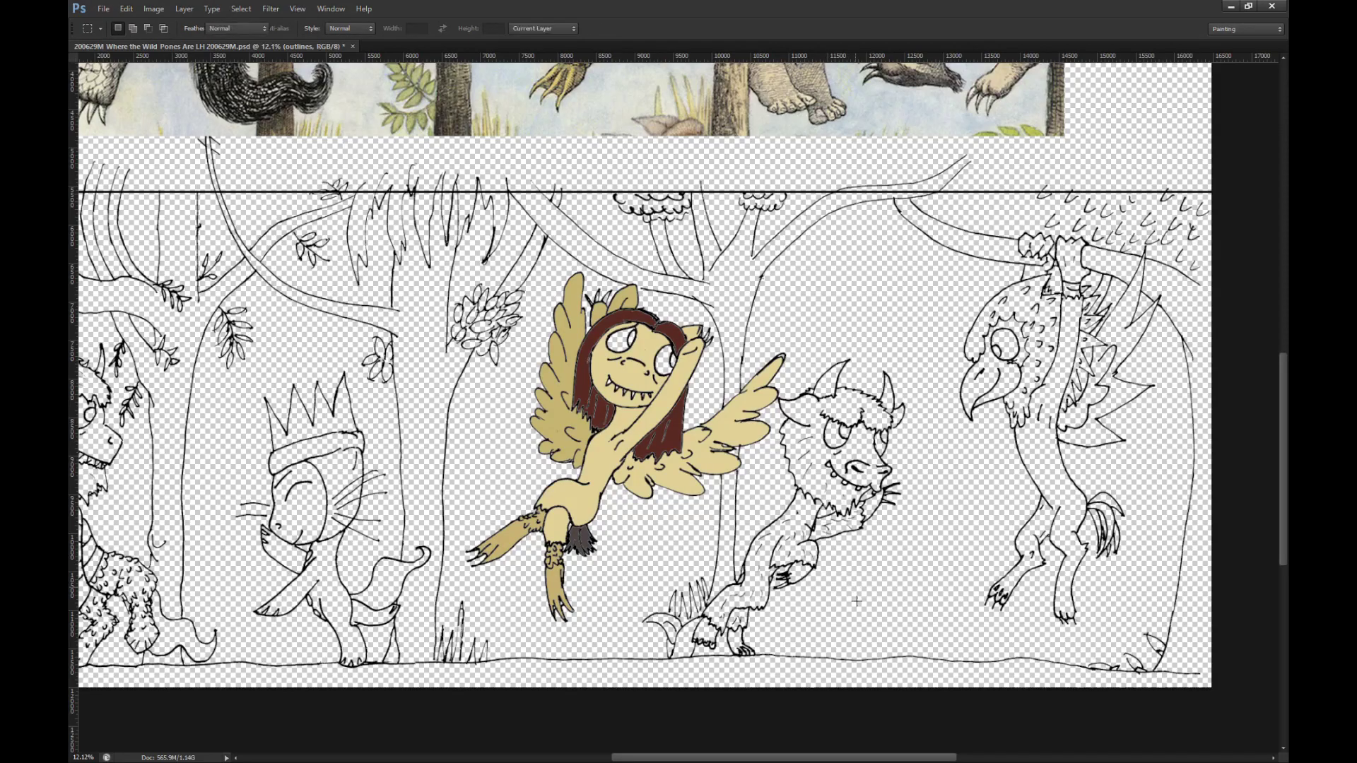
pyautogui.scroll(1, 871, 672)
pyautogui.scroll(2, 871, 671)
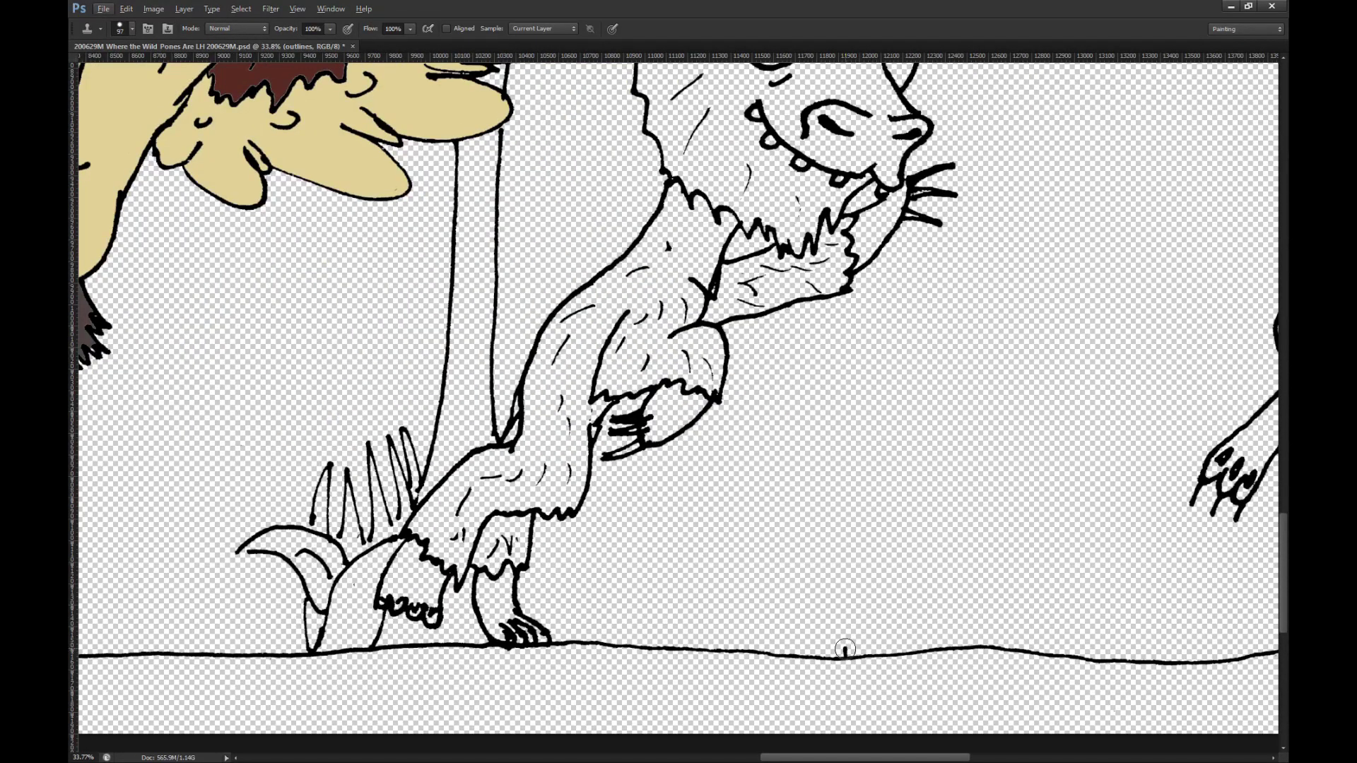
pyautogui.moveTo(855, 639)
pyautogui.mouseDown()
pyautogui.moveTo(898, 646)
pyautogui.moveTo(887, 604)
pyautogui.moveTo(912, 615)
pyautogui.moveTo(900, 630)
pyautogui.moveTo(897, 565)
pyautogui.mouseUp()
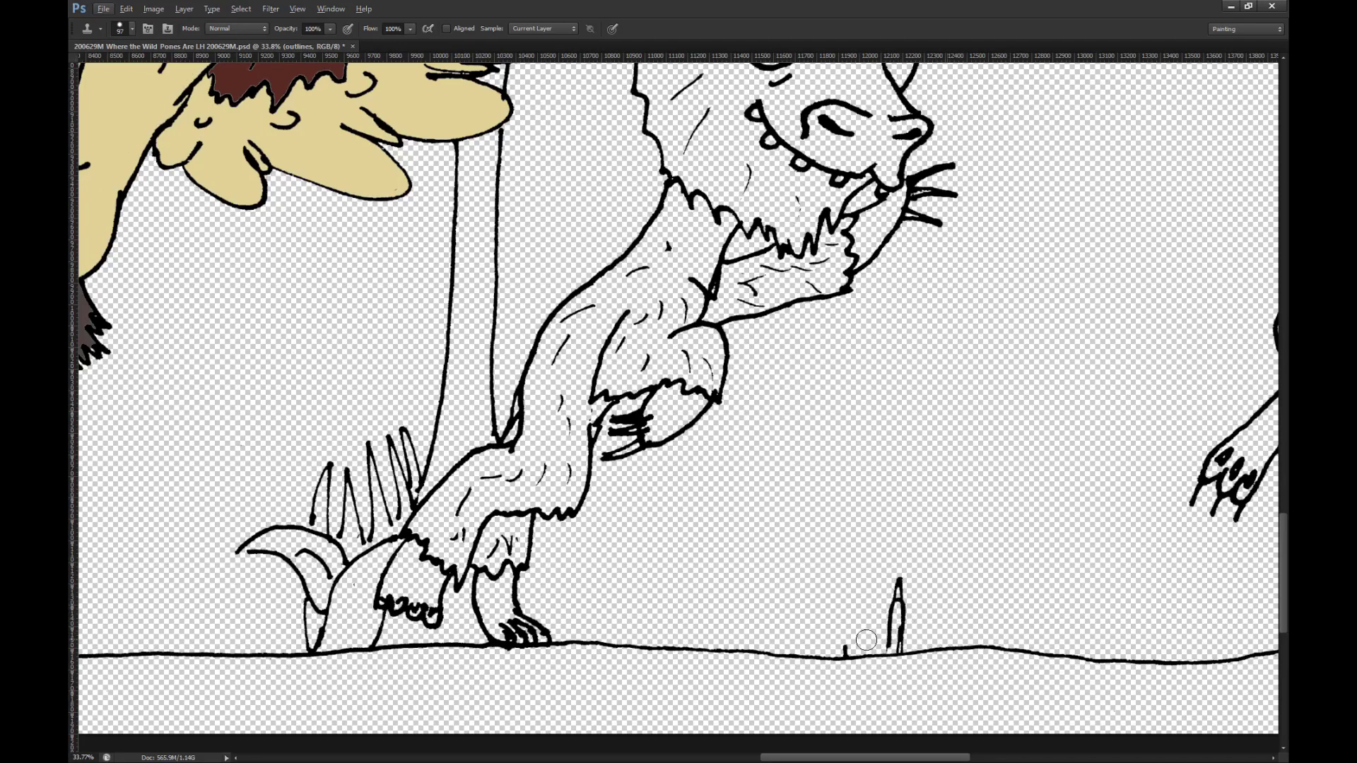
pyautogui.moveTo(830, 648); pyautogui.dragTo(835, 562)
# Step: Clone further grass blades beside the new ones along the ground line, undoing the stray strokes
pyautogui.scroll(-4, 1046, 583)
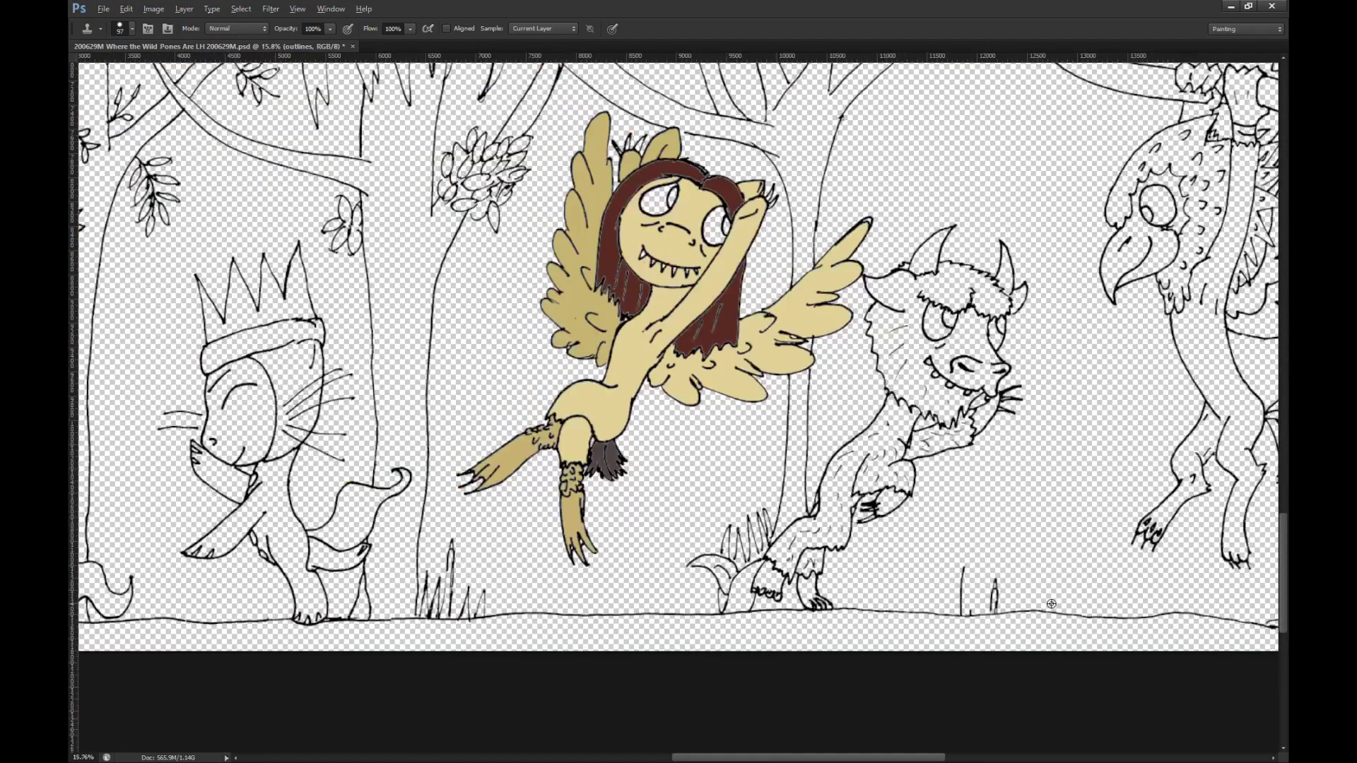
pyautogui.scroll(1, 648, 516)
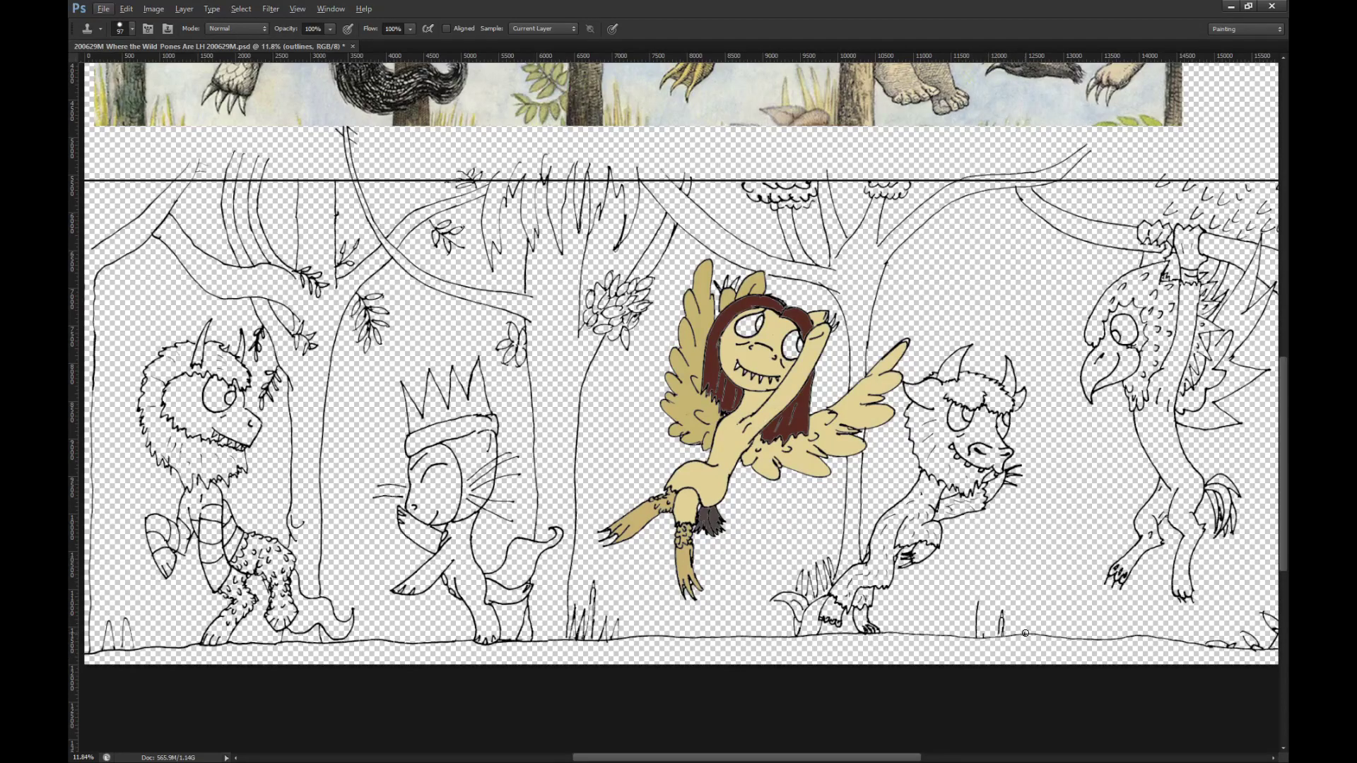
pyautogui.moveTo(1013, 631); pyautogui.dragTo(1046, 644)
pyautogui.hotkey('ctrl', 'alt', 'z')
pyautogui.hotkey('ctrl', 'alt', 'z')
pyautogui.hotkey('ctrl', 'alt', 'z')
# Step: Erase the ends of the cloned grass blades that stick out below the ground line
pyautogui.scroll(12, 997, 627)
pyautogui.press('e')
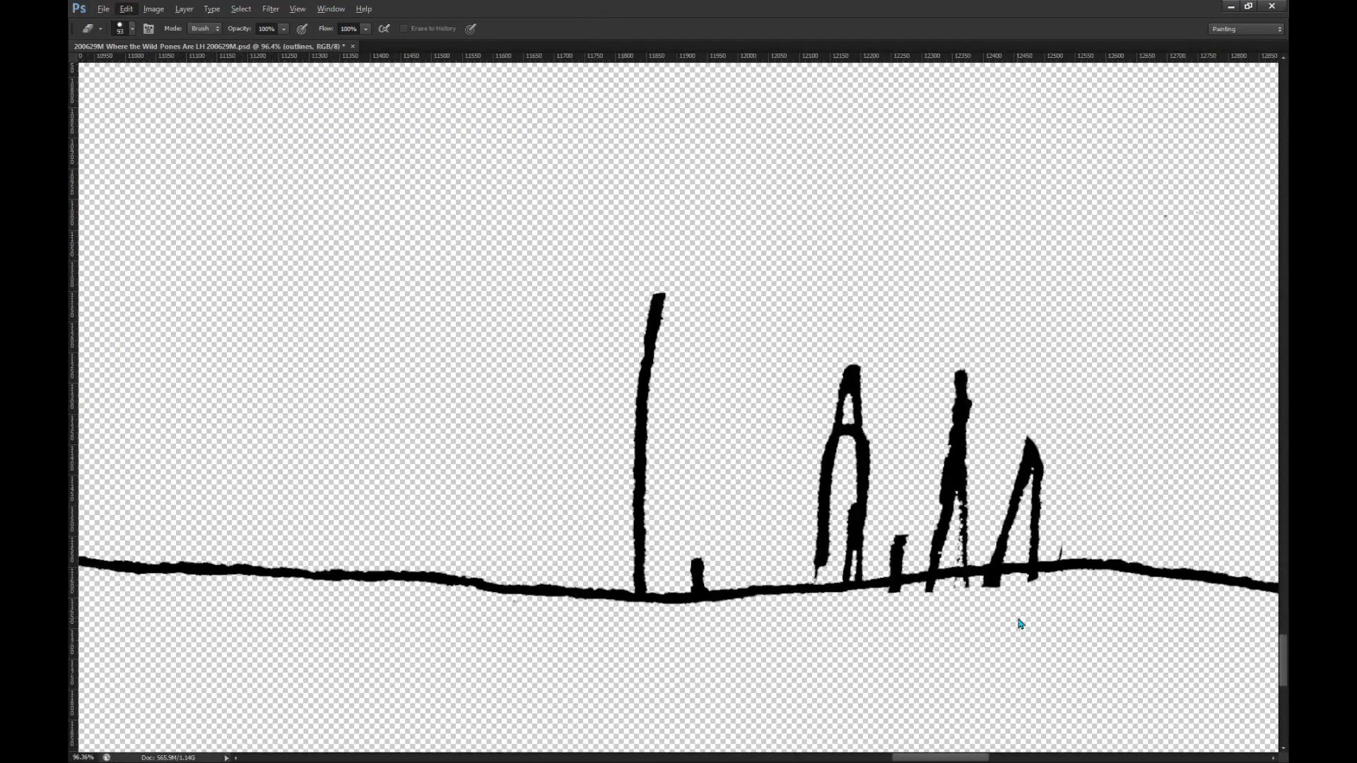
pyautogui.press('s')
pyautogui.moveTo(997, 601)
pyautogui.mouseDown()
pyautogui.moveTo(985, 650)
pyautogui.moveTo(990, 608)
pyautogui.moveTo(1037, 602)
pyautogui.moveTo(870, 619)
pyautogui.mouseUp()
pyautogui.hotkey('ctrl', 'z')
pyautogui.press('e')
pyautogui.scroll(-6, 954, 637)
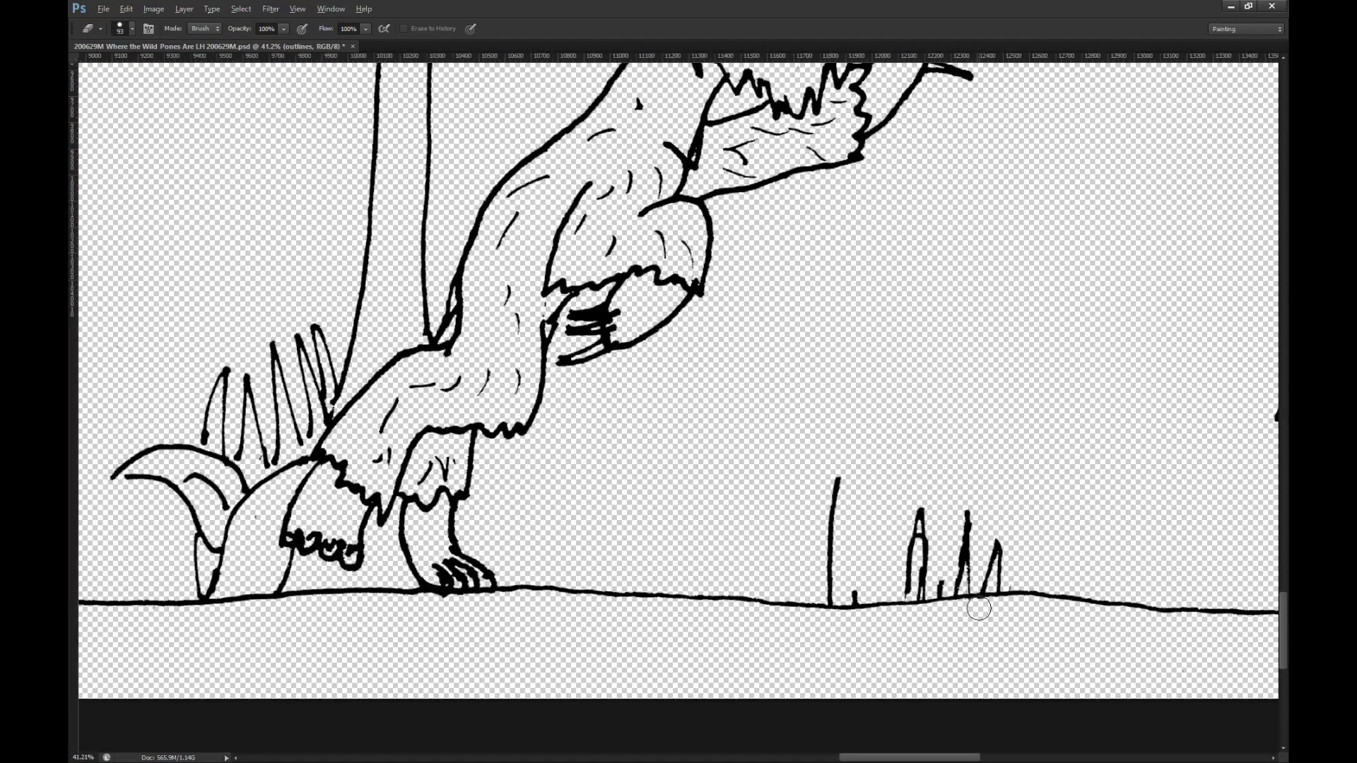
# Step: Switch to the colour layer and fill both of the winged pony's eyes with the reference monster's yellow
pyautogui.scroll(-3, 948, 656)
pyautogui.scroll(3, 733, 175)
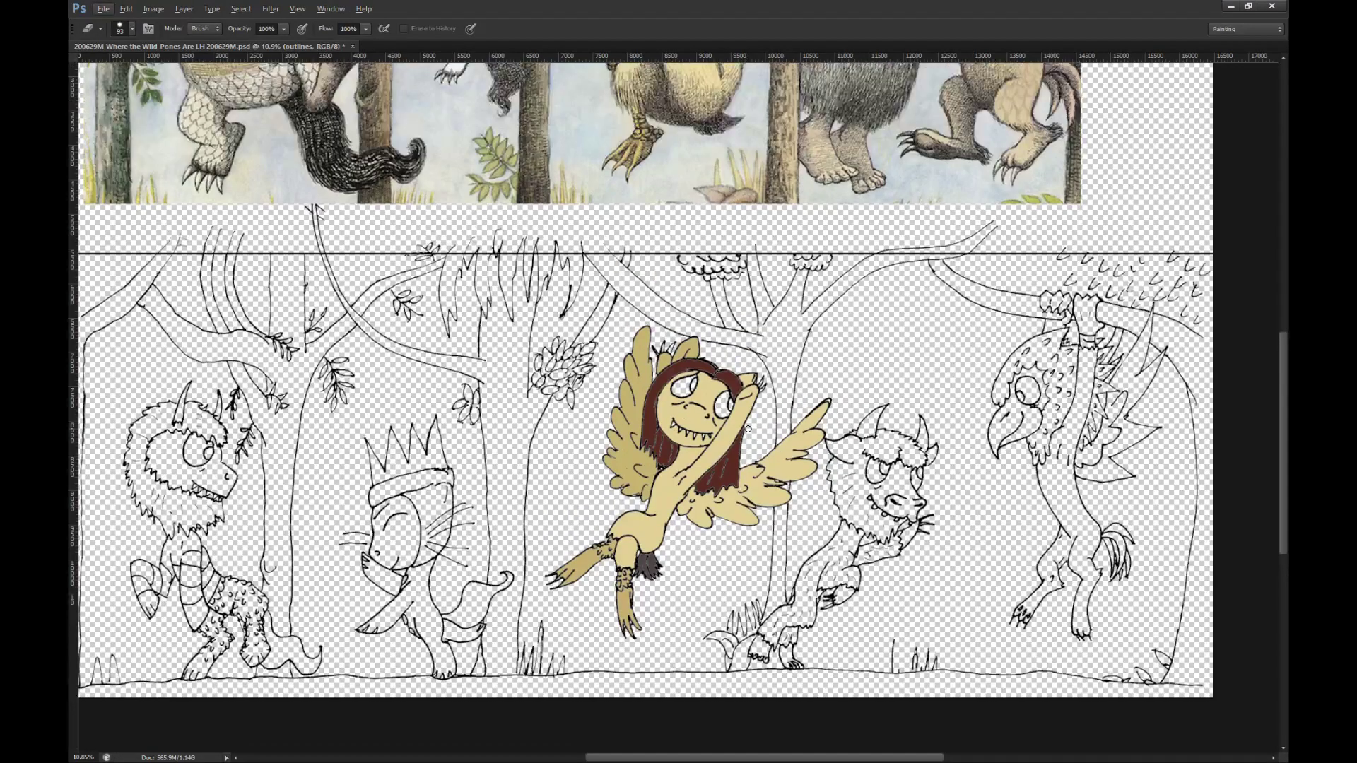
pyautogui.scroll(1, 733, 174)
pyautogui.hotkey('alt', '[')
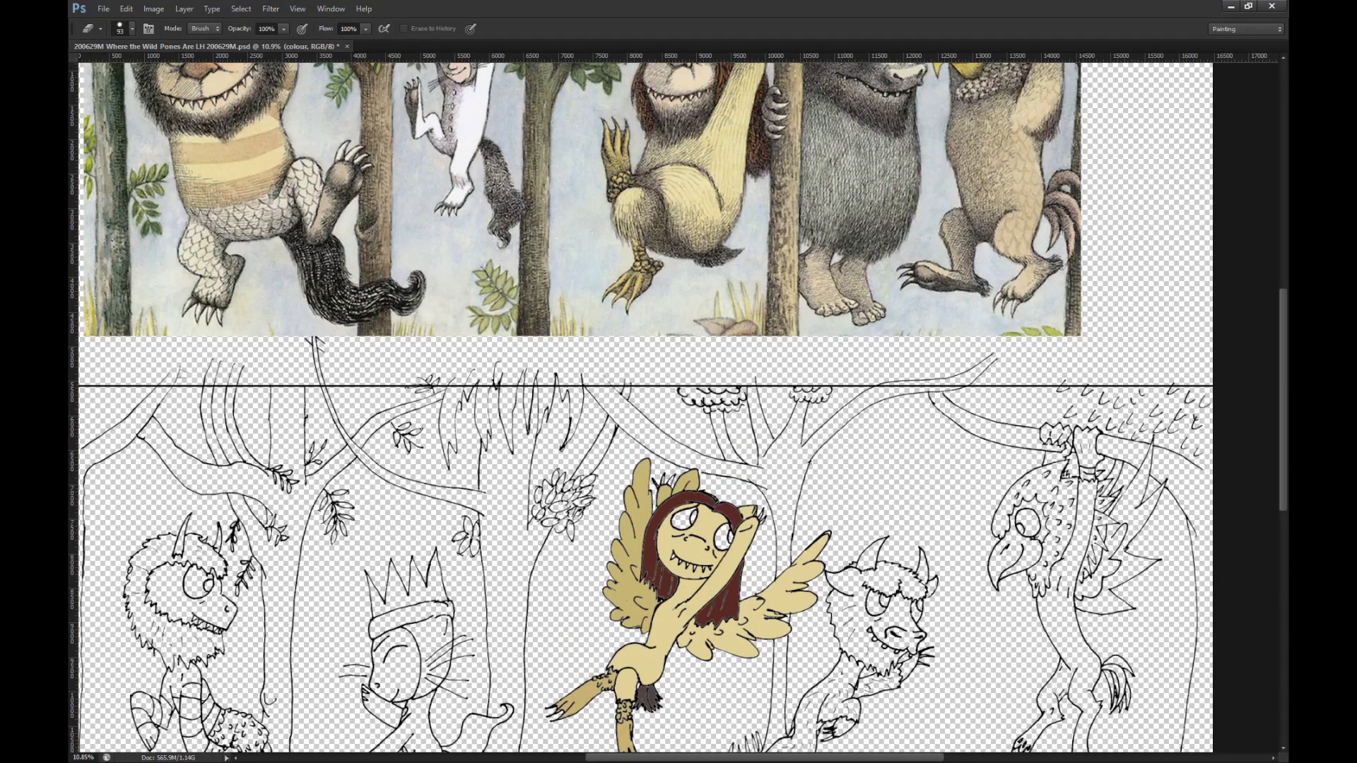
pyautogui.scroll(1, 771, 257)
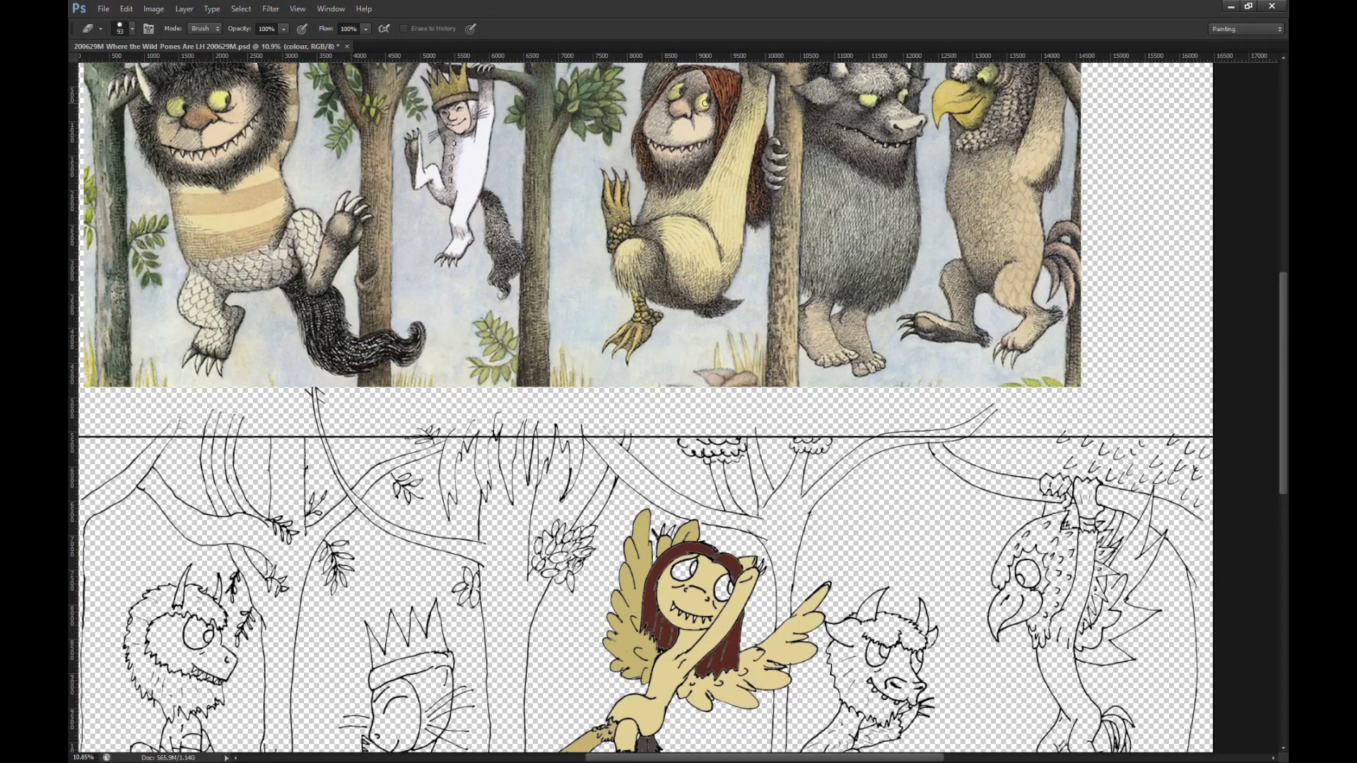
pyautogui.press('g')
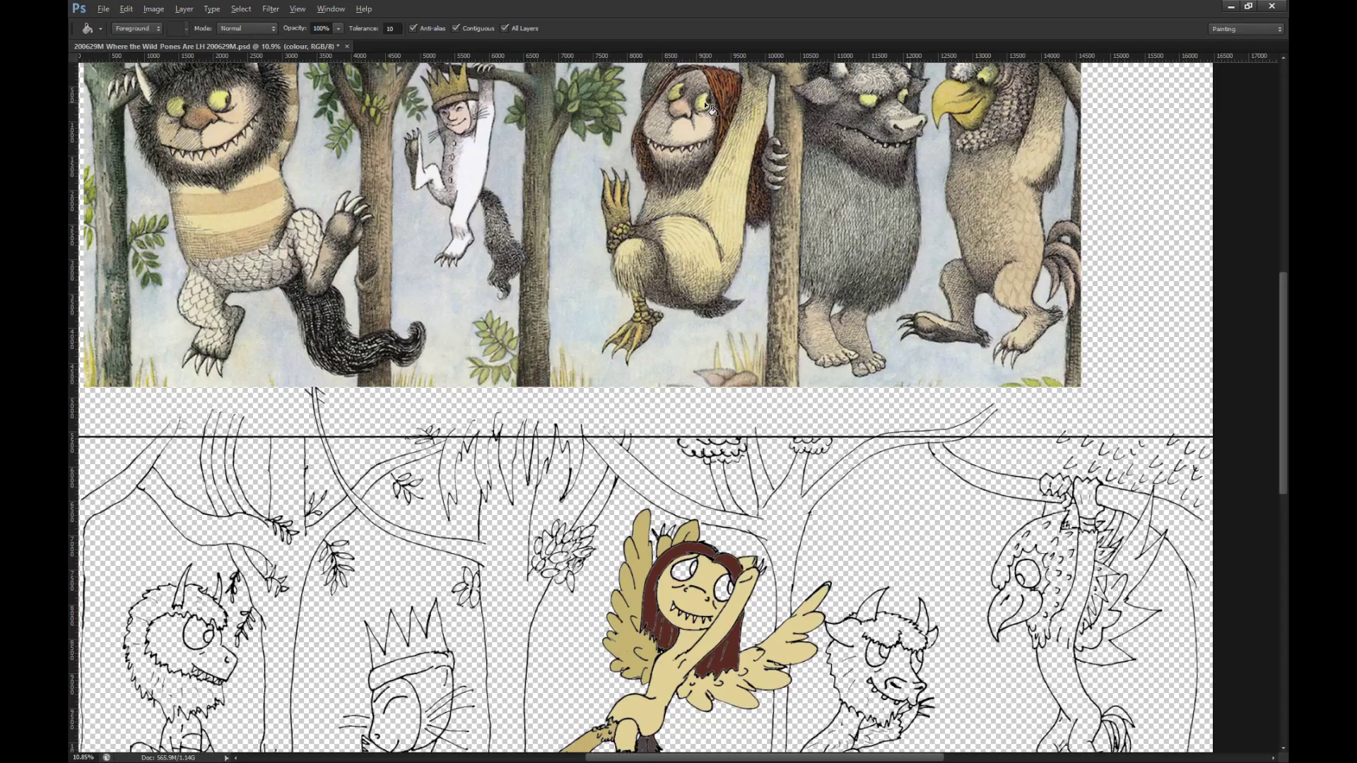
pyautogui.scroll(3, 664, 587)
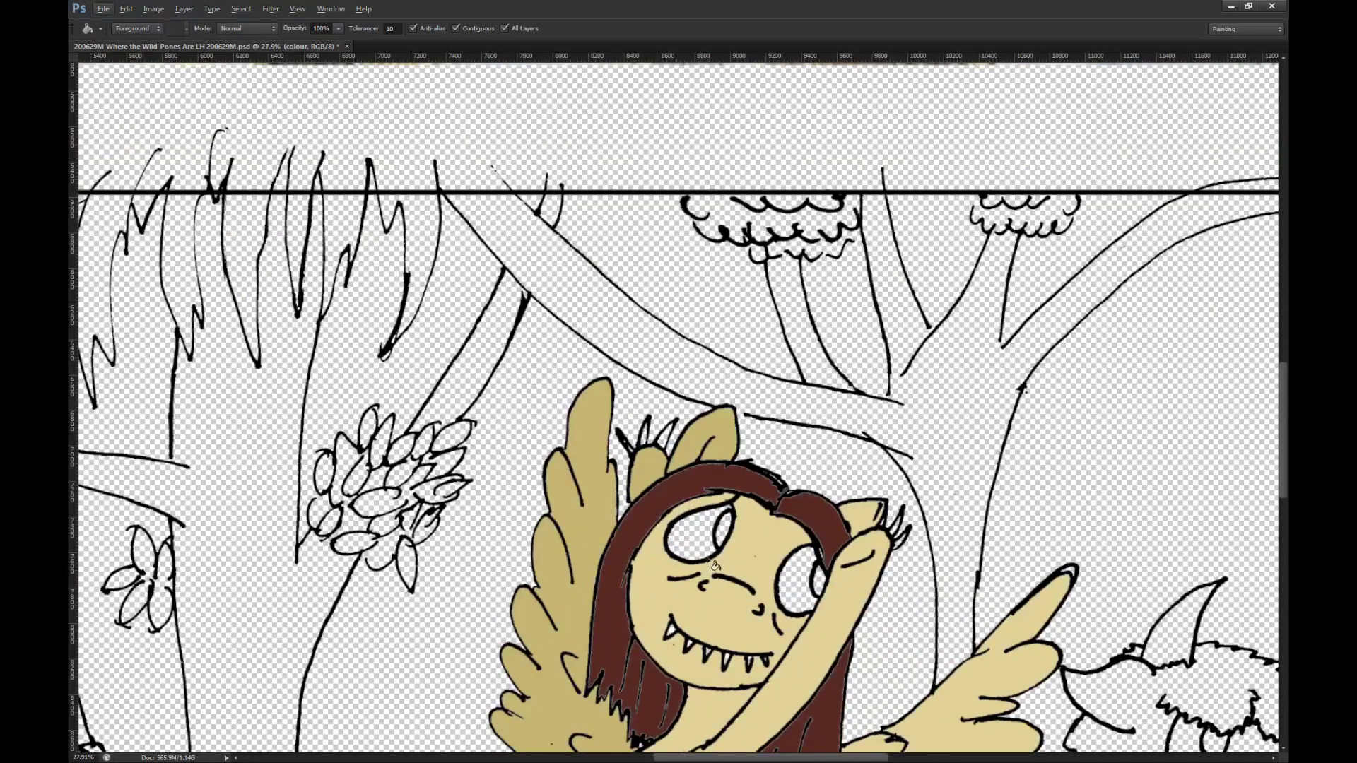
pyautogui.click(707, 555)
pyautogui.click(798, 598)
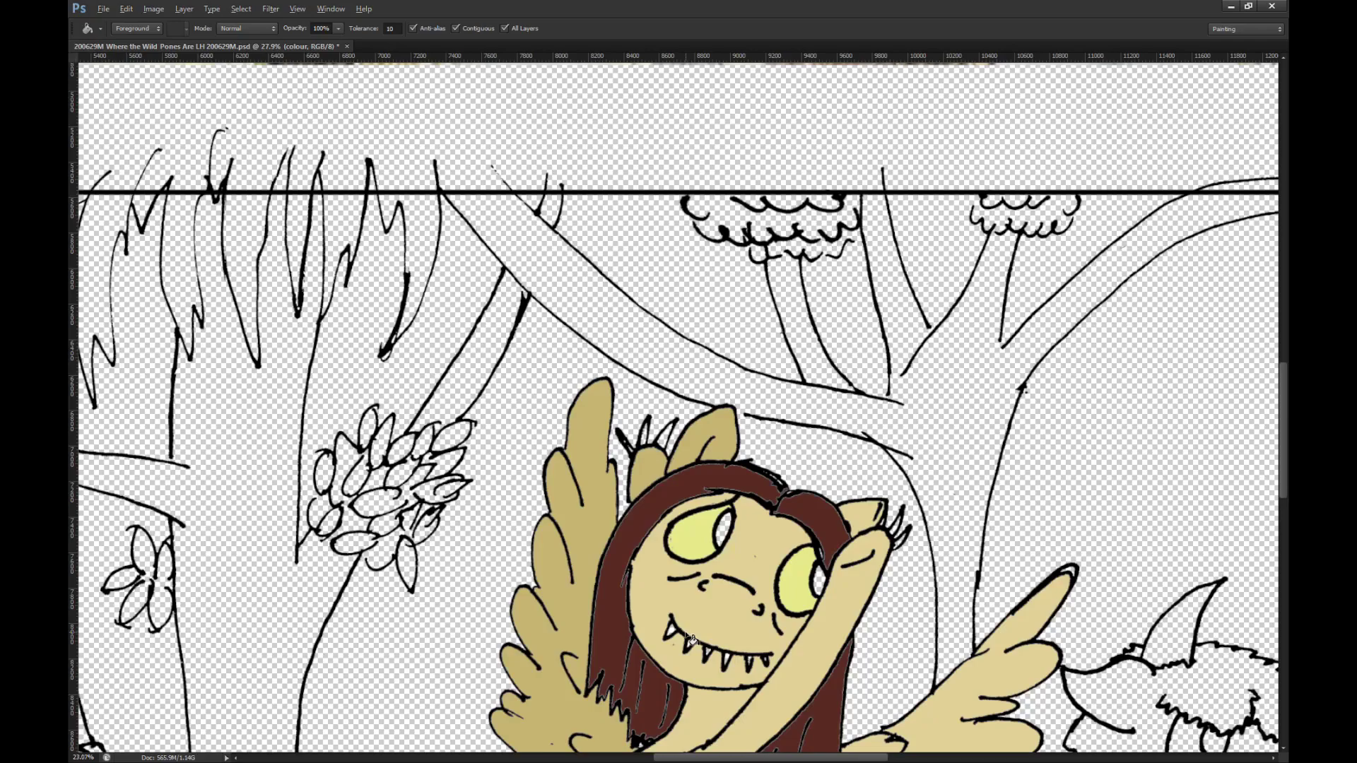
pyautogui.scroll(-3, 690, 639)
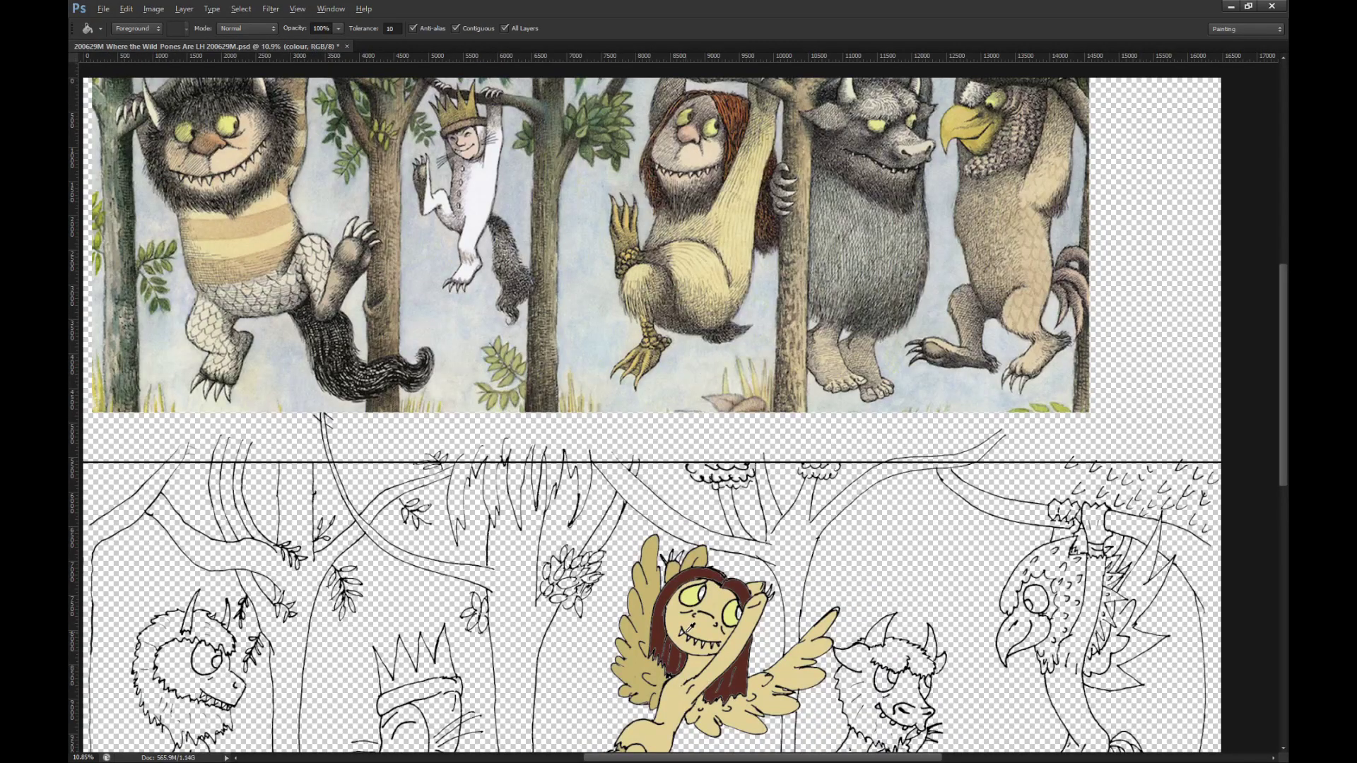
pyautogui.press('alt')
pyautogui.press('Right')
pyautogui.press('Right')
pyautogui.press('Right')
pyautogui.press('Right')
pyautogui.press('Right')
pyautogui.press('Right')
pyautogui.hotkey('alt', 'Tab')
pyautogui.scroll(-1, 734, 535)
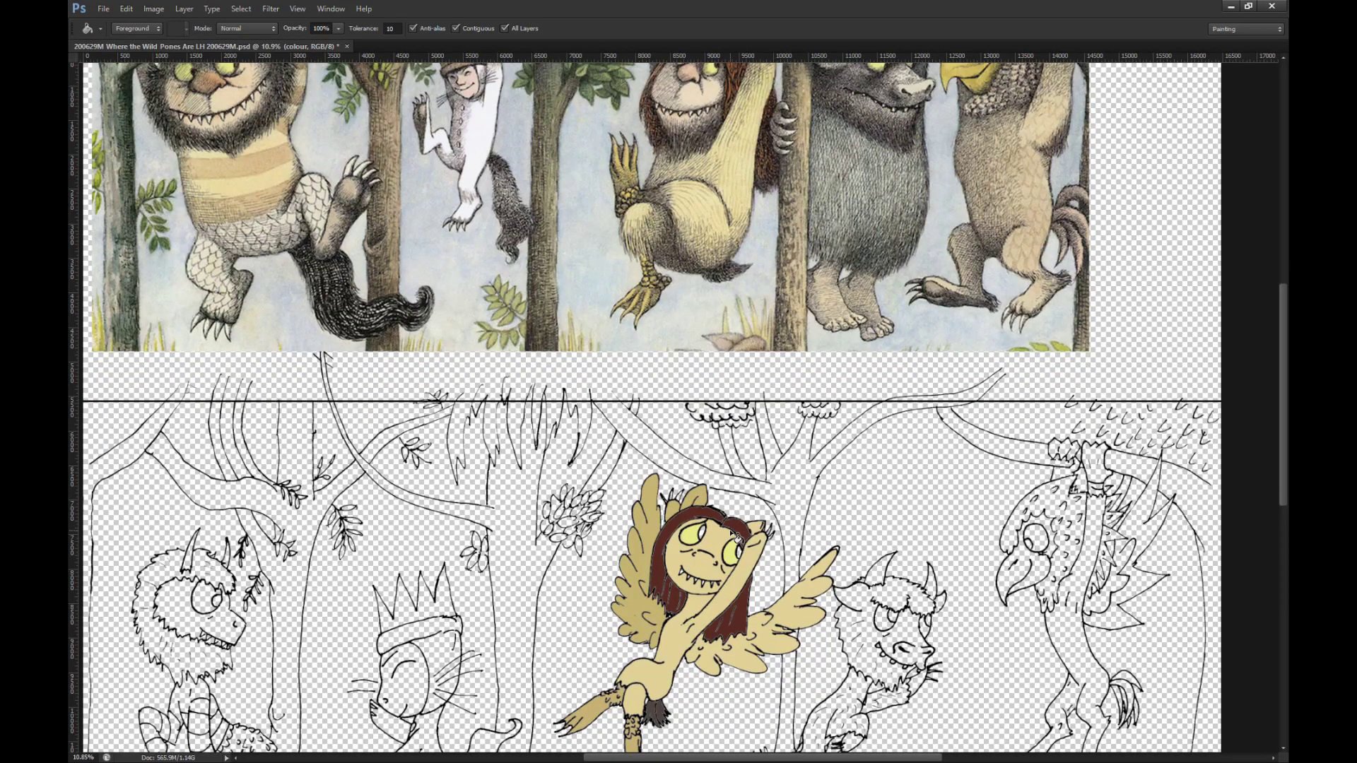
# Step: Select the winged pony's face area with a contiguous Magic Wand at tolerance 100 and try a filter on it
pyautogui.scroll(1, 731, 541)
pyautogui.press('w')
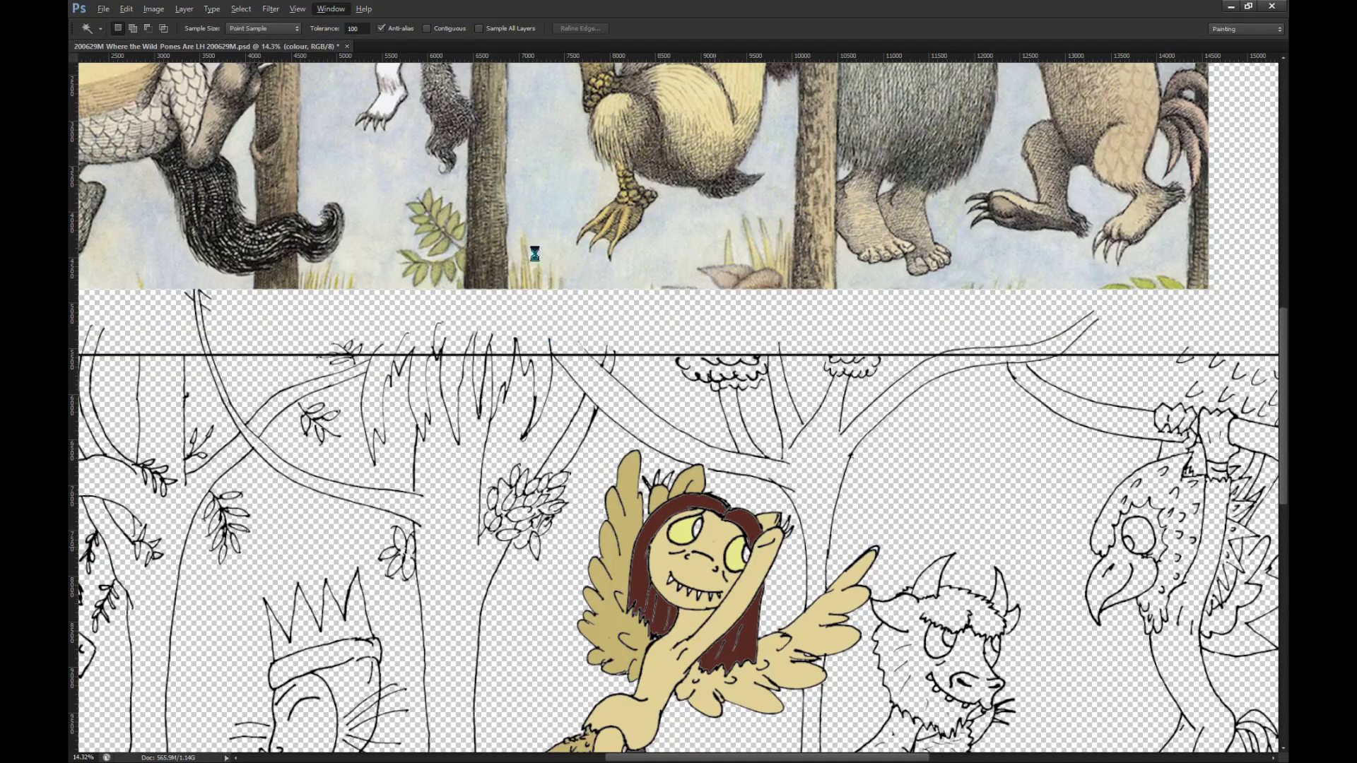
pyautogui.click(428, 29)
pyautogui.click(707, 555)
pyautogui.scroll(-1, 707, 555)
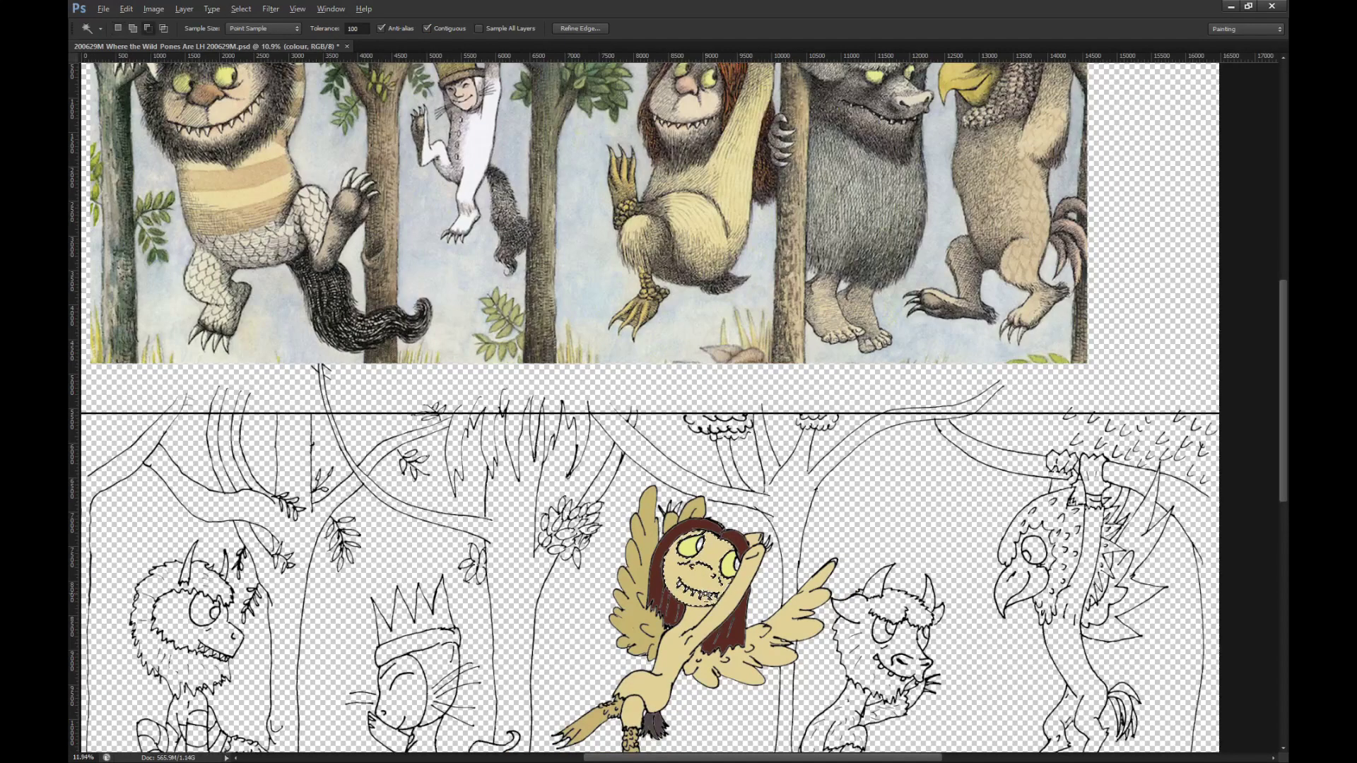
pyautogui.scroll(1, 715, 607)
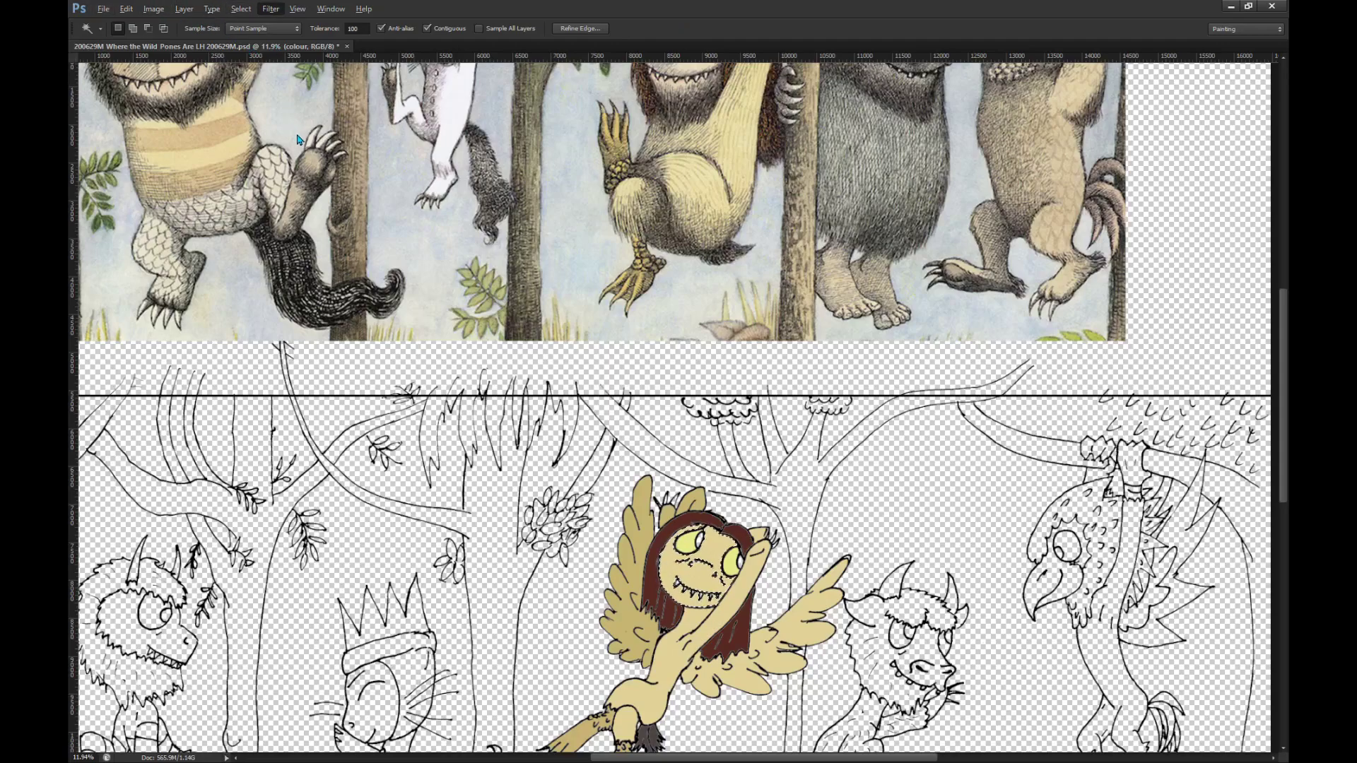
pyautogui.click(302, 217)
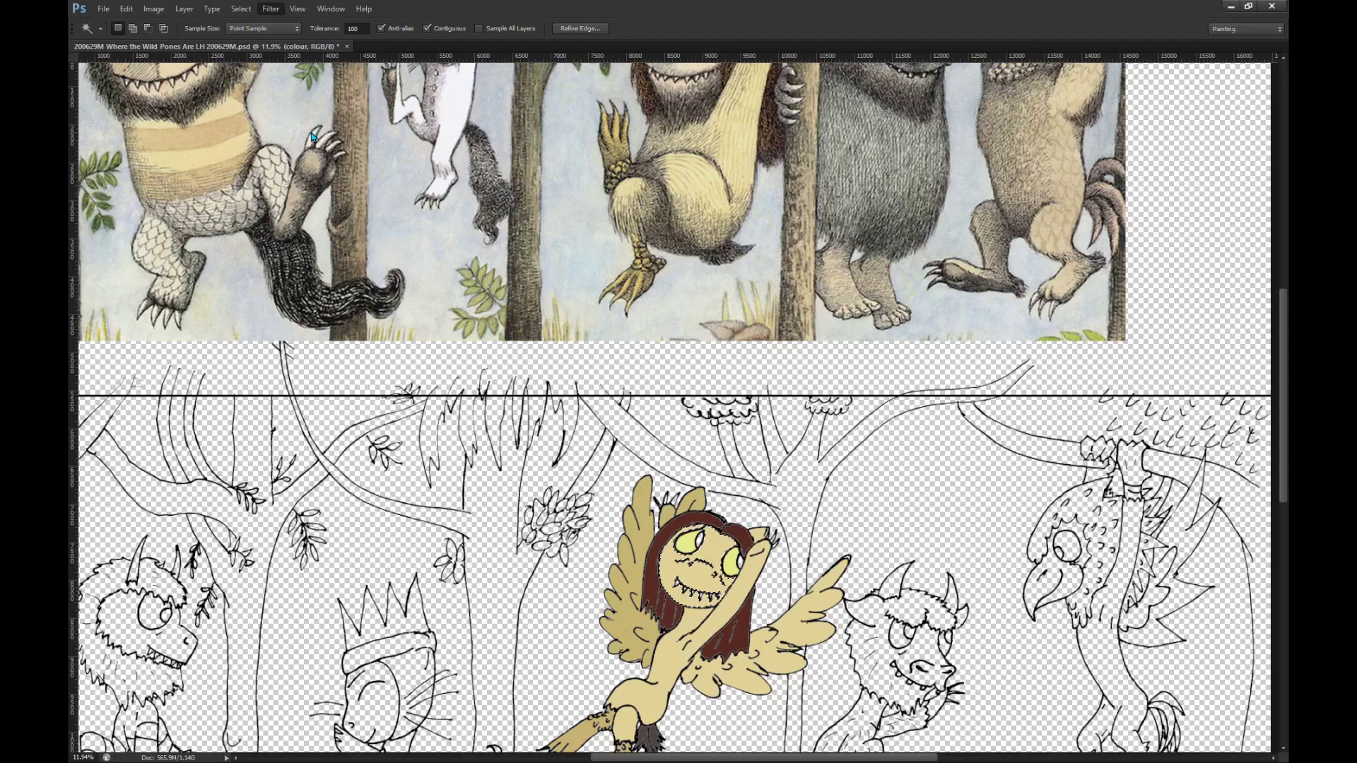
pyautogui.hotkey('ctrl', 'alt', 'f')
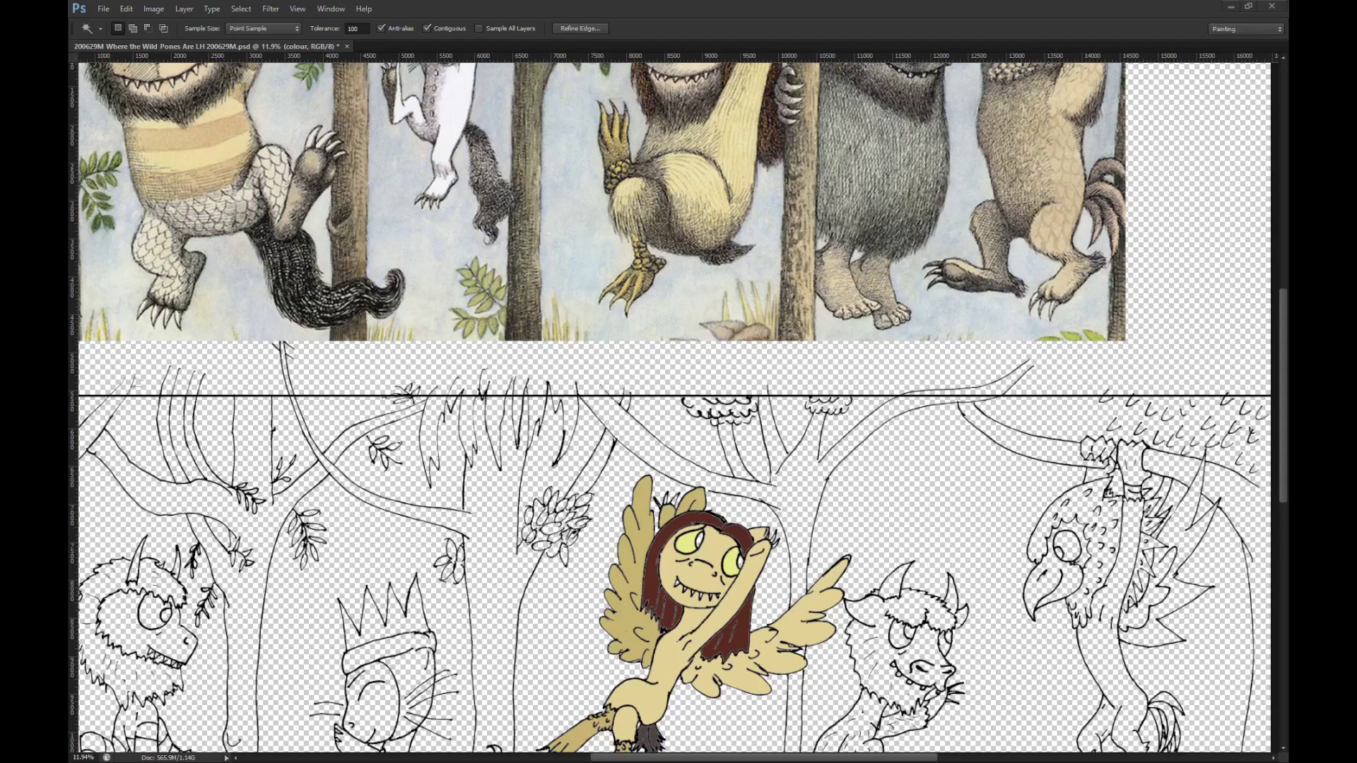
pyautogui.press('g')
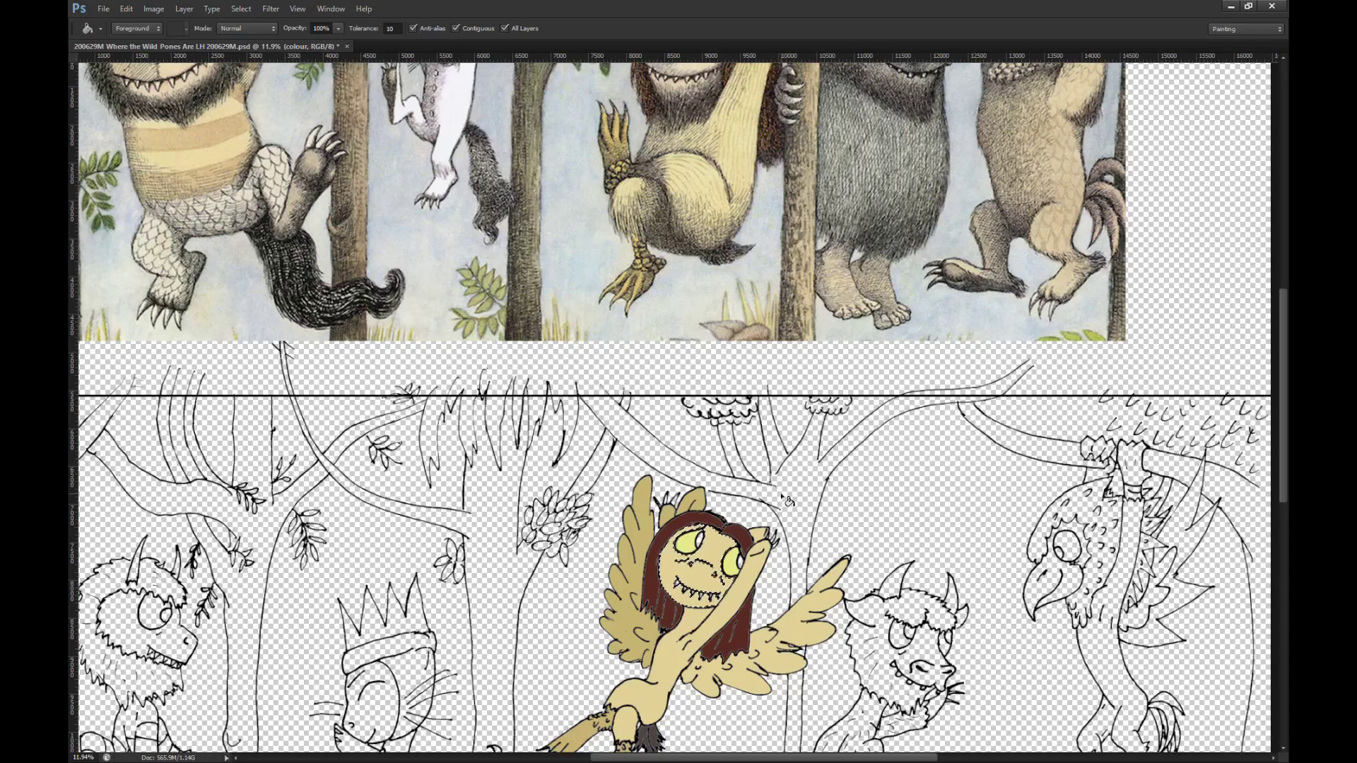
pyautogui.press('m')
pyautogui.scroll(2, 711, 309)
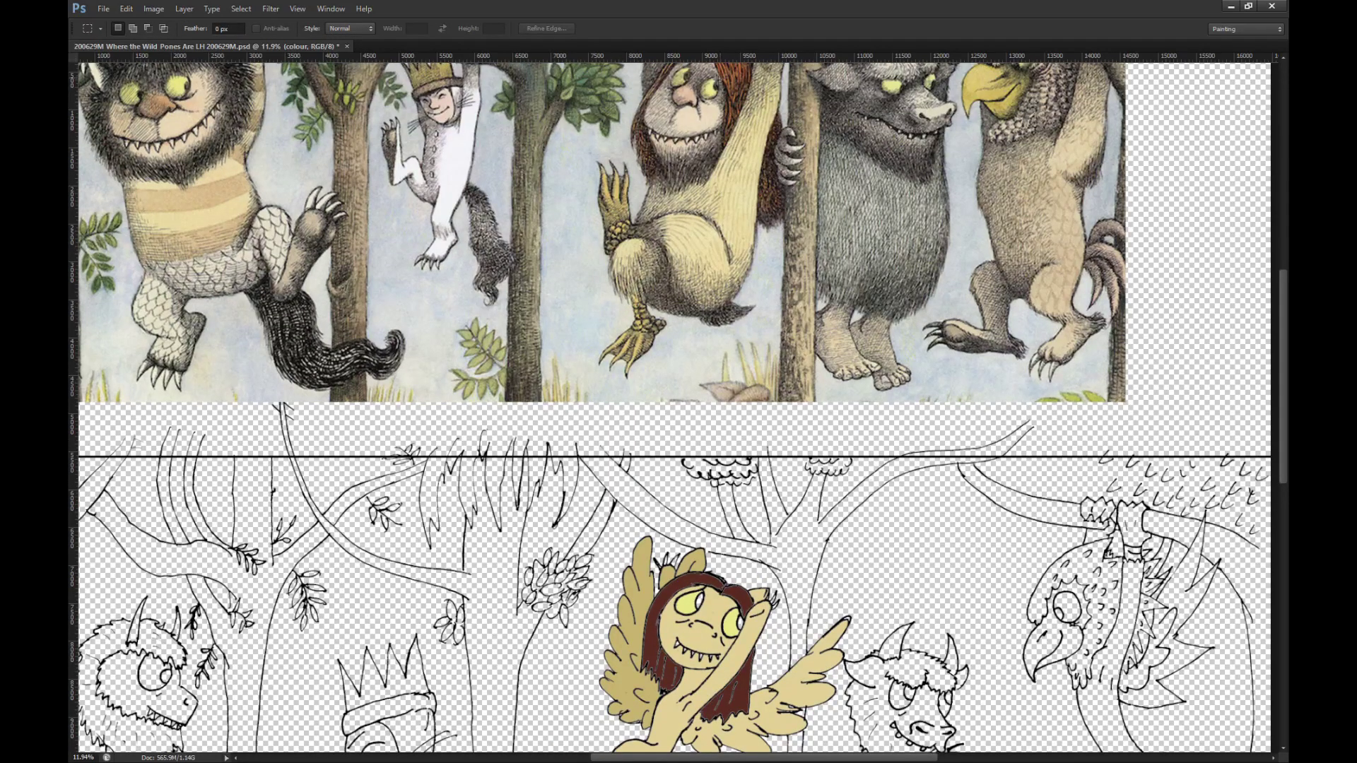
# Step: Fill the pupils of the winged pony's eyes with near-black using the Paint Bucket
pyautogui.press('g')
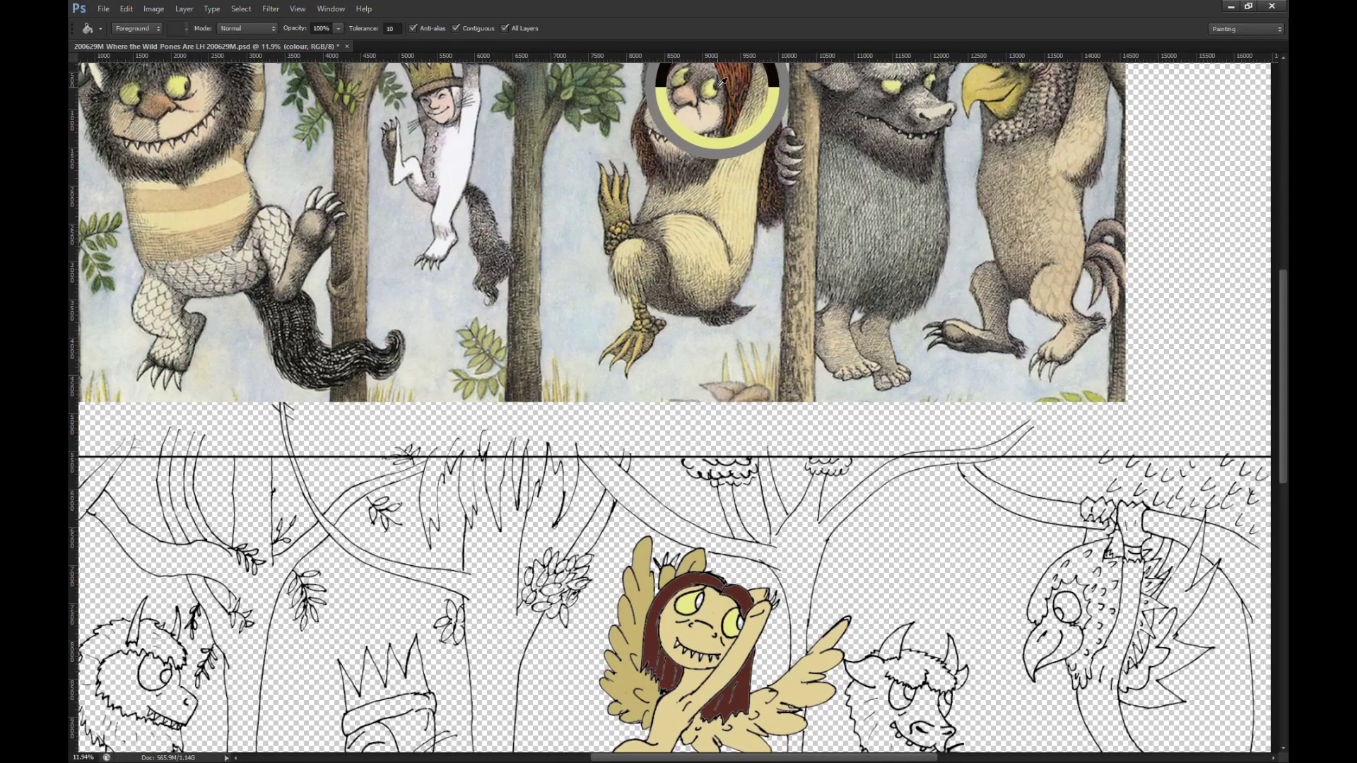
pyautogui.scroll(3, 732, 689)
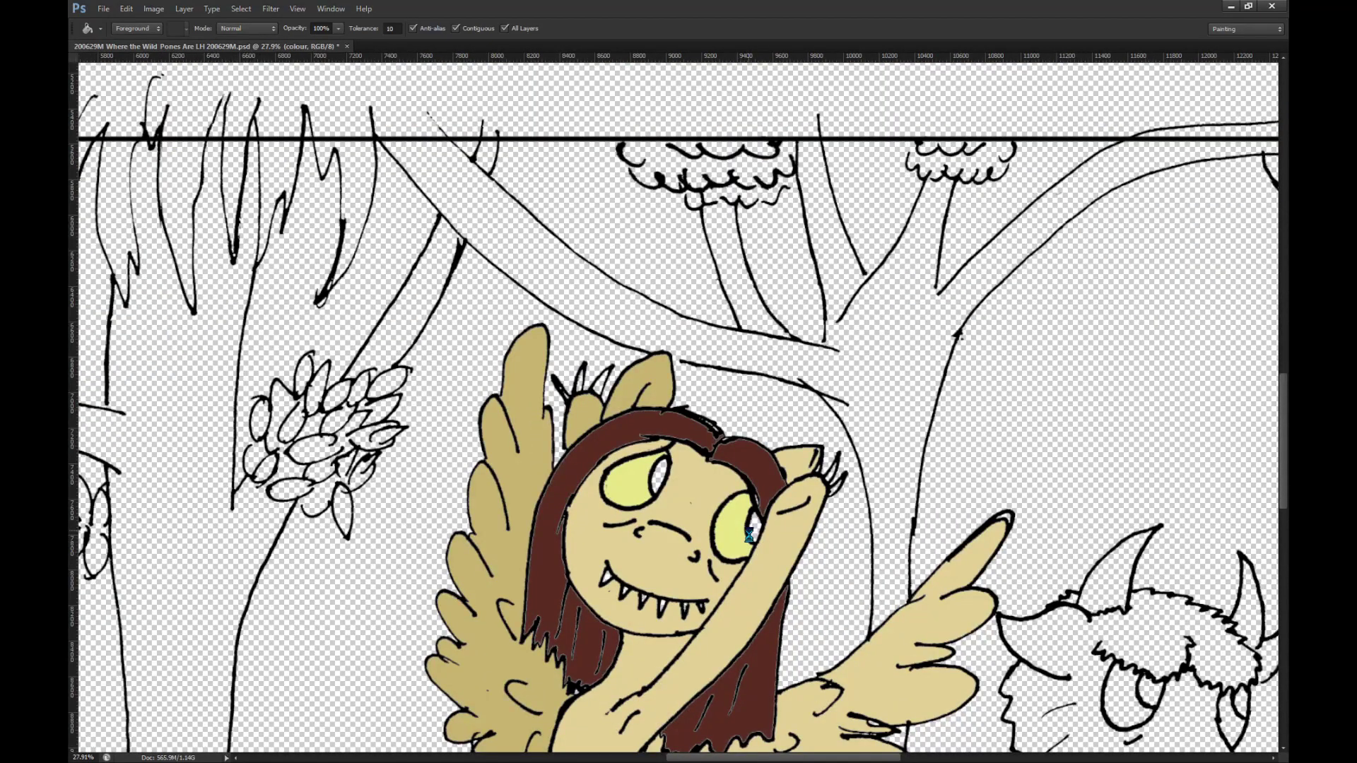
pyautogui.click(663, 475)
# Step: Sample the reference monster's pale tooth colour and fill the winged pony's teeth with it
pyautogui.scroll(-4, 695, 572)
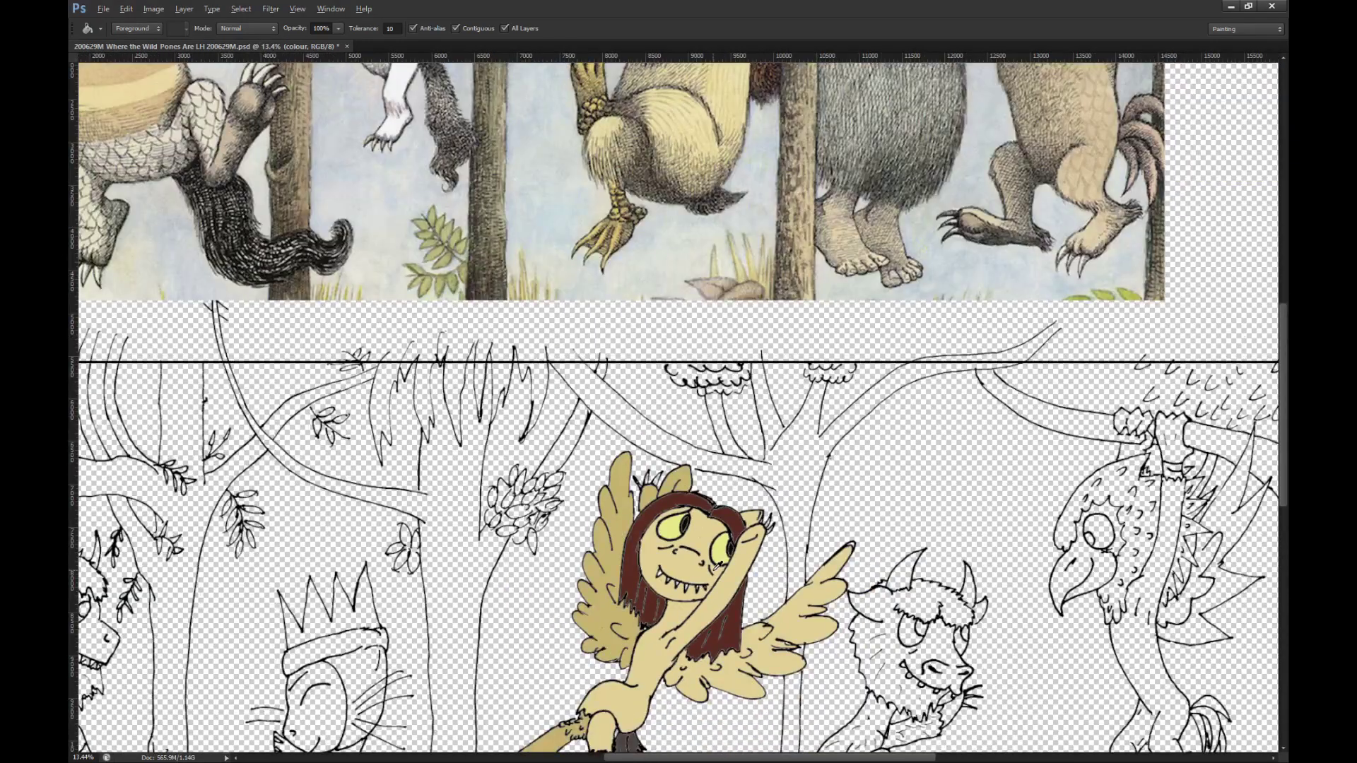
pyautogui.scroll(5, 709, 133)
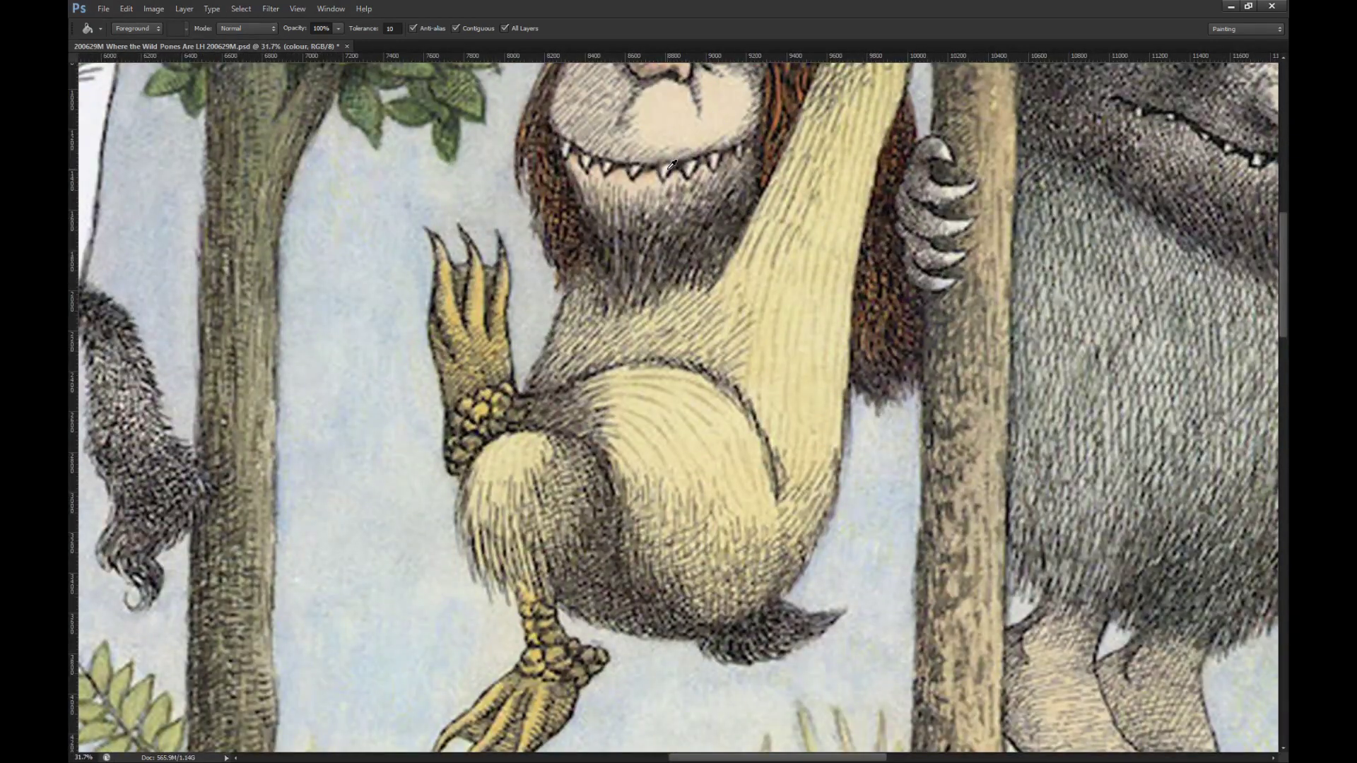
pyautogui.scroll(-4, 684, 154)
pyautogui.scroll(-2, 687, 166)
pyautogui.scroll(10, 685, 608)
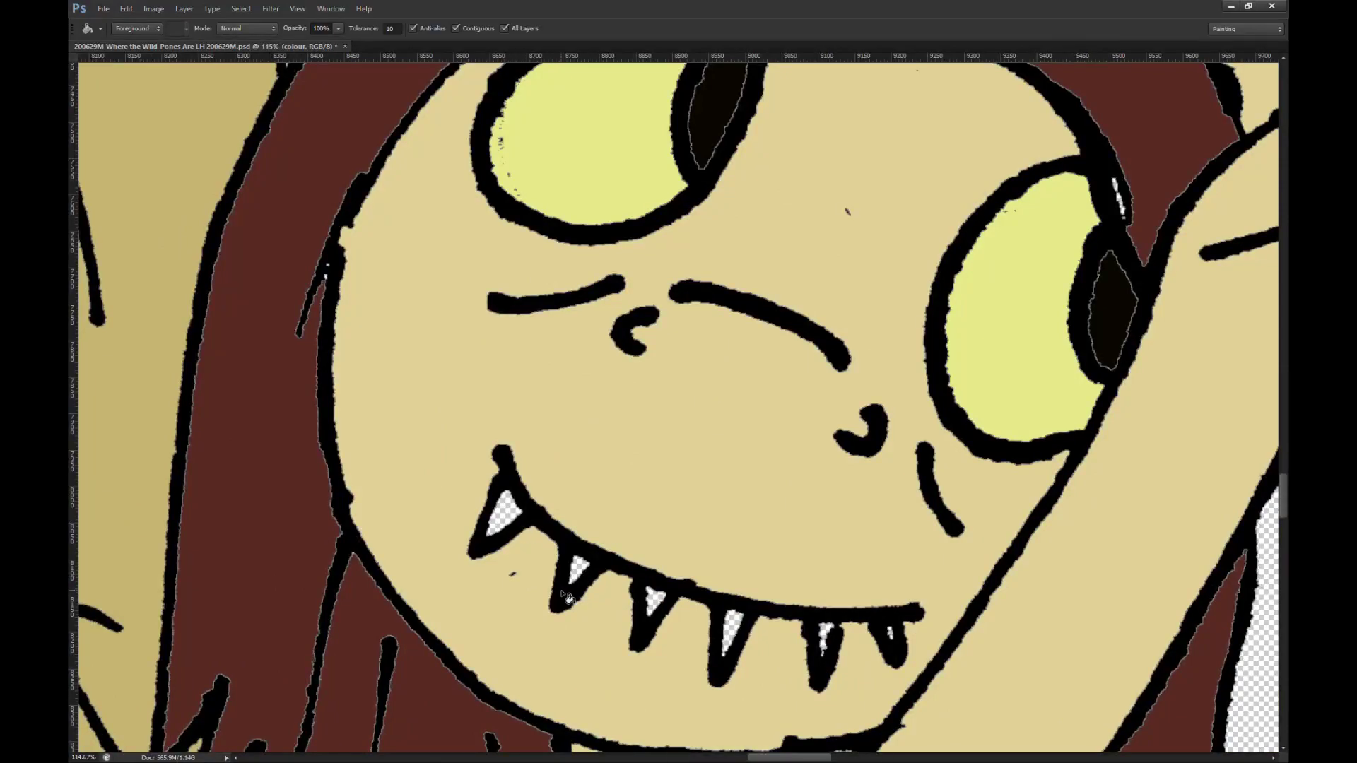
pyautogui.click(582, 569)
pyautogui.click(656, 601)
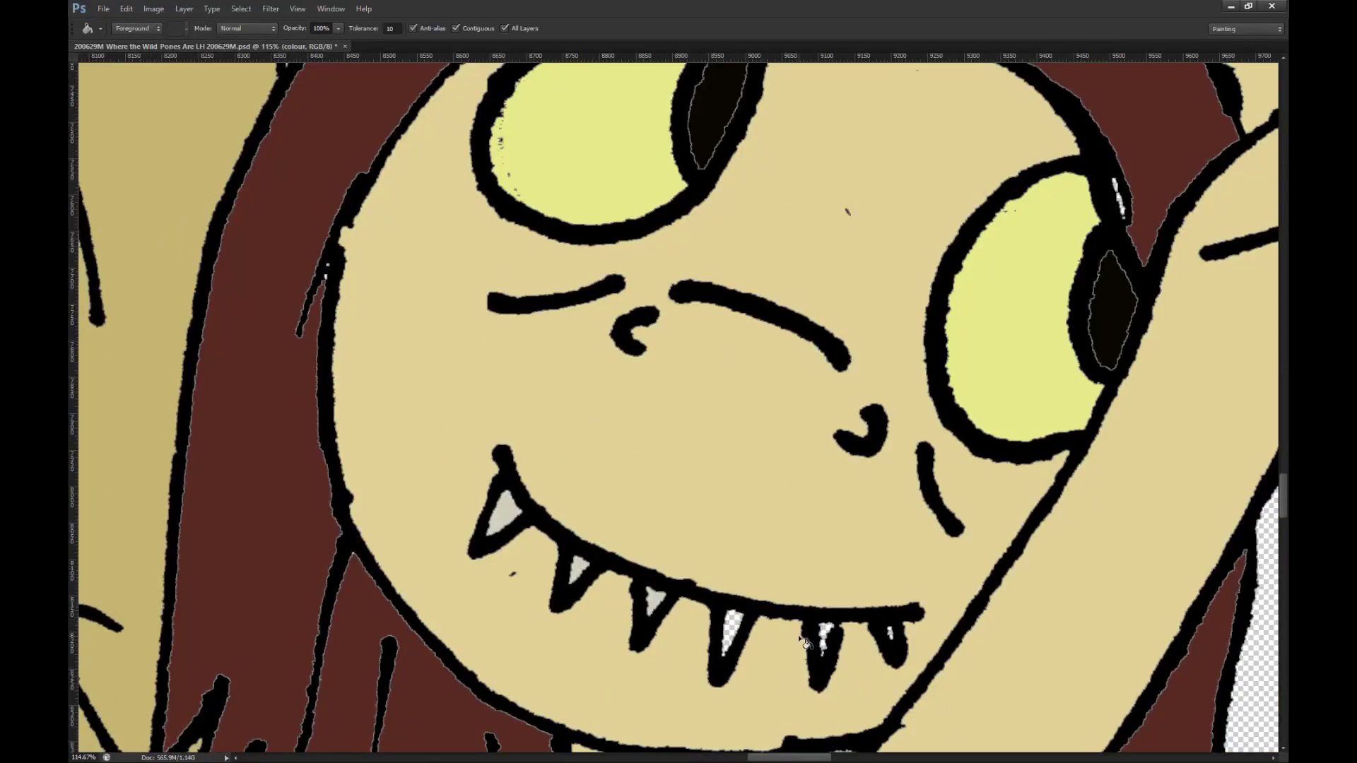
pyautogui.click(824, 636)
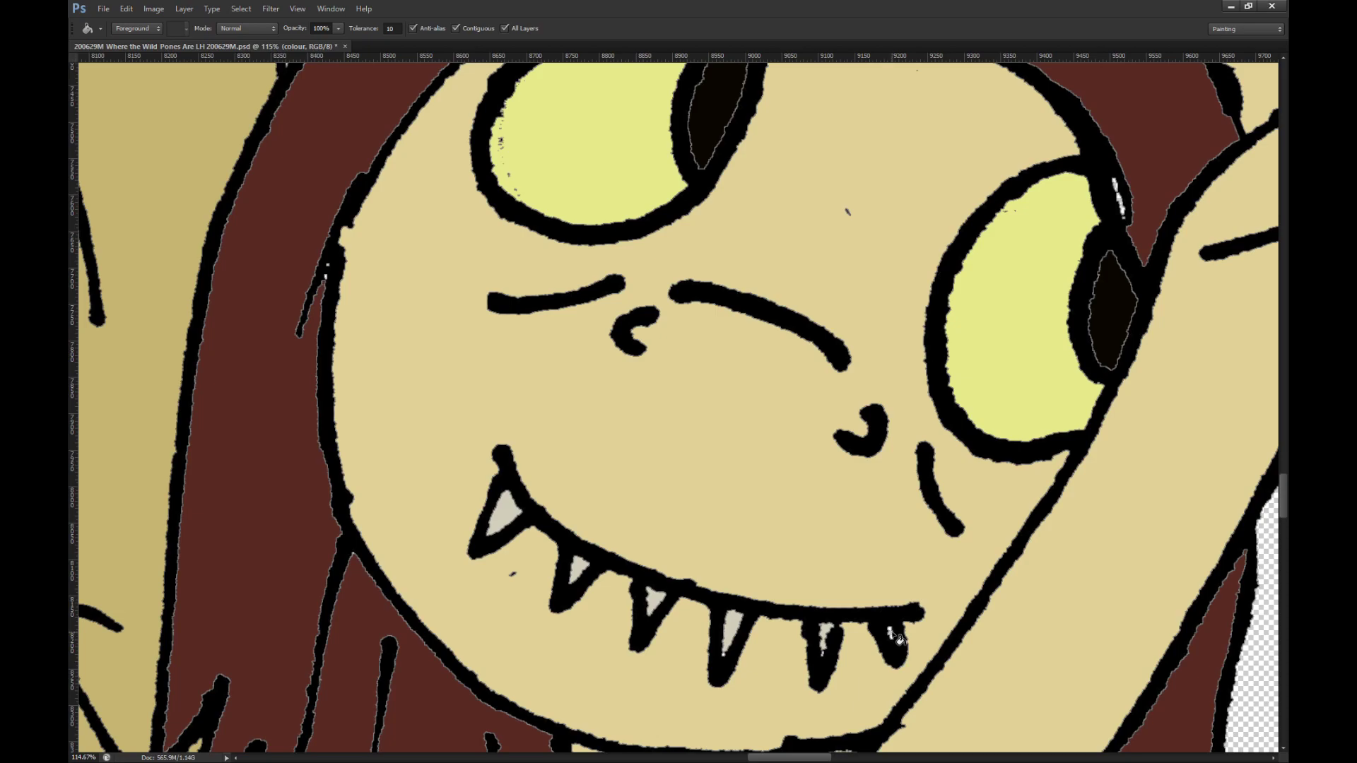
# Step: Sample the dark pupil colour with the Brush and paint over the pale edges around both of the winged pony's pupils
pyautogui.press('b')
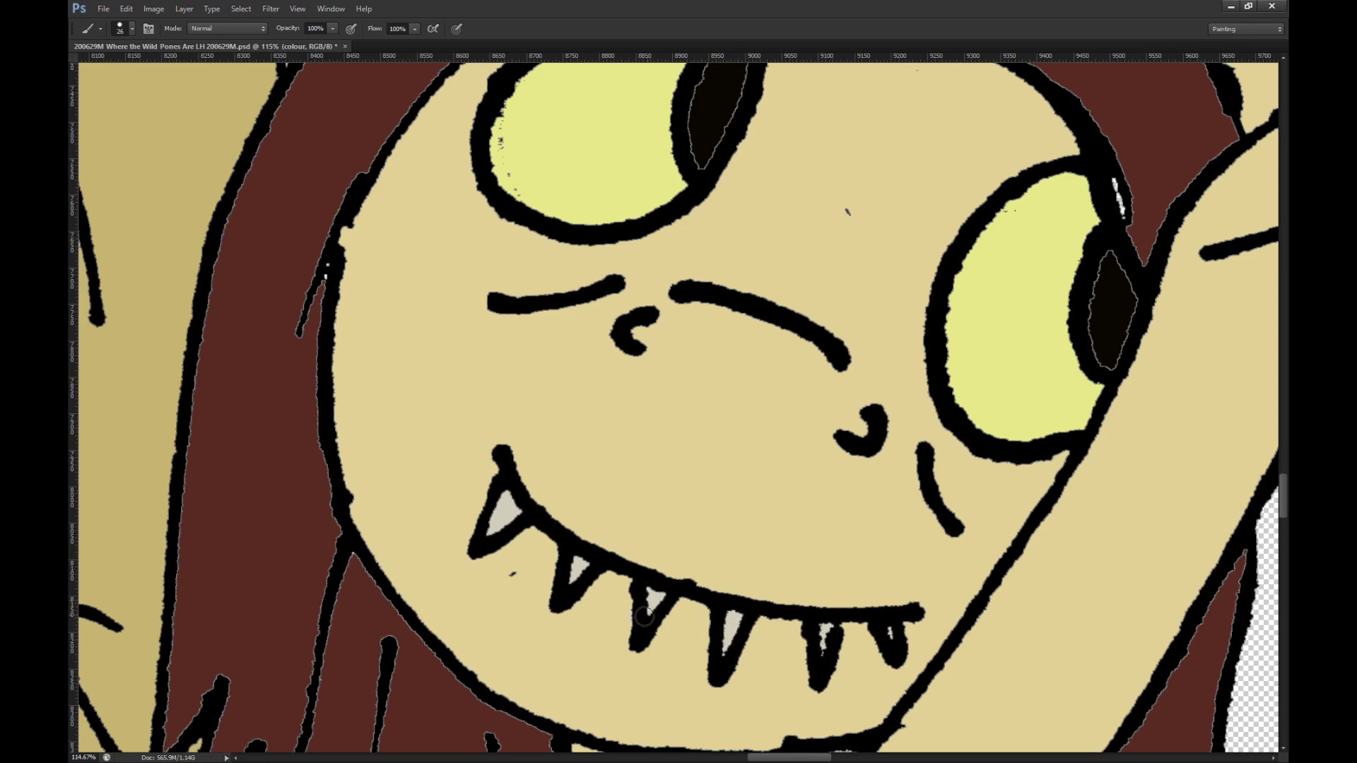
pyautogui.keyDown('alt'); pyautogui.click(580, 570); pyautogui.keyUp('alt')
pyautogui.keyDown('alt'); pyautogui.click(700, 119); pyautogui.keyUp('alt')
pyautogui.scroll(2, 703, 127)
pyautogui.moveTo(712, 244); pyautogui.dragTo(694, 205)
pyautogui.moveTo(745, 162); pyautogui.dragTo(720, 224)
pyautogui.moveTo(1094, 410)
pyautogui.mouseDown()
pyautogui.moveTo(1103, 345)
pyautogui.moveTo(1132, 405)
pyautogui.mouseUp()
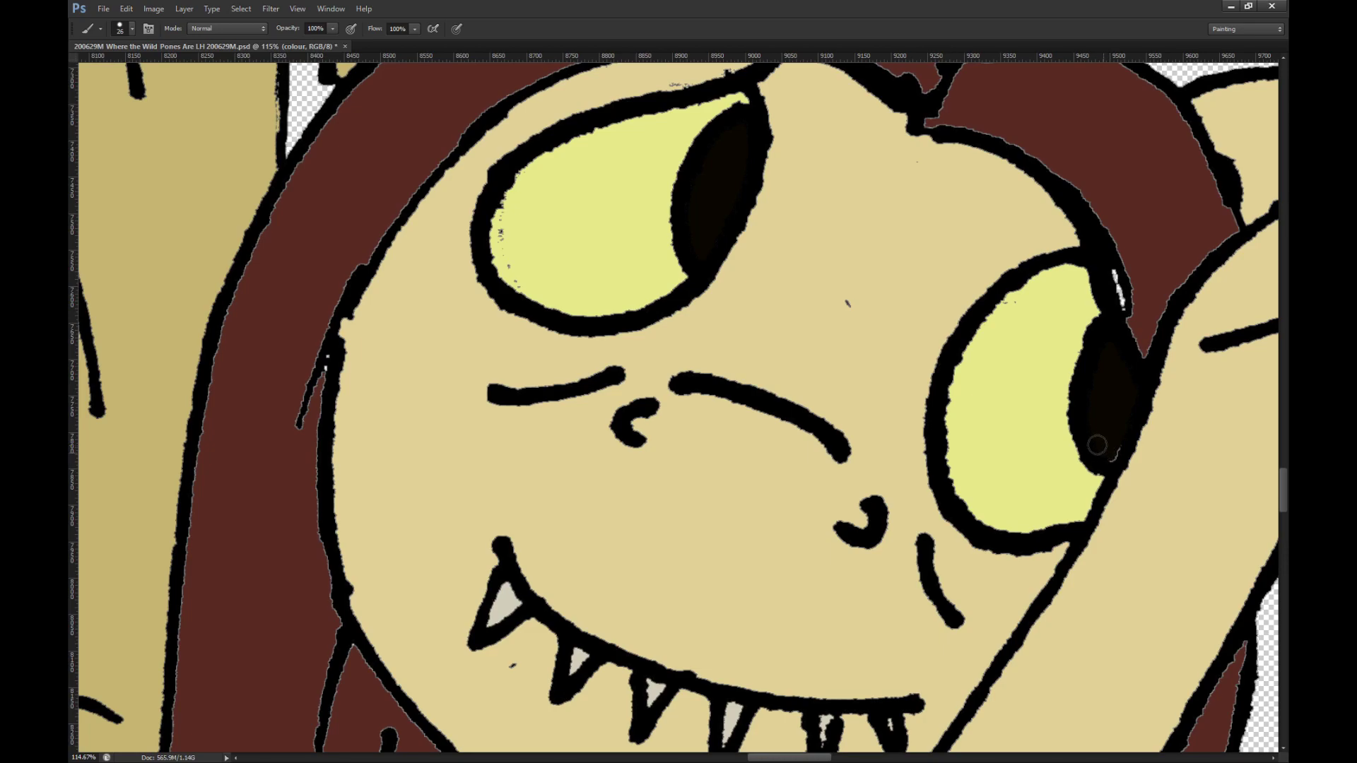
# Step: Sample the hair's maroon and paint over the gaps and pale edges of the winged pony's hair with a larger brush
pyautogui.keyDown('alt'); pyautogui.click(1122, 206); pyautogui.keyUp('alt')
pyautogui.scroll(-5, 1132, 300)
pyautogui.scroll(6, 1003, 213)
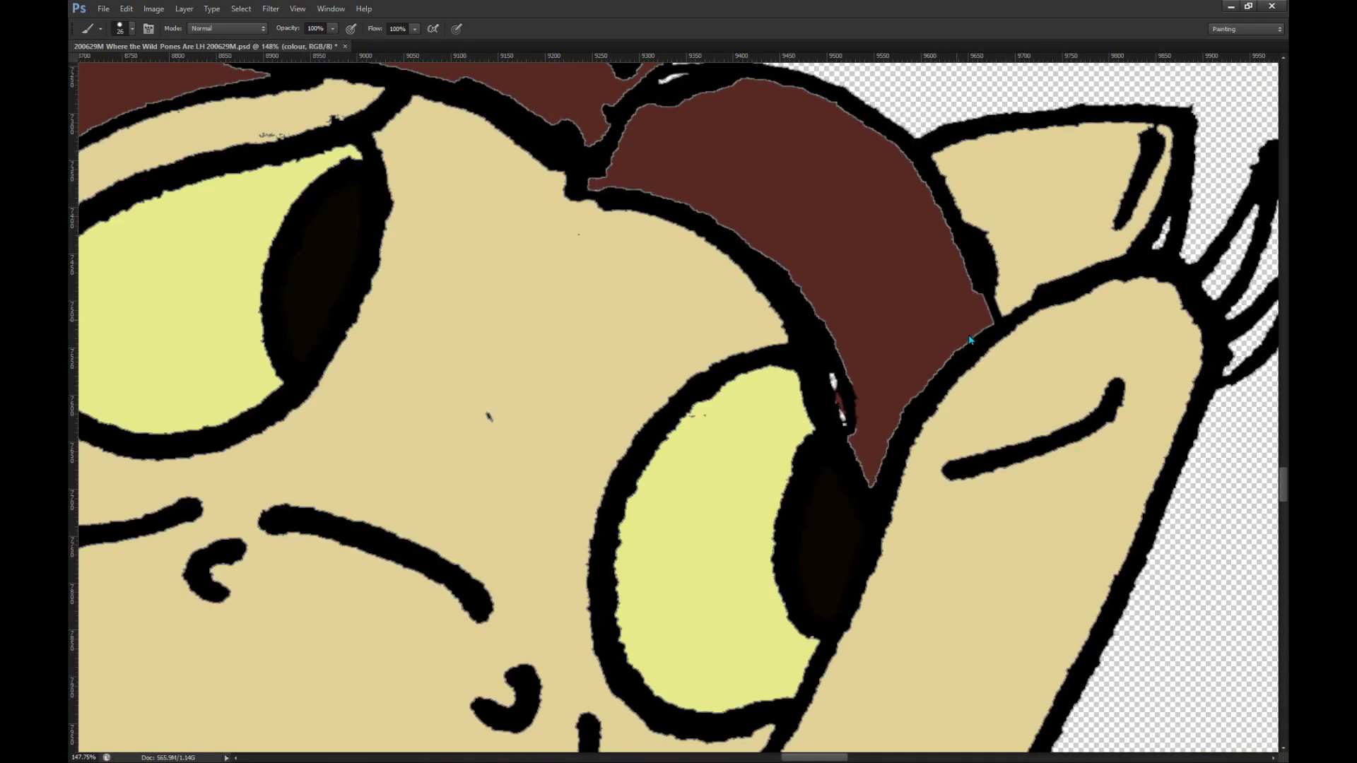
pyautogui.press(']')
pyautogui.press(']')
pyautogui.press(']')
pyautogui.press(']')
pyautogui.moveTo(868, 406)
pyautogui.mouseDown()
pyautogui.moveTo(871, 463)
pyautogui.moveTo(848, 364)
pyautogui.moveTo(779, 240)
pyautogui.moveTo(703, 190)
pyautogui.moveTo(598, 159)
pyautogui.moveTo(683, 99)
pyautogui.moveTo(797, 114)
pyautogui.moveTo(865, 156)
pyautogui.moveTo(925, 229)
pyautogui.moveTo(875, 149)
pyautogui.moveTo(965, 320)
pyautogui.moveTo(878, 414)
pyautogui.mouseUp()
pyautogui.scroll(-8, 941, 416)
pyautogui.scroll(3, 704, 250)
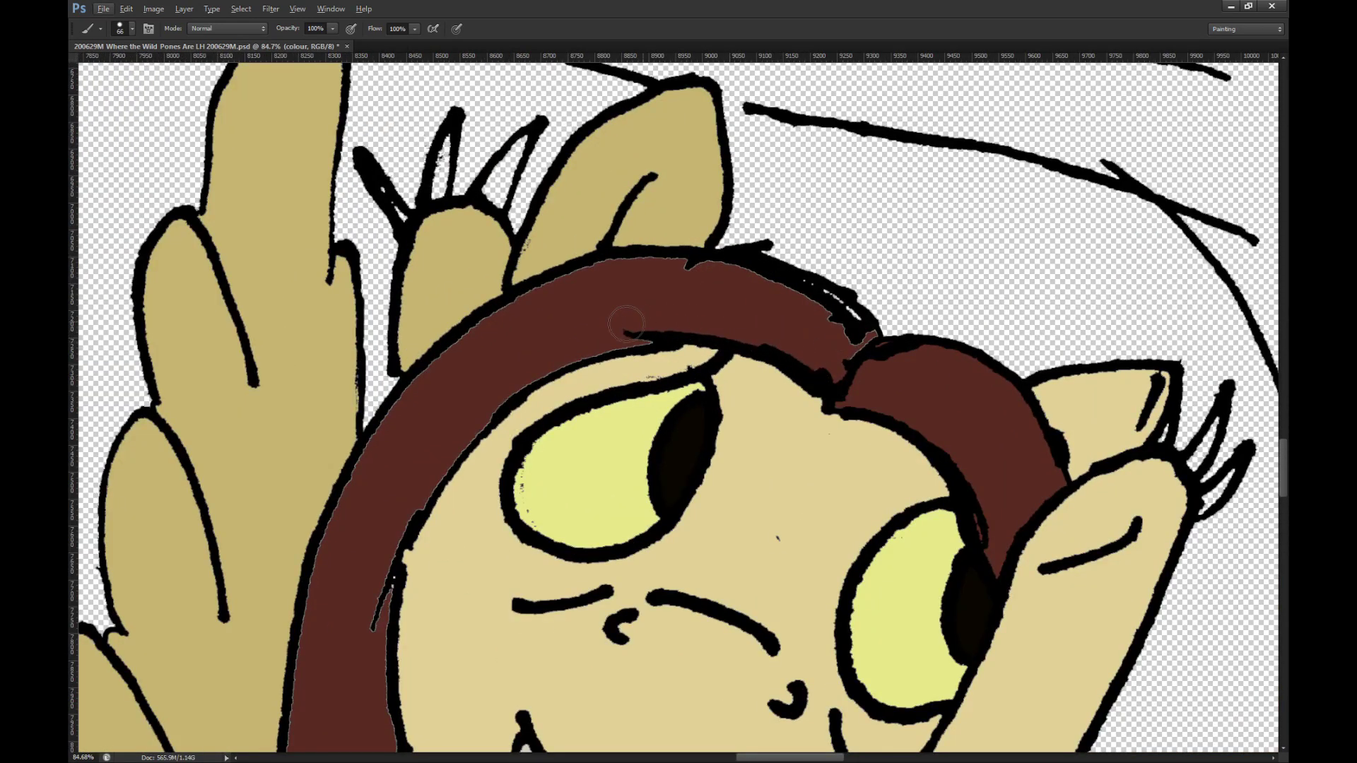
# Step: Brush dark red along the outline edges of the fringe and upper hair to cover the thin unpainted gaps
pyautogui.moveTo(673, 297)
pyautogui.mouseDown()
pyautogui.moveTo(761, 283)
pyautogui.moveTo(839, 312)
pyautogui.moveTo(866, 343)
pyautogui.moveTo(847, 364)
pyautogui.mouseUp()
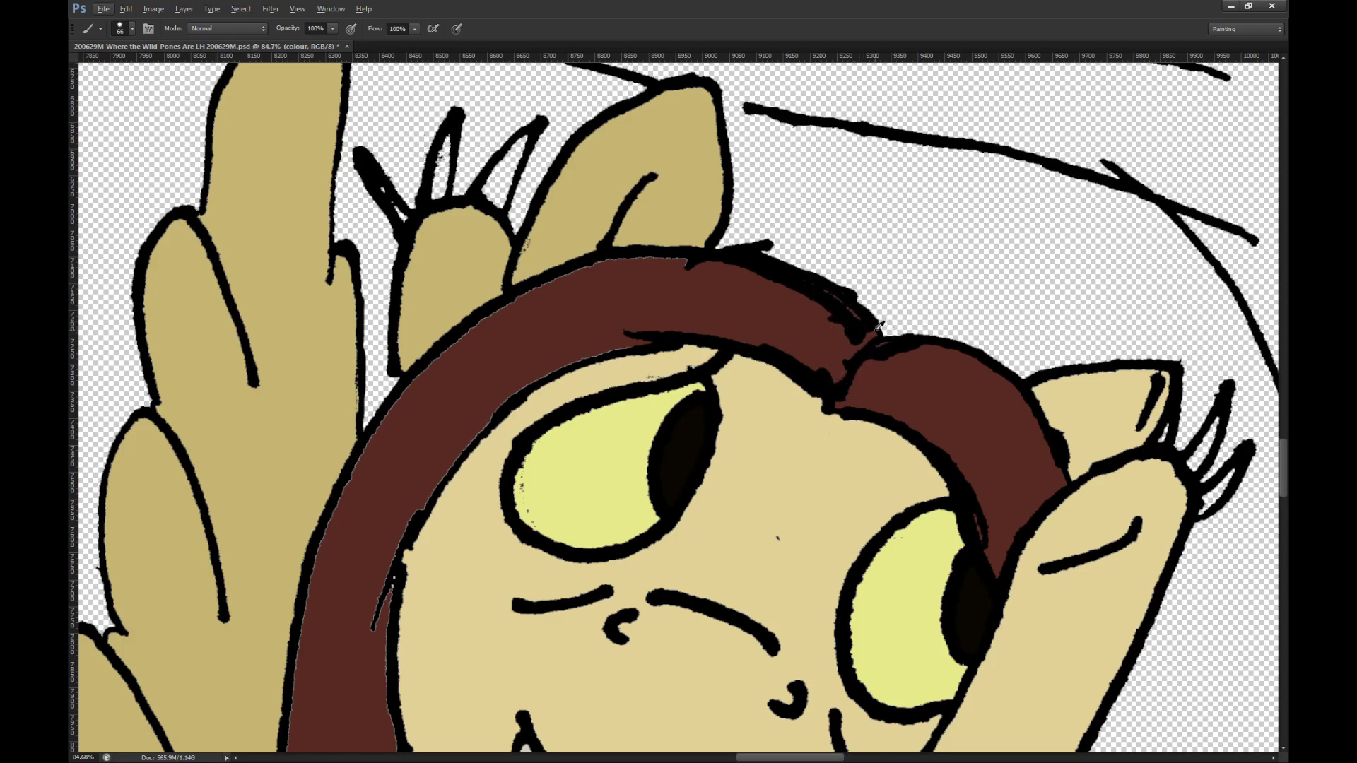
pyautogui.scroll(5, 884, 326)
pyautogui.scroll(-5, 778, 329)
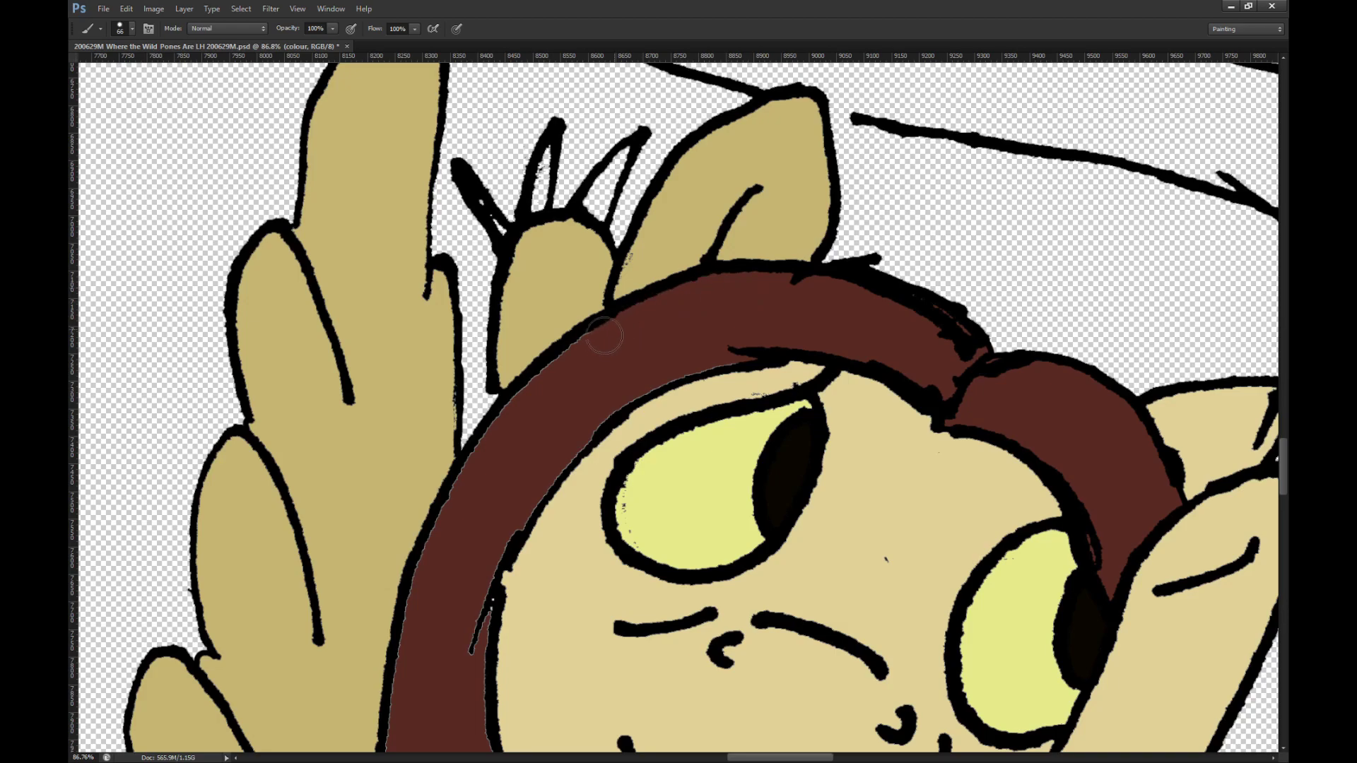
pyautogui.moveTo(608, 529); pyautogui.dragTo(680, 355)
pyautogui.hscroll(-1, 682, 359)
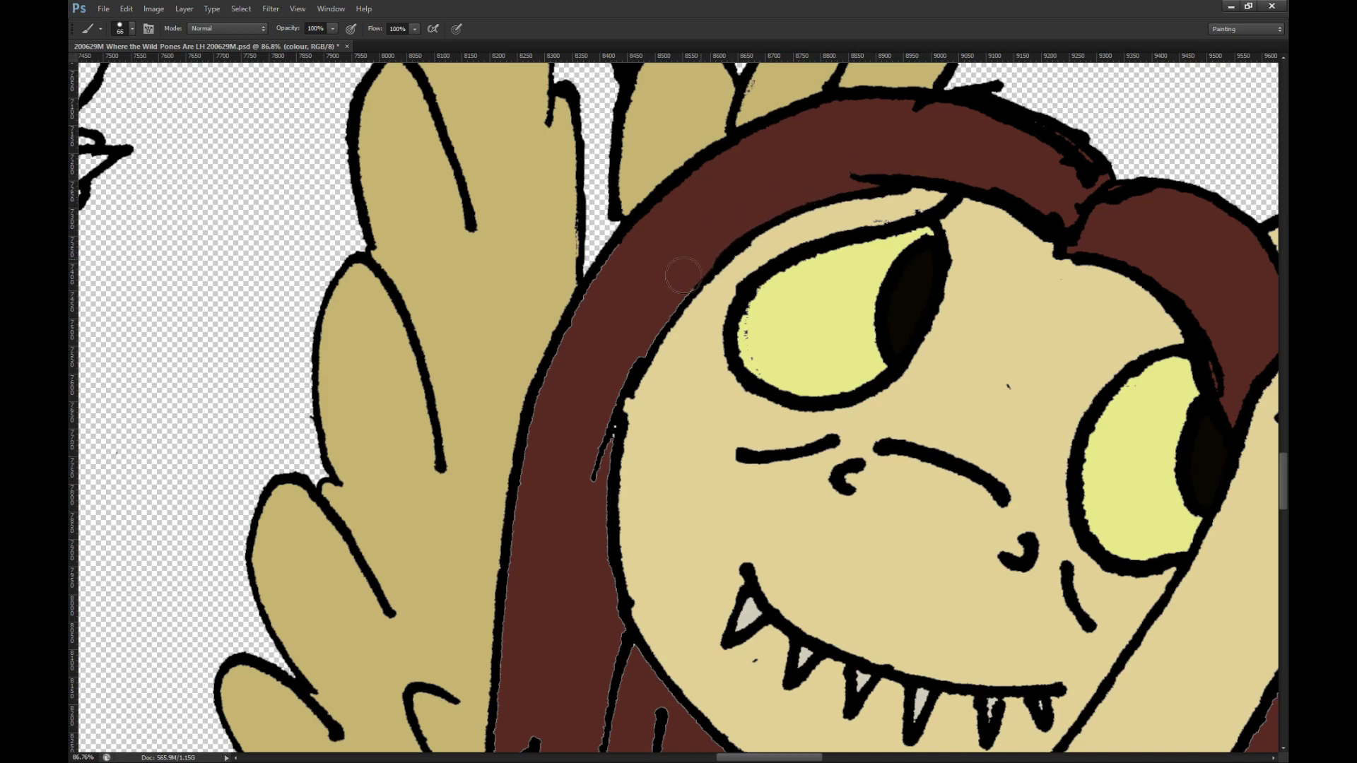
pyautogui.scroll(-2, 634, 269)
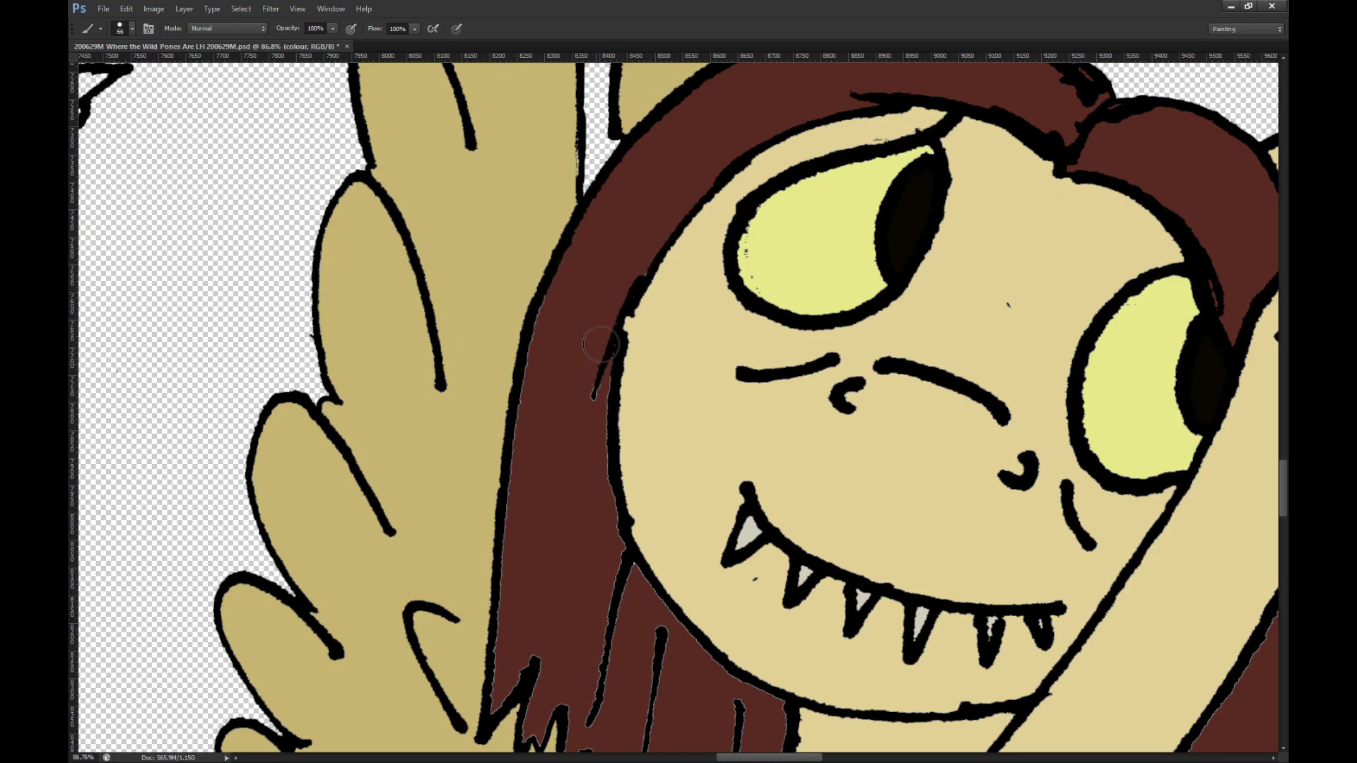
# Step: Paint dark red down the long hair lock beside the face to its jagged tips, covering the gaps along the outlines
pyautogui.scroll(-3, 459, 219)
pyautogui.scroll(4, 550, 460)
pyautogui.moveTo(555, 635); pyautogui.dragTo(588, 417)
pyautogui.moveTo(554, 333); pyautogui.dragTo(554, 275)
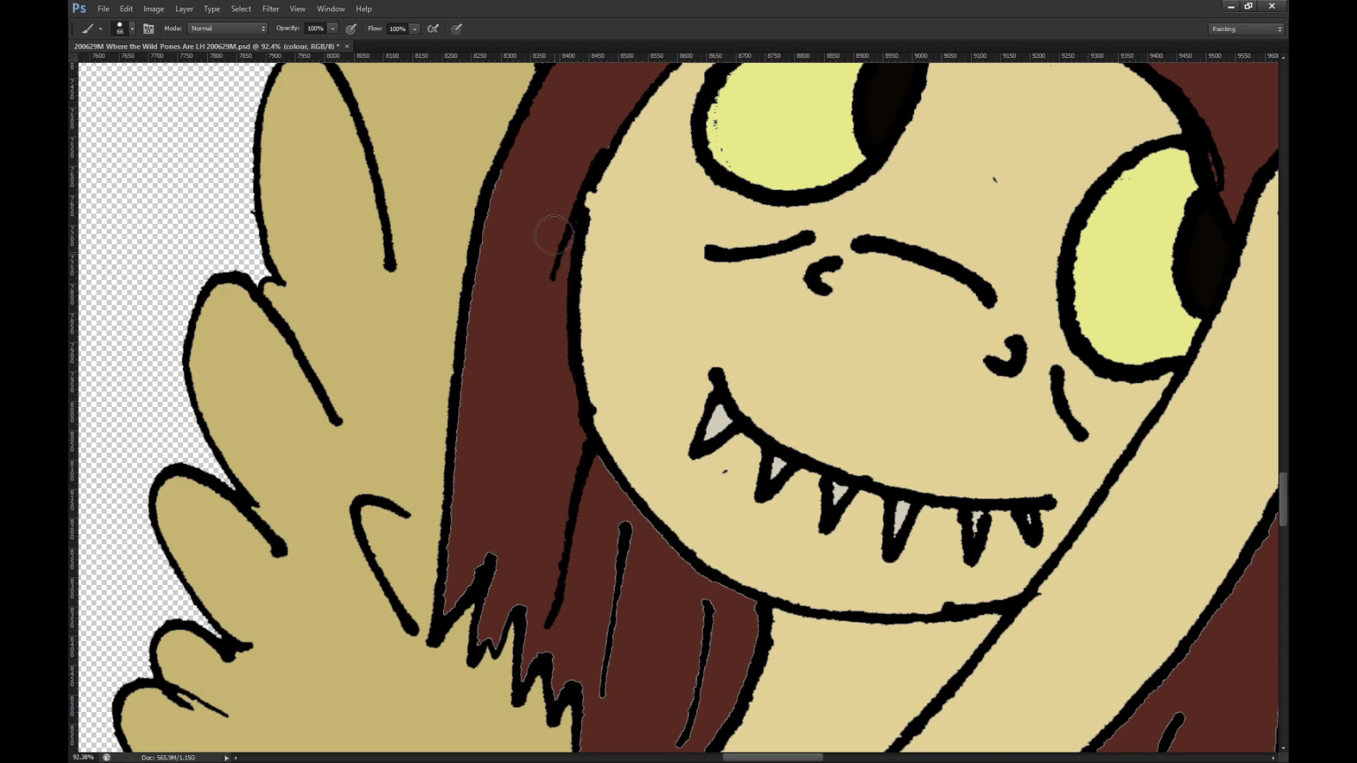
pyautogui.scroll(-1, 485, 191)
pyautogui.moveTo(511, 127); pyautogui.dragTo(505, 157)
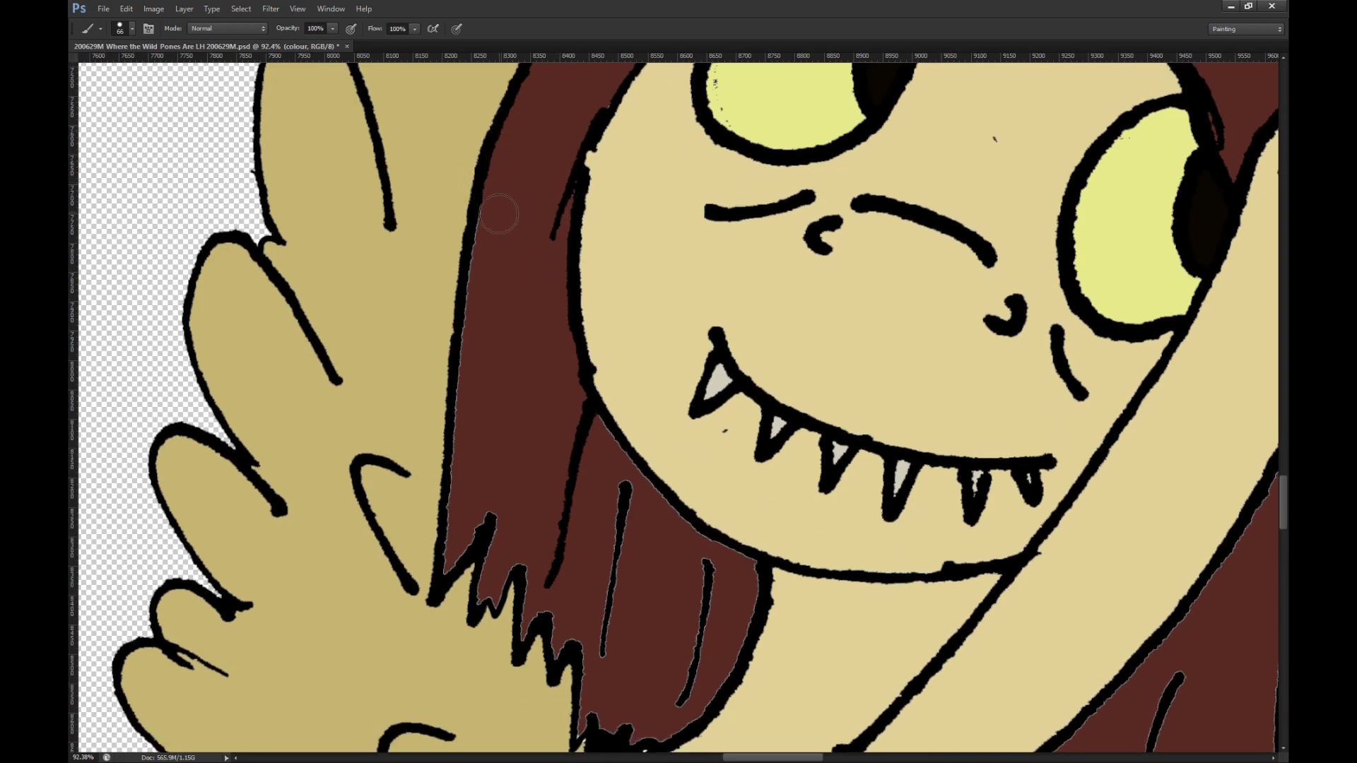
pyautogui.moveTo(476, 333); pyautogui.dragTo(465, 469)
pyautogui.moveTo(464, 522); pyautogui.dragTo(535, 577)
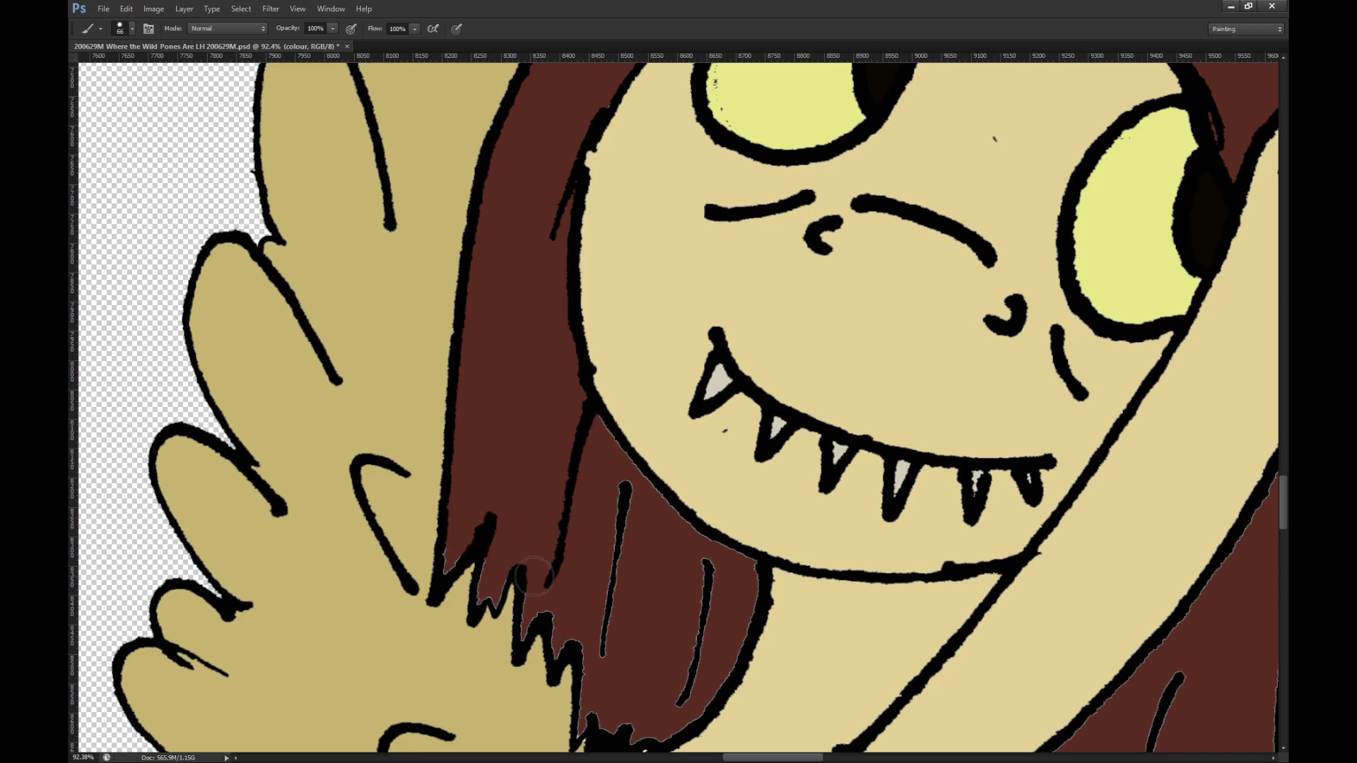
# Step: Reduce the brush size and fill the narrow notches of the first jagged hair tips with dark red, undoing the stray dab
pyautogui.scroll(2, 432, 653)
pyautogui.scroll(3, 611, 529)
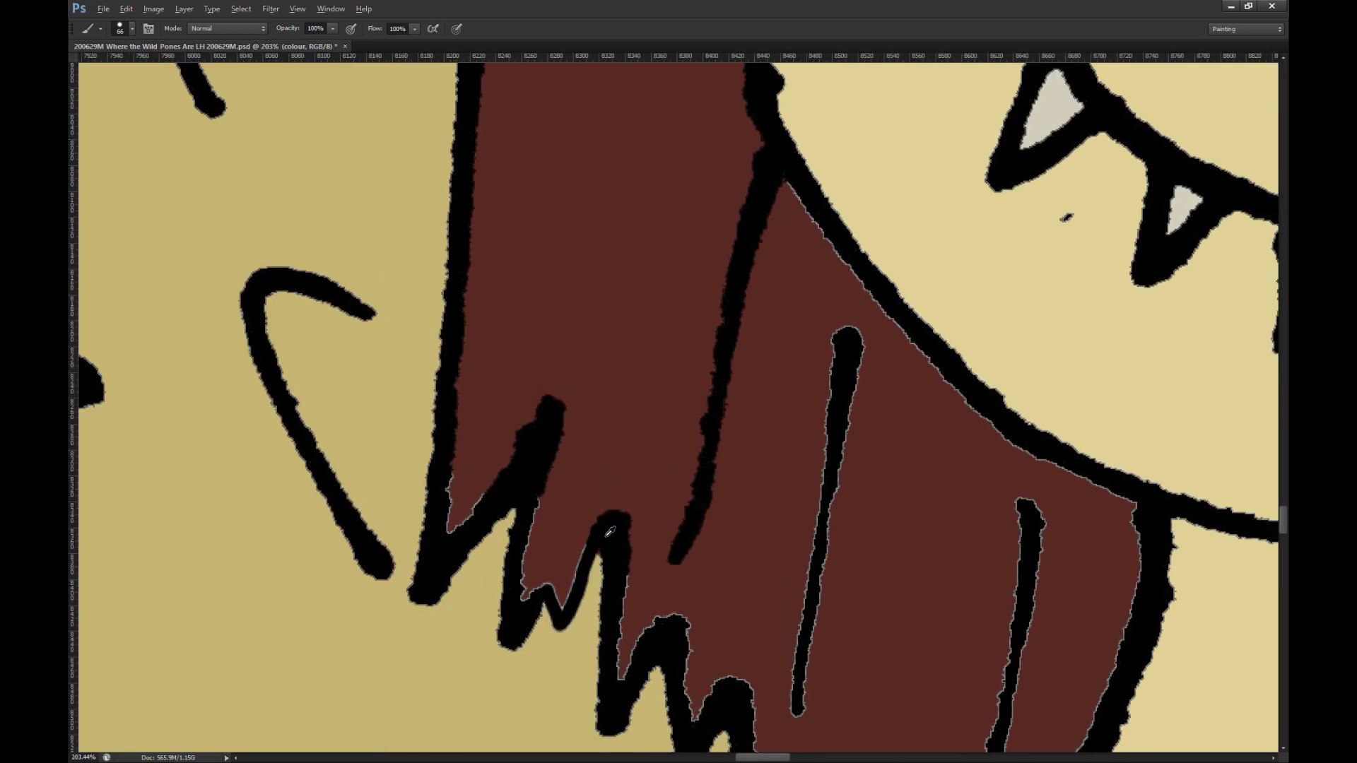
pyautogui.press('[')
pyautogui.press('[')
pyautogui.press('[')
pyautogui.click(594, 591)
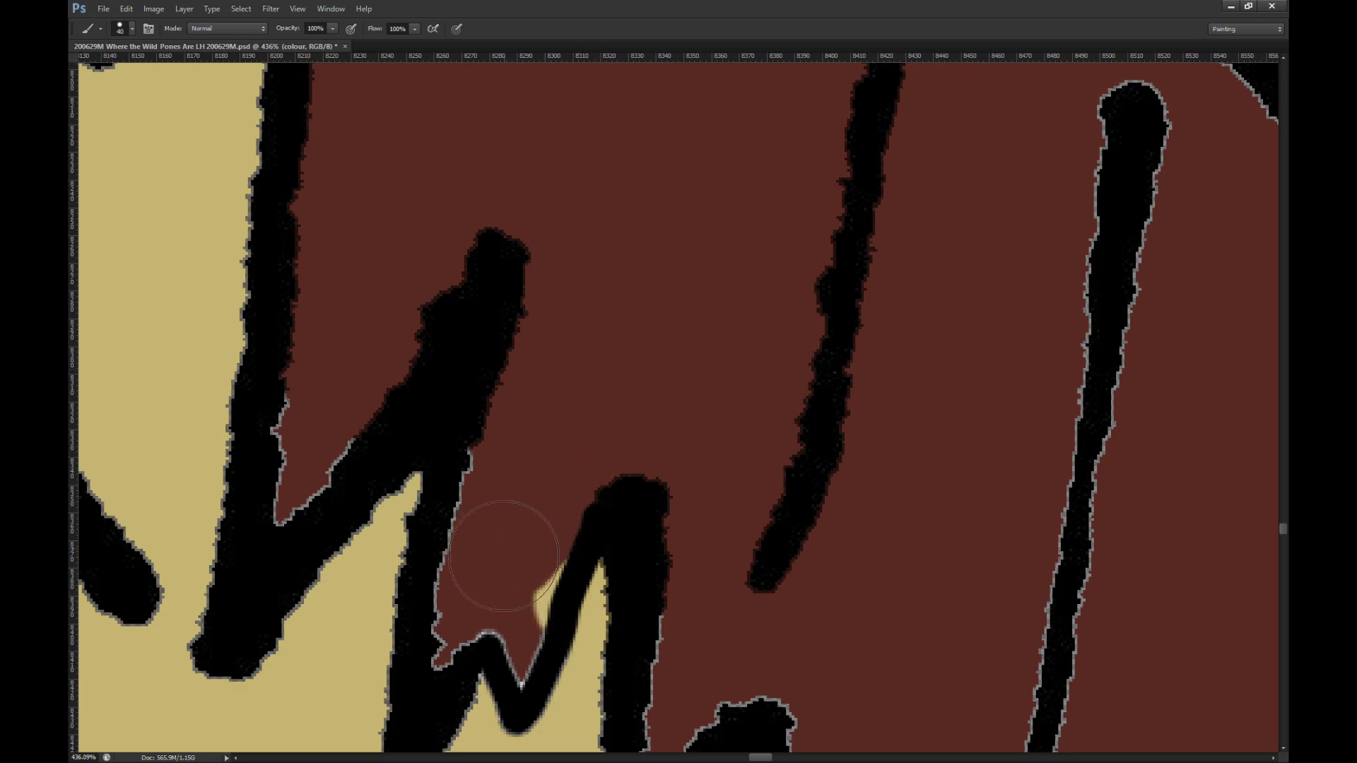
pyautogui.hotkey('ctrl', 'z')
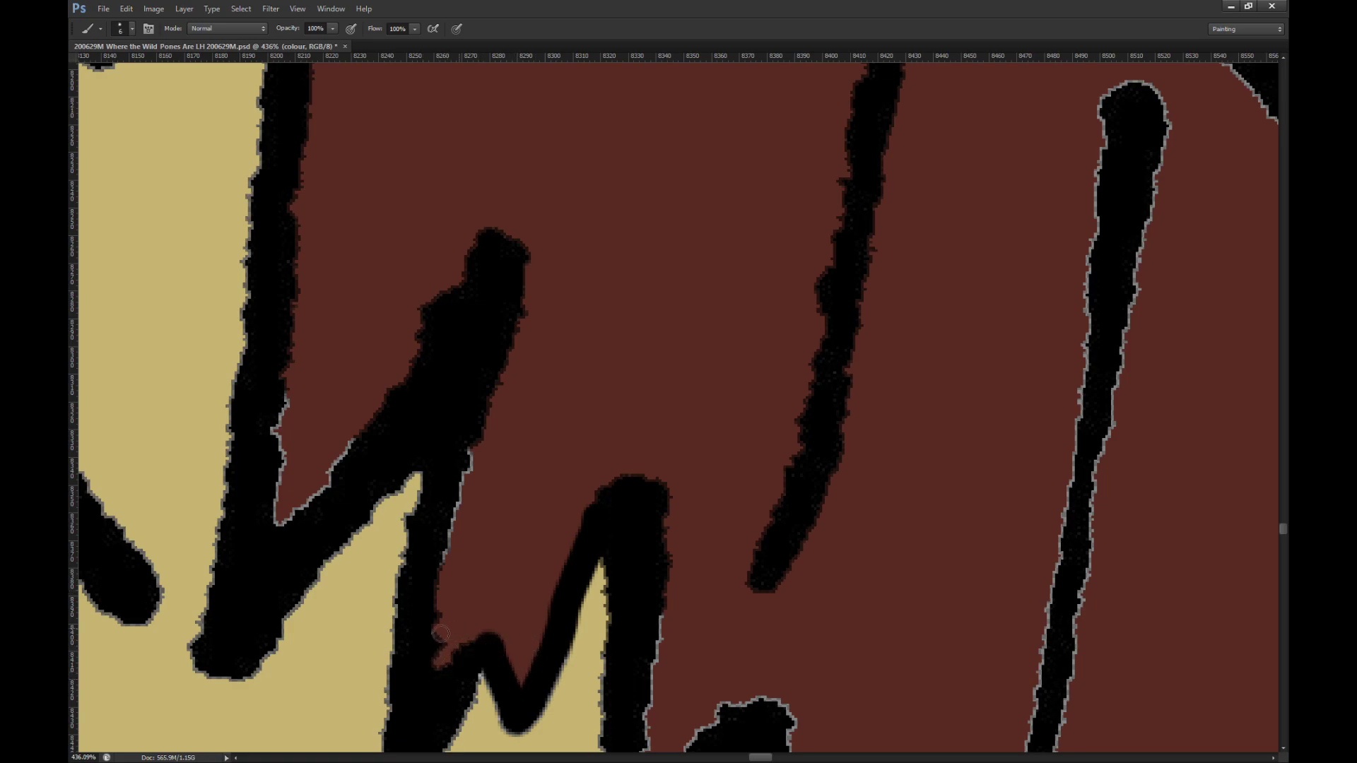
pyautogui.moveTo(275, 442)
pyautogui.mouseDown()
pyautogui.moveTo(299, 455)
pyautogui.moveTo(285, 485)
pyautogui.mouseUp()
pyautogui.moveTo(508, 435)
pyautogui.mouseDown()
pyautogui.moveTo(500, 575)
pyautogui.moveTo(500, 528)
pyautogui.mouseUp()
pyautogui.scroll(-10, 477, 373)
pyautogui.scroll(2, 697, 606)
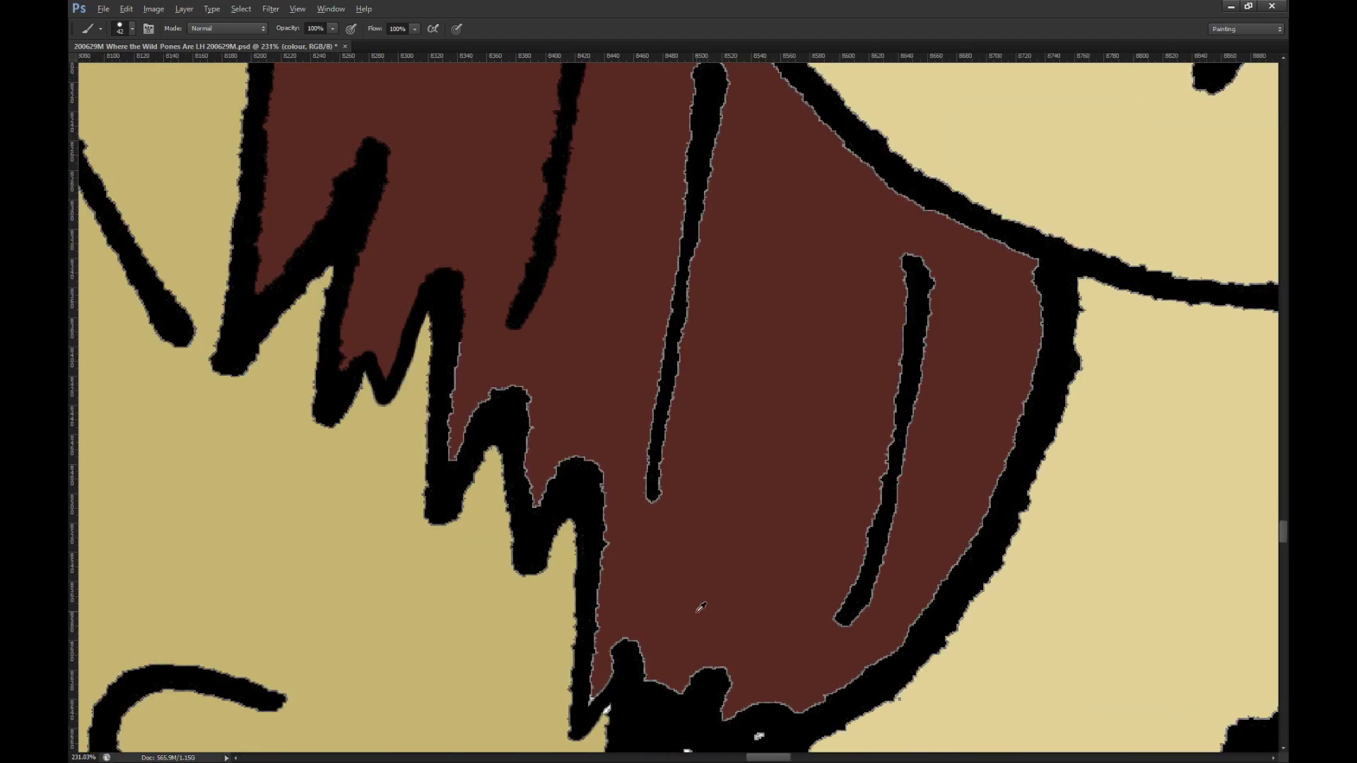
# Step: Paint dark red around the short strand line in the hair nearest the neck
pyautogui.scroll(-1, 653, 562)
pyautogui.moveTo(802, 374); pyautogui.dragTo(742, 629)
pyautogui.scroll(-1, 485, 485)
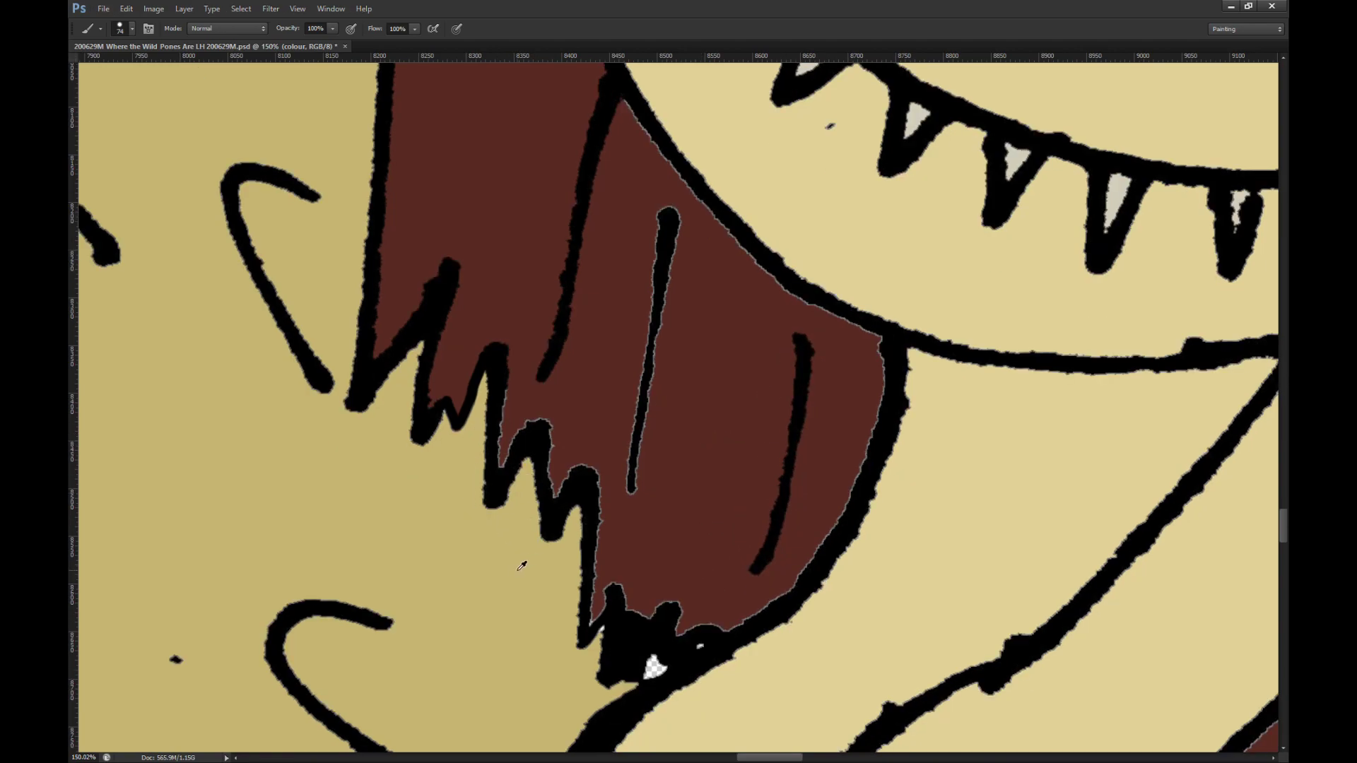
# Step: Sample the wing's darker tan and paint over the transparent gap under the lowest hair tips beside the shoulder
pyautogui.scroll(-5, 523, 564)
pyautogui.keyDown('alt'); pyautogui.click(557, 579); pyautogui.keyUp('alt')
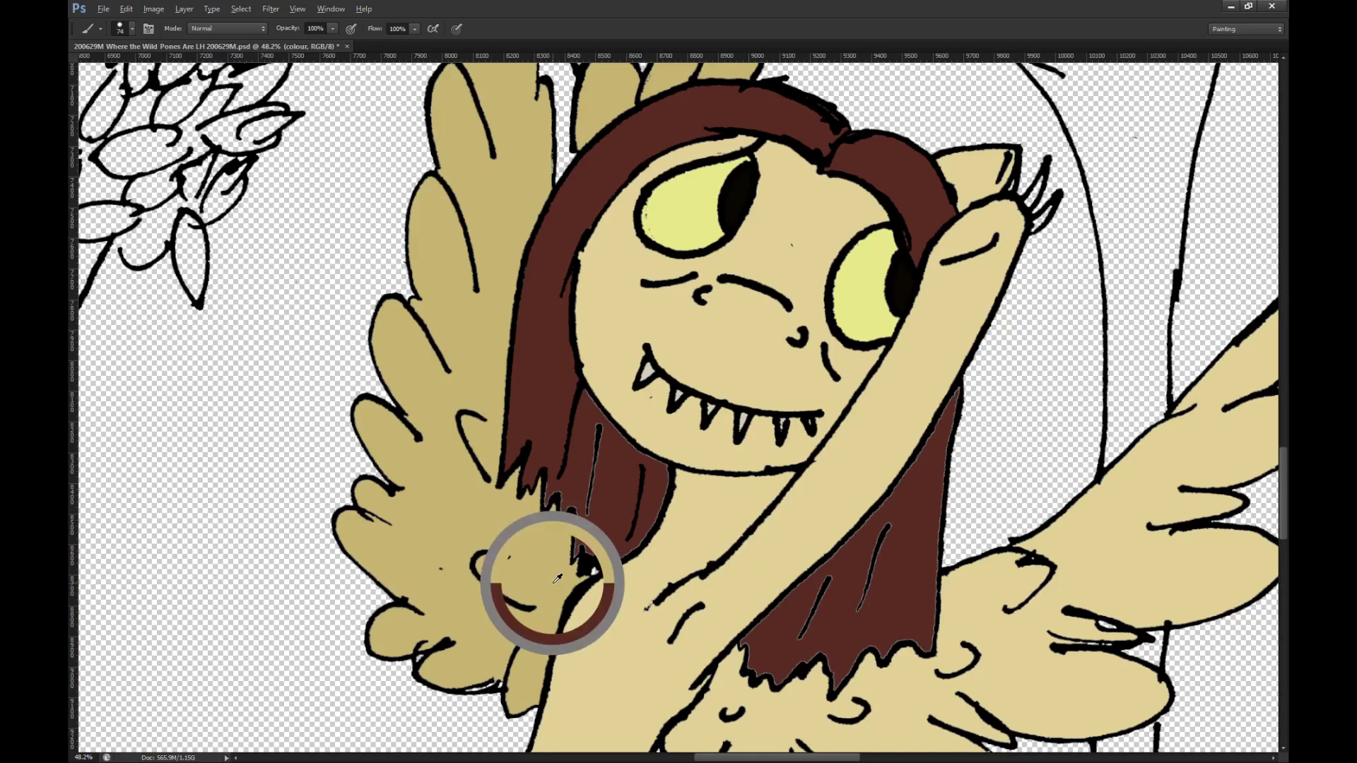
pyautogui.scroll(5, 557, 578)
pyautogui.moveTo(621, 554); pyautogui.dragTo(593, 555)
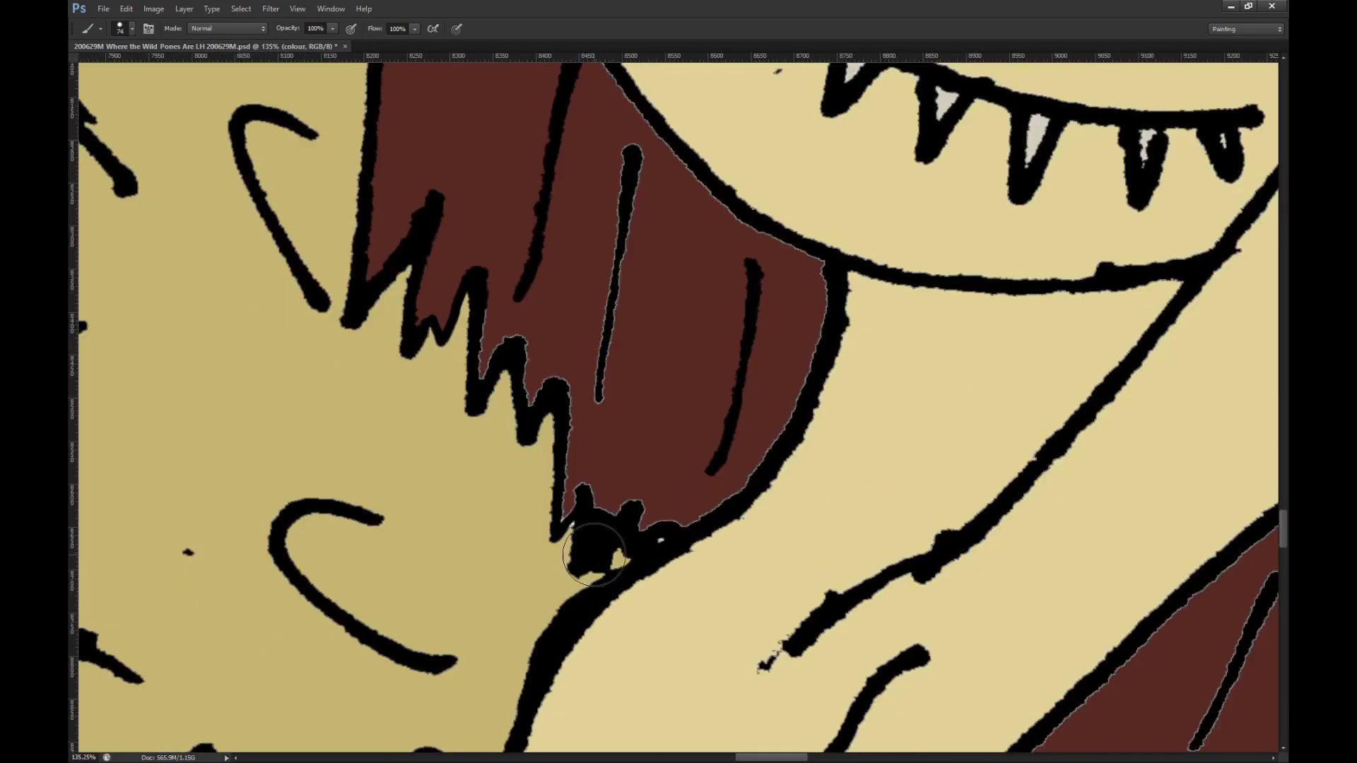
# Step: Sample the dark red hair colour and paint the remaining edge gaps along the lock's lower tips, neck side and strand lines
pyautogui.keyDown('alt'); pyautogui.click(649, 454); pyautogui.keyUp('alt')
pyautogui.moveTo(650, 470); pyautogui.dragTo(661, 519)
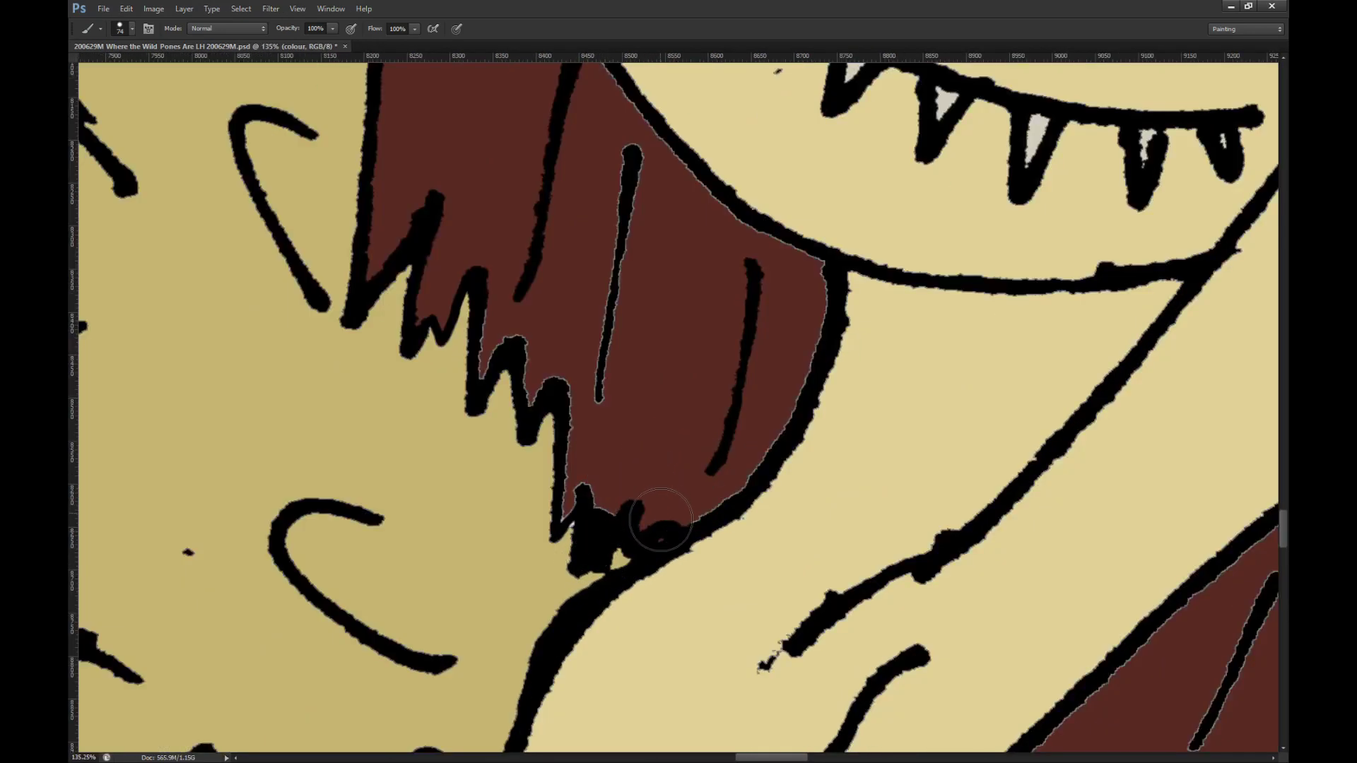
pyautogui.moveTo(779, 379)
pyautogui.mouseDown()
pyautogui.moveTo(803, 273)
pyautogui.moveTo(692, 219)
pyautogui.moveTo(640, 167)
pyautogui.moveTo(570, 418)
pyautogui.moveTo(603, 507)
pyautogui.mouseUp()
pyautogui.scroll(-3, 603, 507)
pyautogui.moveTo(588, 452)
pyautogui.mouseDown()
pyautogui.moveTo(559, 449)
pyautogui.moveTo(566, 396)
pyautogui.mouseUp()
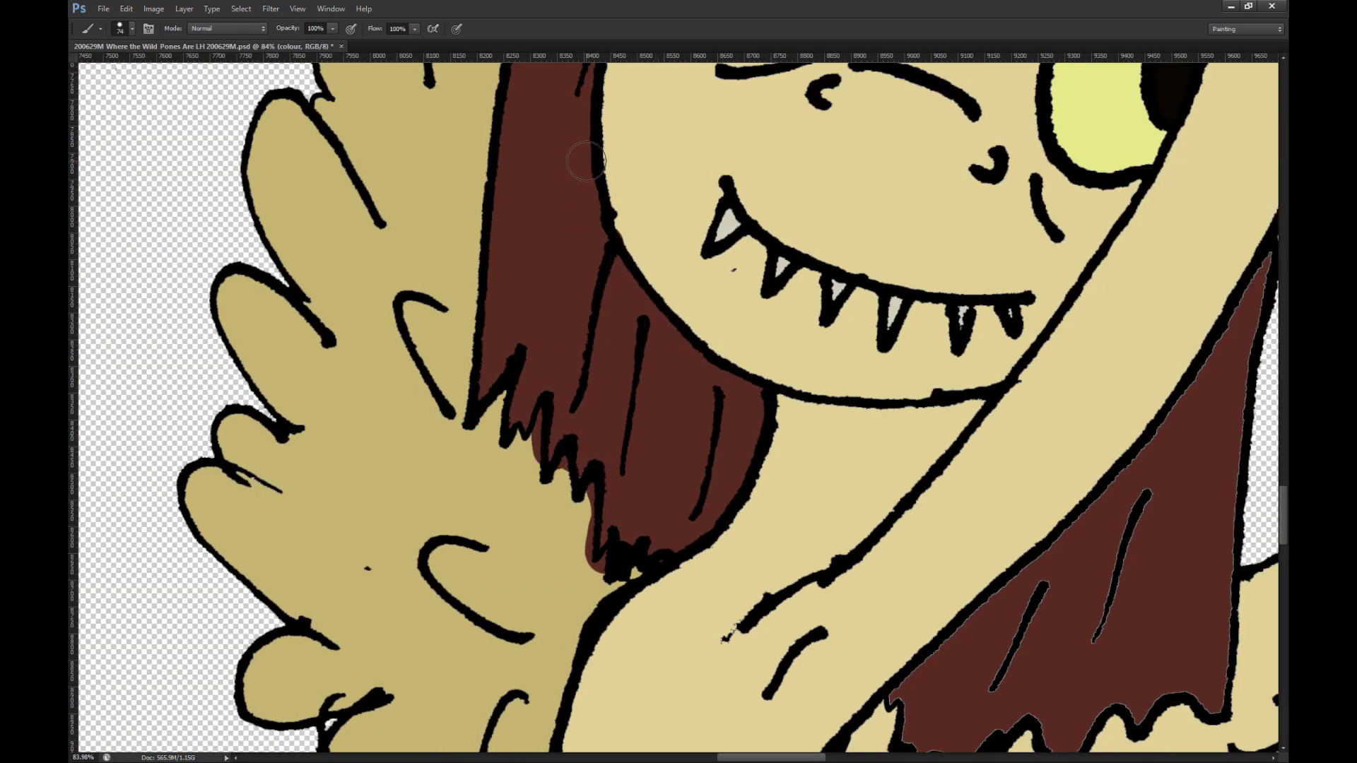
# Step: Set the brush to size 56 and paint the wing's tan over the dark red spills below the lower jagged hair tips
pyautogui.scroll(2, 523, 431)
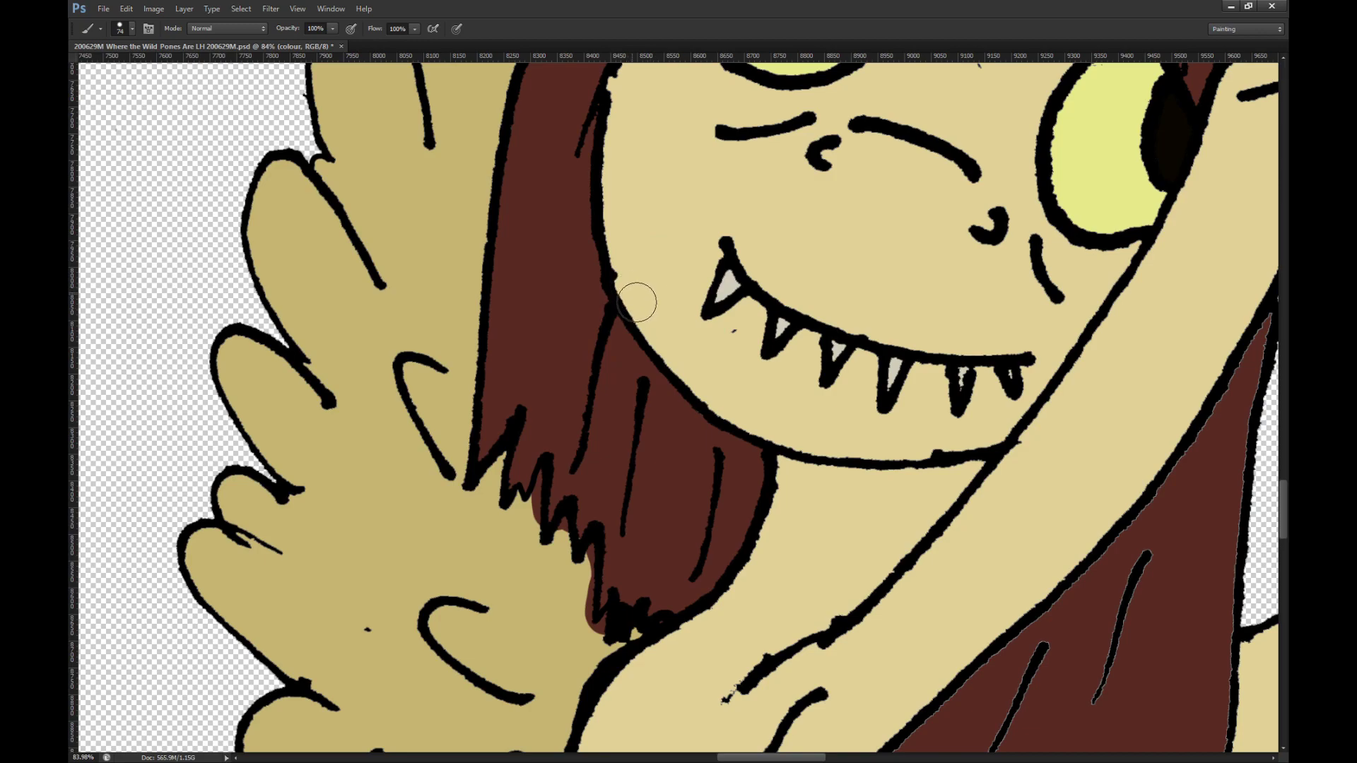
pyautogui.scroll(4, 610, 626)
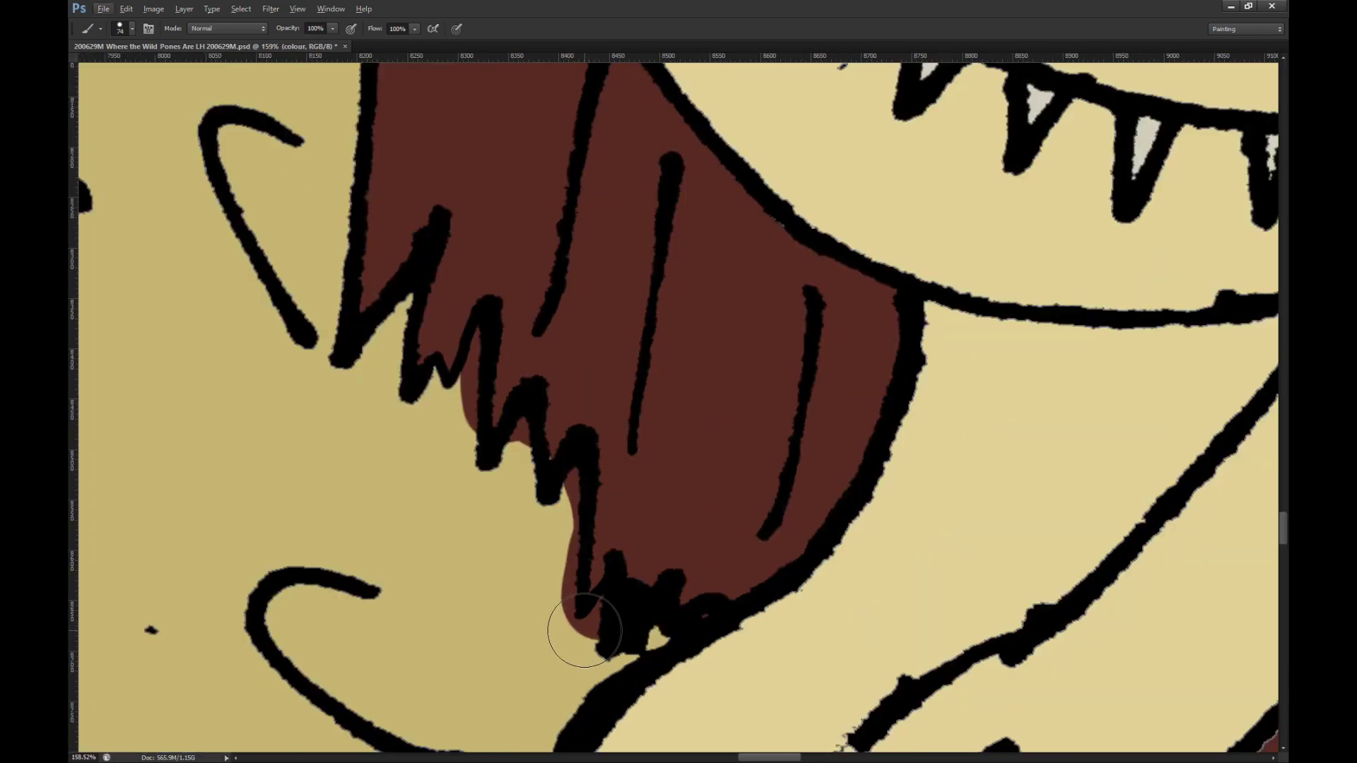
pyautogui.keyDown('alt'); pyautogui.rightClick(613, 626); pyautogui.keyUp('alt')
pyautogui.moveTo(542, 627)
pyautogui.mouseDown()
pyautogui.moveTo(570, 641)
pyautogui.moveTo(608, 620)
pyautogui.moveTo(581, 630)
pyautogui.moveTo(555, 605)
pyautogui.moveTo(551, 499)
pyautogui.mouseUp()
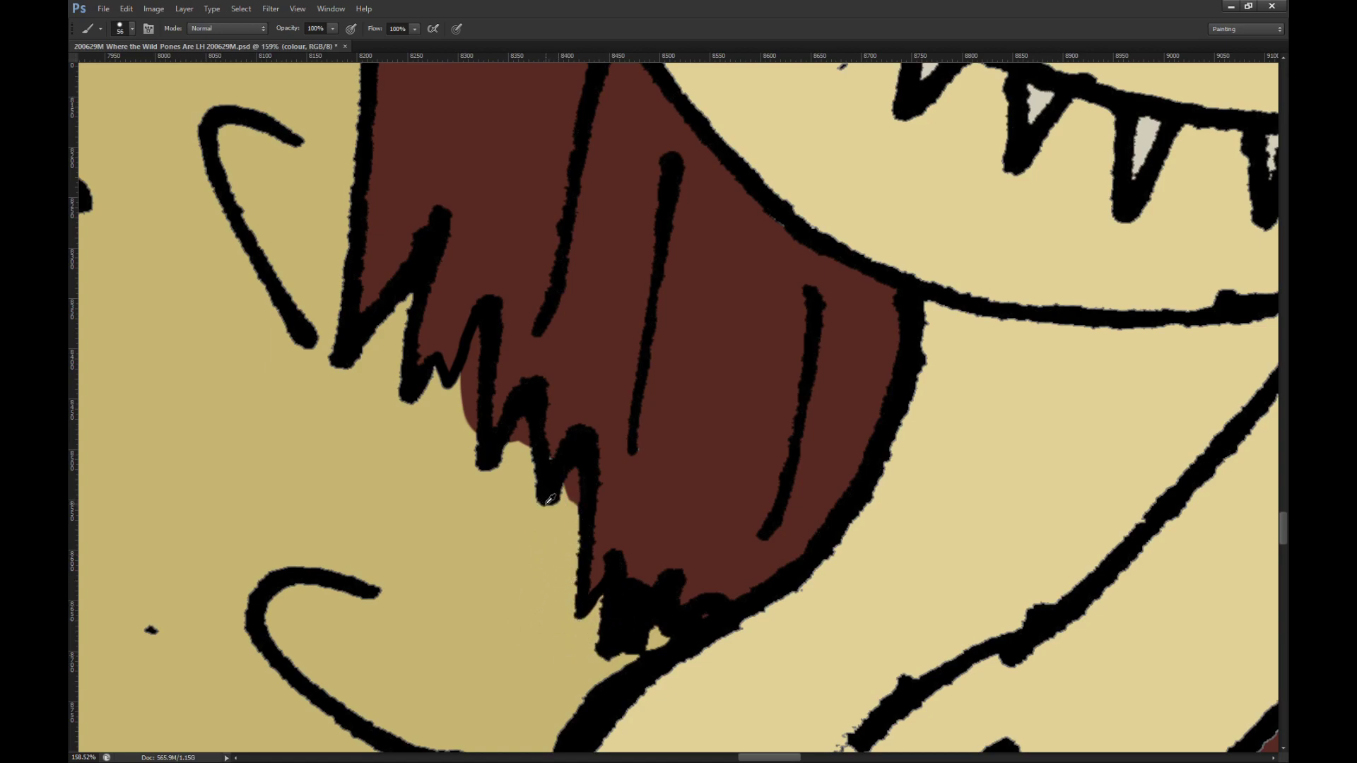
pyautogui.scroll(4, 536, 485)
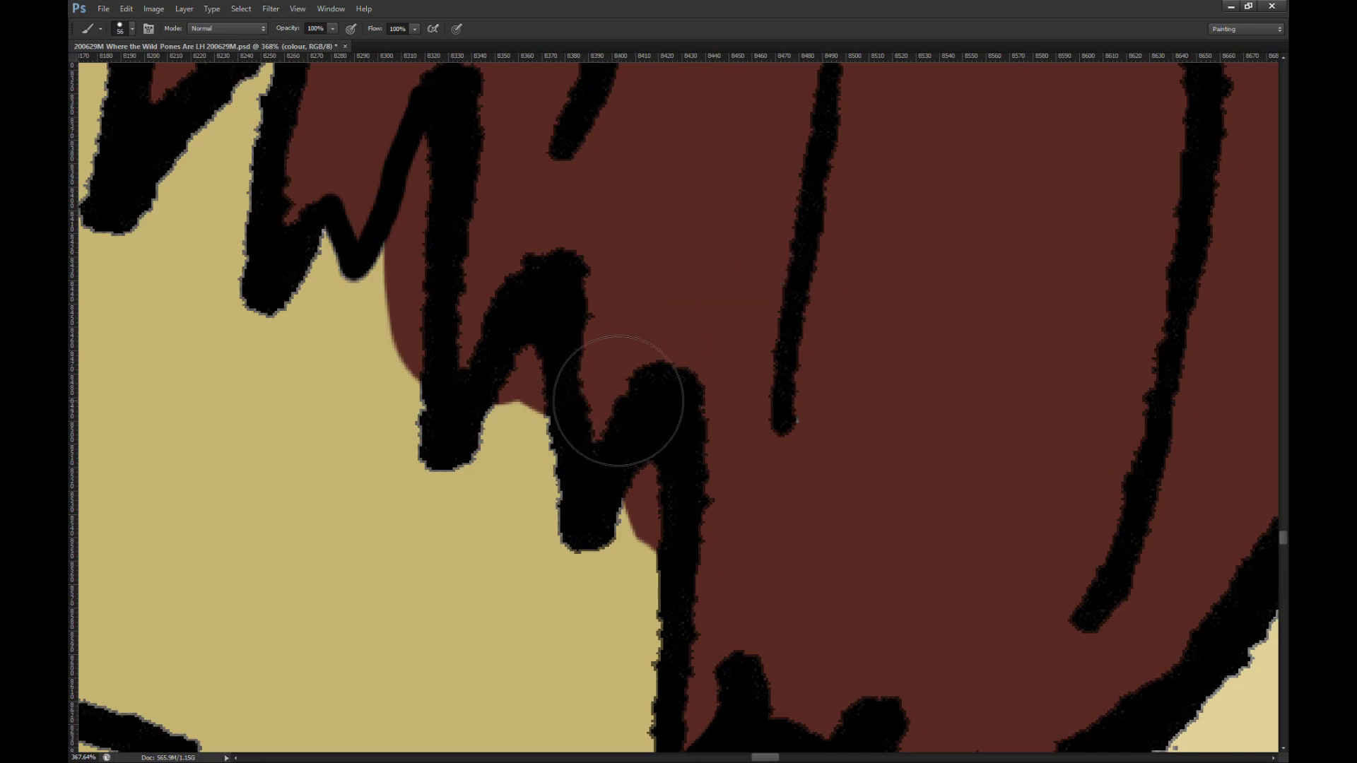
pyautogui.keyDown('alt'); pyautogui.click(530, 656); pyautogui.keyUp('alt')
pyautogui.moveTo(637, 551); pyautogui.dragTo(628, 516)
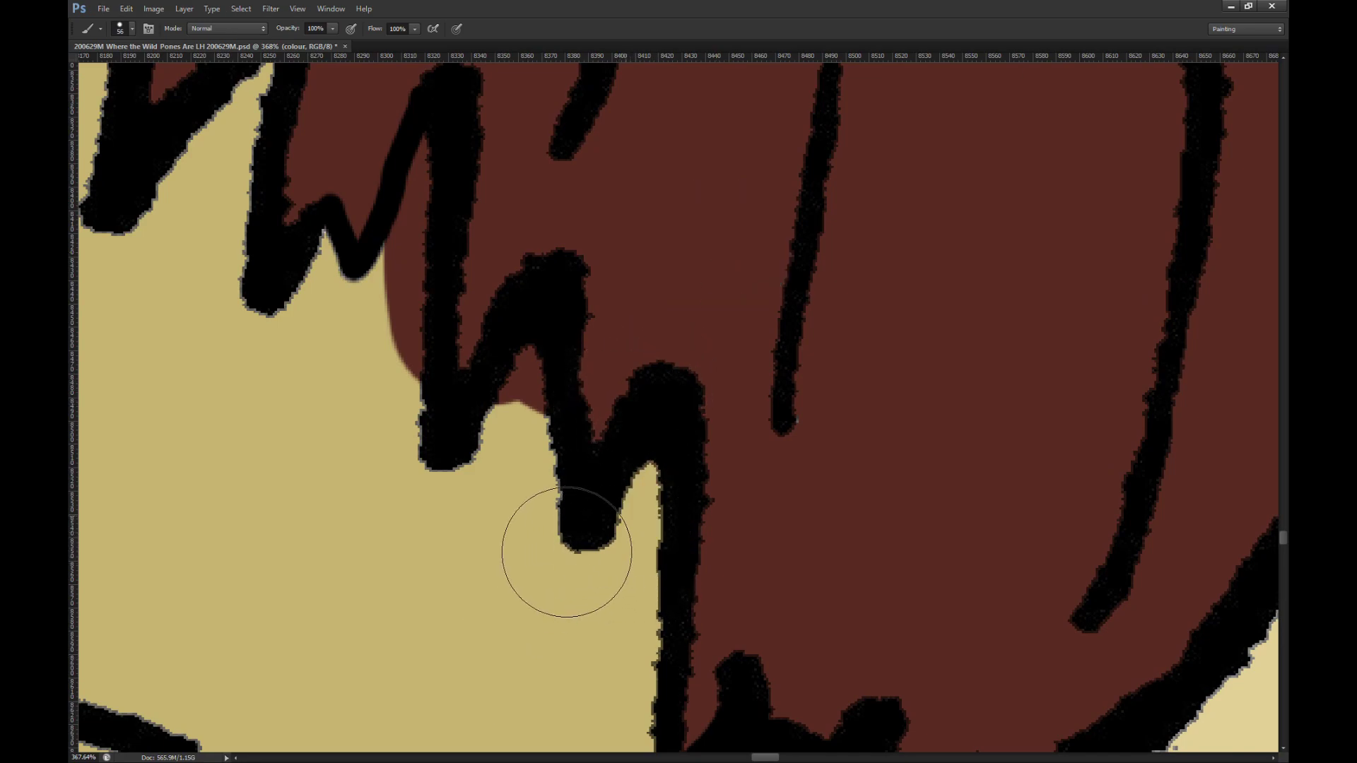
pyautogui.moveTo(514, 435); pyautogui.dragTo(516, 394)
# Step: Clean up the dark red spill beside the small zigzag notch with the wing's tan, finishing with a size 20 brush
pyautogui.keyDown('alt'); pyautogui.click(675, 234); pyautogui.keyUp('alt')
pyautogui.click(437, 323)
pyautogui.keyDown('alt'); pyautogui.click(353, 374); pyautogui.keyUp('alt')
pyautogui.moveTo(367, 338)
pyautogui.mouseDown()
pyautogui.moveTo(370, 375)
pyautogui.moveTo(436, 364)
pyautogui.mouseUp()
pyautogui.scroll(1, 354, 344)
pyautogui.press('[')
pyautogui.press('[')
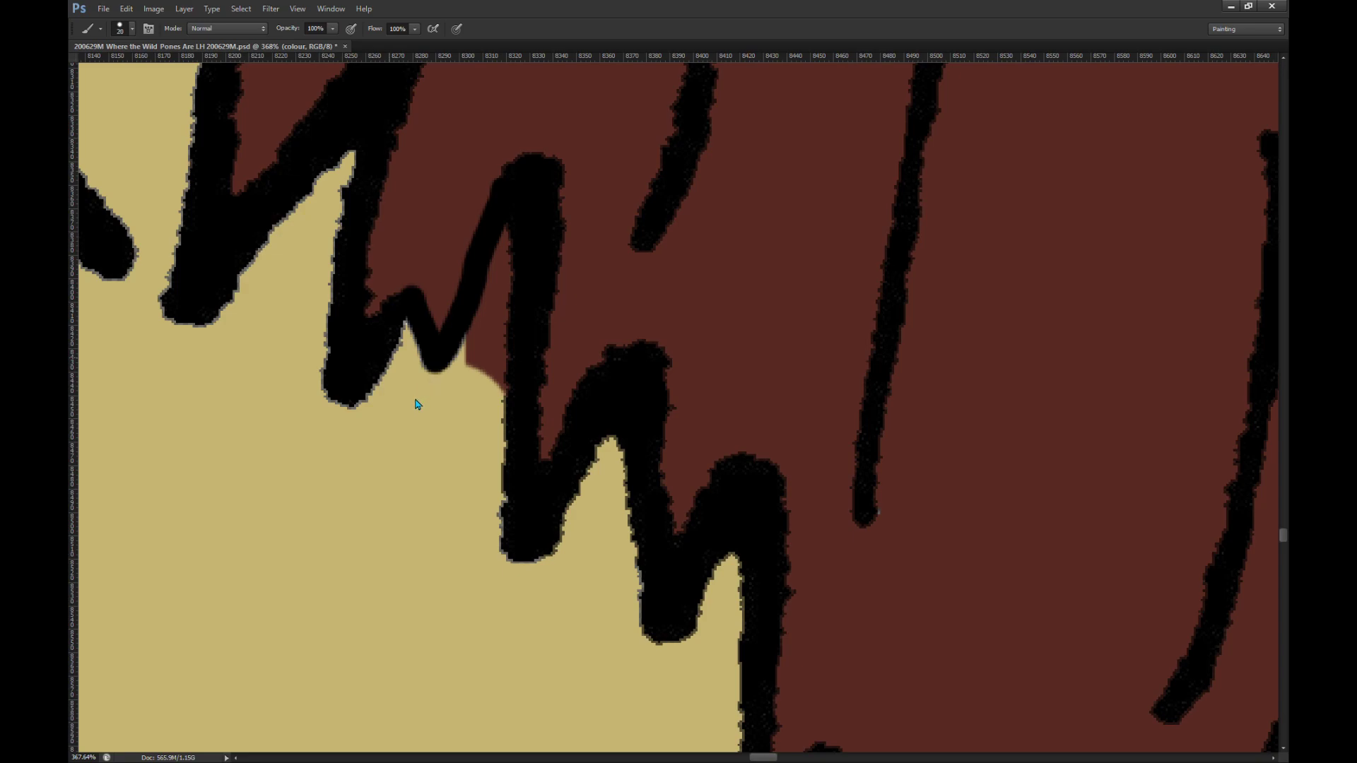
pyautogui.moveTo(496, 387); pyautogui.dragTo(506, 226)
pyautogui.moveTo(501, 299)
pyautogui.mouseDown()
pyautogui.moveTo(469, 367)
pyautogui.moveTo(494, 394)
pyautogui.mouseUp()
pyautogui.scroll(-5, 494, 395)
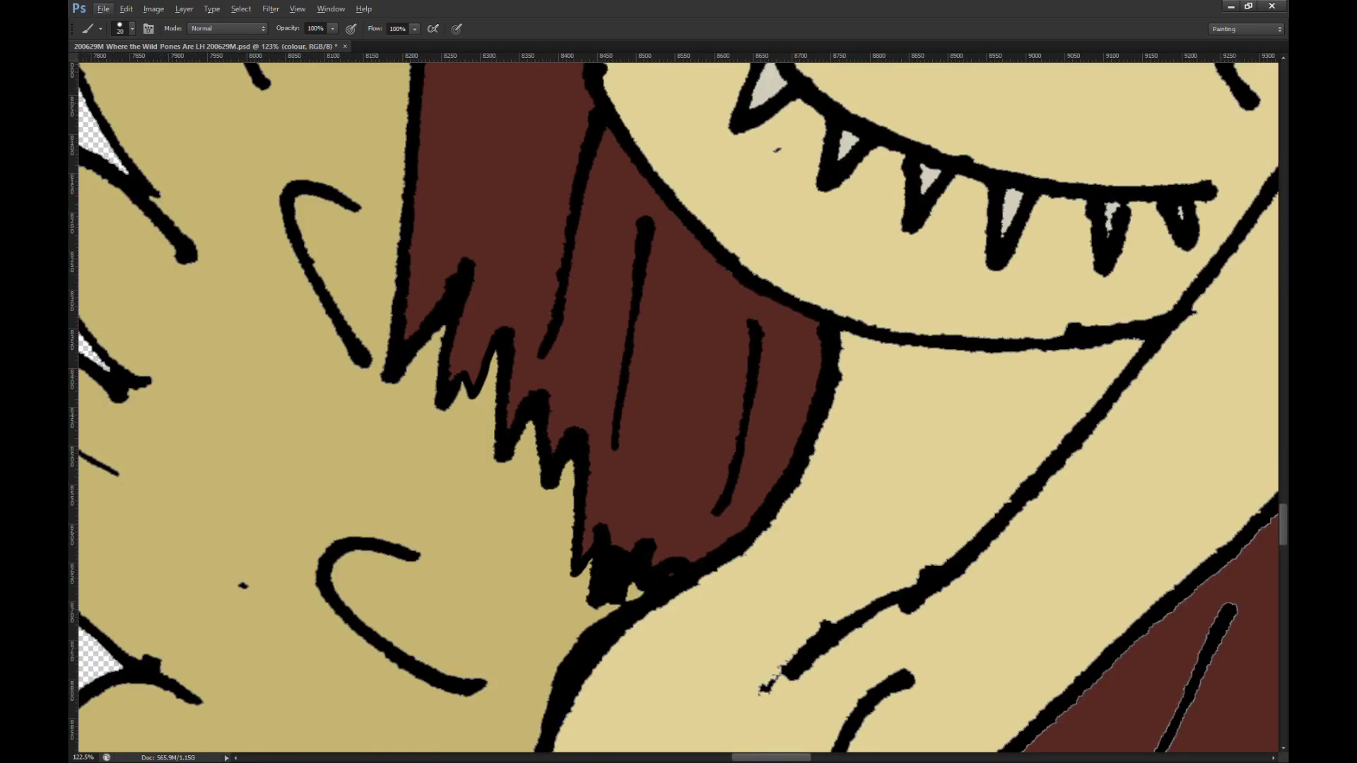
# Step: Hide the colour layer and try deleting a Magic Wand selection of the outlines layer's grey edge pixels at tolerance 100
pyautogui.hotkey('ctrl', ',')
pyautogui.scroll(9, 526, 416)
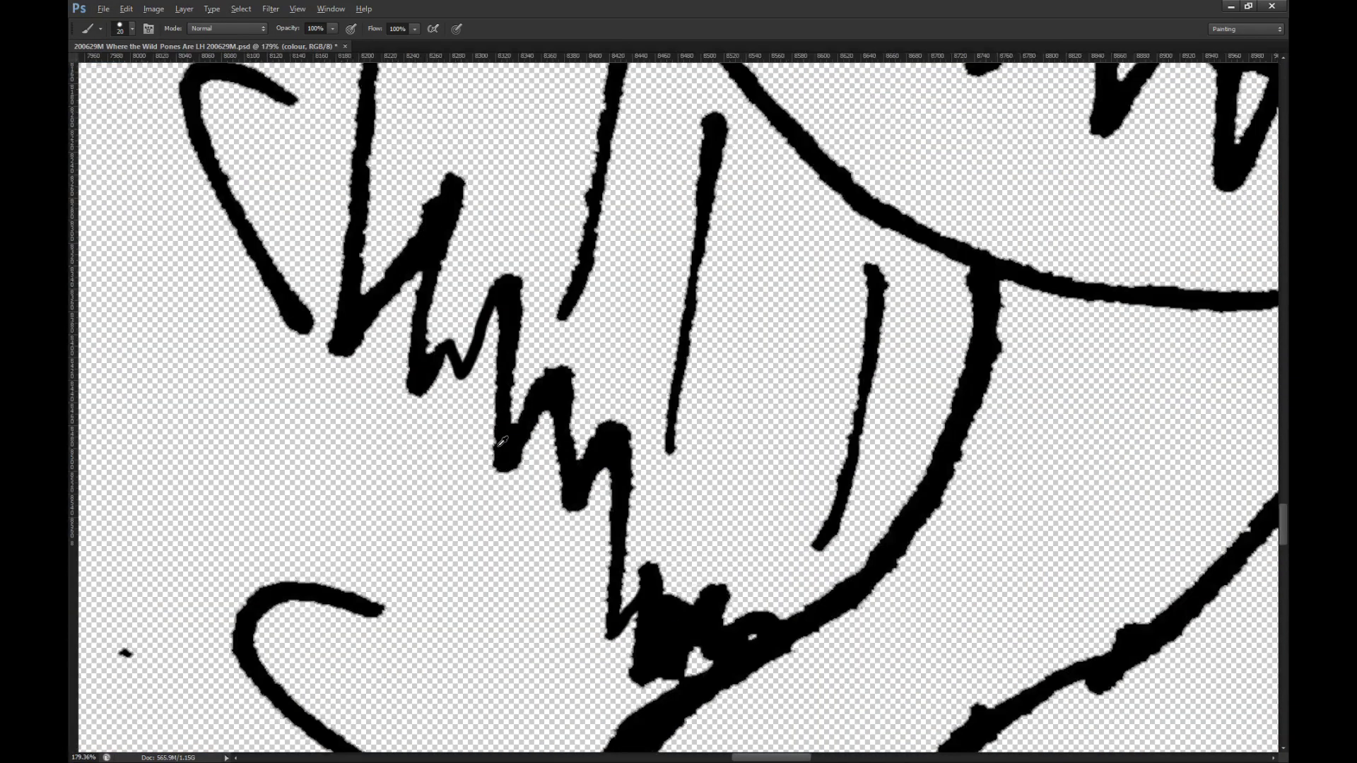
pyautogui.scroll(4, 544, 469)
pyautogui.press('w')
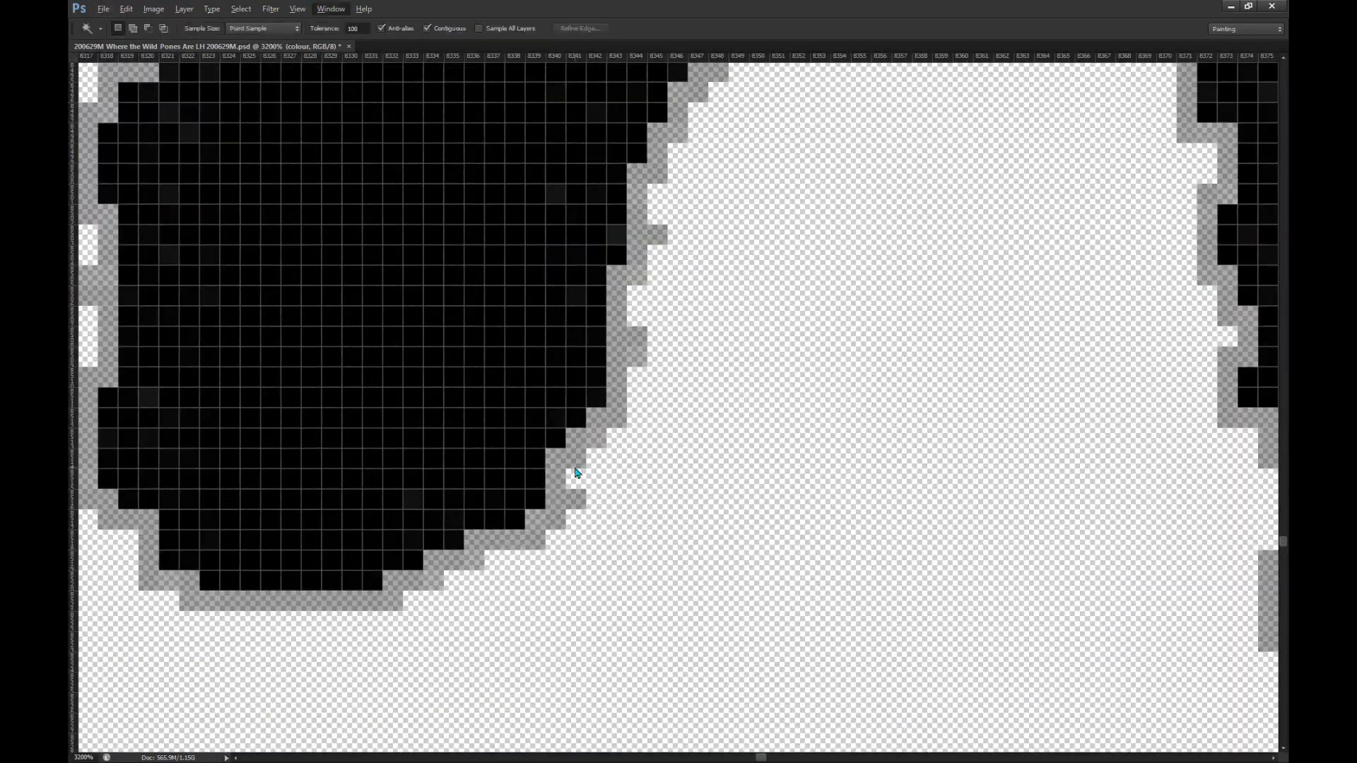
pyautogui.click(577, 465)
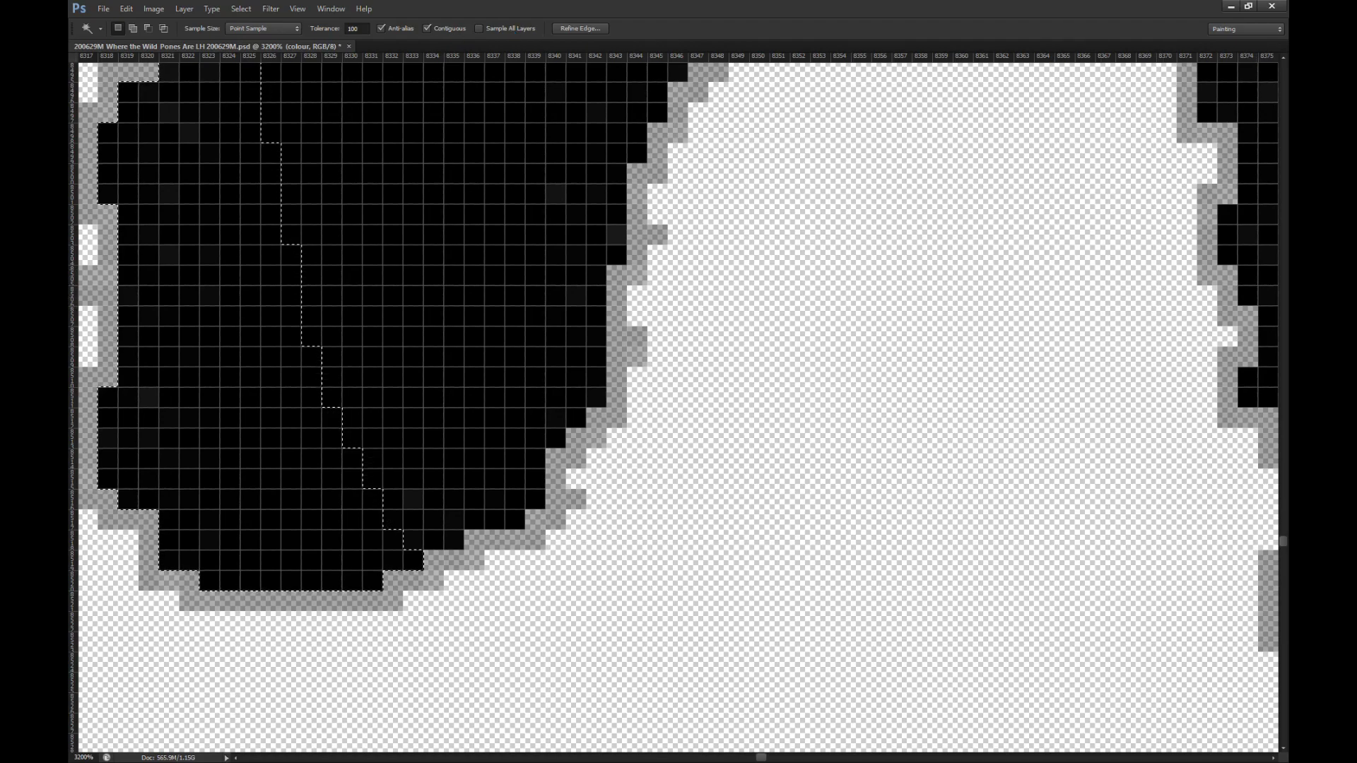
pyautogui.hotkey('alt', ']')
pyautogui.click(452, 615)
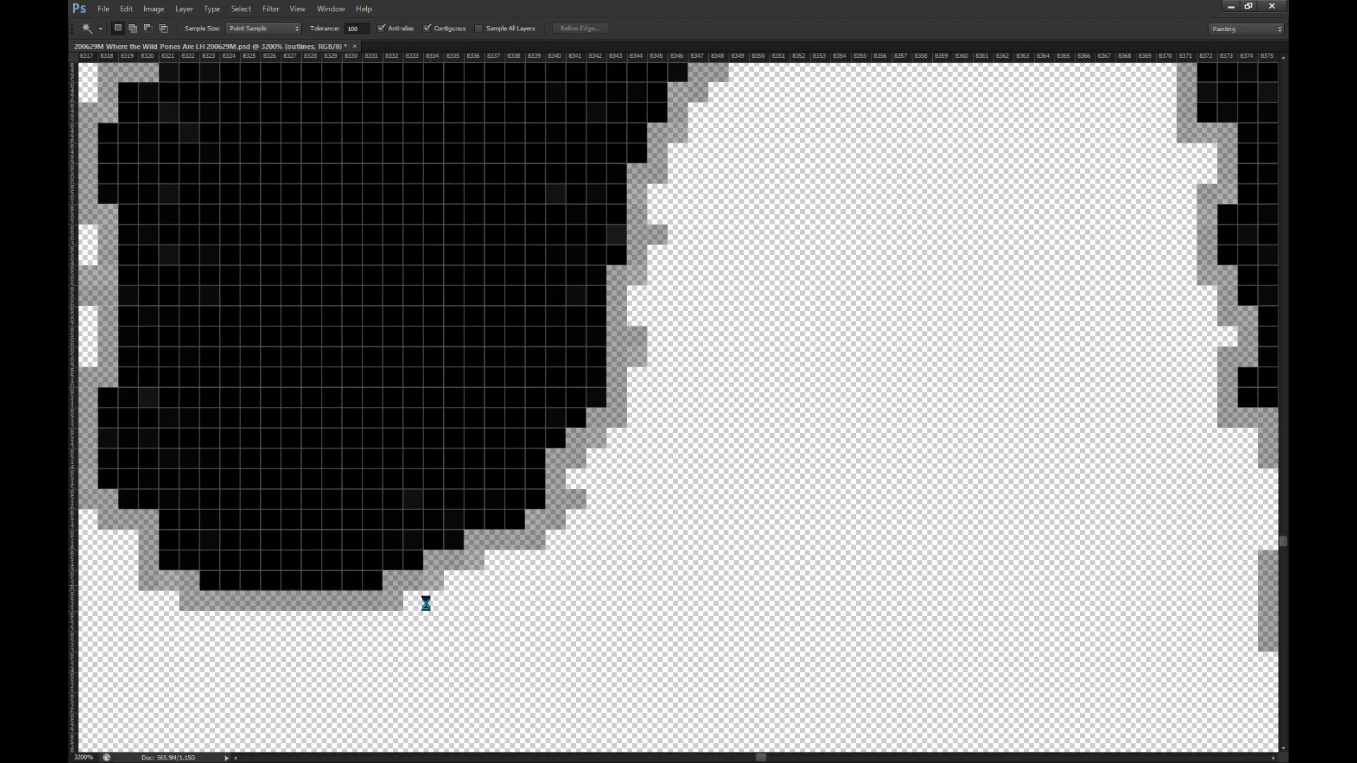
pyautogui.click(432, 566)
pyautogui.press('Delete')
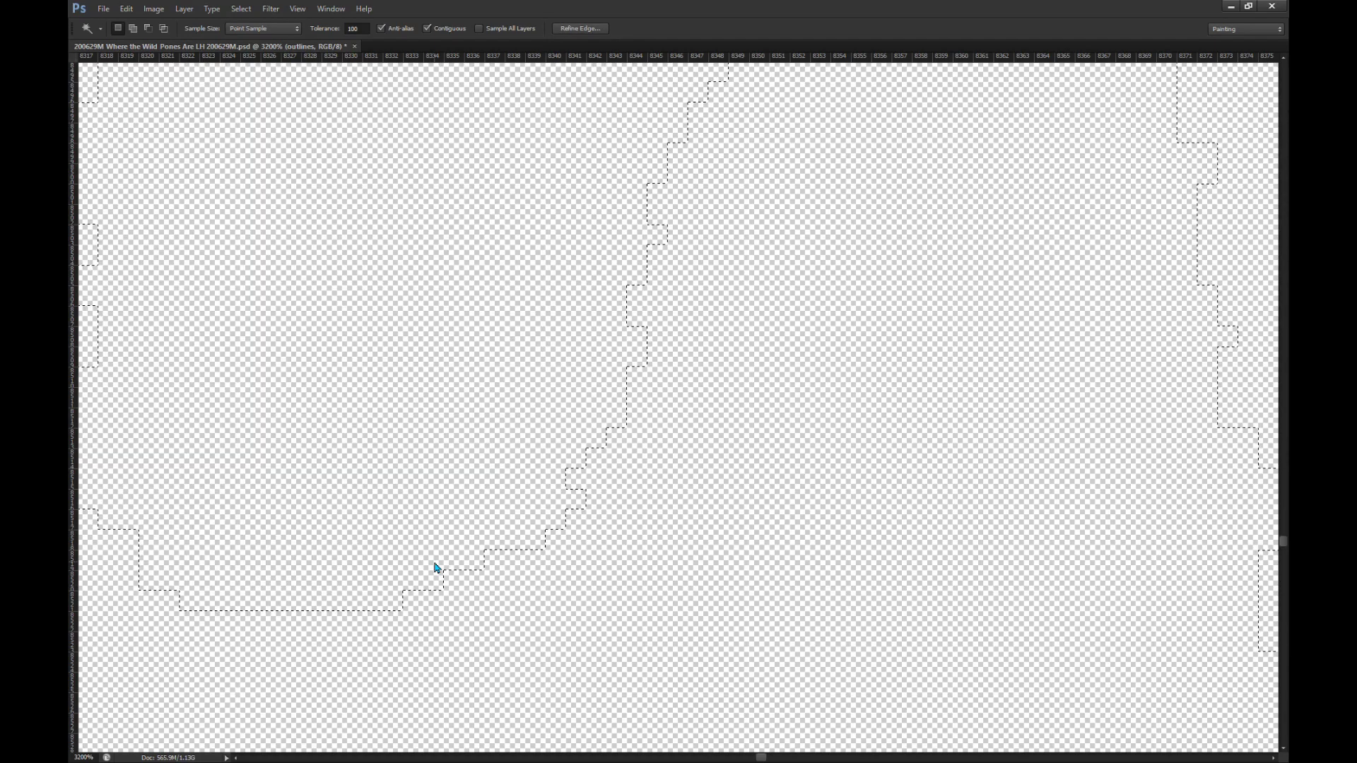
pyautogui.hotkey('ctrl', 'z')
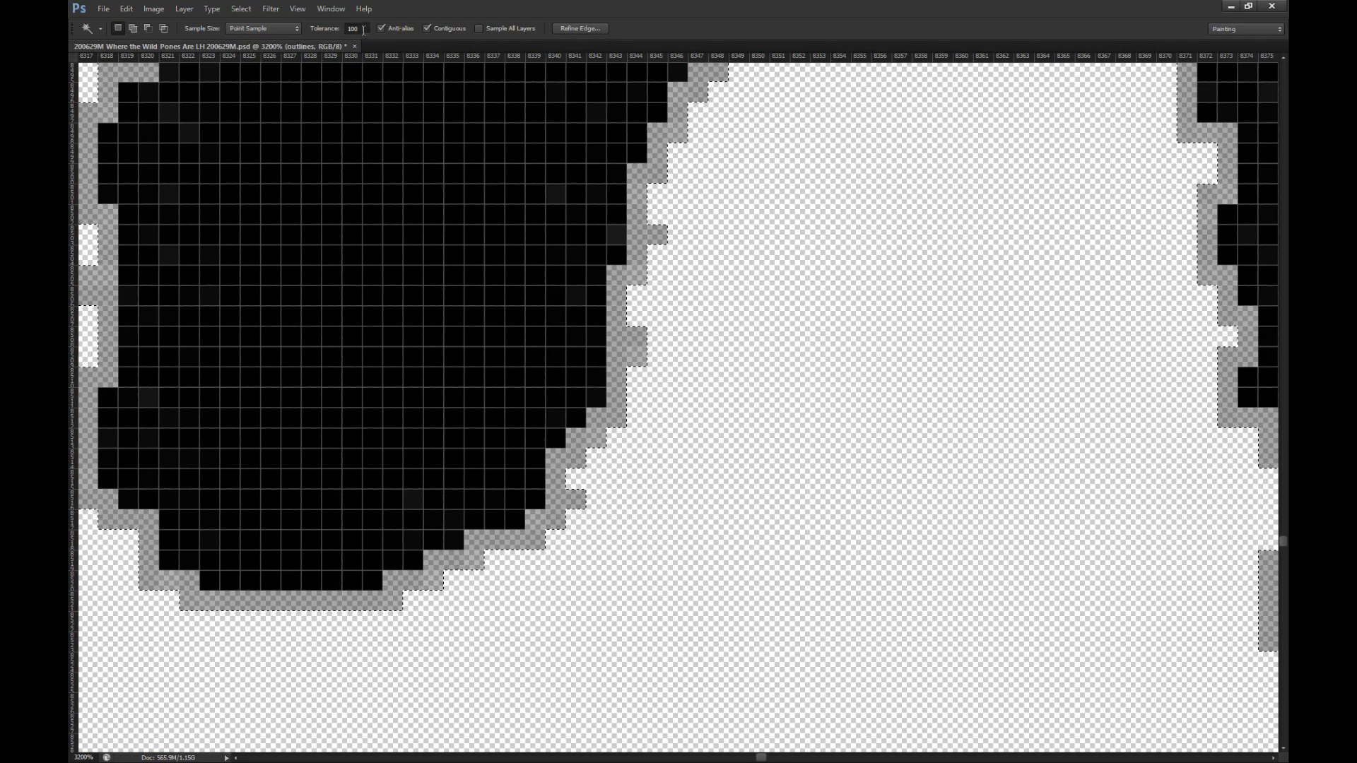
# Step: Try deleting the outlines' grey edge pixels with the Magic Wand at tolerance 1, then undo it, restore the colour layer's visibility and deselect
pyautogui.press('b')
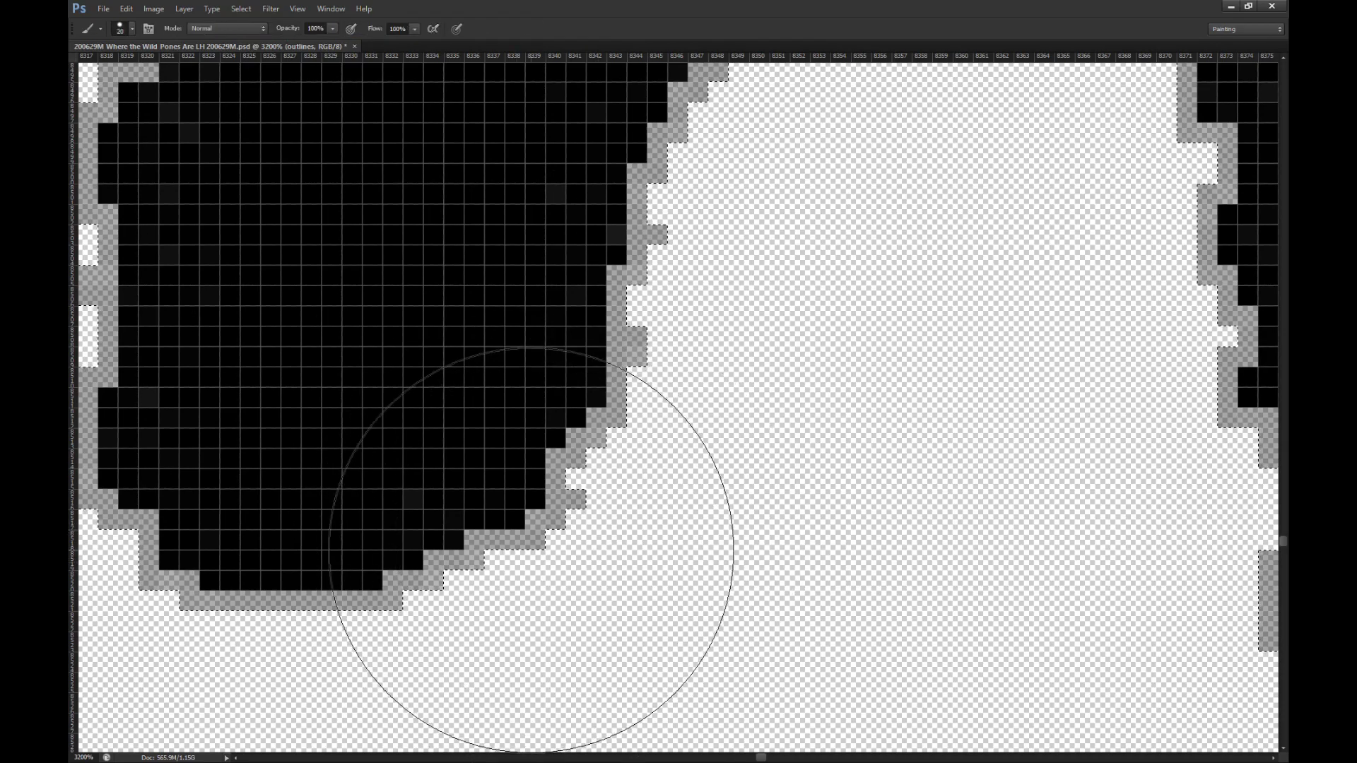
pyautogui.press('w')
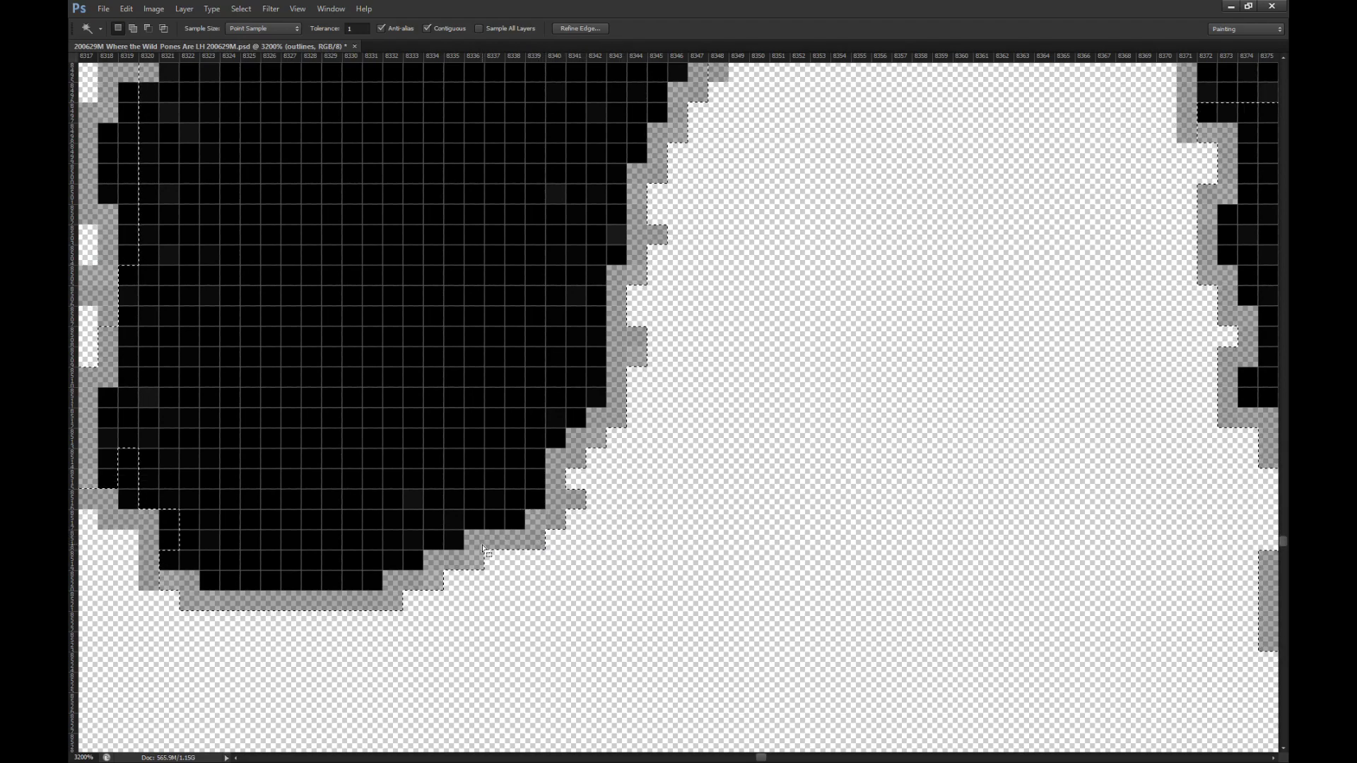
pyautogui.click(465, 566)
pyautogui.press('Delete')
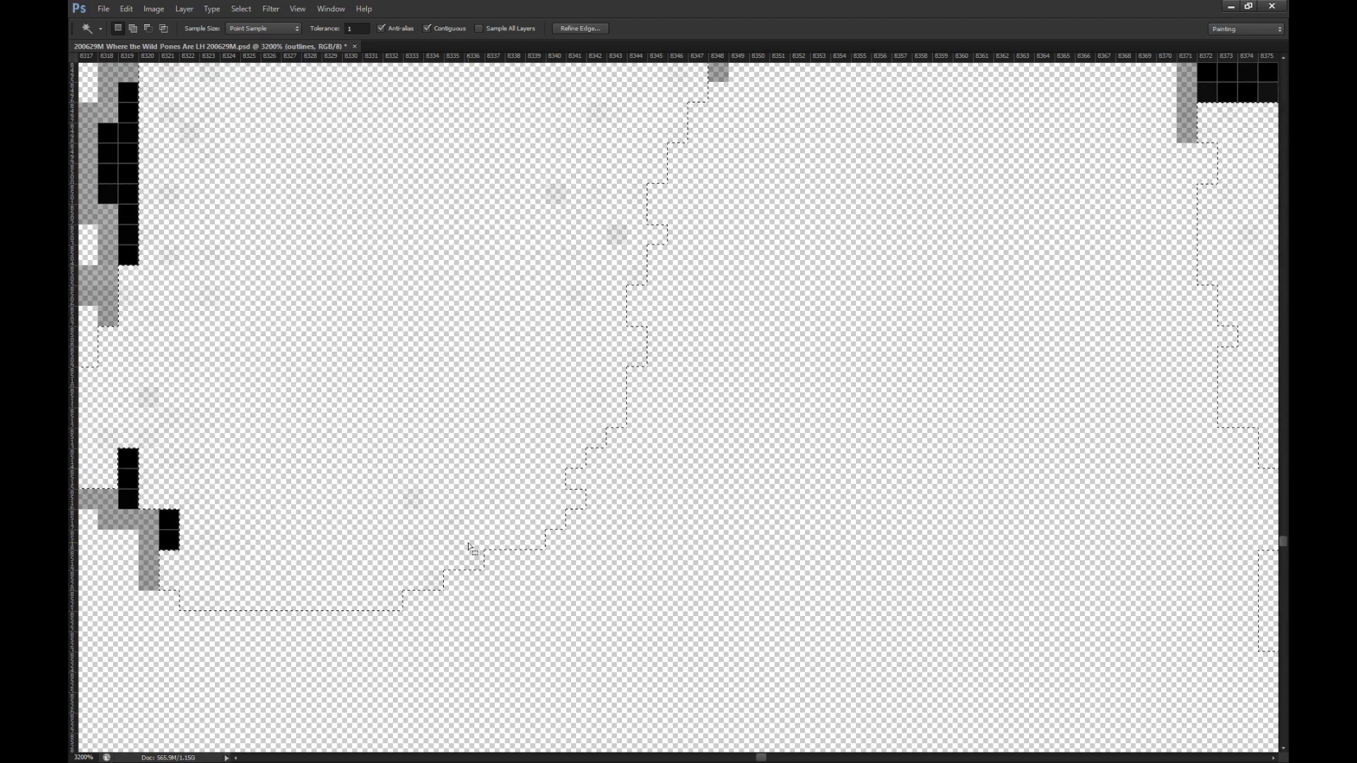
pyautogui.hotkey('ctrl', 'z')
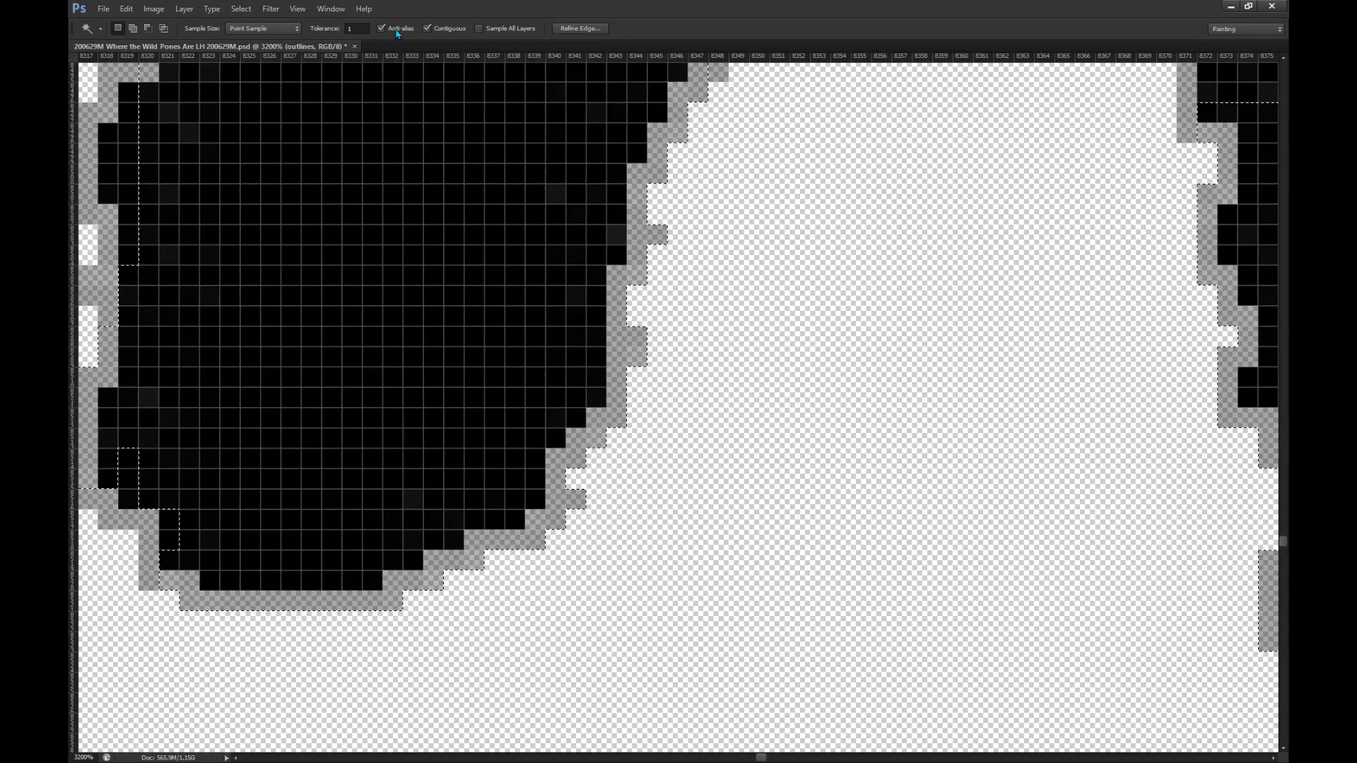
pyautogui.hotkey('ctrl', 'alt', 'z')
pyautogui.hotkey('ctrl', 'alt', 'z')
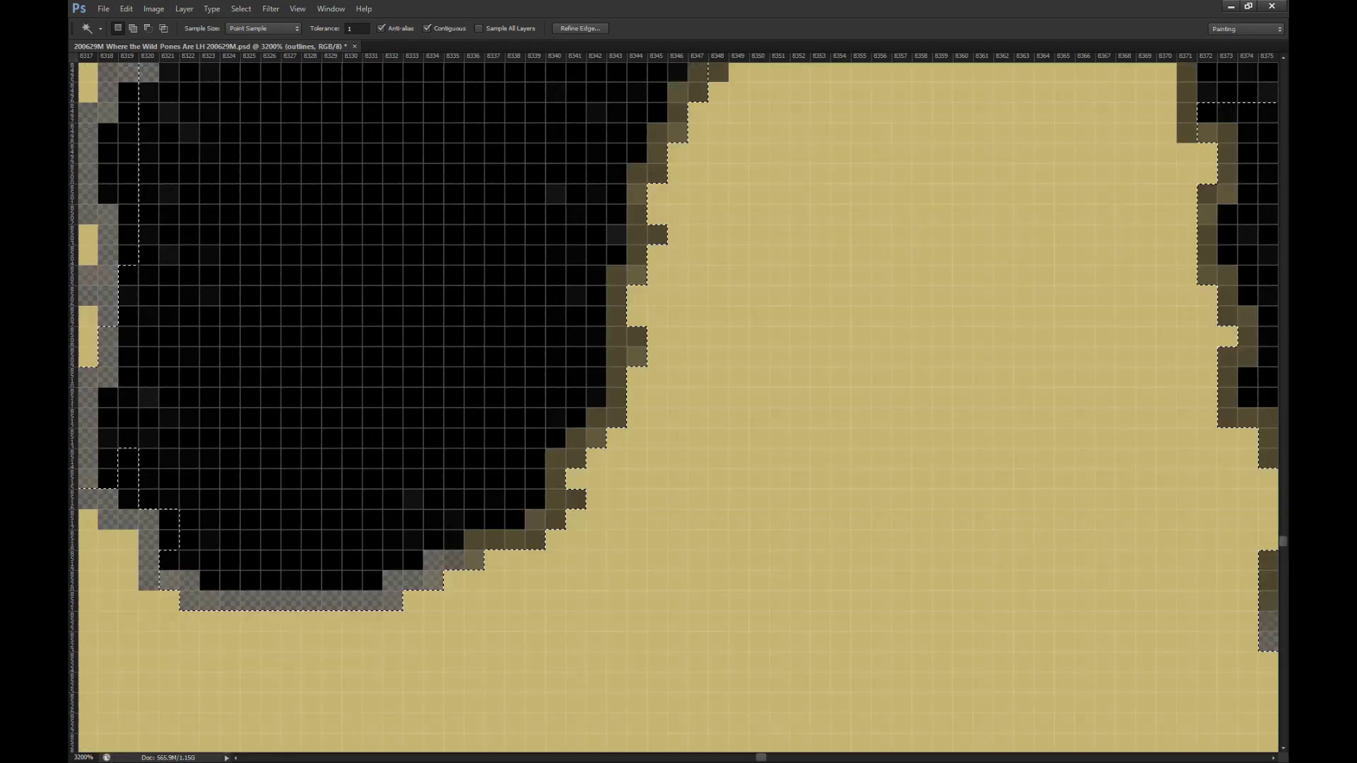
pyautogui.press('m')
pyautogui.scroll(-2, 553, 488)
pyautogui.scroll(-15, 553, 488)
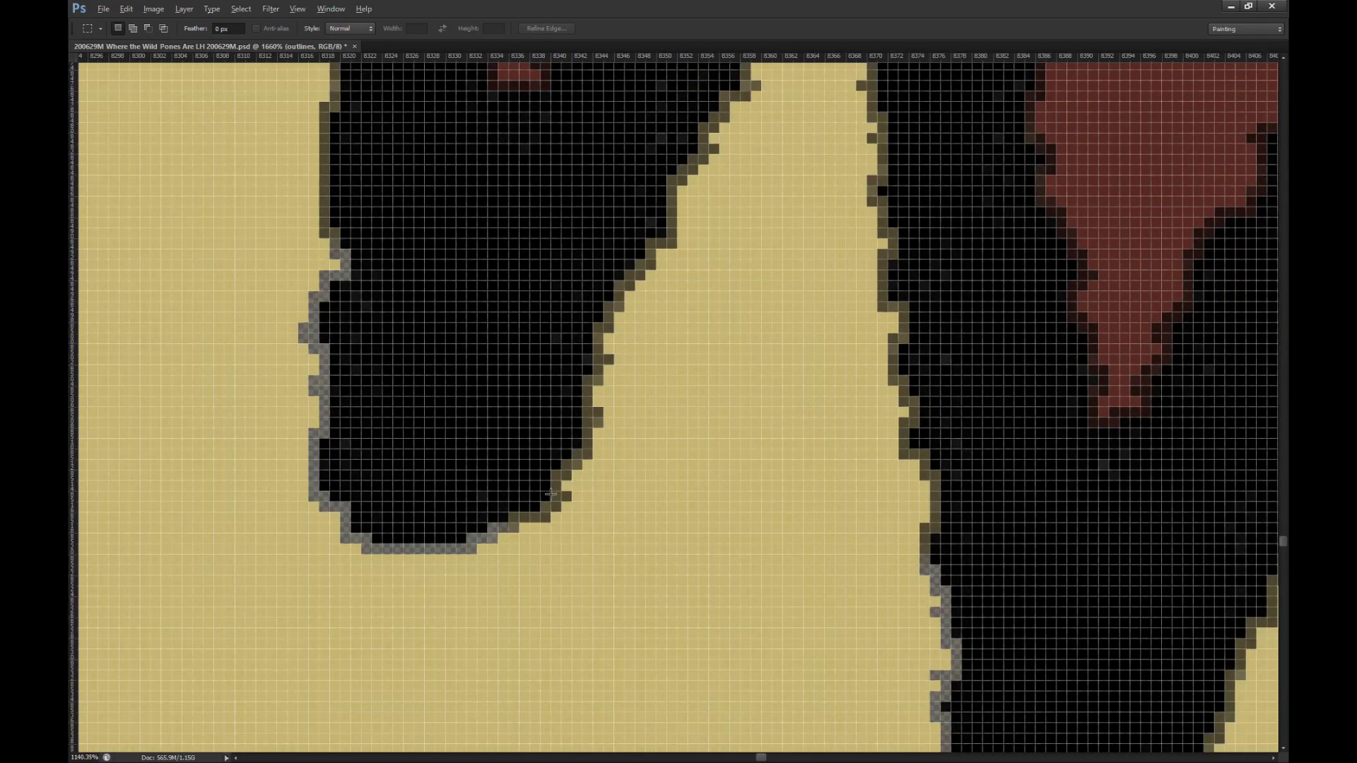
# Step: Fill the claws on the winged pony's raised hoof beside the tan ear with light grey picked from the reference artwork
pyautogui.scroll(-11, 572, 521)
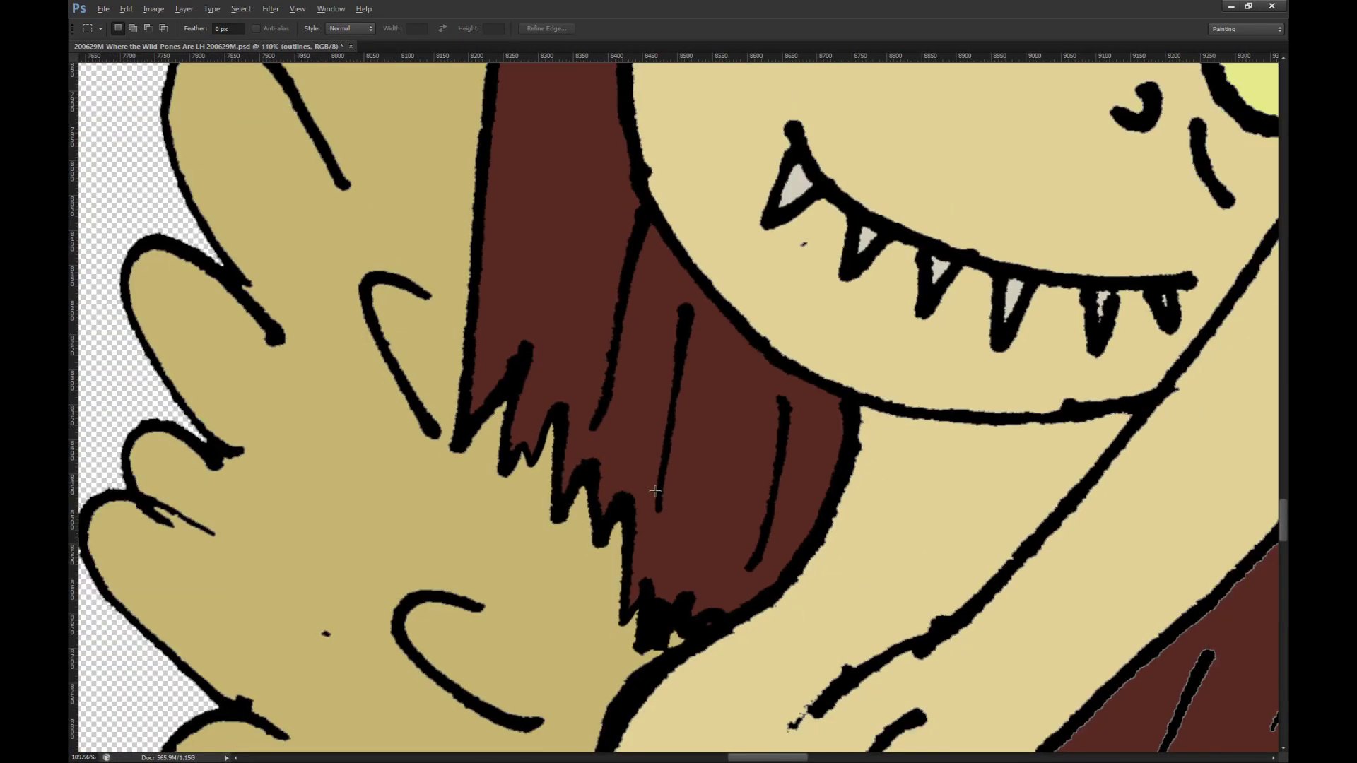
pyautogui.scroll(-8, 473, 484)
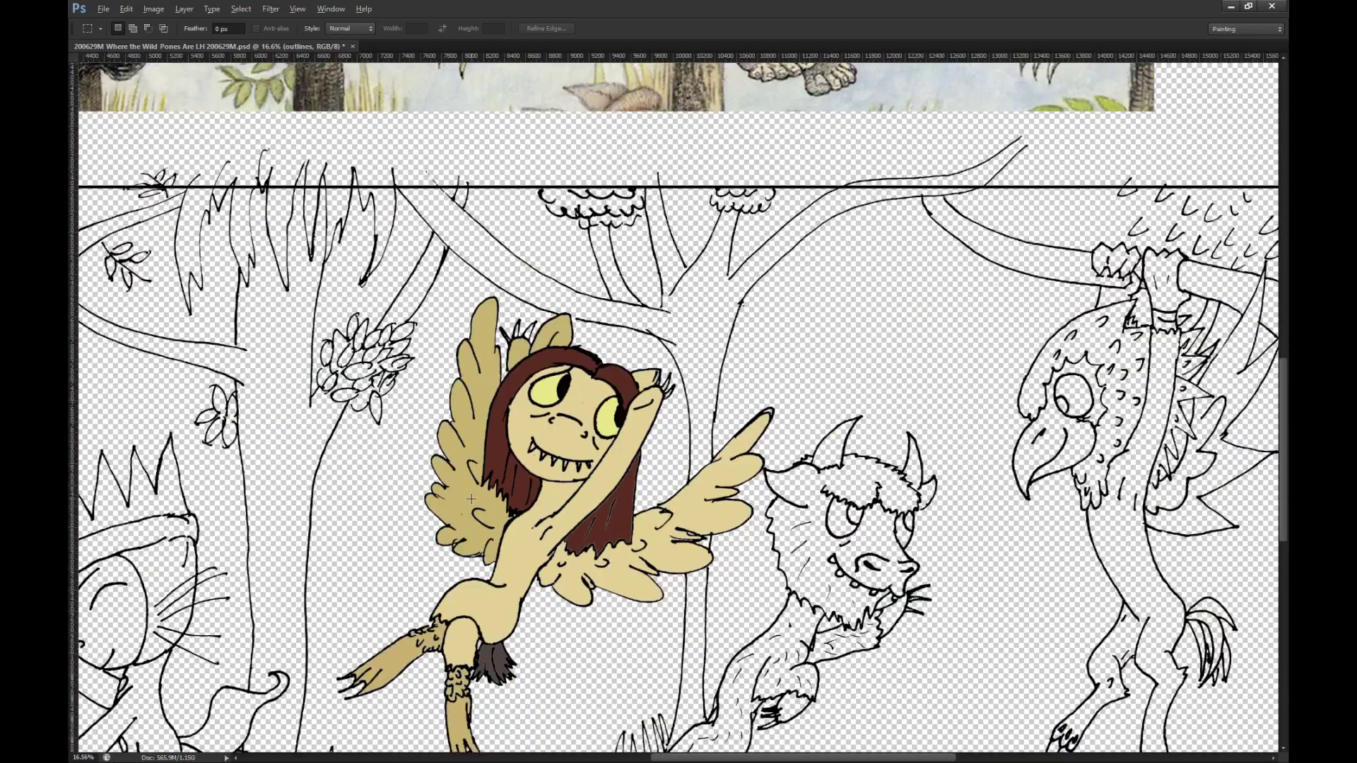
pyautogui.scroll(9, 629, 145)
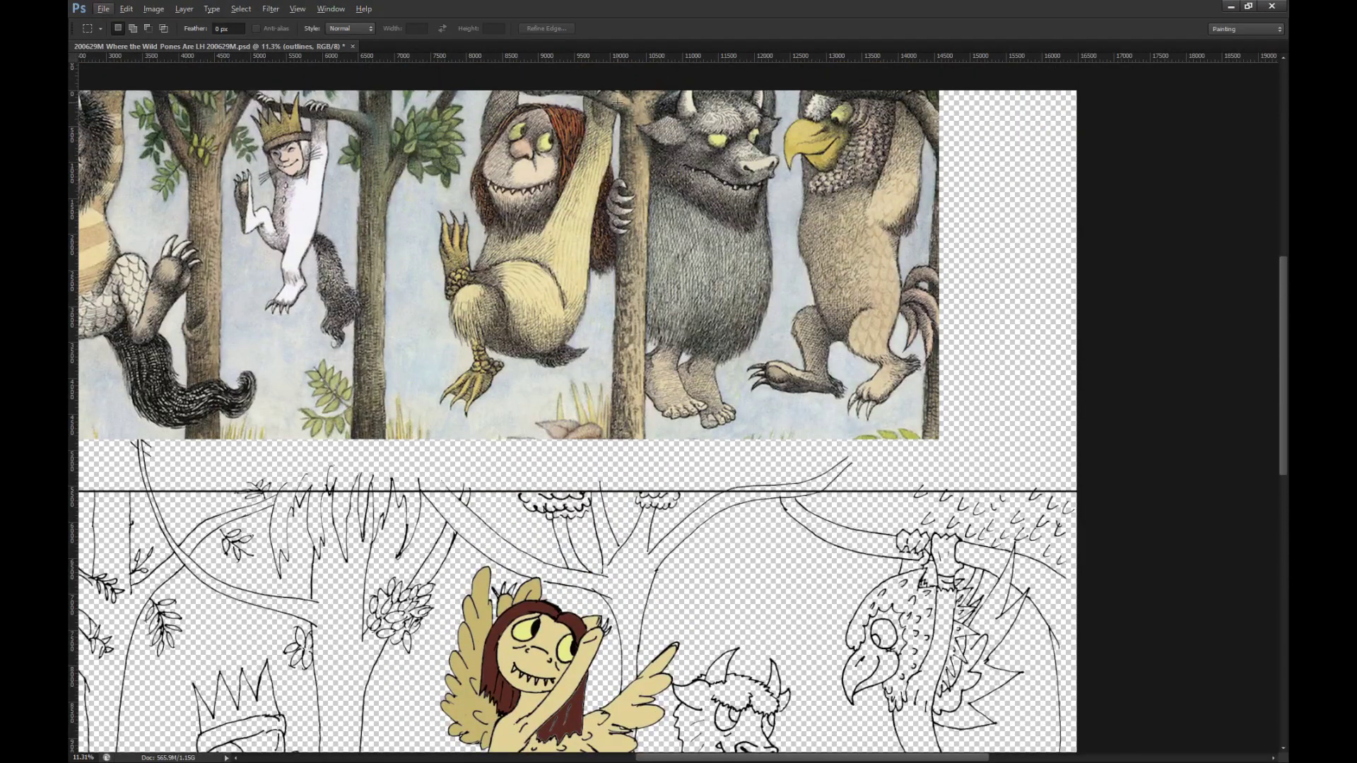
pyautogui.scroll(10, 617, 103)
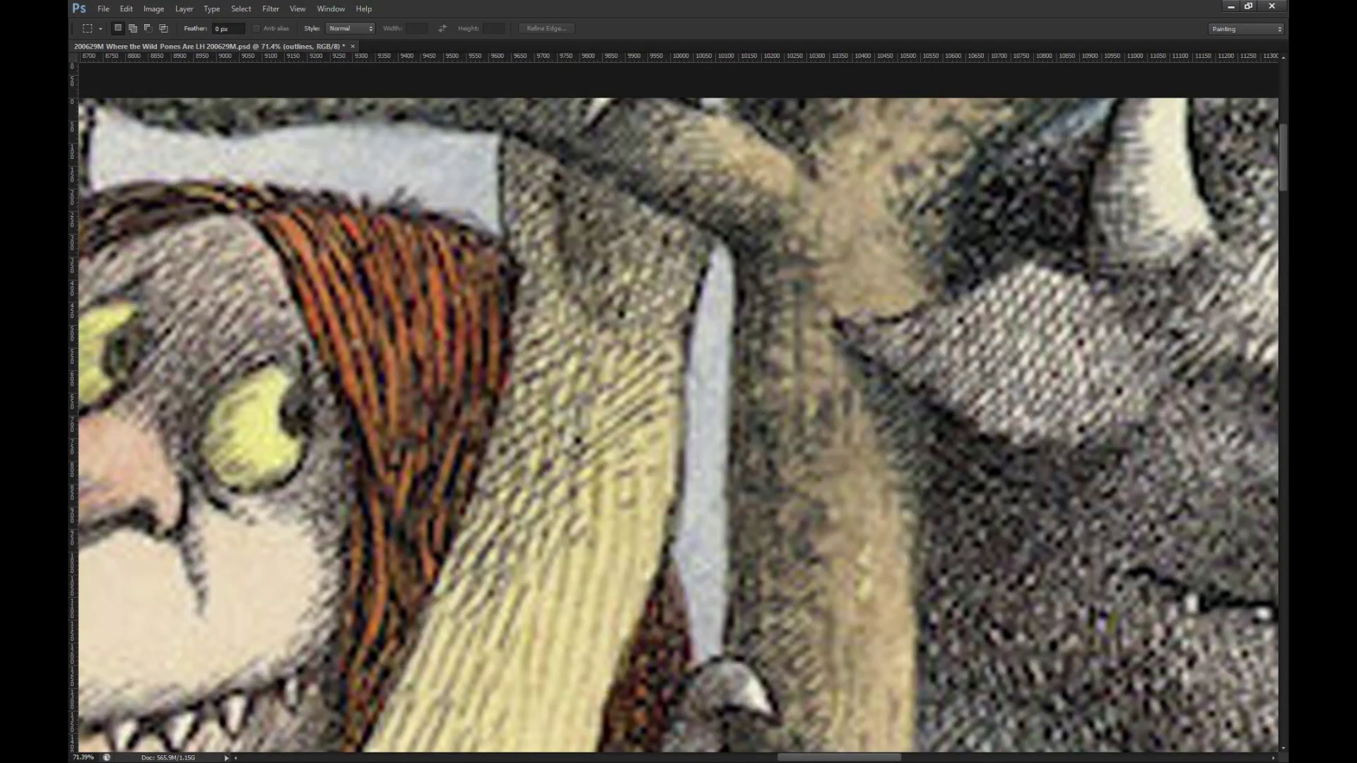
pyautogui.press('g')
pyautogui.click(604, 102)
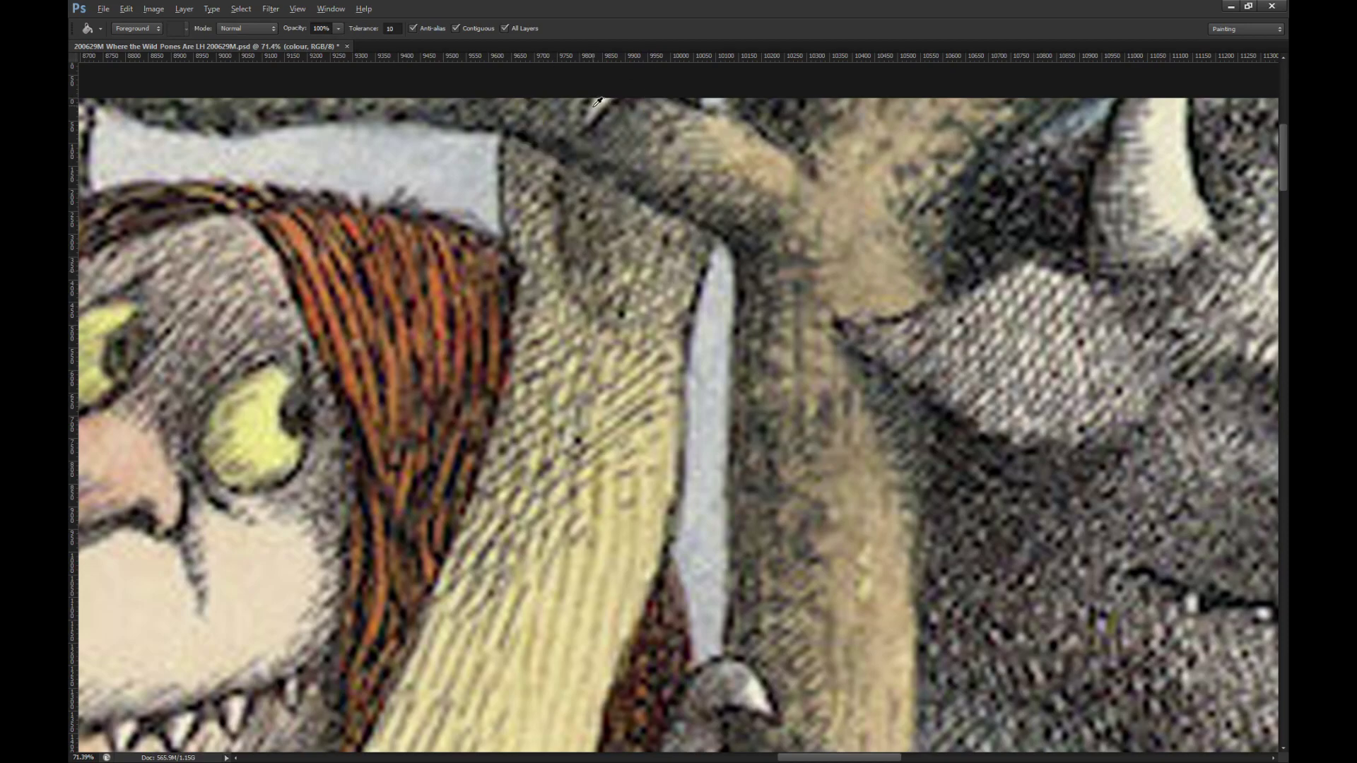
pyautogui.scroll(-10, 606, 100)
pyautogui.scroll(1, 625, 485)
pyautogui.scroll(-1, 624, 485)
pyautogui.scroll(9, 558, 488)
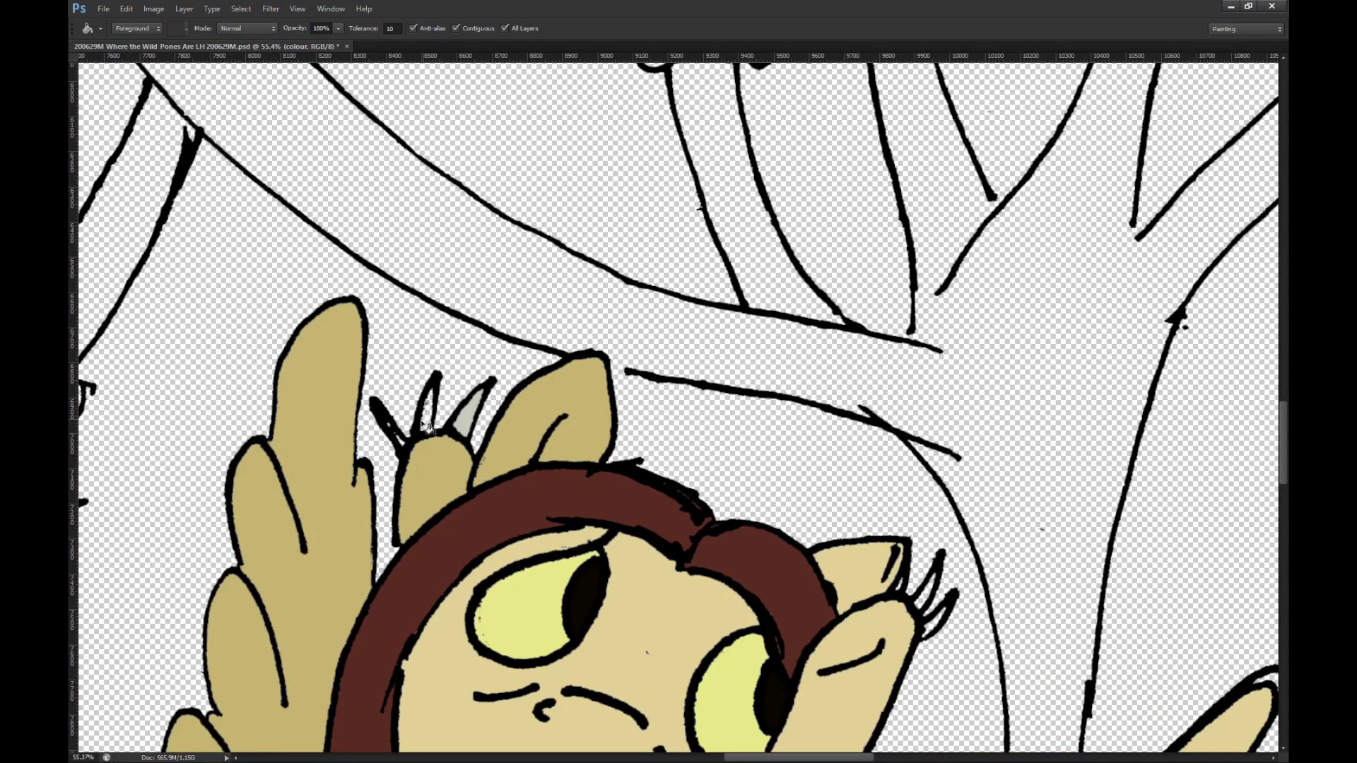
pyautogui.click(424, 422)
pyautogui.scroll(5, 400, 433)
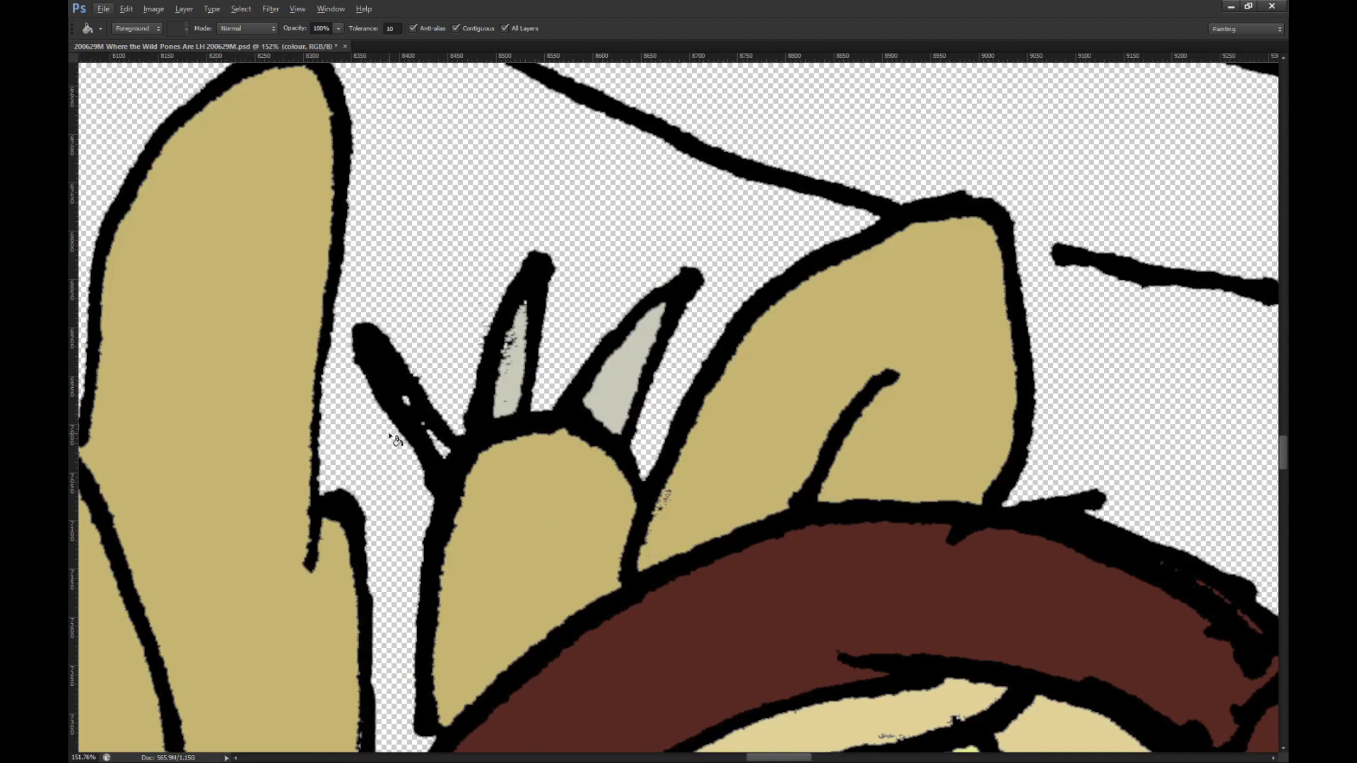
pyautogui.press('b')
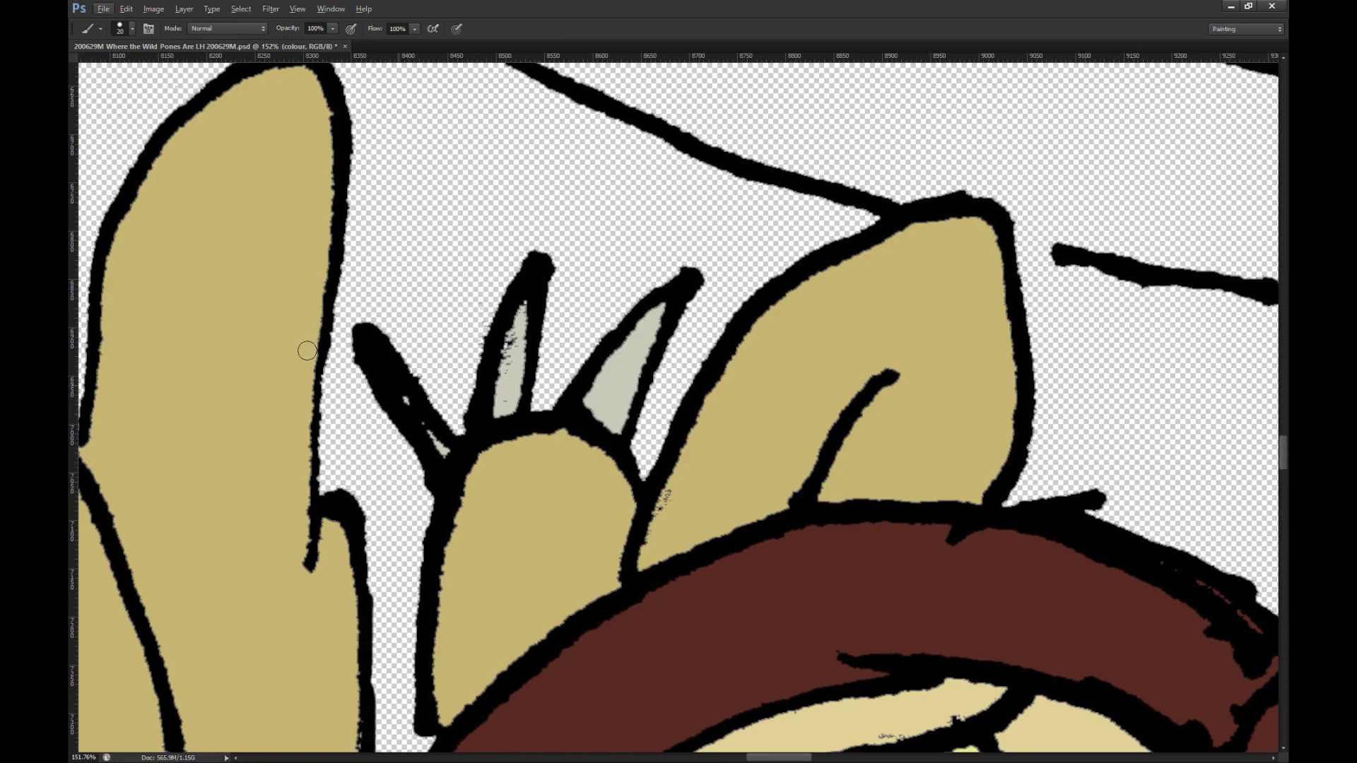
pyautogui.scroll(-3, 307, 351)
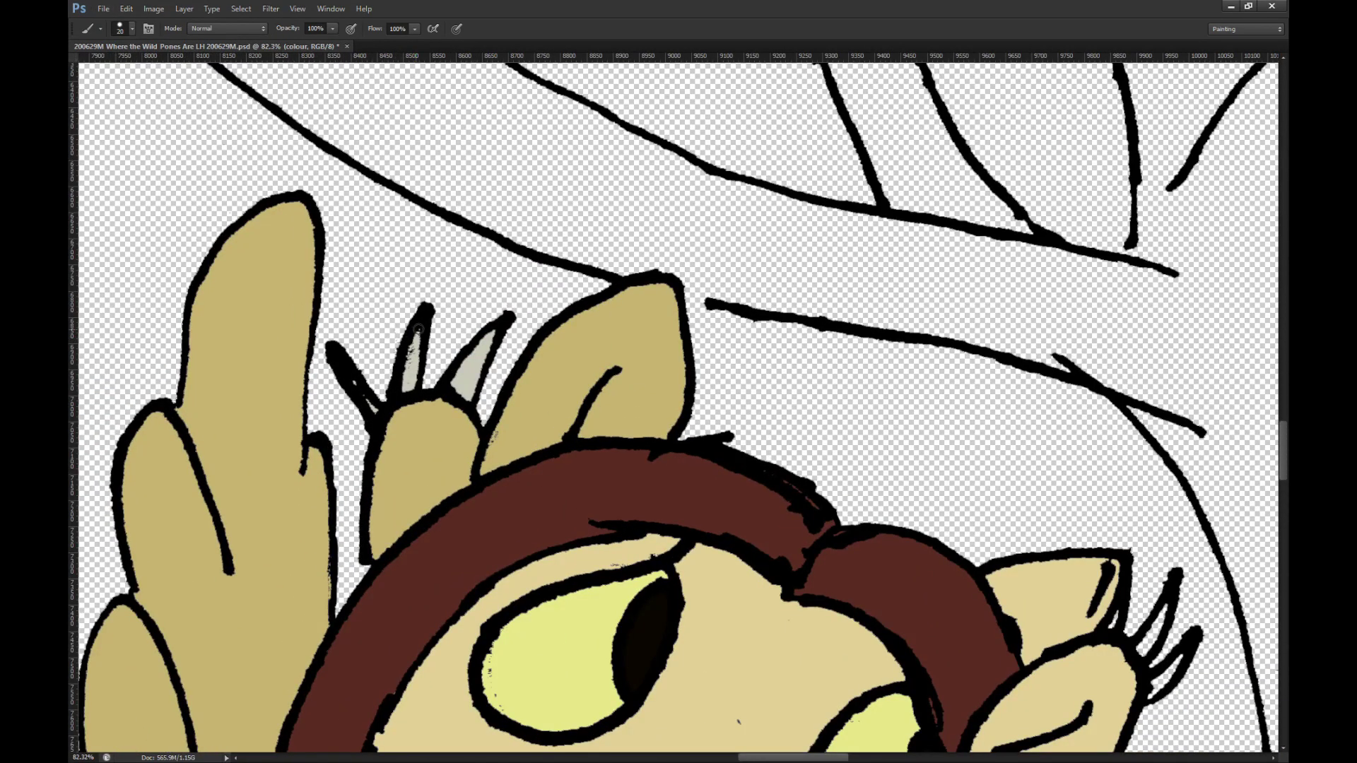
# Step: Colour the small claw inside the light ear and the two claws on the other raised hoof light grey
pyautogui.scroll(-2, 418, 329)
pyautogui.scroll(6, 947, 571)
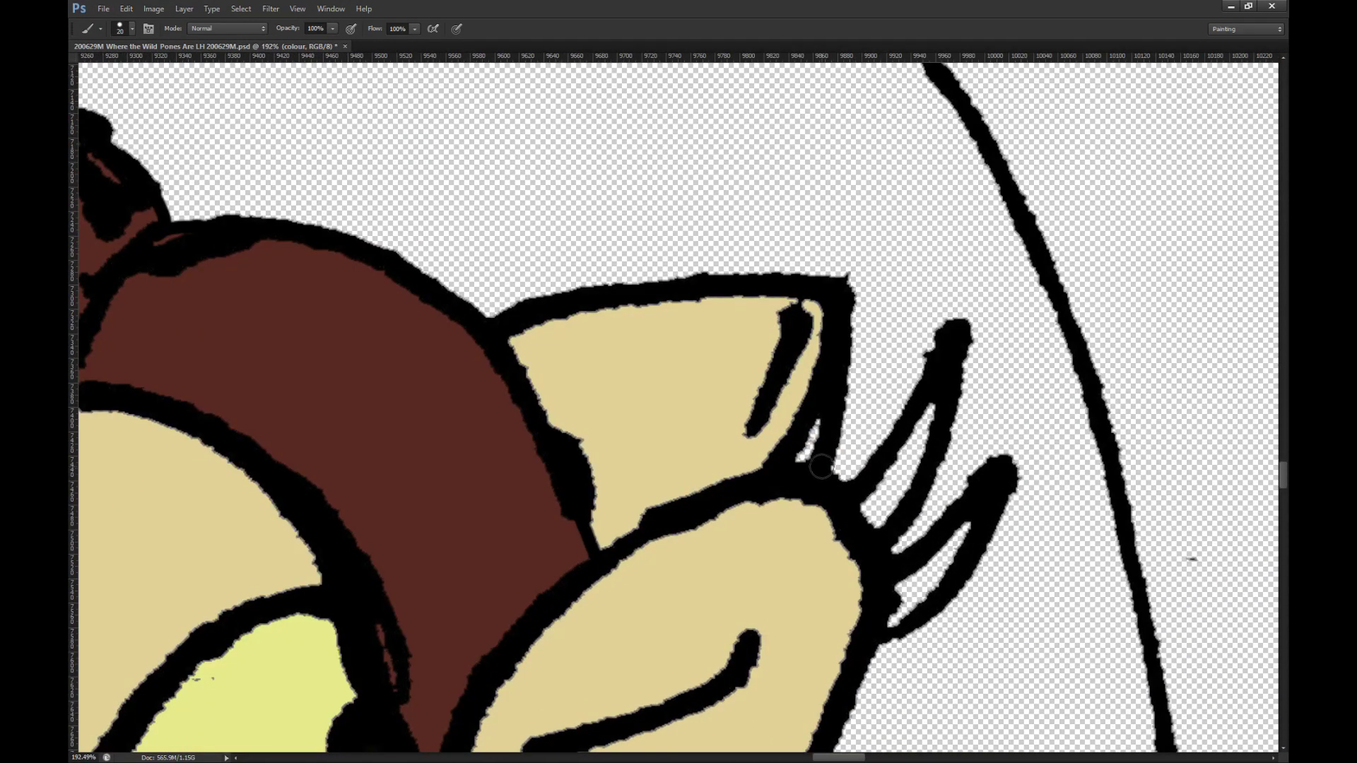
pyautogui.moveTo(822, 467); pyautogui.dragTo(808, 419)
pyautogui.press('g')
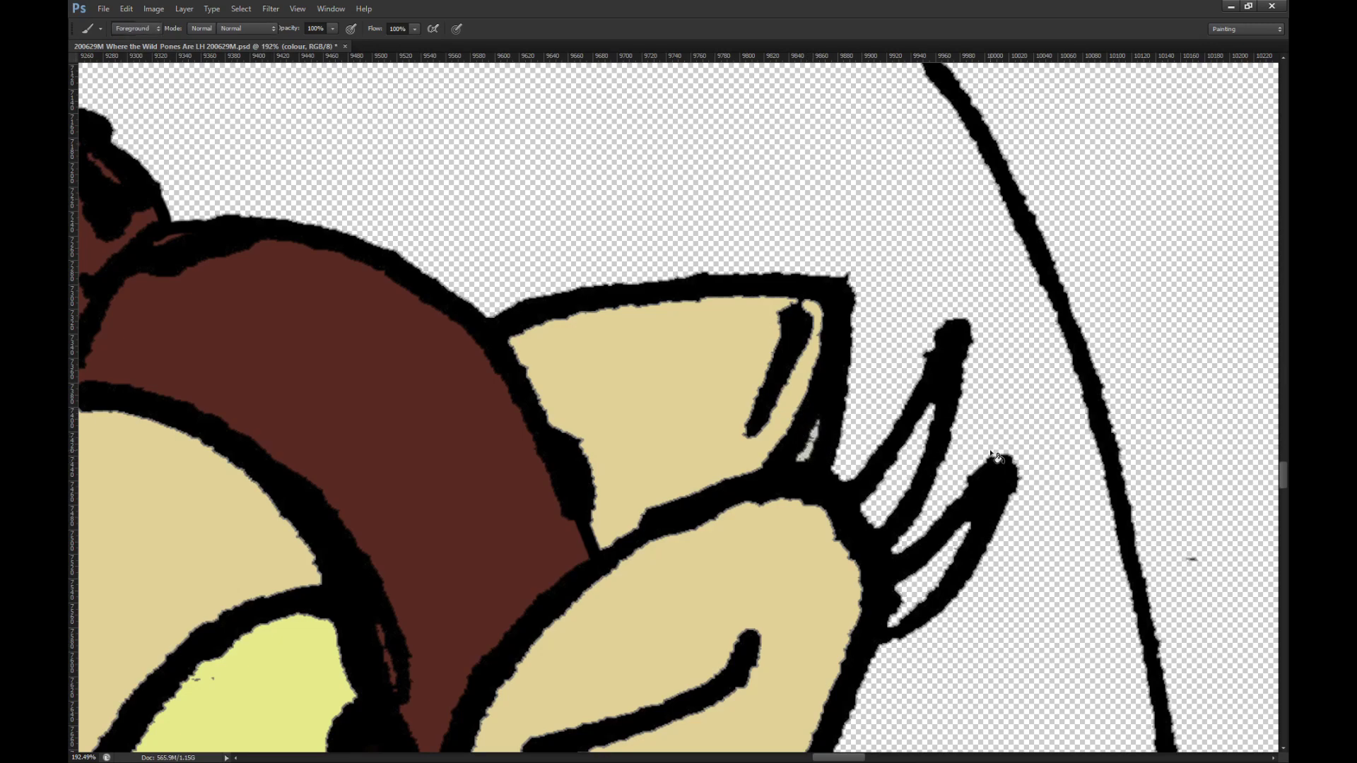
pyautogui.click(892, 503)
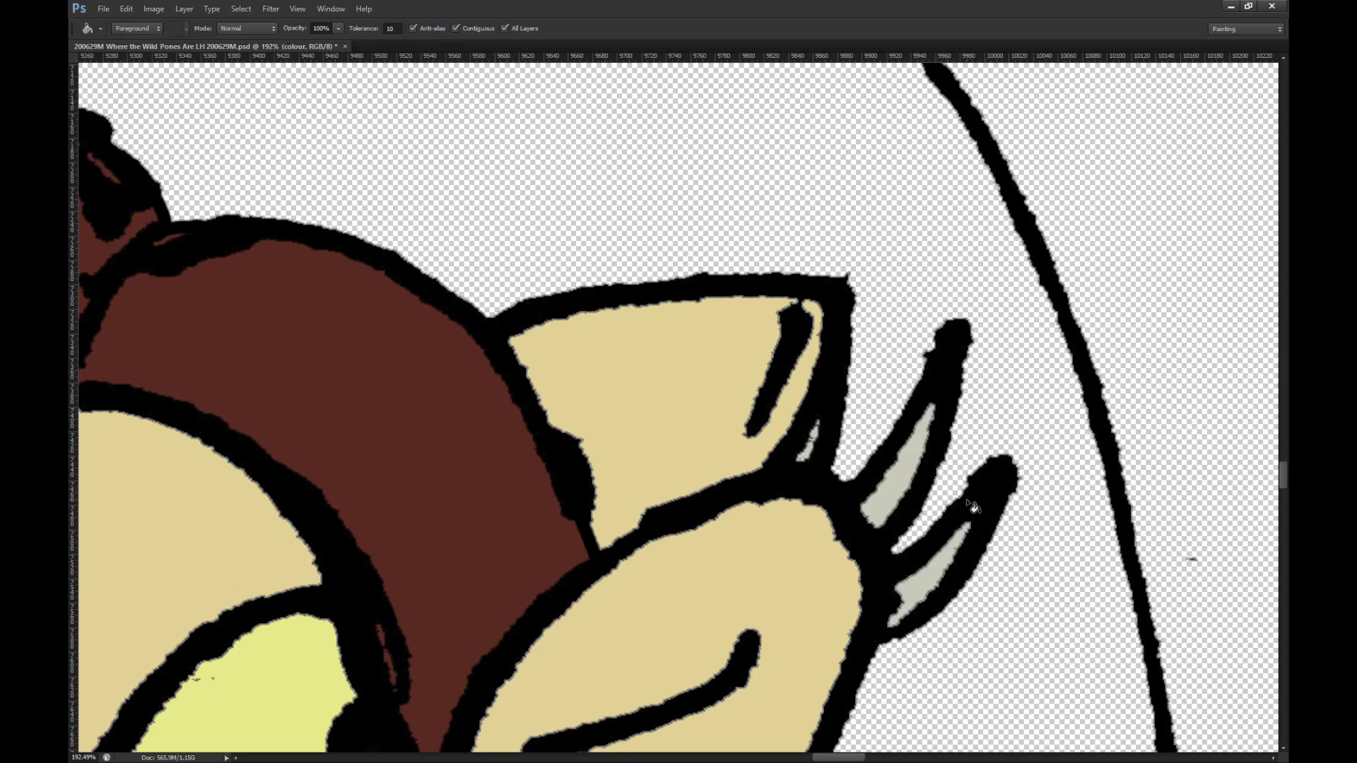
pyautogui.hotkey('ctrl', '0')
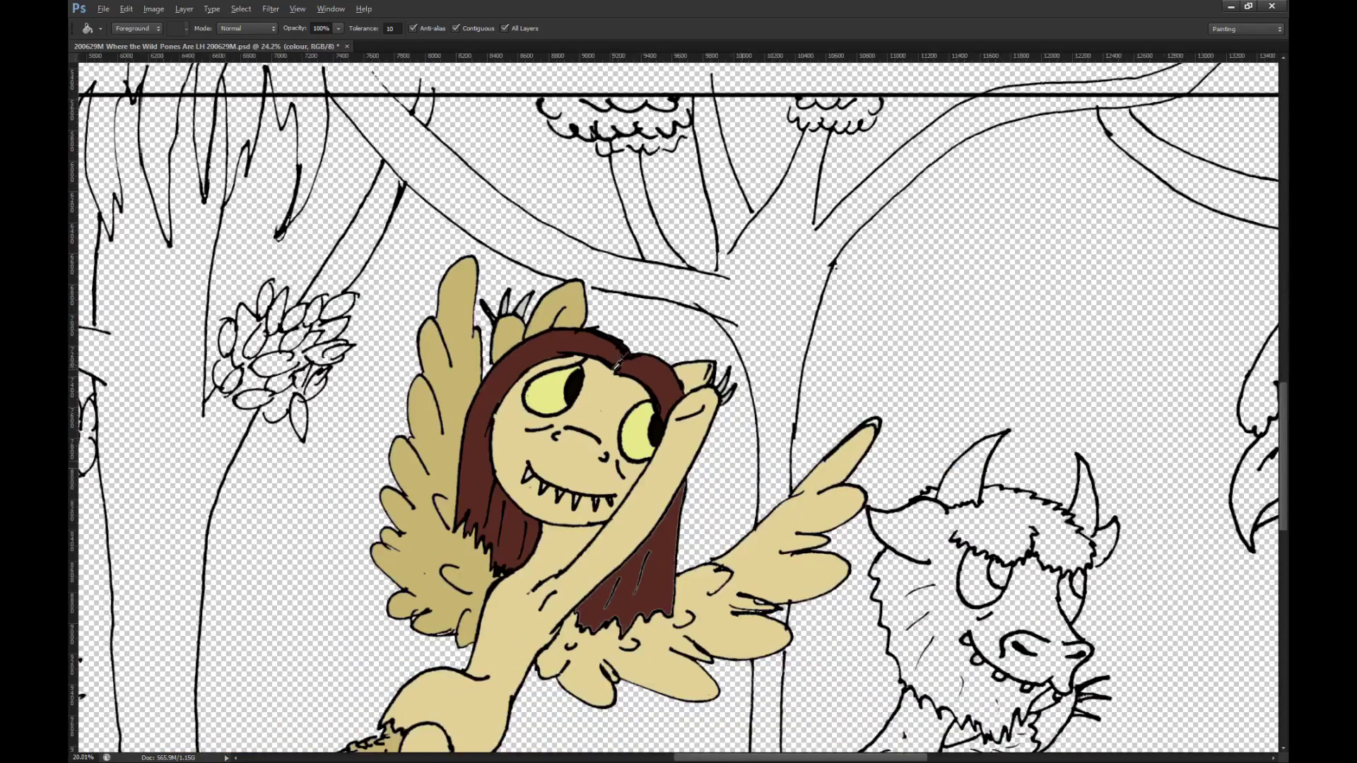
# Step: Pick a pale straw colour from the reference artwork and paint over the grass tuft below the winged pony with a size 170 brush
pyautogui.scroll(1, 572, 495)
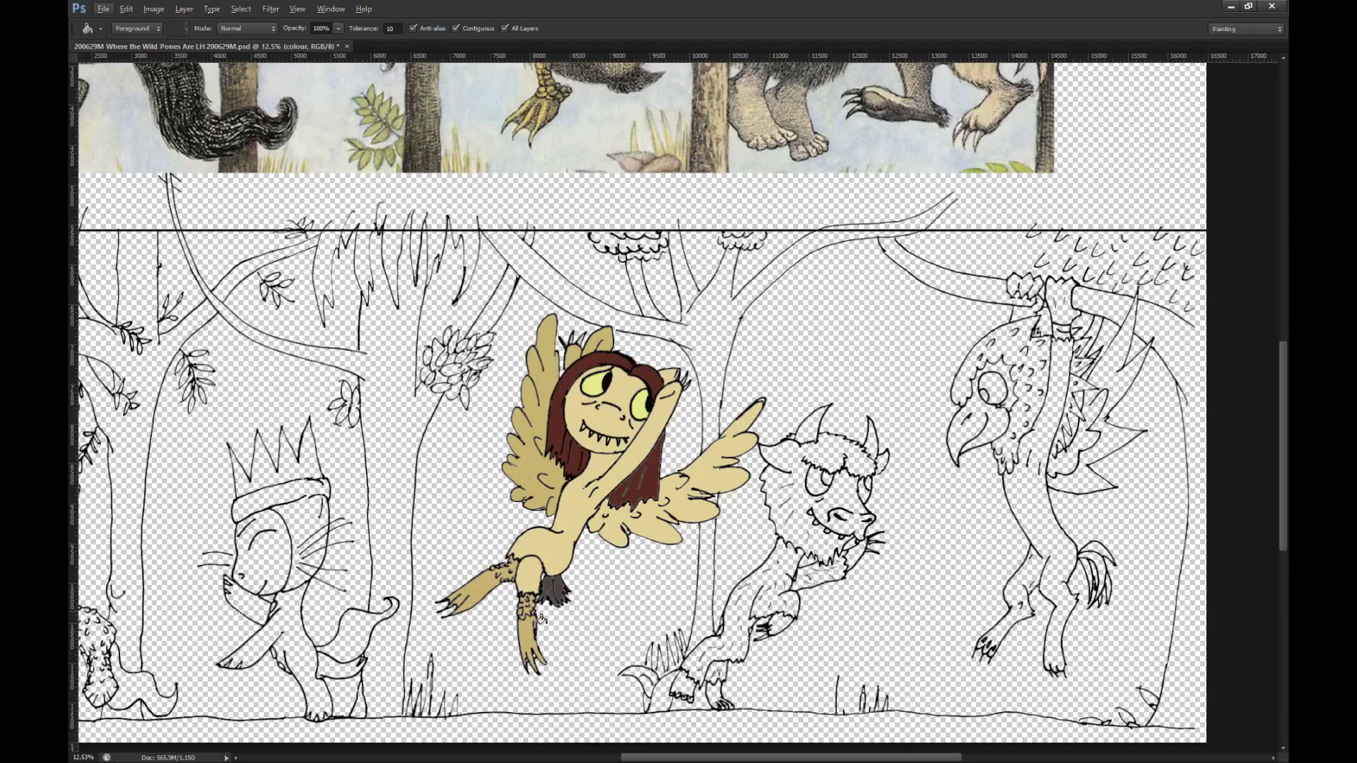
pyautogui.scroll(1, 542, 619)
pyautogui.keyDown('alt'); pyautogui.click(461, 172); pyautogui.keyUp('alt')
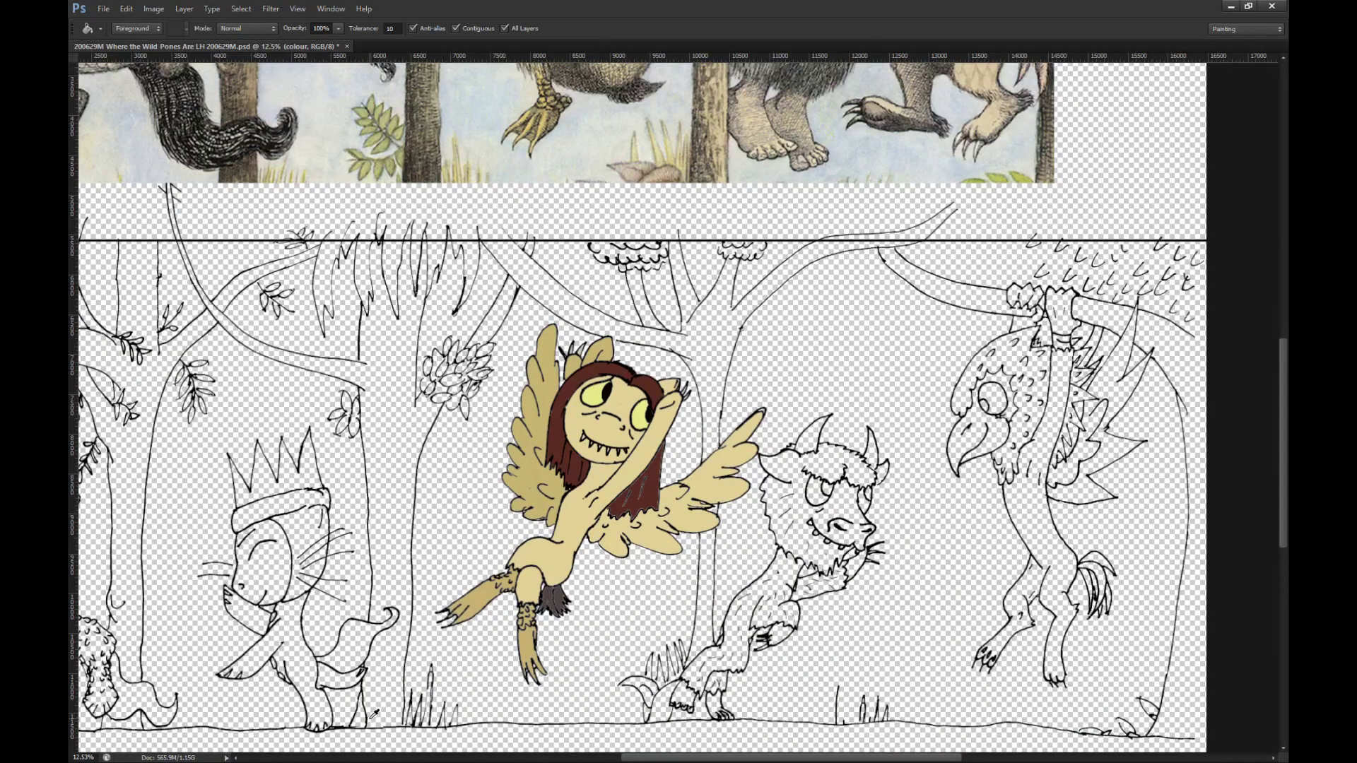
pyautogui.scroll(15, 373, 716)
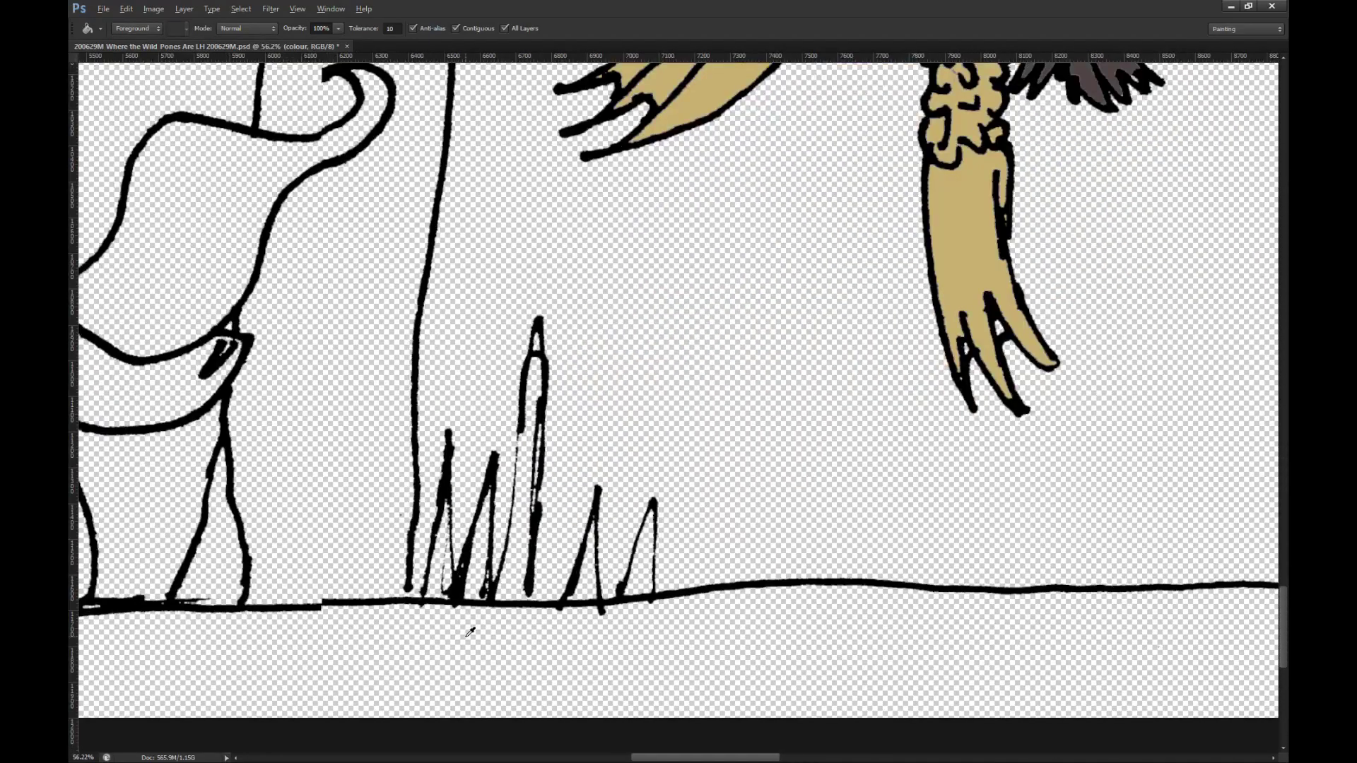
pyautogui.press('b')
pyautogui.press(']')
pyautogui.press(']')
pyautogui.press(']')
pyautogui.press(']')
pyautogui.press(']')
pyautogui.press(']')
pyautogui.press(']')
pyautogui.press(']')
pyautogui.press(']')
pyautogui.press(']')
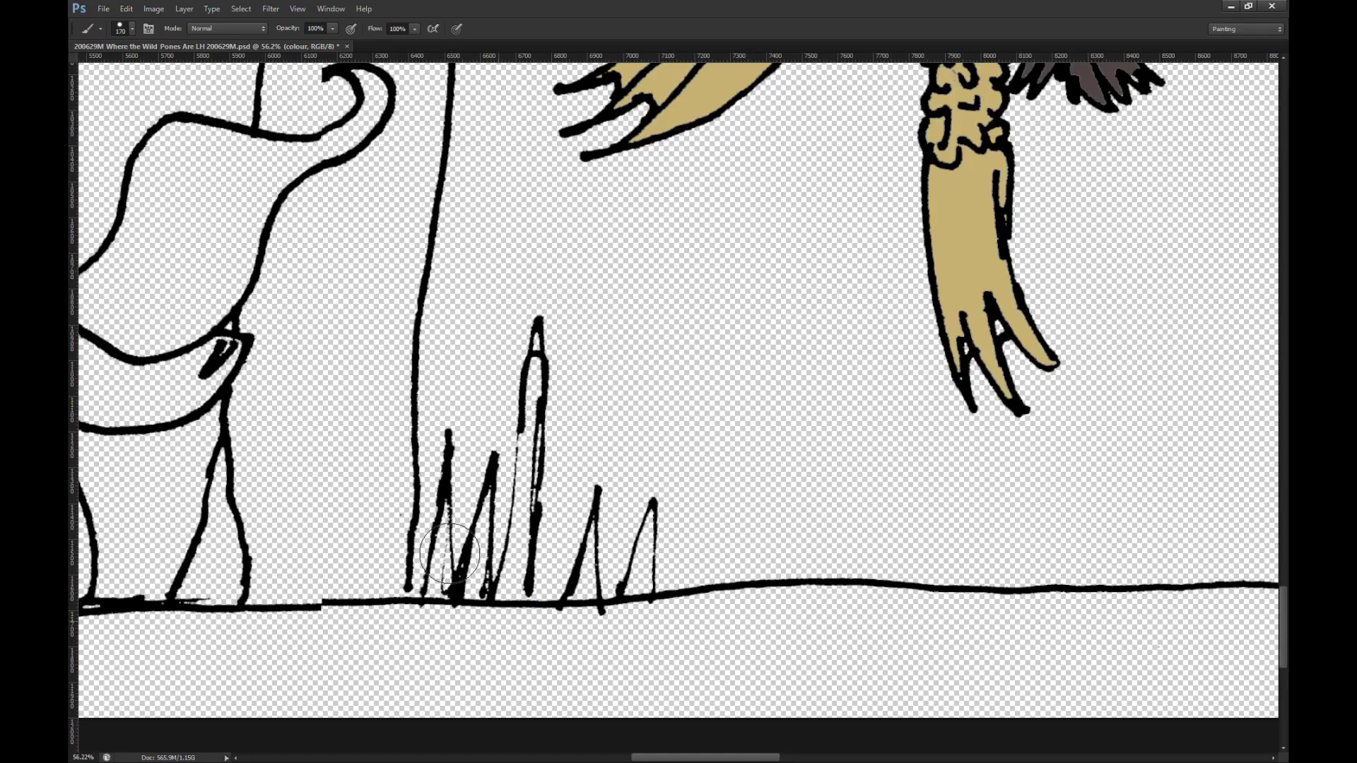
pyautogui.moveTo(439, 591)
pyautogui.mouseDown()
pyautogui.moveTo(446, 463)
pyautogui.moveTo(464, 450)
pyautogui.moveTo(513, 517)
pyautogui.moveTo(546, 327)
pyautogui.moveTo(511, 587)
pyautogui.moveTo(541, 598)
pyautogui.moveTo(594, 526)
pyautogui.moveTo(589, 637)
pyautogui.moveTo(667, 520)
pyautogui.moveTo(652, 598)
pyautogui.mouseUp()
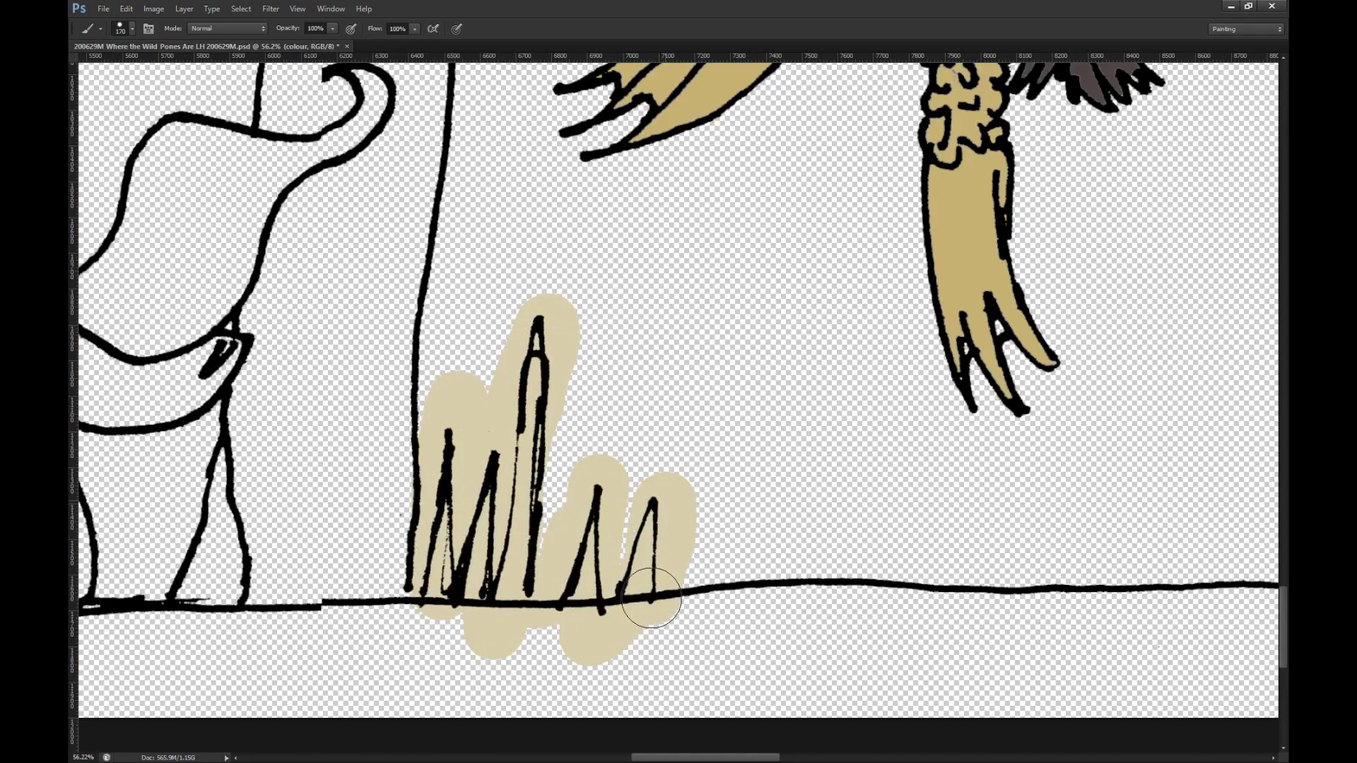
# Step: Paint the grass blades behind the curled plant at the horned creature's feet yellow-green, including the gap at the plant's base
pyautogui.scroll(-11, 96, 503)
pyautogui.scroll(3, 713, 517)
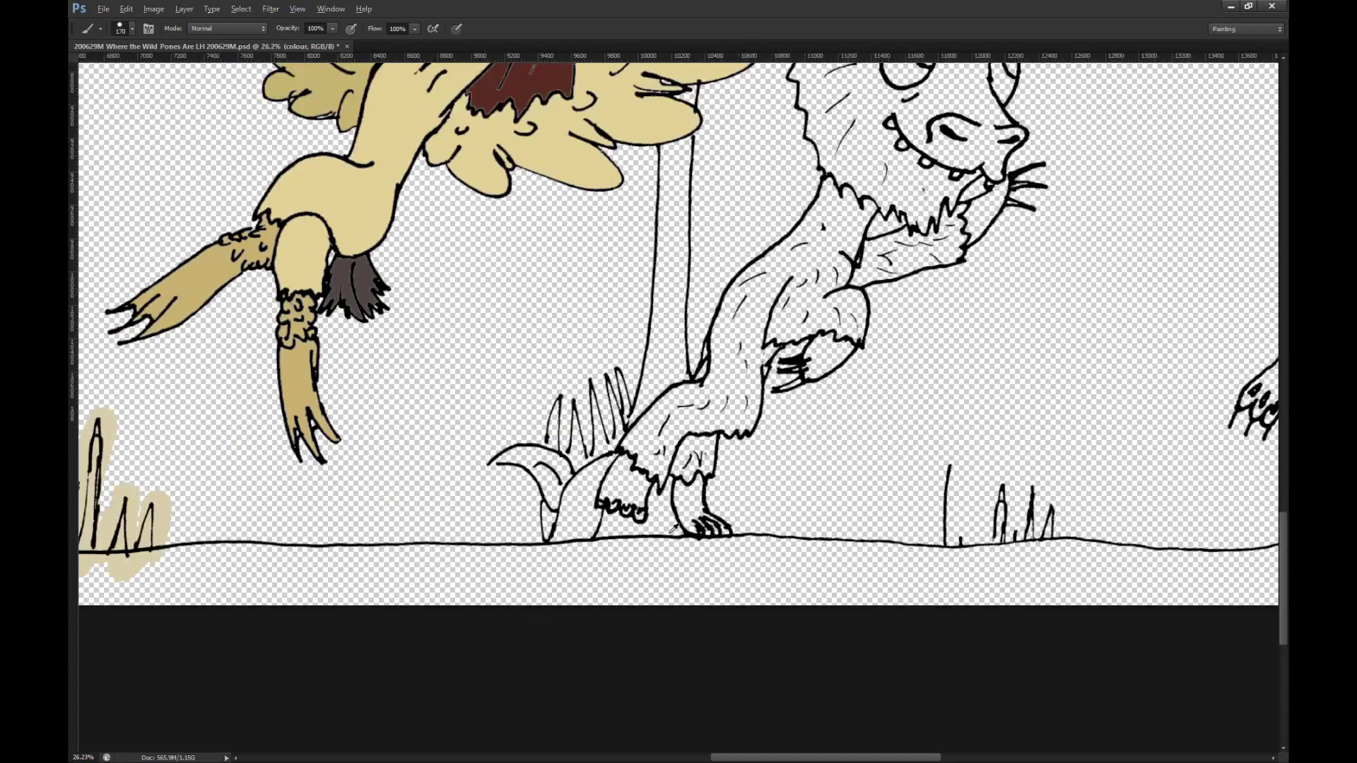
pyautogui.scroll(-9, 633, 624)
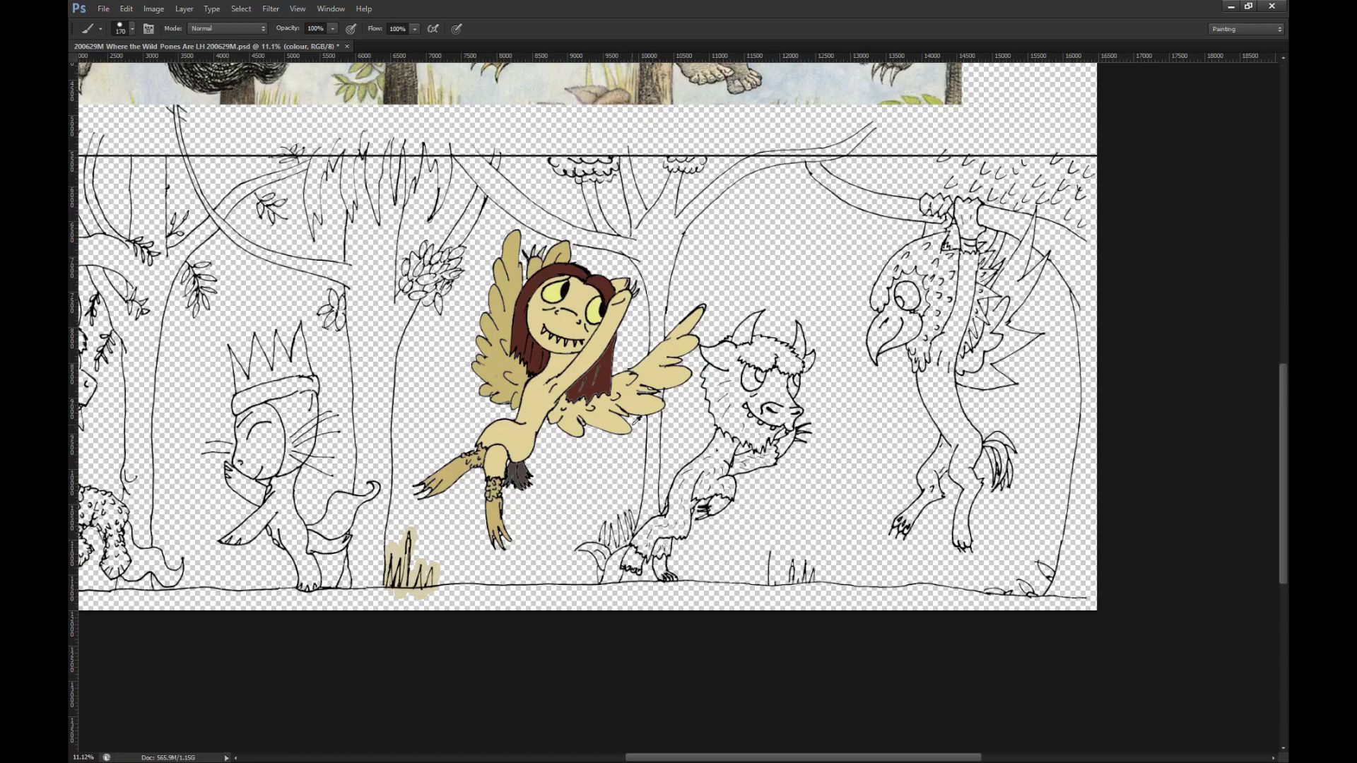
pyautogui.scroll(4, 622, 552)
pyautogui.moveTo(622, 552)
pyautogui.mouseDown()
pyautogui.moveTo(614, 483)
pyautogui.moveTo(597, 482)
pyautogui.moveTo(598, 528)
pyautogui.moveTo(626, 535)
pyautogui.moveTo(658, 517)
pyautogui.moveTo(670, 468)
pyautogui.moveTo(647, 443)
pyautogui.moveTo(636, 520)
pyautogui.mouseUp()
pyautogui.moveTo(581, 607); pyautogui.dragTo(571, 622)
pyautogui.scroll(-5, 571, 622)
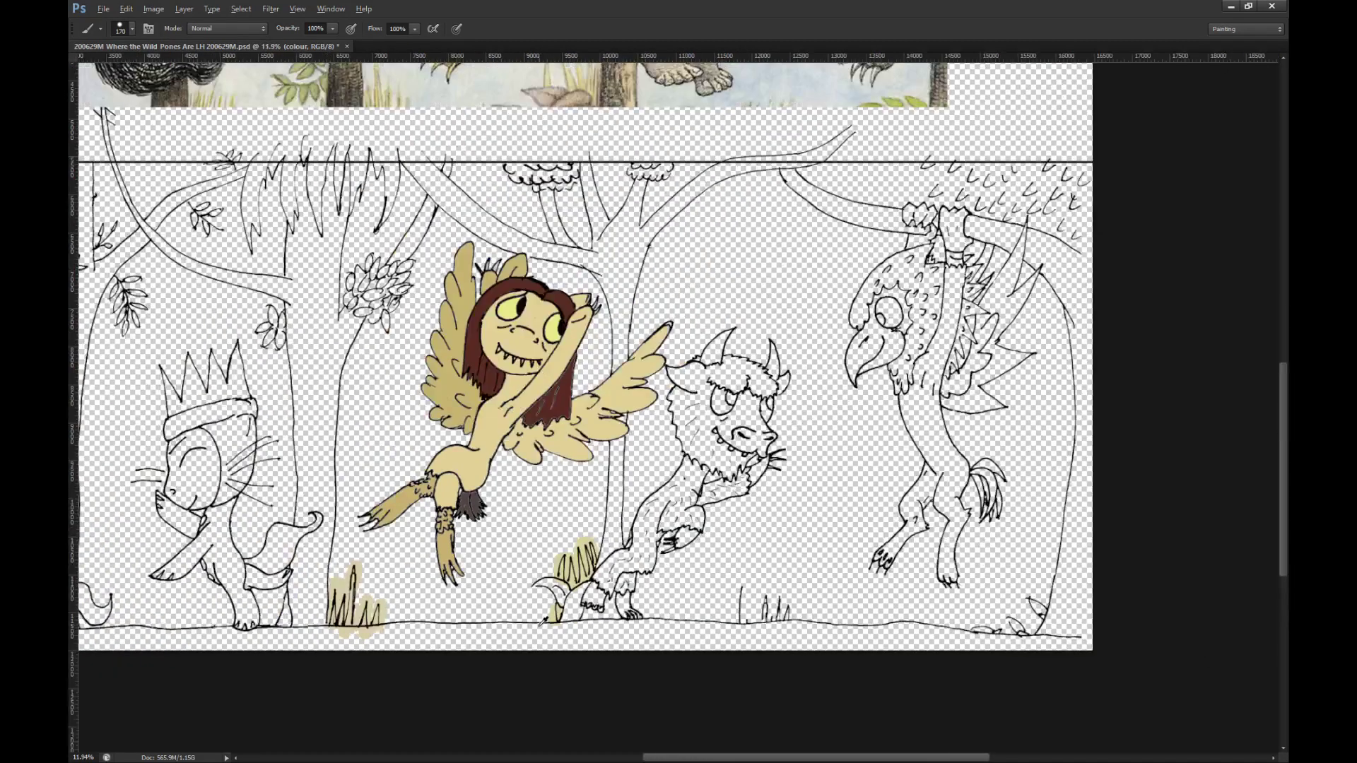
# Step: Paint the curled leaves of the plant beside the horned creature's raised foot a greyish mauve-brown
pyautogui.scroll(5, 569, 608)
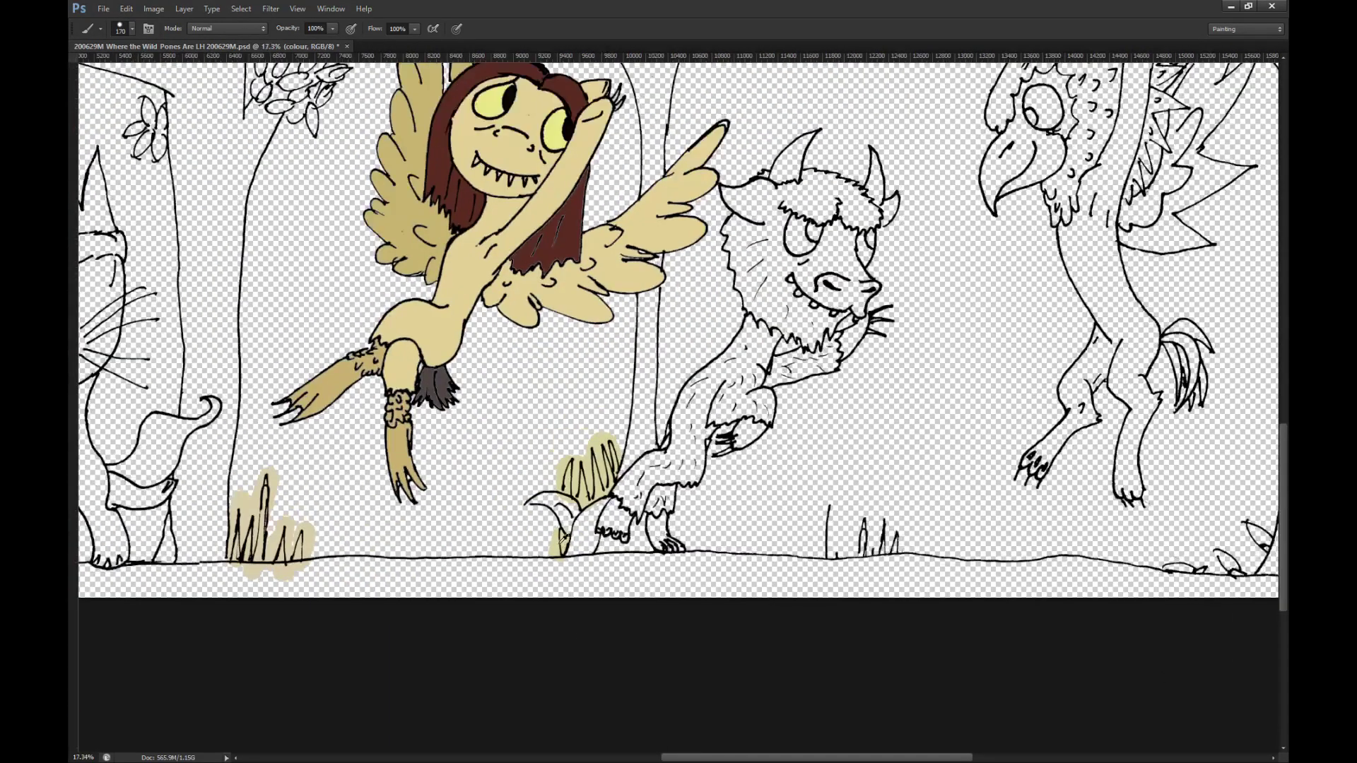
pyautogui.moveTo(578, 538)
pyautogui.mouseDown()
pyautogui.moveTo(561, 472)
pyautogui.moveTo(499, 471)
pyautogui.moveTo(548, 472)
pyautogui.moveTo(564, 513)
pyautogui.moveTo(631, 469)
pyautogui.moveTo(612, 545)
pyautogui.moveTo(597, 562)
pyautogui.moveTo(592, 512)
pyautogui.moveTo(567, 574)
pyautogui.mouseUp()
pyautogui.scroll(-5, 567, 574)
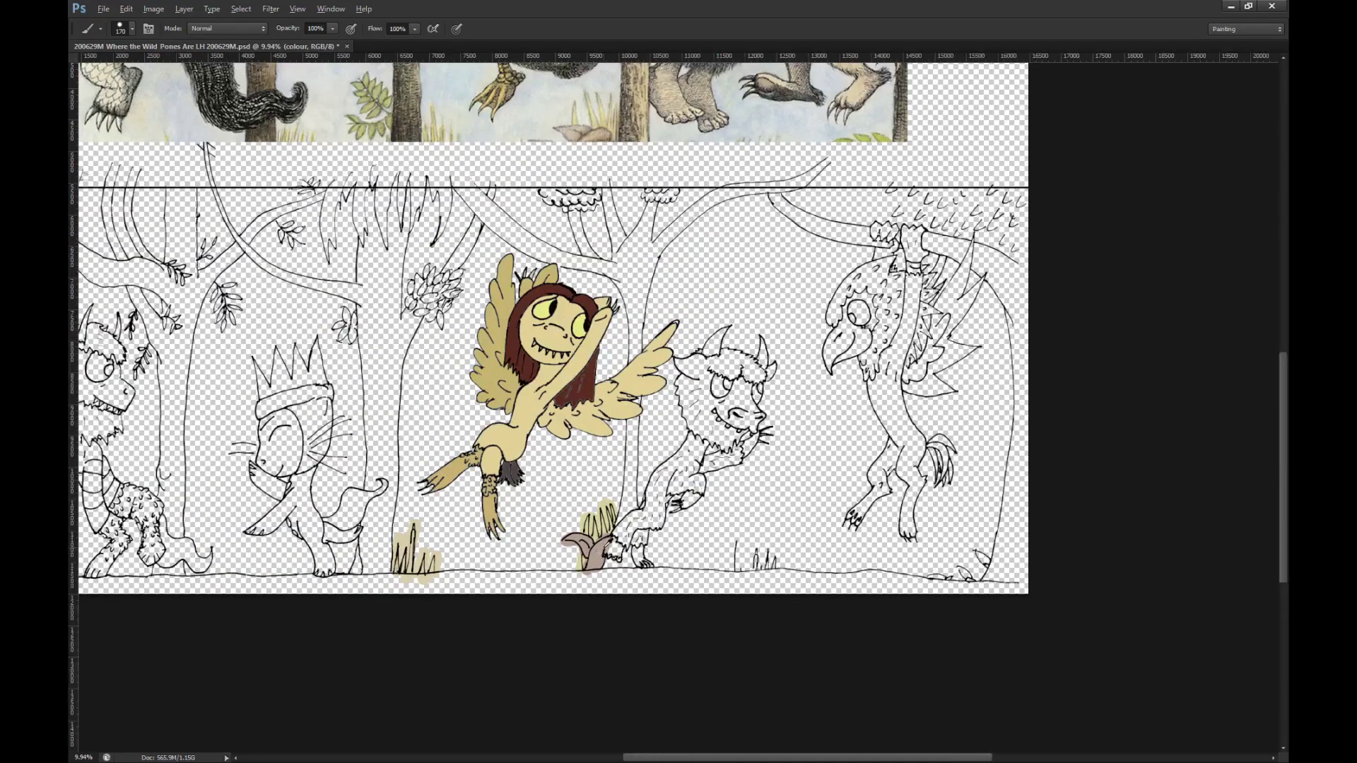
# Step: Fill the horned creature's raised foot with light beige, then paint its toes and cover the plant colour's spill with a size 62 brush
pyautogui.scroll(7, 604, 553)
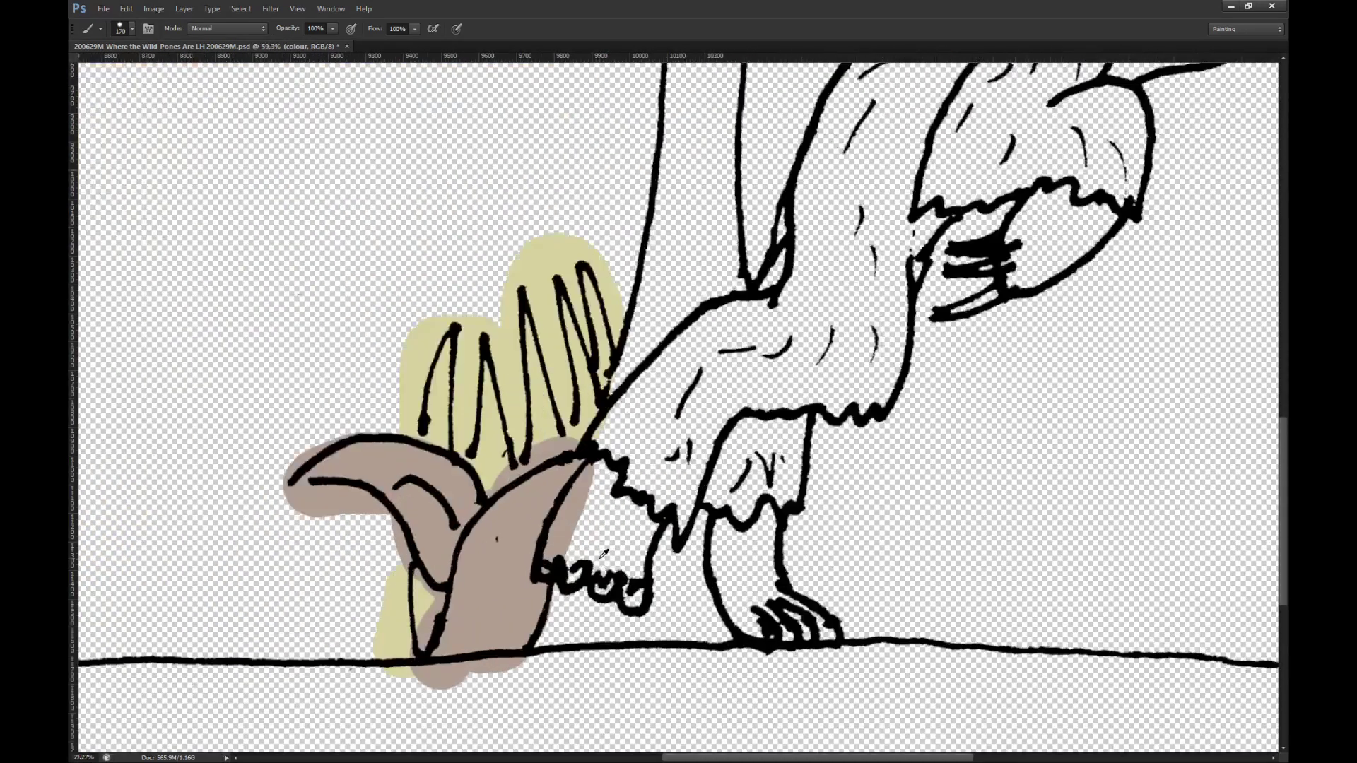
pyautogui.press('g')
pyautogui.click(612, 549)
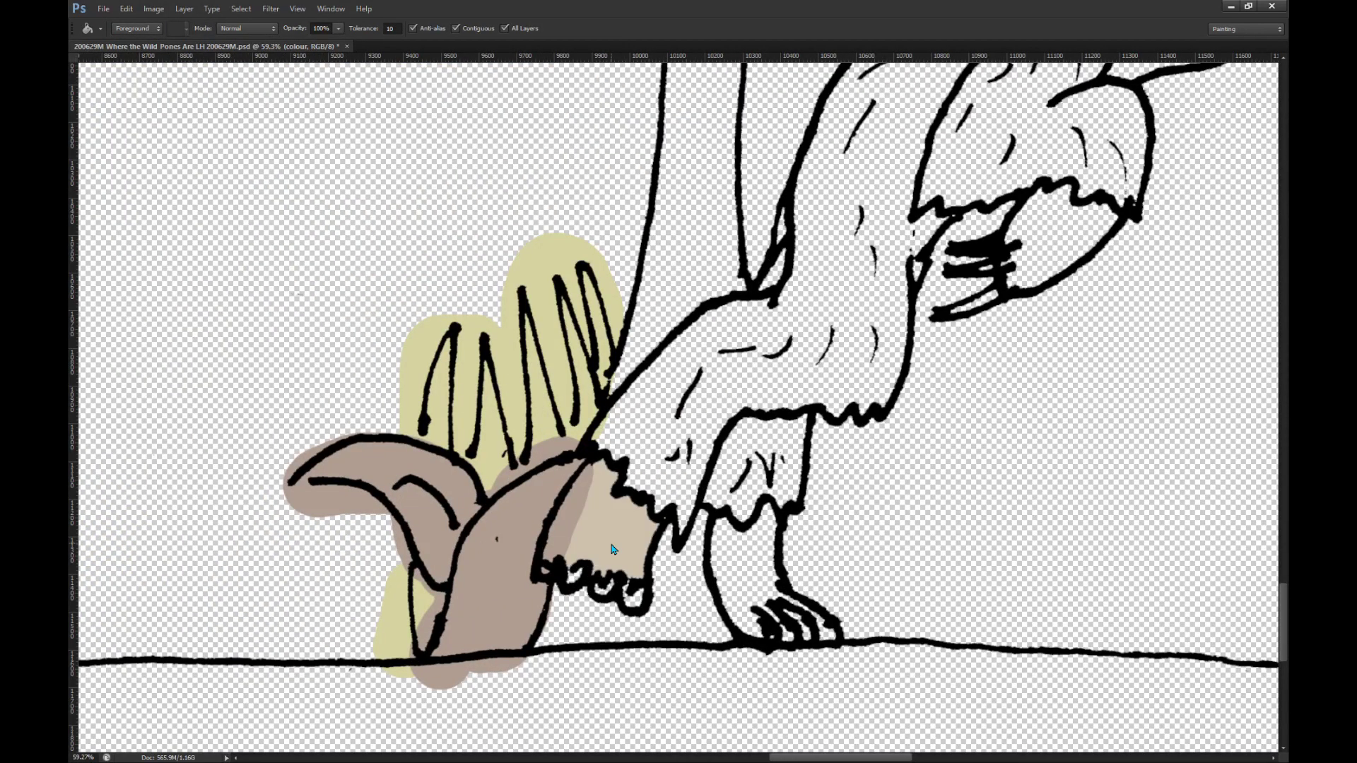
pyautogui.scroll(3, 584, 555)
pyautogui.press('b')
pyautogui.moveTo(565, 544)
pyautogui.mouseDown()
pyautogui.moveTo(577, 596)
pyautogui.moveTo(606, 574)
pyautogui.moveTo(646, 596)
pyautogui.moveTo(648, 614)
pyautogui.moveTo(697, 602)
pyautogui.moveTo(731, 640)
pyautogui.mouseUp()
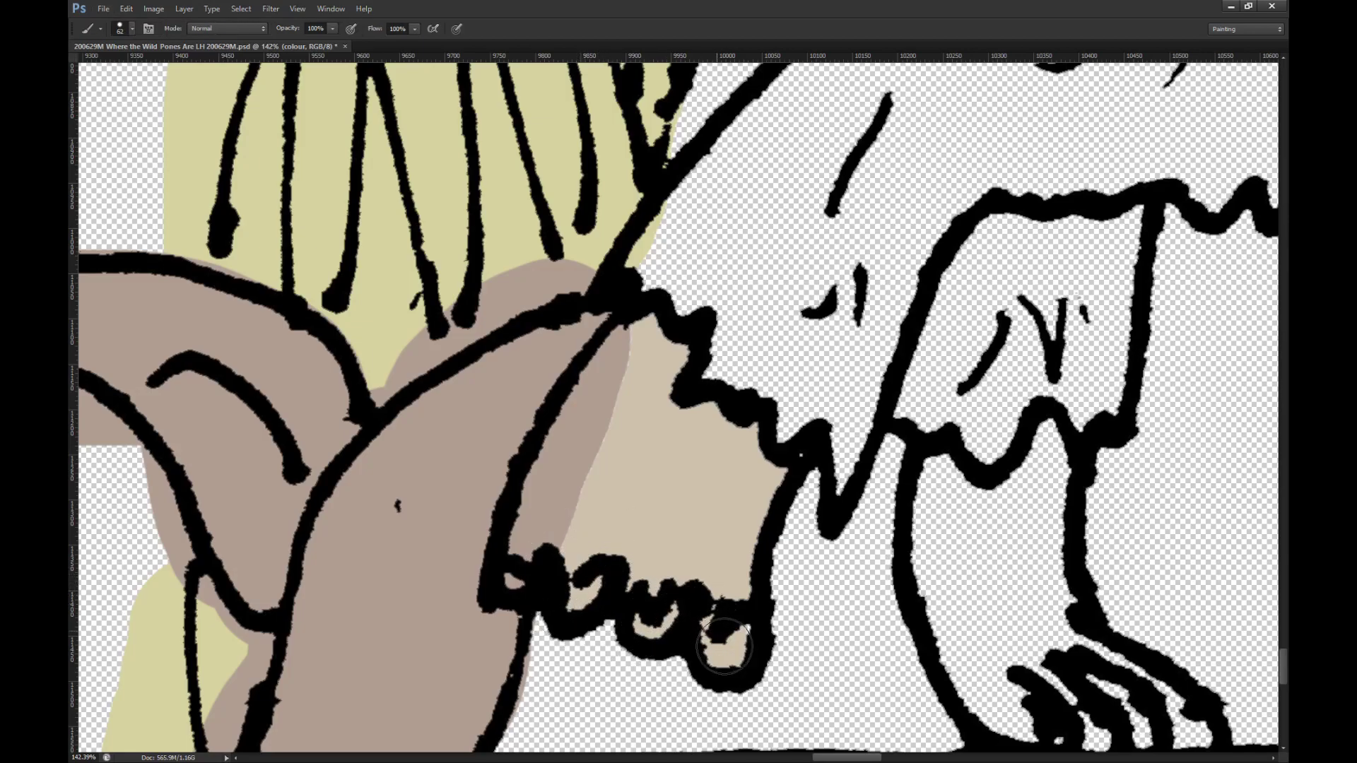
pyautogui.moveTo(605, 382)
pyautogui.mouseDown()
pyautogui.moveTo(627, 333)
pyautogui.moveTo(564, 448)
pyautogui.moveTo(526, 574)
pyautogui.moveTo(633, 449)
pyautogui.moveTo(590, 521)
pyautogui.mouseUp()
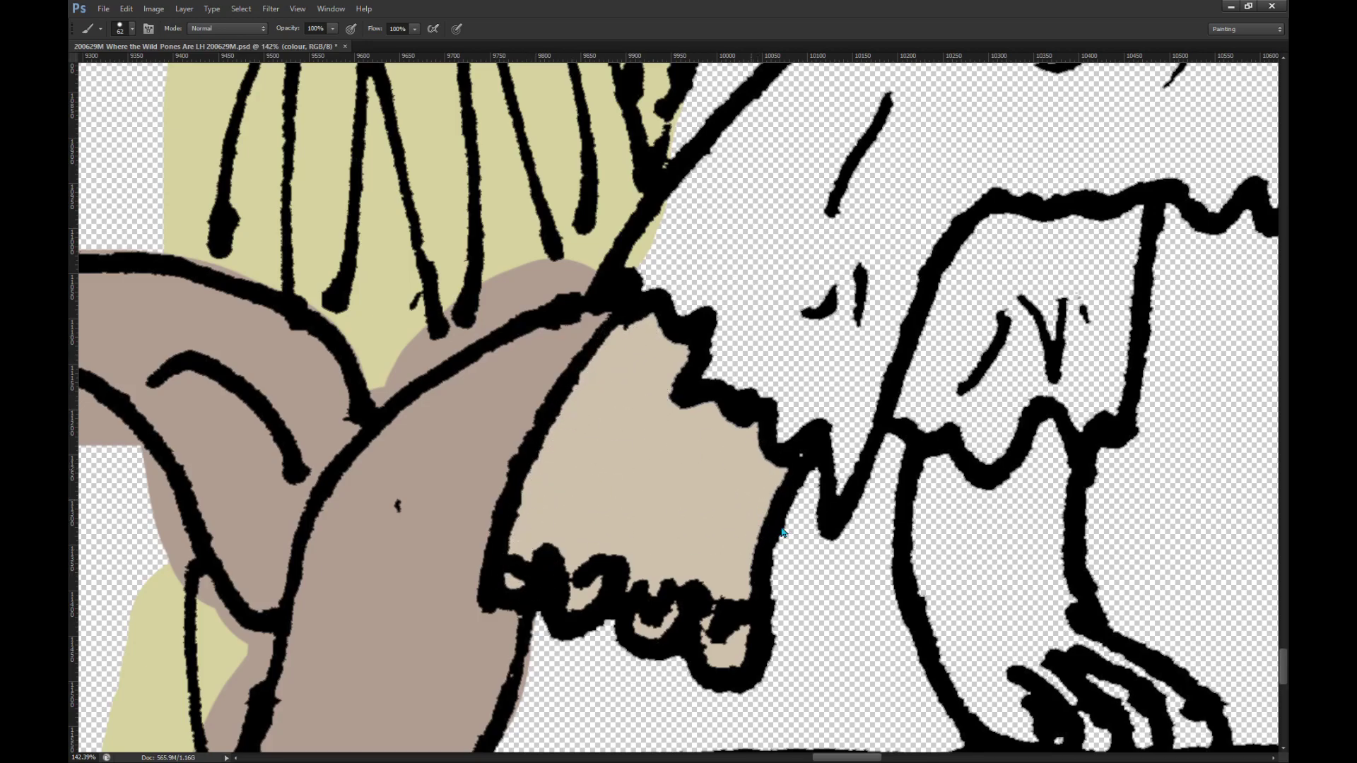
# Step: Paint the horned creature's standing foot and toes a darker tan with a size 77 brush
pyautogui.scroll(-14, 421, 540)
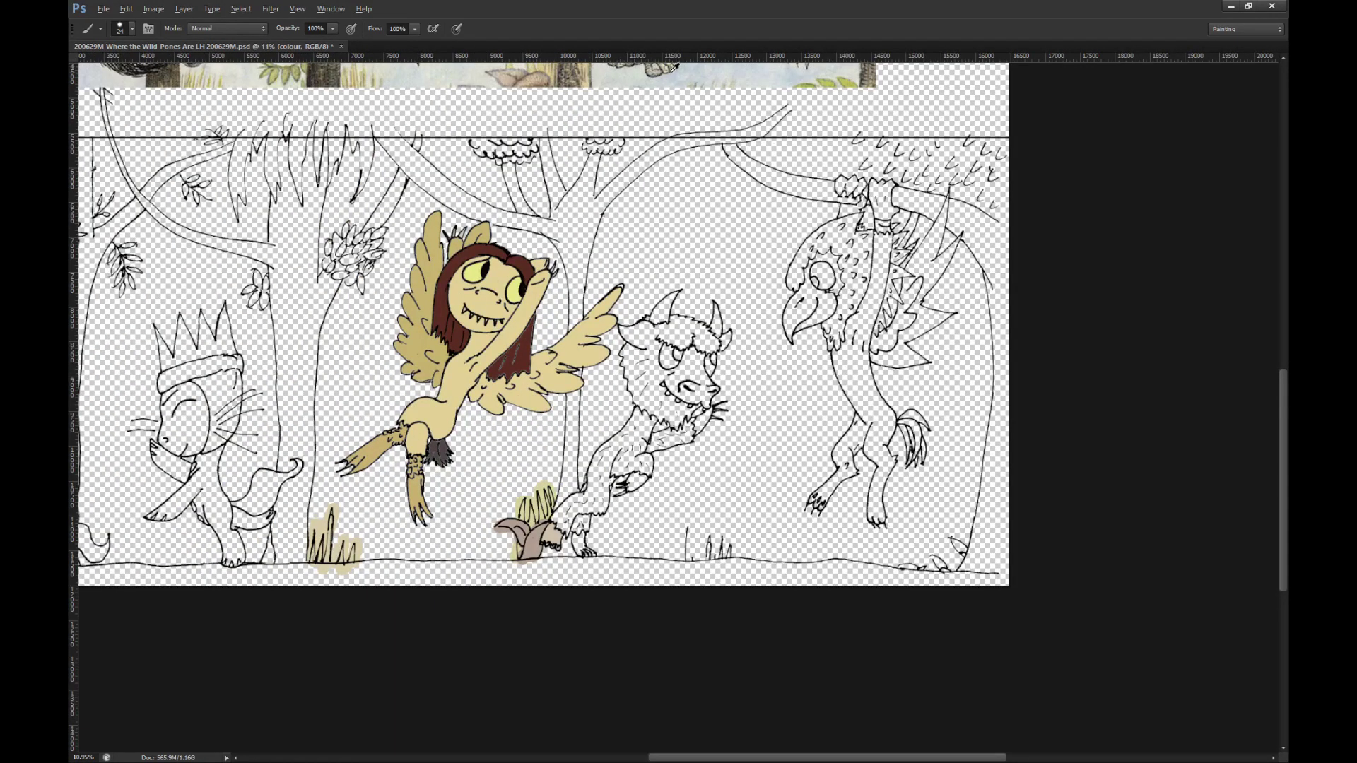
pyautogui.scroll(2, 673, 67)
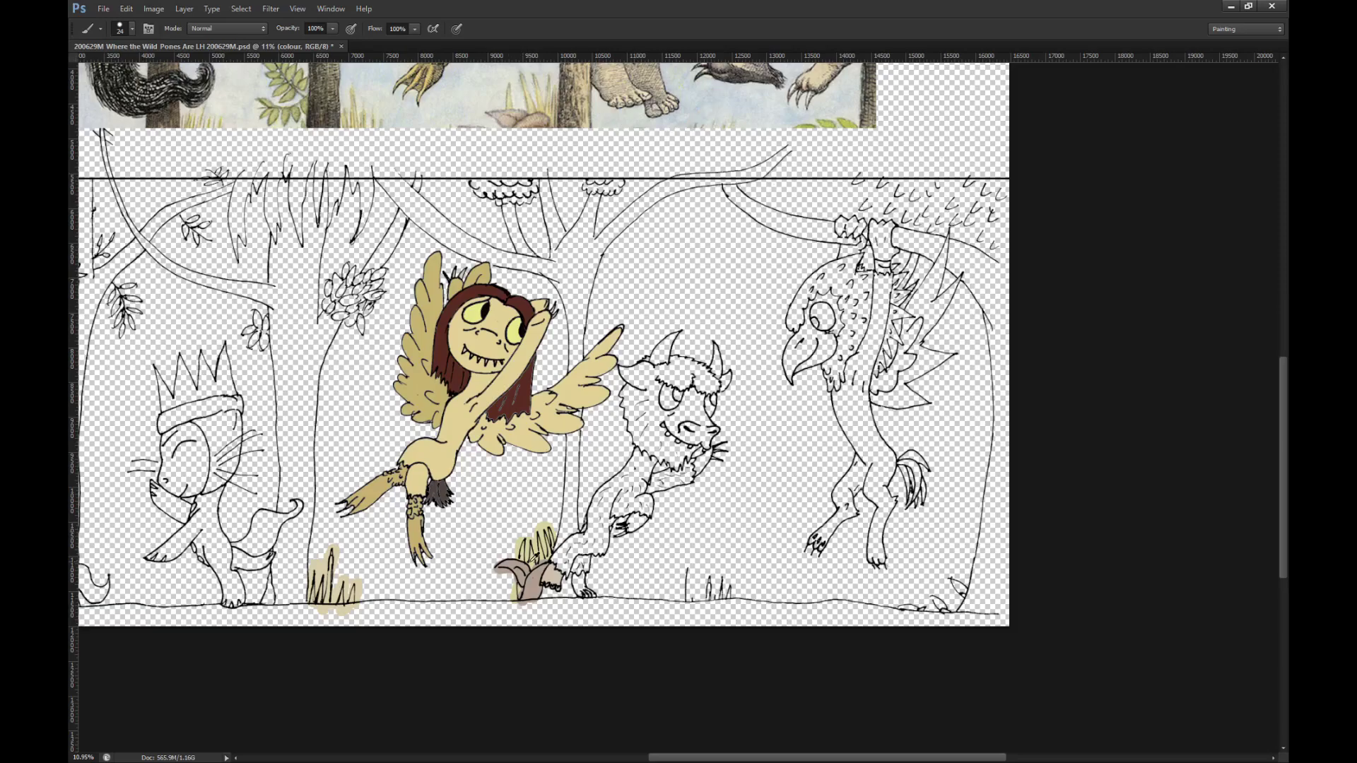
pyautogui.scroll(8, 566, 587)
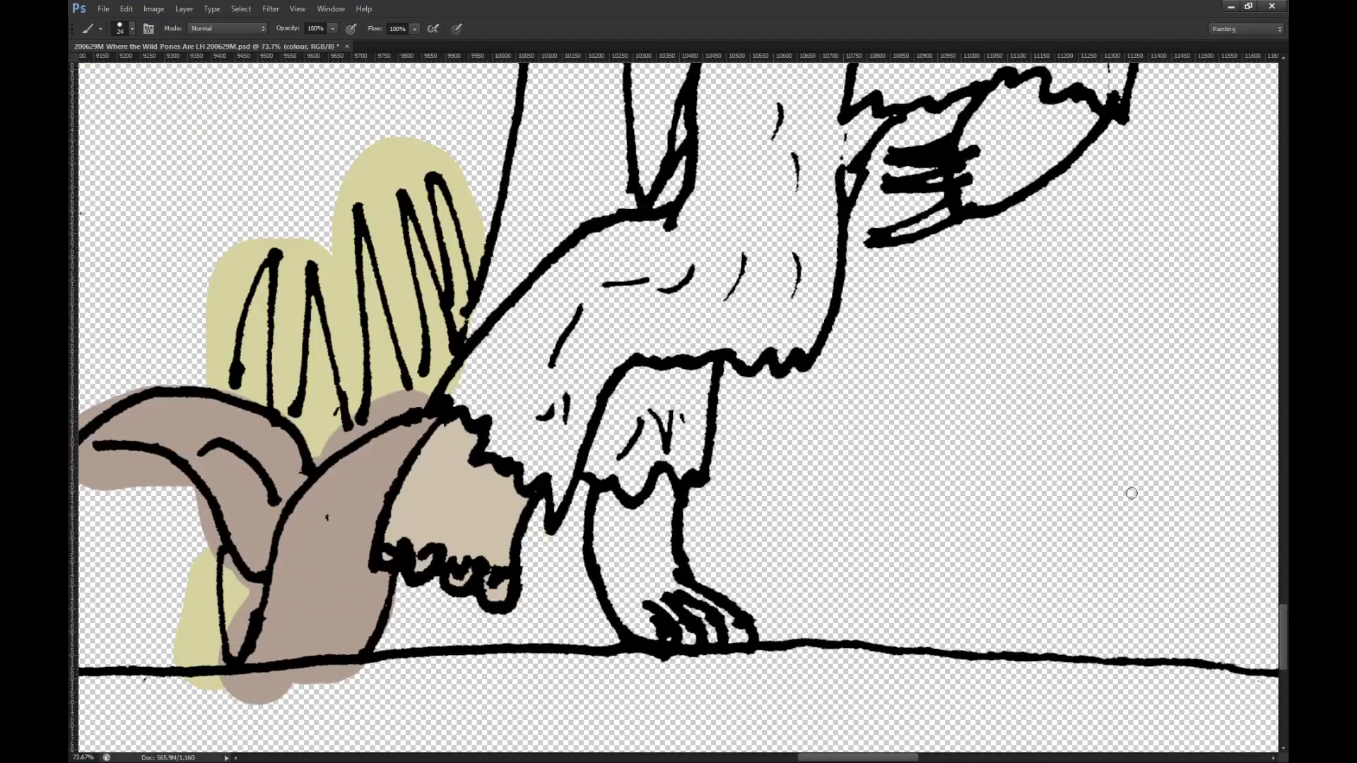
pyautogui.press('i')
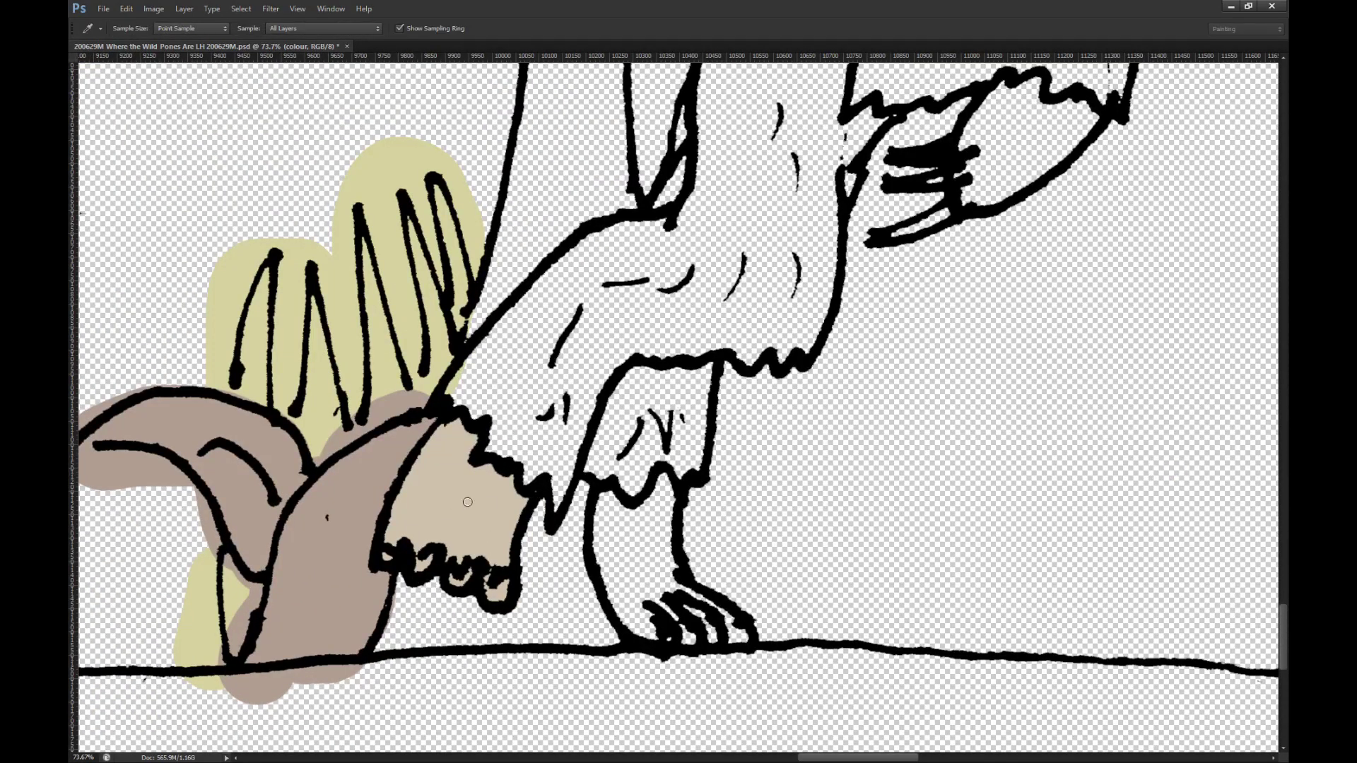
pyautogui.press('b')
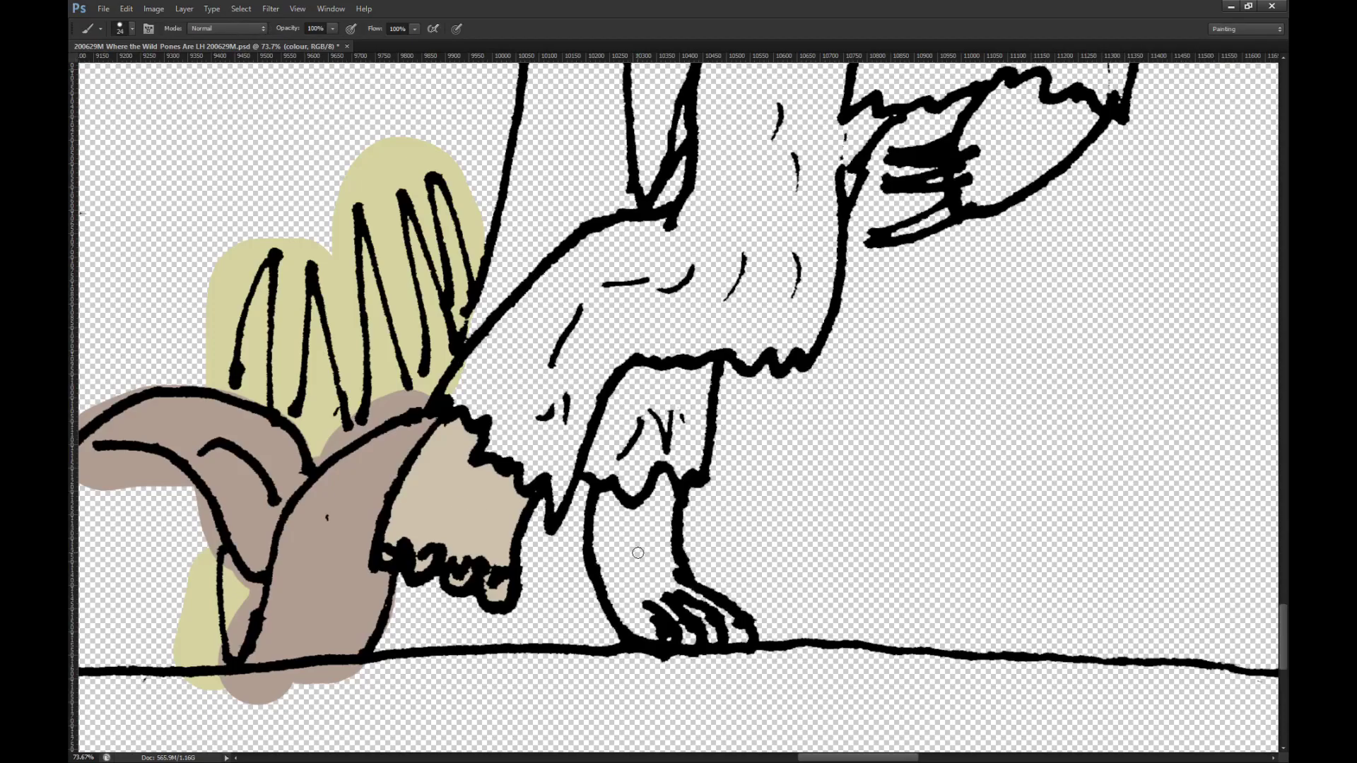
pyautogui.moveTo(616, 562)
pyautogui.mouseDown()
pyautogui.moveTo(604, 527)
pyautogui.moveTo(615, 509)
pyautogui.moveTo(657, 502)
pyautogui.moveTo(661, 587)
pyautogui.moveTo(654, 534)
pyautogui.moveTo(697, 609)
pyautogui.moveTo(739, 636)
pyautogui.moveTo(654, 628)
pyautogui.moveTo(614, 590)
pyautogui.moveTo(615, 554)
pyautogui.moveTo(660, 623)
pyautogui.mouseUp()
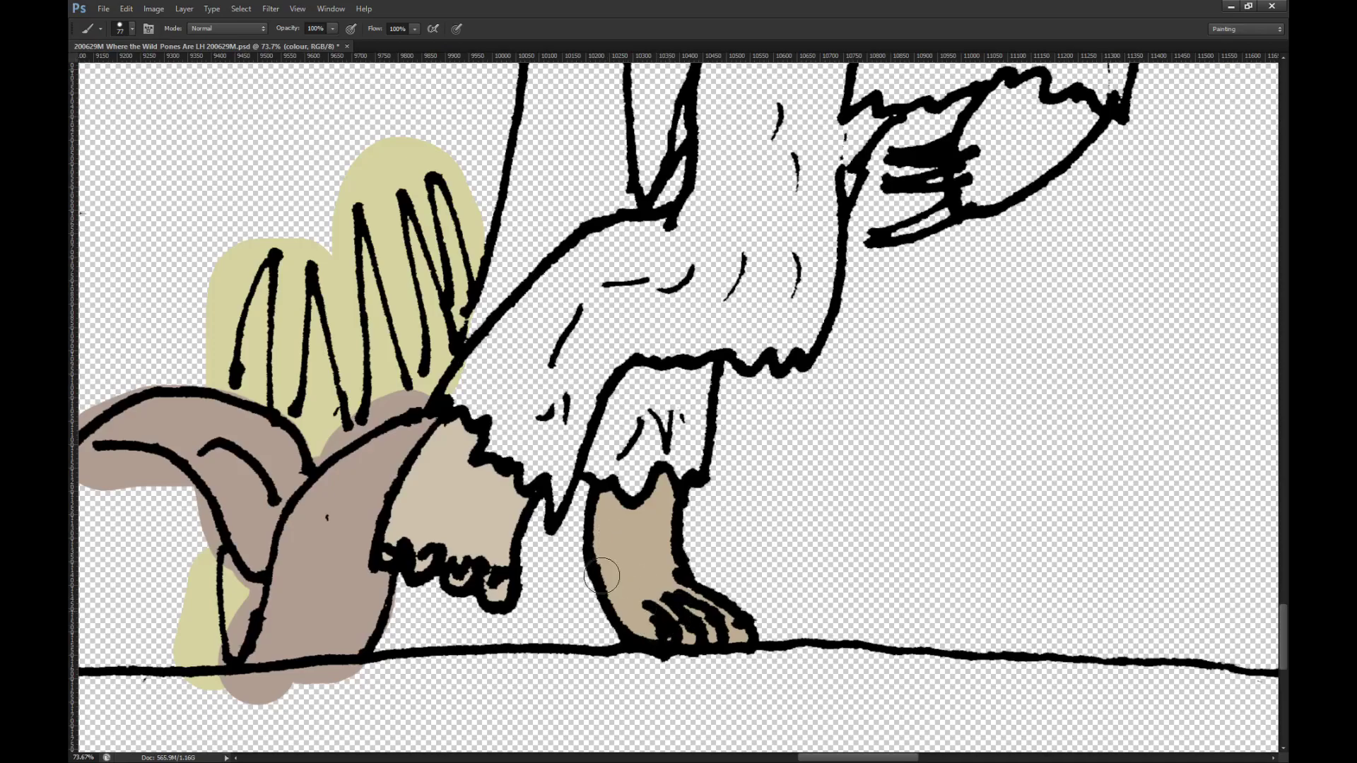
# Step: Fill the horned creature's body and near legs with the greenish grey picked from its fur in the reference artwork
pyautogui.scroll(-10, 600, 595)
pyautogui.scroll(-4, 601, 596)
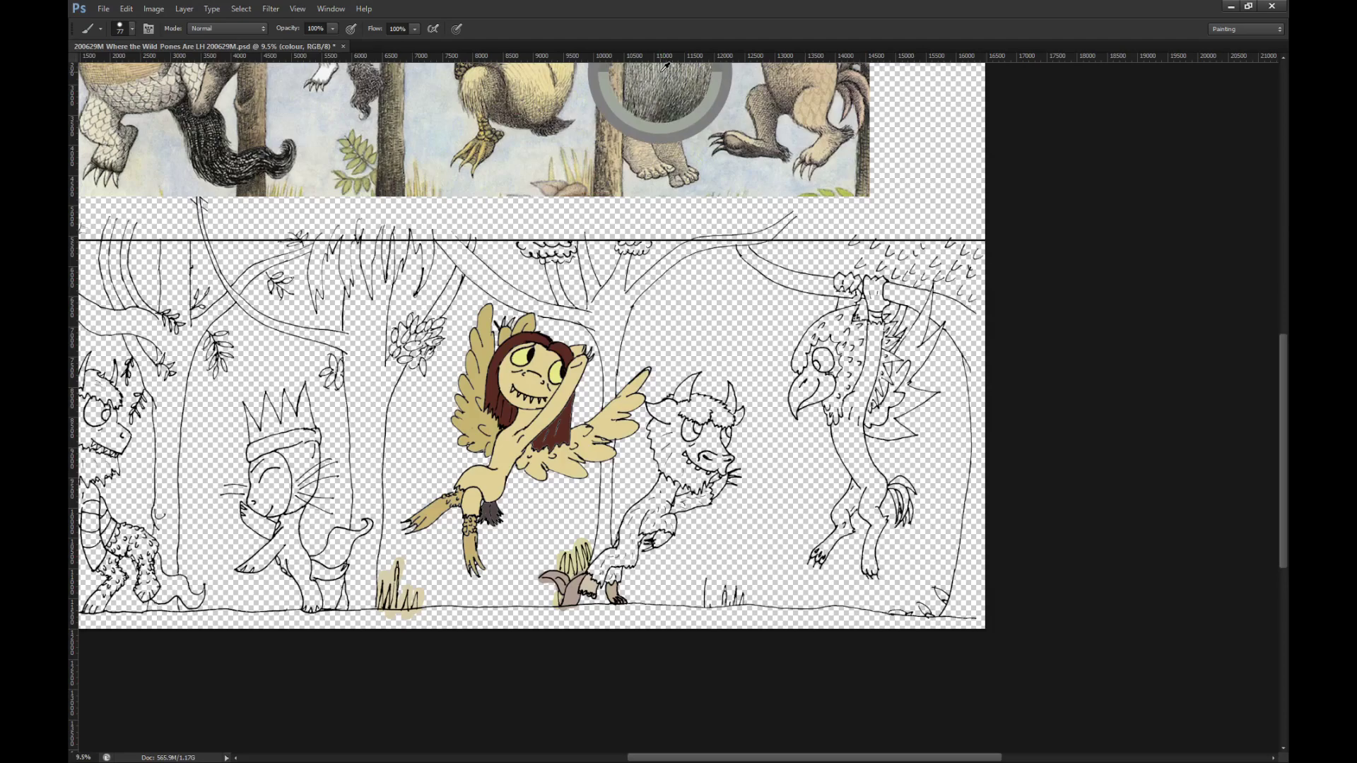
pyautogui.scroll(5, 612, 545)
pyautogui.press('g')
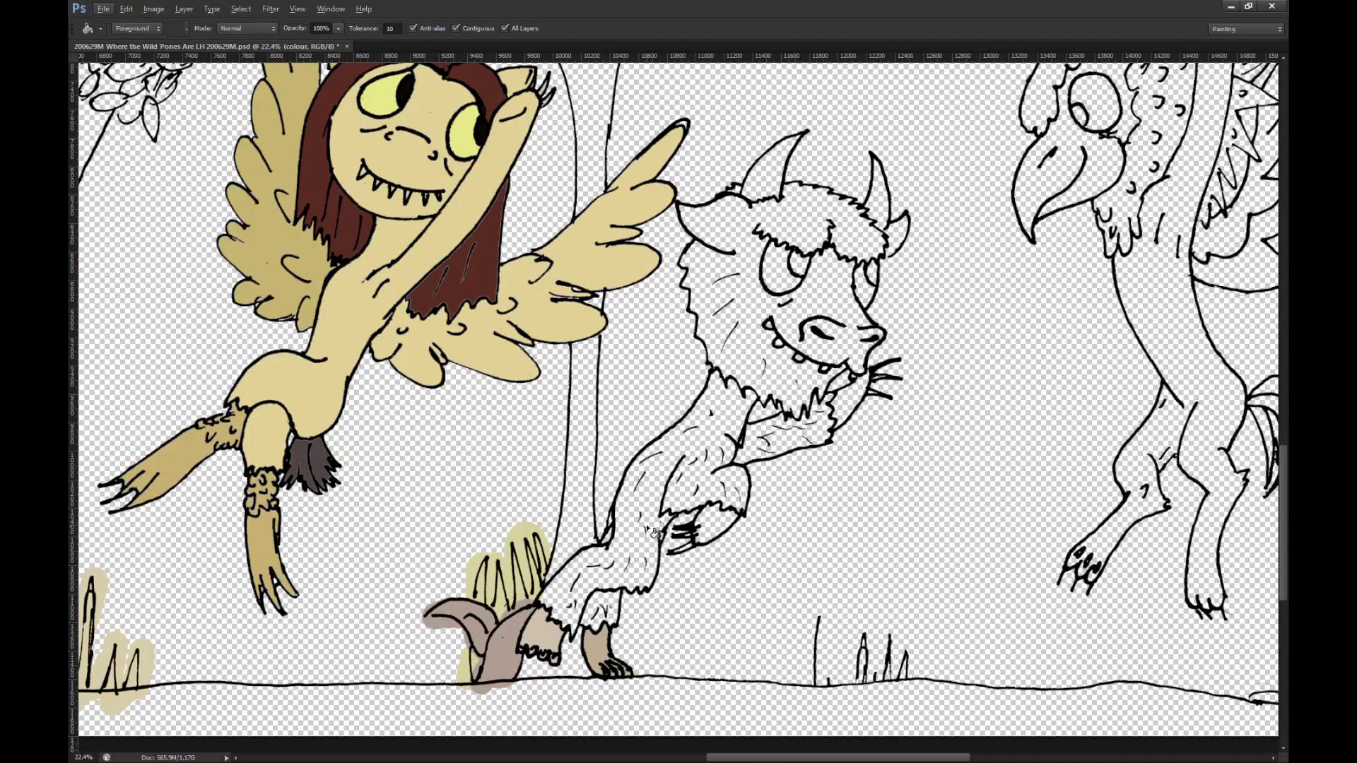
pyautogui.click(649, 530)
# Step: Fill the horned creature's head, ear and fringe with a dark brownish grey matching the reference artwork
pyautogui.scroll(-6, 680, 521)
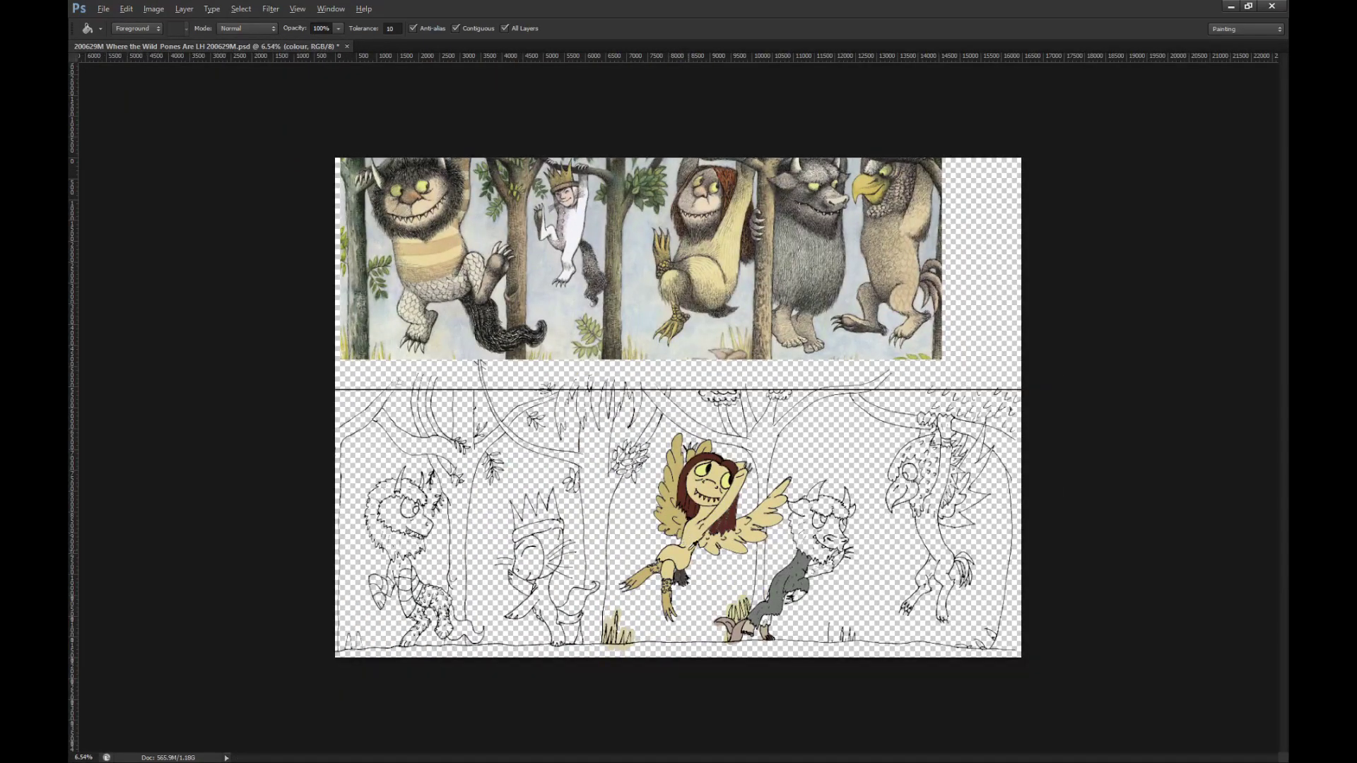
pyautogui.scroll(2, 704, 547)
pyautogui.scroll(2, 820, 354)
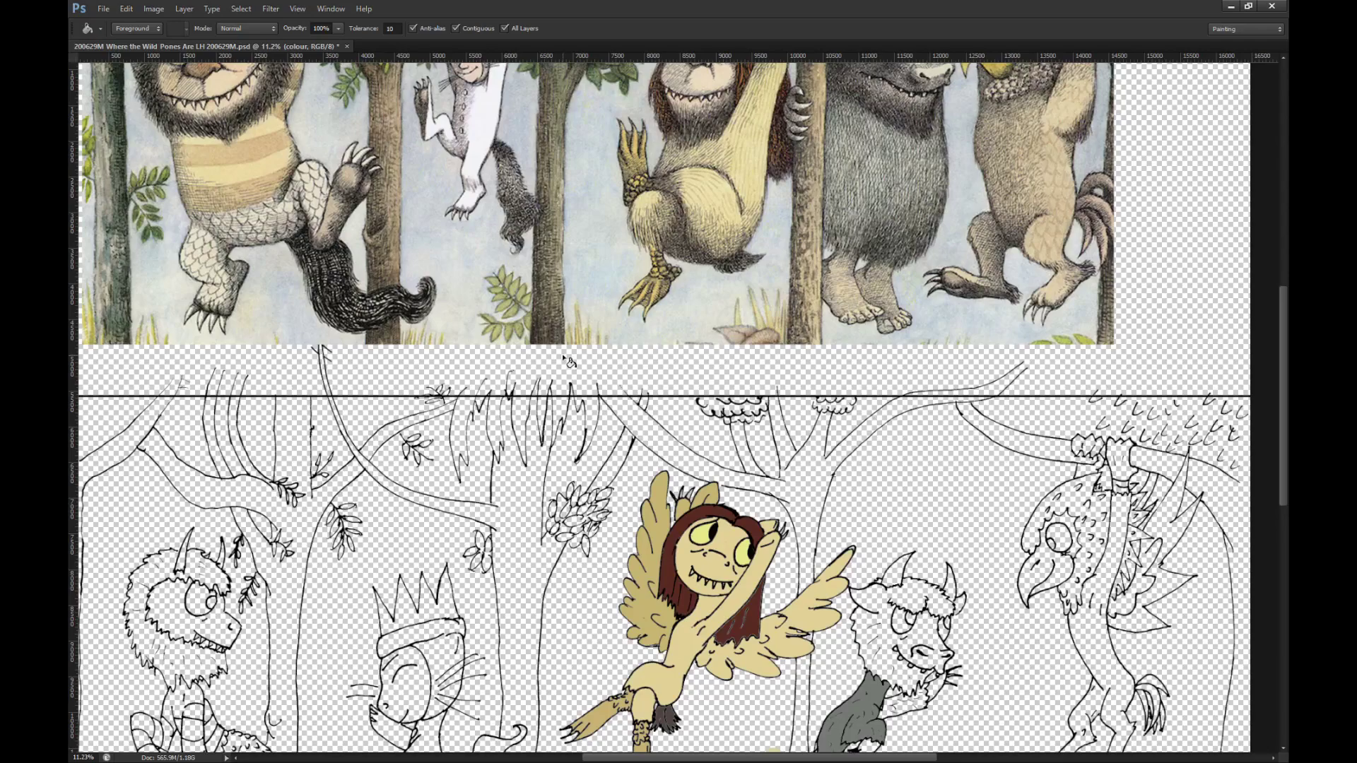
pyautogui.scroll(-1, 570, 362)
pyautogui.scroll(2, 799, 605)
pyautogui.click(889, 626)
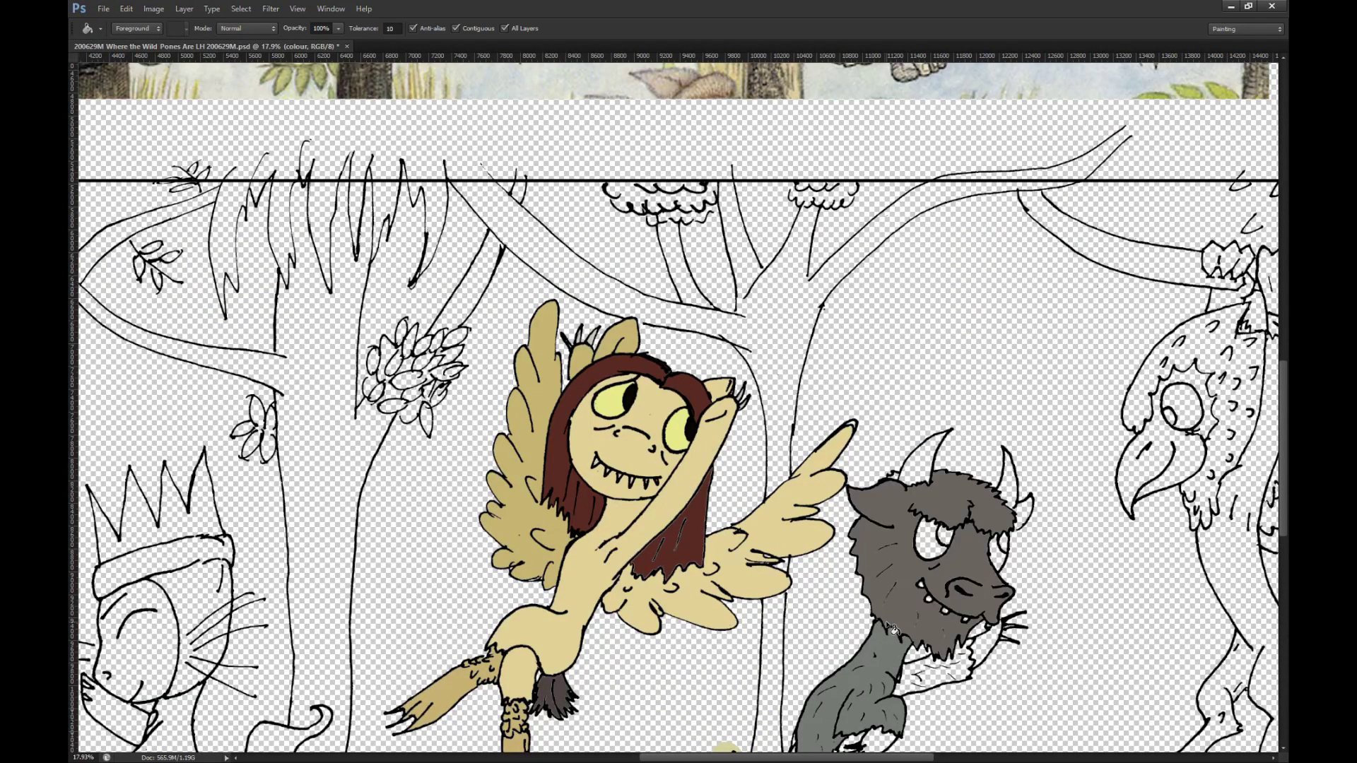
# Step: Fill the furry part of the horned creature's outstretched far foreleg with a darker, greener grey
pyautogui.scroll(-1, 675, 441)
pyautogui.scroll(2, 795, 573)
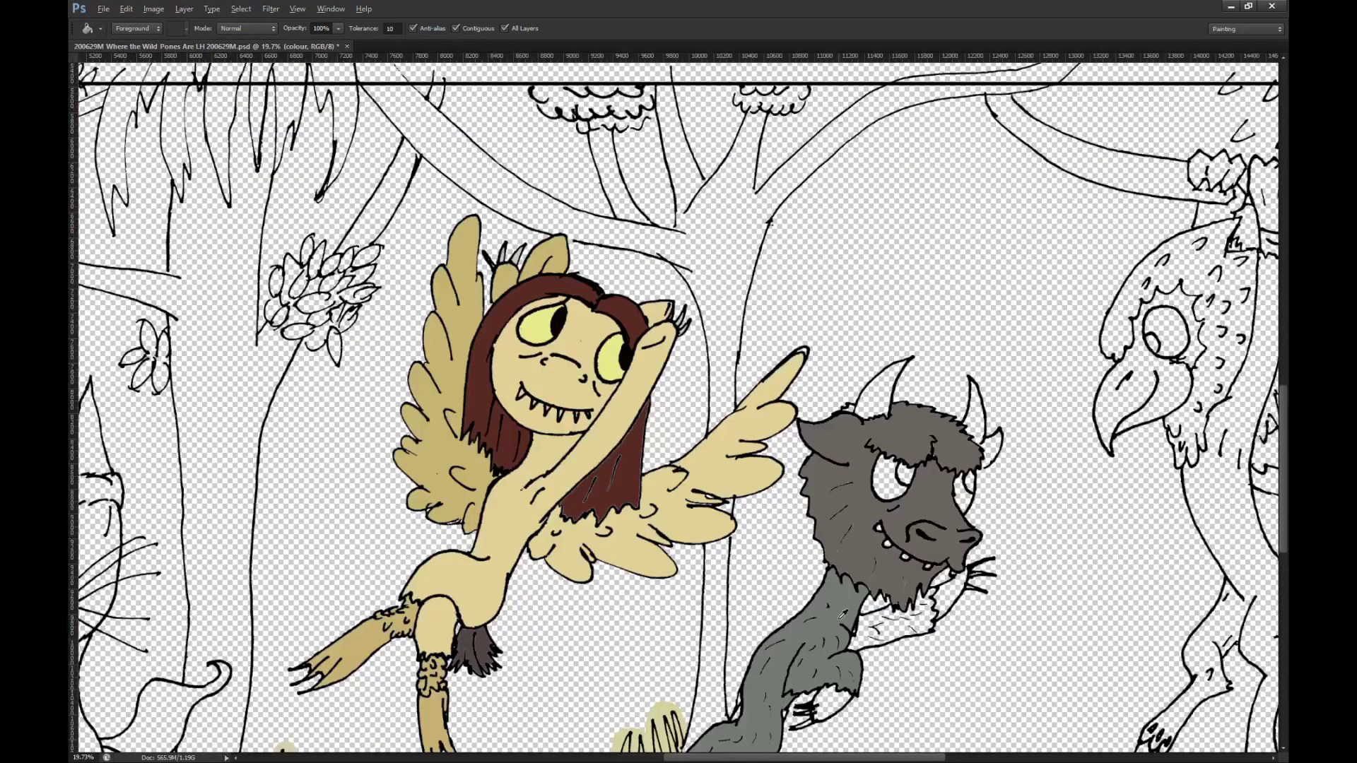
pyautogui.press('i')
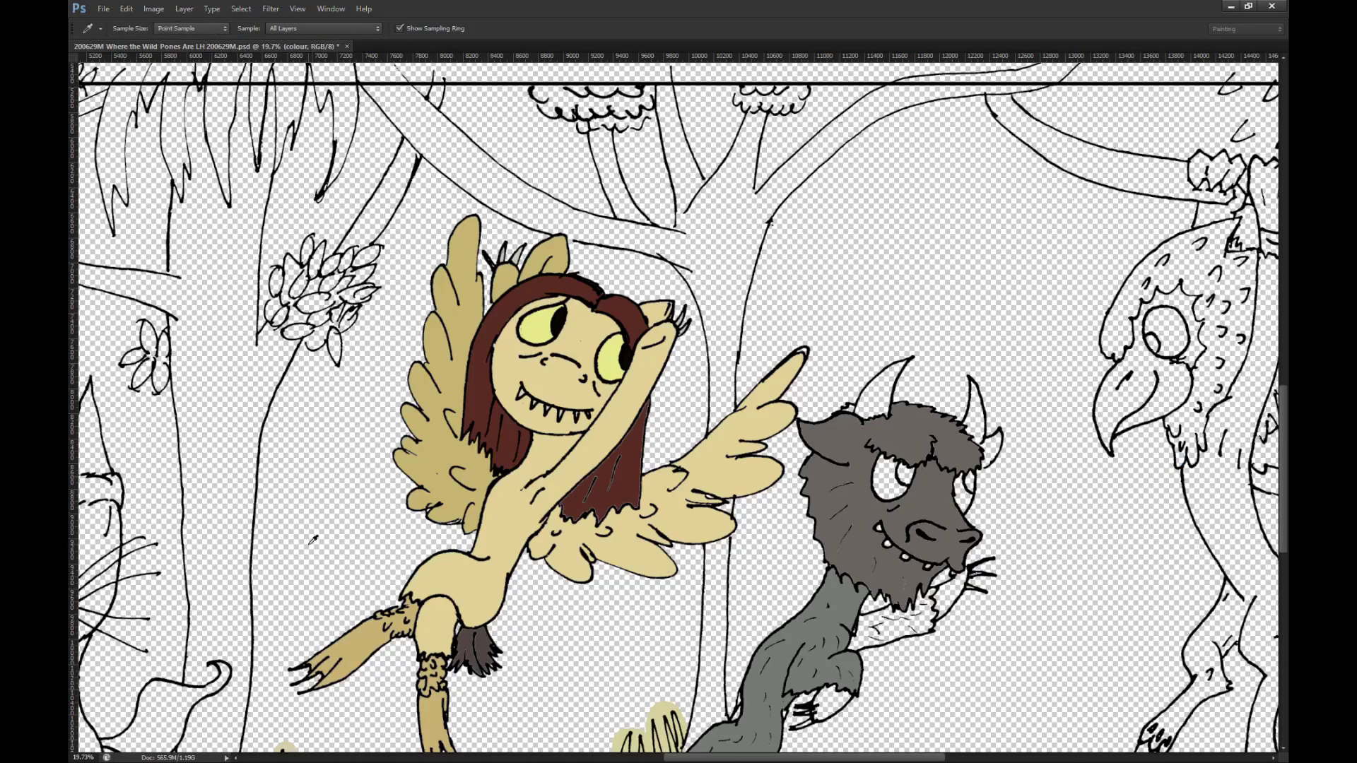
pyautogui.press('g')
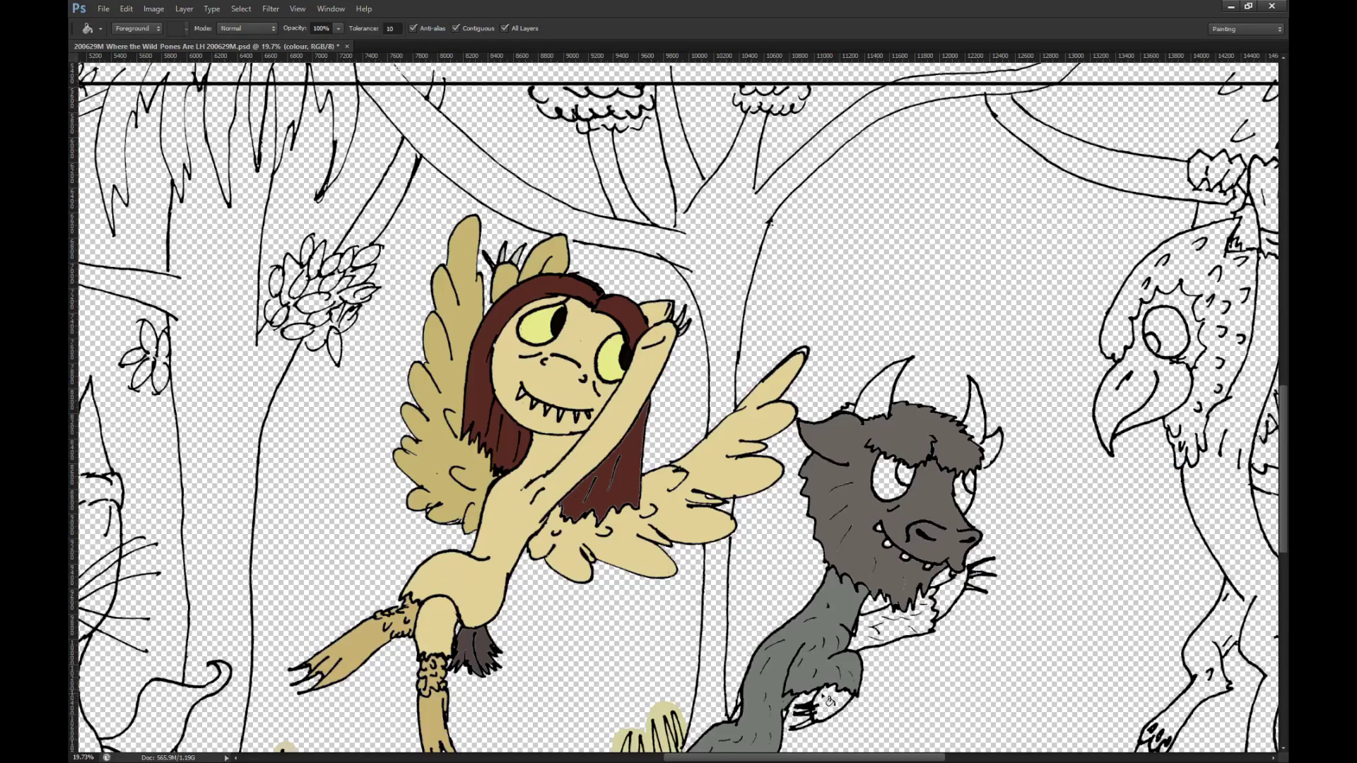
# Step: Pick the brownish grey of the claw-tipped hand in the reference and fill the horned creature's near front paw
pyautogui.scroll(-4, 519, 506)
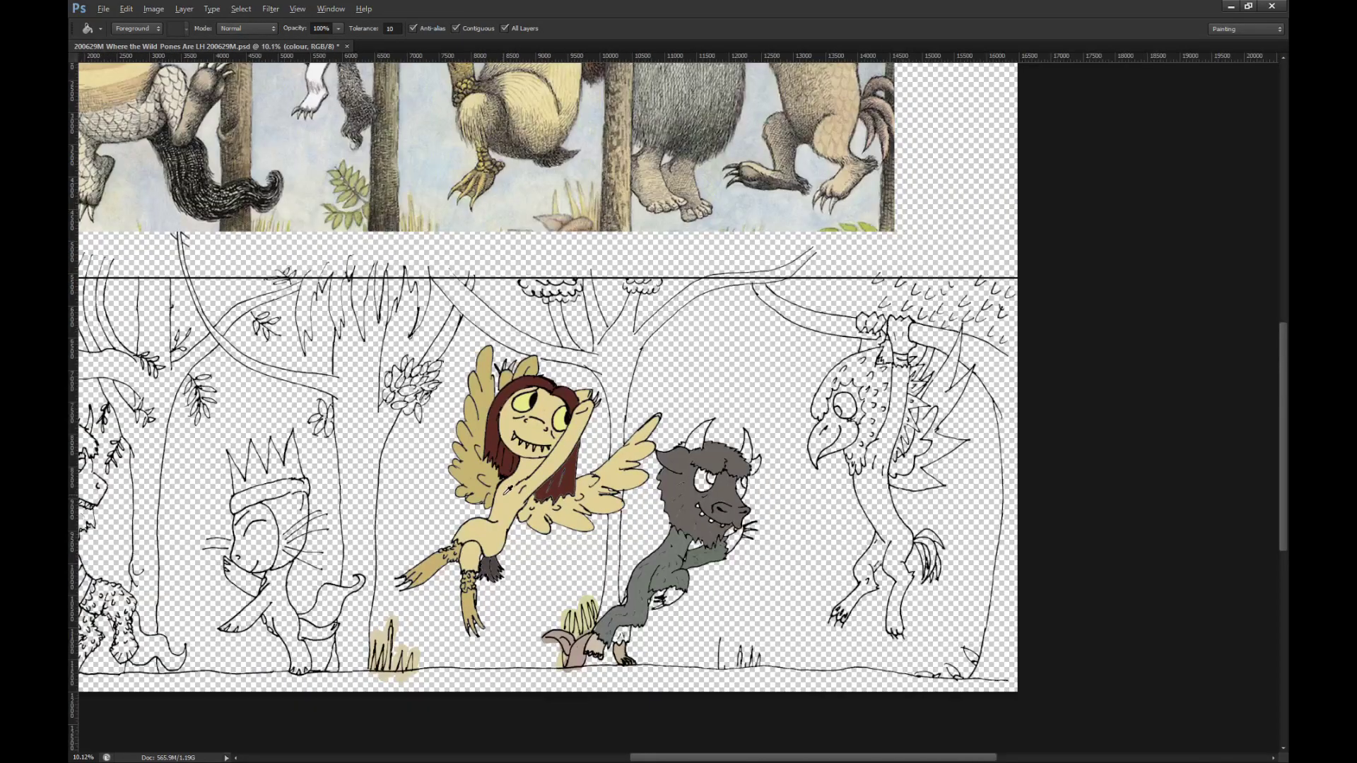
pyautogui.scroll(3, 518, 506)
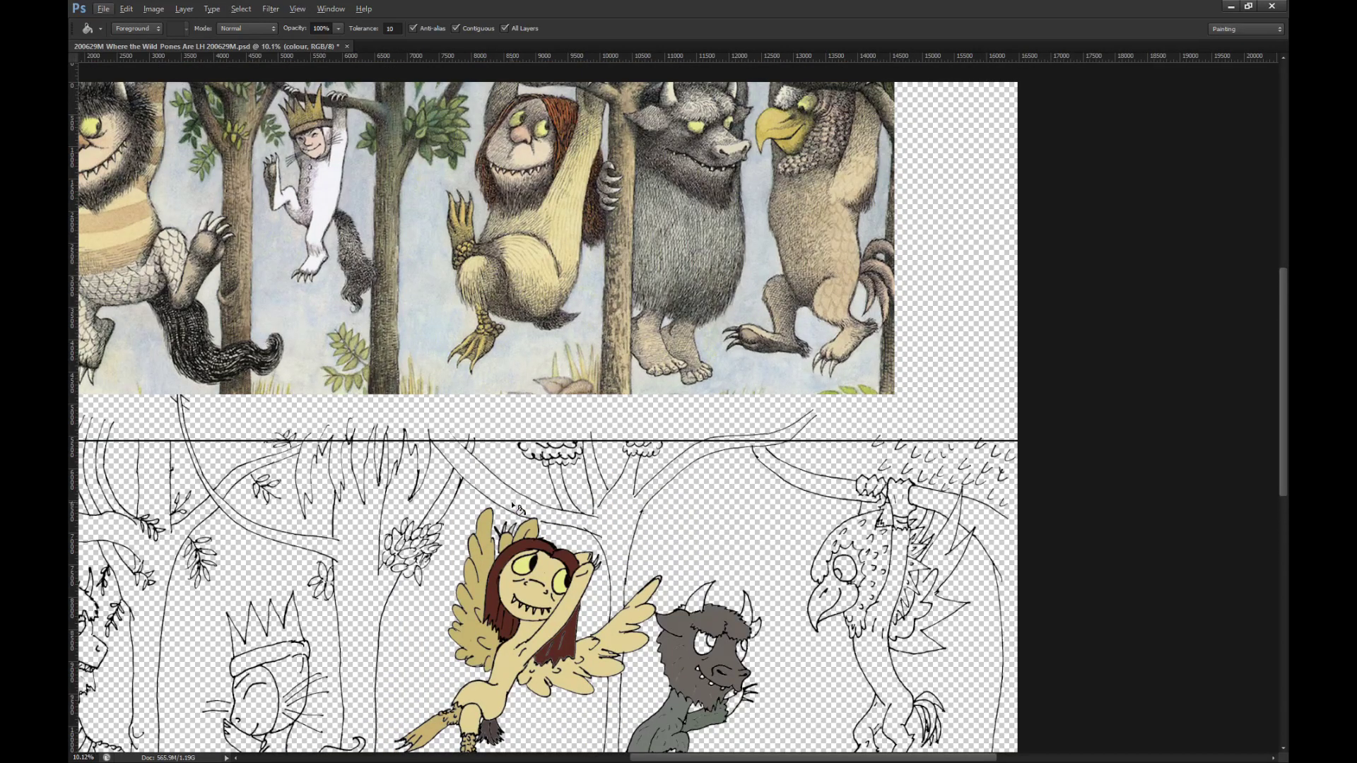
pyautogui.keyDown('alt'); pyautogui.click(606, 182); pyautogui.keyUp('alt')
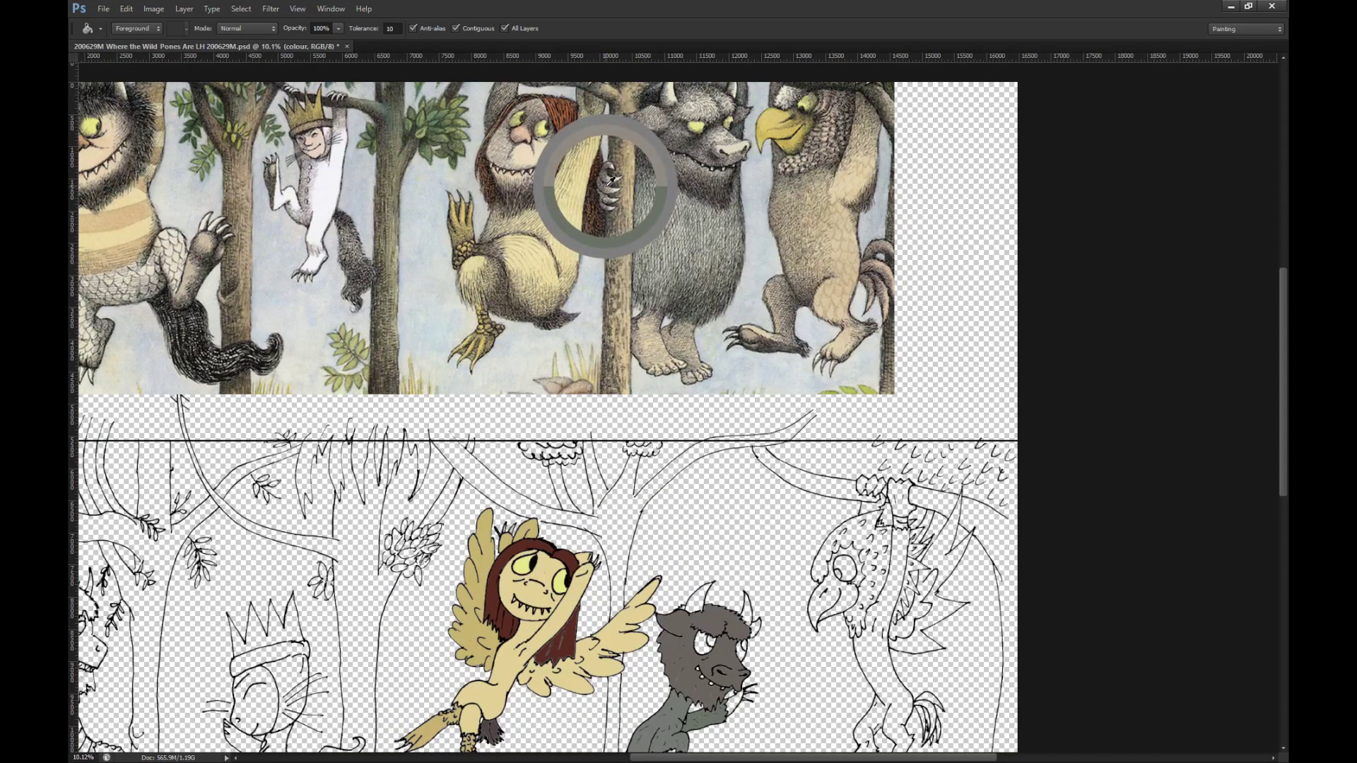
pyautogui.scroll(-2, 650, 242)
pyautogui.scroll(5, 768, 679)
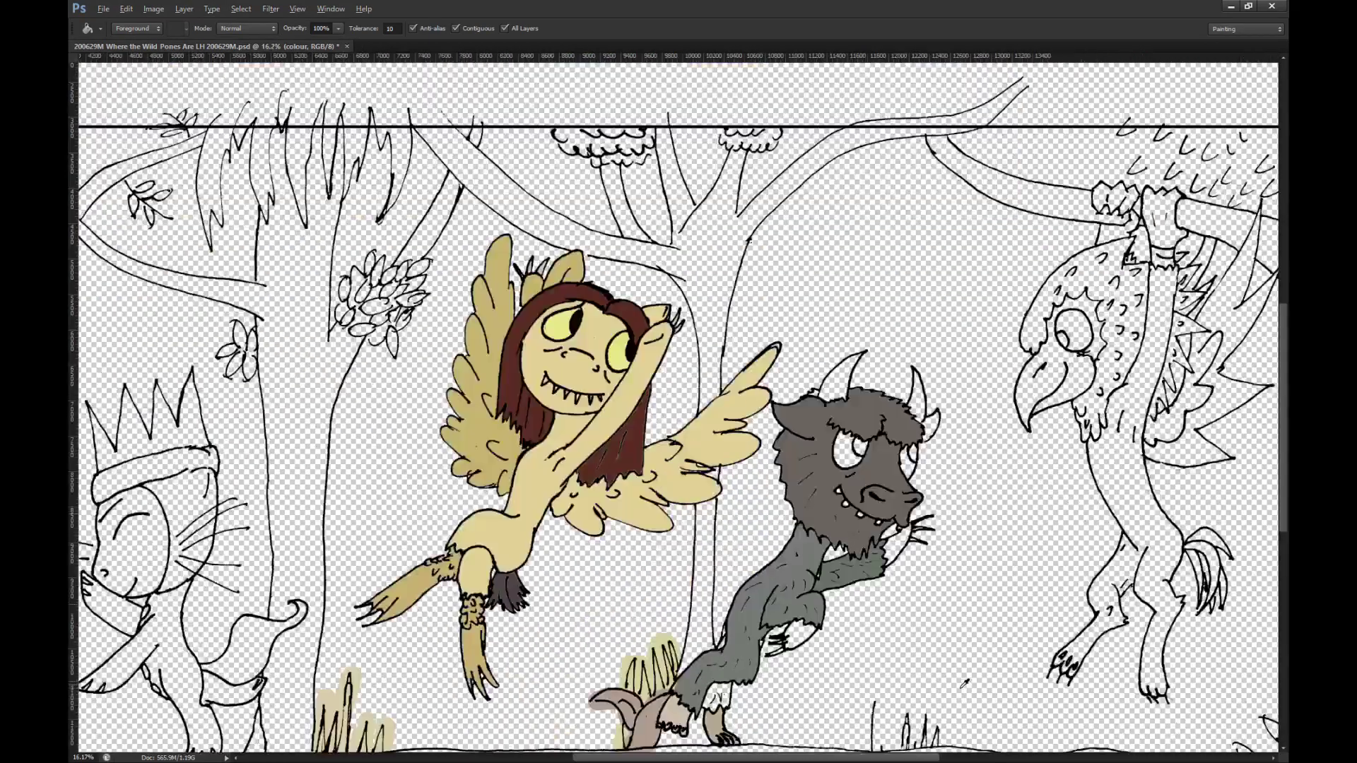
pyautogui.click(715, 616)
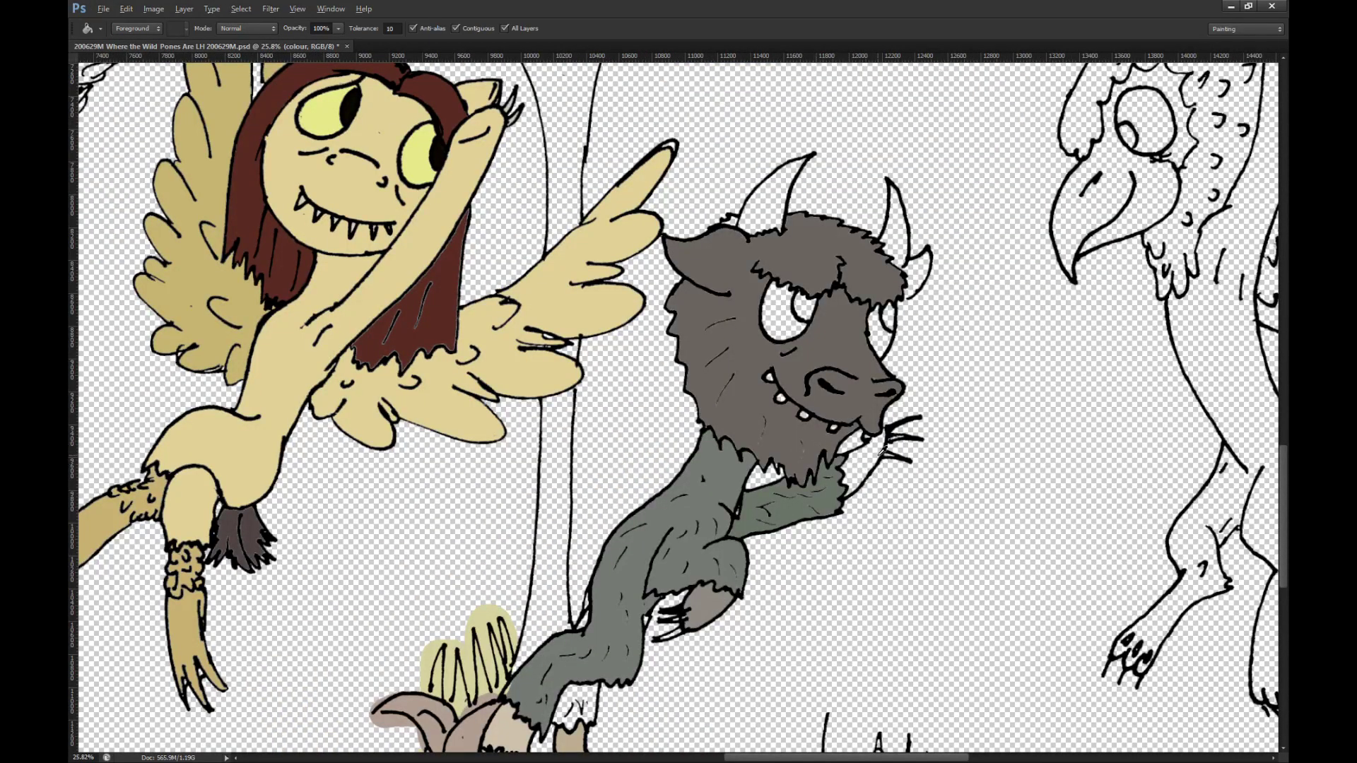
# Step: Fill the horned creature's far front paw beneath its mouth with a darker shade of the brownish grey
pyautogui.press('i')
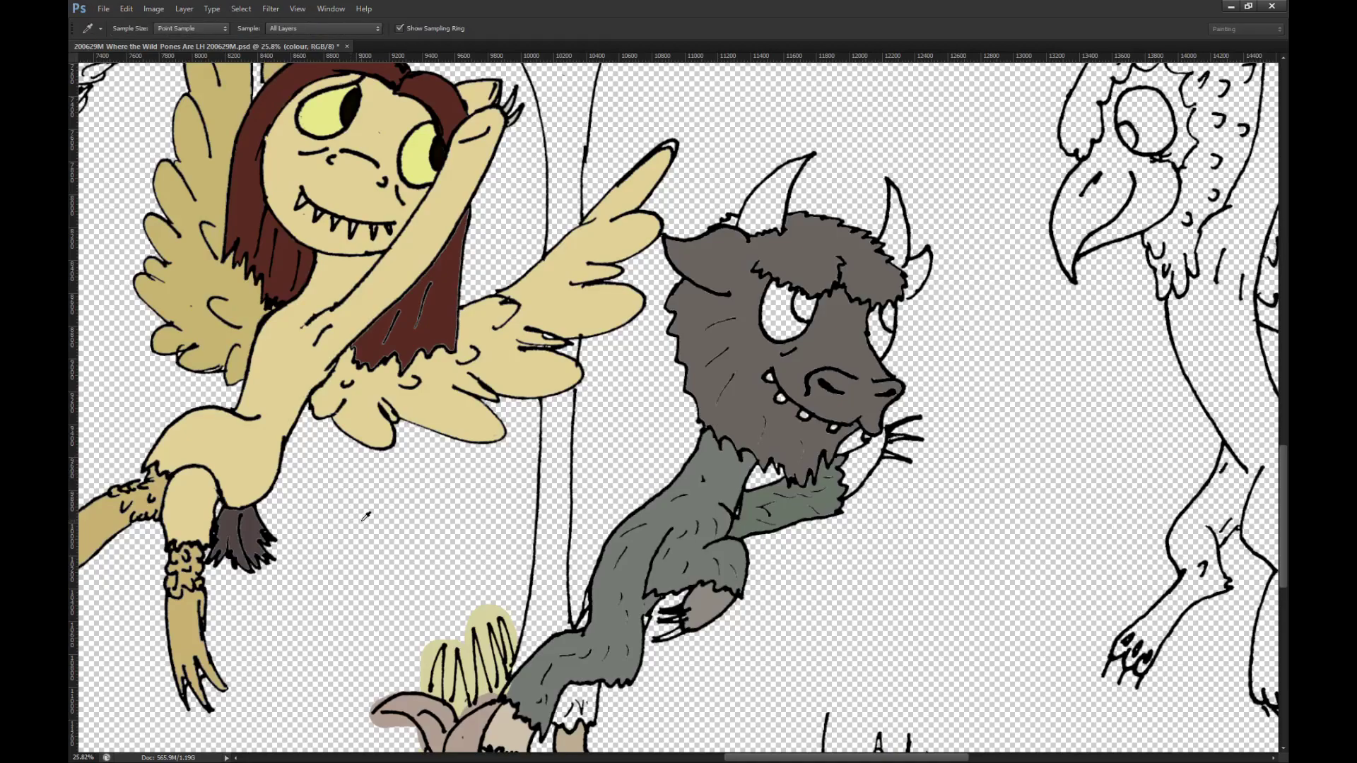
pyautogui.press('g')
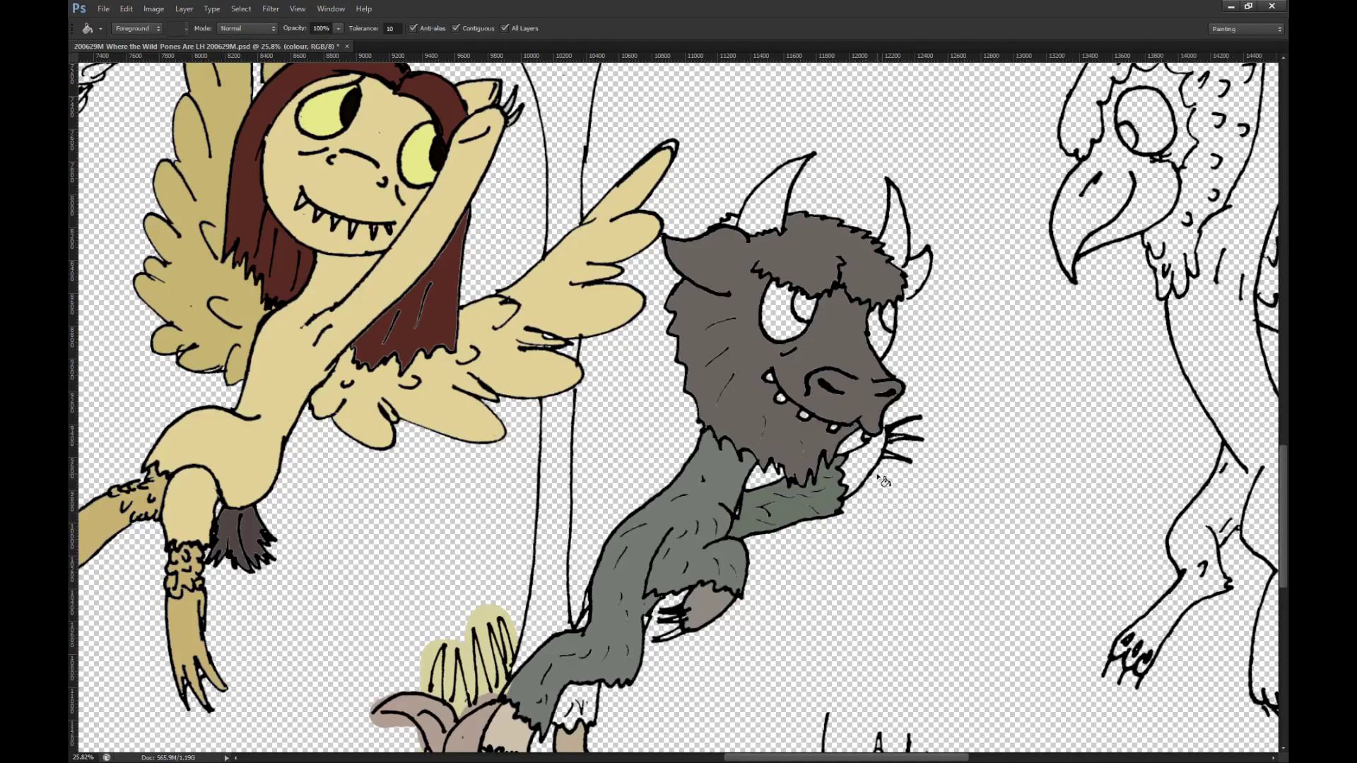
pyautogui.click(863, 472)
pyautogui.press('i')
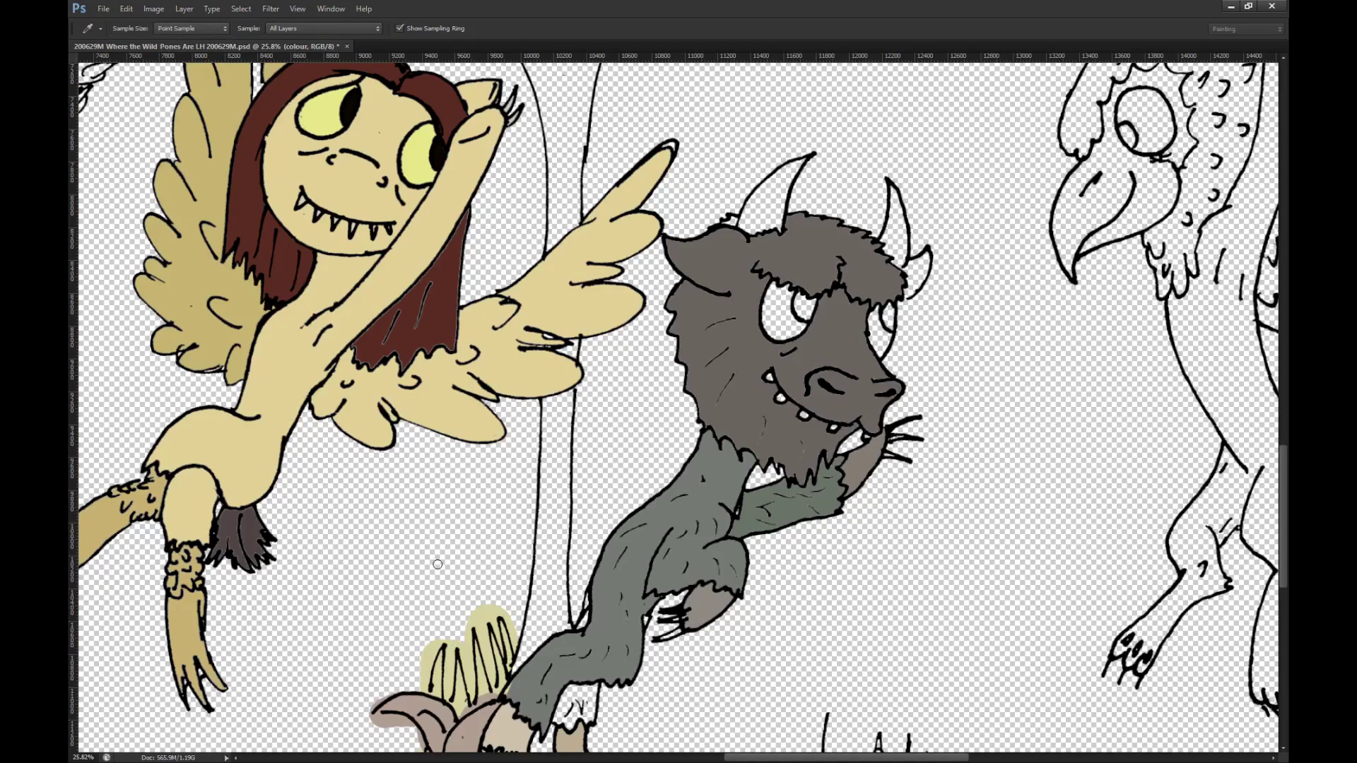
pyautogui.press('g')
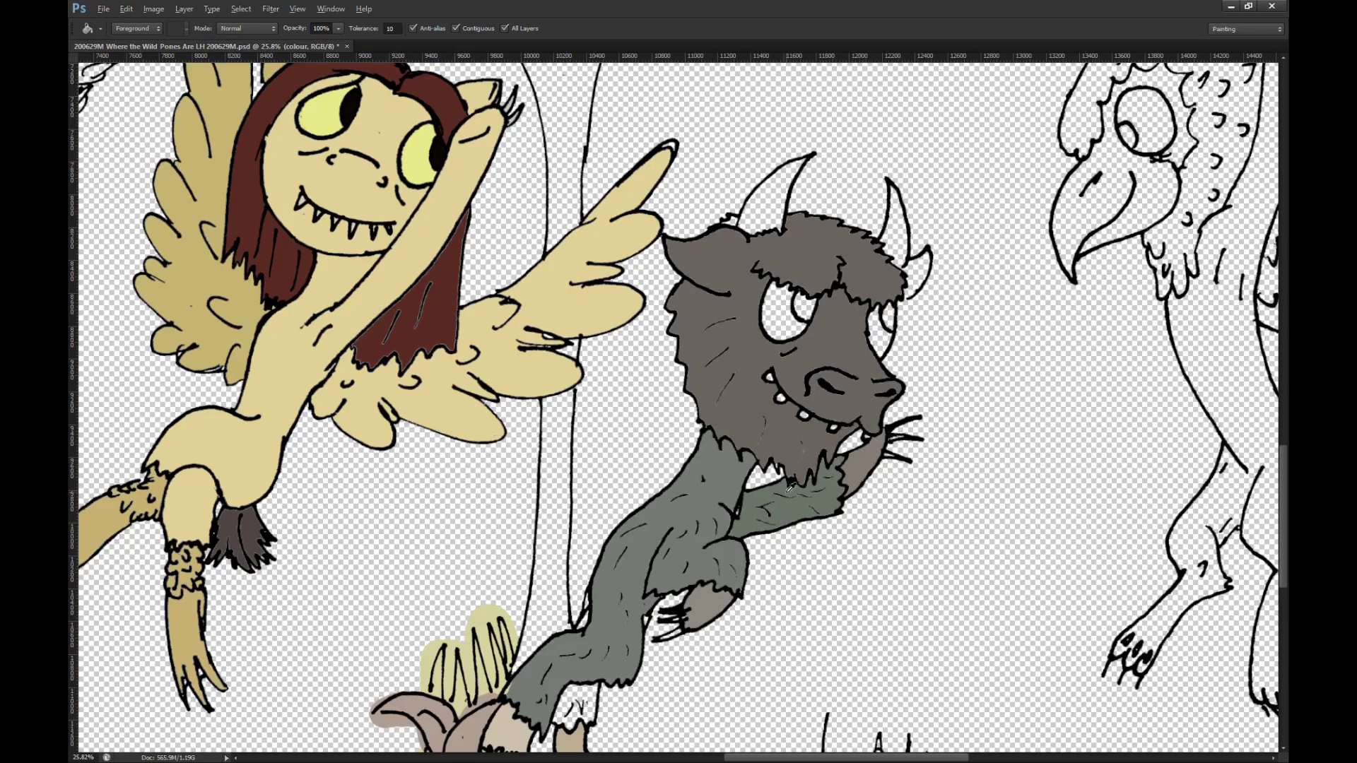
# Step: Lasso the far front paw's lower outline on the outlines layer, stretch it to 113.25% width, skew it -16.38° vertically, and deselect it
pyautogui.scroll(-2, 789, 486)
pyautogui.scroll(3, 782, 467)
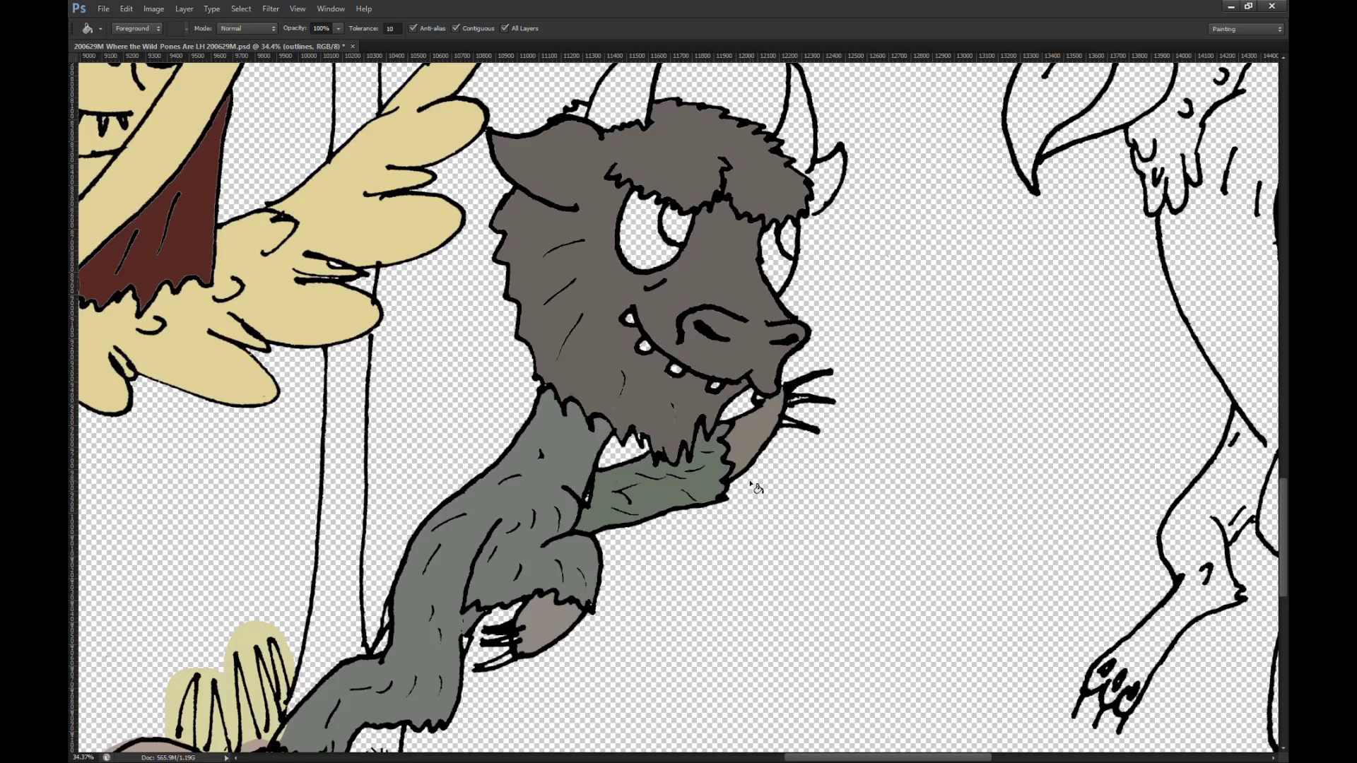
pyautogui.scroll(2, 756, 488)
pyautogui.press('l')
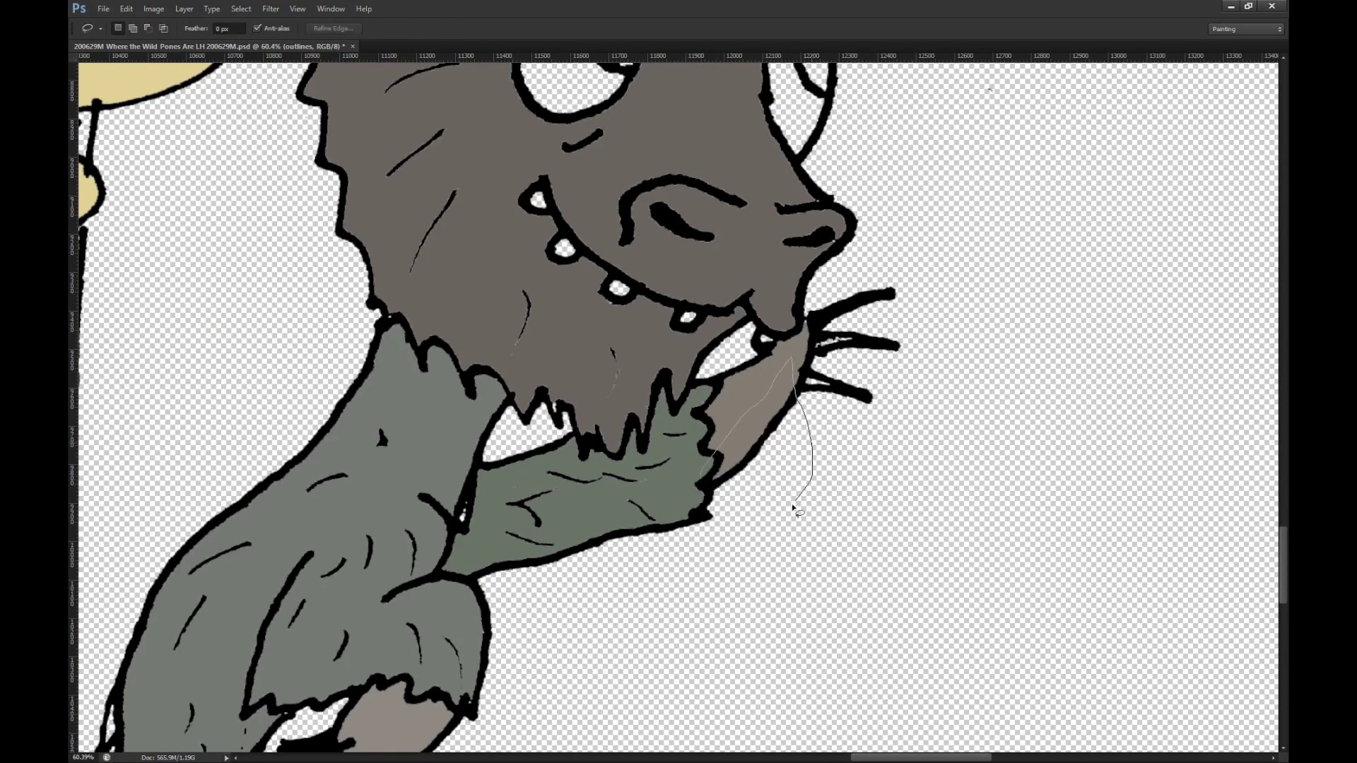
pyautogui.moveTo(610, 456)
pyautogui.mouseDown()
pyautogui.moveTo(616, 446)
pyautogui.moveTo(680, 593)
pyautogui.moveTo(481, 317)
pyautogui.moveTo(682, 431)
pyautogui.mouseUp()
pyautogui.scroll(3, 687, 470)
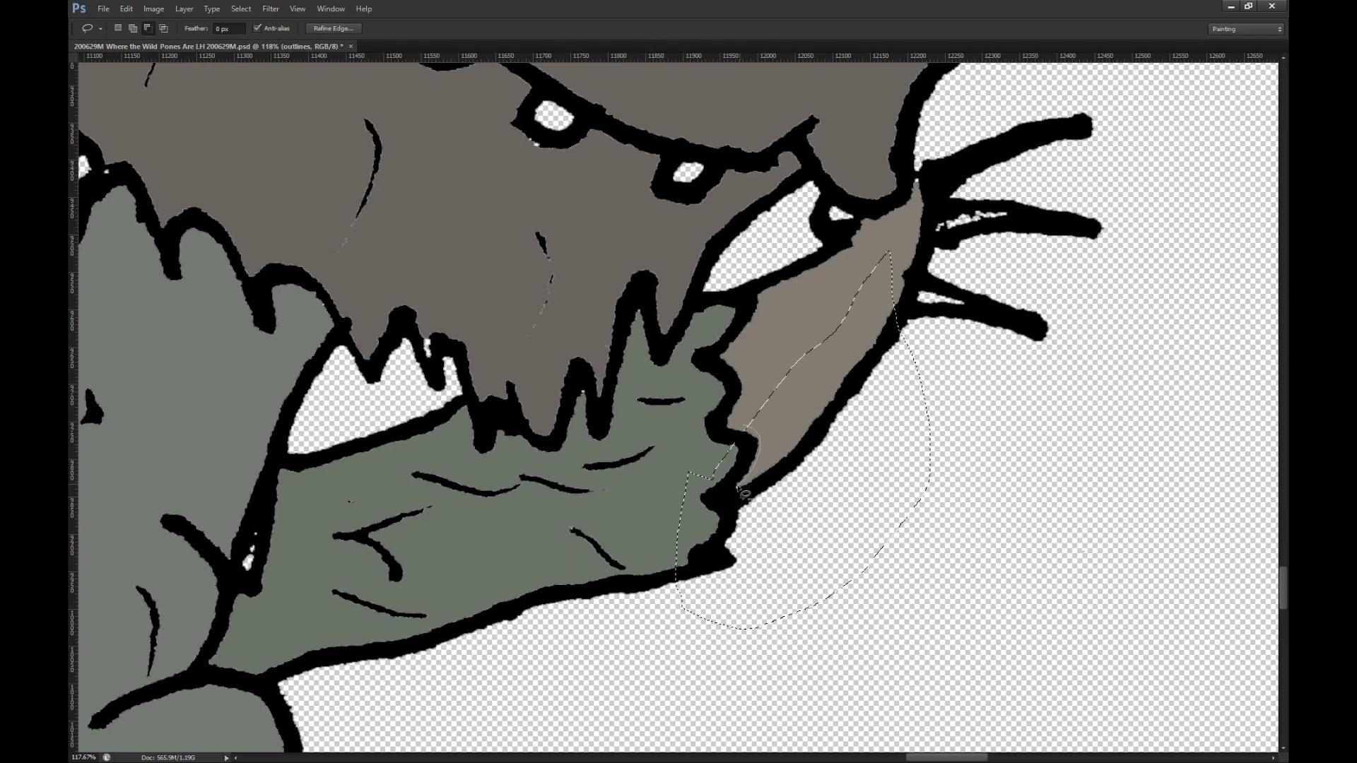
pyautogui.moveTo(743, 512)
pyautogui.mouseDown()
pyautogui.moveTo(735, 728)
pyautogui.moveTo(516, 605)
pyautogui.mouseUp()
pyautogui.hotkey('ctrl', 't')
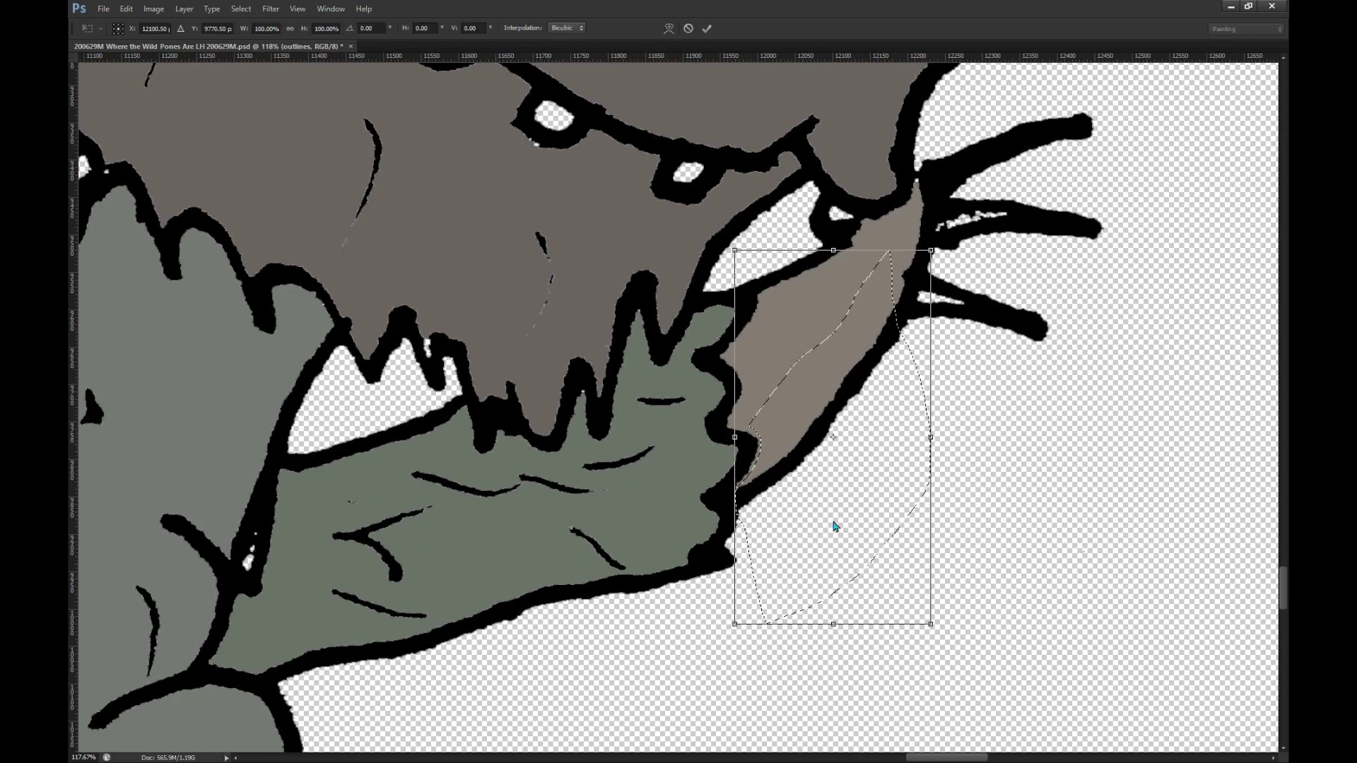
pyautogui.moveTo(735, 437); pyautogui.dragTo(718, 486)
pyautogui.moveTo(932, 437); pyautogui.dragTo(945, 420)
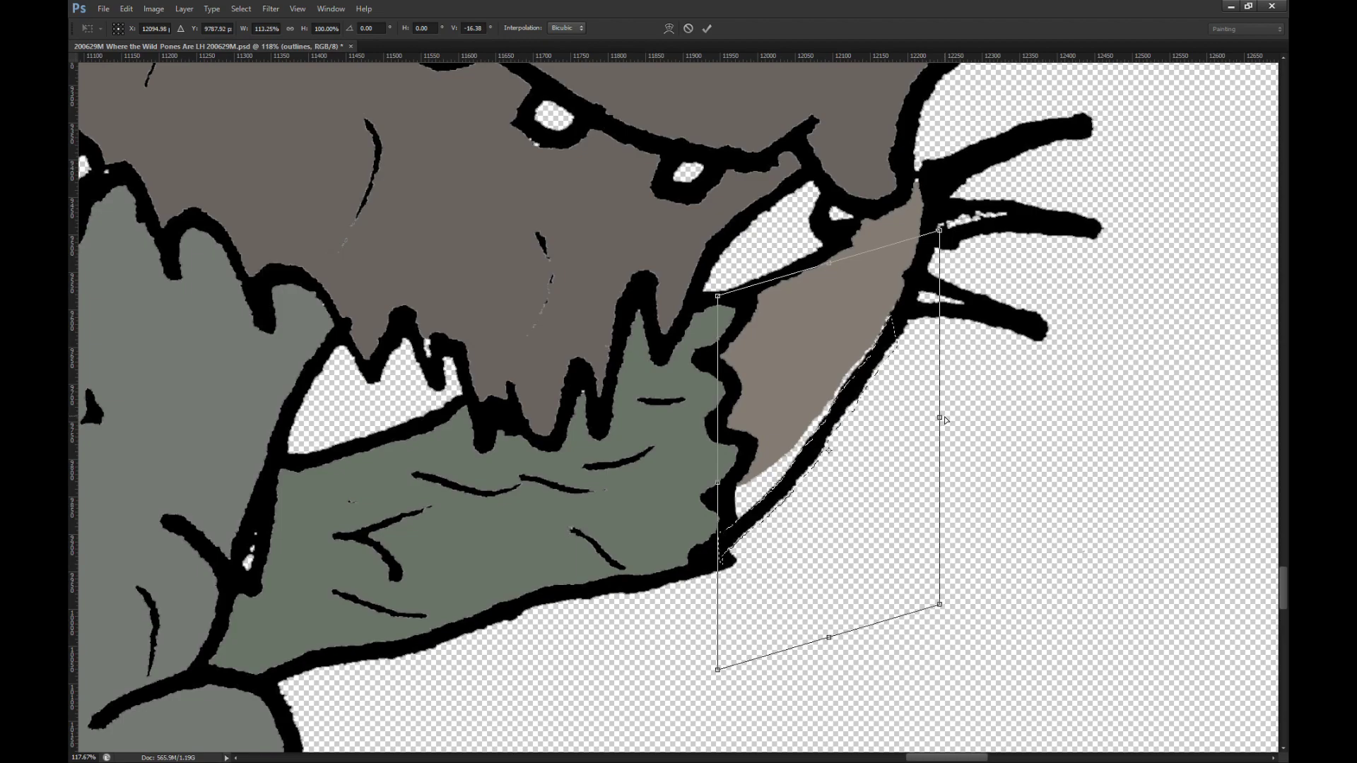
pyautogui.press('Return')
pyautogui.press('g')
pyautogui.press('m')
pyautogui.hotkey('ctrl', 'd')
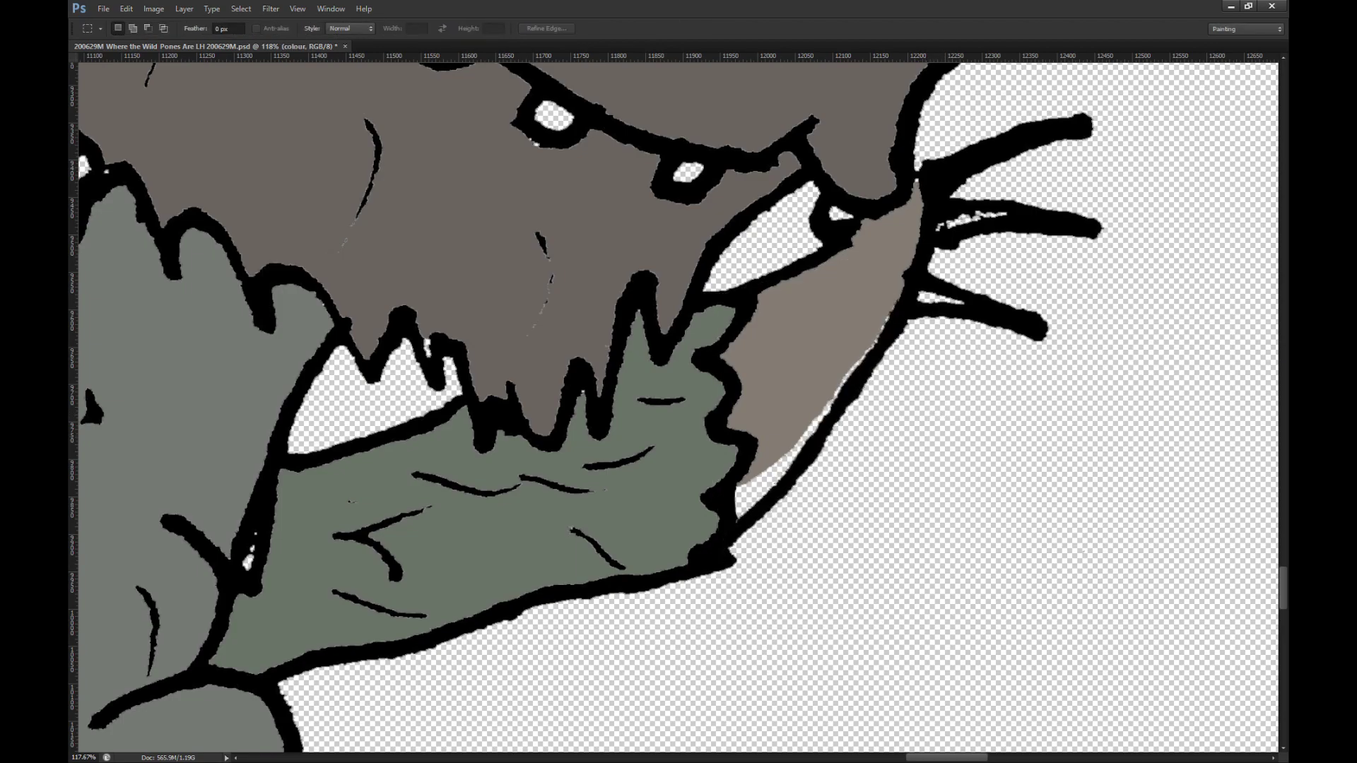
# Step: Paint the gap inside the far front paw's reshaped outline with the paw's brownish grey
pyautogui.press('i')
pyautogui.press('b')
pyautogui.moveTo(883, 290)
pyautogui.mouseDown()
pyautogui.moveTo(739, 507)
pyautogui.moveTo(808, 415)
pyautogui.mouseUp()
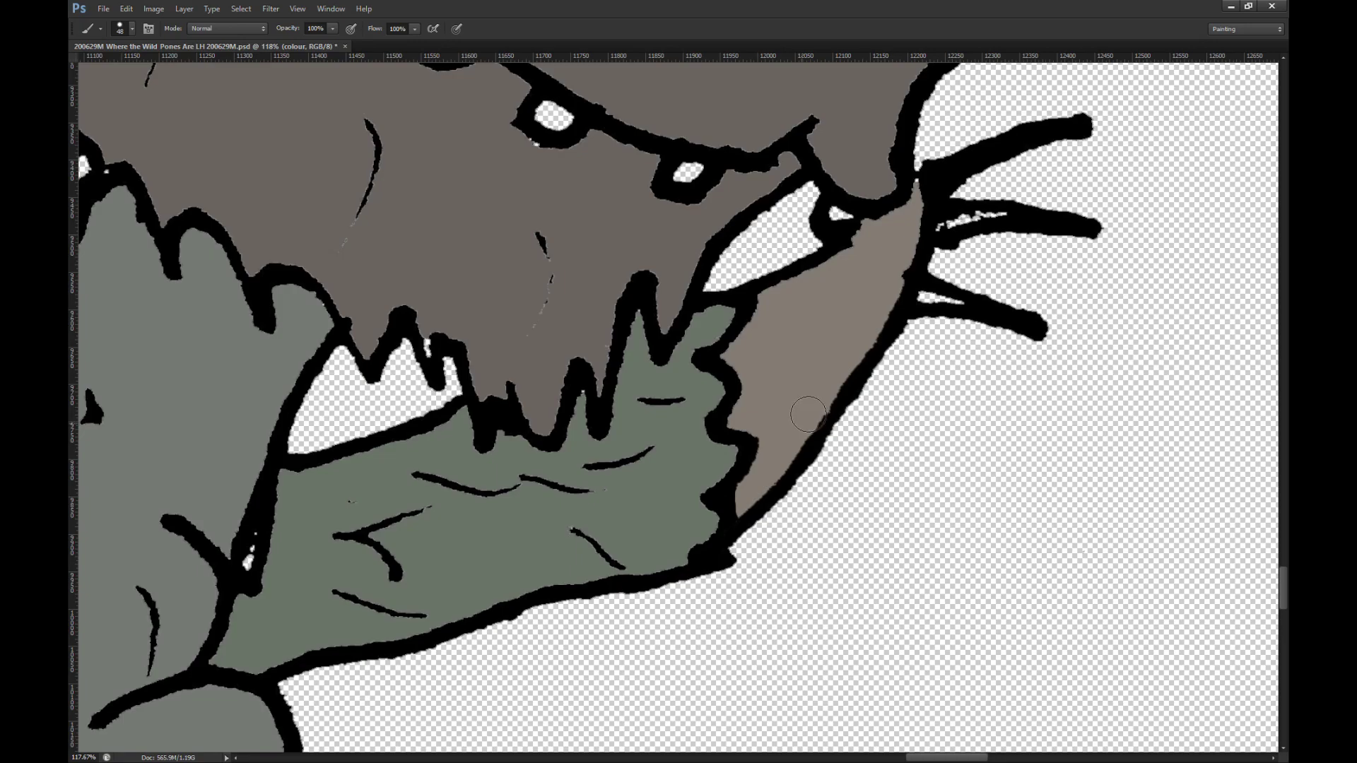
# Step: Fill the upper fur of the horned creature's far hind leg with the dark greenish grey of its far foreleg
pyautogui.scroll(-5, 817, 391)
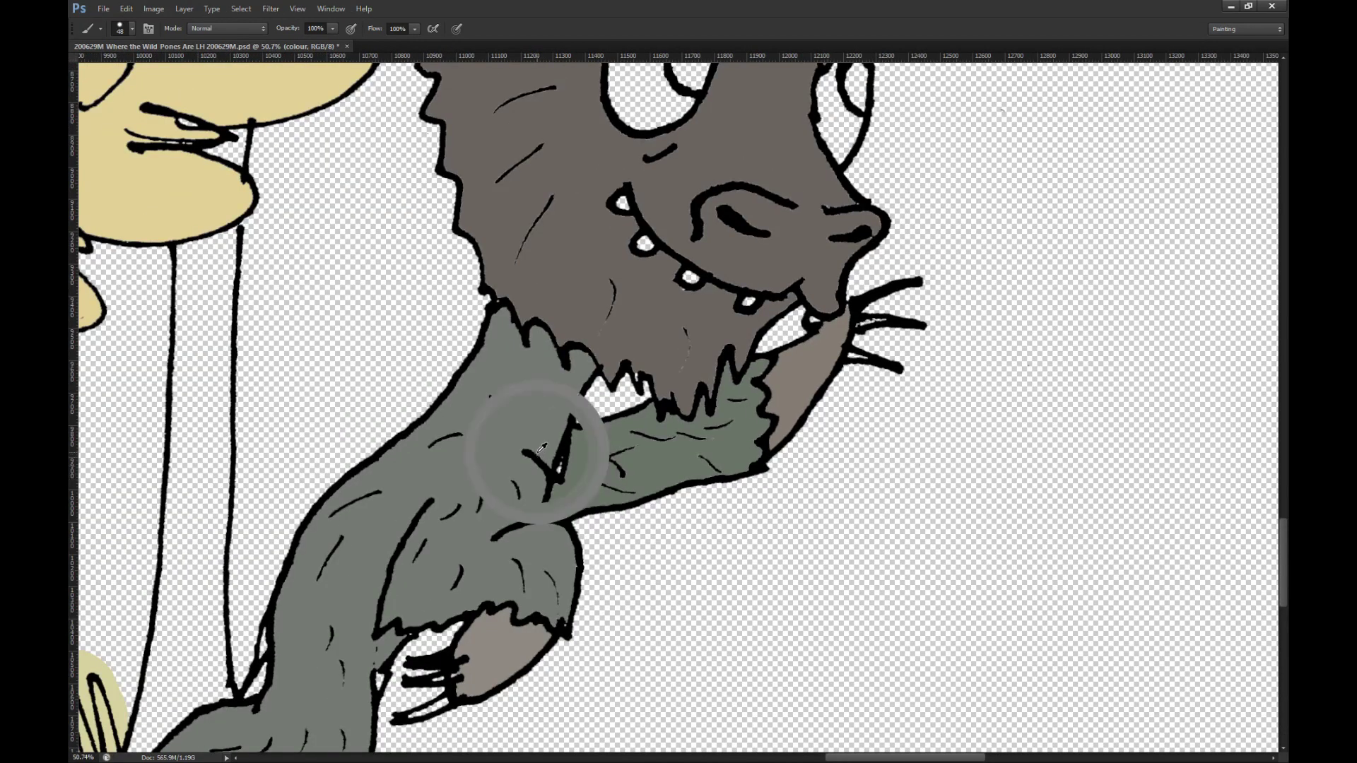
pyautogui.scroll(-3, 640, 502)
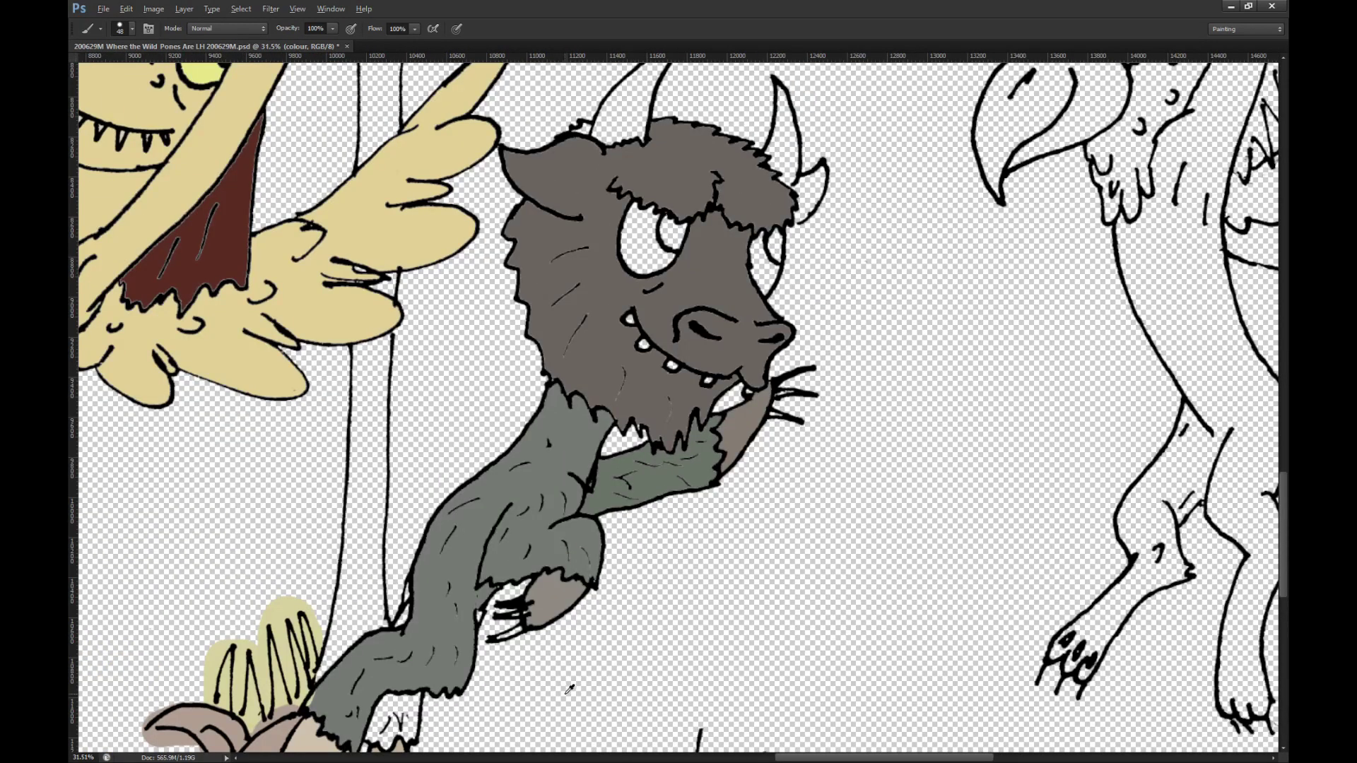
pyautogui.scroll(3, 380, 692)
pyautogui.scroll(-4, 745, 393)
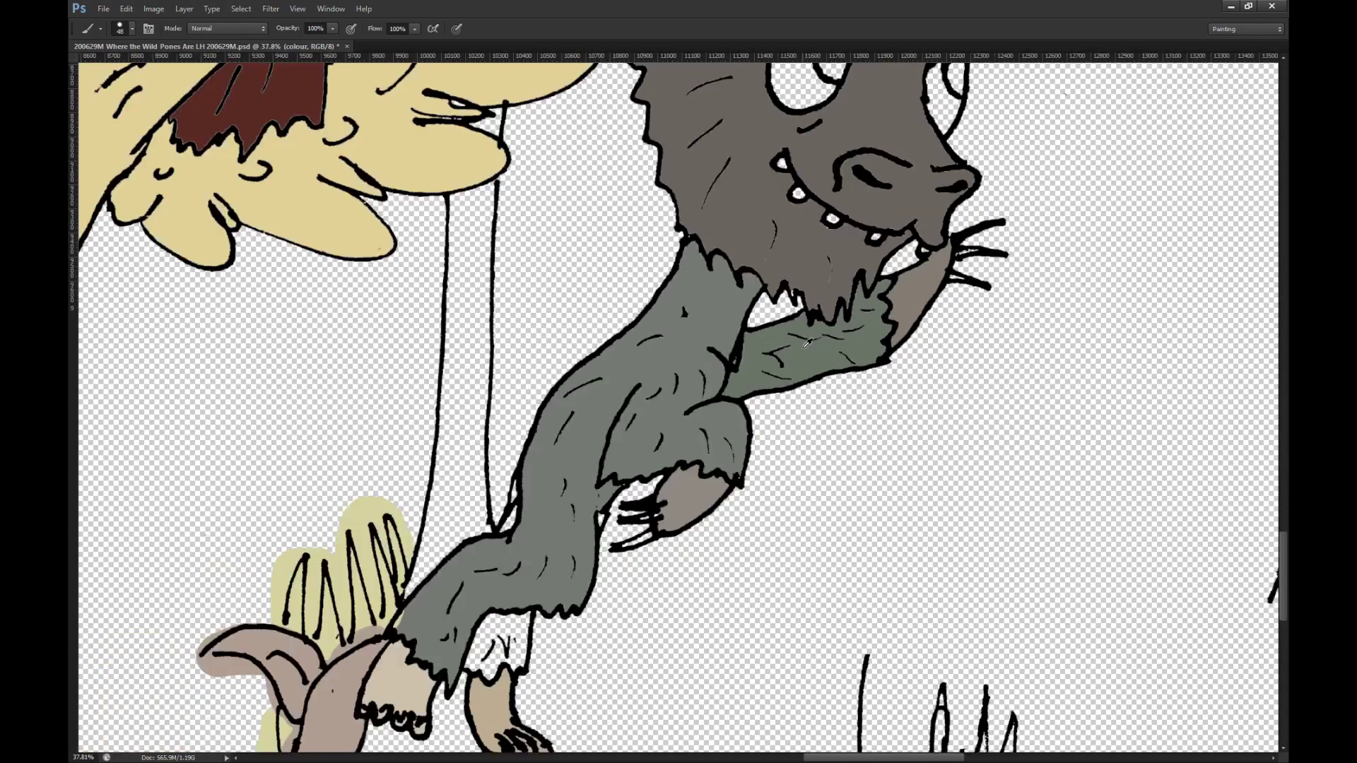
pyautogui.scroll(3, 516, 668)
pyautogui.scroll(2, 576, 651)
pyautogui.press('g')
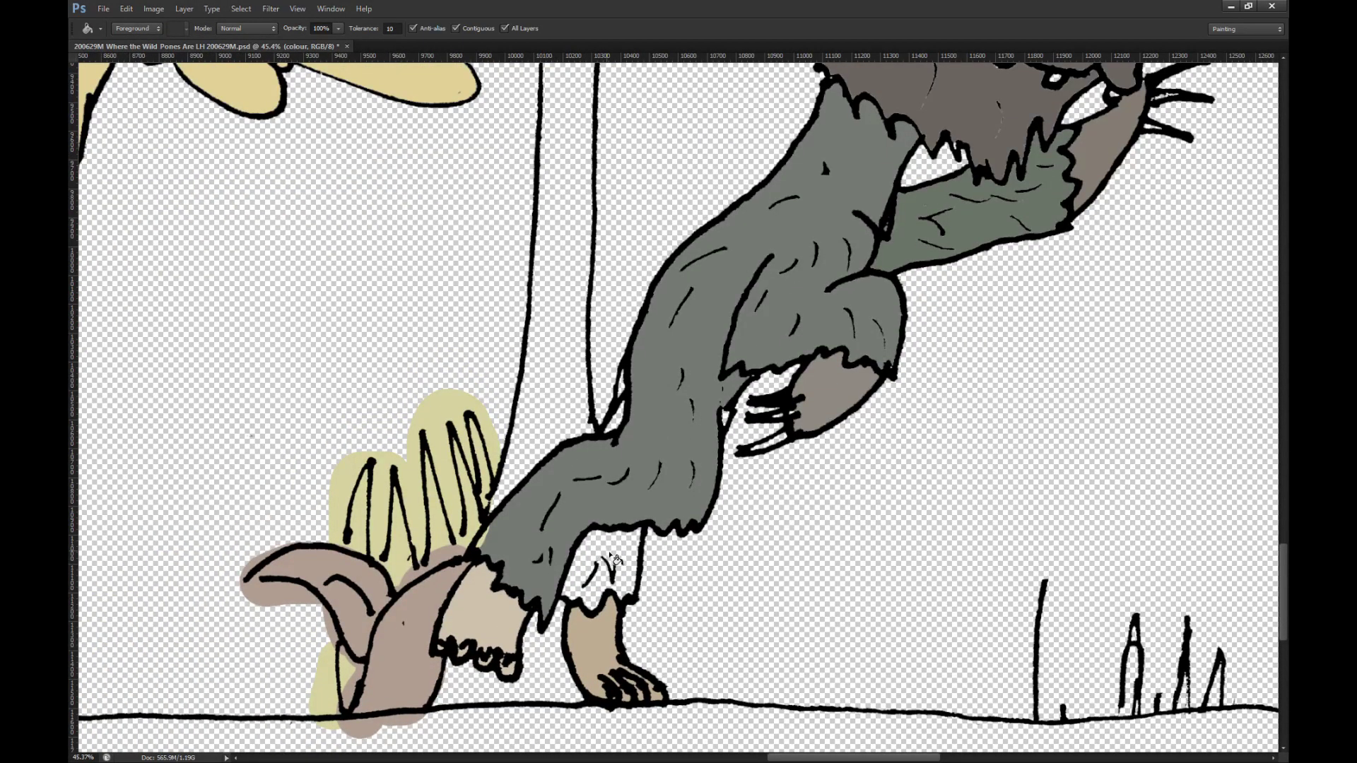
pyautogui.click(612, 558)
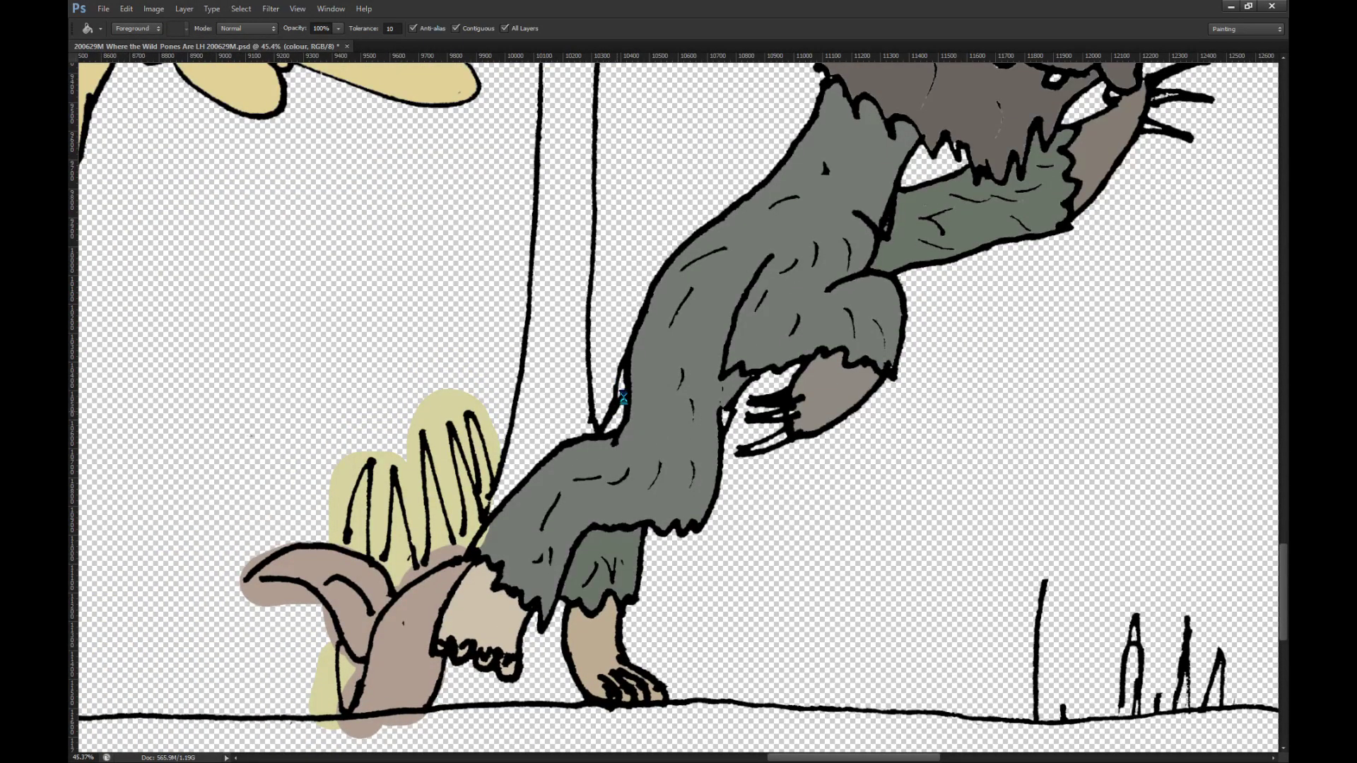
# Step: Fill the narrow sliver along the horned creature's back and paint over the small gap at its belly
pyautogui.click(624, 417)
pyautogui.press('b')
pyautogui.scroll(5, 709, 440)
pyautogui.moveTo(721, 410); pyautogui.dragTo(721, 431)
# Step: Fill the horned creature's teeth with the off-white of the teeth in the reference artwork
pyautogui.scroll(-8, 721, 431)
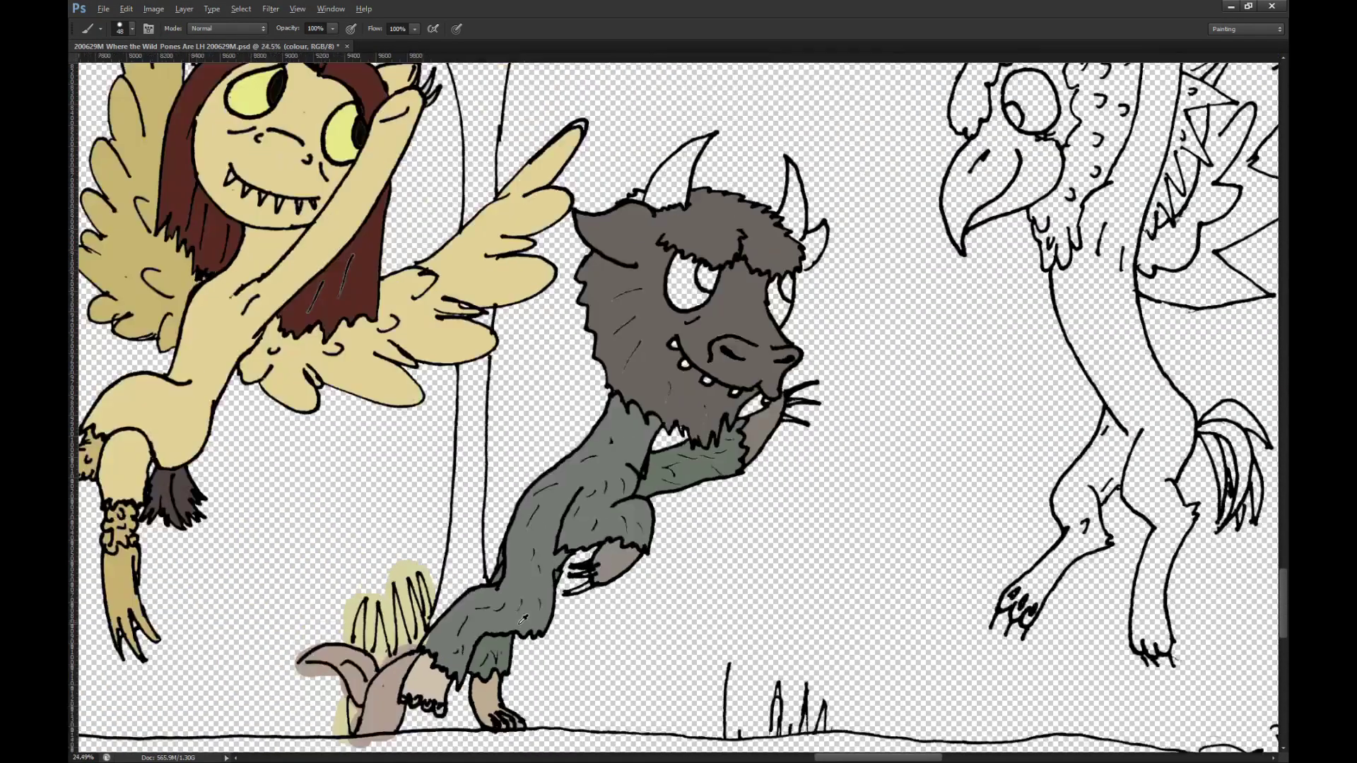
pyautogui.scroll(-3, 523, 620)
pyautogui.scroll(3, 569, 430)
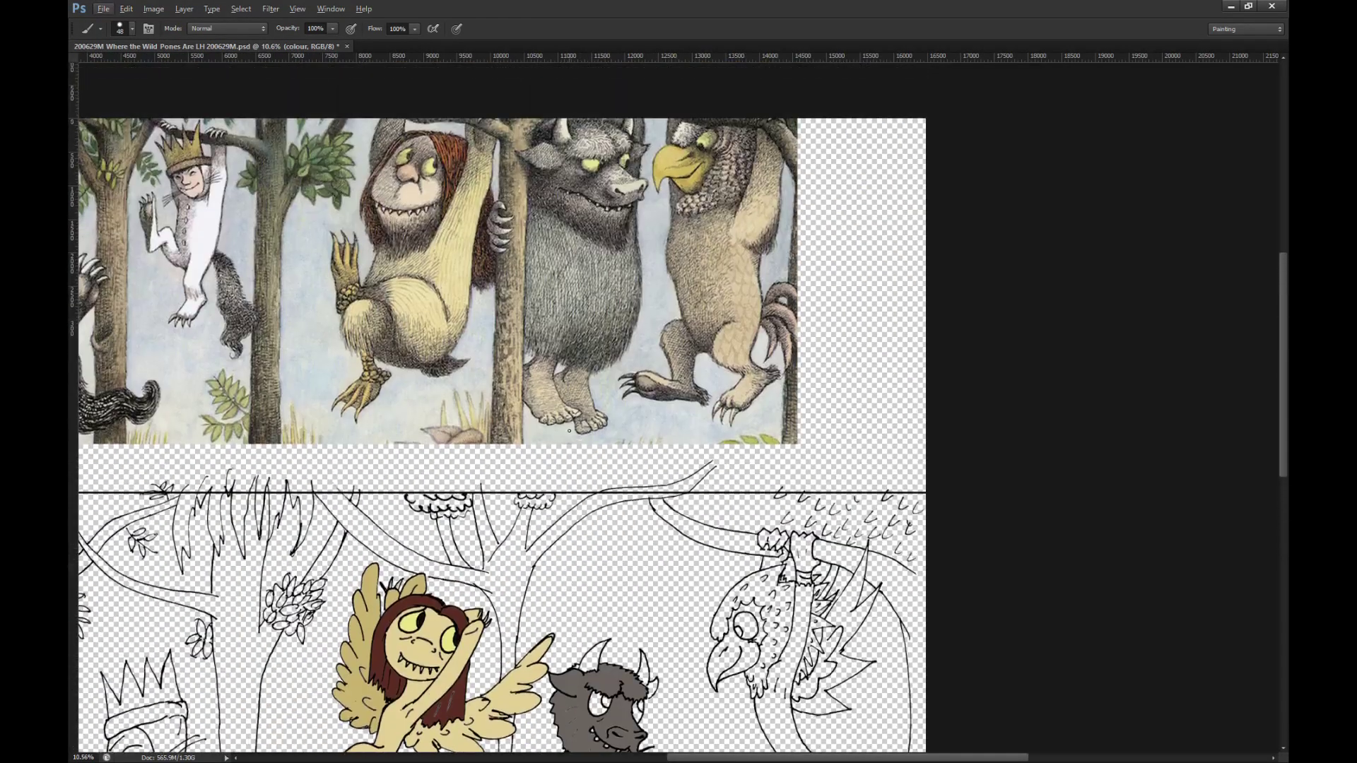
pyautogui.scroll(1, 569, 430)
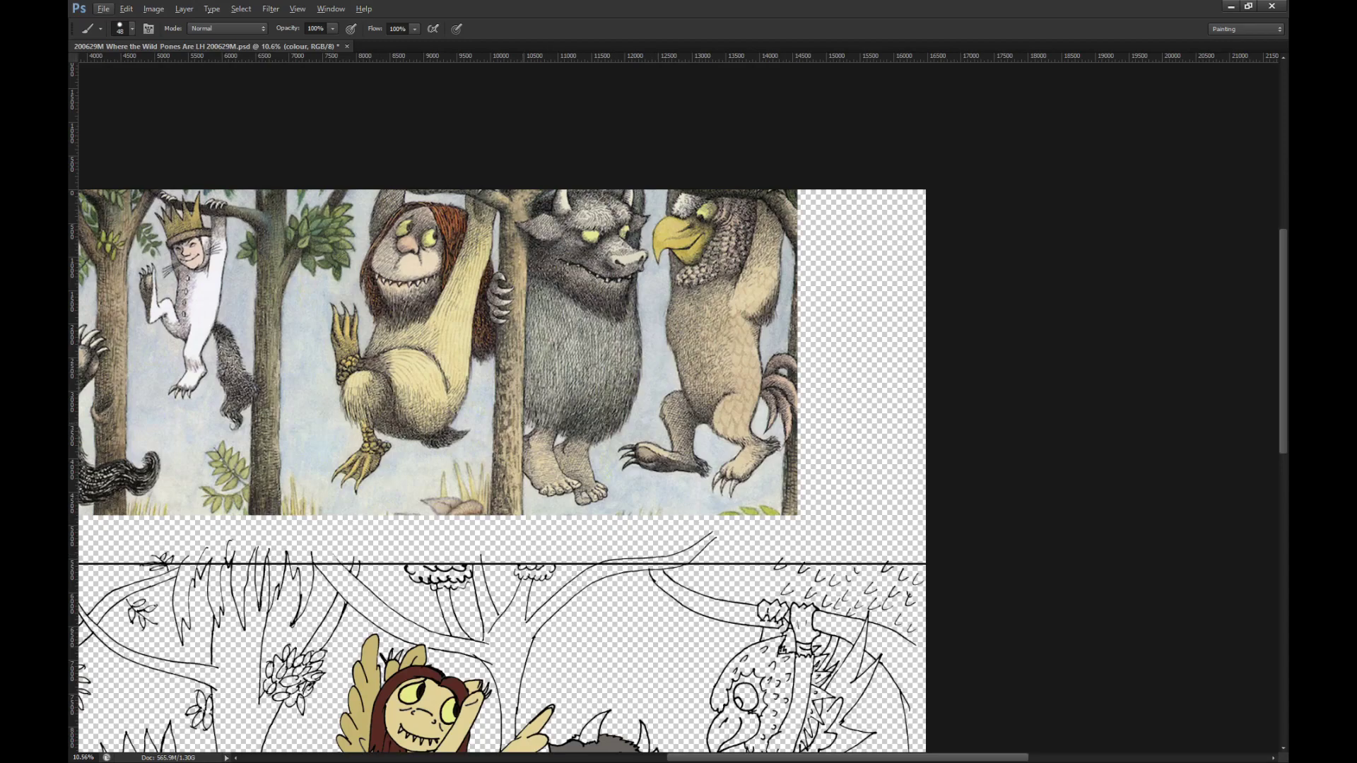
pyautogui.scroll(6, 650, 290)
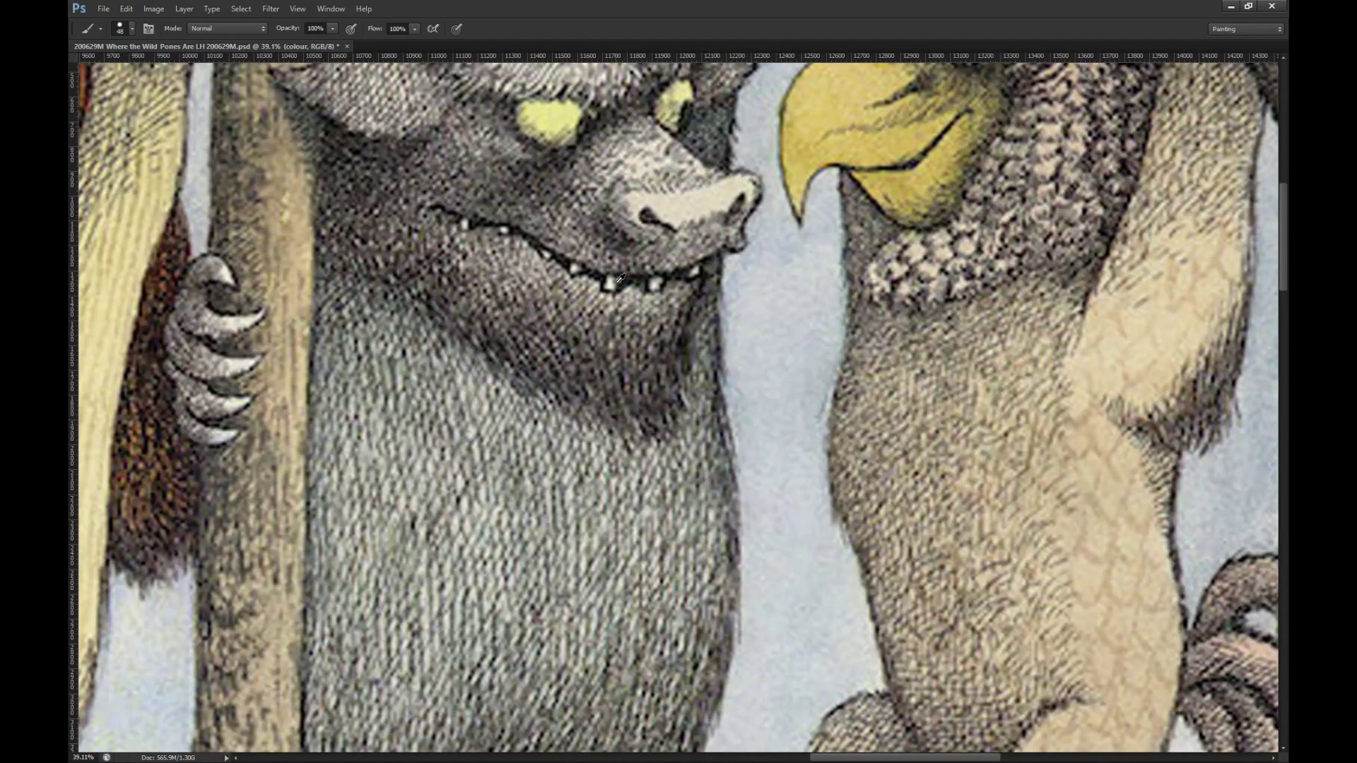
pyautogui.scroll(-5, 646, 254)
pyautogui.scroll(4, 813, 587)
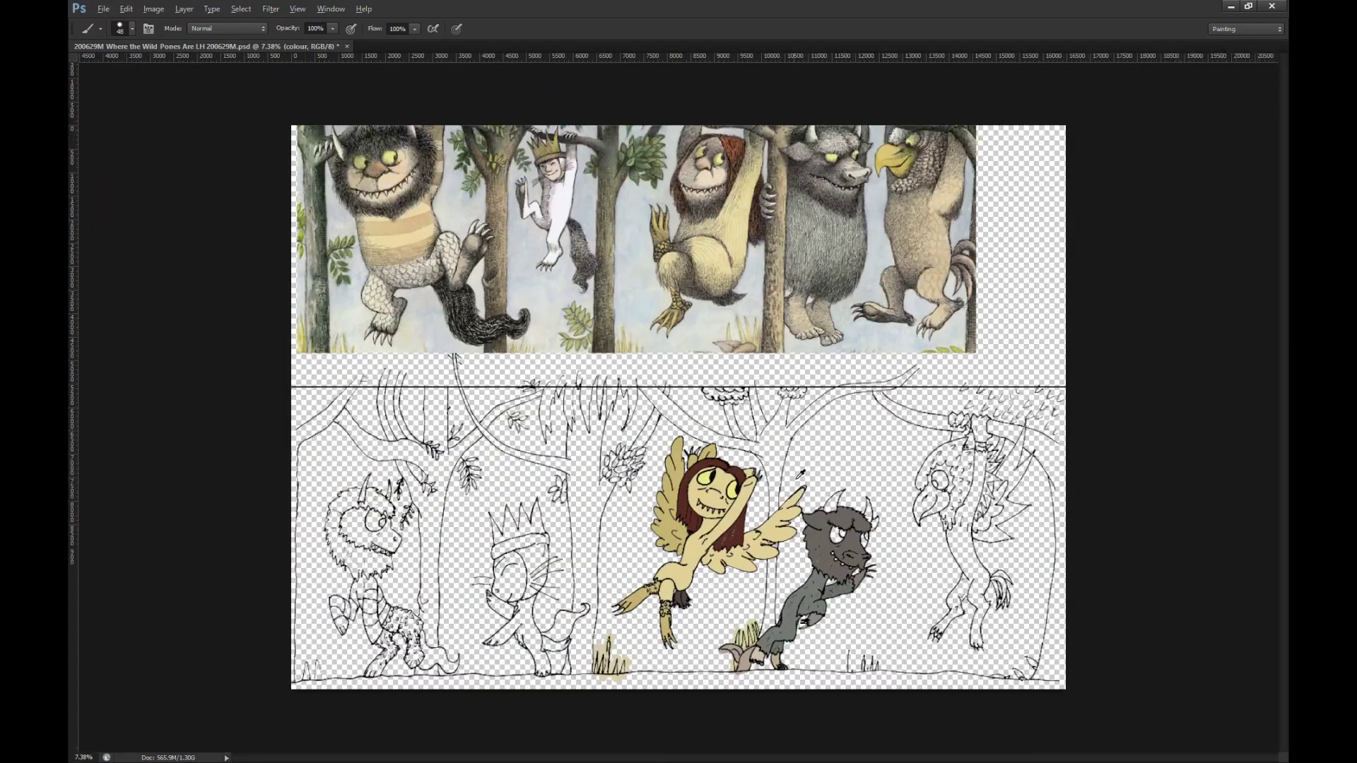
pyautogui.scroll(6, 959, 632)
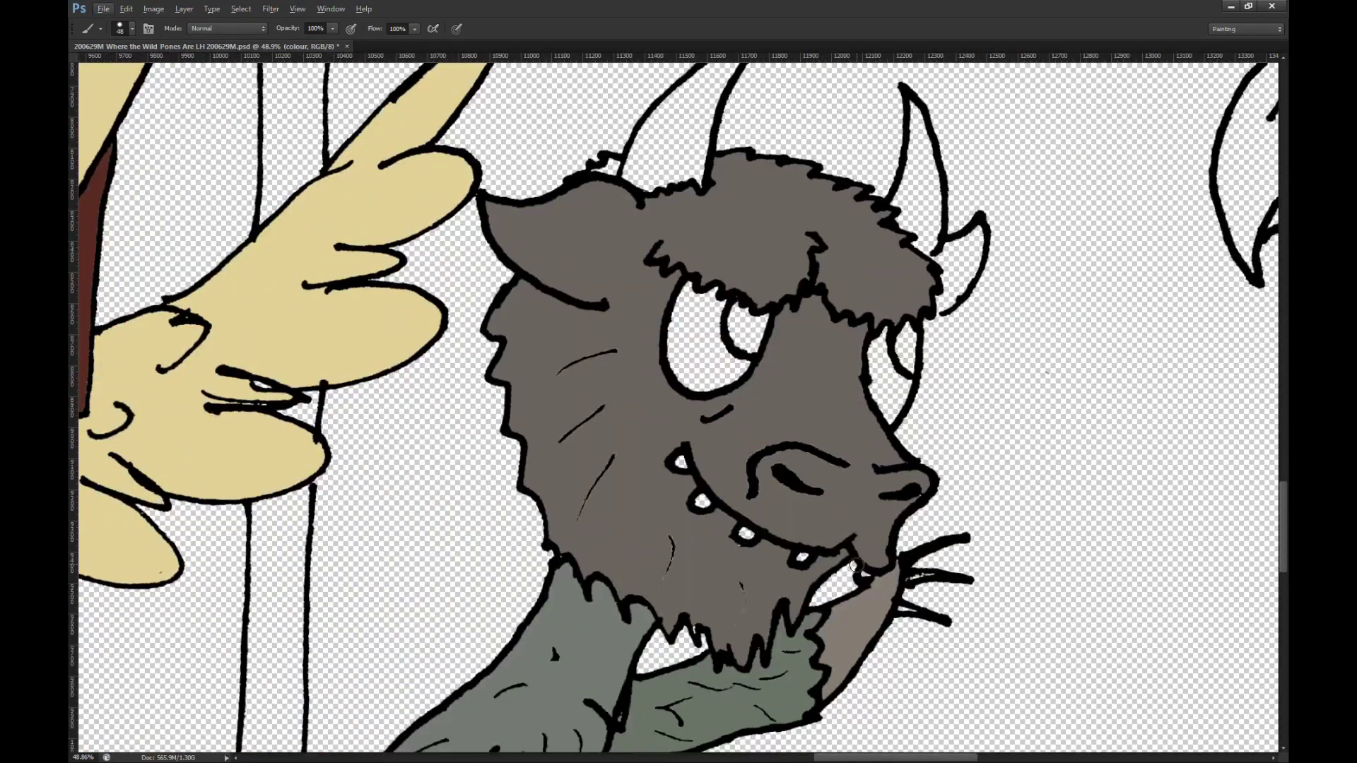
pyautogui.press('g')
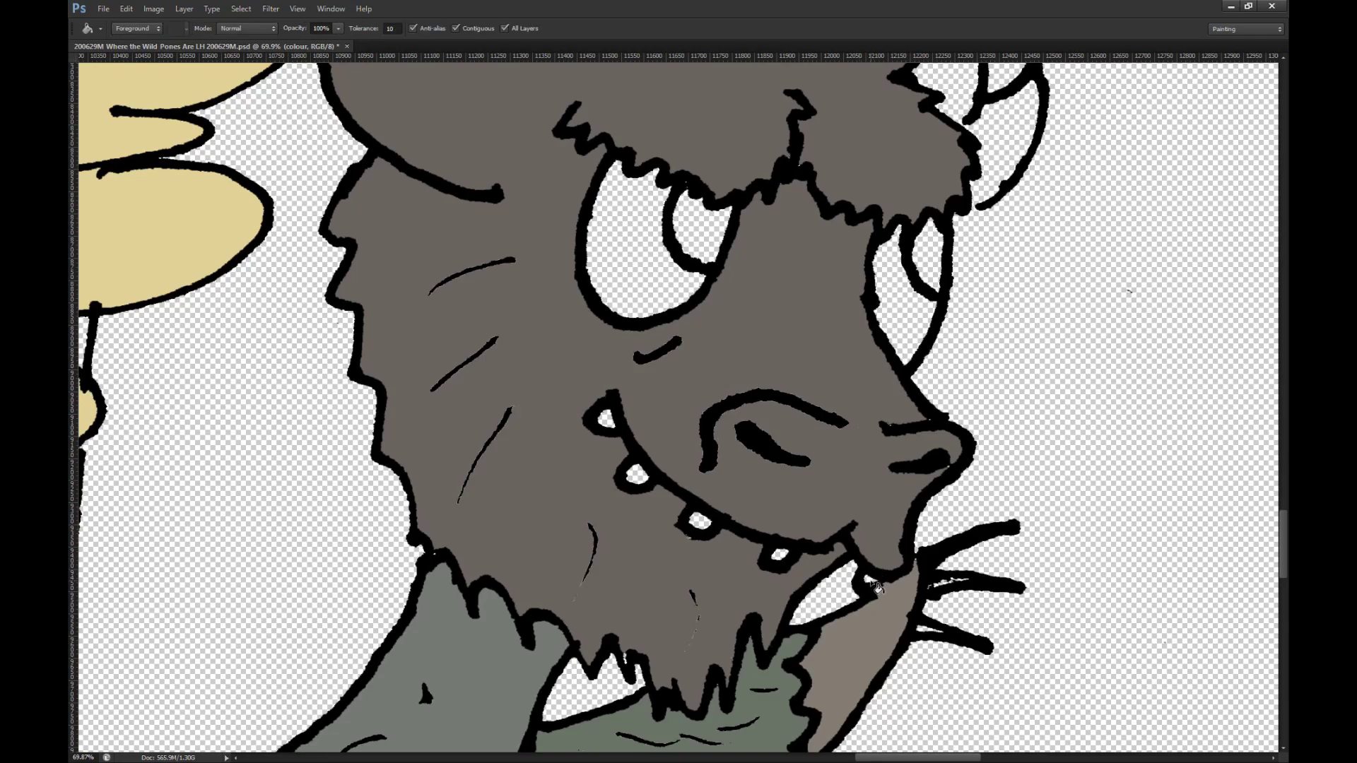
pyautogui.press('b')
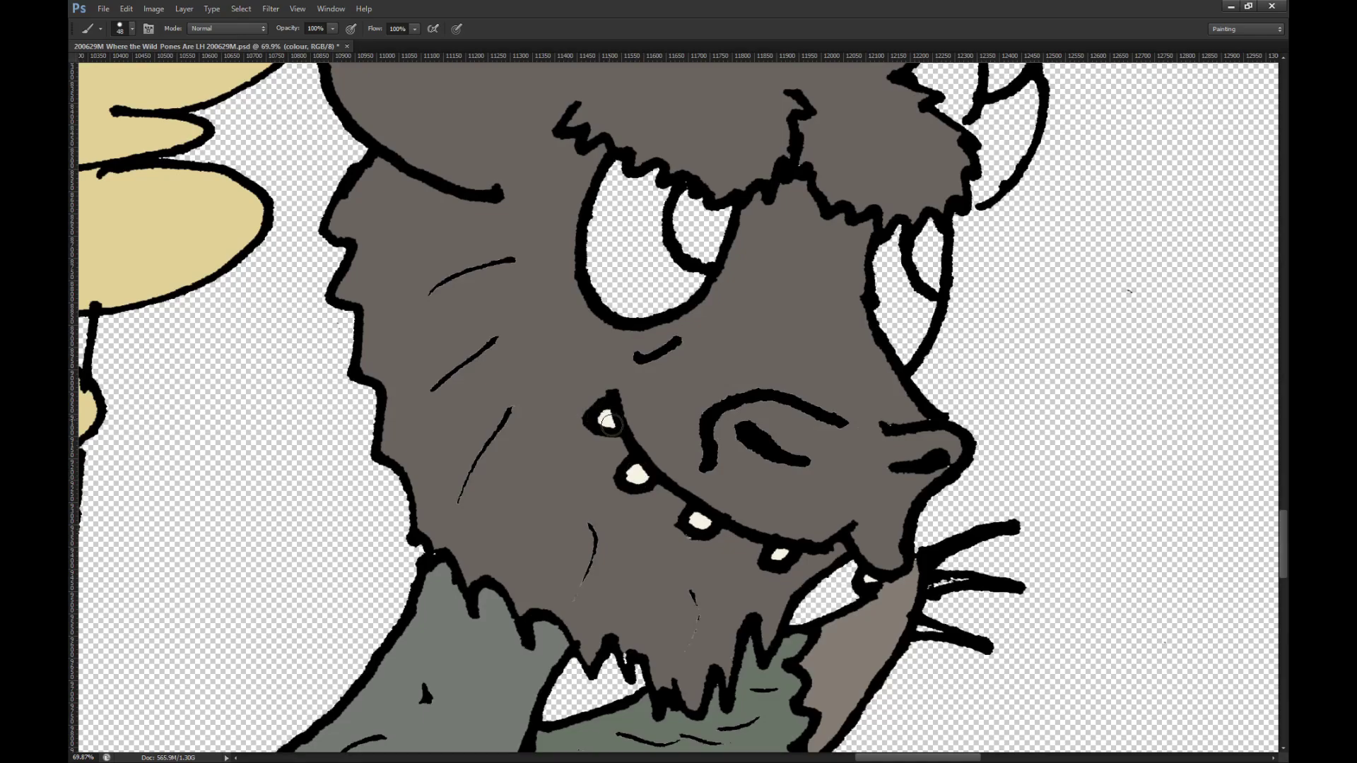
# Step: Fill the horned creature's near horn with the pale cream picked from the reference creature's horn, undoing the fill that spills into the background
pyautogui.scroll(-8, 599, 417)
pyautogui.scroll(3, 665, 225)
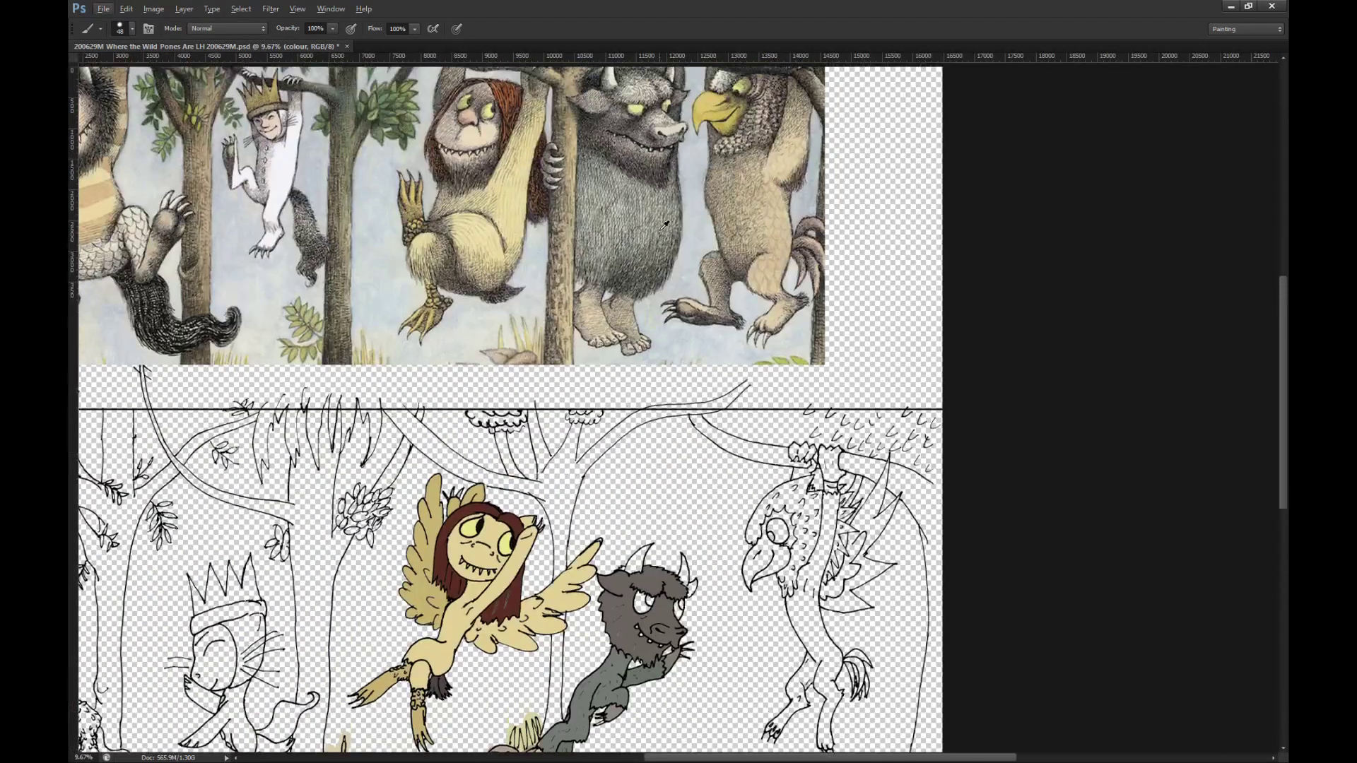
pyautogui.keyDown('alt'); pyautogui.click(617, 119); pyautogui.keyUp('alt')
pyautogui.scroll(10, 603, 509)
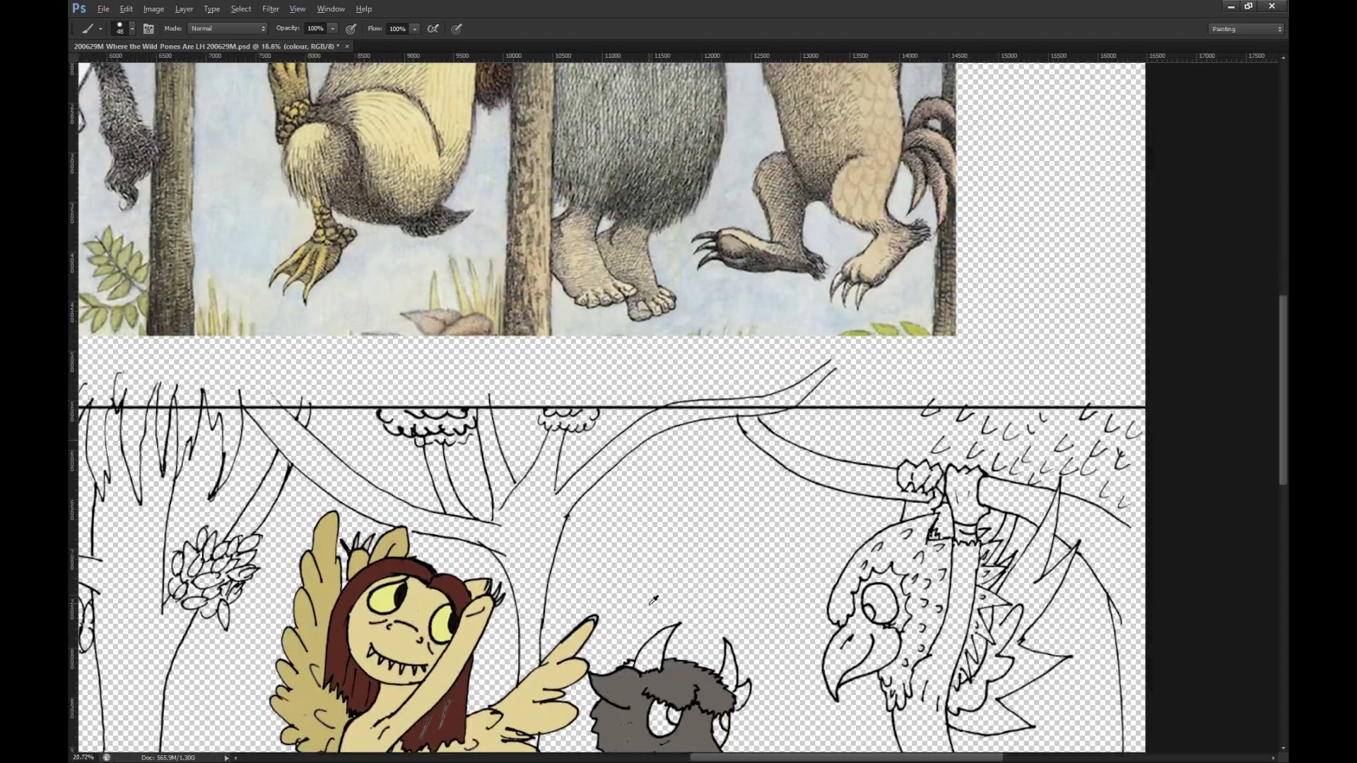
pyautogui.scroll(-2, 651, 590)
pyautogui.scroll(3, 654, 591)
pyautogui.scroll(-1, 658, 591)
pyautogui.press('g')
pyautogui.click(670, 488)
pyautogui.click(849, 519)
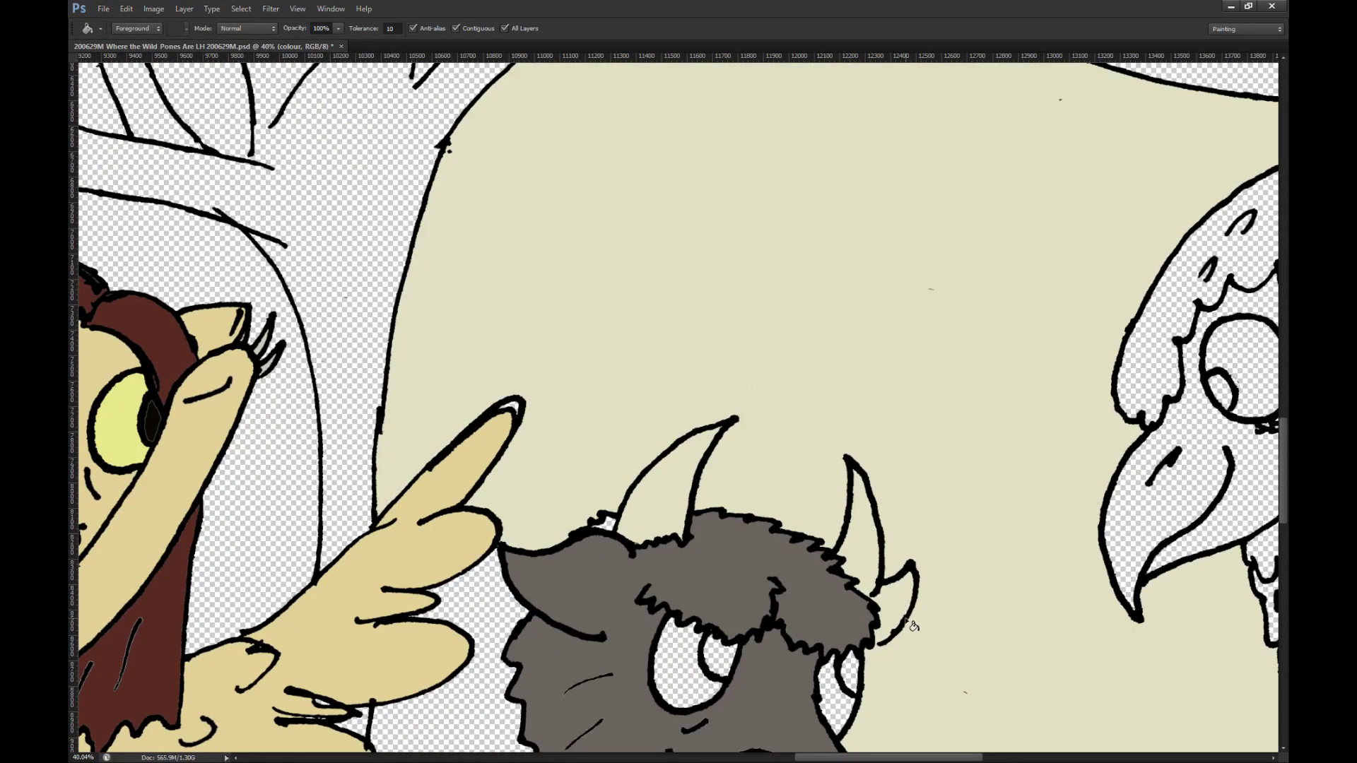
pyautogui.hotkey('ctrl', 'z')
# Step: Close the outline gaps at the base of the horned creature's far horn and far ear on the outlines layer
pyautogui.scroll(5, 919, 628)
pyautogui.press('alt')
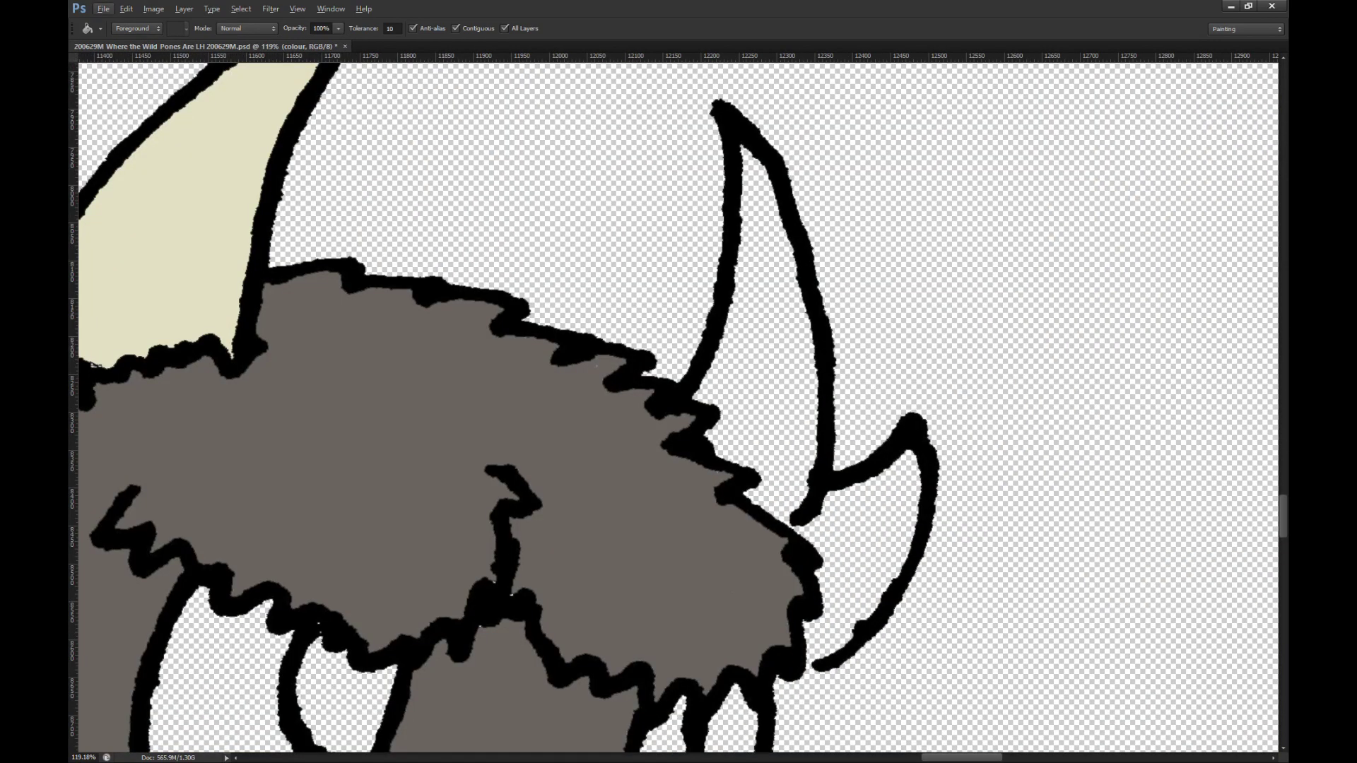
pyautogui.hotkey('alt', ']')
pyautogui.press('b')
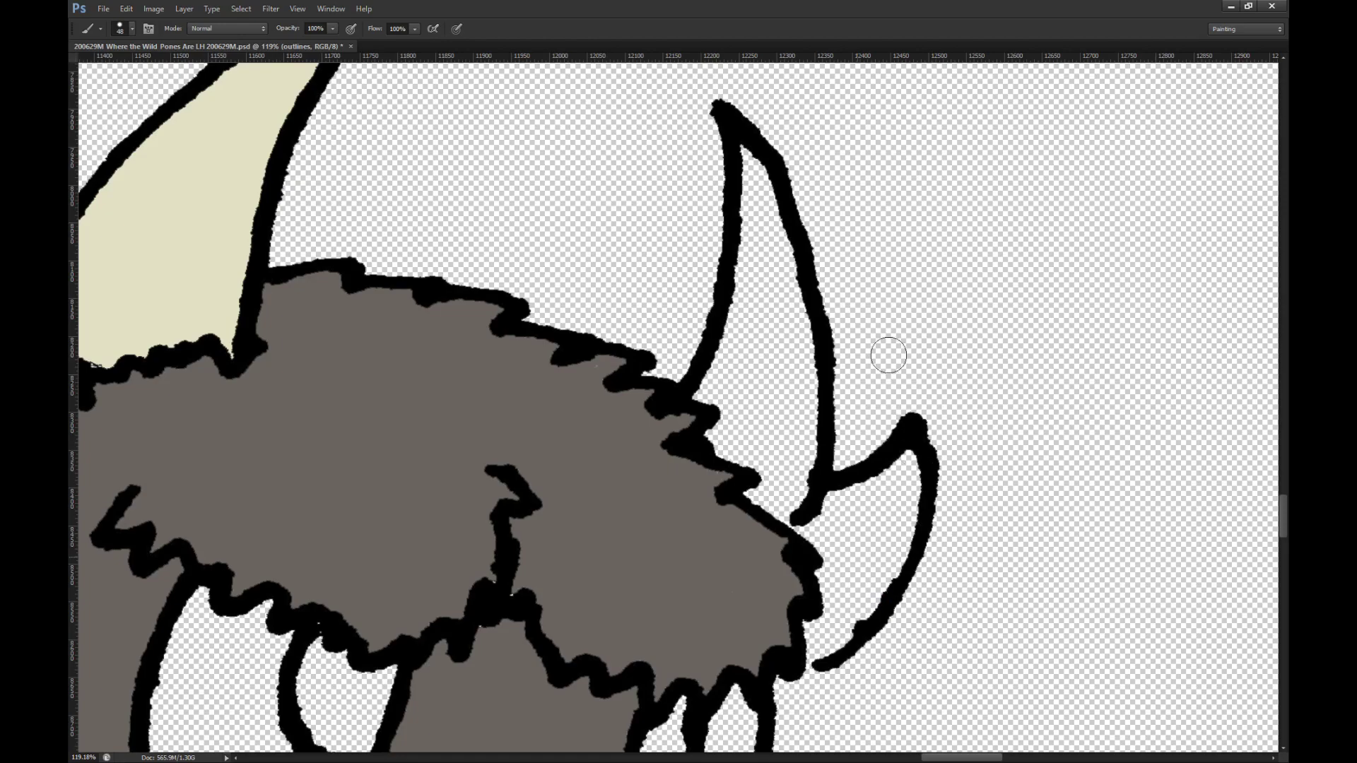
pyautogui.keyDown('alt'); pyautogui.moveTo(916, 451); pyautogui.dragTo(895, 452); pyautogui.keyUp('alt')
pyautogui.click(810, 507)
pyautogui.moveTo(803, 520); pyautogui.dragTo(788, 526)
pyautogui.moveTo(798, 654)
pyautogui.mouseDown()
pyautogui.moveTo(817, 661)
pyautogui.moveTo(800, 667)
pyautogui.mouseUp()
pyautogui.scroll(-1, 908, 364)
pyautogui.scroll(-15, 908, 364)
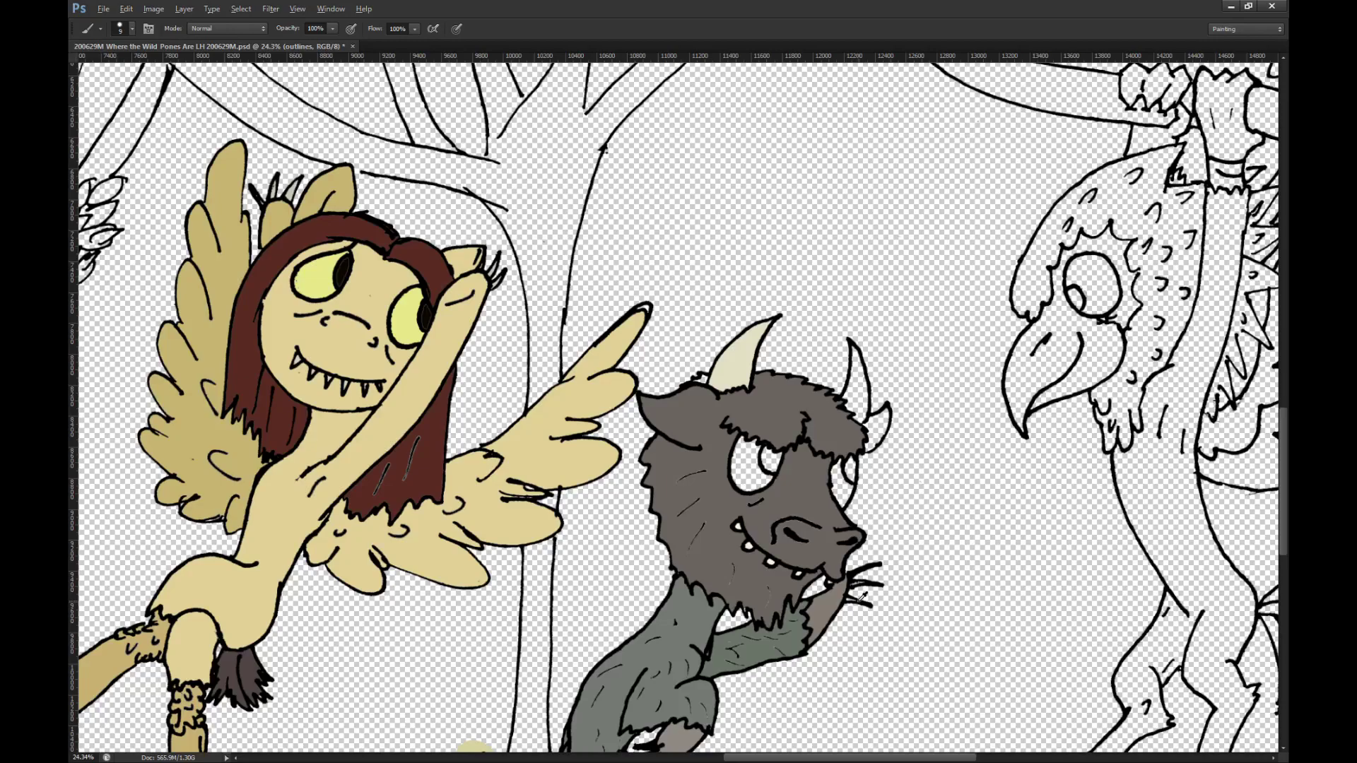
# Step: Fill the horned creature's far ear with dark brown on the colour layer
pyautogui.press('g')
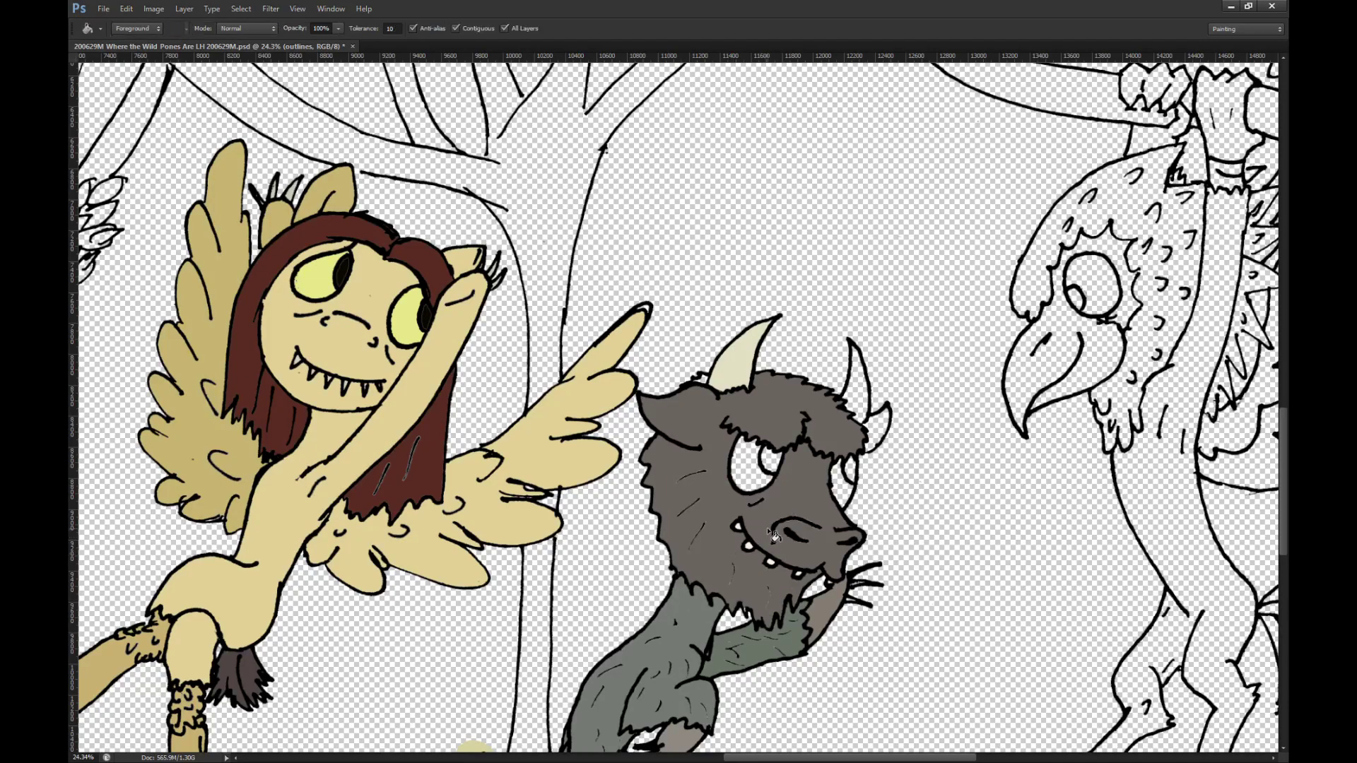
pyautogui.hotkey('alt', '[')
pyautogui.press('v')
pyautogui.press('i')
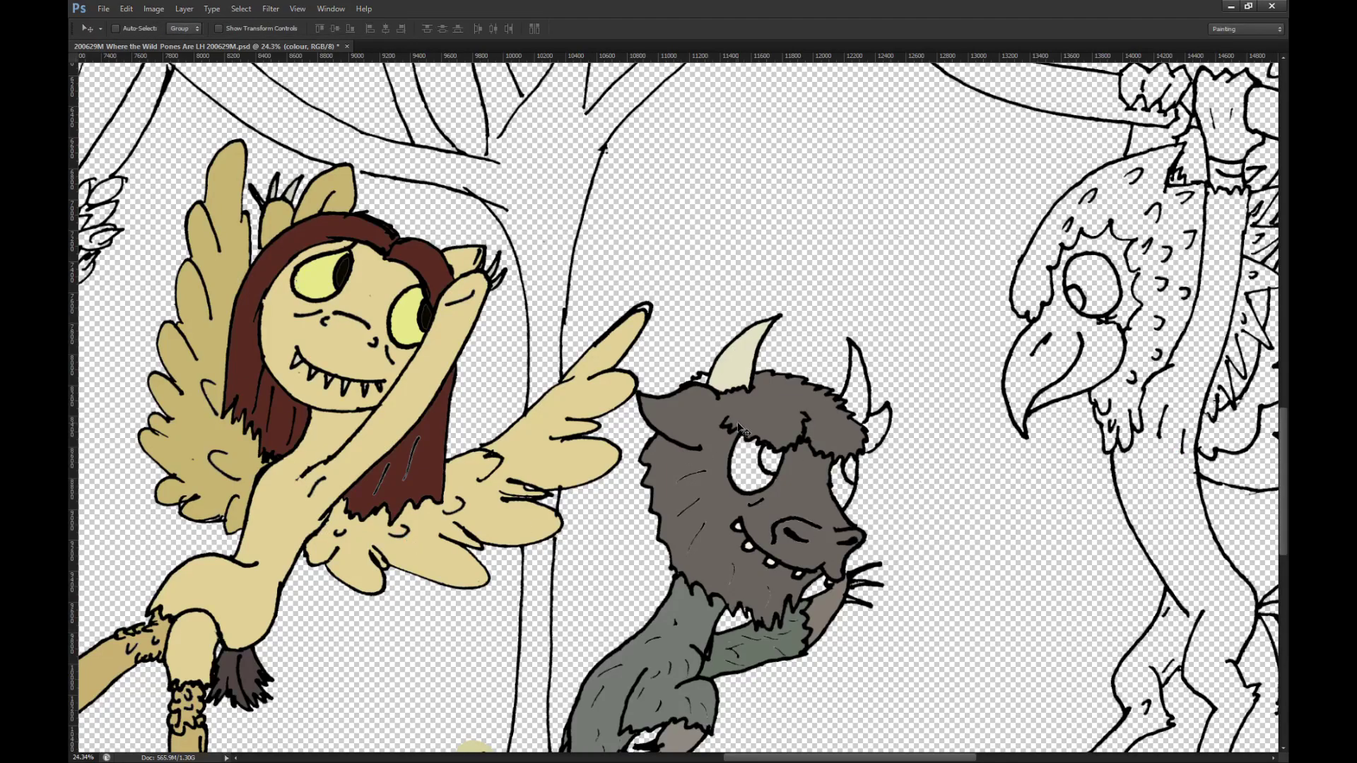
pyautogui.press('g')
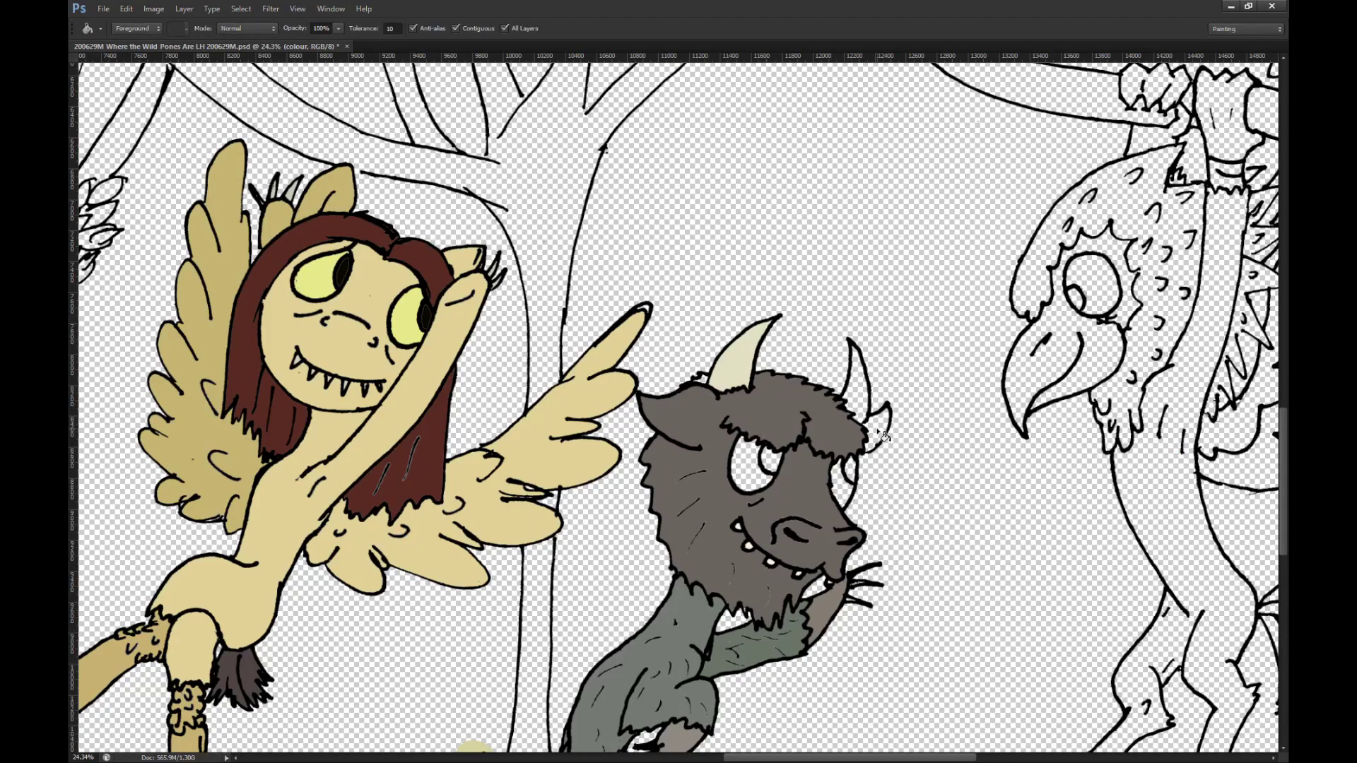
pyautogui.scroll(1, 853, 538)
pyautogui.scroll(3, 844, 404)
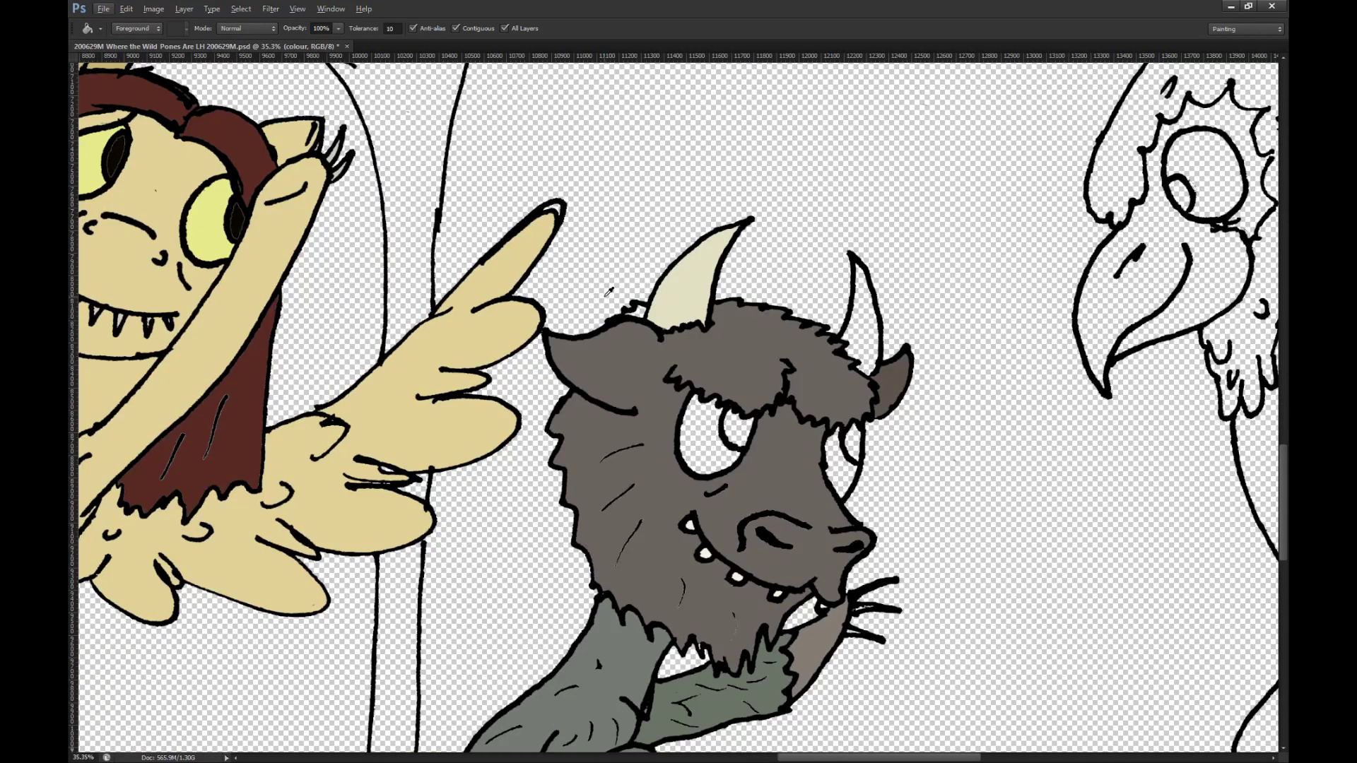
# Step: Colour the fur tuft behind the near horn and paint over small gaps in the head with the face's grey-brown
pyautogui.scroll(-1, 666, 346)
pyautogui.scroll(-1, 666, 346)
pyautogui.press('b')
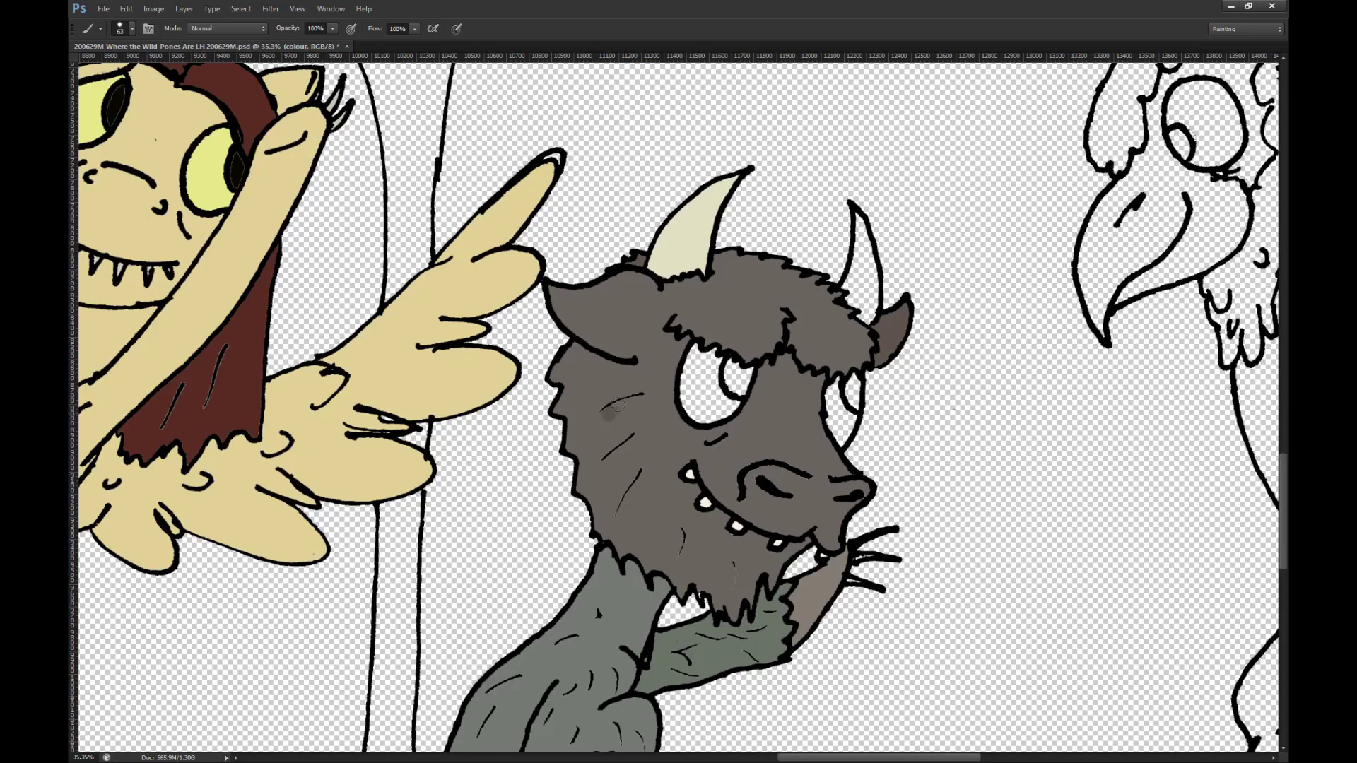
pyautogui.keyDown('alt'); pyautogui.click(591, 411); pyautogui.keyUp('alt')
pyautogui.moveTo(692, 541); pyautogui.dragTo(674, 547)
pyautogui.moveTo(738, 472)
pyautogui.mouseDown()
pyautogui.moveTo(767, 487)
pyautogui.moveTo(802, 479)
pyautogui.moveTo(756, 467)
pyautogui.mouseUp()
pyautogui.moveTo(838, 493)
pyautogui.mouseDown()
pyautogui.moveTo(852, 495)
pyautogui.moveTo(839, 482)
pyautogui.mouseUp()
pyautogui.scroll(-3, 809, 488)
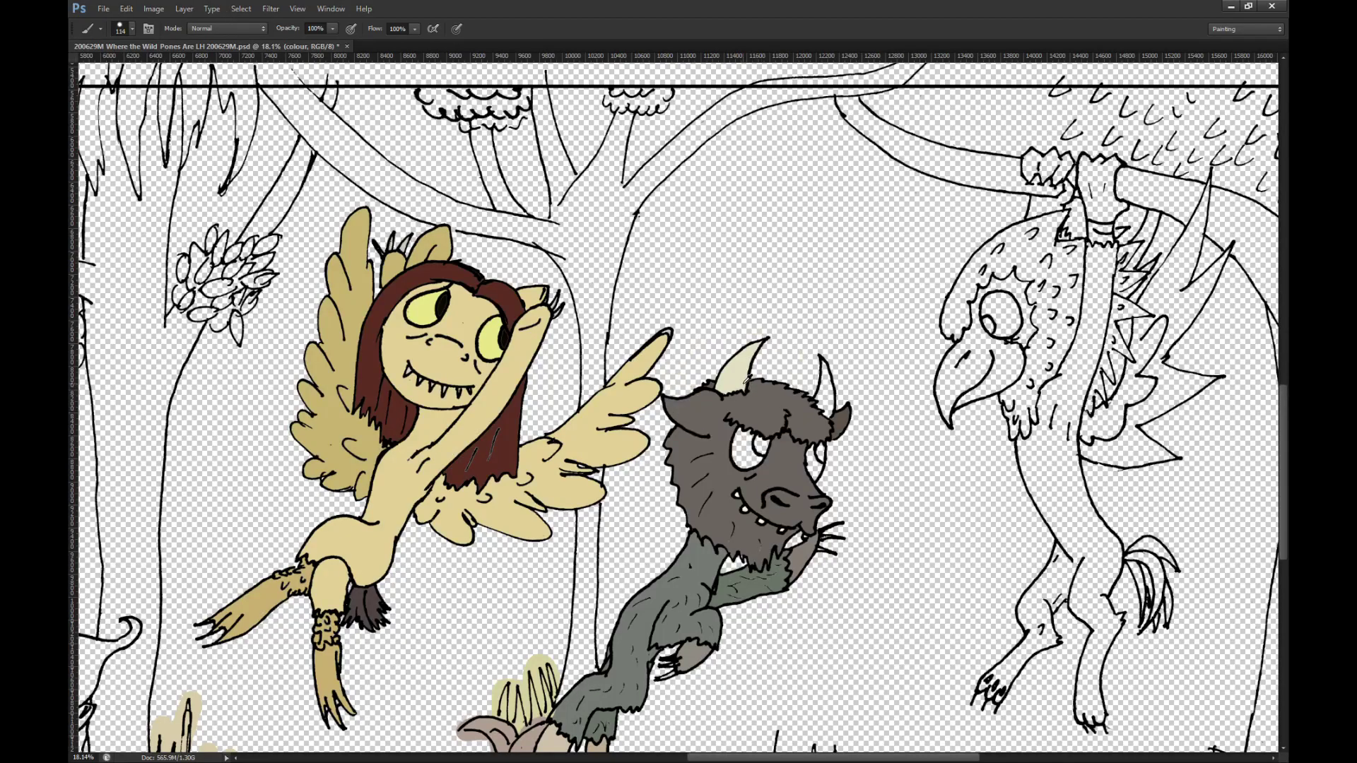
# Step: Fill the horned creature's far horn with pale cream and both its eyes with the reference eyes' yellow
pyautogui.press('g')
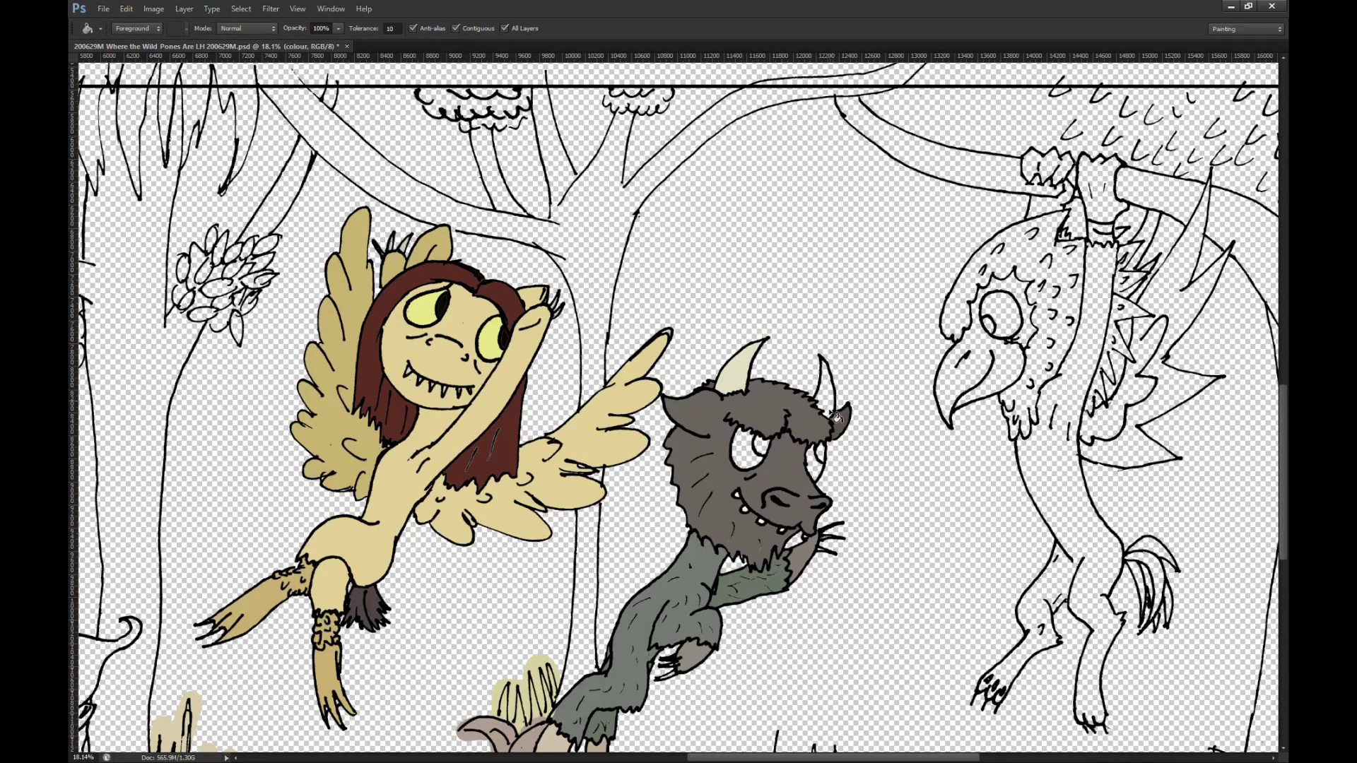
pyautogui.scroll(-3, 827, 424)
pyautogui.scroll(1, 834, 88)
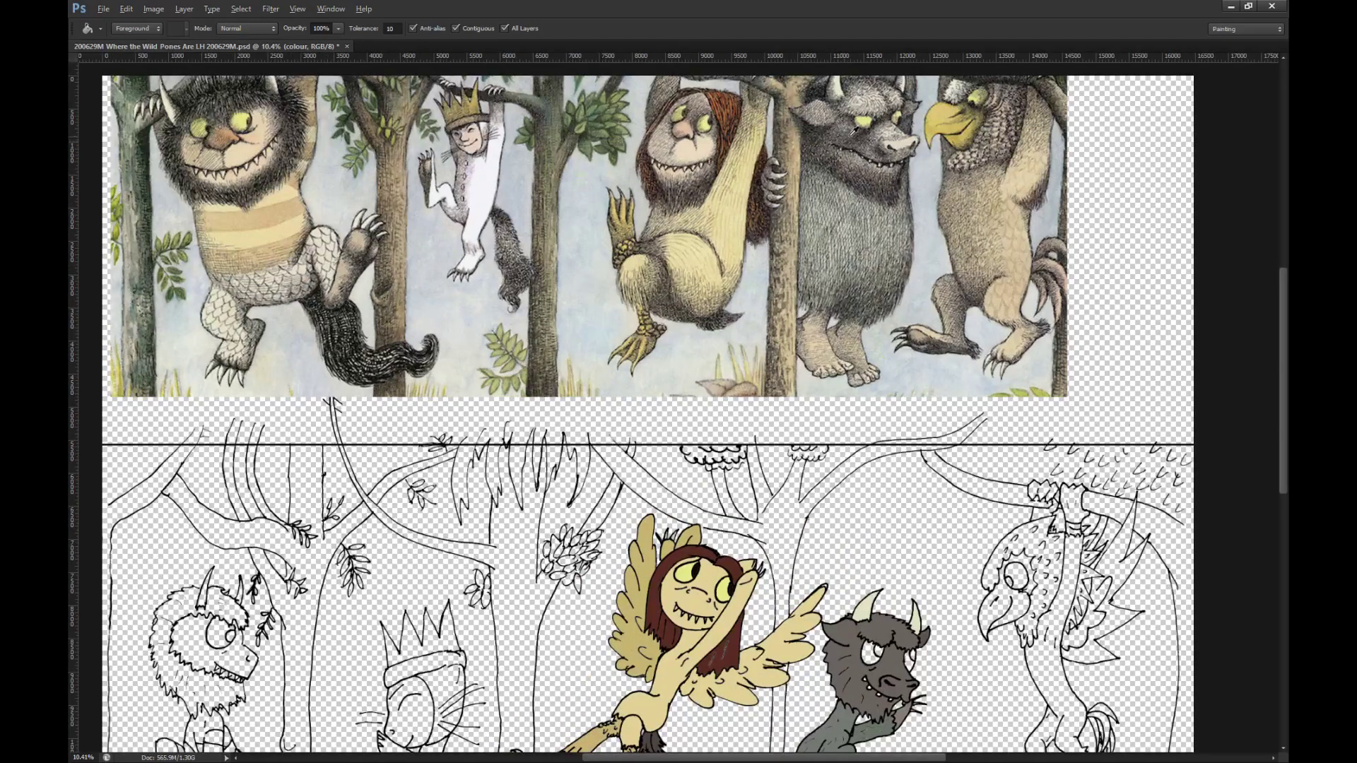
pyautogui.click(871, 661)
pyautogui.click(902, 665)
# Step: Fill both of the horned creature's pupils with the dark grey picked from the reference creature's eye
pyautogui.scroll(5, 876, 116)
pyautogui.keyDown('alt'); pyautogui.click(892, 125); pyautogui.keyUp('alt')
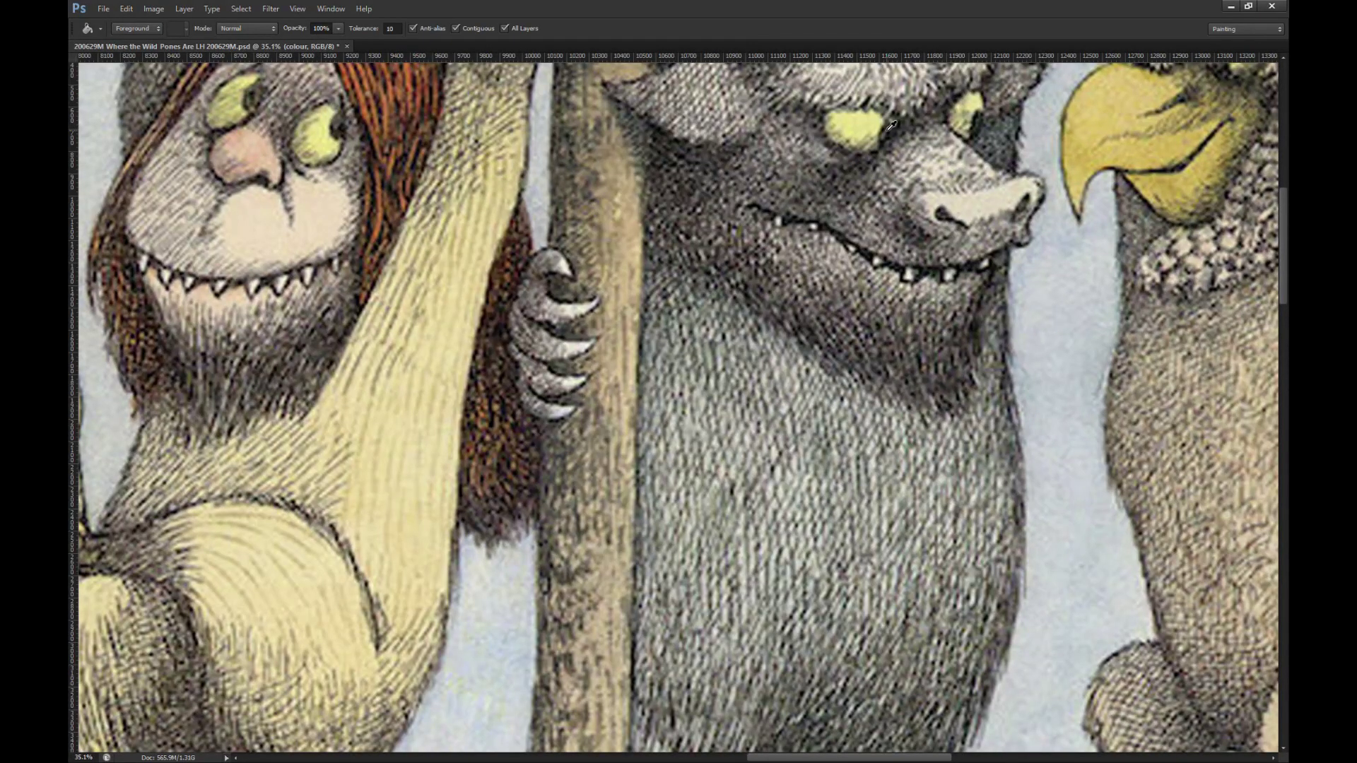
pyautogui.scroll(-6, 892, 125)
pyautogui.scroll(4, 924, 715)
pyautogui.scroll(3, 924, 716)
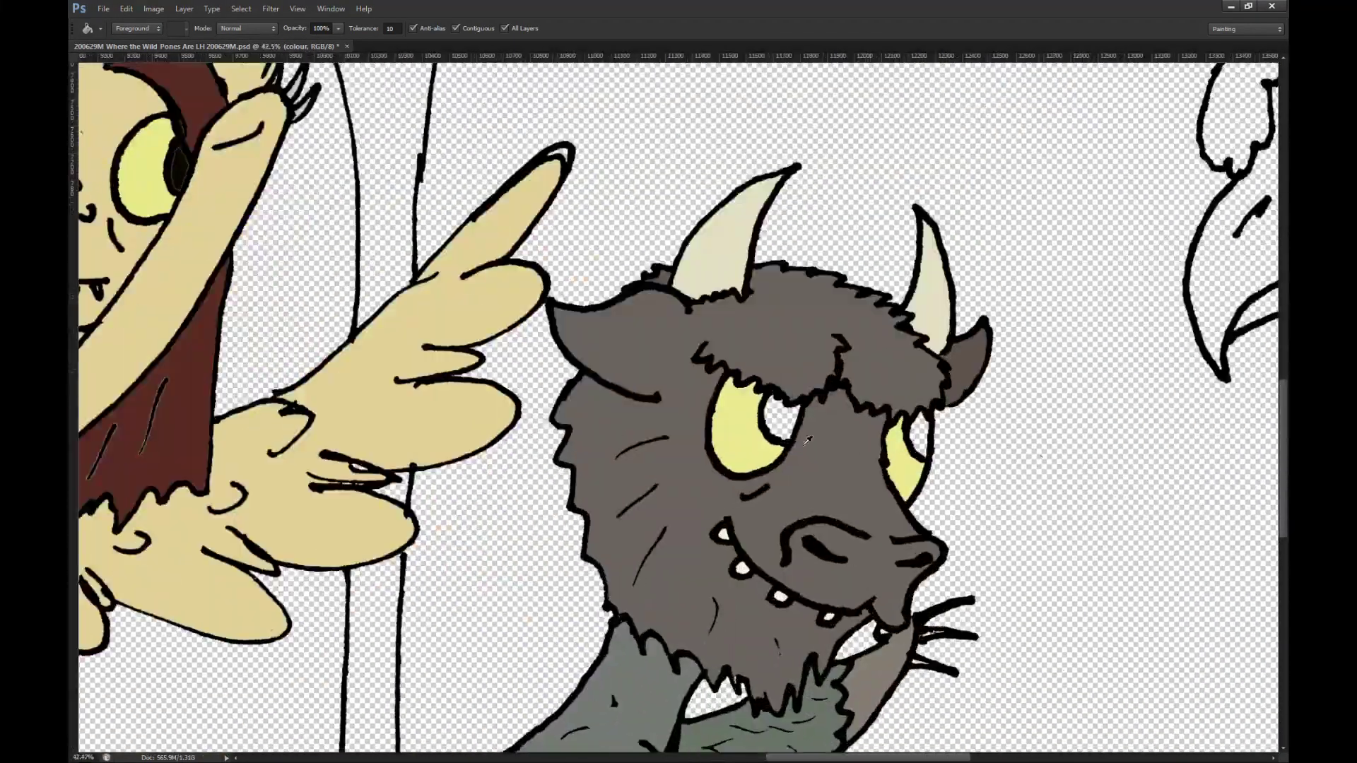
pyautogui.click(780, 406)
pyautogui.click(774, 400)
pyautogui.click(928, 424)
pyautogui.scroll(-2, 864, 468)
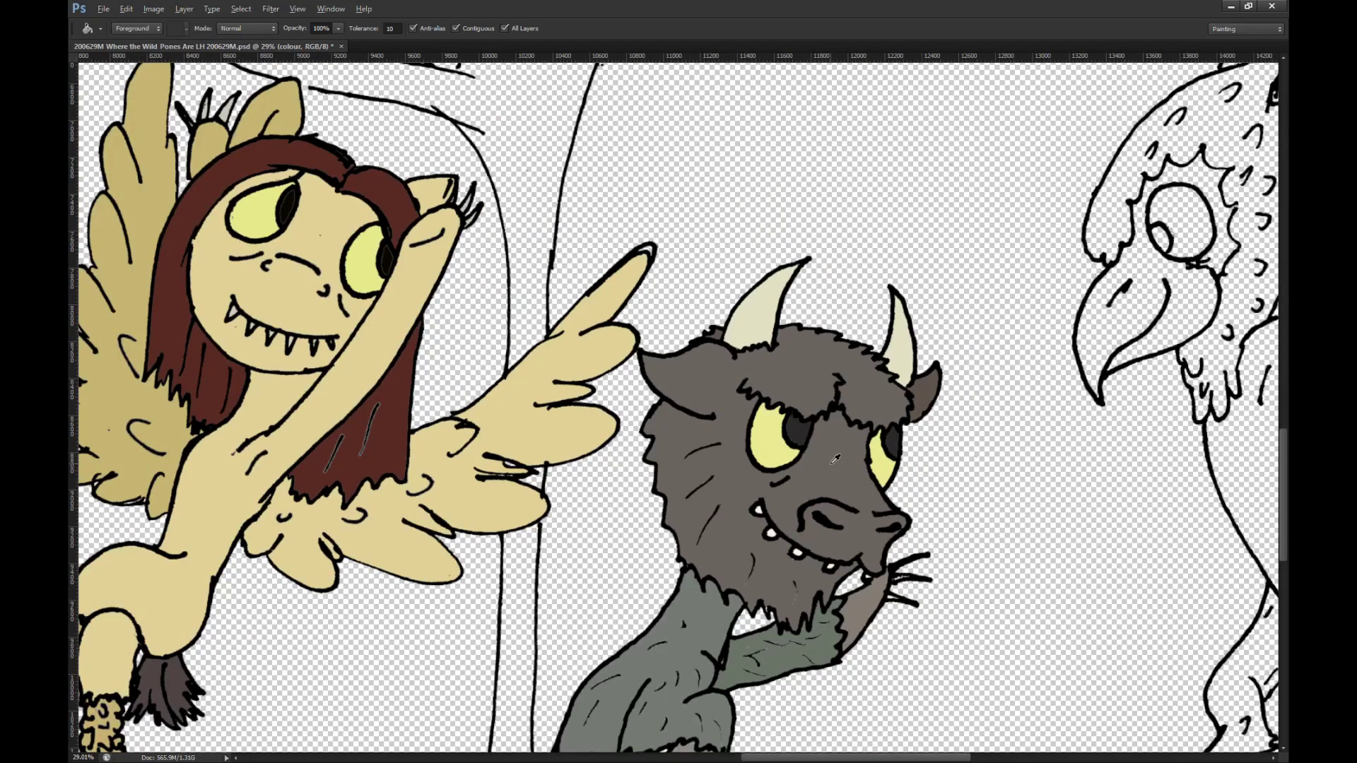
# Step: Lasso around the horned creature's head, refill its fur with Contiguous turned off, and deselect it
pyautogui.scroll(-6, 835, 460)
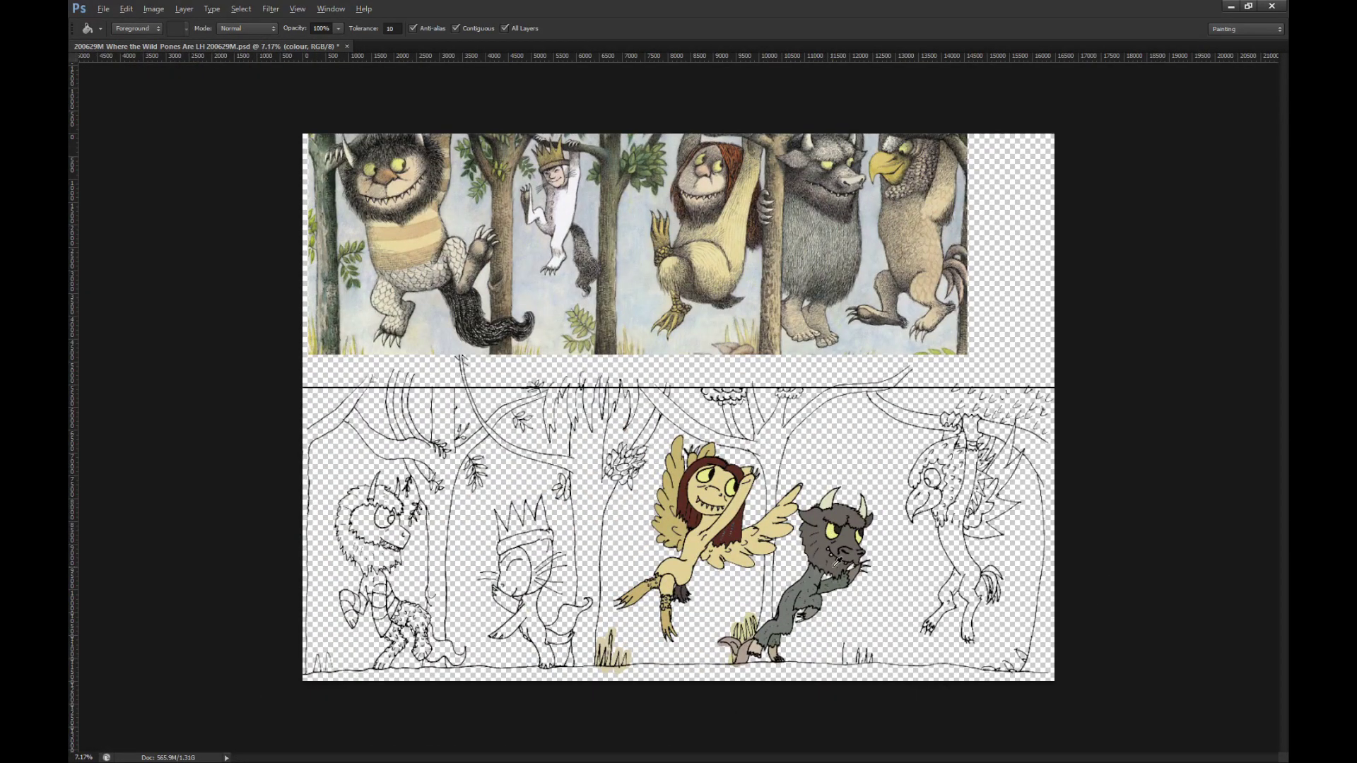
pyautogui.scroll(6, 837, 562)
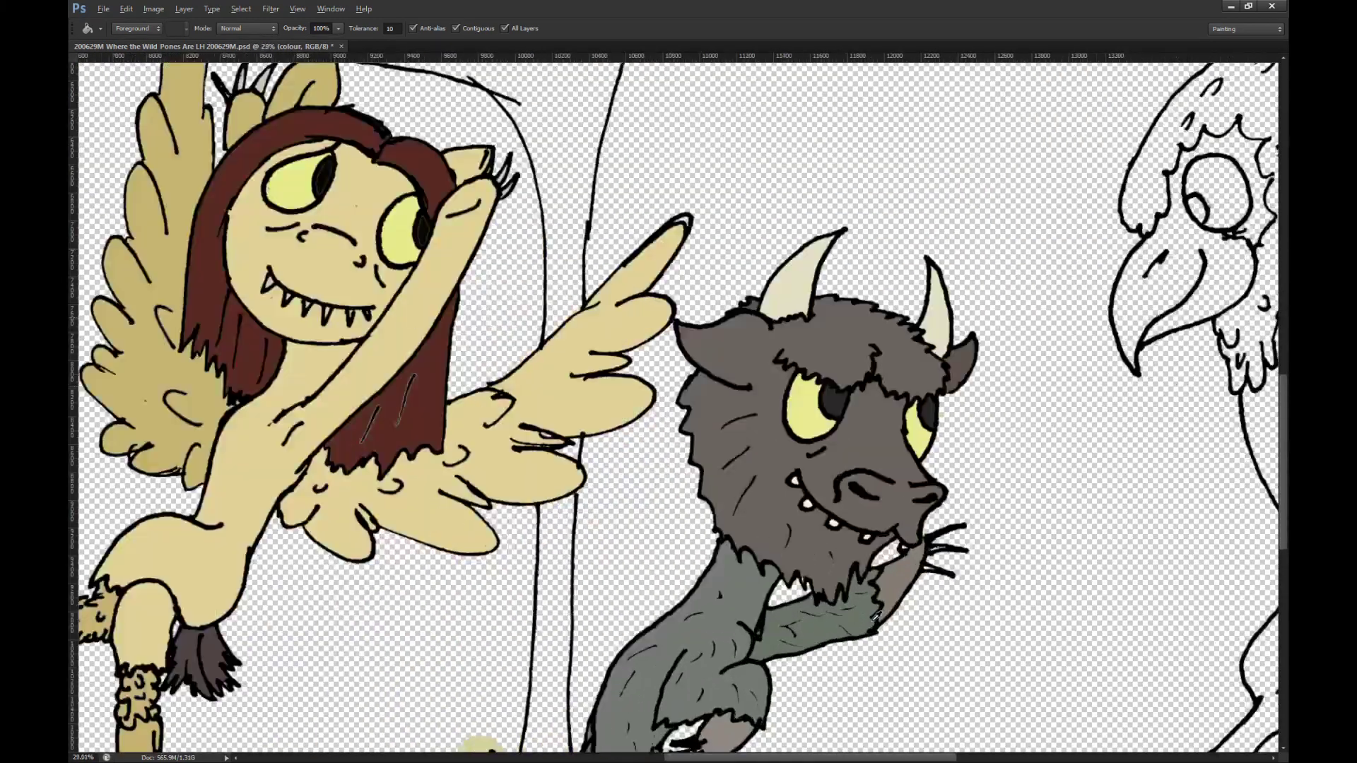
pyautogui.click(762, 578)
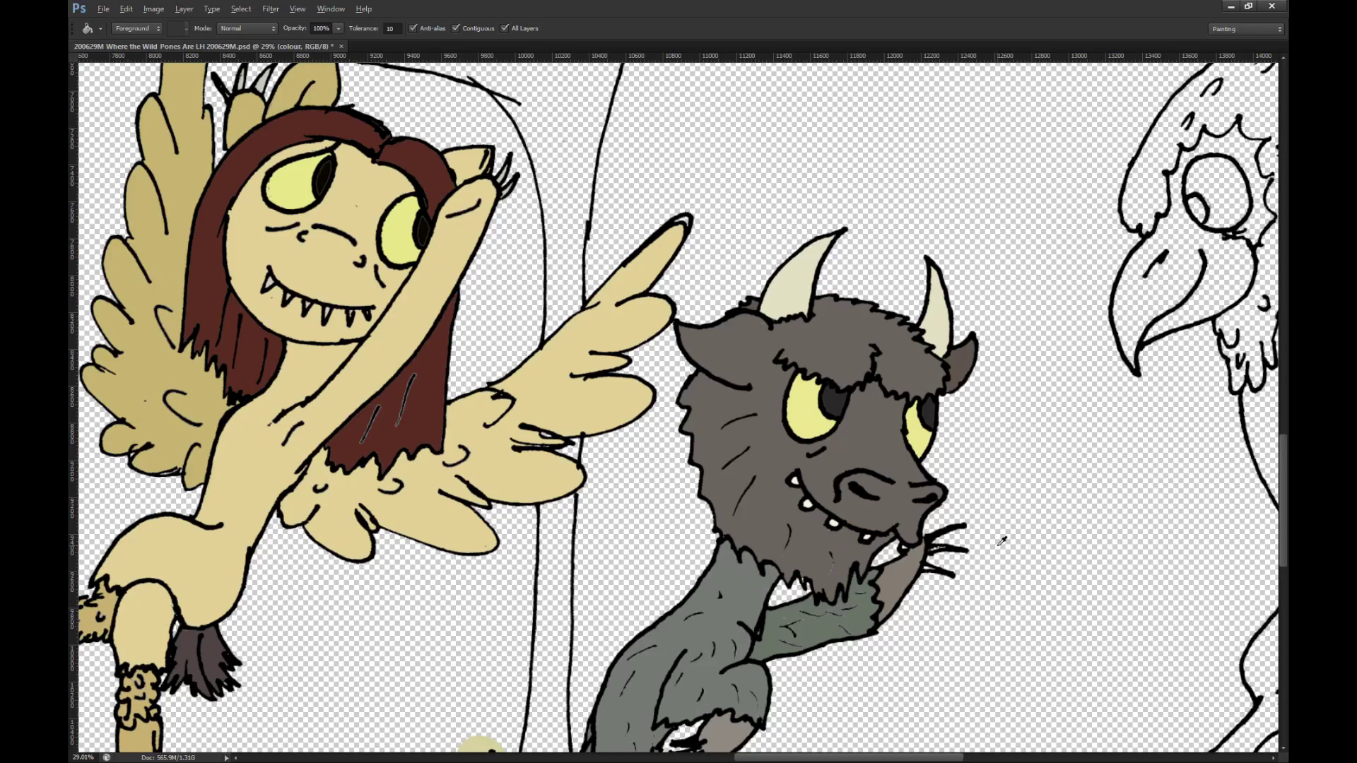
pyautogui.press('i')
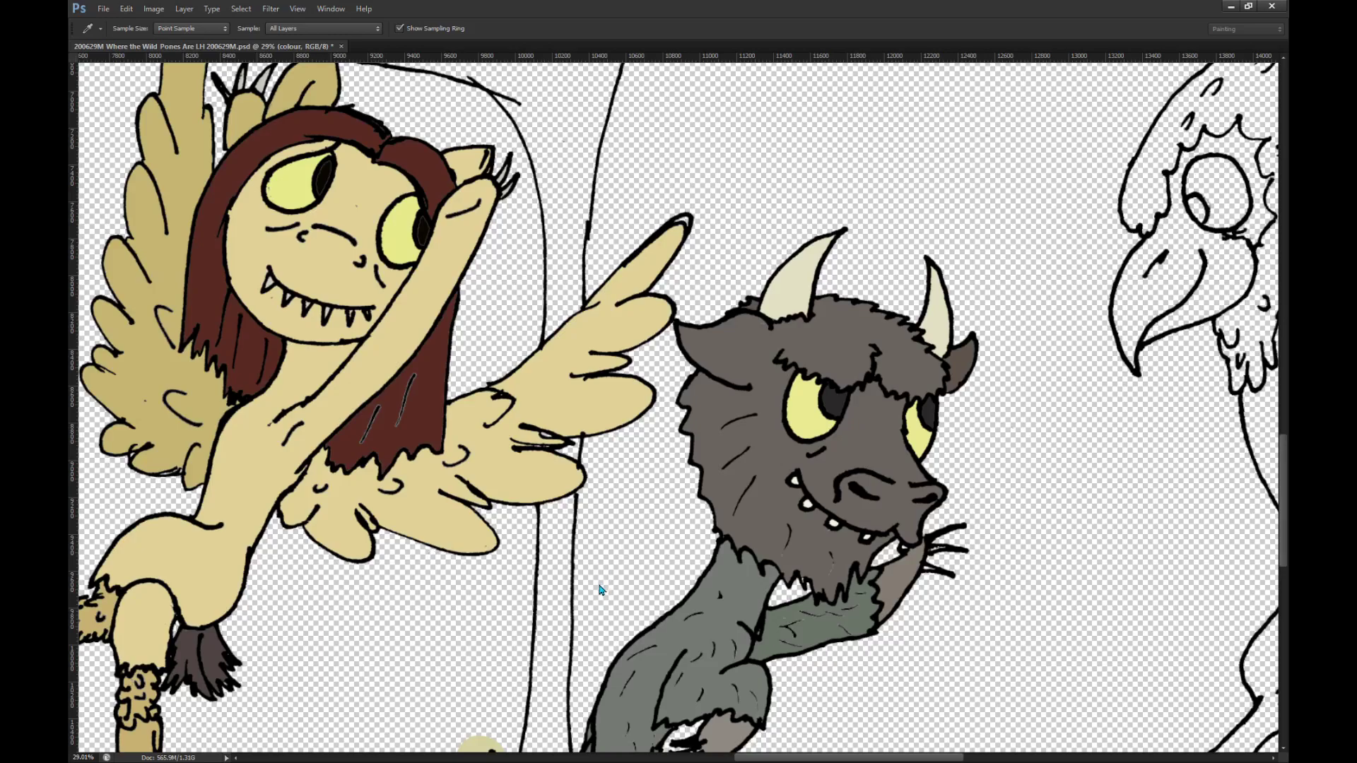
pyautogui.press('g')
pyautogui.press('l')
pyautogui.moveTo(693, 531)
pyautogui.mouseDown()
pyautogui.moveTo(932, 131)
pyautogui.moveTo(918, 688)
pyautogui.moveTo(770, 689)
pyautogui.mouseUp()
pyautogui.press('g')
pyautogui.click(456, 28)
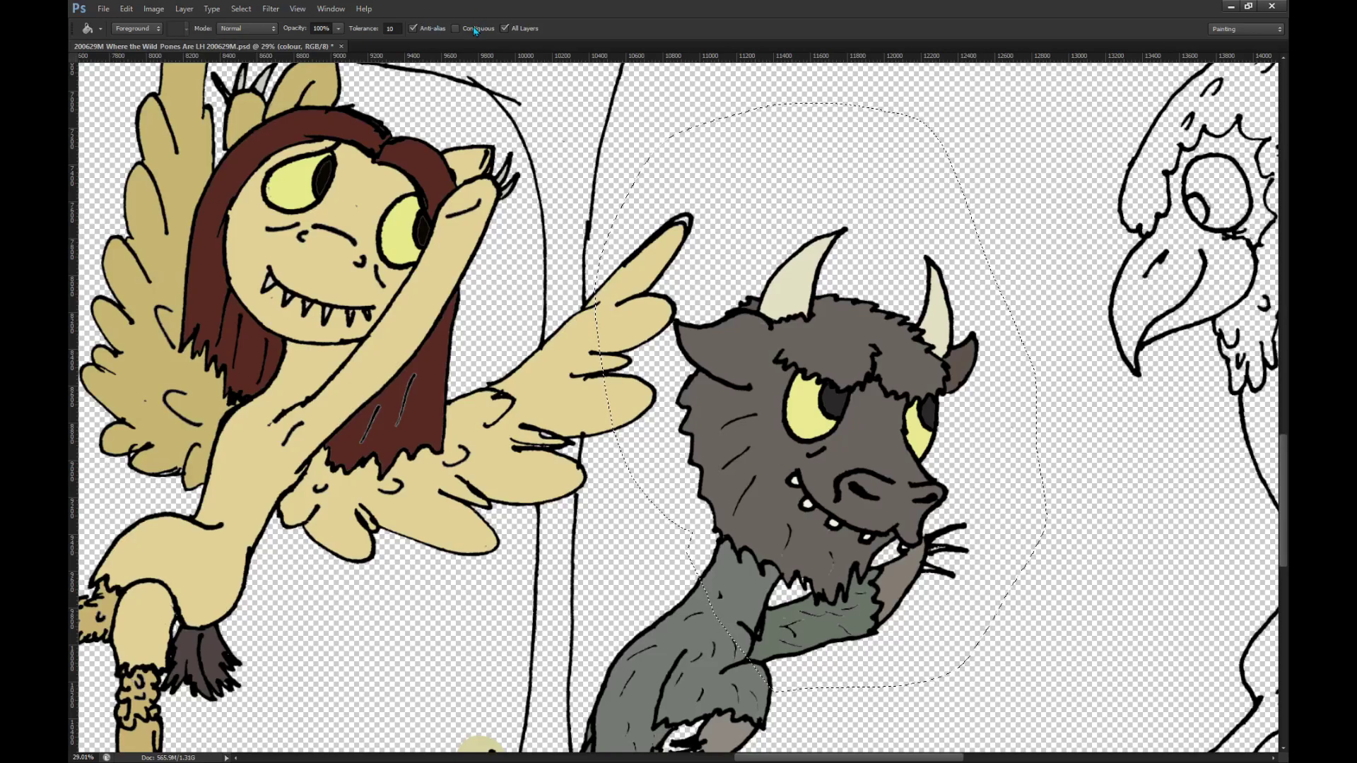
pyautogui.click(733, 361)
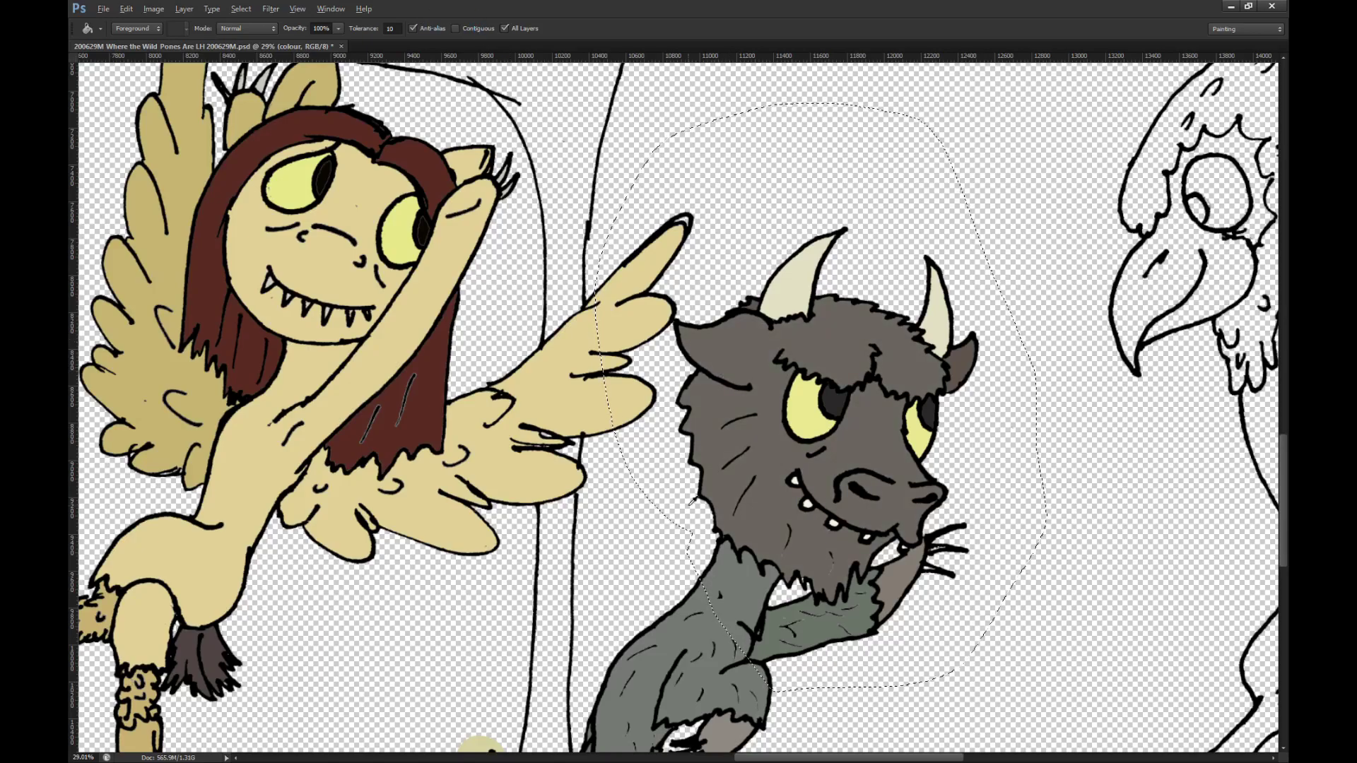
pyautogui.scroll(-6, 723, 371)
pyautogui.scroll(1, 749, 574)
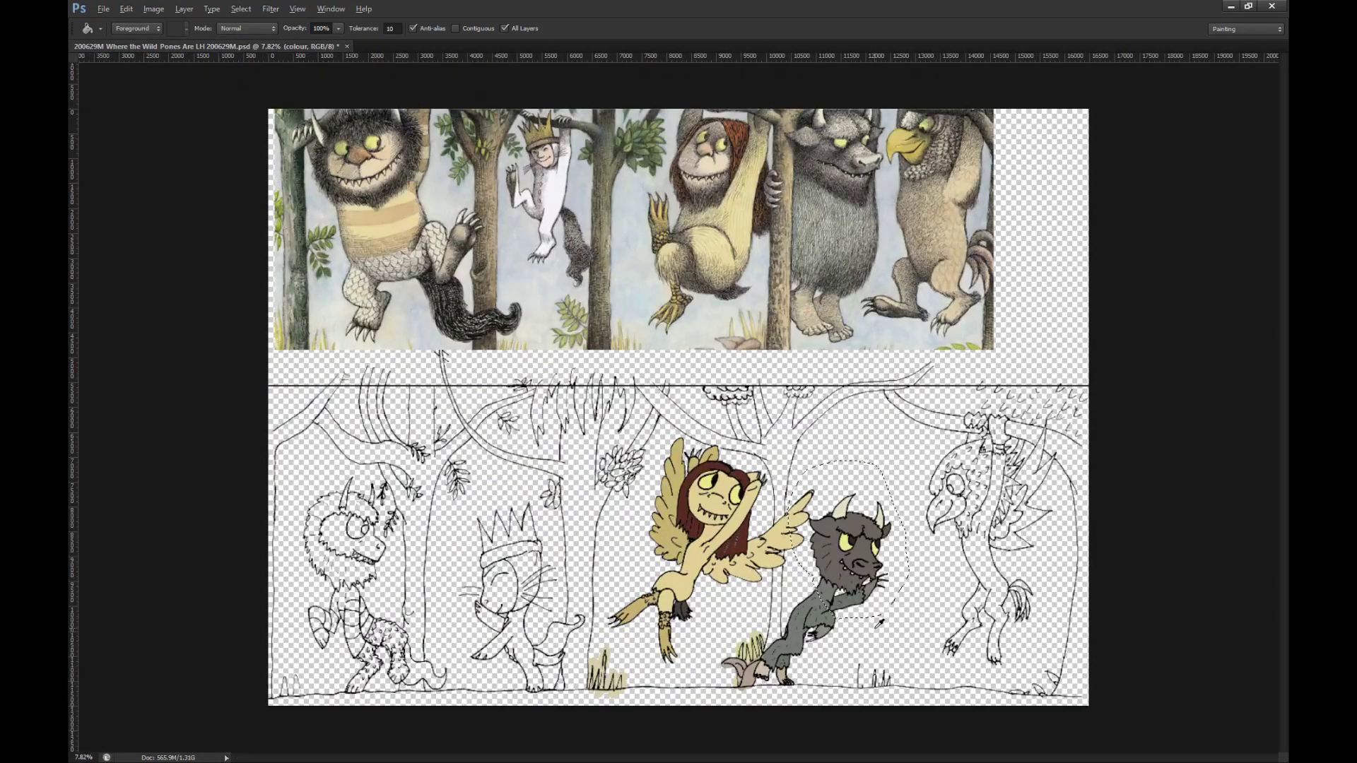
pyautogui.press('m')
pyautogui.click(803, 608)
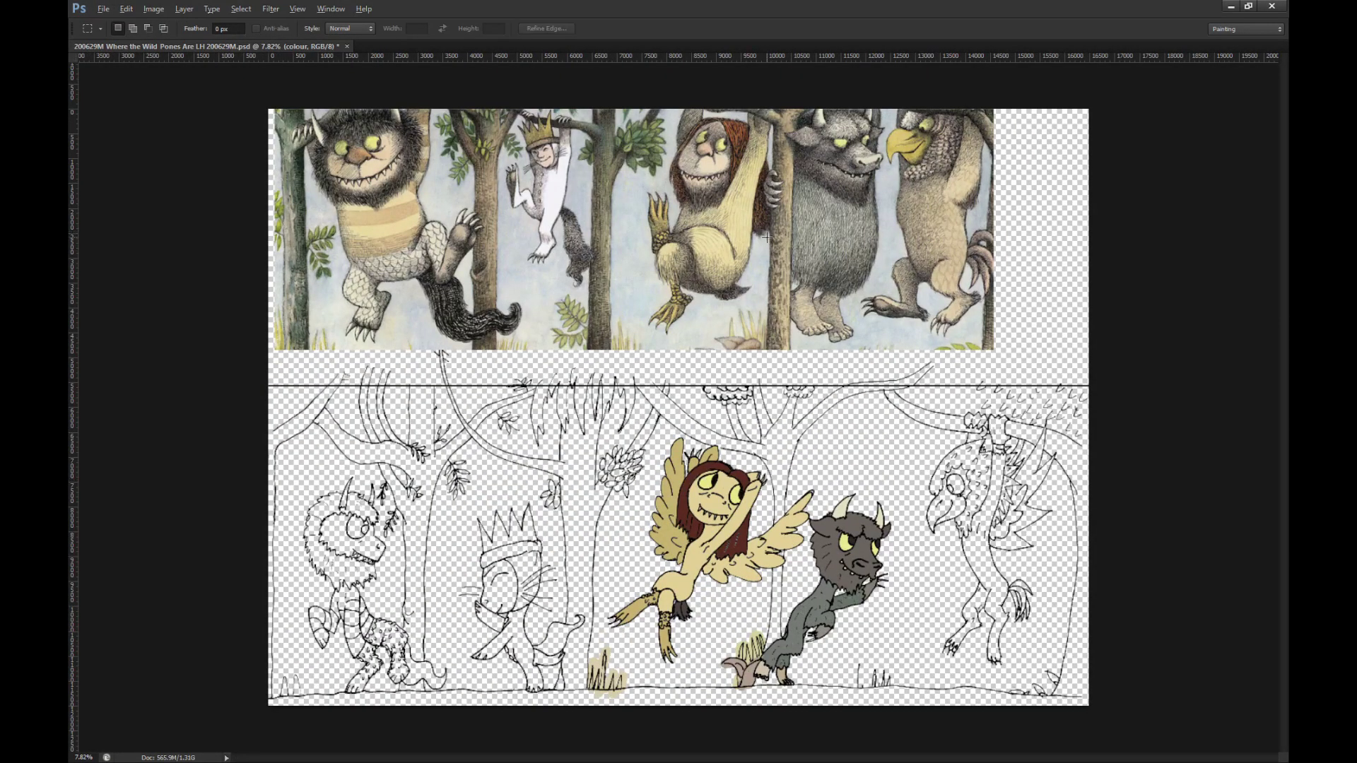
# Step: Fill the lower trunk between the winged and horned creatures with the reference trunk's tan, with Contiguous turned on
pyautogui.press('g')
pyautogui.click(789, 168)
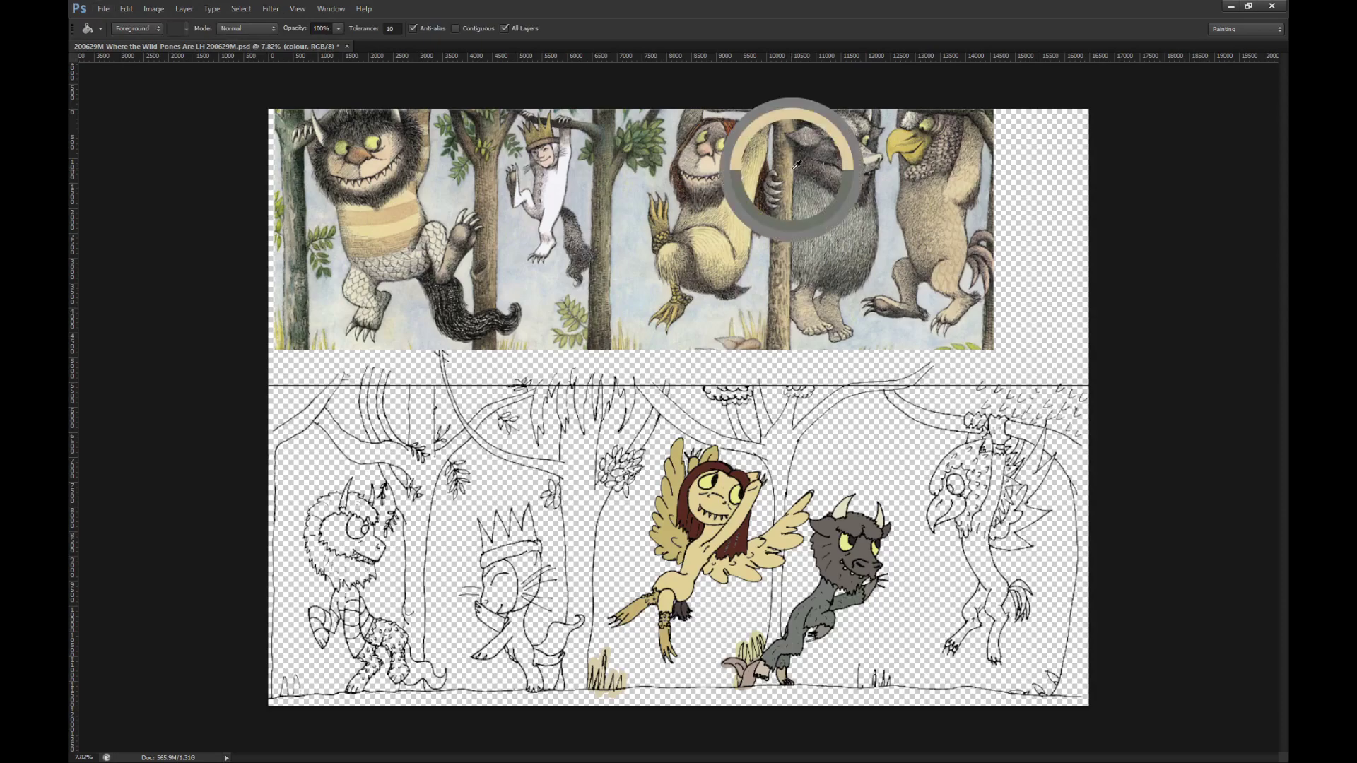
pyautogui.click(776, 615)
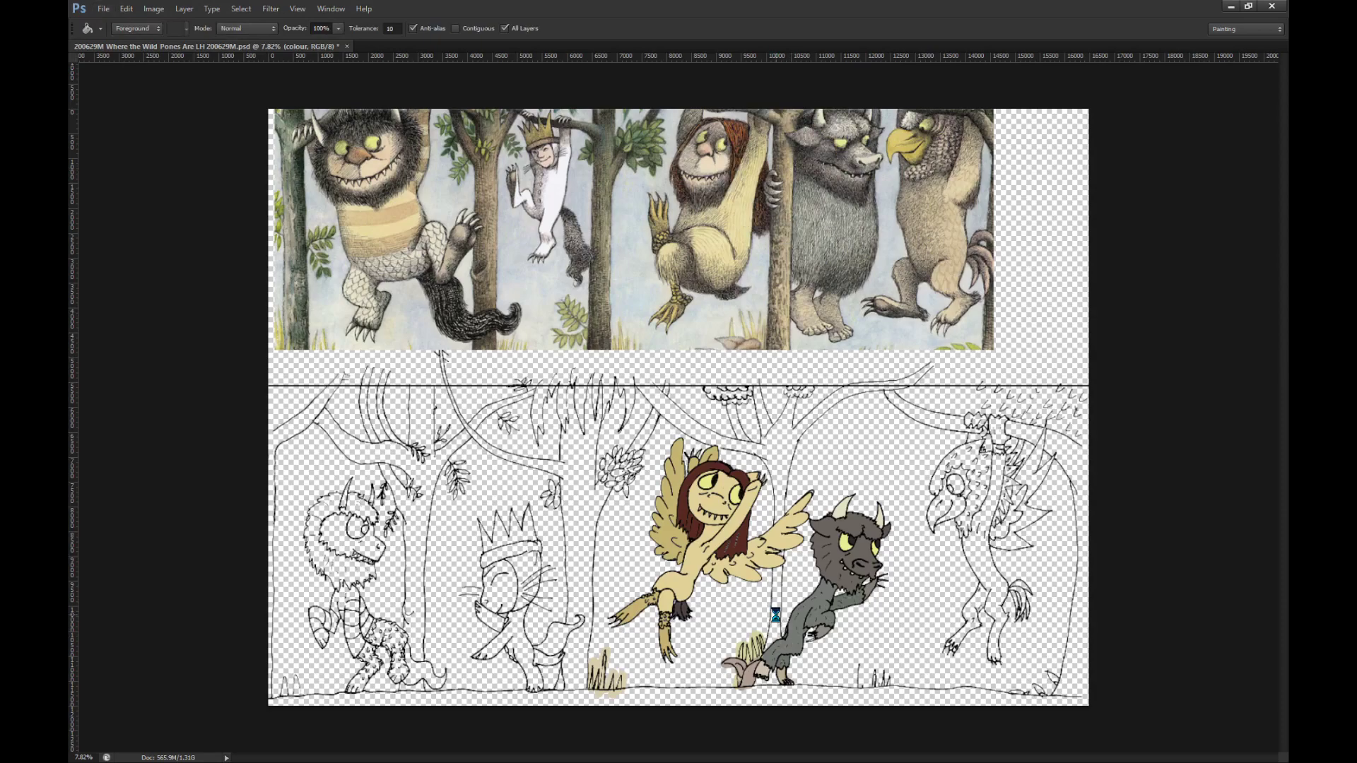
pyautogui.scroll(3, 775, 615)
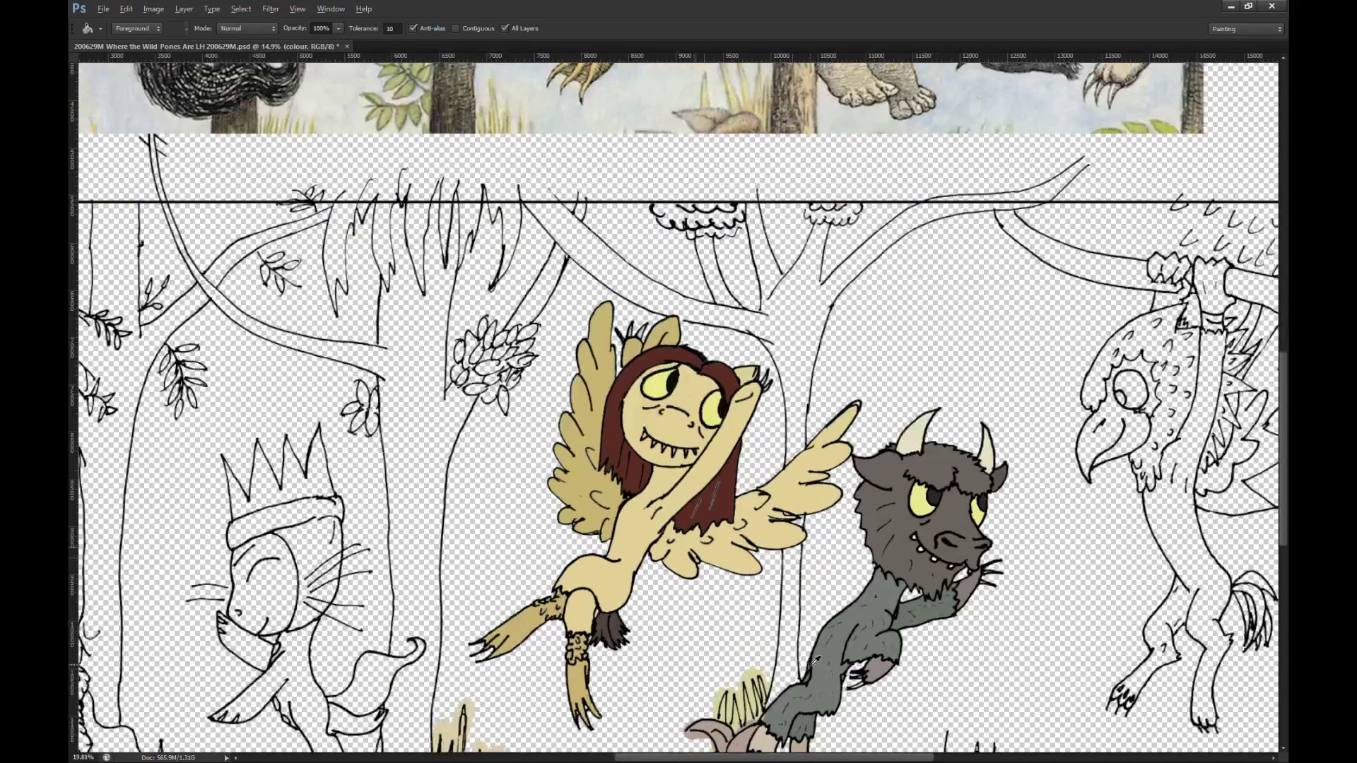
pyautogui.scroll(8, 817, 659)
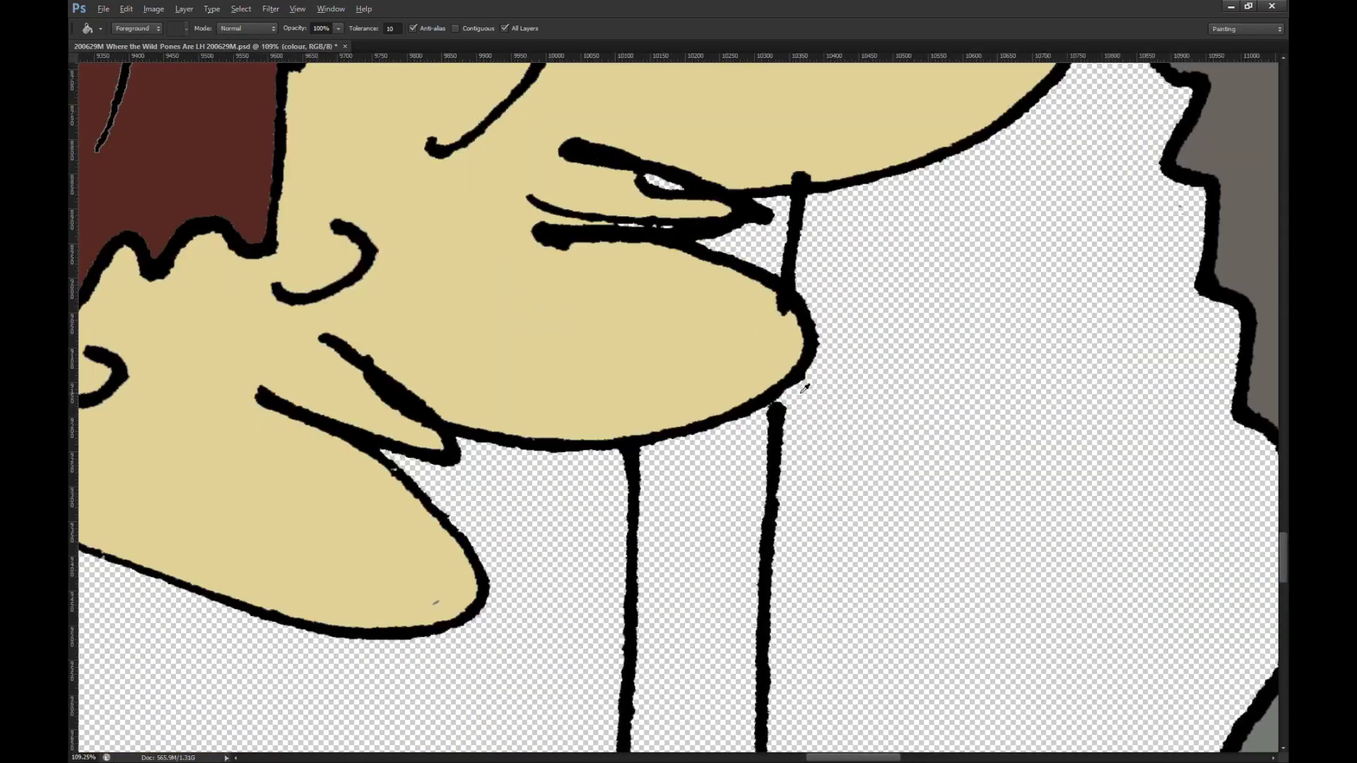
pyautogui.scroll(5, 805, 389)
pyautogui.scroll(-7, 743, 347)
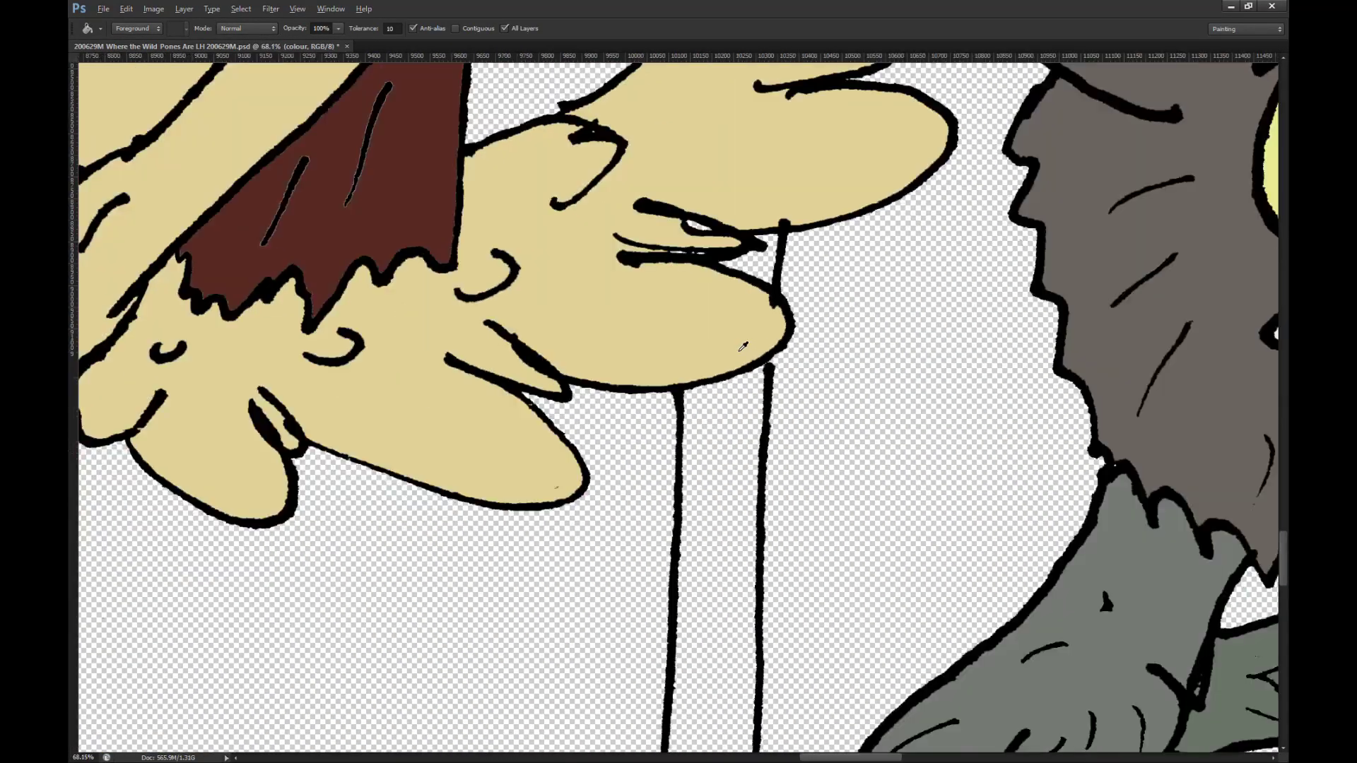
pyautogui.scroll(-4, 743, 346)
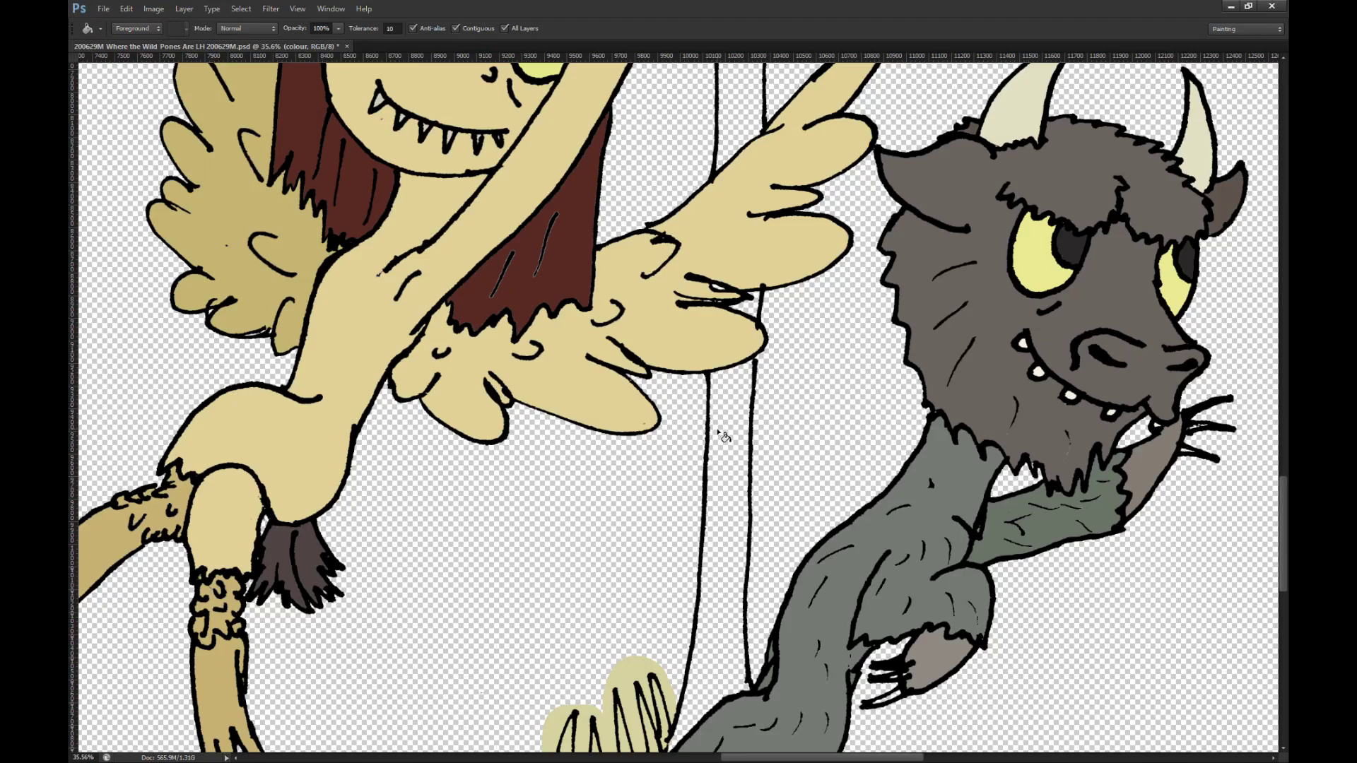
pyautogui.scroll(-5, 722, 436)
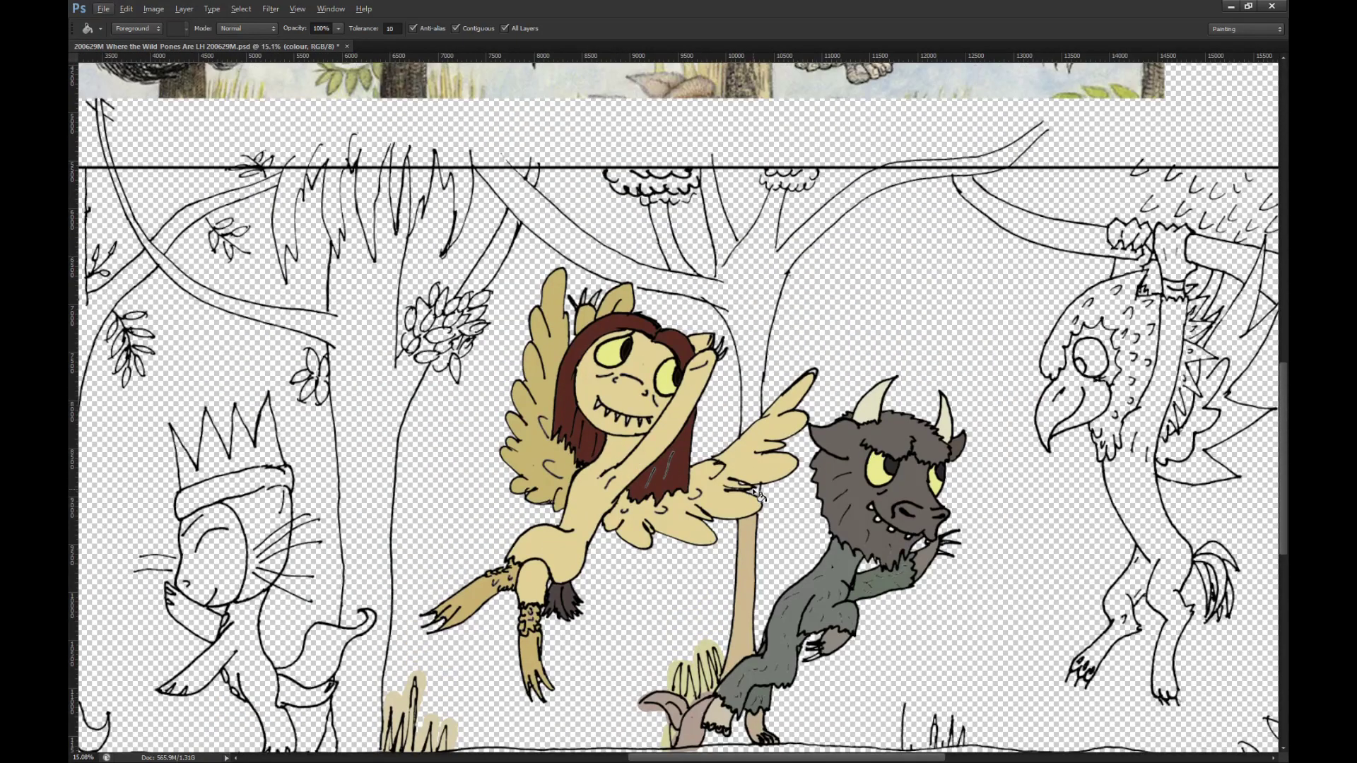
# Step: Try to fill the upper part of the same trunk with the tan and undo the fill
pyautogui.scroll(3, 760, 495)
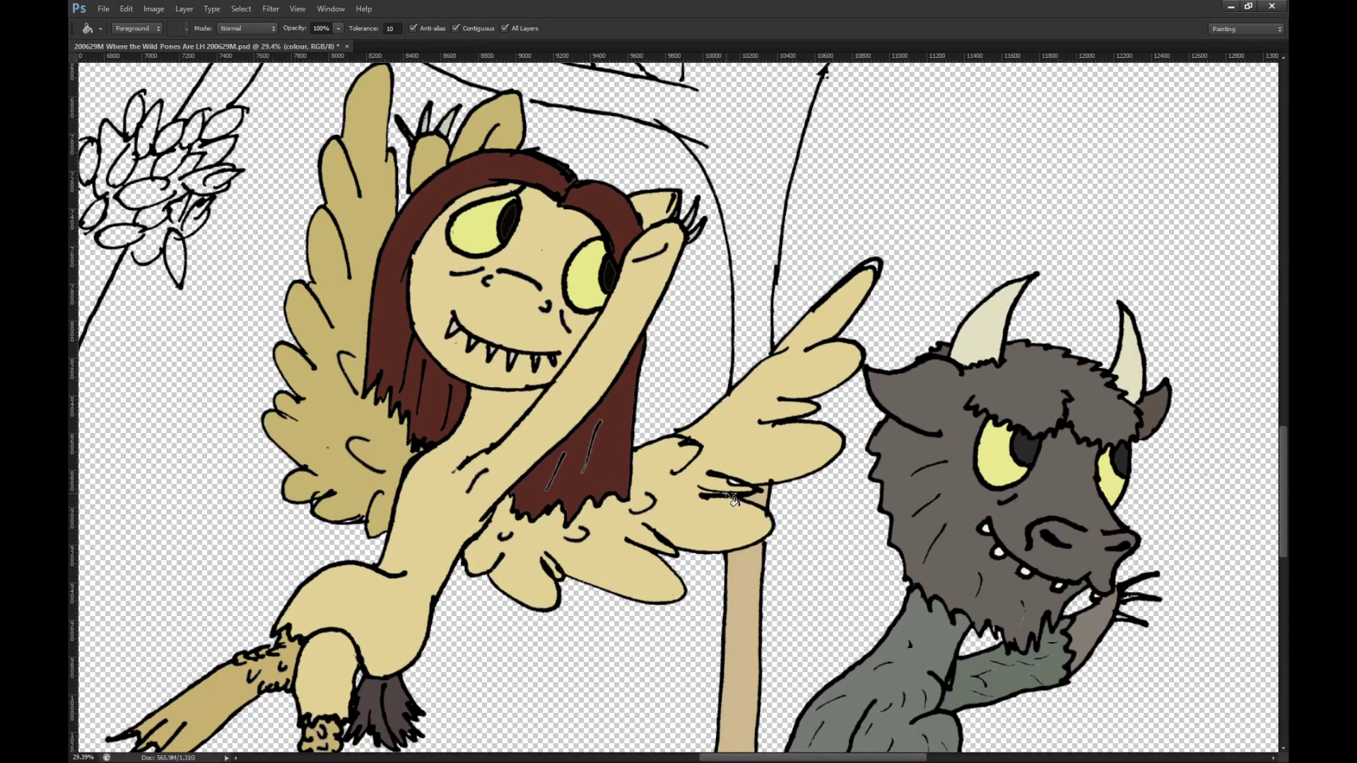
pyautogui.click(732, 397)
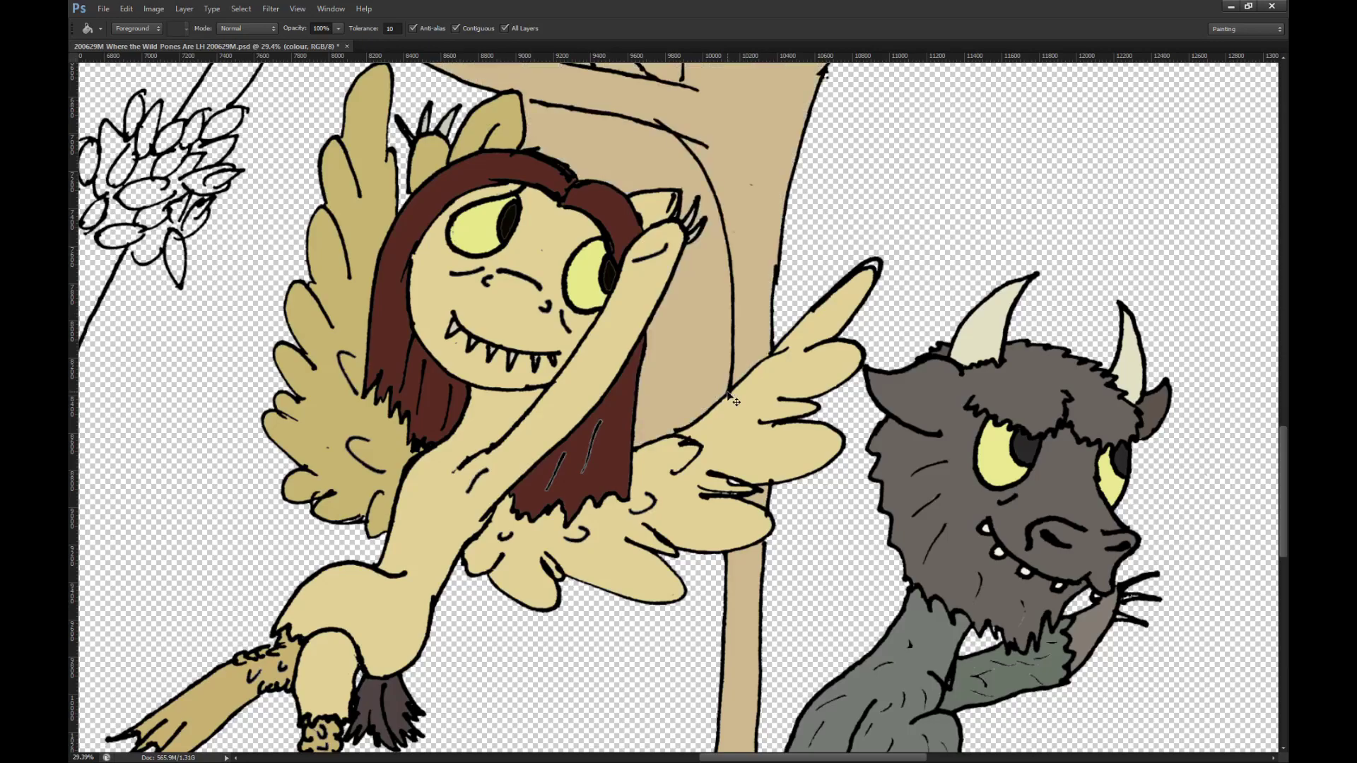
pyautogui.hotkey('ctrl', 'z')
# Step: On the outlines layer, close the gap between the branch's lower line and the winged creature's ear with an 11 px brush
pyautogui.scroll(5, 513, 77)
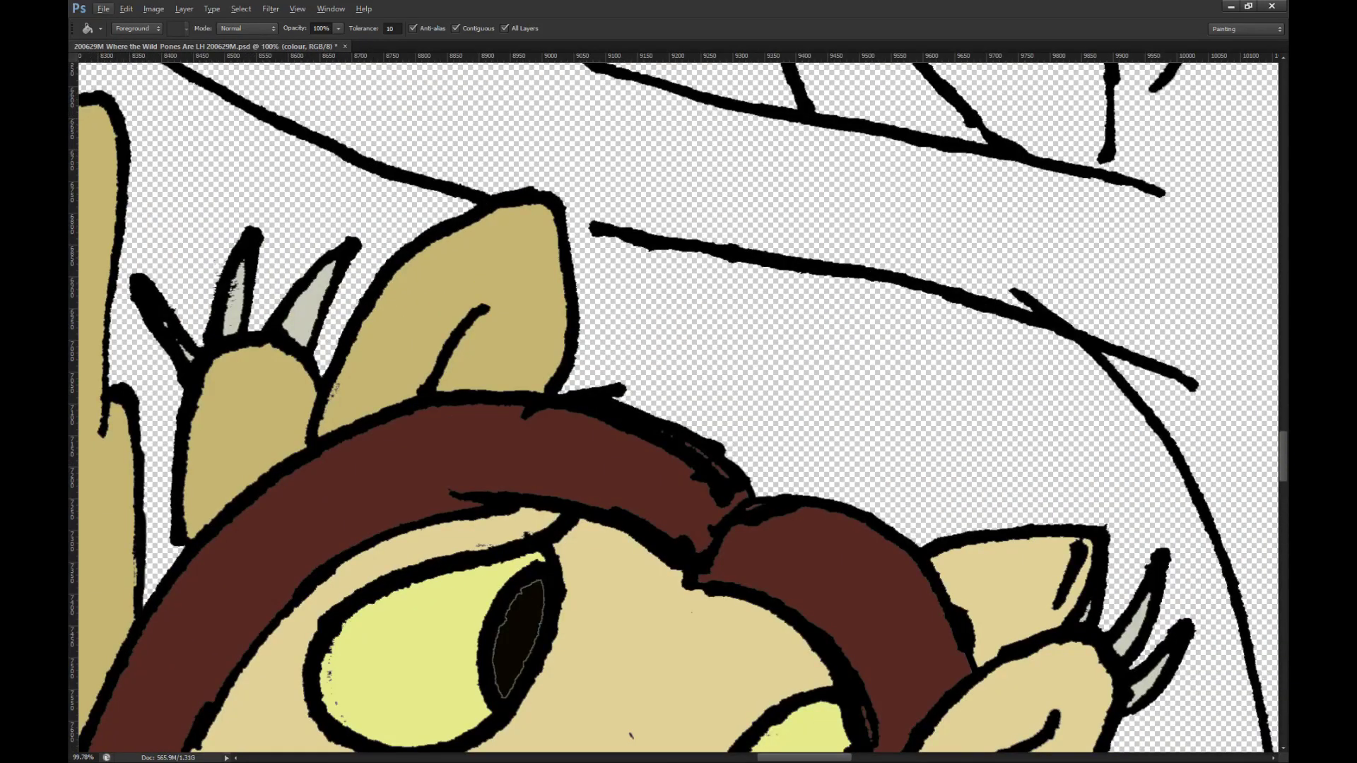
pyautogui.hotkey('alt', ']')
pyautogui.hotkey('alt', ']')
pyautogui.press('v')
pyautogui.press('s')
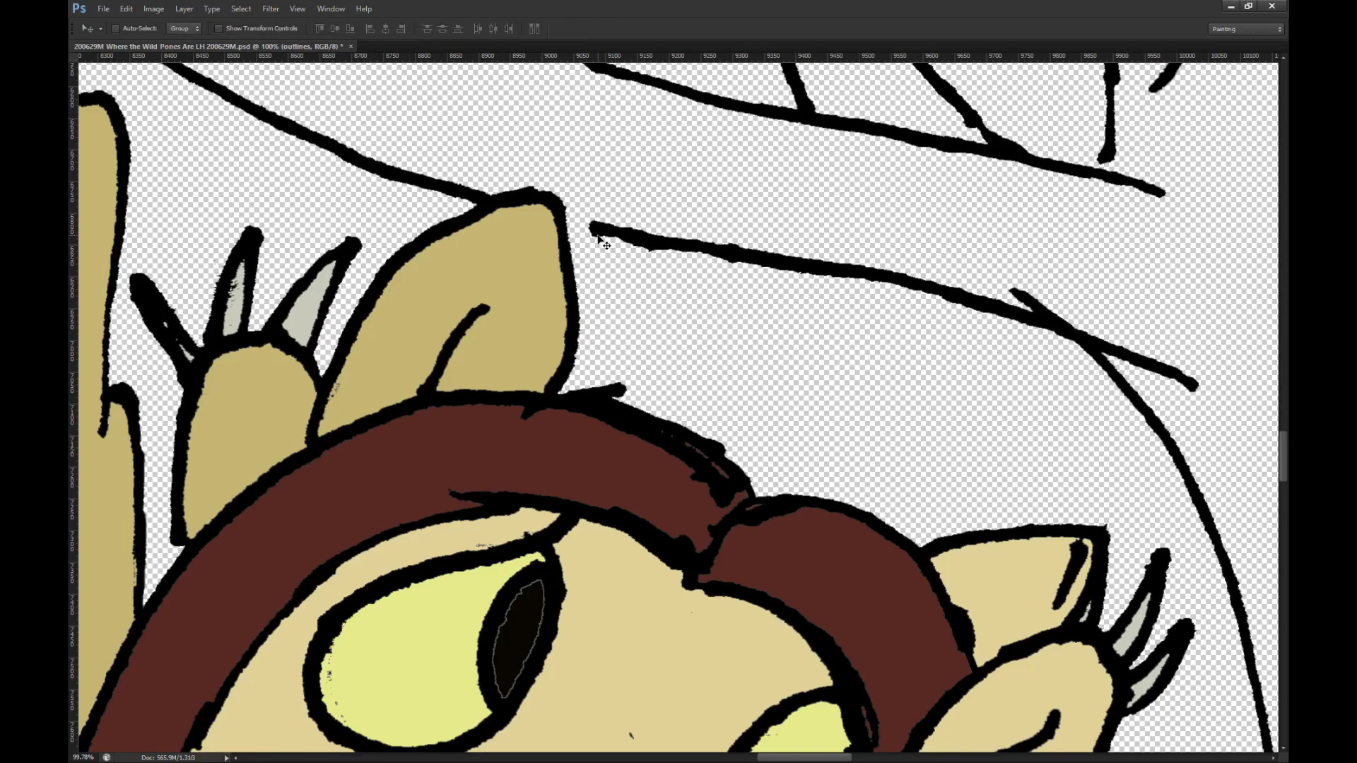
pyautogui.press('b')
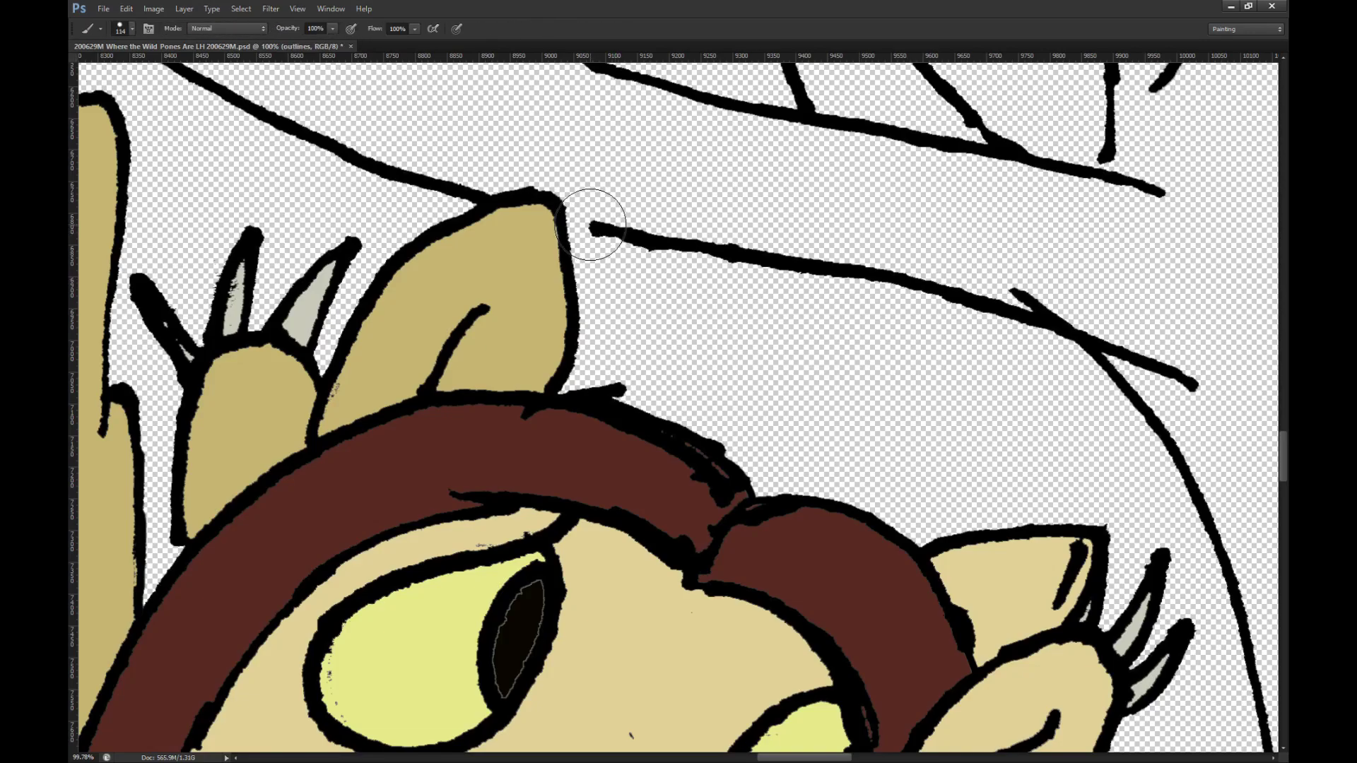
pyautogui.press('[')
pyautogui.press('[')
pyautogui.press('[')
pyautogui.press('[')
pyautogui.press('[')
pyautogui.press('[')
pyautogui.press('[')
pyautogui.press('[')
pyautogui.press('[')
pyautogui.press('[')
pyautogui.press('[')
pyautogui.press('[')
pyautogui.press('[')
pyautogui.press('[')
pyautogui.press('[')
pyautogui.press('[')
pyautogui.press('[')
pyautogui.press('[')
pyautogui.press('[')
pyautogui.press('[')
pyautogui.moveTo(592, 226); pyautogui.dragTo(555, 220)
pyautogui.scroll(-5, 792, 342)
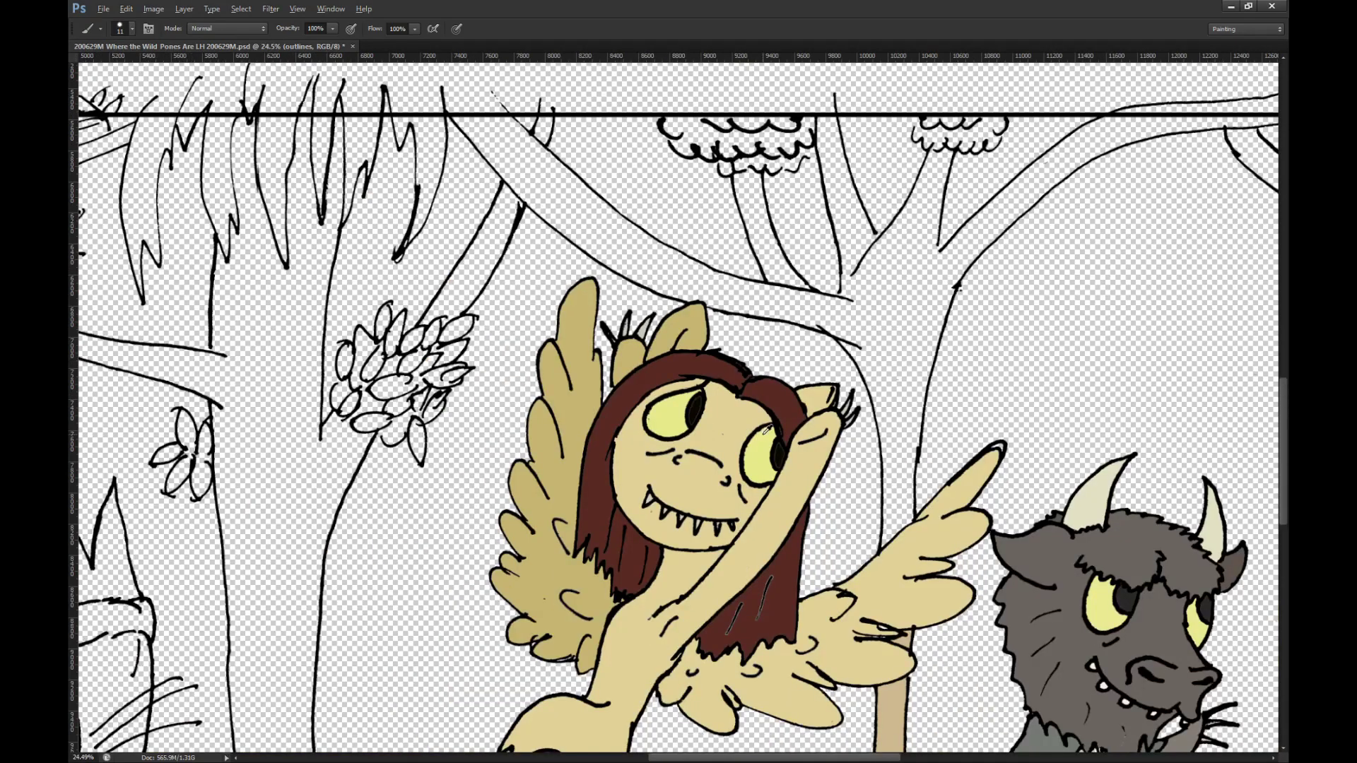
pyautogui.press('w')
pyautogui.click(758, 430)
pyautogui.hotkey('ctrl', 'd')
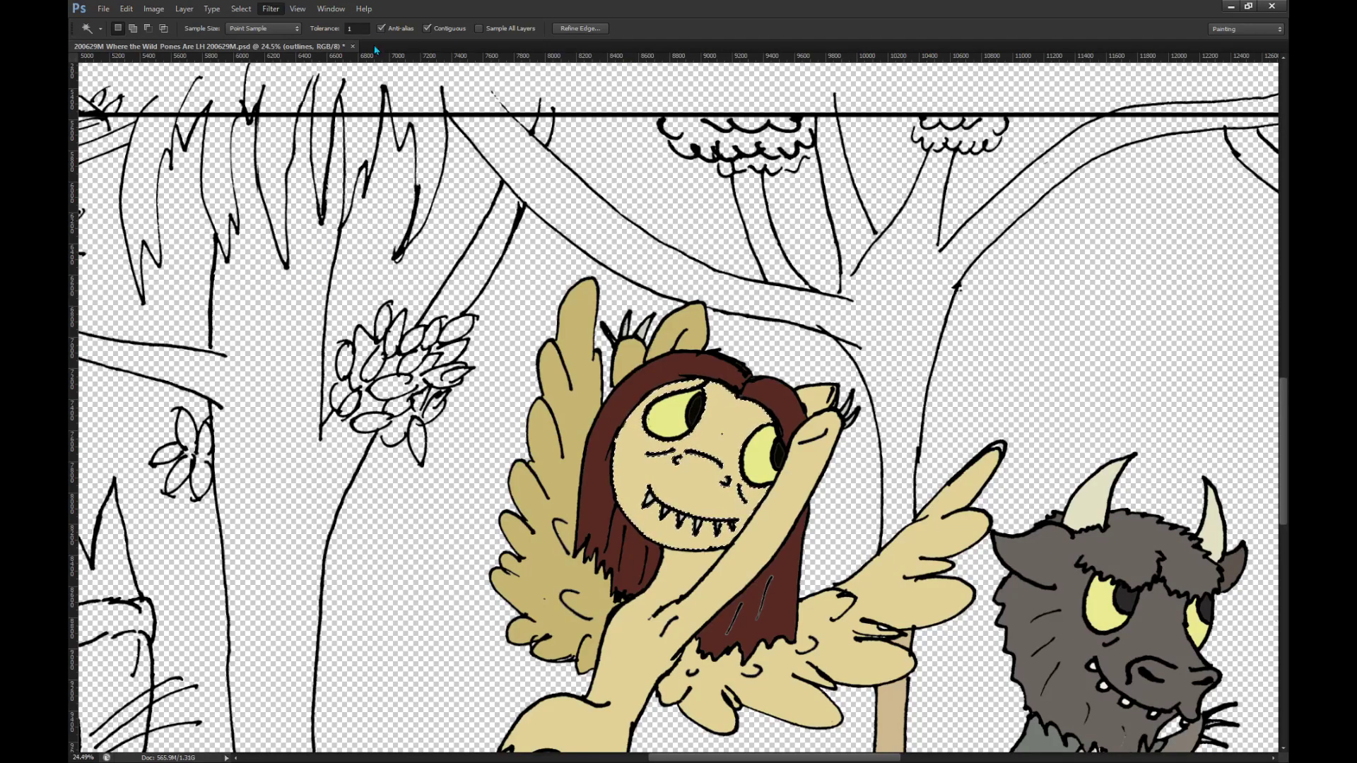
pyautogui.hotkey('ctrl', 'd')
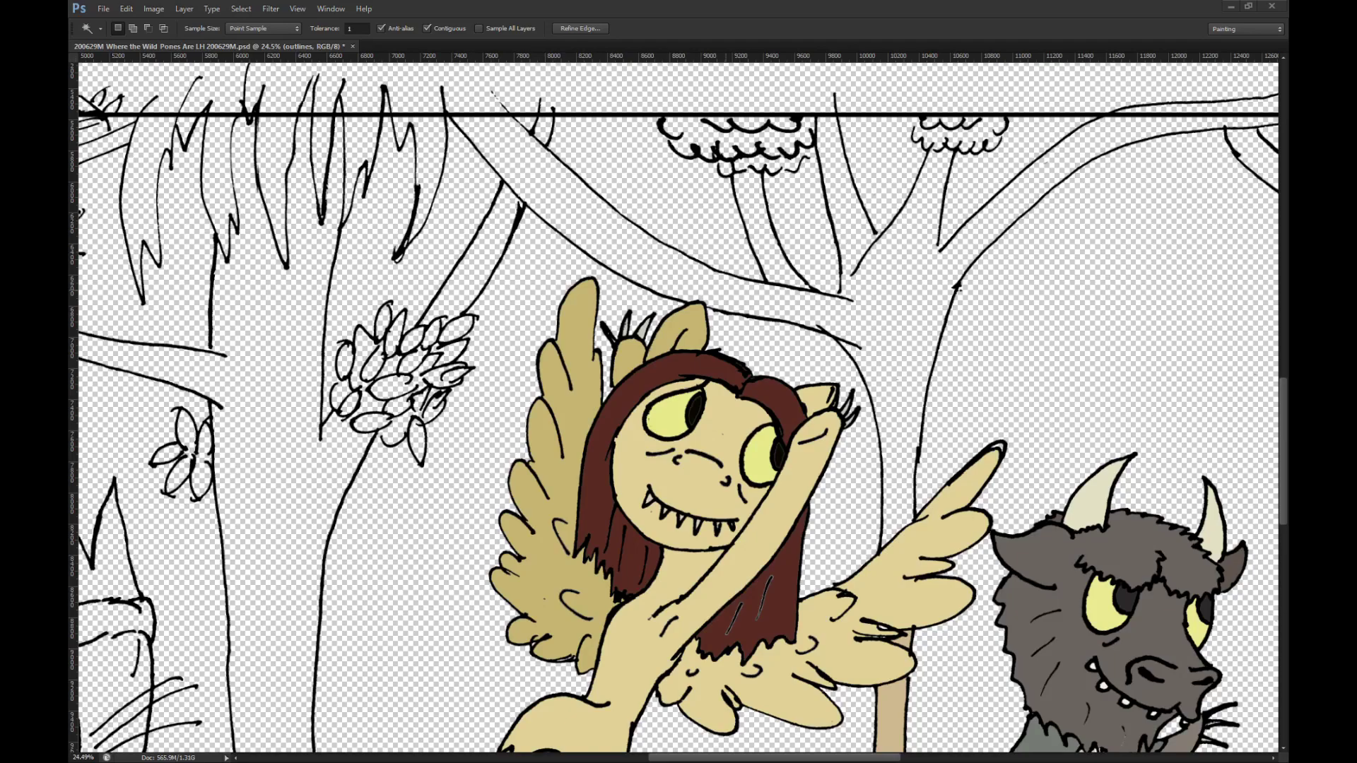
pyautogui.click(273, 9)
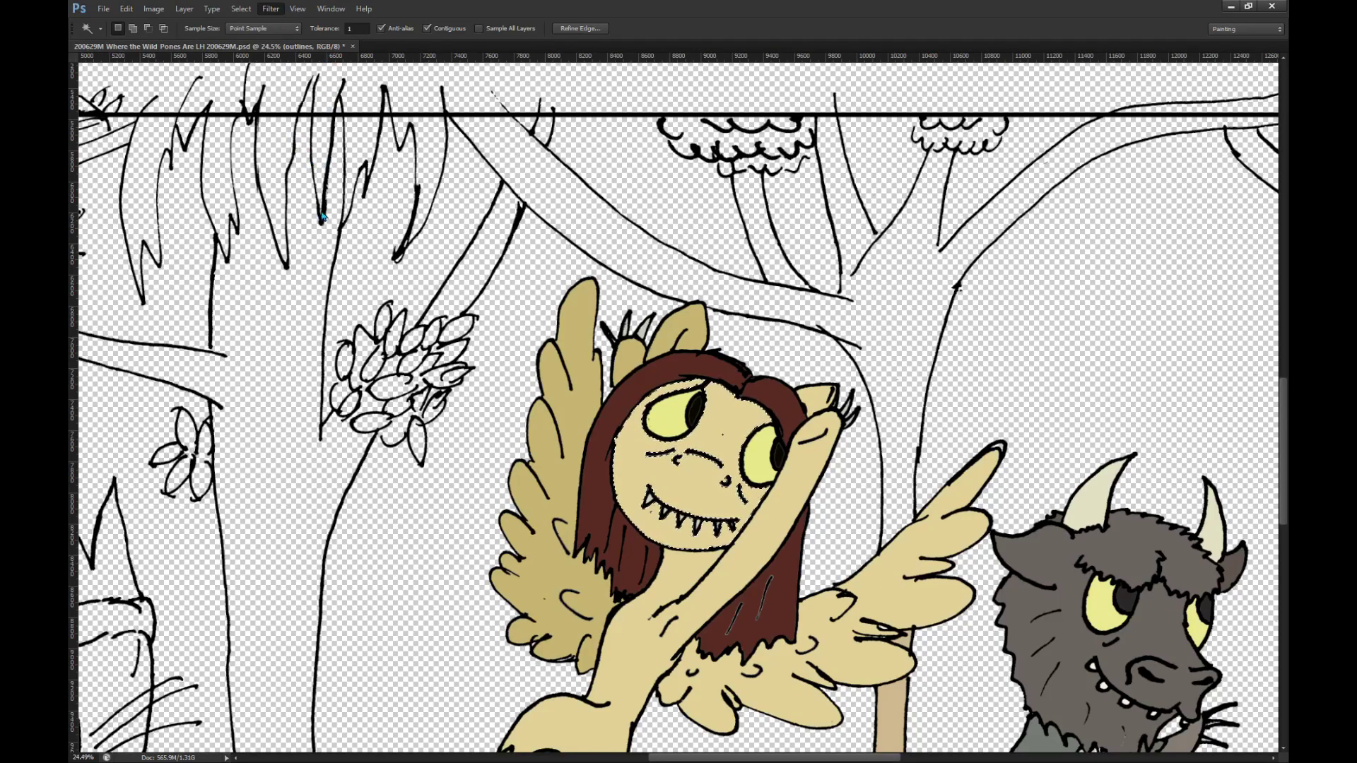
pyautogui.click(325, 281)
pyautogui.hotkey('ctrl', 'd')
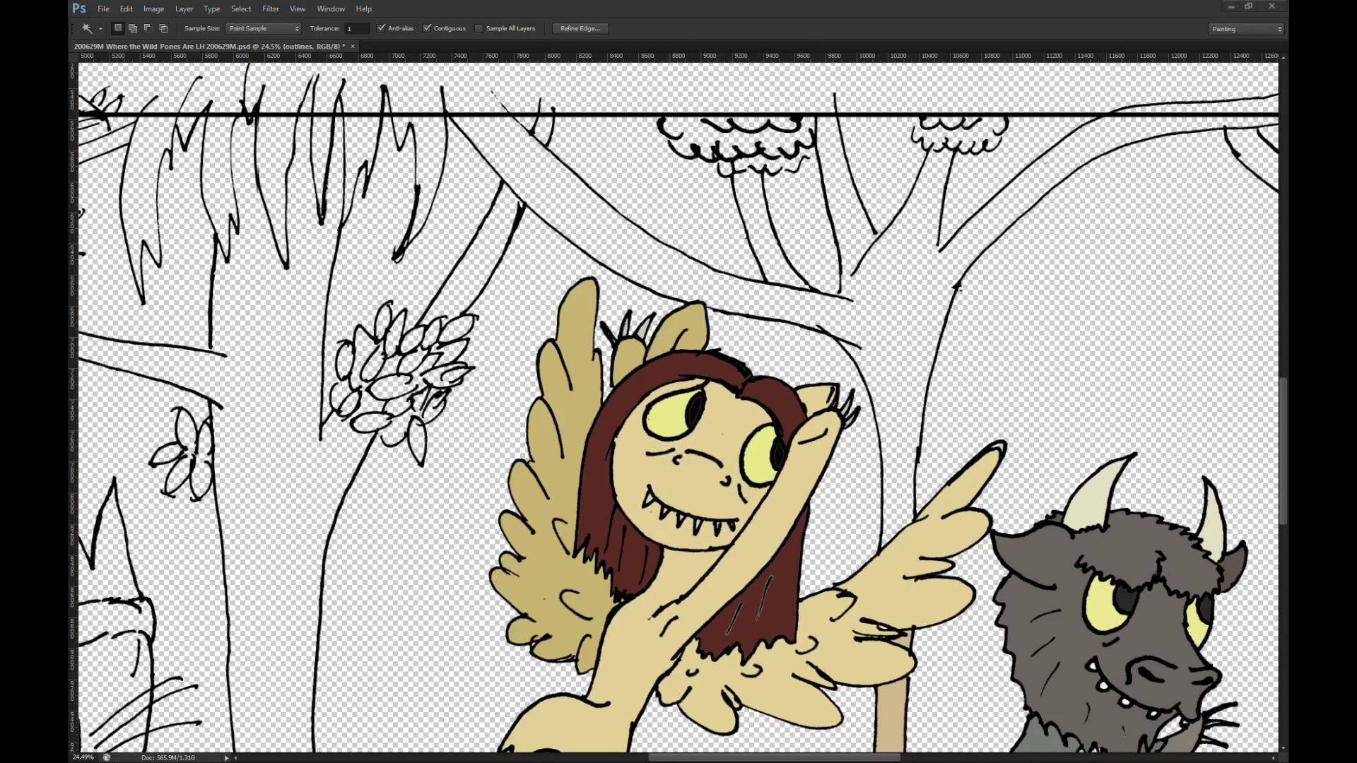
pyautogui.click(268, 10)
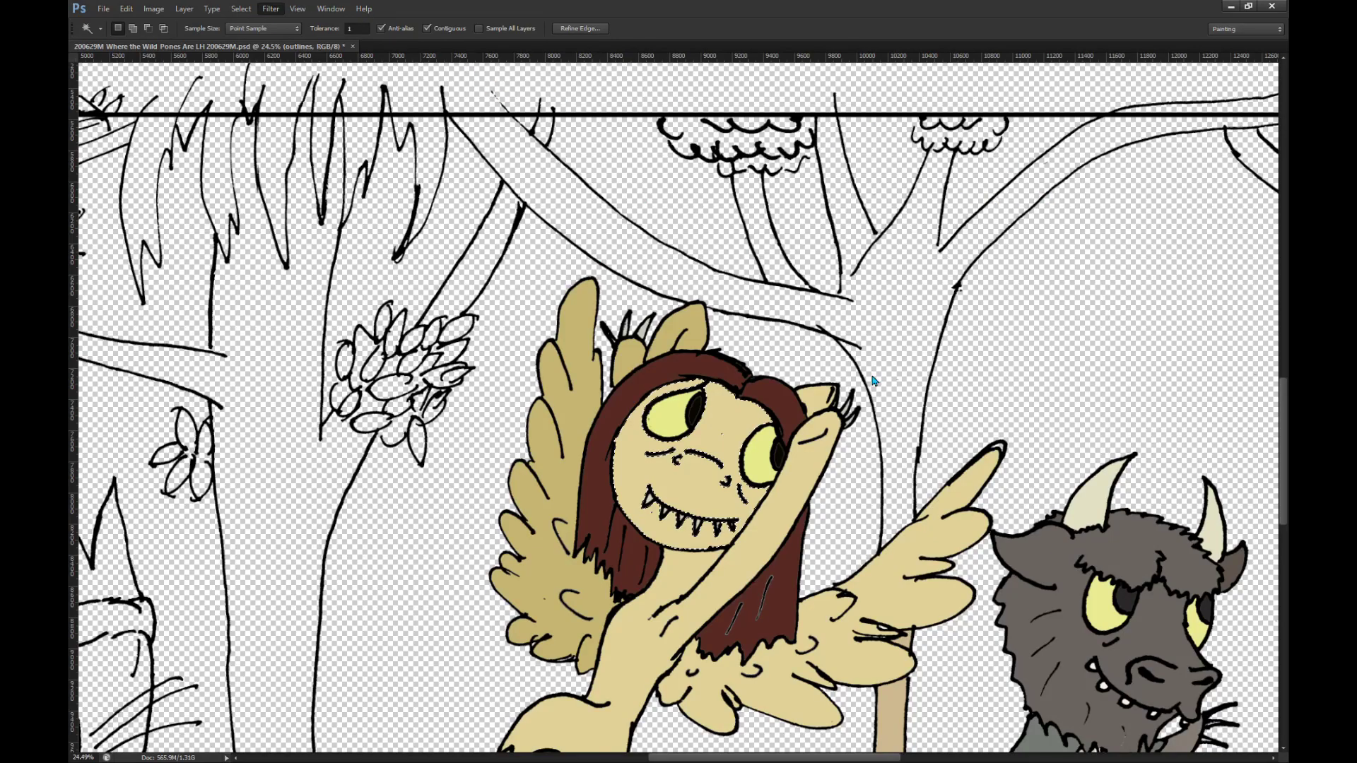
pyautogui.click(1032, 350)
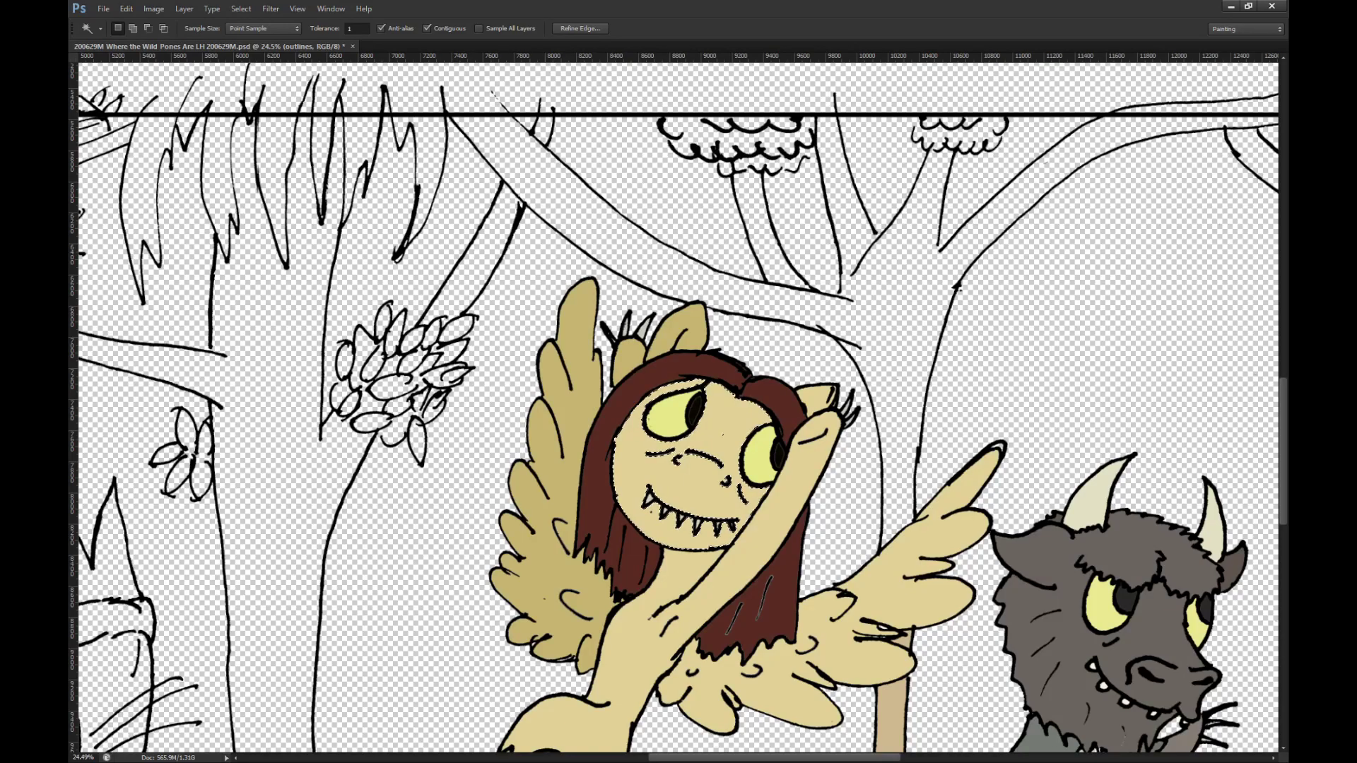
# Step: Brush over the small gaps at the forks of the middle tree's upper branches on the outlines layer
pyautogui.hotkey('alt', '[')
pyautogui.press('b')
pyautogui.hotkey('alt', ']')
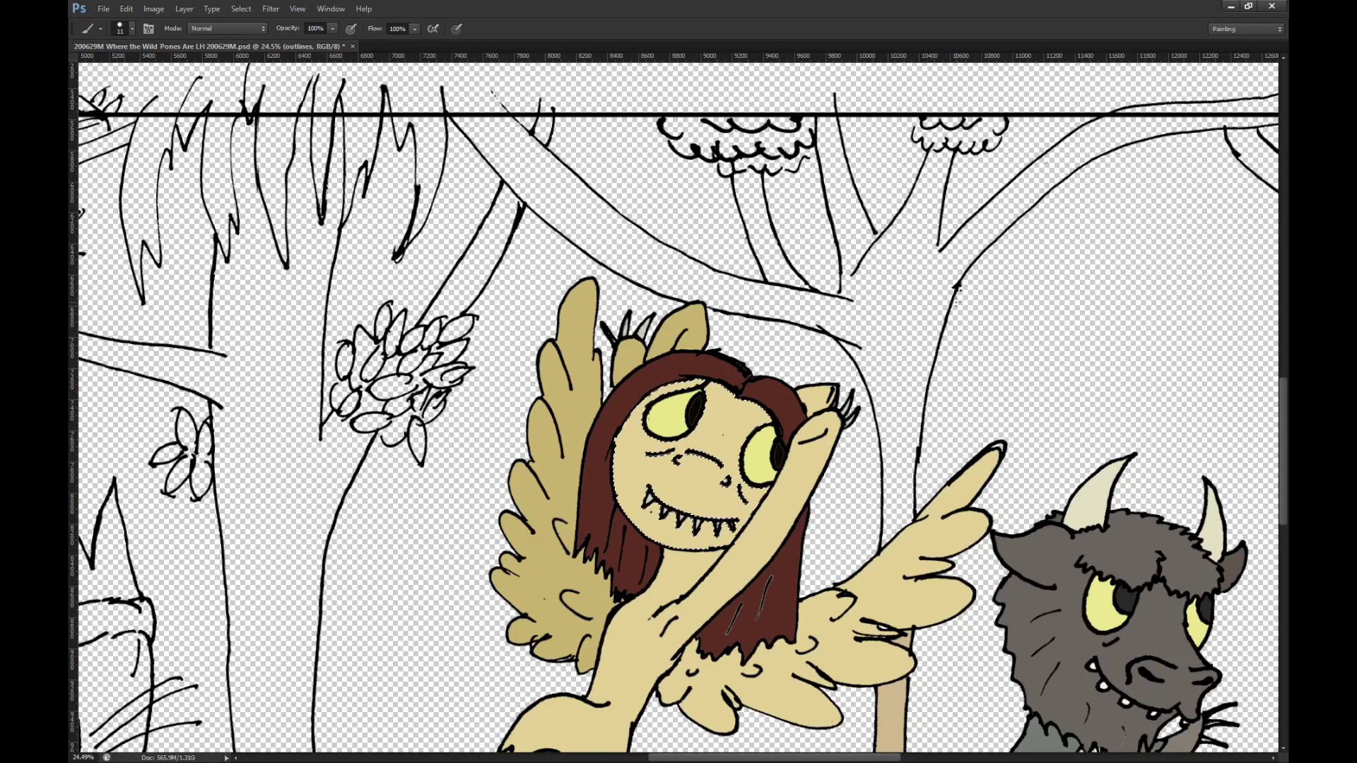
pyautogui.scroll(5, 960, 305)
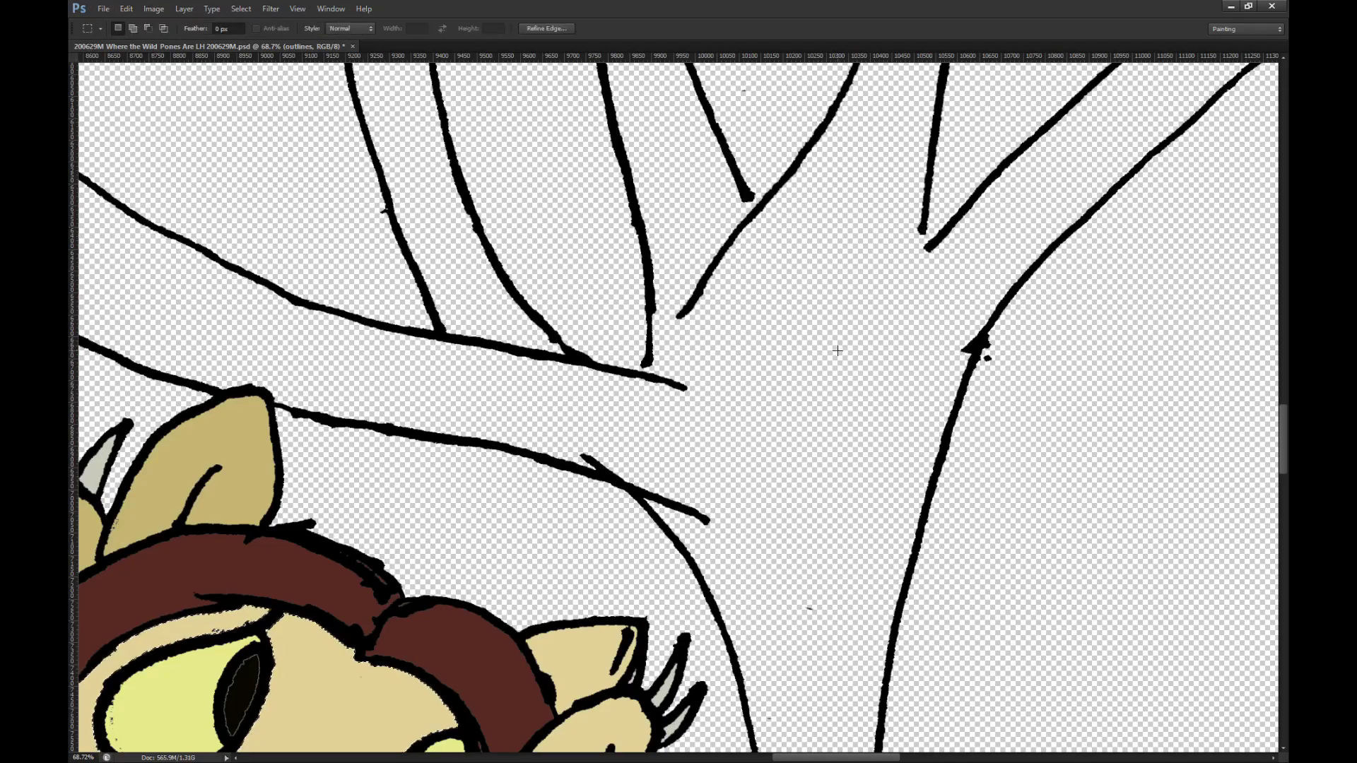
pyautogui.moveTo(922, 228); pyautogui.dragTo(929, 245)
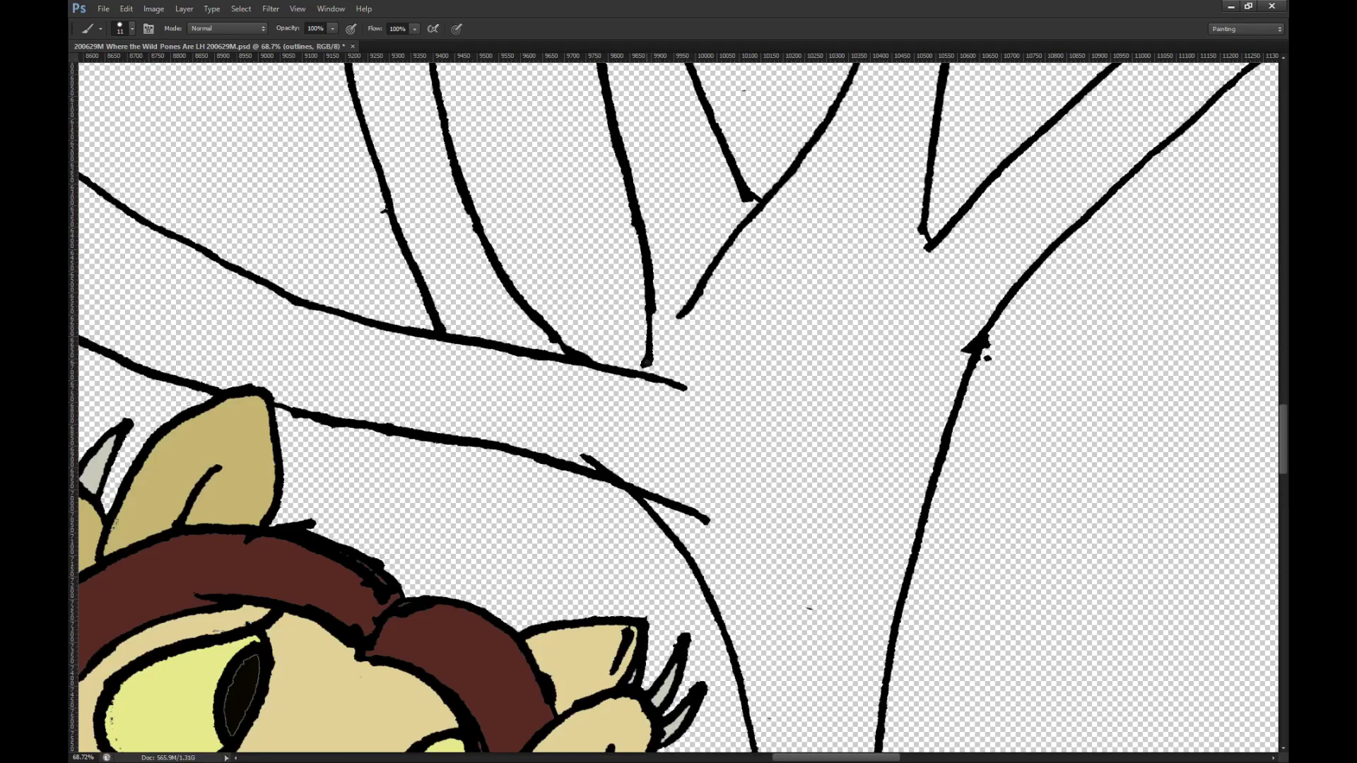
pyautogui.scroll(-6, 795, 391)
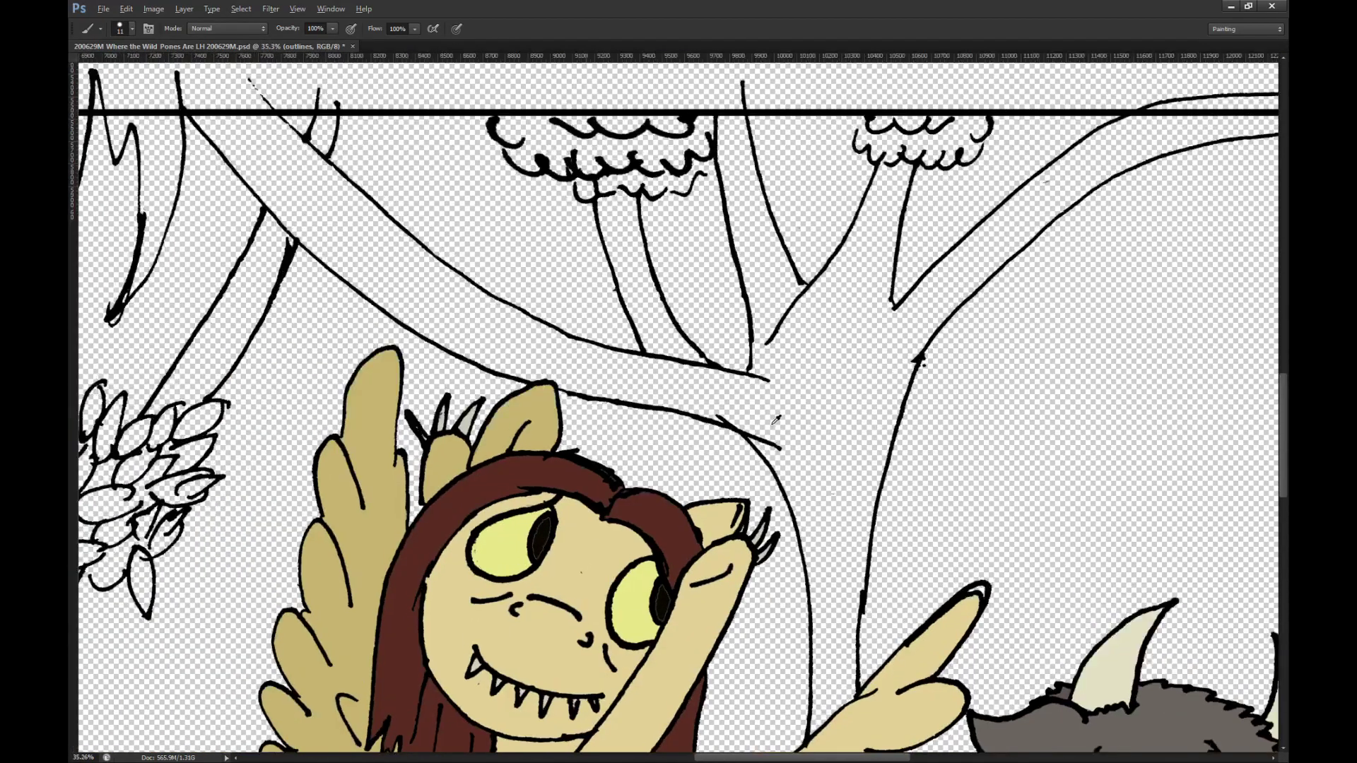
# Step: Try to erase the stray line end where the lower branch line meets the trunk
pyautogui.scroll(8, 771, 415)
pyautogui.press('e')
pyautogui.moveTo(668, 401); pyautogui.dragTo(695, 401)
pyautogui.hotkey('ctrl', 'z')
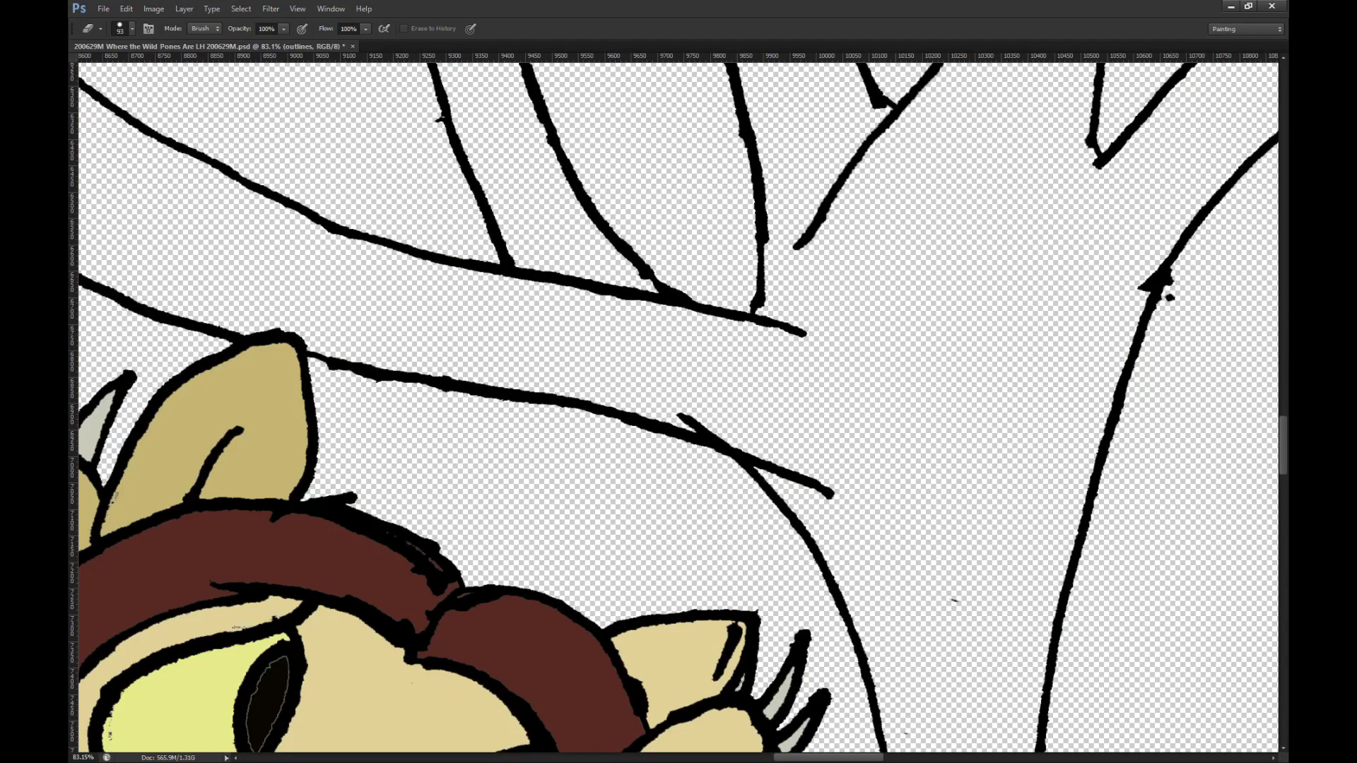
# Step: Hide the black outlines and select all the line work with the Magic Wand, with Contiguous turned off
pyautogui.scroll(-6, 604, 363)
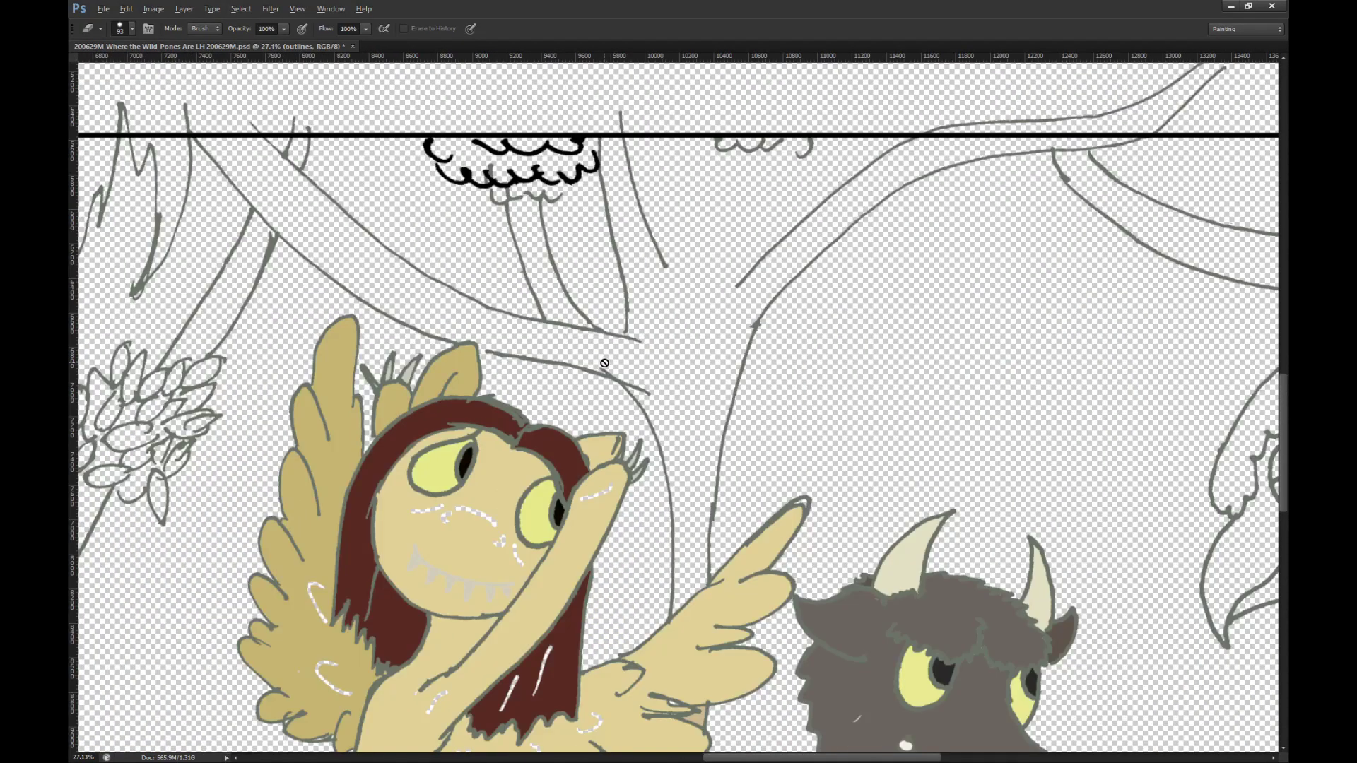
pyautogui.scroll(-4, 604, 364)
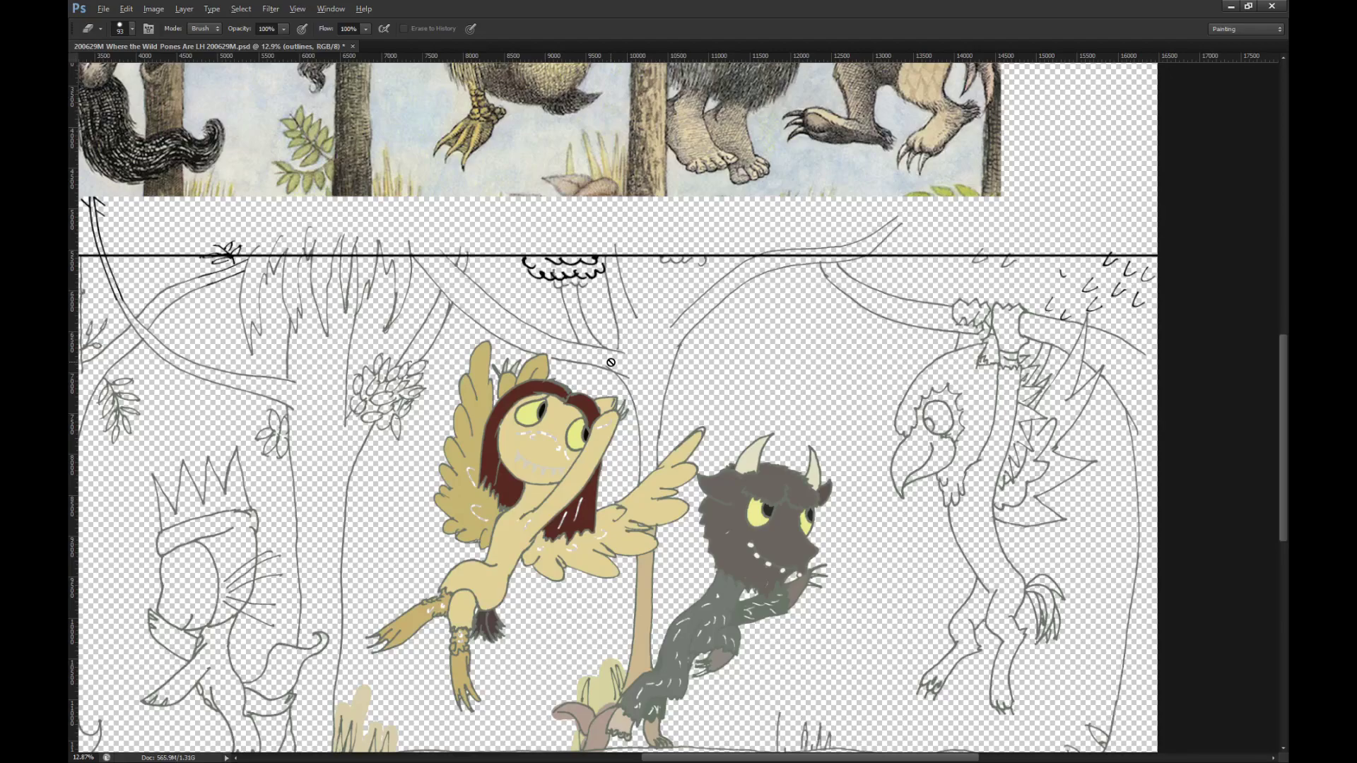
pyautogui.scroll(3, 610, 362)
pyautogui.press('w')
pyautogui.click(605, 373)
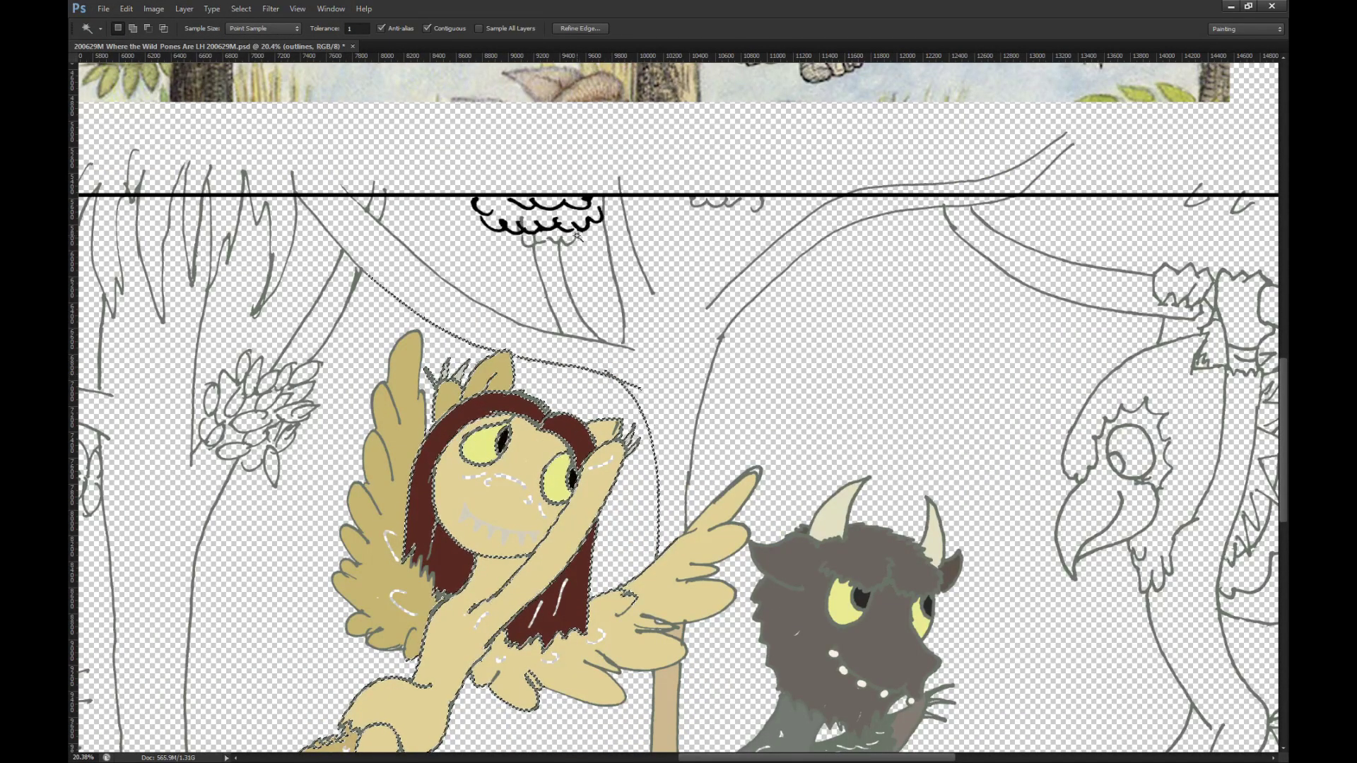
pyautogui.click(427, 28)
pyautogui.click(626, 343)
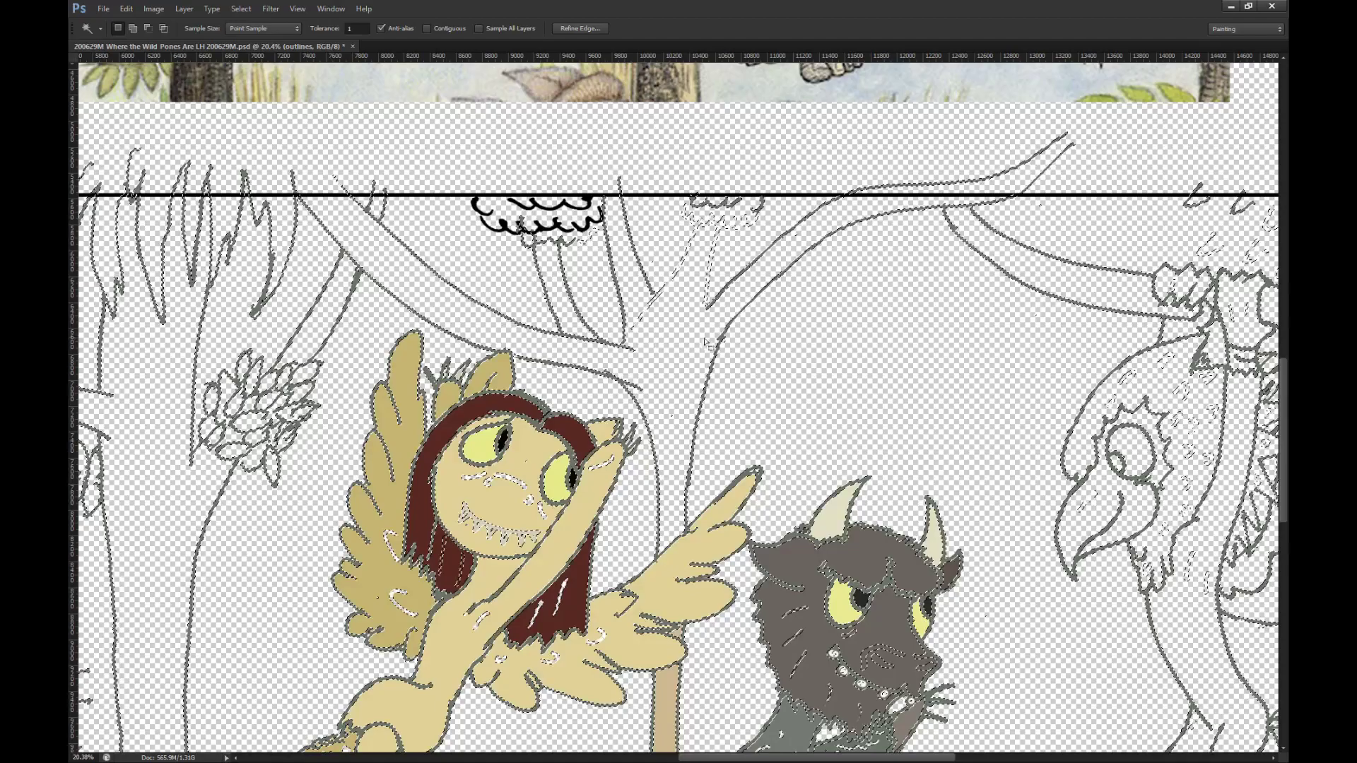
# Step: Try to exclude the horned creature and the plants at its feet from the line-work selection with the Lasso
pyautogui.scroll(-8, 757, 328)
pyautogui.scroll(9, 820, 568)
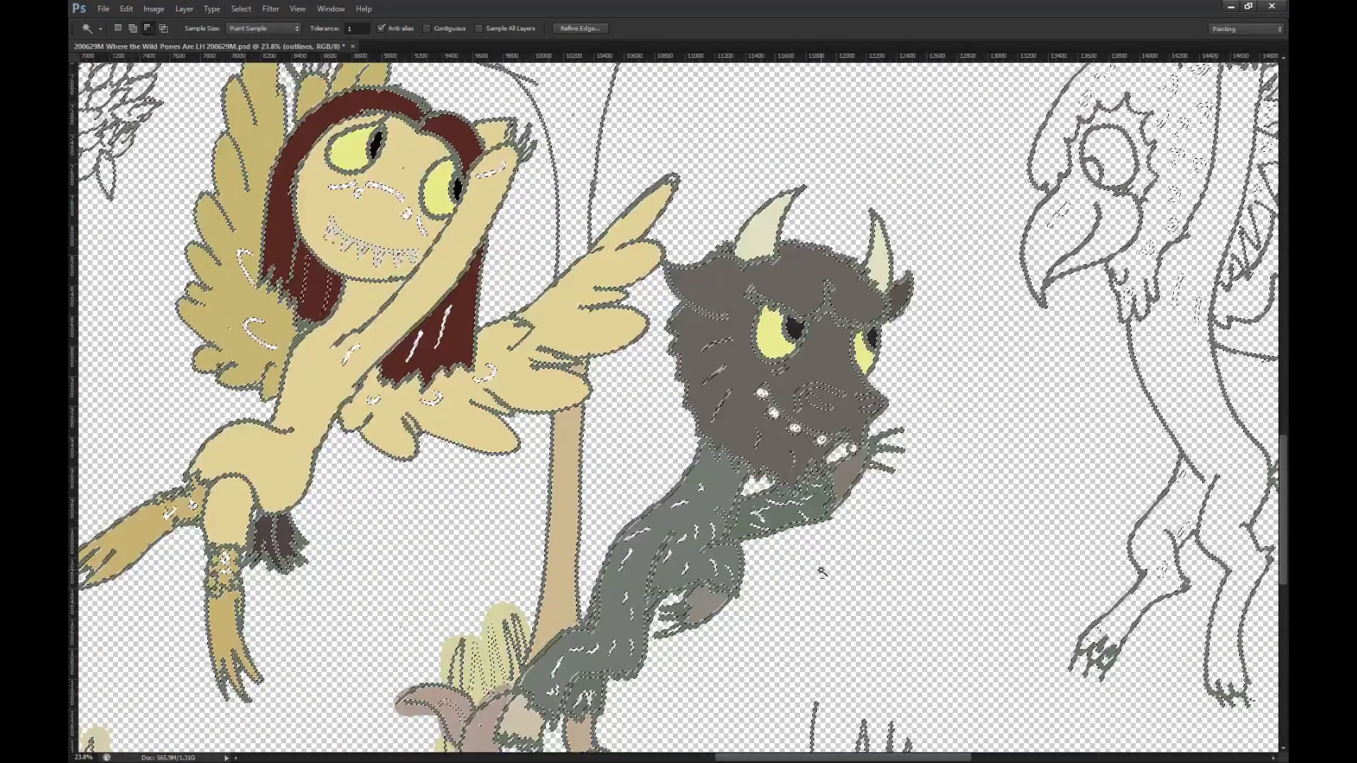
pyautogui.scroll(-1, 699, 450)
pyautogui.press('e')
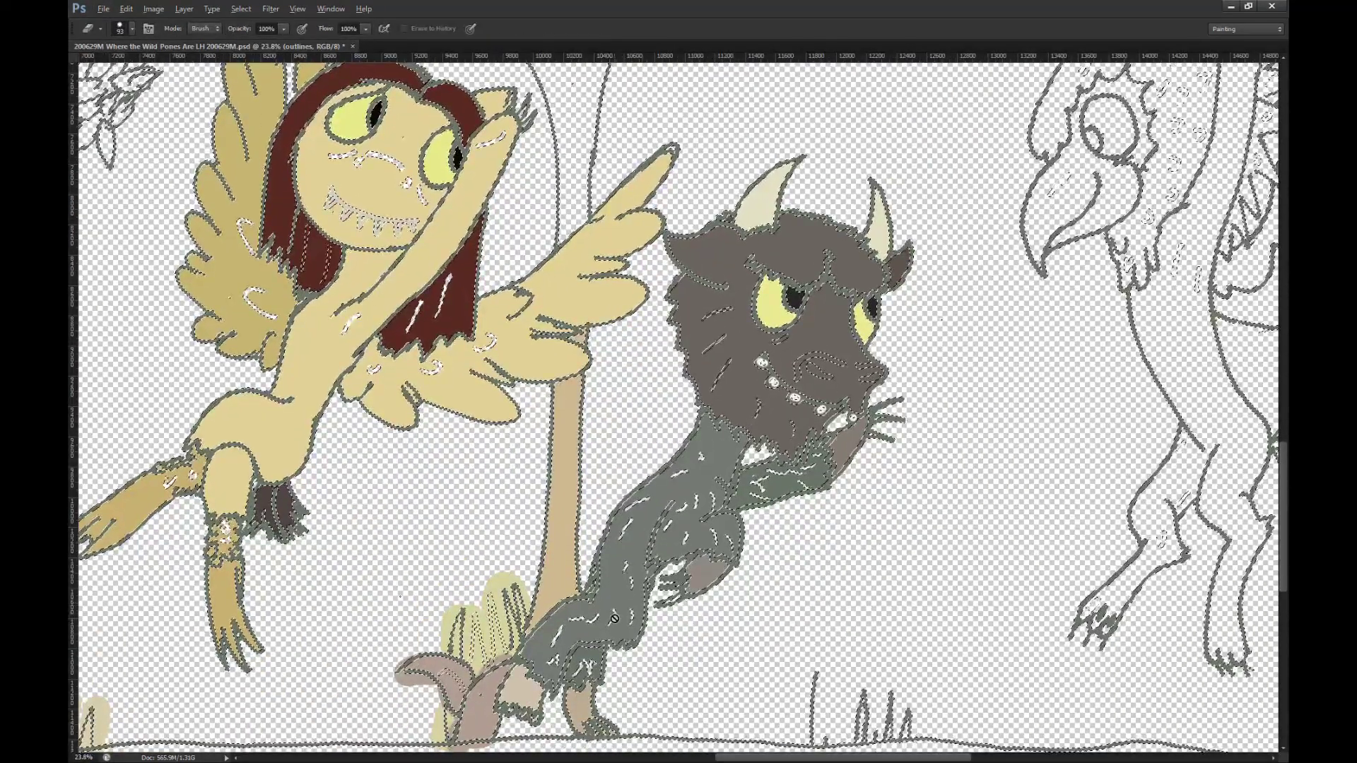
pyautogui.press('l')
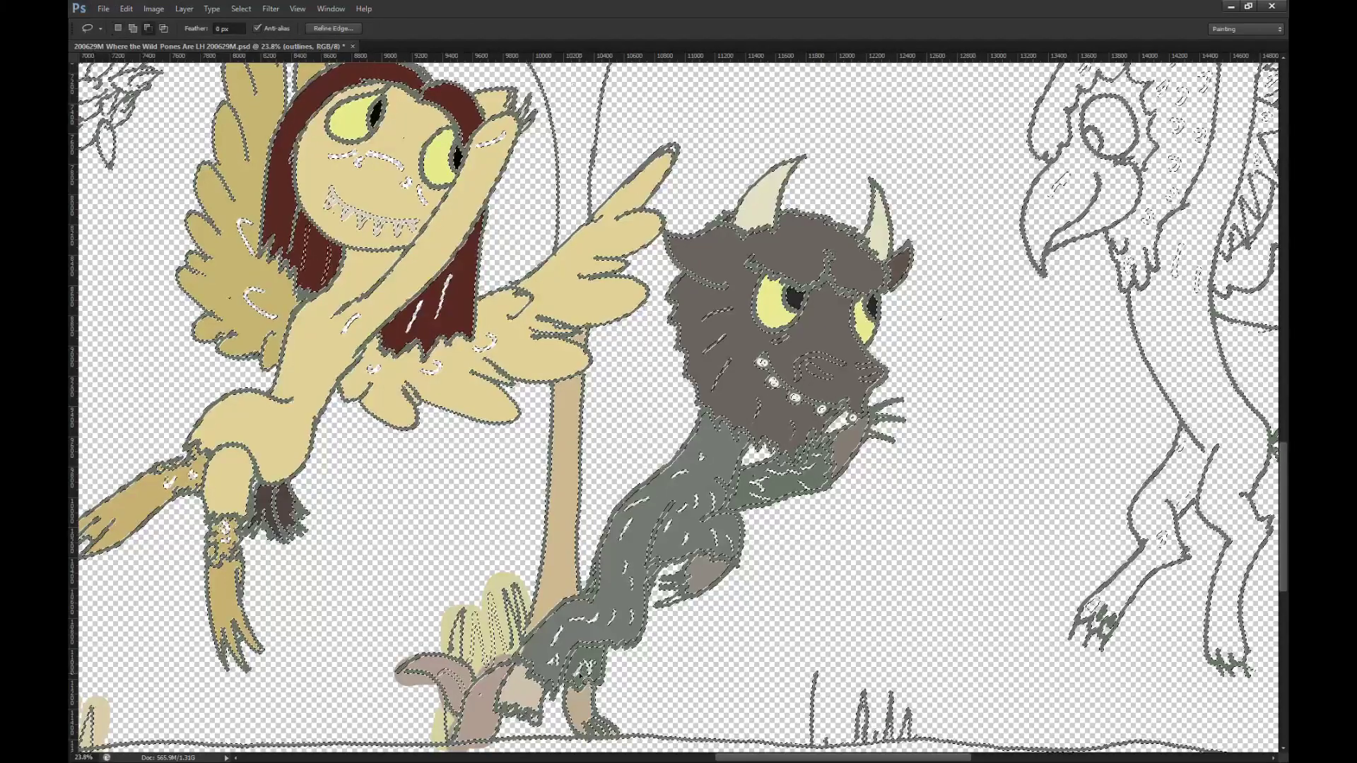
pyautogui.scroll(-4, 532, 585)
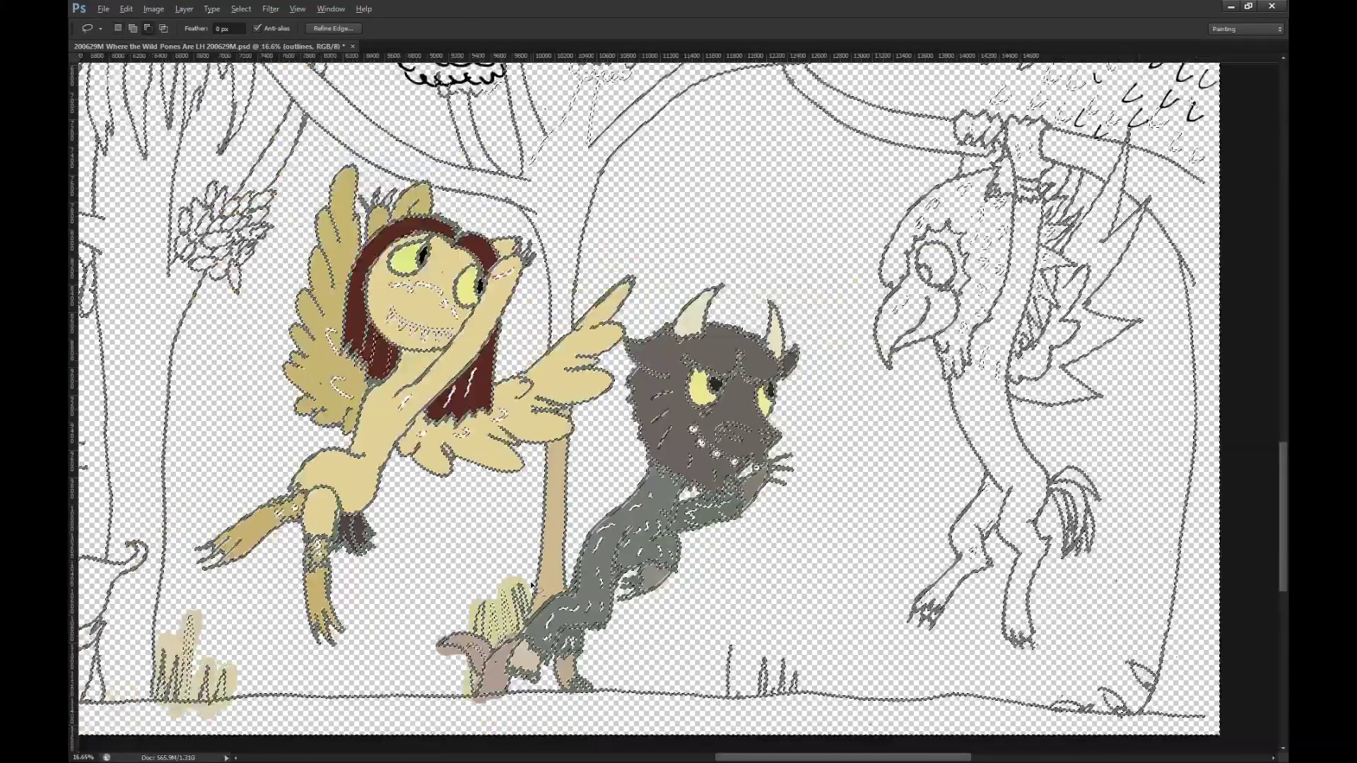
pyautogui.moveTo(499, 580)
pyautogui.mouseDown()
pyautogui.moveTo(601, 489)
pyautogui.moveTo(625, 331)
pyautogui.moveTo(903, 347)
pyautogui.moveTo(729, 657)
pyautogui.moveTo(587, 749)
pyautogui.moveTo(460, 590)
pyautogui.moveTo(495, 581)
pyautogui.mouseUp()
pyautogui.press('e')
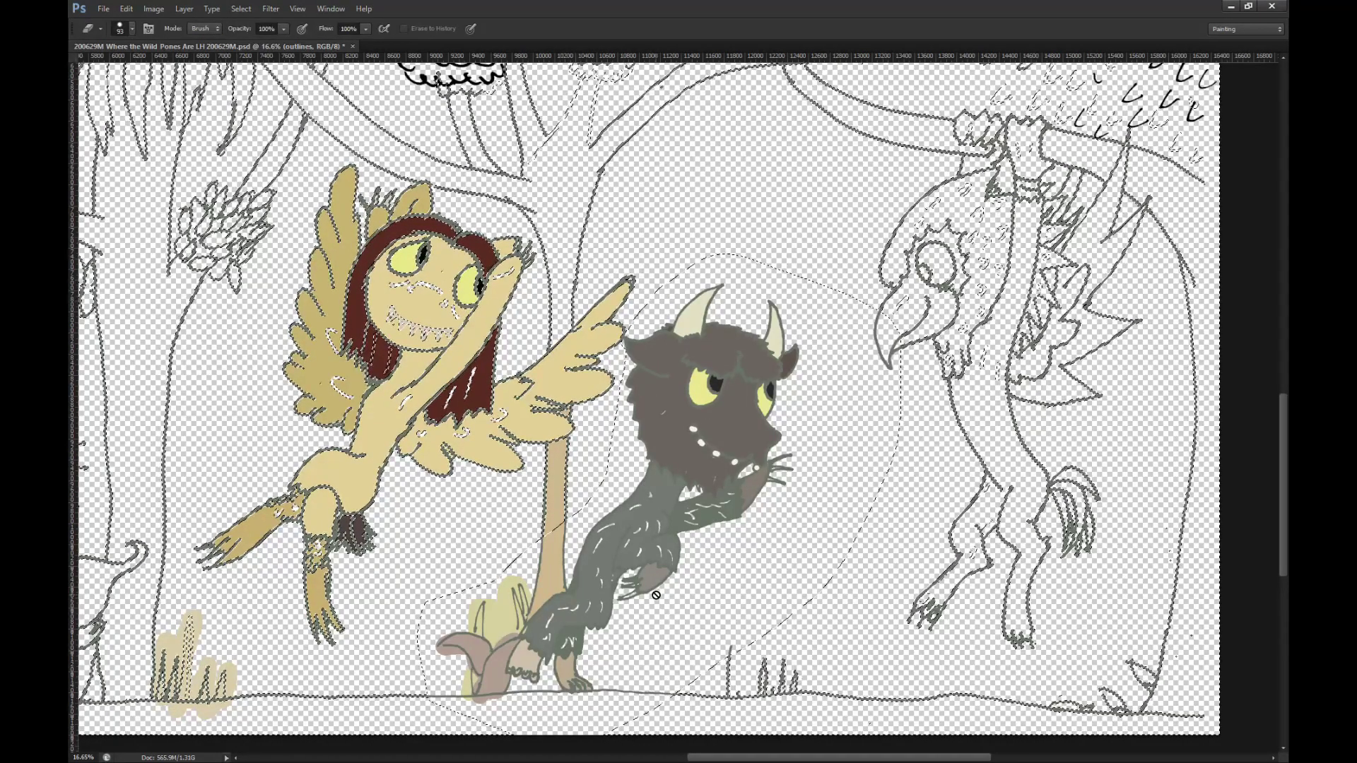
pyautogui.scroll(2, 567, 261)
pyautogui.scroll(6, 549, 283)
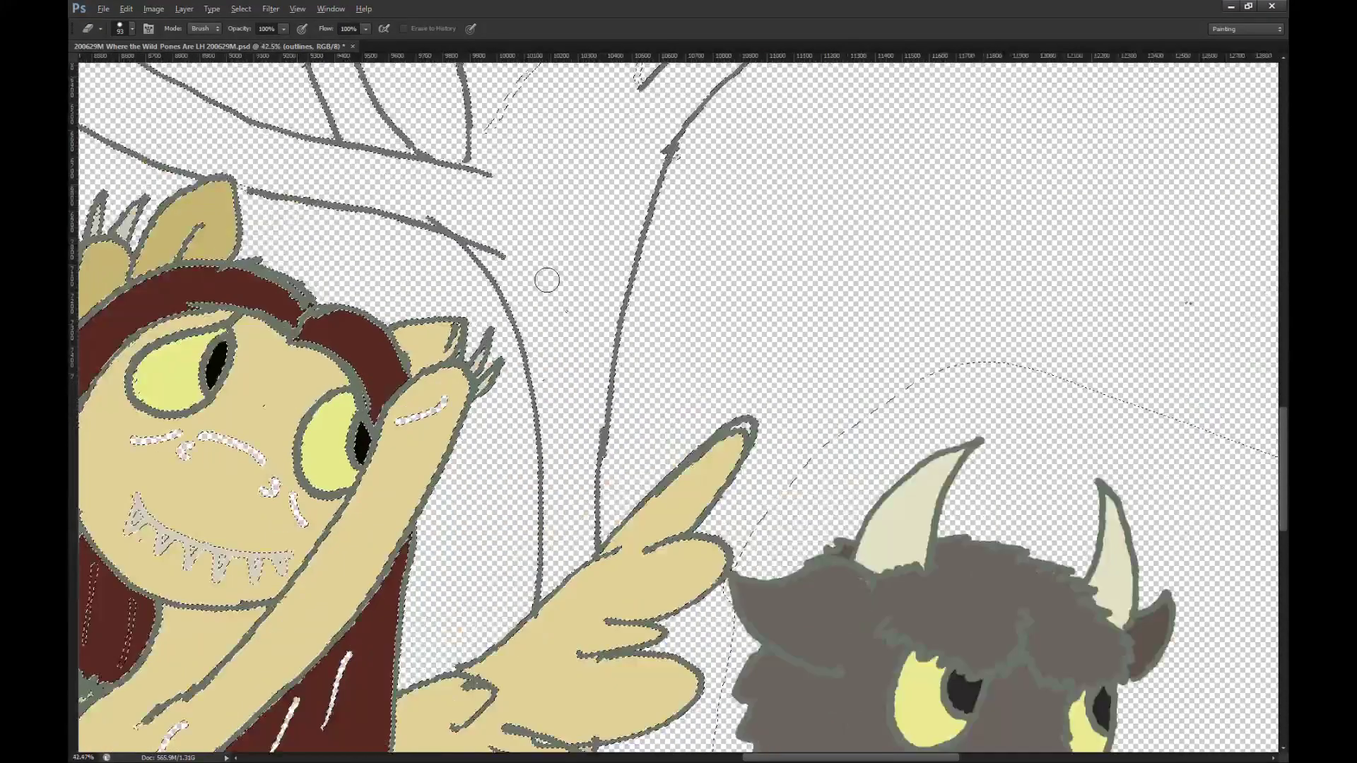
pyautogui.hotkey('ctrl', 'd')
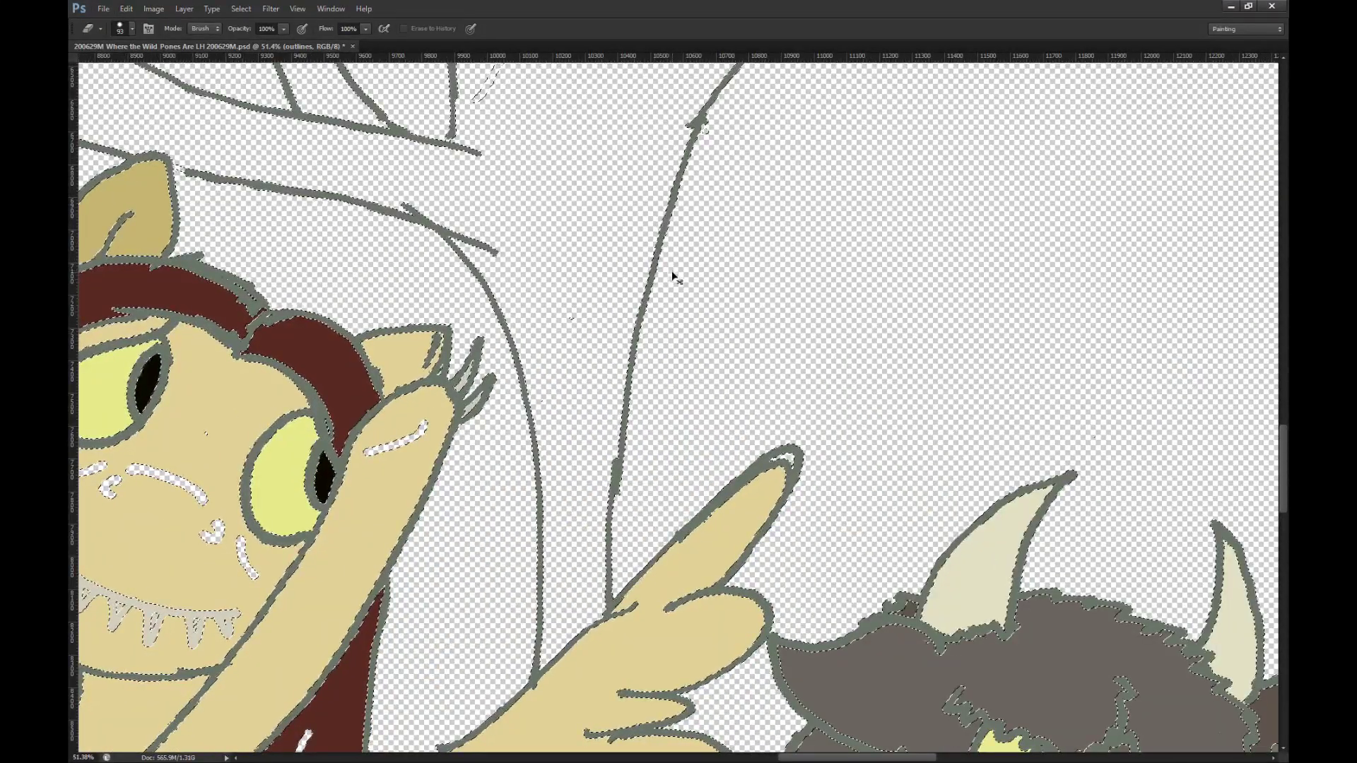
# Step: Undo the latest selection and outline edits through the history, and hide the black outlines
pyautogui.hotkey('ctrl', 'alt', 'z')
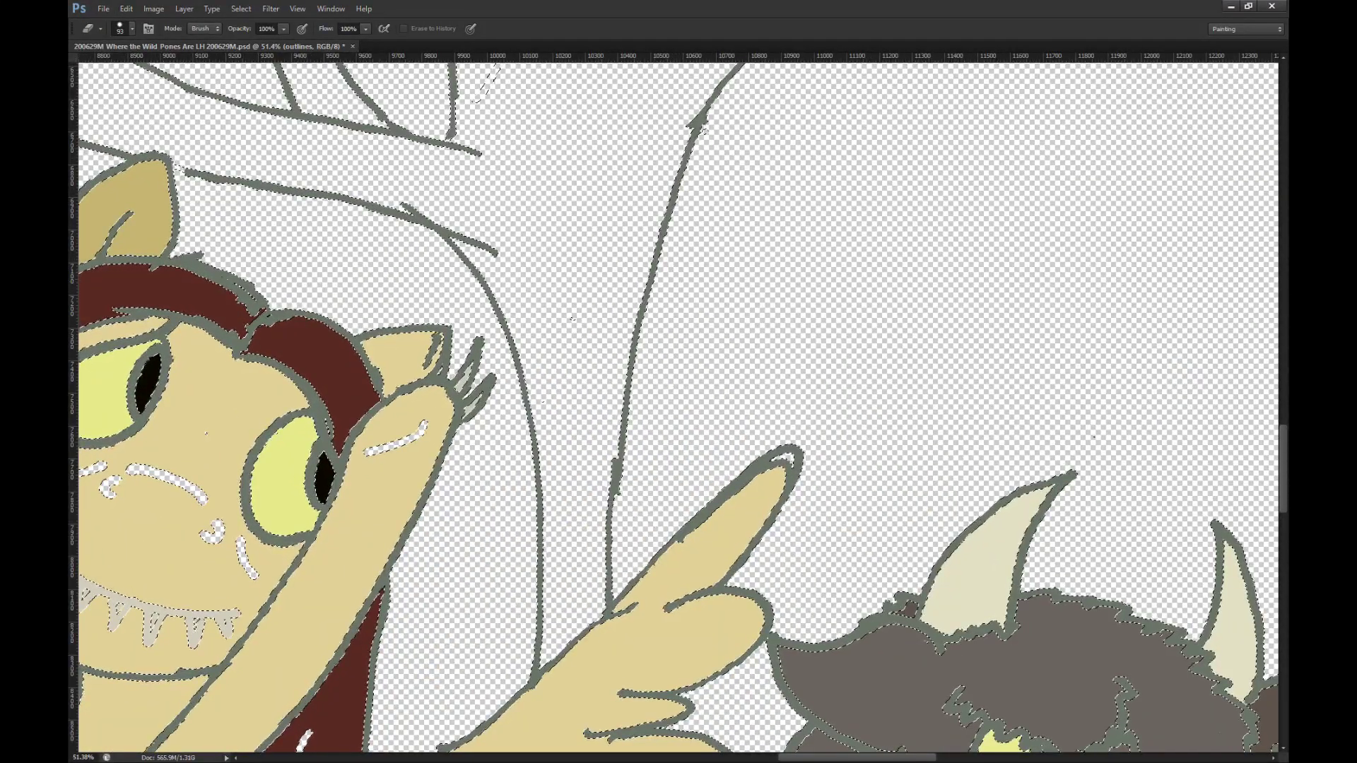
pyautogui.hotkey('ctrl', 'alt', 'z')
pyautogui.hotkey('ctrl', 'alt', 'z')
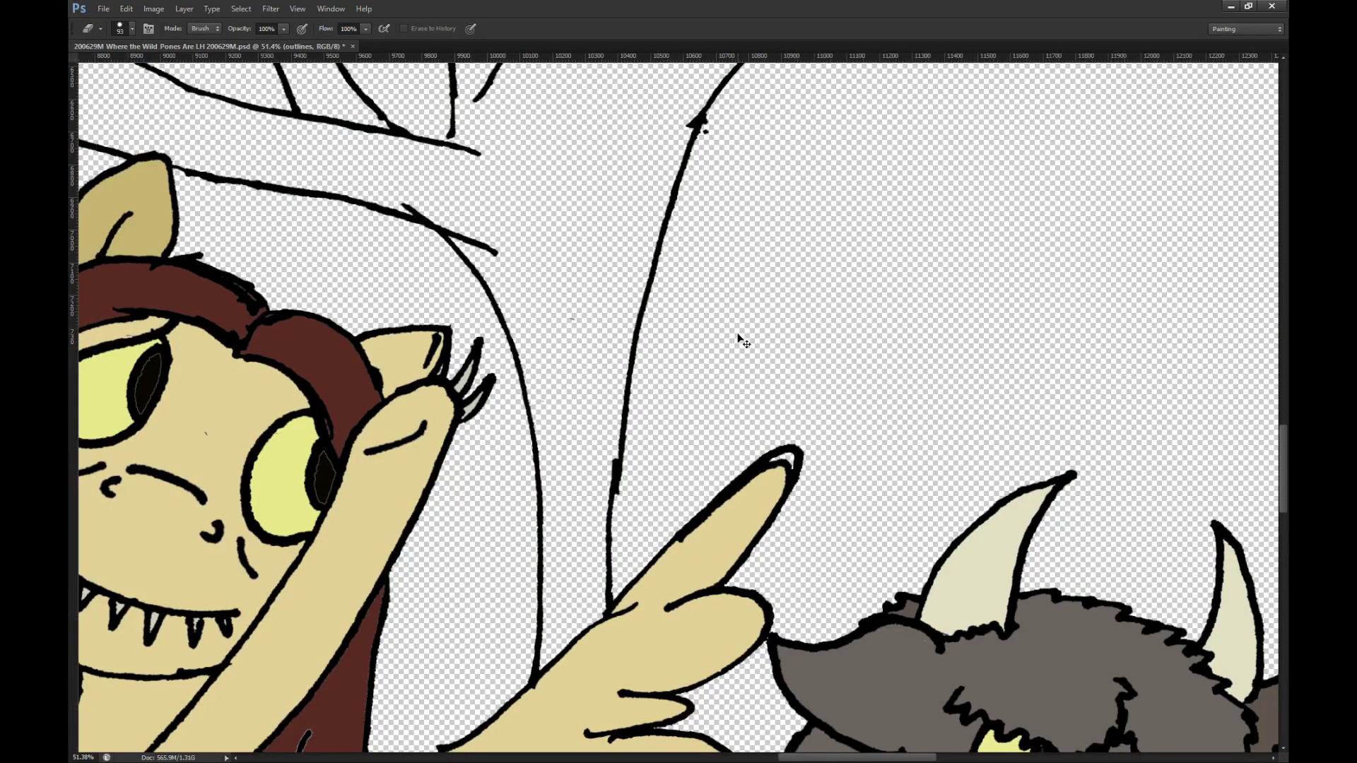
pyautogui.hotkey('ctrl', 'alt', 'z')
pyautogui.hotkey('ctrl', 'alt', 'z')
pyautogui.hotkey('ctrl', 'shift', 'z')
pyautogui.hotkey('ctrl', 'alt', 'z')
pyautogui.press('w')
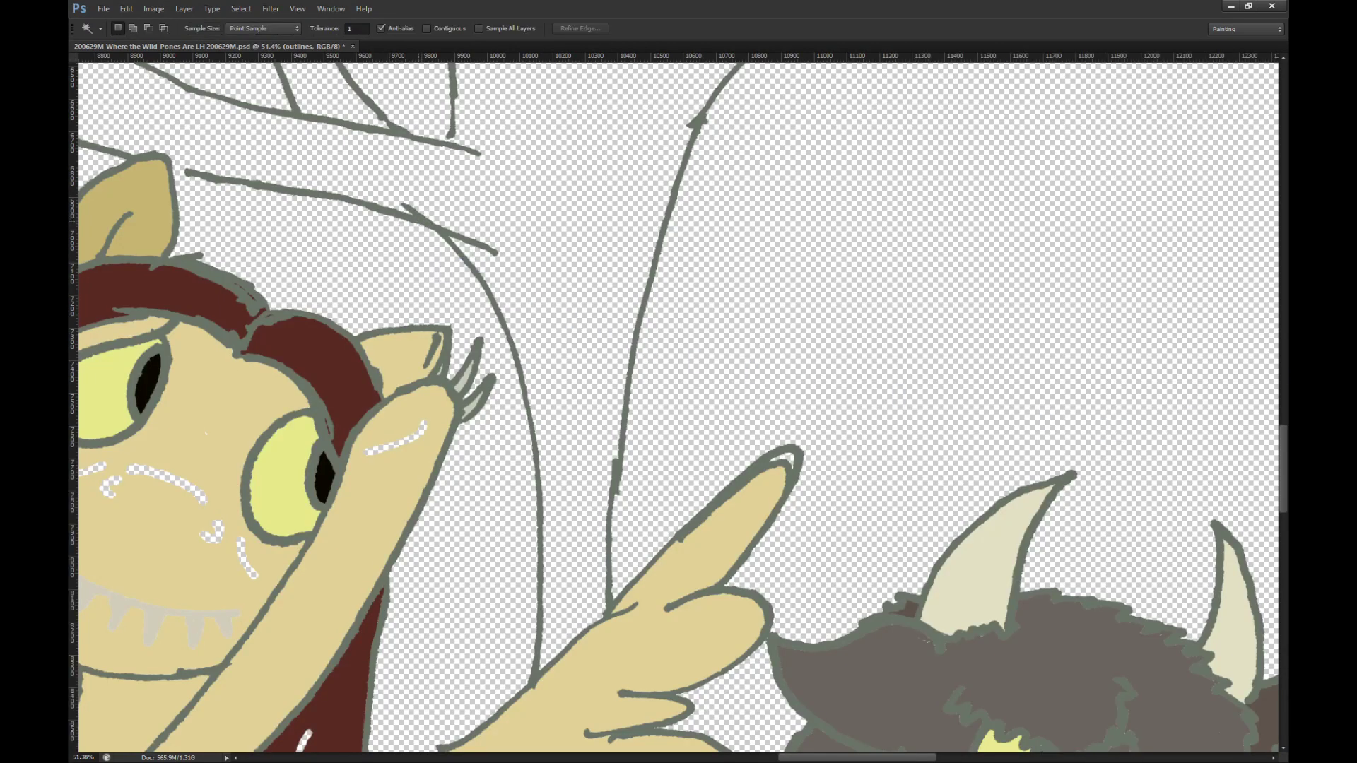
# Step: Reselect the line work on the colour layer and exclude the horned creature from the selection with the Lasso
pyautogui.hotkey('ctrl', 'shift', 'd')
pyautogui.hotkey('alt', '[')
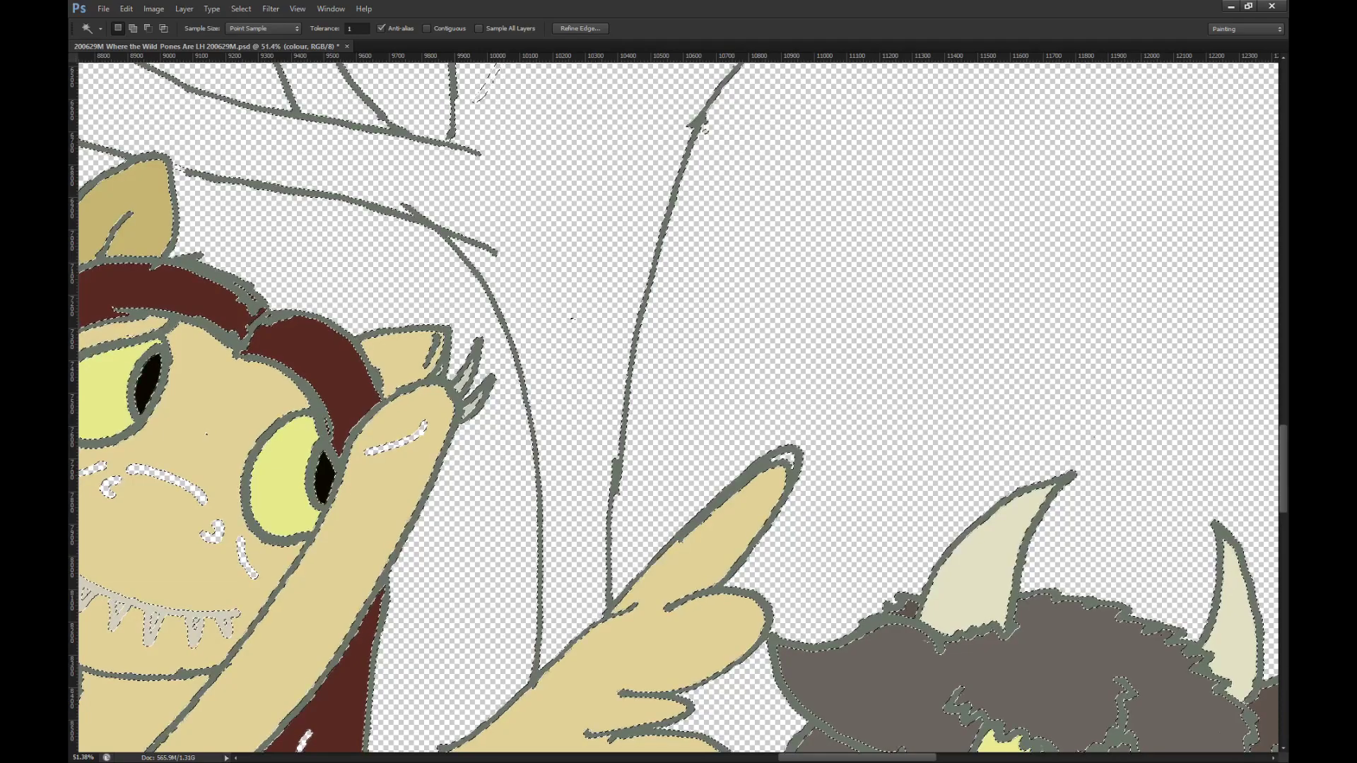
pyautogui.scroll(-3, 766, 242)
pyautogui.moveTo(765, 242); pyautogui.dragTo(653, 176)
pyautogui.scroll(-1, 653, 176)
pyautogui.moveTo(648, 382)
pyautogui.mouseDown()
pyautogui.moveTo(672, 320)
pyautogui.moveTo(701, 281)
pyautogui.moveTo(805, 263)
pyautogui.moveTo(867, 294)
pyautogui.moveTo(839, 449)
pyautogui.moveTo(620, 657)
pyautogui.moveTo(517, 573)
pyautogui.moveTo(548, 523)
pyautogui.moveTo(614, 488)
pyautogui.mouseUp()
pyautogui.press('l')
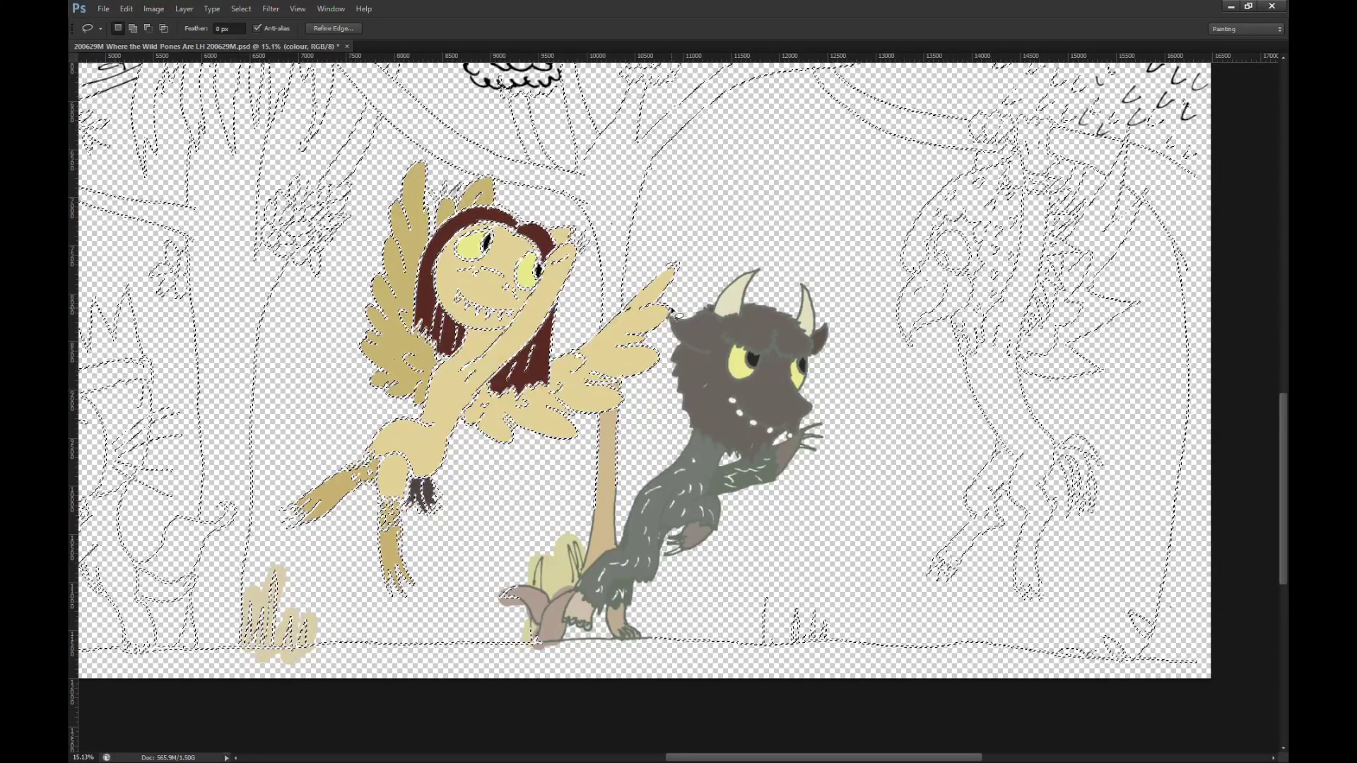
# Step: Clear the grey line colour inside the selection from the colour layer, then remove the selection
pyautogui.hotkey('ctrl', 'd')
pyautogui.press('m')
pyautogui.scroll(6, 522, 276)
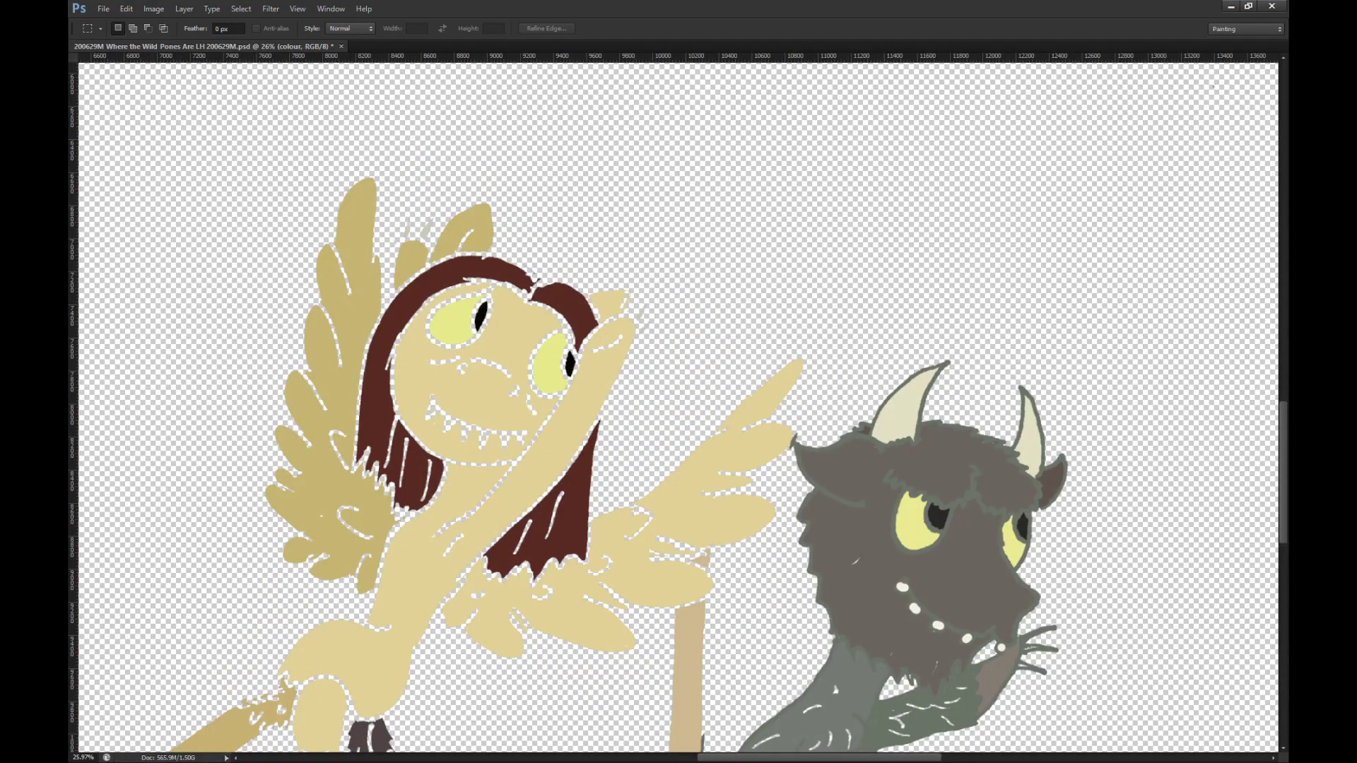
pyautogui.hotkey('ctrl', 'd')
# Step: Show the outlines and brush the hair's dark red over the pale fringes along the strand lines on the colour layer
pyautogui.scroll(8, 487, 442)
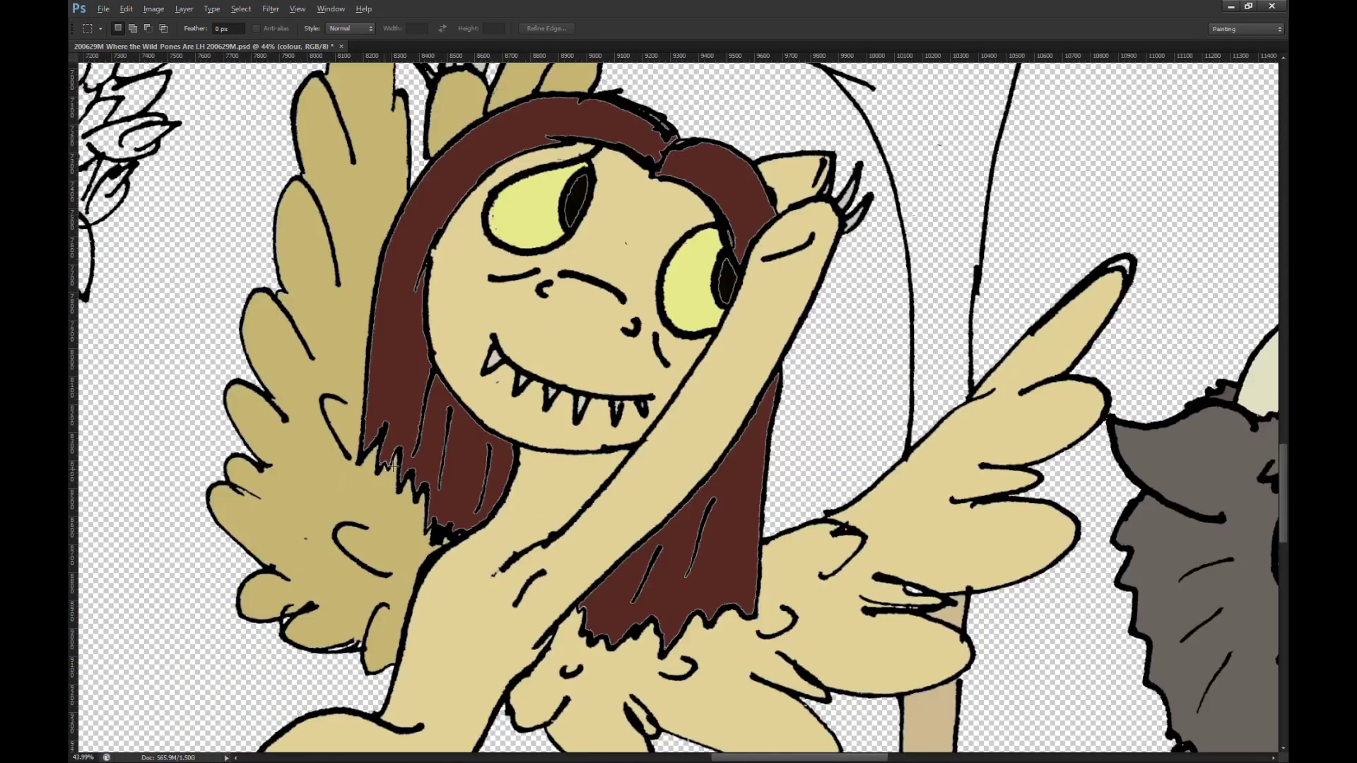
pyautogui.press('alt')
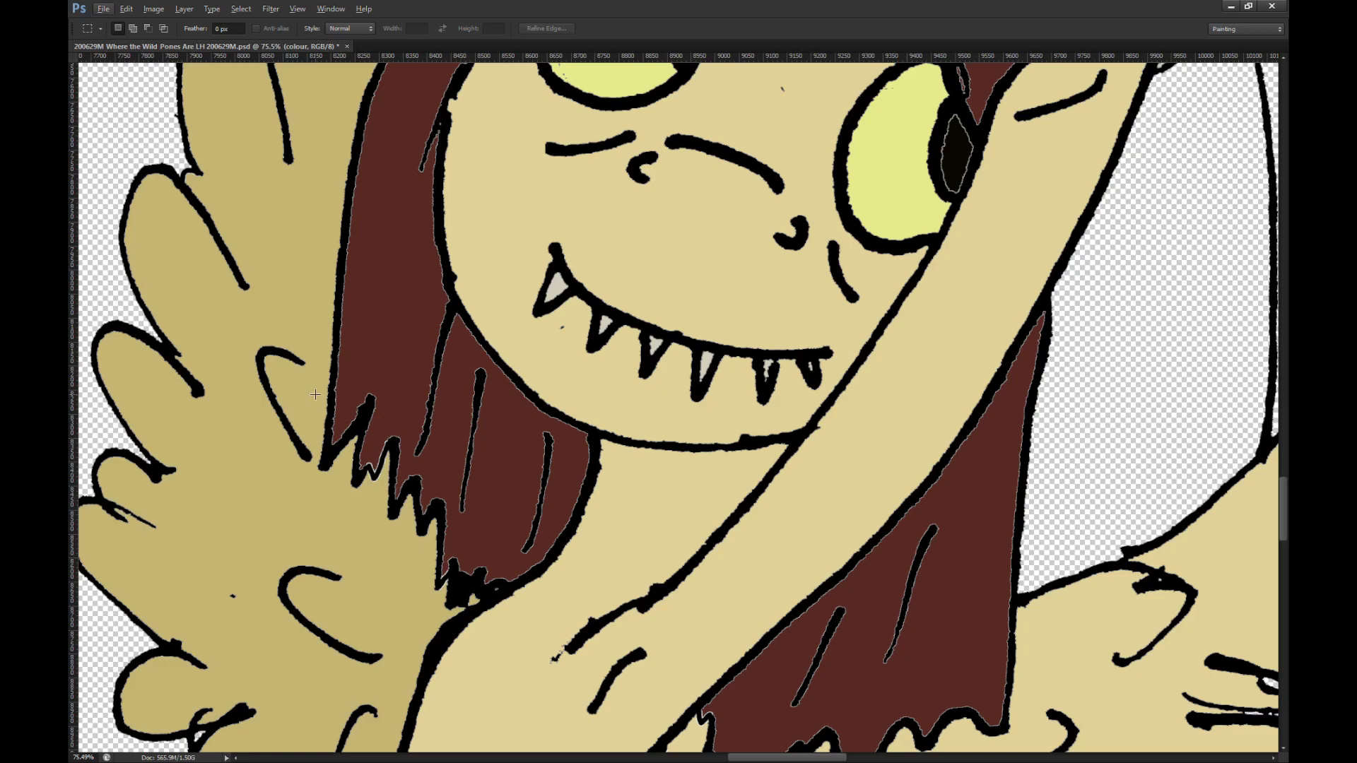
pyautogui.press('b')
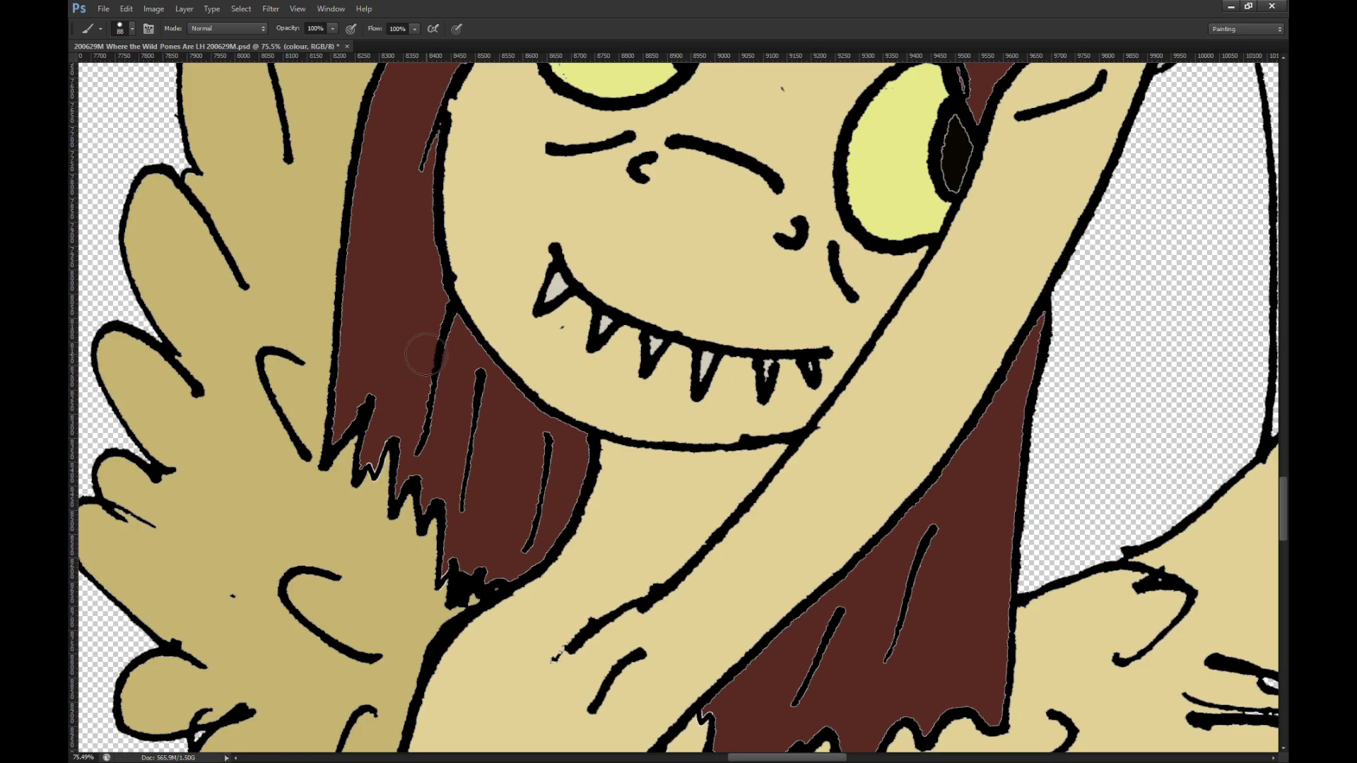
pyautogui.moveTo(439, 325); pyautogui.dragTo(425, 424)
pyautogui.moveTo(462, 503); pyautogui.dragTo(480, 403)
pyautogui.scroll(6, 545, 453)
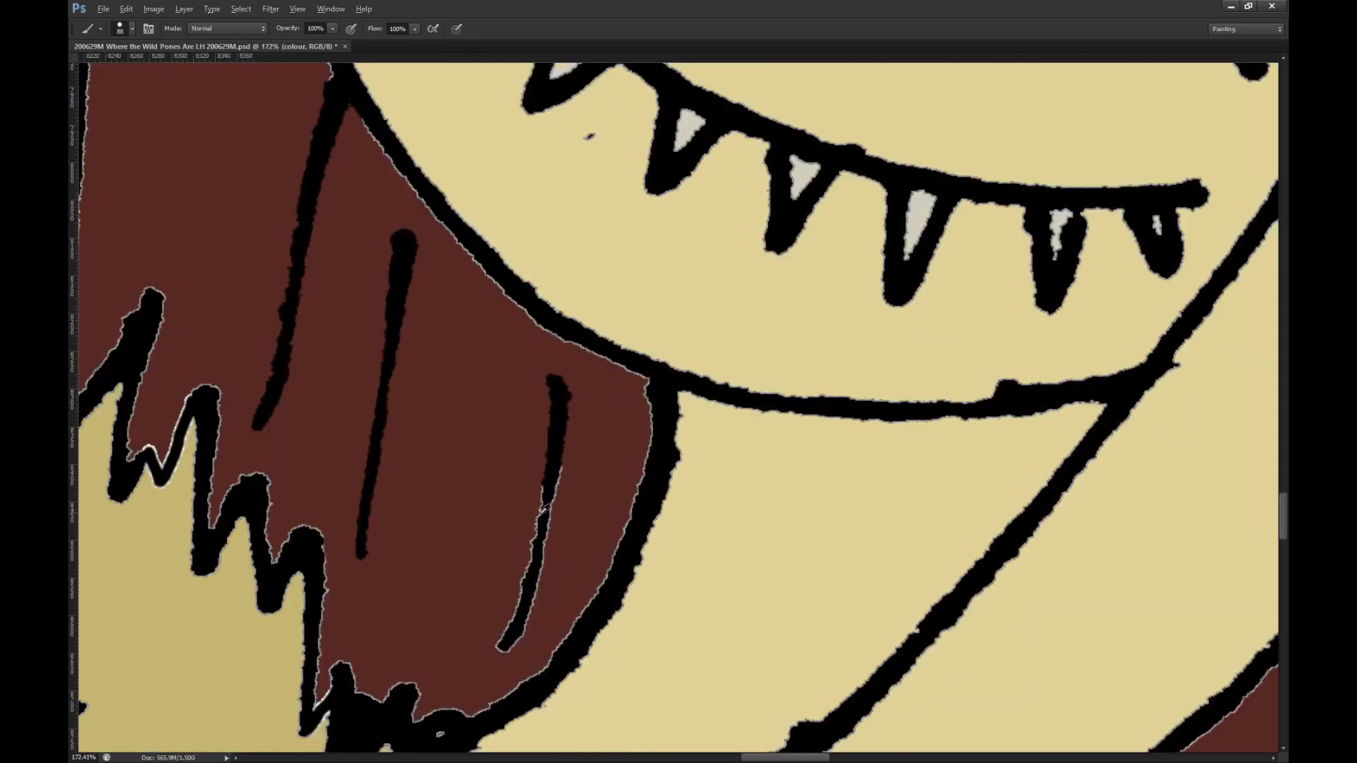
pyautogui.scroll(-3, 556, 507)
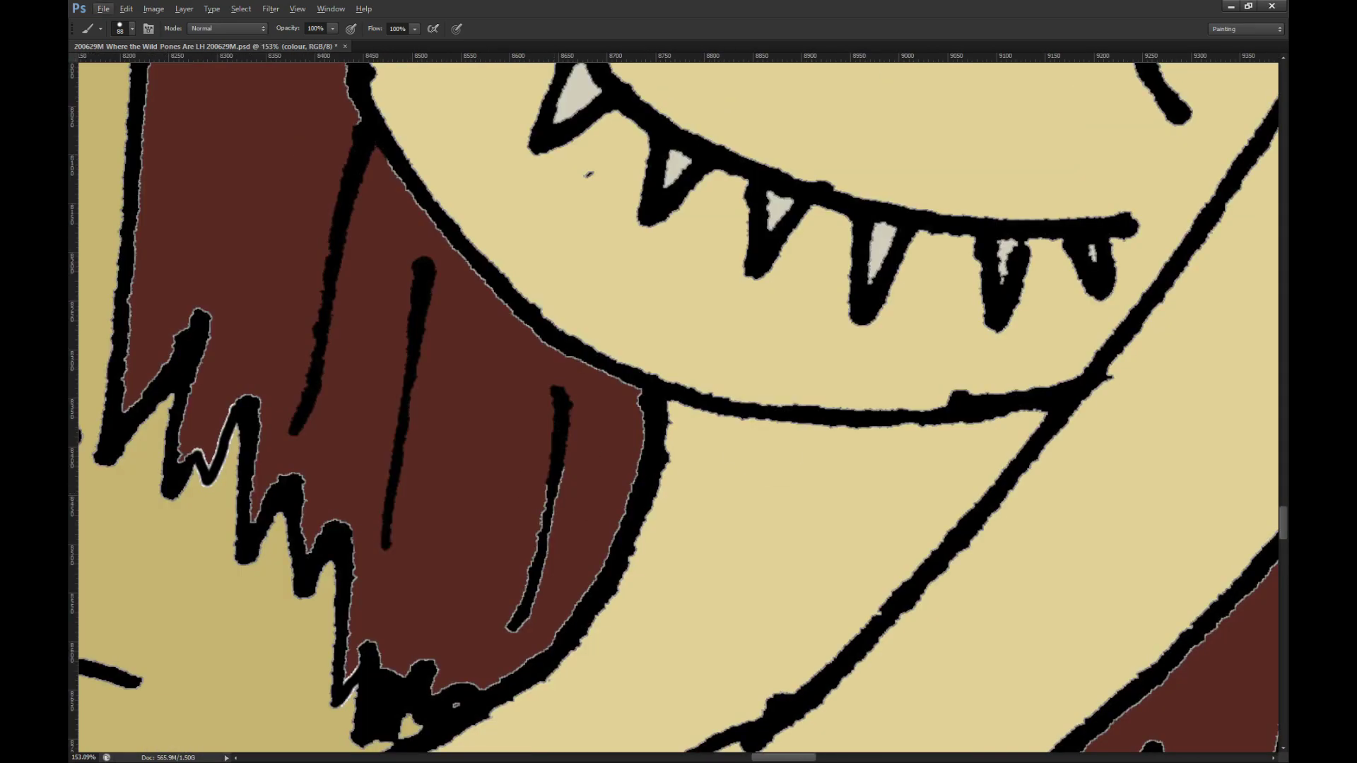
# Step: Try to select the semi-transparent edge pixels of a hair strand on the outlines layer using the Magic Wand without Anti-alias
pyautogui.hotkey('alt', ']')
pyautogui.press('w')
pyautogui.scroll(6, 475, 482)
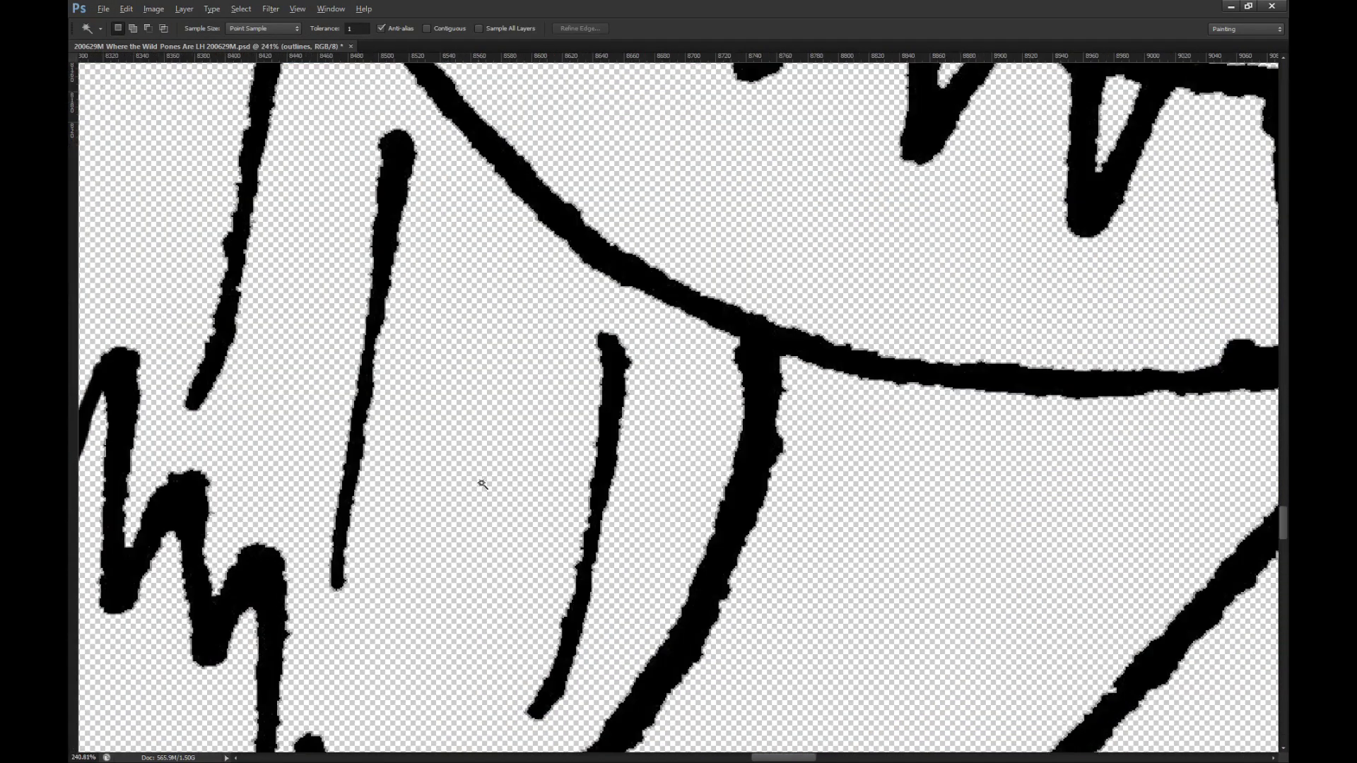
pyautogui.scroll(6, 615, 491)
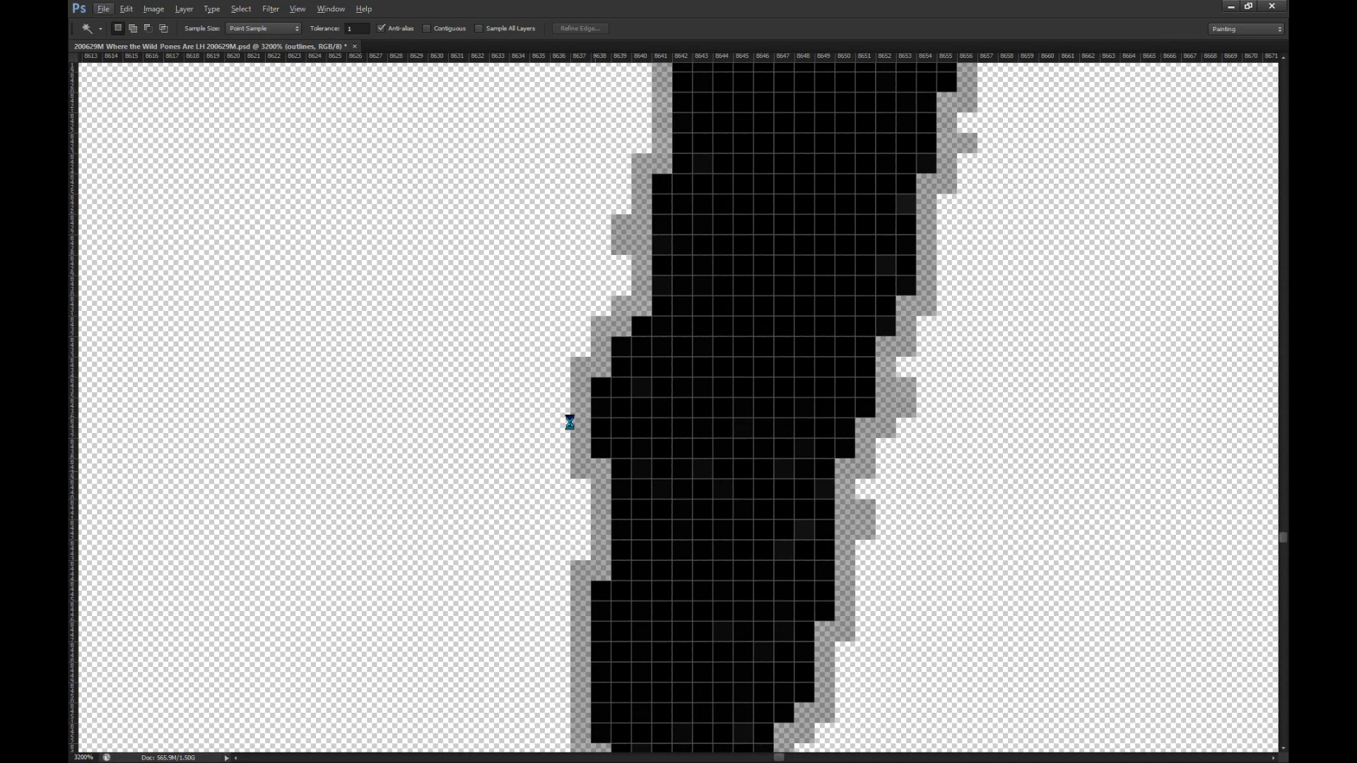
pyautogui.click(382, 28)
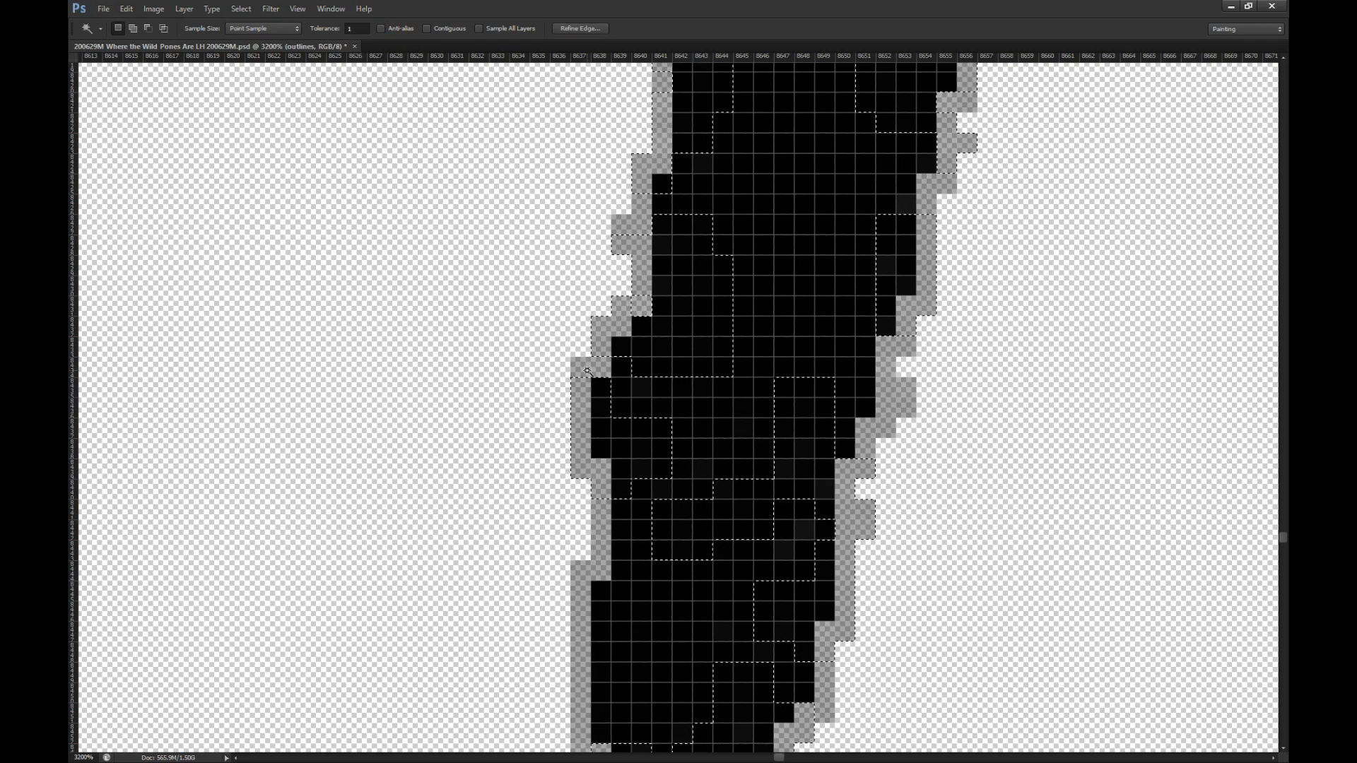
pyautogui.click(578, 391)
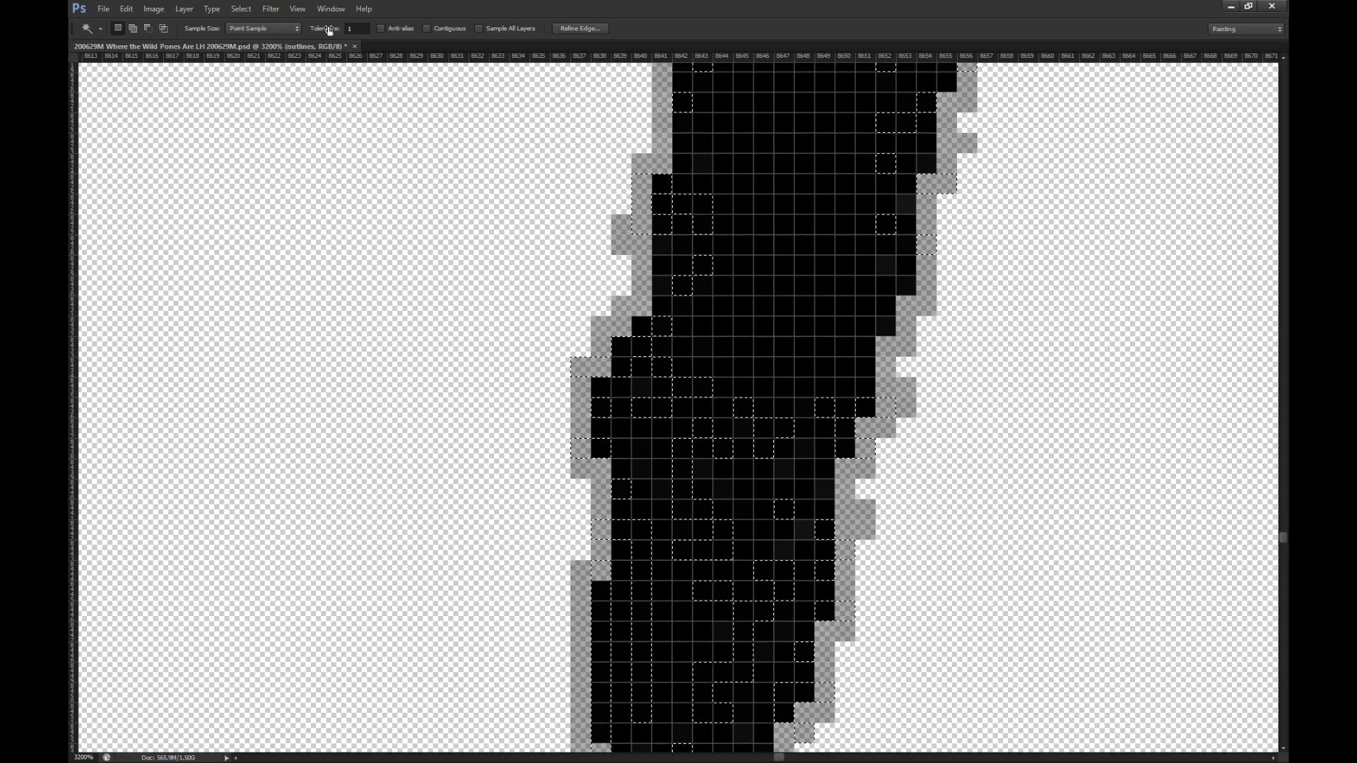
# Step: Turn on Contiguous and Anti-alias for the Magic Wand and clear the current selection
pyautogui.click(427, 28)
pyautogui.click(382, 28)
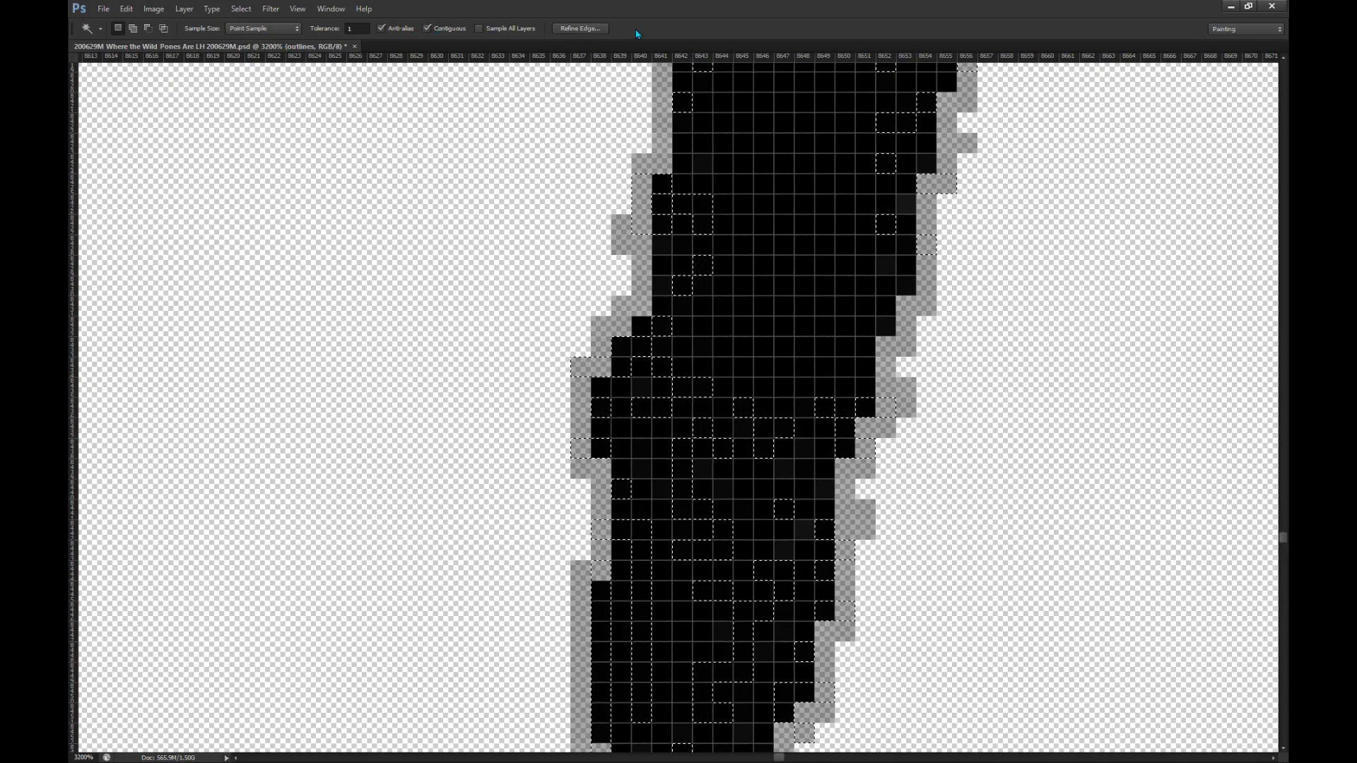
pyautogui.press('m')
pyautogui.click(752, 312)
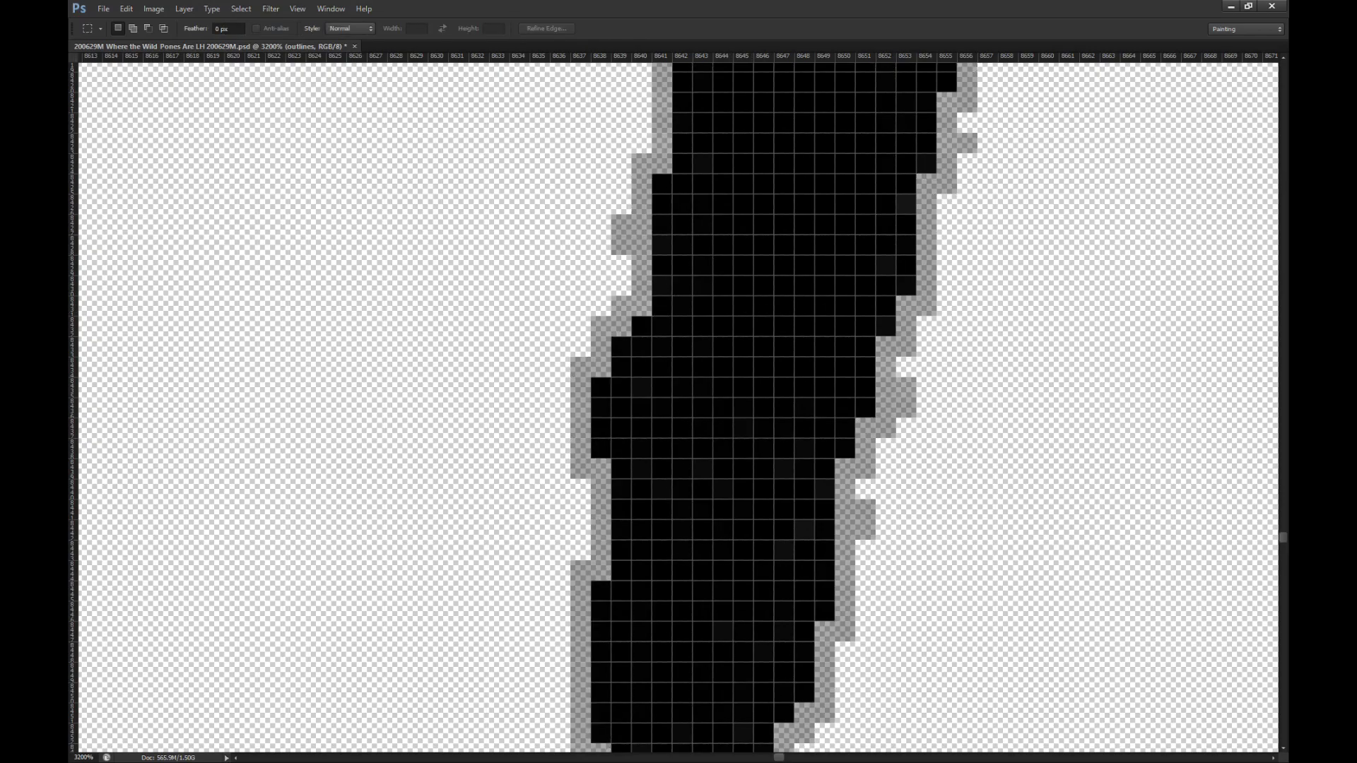
pyautogui.scroll(-10, 535, 491)
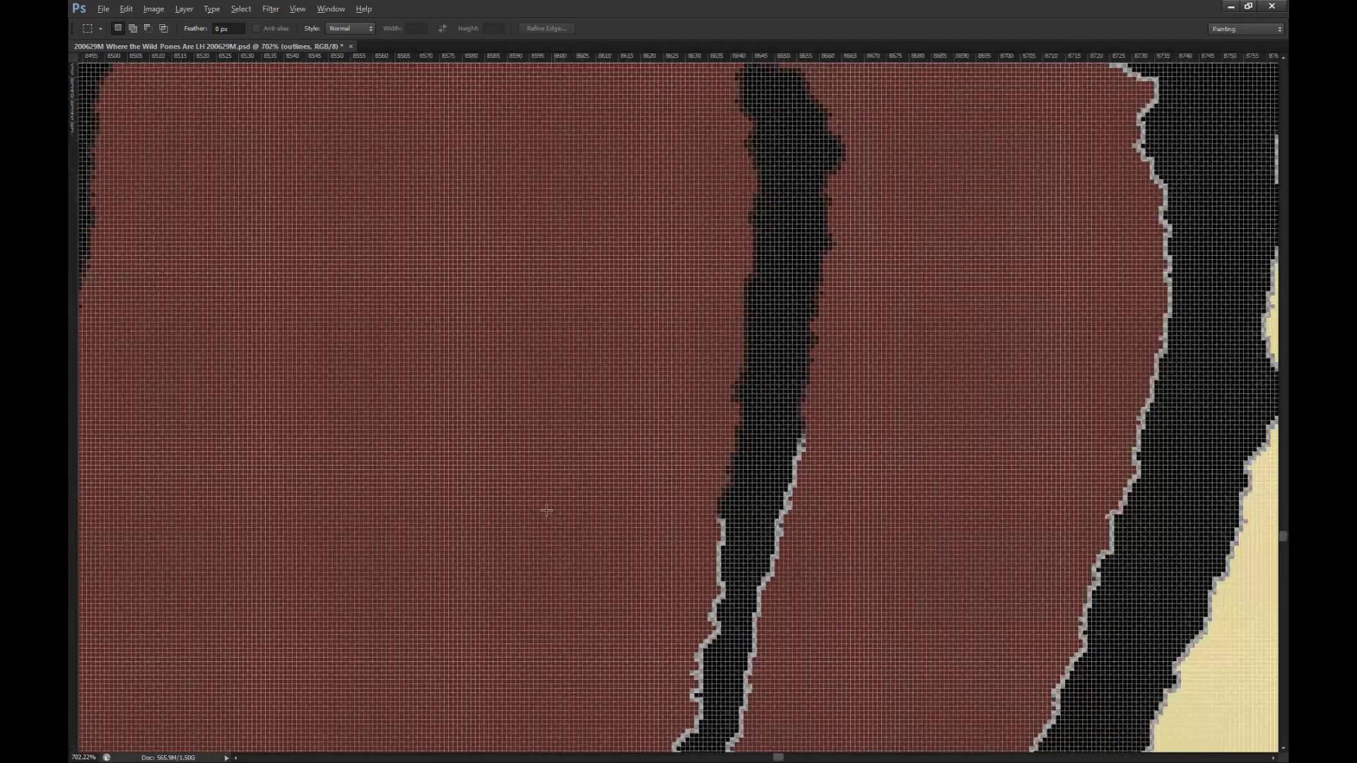
# Step: Try to brush sampled dark red over the hair strand nearest the neck on the outlines layer, and undo the stroke
pyautogui.scroll(-8, 535, 491)
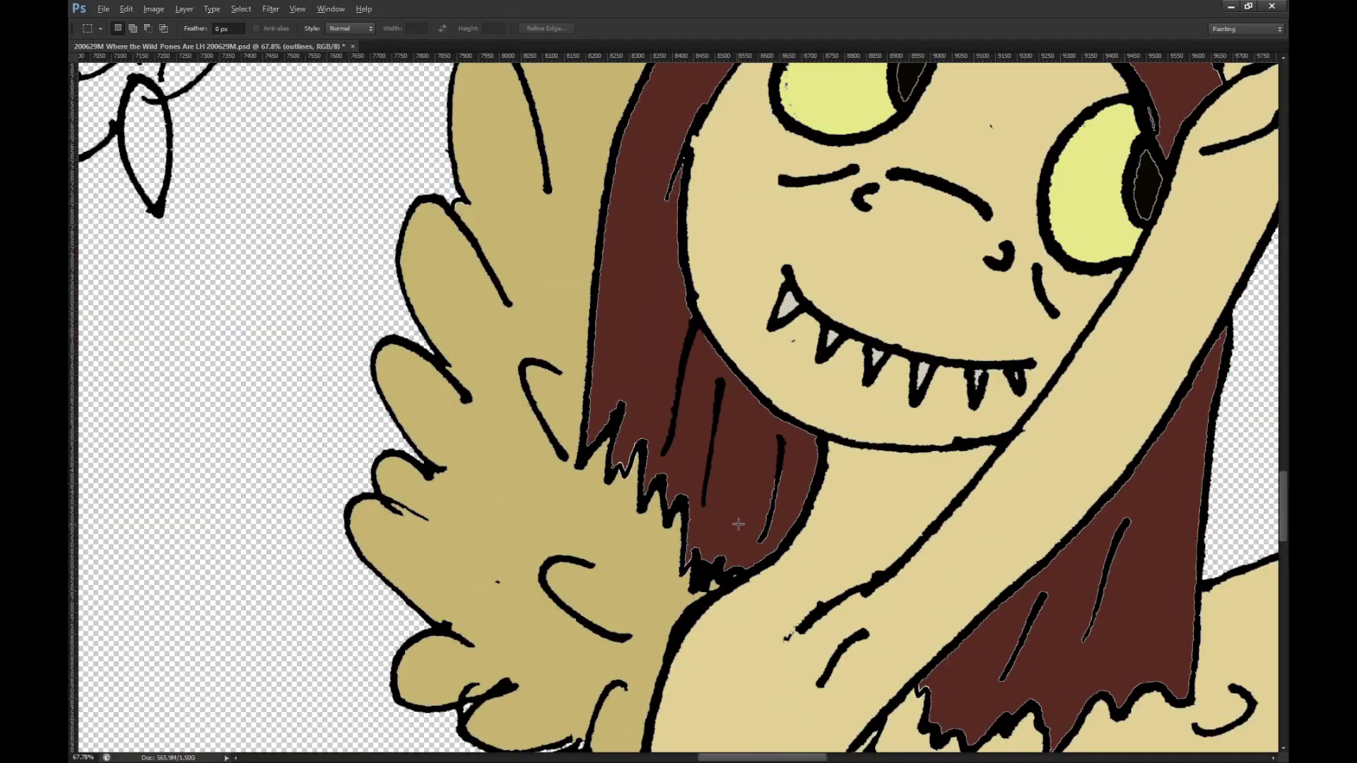
pyautogui.press('i')
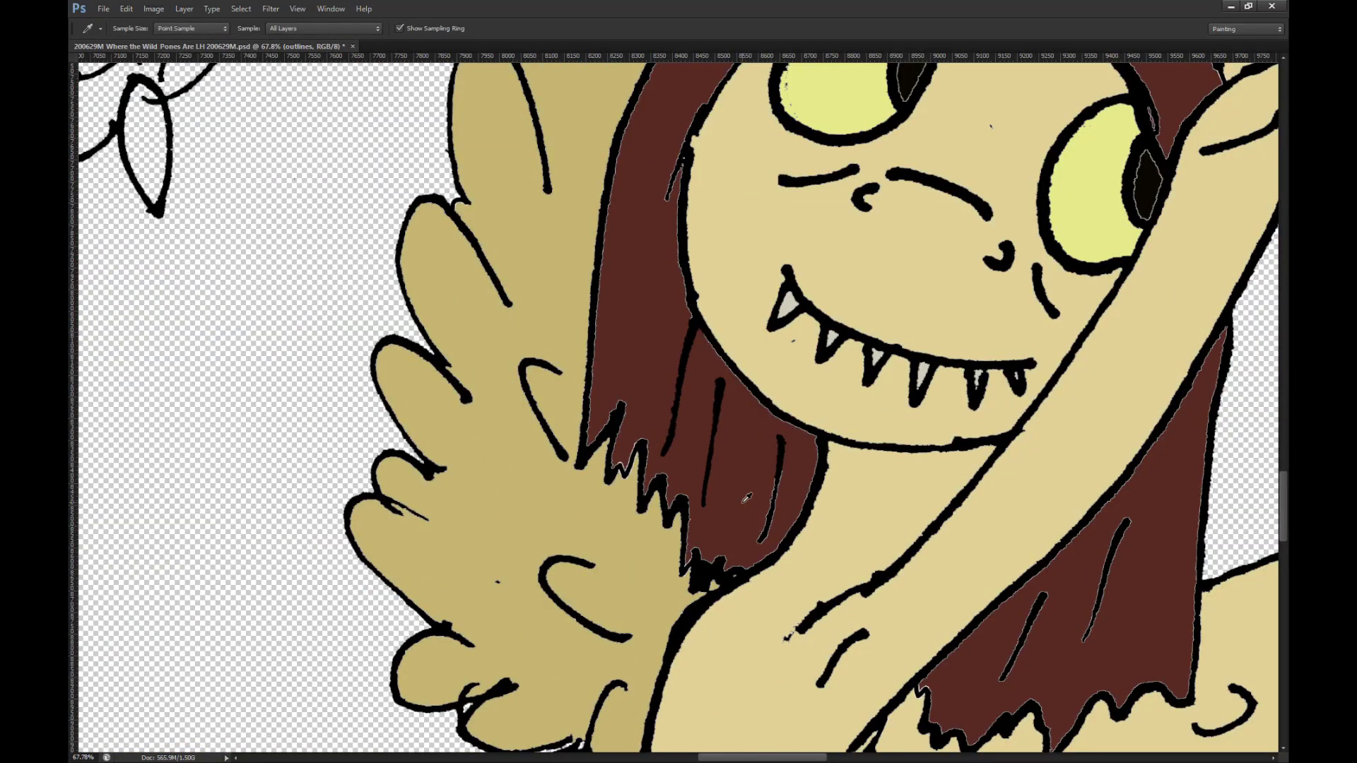
pyautogui.press('b')
pyautogui.moveTo(779, 453); pyautogui.dragTo(761, 555)
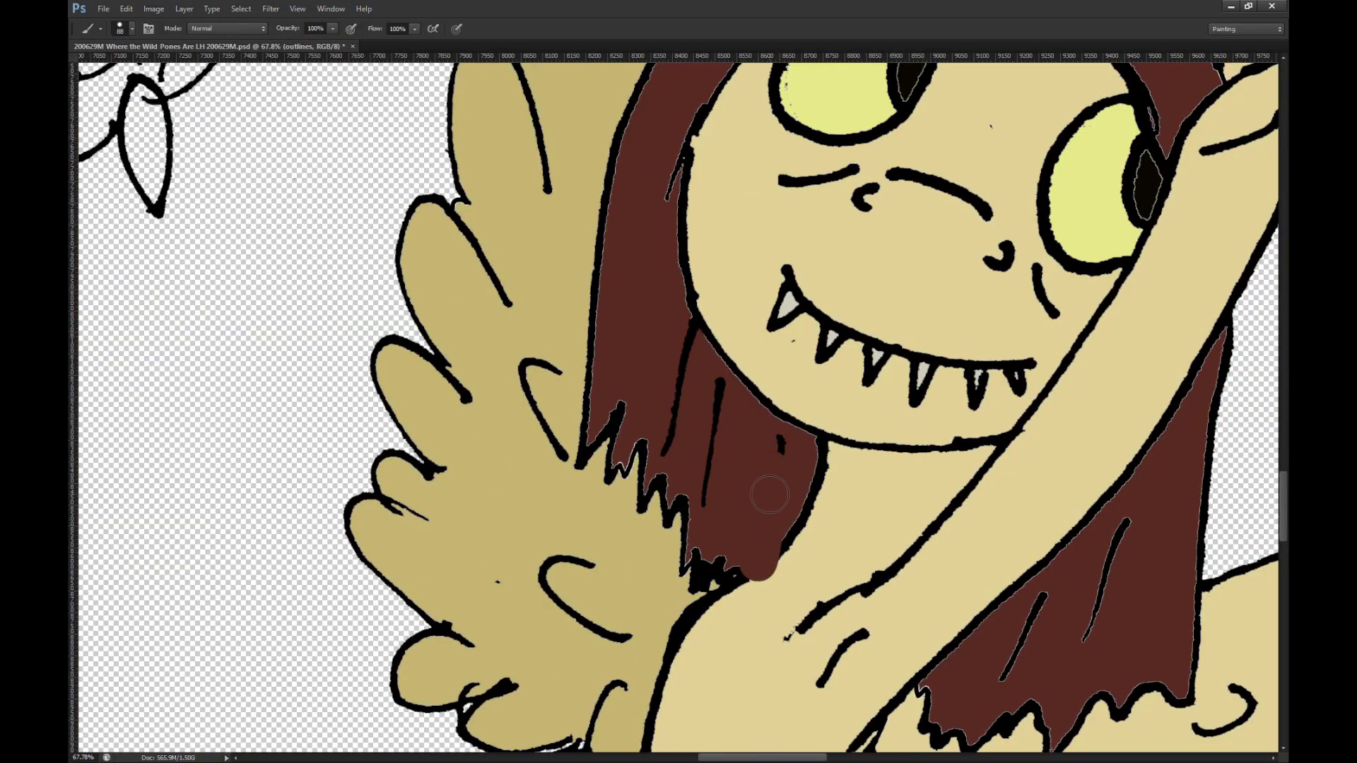
pyautogui.hotkey('ctrl', 'z')
# Step: On the colour layer, brush dark red under the outlines of the long lock beside the face, including its jagged ends
pyautogui.hotkey('alt', '[')
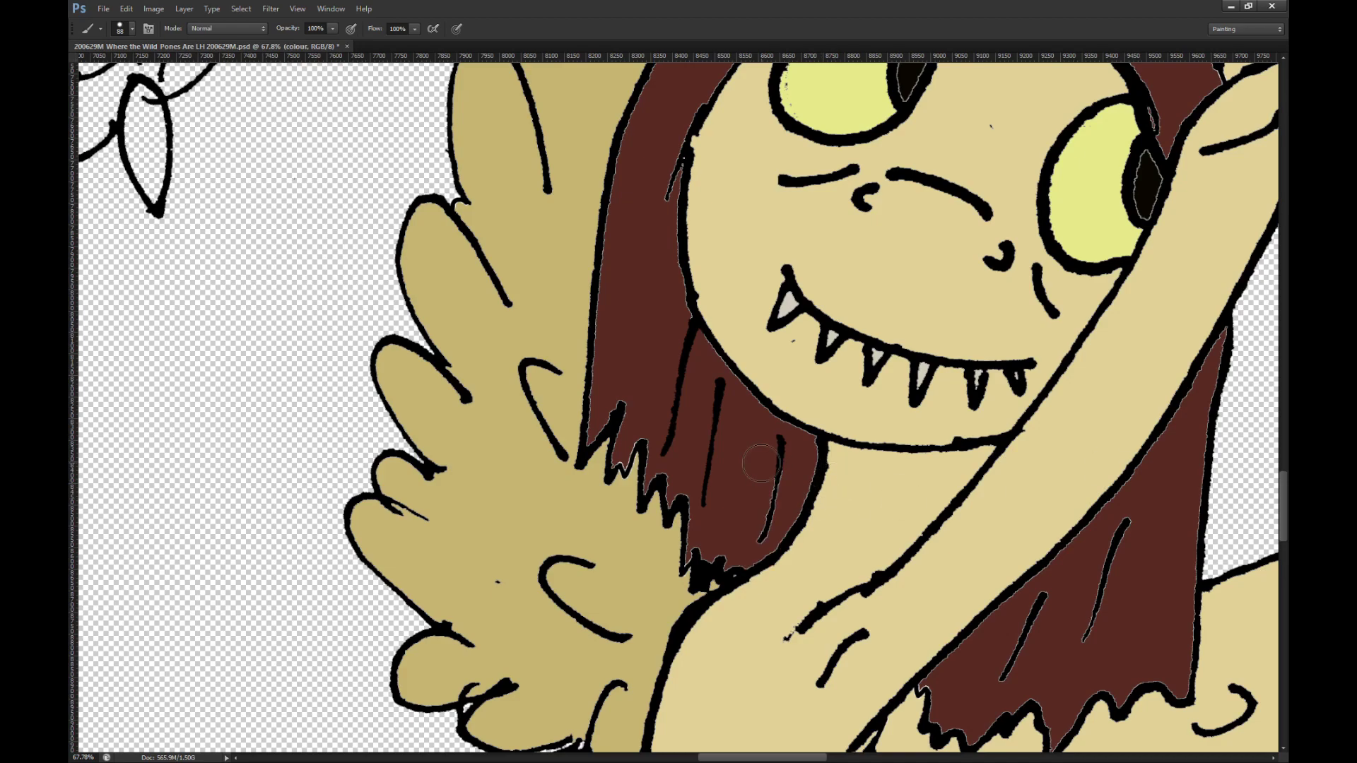
pyautogui.moveTo(802, 447)
pyautogui.mouseDown()
pyautogui.moveTo(755, 393)
pyautogui.moveTo(695, 277)
pyautogui.moveTo(696, 131)
pyautogui.mouseUp()
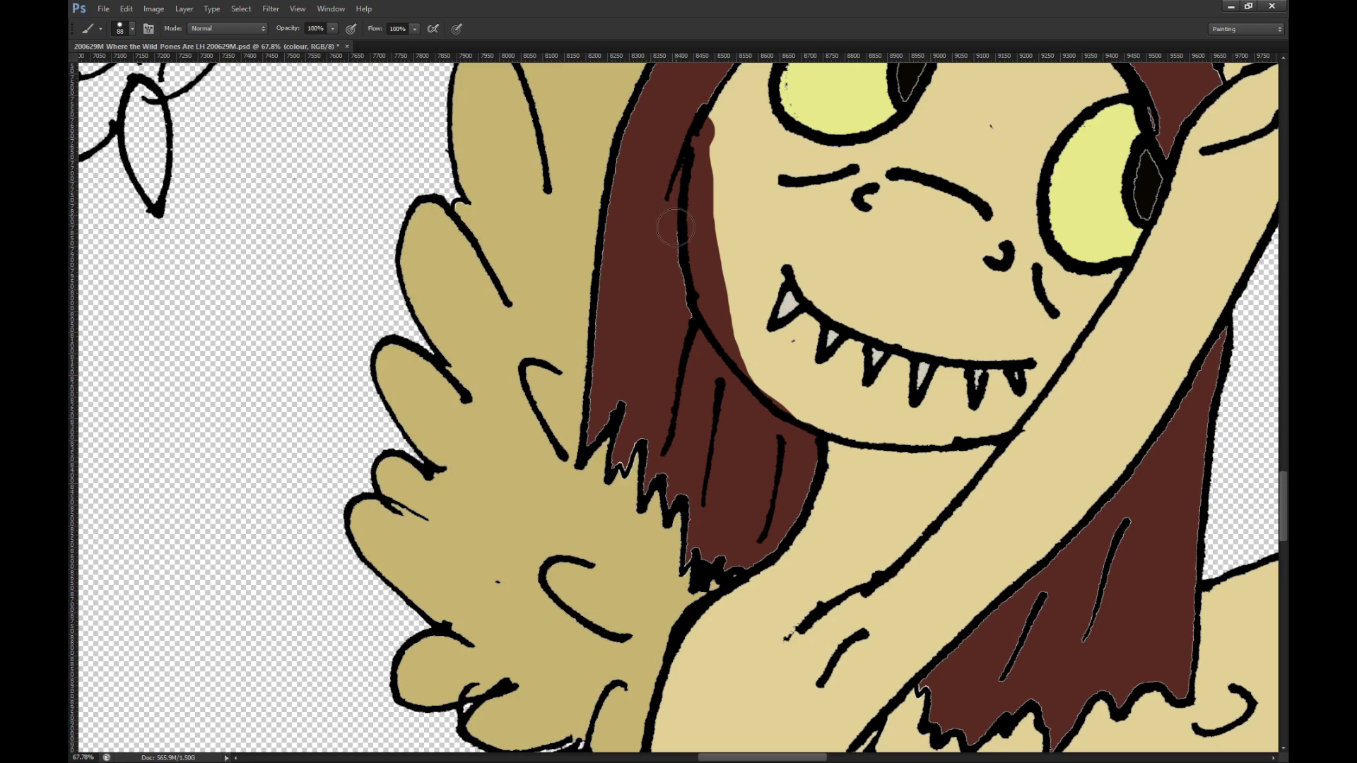
pyautogui.moveTo(651, 398)
pyautogui.mouseDown()
pyautogui.moveTo(580, 446)
pyautogui.moveTo(707, 558)
pyautogui.moveTo(775, 505)
pyautogui.moveTo(760, 396)
pyautogui.mouseUp()
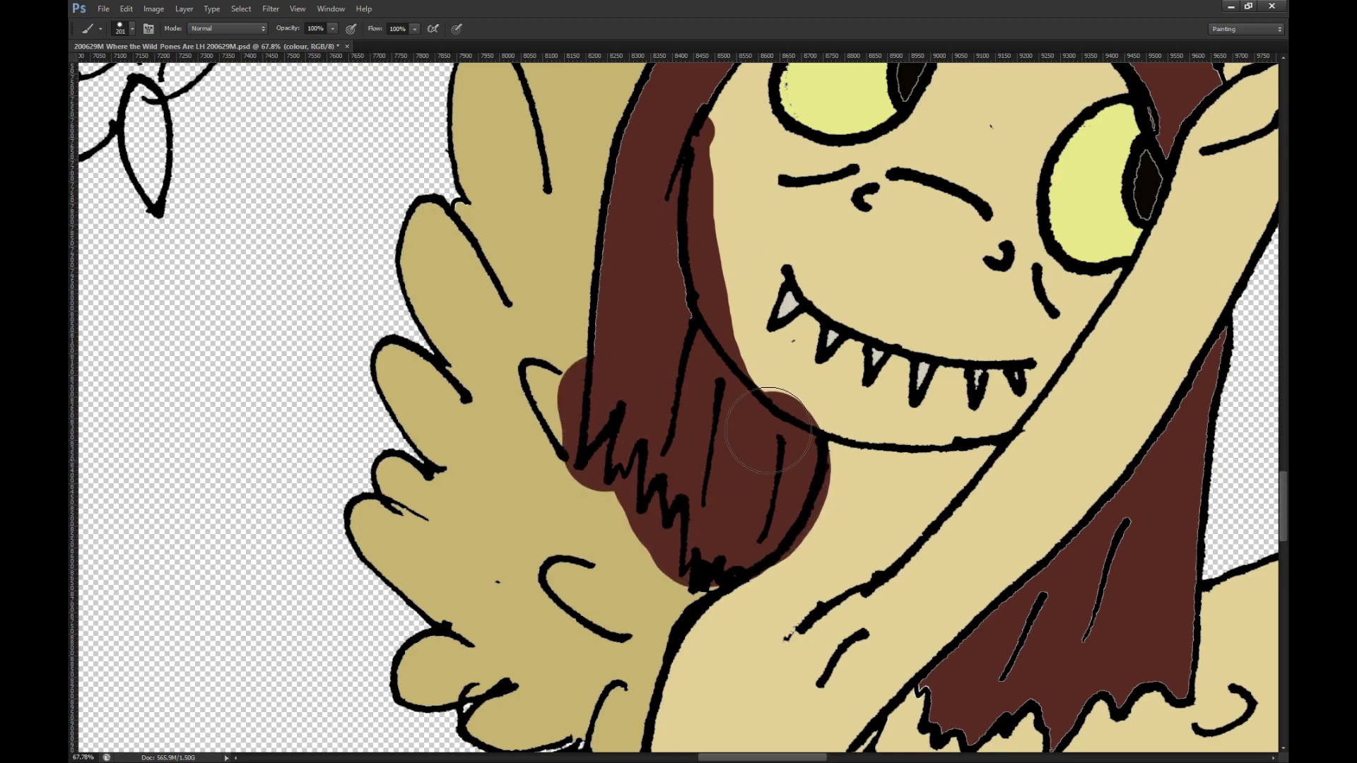
# Step: Brush dark red under the outlines of the fringe, the lock behind the raised foreleg and the hair's outer edge beside the wing
pyautogui.scroll(-3, 567, 456)
pyautogui.moveTo(614, 337)
pyautogui.mouseDown()
pyautogui.moveTo(647, 276)
pyautogui.moveTo(636, 201)
pyautogui.moveTo(697, 212)
pyautogui.moveTo(752, 182)
pyautogui.moveTo(883, 201)
pyautogui.moveTo(958, 261)
pyautogui.moveTo(934, 281)
pyautogui.moveTo(944, 306)
pyautogui.mouseUp()
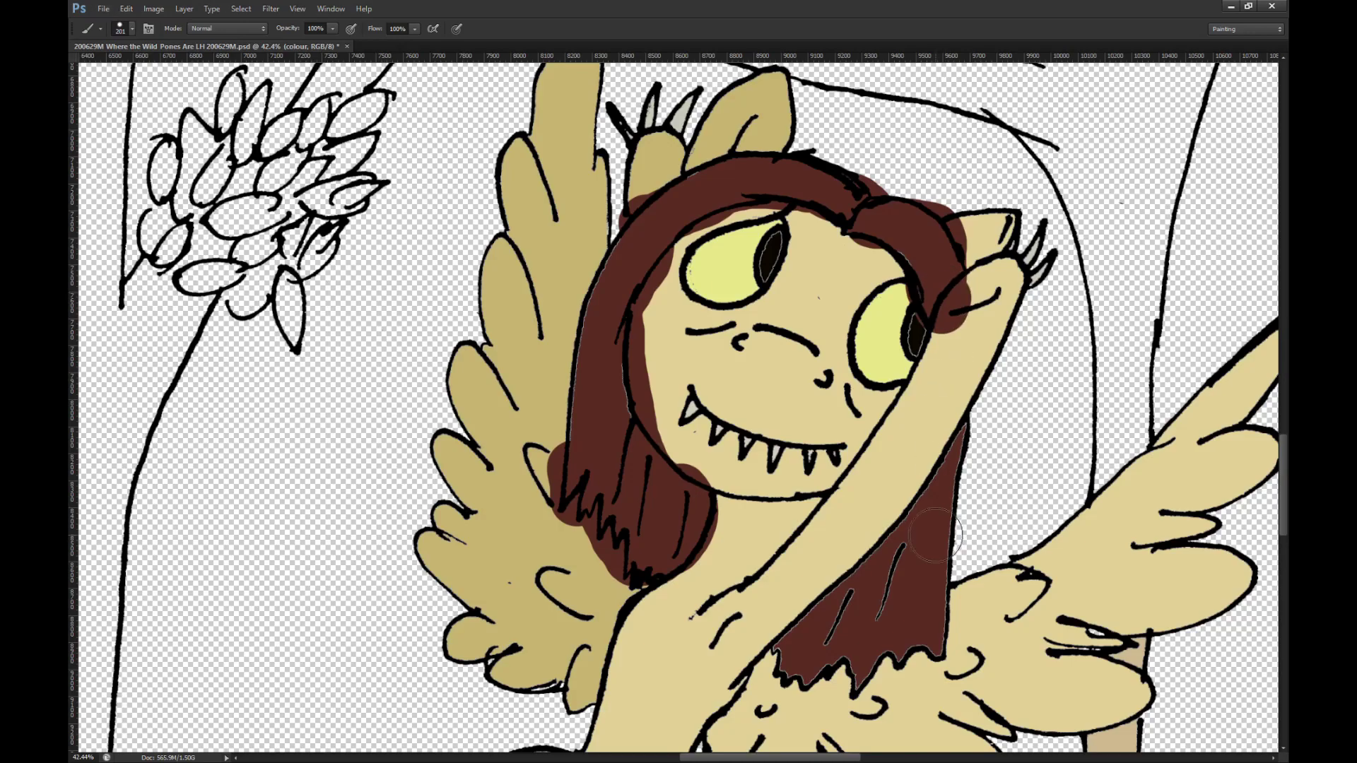
pyautogui.click(956, 436)
pyautogui.moveTo(956, 436)
pyautogui.mouseDown()
pyautogui.moveTo(938, 492)
pyautogui.moveTo(795, 659)
pyautogui.moveTo(867, 667)
pyautogui.moveTo(933, 632)
pyautogui.moveTo(946, 497)
pyautogui.mouseUp()
pyautogui.press('alt')
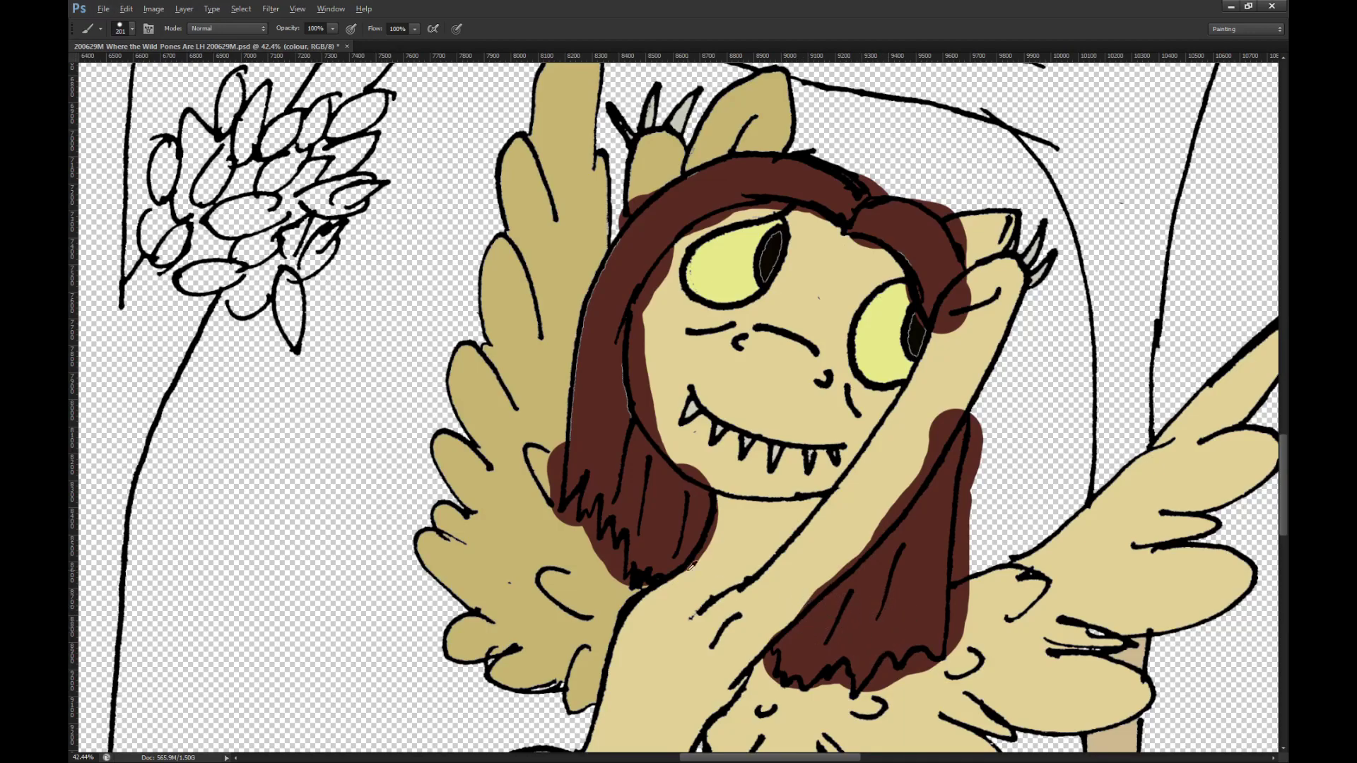
pyautogui.moveTo(600, 365)
pyautogui.mouseDown()
pyautogui.moveTo(562, 399)
pyautogui.moveTo(608, 219)
pyautogui.moveTo(671, 191)
pyautogui.moveTo(775, 175)
pyautogui.mouseUp()
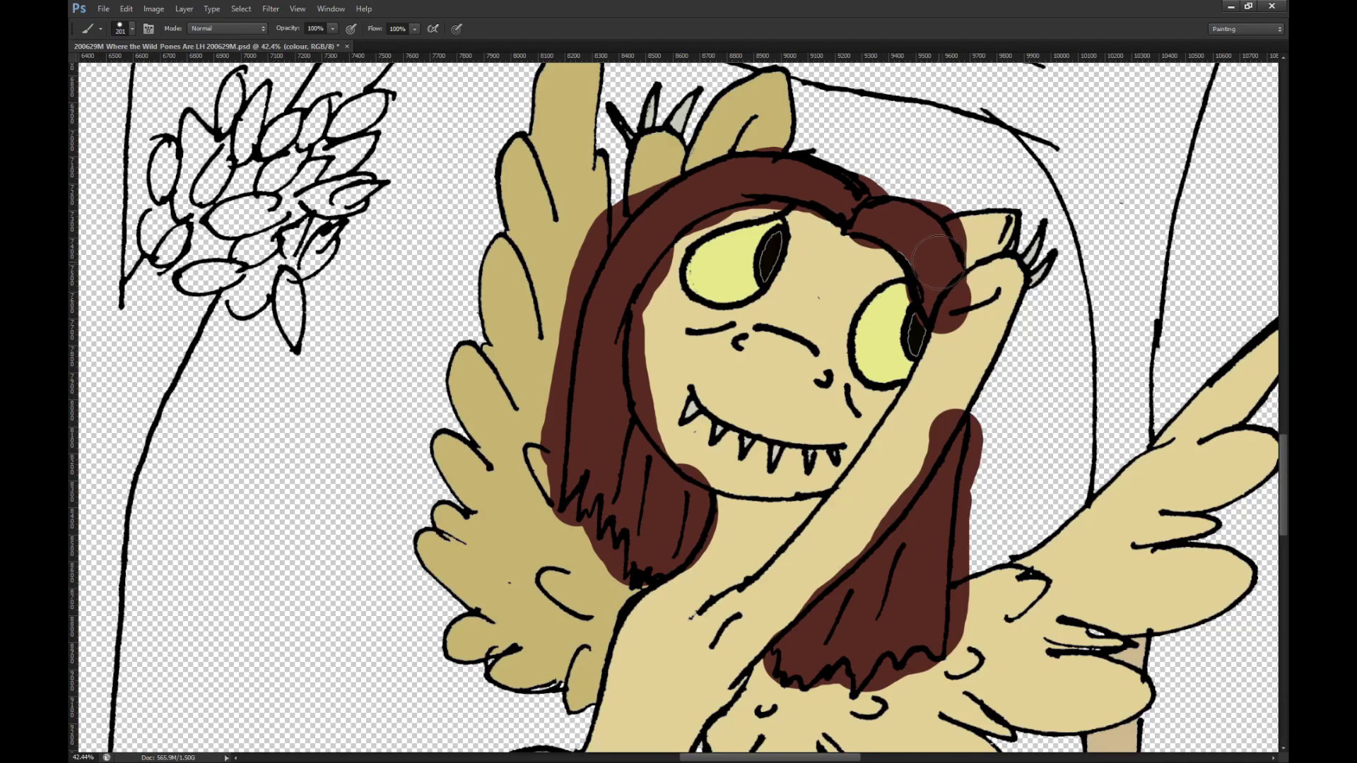
# Step: Reduce the brush to 61 px and fill the pale rims of both of the pony's pupils with their near-black colour
pyautogui.scroll(1, 879, 371)
pyautogui.scroll(3, 879, 371)
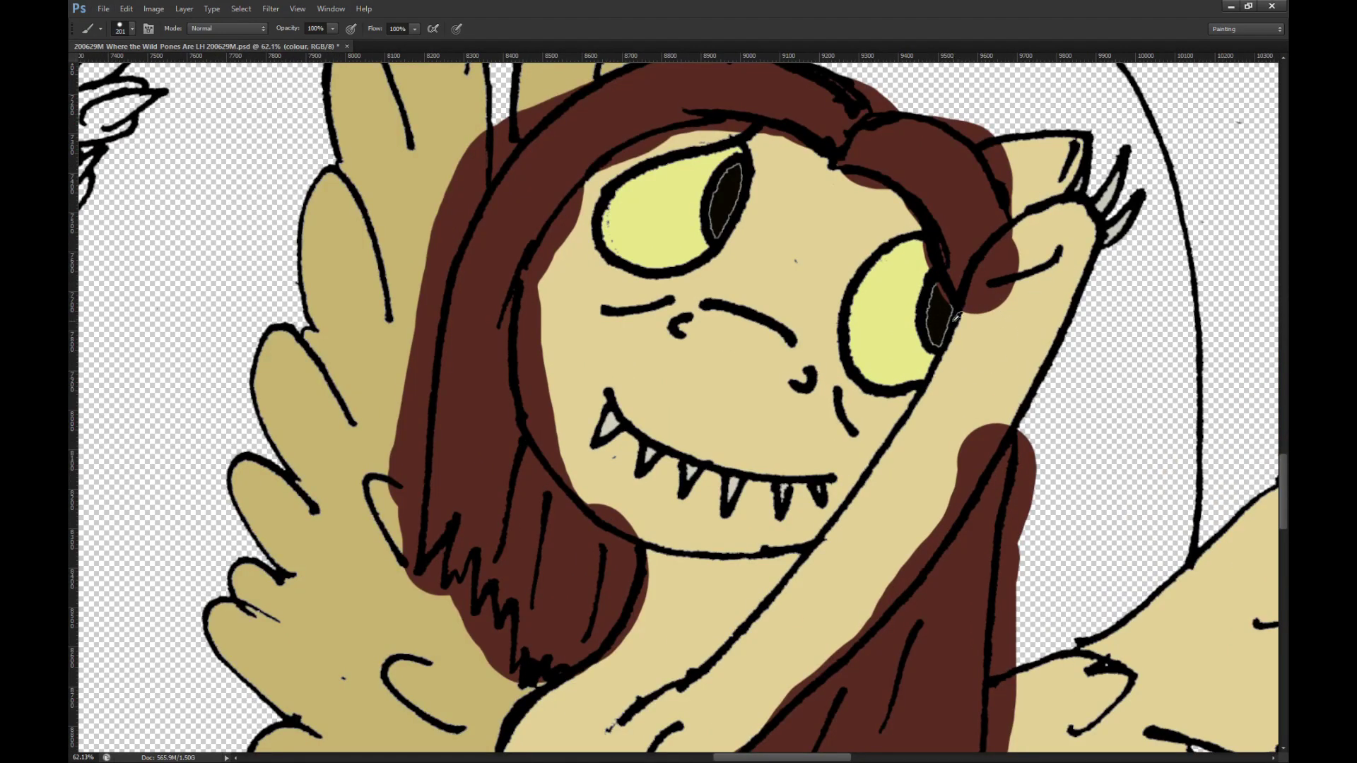
pyautogui.press('[')
pyautogui.press('[')
pyautogui.press('[')
pyautogui.press('[')
pyautogui.moveTo(936, 308)
pyautogui.mouseDown()
pyautogui.moveTo(934, 329)
pyautogui.moveTo(935, 286)
pyautogui.mouseUp()
pyautogui.moveTo(720, 238)
pyautogui.mouseDown()
pyautogui.moveTo(718, 201)
pyautogui.moveTo(722, 216)
pyautogui.mouseUp()
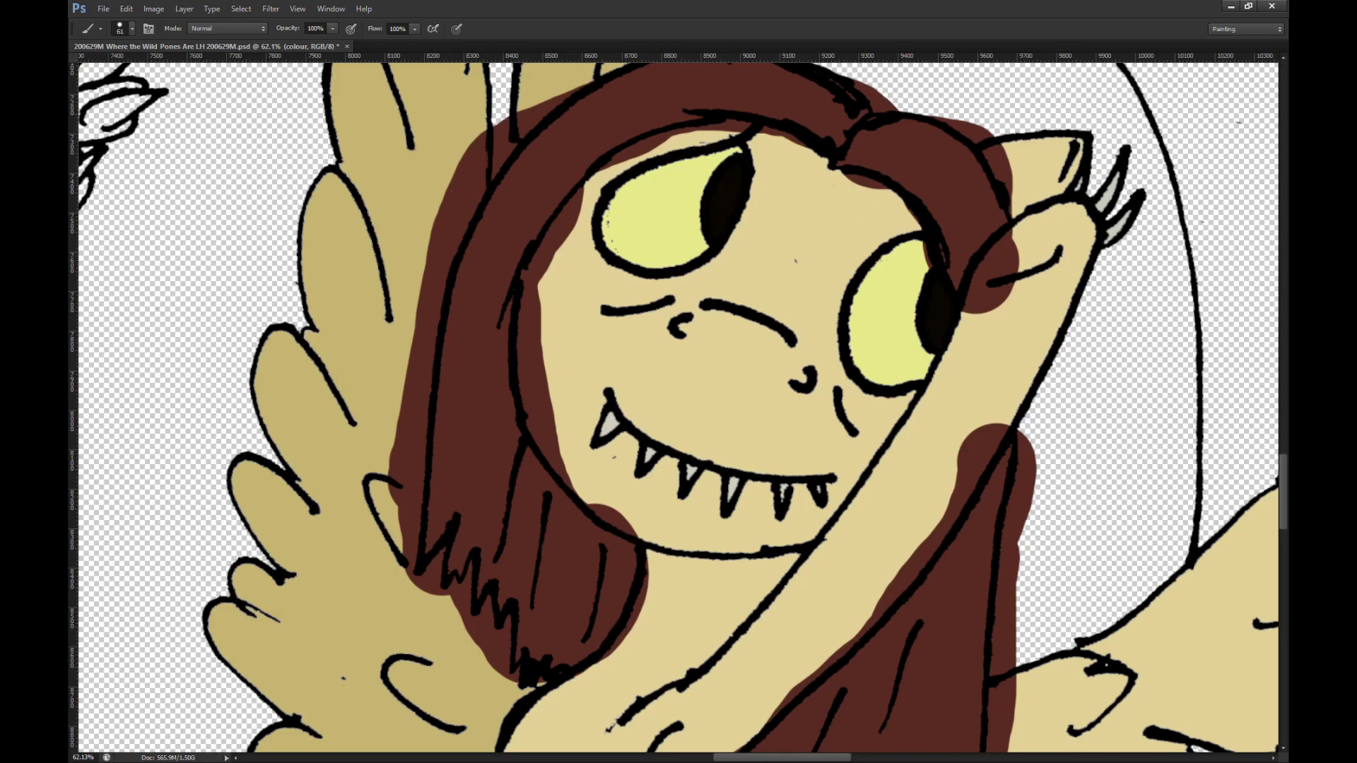
# Step: On the outlines layer, lasso the curved hair outline running down from the chin and copy it to a new layer
pyautogui.scroll(-5, 724, 417)
pyautogui.scroll(7, 700, 562)
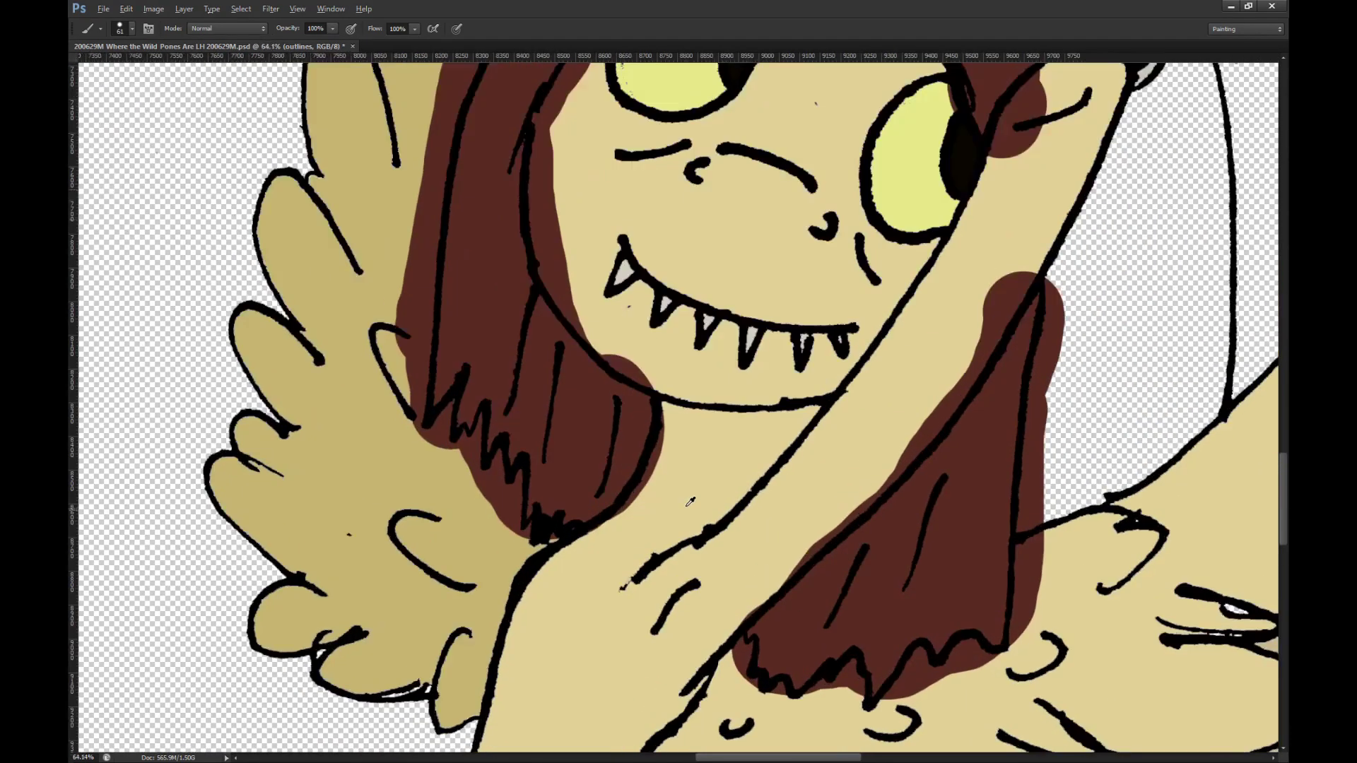
pyautogui.press('s')
pyautogui.hotkey('alt', 's')
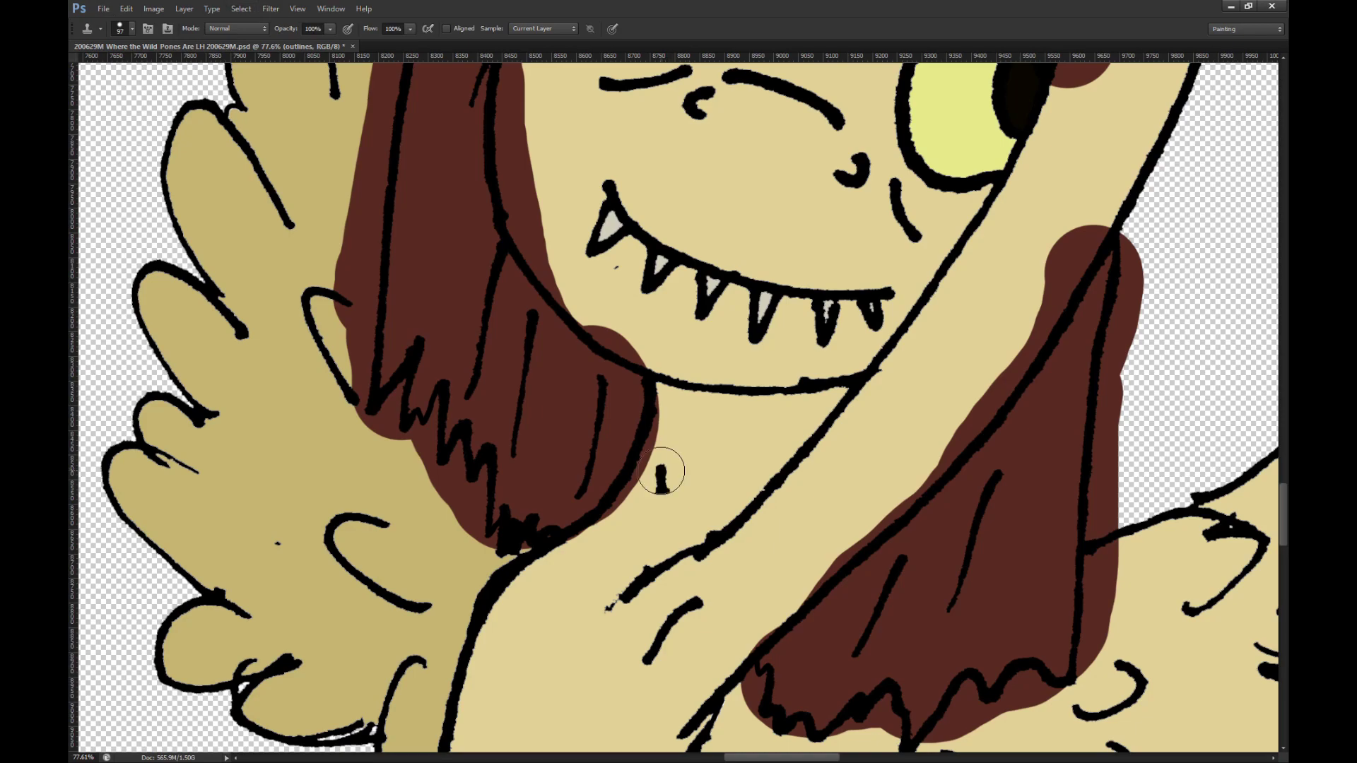
pyautogui.press('l')
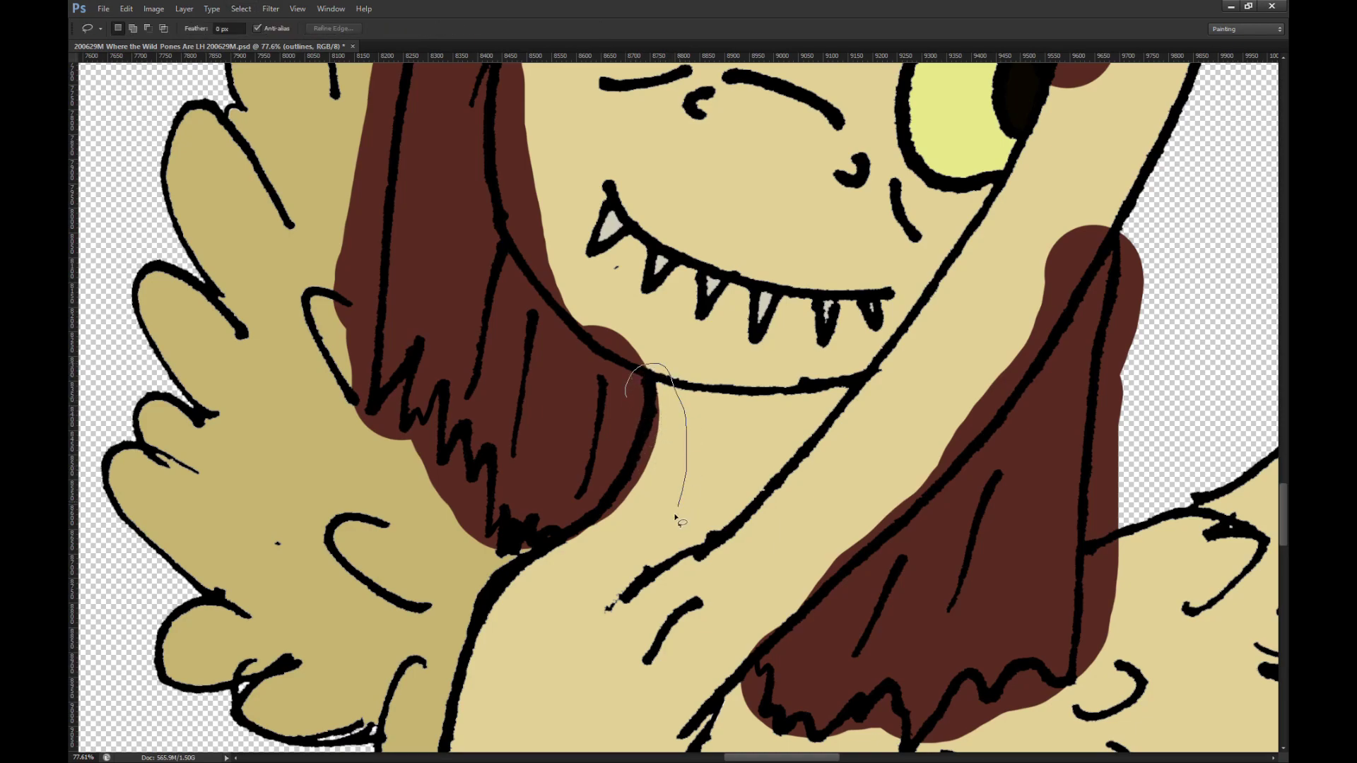
pyautogui.moveTo(592, 548); pyautogui.dragTo(576, 502)
pyautogui.press('alt')
pyautogui.moveTo(602, 447); pyautogui.dragTo(596, 481)
pyautogui.hotkey('ctrl', 'j')
# Step: Move the copied curve across the neck to where the chin line meets the raised foreleg
pyautogui.press('v')
pyautogui.moveTo(708, 655); pyautogui.dragTo(865, 659)
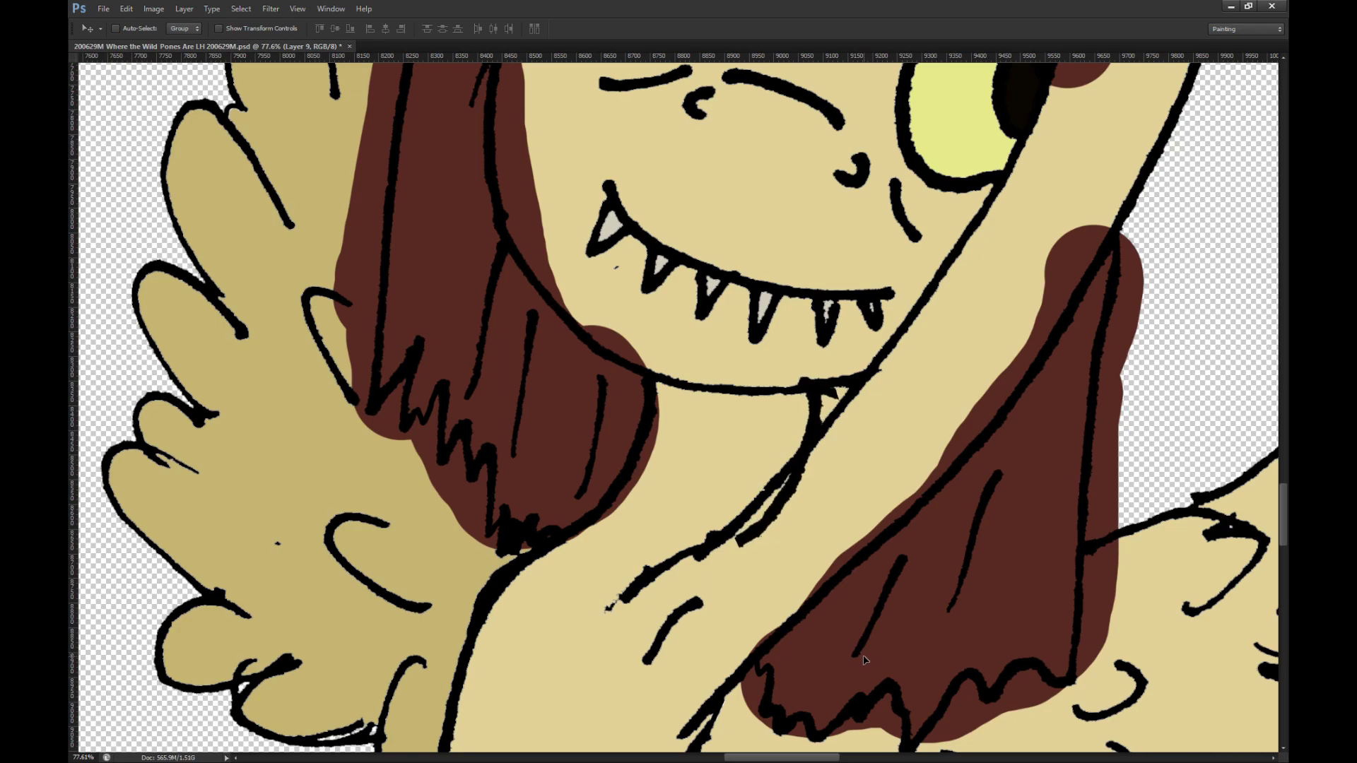
pyautogui.press('m')
# Step: Flip the copied curve vertically, rotate it about 43° and fit it between the chin line and the raised foreleg
pyautogui.hotkey('ctrl', 't')
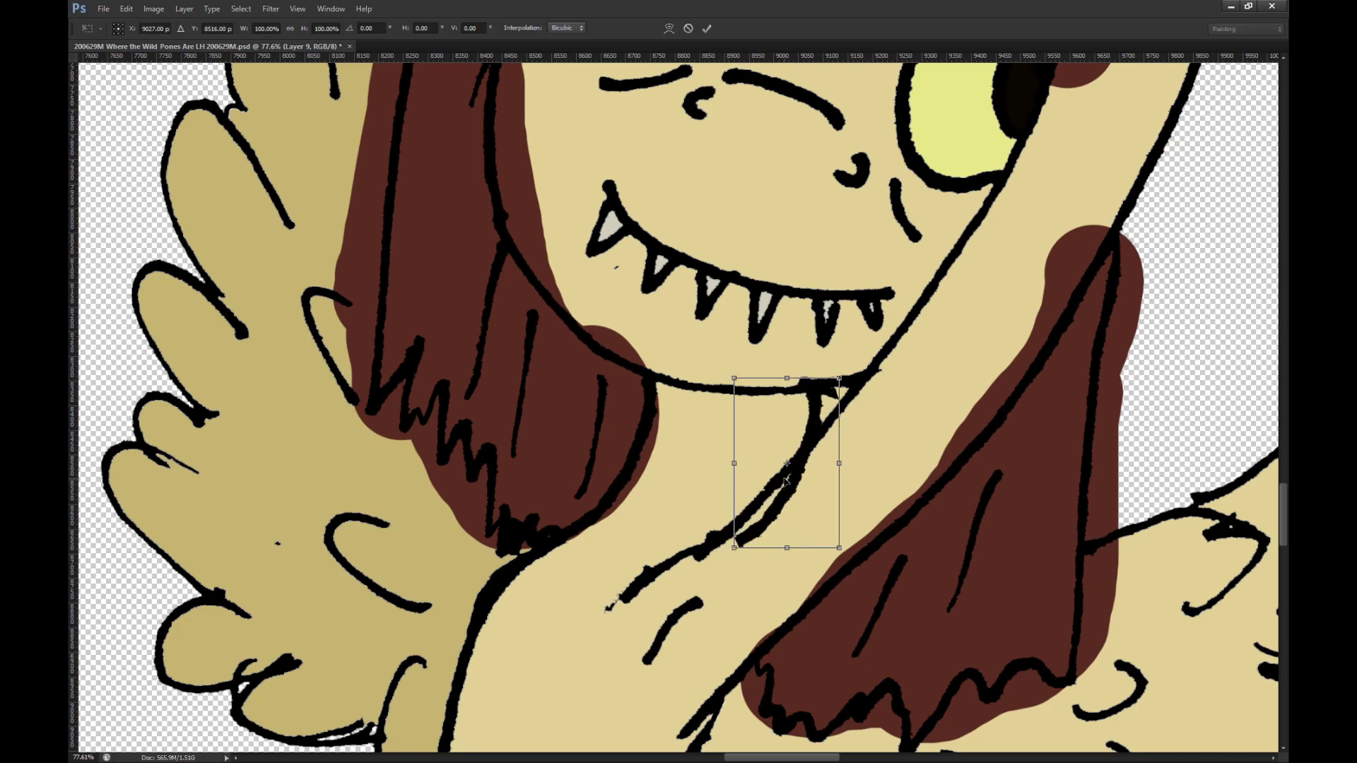
pyautogui.click(811, 673)
pyautogui.moveTo(922, 569); pyautogui.dragTo(813, 641)
pyautogui.moveTo(757, 502); pyautogui.dragTo(784, 491)
pyautogui.moveTo(971, 544); pyautogui.dragTo(974, 537)
pyautogui.moveTo(806, 507); pyautogui.dragTo(789, 517)
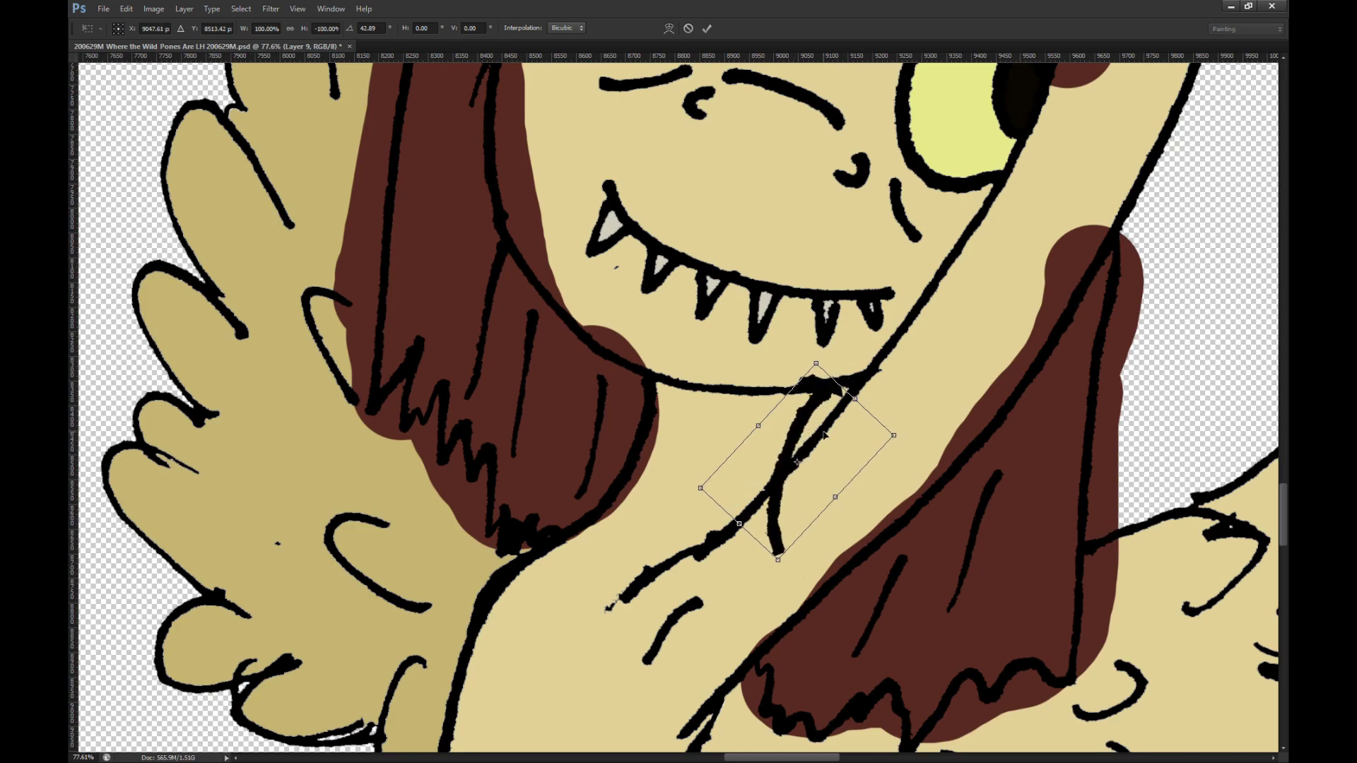
pyautogui.moveTo(813, 419); pyautogui.dragTo(819, 397)
pyautogui.moveTo(972, 439); pyautogui.dragTo(969, 447)
pyautogui.press('Return')
# Step: Erase the curve's excess tail below the foreleg line, merge it into the outlines layer and save the document
pyautogui.press('e')
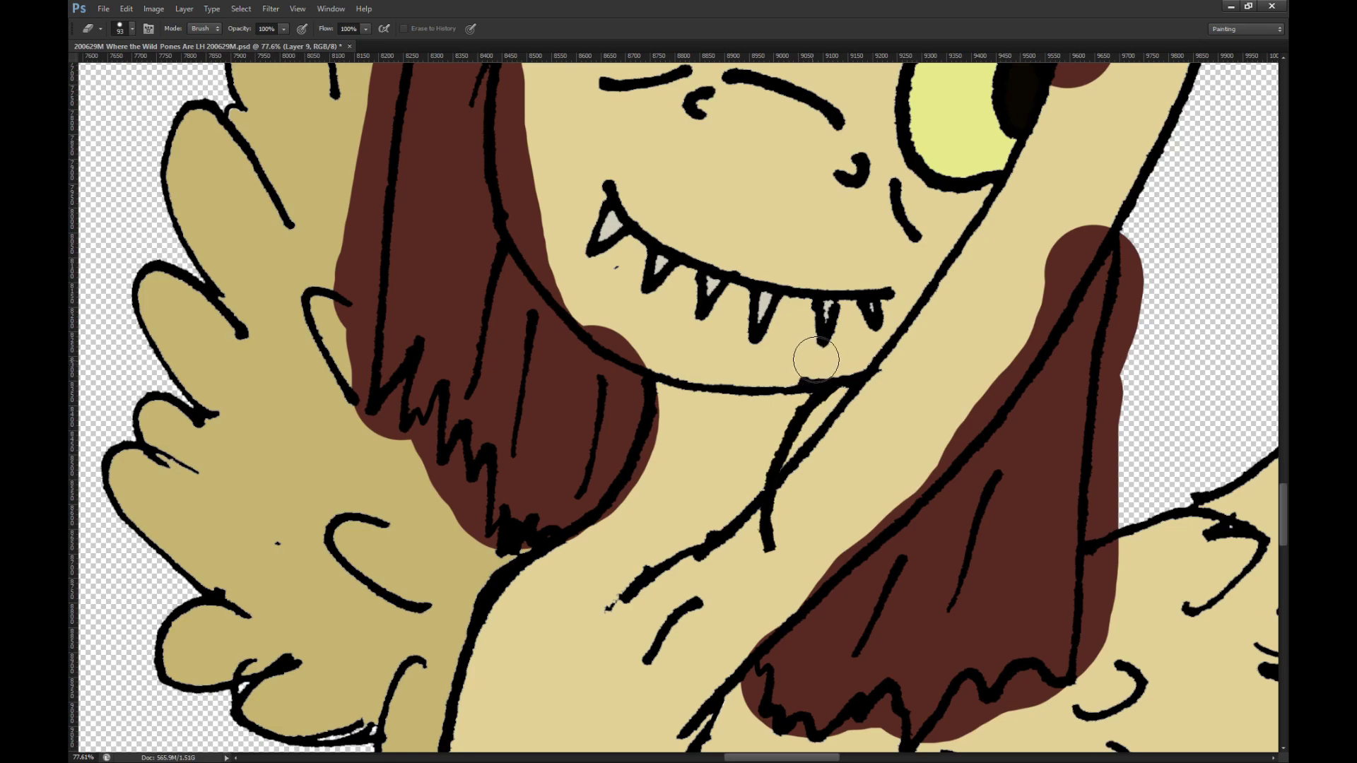
pyautogui.moveTo(785, 575)
pyautogui.mouseDown()
pyautogui.moveTo(771, 526)
pyautogui.moveTo(782, 495)
pyautogui.mouseUp()
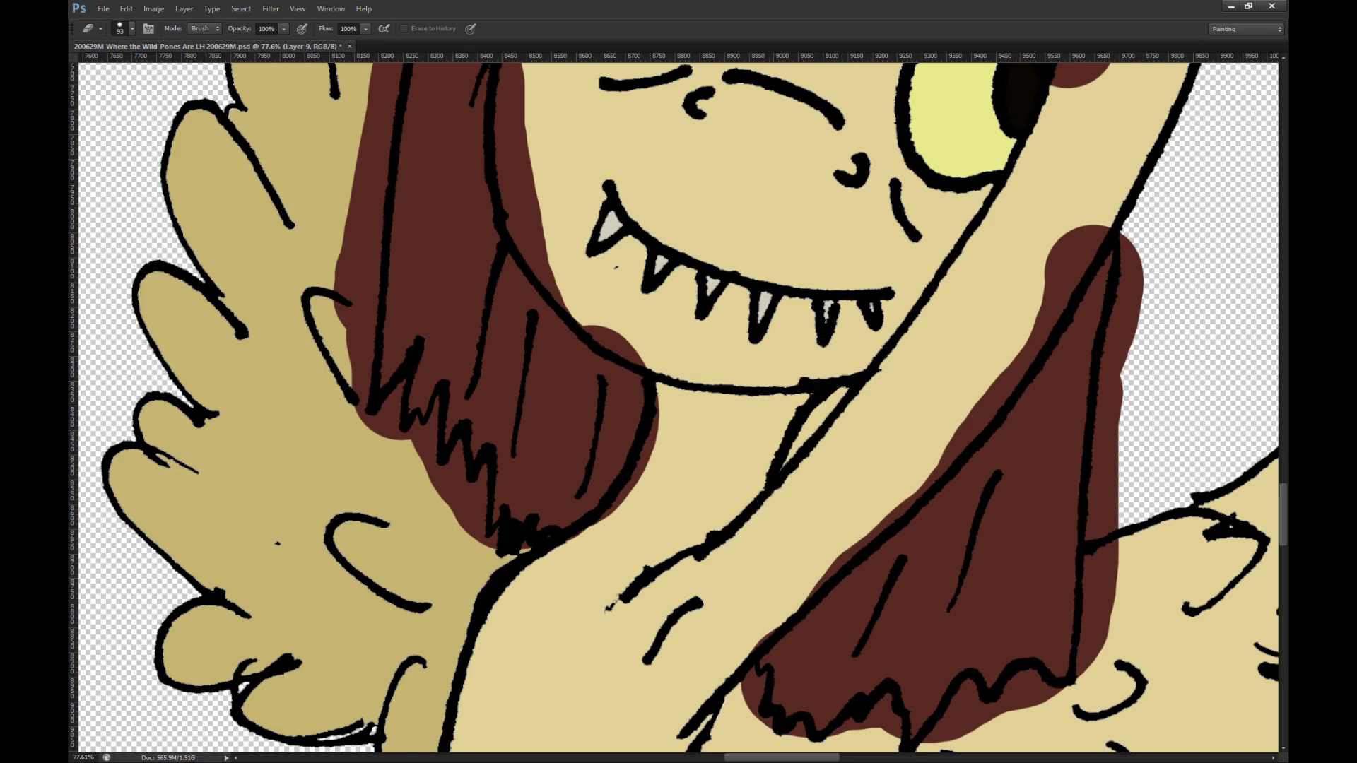
pyautogui.keyDown('ctrl'); pyautogui.click(751, 296); pyautogui.keyUp('ctrl')
pyautogui.hotkey('ctrl', 's')
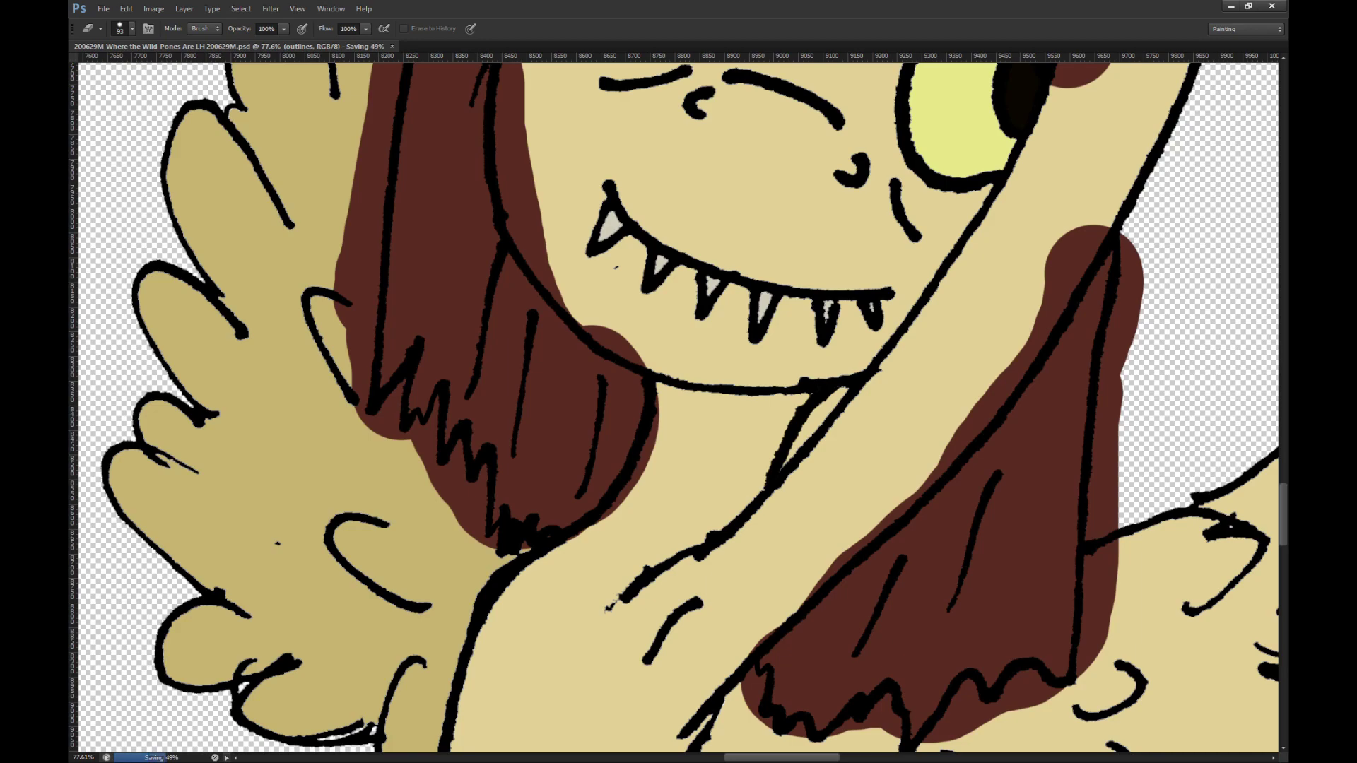
# Step: On the colour layer, fill the small gap between chin, new curve and foreleg with the hair's dark red, and brush over its pale edges
pyautogui.keyDown('ctrl'); pyautogui.click(759, 511); pyautogui.keyUp('ctrl')
pyautogui.press('i')
pyautogui.press('g')
pyautogui.click(818, 433)
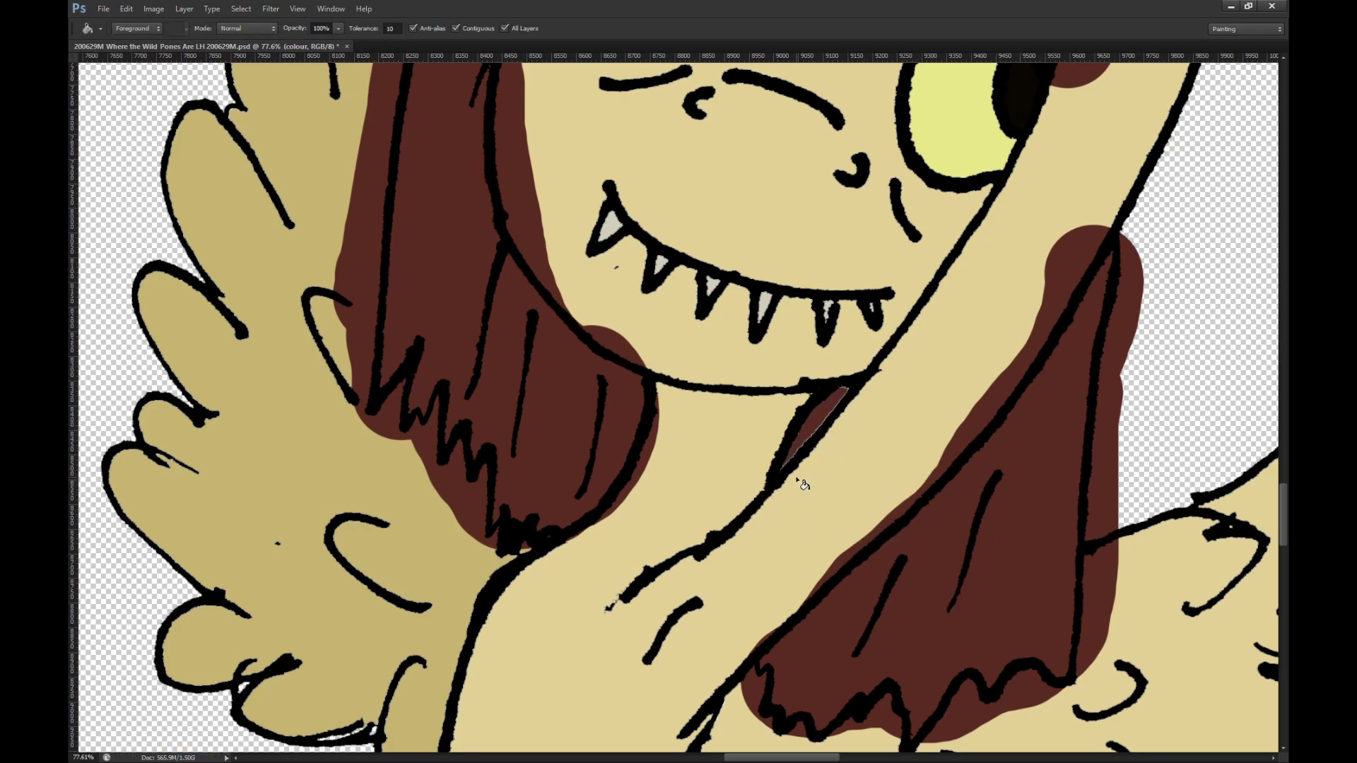
pyautogui.press('b')
pyautogui.scroll(5, 812, 463)
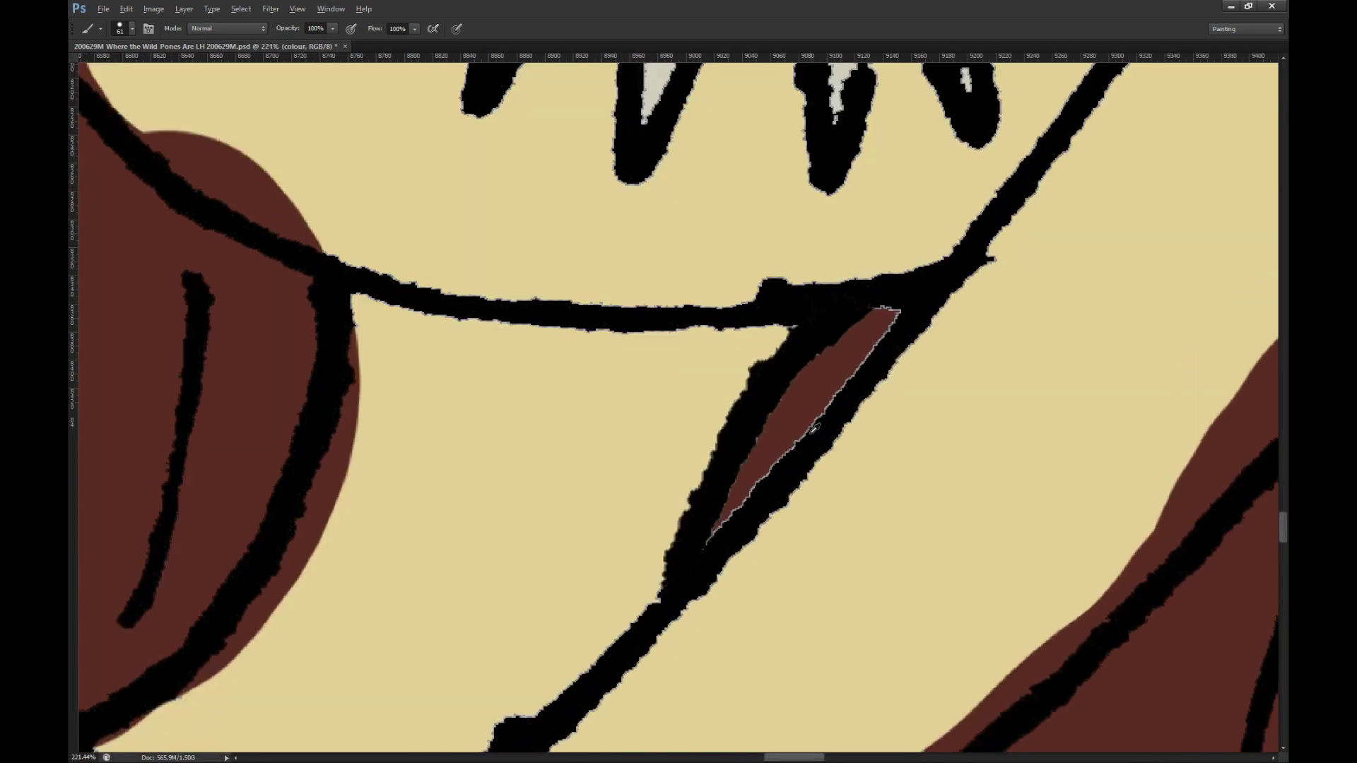
pyautogui.moveTo(722, 540)
pyautogui.mouseDown()
pyautogui.moveTo(757, 451)
pyautogui.moveTo(883, 323)
pyautogui.moveTo(822, 342)
pyautogui.mouseUp()
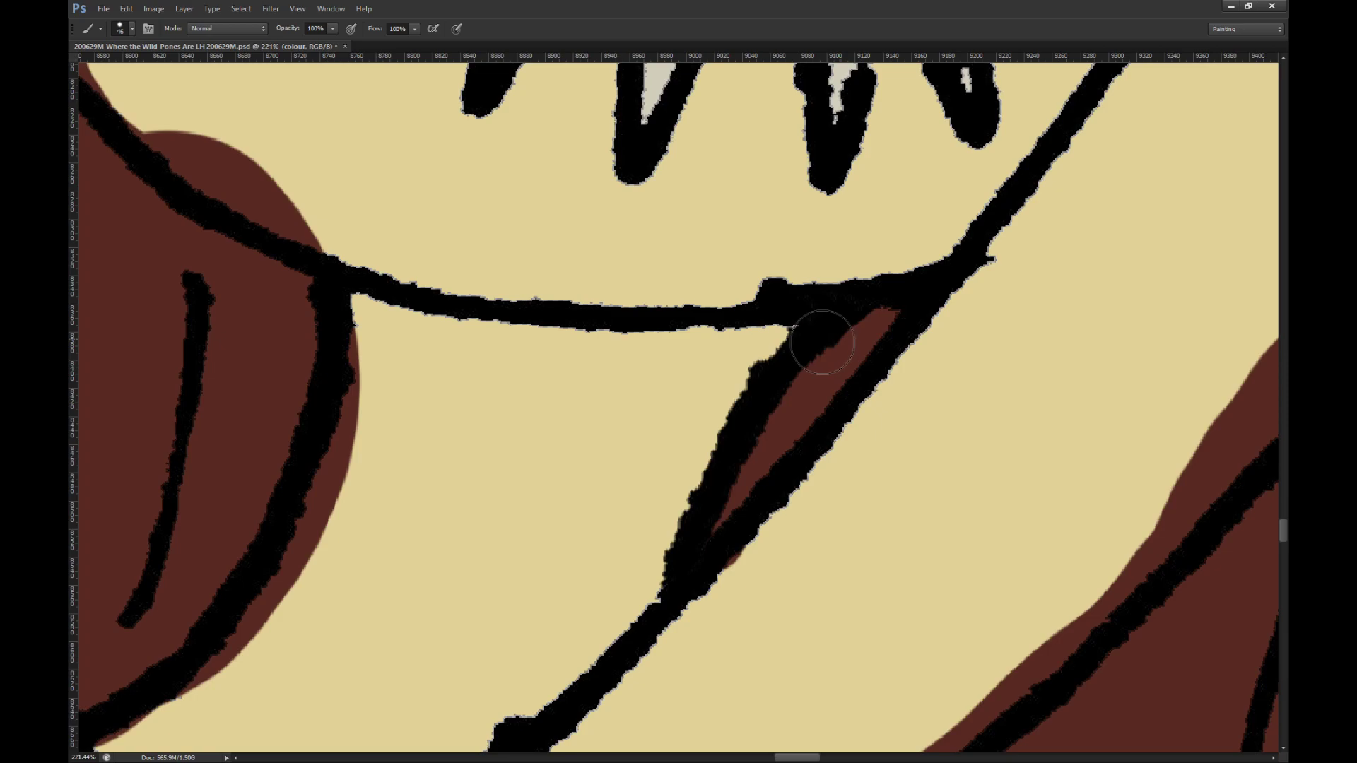
# Step: Brush the cream skin colour over the dark red overlapping the raised foreleg and the neck beneath the chin
pyautogui.scroll(-5, 799, 532)
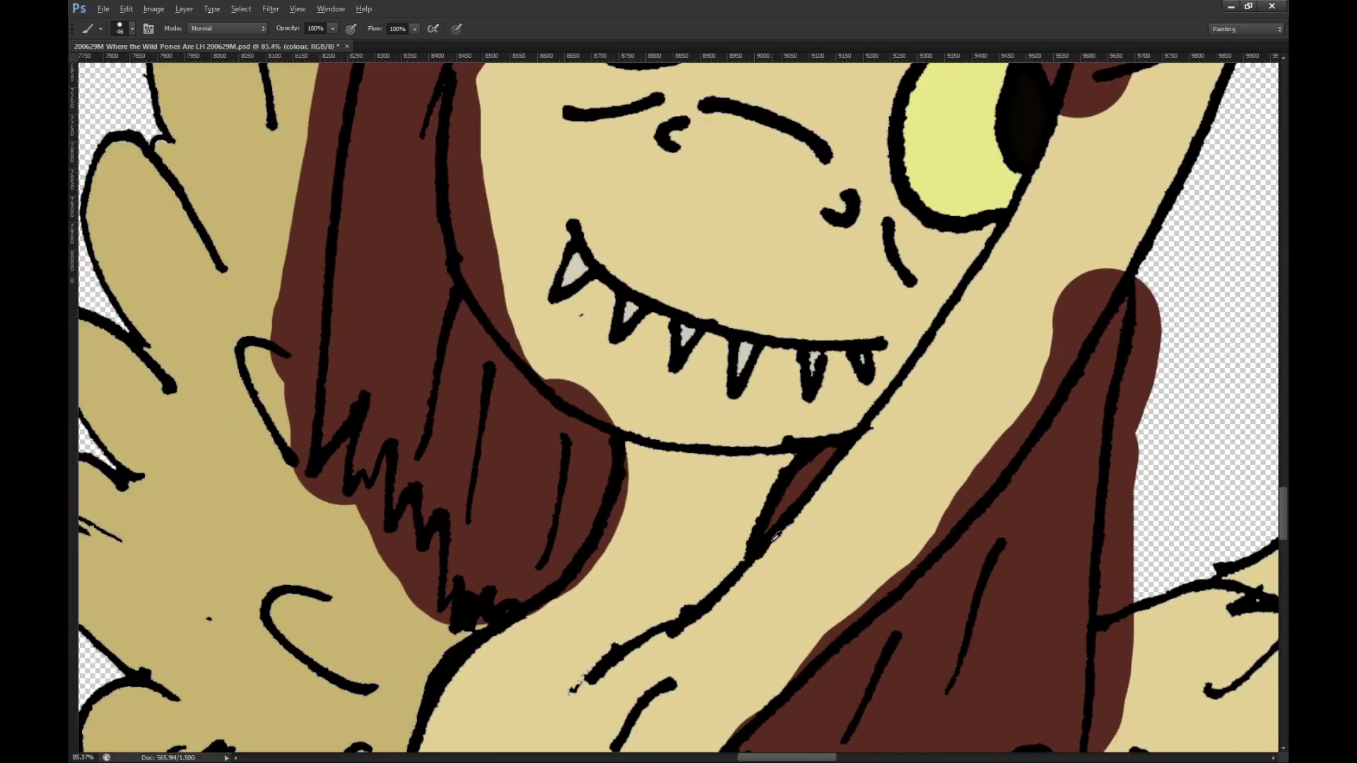
pyautogui.scroll(-1, 775, 538)
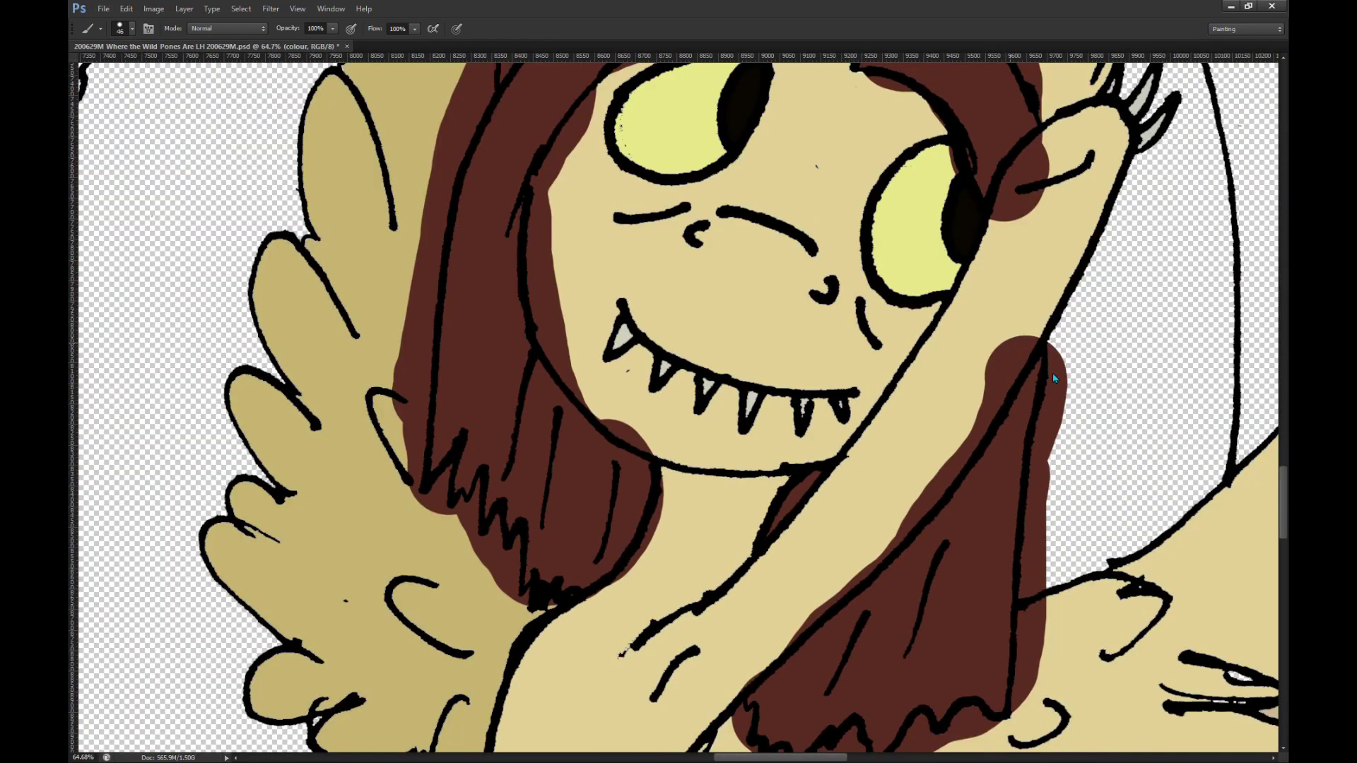
pyautogui.moveTo(1012, 345)
pyautogui.mouseDown()
pyautogui.moveTo(939, 485)
pyautogui.moveTo(728, 685)
pyautogui.mouseUp()
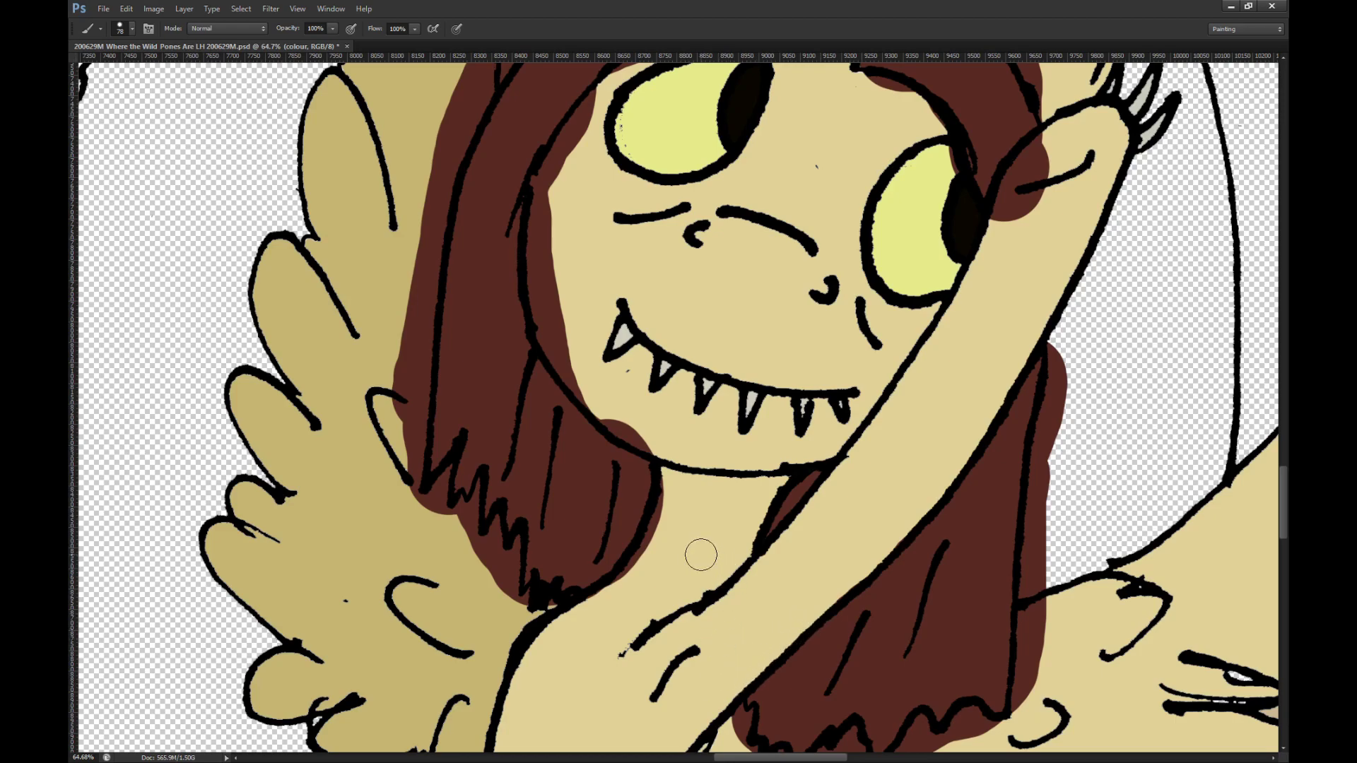
pyautogui.moveTo(627, 585); pyautogui.dragTo(671, 513)
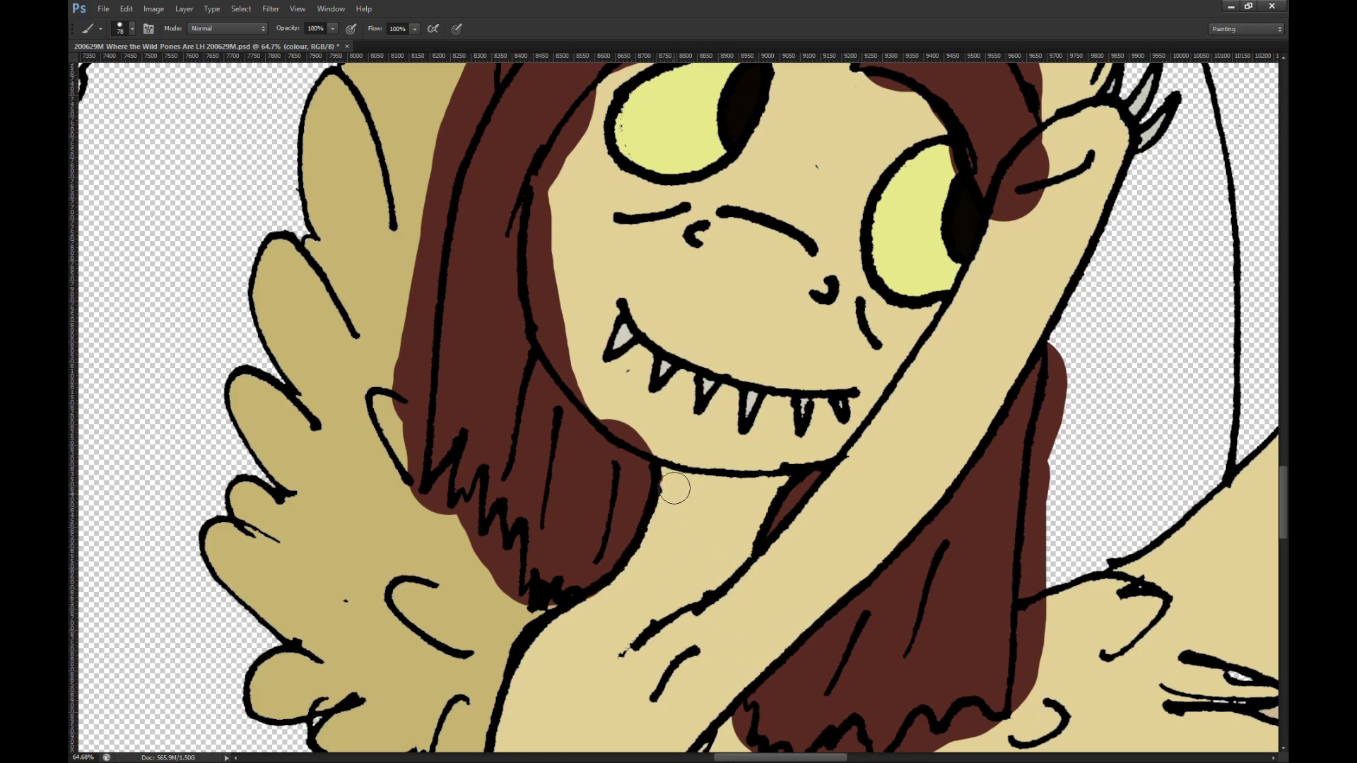
pyautogui.moveTo(663, 440)
pyautogui.mouseDown()
pyautogui.moveTo(610, 417)
pyautogui.moveTo(591, 366)
pyautogui.mouseUp()
# Step: Select the face's interior with the Magic Wand on the outlines layer
pyautogui.scroll(2, 628, 382)
pyautogui.scroll(2, 628, 382)
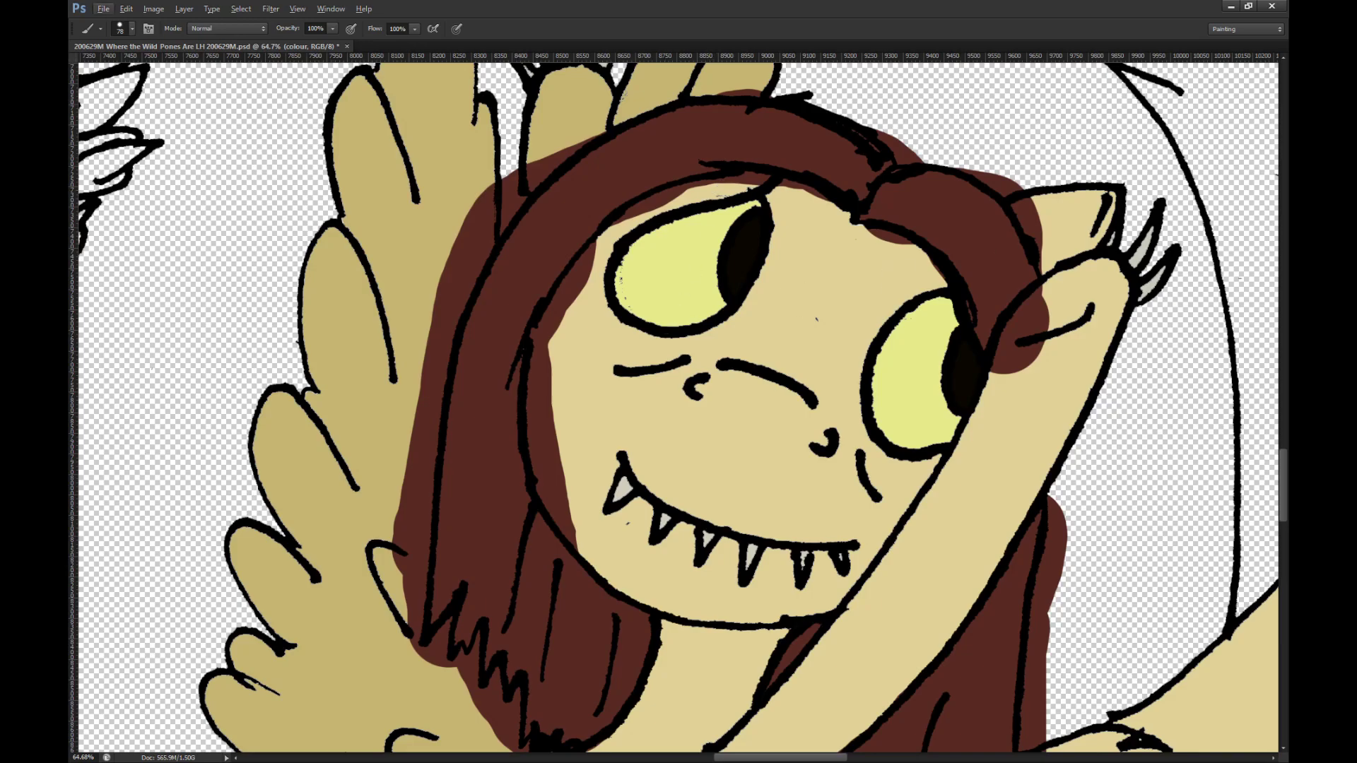
pyautogui.press('w')
pyautogui.click(787, 327)
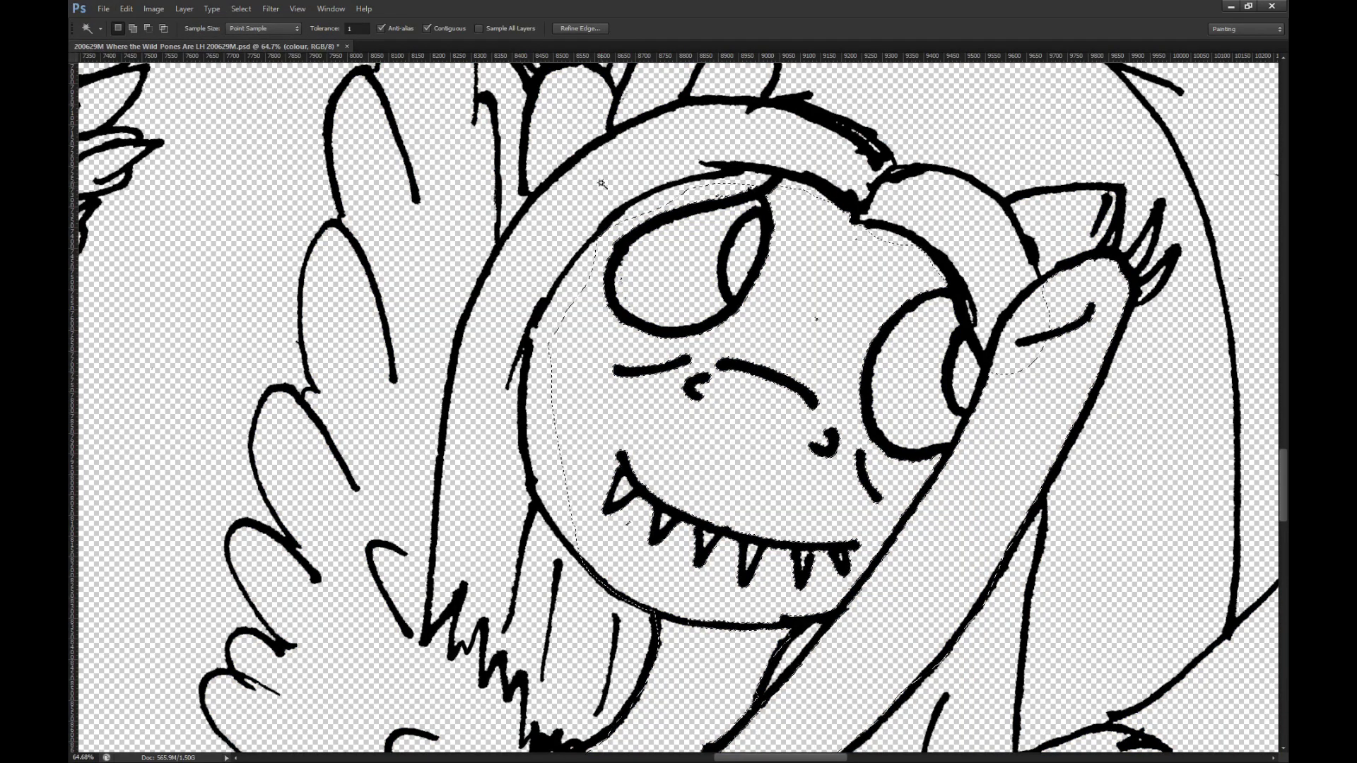
pyautogui.hotkey('alt', ']')
pyautogui.click(967, 376)
pyautogui.click(833, 294)
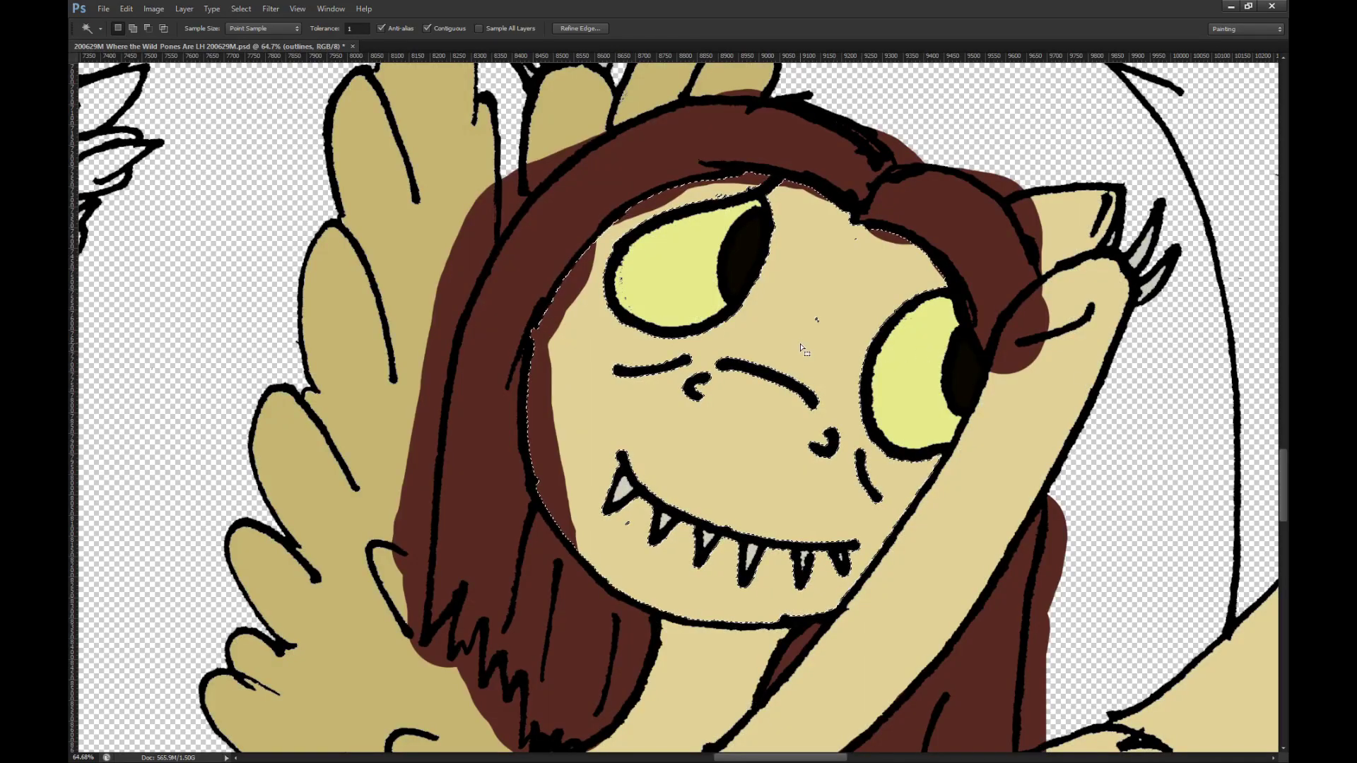
# Step: Try to fill the selected face with the sampled cream skin colour away from the colour layer
pyautogui.press('i')
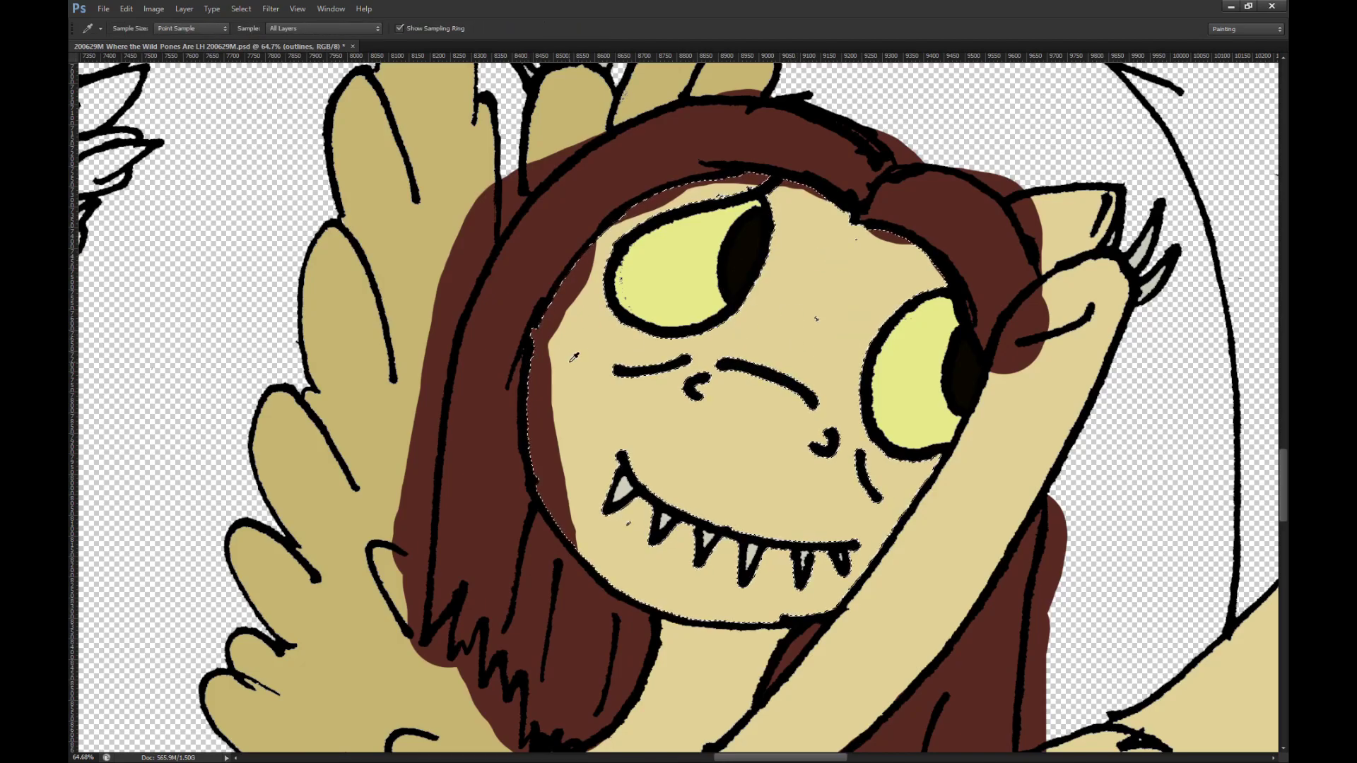
pyautogui.press('g')
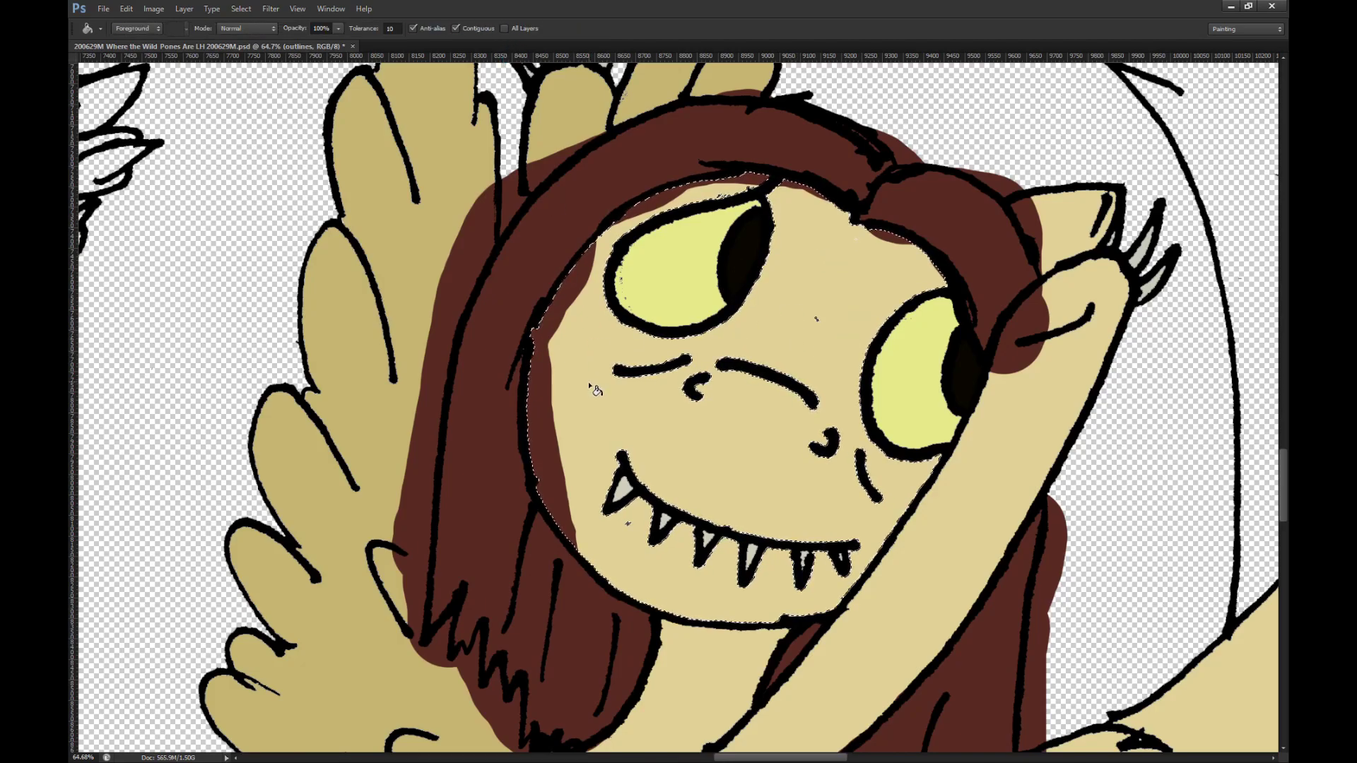
pyautogui.click(565, 368)
pyautogui.press('m')
pyautogui.hotkey('ctrl', 'd')
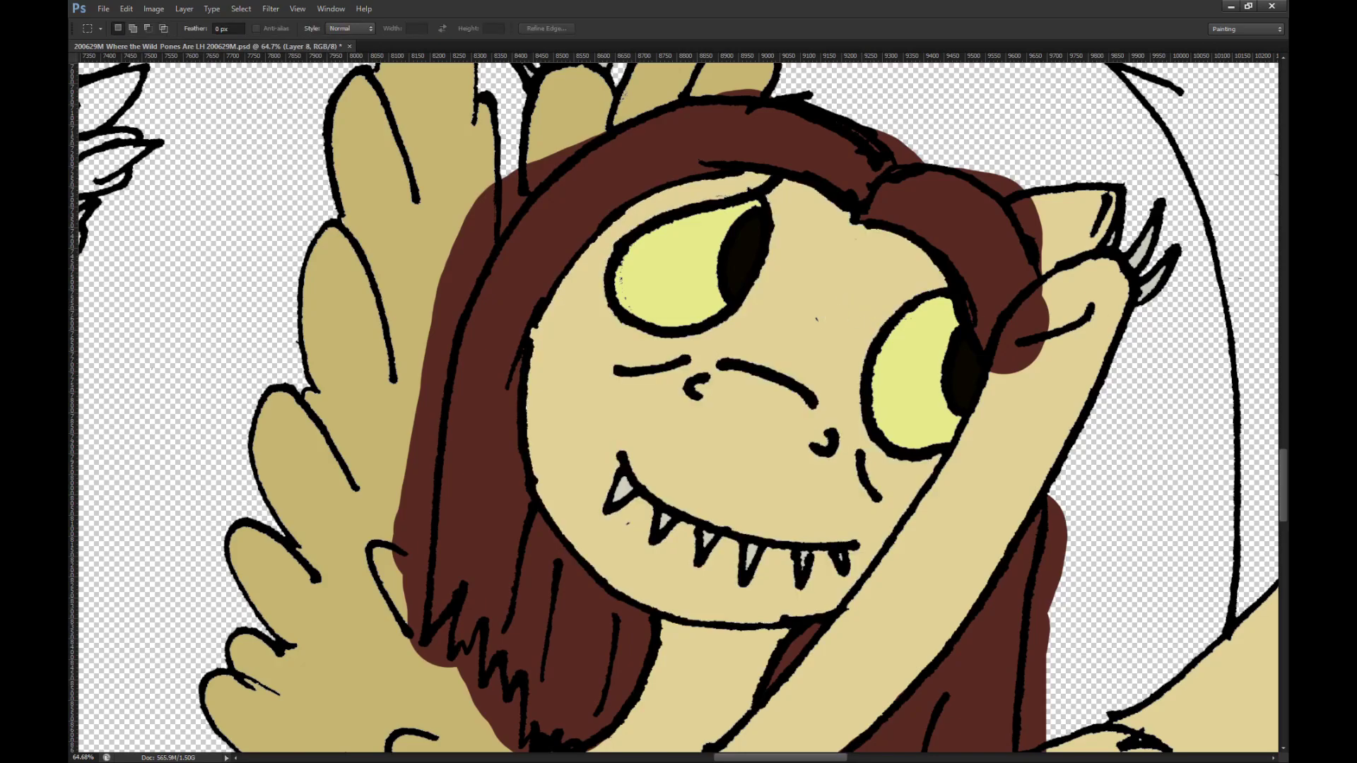
pyautogui.hotkey('ctrl', 'alt', 'z')
pyautogui.hotkey('ctrl', 'alt', 'z')
# Step: On the colour layer, clear the selected face and refill it with cream using a non-contiguous Paint Bucket, and deselect
pyautogui.hotkey('alt', '[')
pyautogui.press('g')
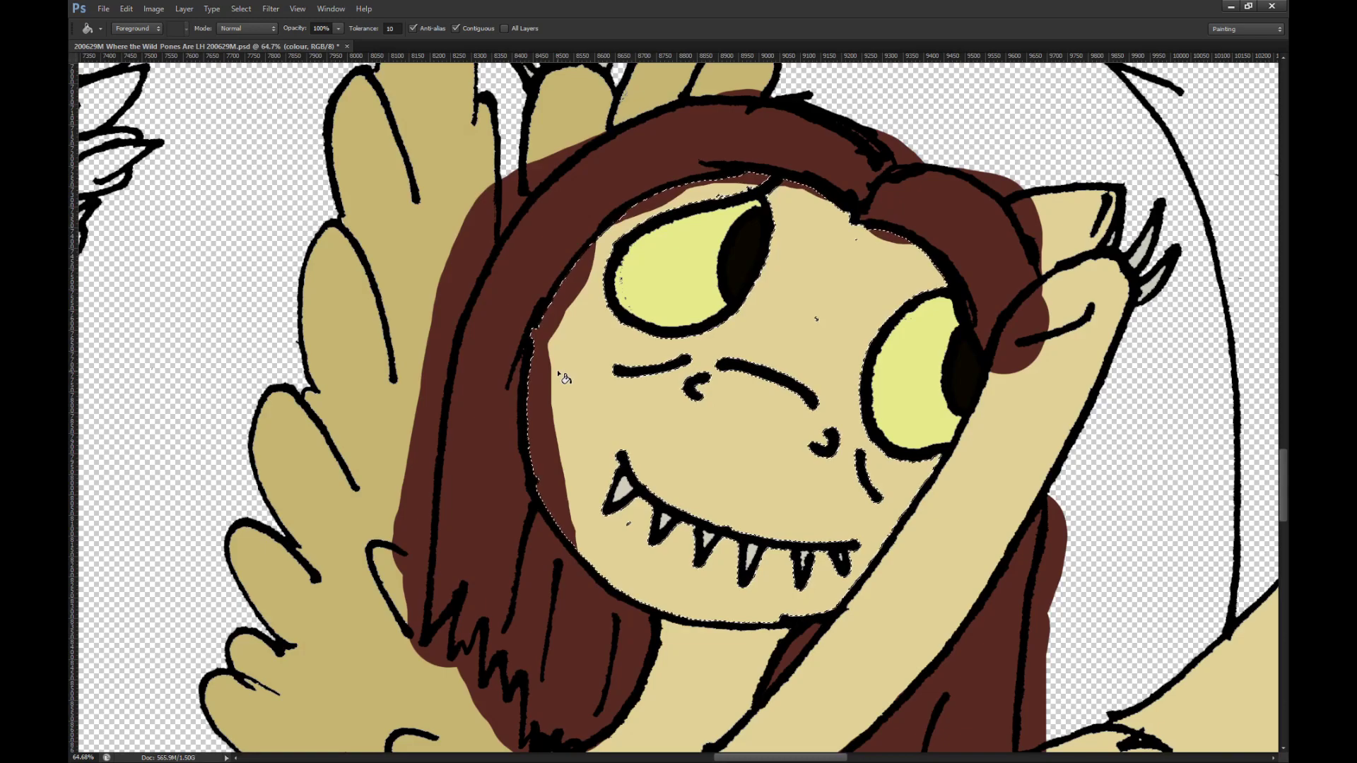
pyautogui.click(457, 29)
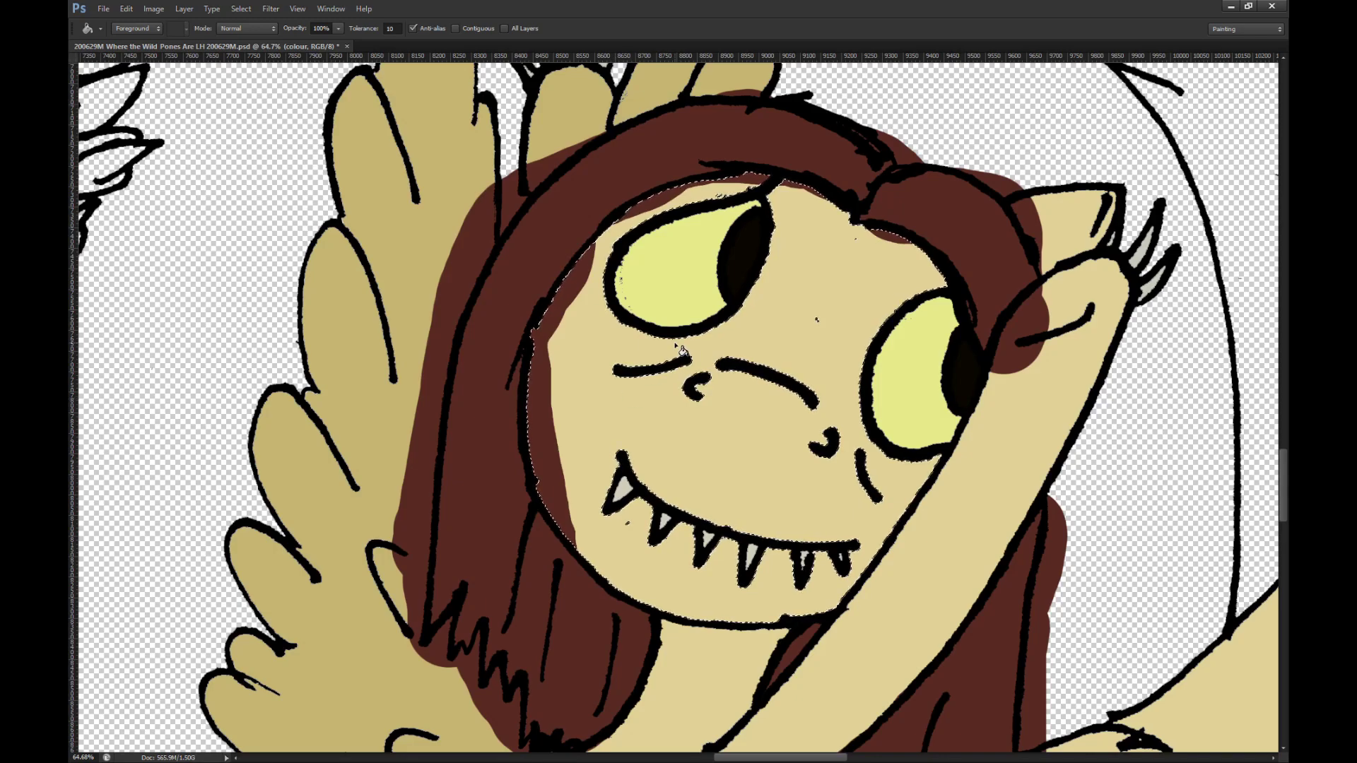
pyautogui.press('Delete')
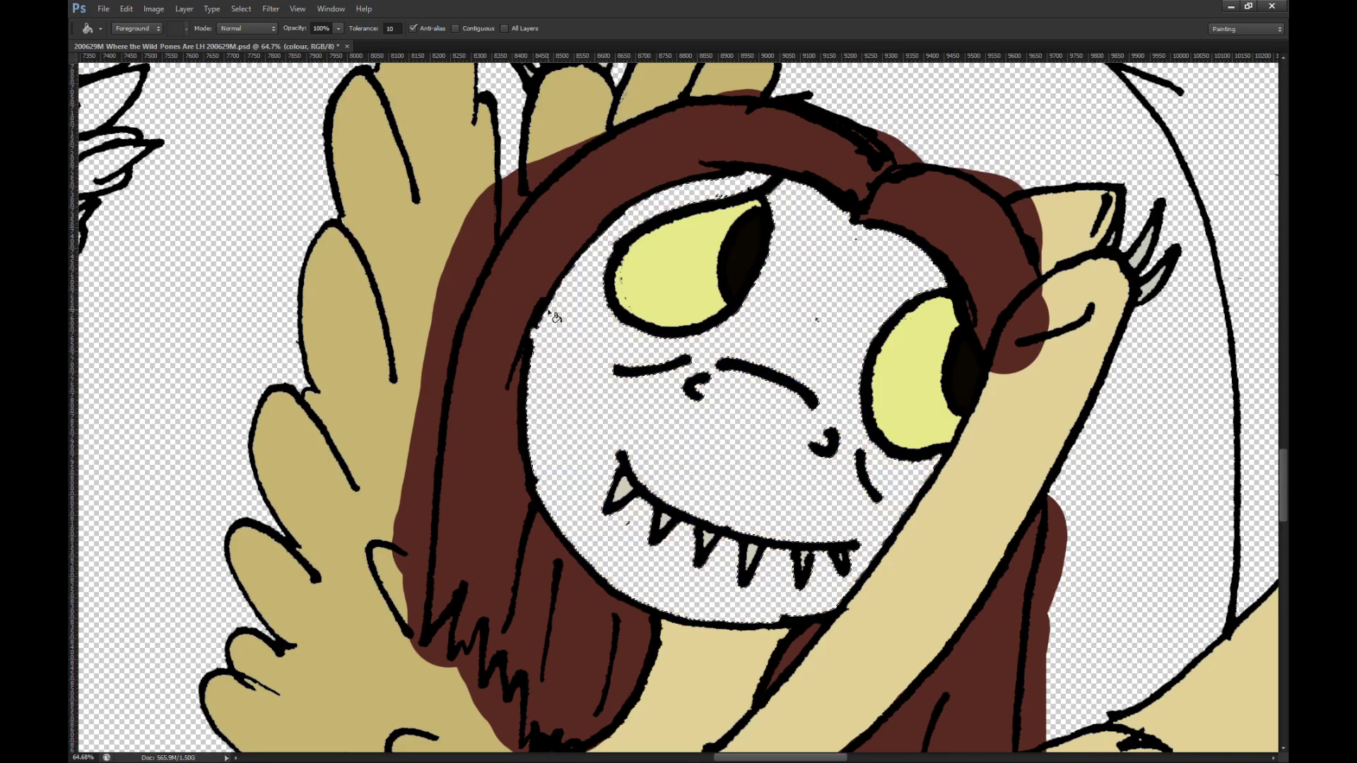
pyautogui.click(596, 392)
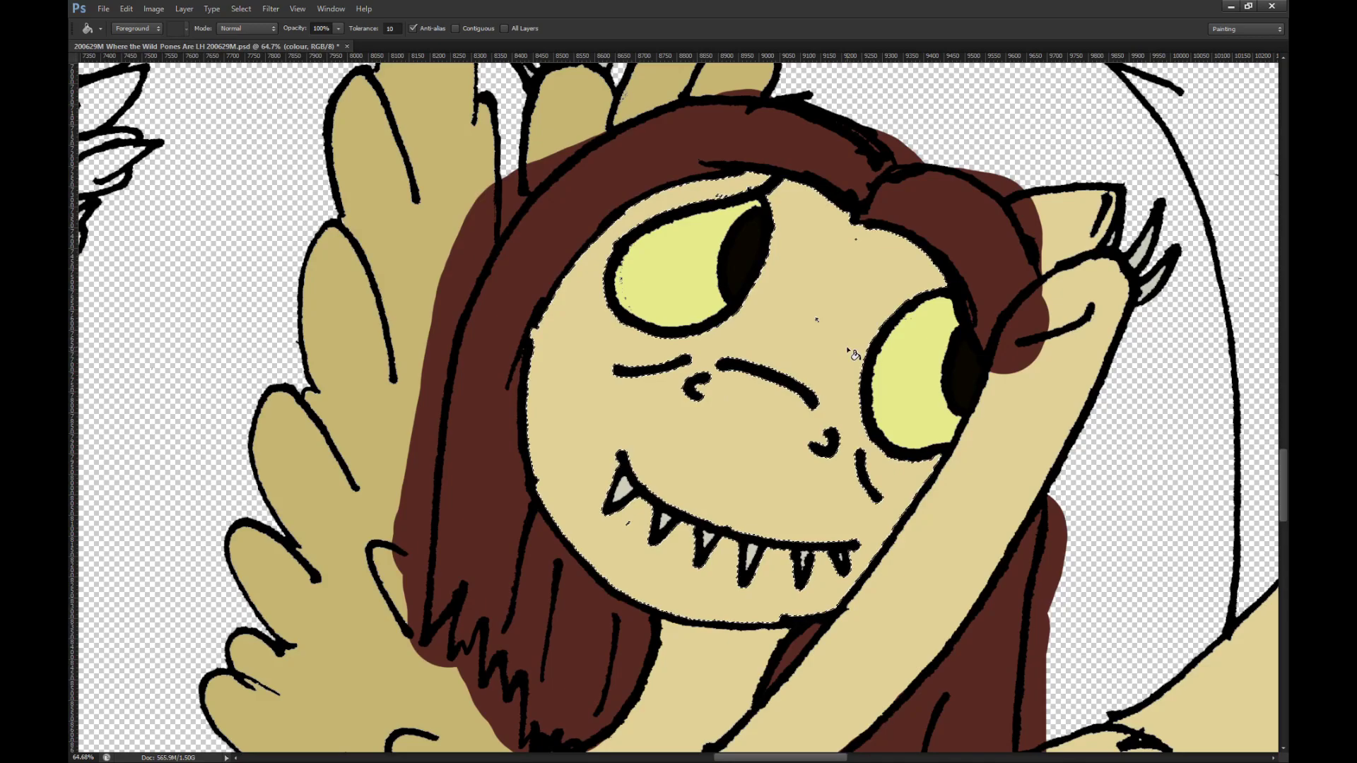
pyautogui.press('m')
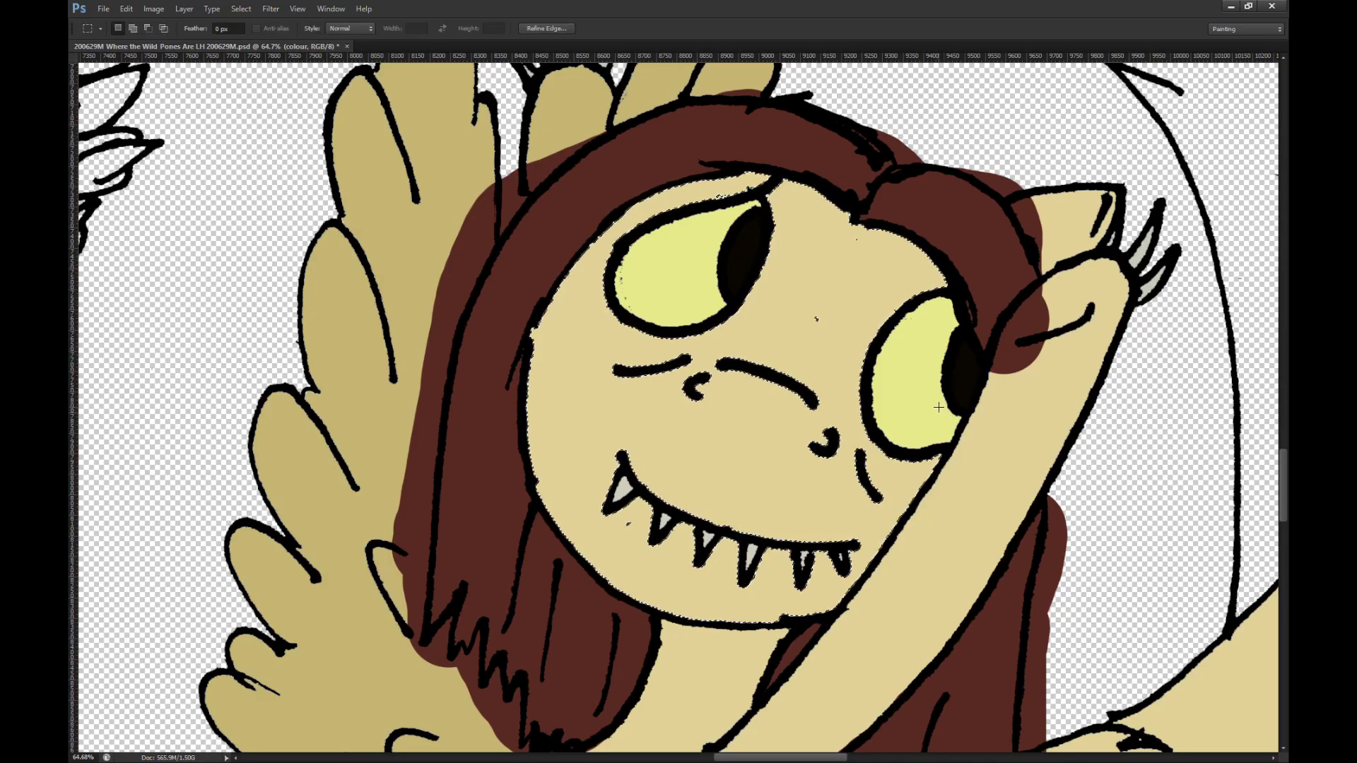
pyautogui.hotkey('ctrl', 'd')
# Step: Erase the stray specks on the pony's face from the outlines layer
pyautogui.press('b')
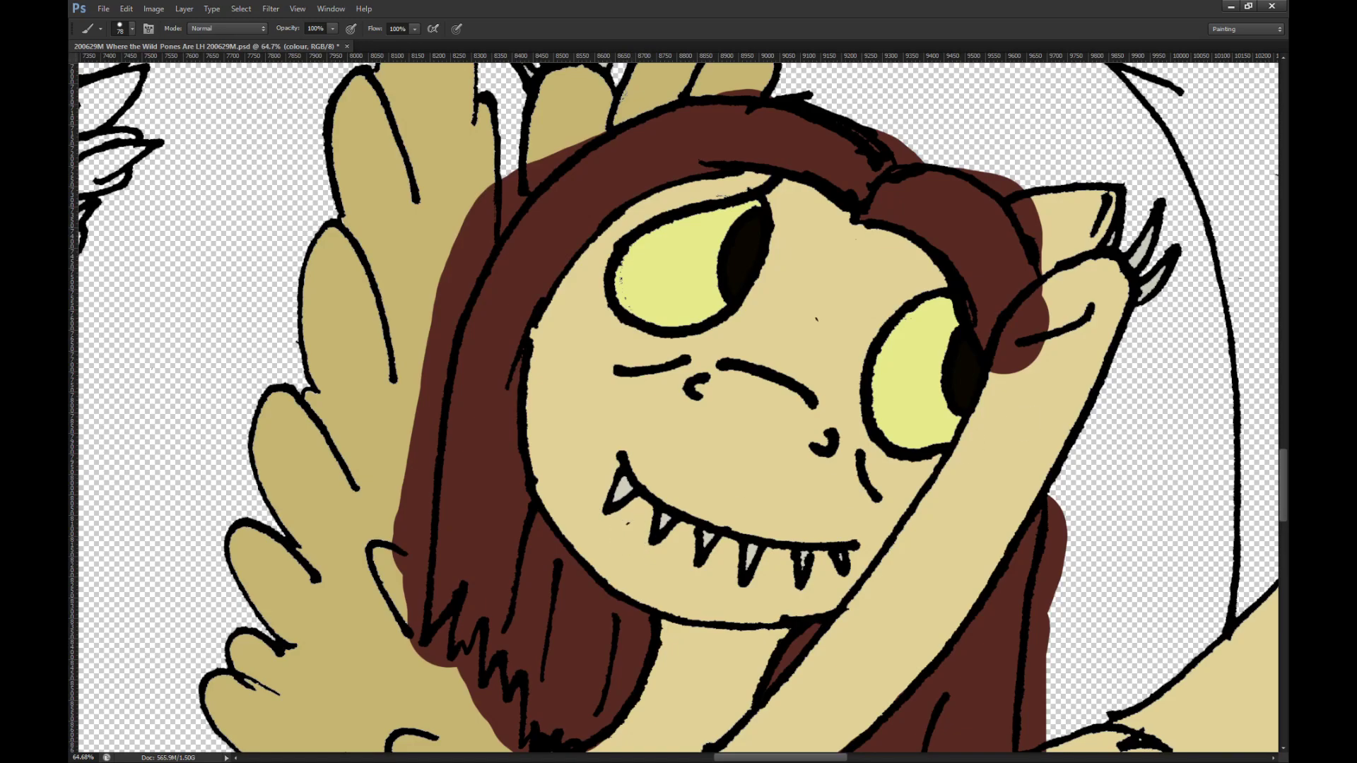
pyautogui.press('e')
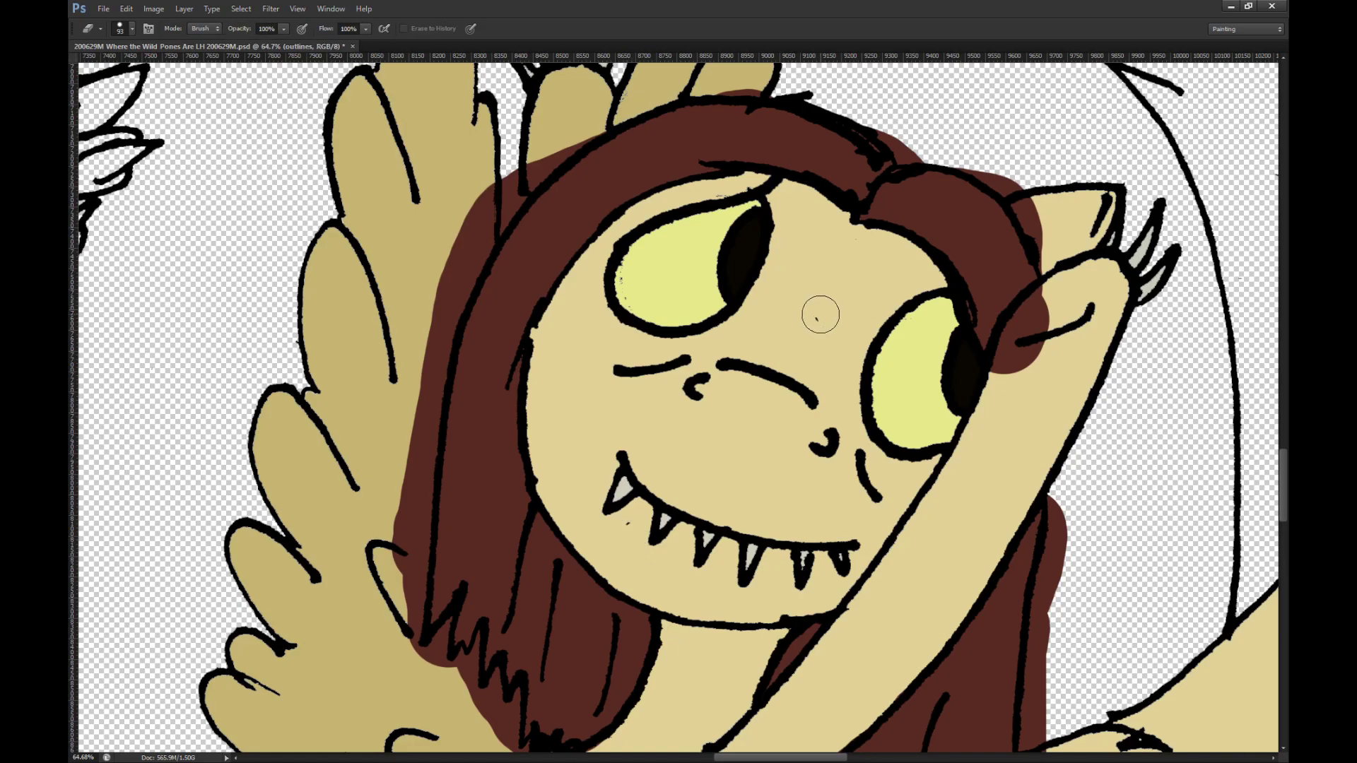
pyautogui.scroll(-5, 806, 425)
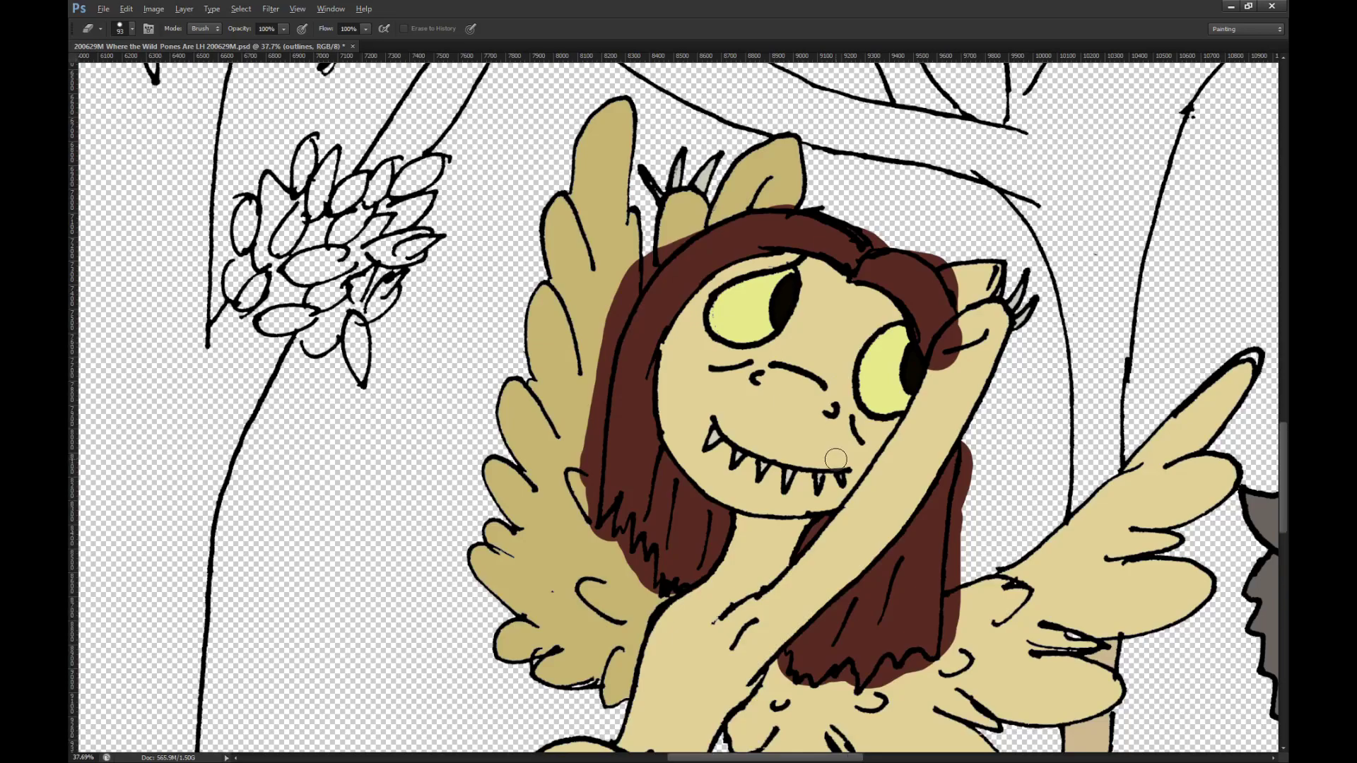
pyautogui.scroll(2, 981, 424)
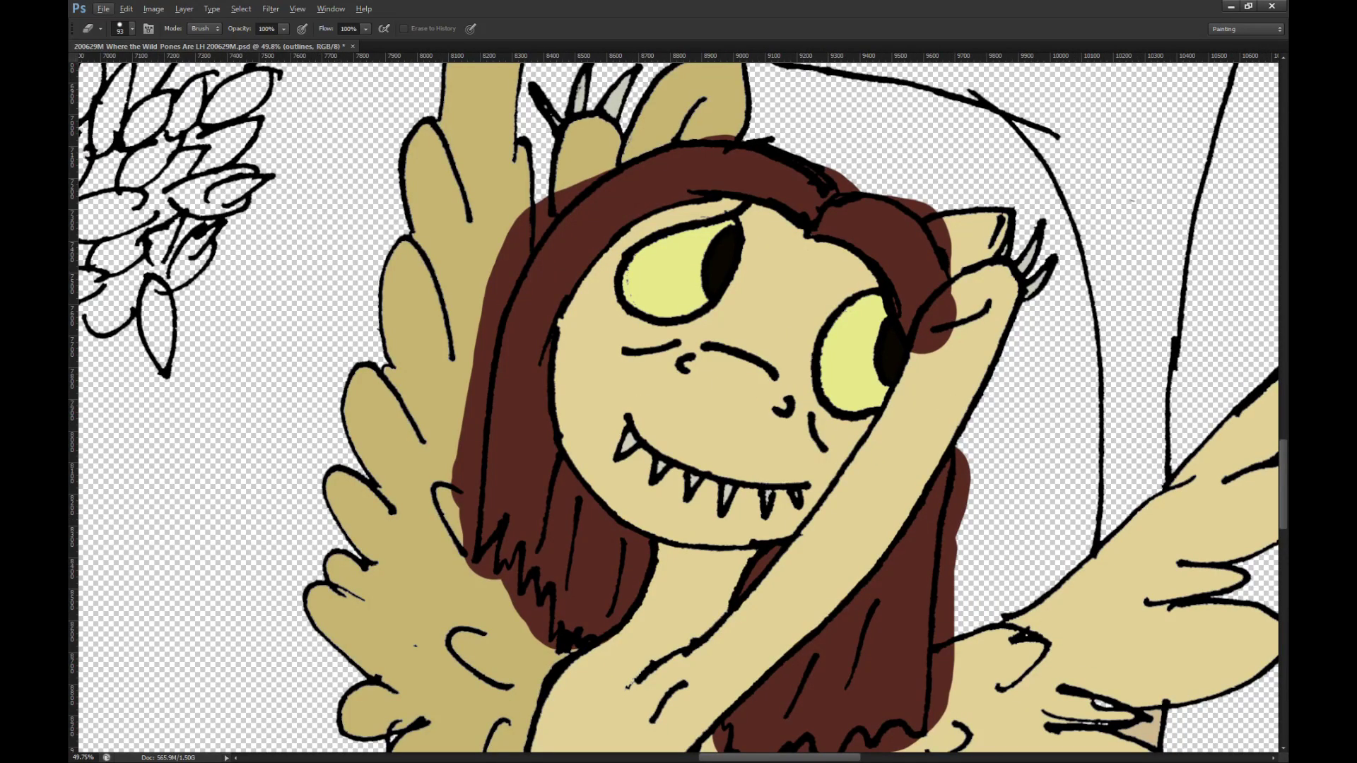
# Step: Select the raised foreleg and neck within their outlines, and replace their fill with clean cream on the colour layer
pyautogui.hotkey('ctrl', ',')
pyautogui.press('w')
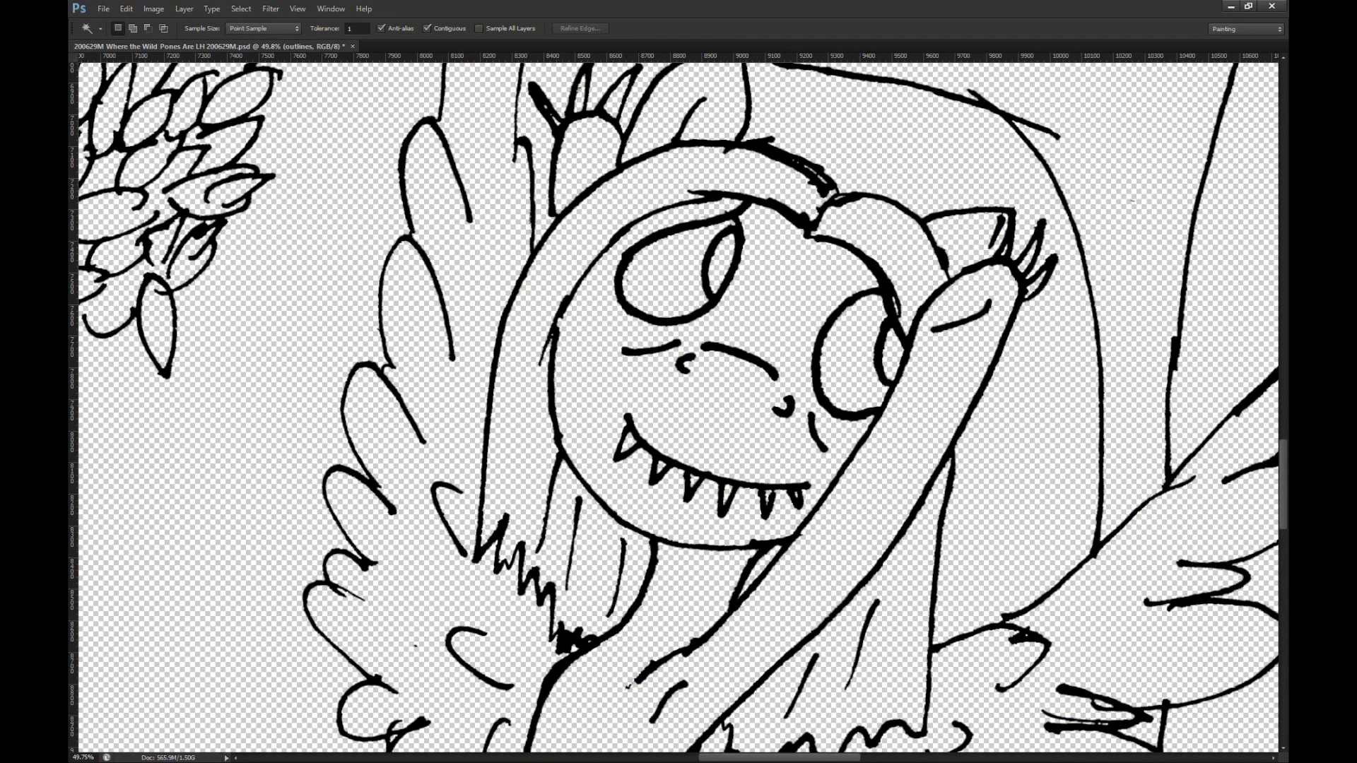
pyautogui.click(947, 400)
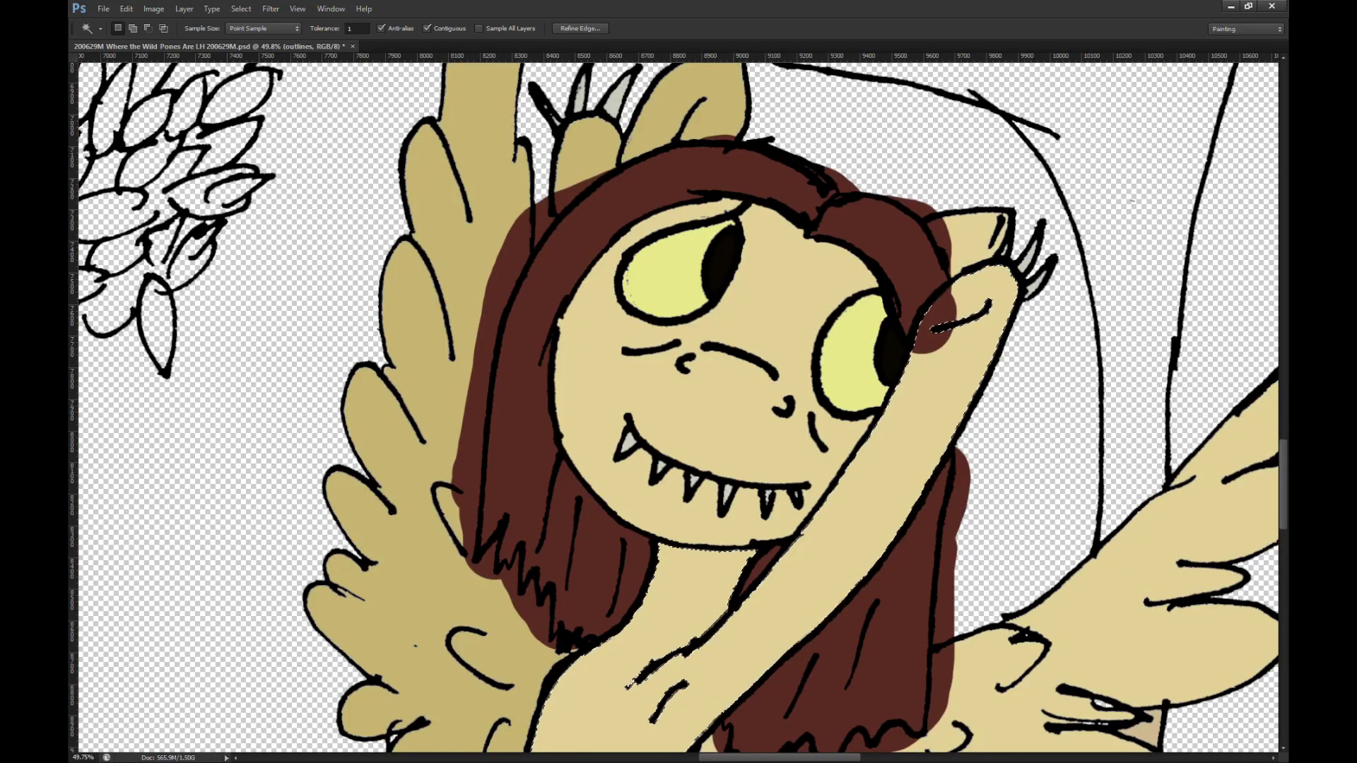
pyautogui.hotkey('alt', '[')
pyautogui.click(935, 394)
pyautogui.press('Delete')
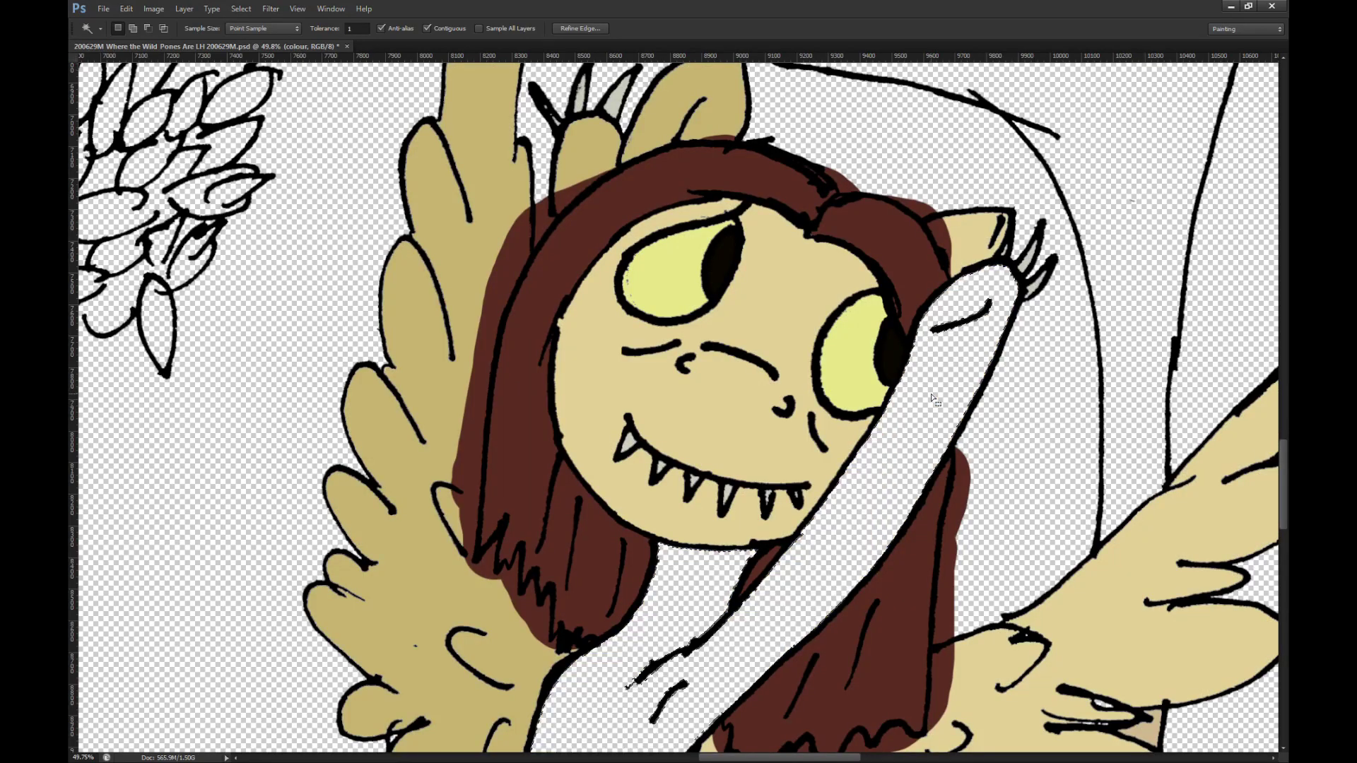
pyautogui.press('o')
pyautogui.press('g')
pyautogui.click(882, 439)
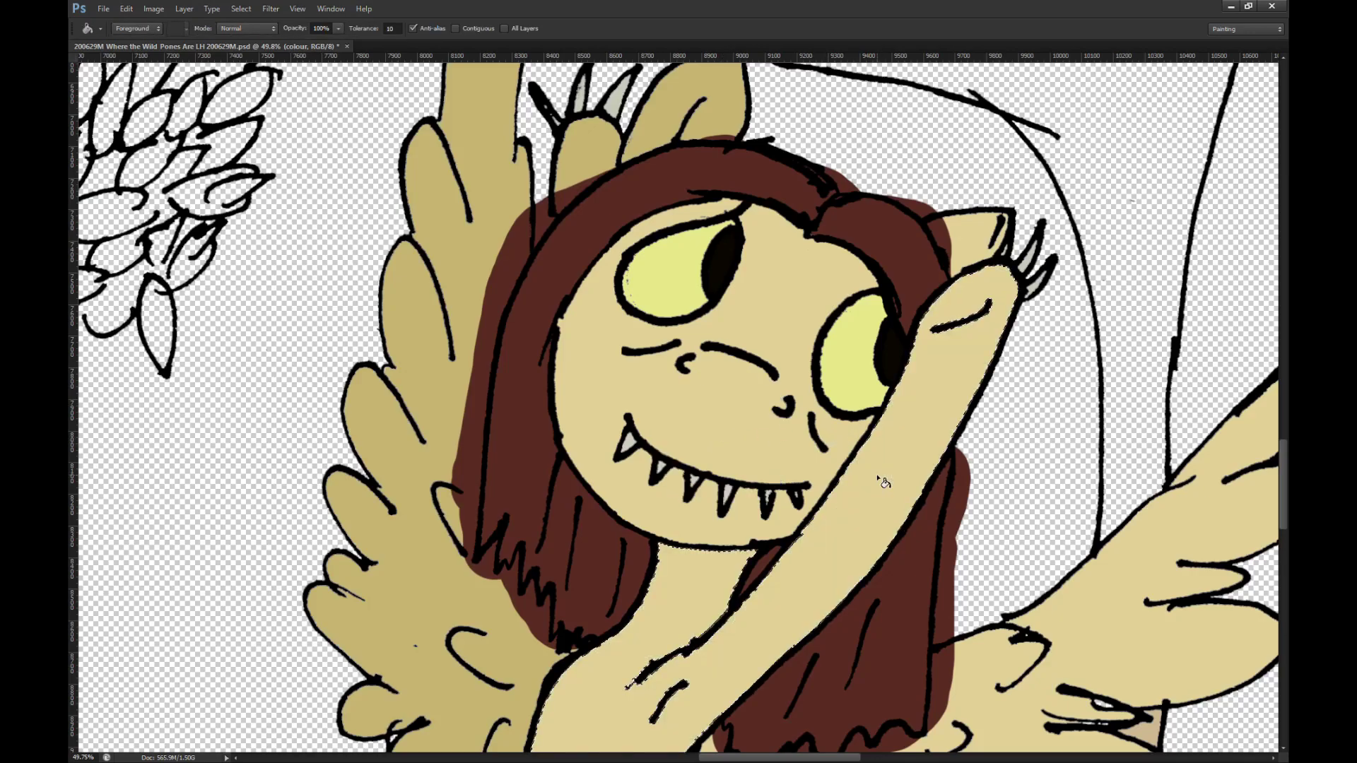
# Step: Select the ear behind the raised foreleg's tip from the outlines layer and refill it with cream on the colour layer
pyautogui.scroll(3, 884, 459)
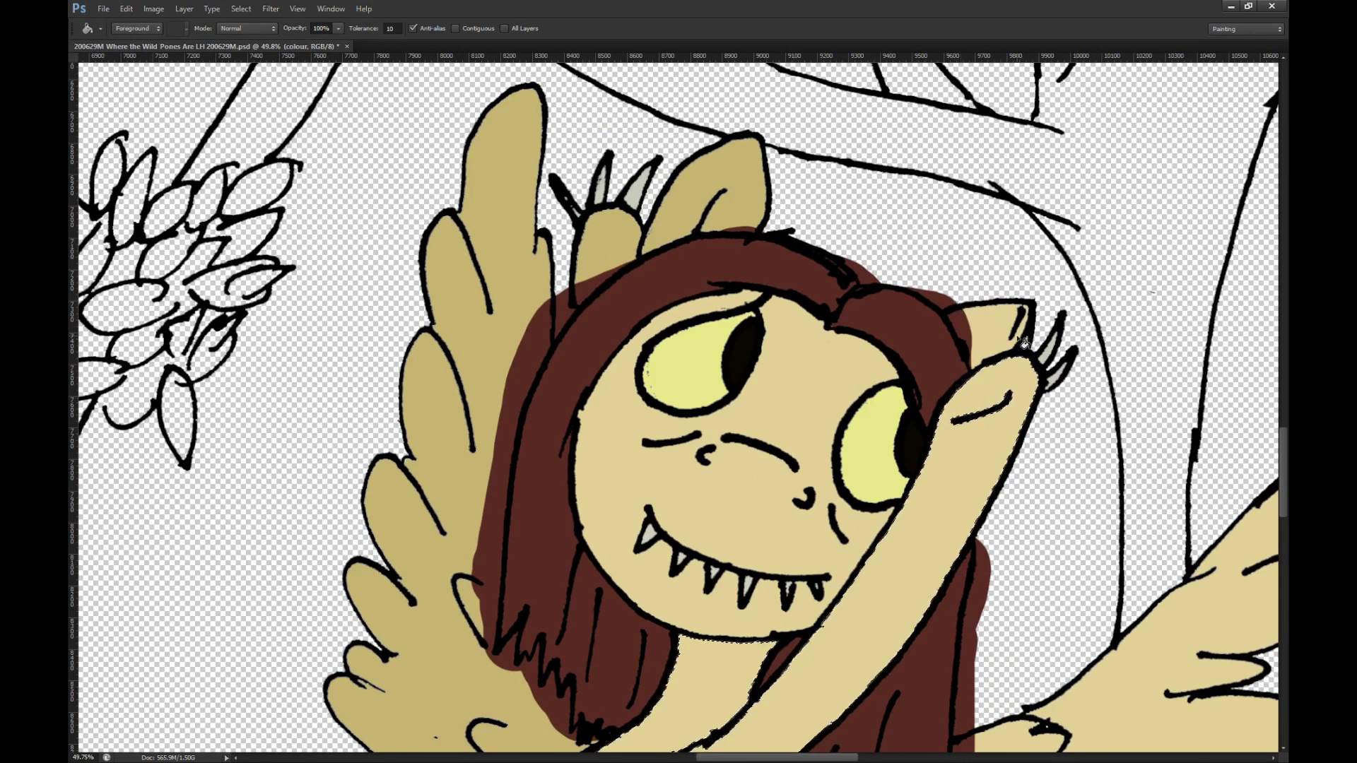
pyautogui.hotkey('ctrl', ',')
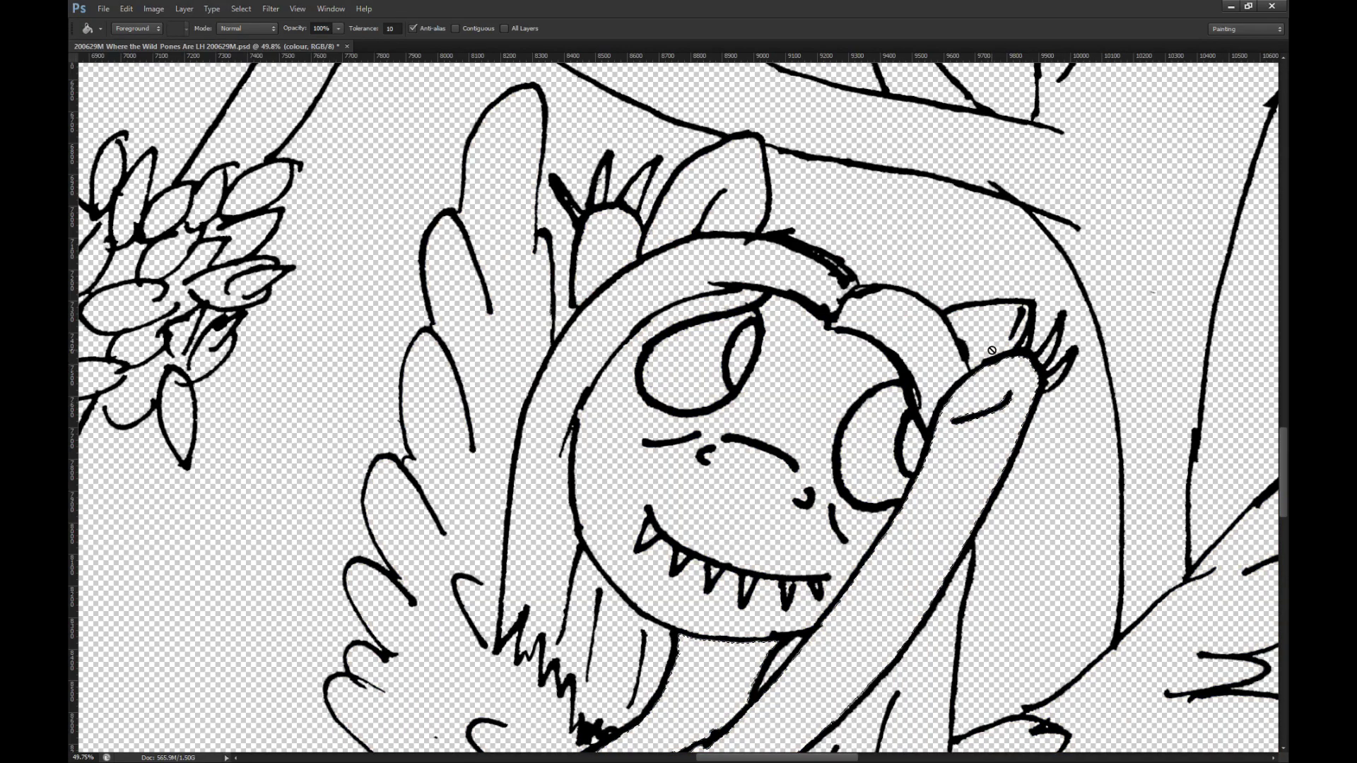
pyautogui.press('w')
pyautogui.click(989, 351)
pyautogui.hotkey('alt', ']')
pyautogui.click(976, 341)
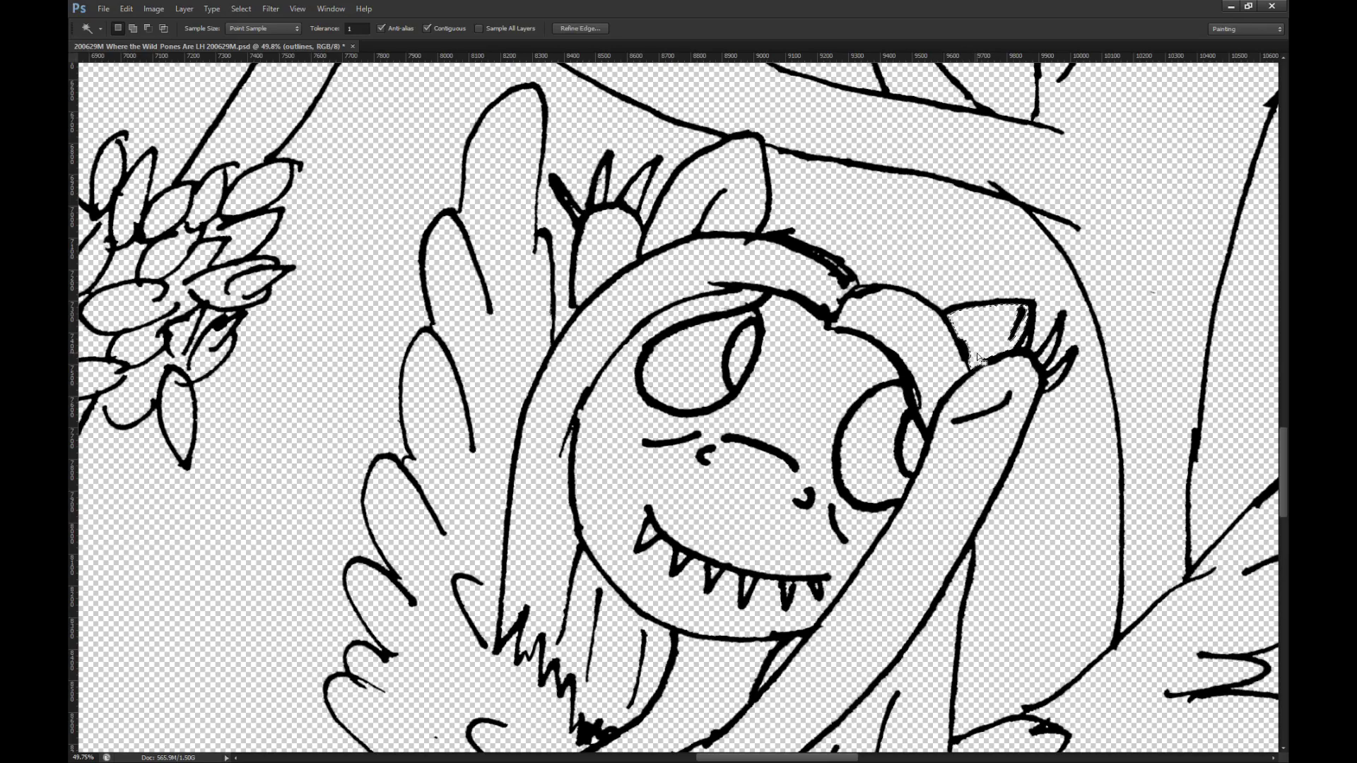
pyautogui.hotkey('alt', '[')
pyautogui.press('g')
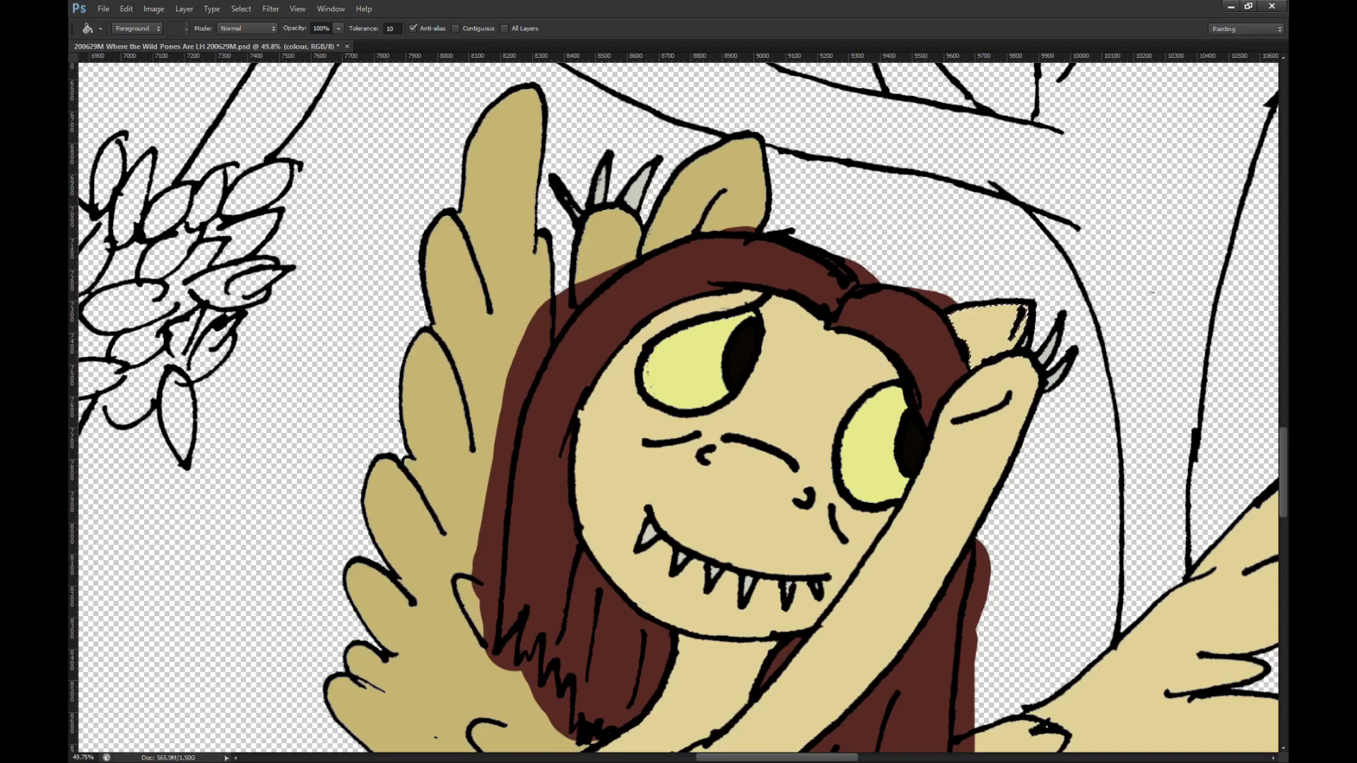
# Step: Select the open area around the pony from the outlines layer and clear the brown mane colour spilling outside its outline on the colour layer
pyautogui.hotkey('ctrl', ',')
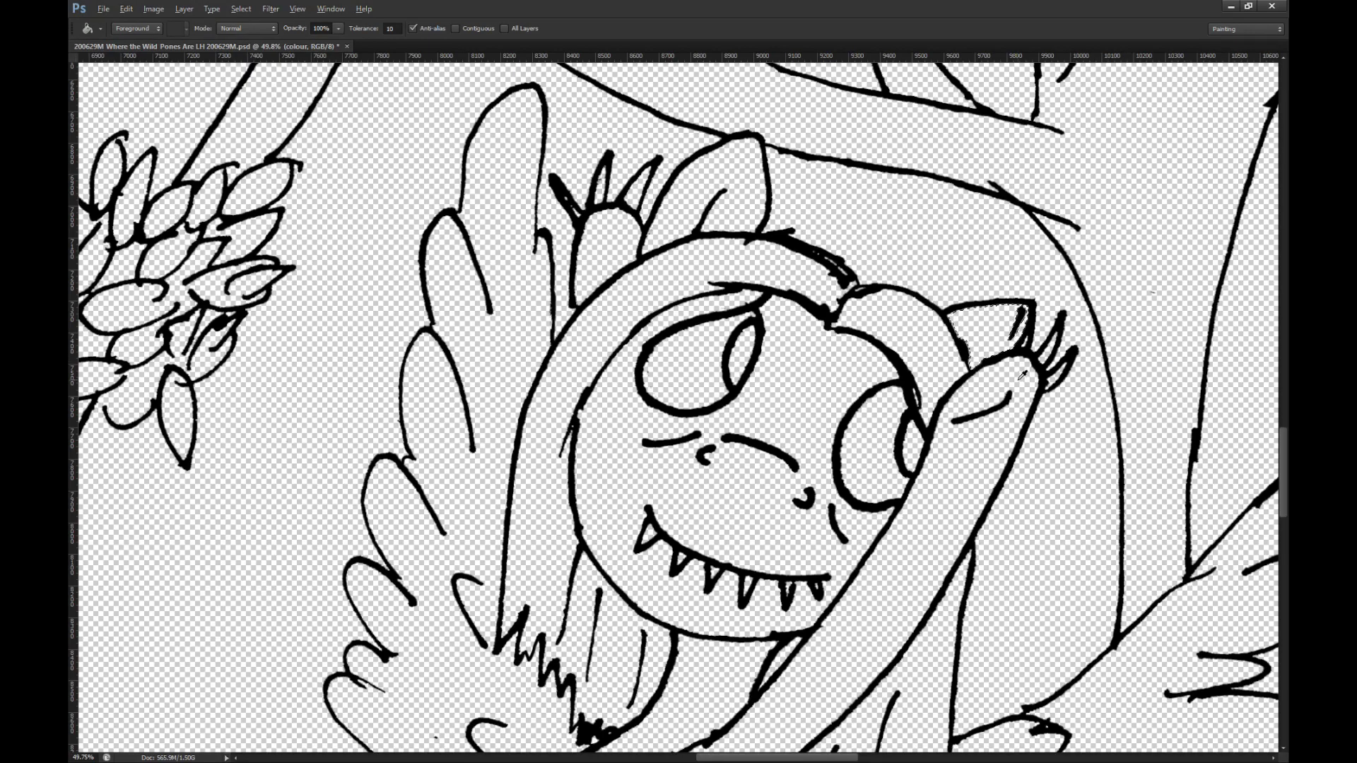
pyautogui.scroll(5, 1023, 375)
pyautogui.hotkey('ctrl', ',')
pyautogui.scroll(-7, 824, 311)
pyautogui.hotkey('ctrl', ',')
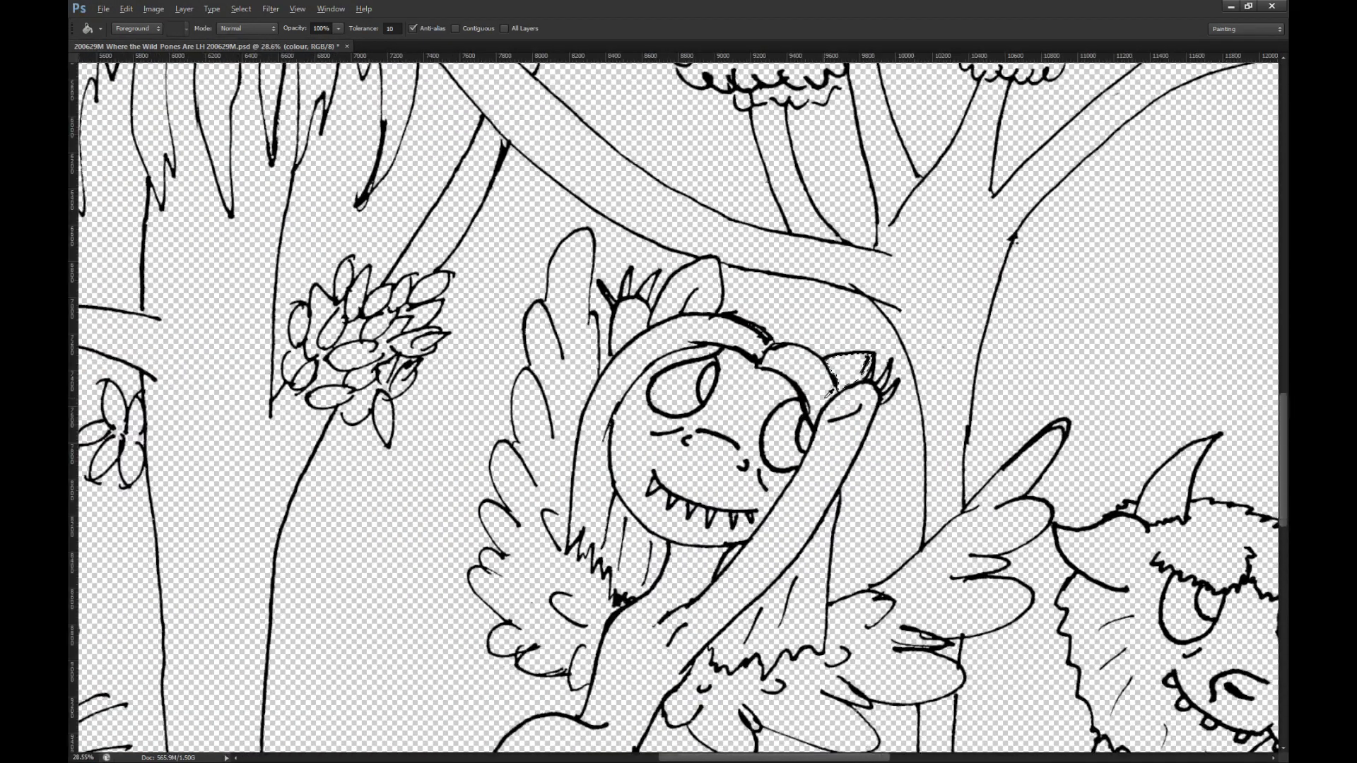
pyautogui.scroll(1, 743, 331)
pyautogui.press('w')
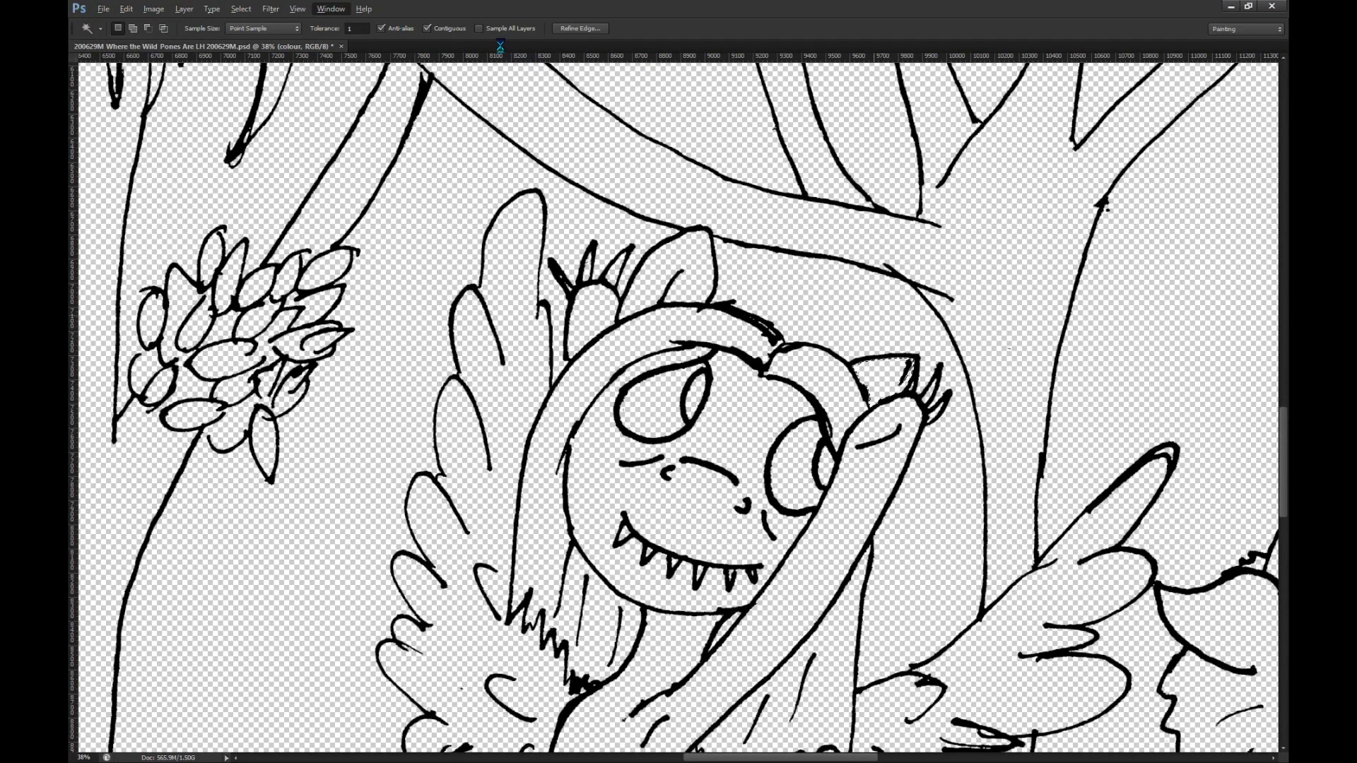
pyautogui.hotkey('alt', ']')
pyautogui.hotkey('ctrl', 'd')
pyautogui.click(863, 318)
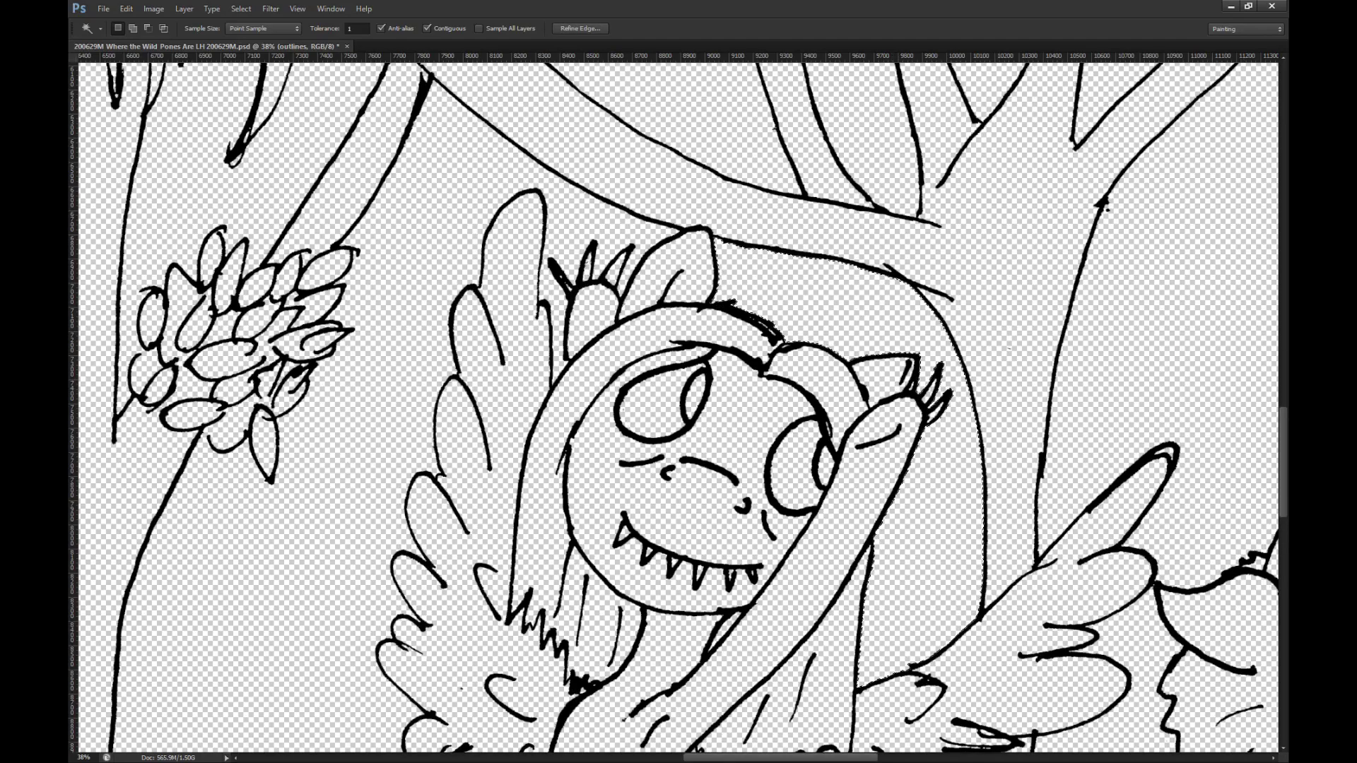
pyautogui.press('g')
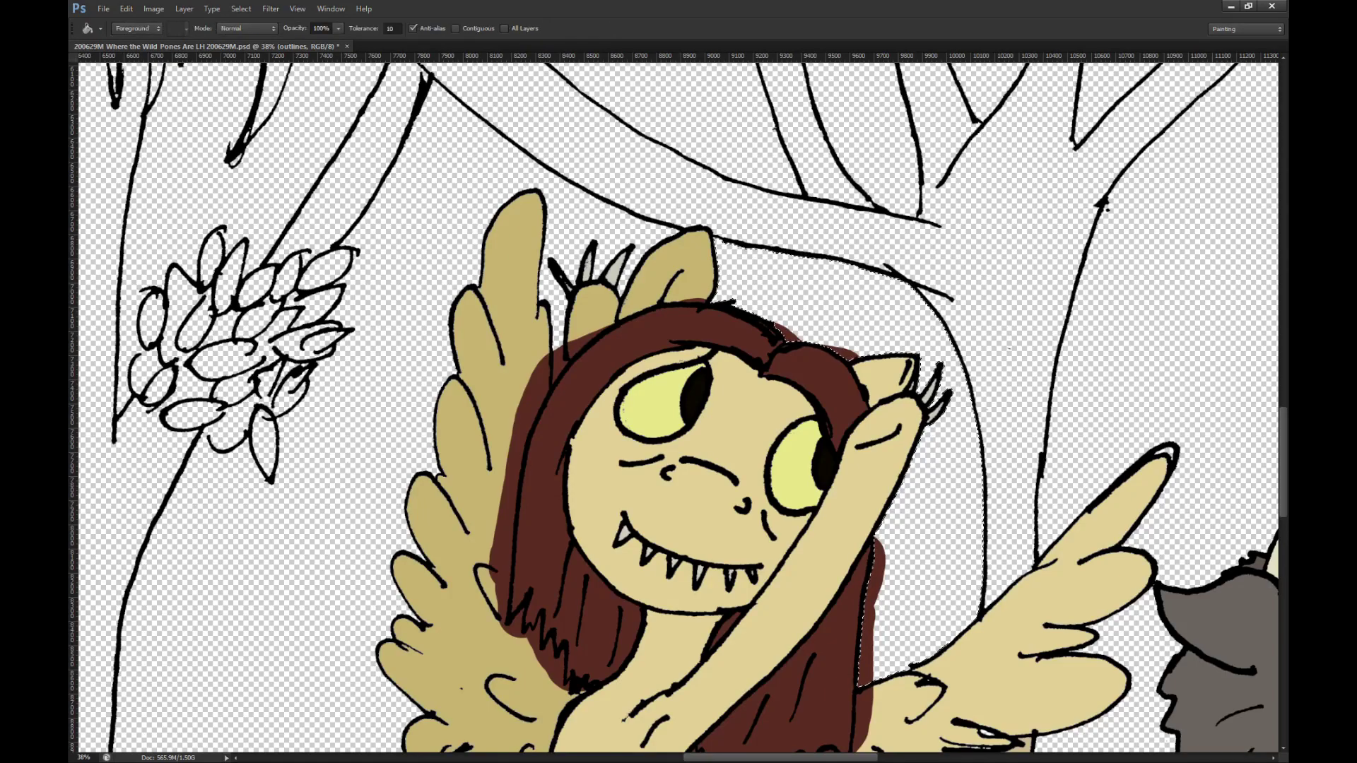
pyautogui.hotkey('alt', '[')
pyautogui.press('Delete')
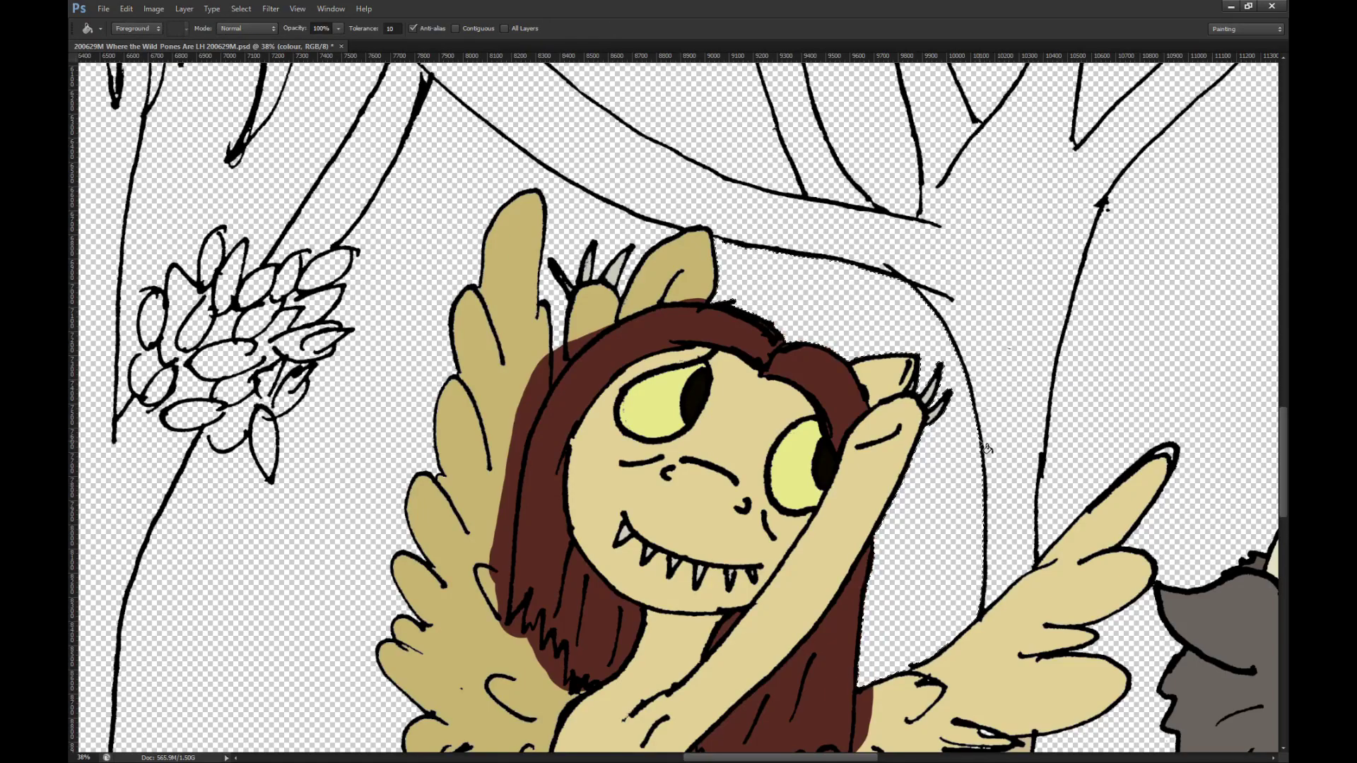
# Step: Check the selected background area on the outlines layer for leaks around the pony and the hanging leaf cluster, and deselect
pyautogui.hscroll(-1, 907, 466)
pyautogui.scroll(-3, 908, 467)
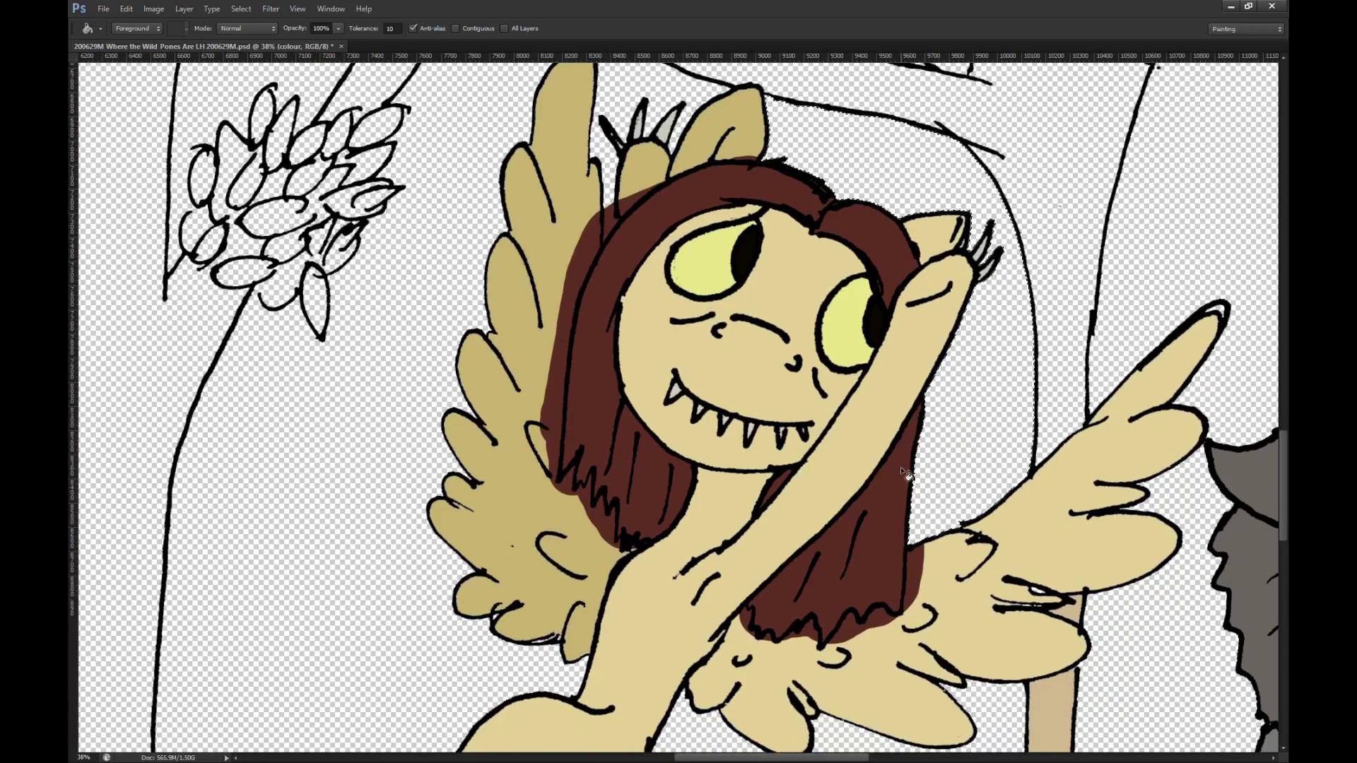
pyautogui.scroll(1, 908, 466)
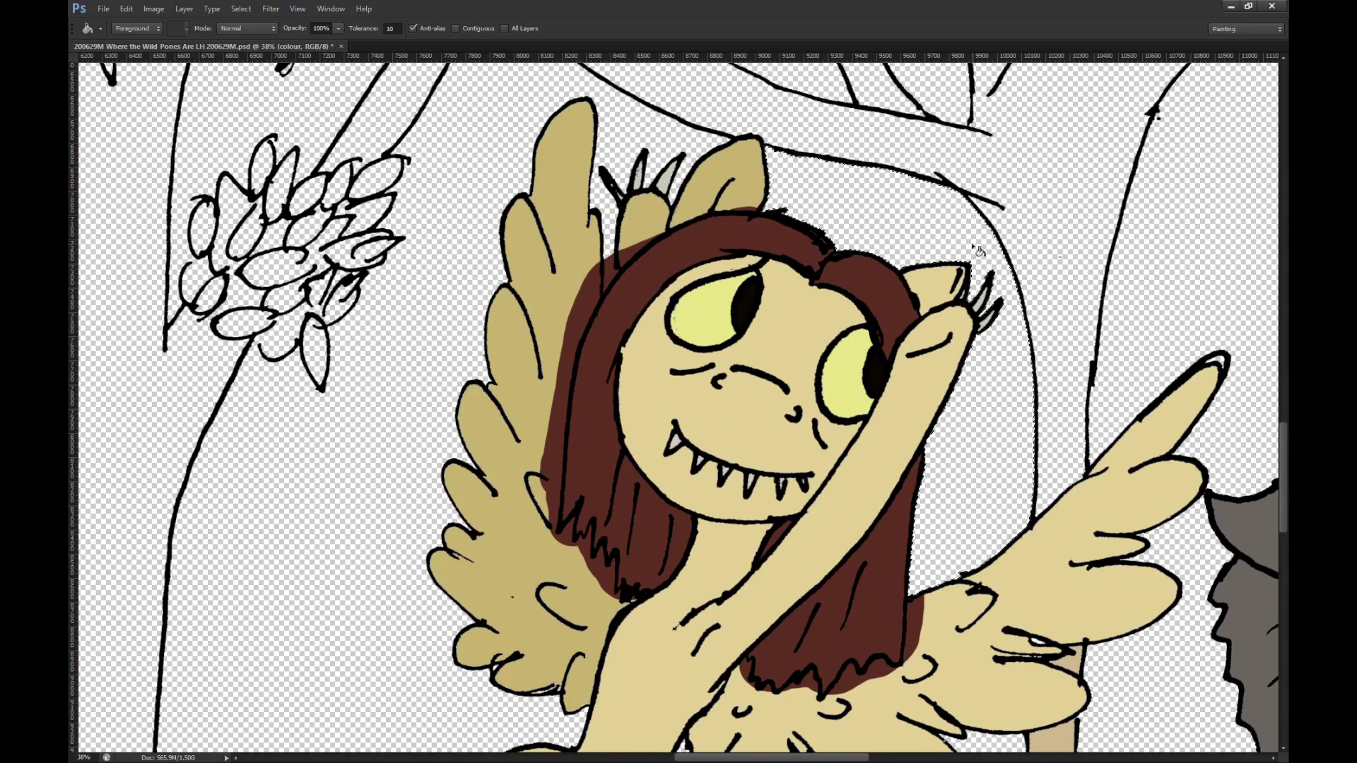
pyautogui.hotkey('alt', ']')
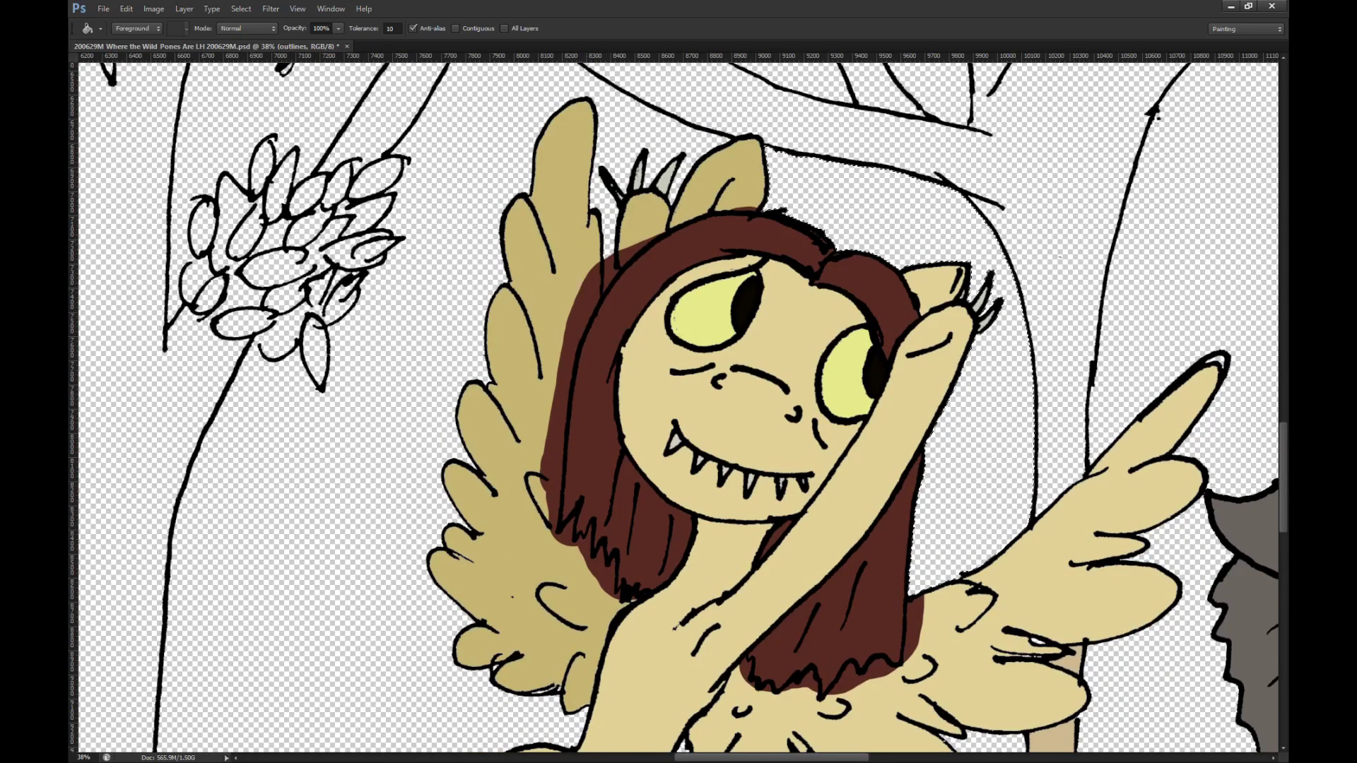
pyautogui.press('w')
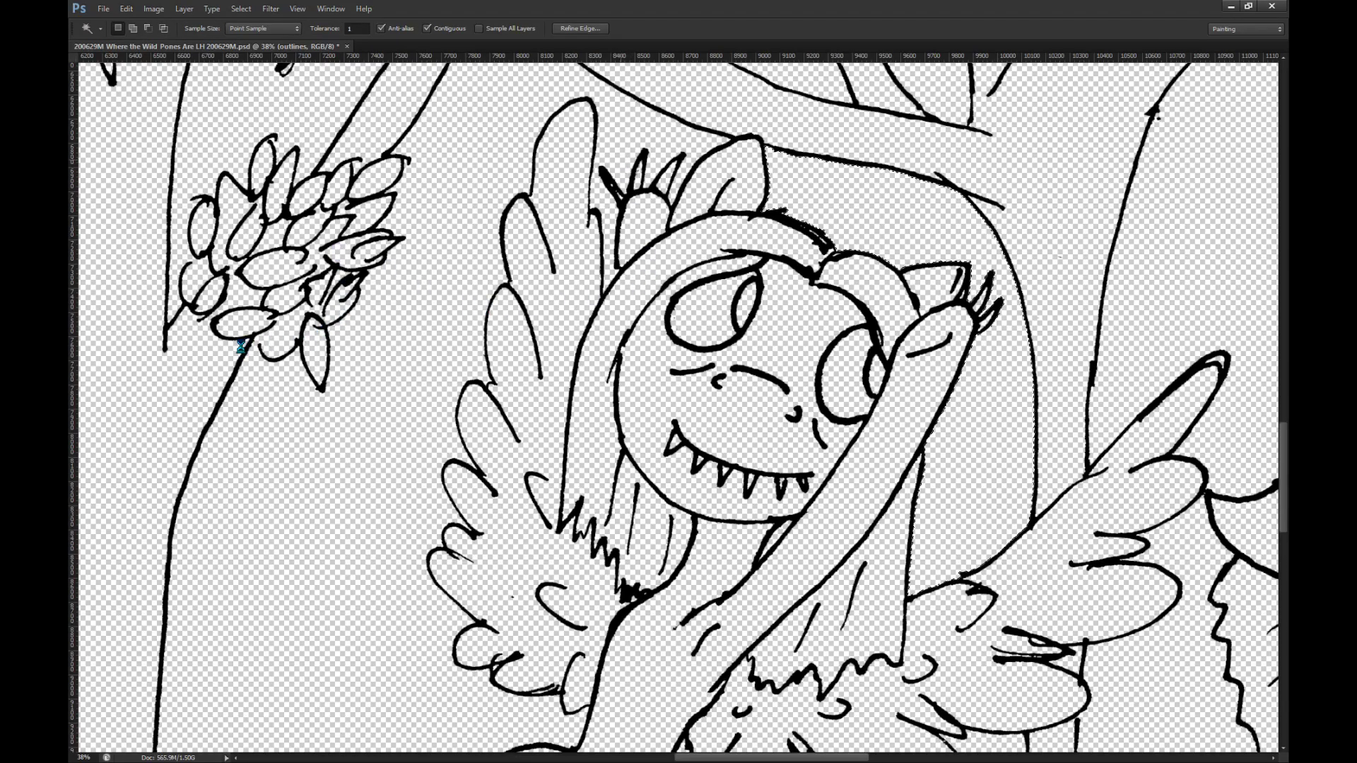
pyautogui.scroll(-2, 344, 340)
pyautogui.scroll(8, 344, 339)
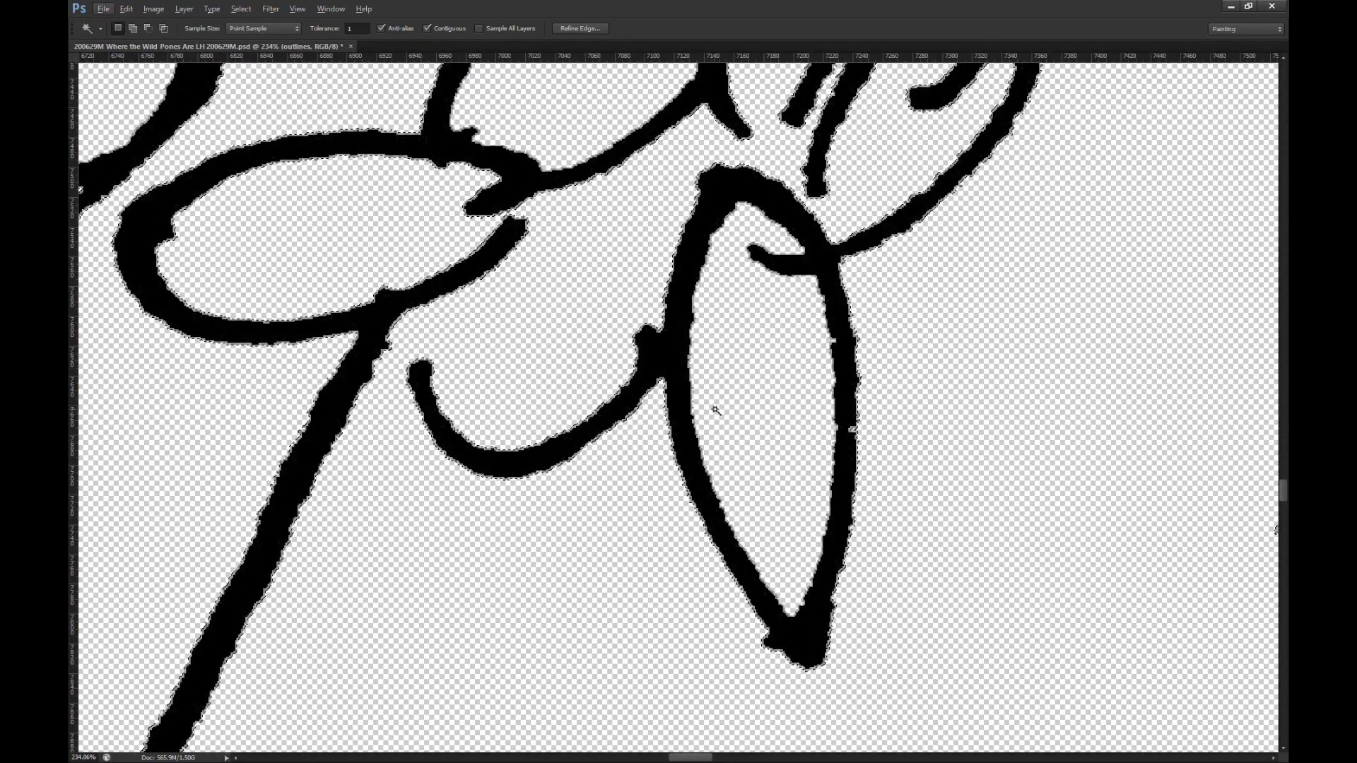
pyautogui.press('m')
pyautogui.click(596, 399)
# Step: Bridge the gap between the lowest curved leaf and the tree trunk line with a smaller black brush on the outlines layer
pyautogui.press('b')
pyautogui.press('[')
pyautogui.press('[')
pyautogui.press('[')
pyautogui.press('[')
pyautogui.press('[')
pyautogui.moveTo(422, 364)
pyautogui.mouseDown()
pyautogui.moveTo(393, 384)
pyautogui.moveTo(415, 372)
pyautogui.moveTo(374, 355)
pyautogui.mouseUp()
pyautogui.hotkey('ctrl', 'z')
pyautogui.press('x')
# Step: Extend the tall grass blade to the ground line, erase the blade ends sticking out below the ground, and save the document
pyautogui.scroll(-3, 439, 356)
pyautogui.keyDown('alt'); pyautogui.scroll(-7, 574, 297); pyautogui.keyUp('alt')
pyautogui.keyDown('alt'); pyautogui.scroll(4, 526, 661); pyautogui.keyUp('alt')
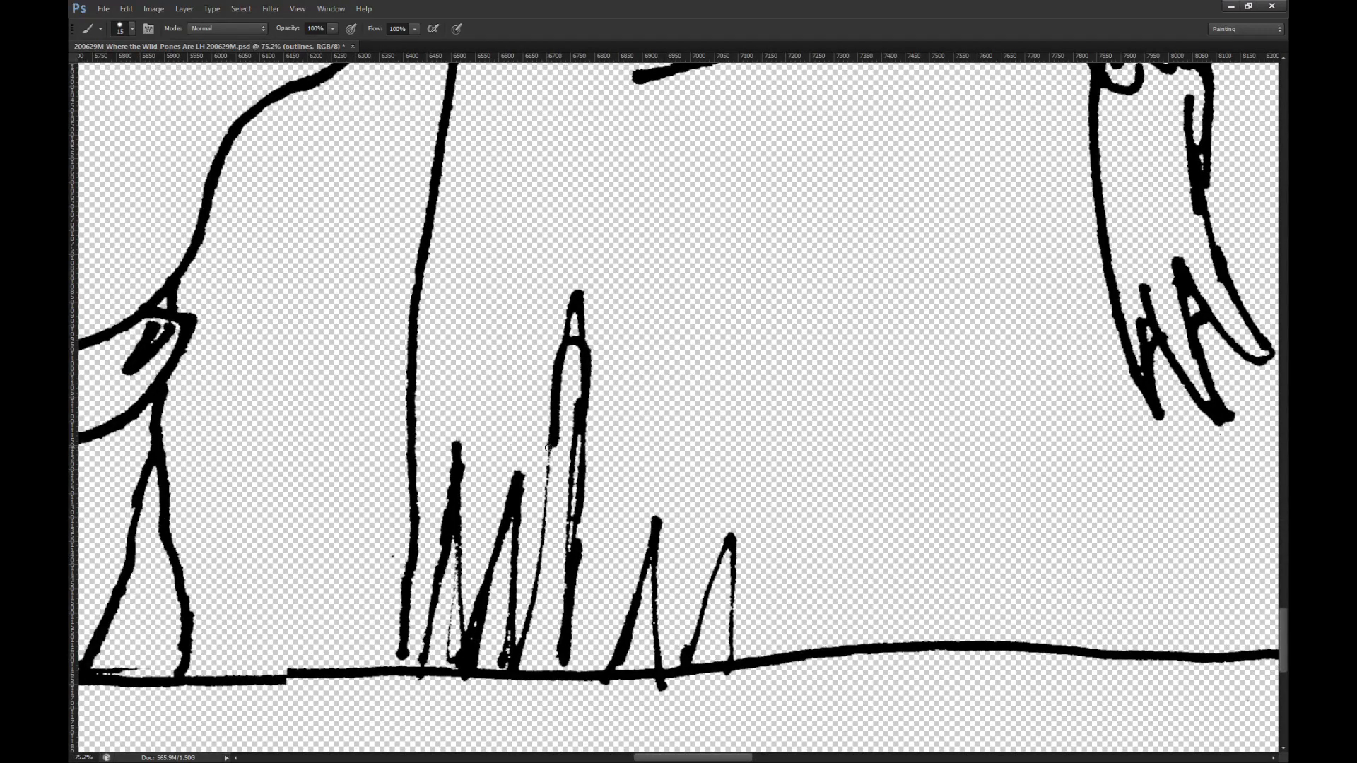
pyautogui.keyDown('alt'); pyautogui.scroll(3, 548, 448); pyautogui.keyUp('alt')
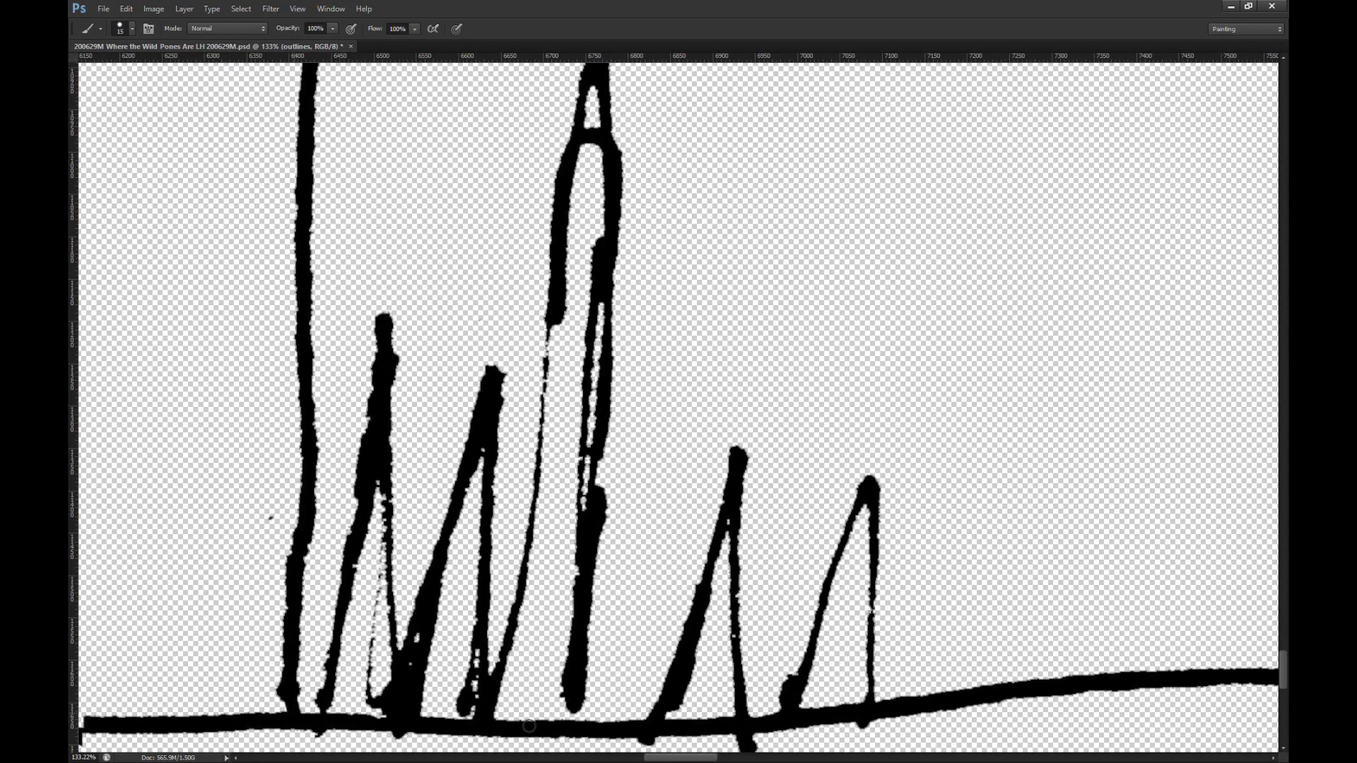
pyautogui.moveTo(574, 707); pyautogui.dragTo(572, 717)
pyautogui.scroll(-3, 758, 606)
pyautogui.press('e')
pyautogui.moveTo(746, 672)
pyautogui.mouseDown()
pyautogui.moveTo(637, 673)
pyautogui.moveTo(863, 660)
pyautogui.mouseUp()
pyautogui.moveTo(445, 683)
pyautogui.mouseDown()
pyautogui.moveTo(310, 672)
pyautogui.moveTo(391, 667)
pyautogui.moveTo(330, 664)
pyautogui.mouseUp()
pyautogui.hotkey('ctrl', 's')
# Step: Redraw the thin edge of the tall grass blade down to the ground and erase the crossbar inside its tip
pyautogui.scroll(2, 438, 459)
pyautogui.press('b')
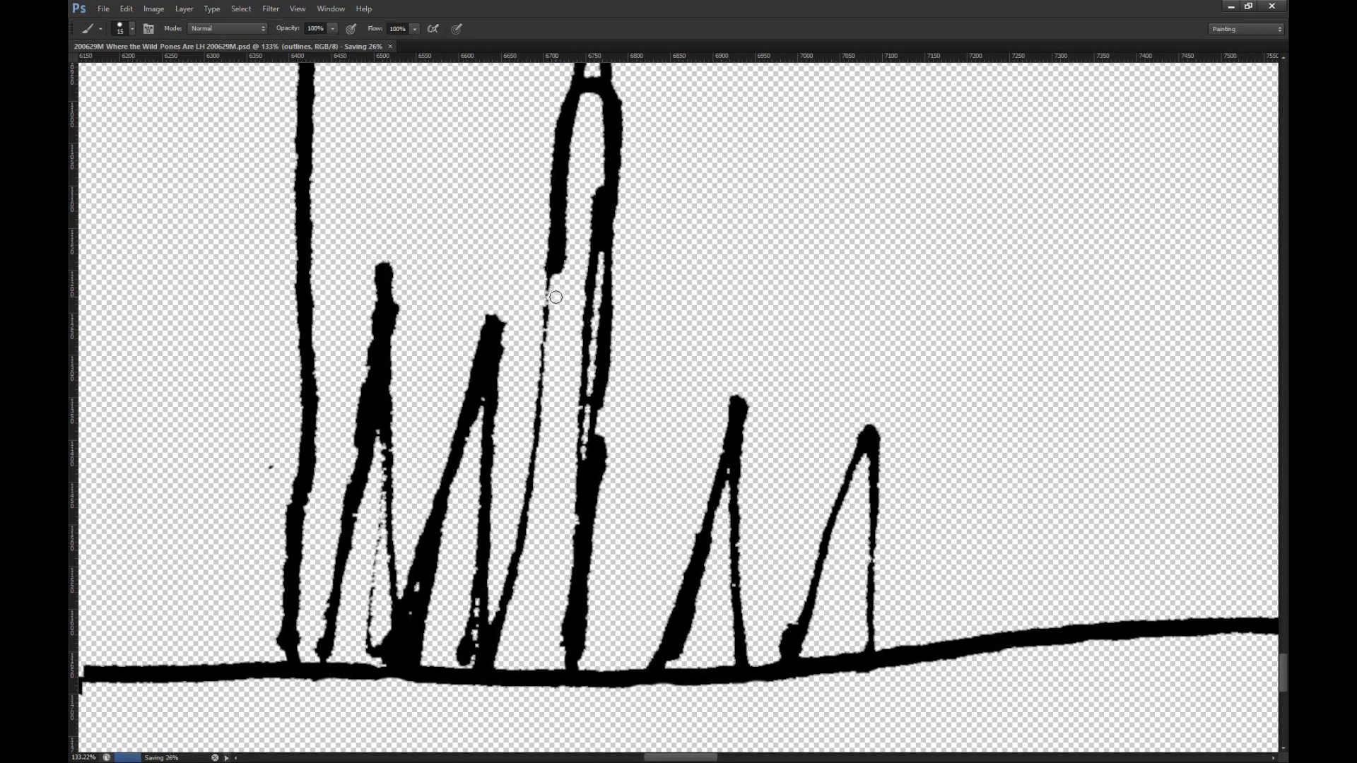
pyautogui.moveTo(553, 272)
pyautogui.mouseDown()
pyautogui.moveTo(518, 558)
pyautogui.moveTo(485, 656)
pyautogui.mouseUp()
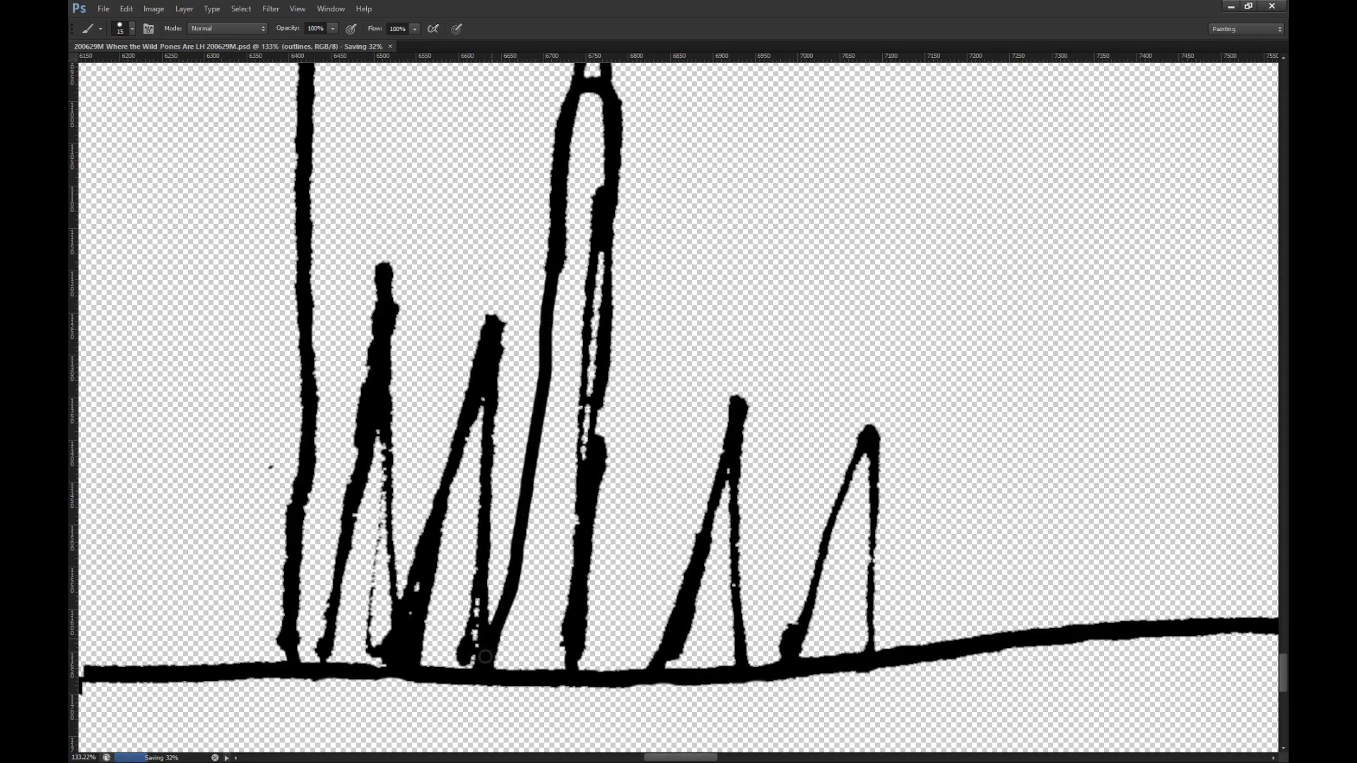
pyautogui.scroll(5, 639, 258)
pyautogui.press('e')
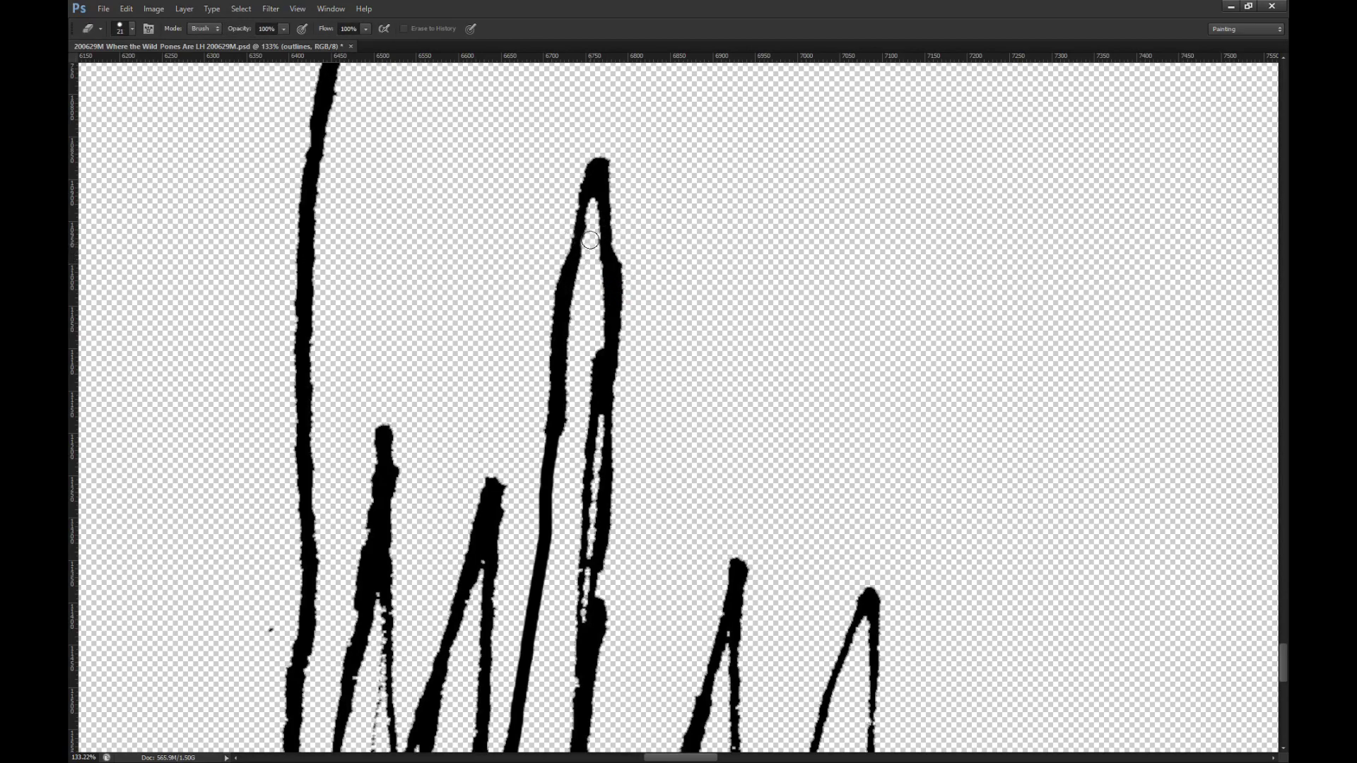
pyautogui.scroll(-3, 554, 462)
pyautogui.scroll(-2, 555, 462)
pyautogui.scroll(5, 499, 530)
pyautogui.scroll(5, 499, 529)
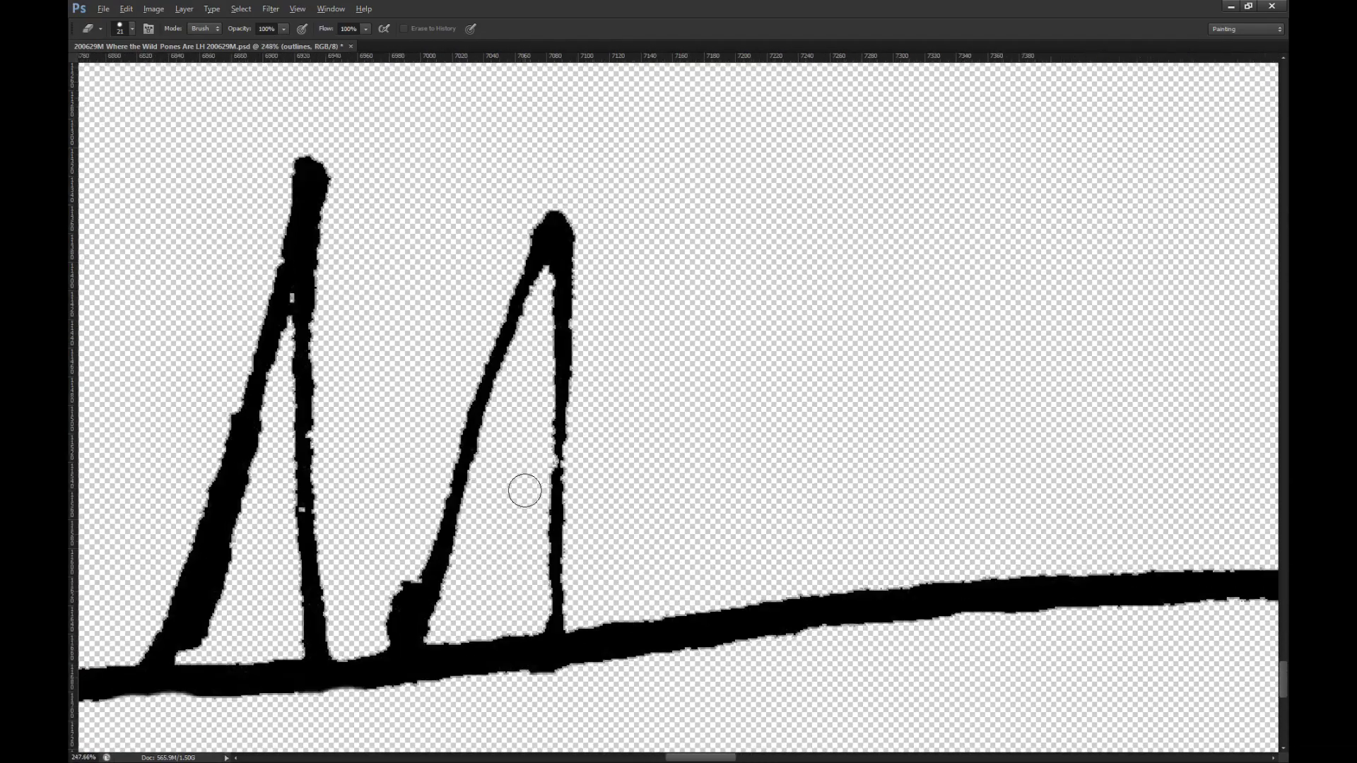
pyautogui.scroll(-8, 524, 490)
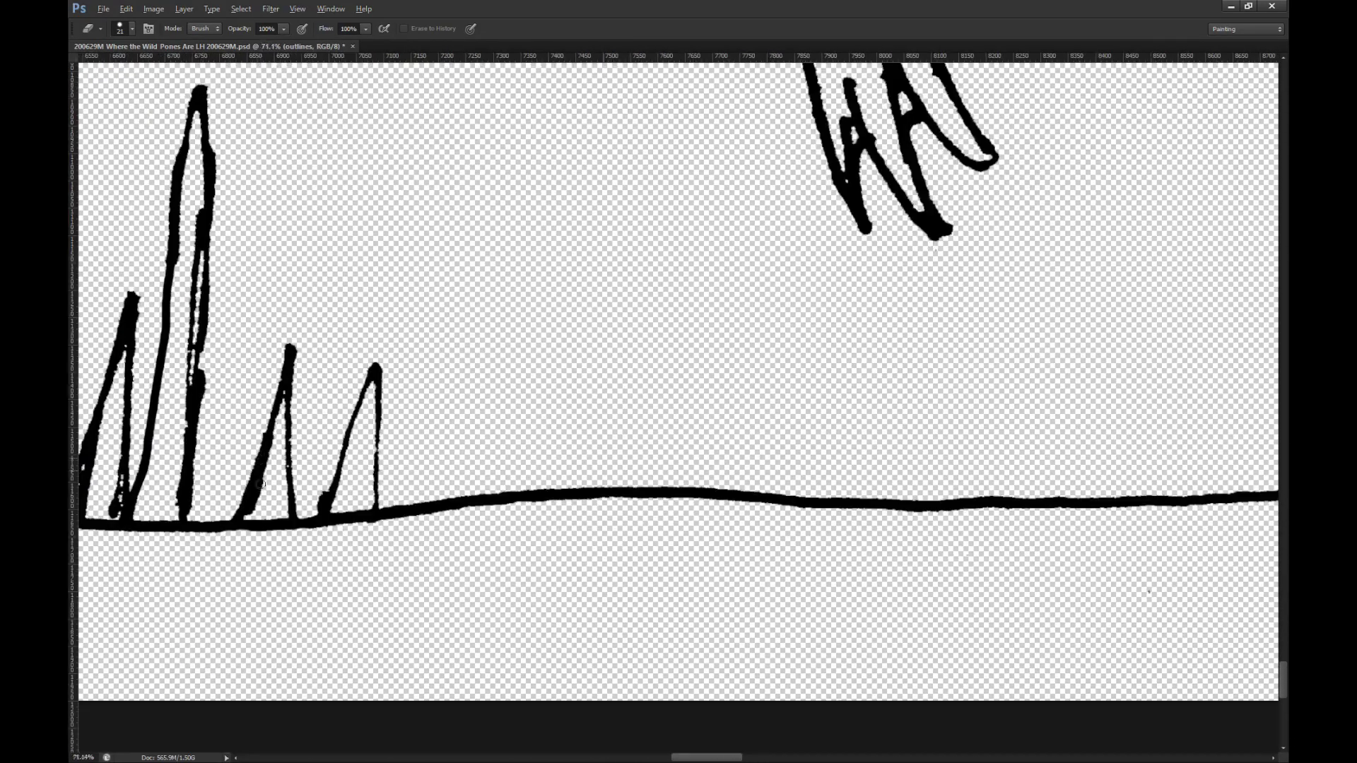
pyautogui.scroll(3, 919, 362)
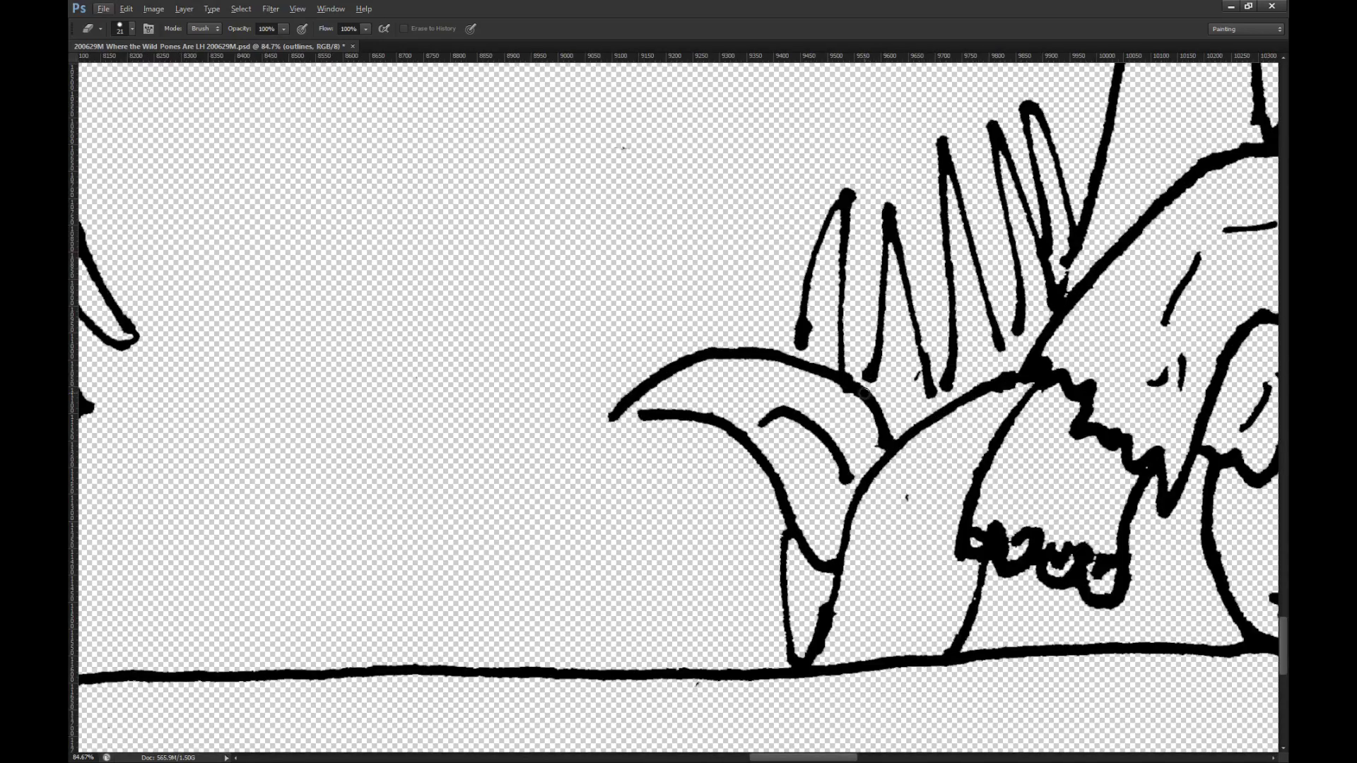
pyautogui.moveTo(866, 381); pyautogui.dragTo(861, 390)
pyautogui.hotkey('ctrl', 'z')
pyautogui.hotkey('ctrl', 'z')
pyautogui.hotkey('ctrl', 'alt', 'z')
# Step: Close the pointed tip of the curled plant and extend the grass blades behind it to meet its outline with the black brush
pyautogui.press('b')
pyautogui.moveTo(637, 415); pyautogui.dragTo(613, 419)
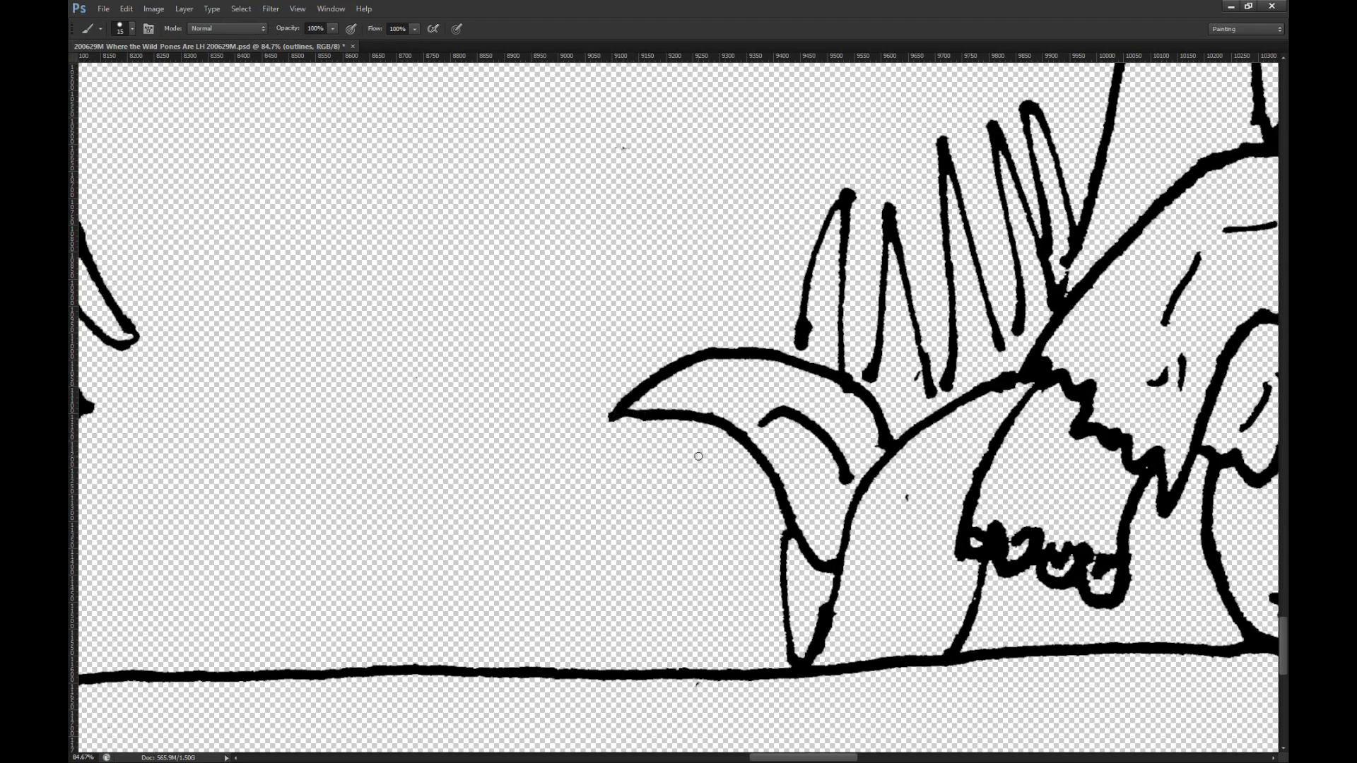
pyautogui.hotkey('ctrl', 'z')
pyautogui.moveTo(946, 385); pyautogui.dragTo(943, 404)
pyautogui.moveTo(998, 351); pyautogui.dragTo(1004, 359)
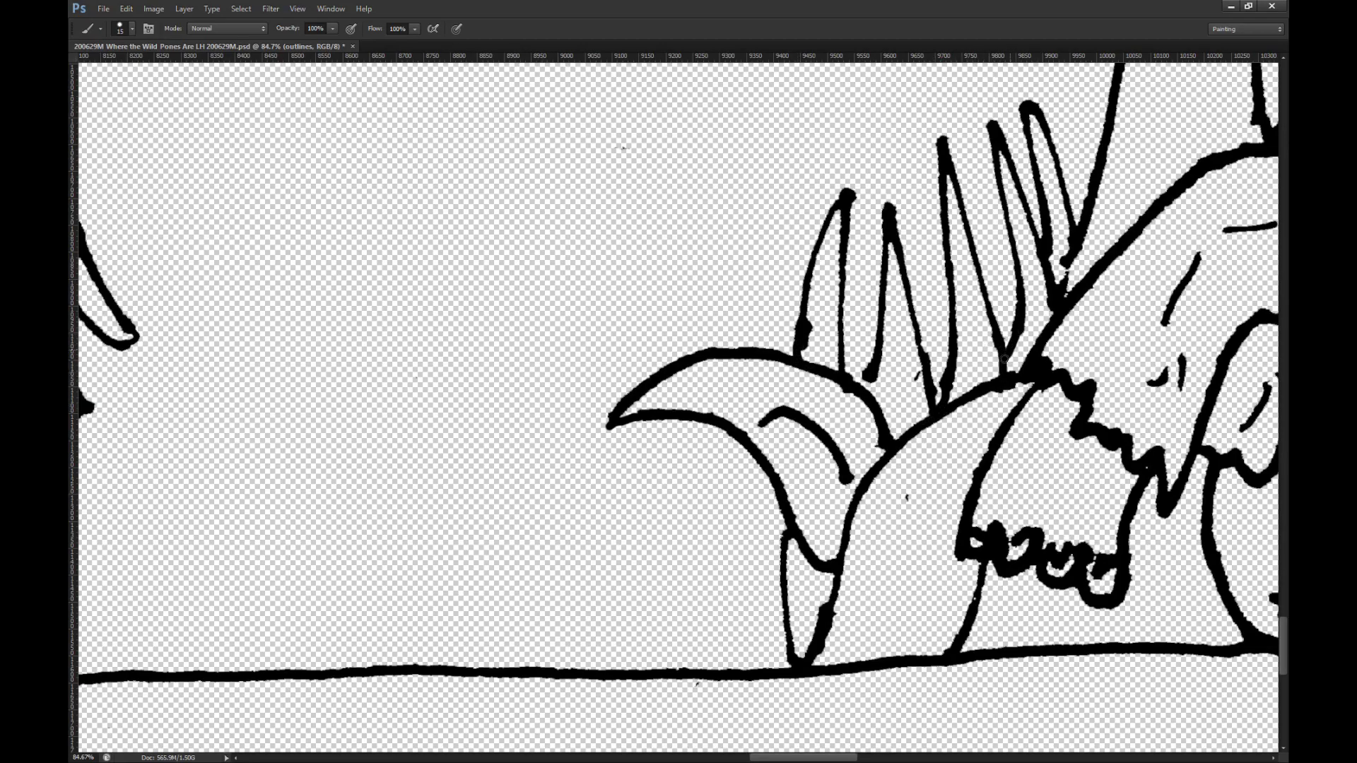
# Step: Select the sky area between the trees around the winged pony from the outlines layer and check its edges for leaks
pyautogui.scroll(-8, 814, 484)
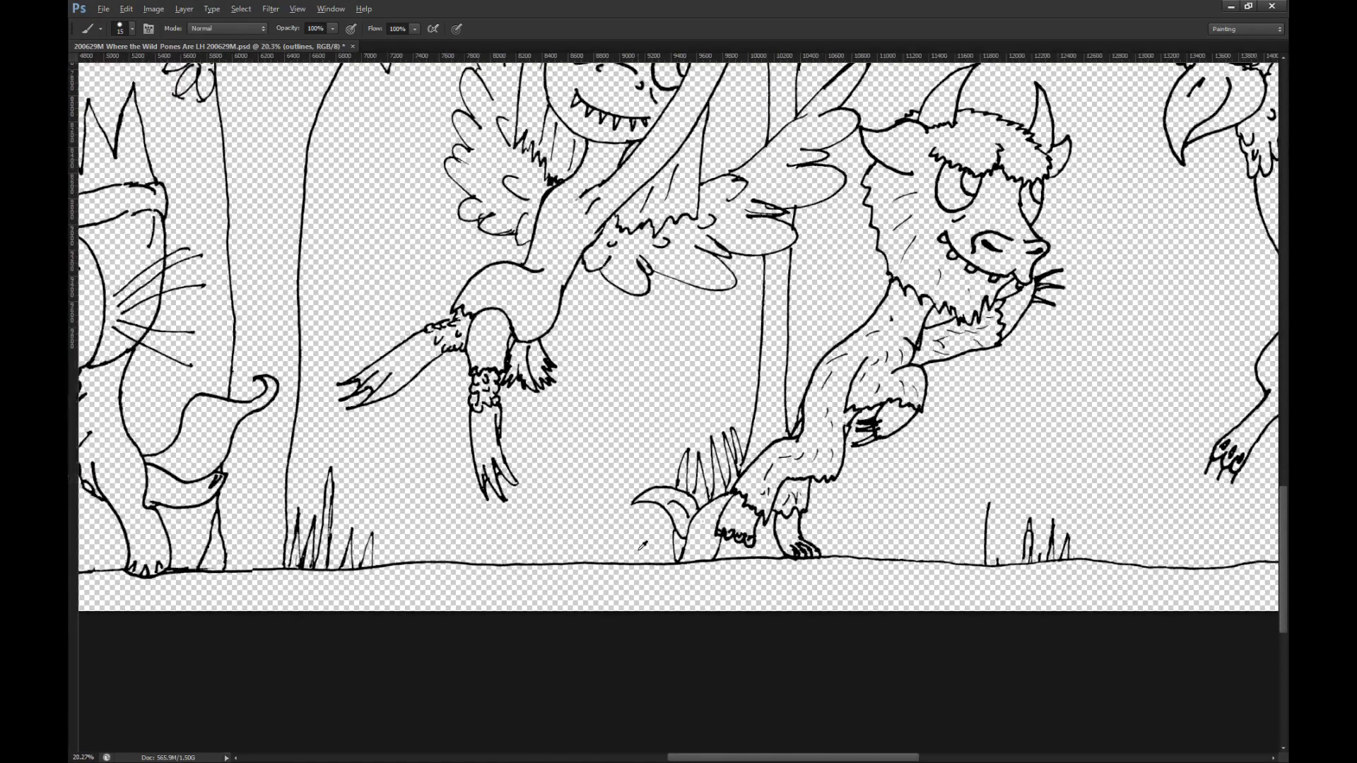
pyautogui.scroll(1, 549, 297)
pyautogui.press('w')
pyautogui.click(654, 421)
pyautogui.scroll(8, 360, 580)
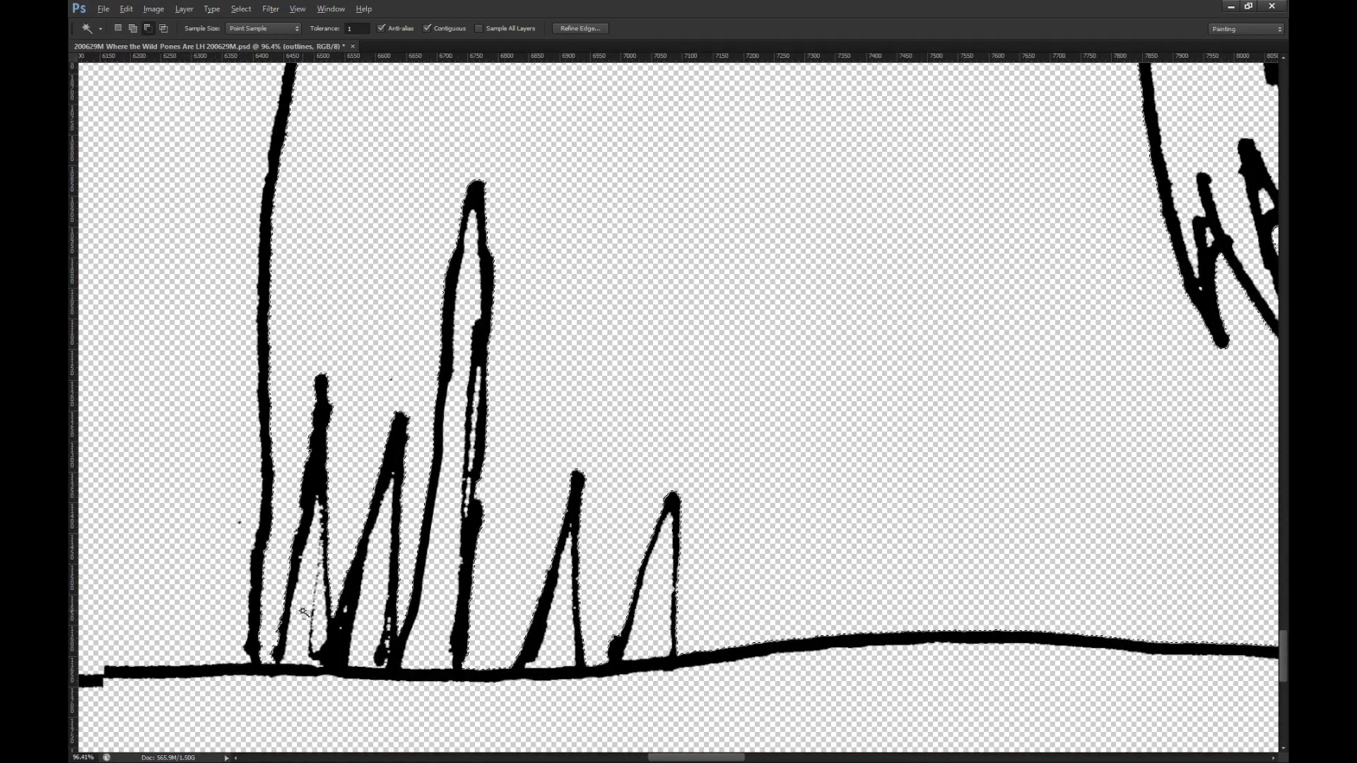
pyautogui.scroll(-7, 304, 612)
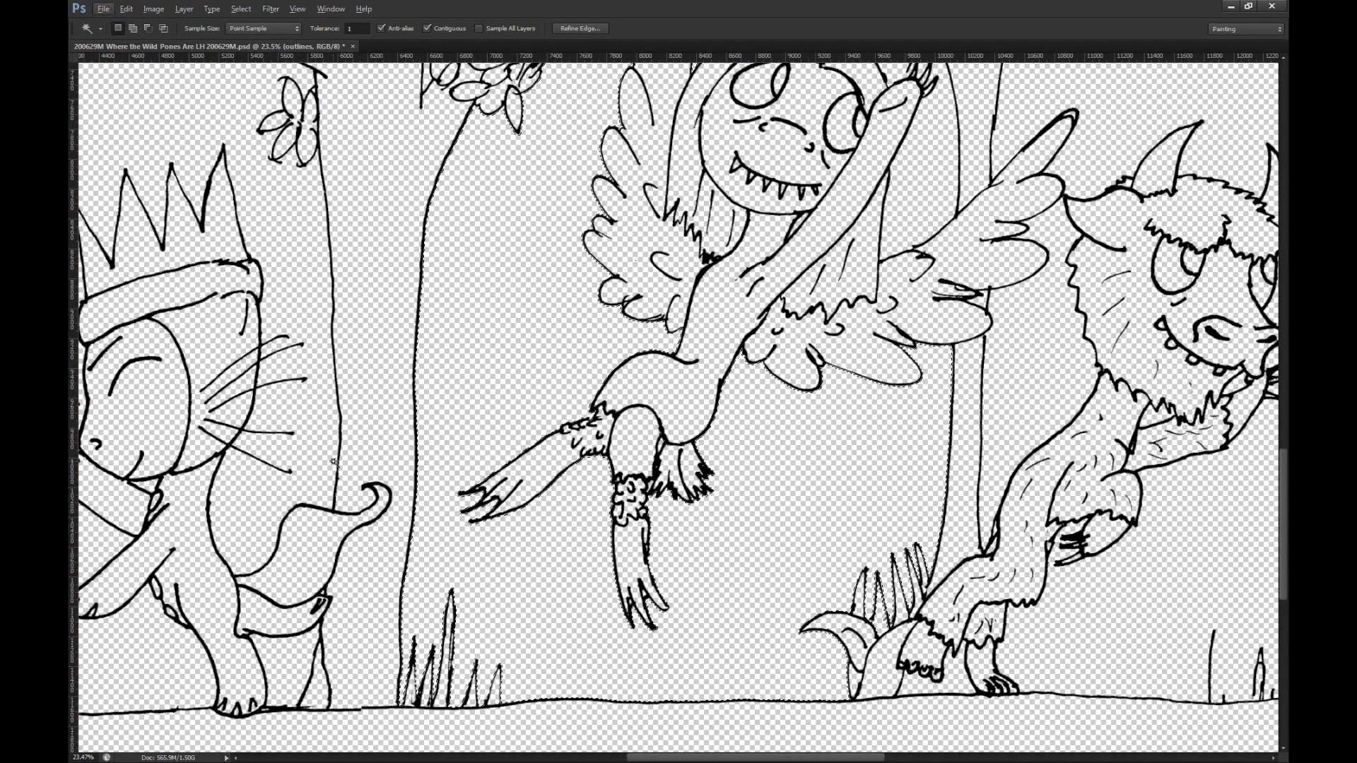
pyautogui.scroll(3, 445, 287)
pyautogui.scroll(5, 445, 288)
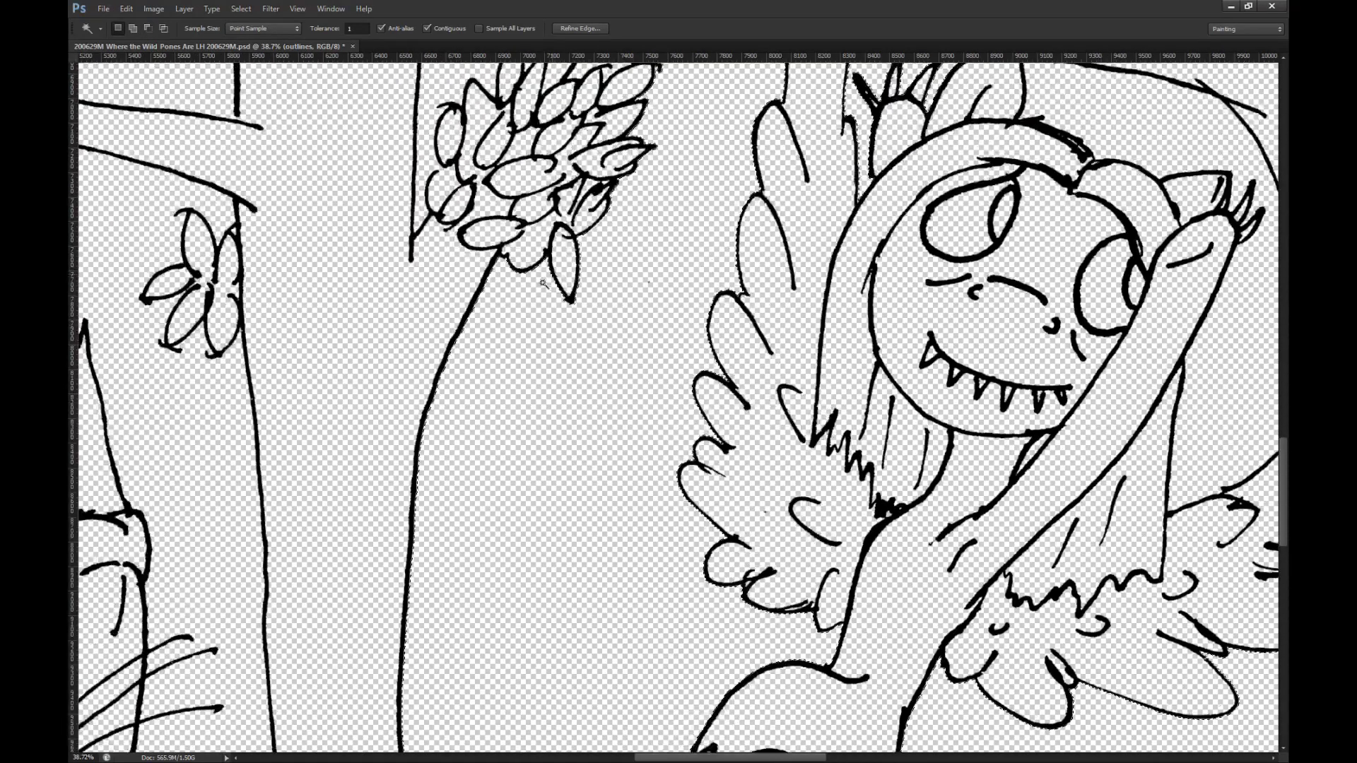
pyautogui.scroll(-3, 522, 286)
pyautogui.scroll(4, 526, 255)
pyautogui.scroll(-5, 527, 241)
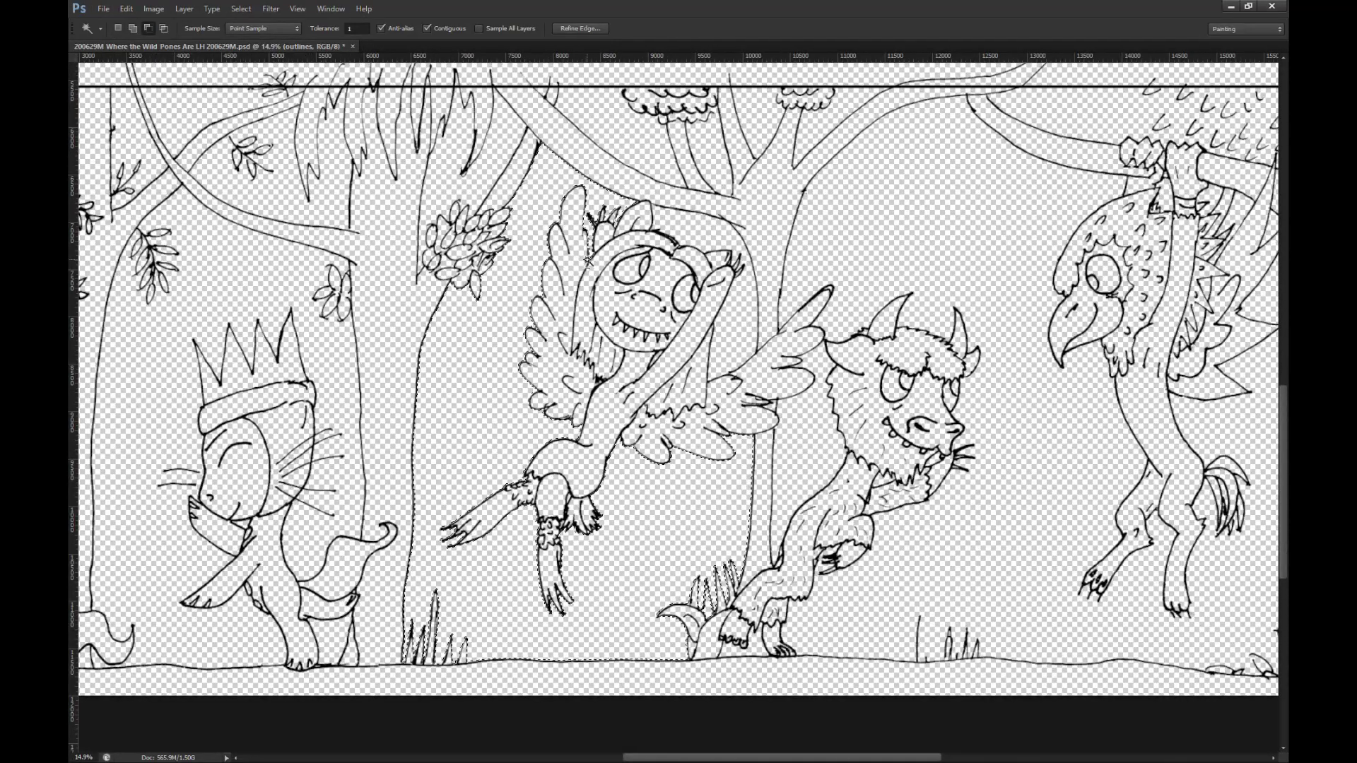
pyautogui.scroll(-1, 659, 260)
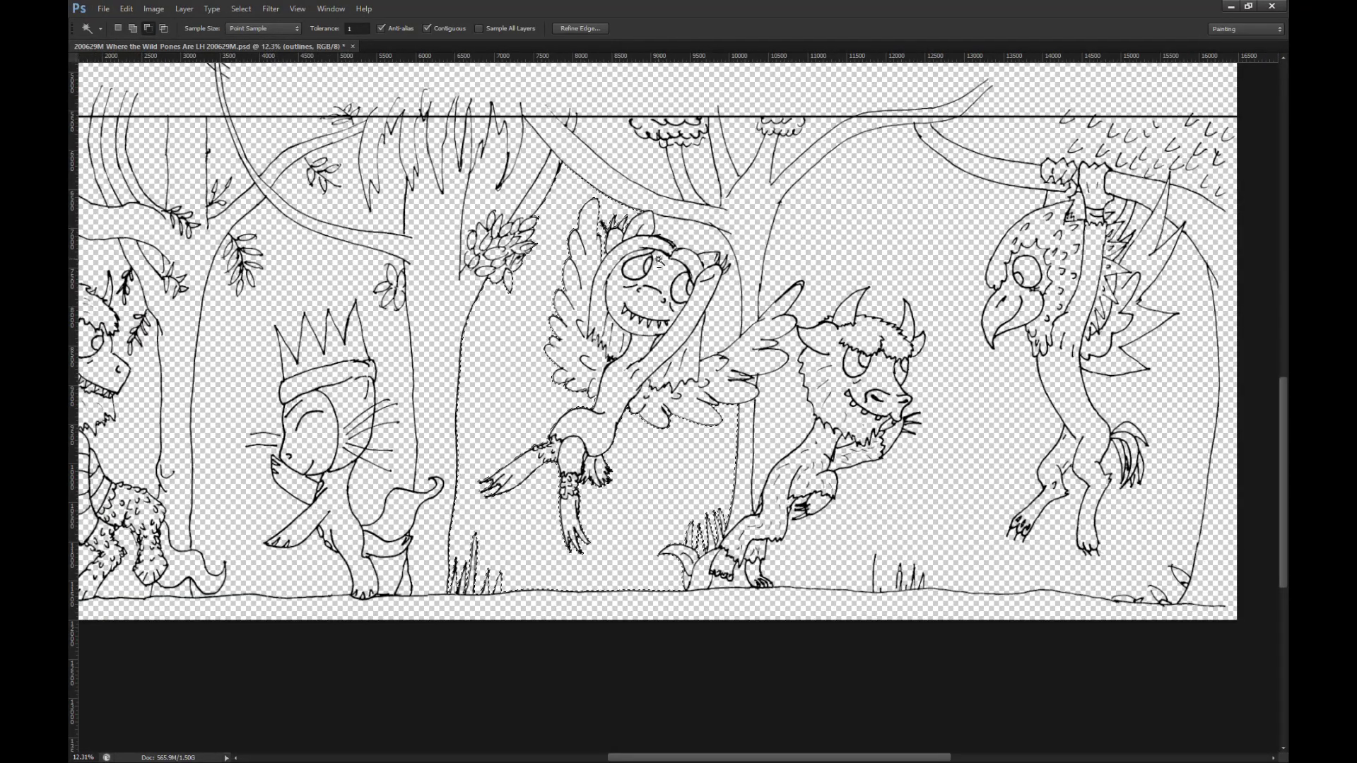
# Step: Make the sky layer beneath the colour layers active
pyautogui.scroll(1, 900, 350)
pyautogui.scroll(5, 900, 350)
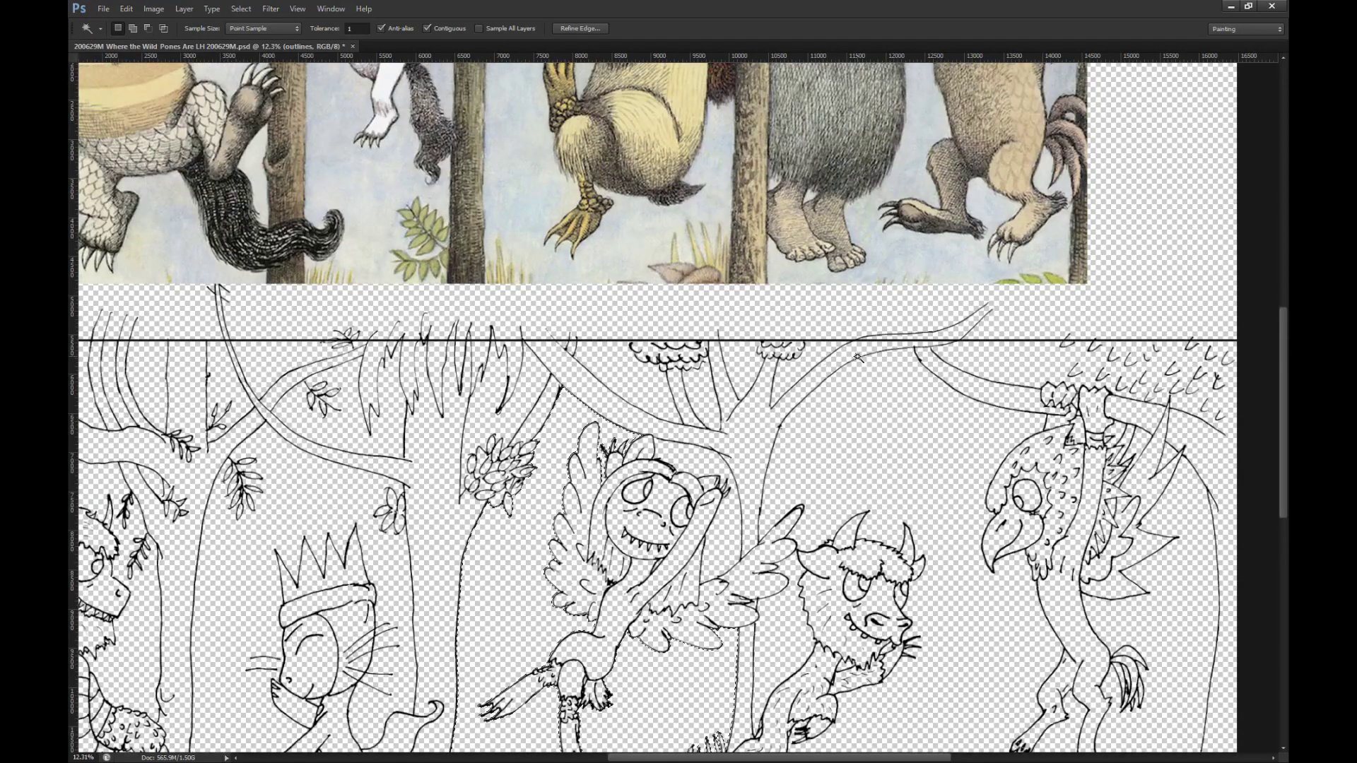
pyautogui.hotkey('alt', '[')
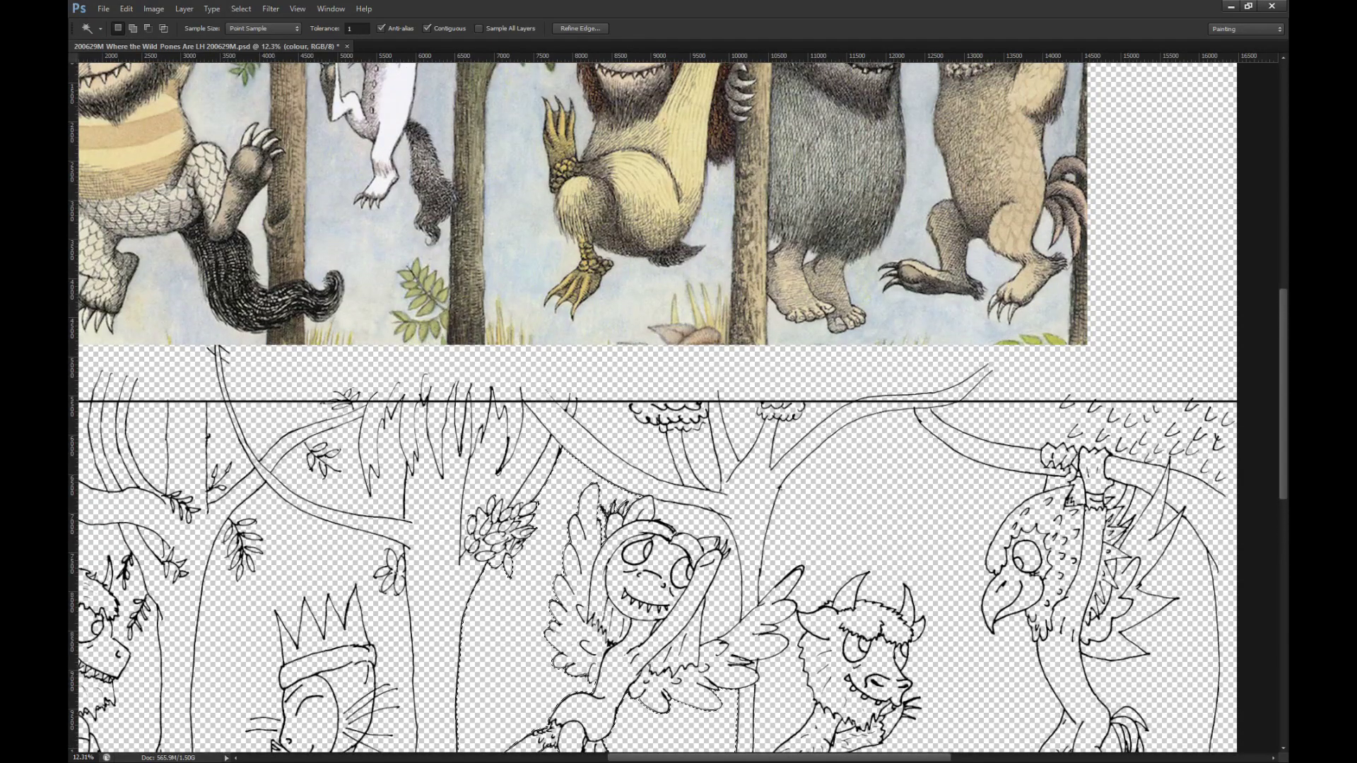
pyautogui.hotkey('alt', '[')
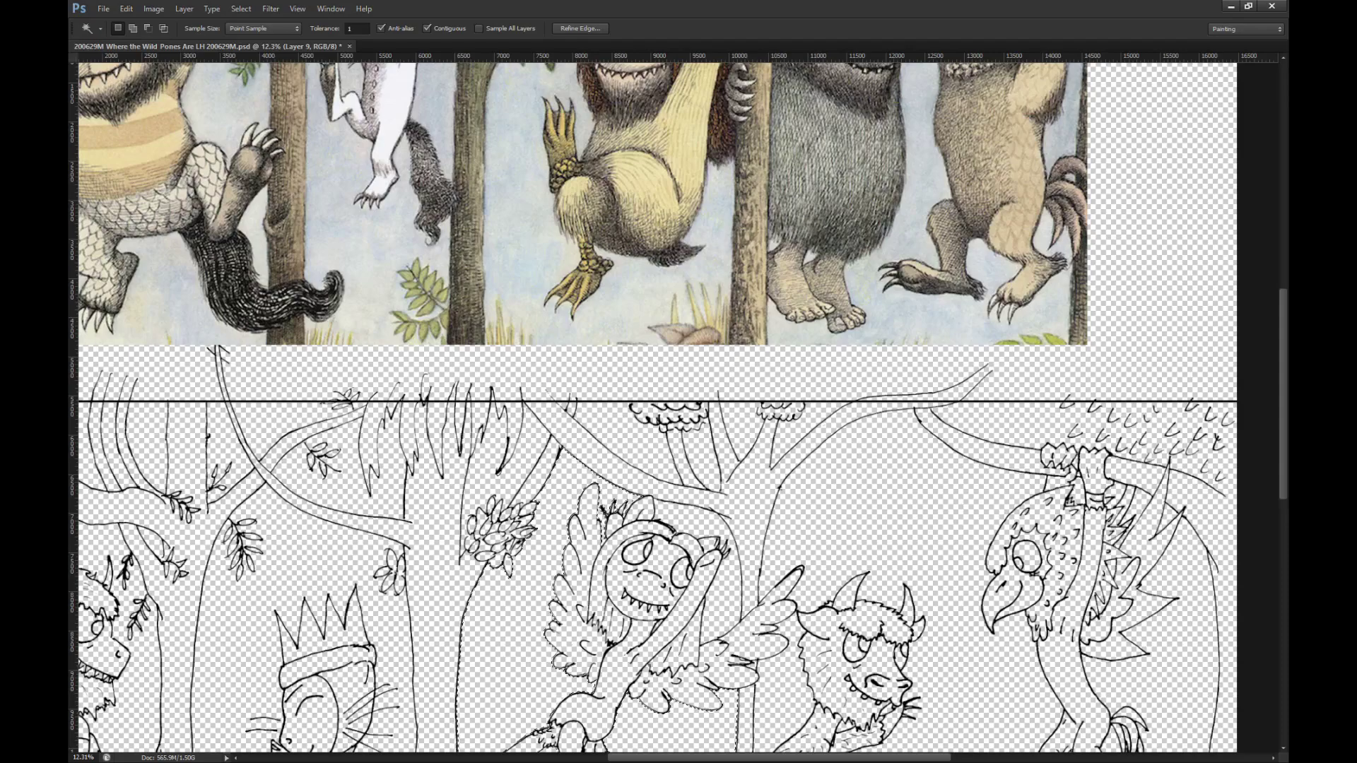
pyautogui.press('g')
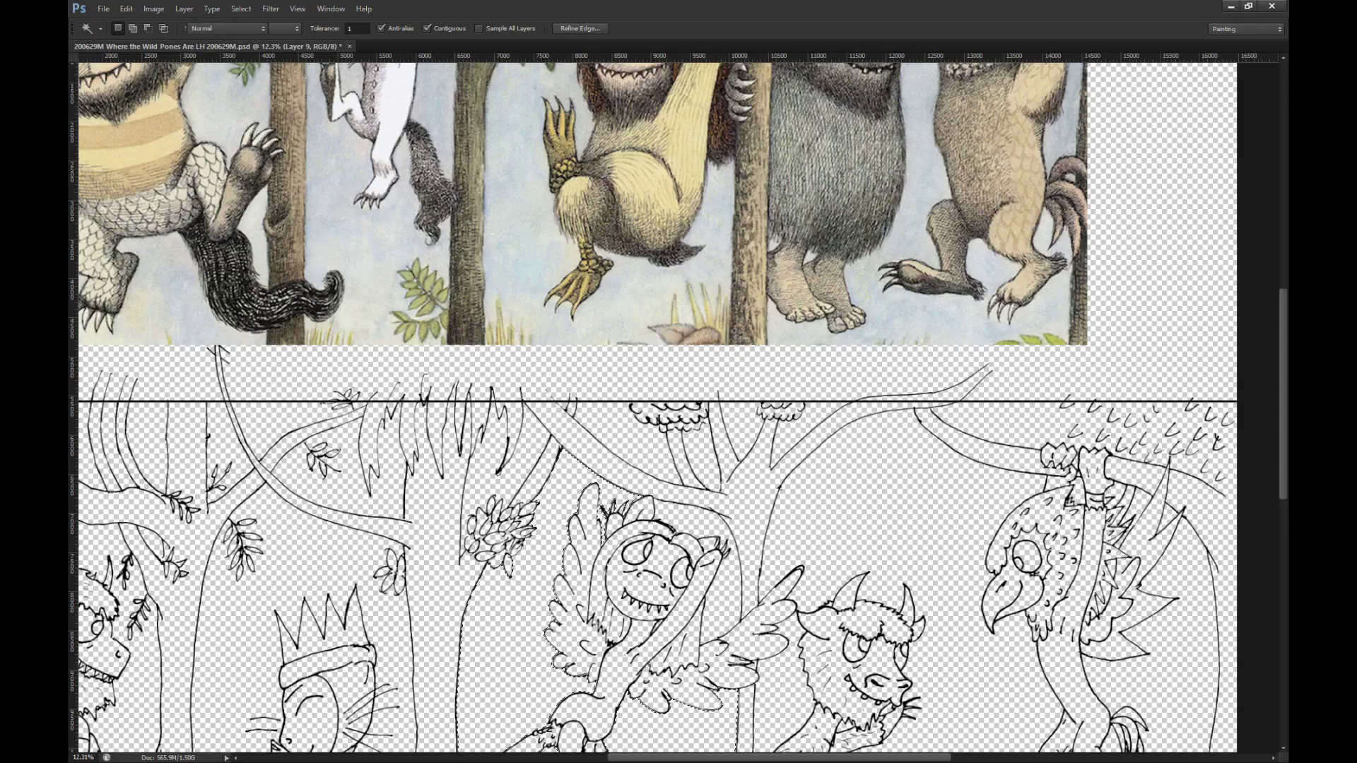
pyautogui.press('b')
pyautogui.hotkey('alt', '[')
# Step: Sample a sky colour from the reference illustration with the Eyedropper and switch to the Rectangular Marquee tool
pyautogui.press('i')
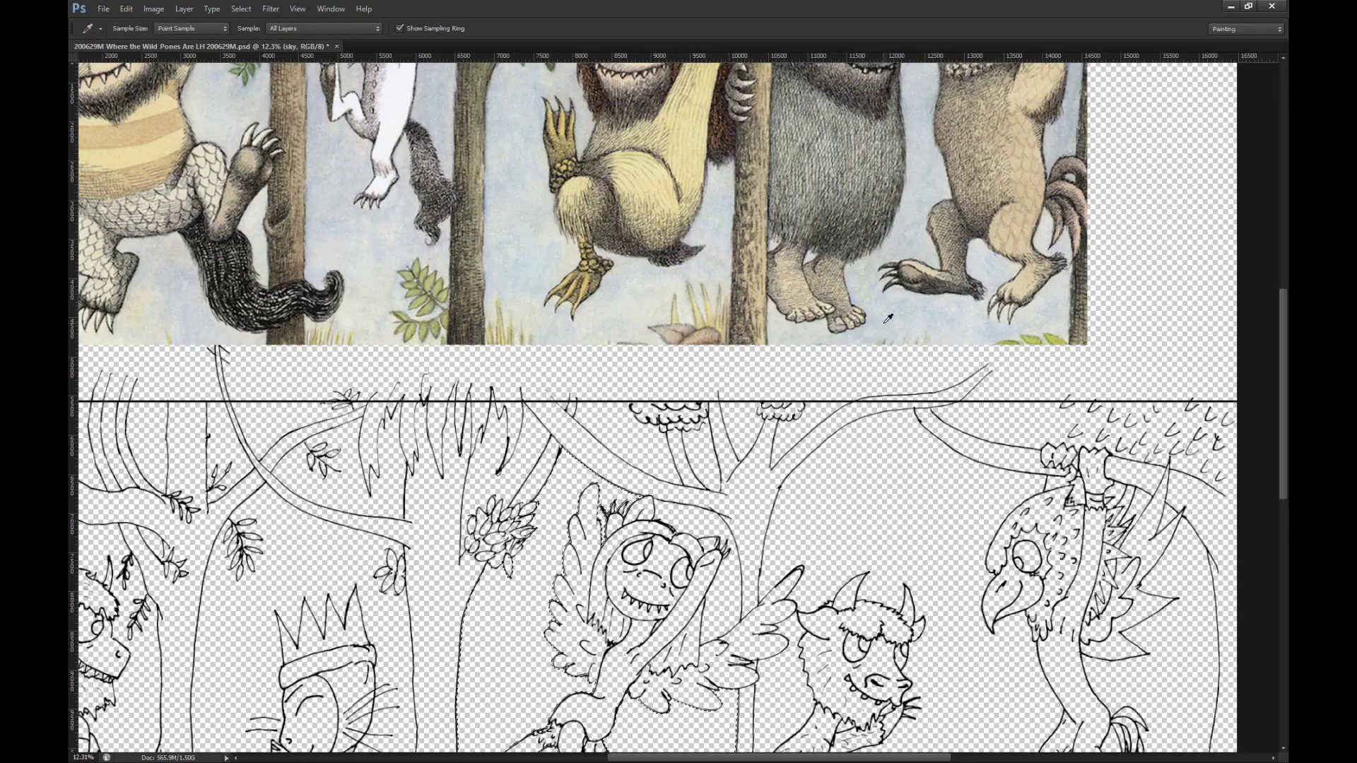
pyautogui.press('m')
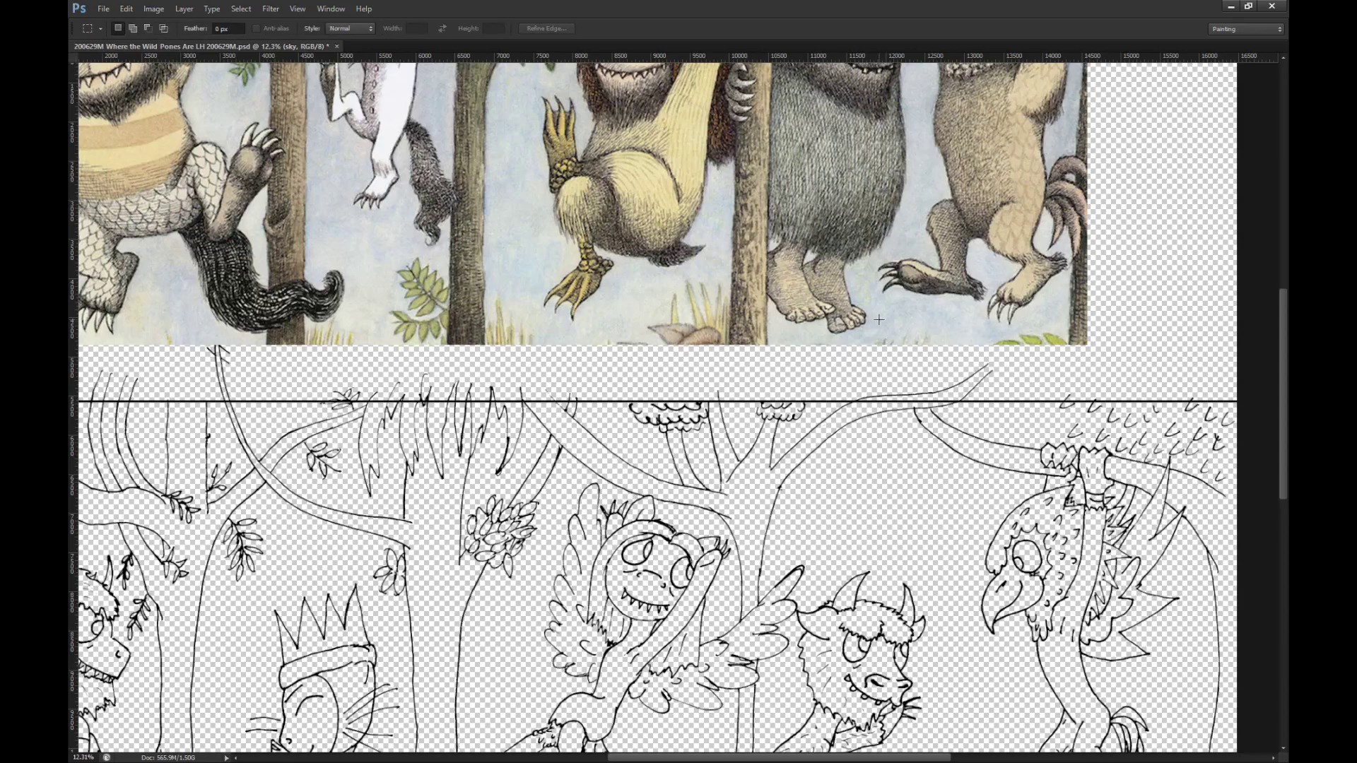
pyautogui.press('i')
pyautogui.scroll(-3, 848, 354)
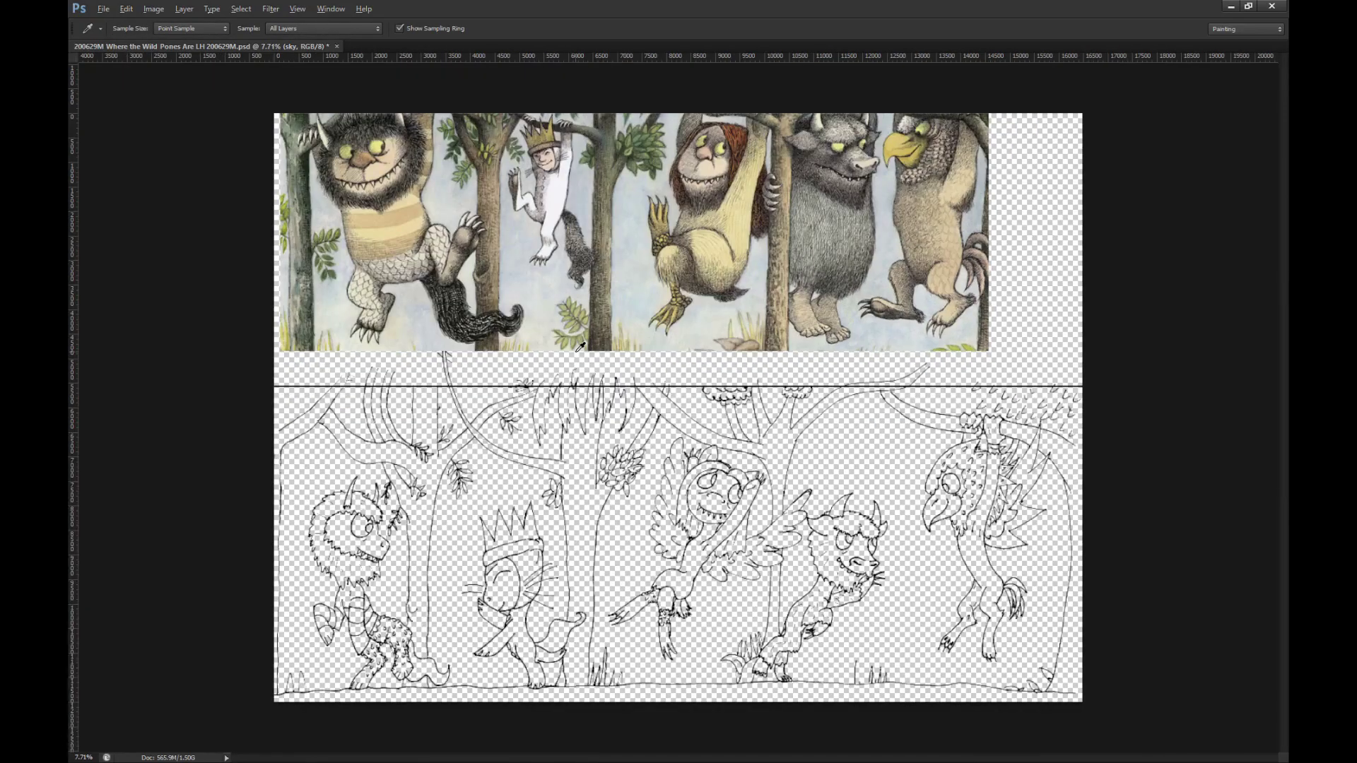
pyautogui.click(520, 276)
pyautogui.click(536, 313)
pyautogui.click(623, 203)
pyautogui.moveTo(576, 195); pyautogui.dragTo(590, 190)
pyautogui.click(714, 331)
pyautogui.press('m')
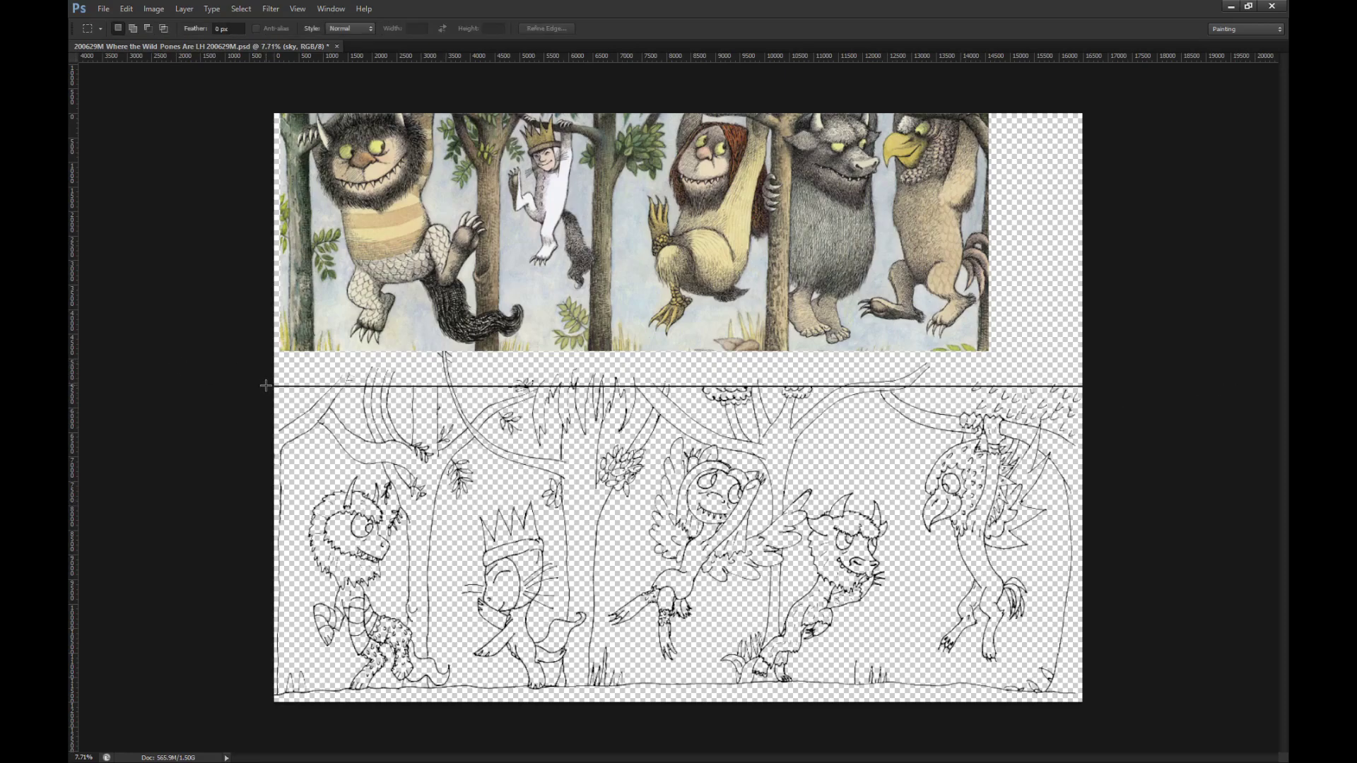
# Step: Fill a rectangle covering the line-art scene with mottled clouds on the sky layer and add a layer named sky2
pyautogui.moveTo(719, 532)
pyautogui.mouseDown()
pyautogui.moveTo(1060, 675)
pyautogui.moveTo(1095, 707)
pyautogui.mouseUp()
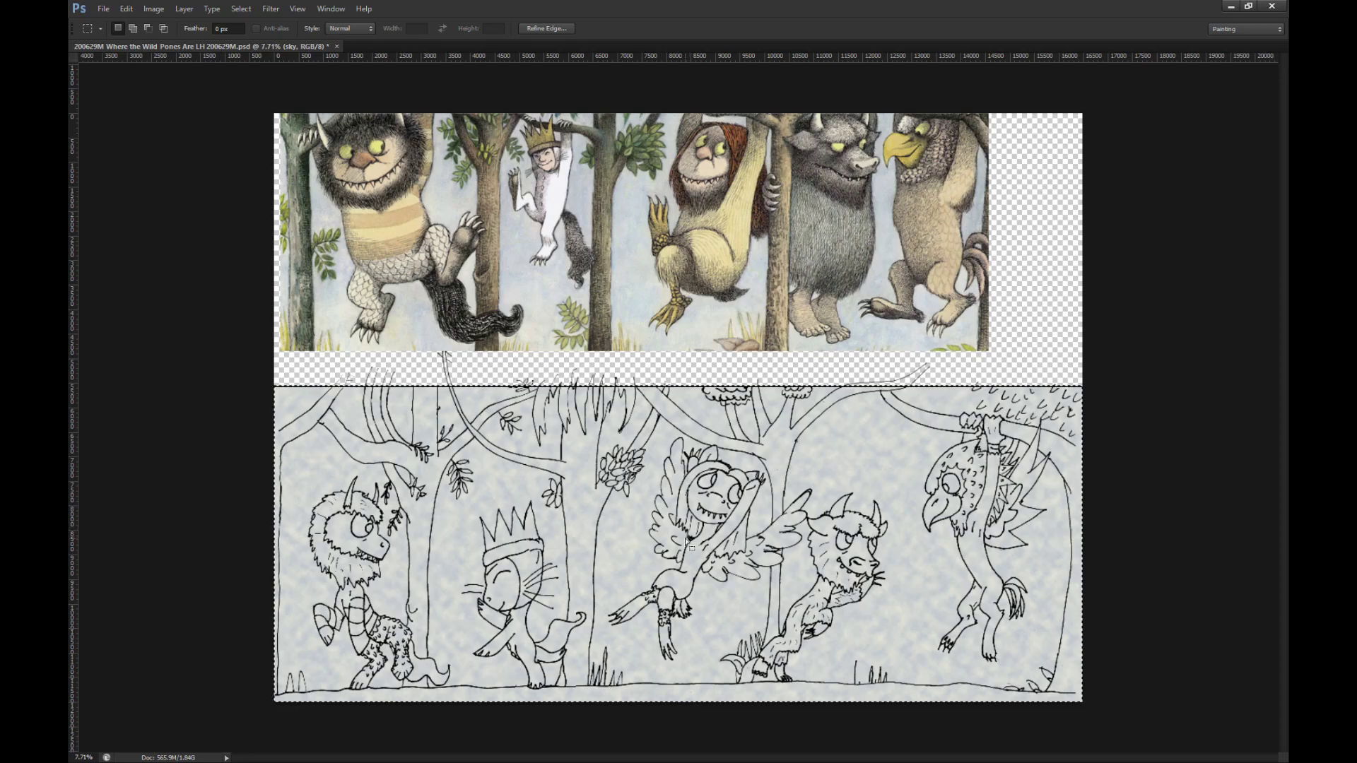
pyautogui.hotkey('ctrl', 'j')
pyautogui.press('Return')
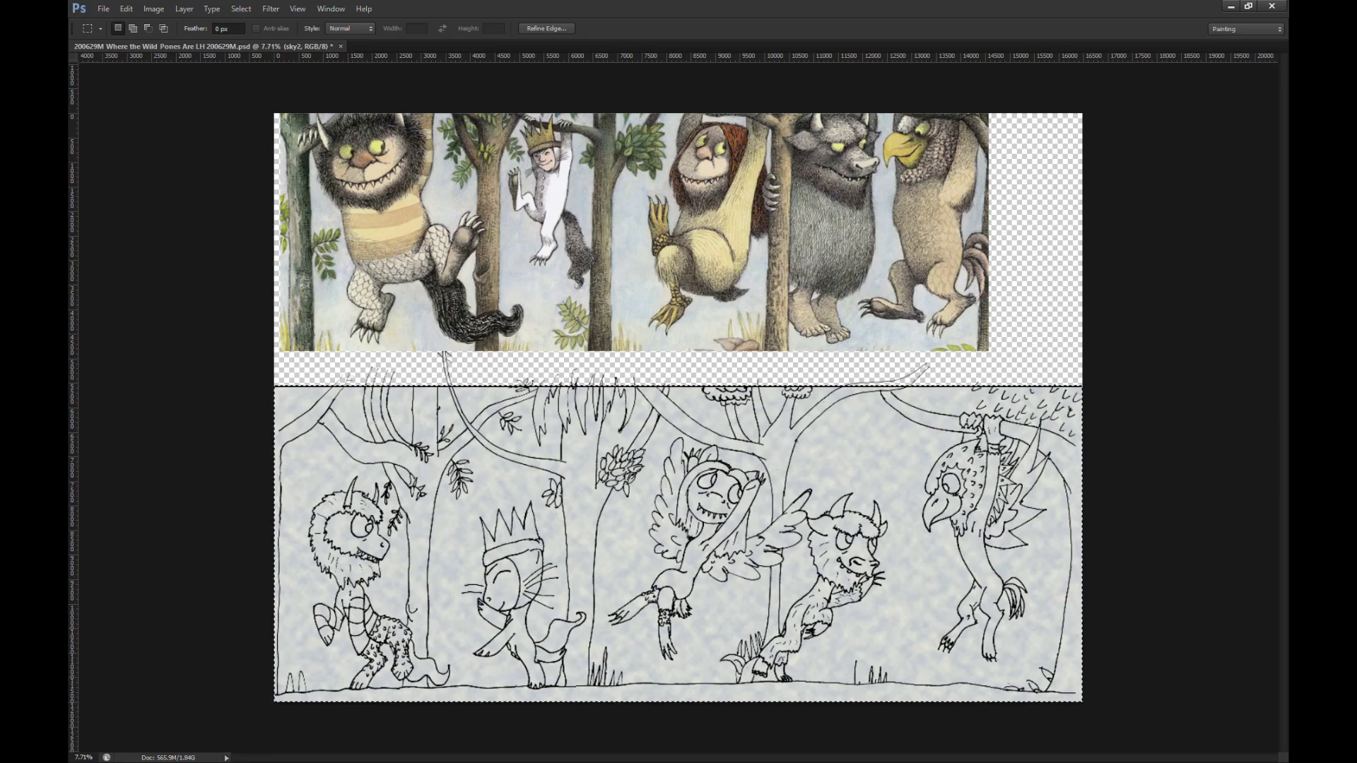
# Step: Sample lighter sky colours from the reference illustration and render a pale blue-green cloud texture across the scene on the sky2 layer
pyautogui.press('i')
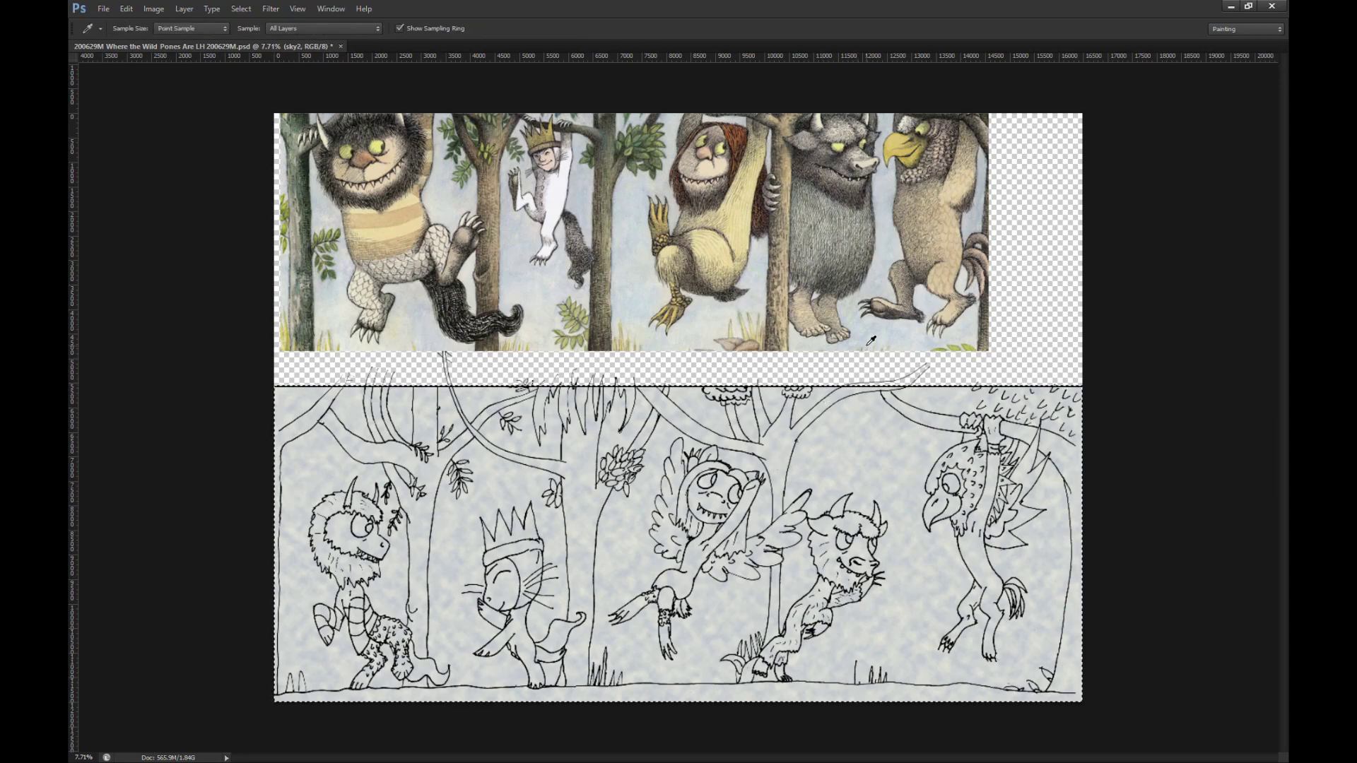
pyautogui.click(864, 332)
pyautogui.click(589, 192)
pyautogui.moveTo(589, 191); pyautogui.dragTo(544, 326)
pyautogui.hotkey('ctrl', 'z')
pyautogui.hotkey('ctrl', 'z')
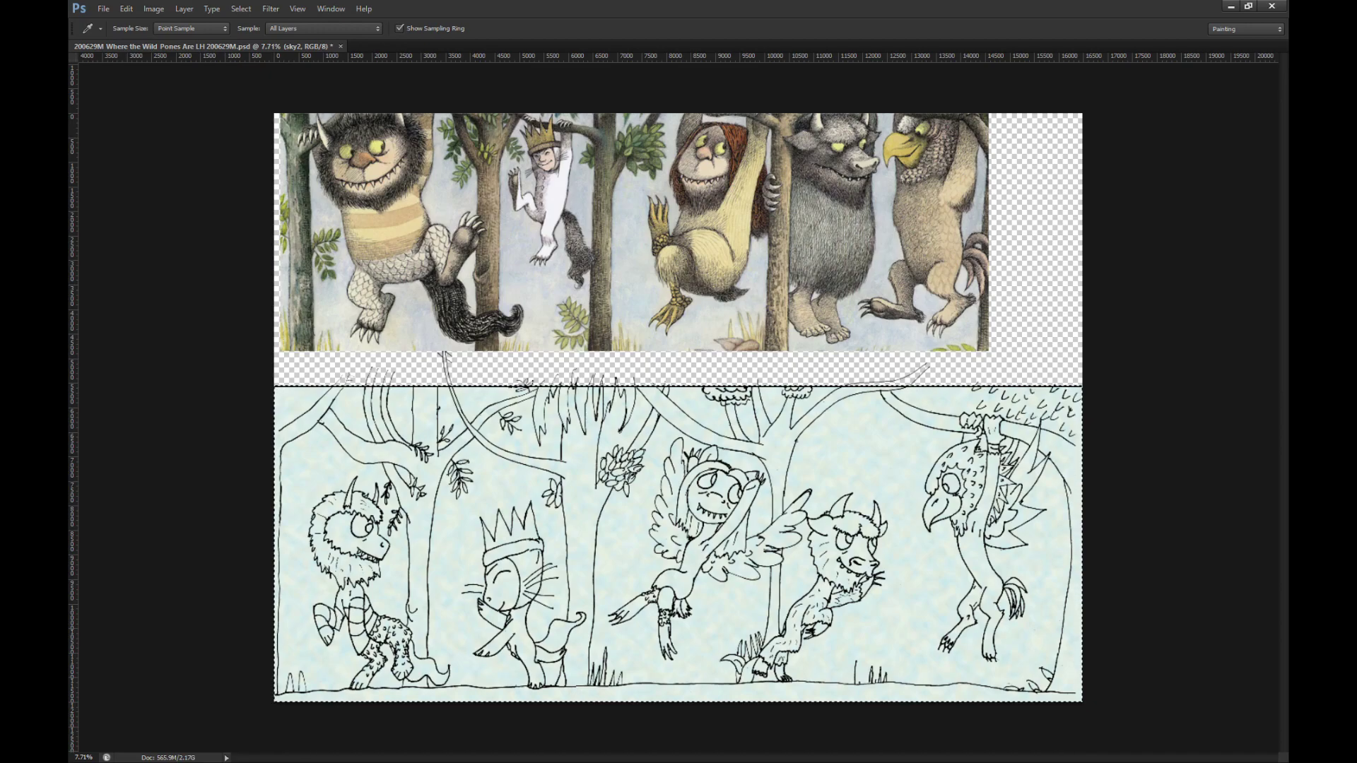
# Step: Deselect the scene area and enlarge the cloud texture to 184.26% width and 266.78% height
pyautogui.hotkey('alt', '[')
pyautogui.press('m')
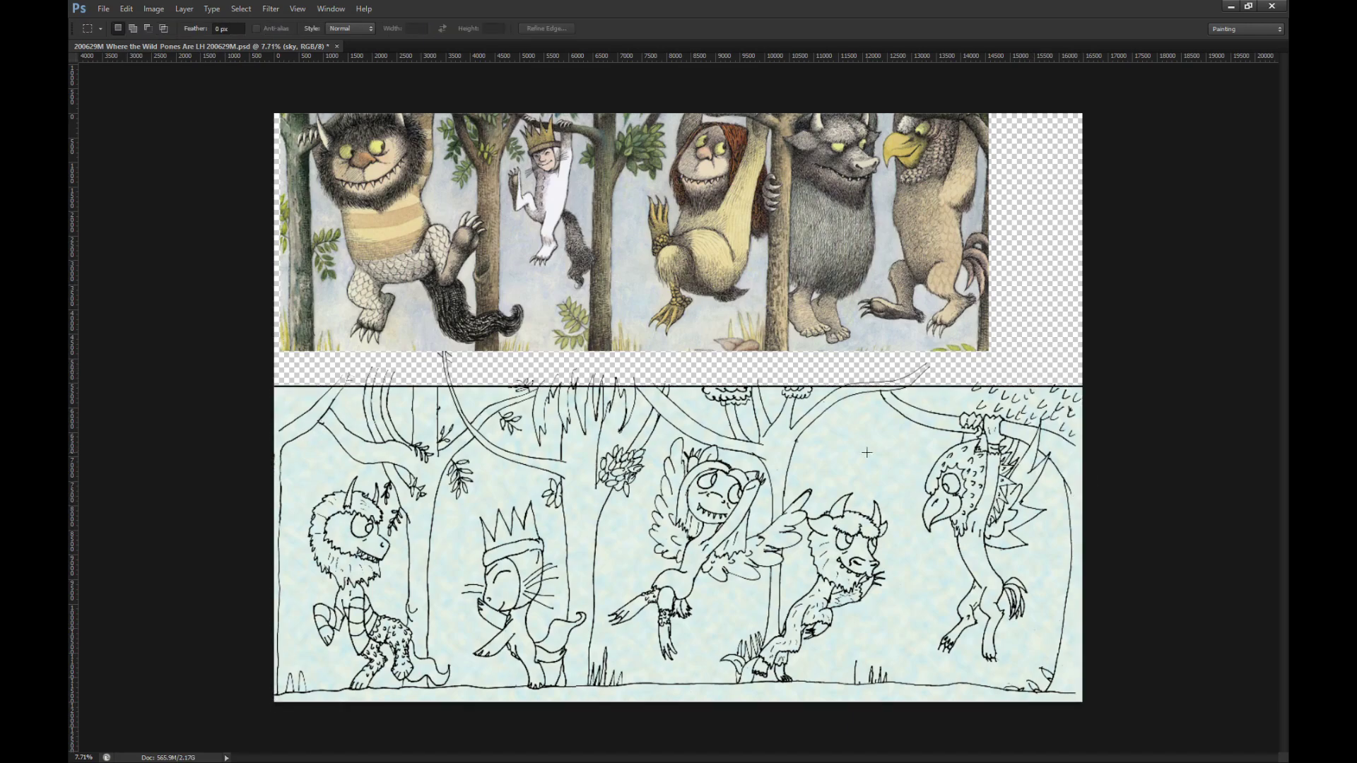
pyautogui.hotkey('ctrl', '-')
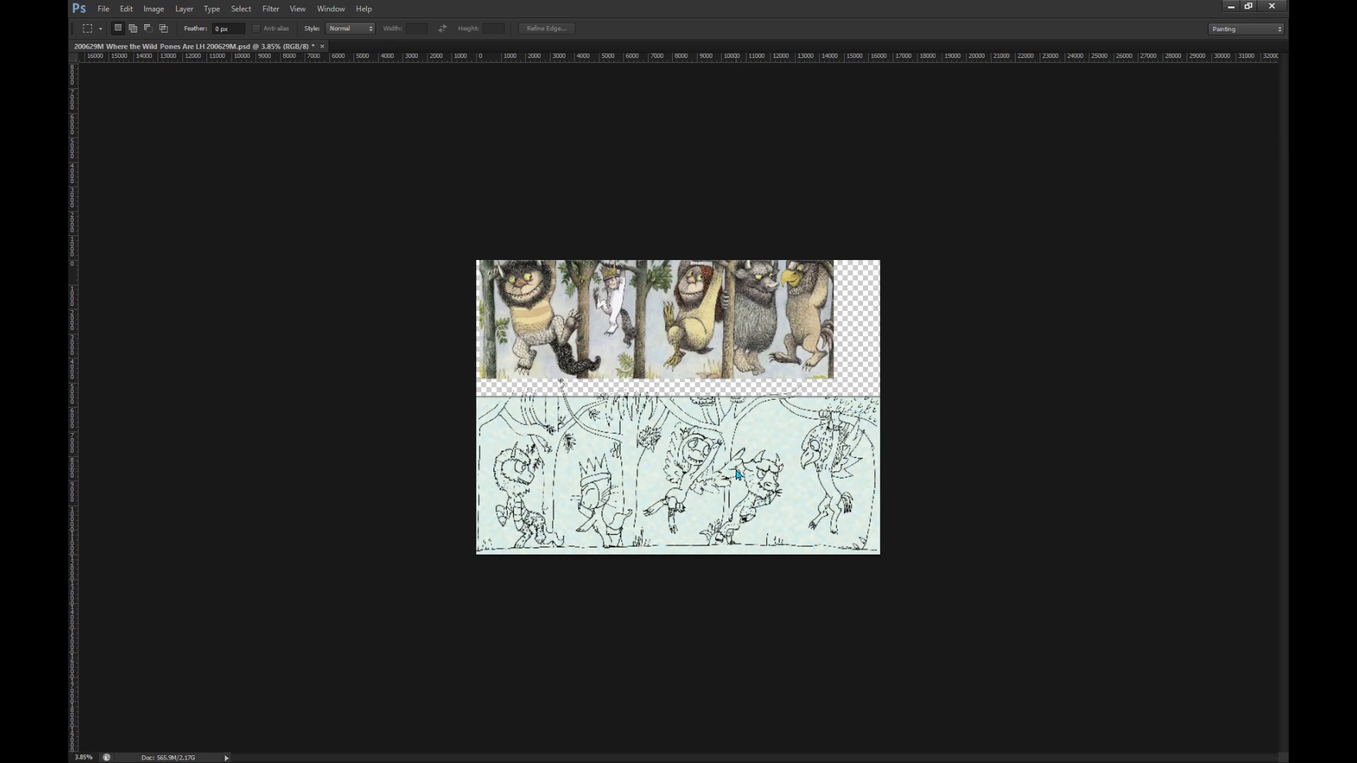
pyautogui.hotkey('ctrl', 't')
pyautogui.hotkey('ctrl', '-')
pyautogui.moveTo(557, 498); pyautogui.dragTo(329, 670)
pyautogui.hotkey('ctrl', '+')
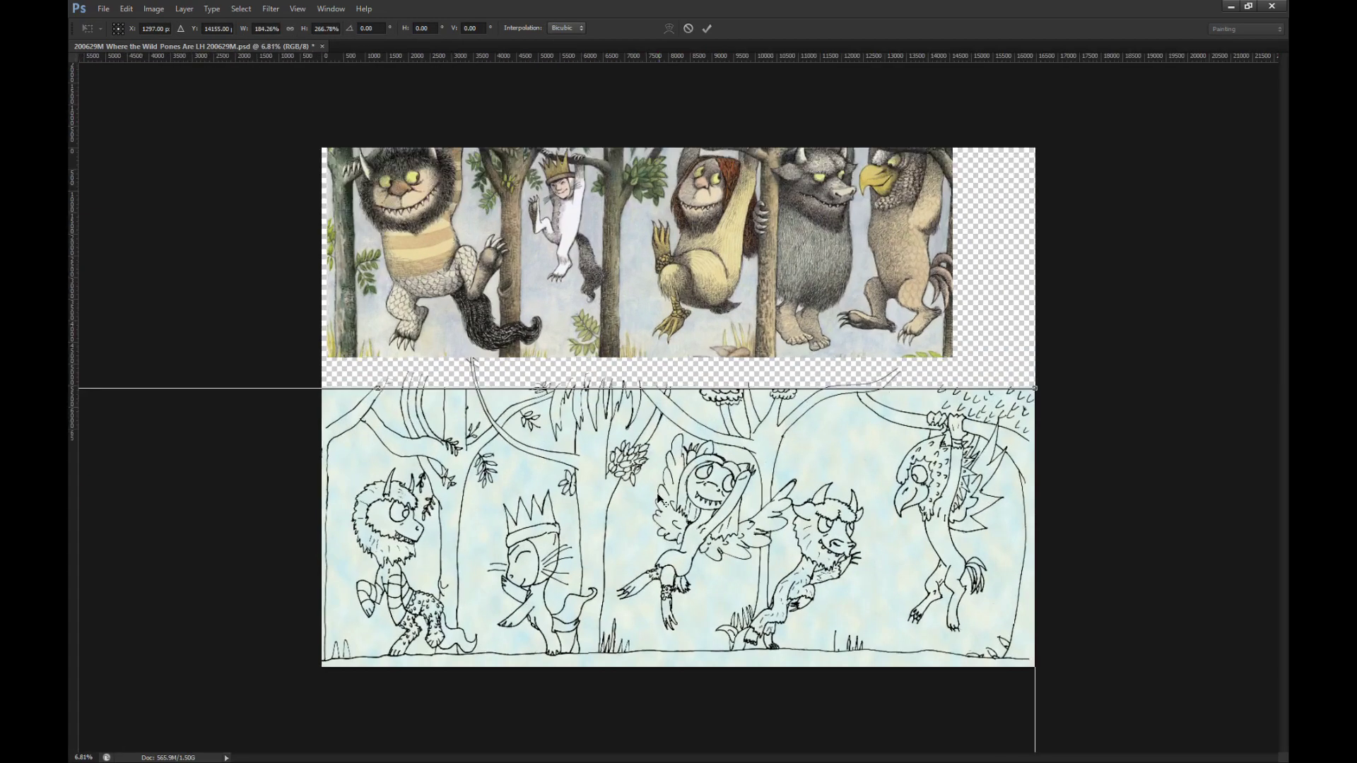
pyautogui.scroll(2, 659, 498)
pyautogui.scroll(-2, 506, 434)
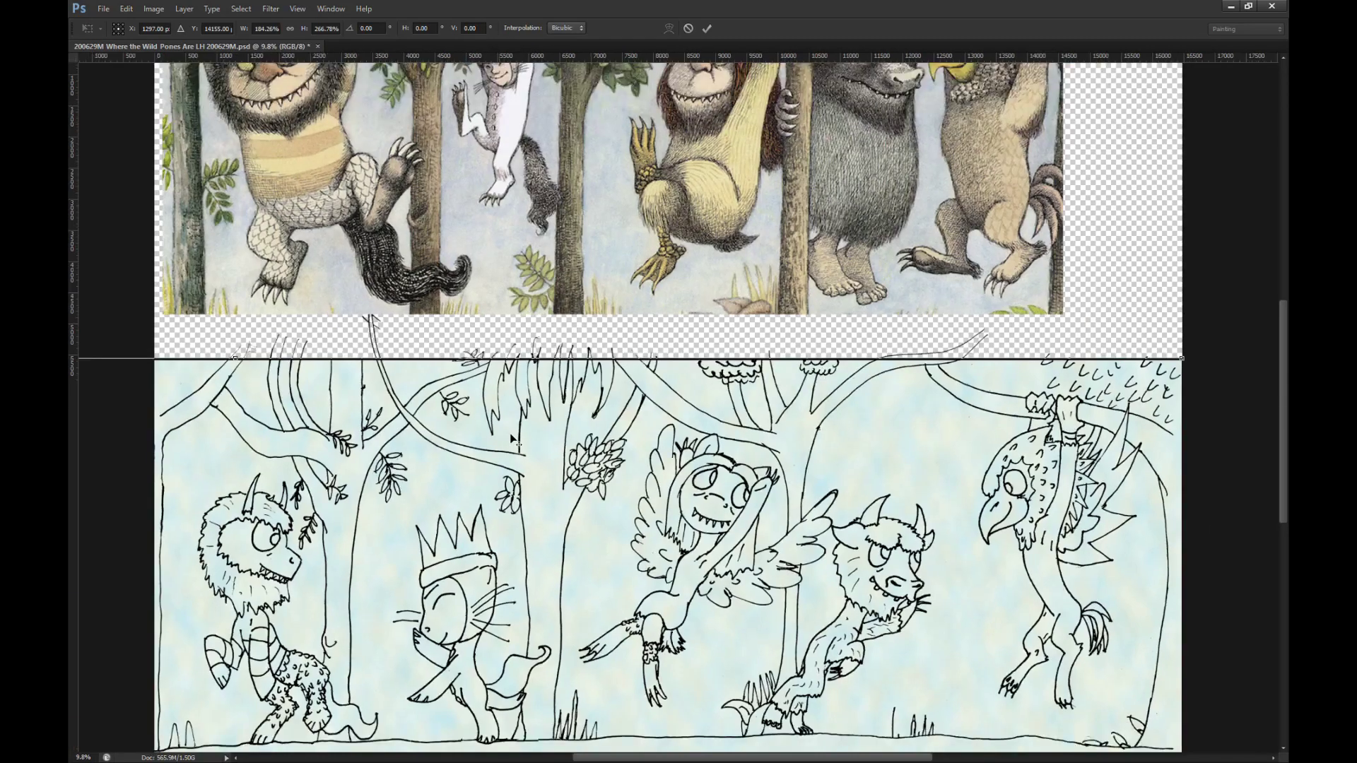
pyautogui.click(707, 29)
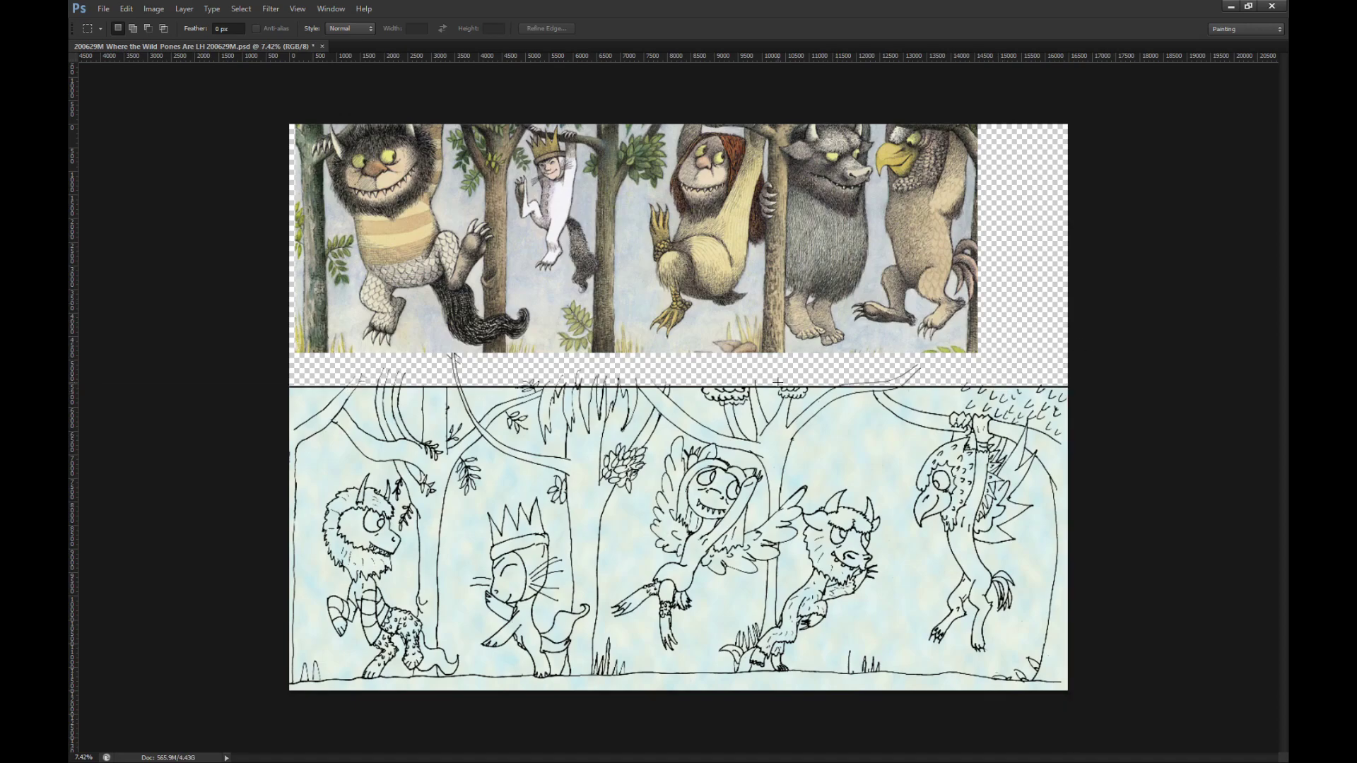
# Step: Show the coloured characters over the enlarged clouds to check the sky, and hide the sky layer
pyautogui.press('alt')
pyautogui.press('alt')
pyautogui.hotkey('alt', ']')
pyautogui.hotkey('alt', '[')
pyautogui.scroll(4, 695, 565)
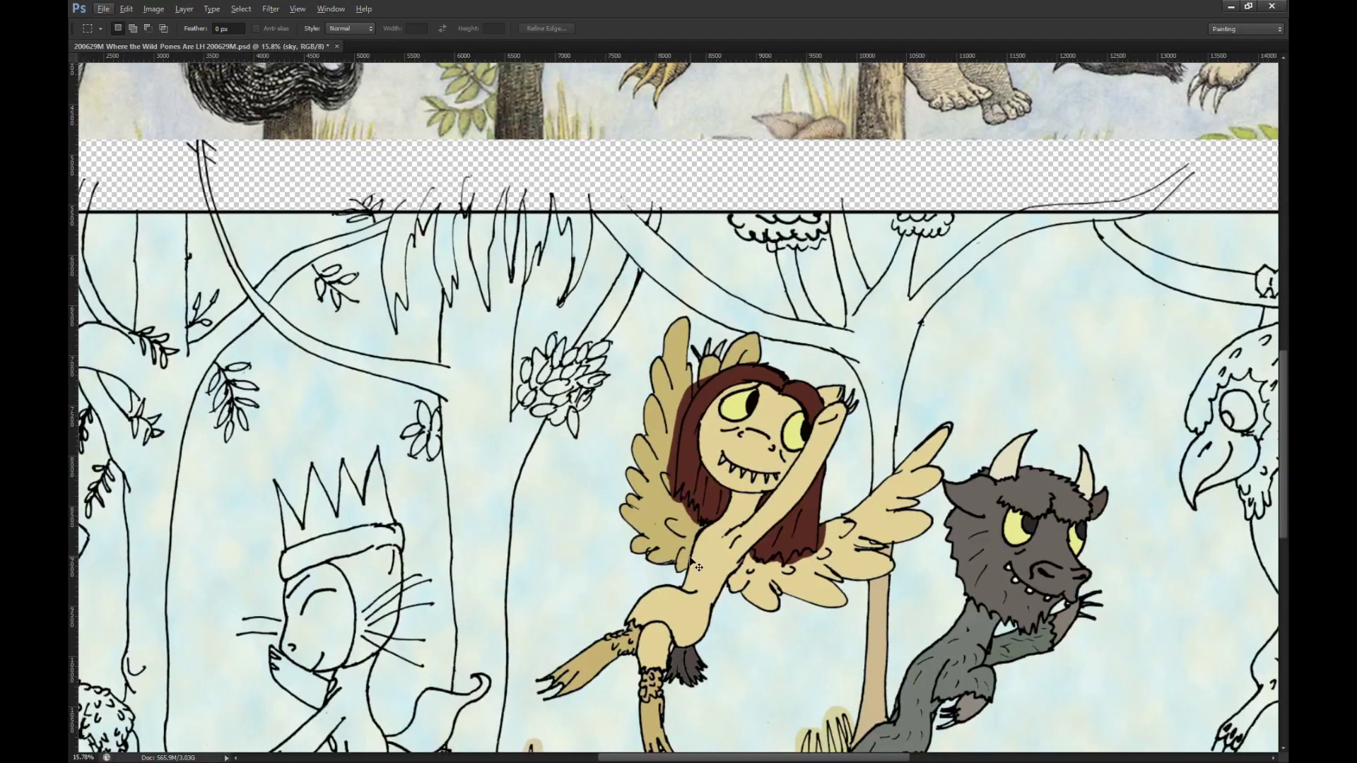
pyautogui.scroll(-1, 695, 564)
pyautogui.hotkey('ctrl', ',')
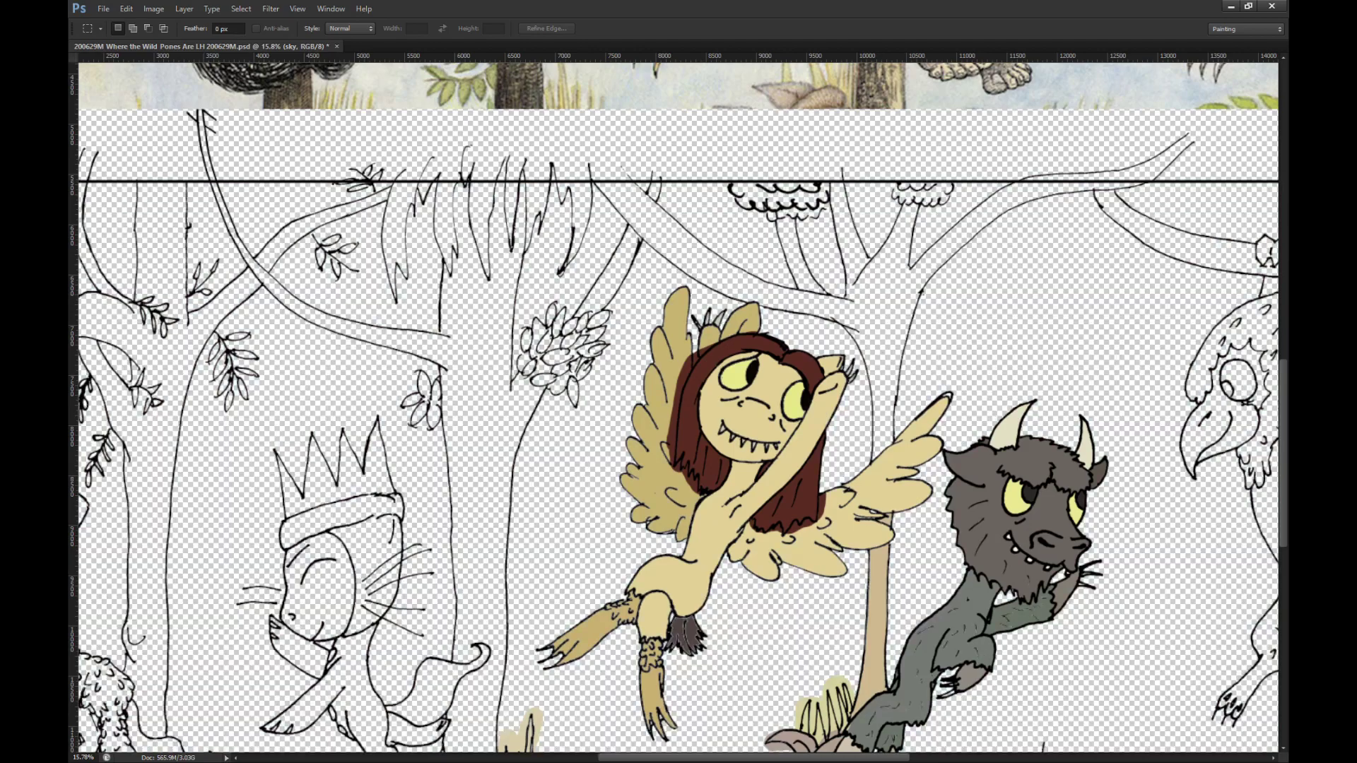
# Step: Select the sky area around the winged pony from the outlines layer and inspect the selection's edges for leaks
pyautogui.press('w')
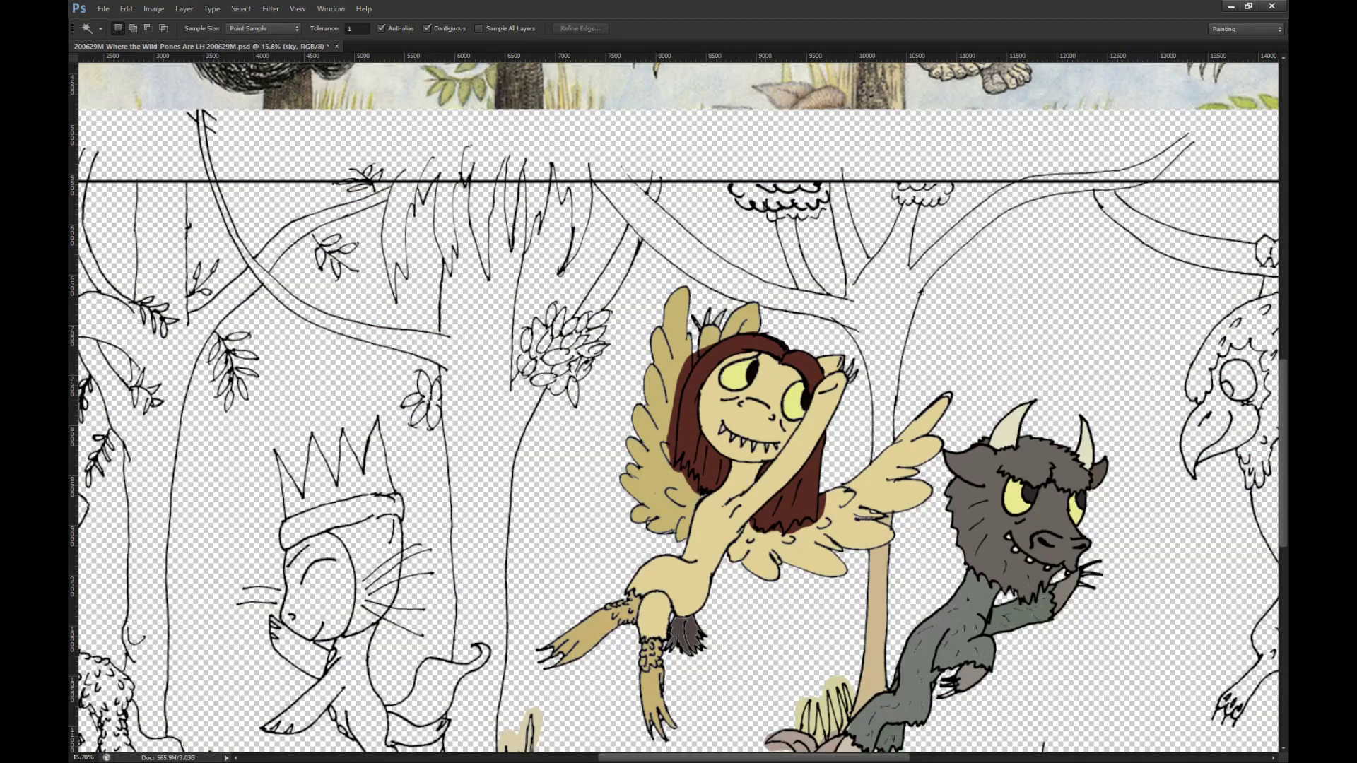
pyautogui.click(597, 406)
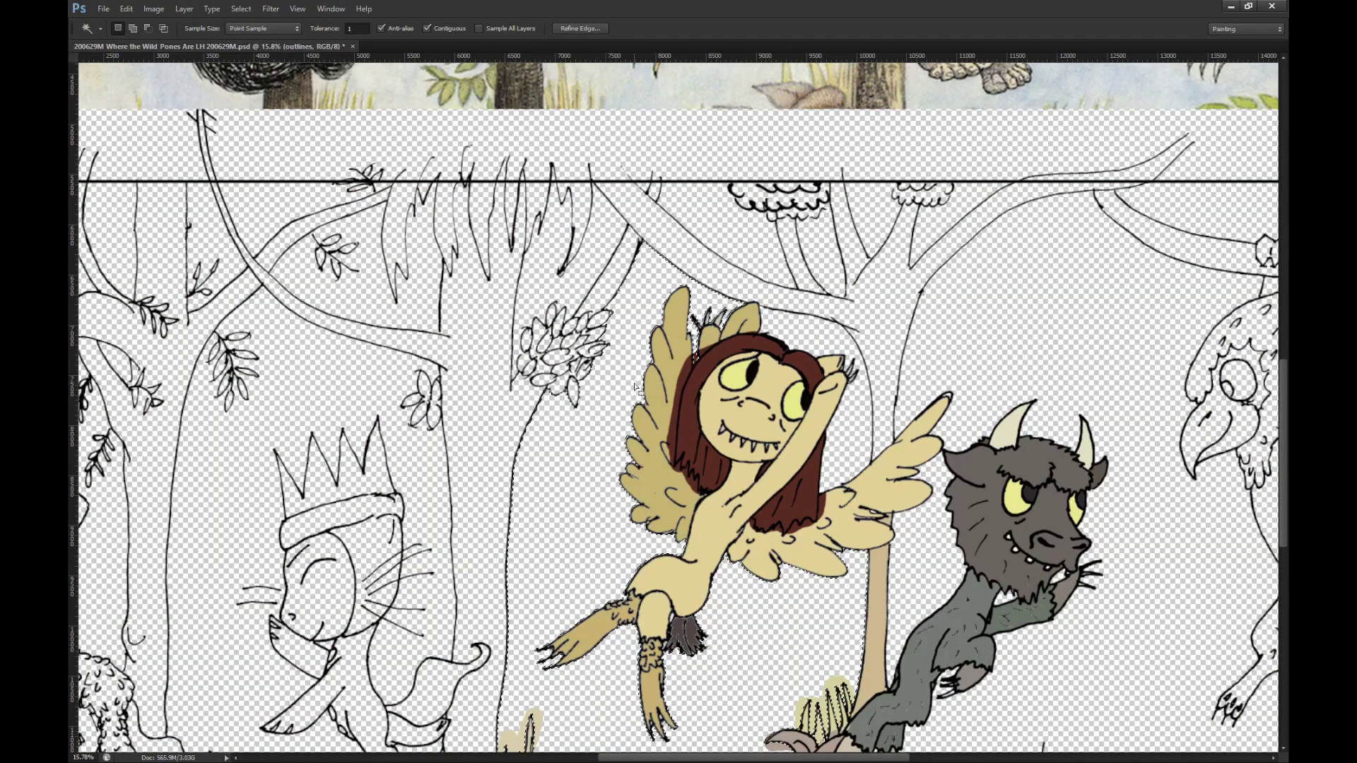
pyautogui.scroll(-3, 636, 388)
pyautogui.scroll(2, 758, 459)
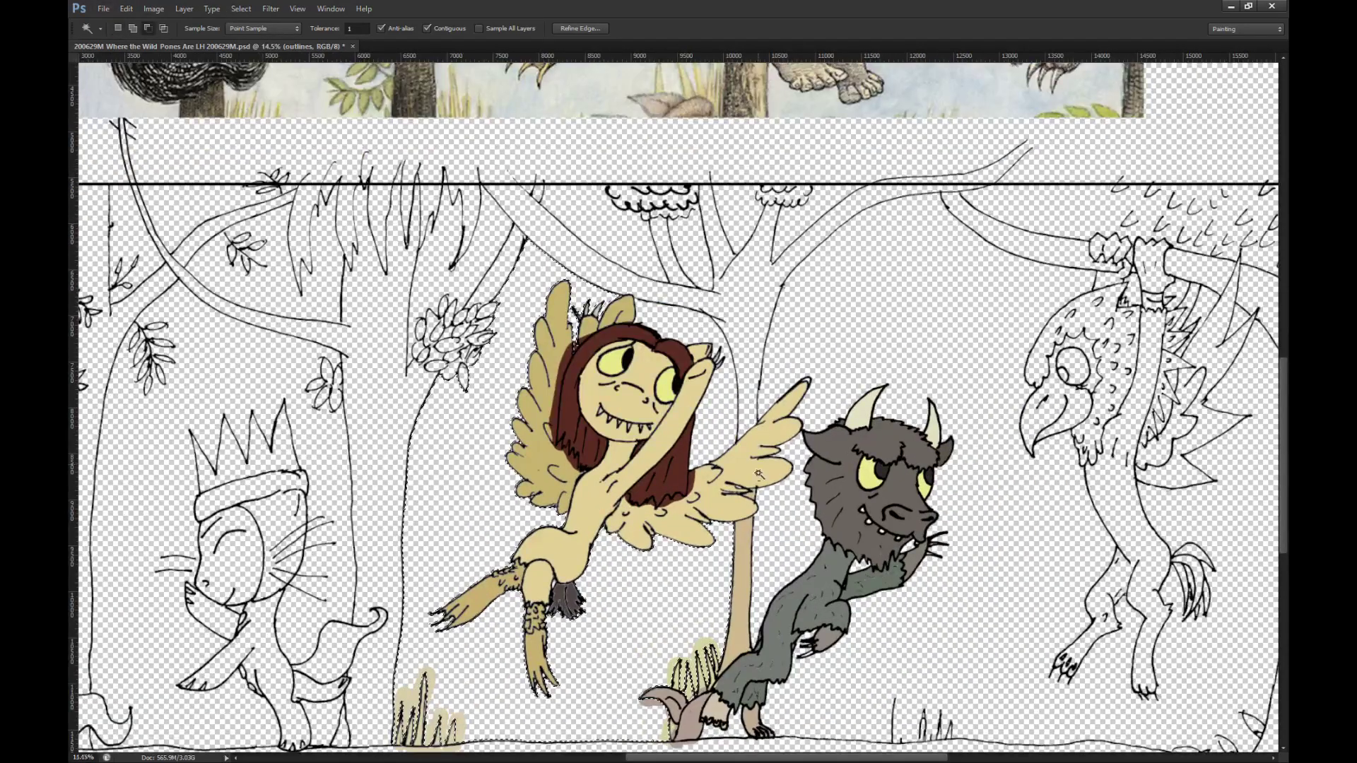
pyautogui.scroll(-7, 759, 460)
pyautogui.scroll(2, 760, 410)
pyautogui.scroll(1, 814, 111)
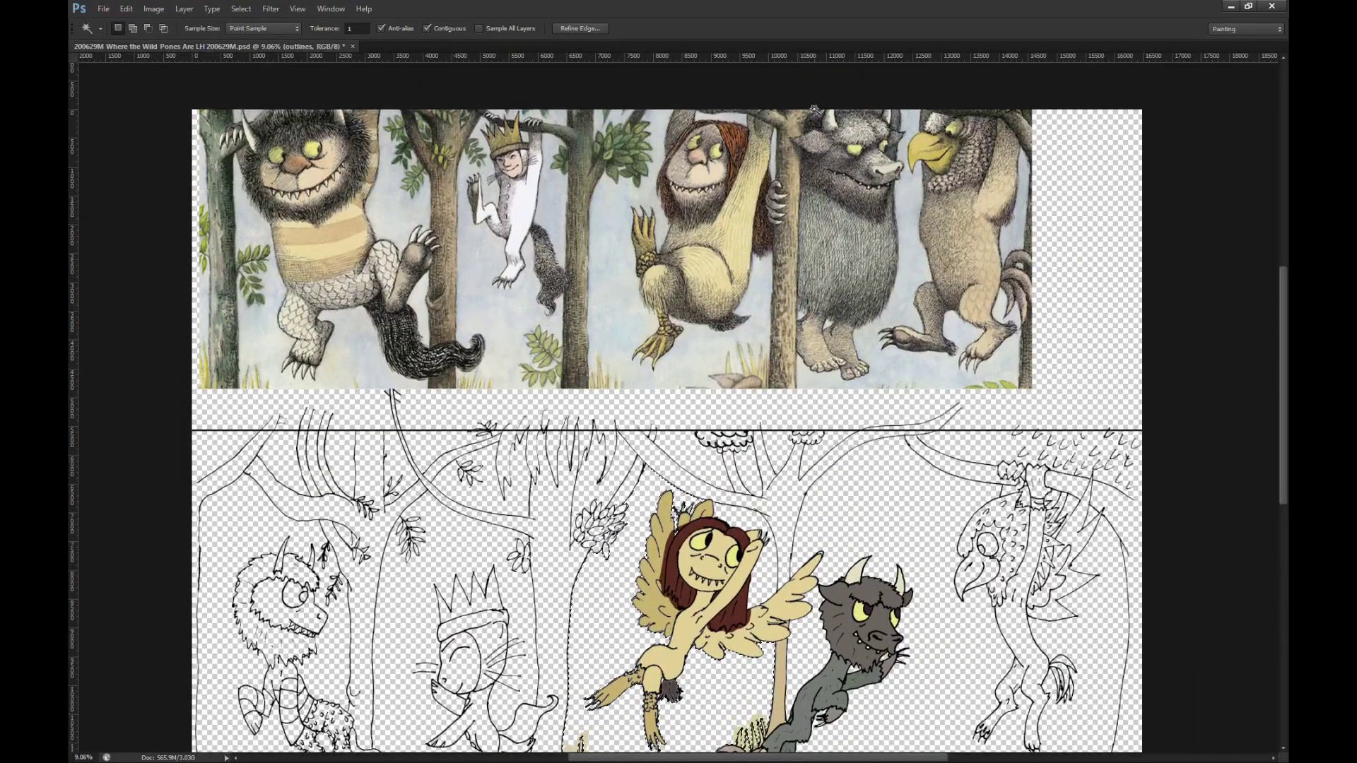
# Step: Clear the sky selection and make the colour layer active with the Brush tool
pyautogui.press('m')
pyautogui.press('alt')
pyautogui.click(865, 382)
pyautogui.press('v')
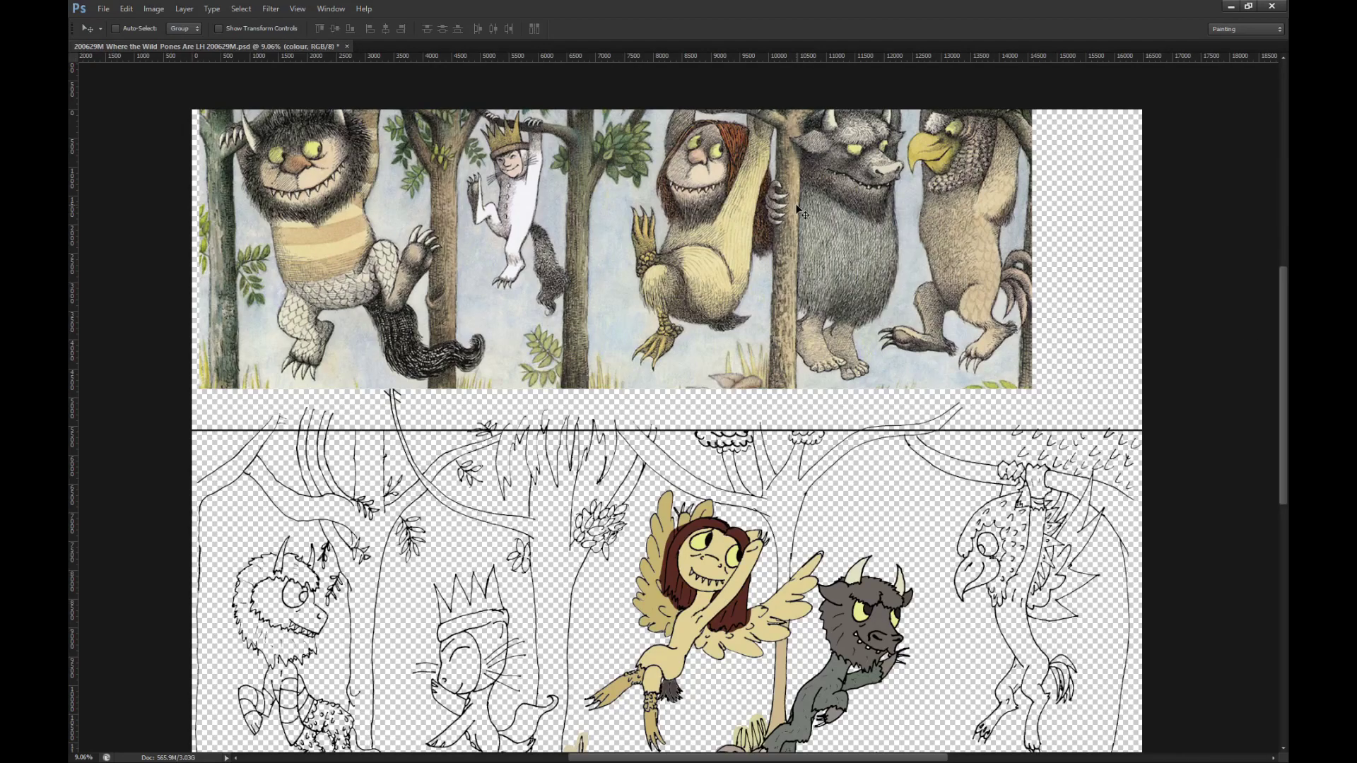
pyautogui.press('alt')
pyautogui.press('b')
pyautogui.press('b')
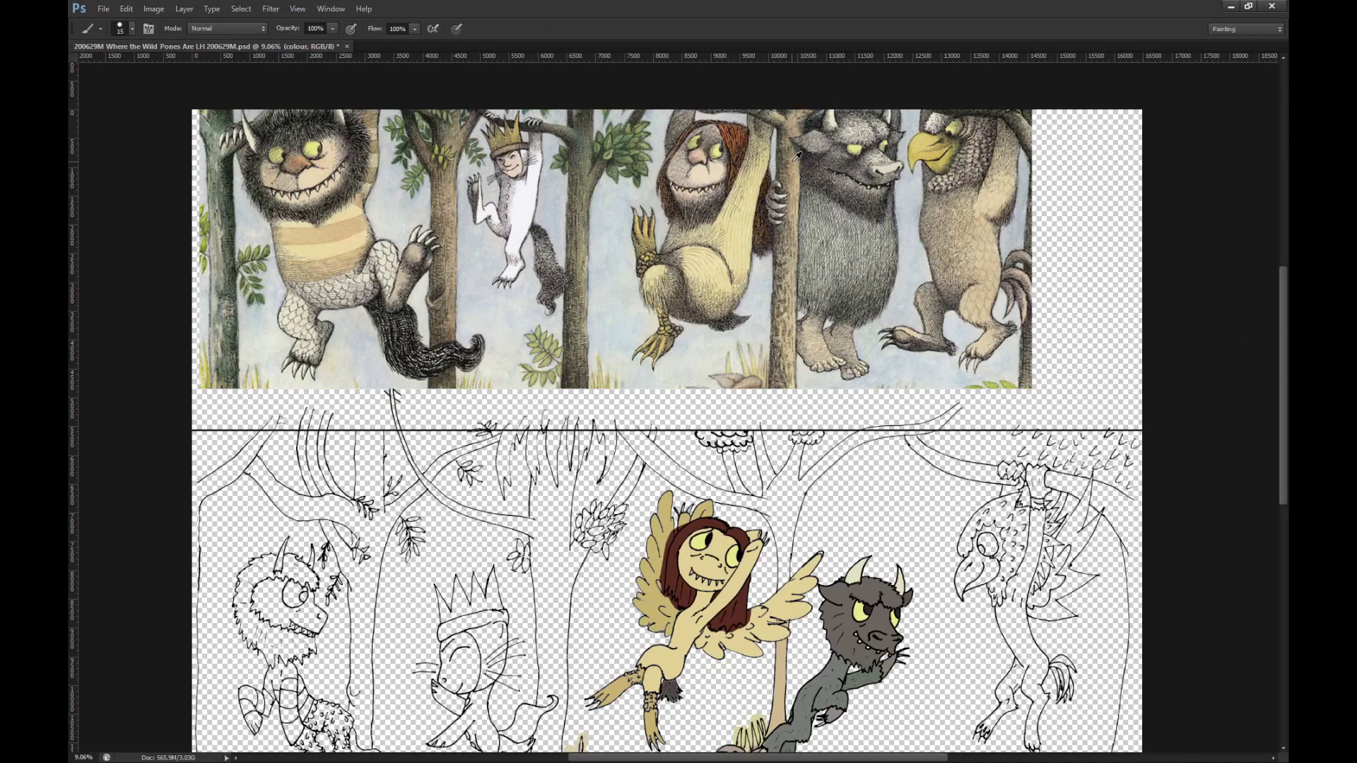
pyautogui.scroll(2, 793, 562)
pyautogui.press('ctrl')
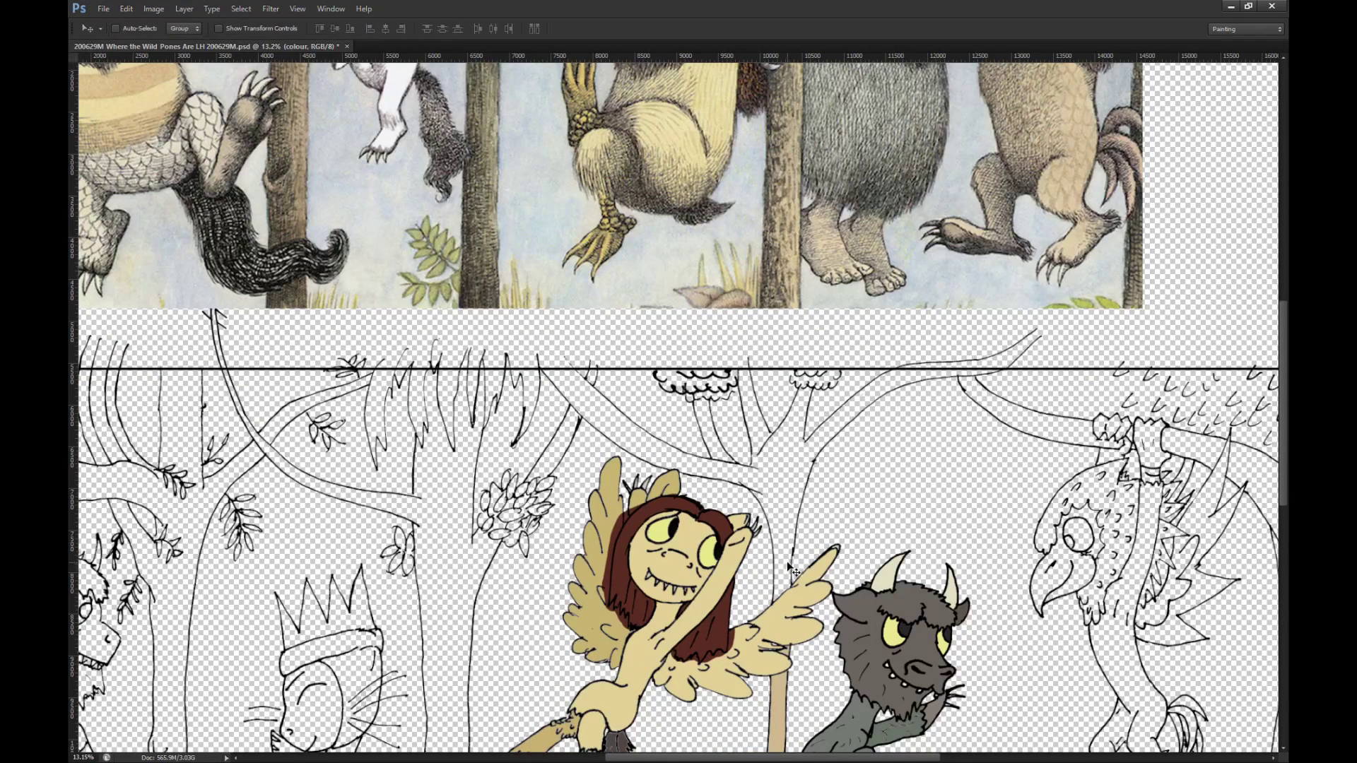
pyautogui.moveTo(816, 555); pyautogui.dragTo(855, 570)
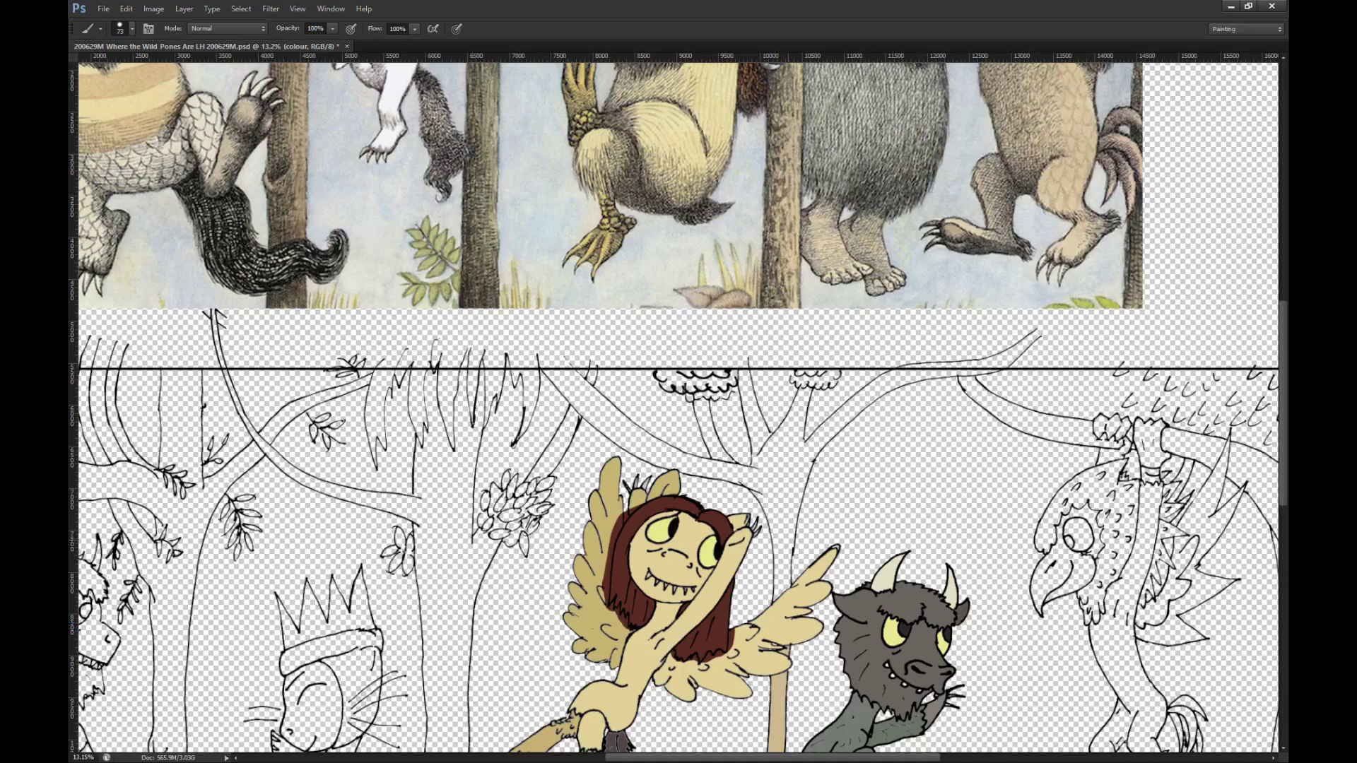
pyautogui.moveTo(878, 574); pyautogui.dragTo(921, 576)
pyautogui.moveTo(785, 458)
pyautogui.mouseDown()
pyautogui.moveTo(1042, 407)
pyautogui.moveTo(971, 377)
pyautogui.moveTo(750, 495)
pyautogui.mouseUp()
pyautogui.hotkey('ctrl', 'z')
# Step: Erase the stray line end where the lower branch meets the trunk above the winged pony on the outlines layer
pyautogui.press('g')
pyautogui.scroll(2, 761, 484)
pyautogui.scroll(5, 761, 484)
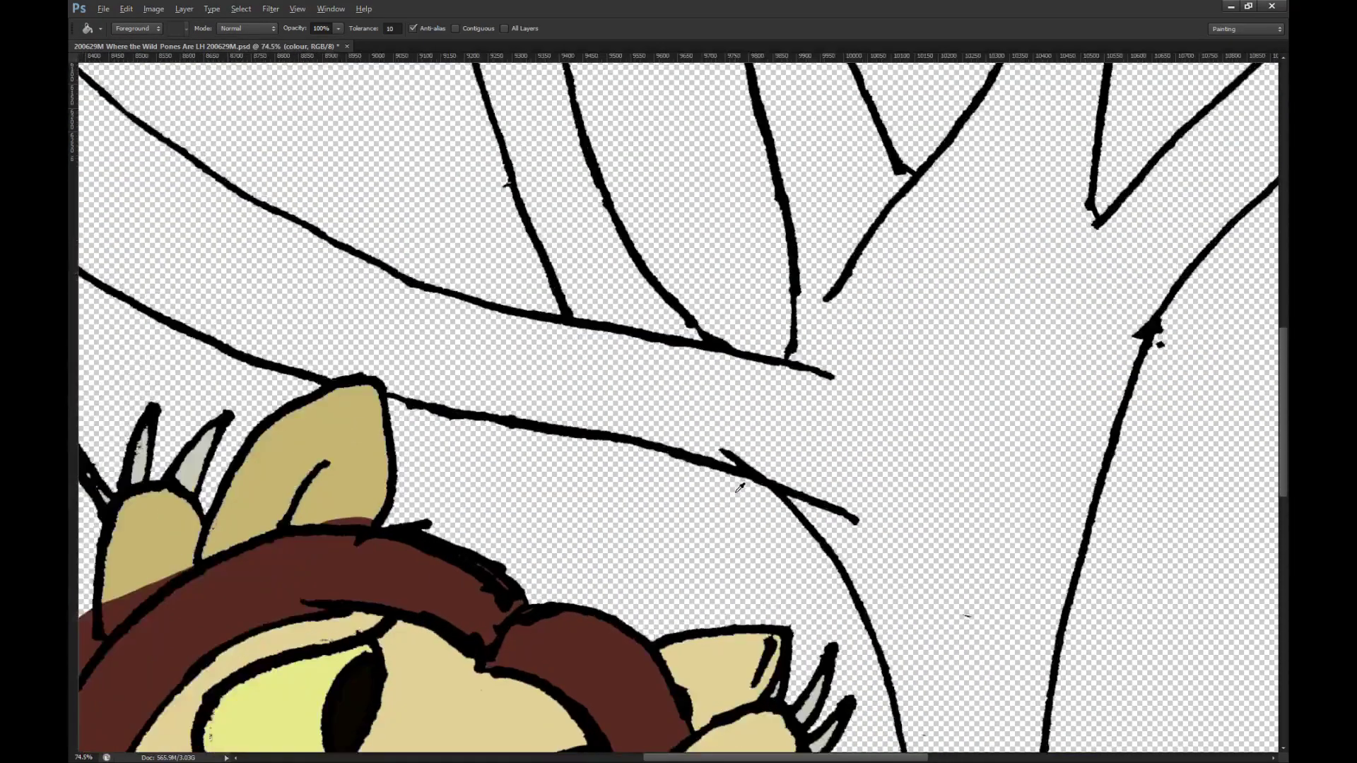
pyautogui.hotkey('alt', ']')
pyautogui.press('e')
pyautogui.moveTo(739, 441)
pyautogui.mouseDown()
pyautogui.moveTo(726, 447)
pyautogui.moveTo(739, 460)
pyautogui.moveTo(776, 470)
pyautogui.mouseUp()
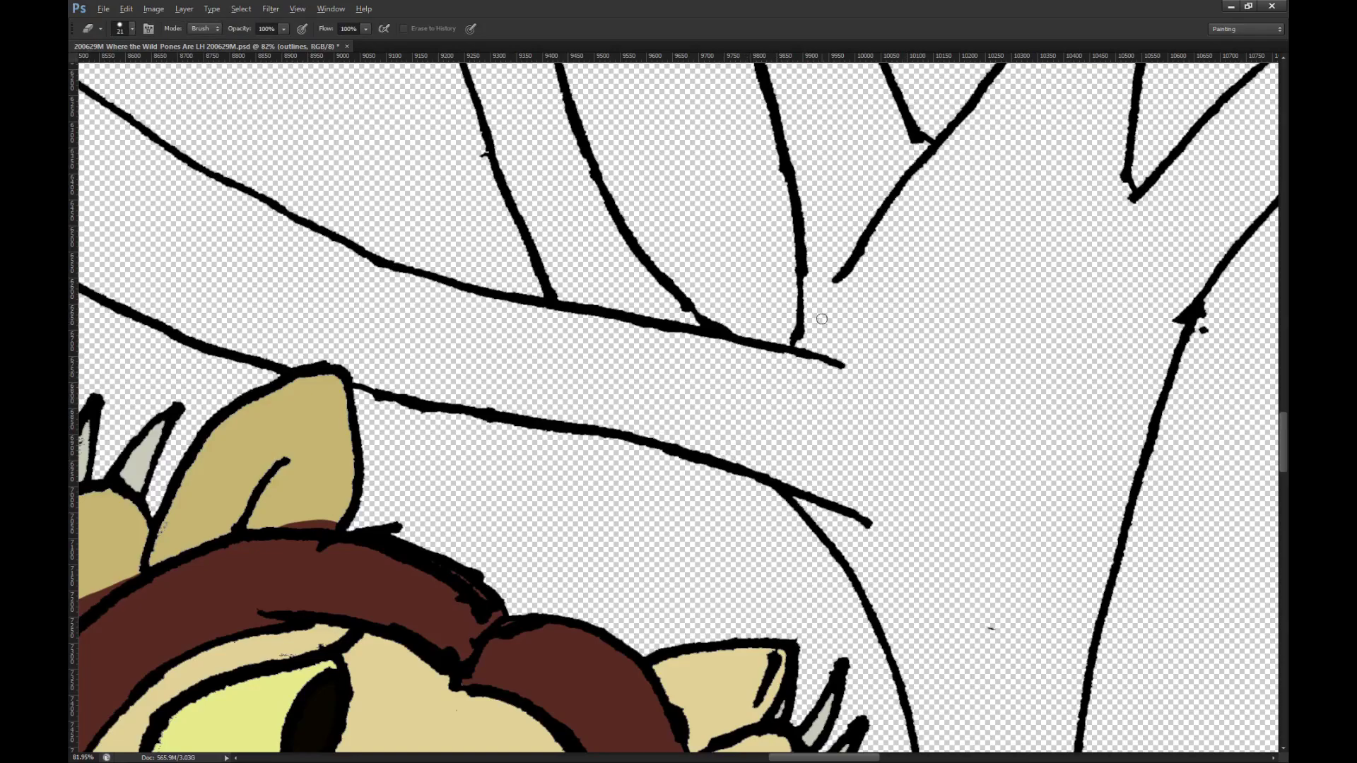
# Step: Fill the tree trunk and branches behind the winged pony with light brown on the colour layer, using a contiguous, all-layers Paint Bucket fill
pyautogui.scroll(-5, 820, 320)
pyautogui.press('g')
pyautogui.hotkey('alt', '[')
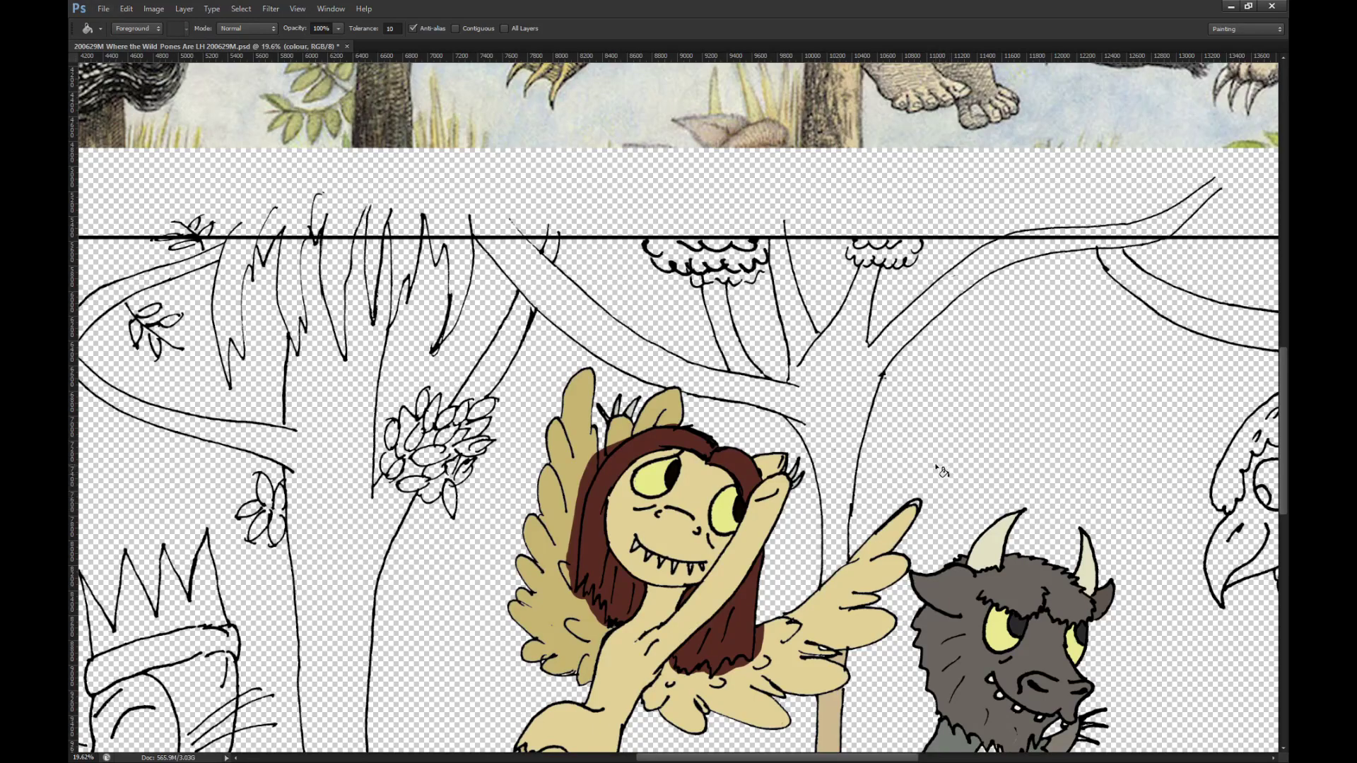
pyautogui.click(472, 29)
pyautogui.click(811, 390)
pyautogui.click(504, 28)
pyautogui.click(815, 453)
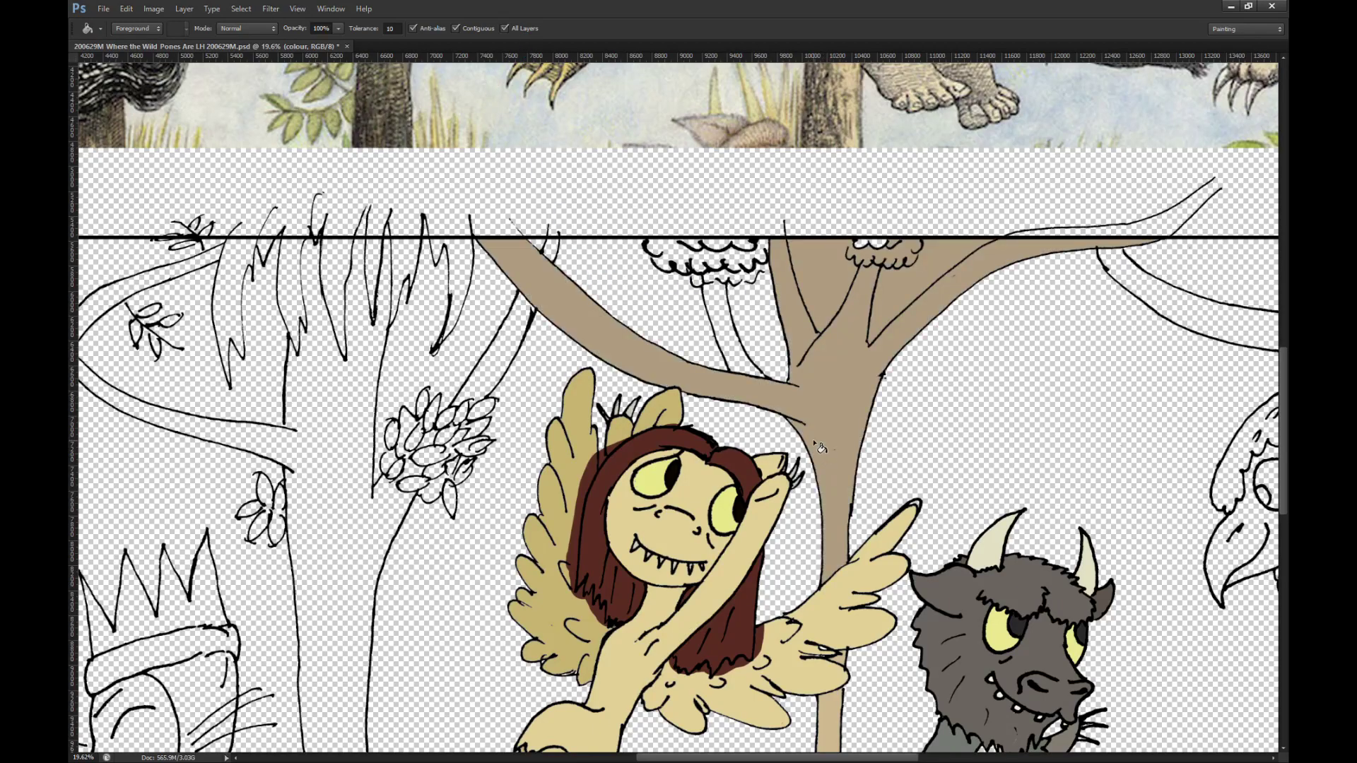
# Step: Close the gaps in the small foliage clump's outline above the trunk with a 15 px black brush on the outlines layer
pyautogui.scroll(5, 906, 287)
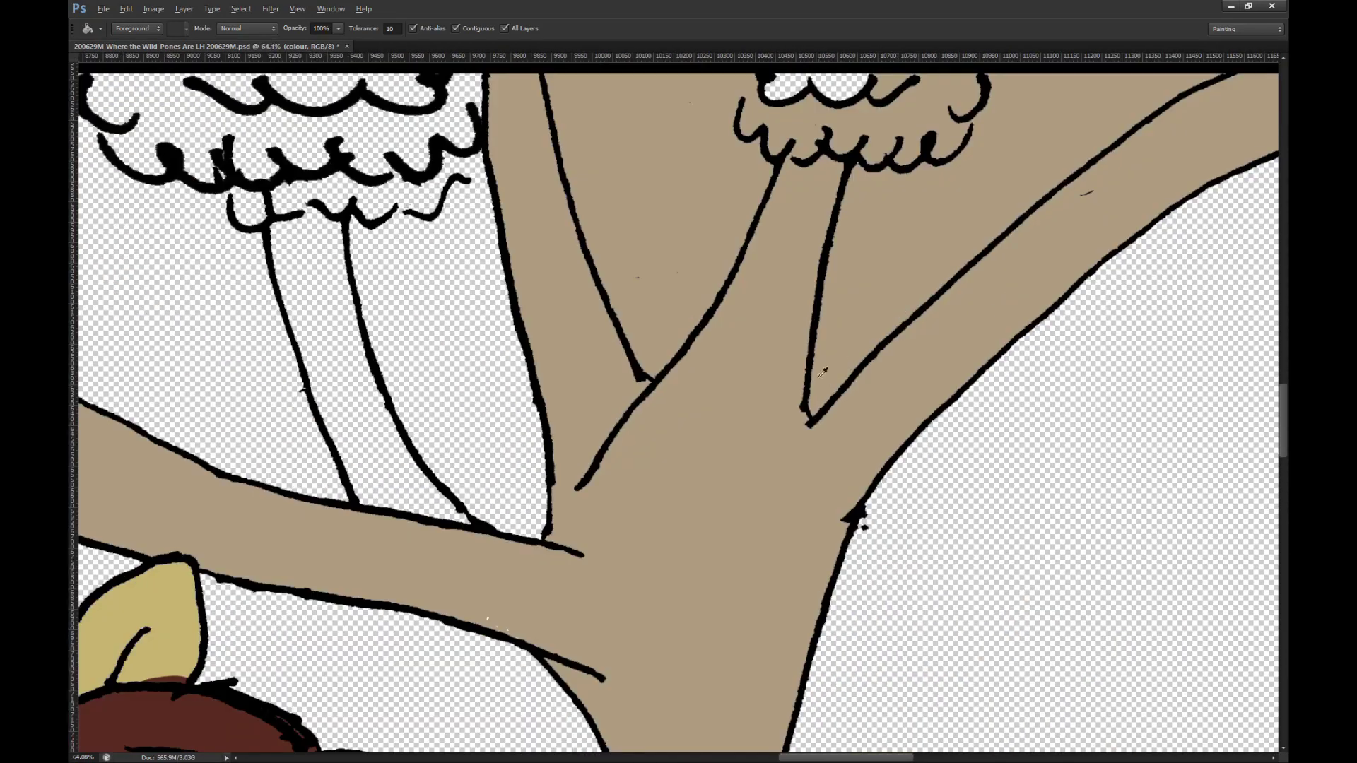
pyautogui.scroll(3, 527, 410)
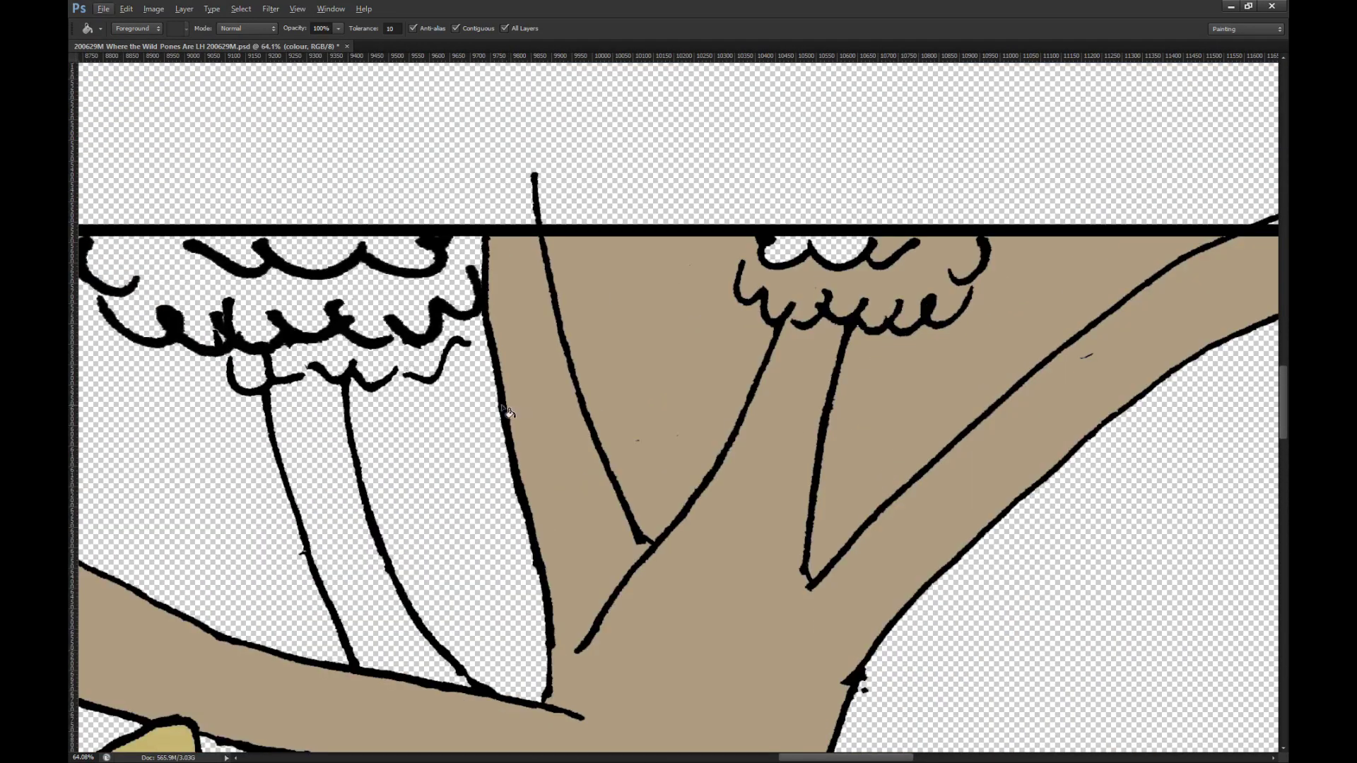
pyautogui.scroll(3, 789, 319)
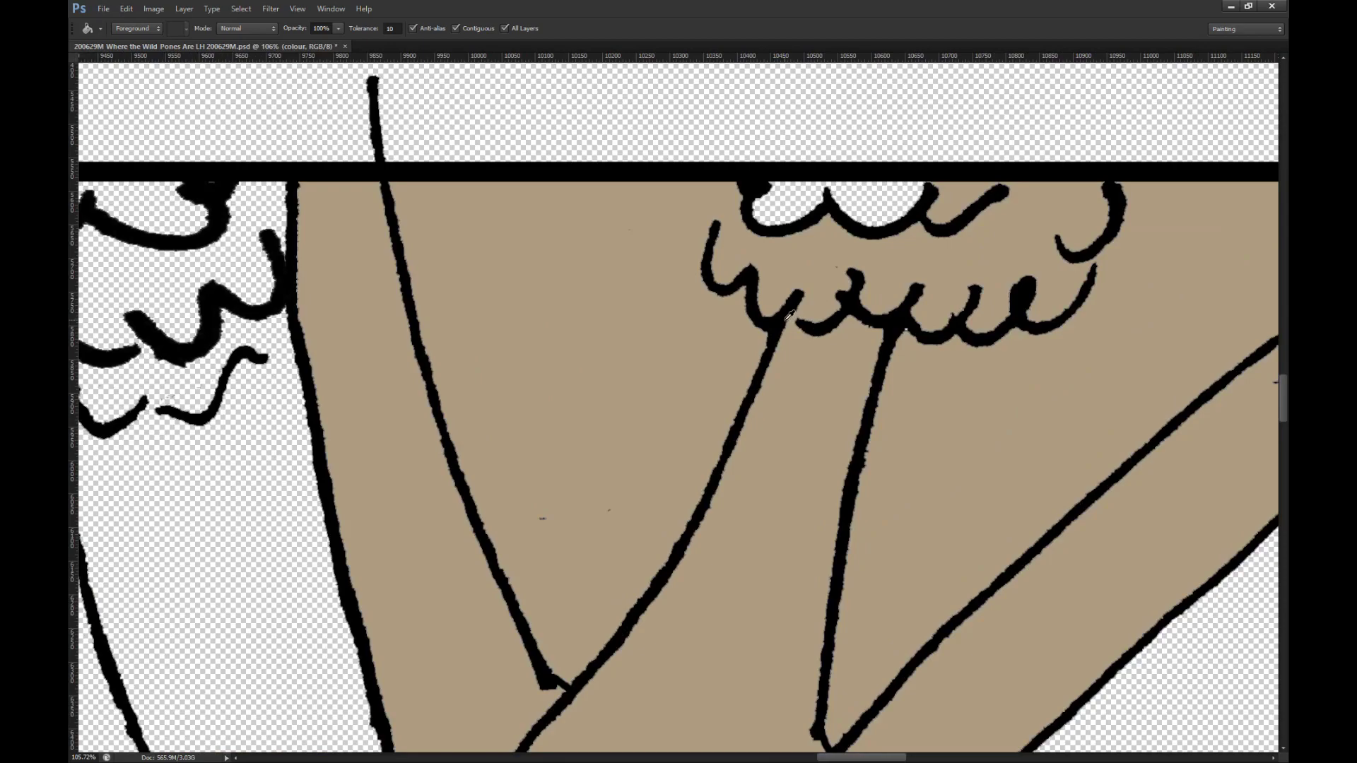
pyautogui.hotkey('alt', ']')
pyautogui.press('b')
pyautogui.press('[')
pyautogui.press('[')
pyautogui.press('[')
pyautogui.press('[')
pyautogui.press('[')
pyautogui.press('[')
pyautogui.press('[')
pyautogui.press('[')
pyautogui.press('[')
pyautogui.press('[')
pyautogui.press('[')
pyautogui.press('[')
pyautogui.press('[')
pyautogui.press('[')
pyautogui.press('[')
pyautogui.press('[')
pyautogui.press('[')
pyautogui.press('[')
pyautogui.press('[')
pyautogui.press('[')
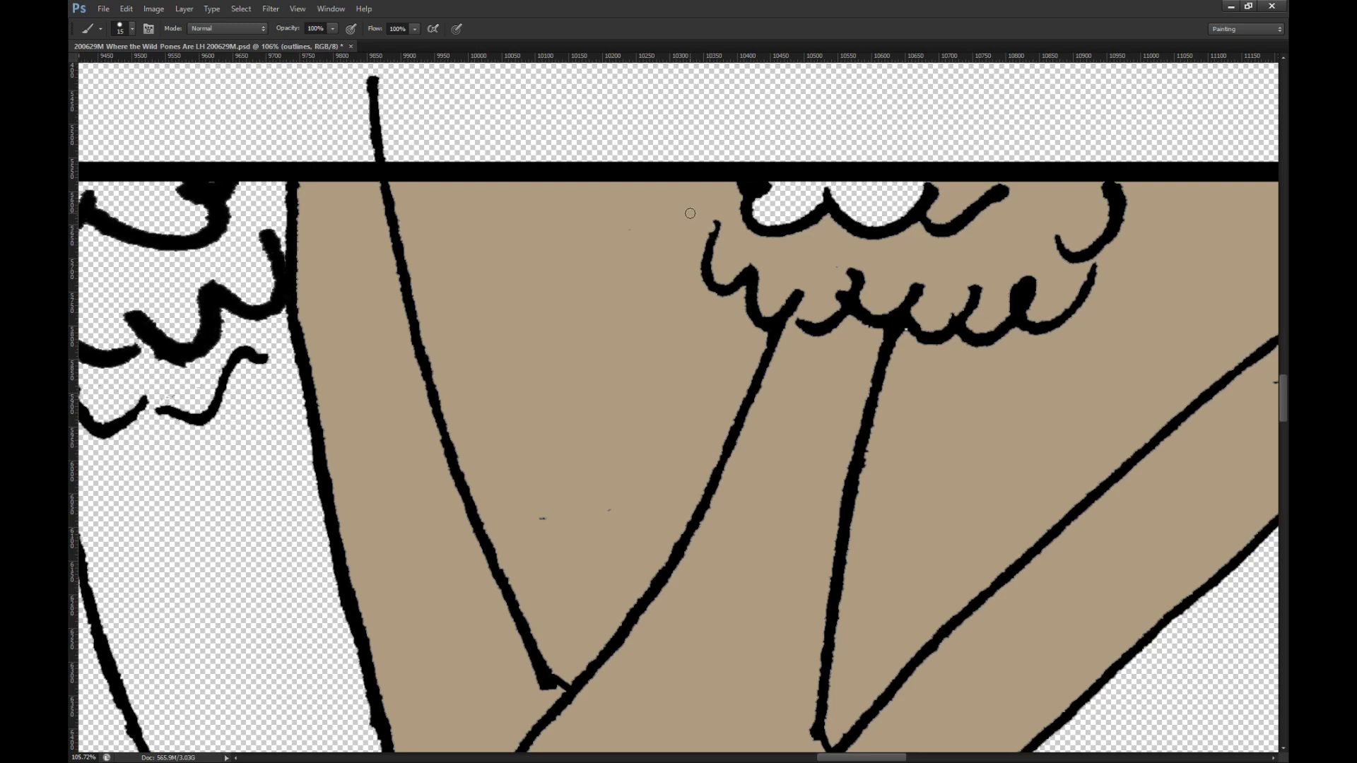
pyautogui.moveTo(715, 224)
pyautogui.mouseDown()
pyautogui.moveTo(695, 200)
pyautogui.moveTo(705, 183)
pyautogui.mouseUp()
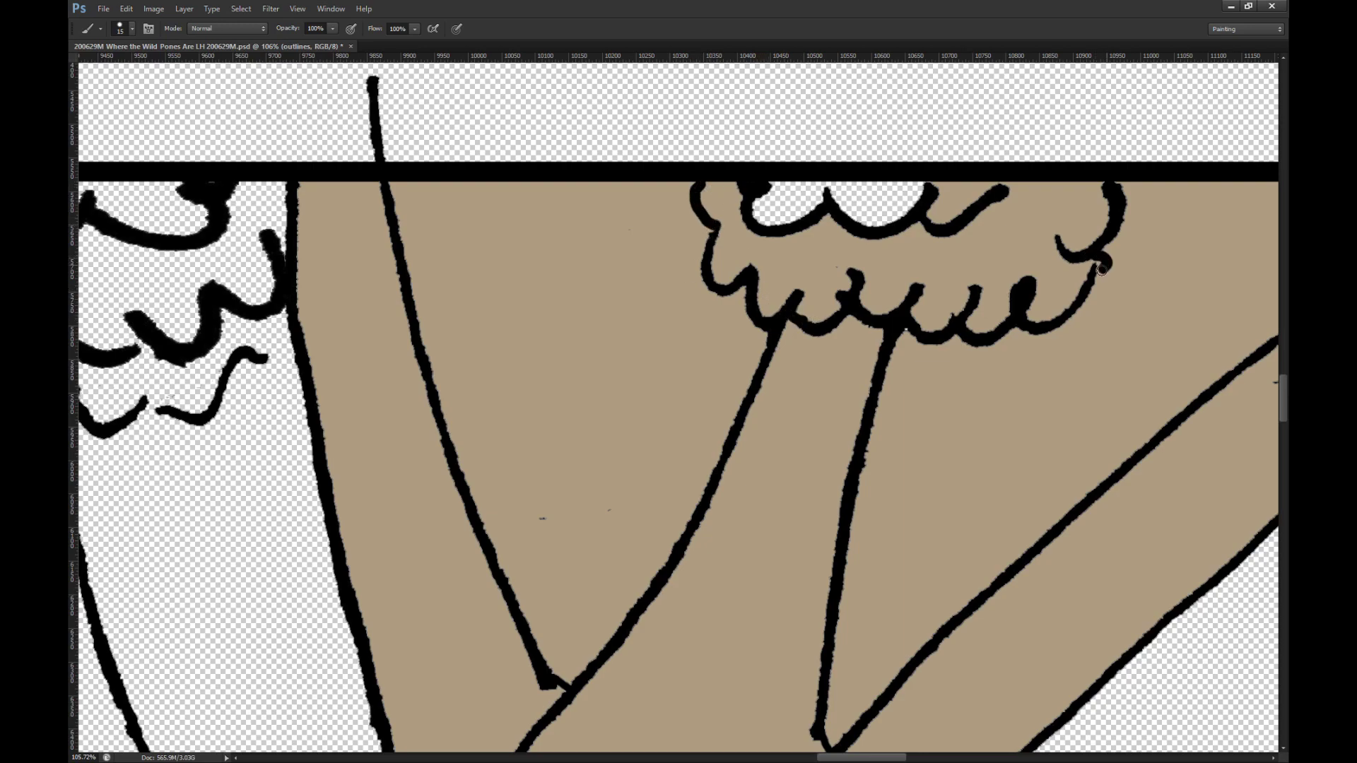
# Step: Sample a dark bark colour from the reference tree and fill the area between the branches around the larger foliage clump on the colour layer
pyautogui.scroll(-5, 542, 217)
pyautogui.scroll(-4, 543, 217)
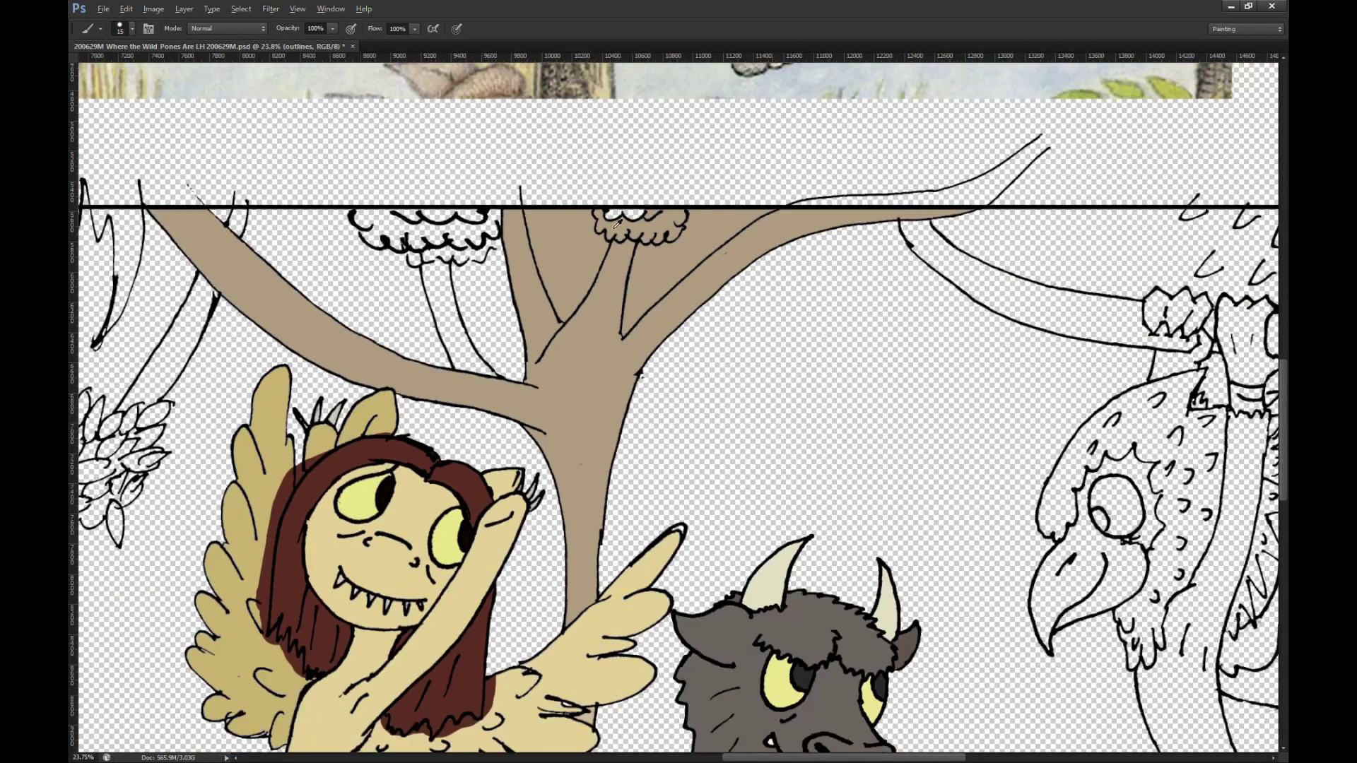
pyautogui.scroll(5, 611, 340)
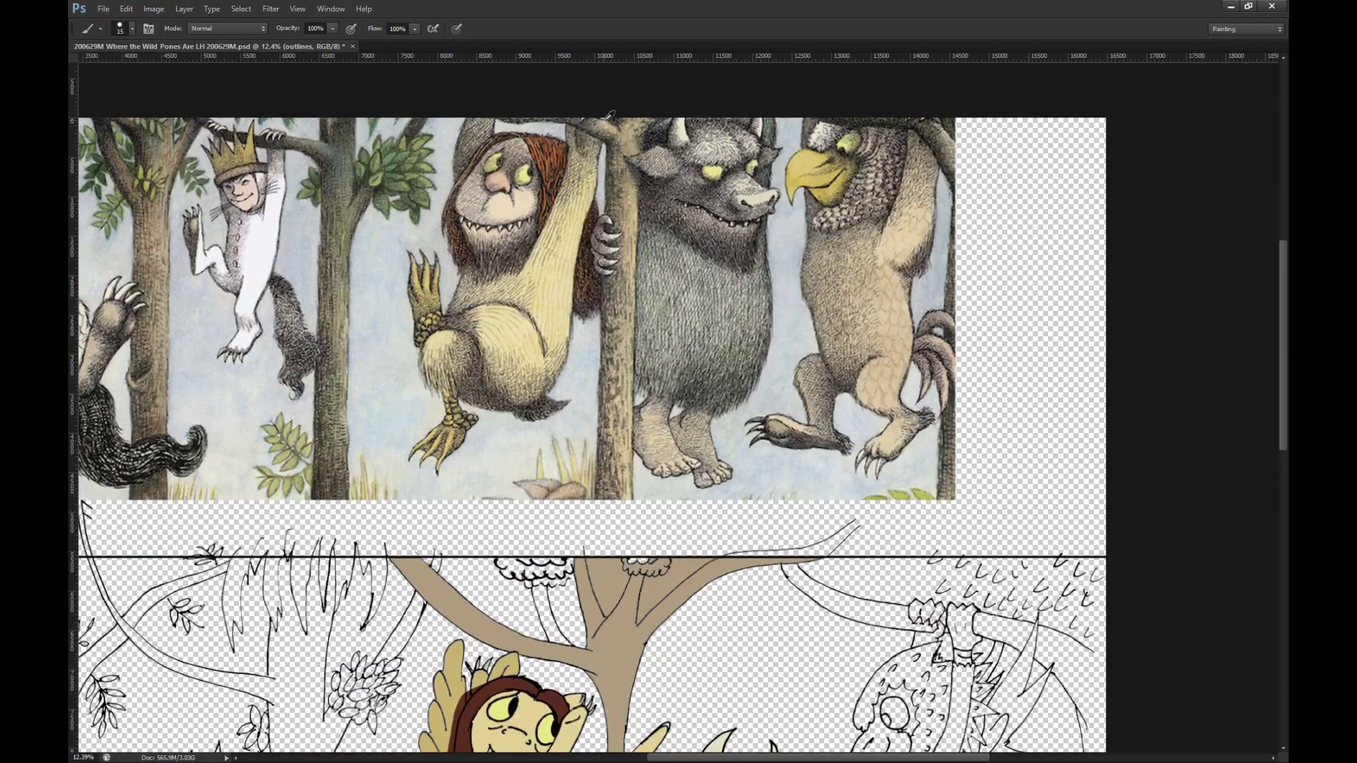
pyautogui.keyDown('alt'); pyautogui.click(606, 119); pyautogui.keyUp('alt')
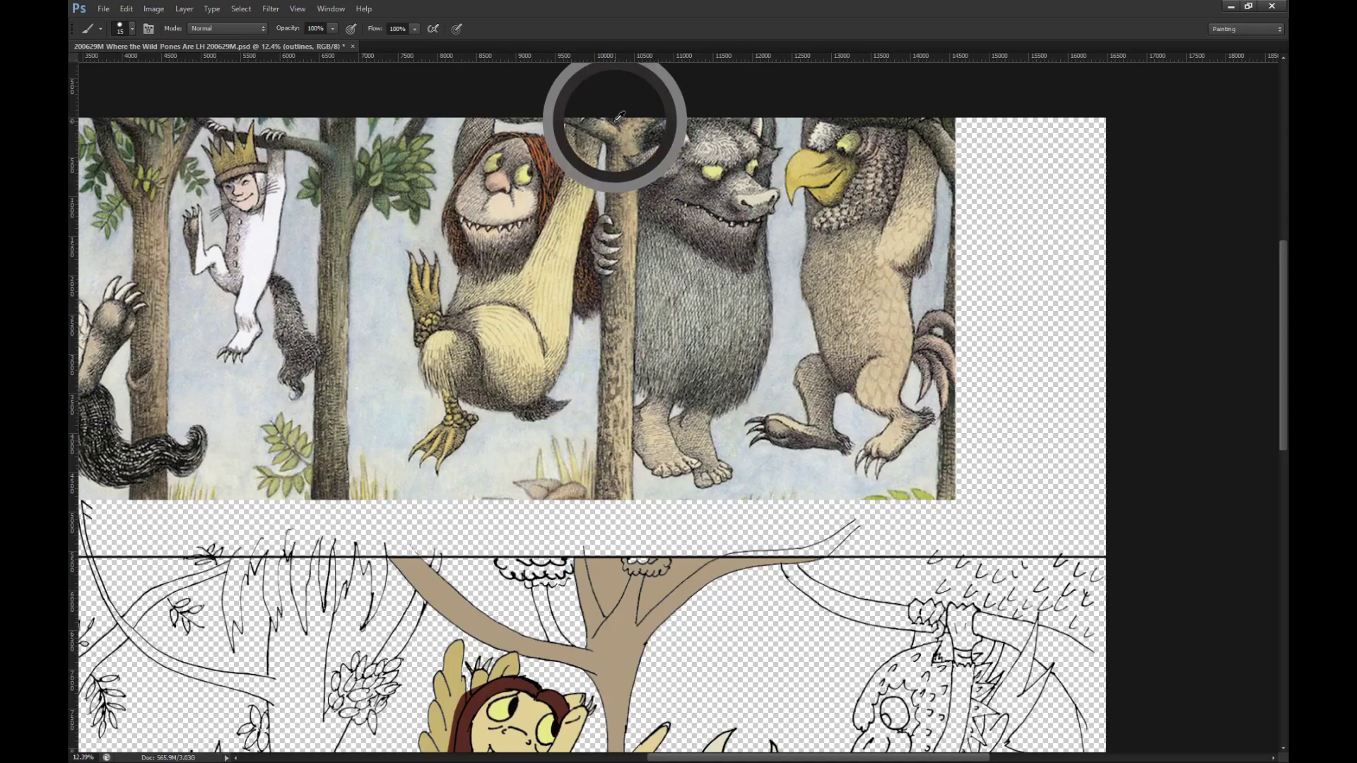
pyautogui.hotkey('alt', '[')
pyautogui.press('g')
pyautogui.click(550, 621)
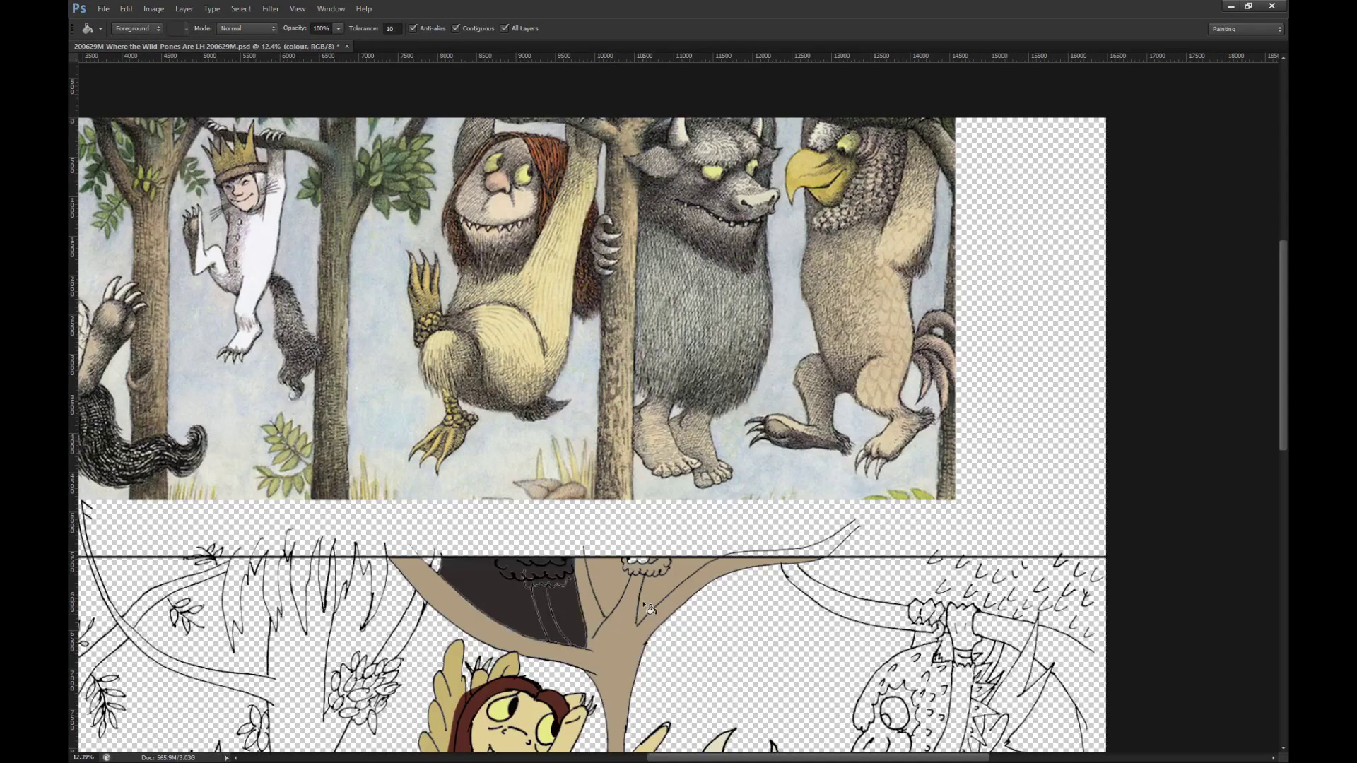
# Step: Close the gaps in the larger foliage clump's outline above the dark area with a 15 px black brush on the outlines layer
pyautogui.scroll(5, 543, 640)
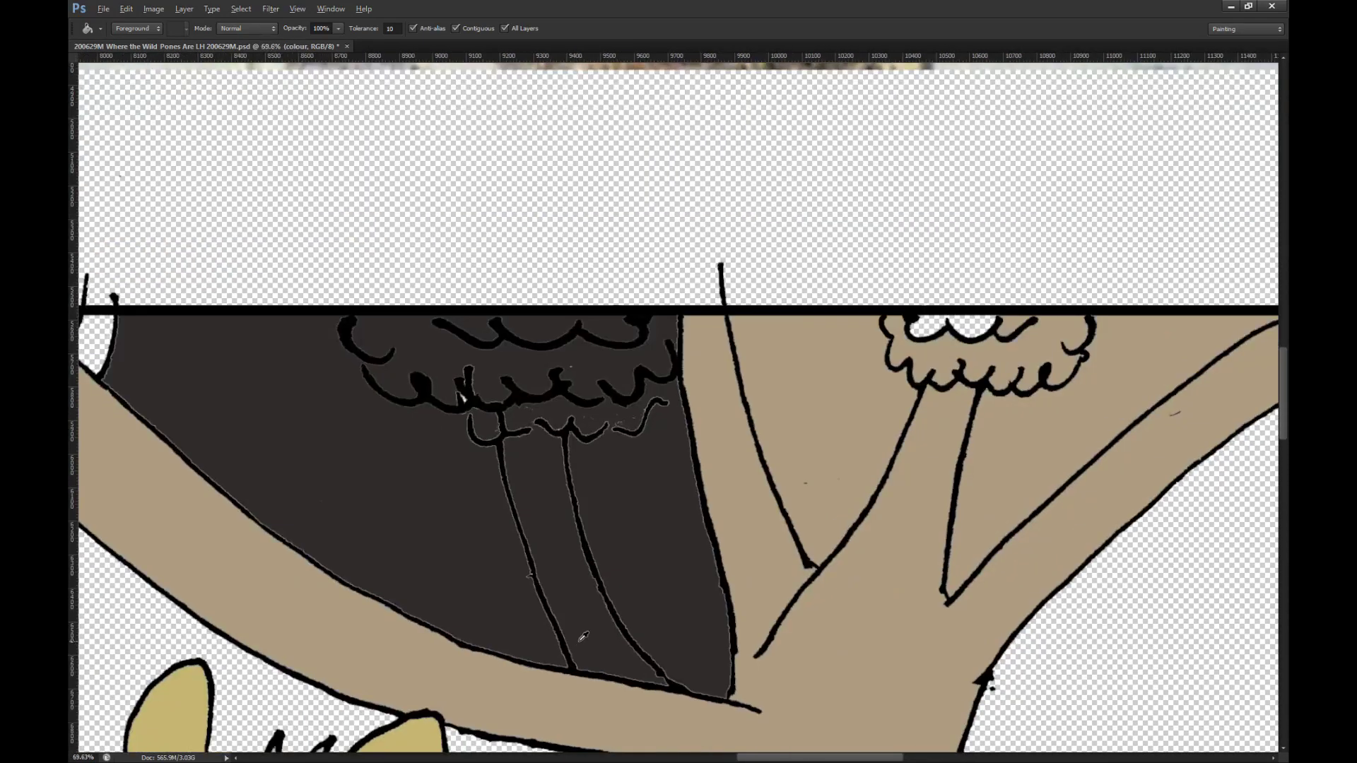
pyautogui.scroll(2, 584, 637)
pyautogui.scroll(1, 537, 380)
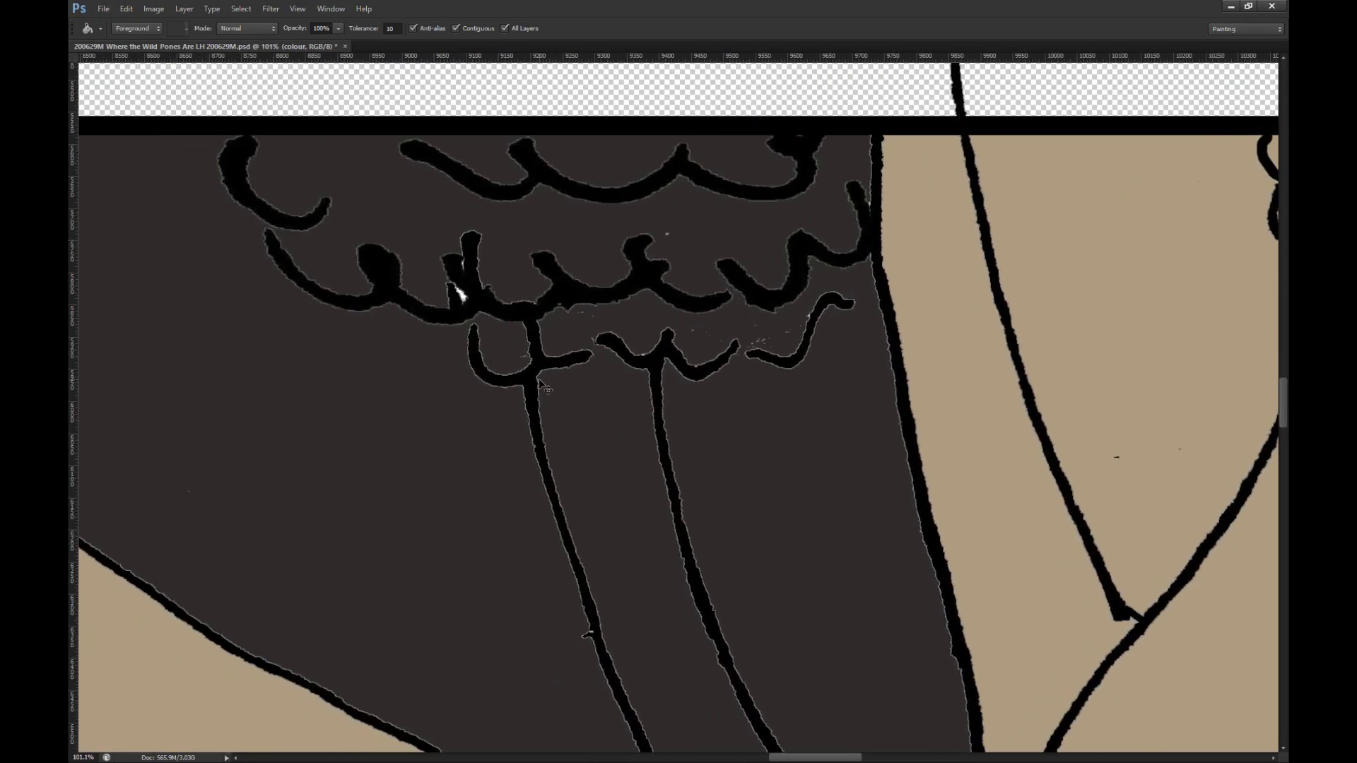
pyautogui.hotkey('alt', ']')
pyautogui.press('b')
pyautogui.moveTo(745, 345)
pyautogui.mouseDown()
pyautogui.moveTo(737, 359)
pyautogui.moveTo(751, 358)
pyautogui.mouseUp()
pyautogui.moveTo(851, 300); pyautogui.dragTo(875, 288)
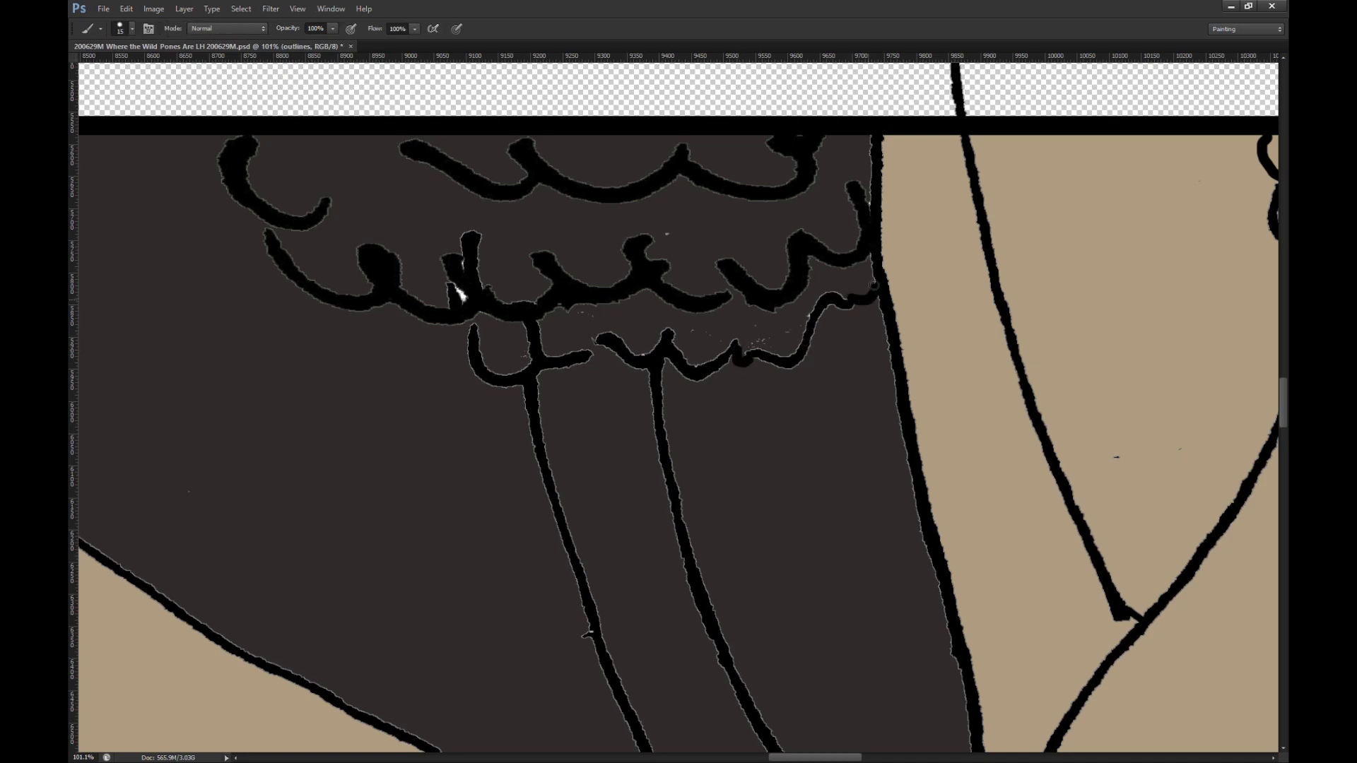
pyautogui.moveTo(473, 329); pyautogui.dragTo(460, 326)
pyautogui.moveTo(266, 232); pyautogui.dragTo(268, 224)
pyautogui.scroll(-3, 741, 216)
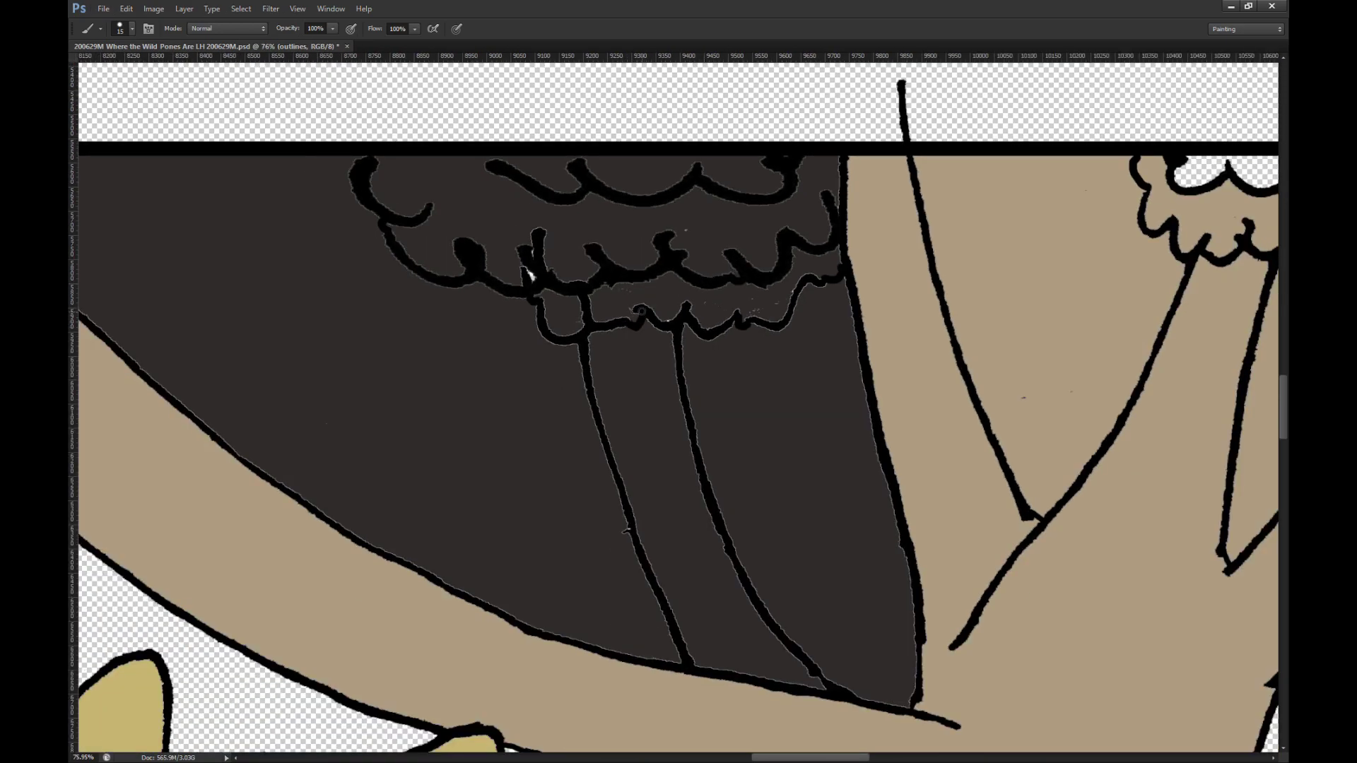
# Step: Sample the grey-brown bark from the reference tree beside the boy and fill the matching trunk and branches between the crowned and winged ponies on the colour layer
pyautogui.scroll(-10, 641, 311)
pyautogui.scroll(5, 628, 379)
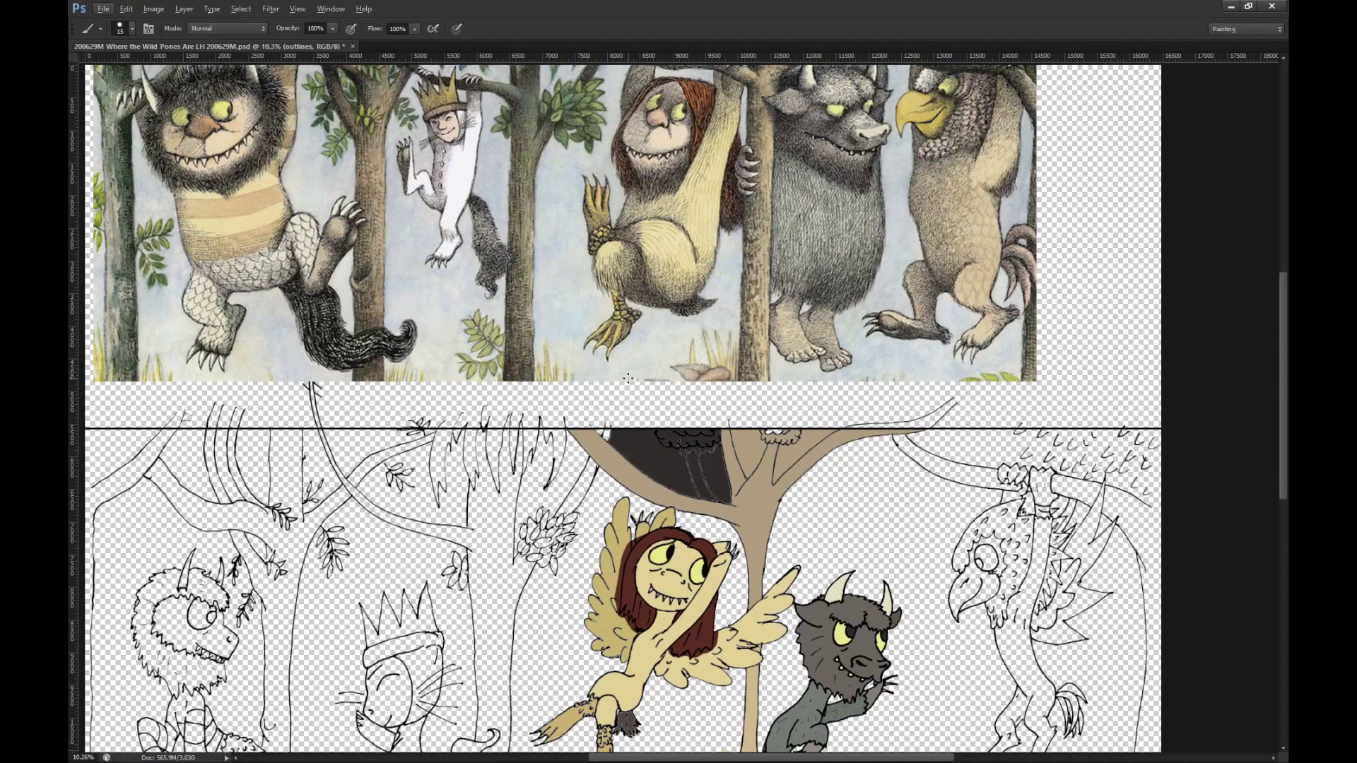
pyautogui.scroll(2, 628, 379)
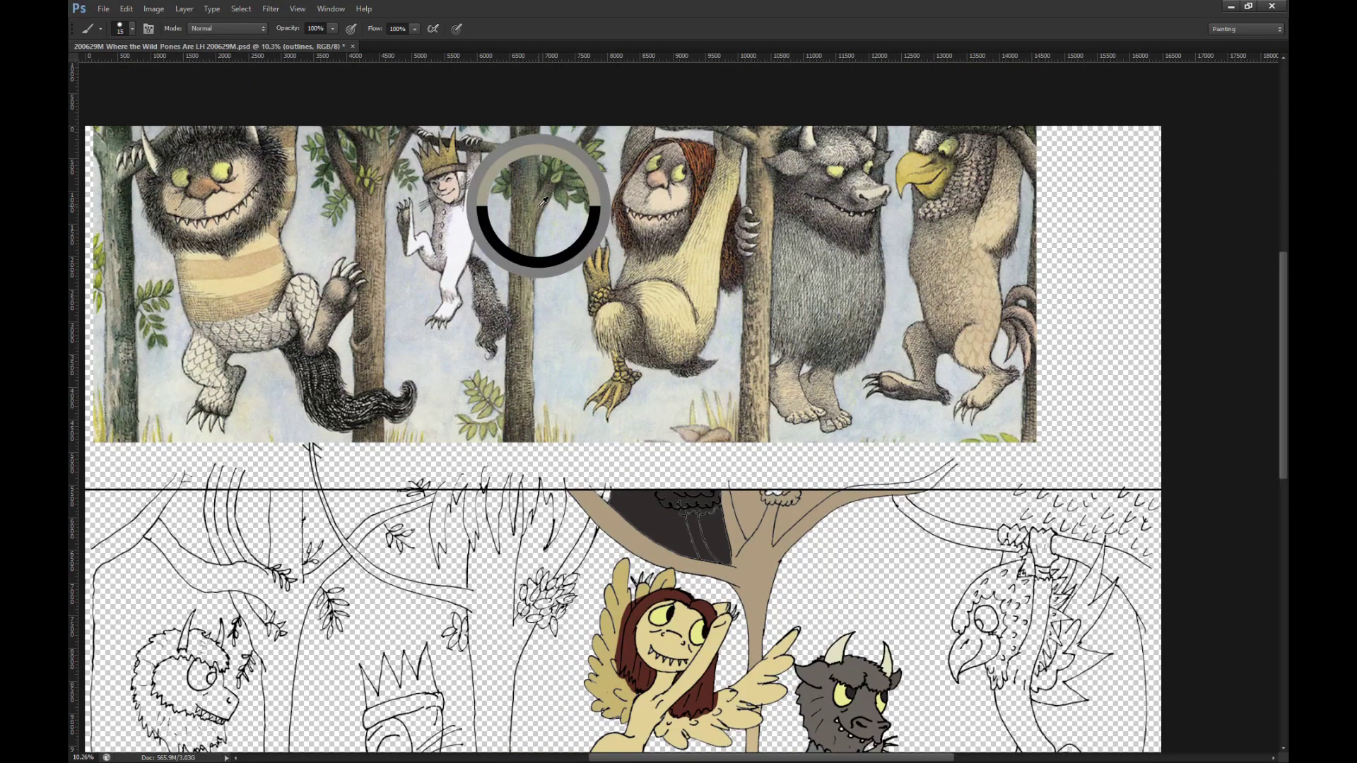
pyautogui.hotkey('alt', '[')
pyautogui.scroll(-3, 553, 542)
pyautogui.press('g')
pyautogui.click(511, 537)
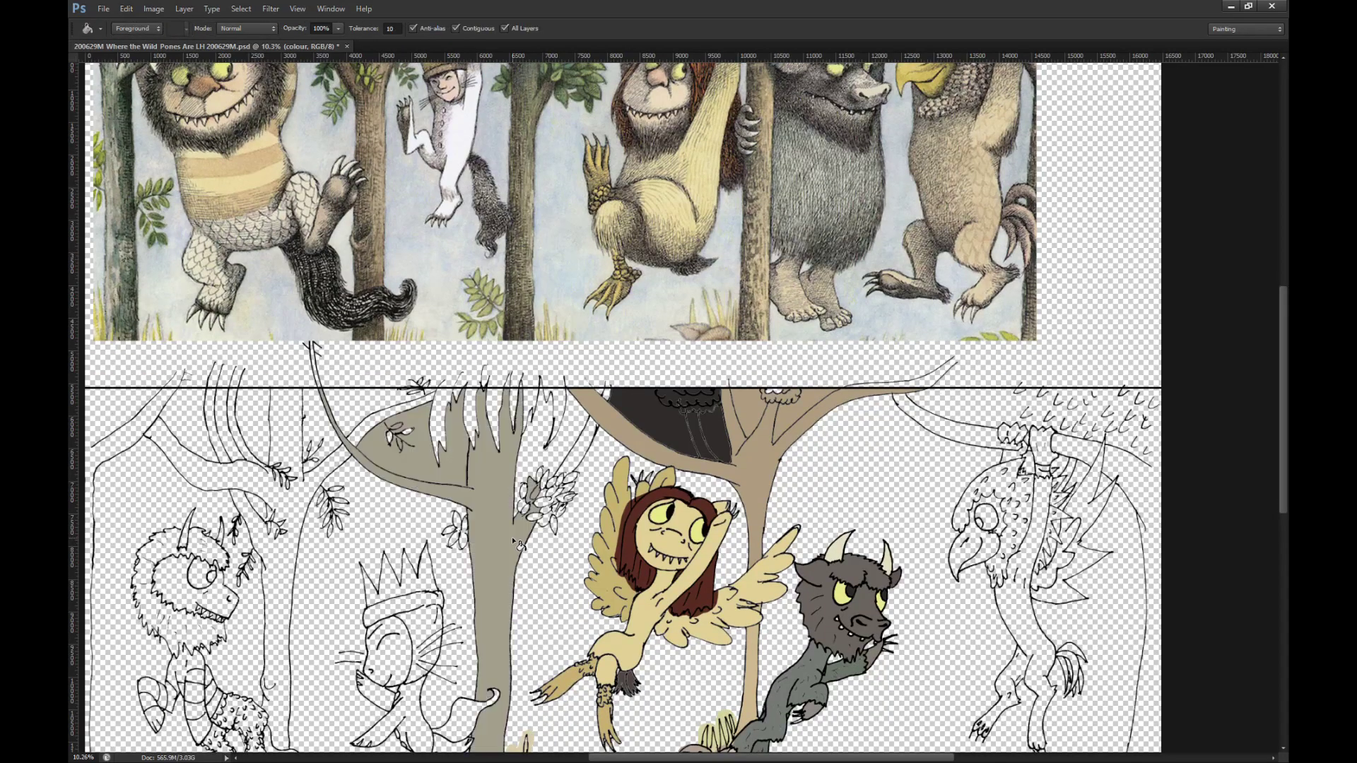
# Step: Sample a darker bark colour from the reference trunk and fill the small section at the base of the grey-brown tree on the colour layer
pyautogui.press('alt')
pyautogui.scroll(-3, 493, 580)
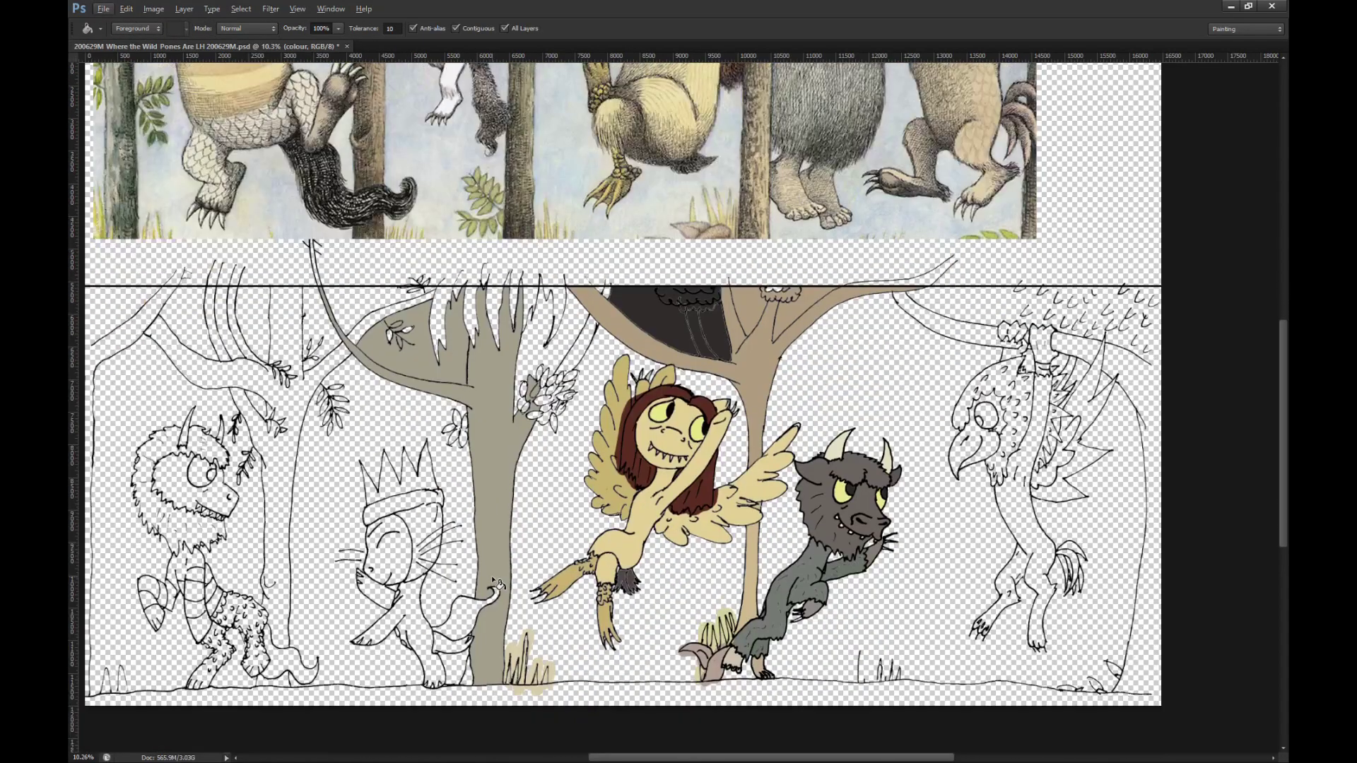
pyautogui.keyDown('alt'); pyautogui.click(508, 235); pyautogui.keyUp('alt')
pyautogui.scroll(-1, 447, 675)
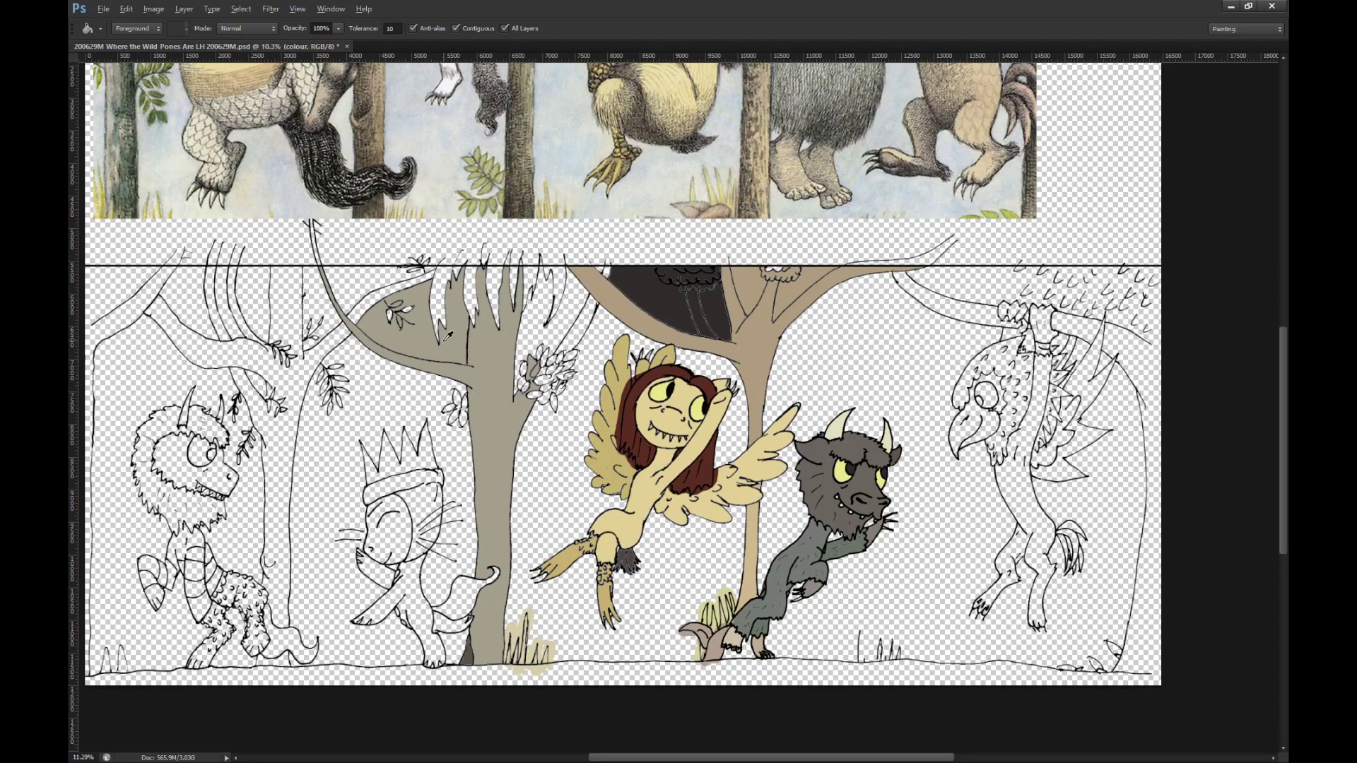
# Step: Repair the outline gap where the vertical trunk line meets the long branch of the grey-brown tree, using a 15 px brush on the outlines layer
pyautogui.scroll(3, 447, 353)
pyautogui.scroll(3, 453, 398)
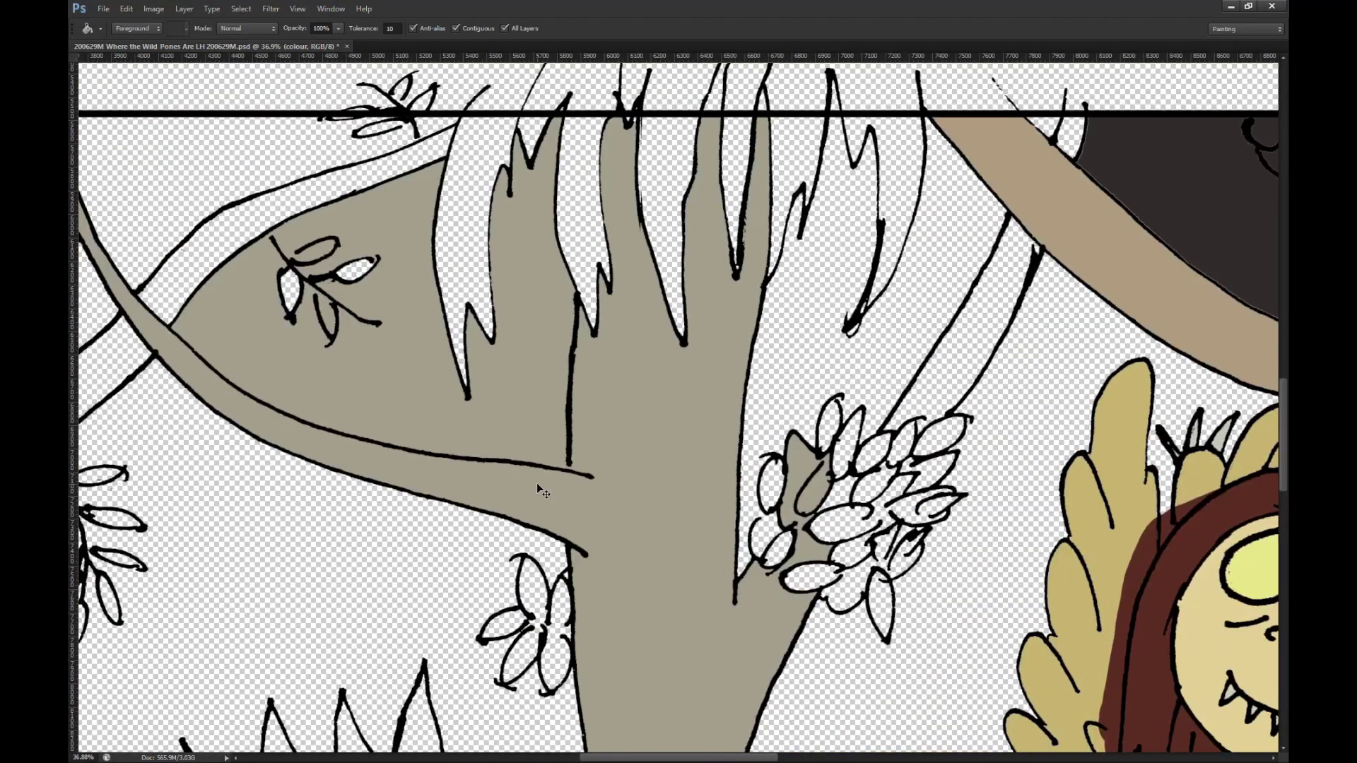
pyautogui.scroll(2, 537, 484)
pyautogui.hotkey('alt', ']')
pyautogui.press('b')
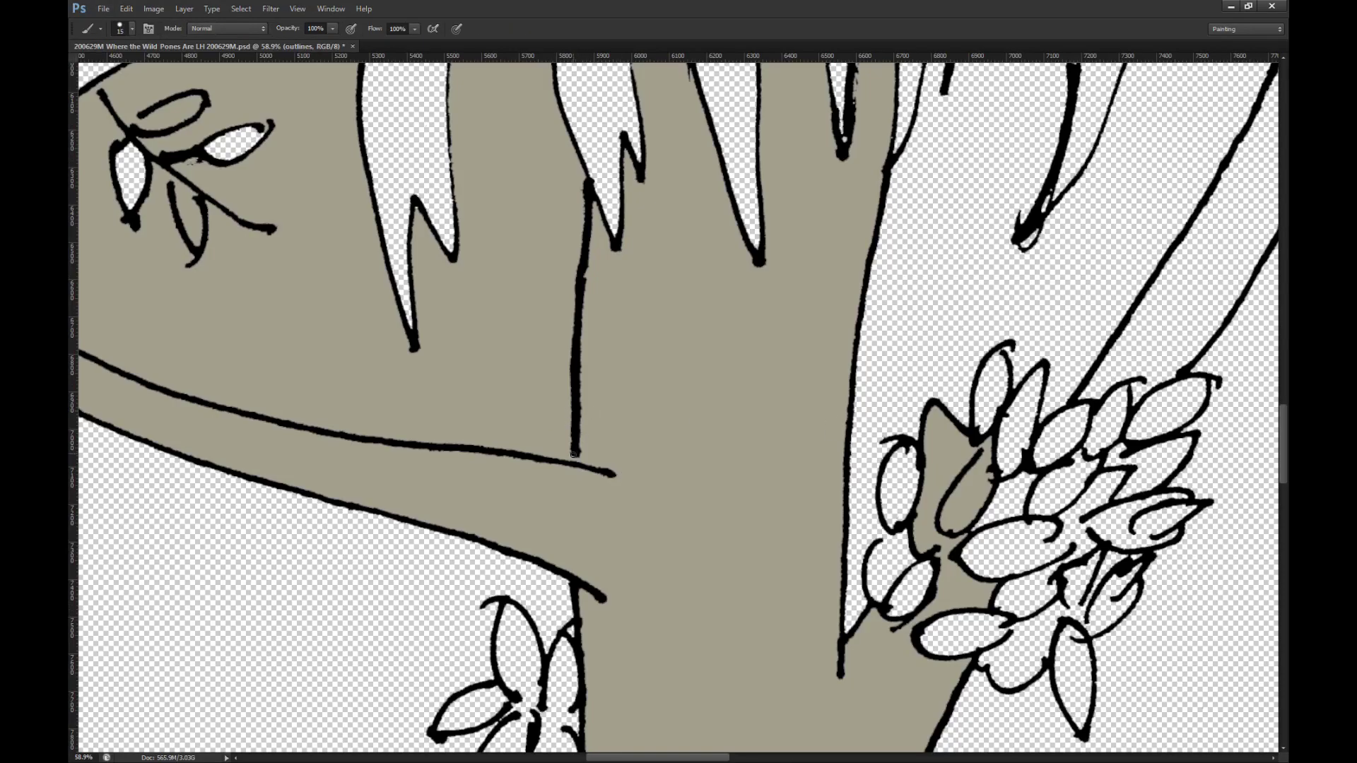
# Step: Close the gaps in the leaf outlines beside the middle tree's trunk with short black brush strokes
pyautogui.scroll(-5, 619, 403)
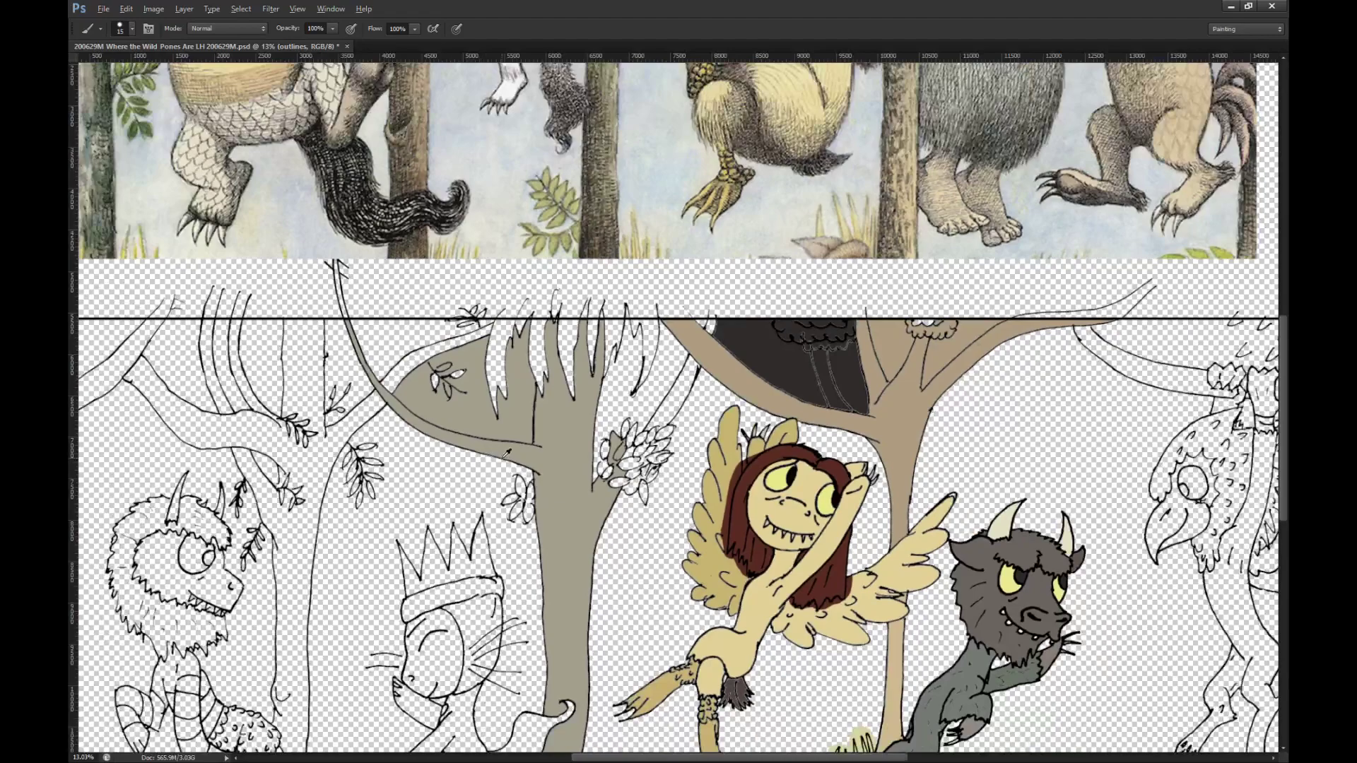
pyautogui.scroll(6, 607, 453)
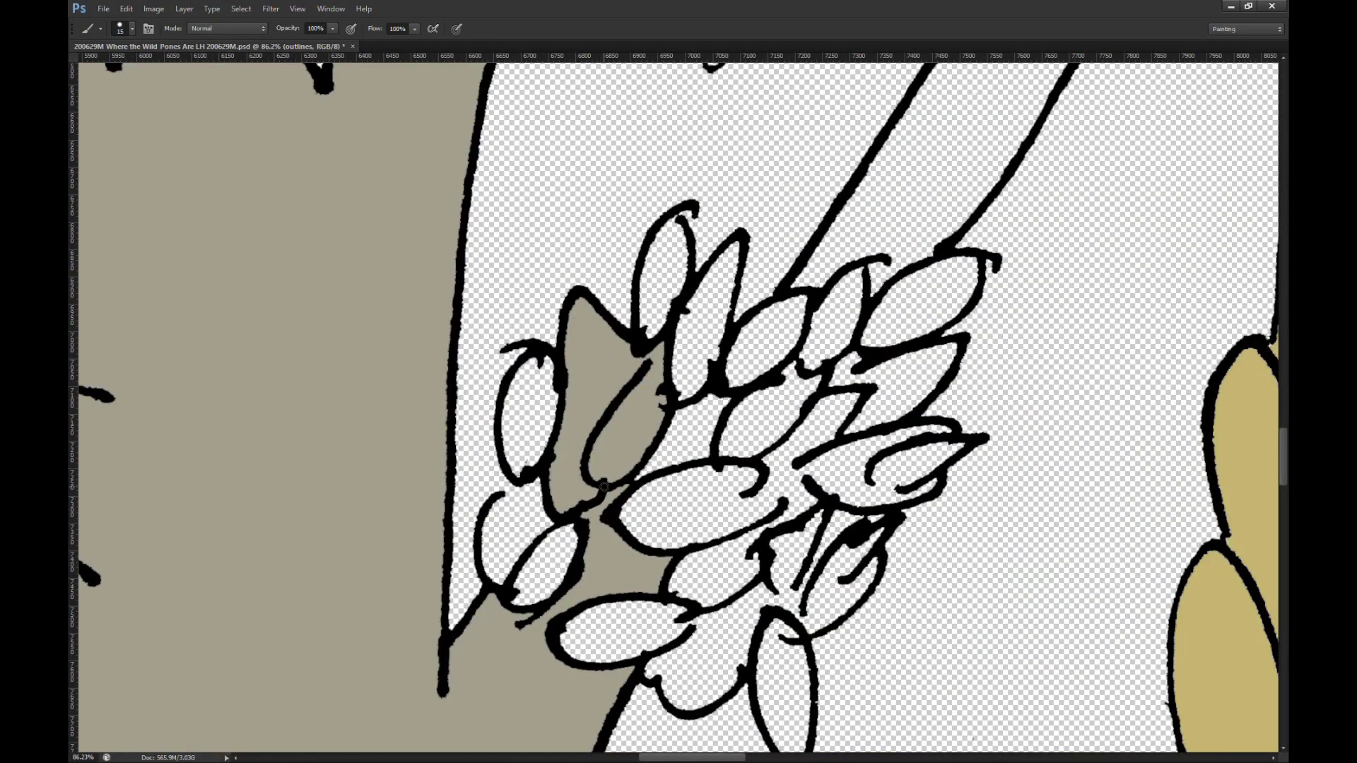
pyautogui.scroll(-3, 652, 339)
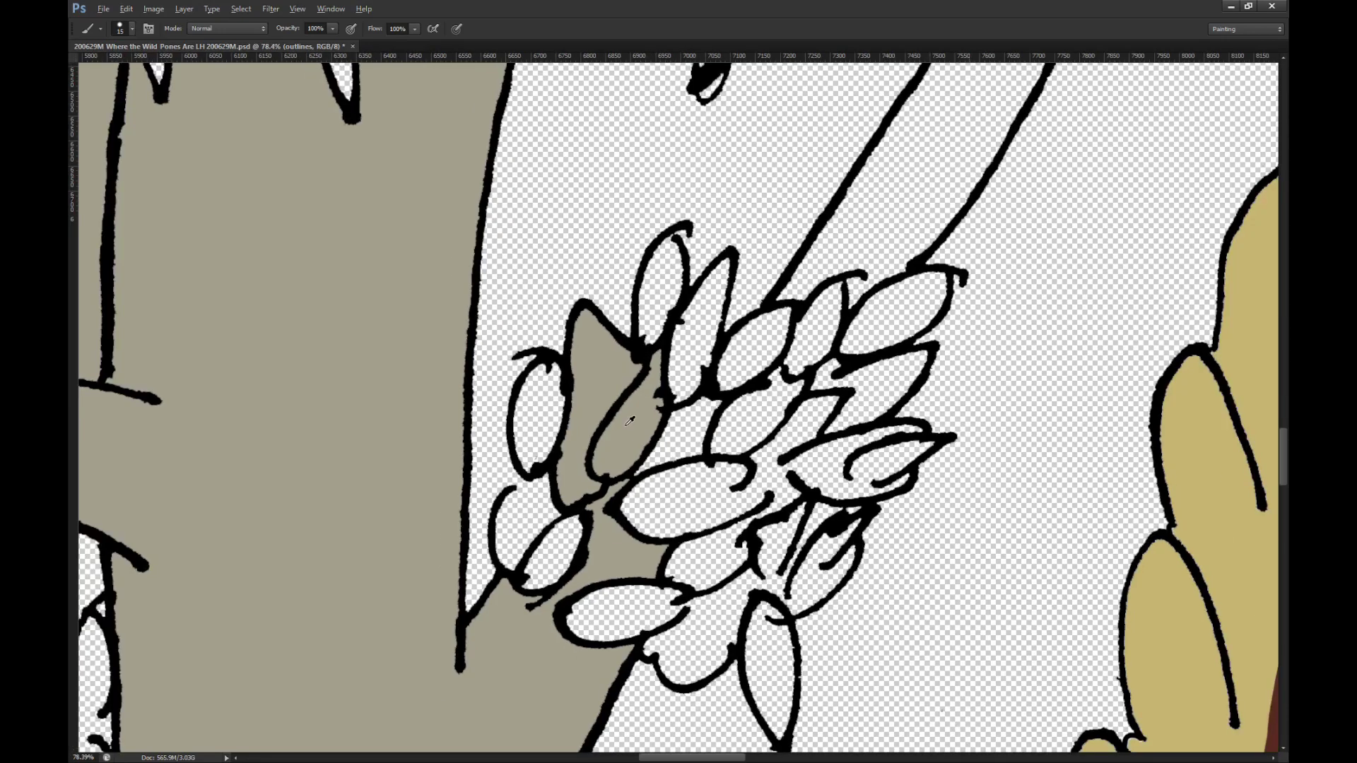
pyautogui.moveTo(549, 487); pyautogui.dragTo(555, 488)
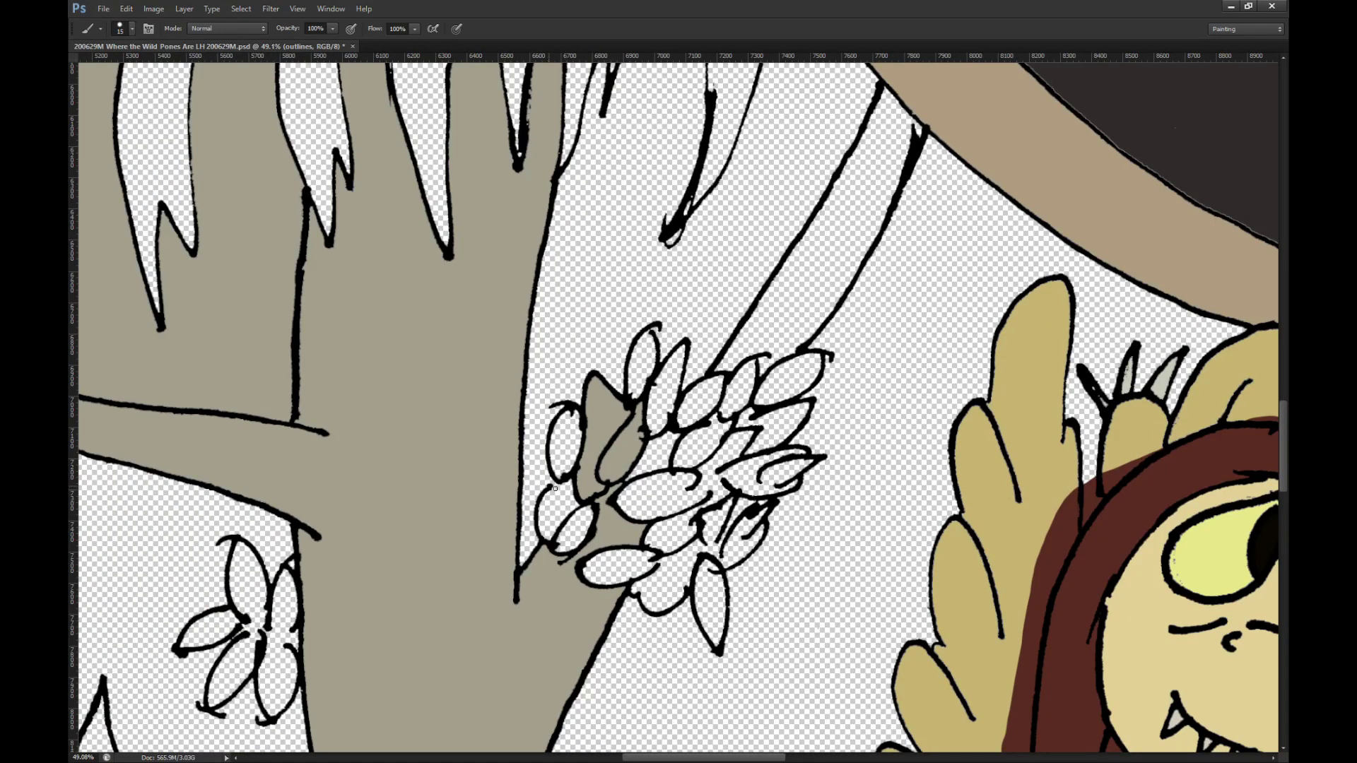
pyautogui.scroll(4, 564, 497)
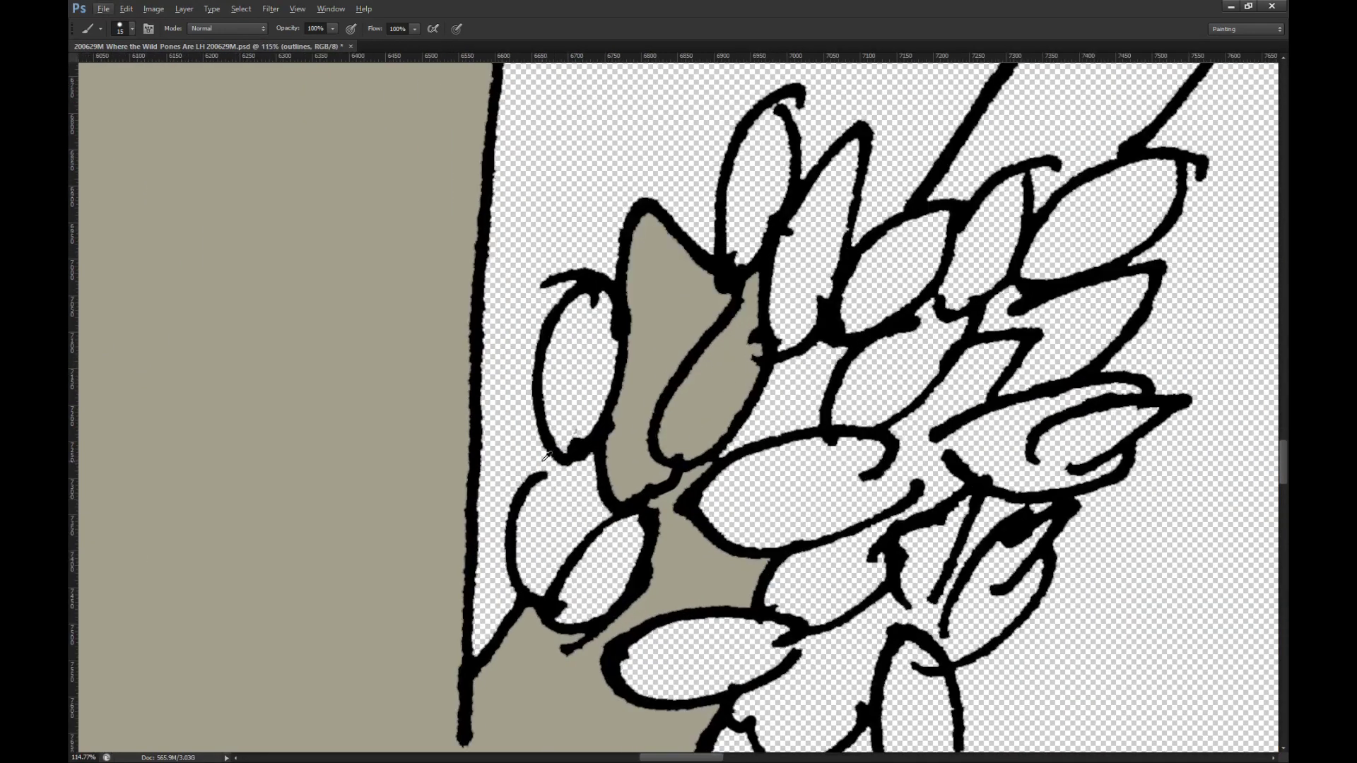
pyautogui.moveTo(547, 473); pyautogui.dragTo(575, 547)
pyautogui.moveTo(548, 472); pyautogui.dragTo(544, 438)
pyautogui.scroll(-3, 780, 364)
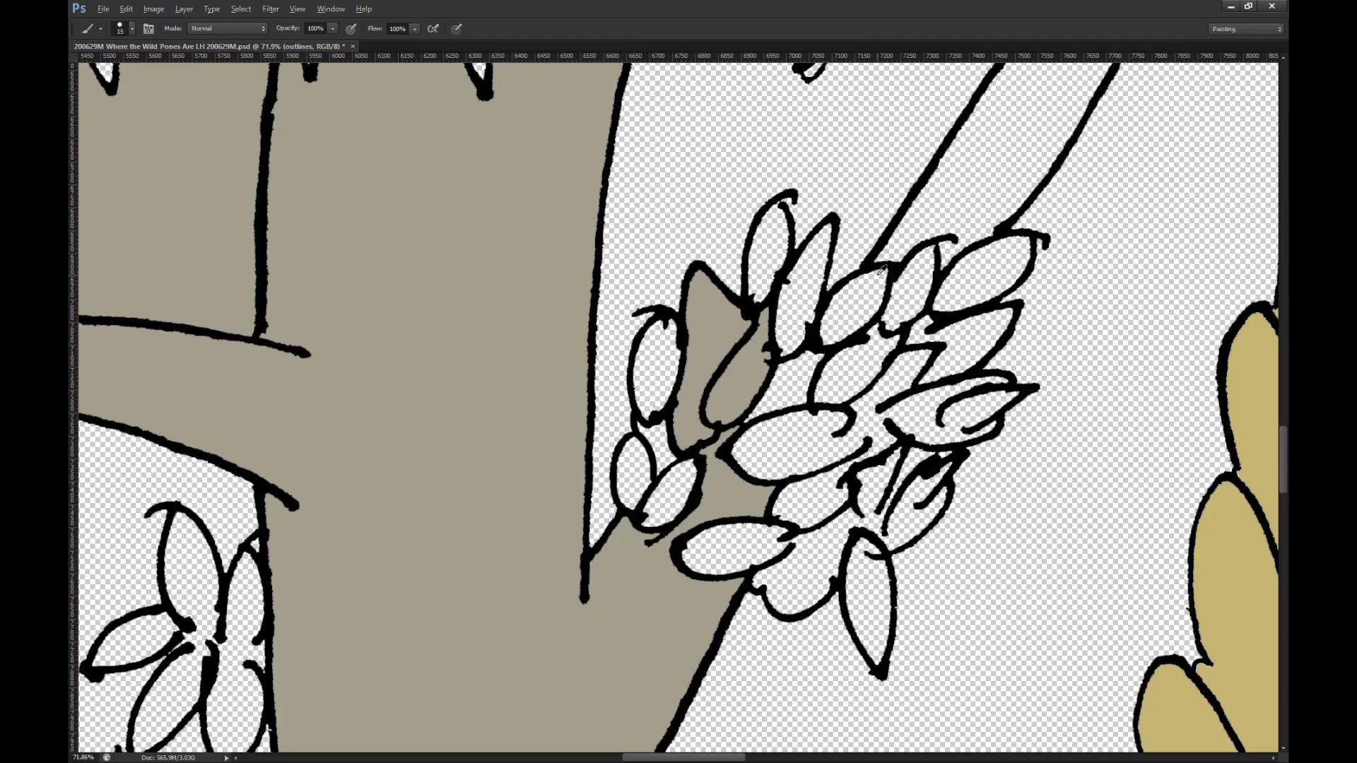
pyautogui.scroll(-2, 767, 287)
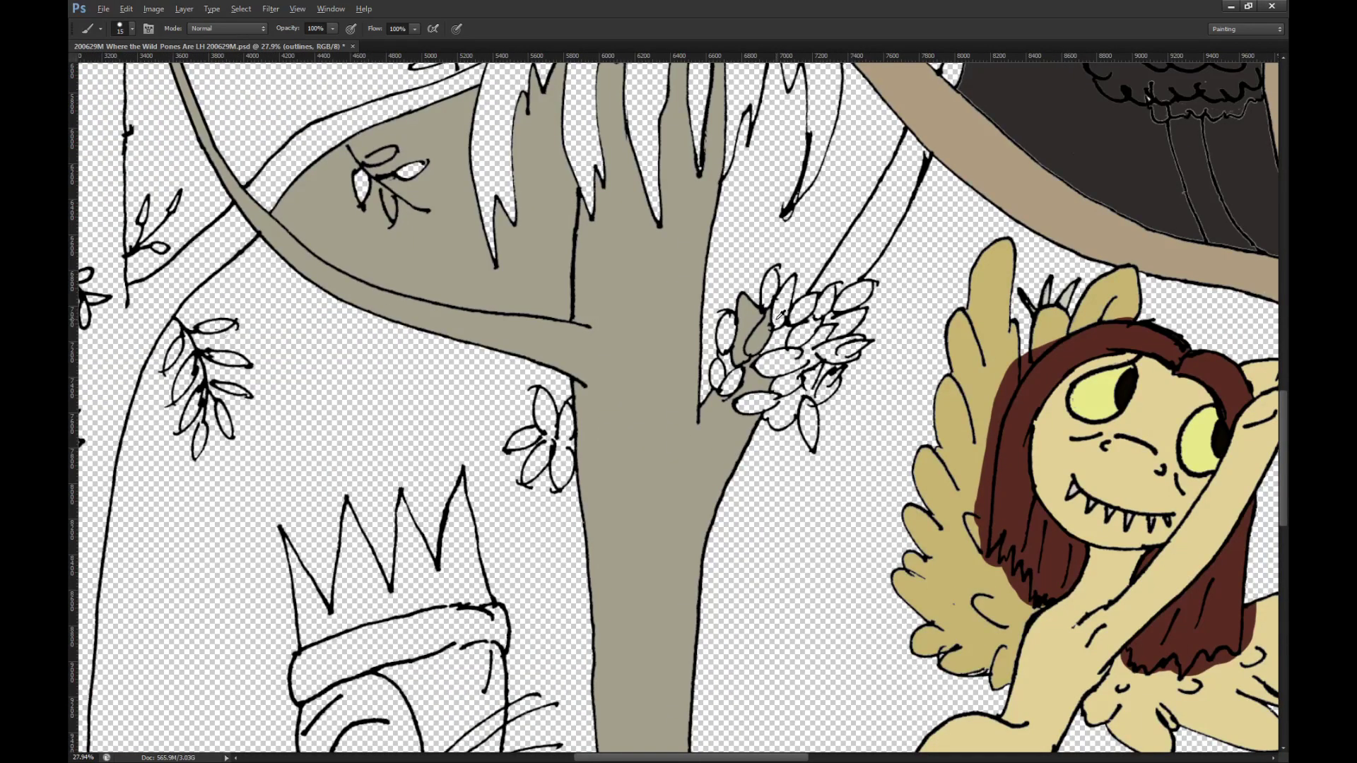
pyautogui.scroll(-1, 781, 315)
pyautogui.scroll(1, 776, 330)
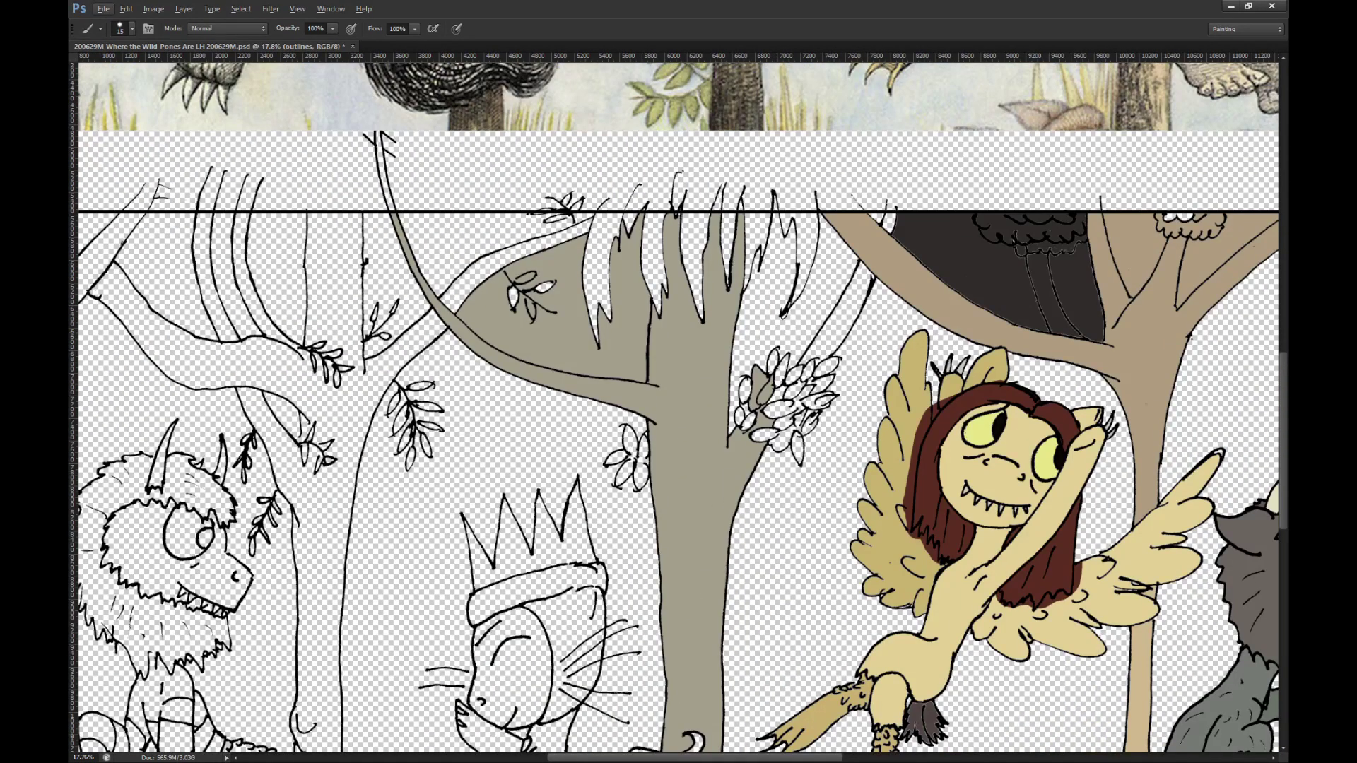
# Step: On the colour layer, fill the thin branch above the middle tree's leaf cluster with a dark grey sampled from the reference picture
pyautogui.hotkey('alt', '[')
pyautogui.scroll(-1, 680, 480)
pyautogui.scroll(4, 794, 134)
pyautogui.scroll(1, 794, 135)
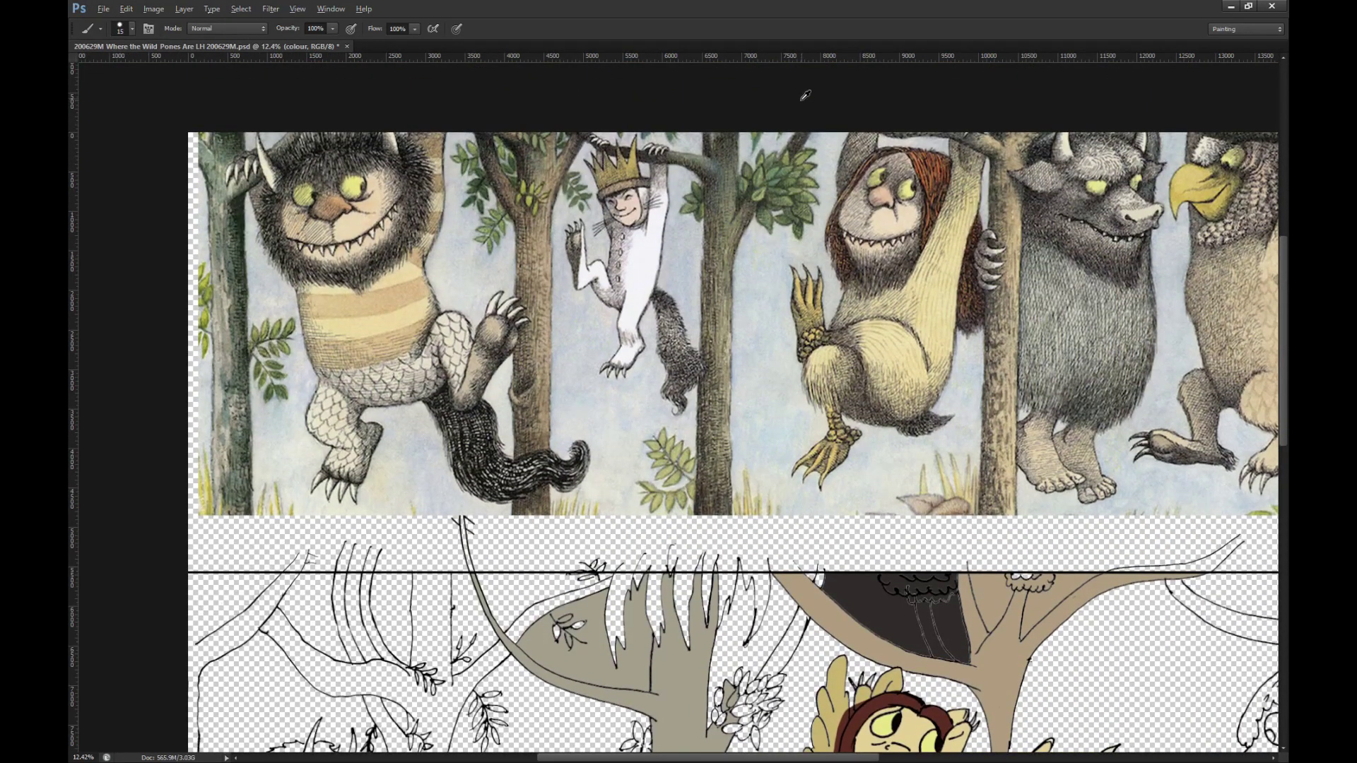
pyautogui.scroll(-2, 799, 581)
pyautogui.press('g')
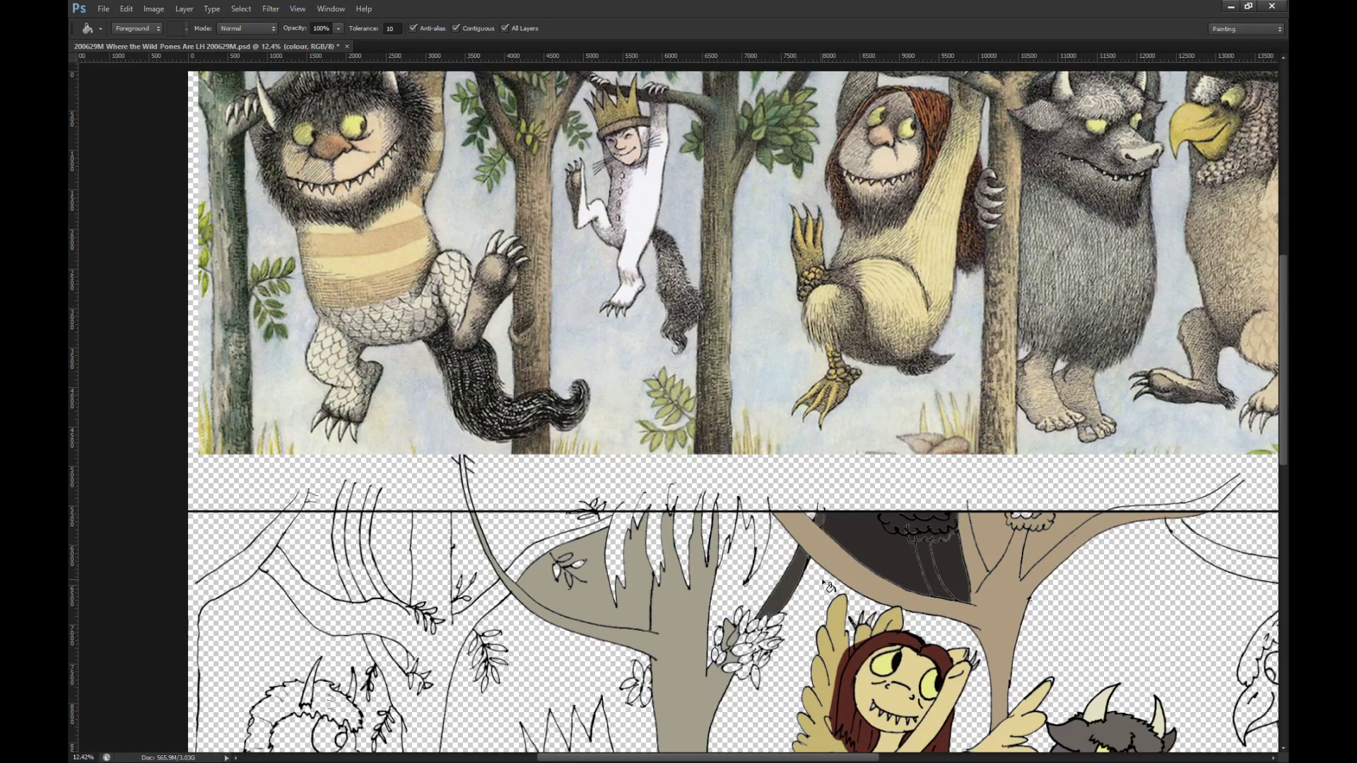
# Step: Try to fill the far-right tree with a light brown sampled from the reference picture's tree, and undo the fill
pyautogui.scroll(-1, 829, 587)
pyautogui.keyDown('alt'); pyautogui.click(1019, 102); pyautogui.keyUp('alt')
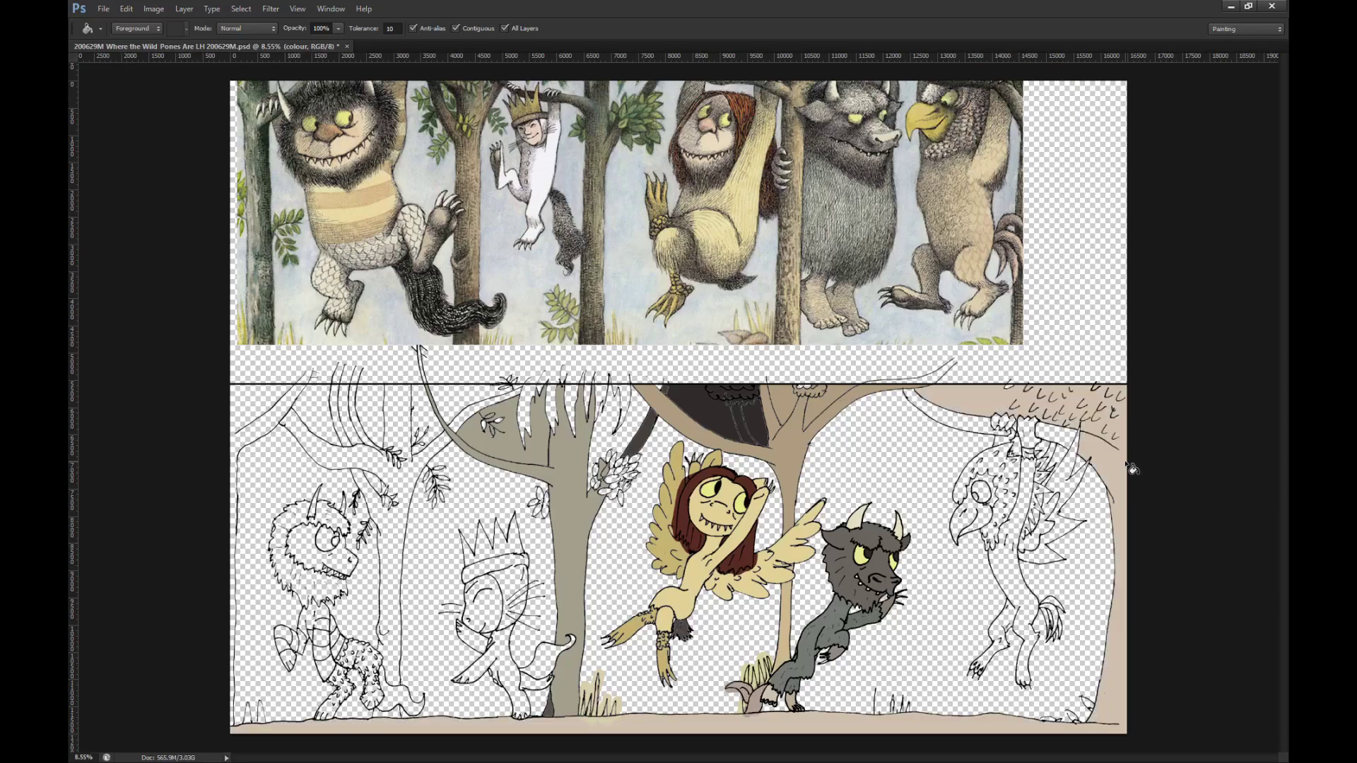
pyautogui.hotkey('ctrl', 'z')
# Step: On the outlines layer, extend the ground line with the brush to the canvas's right edge beside the far-right tree
pyautogui.scroll(5, 1151, 539)
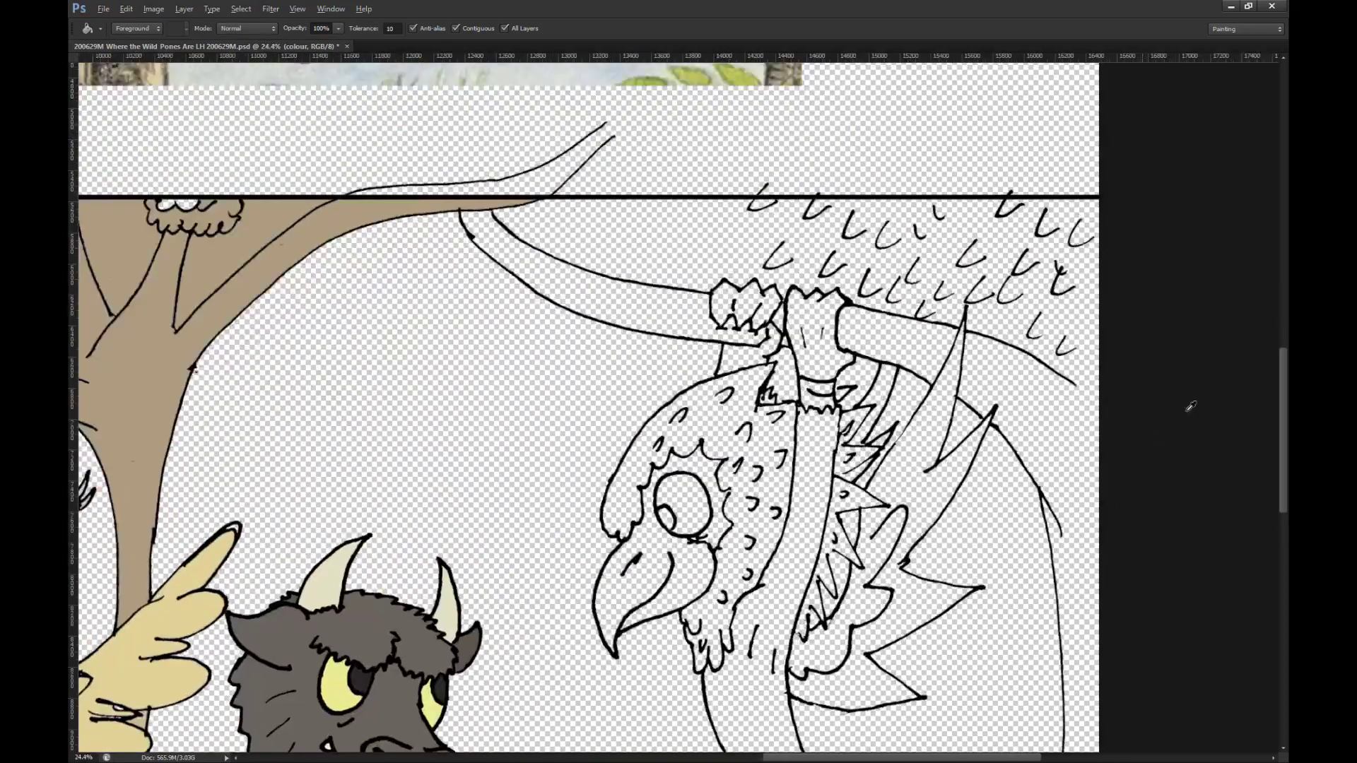
pyautogui.hotkey('alt', ']')
pyautogui.scroll(3, 1131, 414)
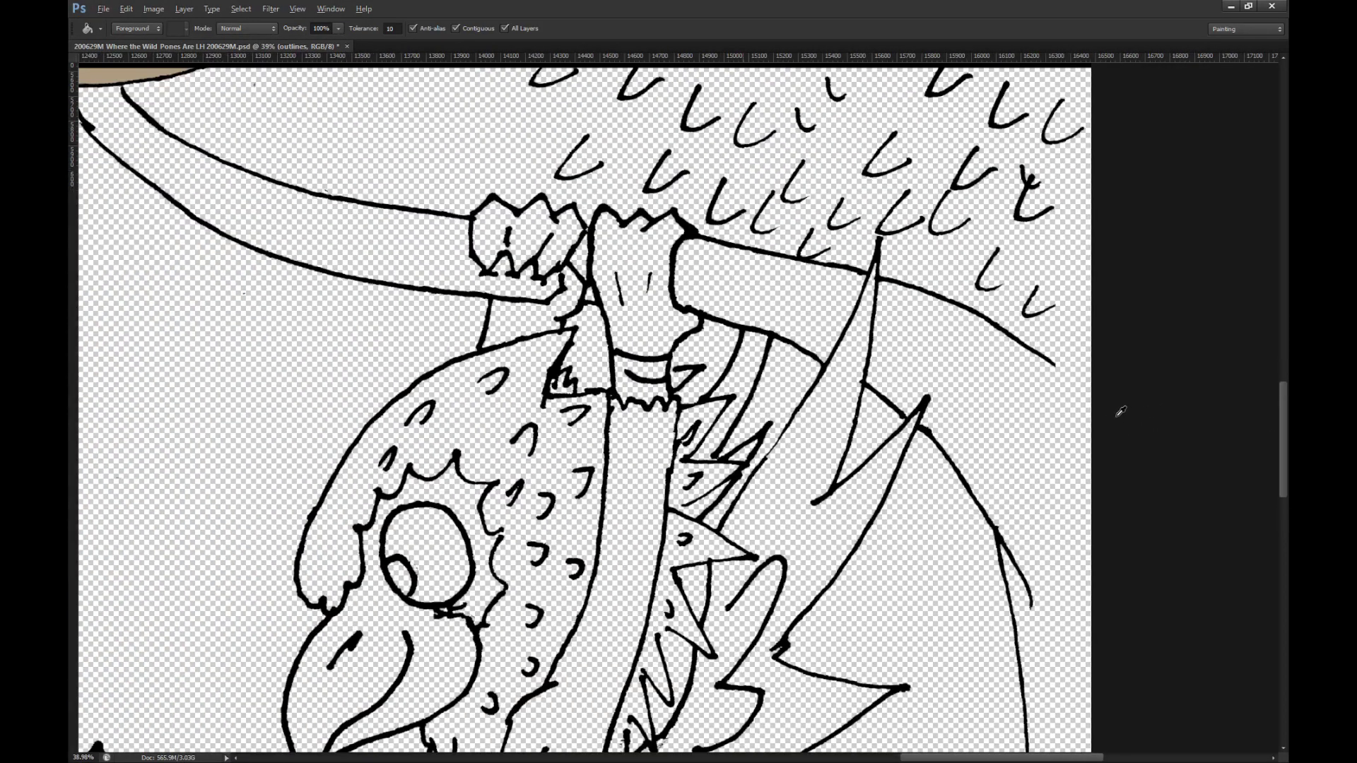
pyautogui.press('b')
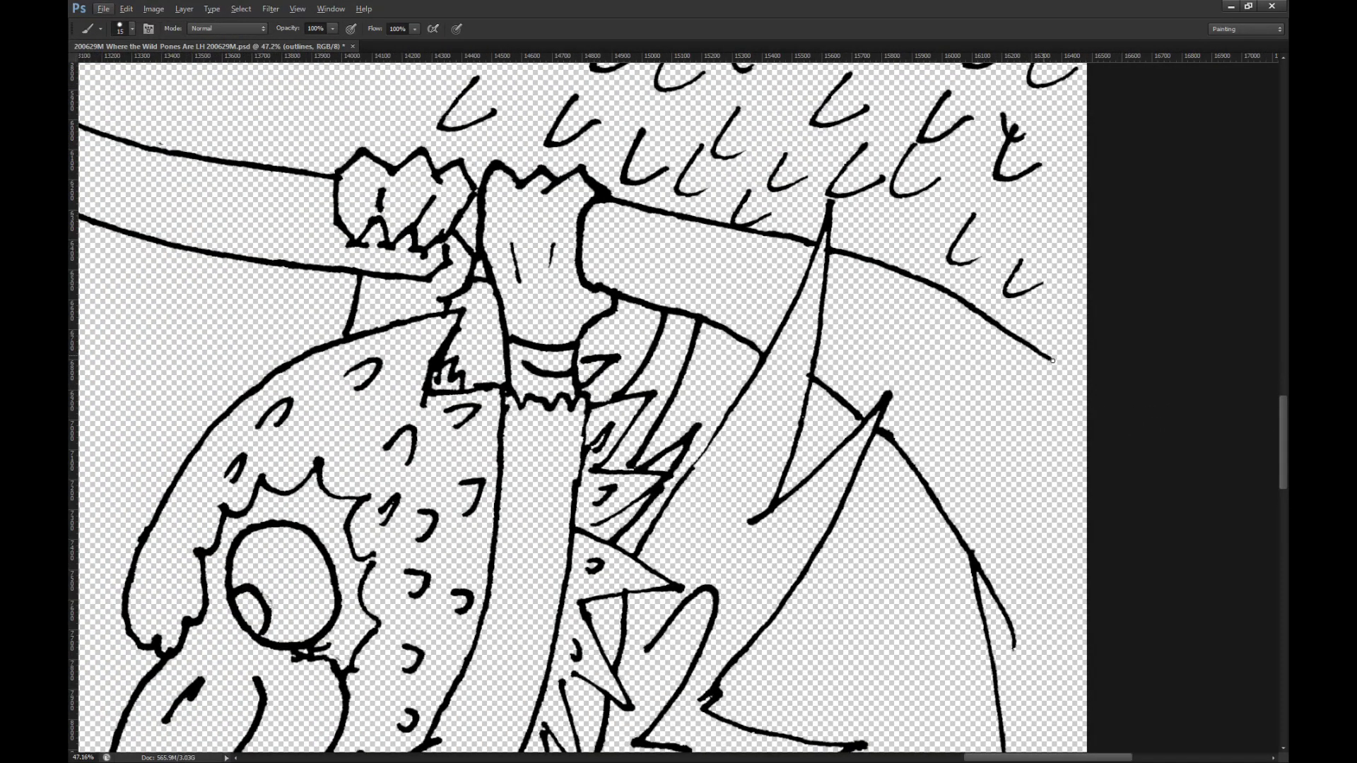
pyautogui.scroll(-5, 919, 569)
pyautogui.scroll(3, 919, 569)
pyautogui.moveTo(926, 586); pyautogui.dragTo(962, 587)
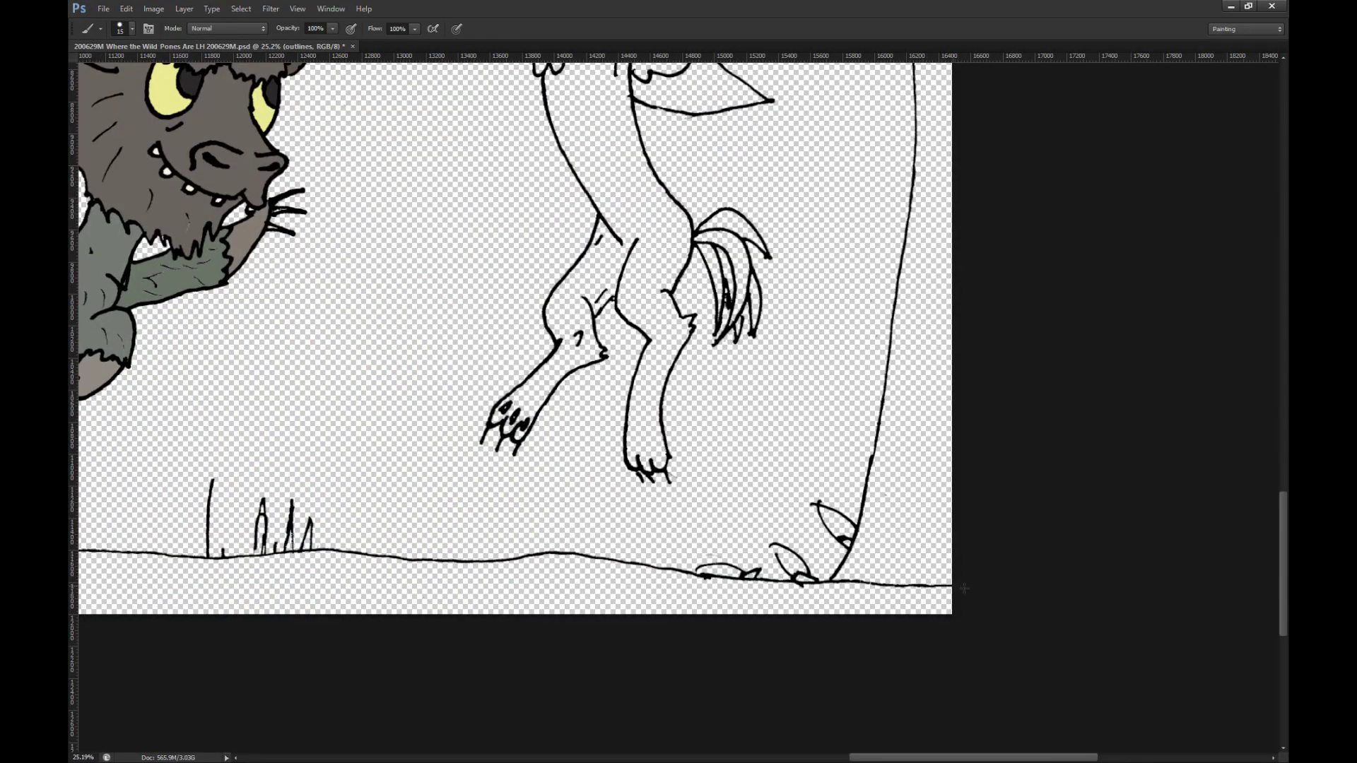
pyautogui.scroll(-3, 918, 642)
pyautogui.scroll(4, 912, 255)
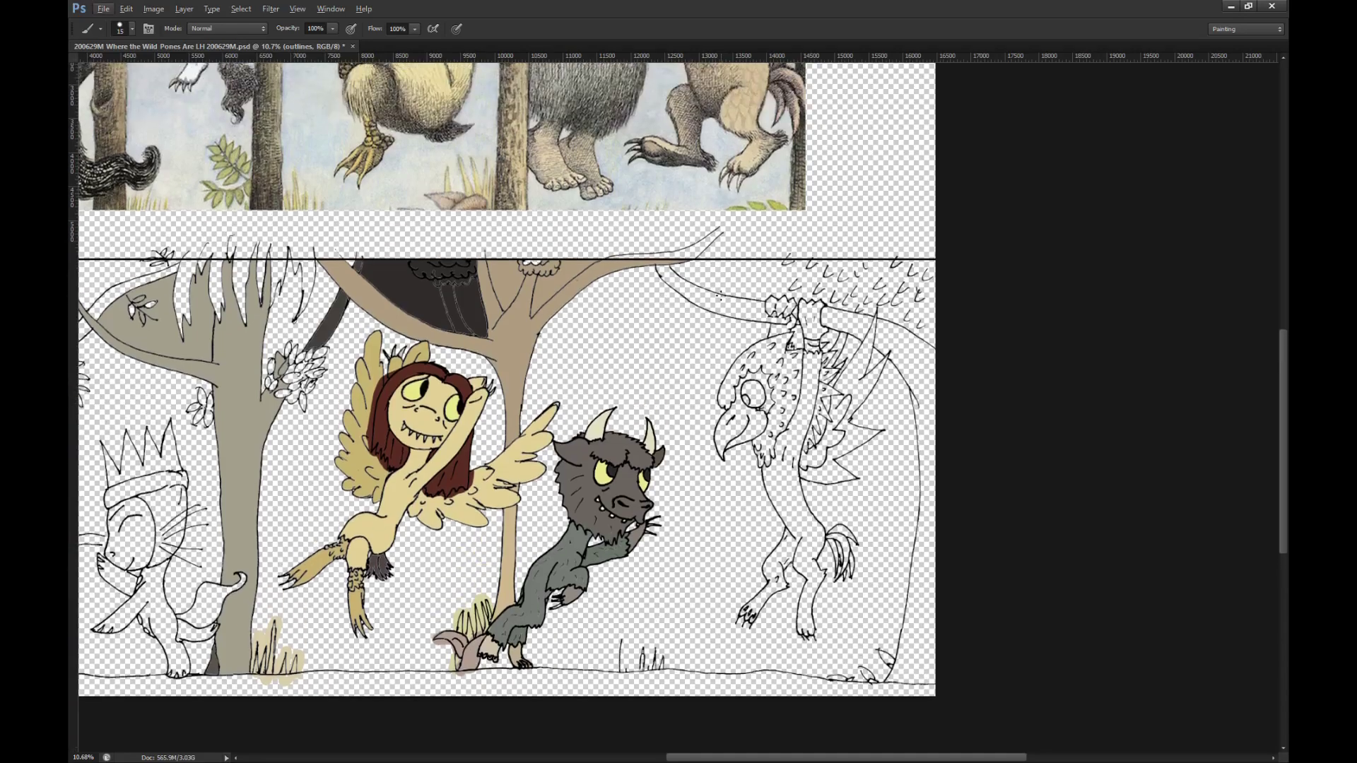
# Step: Fill the far-right tree's trunk and hanging branch on the colour layer with a grey-brown sampled from the reference picture's rightmost tree
pyautogui.scroll(-2, 948, 289)
pyautogui.scroll(1, 1022, 195)
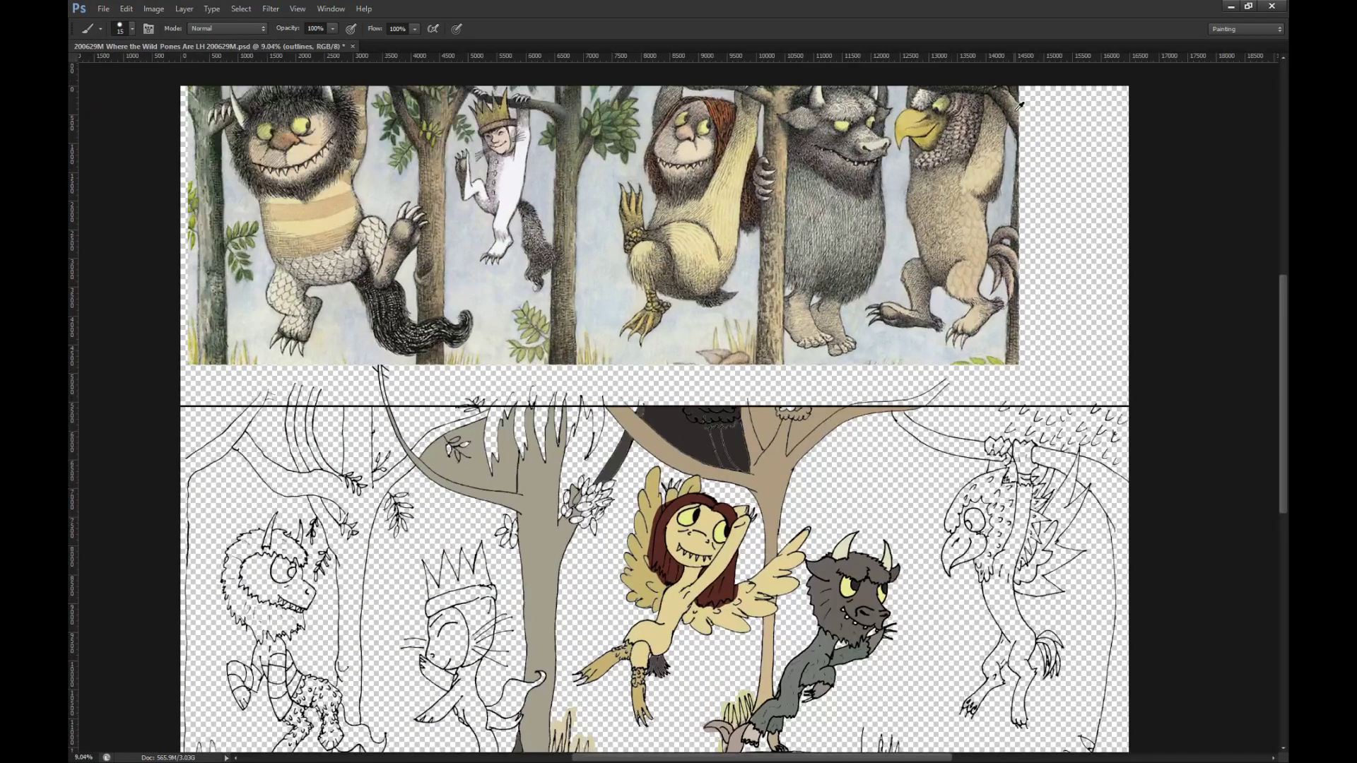
pyautogui.hotkey('alt', '[')
pyautogui.press('g')
pyautogui.click(1114, 529)
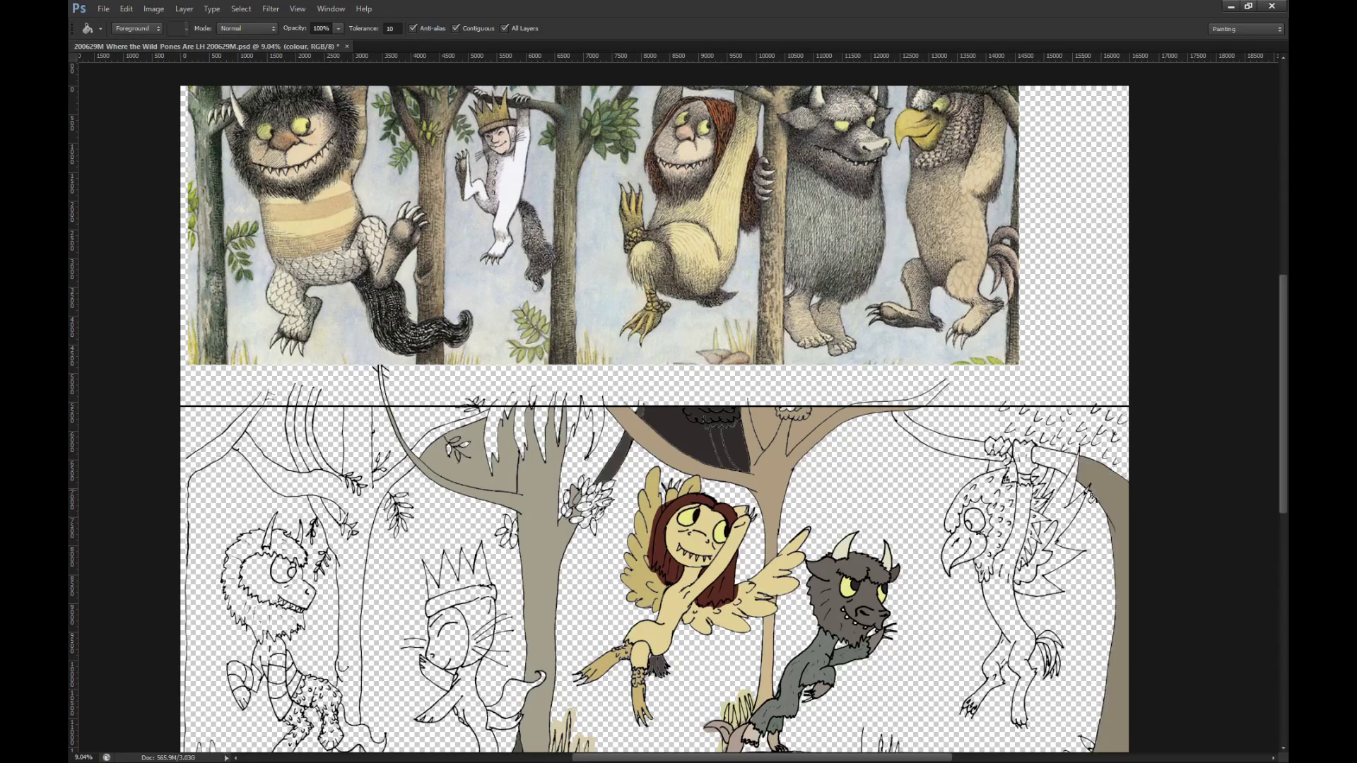
pyautogui.click(1057, 482)
pyautogui.click(946, 457)
# Step: Fill the small branch areas between the beaked creature's gripping claws with grey-brown and brush over the leftover unfilled spot
pyautogui.scroll(5, 983, 463)
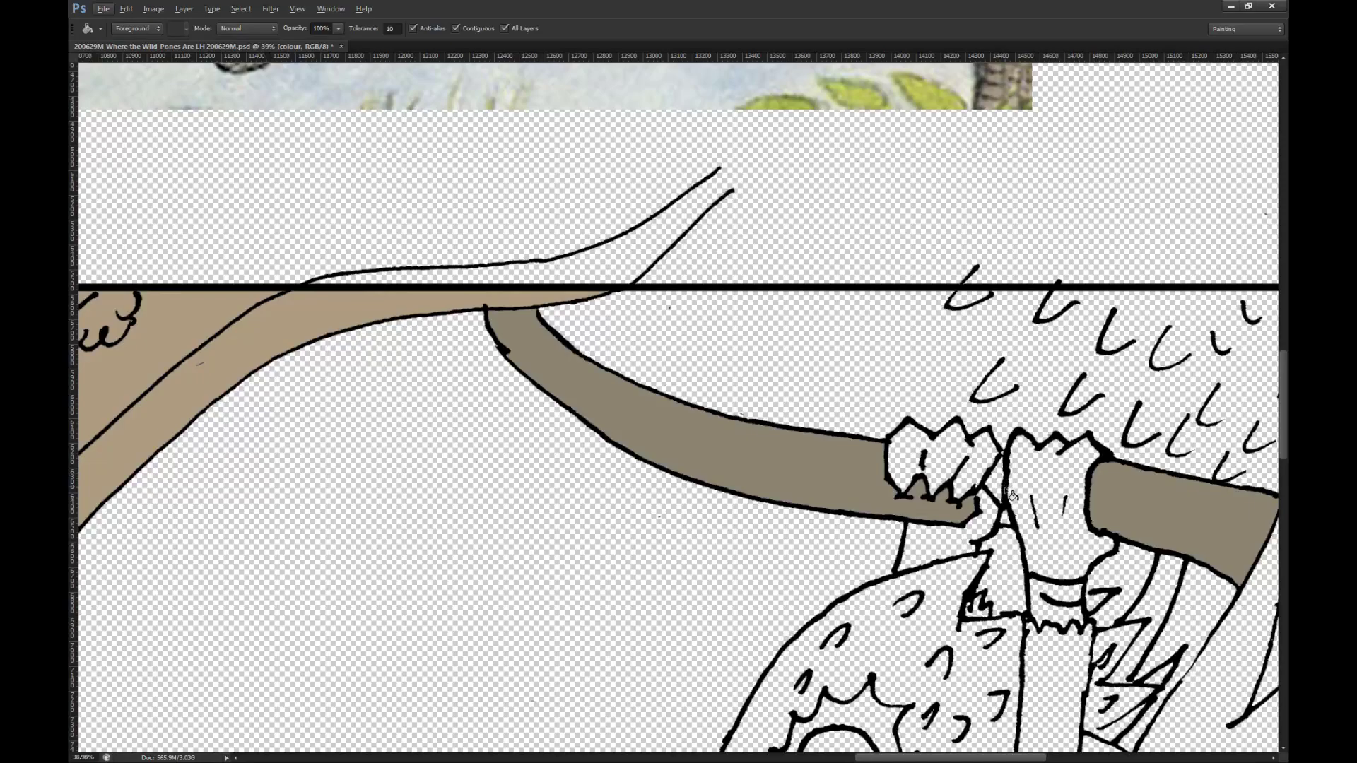
pyautogui.click(1001, 489)
pyautogui.scroll(4, 1004, 500)
pyautogui.click(1011, 556)
pyautogui.scroll(2, 1011, 367)
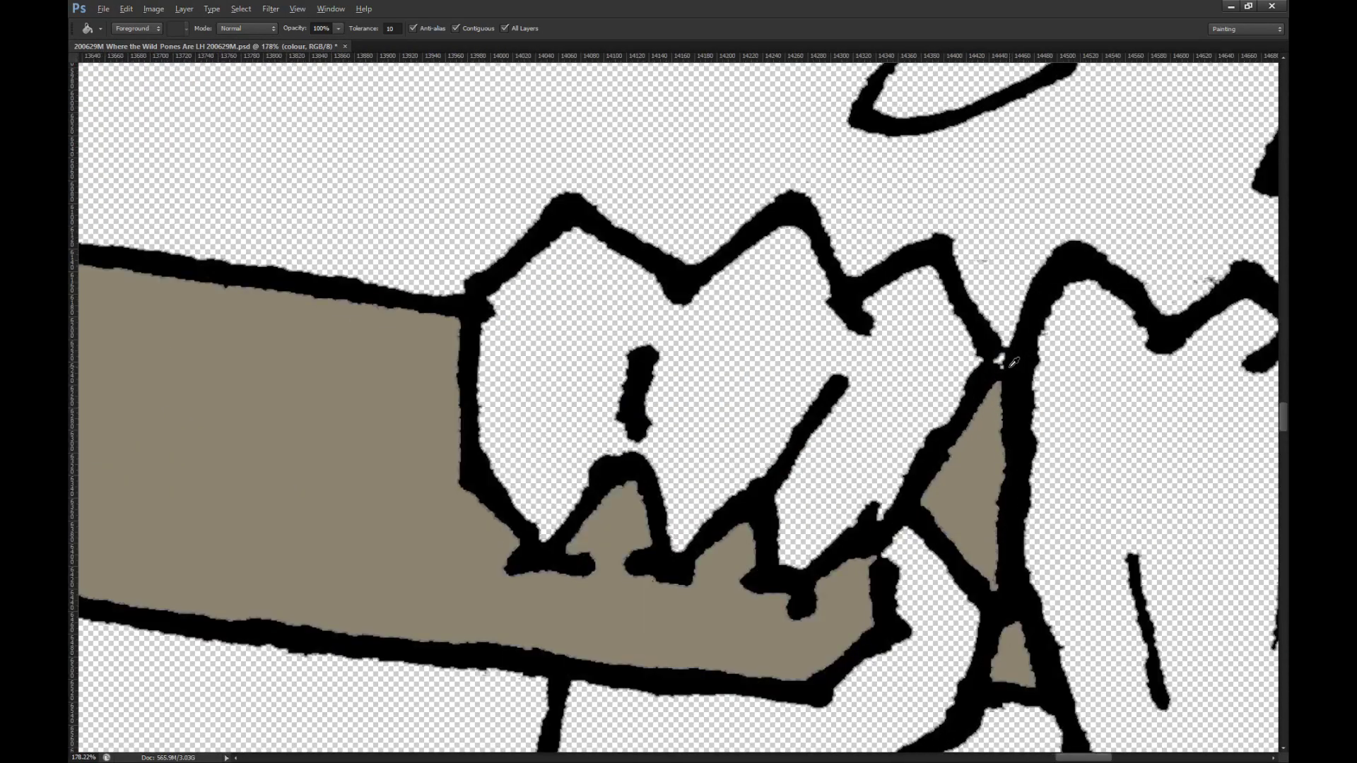
pyautogui.scroll(2, 1014, 363)
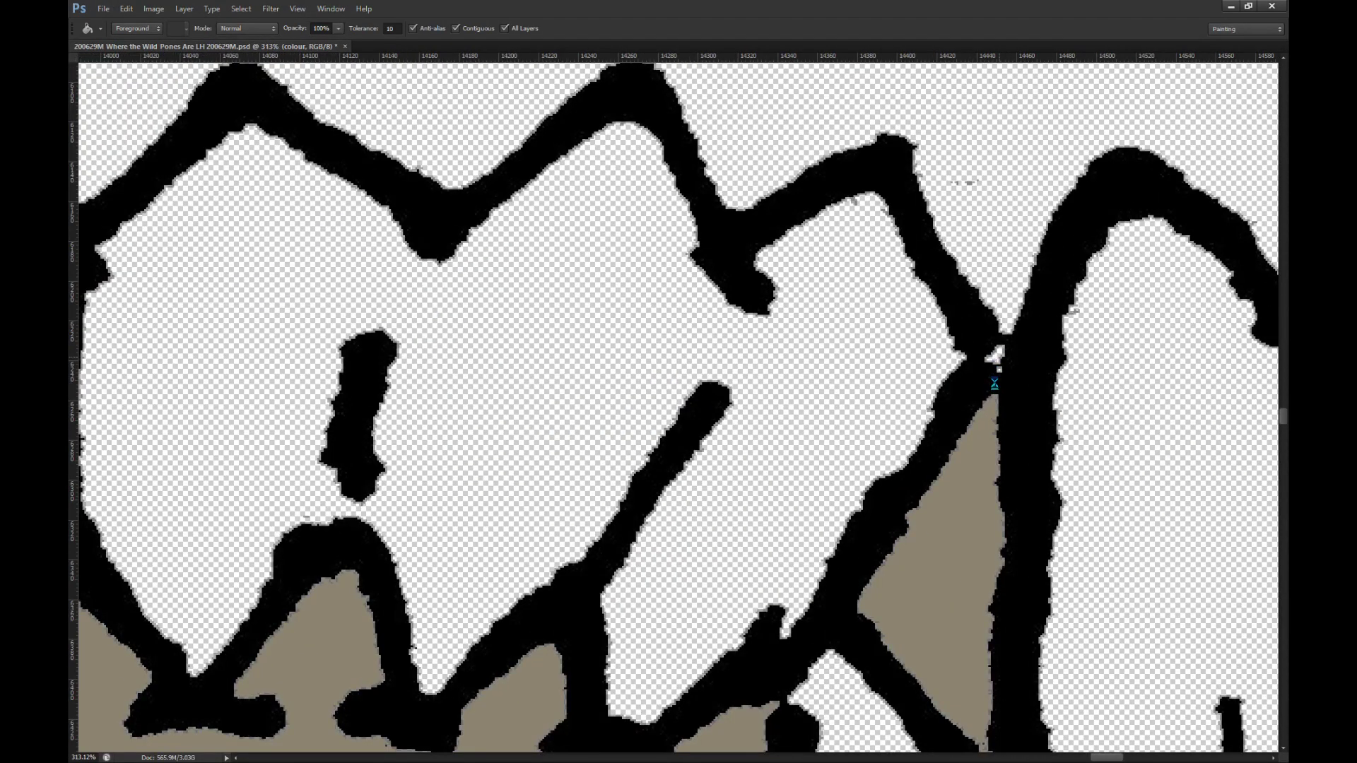
pyautogui.press('b')
pyautogui.moveTo(1001, 365); pyautogui.dragTo(1003, 352)
pyautogui.scroll(-2, 1052, 326)
pyautogui.scroll(-8, 1052, 323)
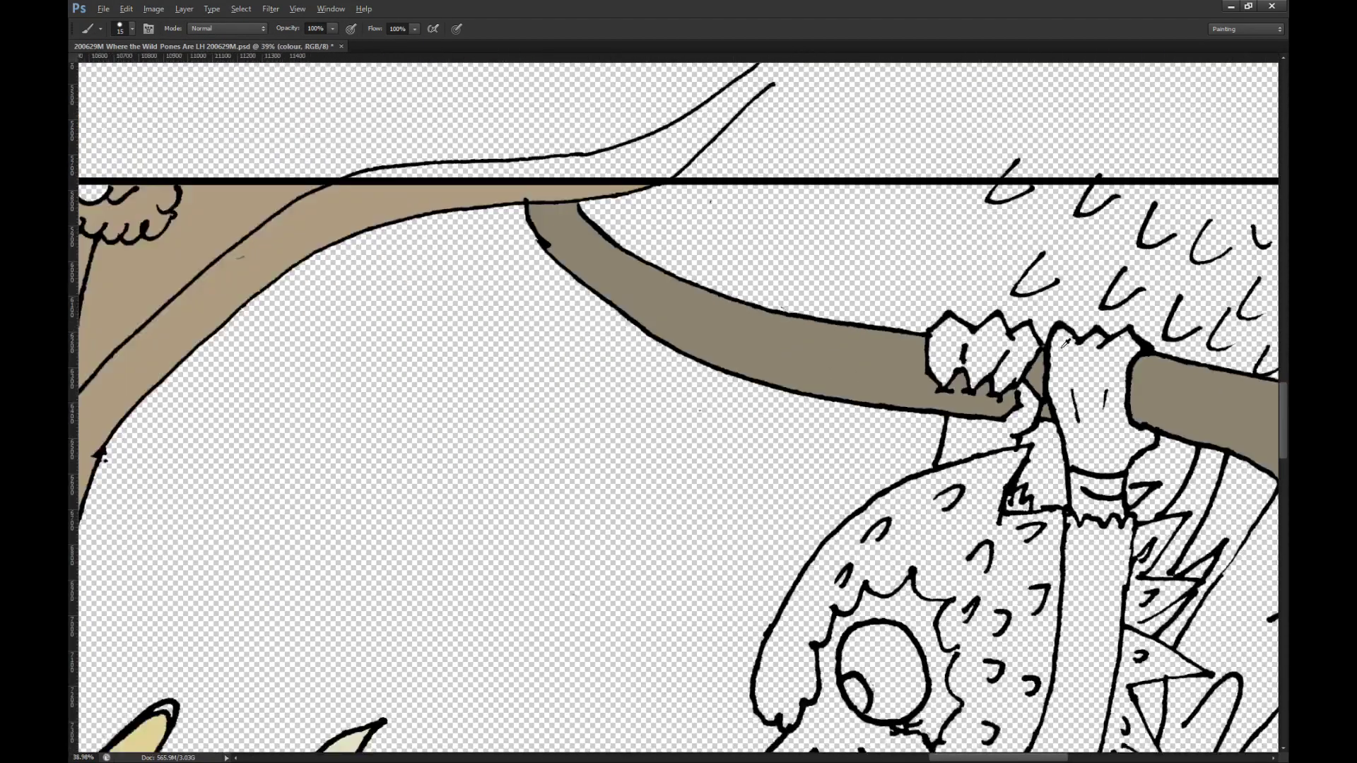
# Step: On the outlines layer, select the upper leaf strokes above the far-right branch, adjusting around partly enclosed strokes, and copy them to a new layer
pyautogui.scroll(-2, 748, 378)
pyautogui.scroll(3, 929, 380)
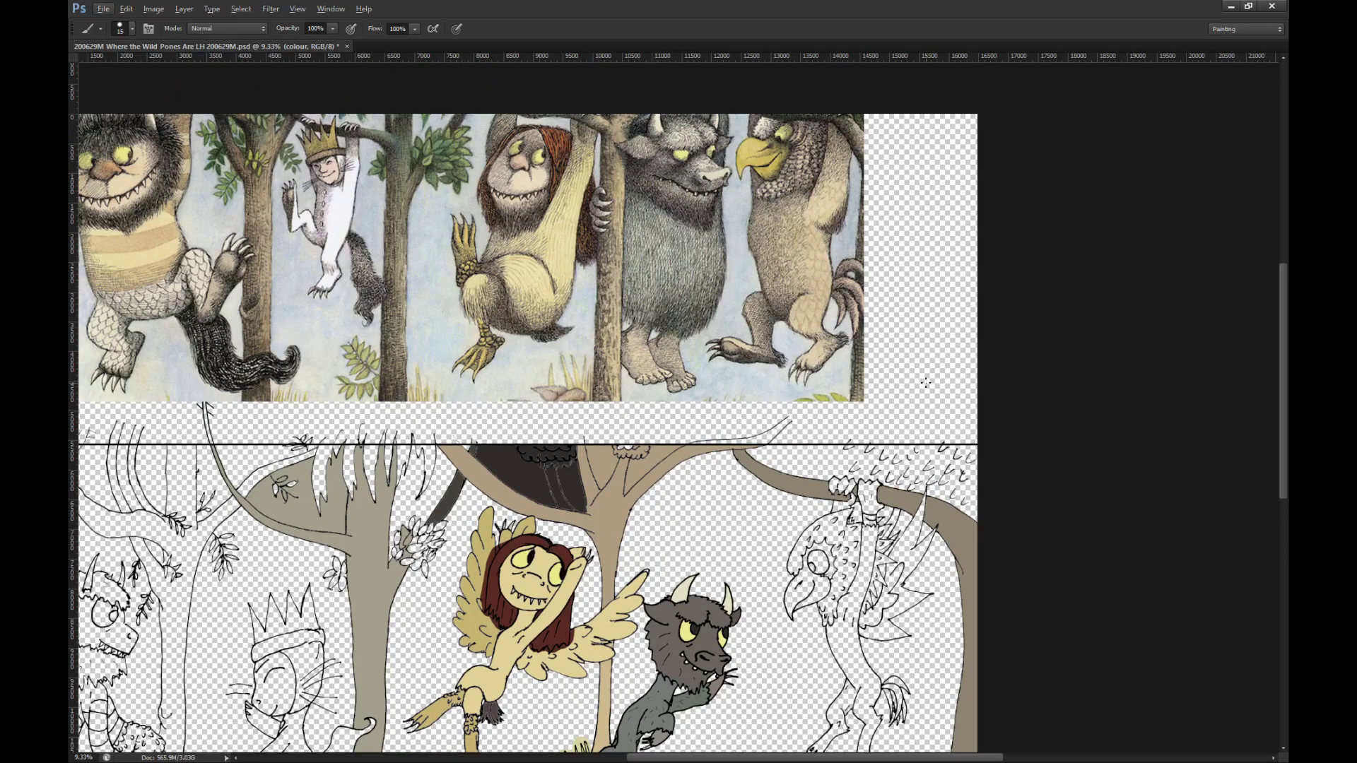
pyautogui.scroll(4, 820, 405)
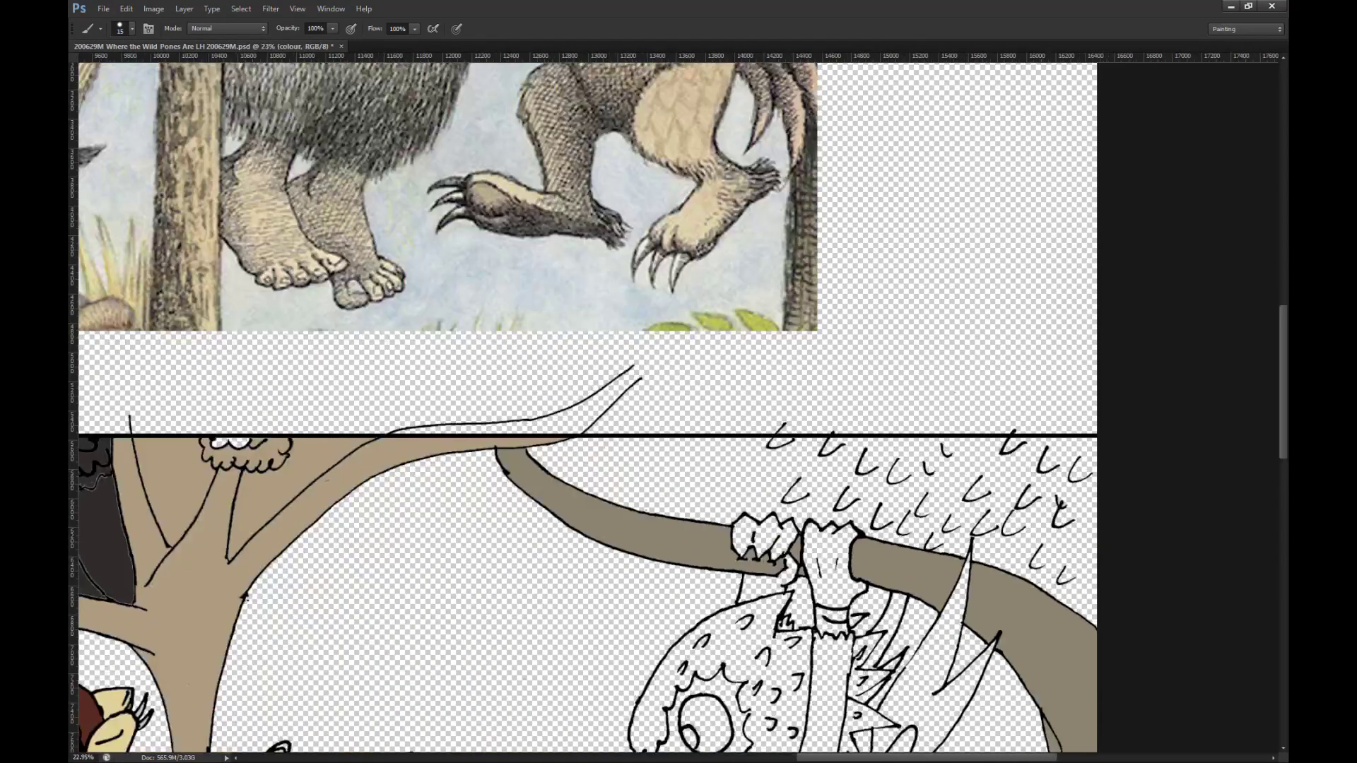
pyautogui.hotkey('alt', ']')
pyautogui.scroll(4, 878, 495)
pyautogui.scroll(-2, 875, 438)
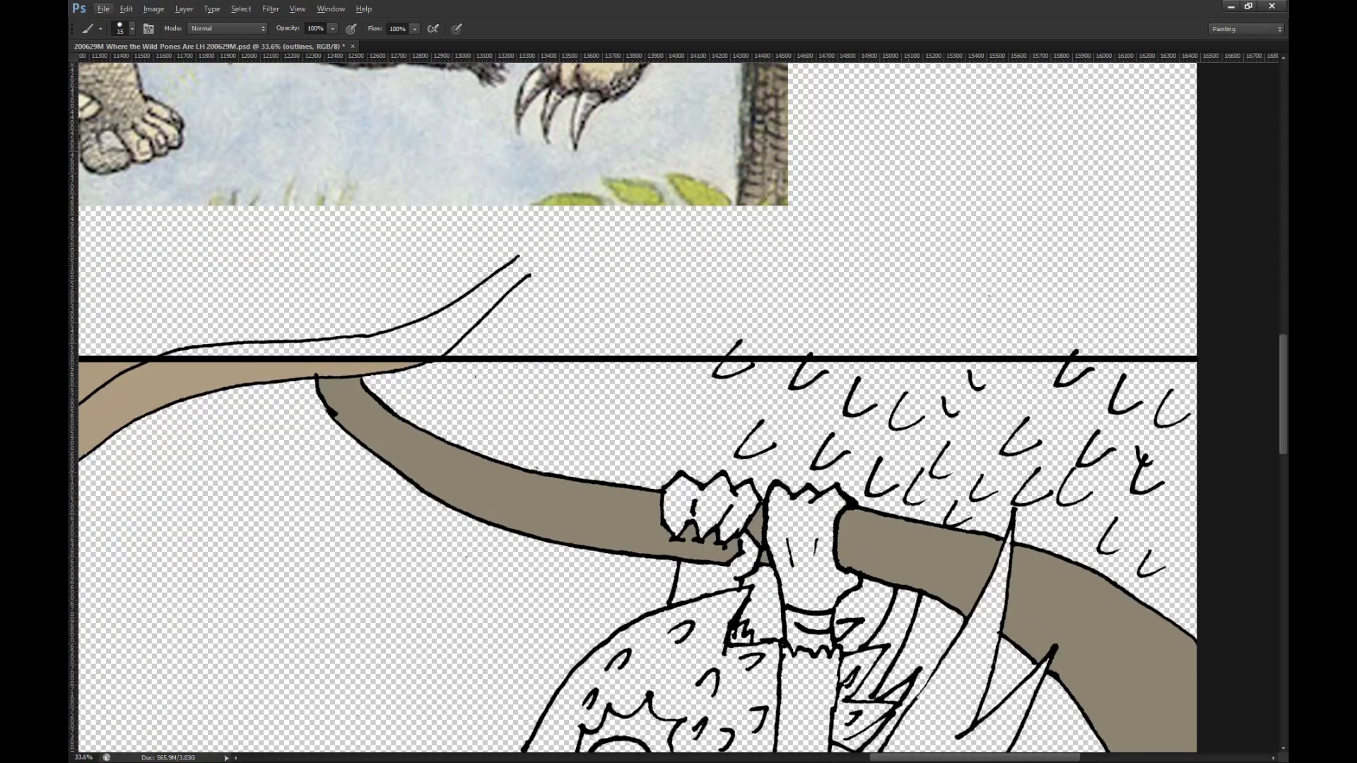
pyautogui.press('m')
pyautogui.moveTo(656, 312)
pyautogui.mouseDown()
pyautogui.moveTo(1025, 427)
pyautogui.moveTo(1281, 441)
pyautogui.moveTo(974, 441)
pyautogui.moveTo(1016, 464)
pyautogui.mouseUp()
pyautogui.hscroll(-3, 877, 469)
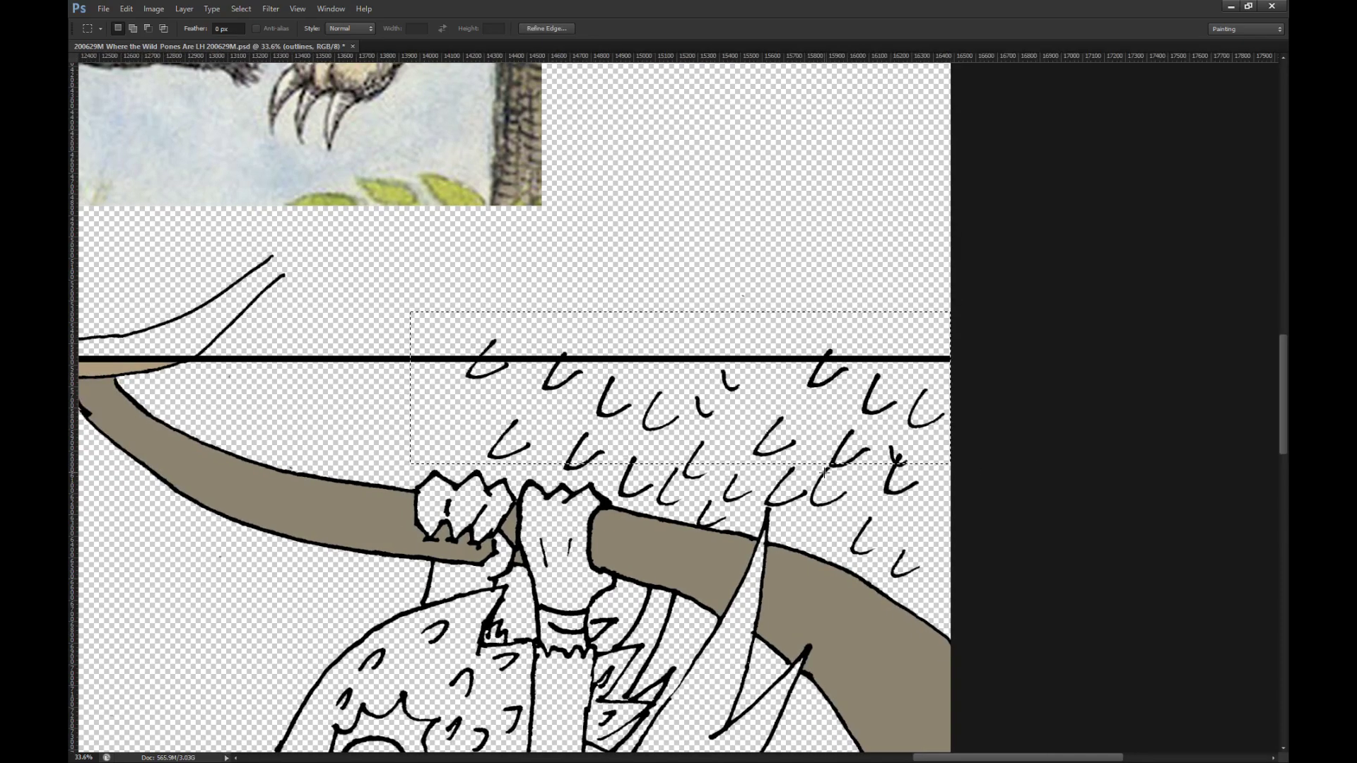
pyautogui.press('l')
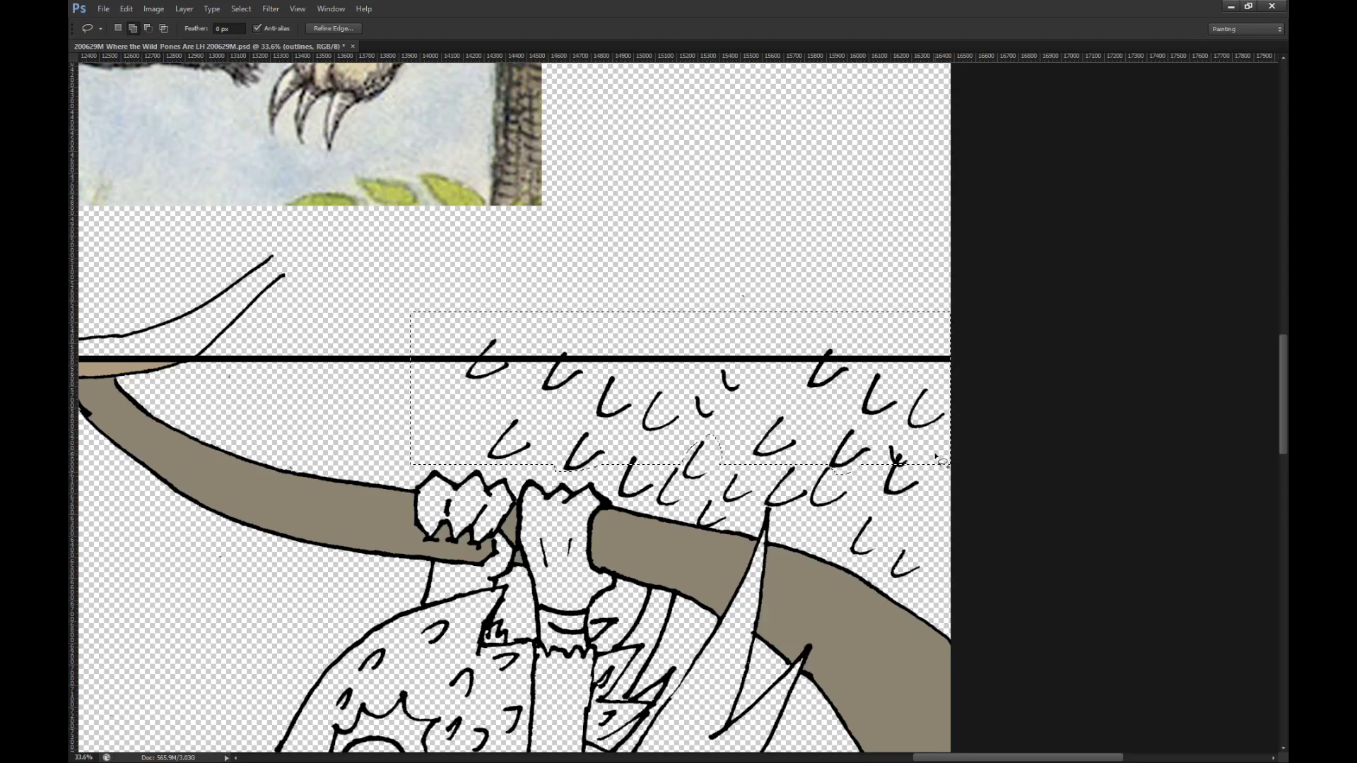
pyautogui.moveTo(878, 471)
pyautogui.mouseDown()
pyautogui.moveTo(886, 444)
pyautogui.moveTo(921, 470)
pyautogui.mouseUp()
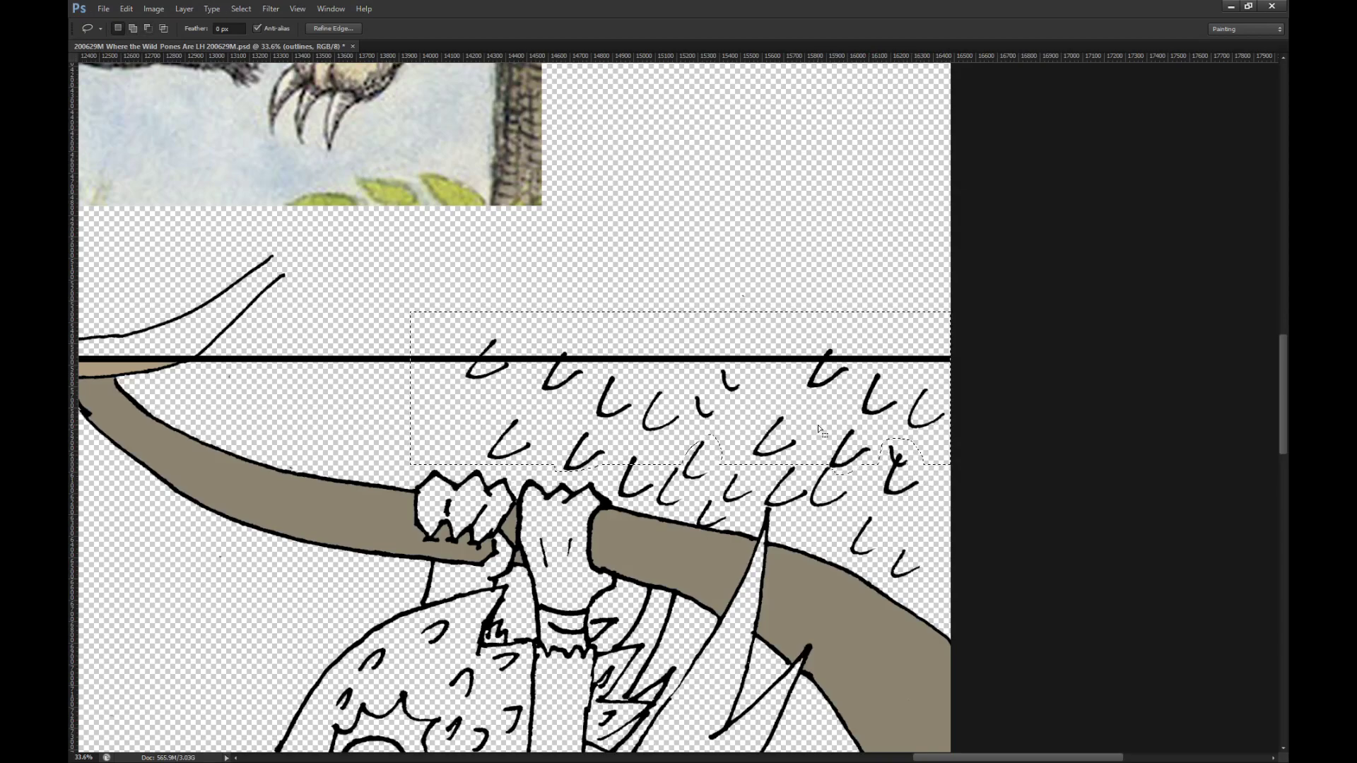
pyautogui.hotkey('ctrl', 'j')
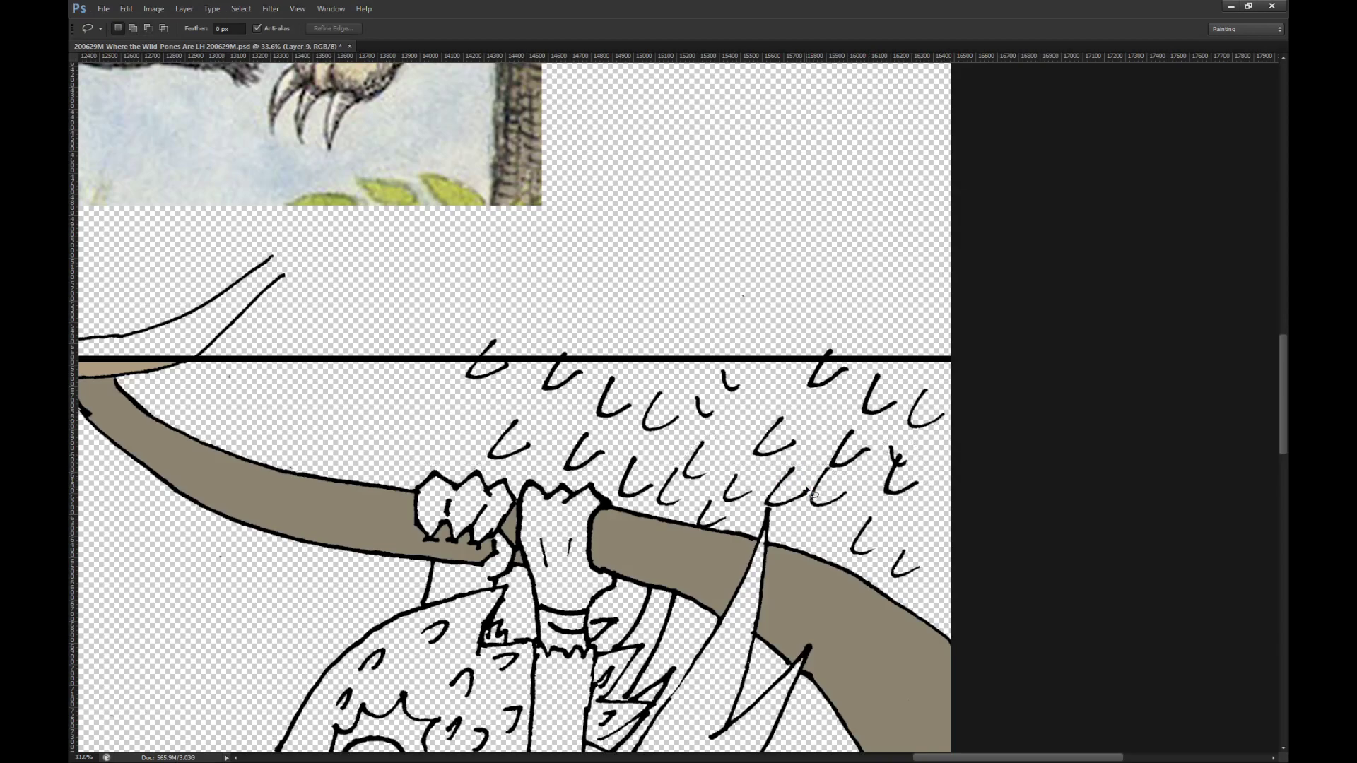
# Step: Offset the copied leaf strokes slightly down and to the right, then duplicate them and shift the duplicate left for denser foliage
pyautogui.press('v')
pyautogui.moveTo(780, 452); pyautogui.dragTo(803, 485)
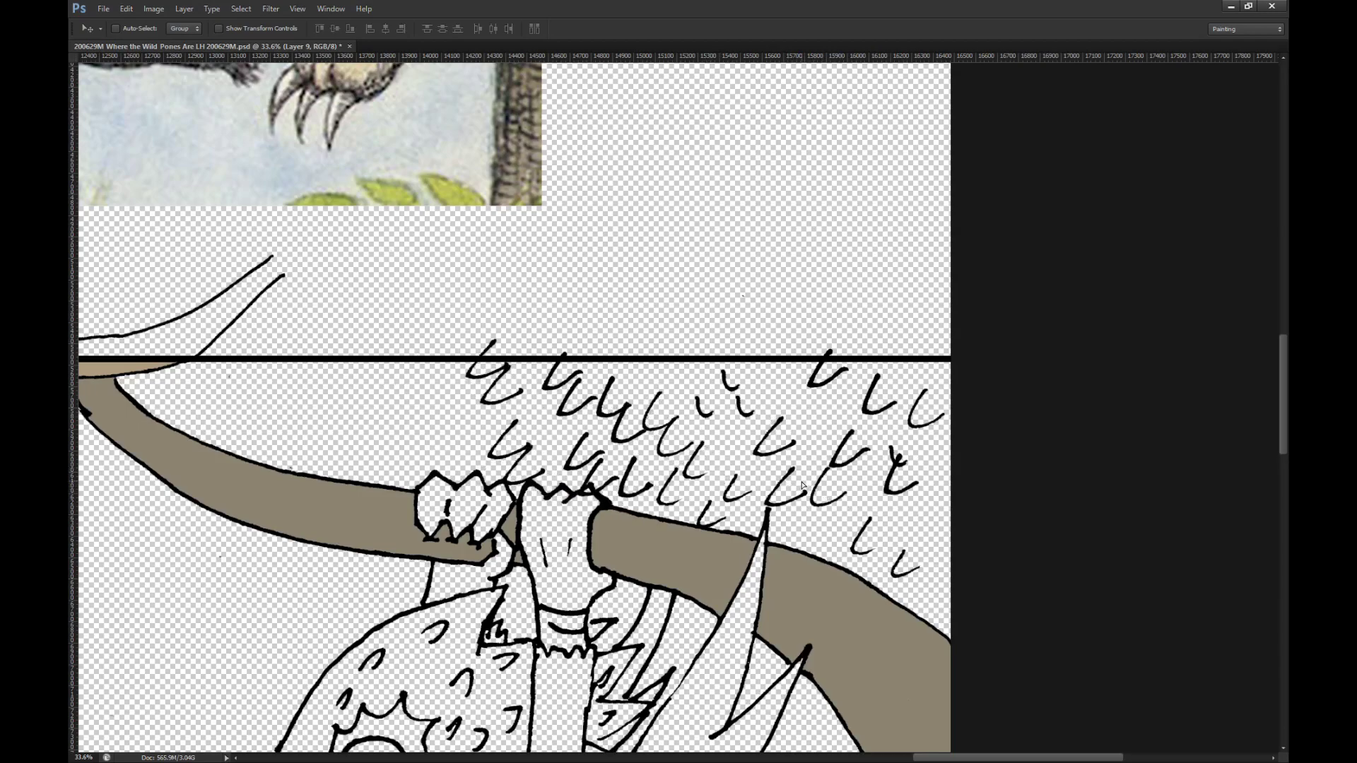
pyautogui.hotkey('ctrl', 'j')
pyautogui.moveTo(790, 484); pyautogui.dragTo(695, 486)
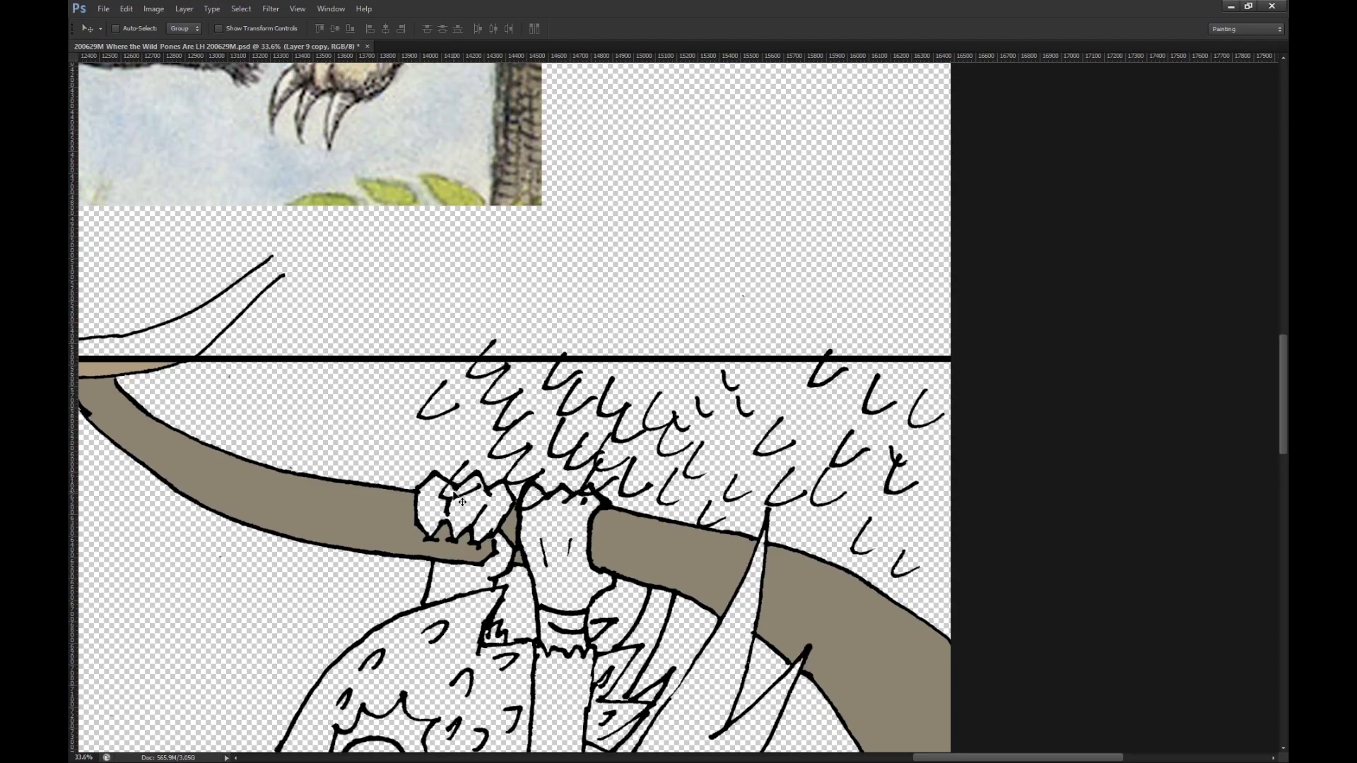
# Step: Merge the two copied leaf layers and erase the strokes overlapping the creature's claws and straying left of the foliage
pyautogui.hotkey('ctrl', 'e')
pyautogui.press('e')
pyautogui.moveTo(536, 514)
pyautogui.mouseDown()
pyautogui.moveTo(587, 498)
pyautogui.moveTo(504, 513)
pyautogui.moveTo(472, 469)
pyautogui.moveTo(445, 492)
pyautogui.moveTo(469, 494)
pyautogui.moveTo(451, 409)
pyautogui.moveTo(426, 417)
pyautogui.moveTo(433, 387)
pyautogui.mouseUp()
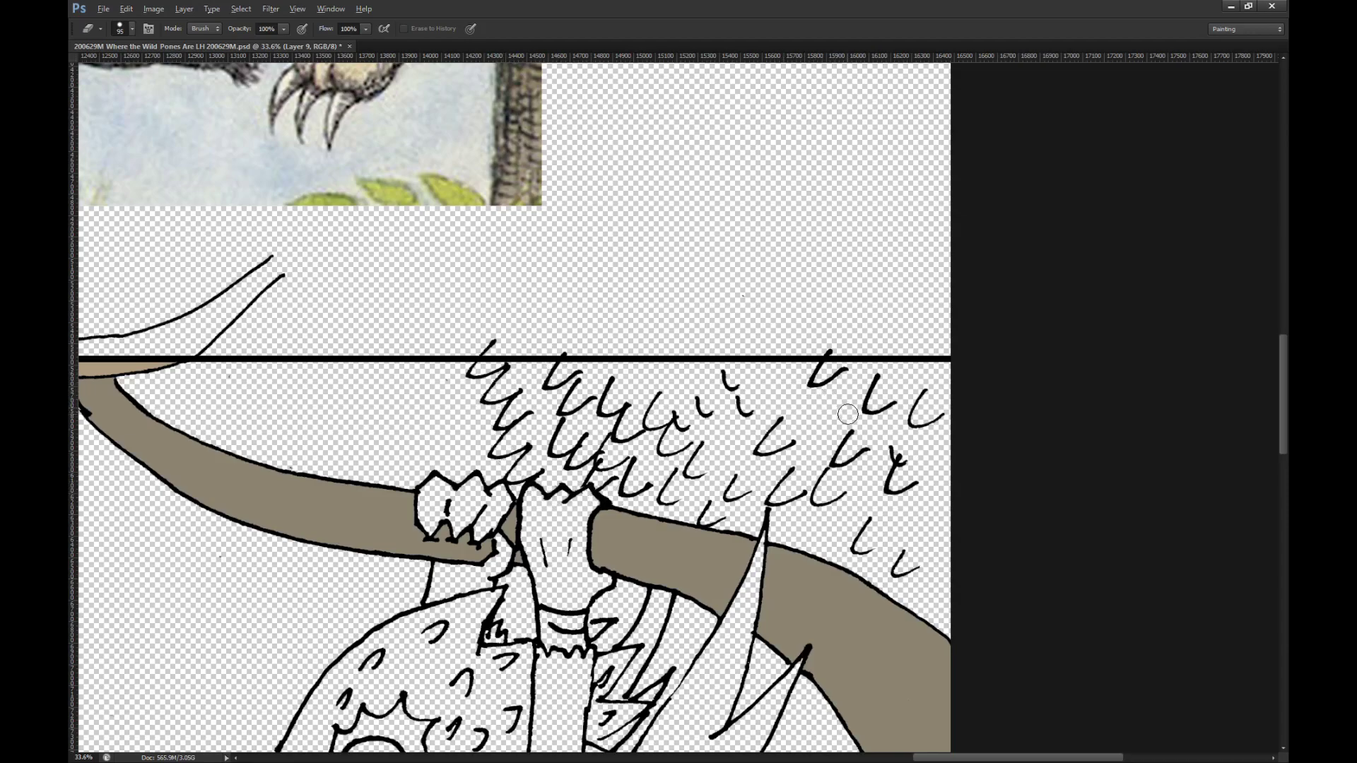
# Step: Merge the copied leaf strokes into the outlines layer
pyautogui.scroll(4, 902, 457)
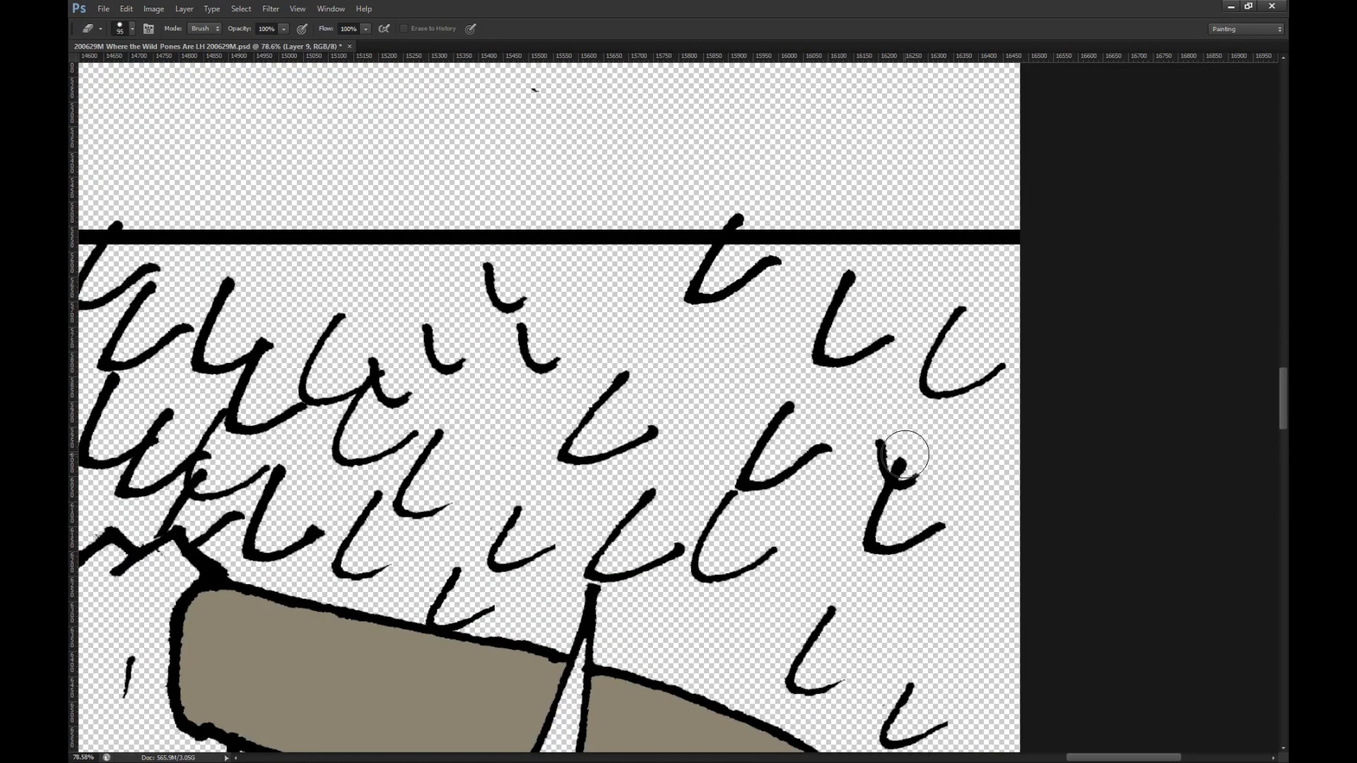
pyautogui.hotkey('ctrl', 'e')
pyautogui.click(907, 459)
pyautogui.hotkey('ctrl', 'z')
pyautogui.scroll(-8, 864, 524)
pyautogui.scroll(-4, 926, 505)
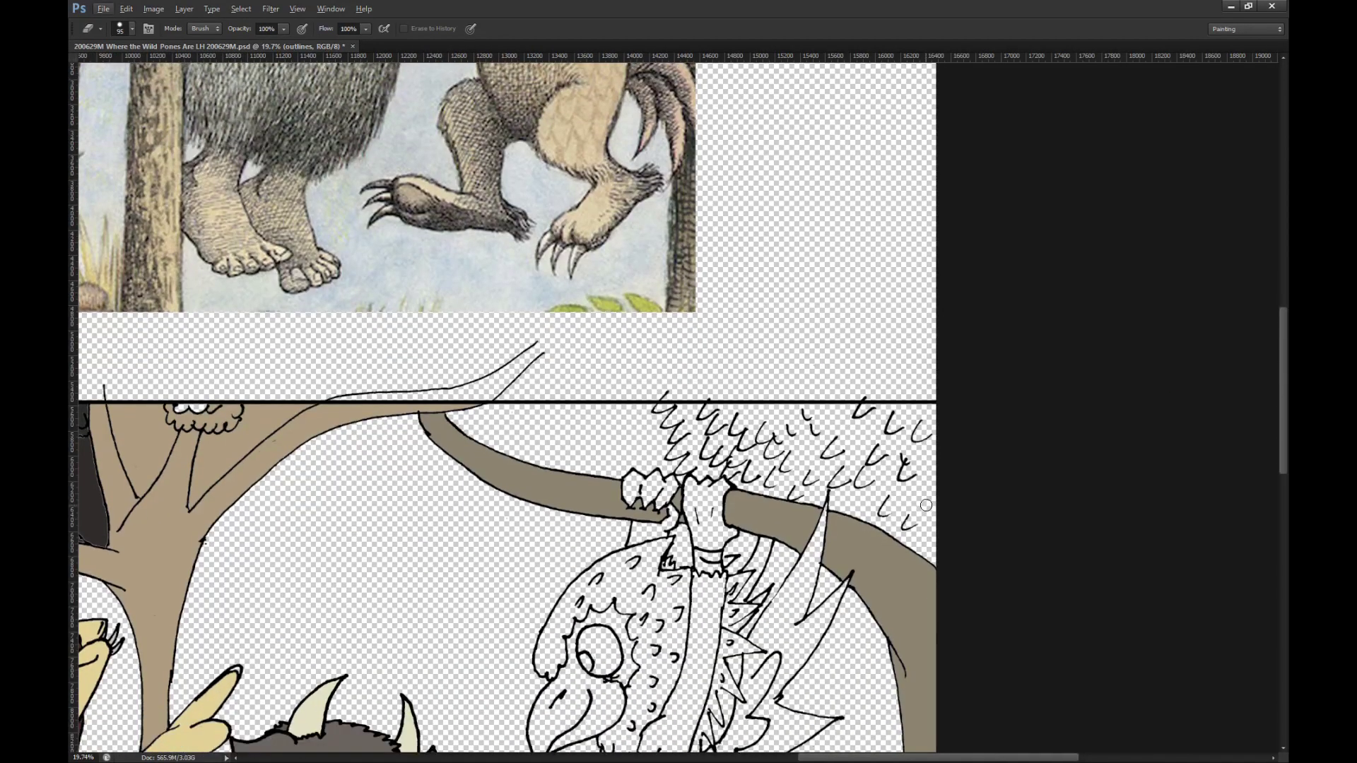
pyautogui.press('alt')
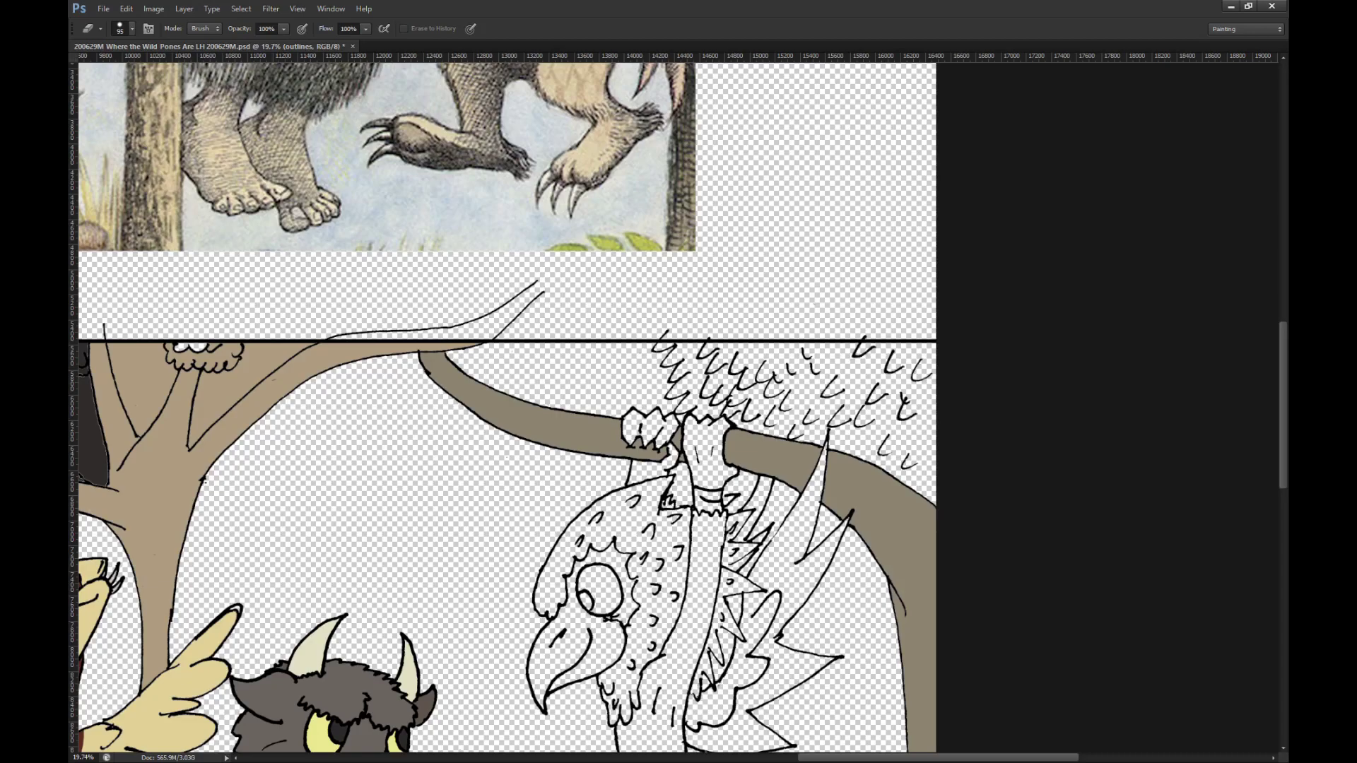
# Step: On the colour layer, fill the ground strip along the scene's base with brown sampled from the foot of a reference tree trunk
pyautogui.hotkey('alt', '[')
pyautogui.hotkey('ctrl', 'r')
pyautogui.hotkey('ctrl', 'r')
pyautogui.hotkey('alt', ']')
pyautogui.scroll(-4, 781, 528)
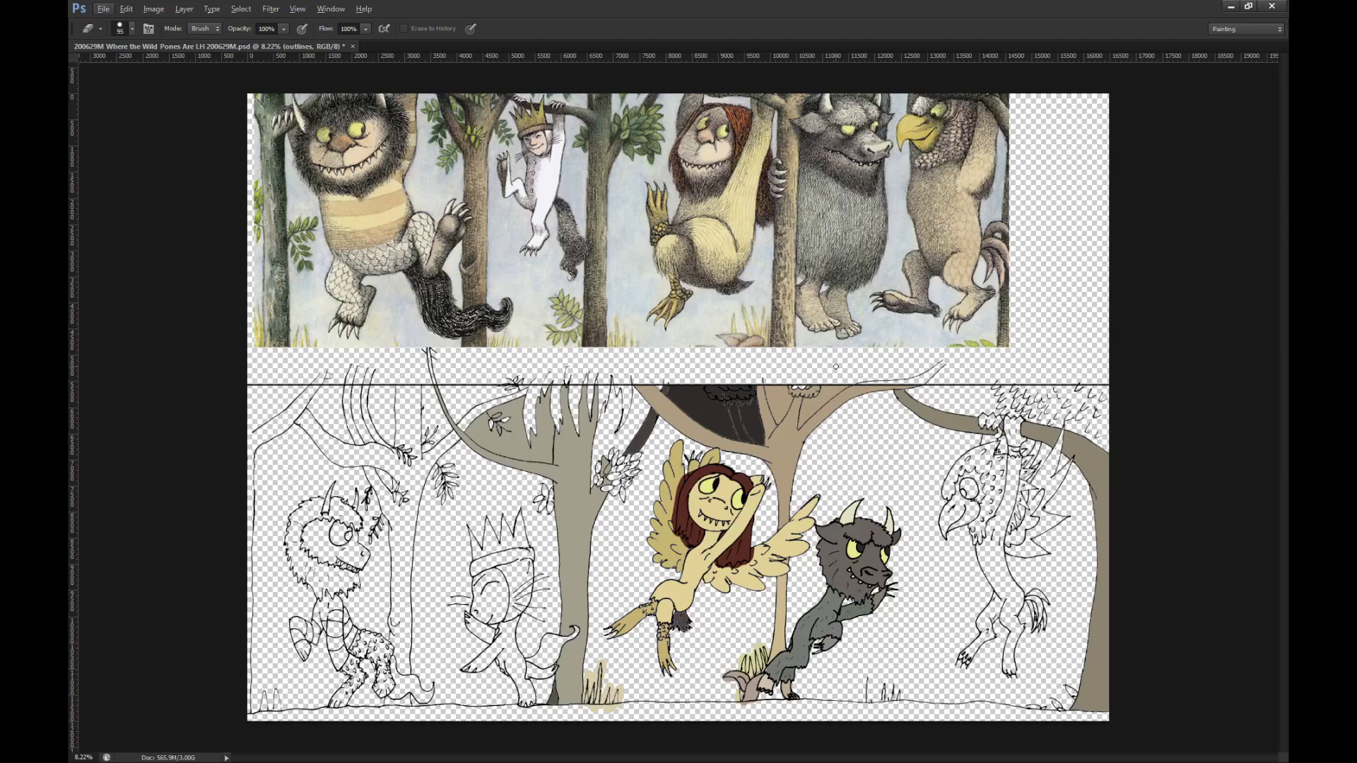
pyautogui.press('alt')
pyautogui.hotkey('alt', ']')
pyautogui.press('g')
pyautogui.keyDown('alt'); pyautogui.click(773, 331); pyautogui.keyUp('alt')
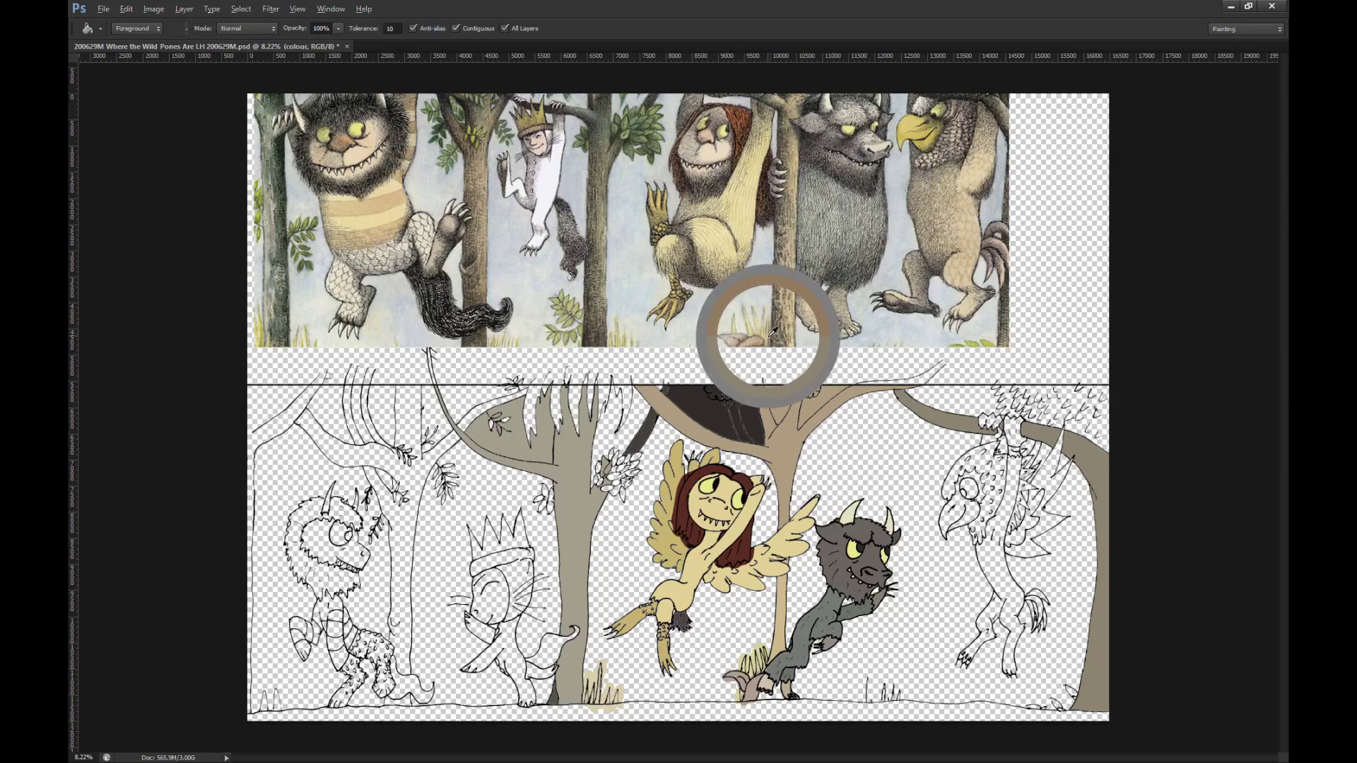
pyautogui.click(813, 717)
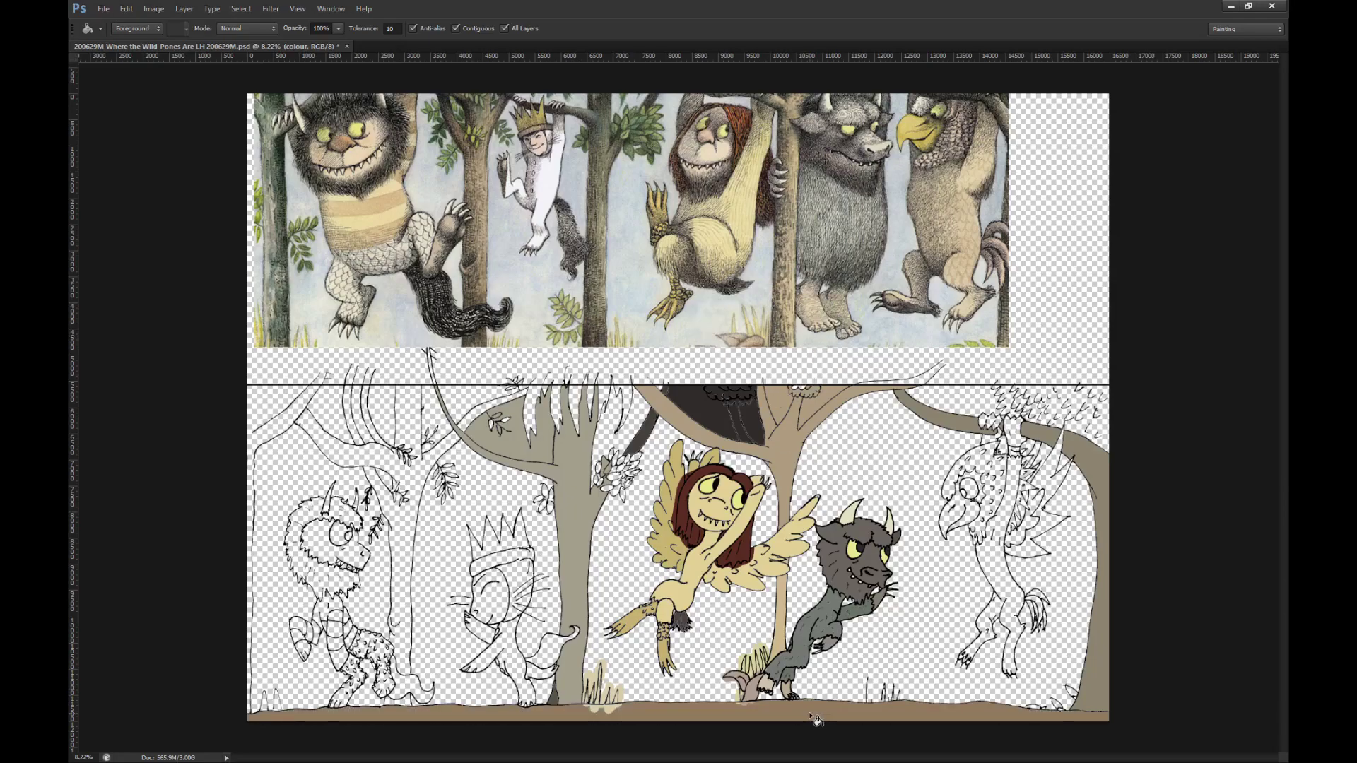
# Step: Sample yellow-green from the reference grass and extend the second far-left grass blade's outline down to the ground line
pyautogui.scroll(5, 532, 712)
pyautogui.scroll(-2, 478, 612)
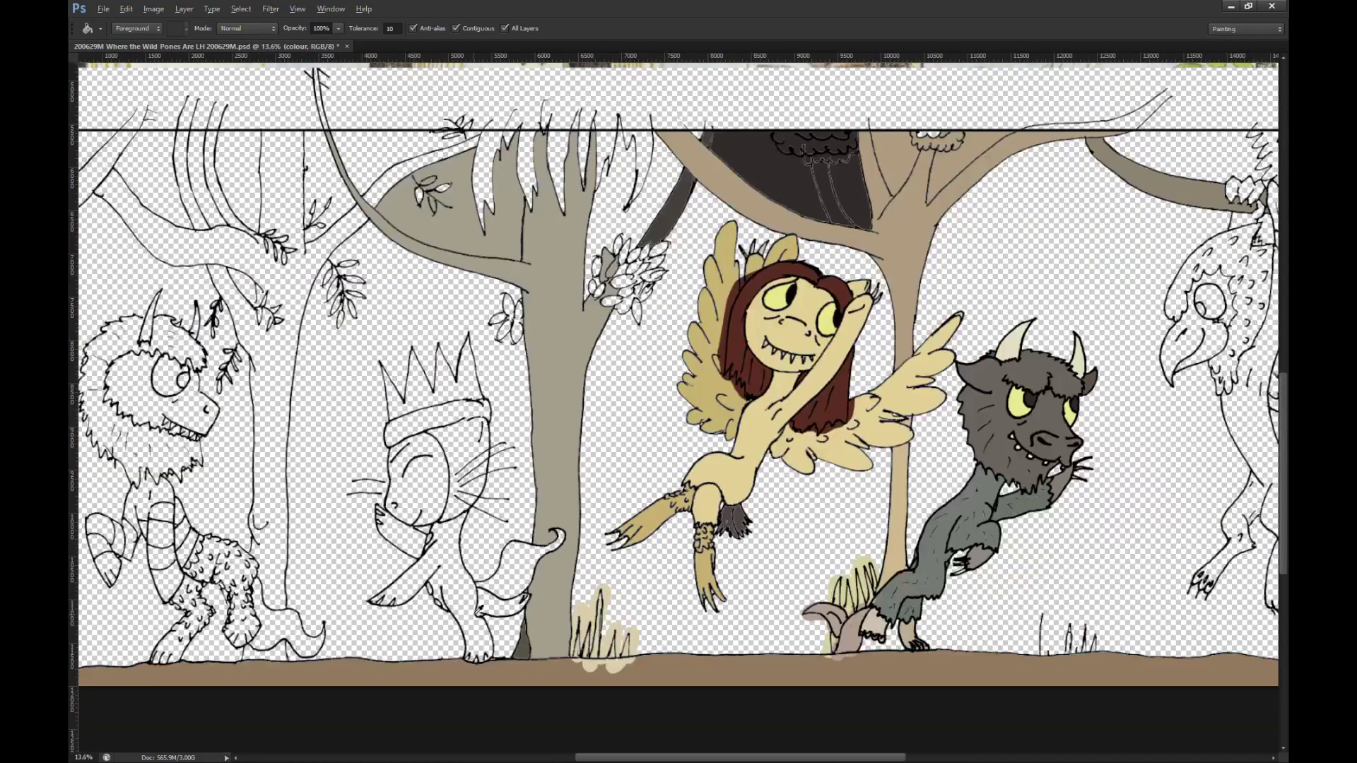
pyautogui.scroll(-2, 597, 692)
pyautogui.keyDown('alt'); pyautogui.click(306, 340); pyautogui.keyUp('alt')
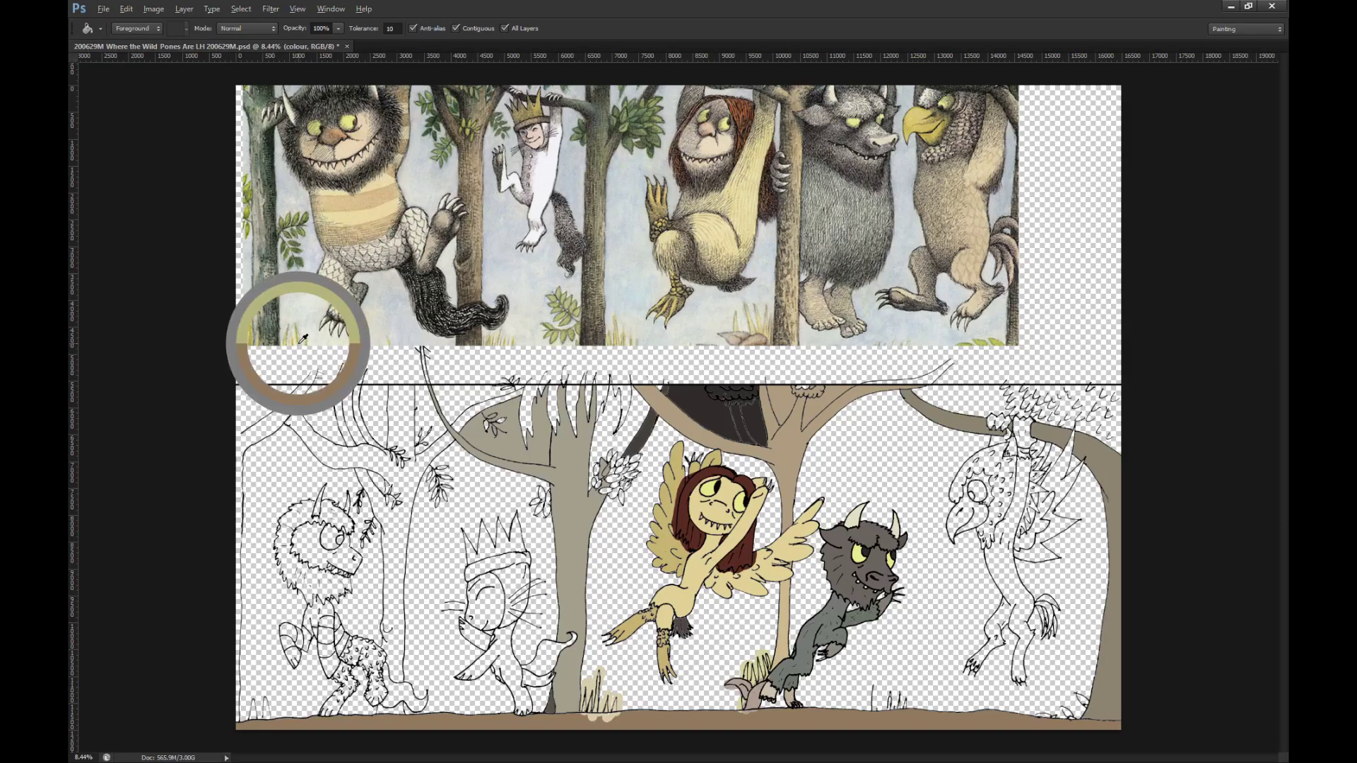
pyautogui.scroll(2, 262, 703)
pyautogui.scroll(8, 263, 703)
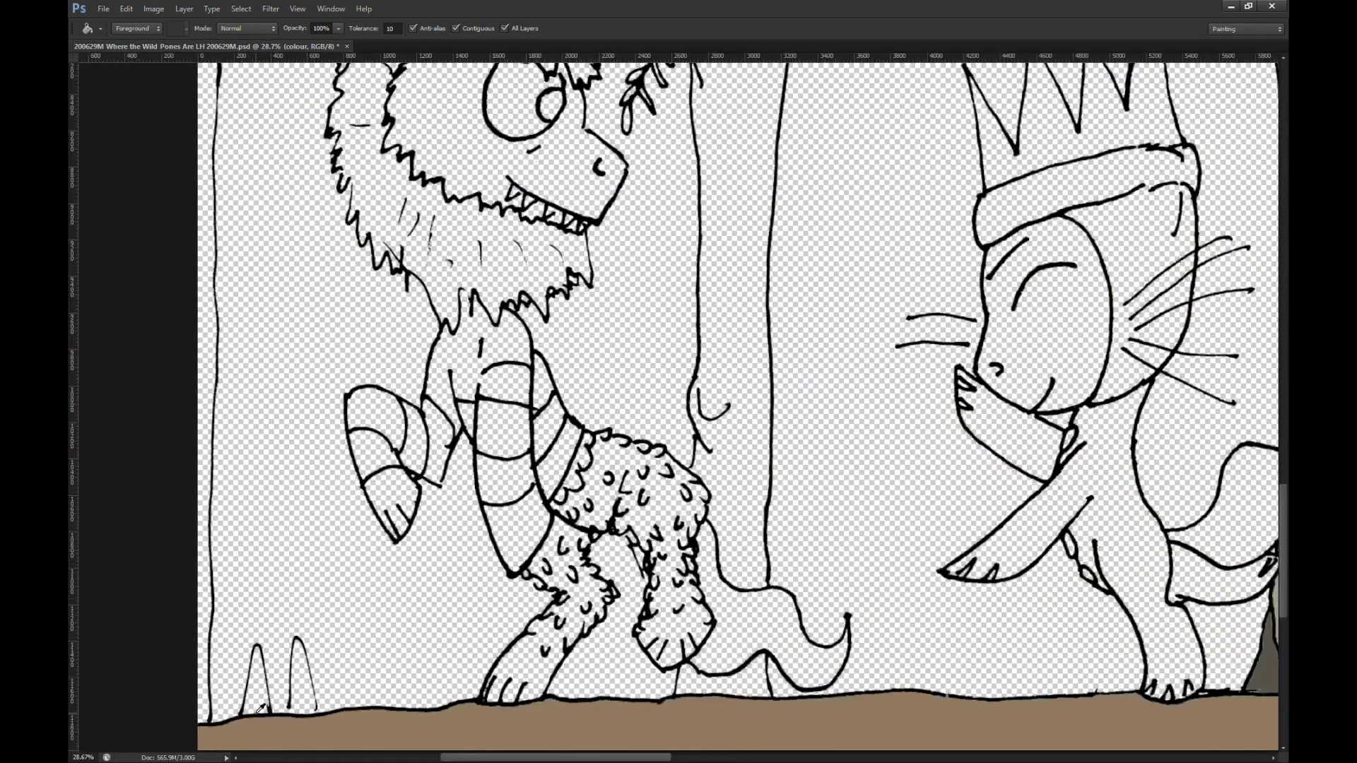
pyautogui.scroll(1, 268, 718)
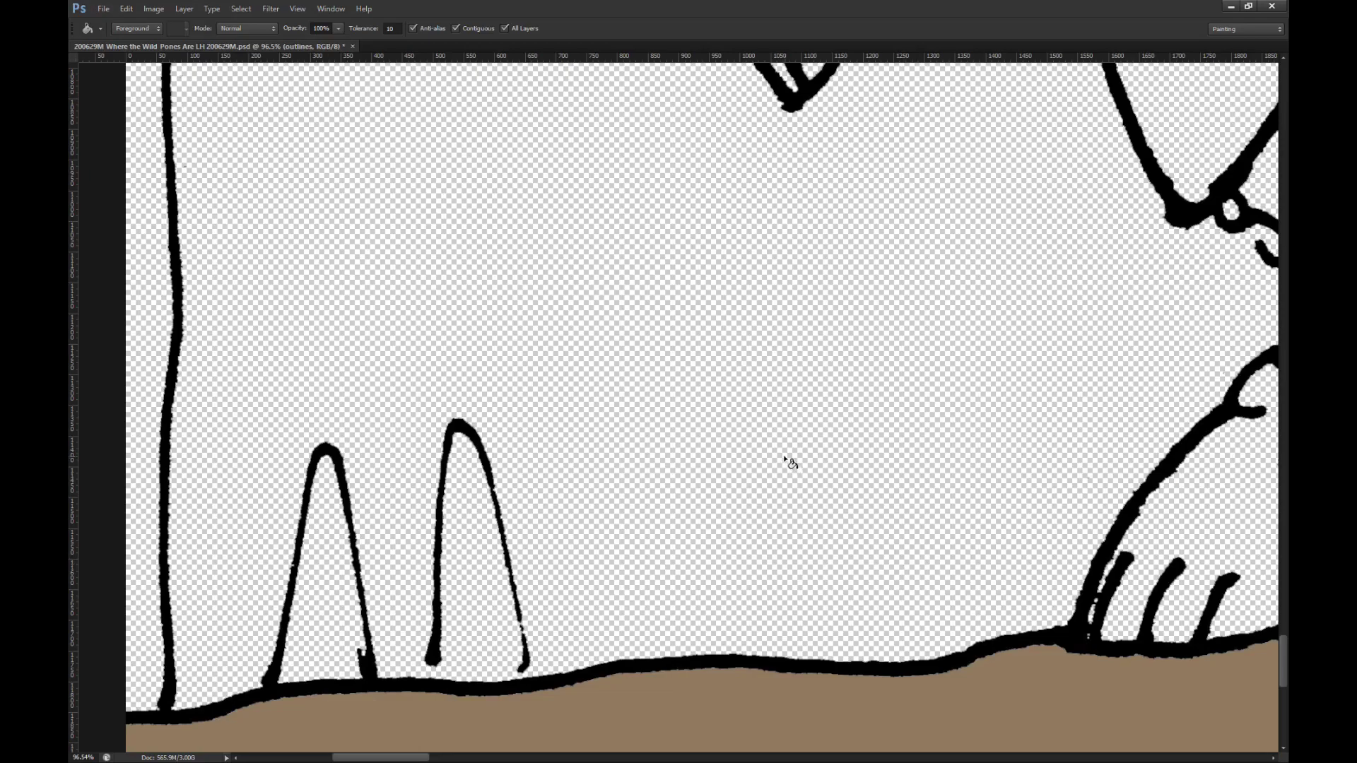
pyautogui.press('b')
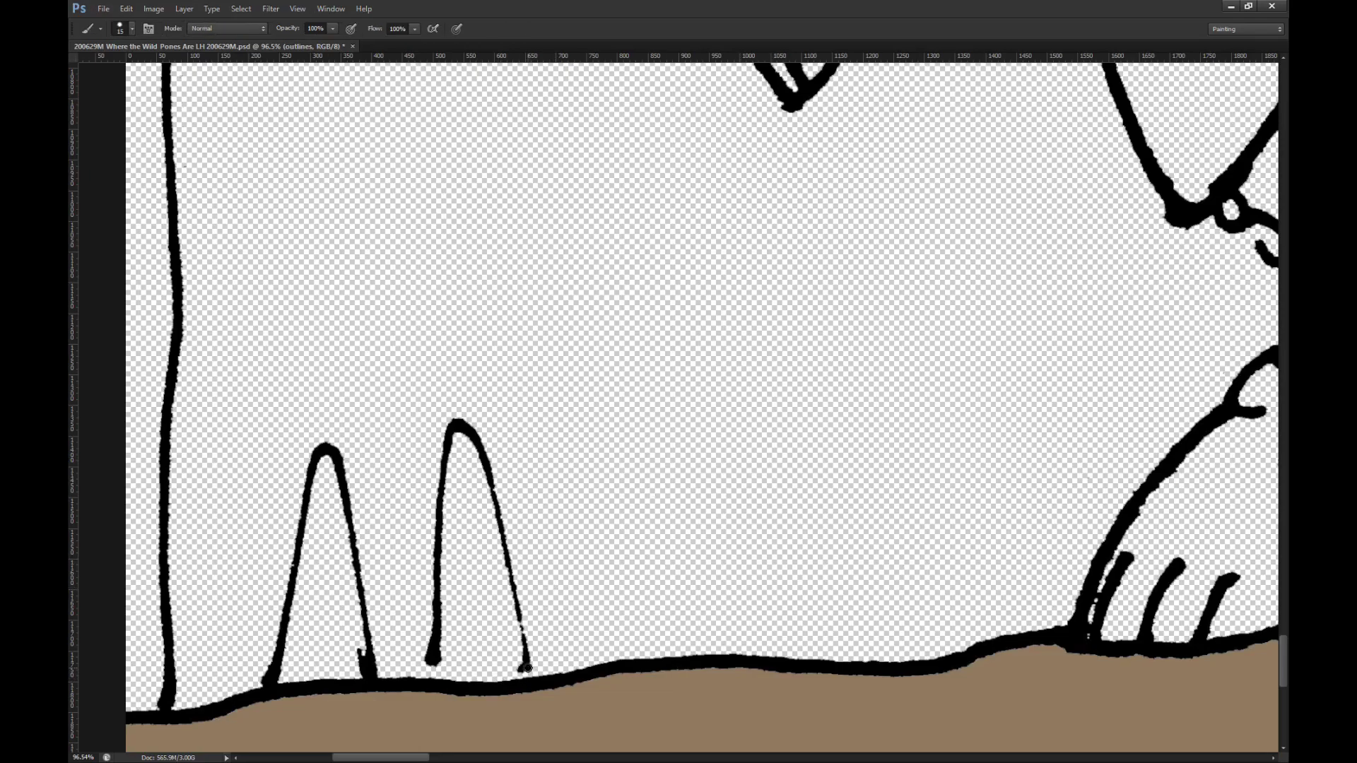
pyautogui.moveTo(434, 662); pyautogui.dragTo(420, 679)
pyautogui.scroll(-12, 411, 688)
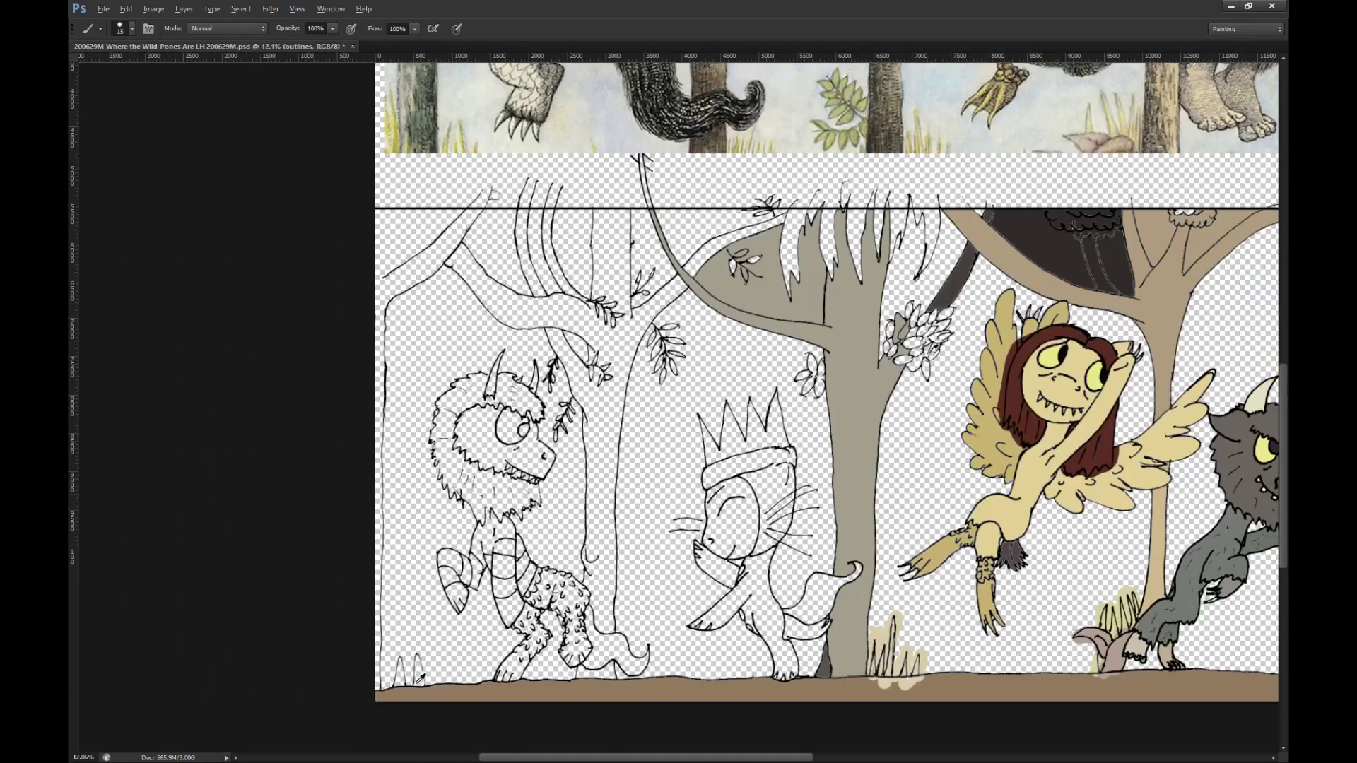
# Step: Fill the first far-left grass blade on the colour layer with the sampled yellow-green, and try filling the second blade
pyautogui.press('g')
pyautogui.hotkey('alt', '[')
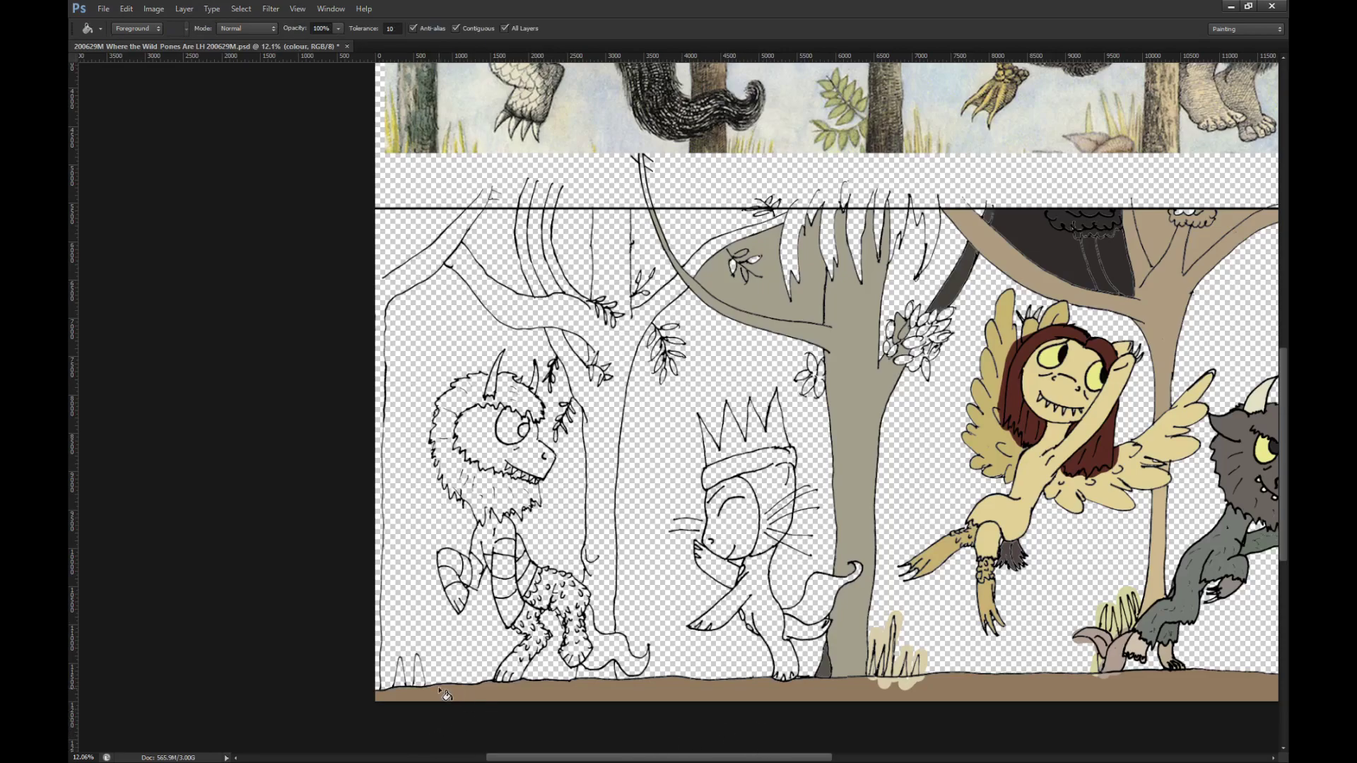
pyautogui.click(407, 682)
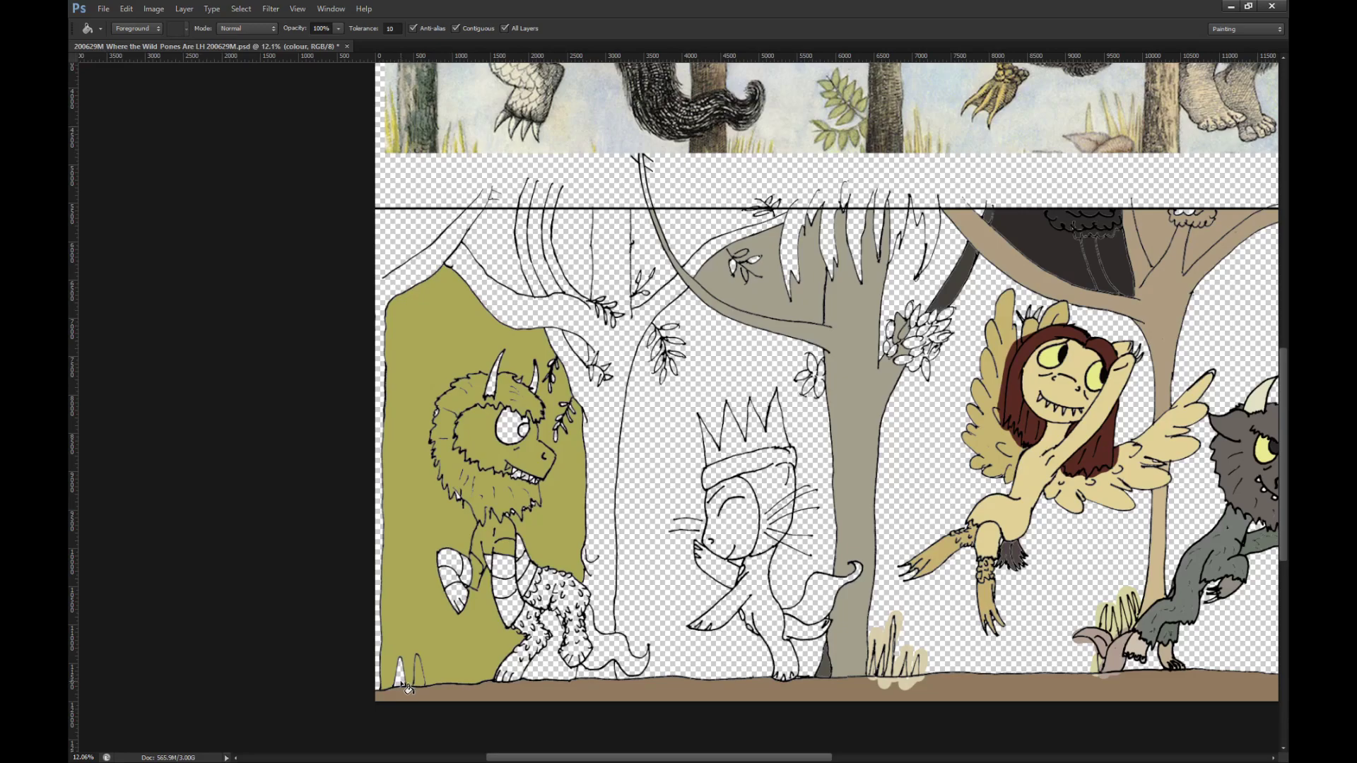
pyautogui.hotkey('ctrl', 'z')
pyautogui.scroll(10, 410, 685)
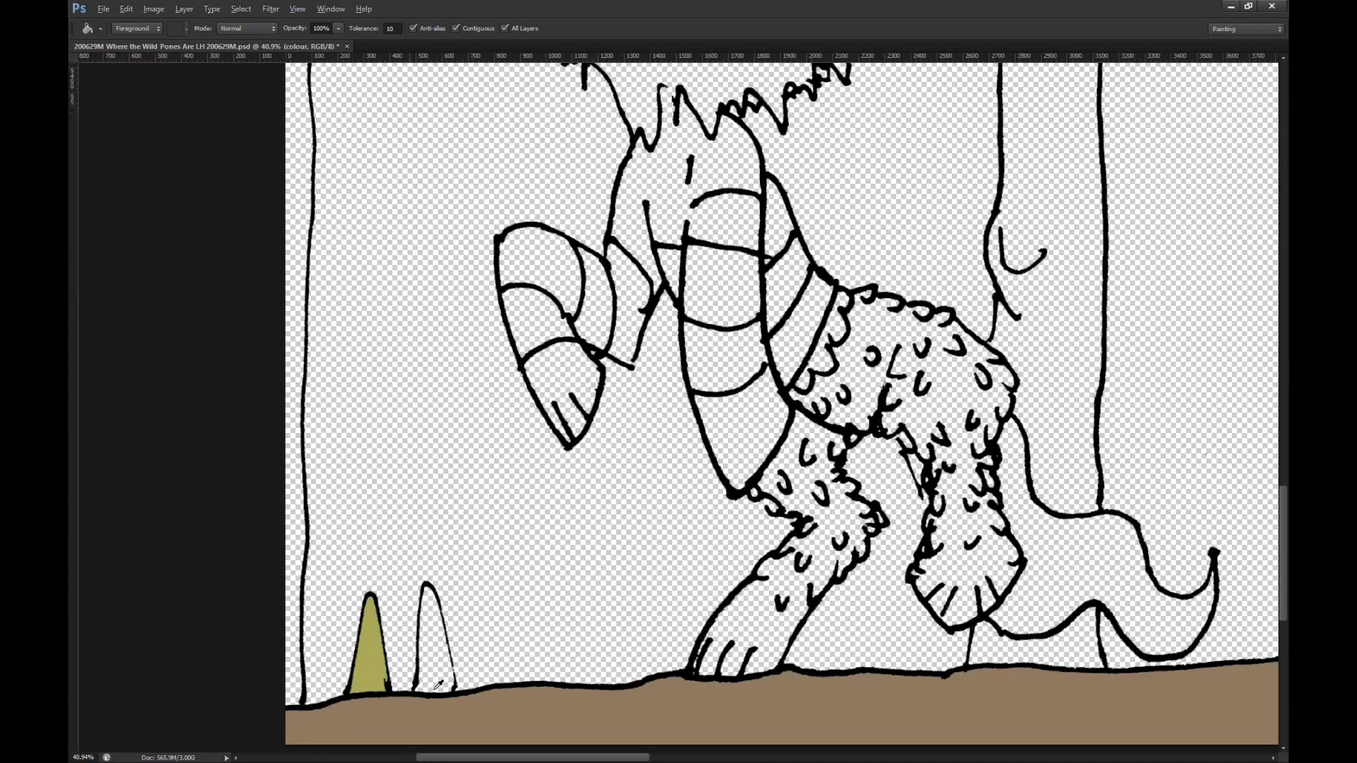
# Step: On the outlines layer, paint over the gap near the foot of the second grass blade's thin right edge
pyautogui.scroll(3, 440, 685)
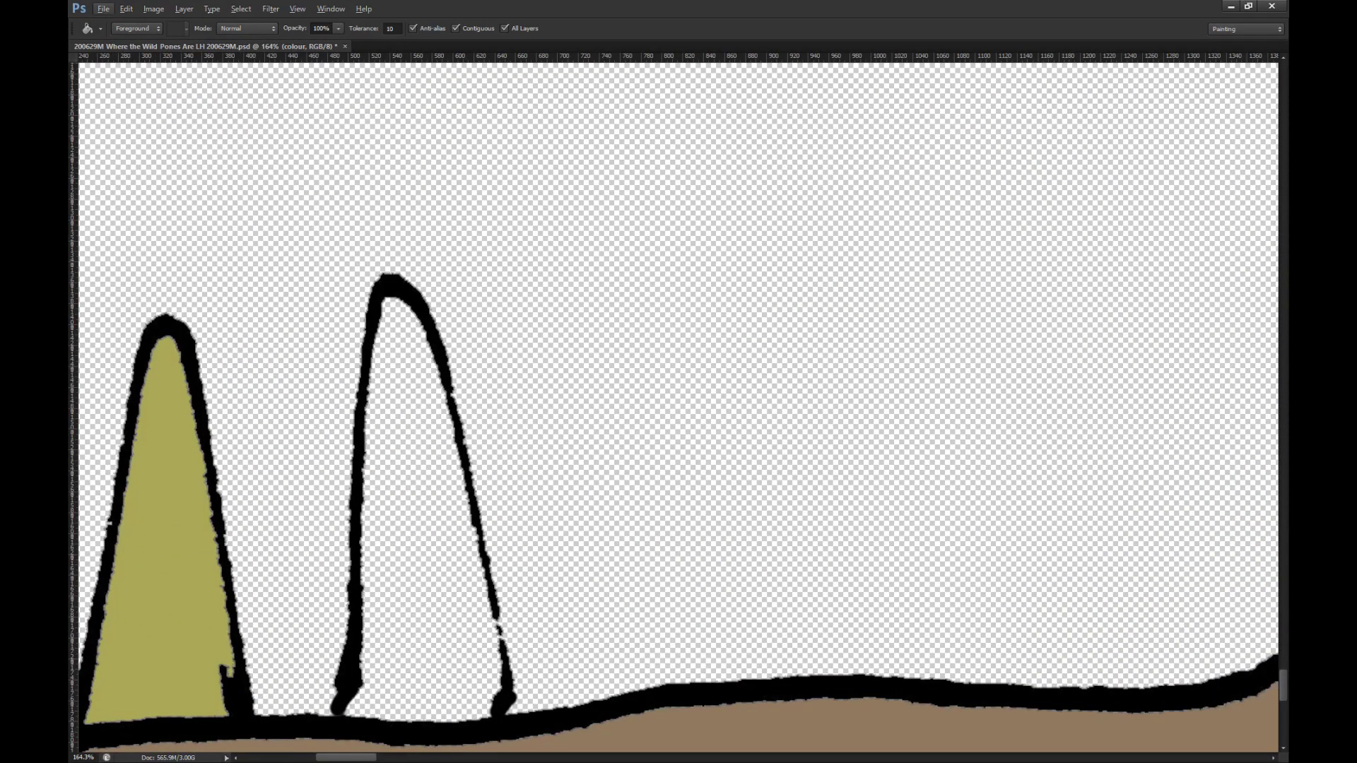
pyautogui.hotkey('alt', ']')
pyautogui.press('s')
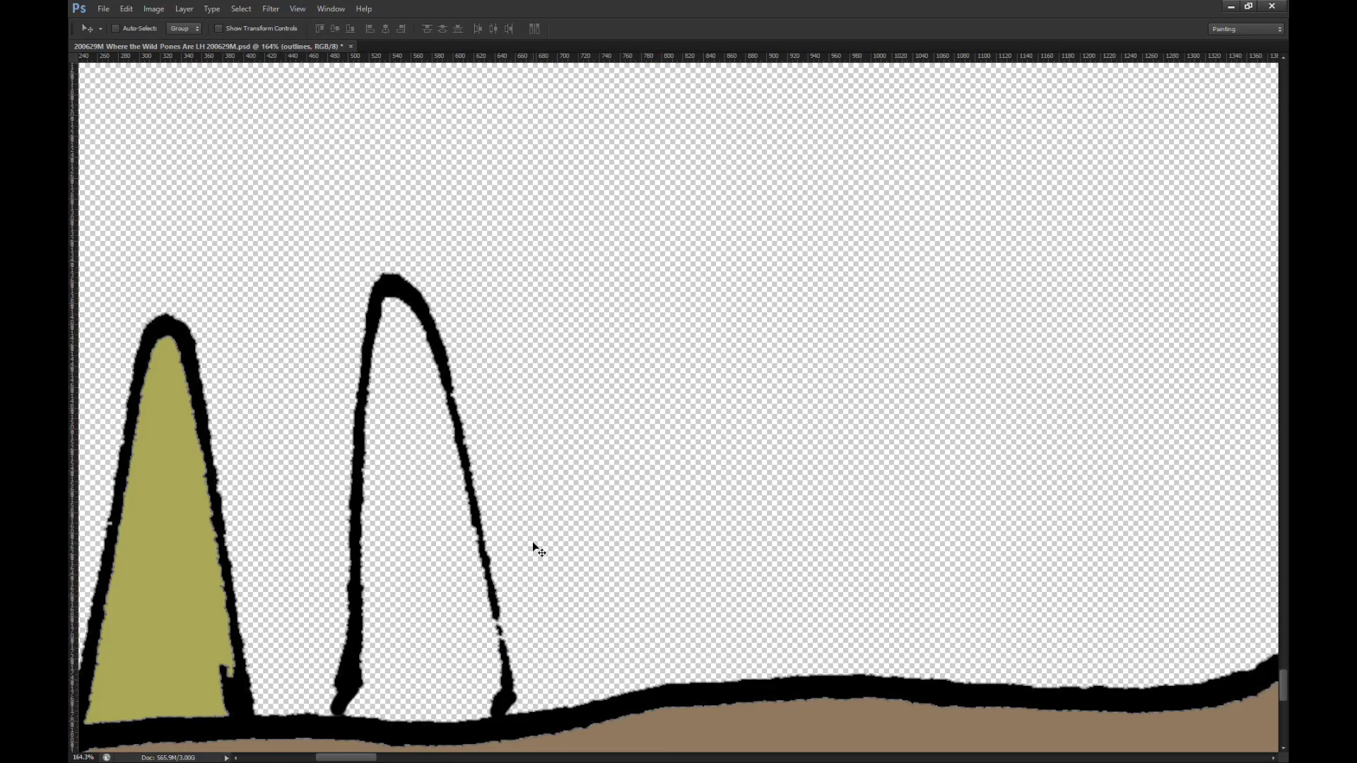
pyautogui.press('s')
pyautogui.press('b')
pyautogui.moveTo(499, 639); pyautogui.dragTo(497, 605)
pyautogui.hotkey('ctrl', 'z')
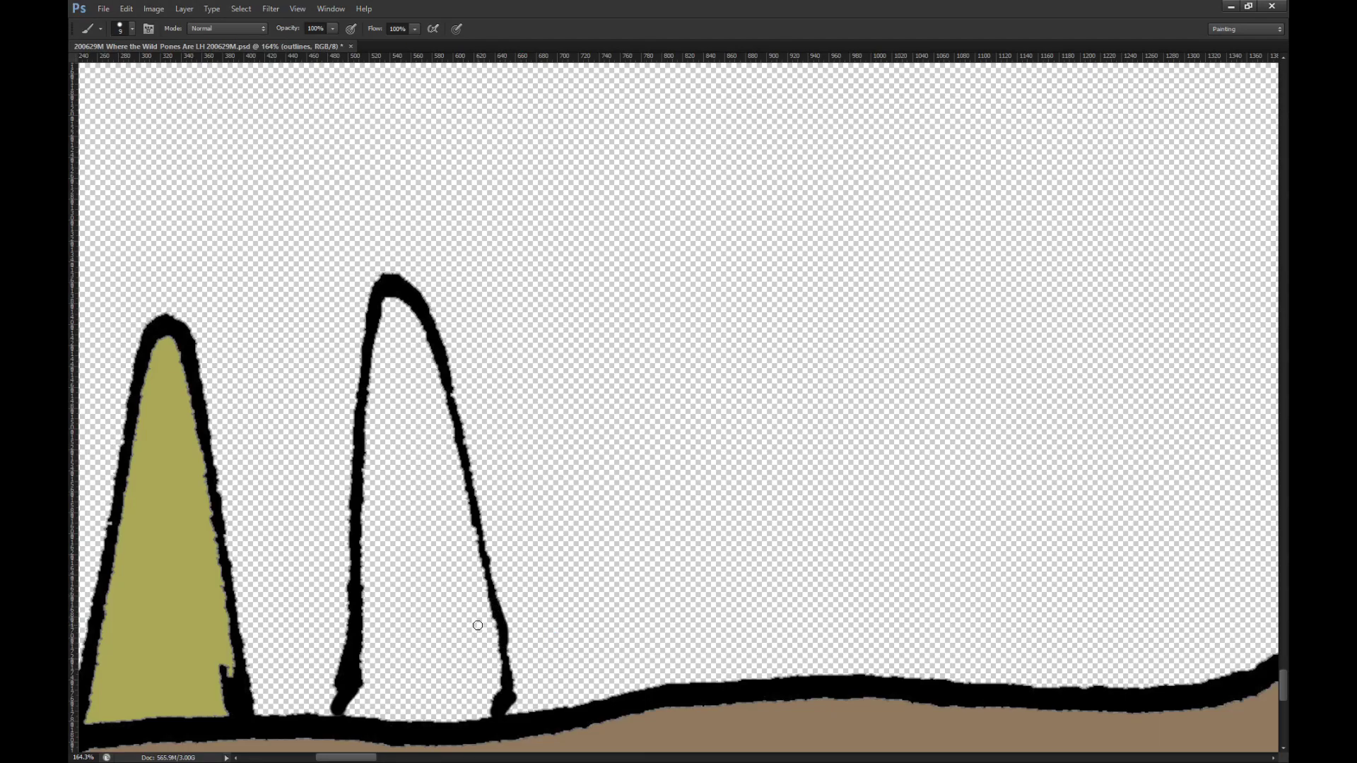
pyautogui.scroll(-5, 505, 596)
# Step: Fill the second far-left grass blade on the colour layer with the same yellow-green
pyautogui.press('g')
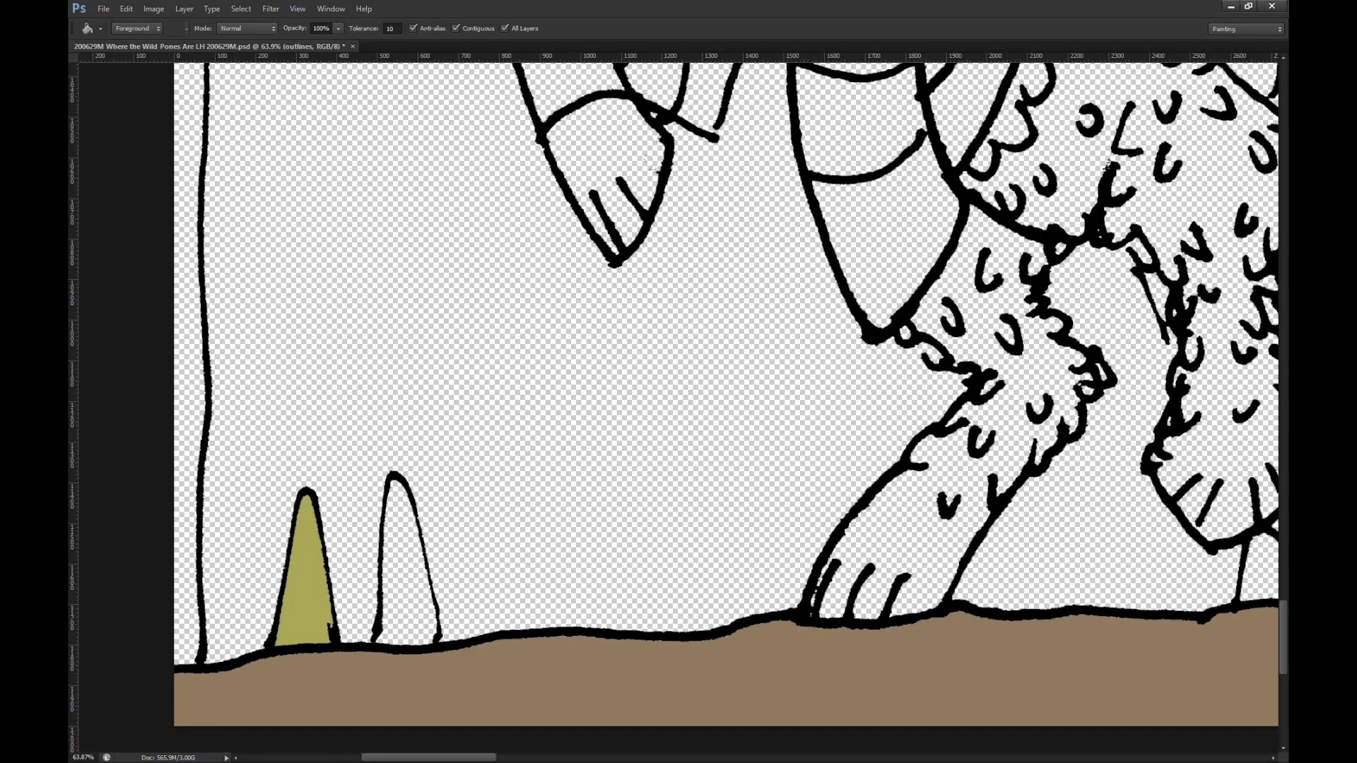
pyautogui.hotkey('alt', '[')
pyautogui.click(408, 569)
# Step: Sample grey-green from the leftmost reference trunk and fill the drawing's far-left tree with it
pyautogui.scroll(-1, 363, 548)
pyautogui.scroll(-10, 363, 548)
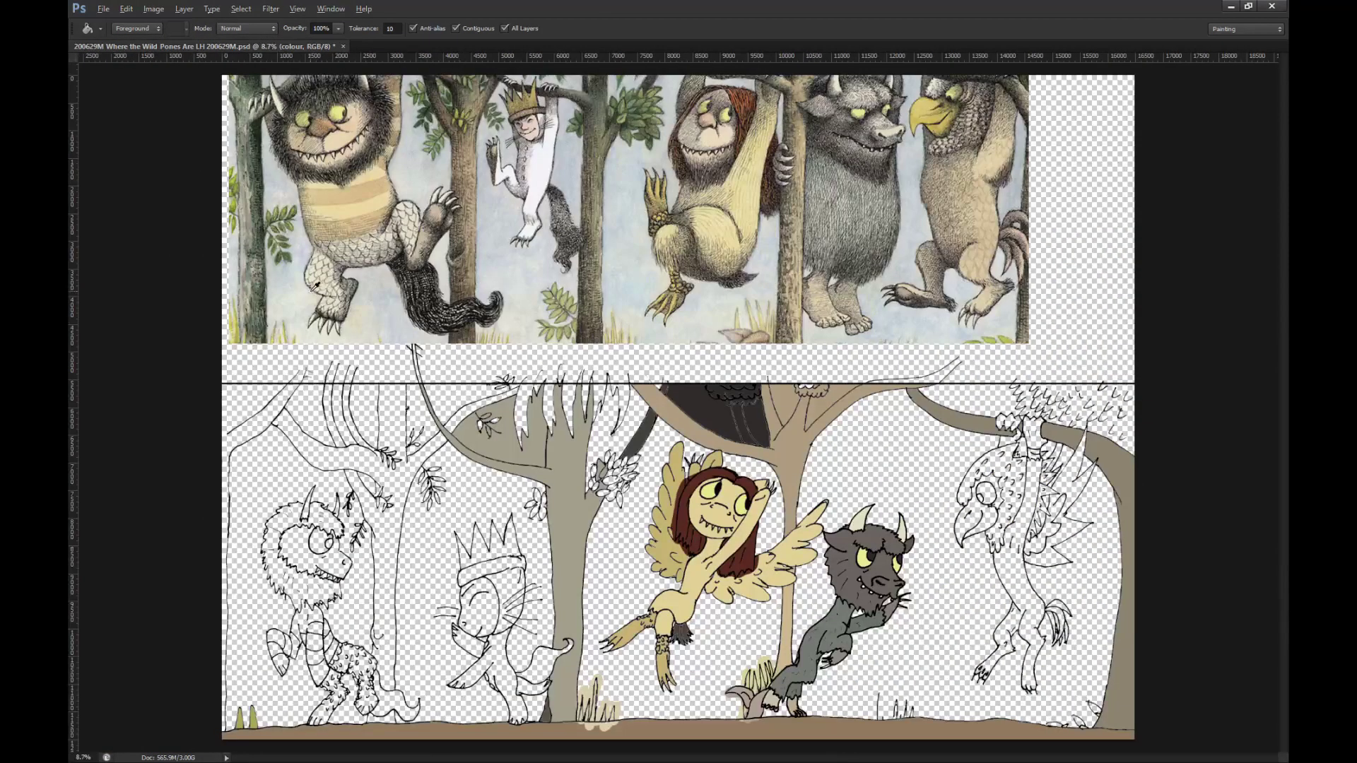
pyautogui.keyDown('alt'); pyautogui.click(252, 234); pyautogui.keyUp('alt')
pyautogui.click(231, 466)
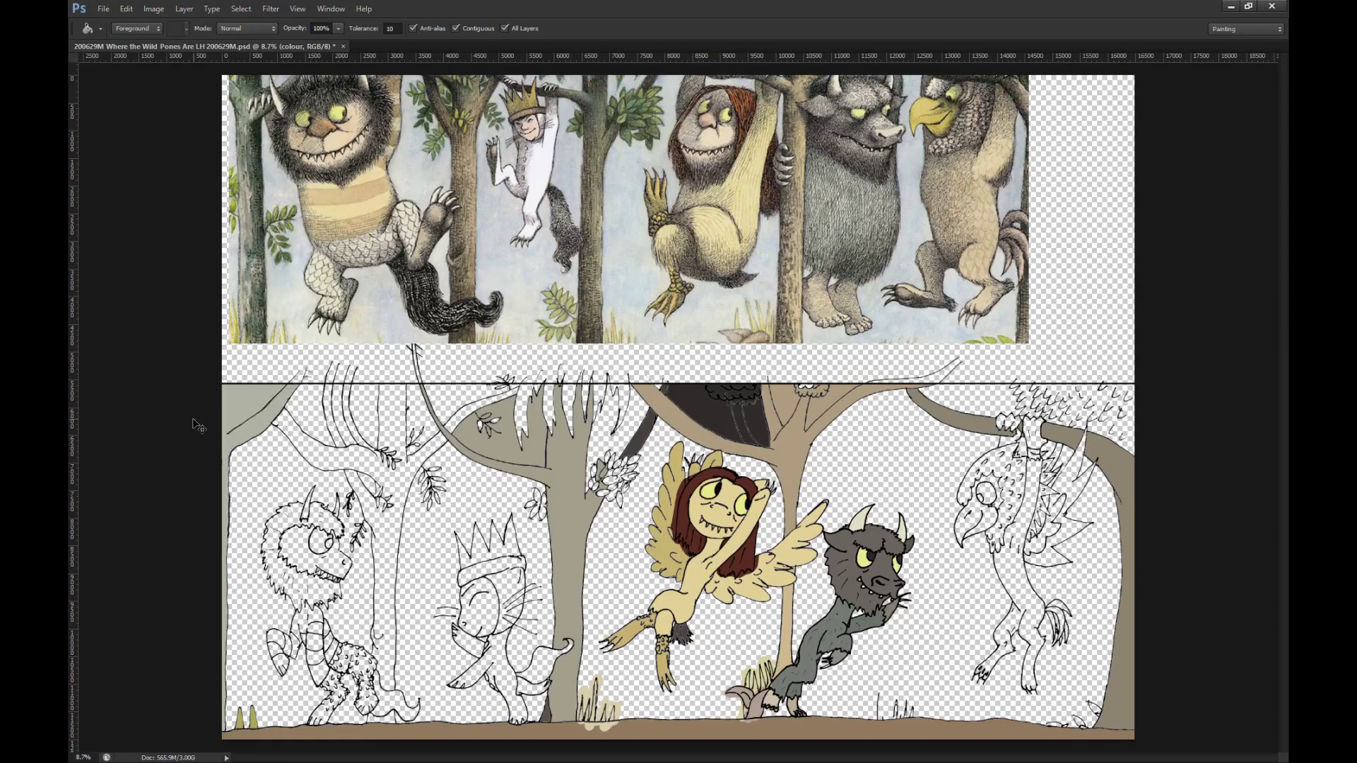
# Step: On the outlines layer, lasso the lower part of the far-left tree's upper branch line and copy it to a new layer
pyautogui.scroll(8, 198, 425)
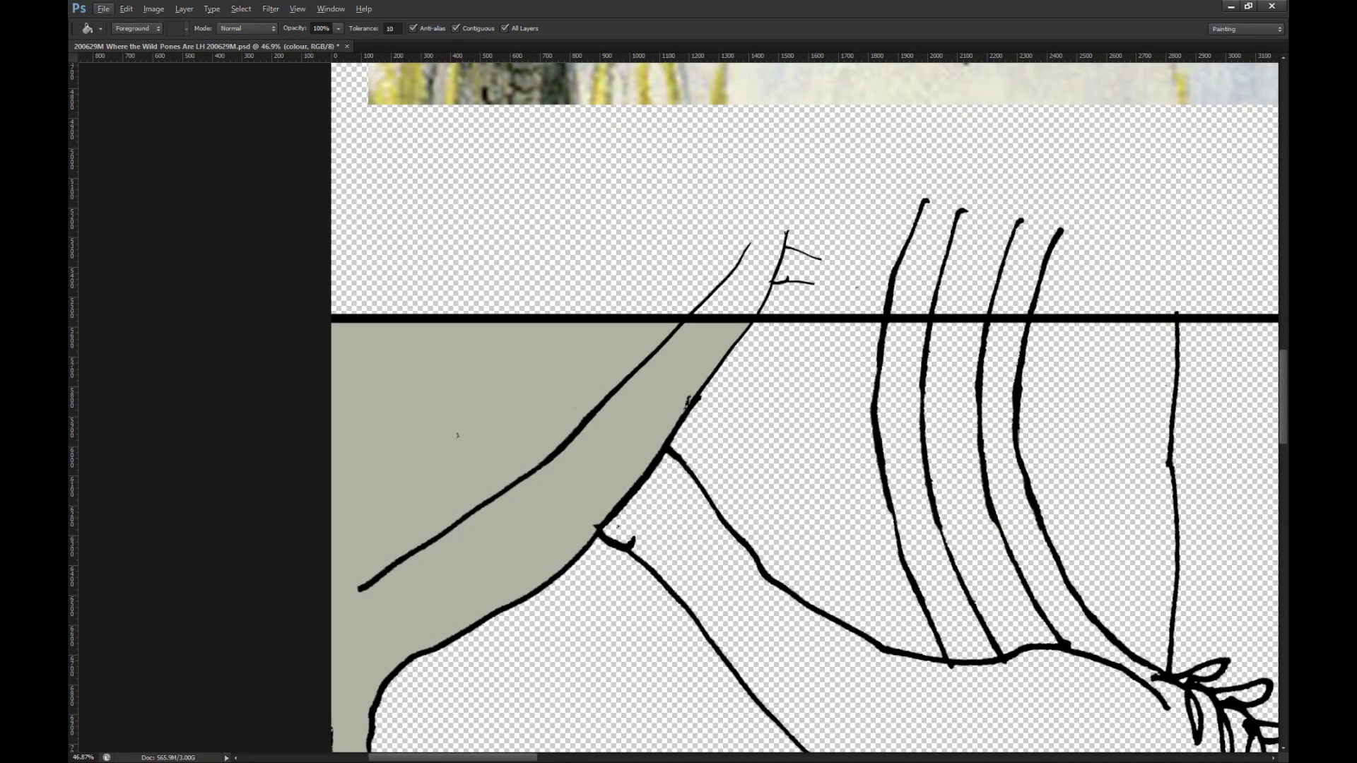
pyautogui.hotkey('alt', ']')
pyautogui.press('l')
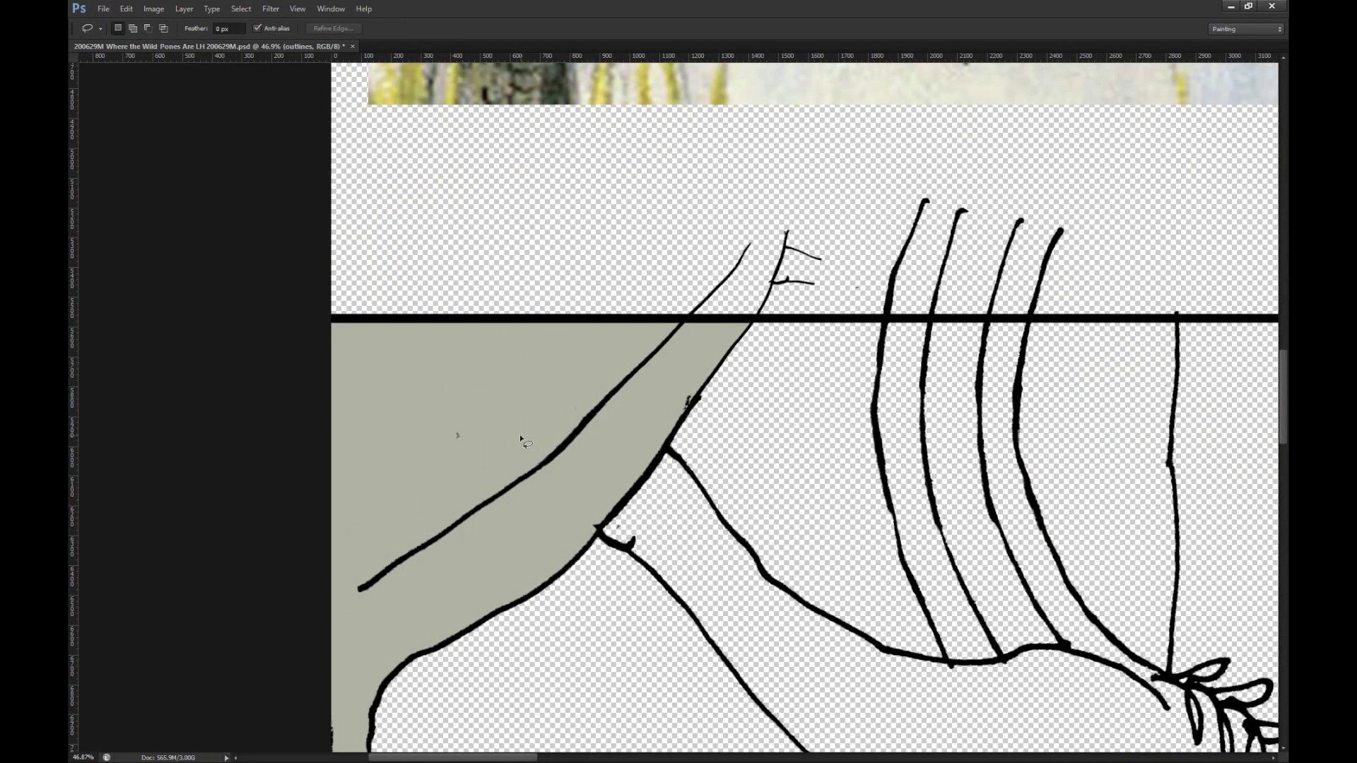
pyautogui.moveTo(556, 399); pyautogui.dragTo(554, 400)
pyautogui.moveTo(489, 463)
pyautogui.mouseDown()
pyautogui.moveTo(414, 408)
pyautogui.moveTo(545, 386)
pyautogui.moveTo(603, 359)
pyautogui.moveTo(342, 562)
pyautogui.moveTo(426, 596)
pyautogui.moveTo(634, 394)
pyautogui.moveTo(638, 368)
pyautogui.mouseUp()
pyautogui.press('Delete')
pyautogui.hotkey('ctrl', 'j')
# Step: Rotate the copied line to nearly vertical, rising from the branch line's lower end, and merge it into the outlines layer
pyautogui.press('m')
pyautogui.hotkey('ctrl', 't')
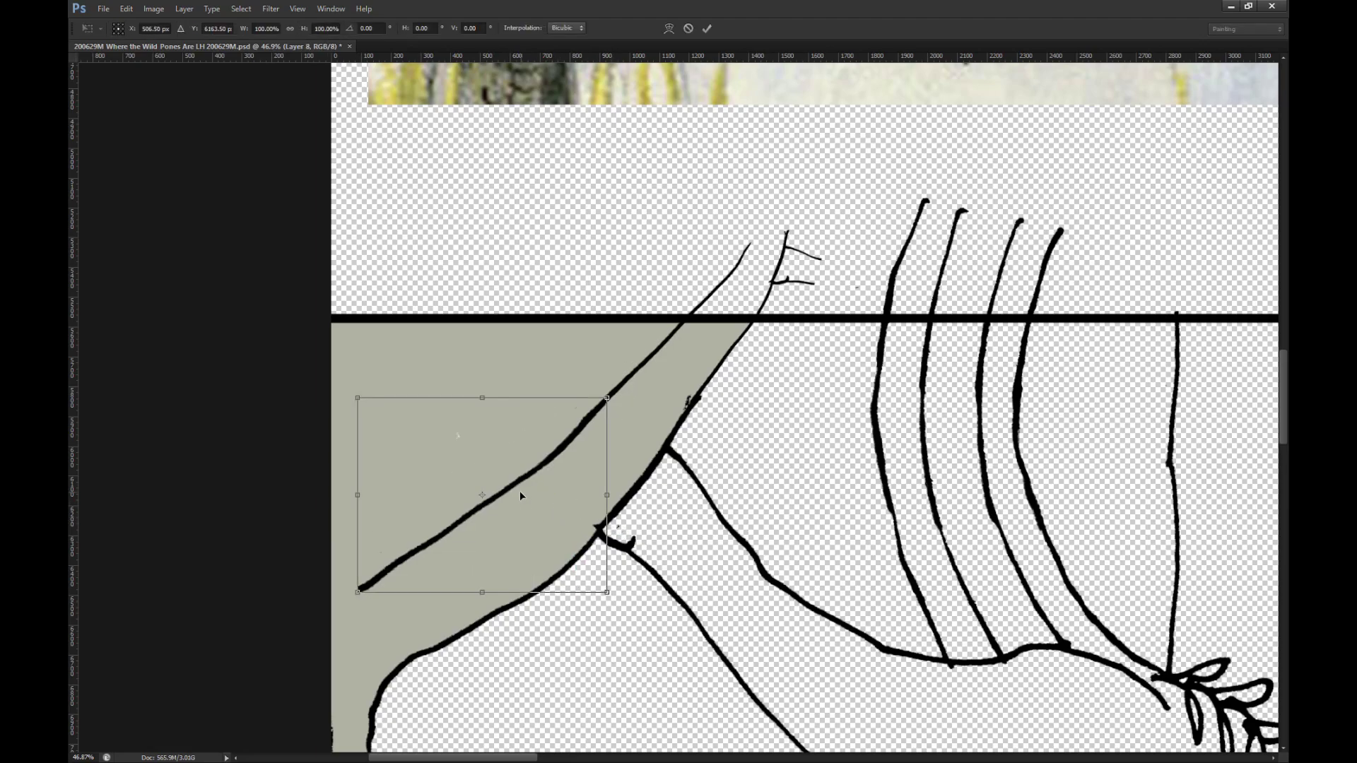
pyautogui.moveTo(663, 654); pyautogui.dragTo(340, 439)
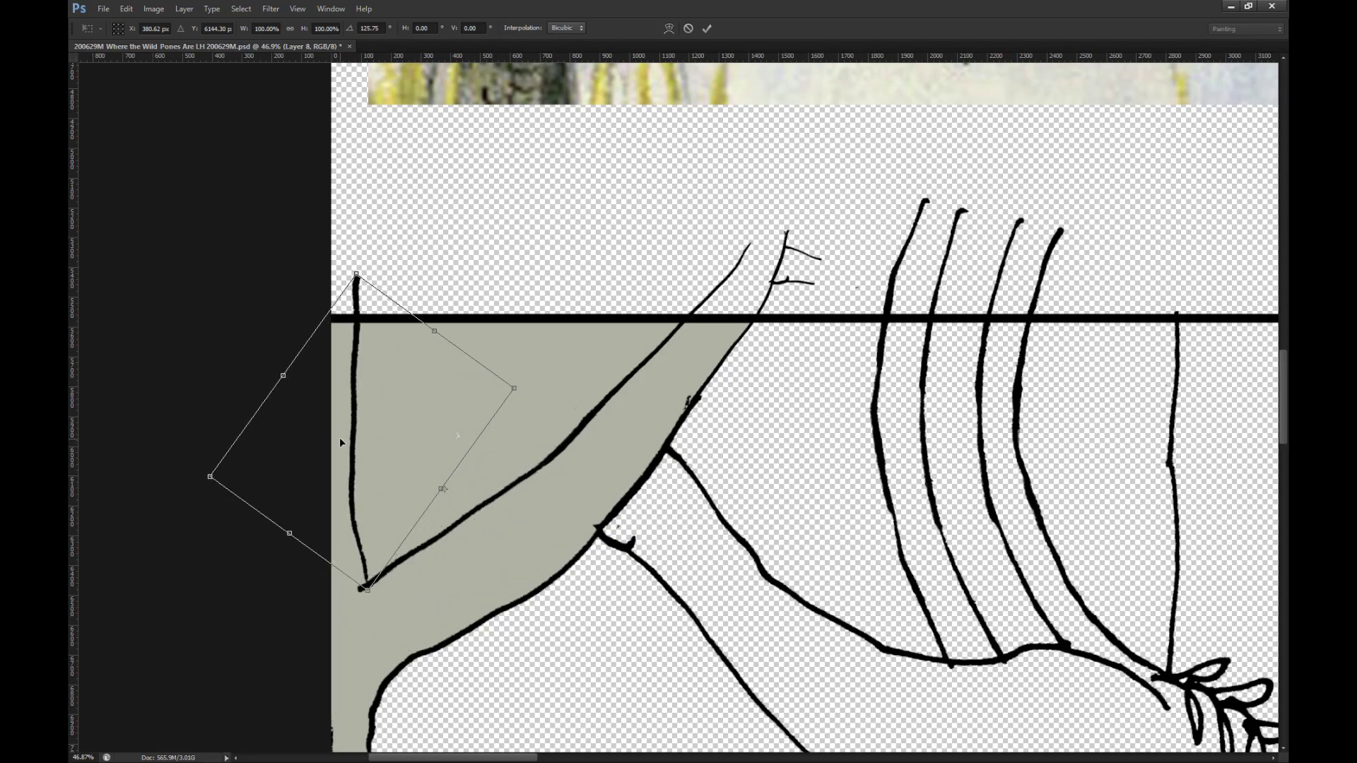
pyautogui.press('Return')
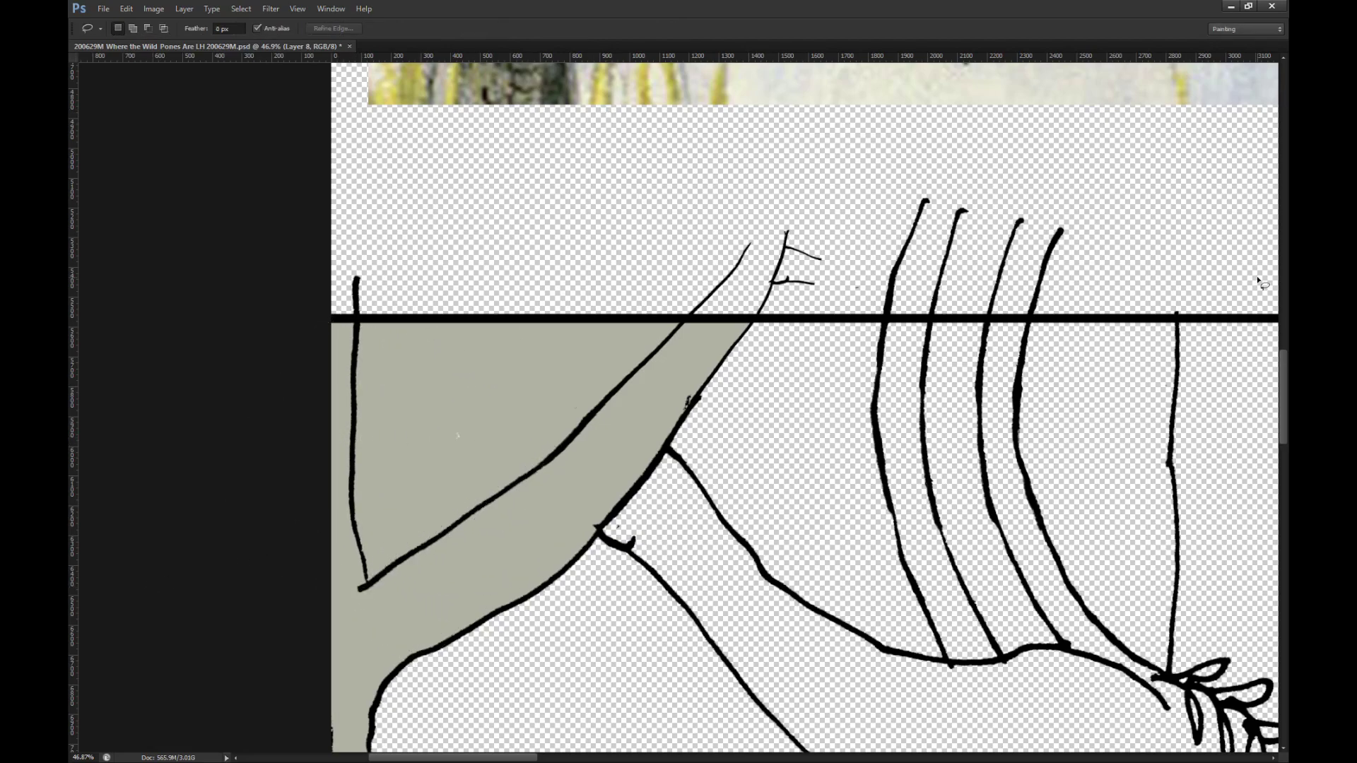
pyautogui.hotkey('ctrl', 'e')
# Step: On the colour layer, fill the second tree's trunk and branches with brown sampled from the second reference tree
pyautogui.scroll(-10, 335, 372)
pyautogui.scroll(-3, 521, 403)
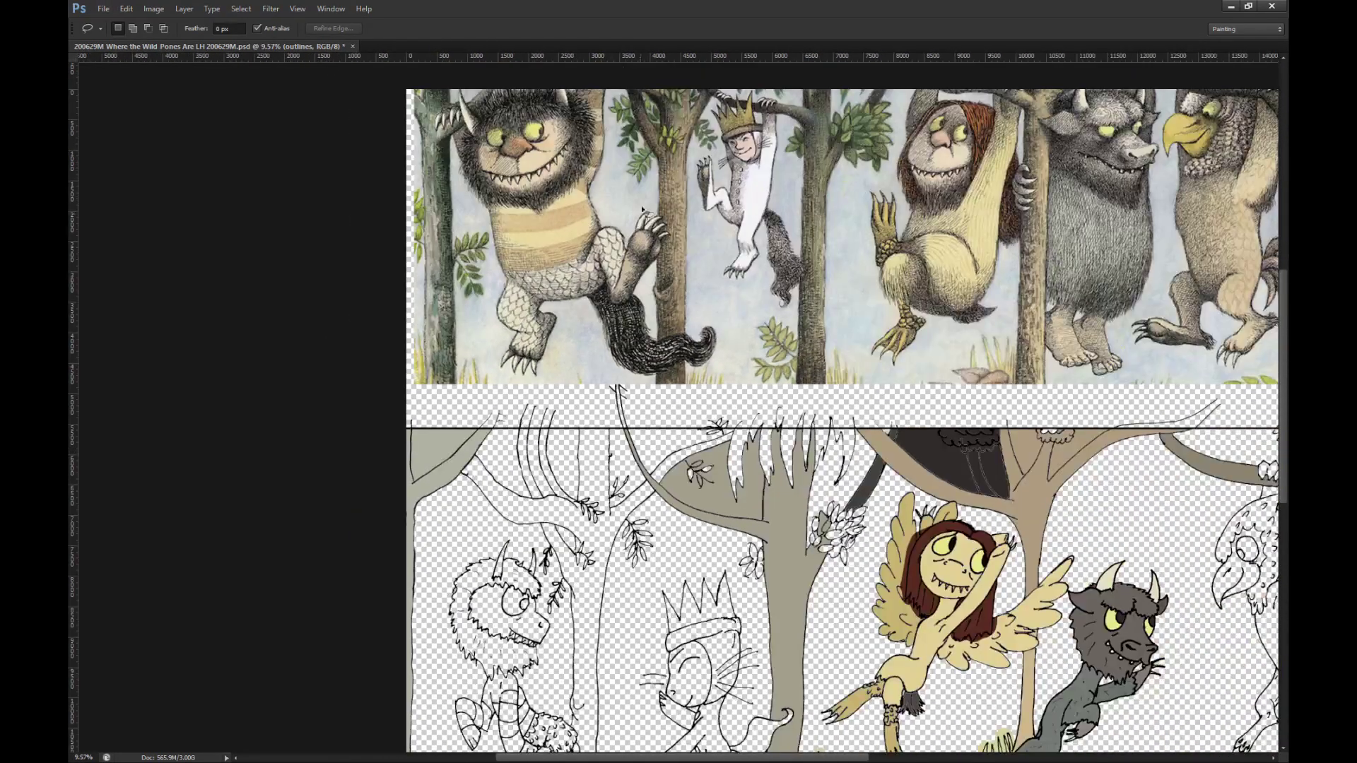
pyautogui.press('g')
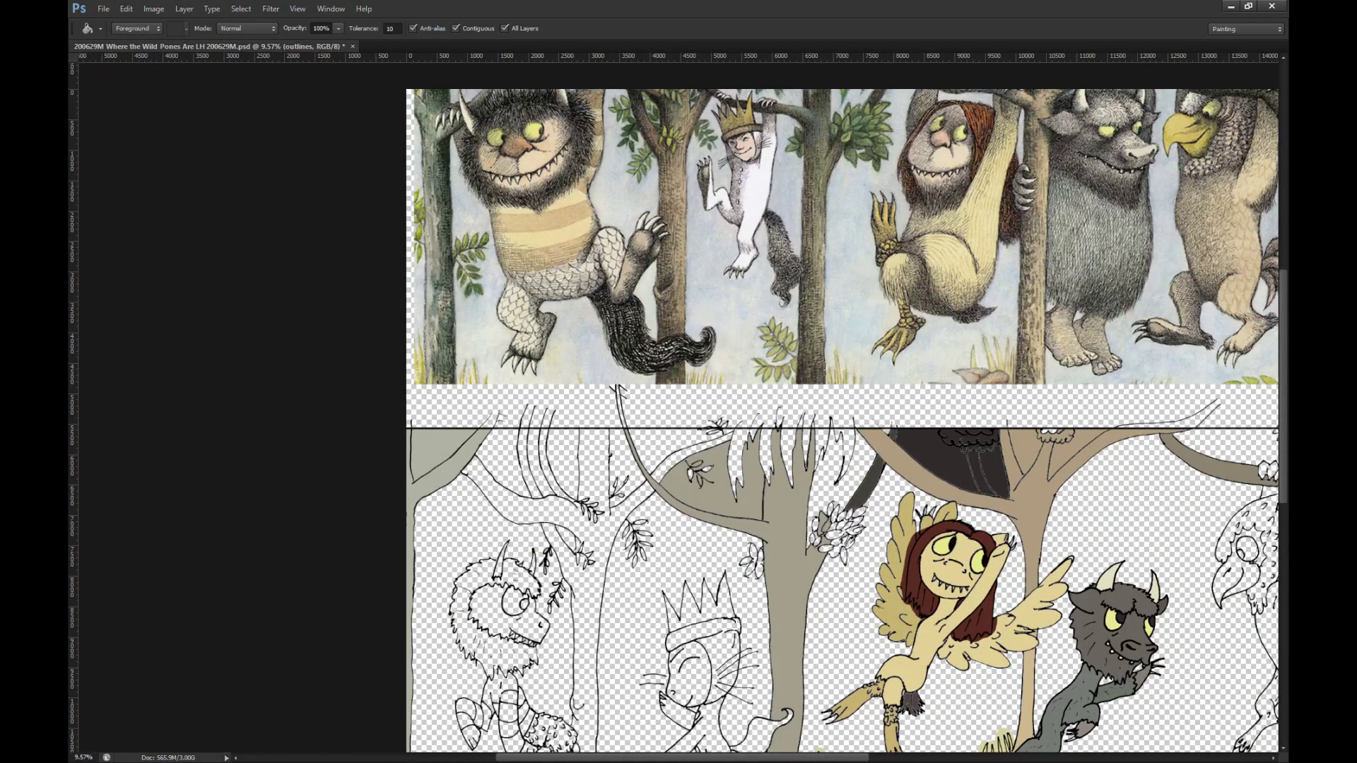
pyautogui.hotkey('alt', '[')
pyautogui.keyDown('alt'); pyautogui.click(683, 155); pyautogui.keyUp('alt')
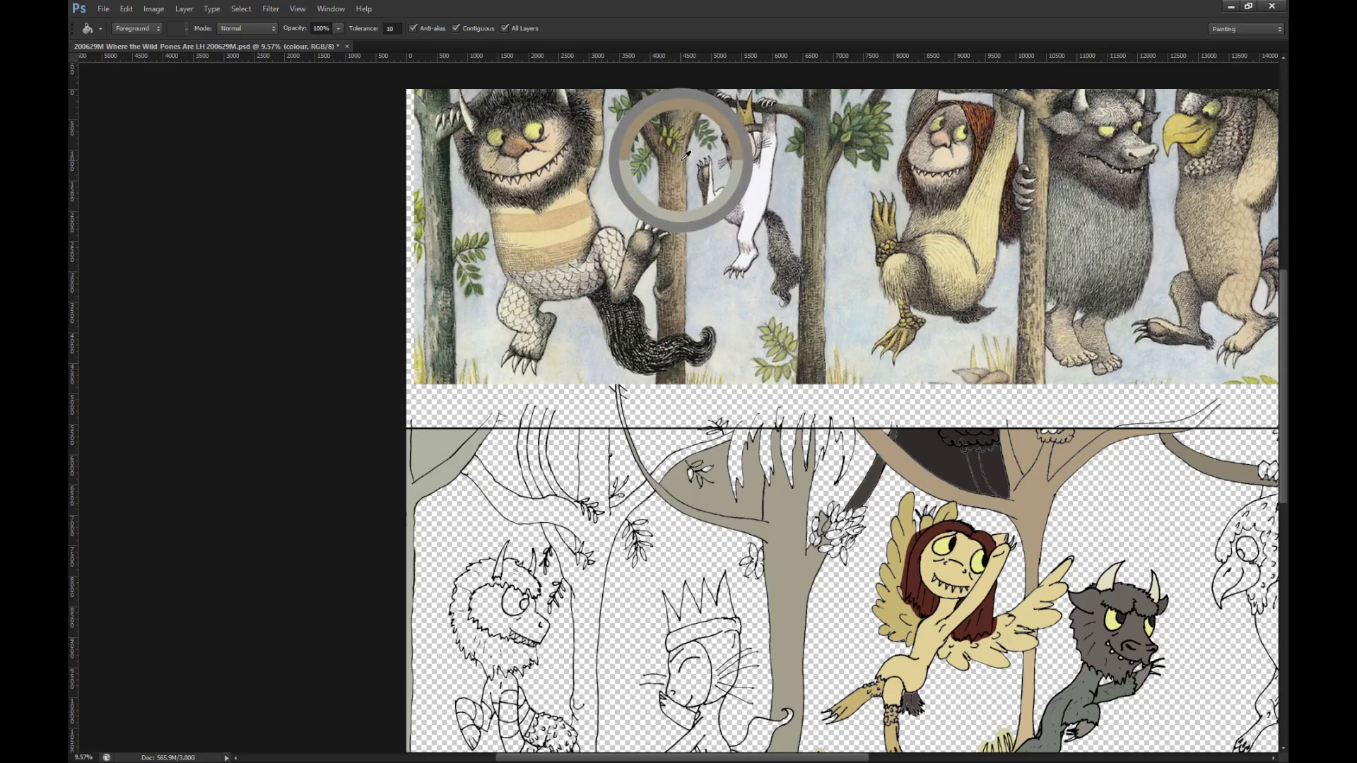
pyautogui.click(614, 548)
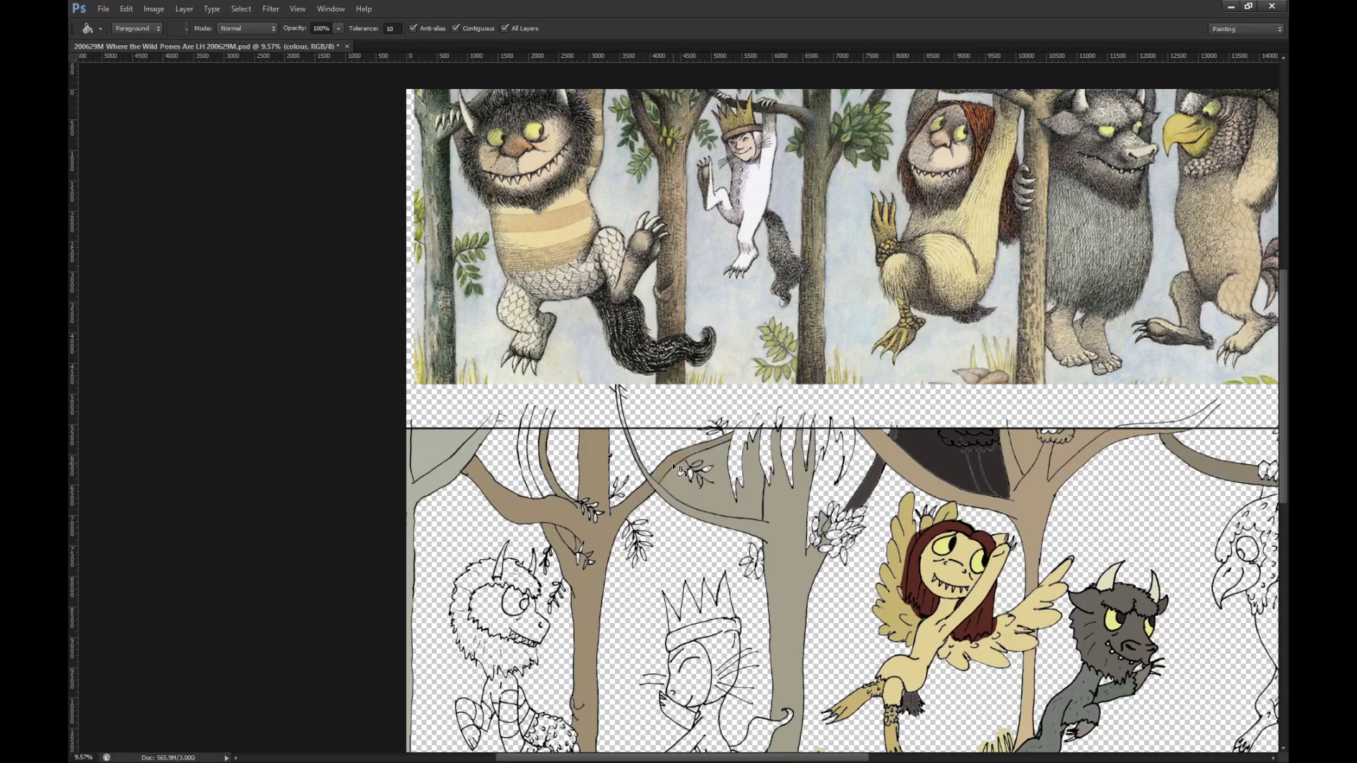
# Step: Move the reference illustration down to the drawing's upper border line, bringing its treetops into the canvas
pyautogui.scroll(1, 738, 236)
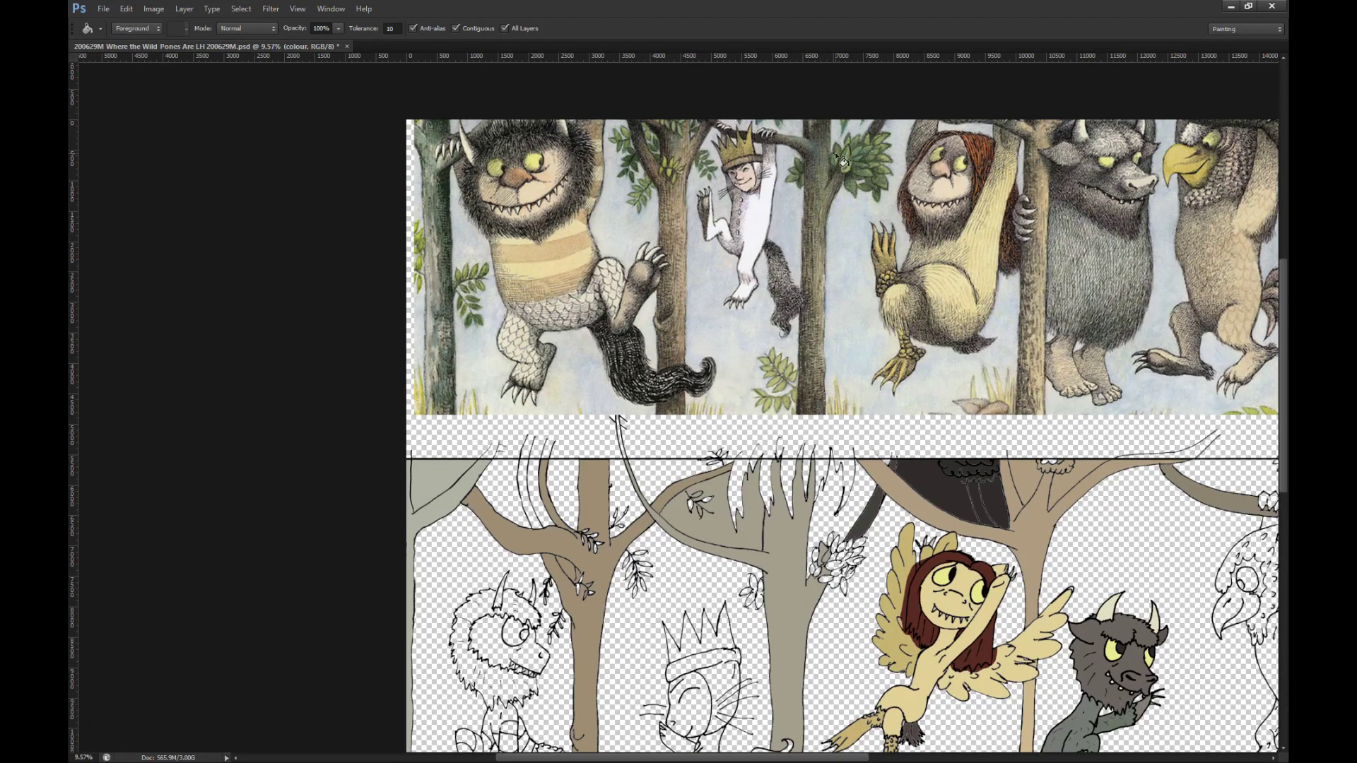
pyautogui.hotkey('ctrl', 'shift', 'alt', 'n')
pyautogui.hotkey('alt', '[')
pyautogui.press('v')
pyautogui.moveTo(825, 341); pyautogui.dragTo(834, 380)
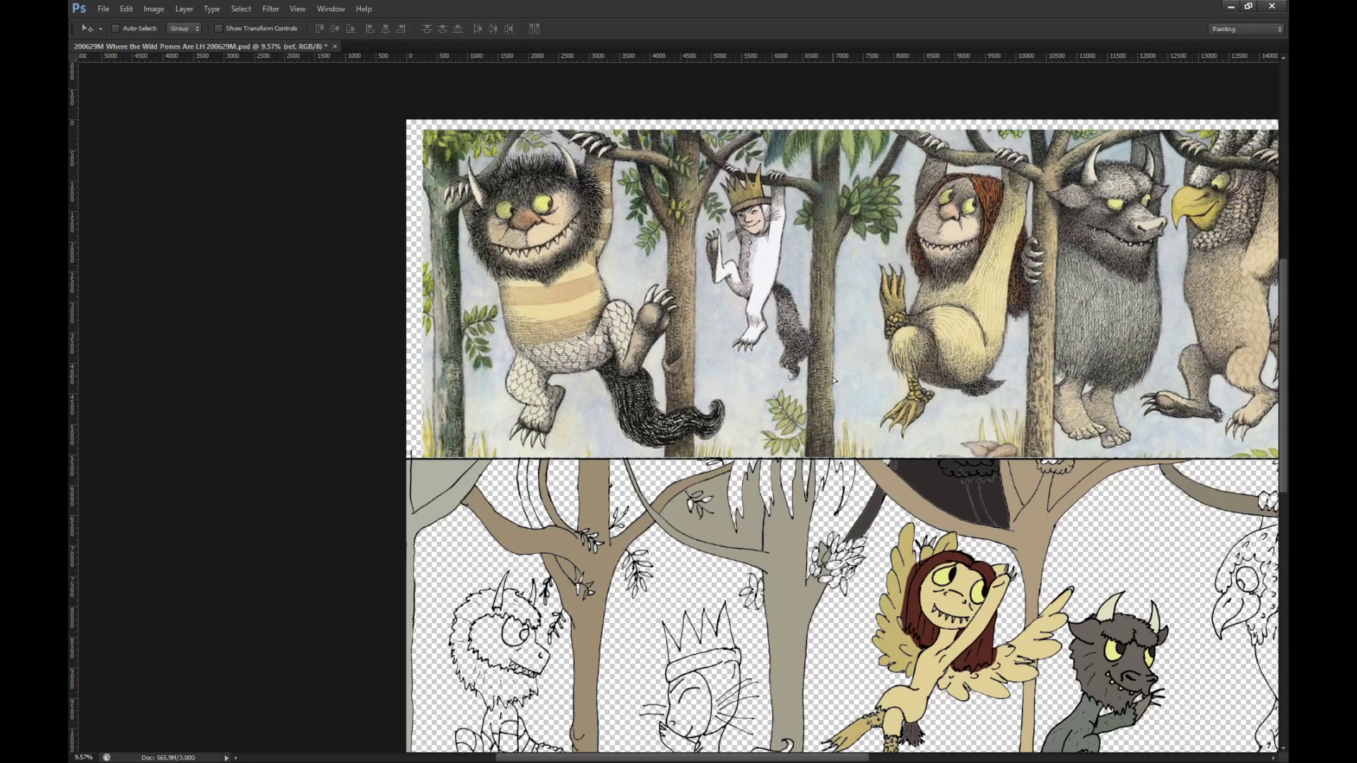
# Step: On the colour layer, fill the grey tree's leftmost hanging frond with blue and the section beside it with green sampled from the reference palm
pyautogui.hotkey('alt', ']')
pyautogui.press('g')
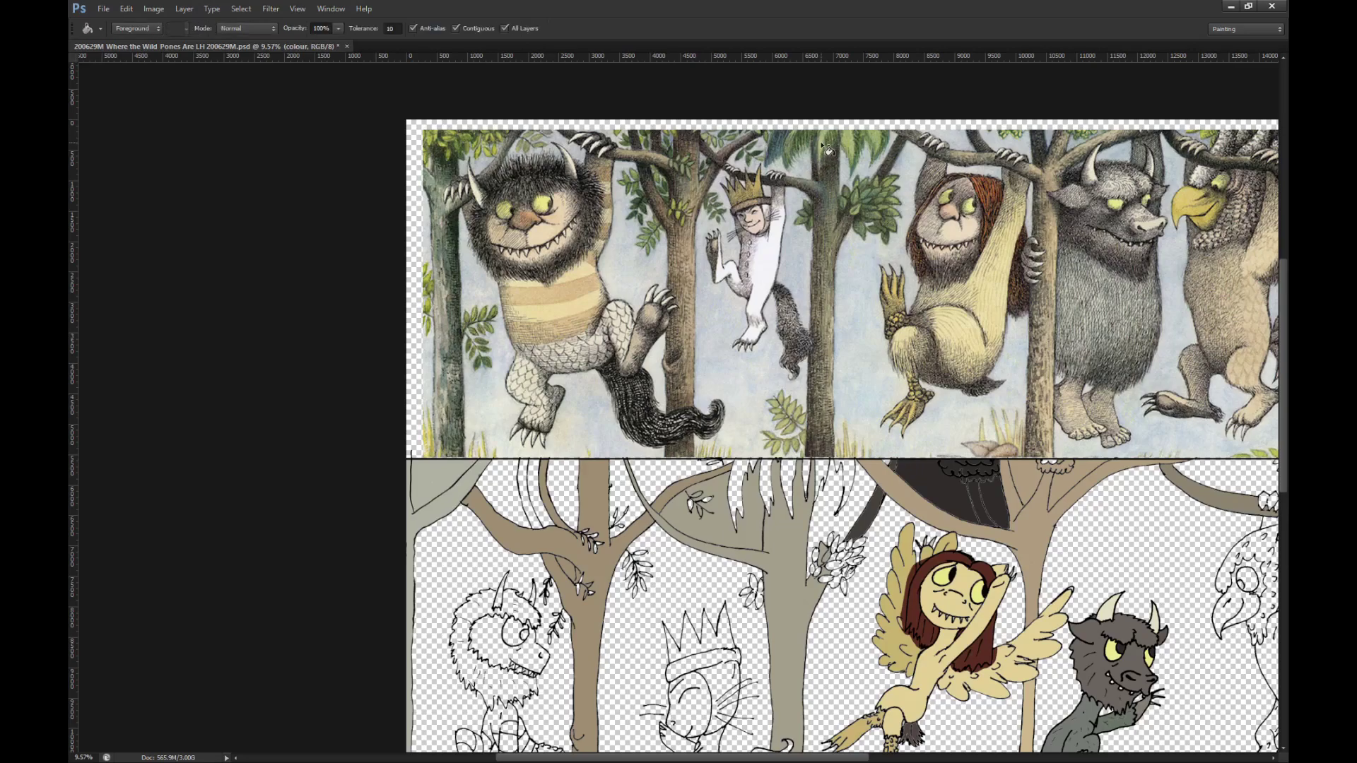
pyautogui.click(783, 146)
pyautogui.click(745, 497)
pyautogui.click(810, 129)
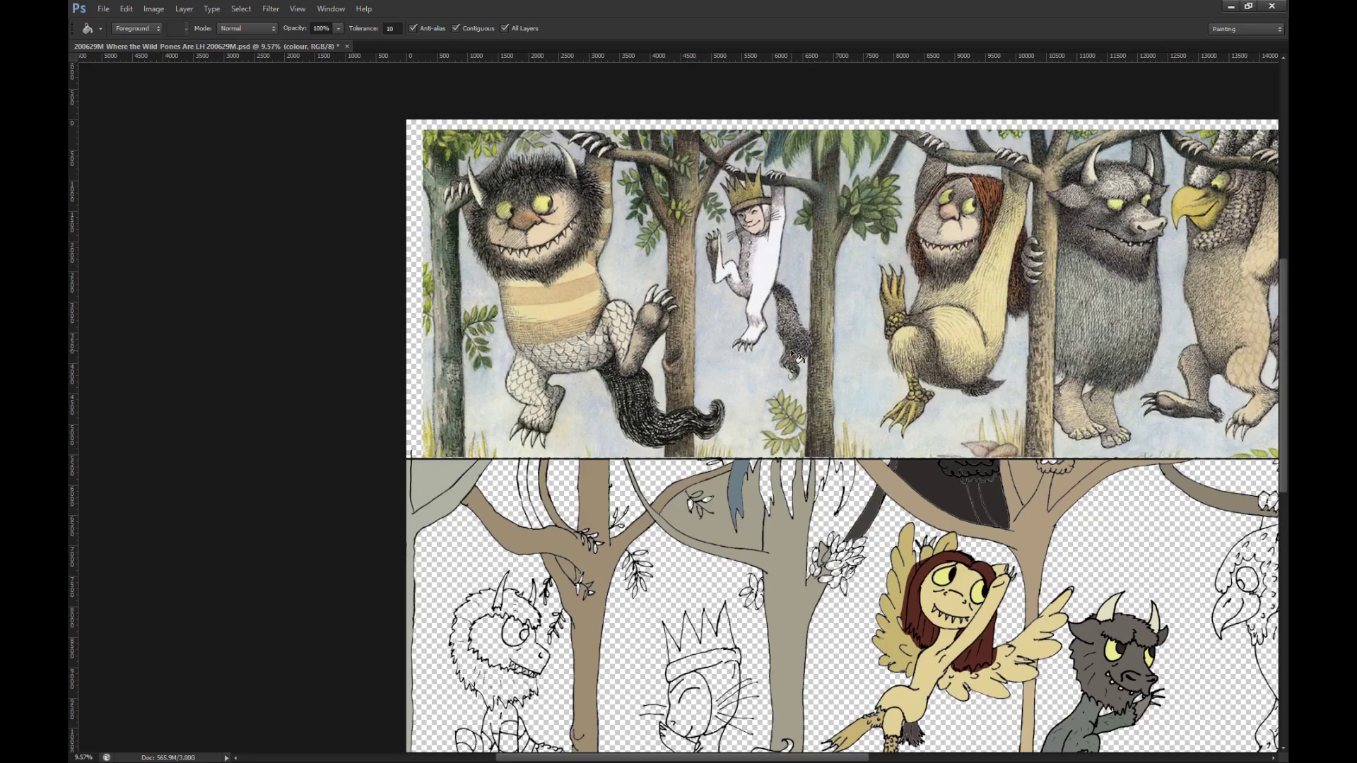
pyautogui.click(758, 468)
# Step: Fill the remaining sections of the grey tree's hanging palm fronds with greens and blue-green sampled from the reference palm
pyautogui.scroll(5, 884, 424)
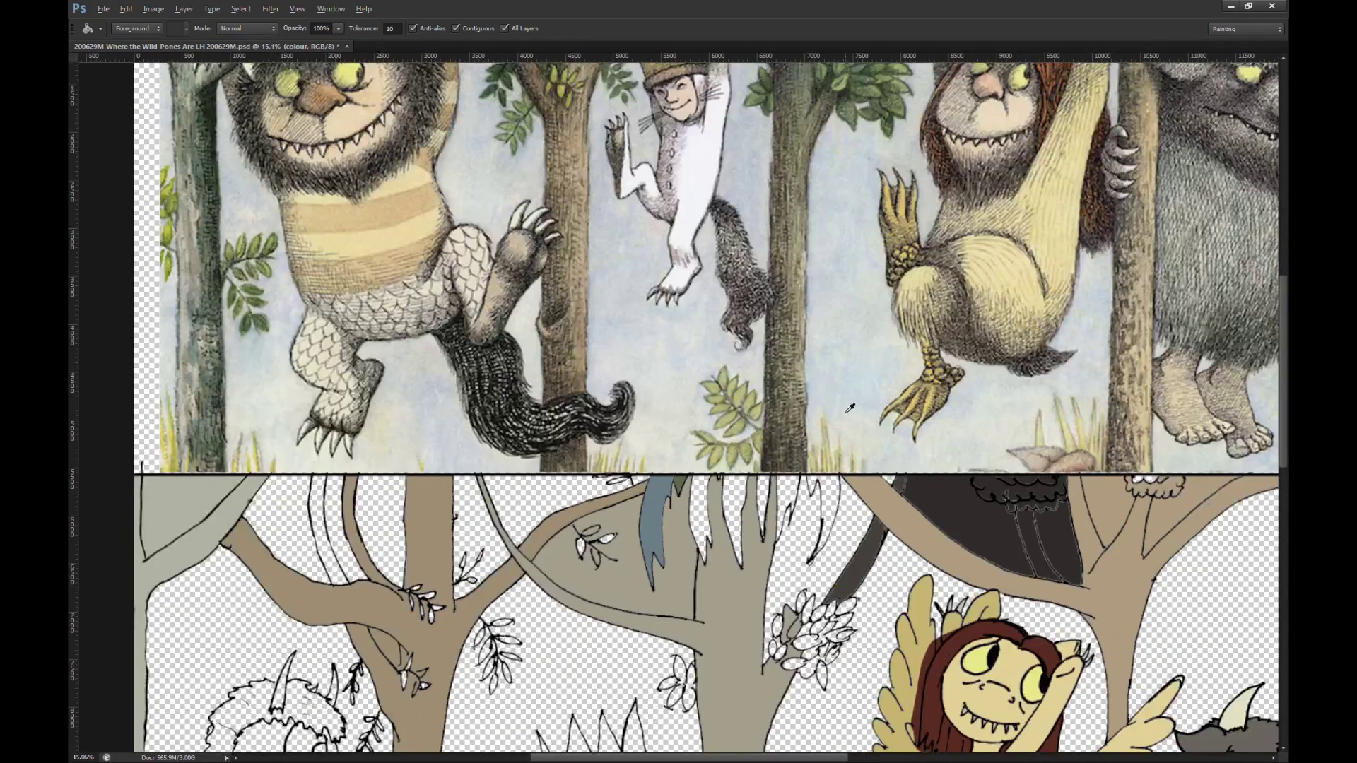
pyautogui.scroll(5, 851, 408)
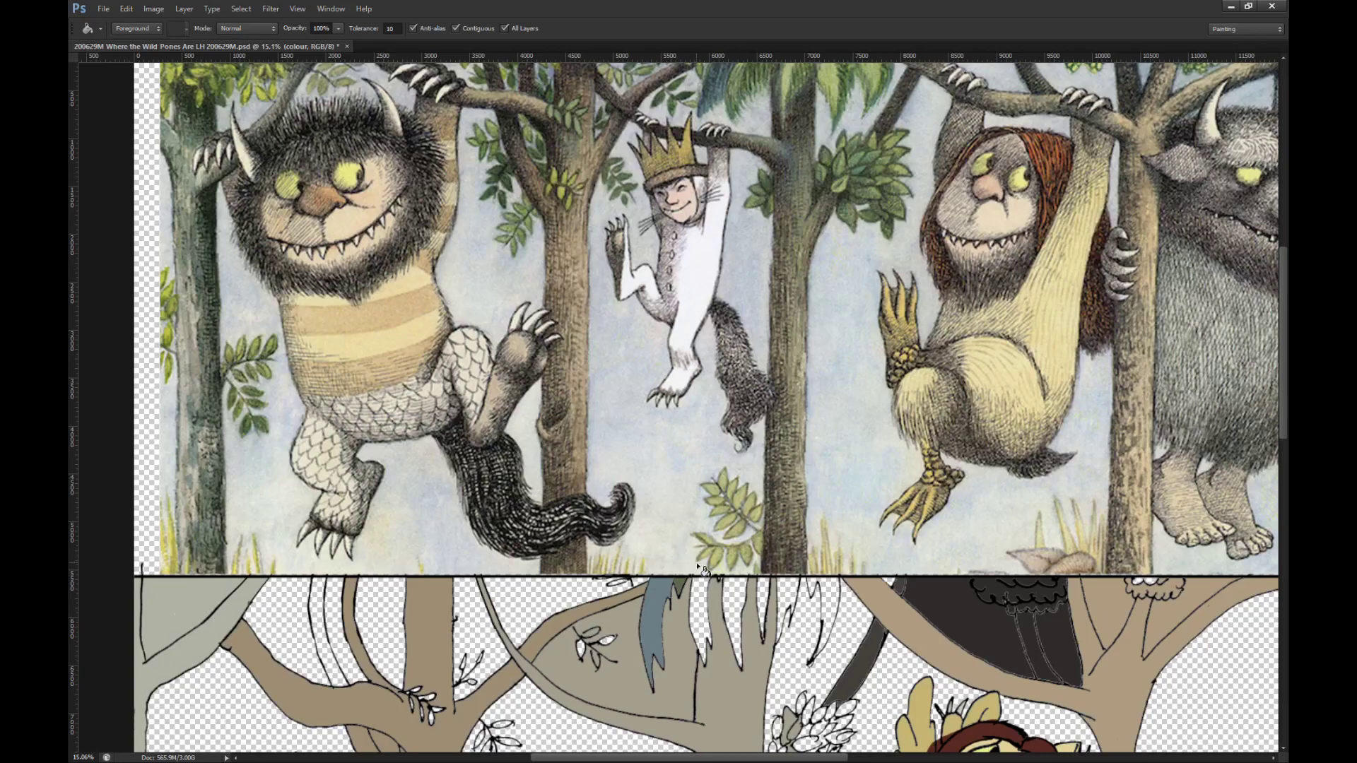
pyautogui.scroll(1, 751, 509)
pyautogui.keyDown('alt'); pyautogui.click(797, 119); pyautogui.keyUp('alt')
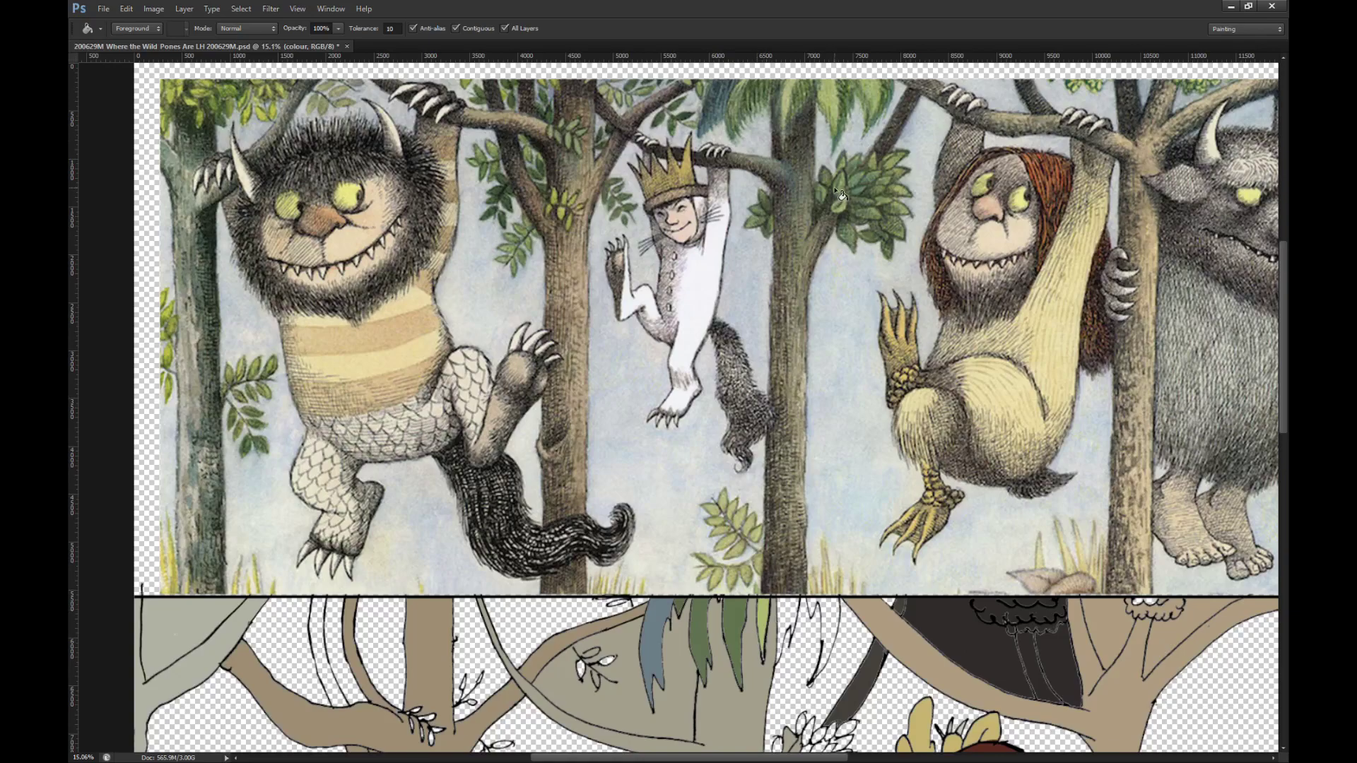
pyautogui.keyDown('alt'); pyautogui.click(854, 104); pyautogui.keyUp('alt')
pyautogui.keyDown('alt'); pyautogui.click(882, 92); pyautogui.keyUp('alt')
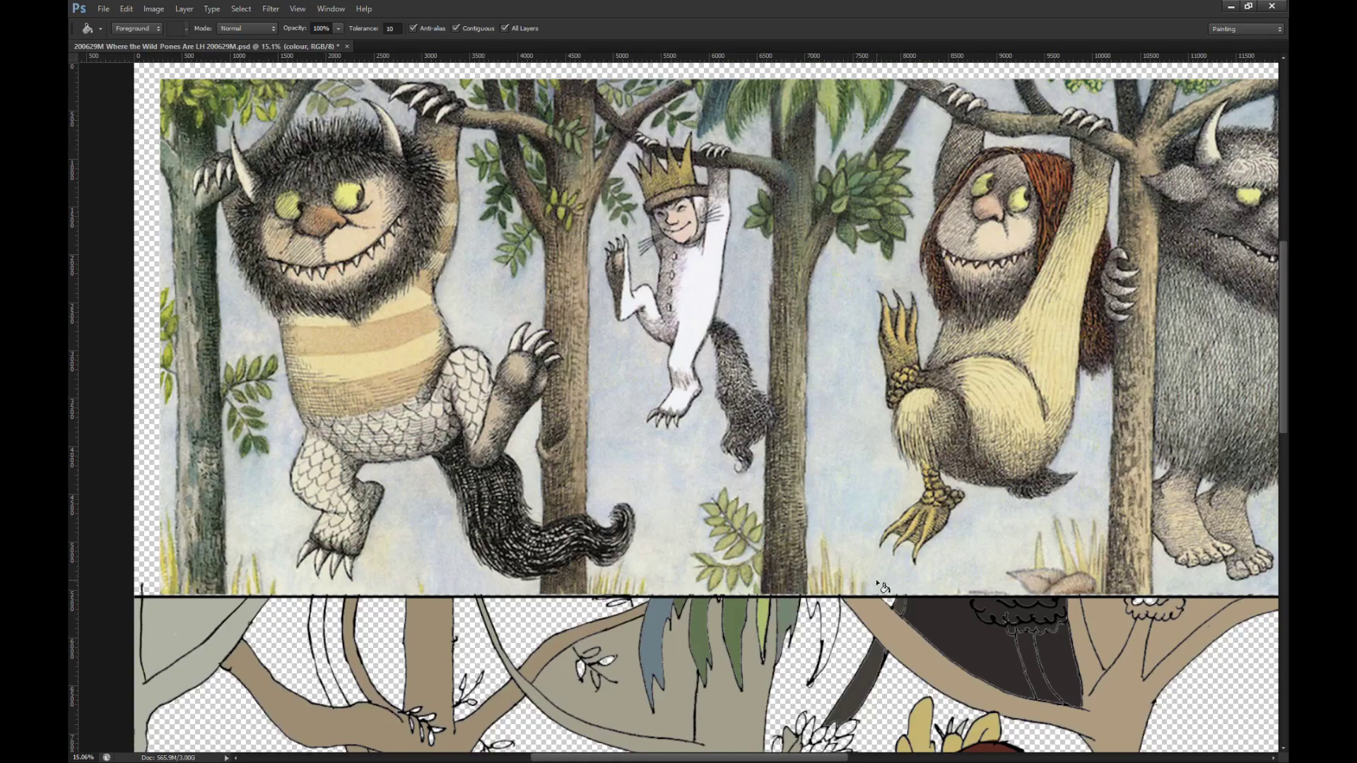
pyautogui.click(832, 634)
# Step: On the outlines layer, erase the excess thickness along the inner edge of the rightmost palm frond's outline with a smaller eraser
pyautogui.scroll(8, 818, 658)
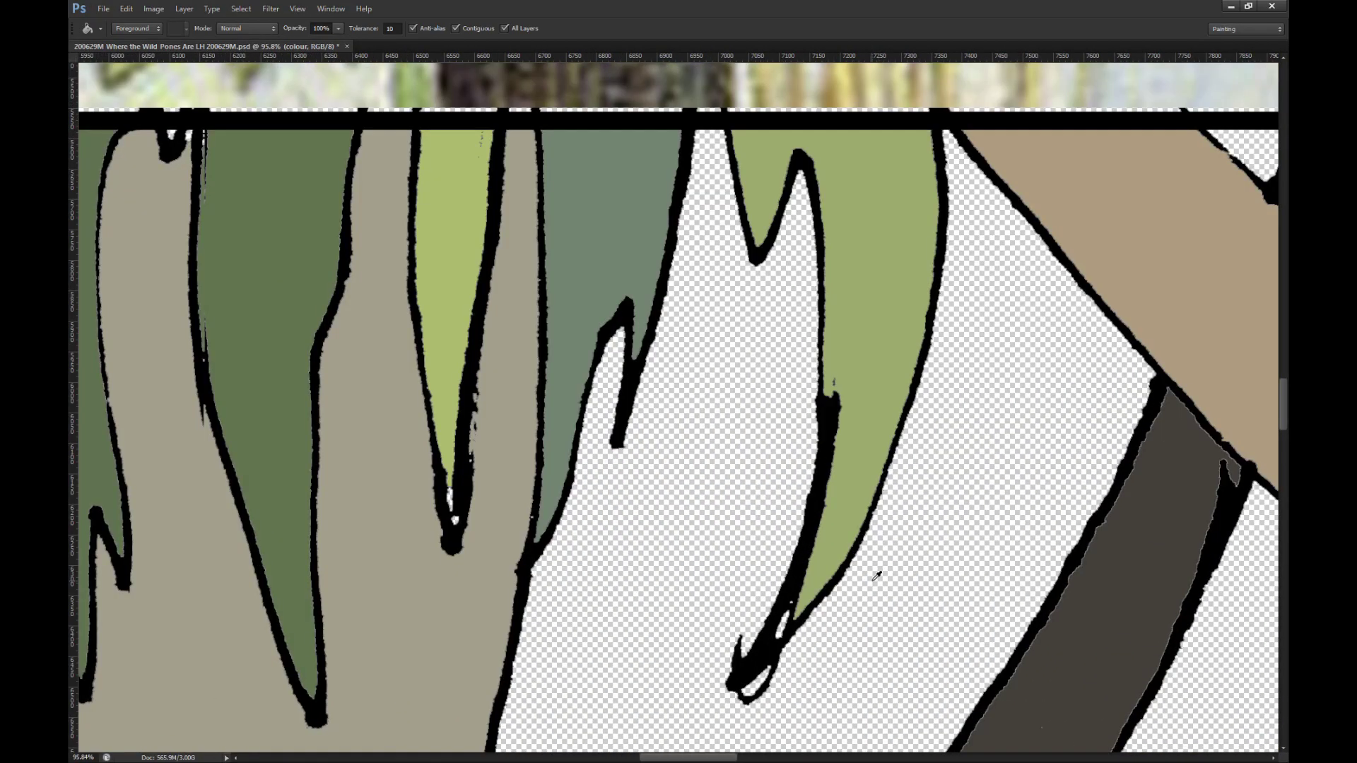
pyautogui.hotkey('alt', ']')
pyautogui.press('e')
pyautogui.moveTo(858, 408)
pyautogui.mouseDown()
pyautogui.moveTo(861, 383)
pyautogui.moveTo(860, 406)
pyautogui.mouseUp()
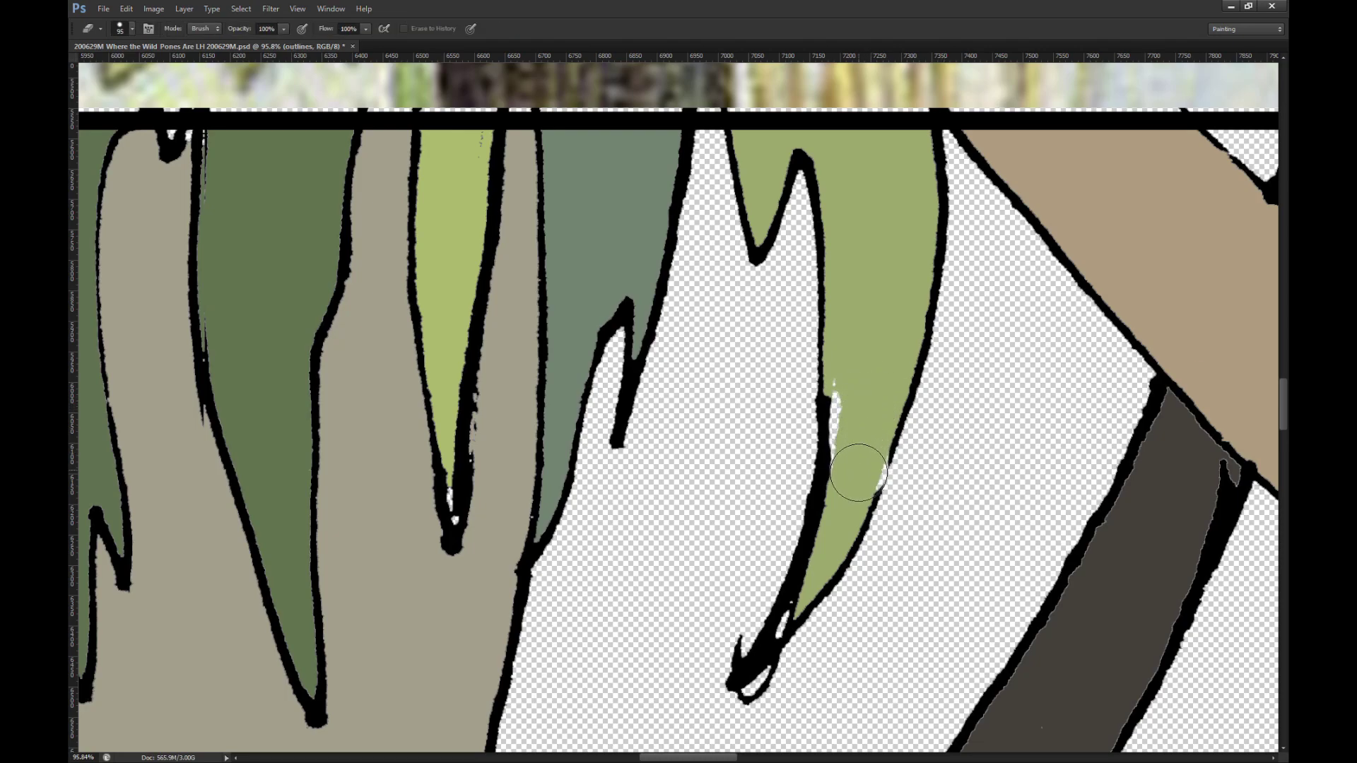
pyautogui.hotkey('ctrl', 'z')
pyautogui.moveTo(846, 400)
pyautogui.mouseDown()
pyautogui.moveTo(838, 504)
pyautogui.moveTo(843, 391)
pyautogui.moveTo(821, 548)
pyautogui.mouseUp()
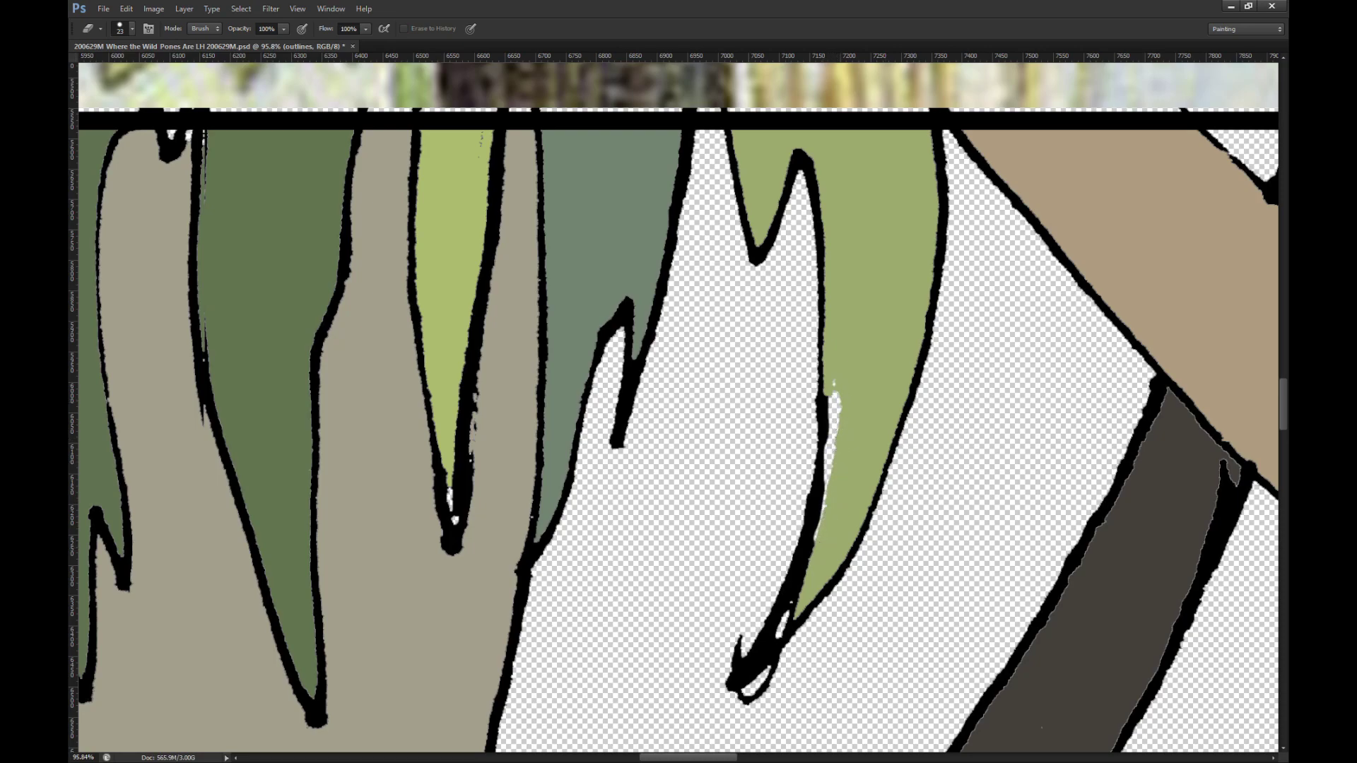
# Step: On the colour layer, brush matching greens over the unfilled tips of the rightmost frond and the narrow light-green frond
pyautogui.hotkey('alt', '[')
pyautogui.scroll(-2, 690, 601)
pyautogui.press('i')
pyautogui.press('b')
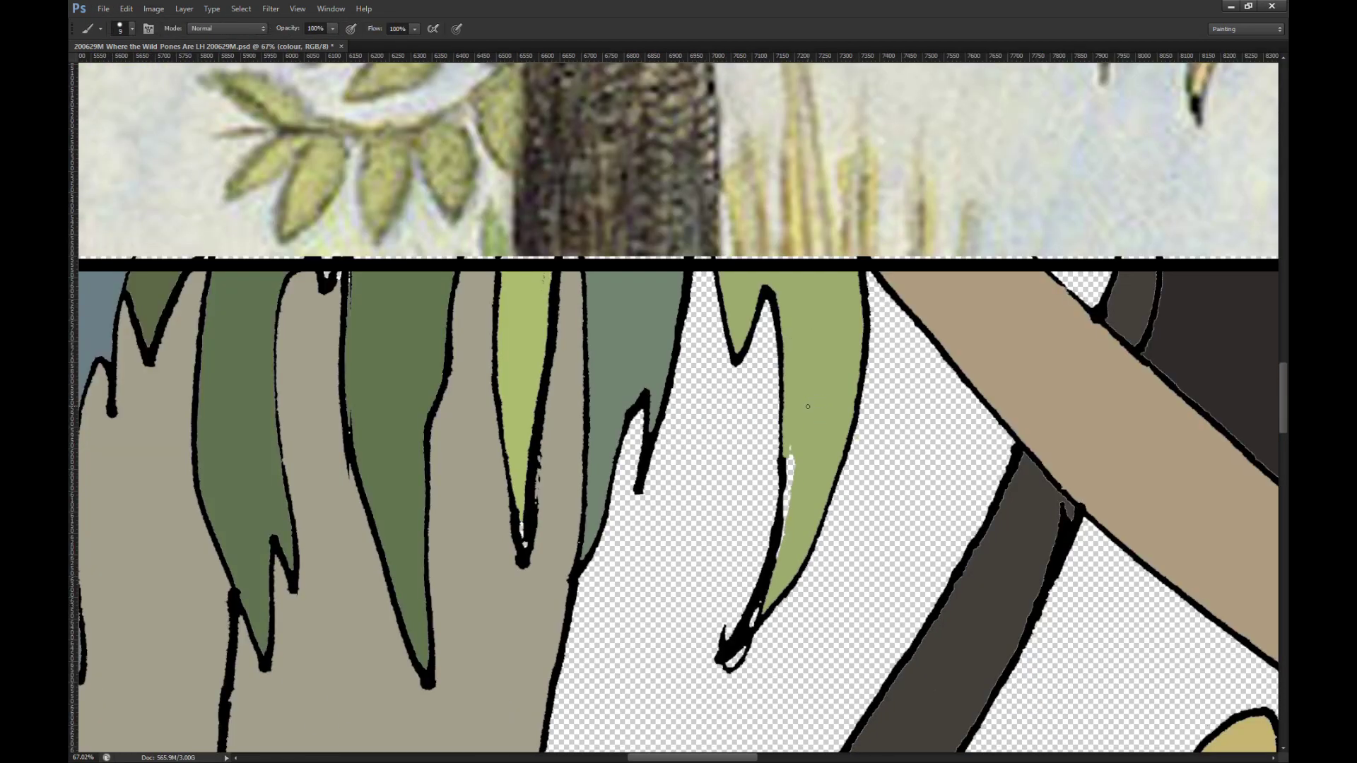
pyautogui.moveTo(803, 469)
pyautogui.mouseDown()
pyautogui.moveTo(772, 593)
pyautogui.moveTo(732, 642)
pyautogui.mouseUp()
pyautogui.moveTo(506, 555); pyautogui.dragTo(506, 503)
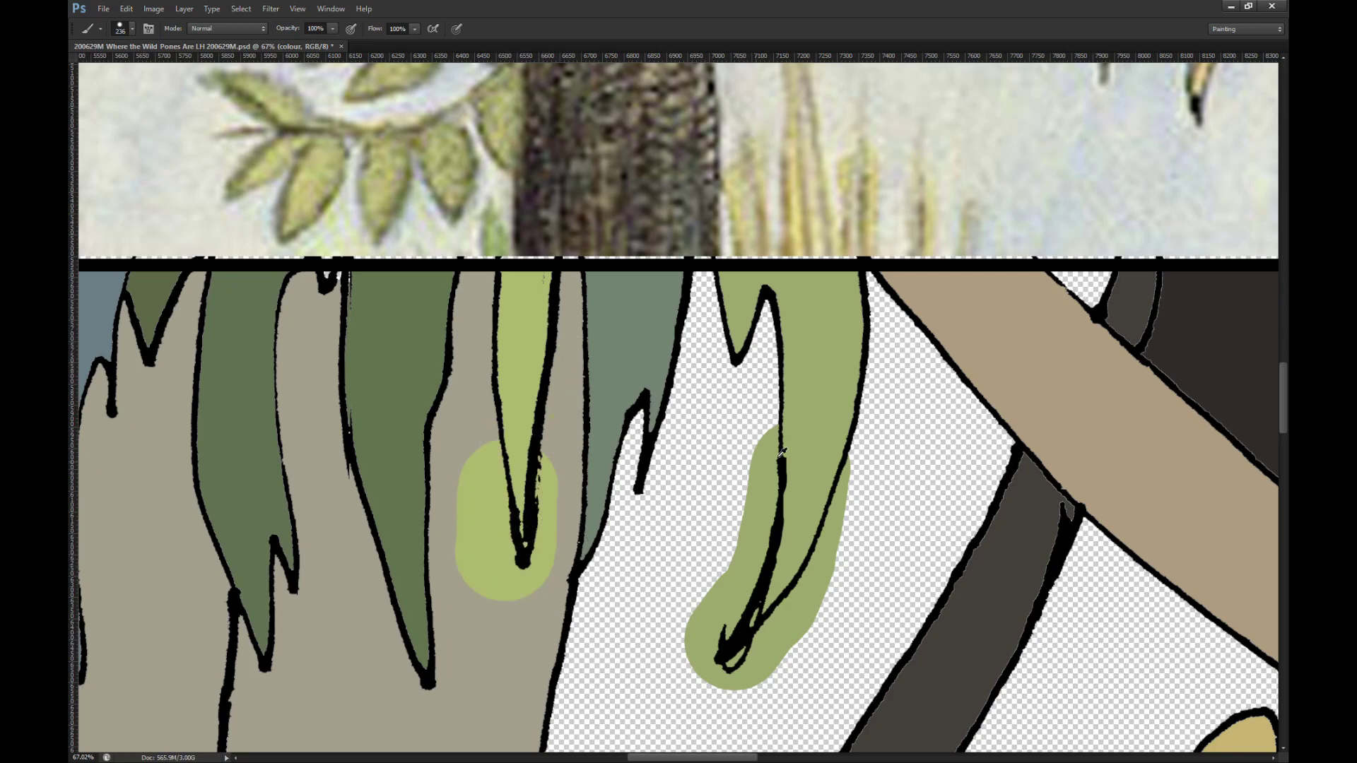
# Step: On the outlines layer, close the gap in the upper leaf of the sprig beside the blue frond using a small brush
pyautogui.scroll(-2, 841, 449)
pyautogui.scroll(-1, 844, 445)
pyautogui.scroll(-2, 436, 530)
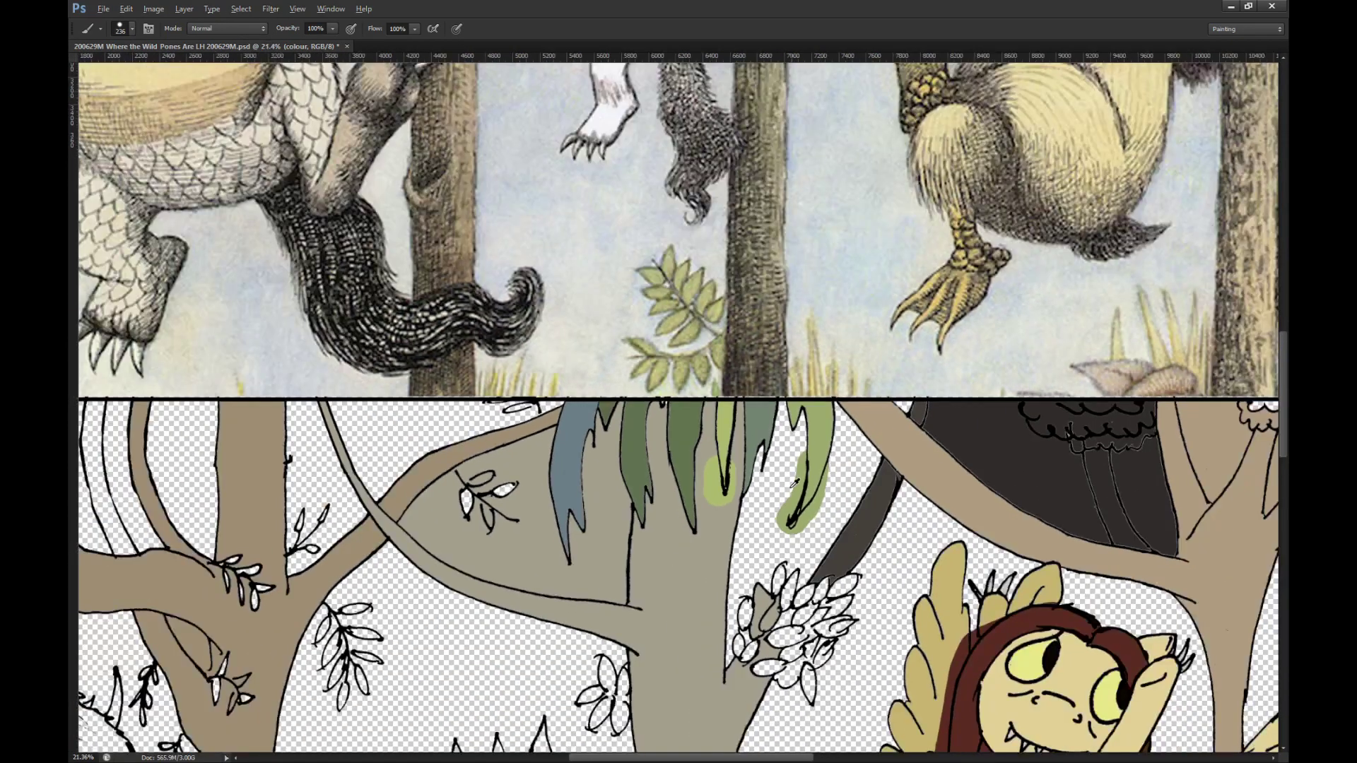
pyautogui.scroll(3, 436, 530)
pyautogui.scroll(2, 516, 498)
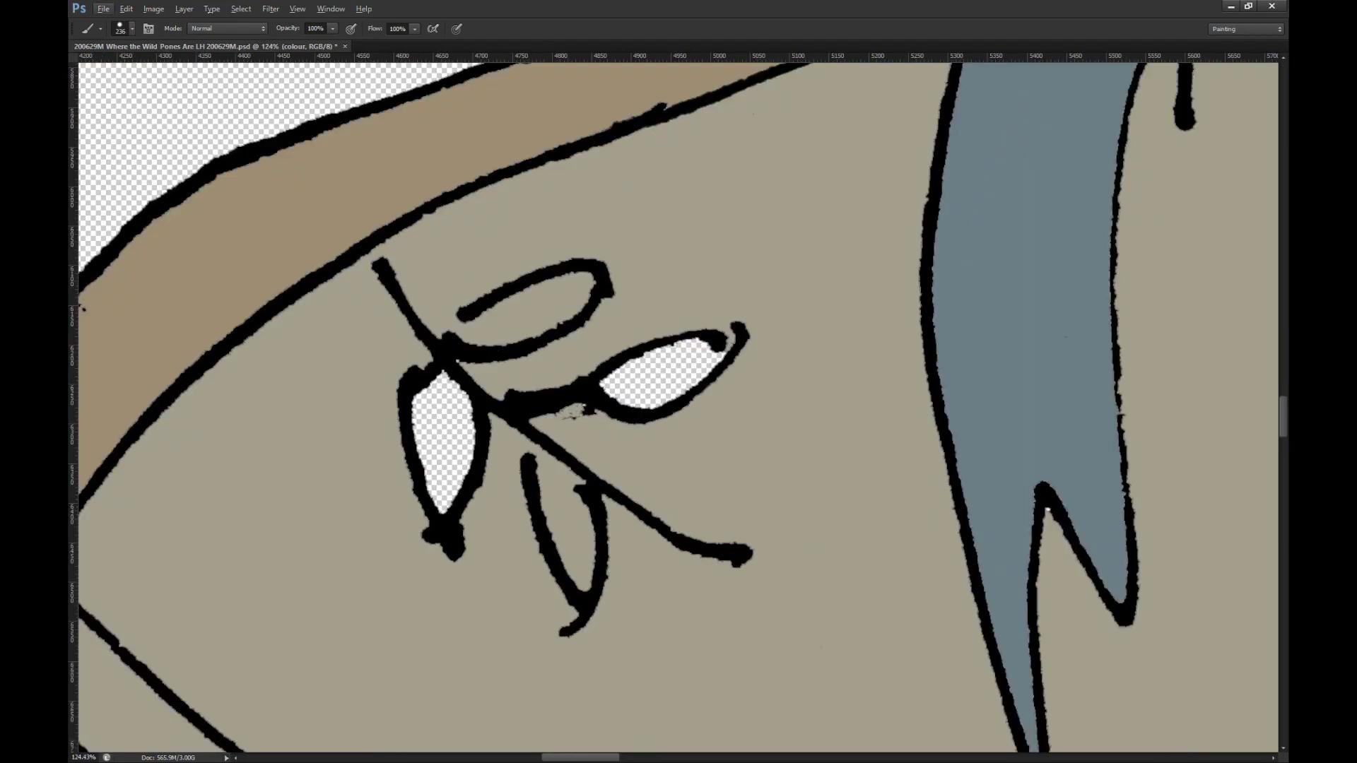
pyautogui.hotkey('alt', ']')
pyautogui.hotkey('alt', ']')
pyautogui.scroll(1, 679, 438)
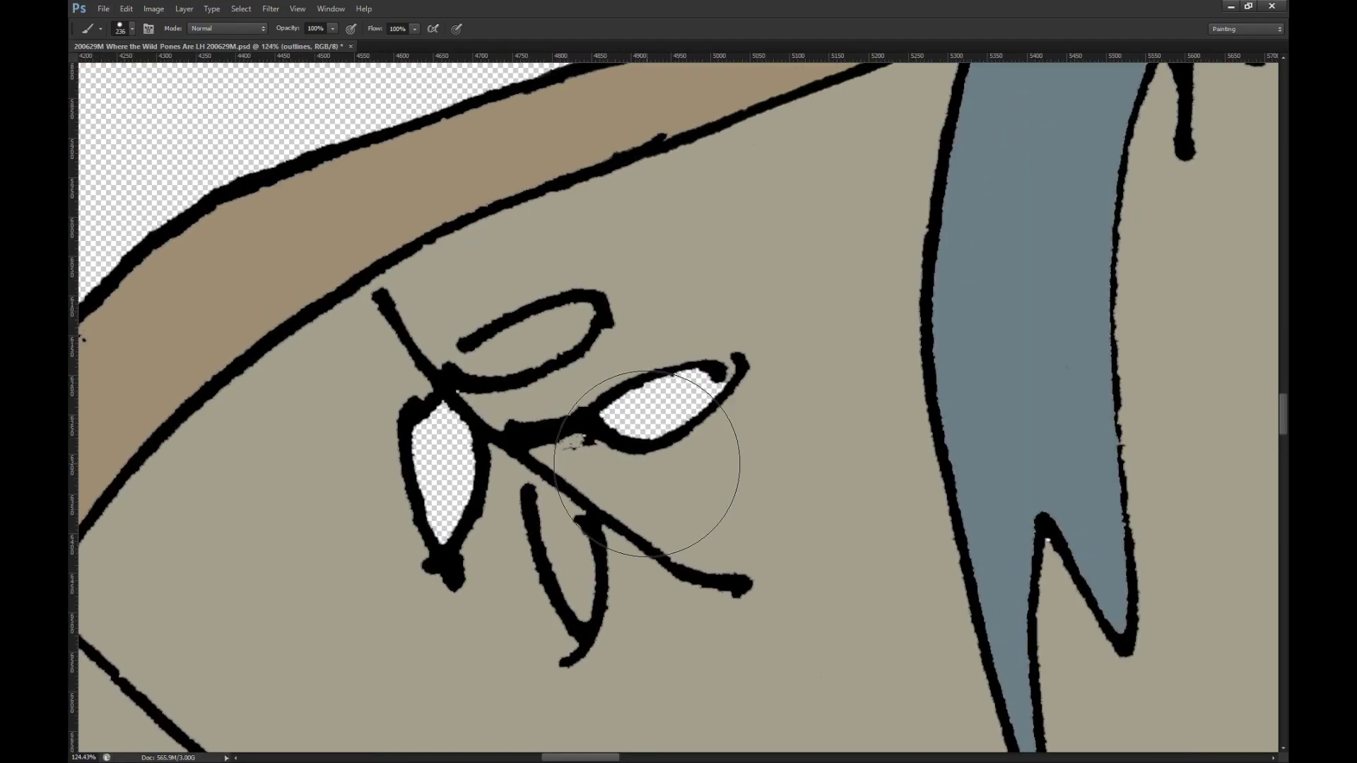
pyautogui.press('[')
pyautogui.moveTo(462, 345); pyautogui.dragTo(447, 366)
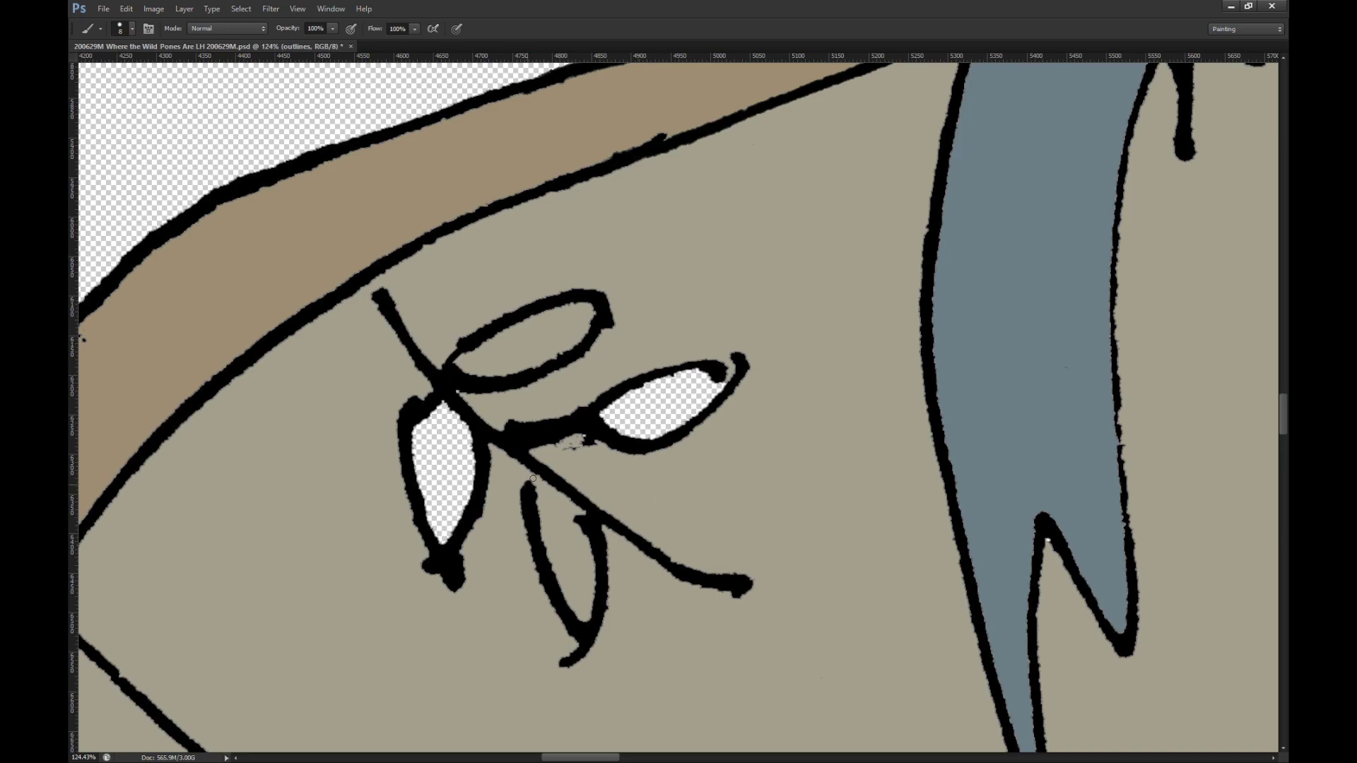
# Step: On the colour layer, fill two leaves of the sprig beside the blue frond with dark green sampled from the reference
pyautogui.scroll(-10, 701, 466)
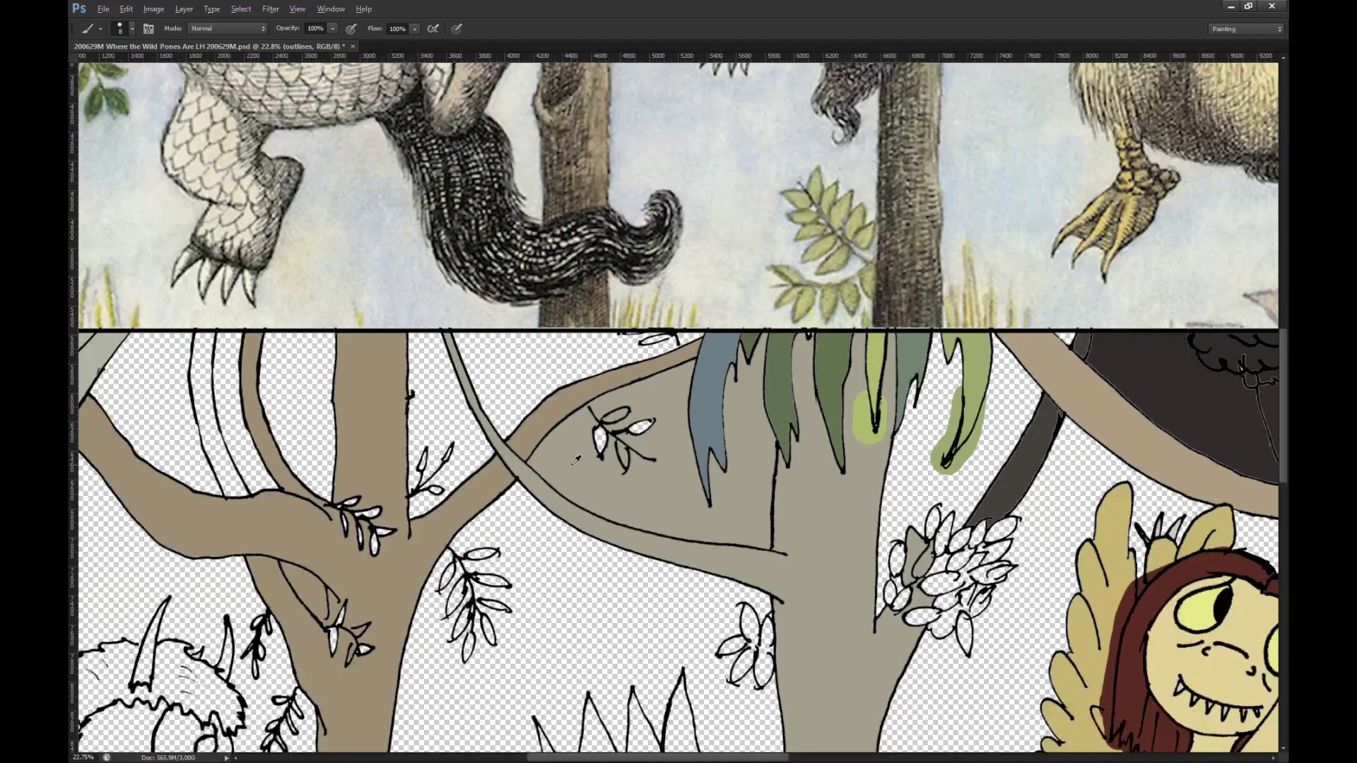
pyautogui.hscroll(-1, 567, 464)
pyautogui.scroll(-7, 568, 464)
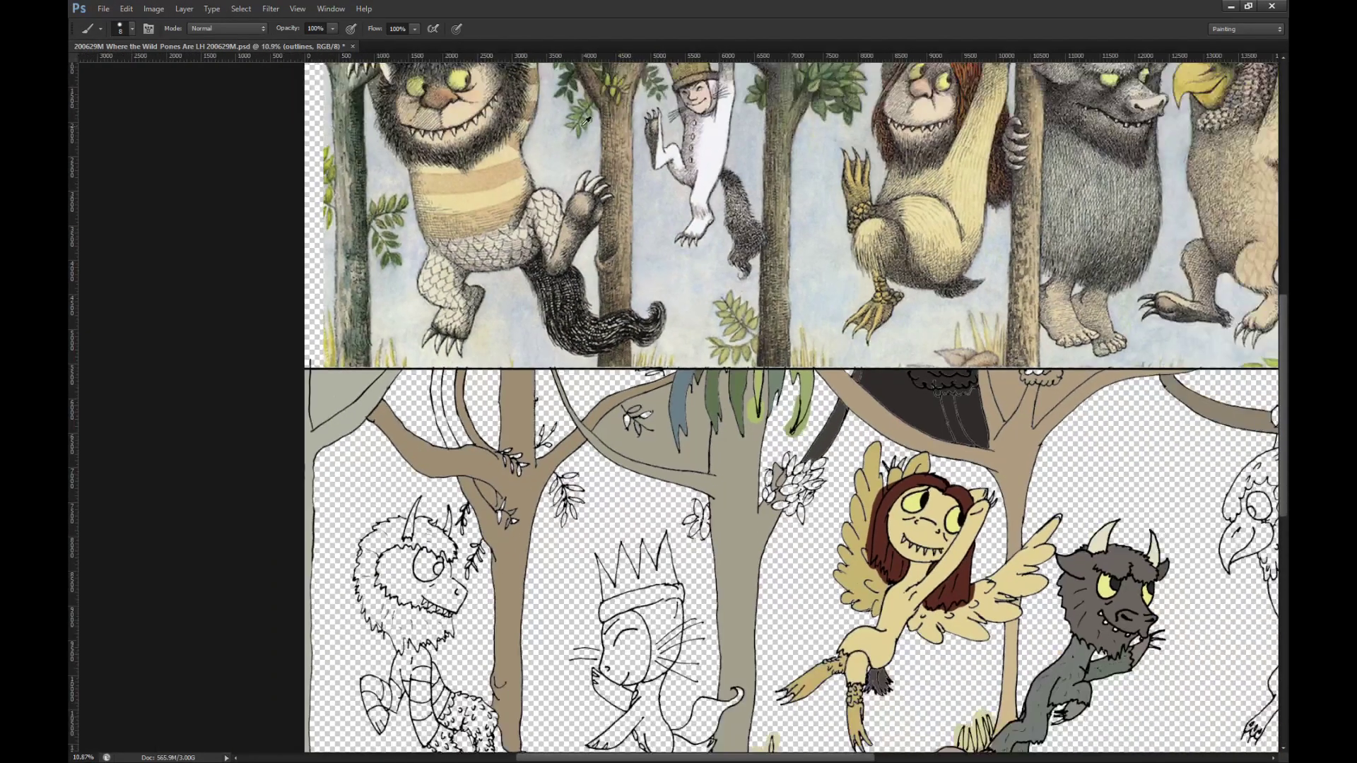
pyautogui.scroll(3, 628, 97)
pyautogui.scroll(1, 653, 98)
pyautogui.scroll(2, 643, 221)
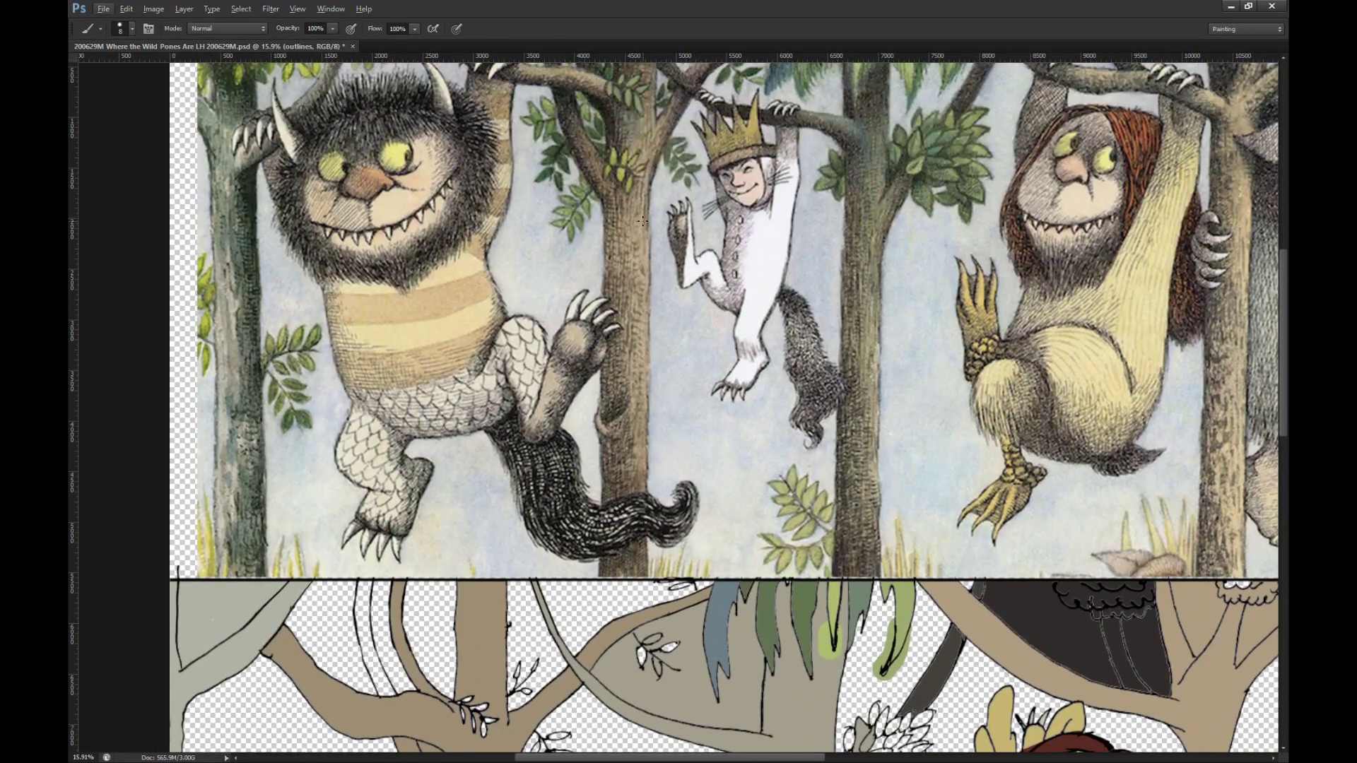
pyautogui.keyDown('alt'); pyautogui.click(751, 103); pyautogui.keyUp('alt')
pyautogui.hotkey('alt', '[')
pyautogui.scroll(-1, 691, 633)
pyautogui.scroll(7, 691, 633)
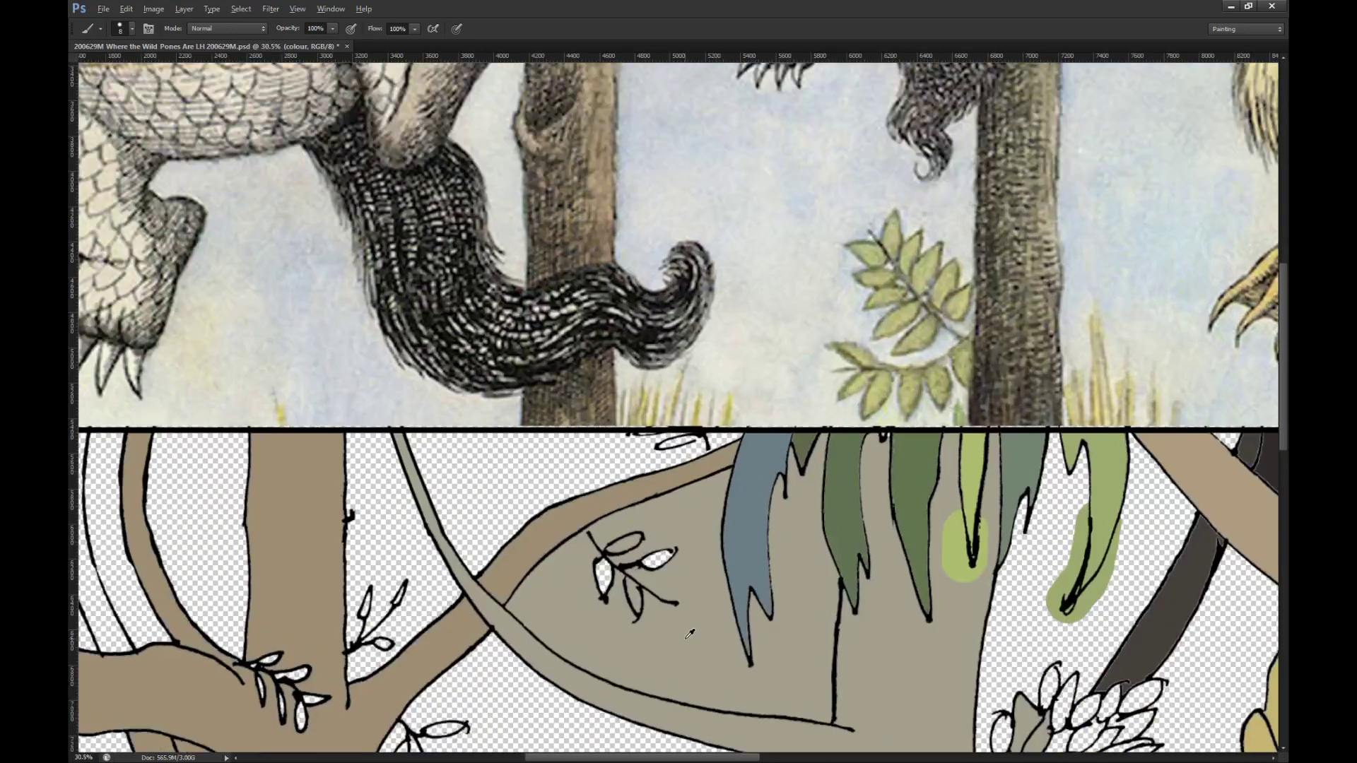
pyautogui.press('g')
pyautogui.click(657, 560)
pyautogui.click(627, 543)
# Step: Paint dark green over the whole sprig beside the blue frond with an enlarged brush
pyautogui.scroll(2, 642, 581)
pyautogui.press('b')
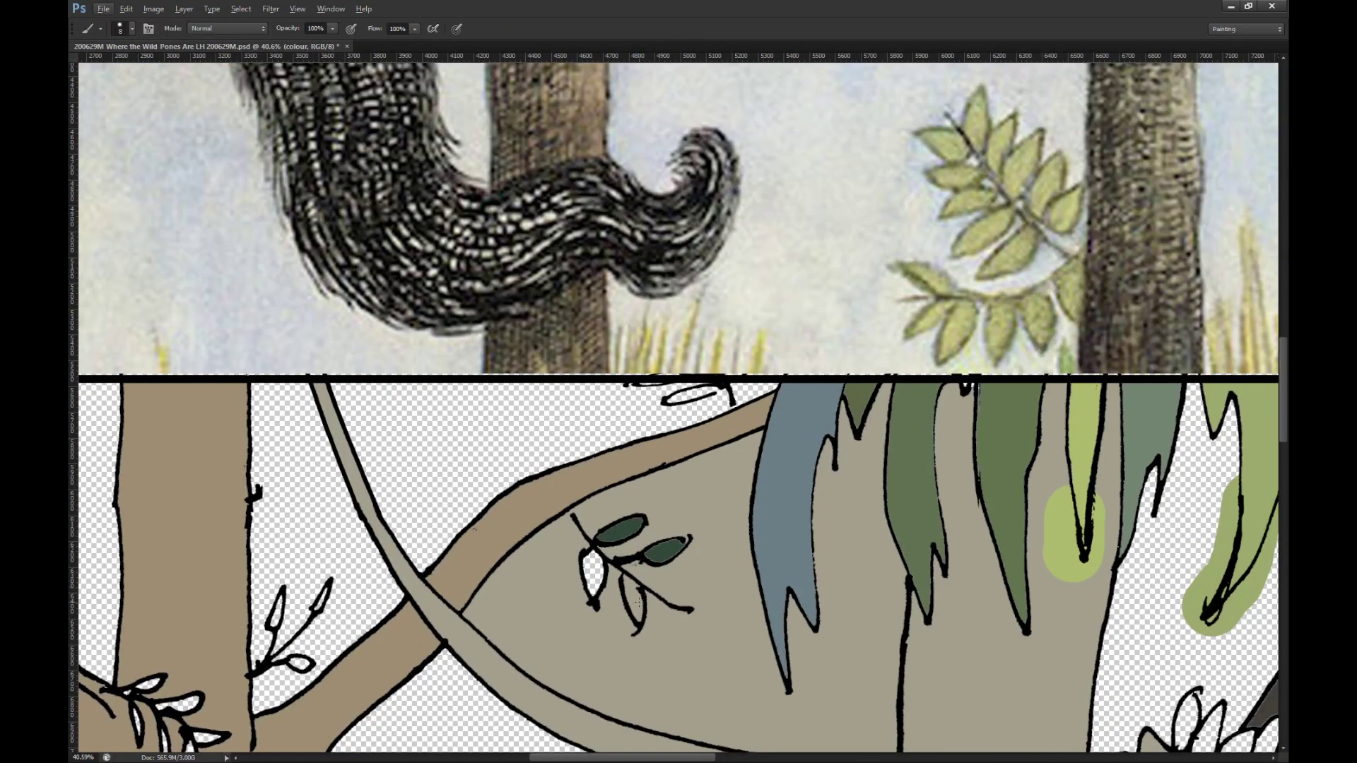
pyautogui.moveTo(743, 628); pyautogui.dragTo(754, 629)
pyautogui.press(']')
pyautogui.press(']')
pyautogui.press(']')
pyautogui.press(']')
pyautogui.moveTo(587, 572)
pyautogui.mouseDown()
pyautogui.moveTo(647, 554)
pyautogui.moveTo(647, 601)
pyautogui.mouseUp()
# Step: Paint mid green from the reference foliage over the large leaf sprig hanging beneath the second tree's branch
pyautogui.scroll(-6, 651, 537)
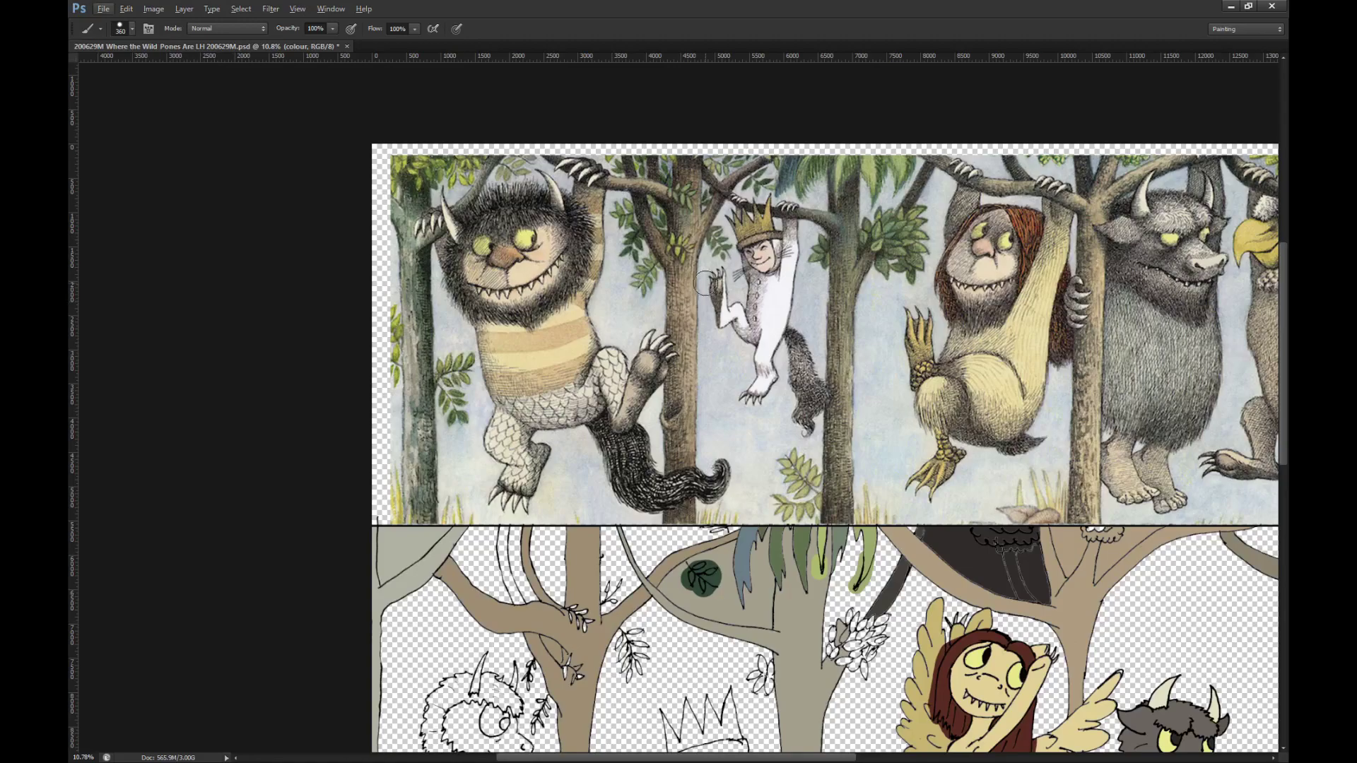
pyautogui.scroll(5, 625, 647)
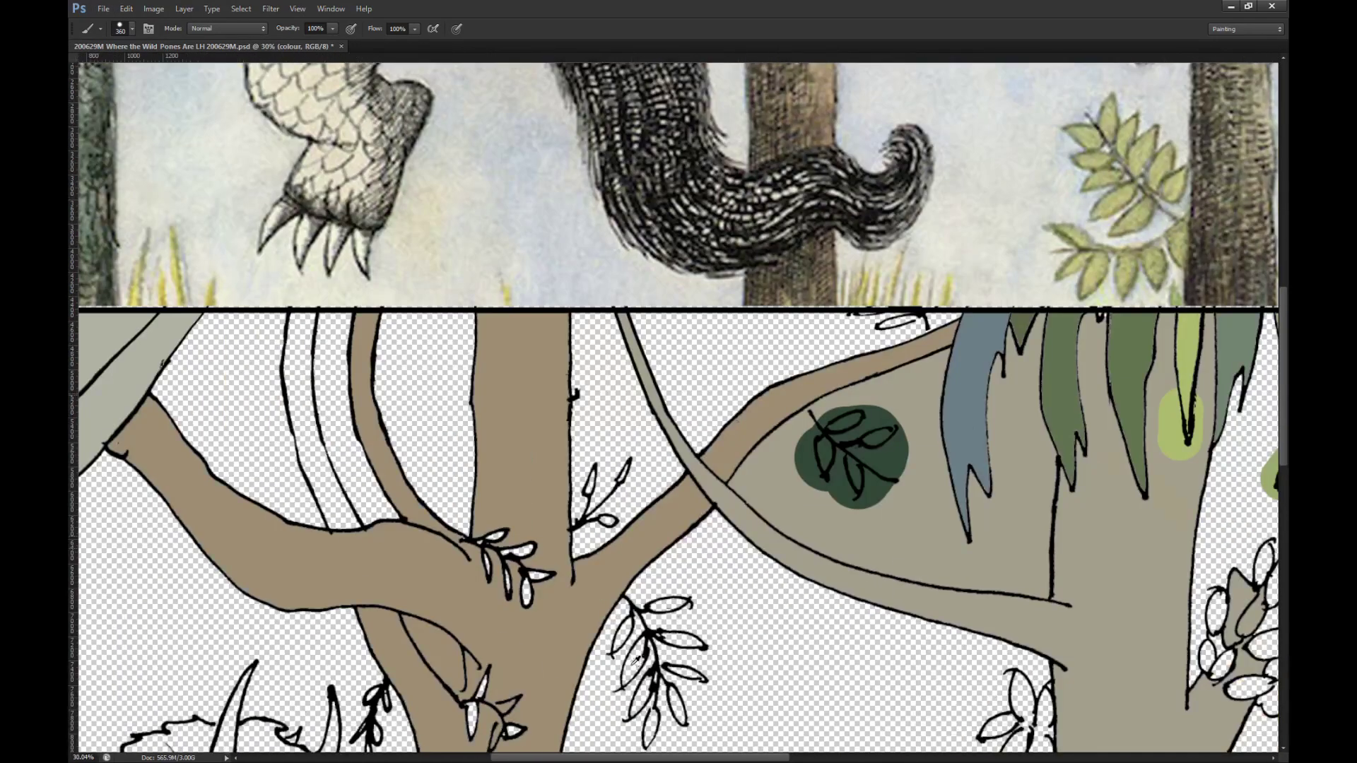
pyautogui.scroll(2, 636, 659)
pyautogui.moveTo(622, 654)
pyautogui.mouseDown()
pyautogui.moveTo(682, 551)
pyautogui.moveTo(668, 518)
pyautogui.moveTo(636, 556)
pyautogui.moveTo(649, 588)
pyautogui.moveTo(696, 626)
pyautogui.mouseUp()
pyautogui.scroll(3, 672, 629)
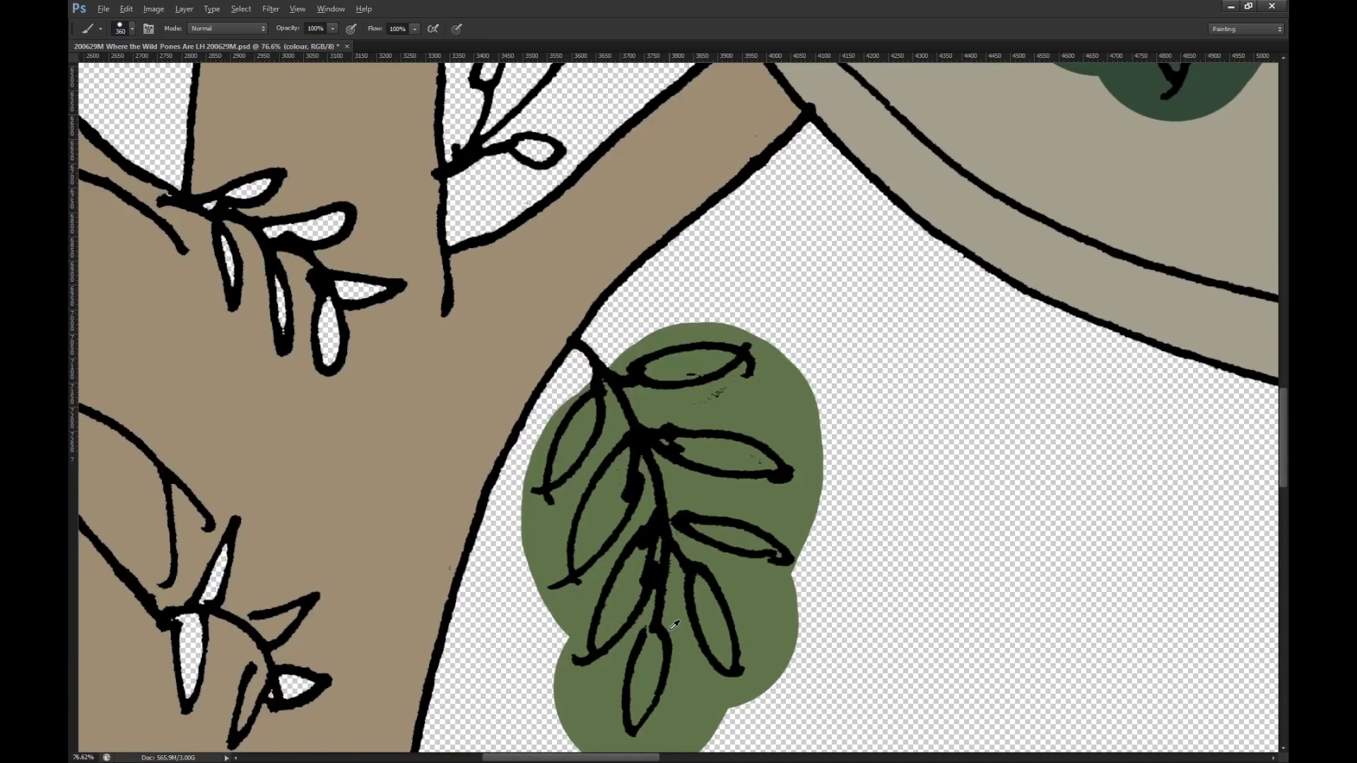
# Step: On the outlines layer, close the gaps in the large hanging sprig's leaf outlines with a small brush
pyautogui.scroll(3, 675, 624)
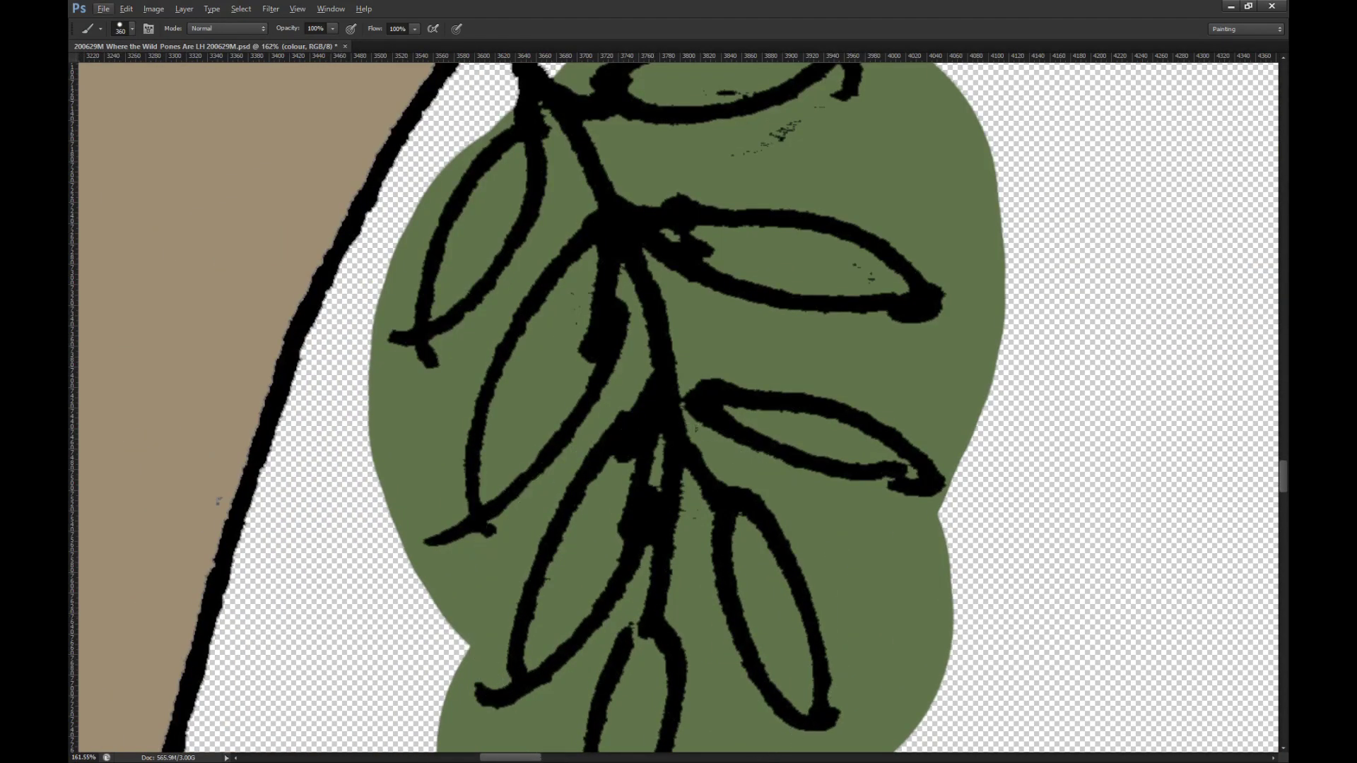
pyautogui.hotkey('alt', ']')
pyautogui.scroll(-2, 654, 630)
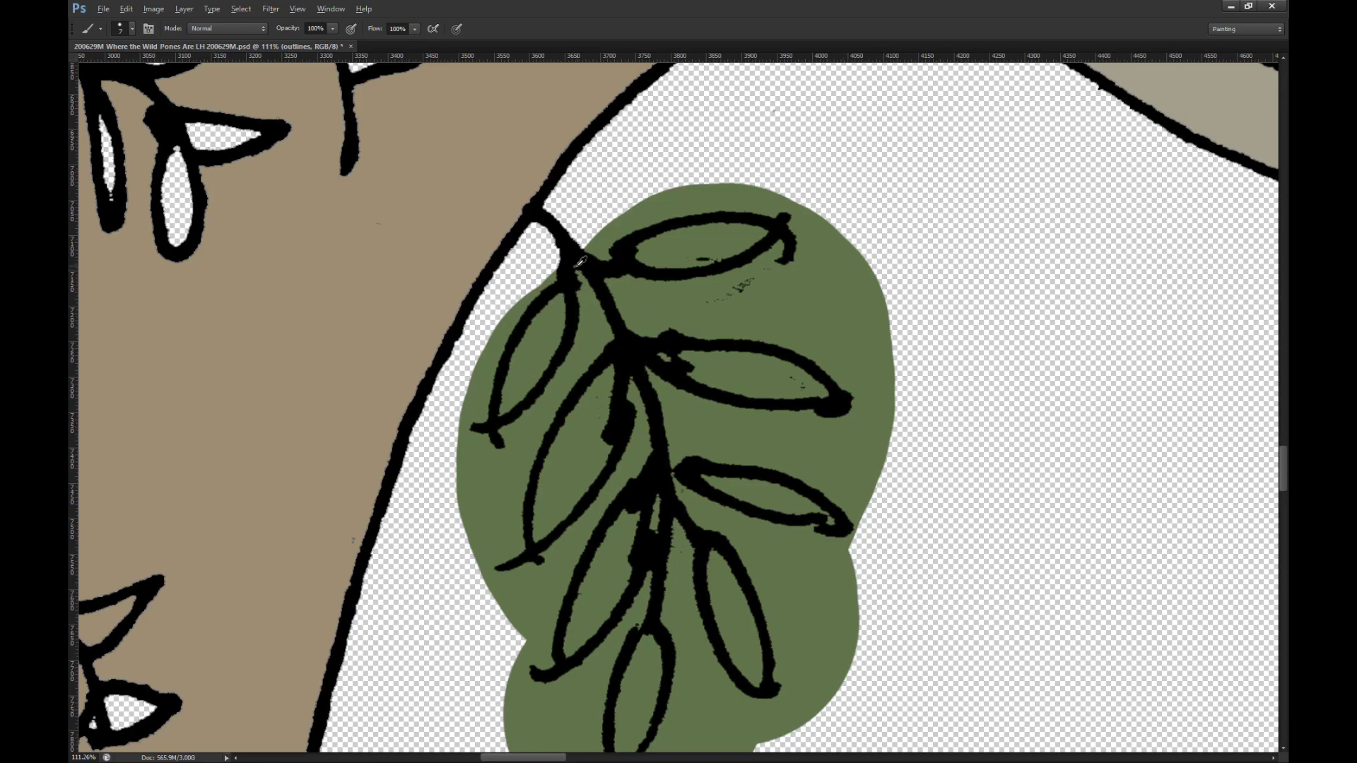
# Step: On the outlines layer, close the gaps in the small sprig on the second tree's trunk and the twig line beside it
pyautogui.scroll(-5, 612, 514)
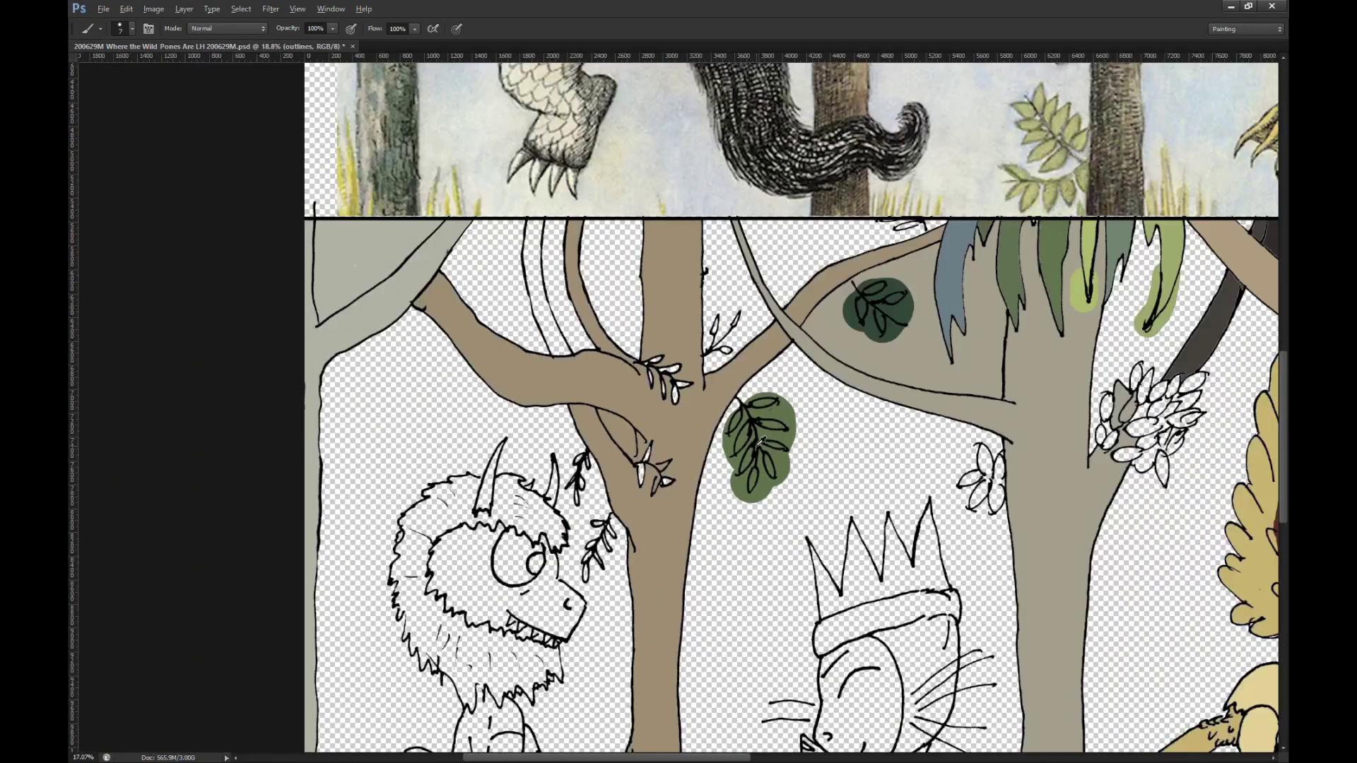
pyautogui.scroll(3, 730, 457)
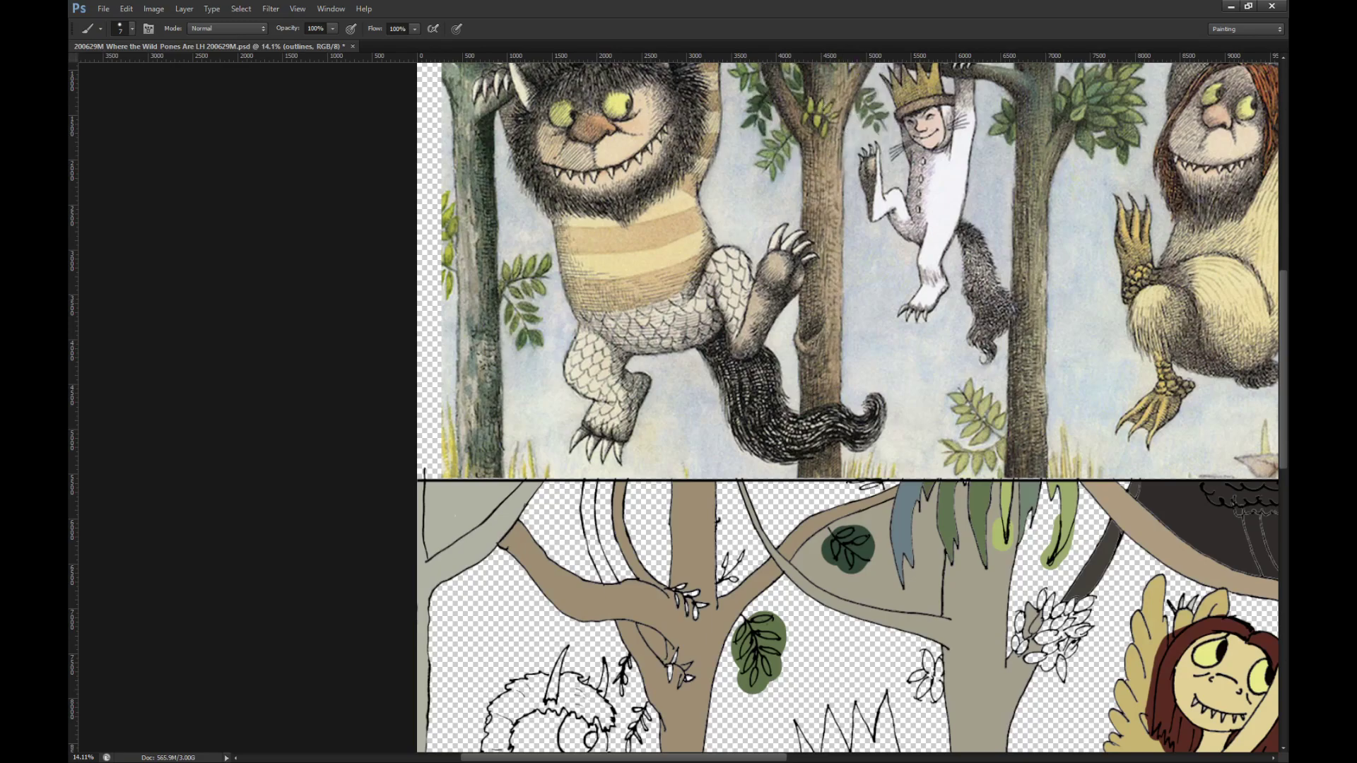
pyautogui.hotkey('alt', '[')
pyautogui.scroll(8, 672, 688)
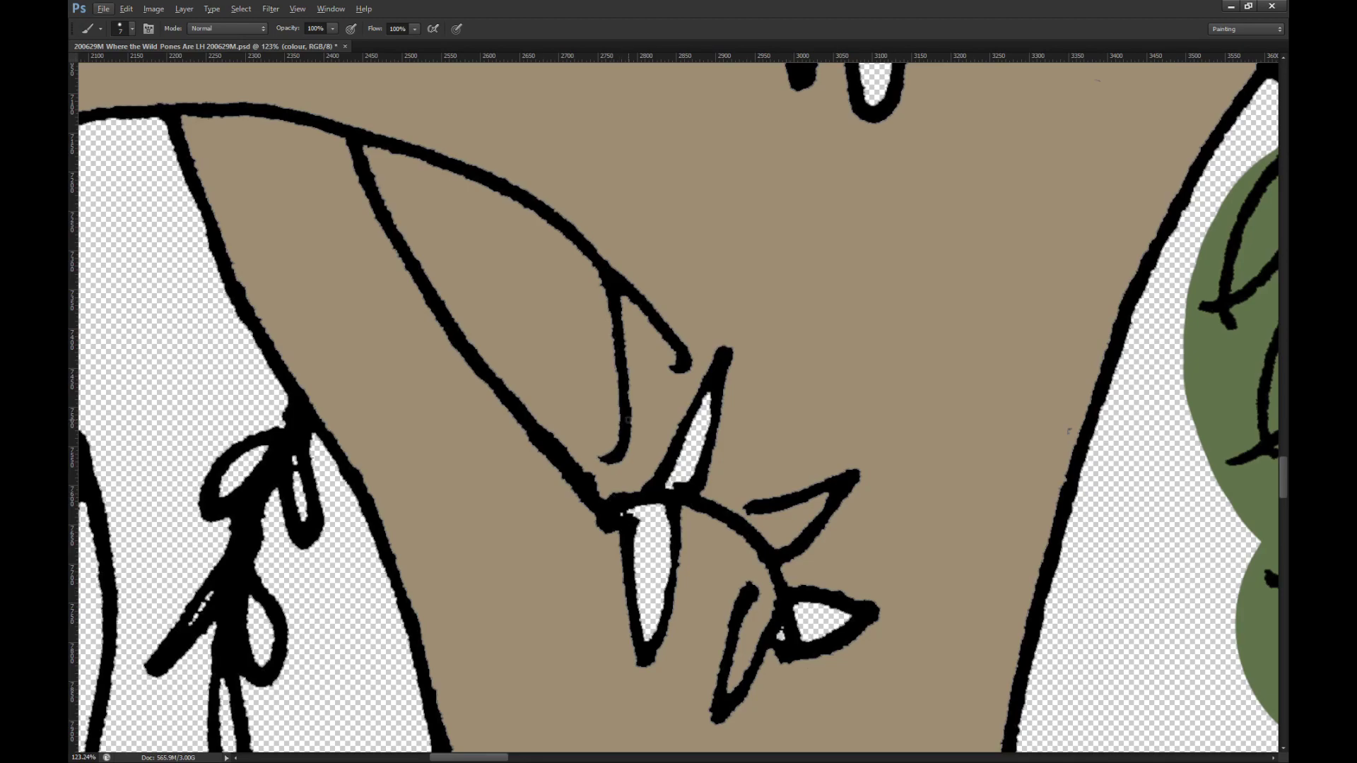
pyautogui.hotkey('alt', ']')
pyautogui.moveTo(748, 585); pyautogui.dragTo(774, 583)
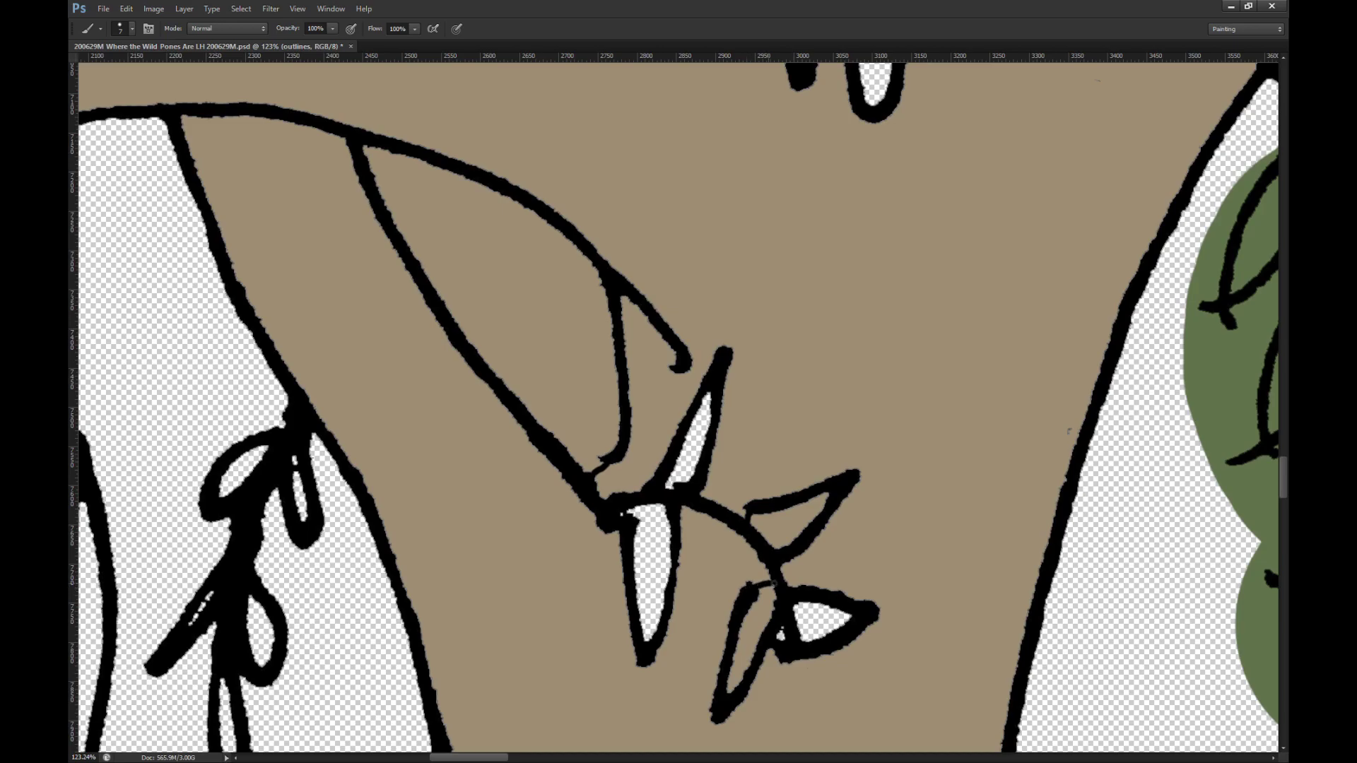
# Step: On the colour layer, paint dark olive green sampled from the reference foliage over the sprig at the second tree's fork
pyautogui.scroll(-6, 753, 567)
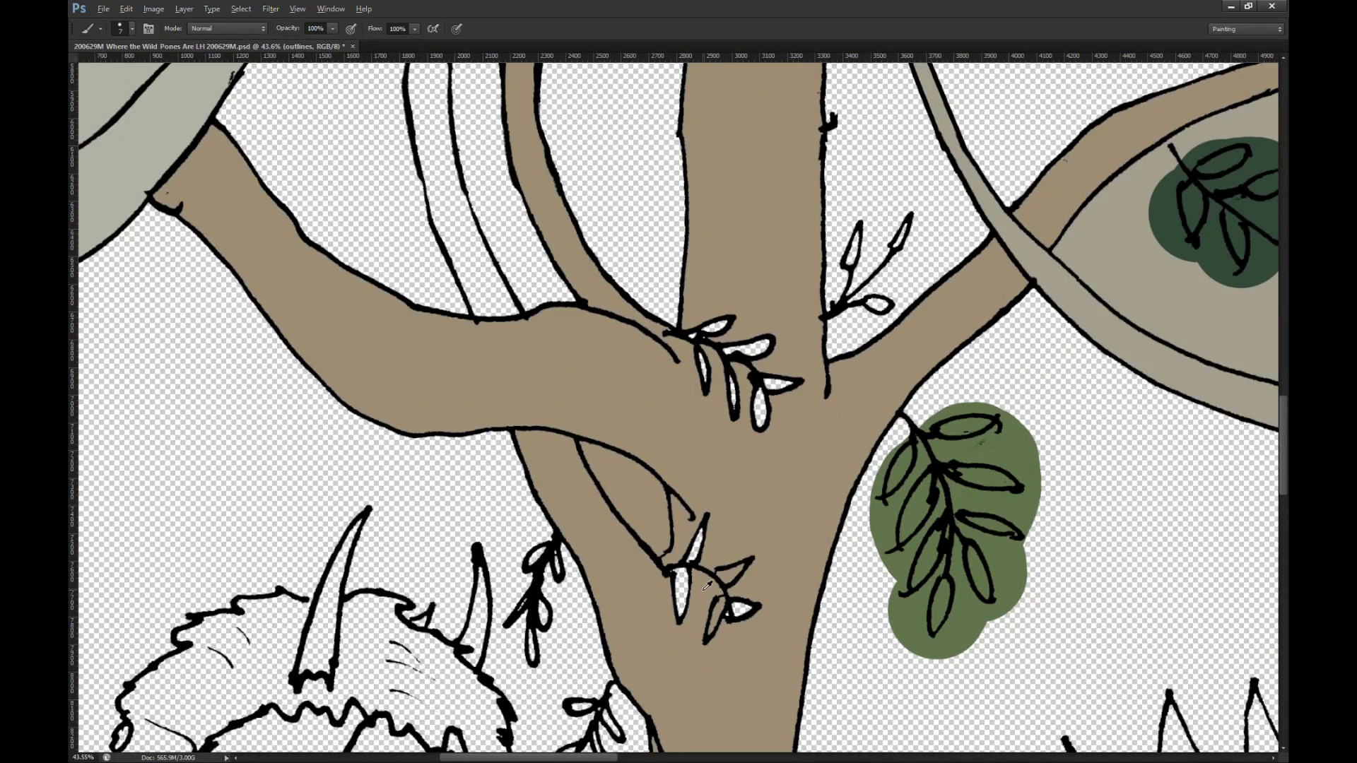
pyautogui.scroll(-8, 722, 557)
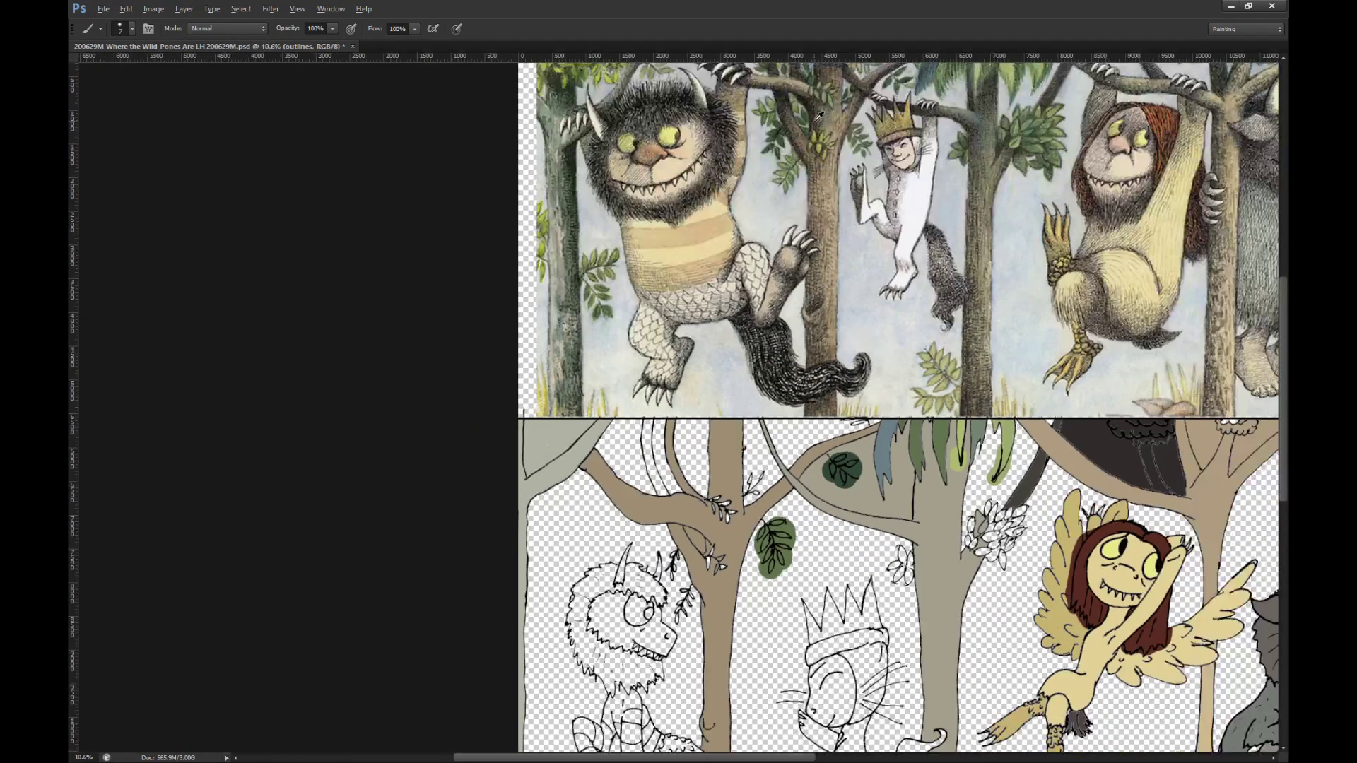
pyautogui.keyDown('alt'); pyautogui.click(825, 100); pyautogui.keyUp('alt')
pyautogui.hotkey('alt', '[')
pyautogui.scroll(3, 743, 511)
pyautogui.scroll(3, 701, 516)
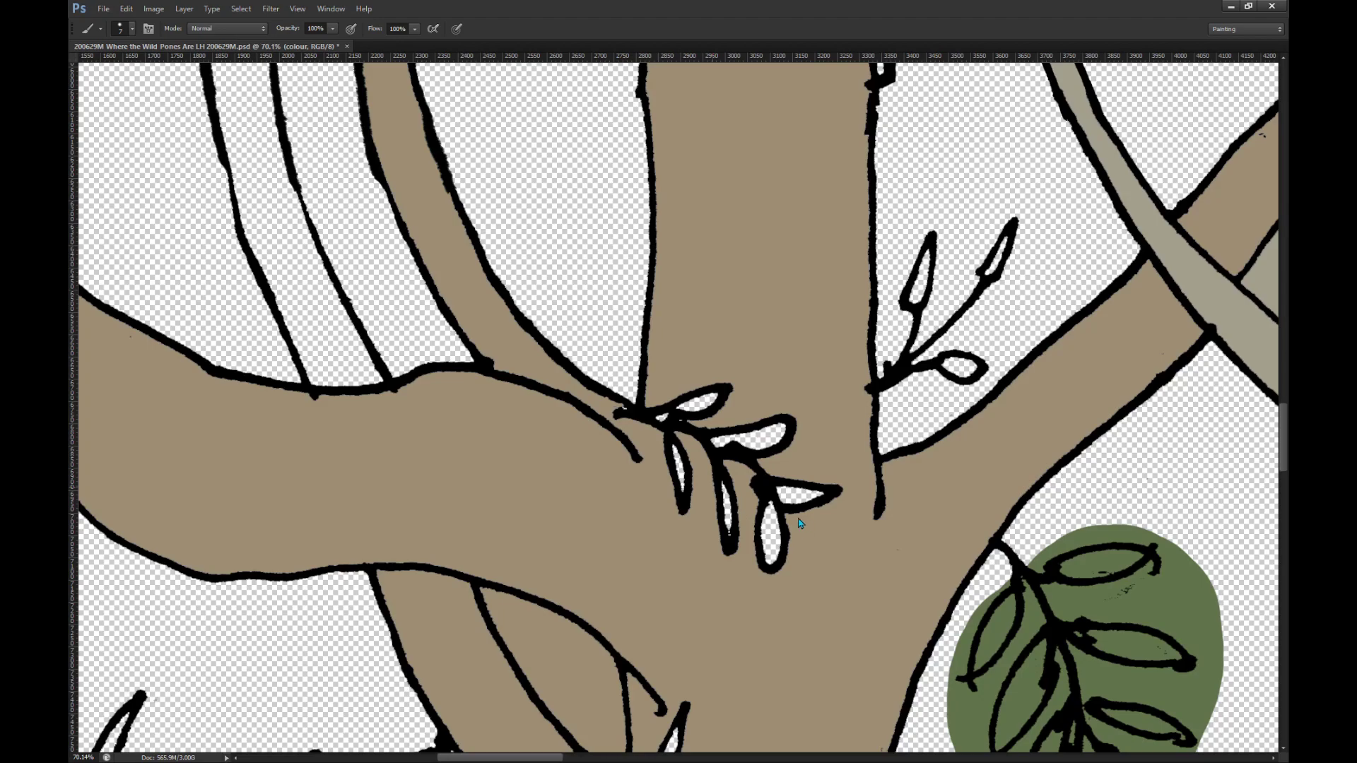
pyautogui.moveTo(689, 460)
pyautogui.mouseDown()
pyautogui.moveTo(673, 408)
pyautogui.moveTo(736, 398)
pyautogui.moveTo(787, 433)
pyautogui.moveTo(706, 429)
pyautogui.moveTo(827, 494)
pyautogui.moveTo(779, 567)
pyautogui.moveTo(766, 553)
pyautogui.moveTo(786, 487)
pyautogui.moveTo(733, 544)
pyautogui.moveTo(740, 459)
pyautogui.moveTo(714, 450)
pyautogui.moveTo(729, 535)
pyautogui.mouseUp()
pyautogui.scroll(-3, 732, 365)
# Step: Paint yellow-green from the reference tree's leaves over the small sprig on the second tree's trunk
pyautogui.scroll(-10, 734, 362)
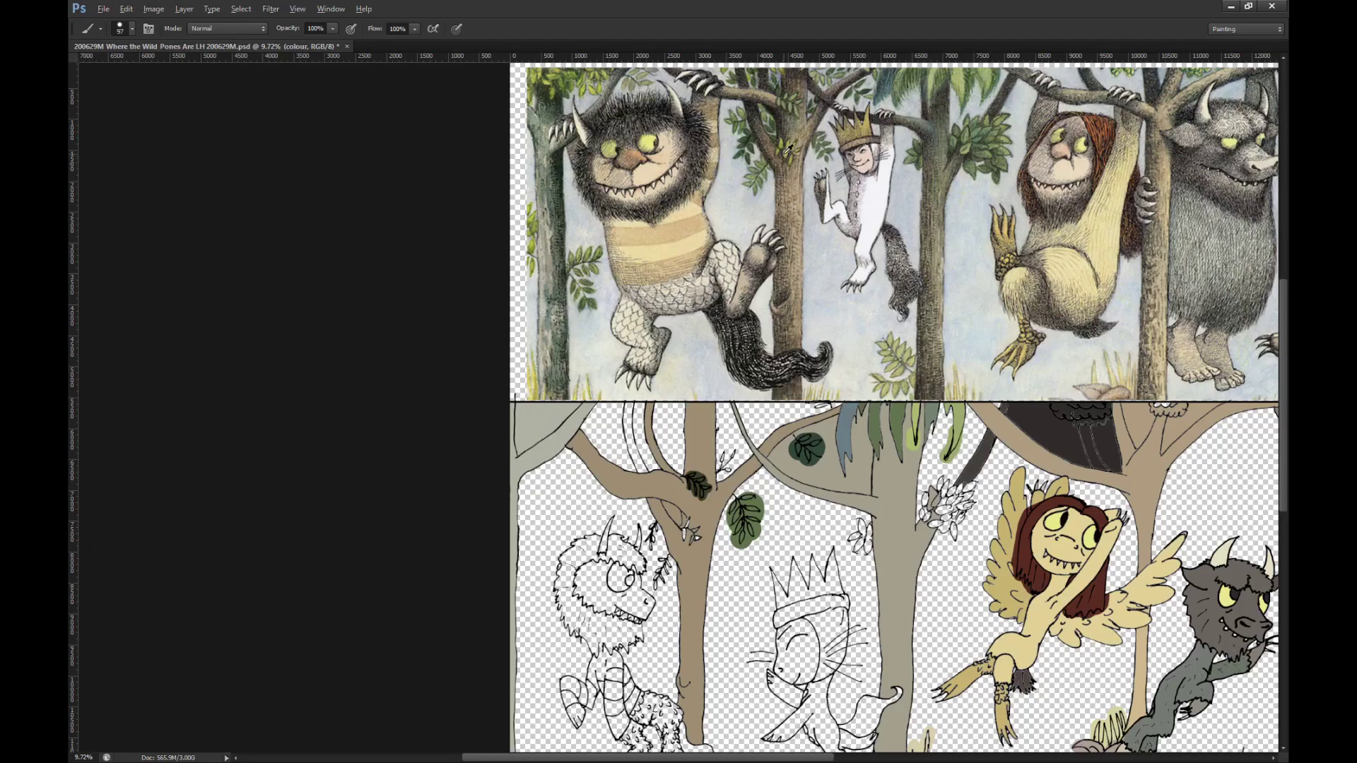
pyautogui.scroll(10, 682, 534)
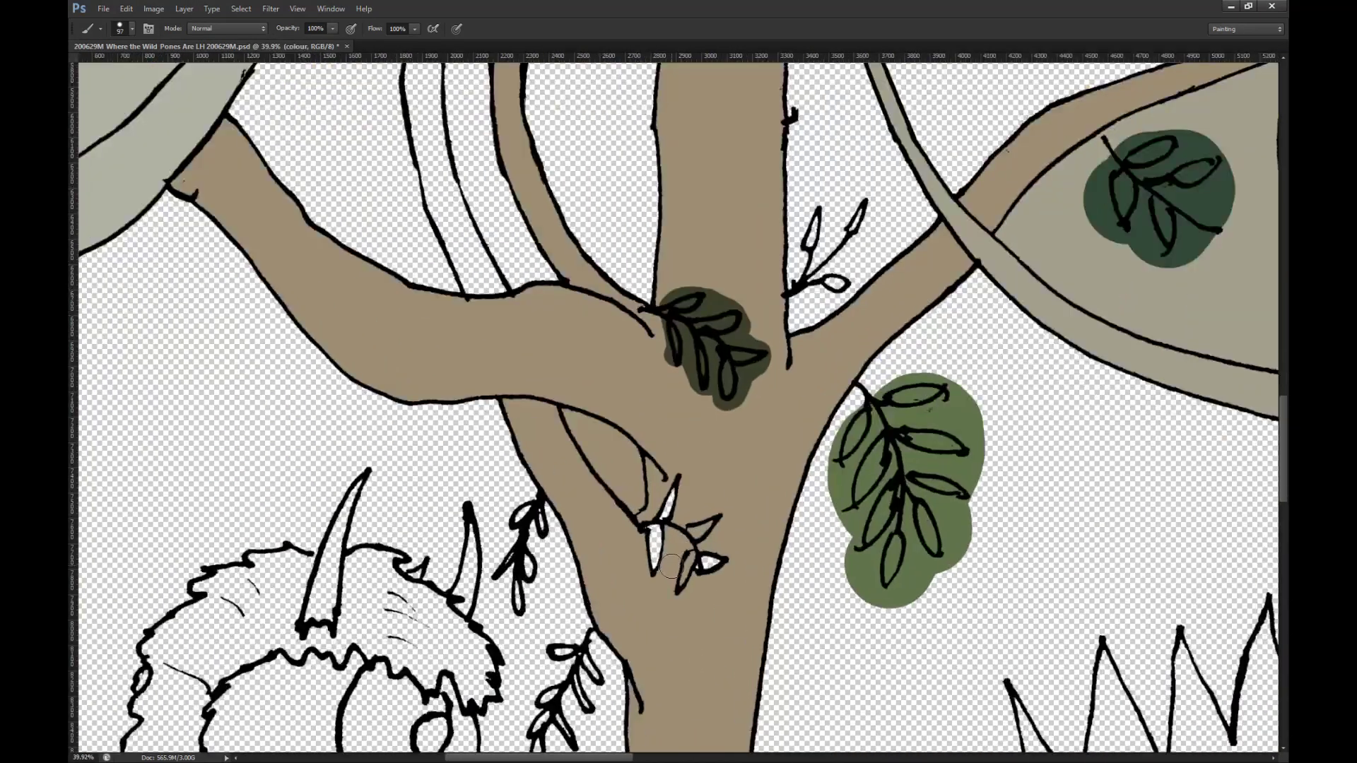
pyautogui.moveTo(670, 566)
pyautogui.mouseDown()
pyautogui.moveTo(692, 555)
pyautogui.moveTo(684, 585)
pyautogui.moveTo(694, 569)
pyautogui.moveTo(659, 545)
pyautogui.moveTo(676, 503)
pyautogui.moveTo(708, 561)
pyautogui.moveTo(677, 559)
pyautogui.mouseUp()
pyautogui.scroll(2, 670, 489)
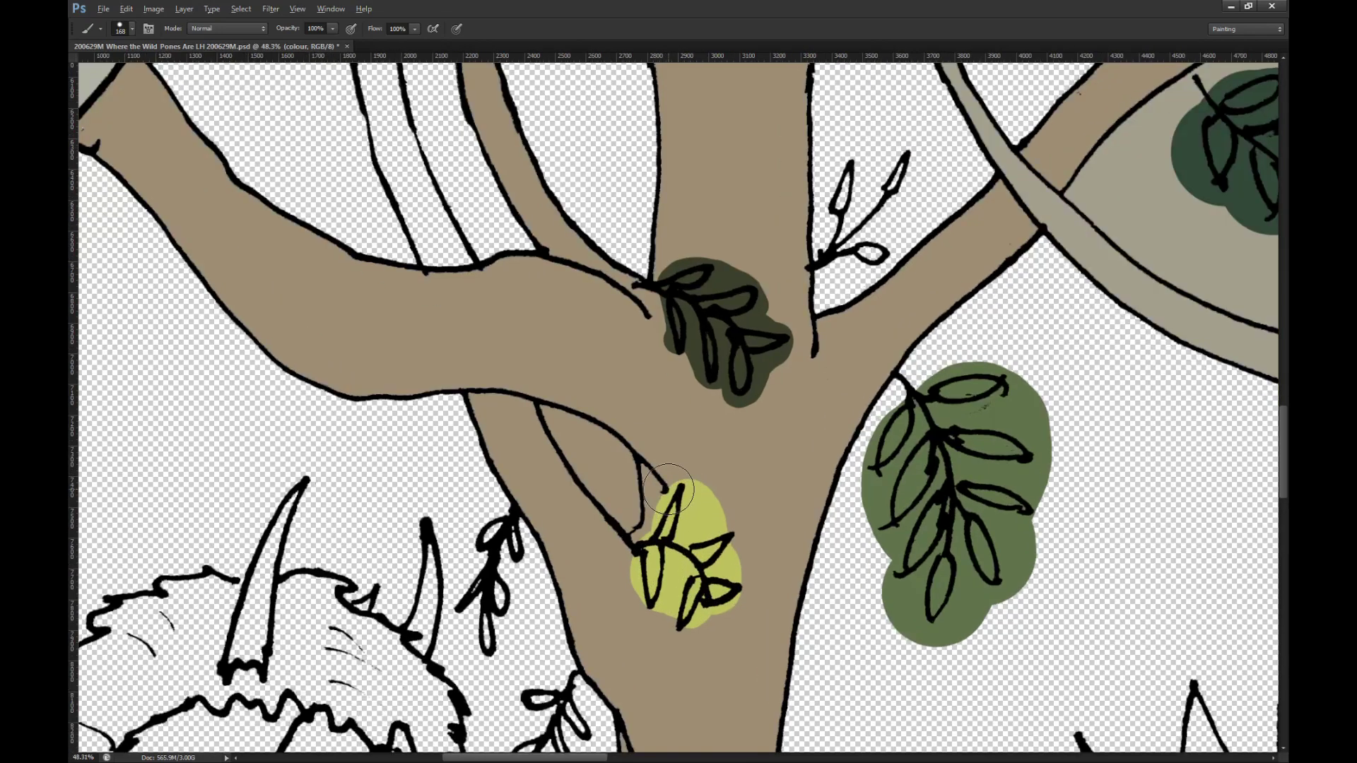
pyautogui.scroll(2, 668, 488)
pyautogui.scroll(-5, 707, 446)
pyautogui.scroll(3, 790, 509)
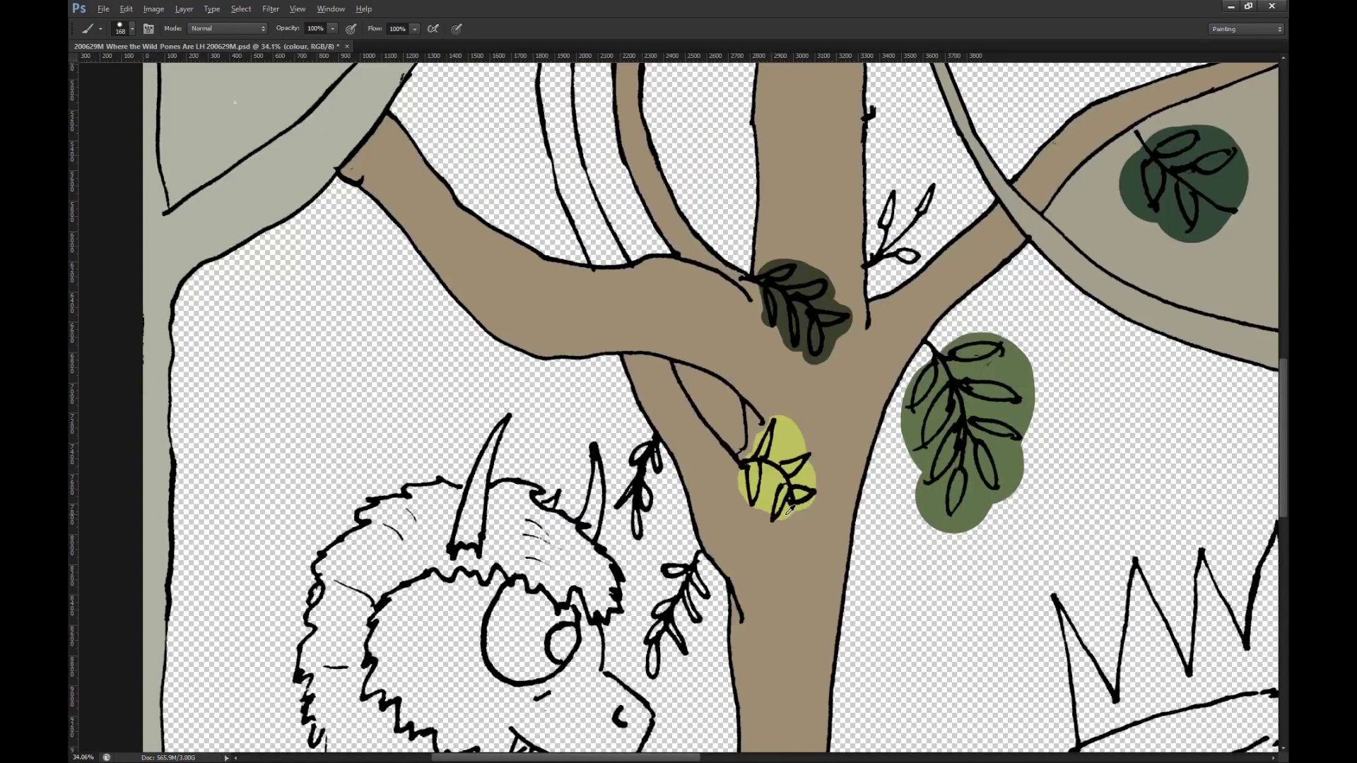
pyautogui.scroll(-2, 738, 510)
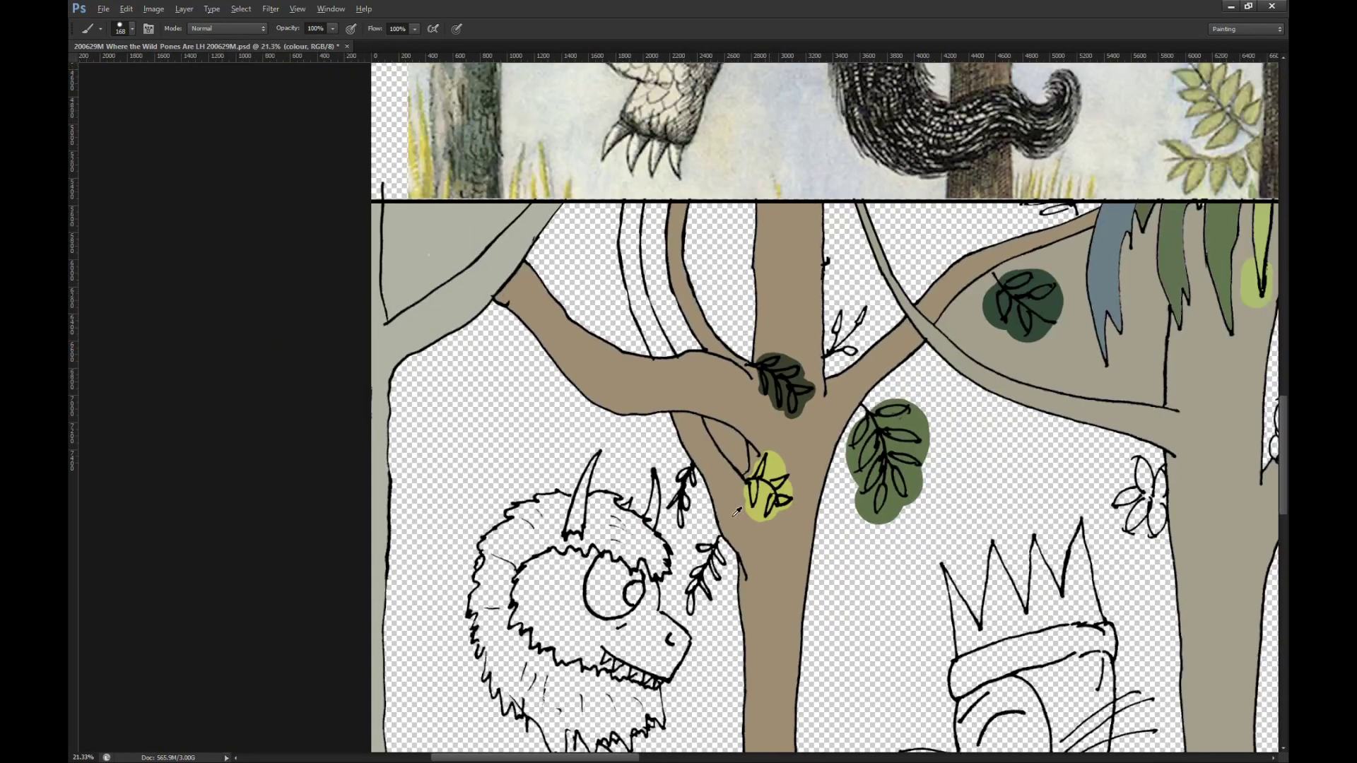
# Step: Paint sampled foliage greens over the two sprigs hanging between the maned pony and second tree: olive green on the lower, dark green on the upper
pyautogui.scroll(-2, 737, 510)
pyautogui.scroll(2, 776, 269)
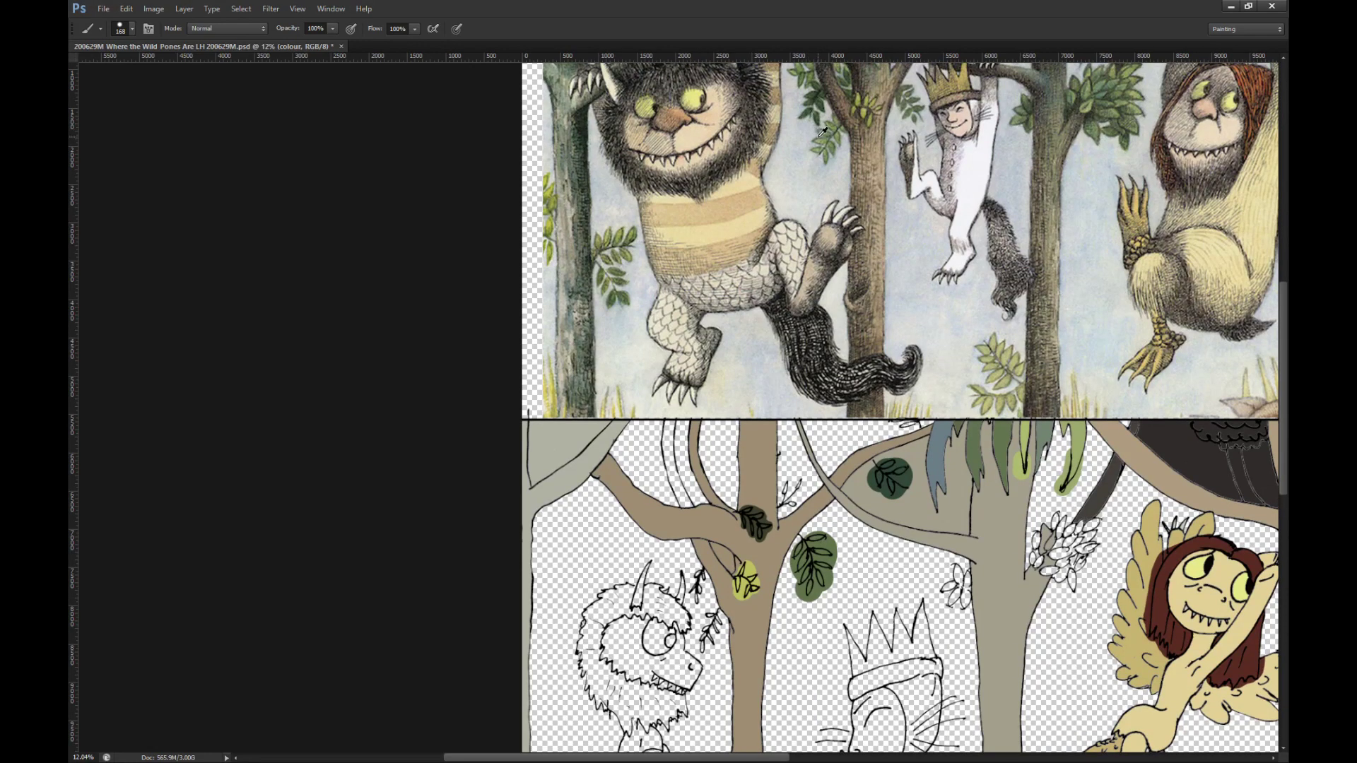
pyautogui.scroll(4, 694, 656)
pyautogui.moveTo(707, 646)
pyautogui.mouseDown()
pyautogui.moveTo(744, 520)
pyautogui.moveTo(773, 531)
pyautogui.moveTo(742, 625)
pyautogui.mouseUp()
pyautogui.scroll(-2, 664, 639)
pyautogui.scroll(-2, 663, 638)
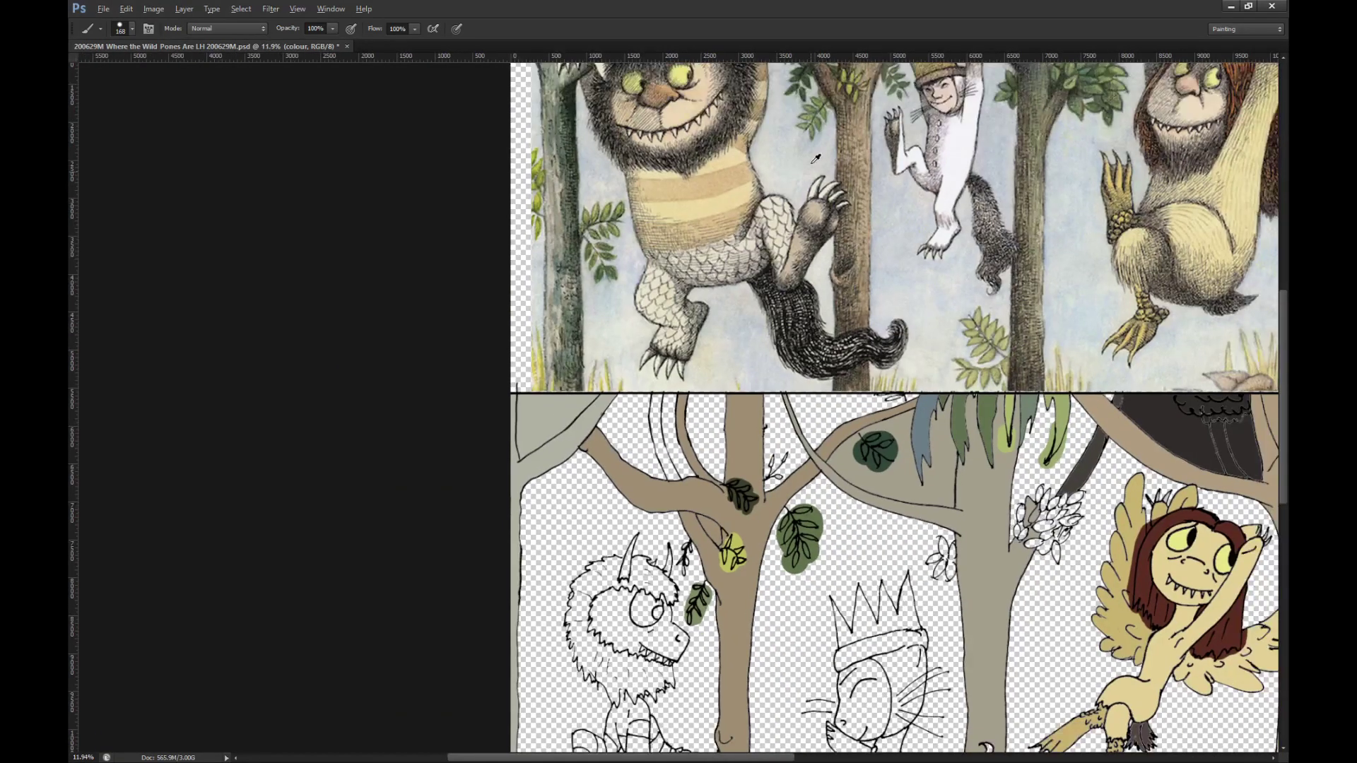
pyautogui.scroll(4, 698, 609)
pyautogui.moveTo(689, 604)
pyautogui.mouseDown()
pyautogui.moveTo(681, 555)
pyautogui.moveTo(702, 509)
pyautogui.moveTo(682, 488)
pyautogui.moveTo(676, 571)
pyautogui.moveTo(694, 569)
pyautogui.moveTo(709, 506)
pyautogui.mouseUp()
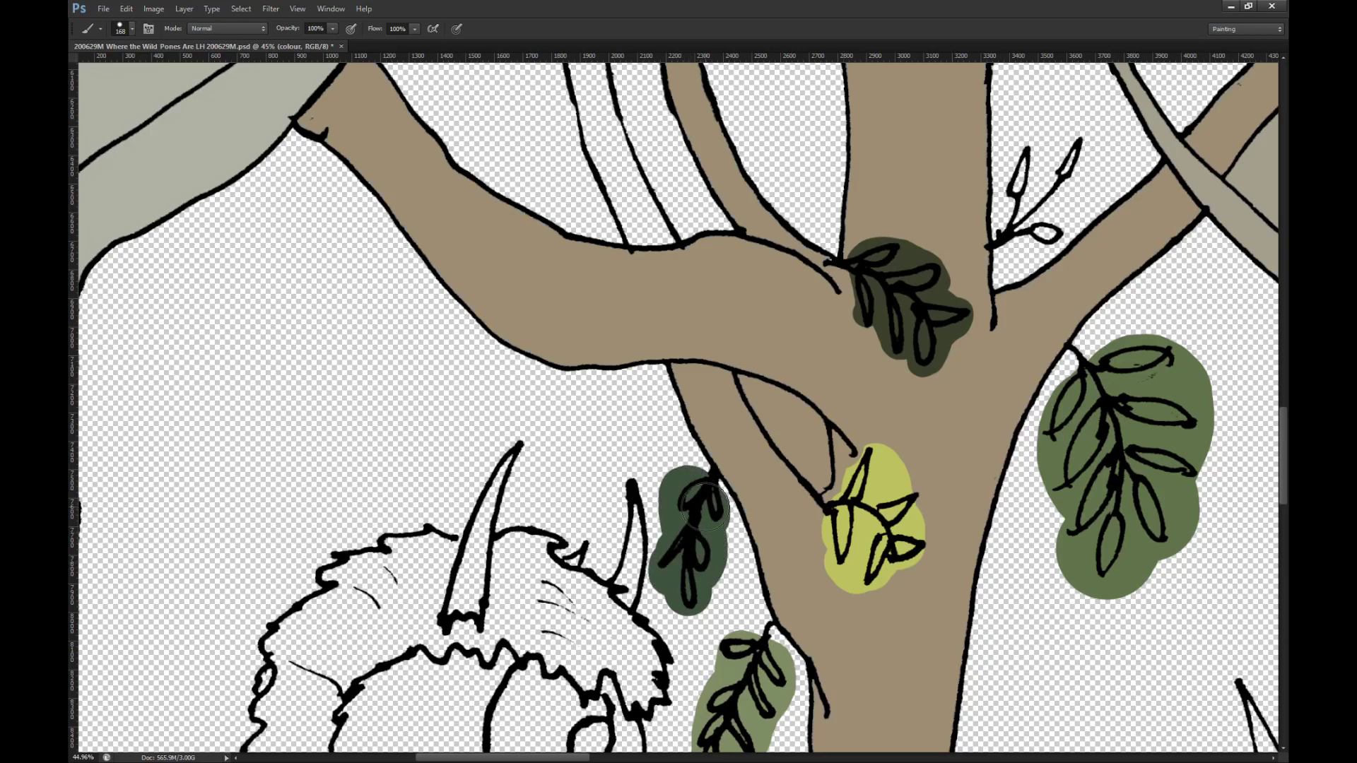
# Step: Fill the outermost thin branch rising beside the second tree's trunk with dark grey using the Paint Bucket
pyautogui.scroll(-2, 694, 578)
pyautogui.scroll(-3, 693, 579)
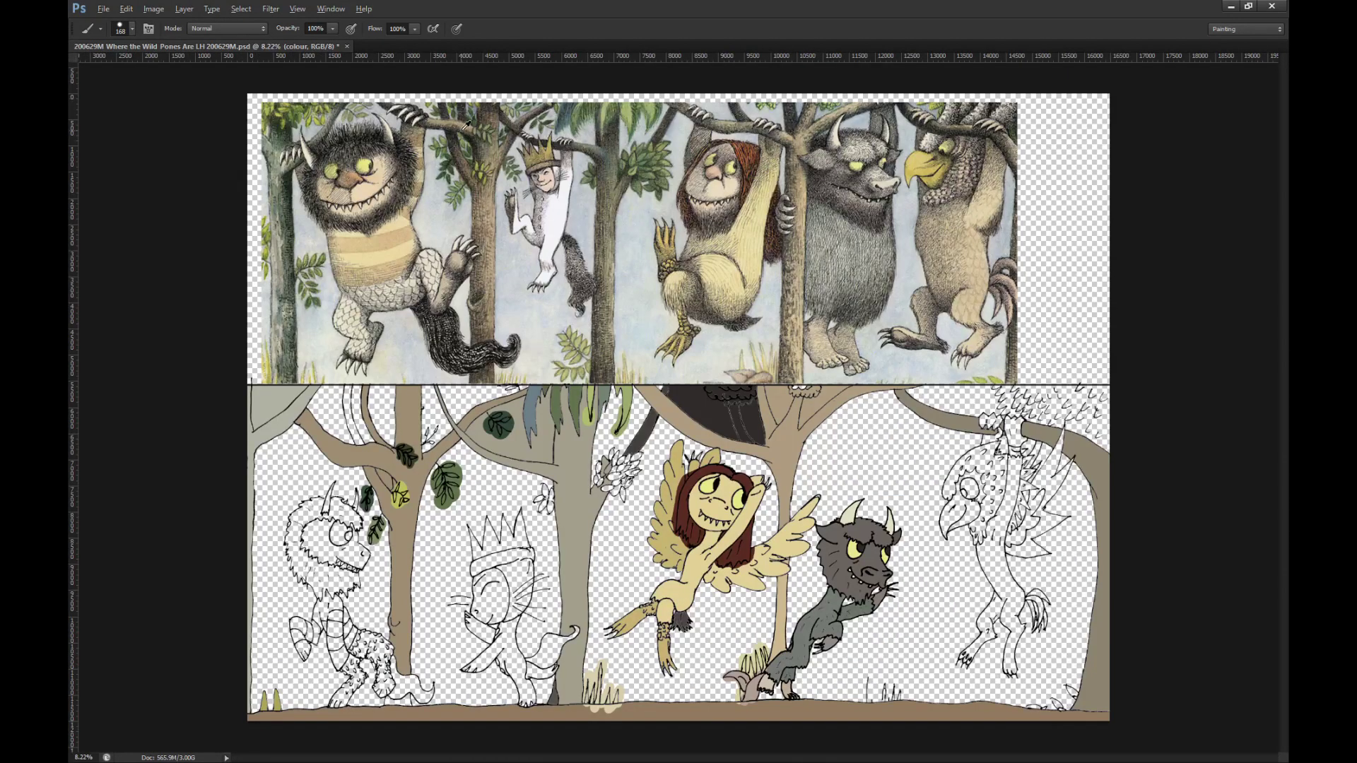
pyautogui.scroll(4, 410, 456)
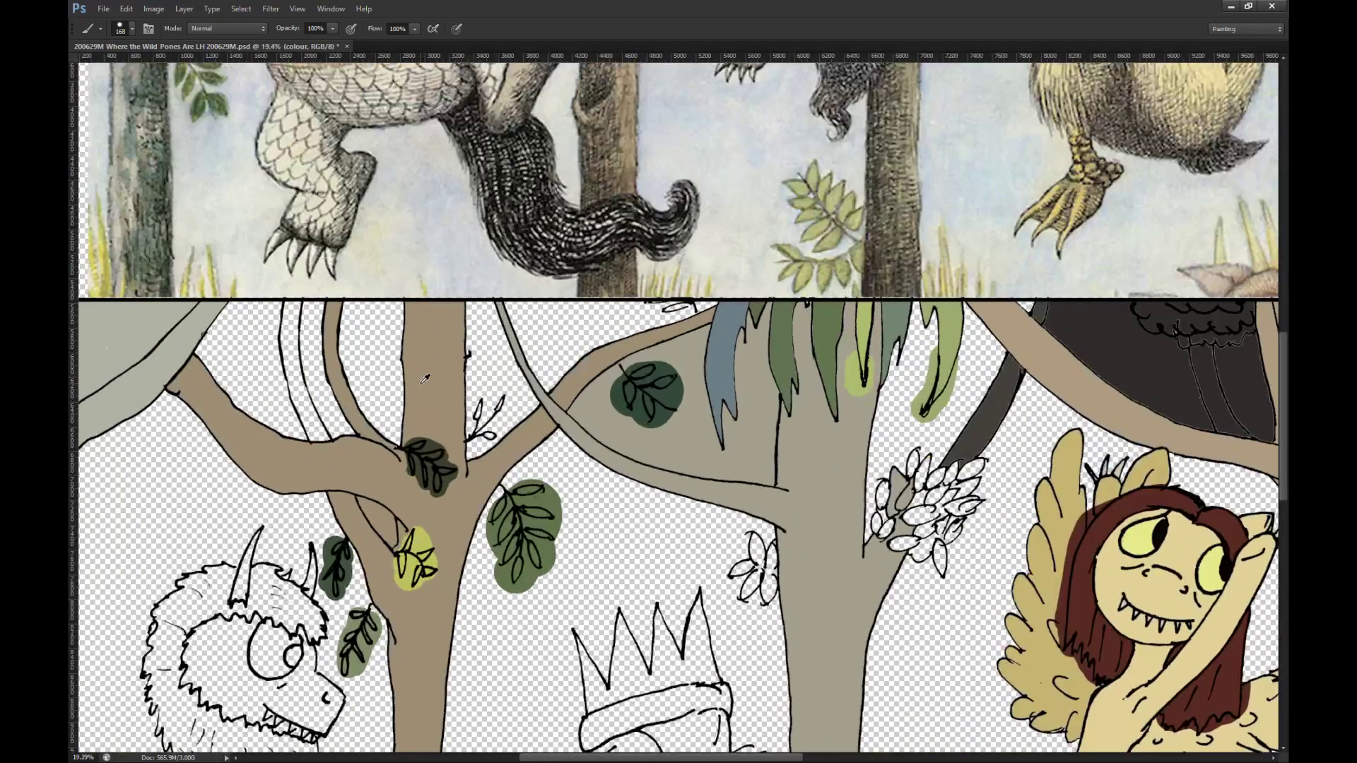
pyautogui.press('g')
pyautogui.click(309, 423)
# Step: Paint dark green sampled from the reference foliage over the sprig at the panel's upper border, beside the blue-grey frond
pyautogui.scroll(-3, 689, 295)
pyautogui.scroll(2, 689, 296)
pyautogui.scroll(3, 627, 302)
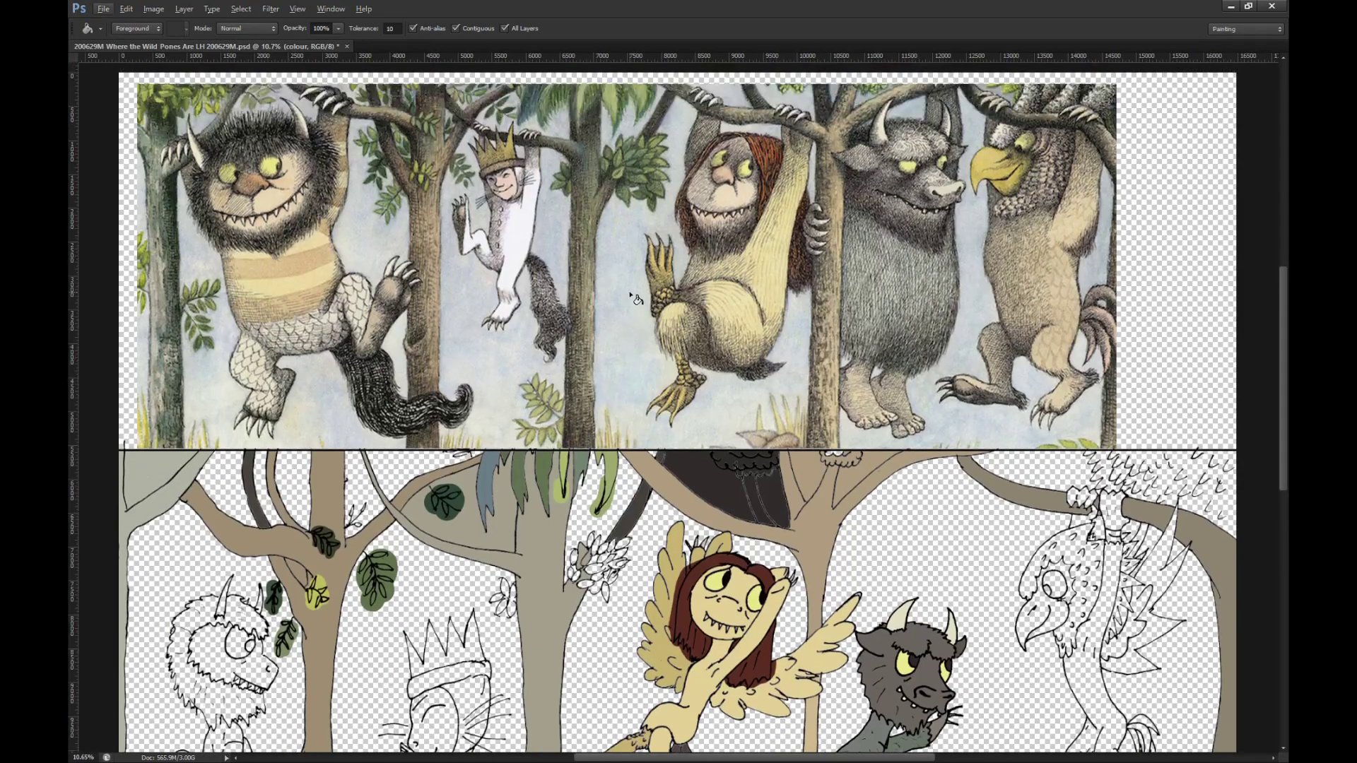
pyautogui.hscroll(-5, 626, 303)
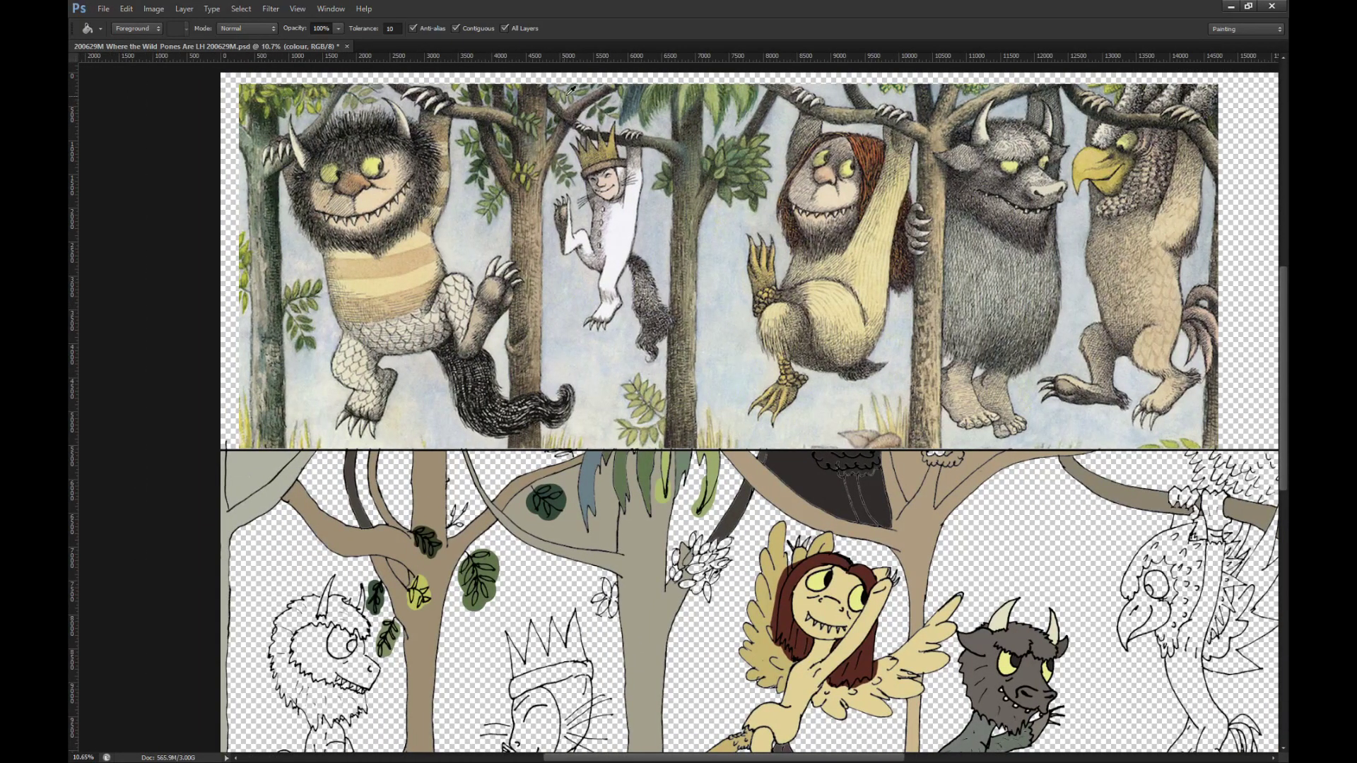
pyautogui.scroll(5, 537, 429)
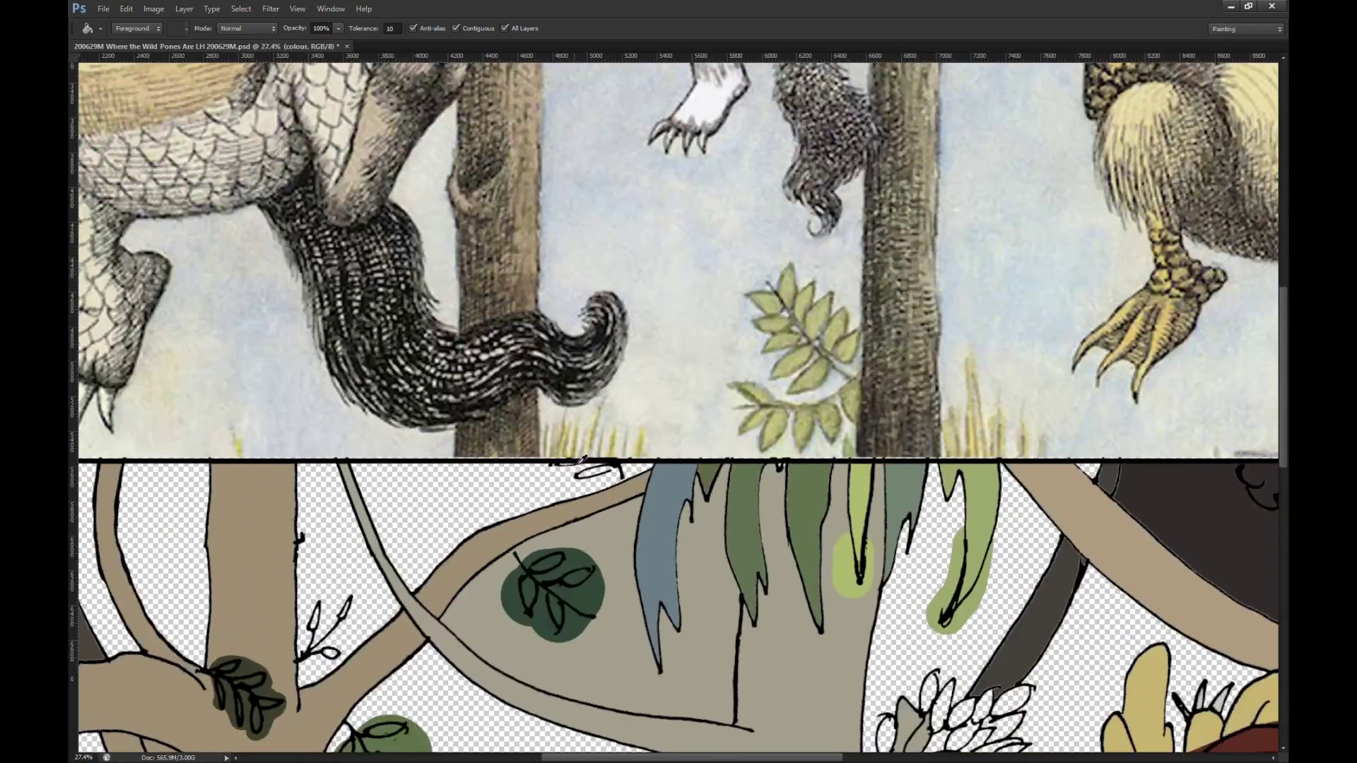
pyautogui.scroll(1, 692, 475)
pyautogui.press('b')
pyautogui.moveTo(640, 470); pyautogui.dragTo(480, 460)
pyautogui.scroll(4, 555, 435)
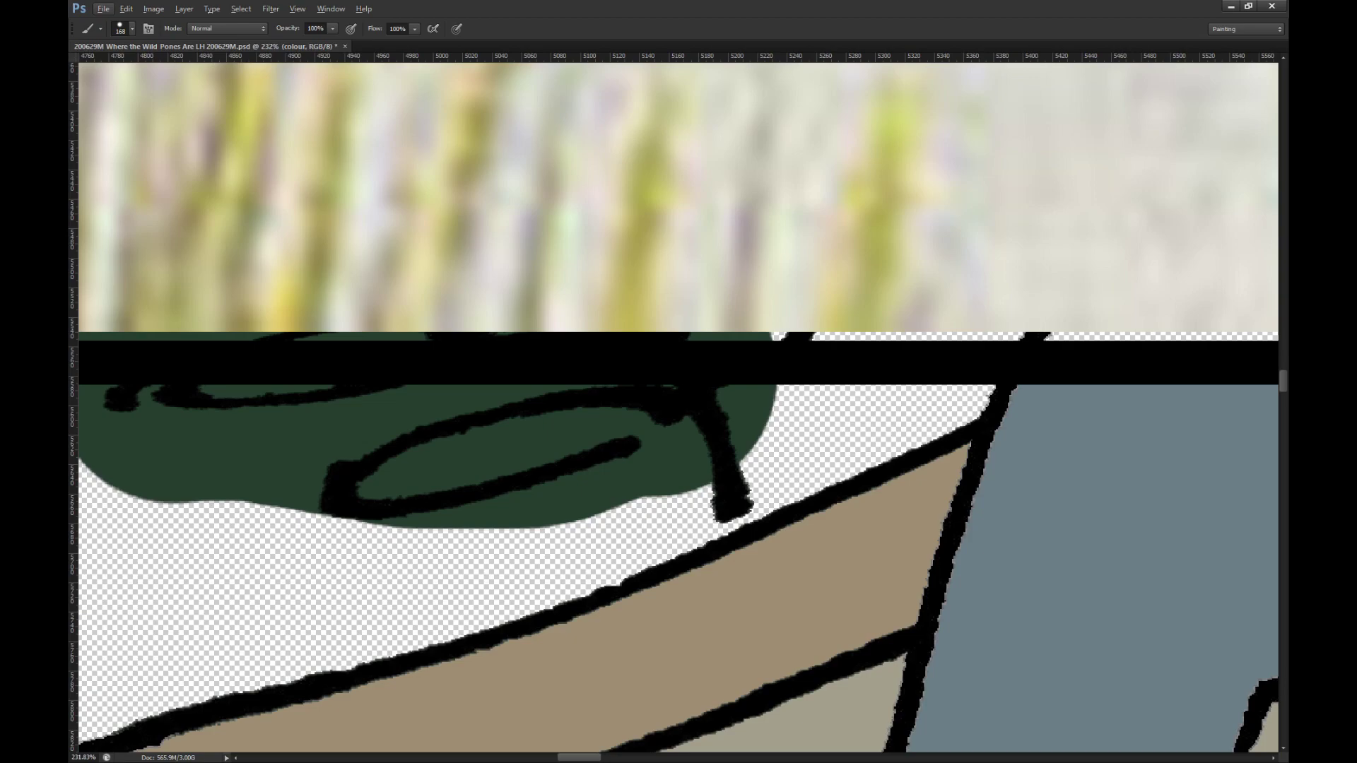
# Step: On the outlines layer, close the gap in the lower leaf of the dark green sprig with a small black brush
pyautogui.hotkey('alt', ']')
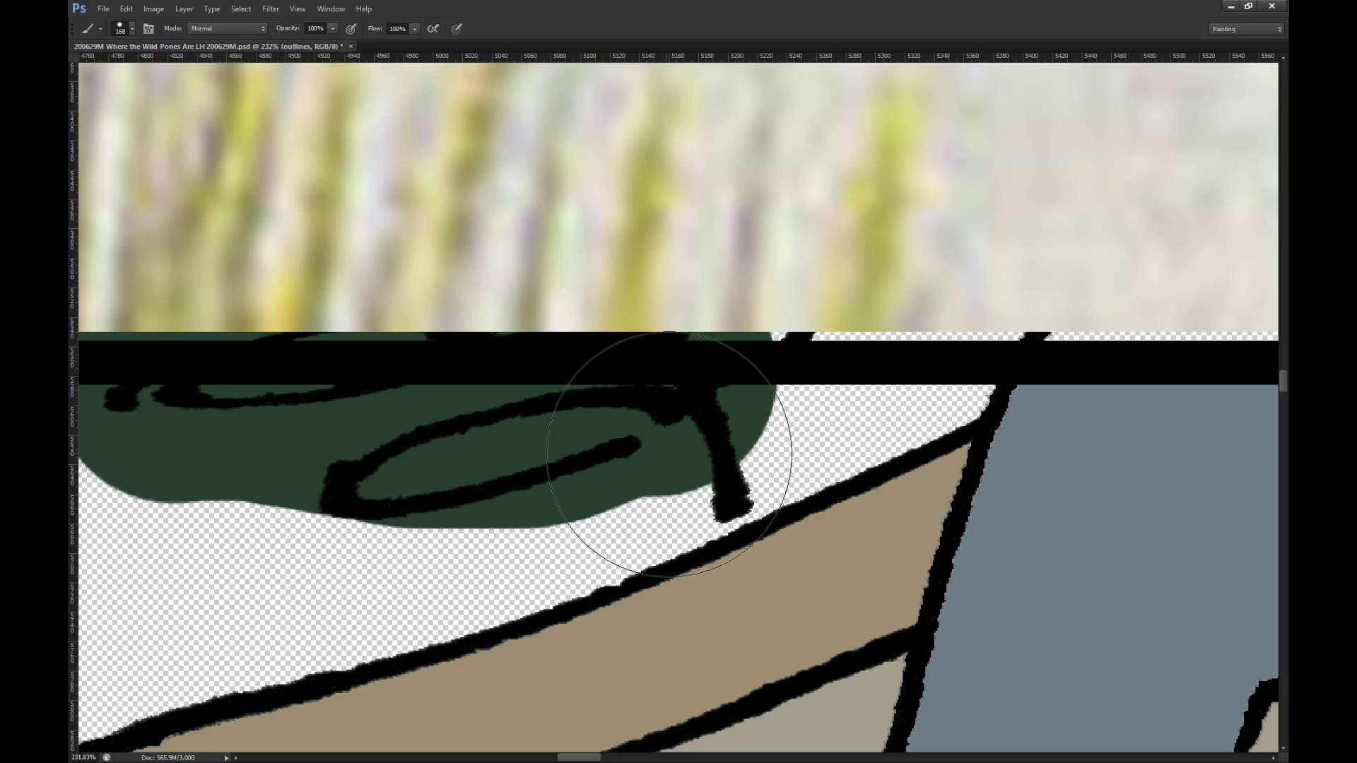
pyautogui.moveTo(640, 443); pyautogui.dragTo(673, 410)
pyautogui.press('z')
pyautogui.hotkey('ctrl', 'z')
pyautogui.press('b')
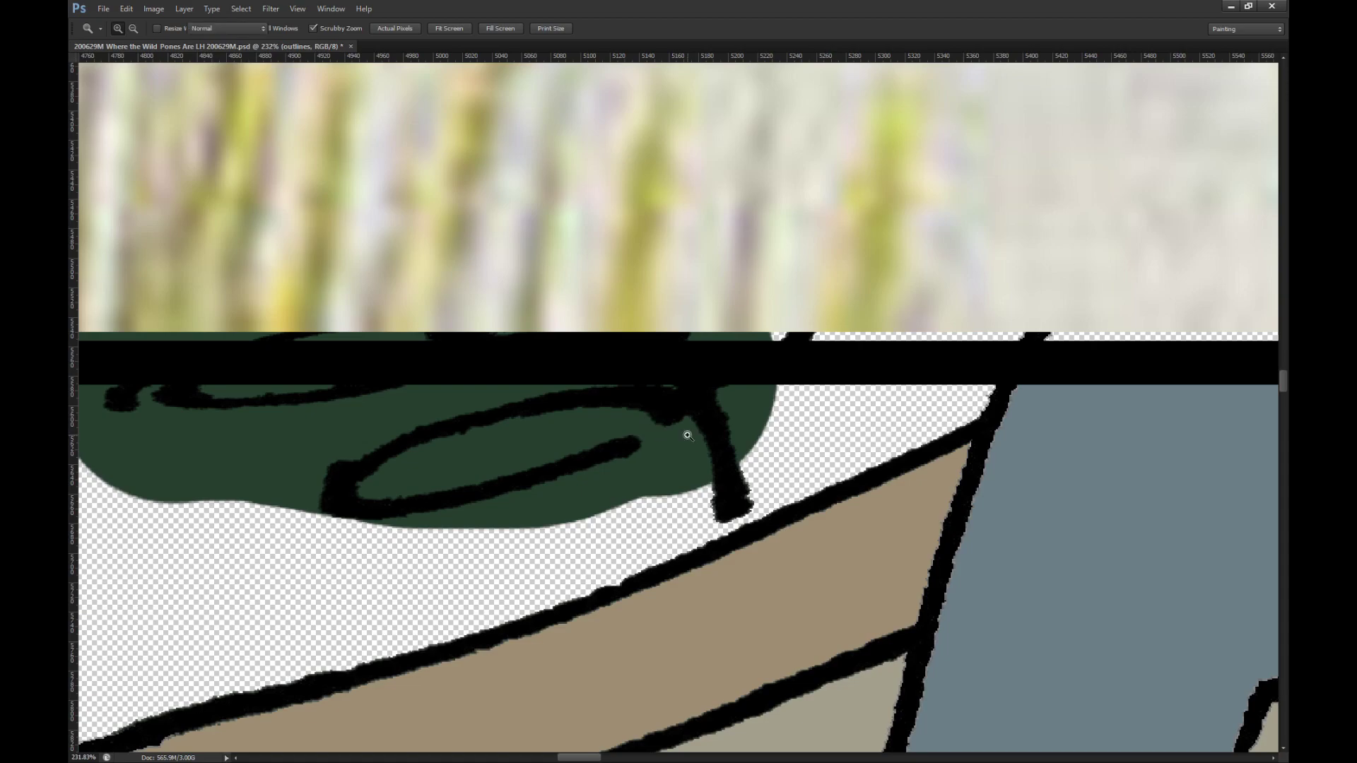
pyautogui.moveTo(640, 442); pyautogui.dragTo(673, 410)
pyautogui.scroll(-6, 673, 410)
pyautogui.scroll(-6, 681, 386)
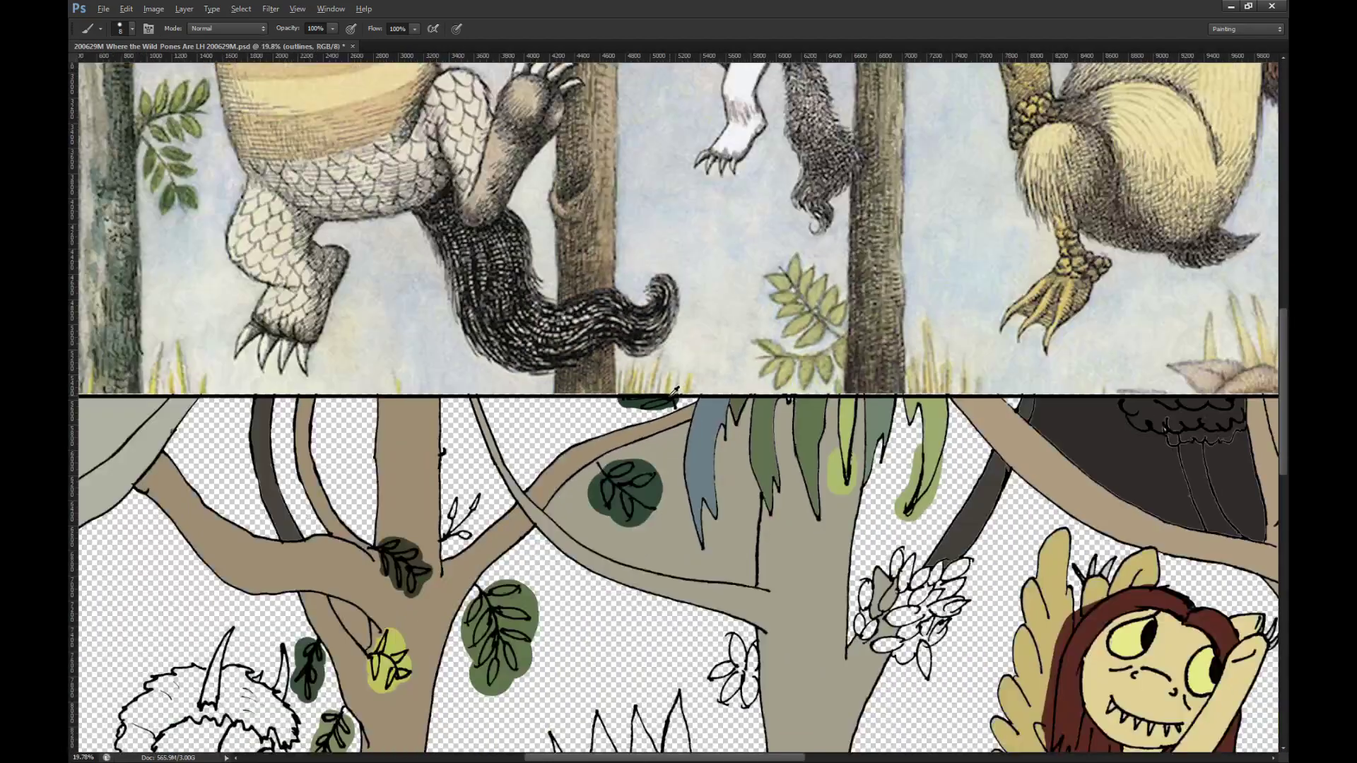
# Step: Save the document
pyautogui.hotkey('ctrl', 's')
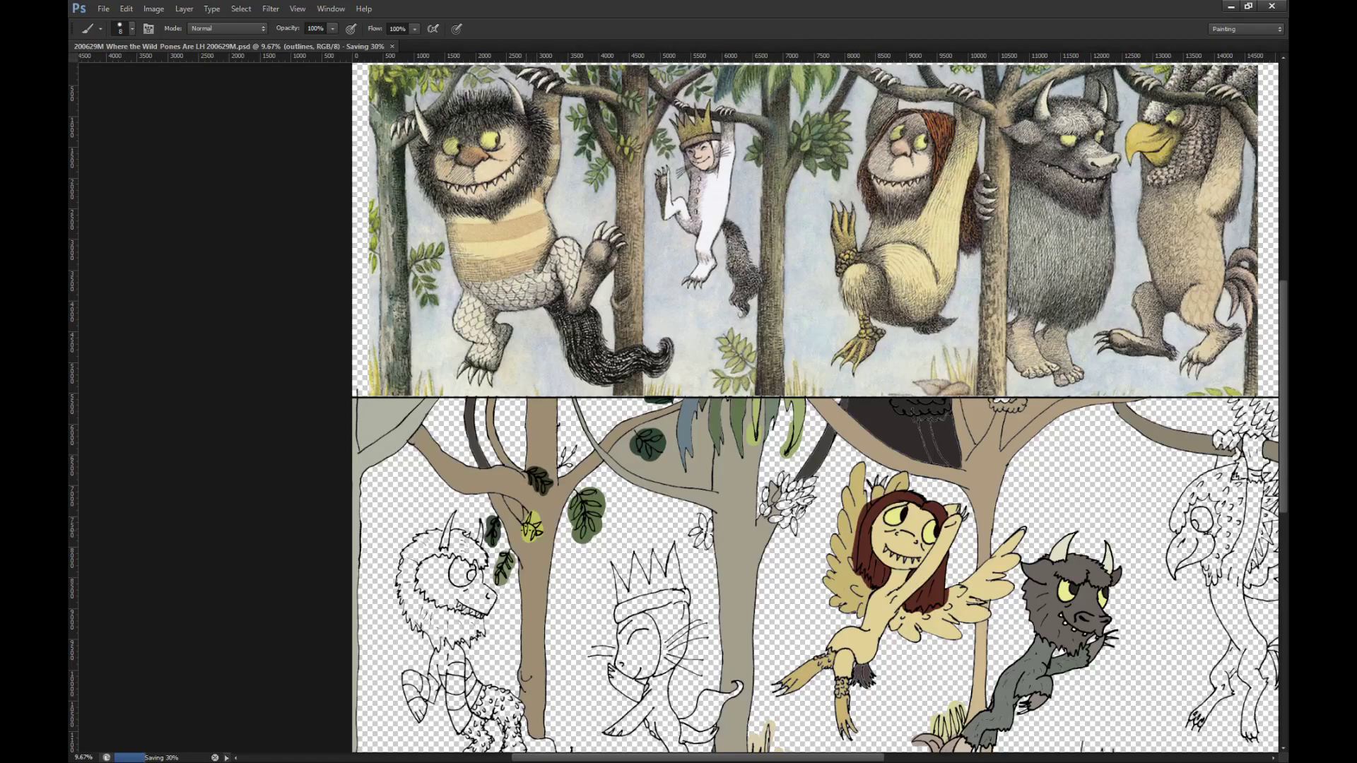
pyautogui.scroll(-1, 699, 615)
pyautogui.scroll(1, 601, 671)
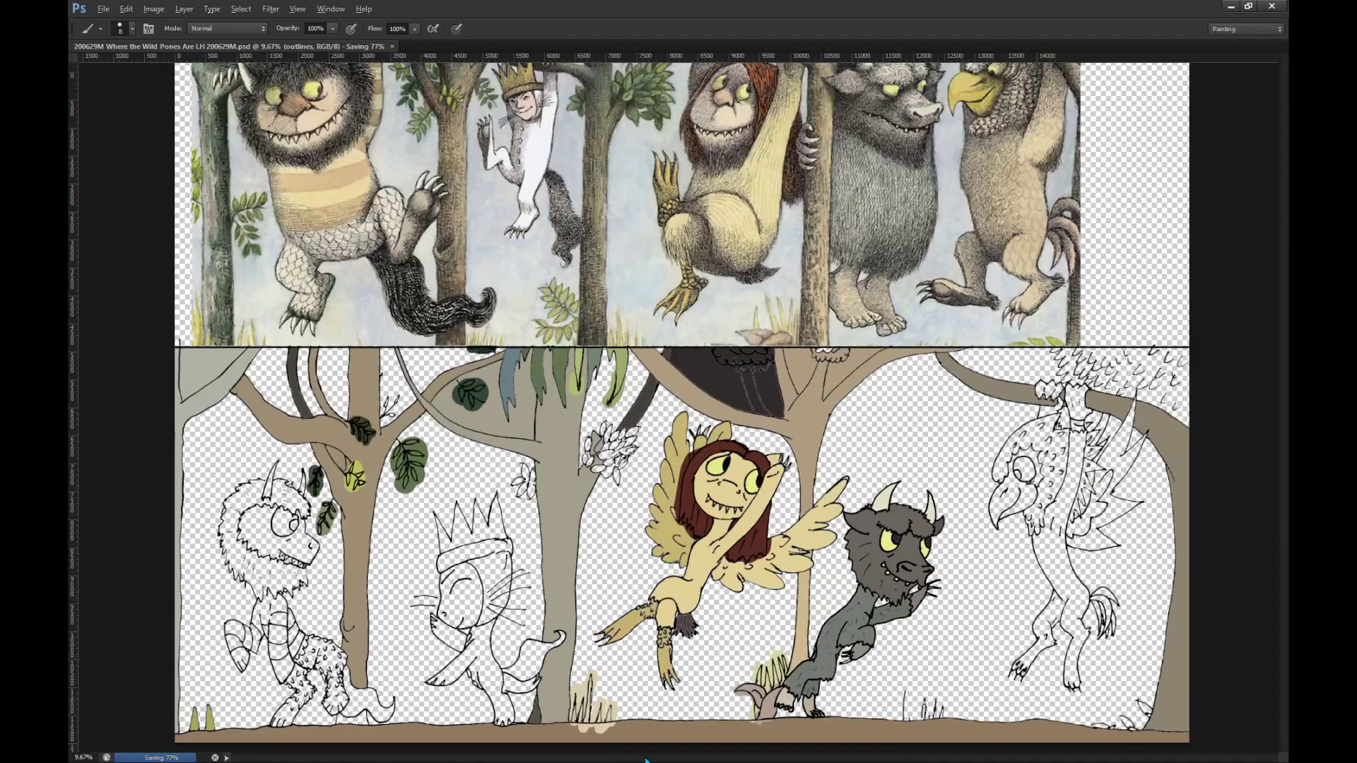
# Step: Switch to the colour layer and hide and show the outlines to check the coverage of the colours
pyautogui.press('w')
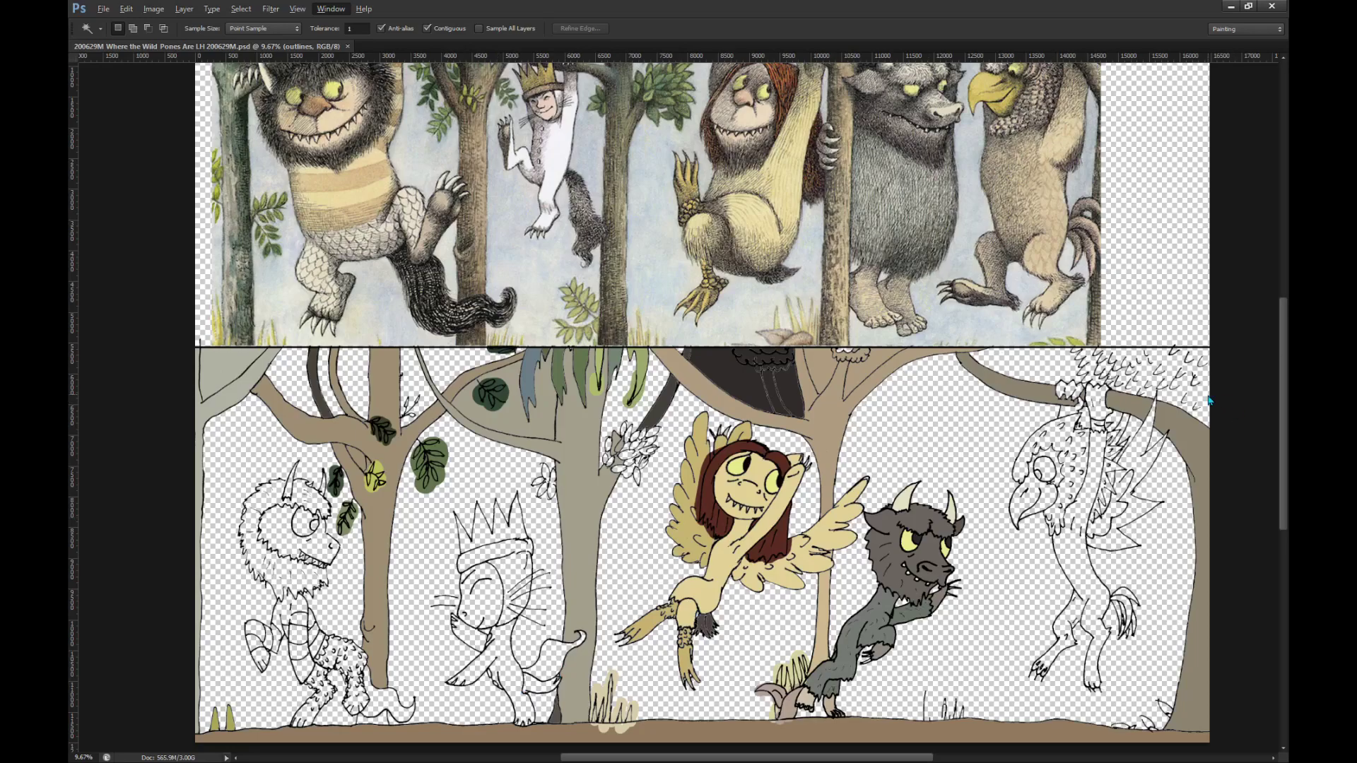
pyautogui.hotkey('alt', '[')
pyautogui.hotkey('ctrl', ',')
pyautogui.hotkey('ctrl', ',')
pyautogui.hotkey('ctrl', ',')
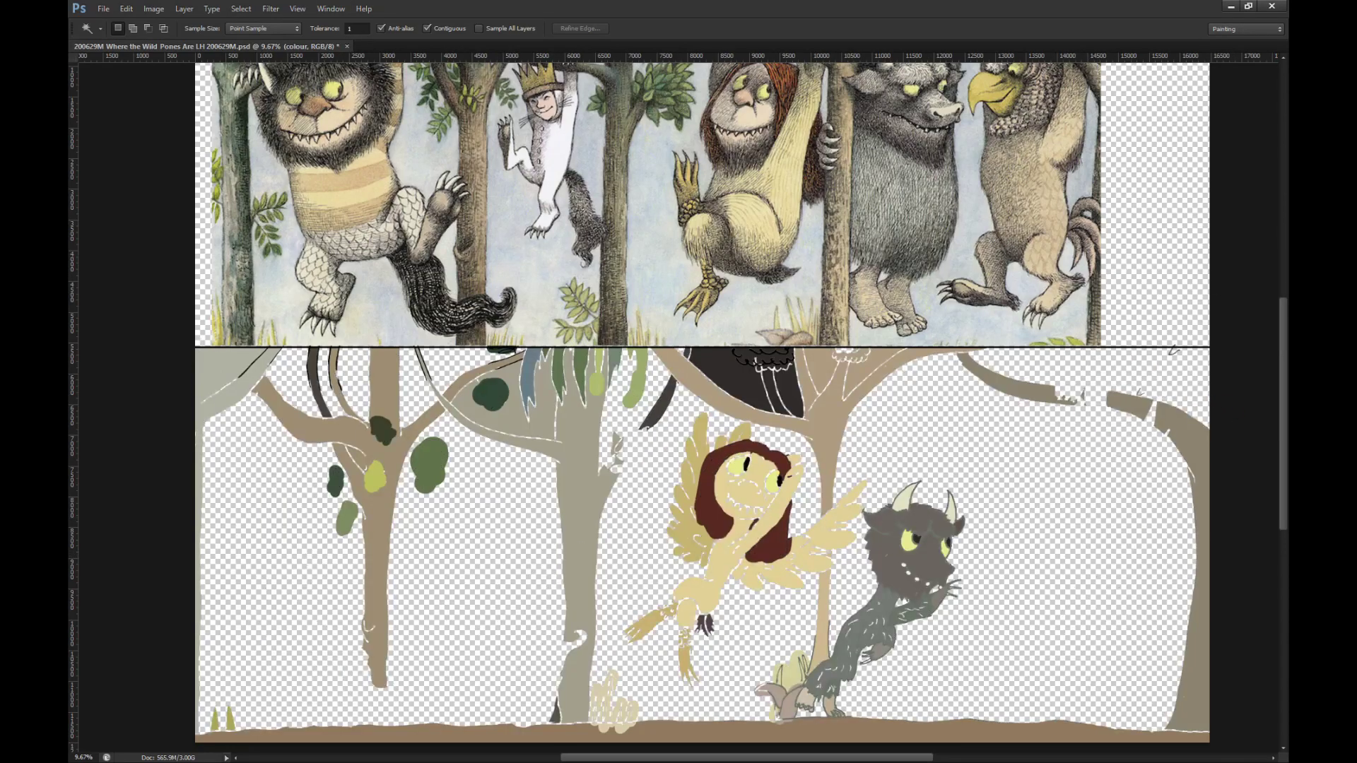
pyautogui.hotkey('ctrl', ',')
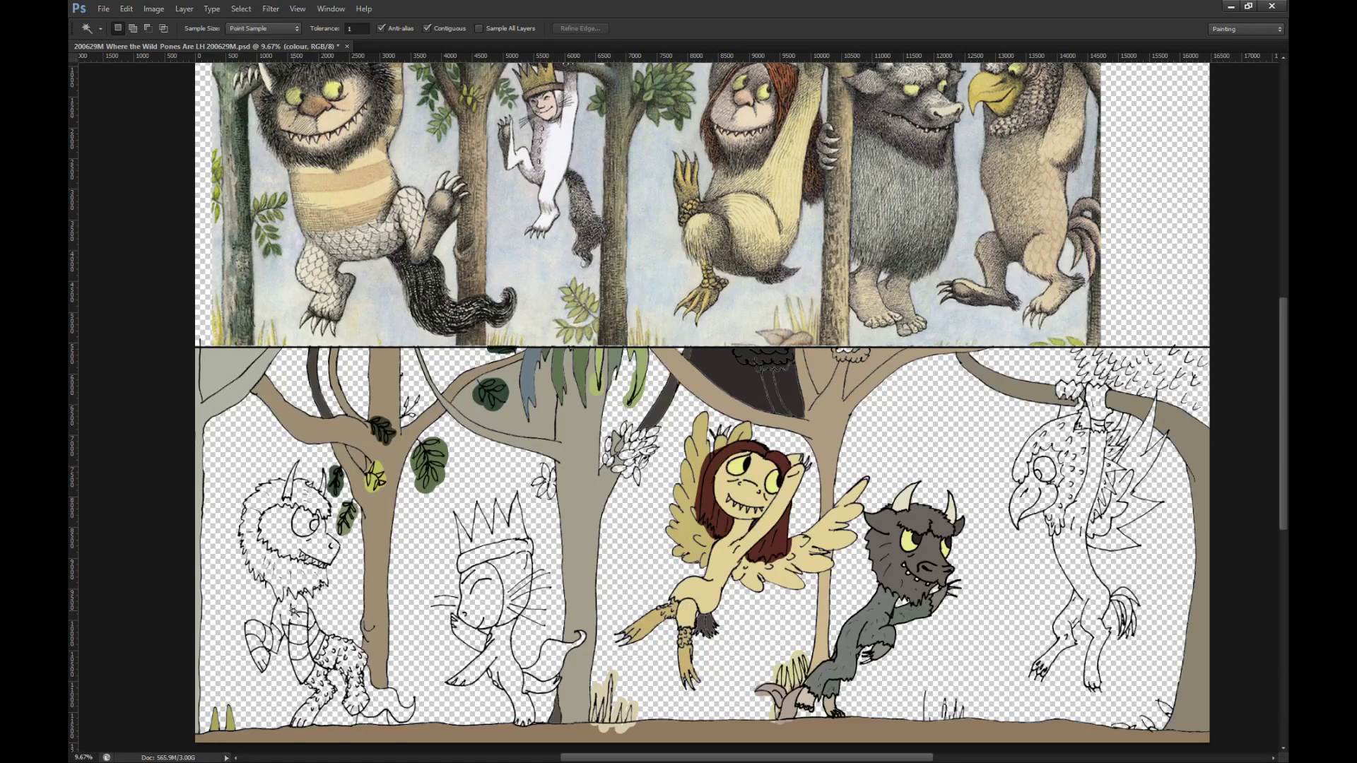
# Step: Set the Magic Wand tolerance to 100 with all layers sampled and select the area inside the crowned pony's tail
pyautogui.press('b')
pyautogui.press('w')
pyautogui.click(333, 29)
pyautogui.write('100')
pyautogui.press('Return')
pyautogui.click(565, 661)
pyautogui.scroll(3, 546, 710)
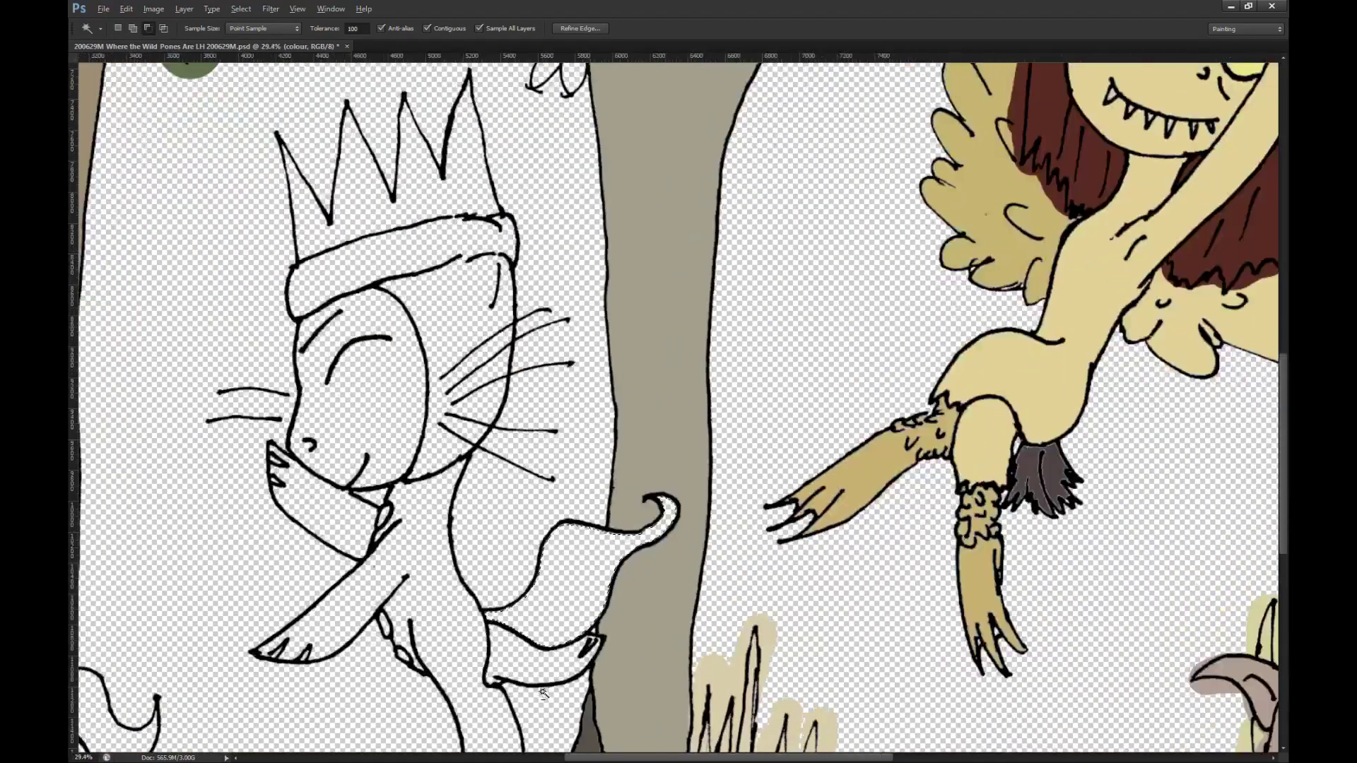
pyautogui.scroll(-2, 922, 592)
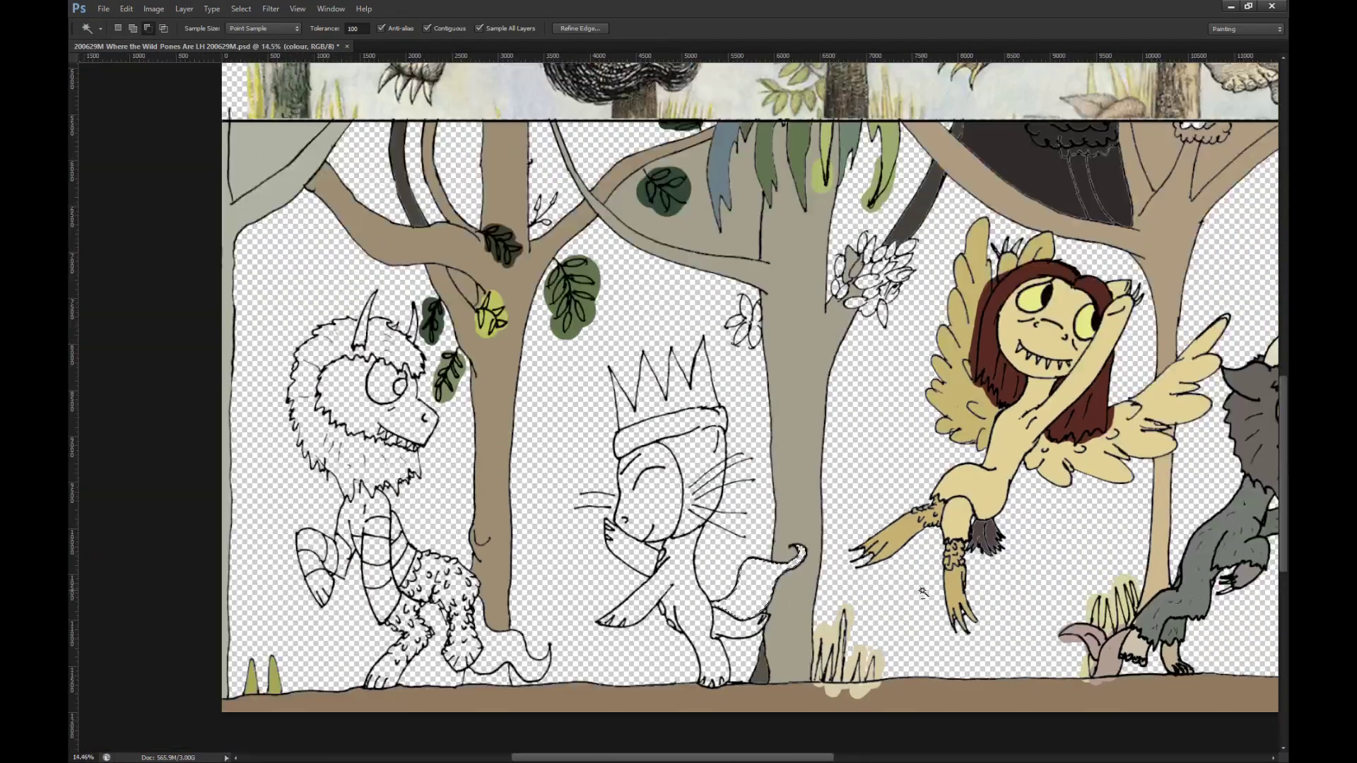
pyautogui.scroll(-1, 922, 592)
pyautogui.scroll(2, 710, 490)
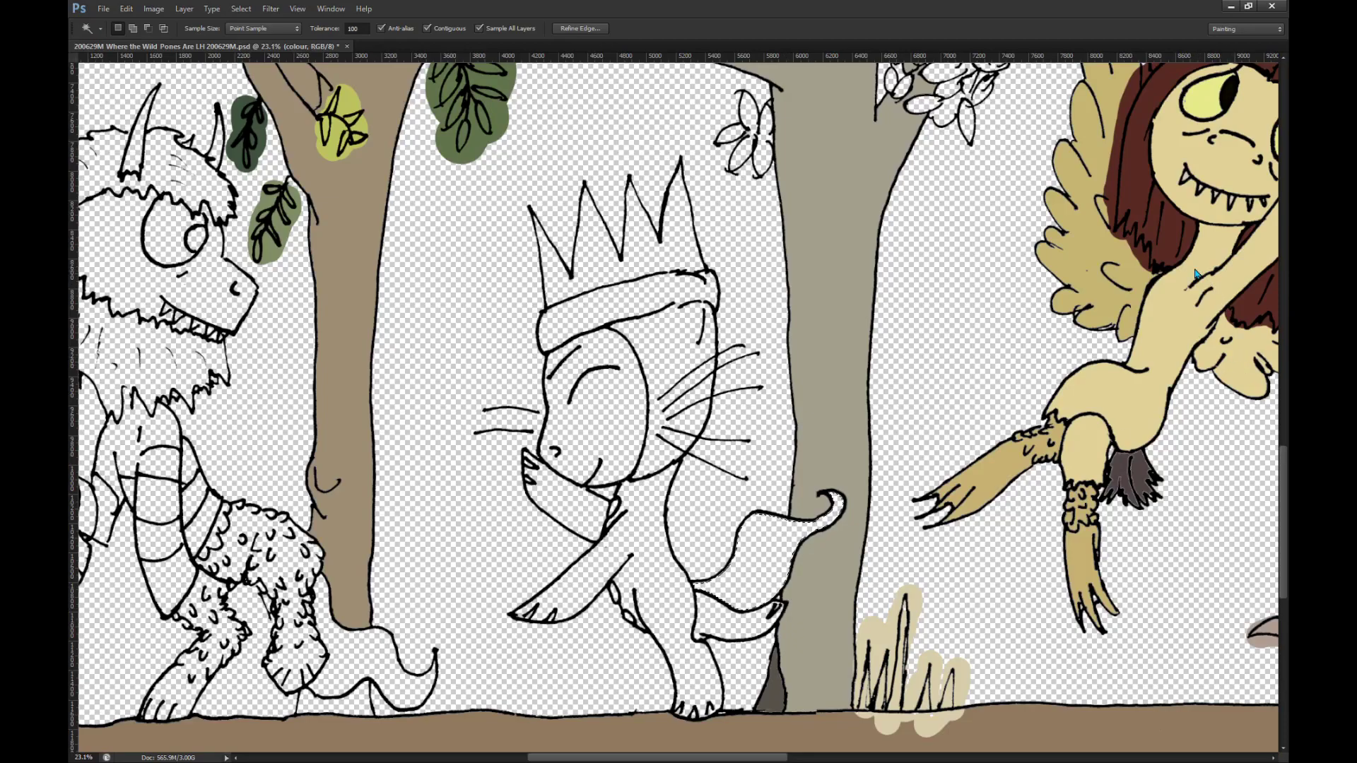
# Step: Brush a mottled black and white texture into the crowned pony's selected tail and turn it into vertical streaks
pyautogui.press('b')
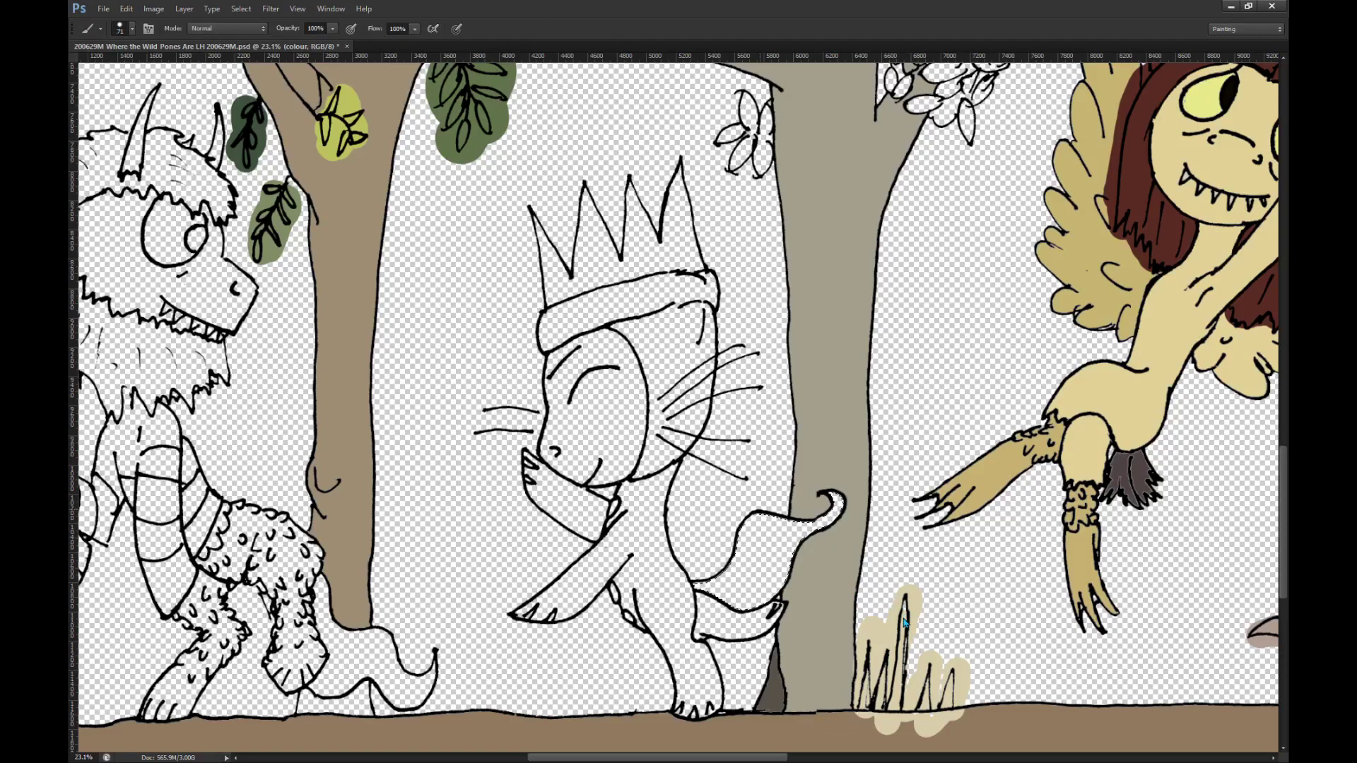
pyautogui.click(859, 647)
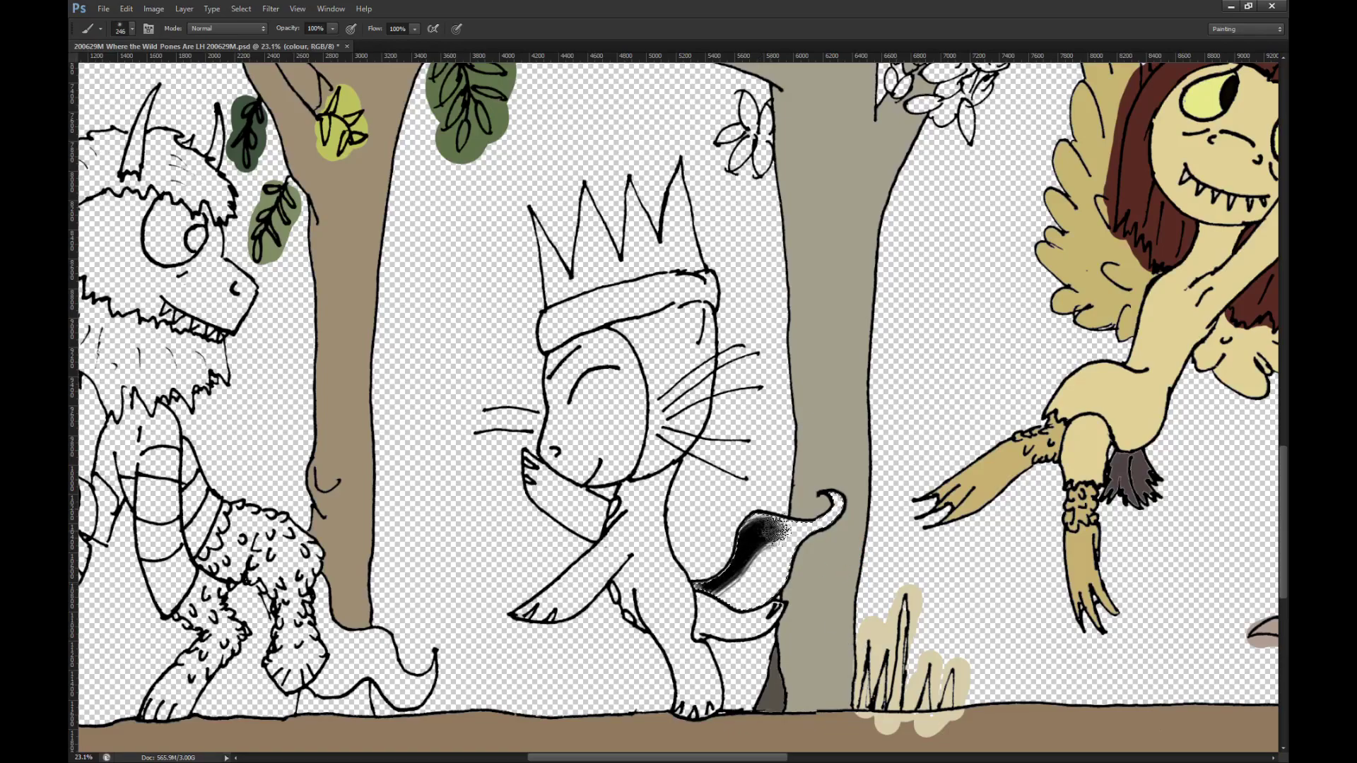
pyautogui.moveTo(726, 616); pyautogui.dragTo(888, 485)
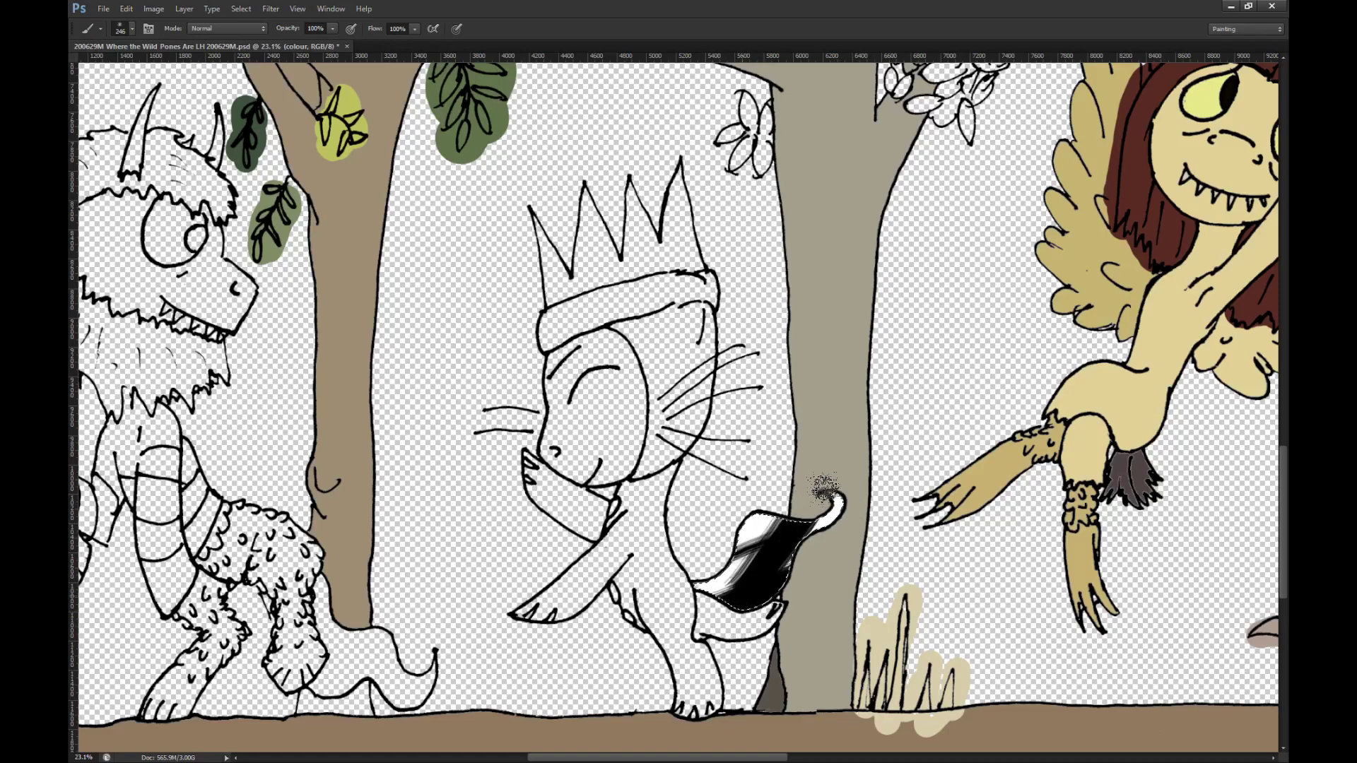
pyautogui.click(840, 504)
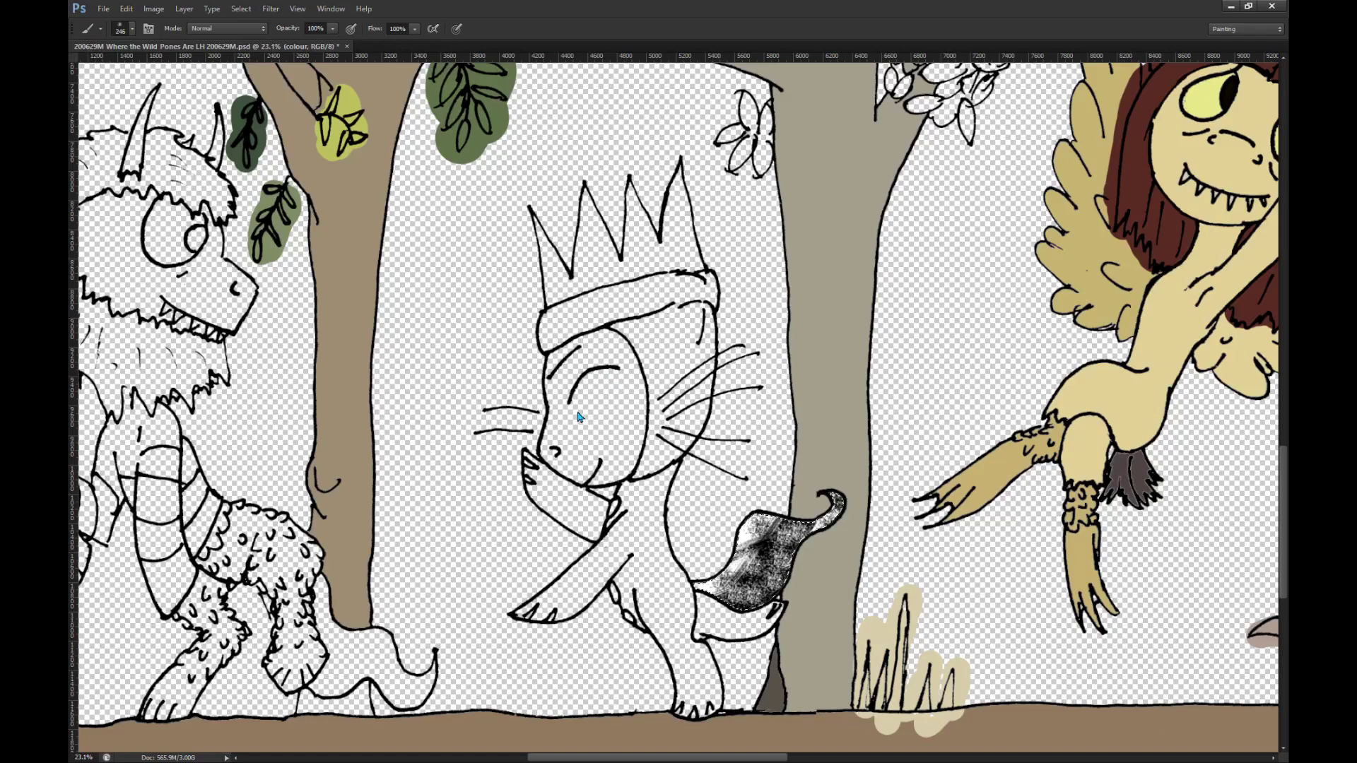
pyautogui.click(761, 195)
pyautogui.press('m')
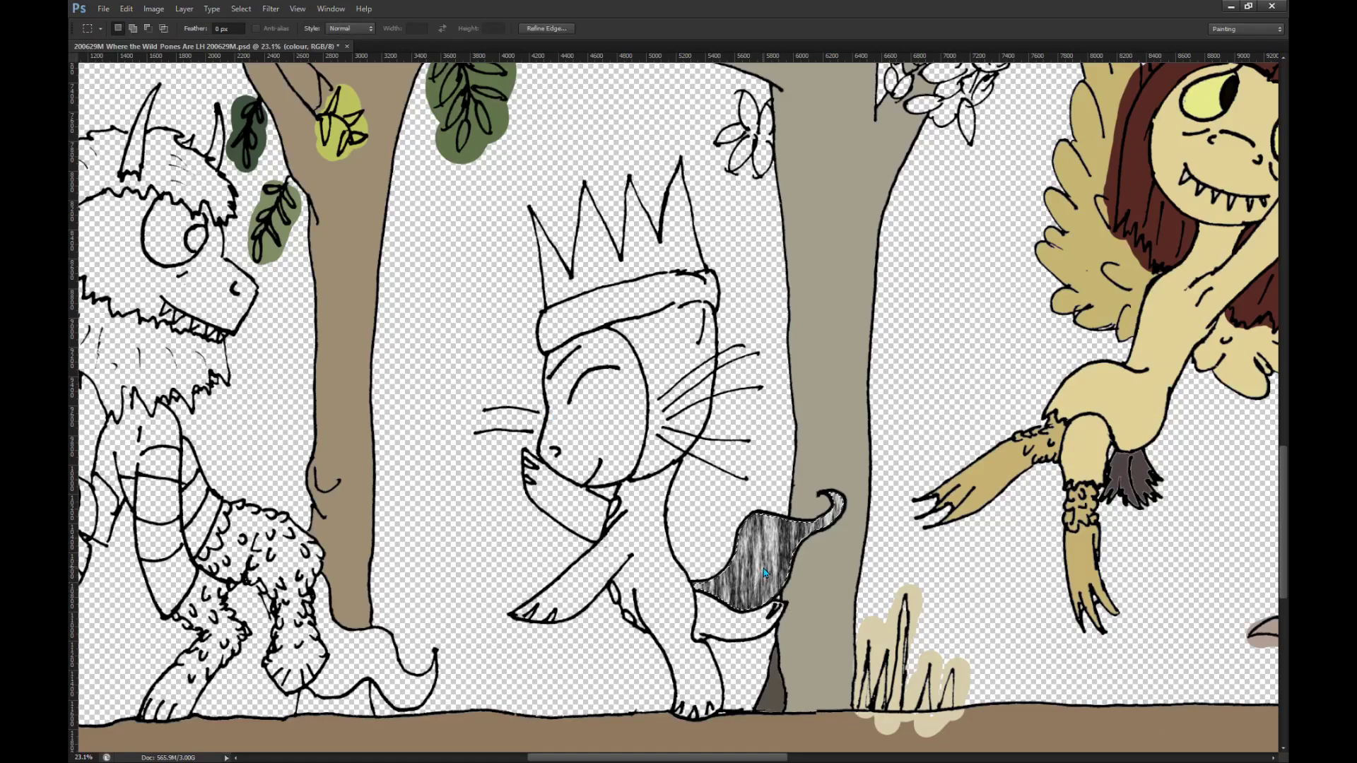
# Step: Rotate the streaked tail texture by about 58° and stretch its height to about 260%
pyautogui.hotkey('ctrl', 't')
pyautogui.moveTo(861, 566); pyautogui.dragTo(813, 653)
pyautogui.scroll(5, 813, 654)
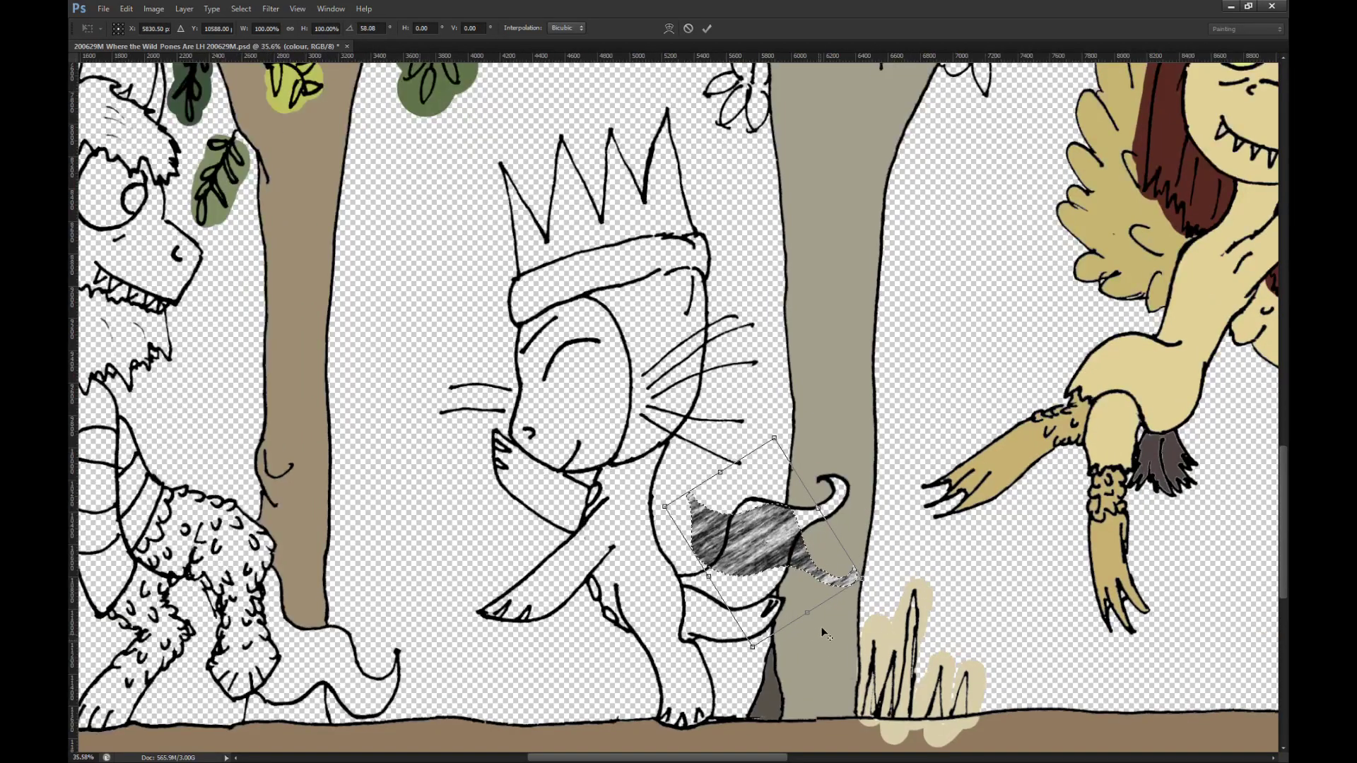
pyautogui.moveTo(819, 520); pyautogui.dragTo(825, 518)
pyautogui.moveTo(830, 435); pyautogui.dragTo(1040, 303)
pyautogui.moveTo(597, 553); pyautogui.dragTo(597, 577)
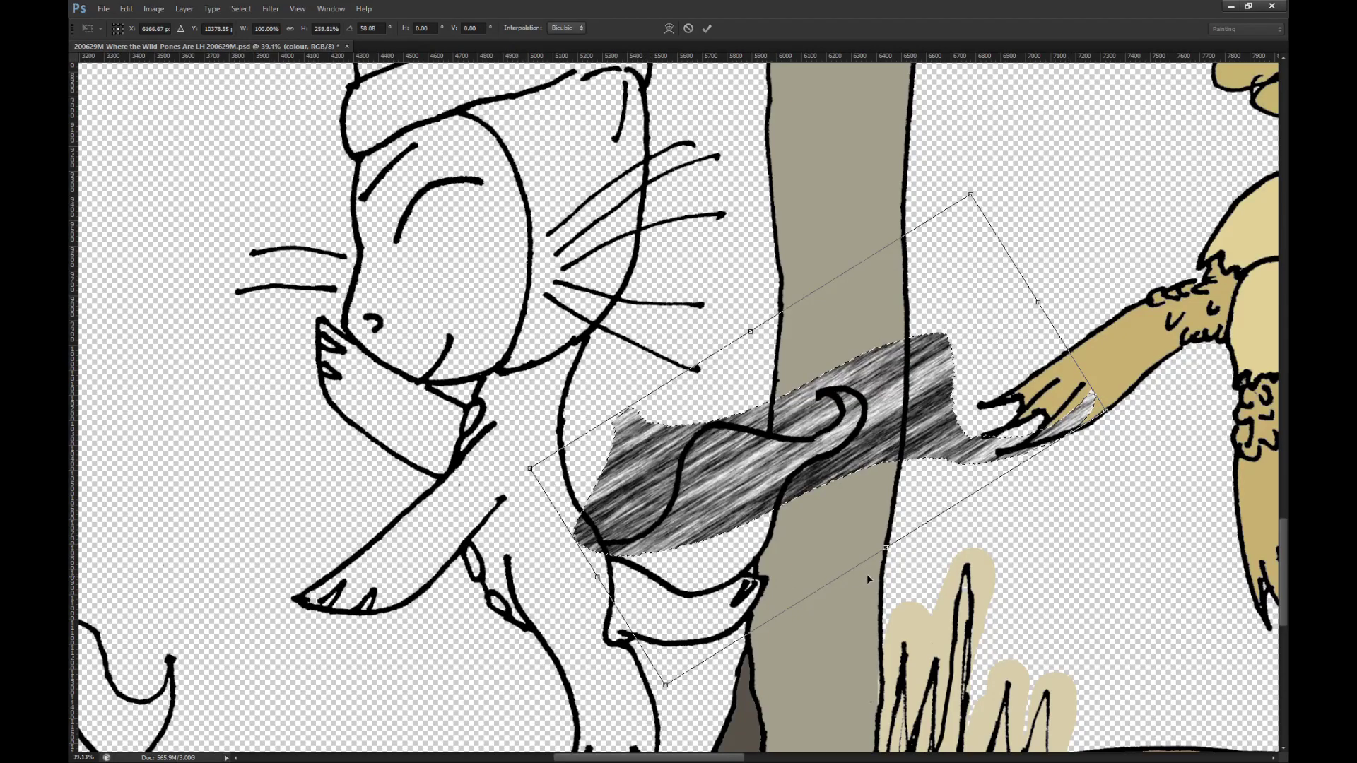
# Step: Widen the streaked texture to about 175% so it covers the crowned pony's tail, apply the transform and deselect it
pyautogui.moveTo(886, 549); pyautogui.dragTo(959, 666)
pyautogui.moveTo(751, 332); pyautogui.dragTo(707, 295)
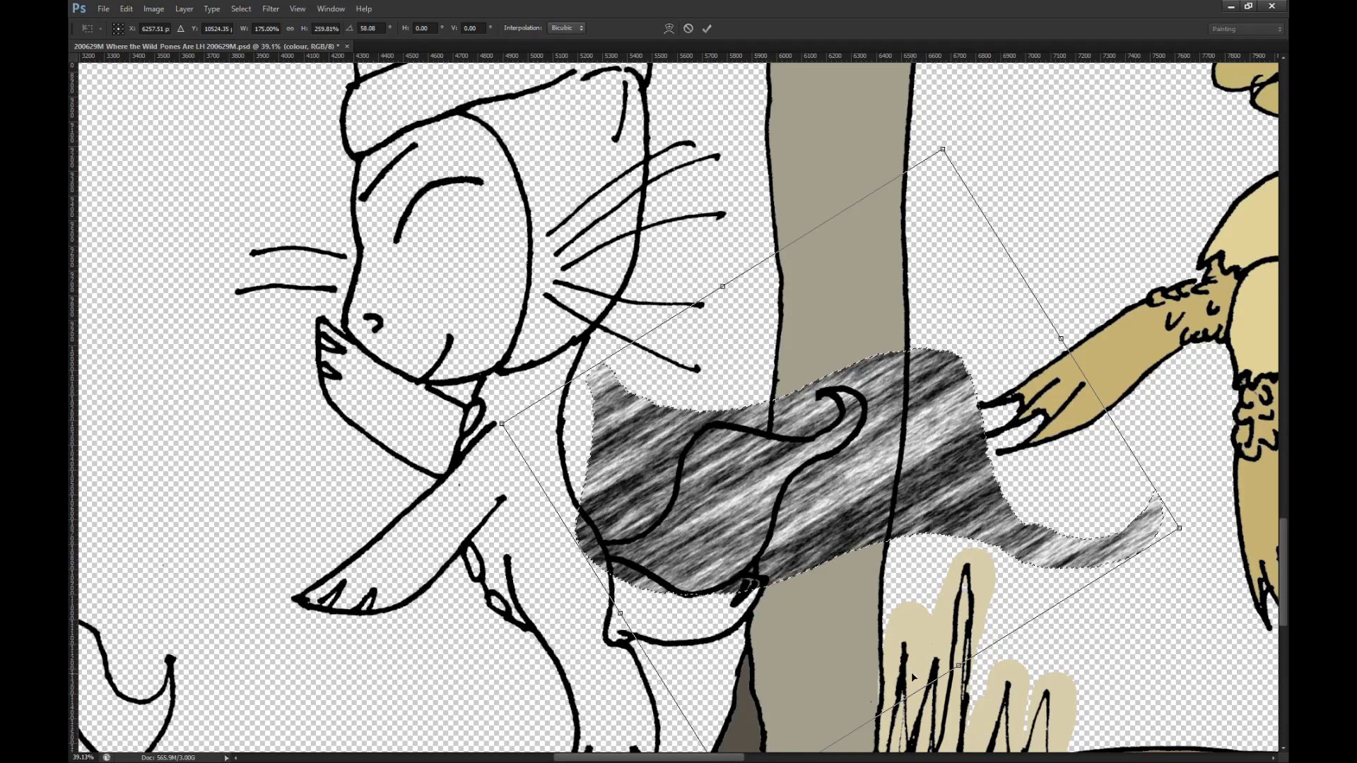
pyautogui.moveTo(958, 666); pyautogui.dragTo(962, 677)
pyautogui.press('Return')
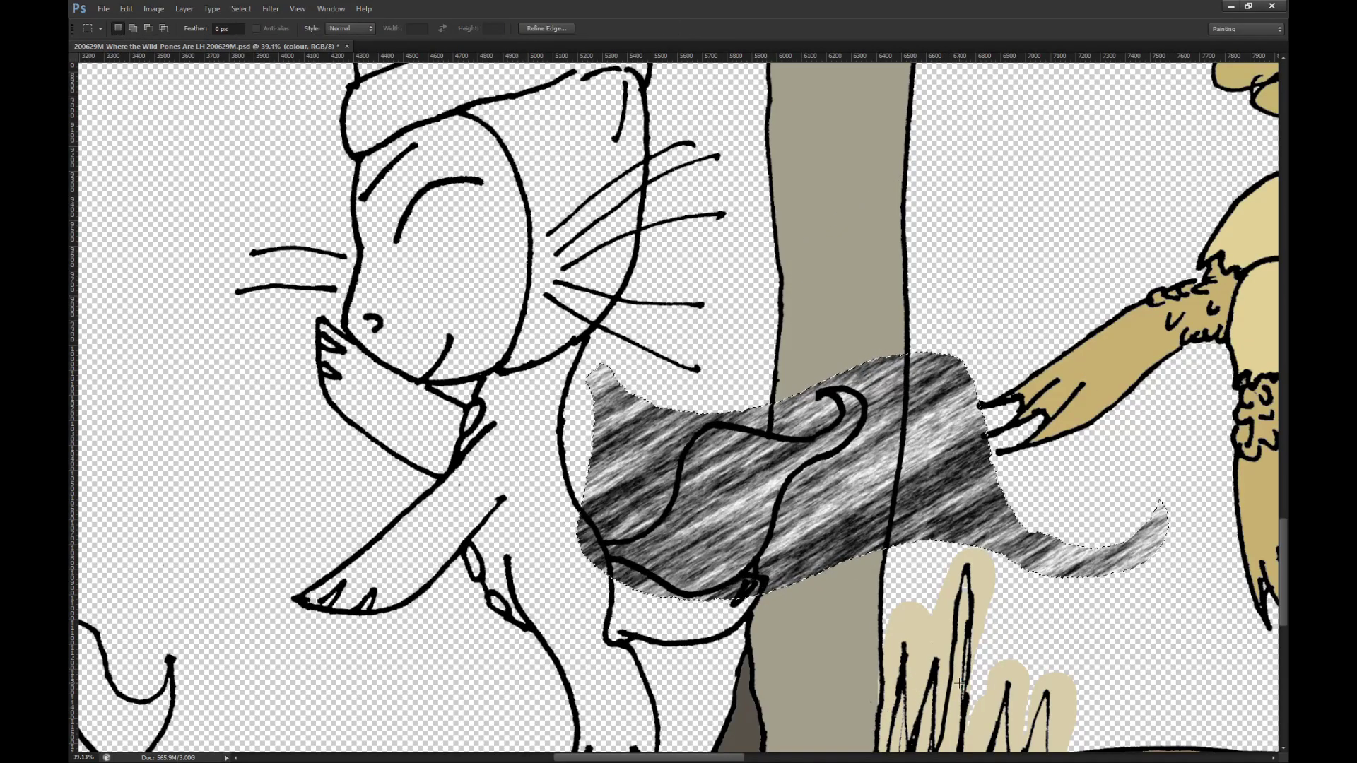
pyautogui.scroll(-1, 876, 357)
pyautogui.press('alt')
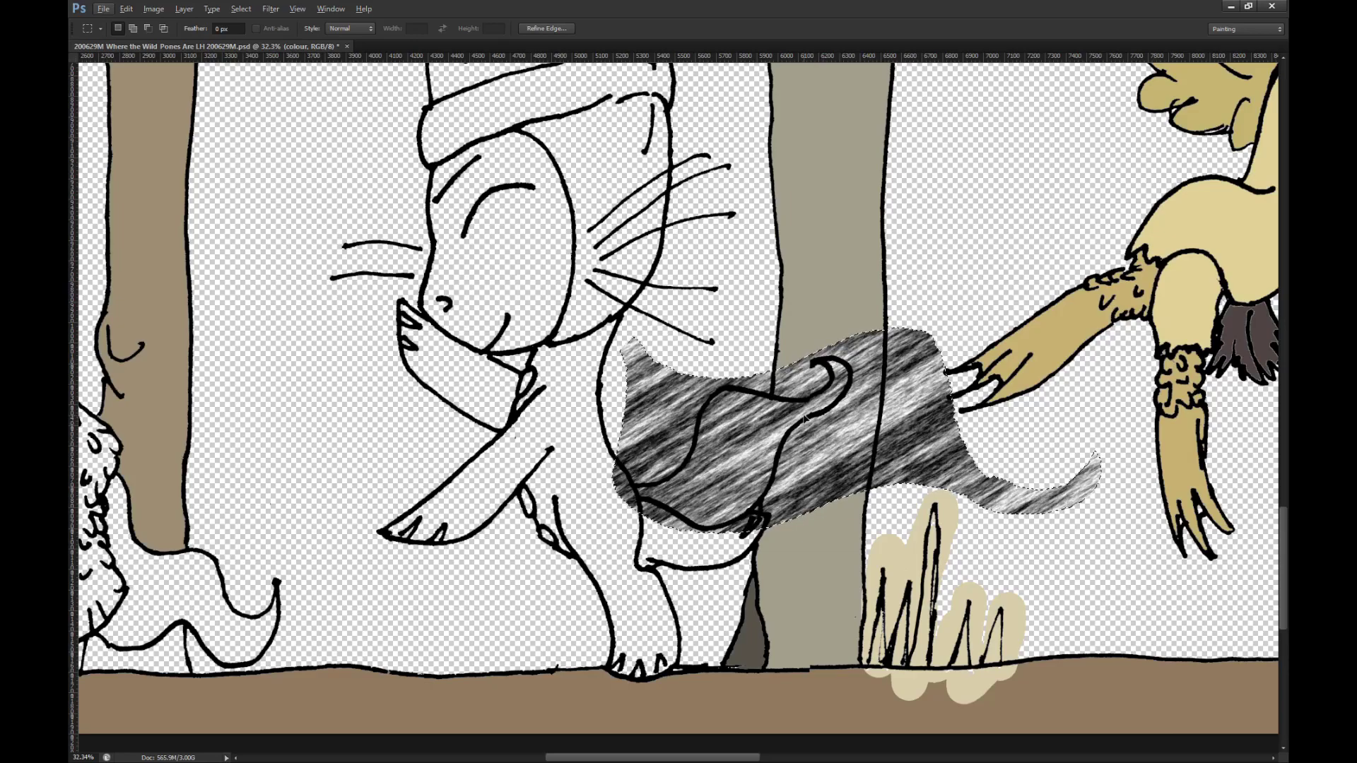
pyautogui.hotkey('ctrl', 'd')
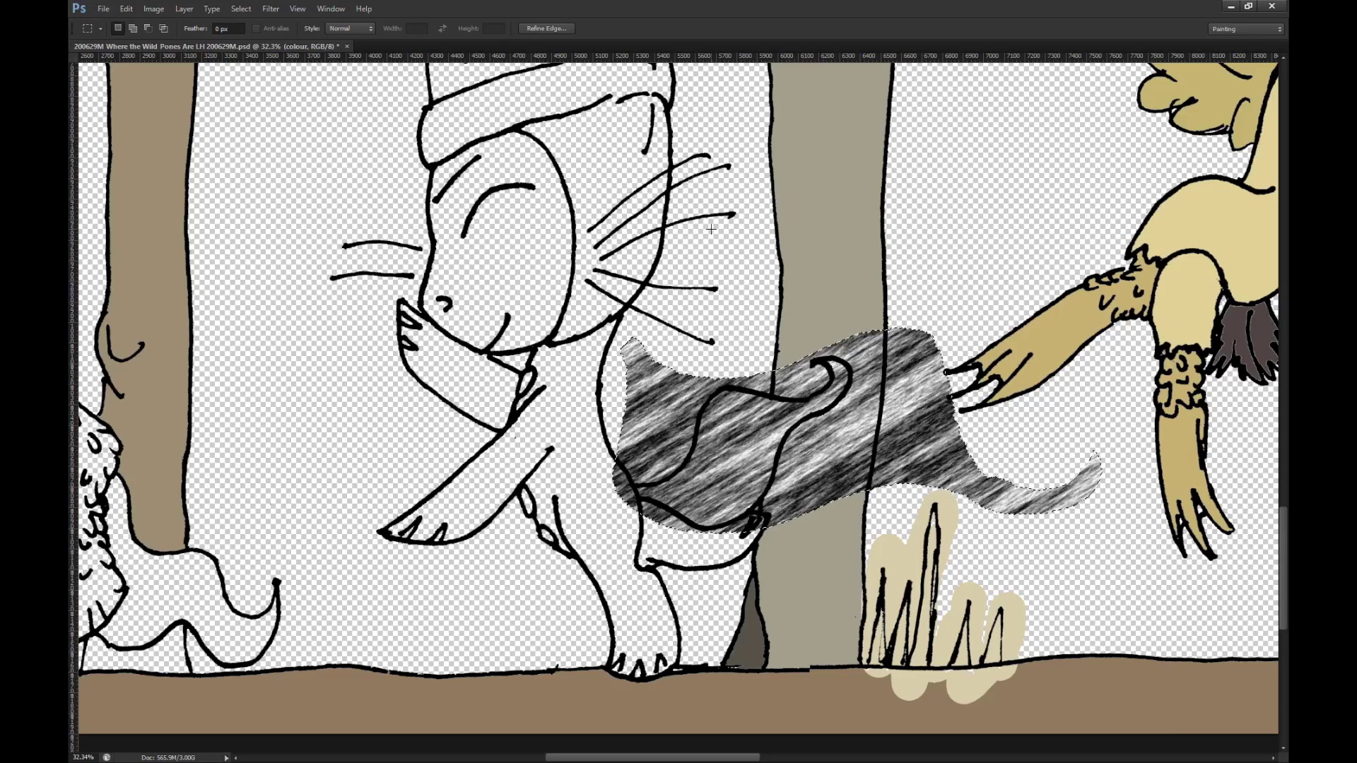
# Step: Copy the streaked texture to a new layer and place the copy over the maned pony's tail
pyautogui.scroll(-5, 886, 449)
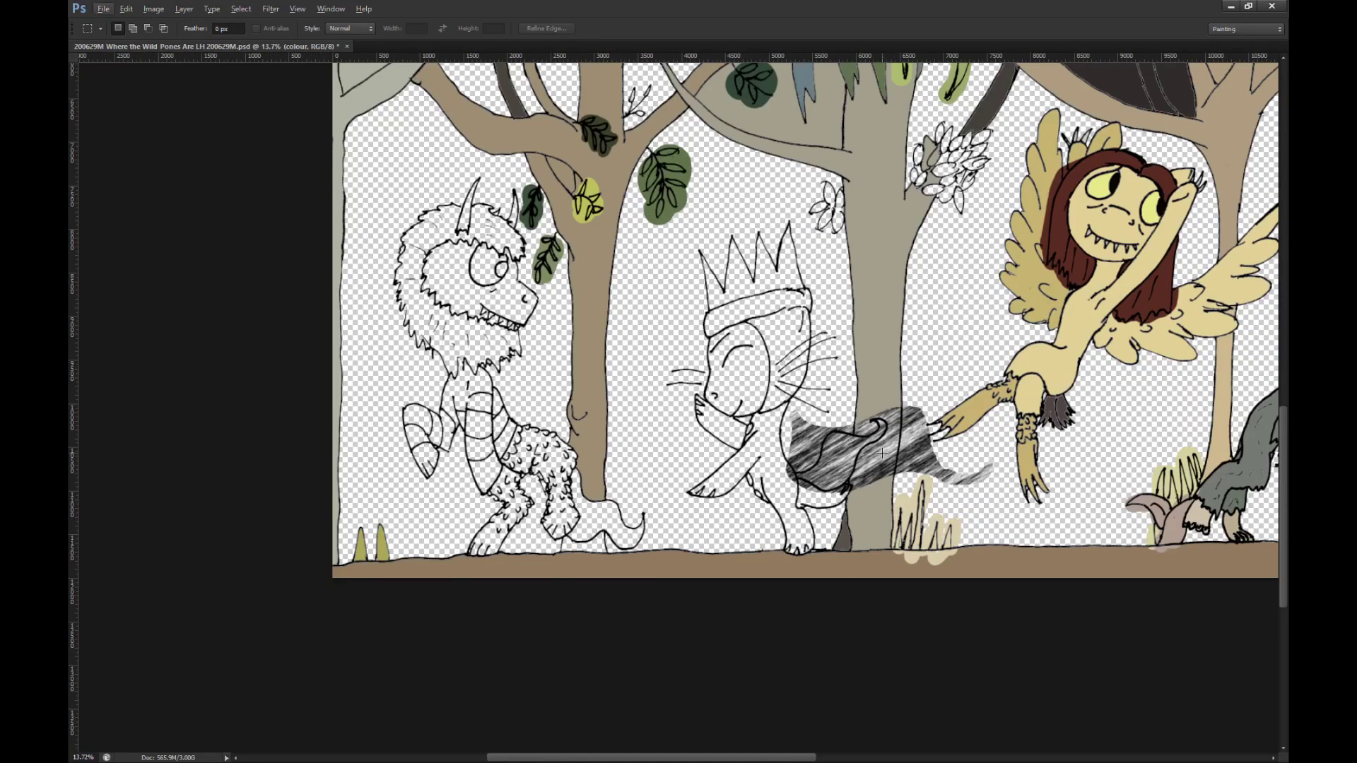
pyautogui.scroll(2, 886, 455)
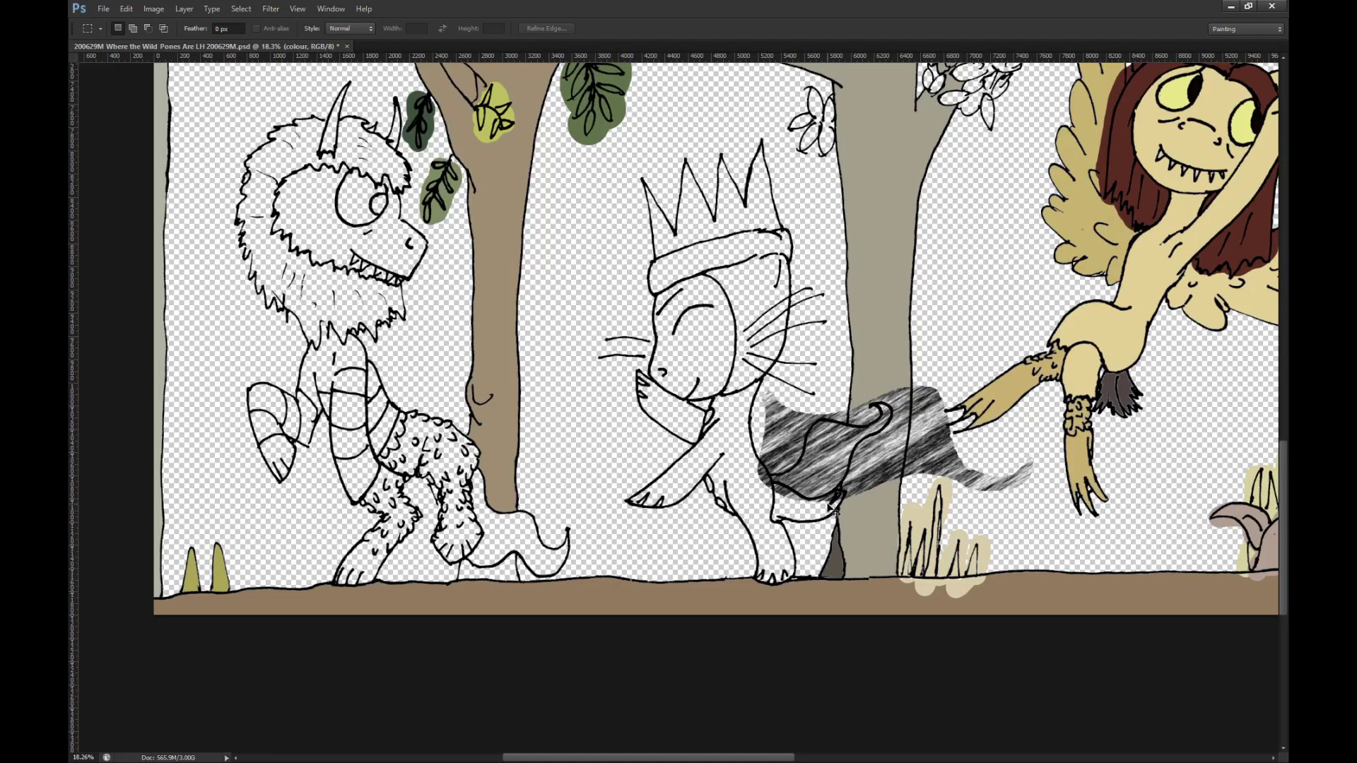
pyautogui.hotkey('ctrl', 'z')
pyautogui.press('v')
pyautogui.moveTo(876, 473); pyautogui.dragTo(493, 556)
# Step: Rotate the copied texture clockwise so its streaks slope down along the maned pony's tail, and shift it over the tail
pyautogui.press('m')
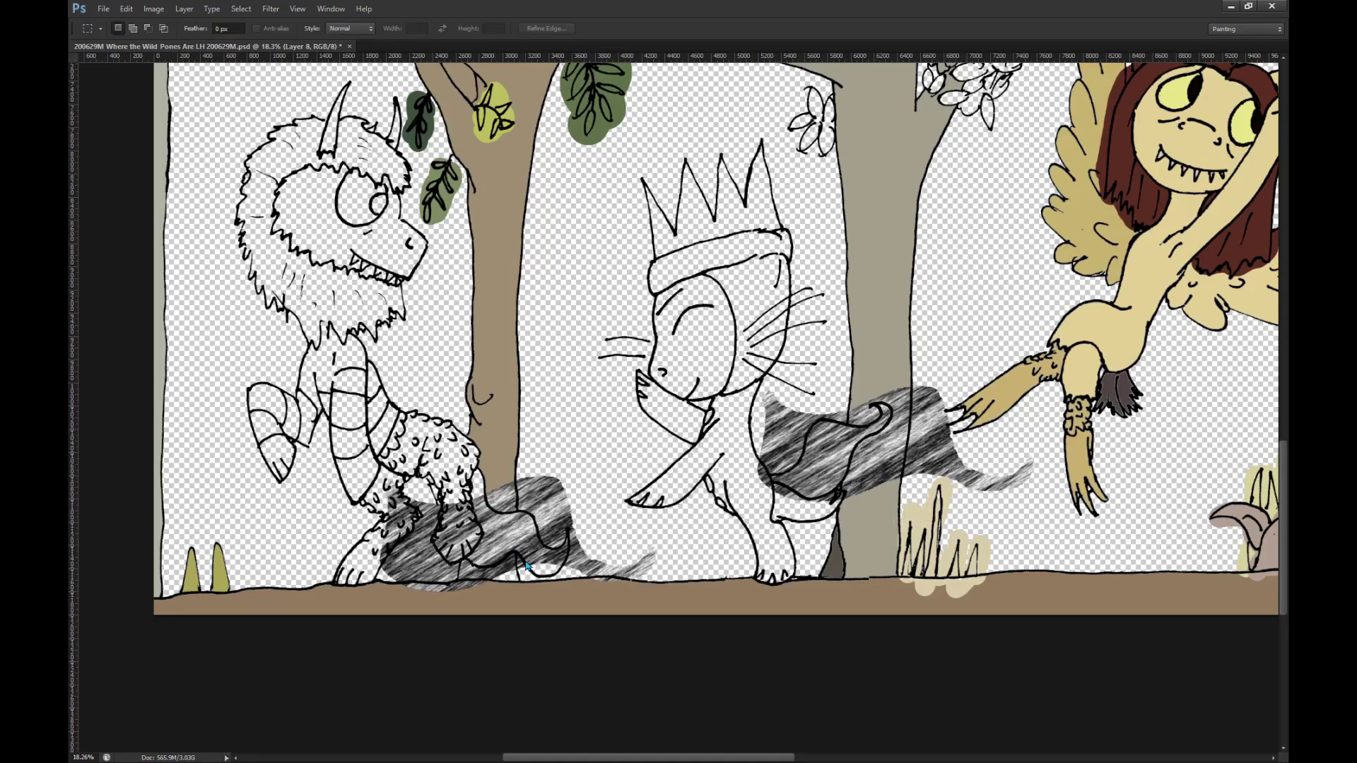
pyautogui.hotkey('ctrl', 't')
pyautogui.moveTo(545, 646)
pyautogui.mouseDown()
pyautogui.moveTo(601, 625)
pyautogui.moveTo(641, 554)
pyautogui.moveTo(553, 564)
pyautogui.moveTo(575, 522)
pyautogui.mouseUp()
pyautogui.moveTo(455, 570); pyautogui.dragTo(443, 573)
pyautogui.moveTo(538, 536); pyautogui.dragTo(542, 538)
pyautogui.press('Return')
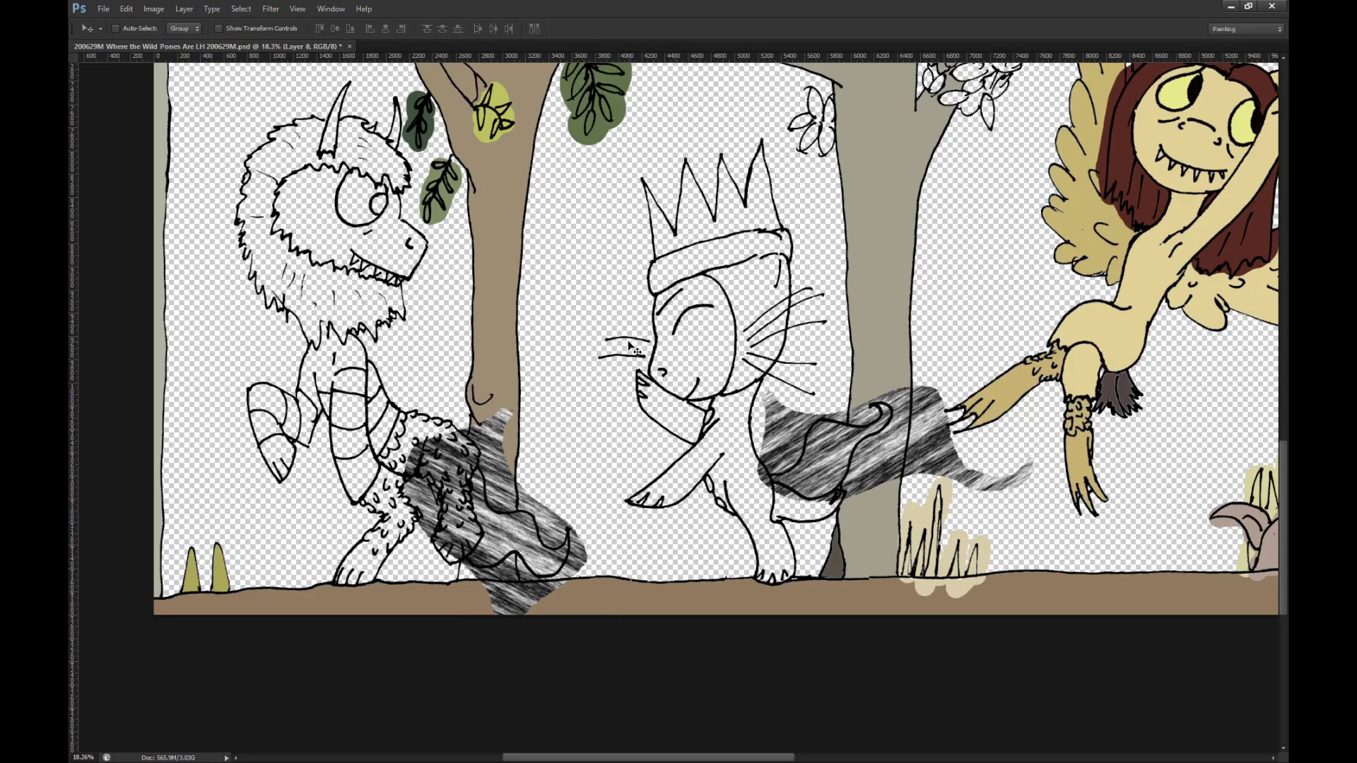
# Step: Activate the colour layer and sample the grey-brown of the beaked wild thing's tail feathers in the reference picture
pyautogui.scroll(-4, 417, 431)
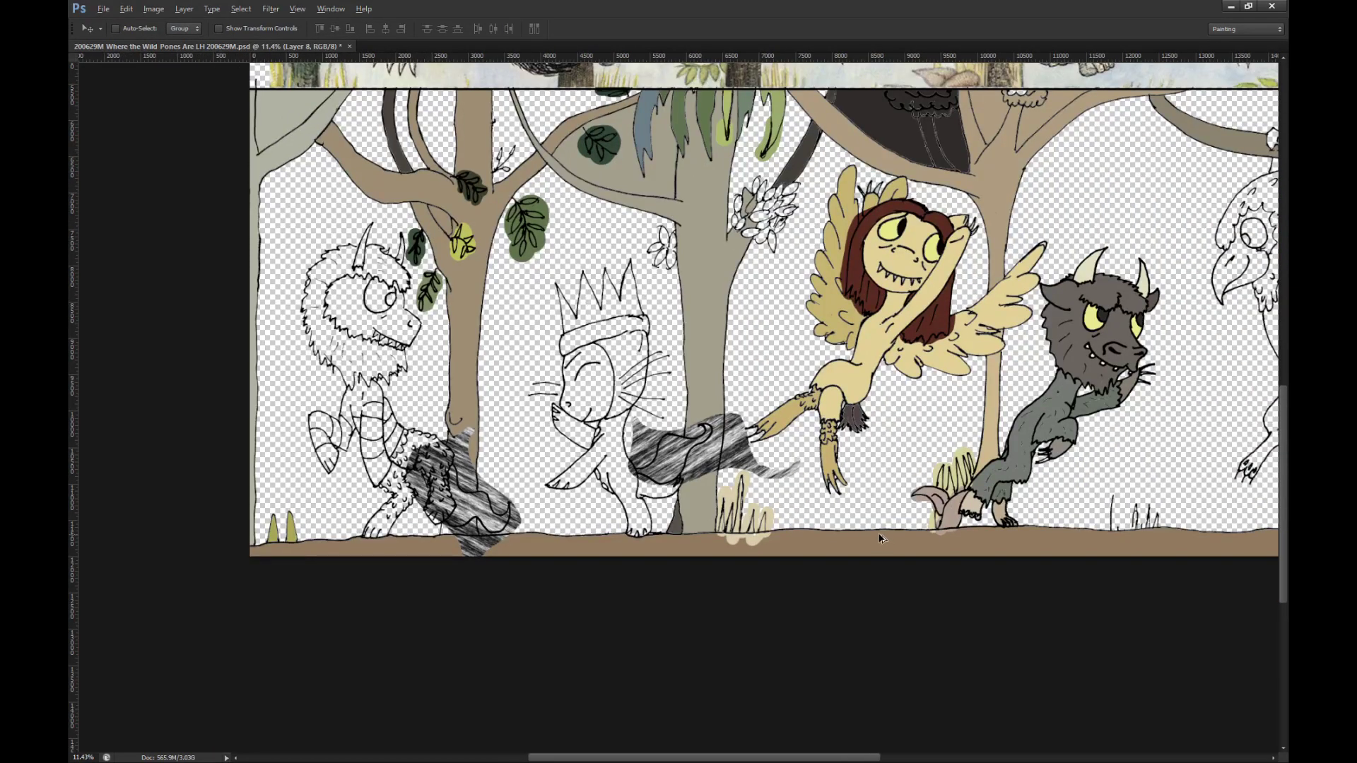
pyautogui.scroll(-2, 531, 510)
pyautogui.scroll(1, 532, 510)
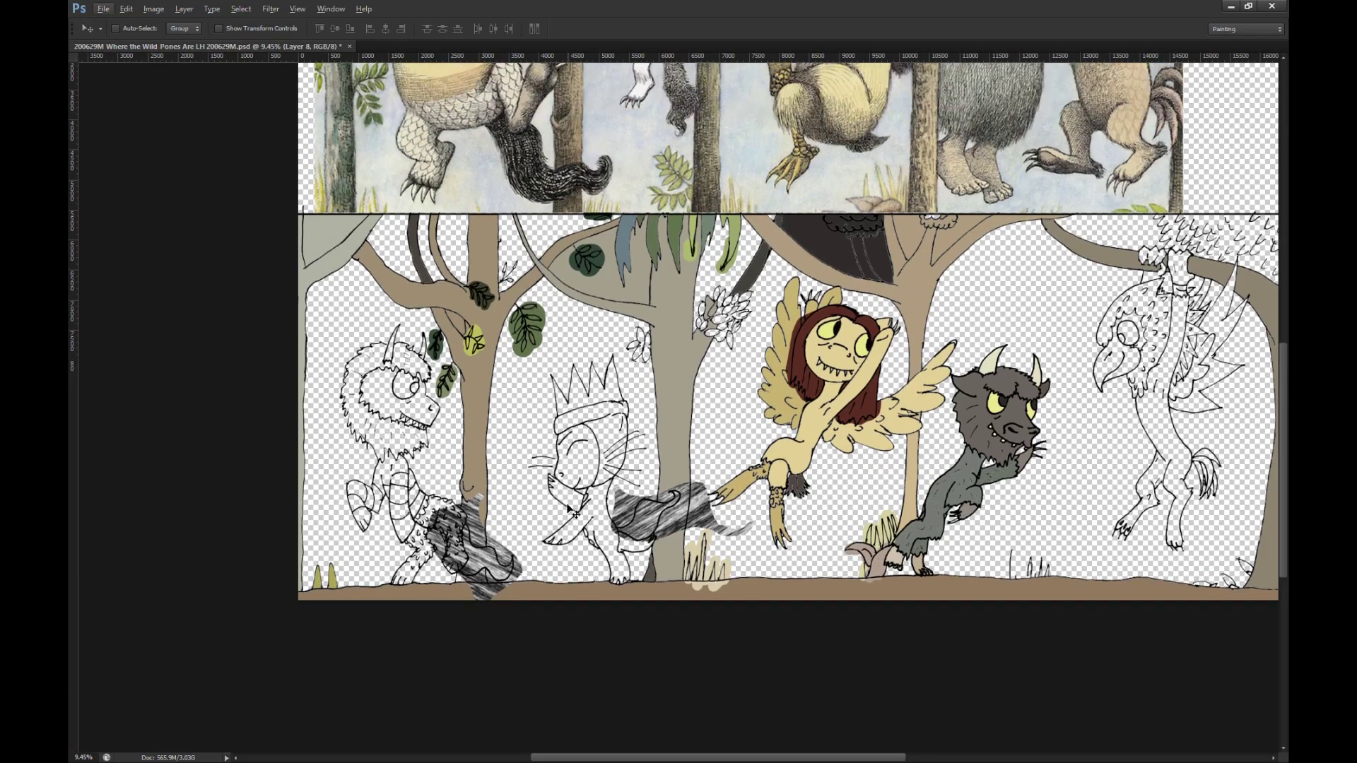
pyautogui.scroll(-2, 973, 271)
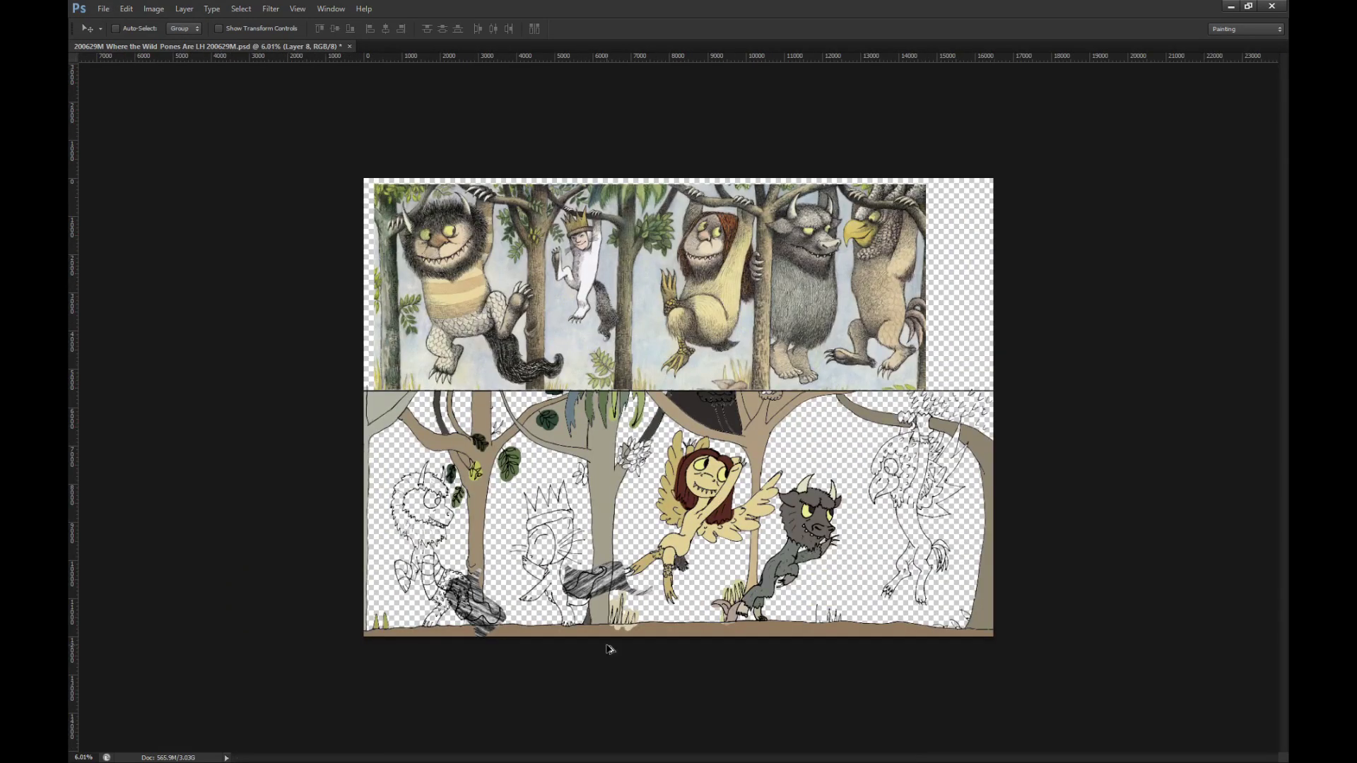
pyautogui.scroll(2, 1021, 371)
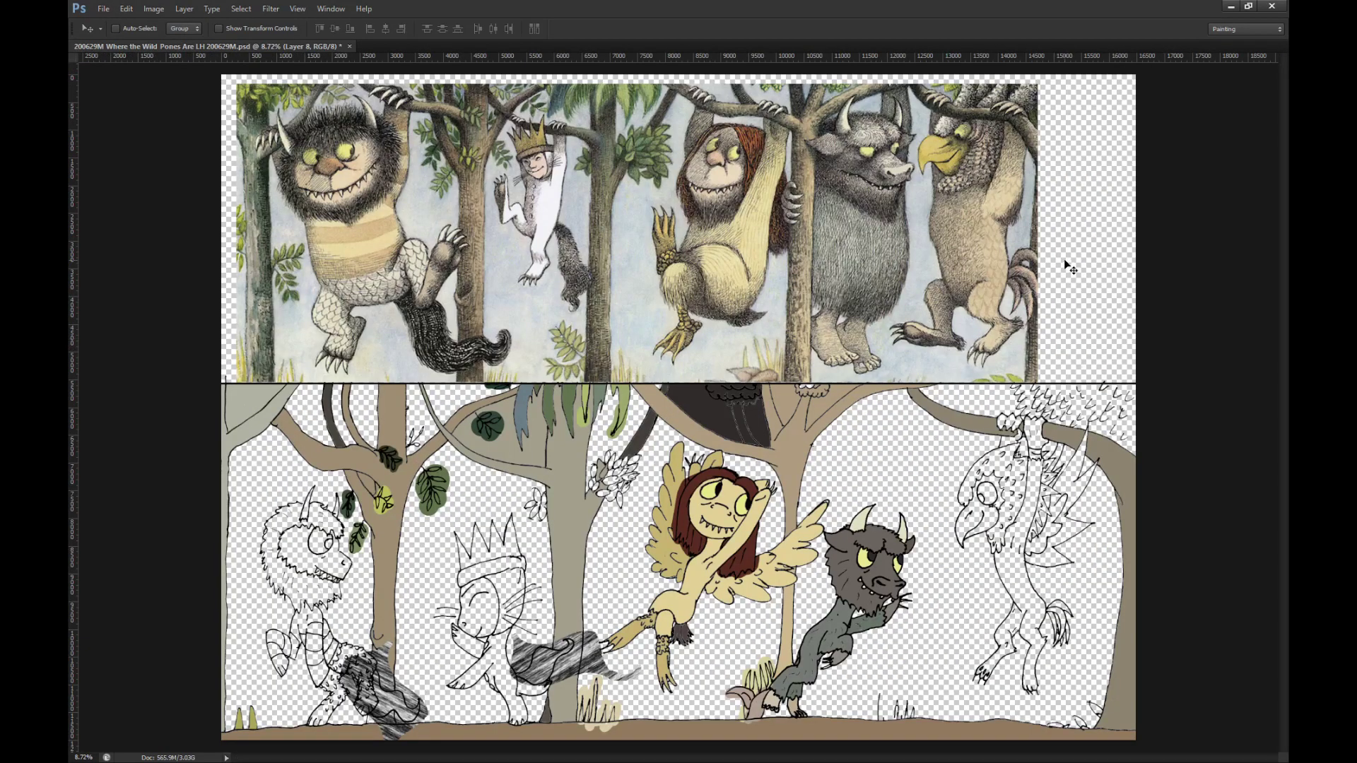
pyautogui.scroll(4, 1069, 267)
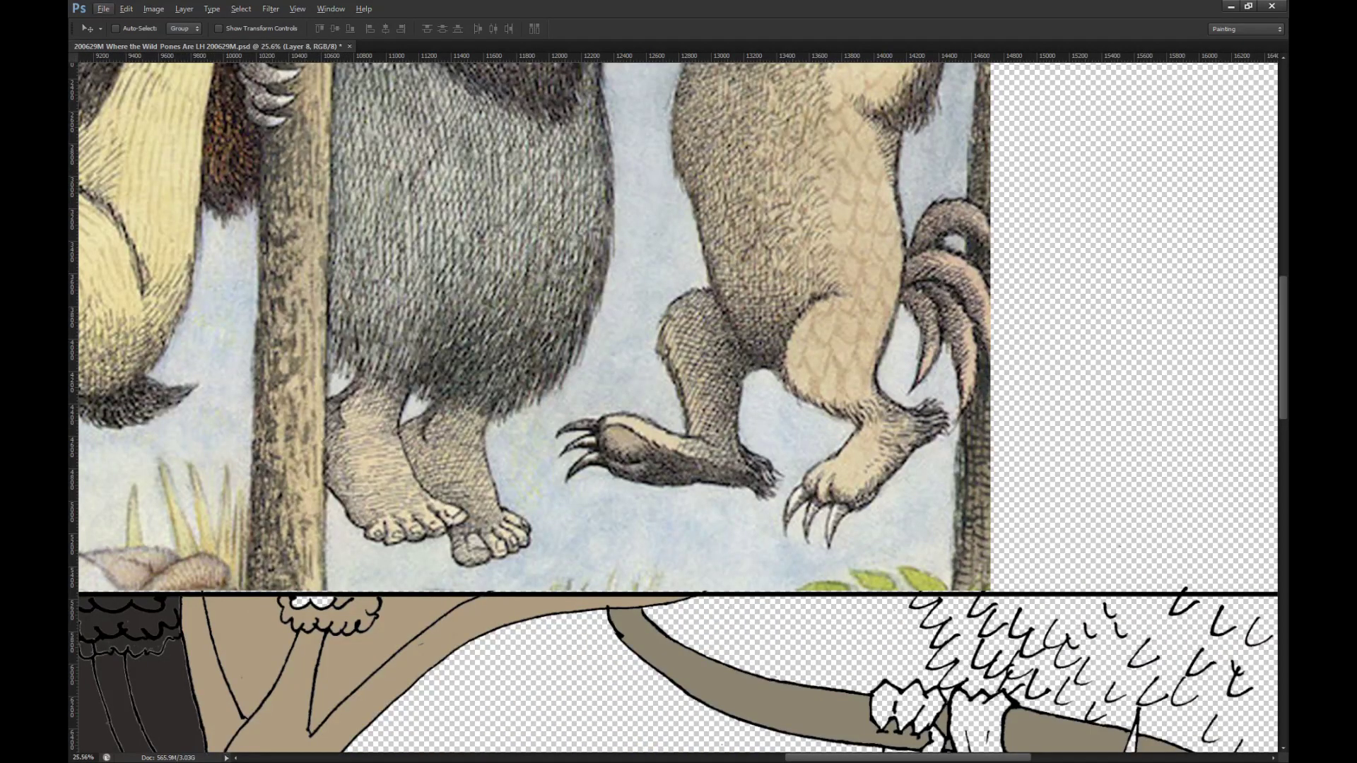
pyautogui.hotkey('alt', '[')
pyautogui.press('i')
pyautogui.click(977, 274)
pyautogui.moveTo(980, 271); pyautogui.dragTo(965, 281)
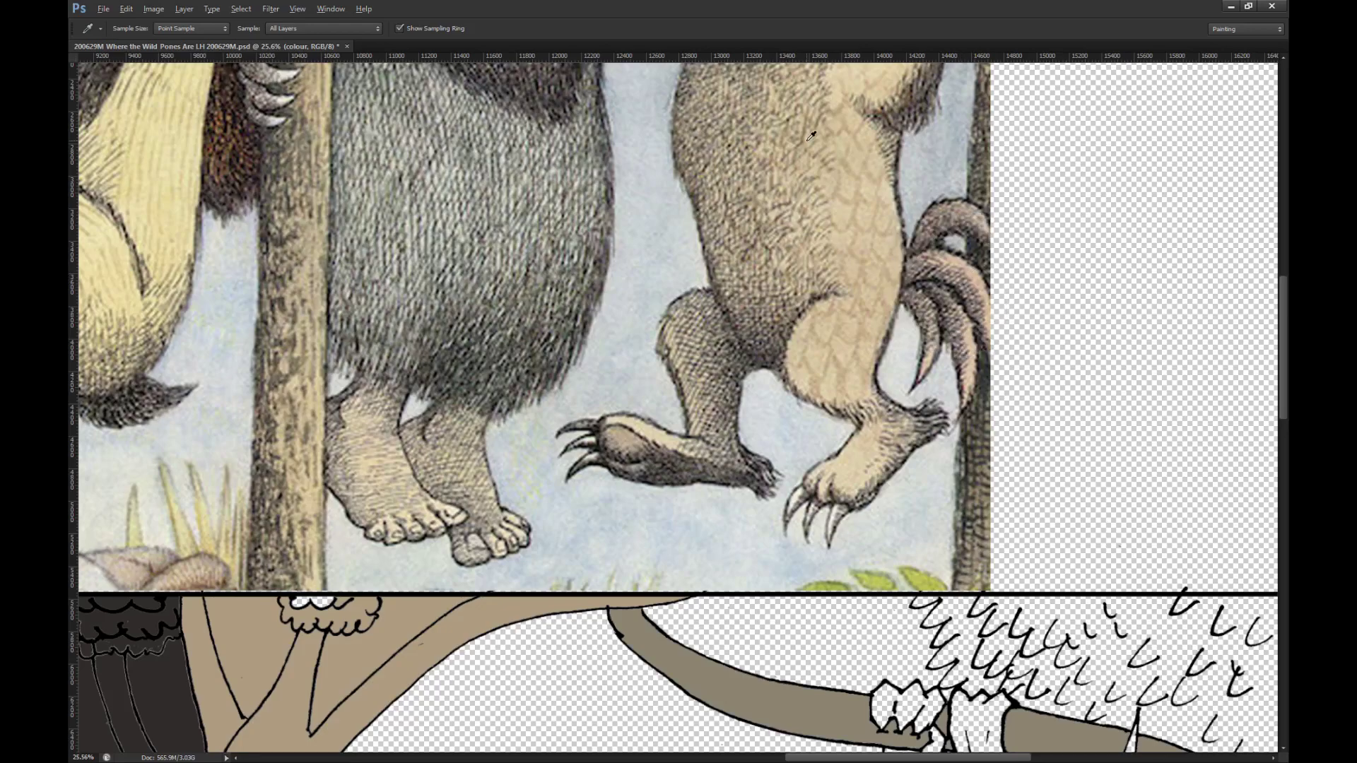
# Step: Brush grey-brown with patches of tan over the tail of the beaked pony hanging from the branch
pyautogui.scroll(-6, 812, 137)
pyautogui.scroll(5, 1126, 634)
pyautogui.scroll(4, 1125, 635)
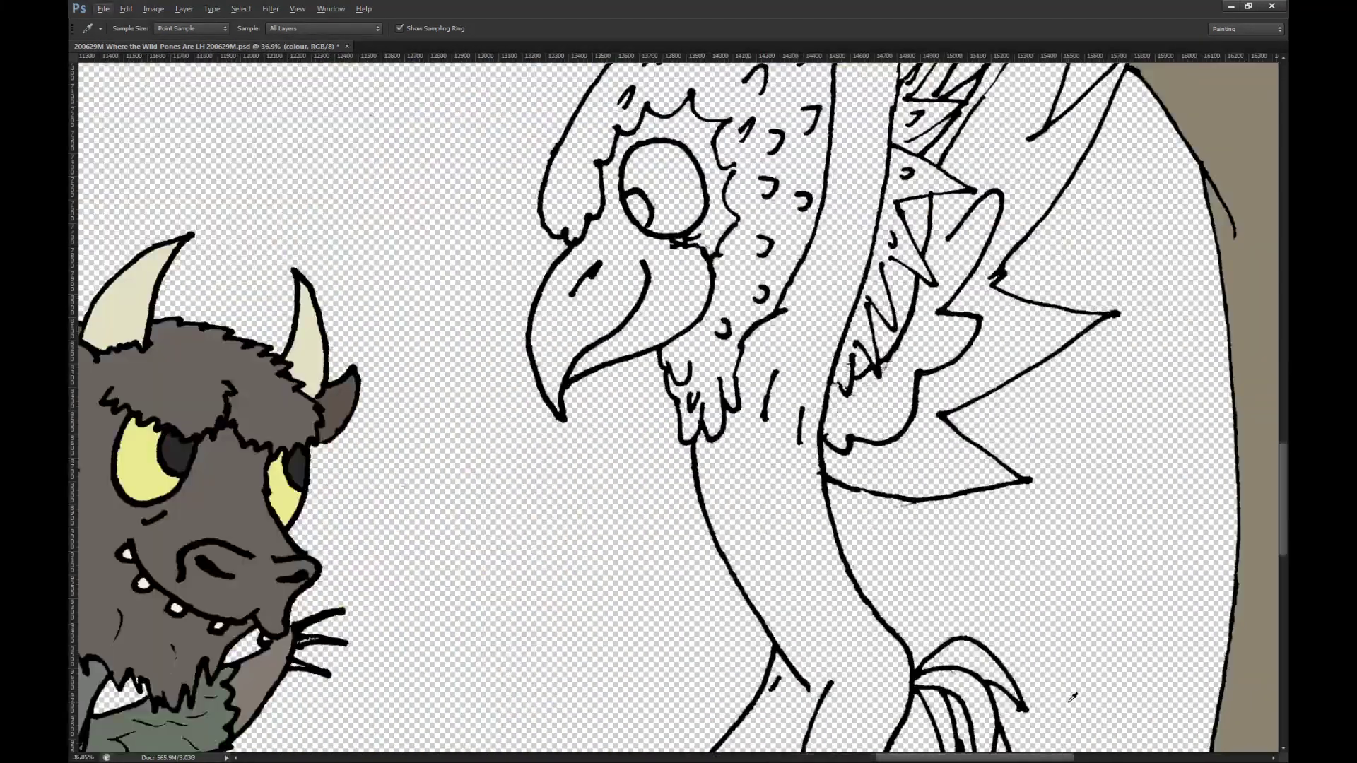
pyautogui.moveTo(1074, 649); pyautogui.dragTo(982, 639)
pyautogui.press('b')
pyautogui.moveTo(859, 452)
pyautogui.mouseDown()
pyautogui.moveTo(785, 470)
pyautogui.moveTo(795, 393)
pyautogui.moveTo(770, 573)
pyautogui.moveTo(880, 636)
pyautogui.moveTo(806, 551)
pyautogui.moveTo(813, 586)
pyautogui.moveTo(838, 573)
pyautogui.moveTo(870, 421)
pyautogui.moveTo(835, 385)
pyautogui.moveTo(724, 371)
pyautogui.moveTo(785, 392)
pyautogui.moveTo(823, 558)
pyautogui.mouseUp()
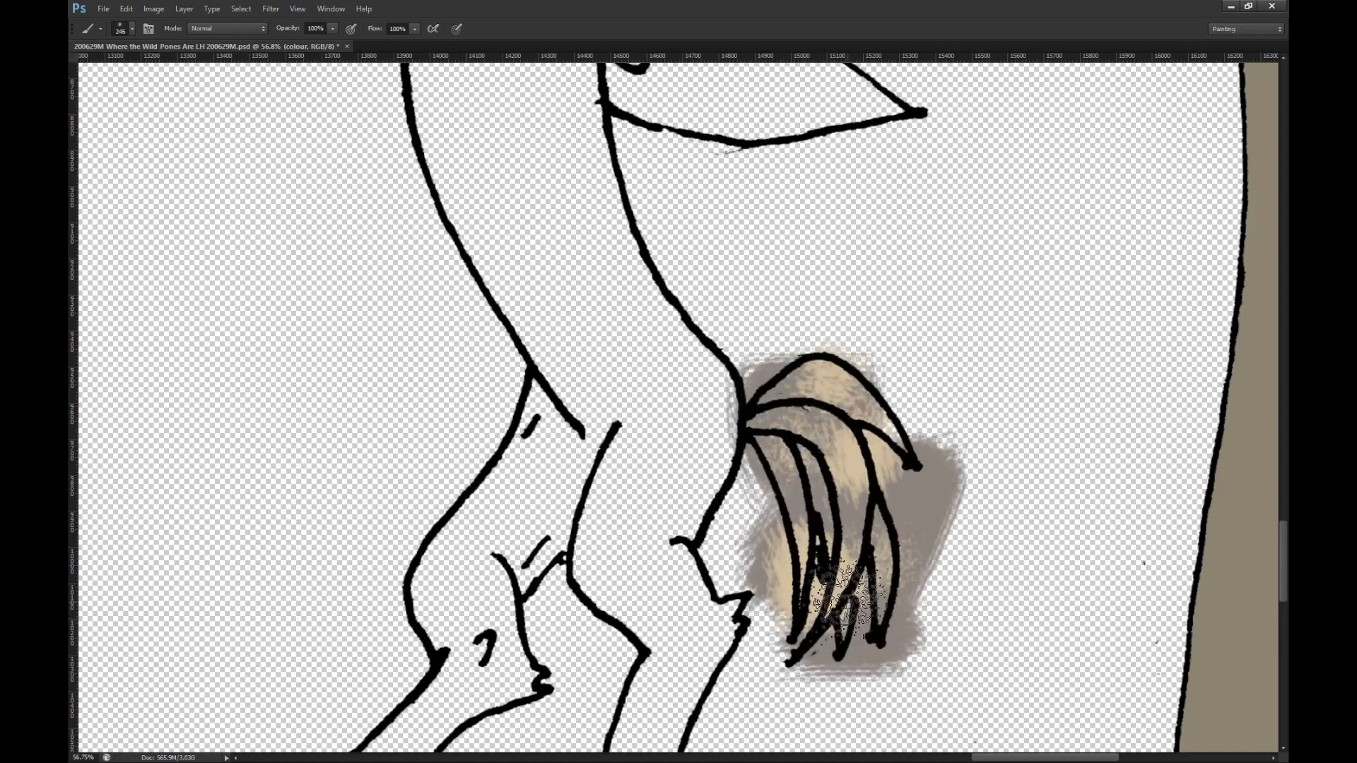
pyautogui.scroll(-1, 643, 494)
pyautogui.scroll(1, 885, 564)
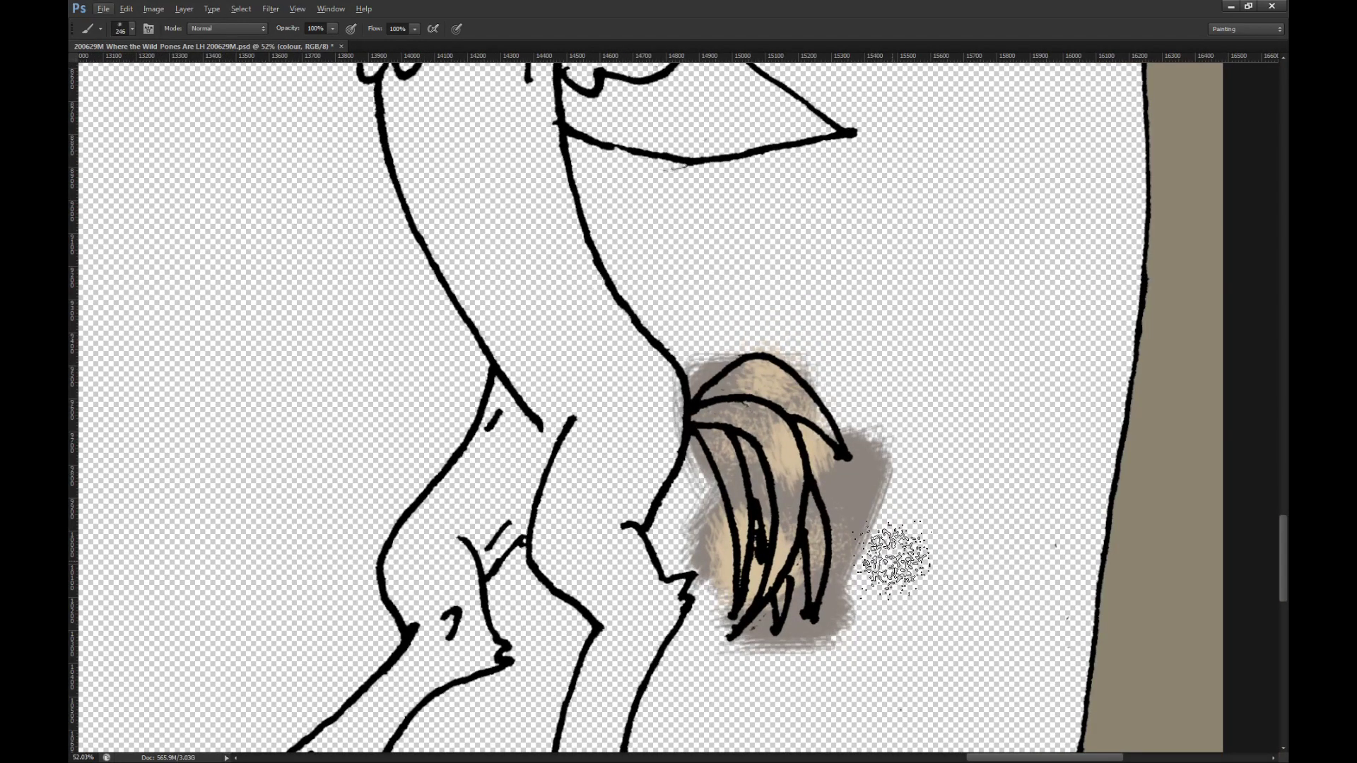
# Step: Select the beaked pony's painted tail, turn it into a streaked texture, rotate it counter-clockwise and scale it to about 121% by 107%
pyautogui.press('m')
pyautogui.moveTo(514, 281)
pyautogui.mouseDown()
pyautogui.moveTo(837, 627)
pyautogui.moveTo(963, 686)
pyautogui.mouseUp()
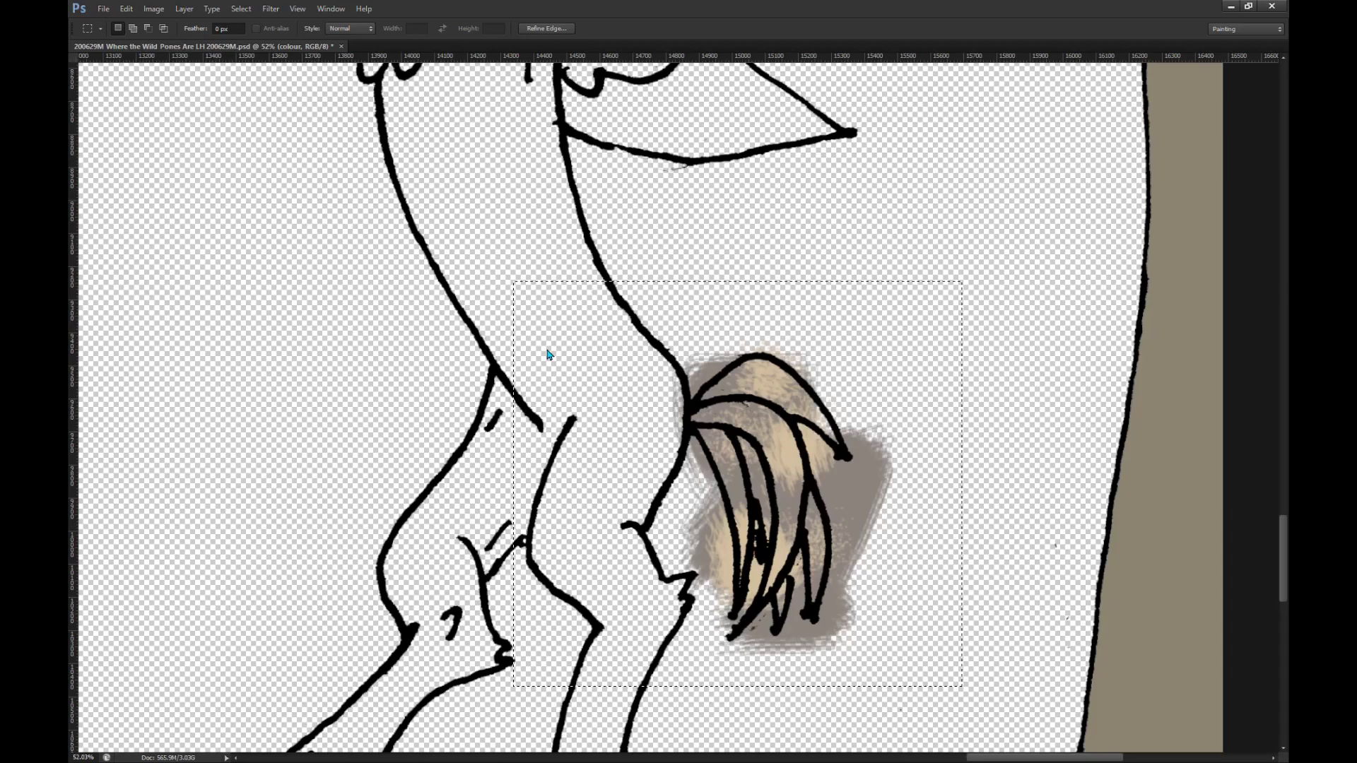
pyautogui.hotkey('ctrl', 't')
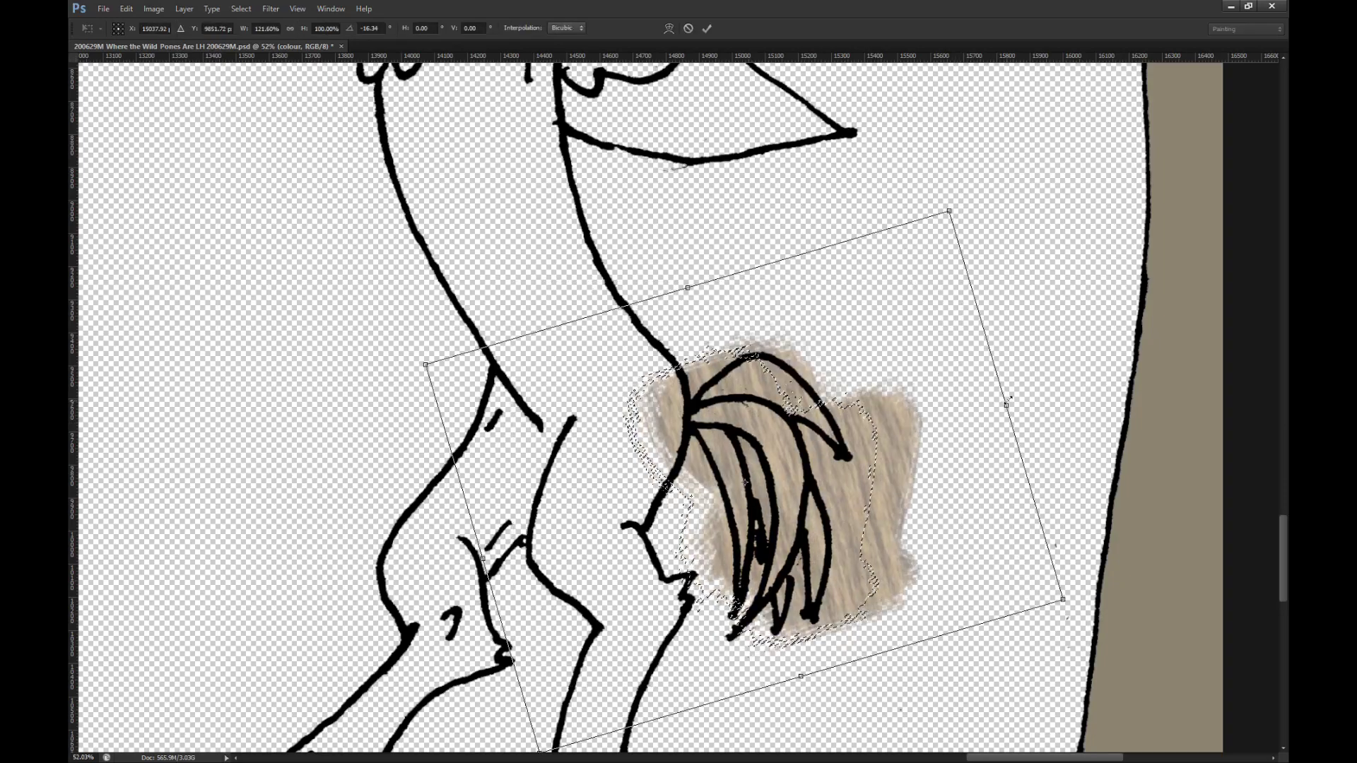
pyautogui.moveTo(813, 673); pyautogui.dragTo(822, 703)
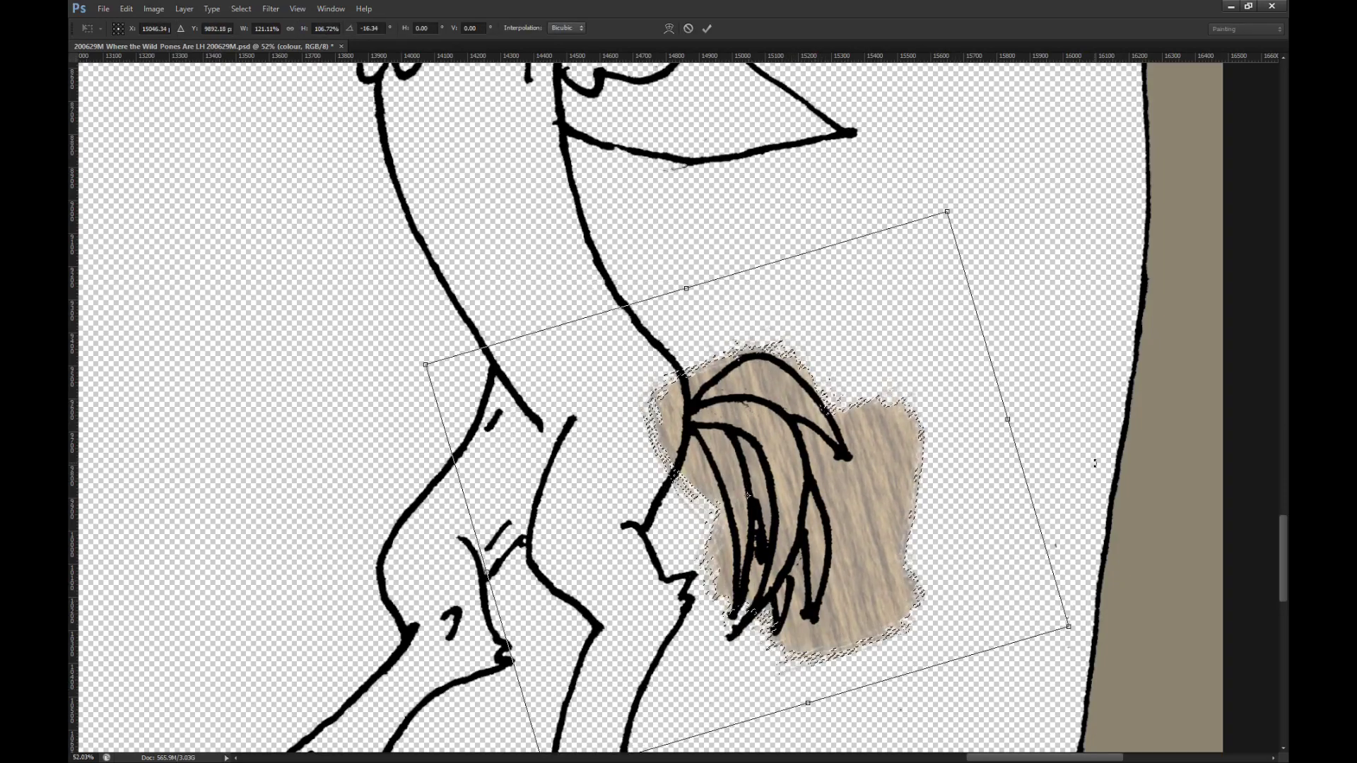
pyautogui.moveTo(1097, 462); pyautogui.dragTo(1081, 476)
pyautogui.moveTo(893, 501); pyautogui.dragTo(872, 494)
# Step: Warp the streaked texture so it curves along the beaked pony's tail, apply the transform and deselect it
pyautogui.click(669, 28)
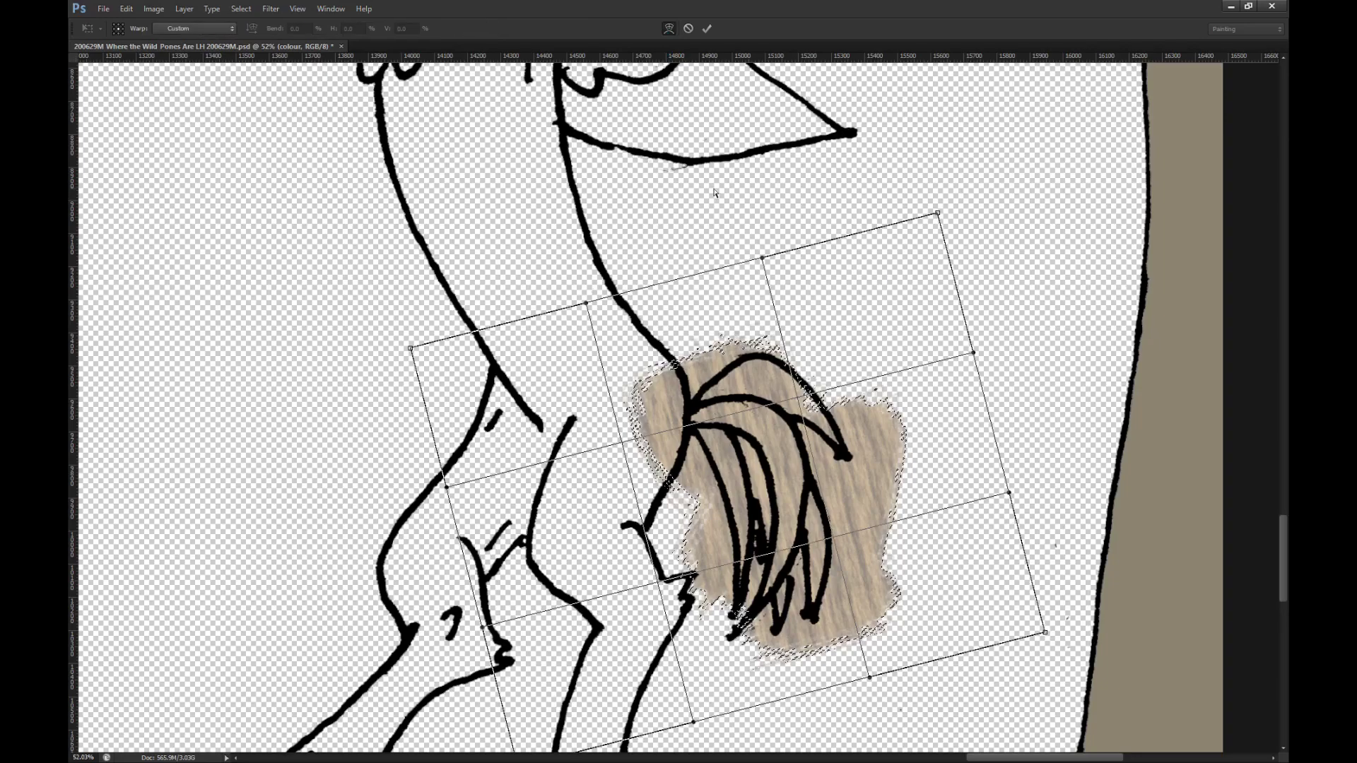
pyautogui.moveTo(728, 460); pyautogui.dragTo(770, 438)
pyautogui.moveTo(868, 668); pyautogui.dragTo(735, 680)
pyautogui.press('Return')
pyautogui.hotkey('ctrl', 'd')
pyautogui.press('m')
# Step: Sample the tan and pale yellow stripe colours from the horned wild thing's striped torso in the reference picture
pyautogui.scroll(-10, 882, 368)
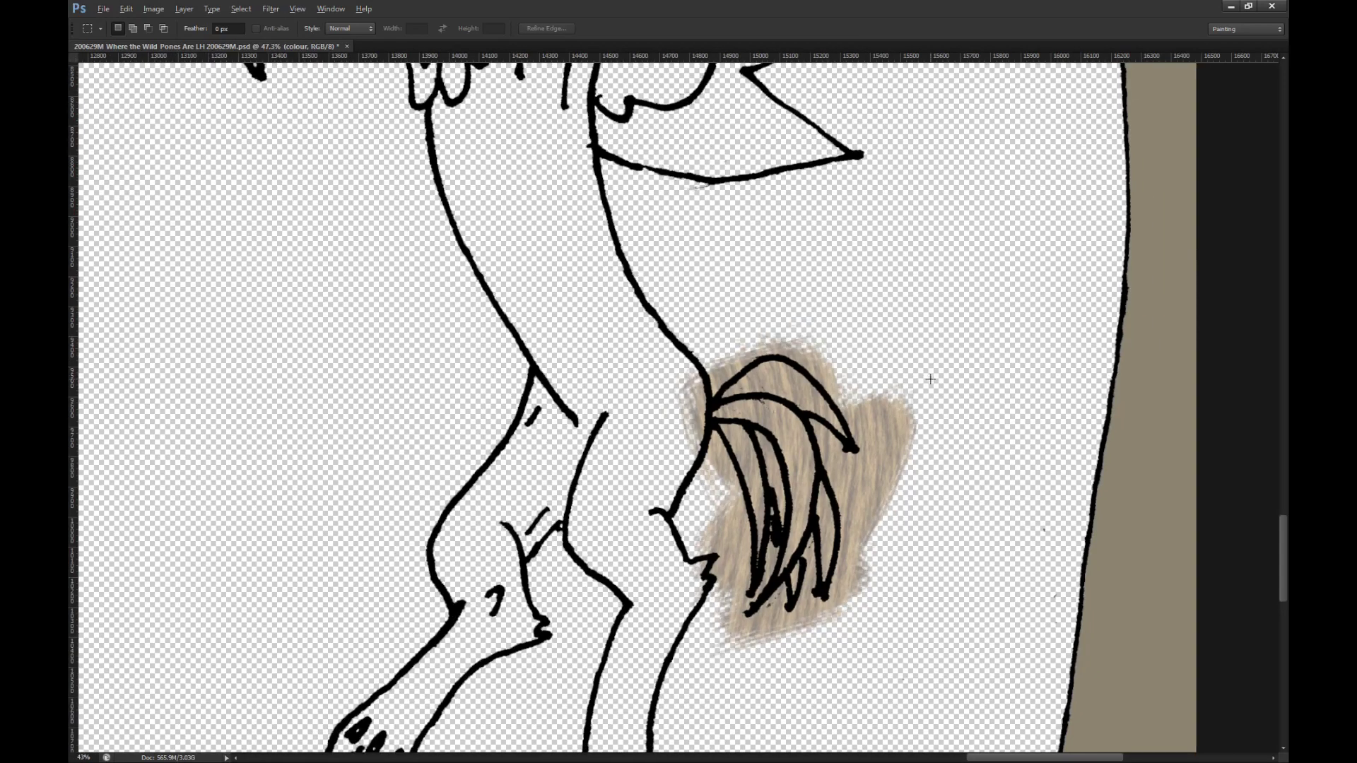
pyautogui.scroll(3, 898, 478)
pyautogui.hscroll(-3, 898, 478)
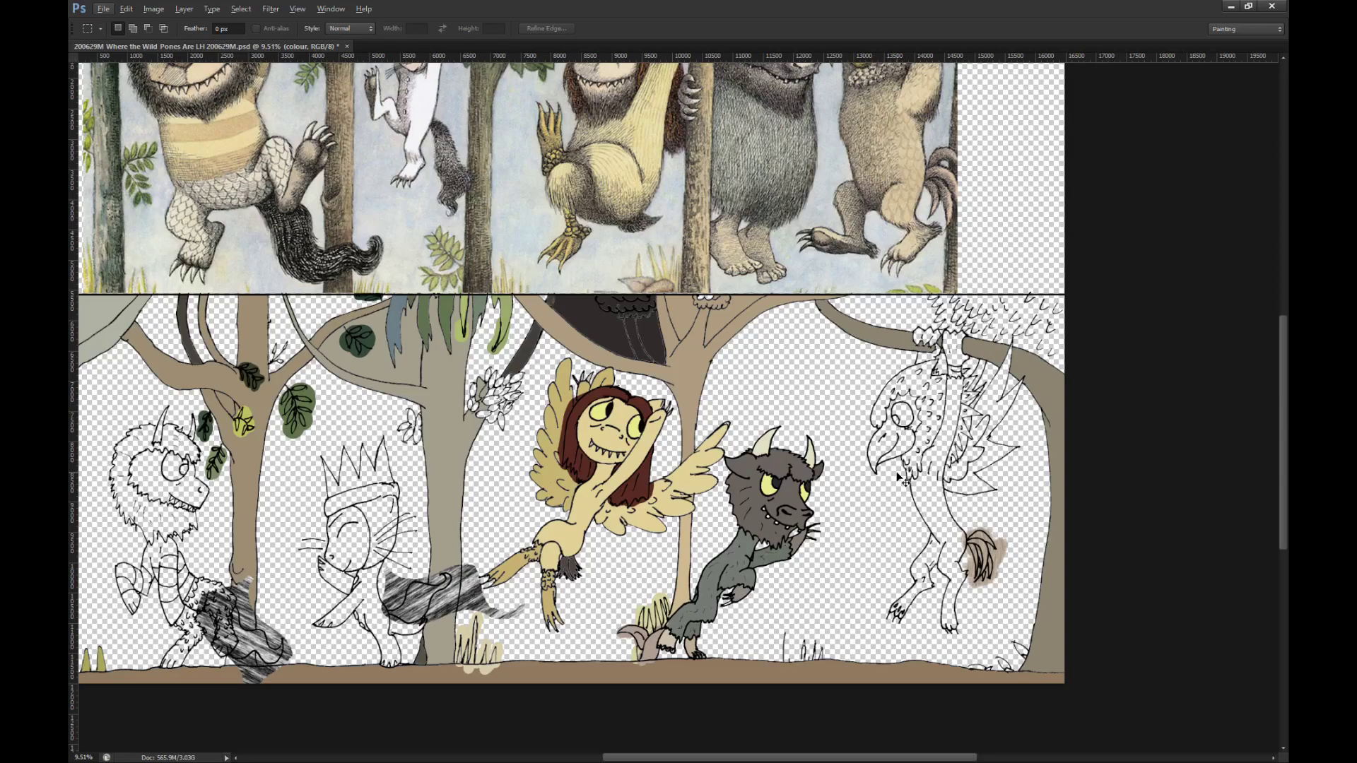
pyautogui.scroll(3, 899, 480)
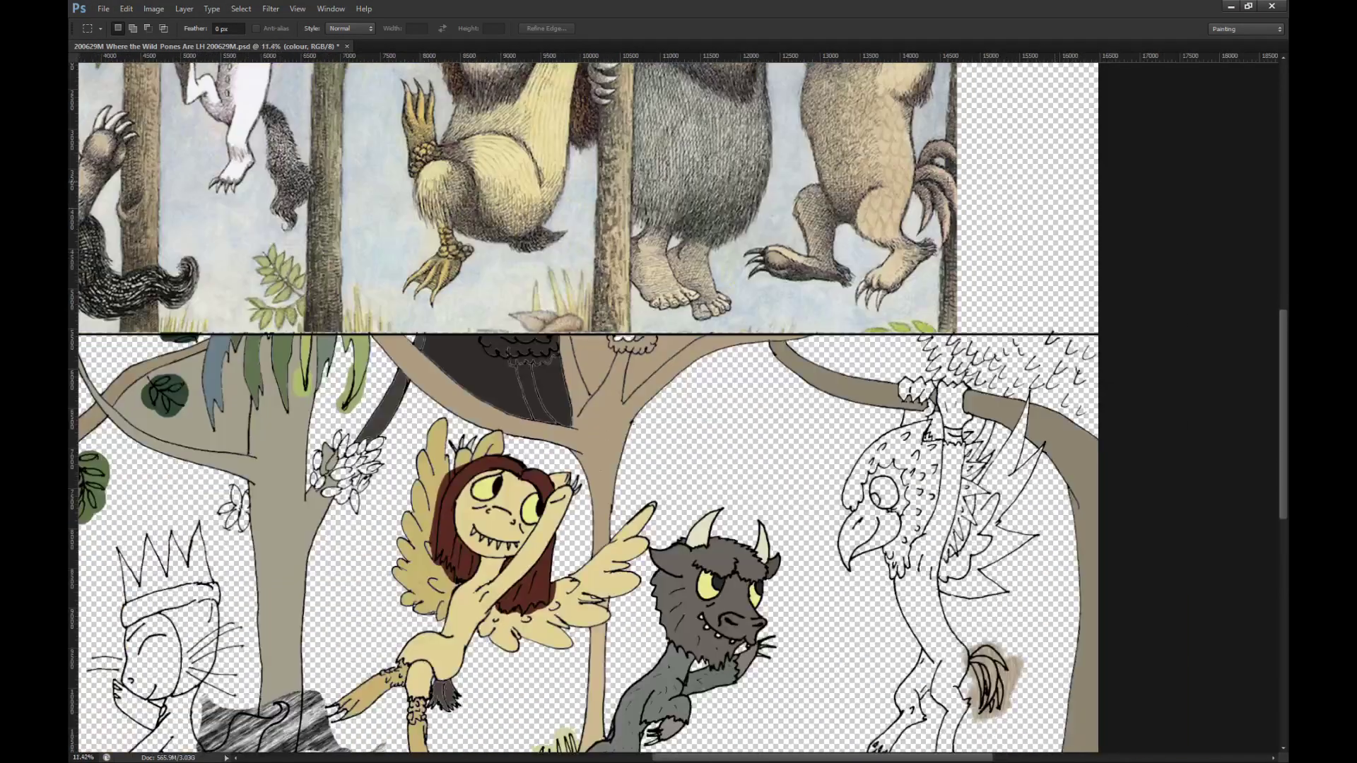
pyautogui.scroll(-2, 948, 182)
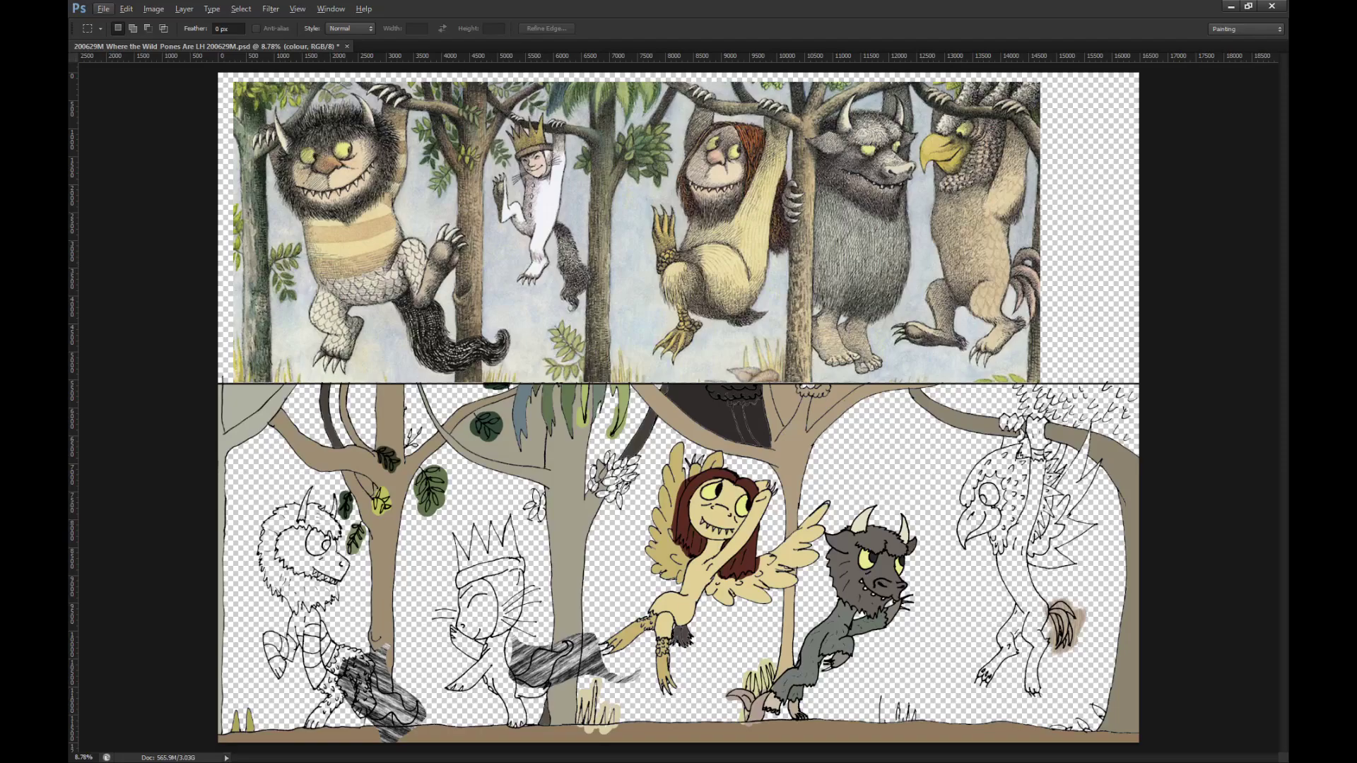
pyautogui.press('i')
pyautogui.click(358, 231)
pyautogui.press('m')
pyautogui.press('i')
pyautogui.click(362, 230)
pyautogui.press('z')
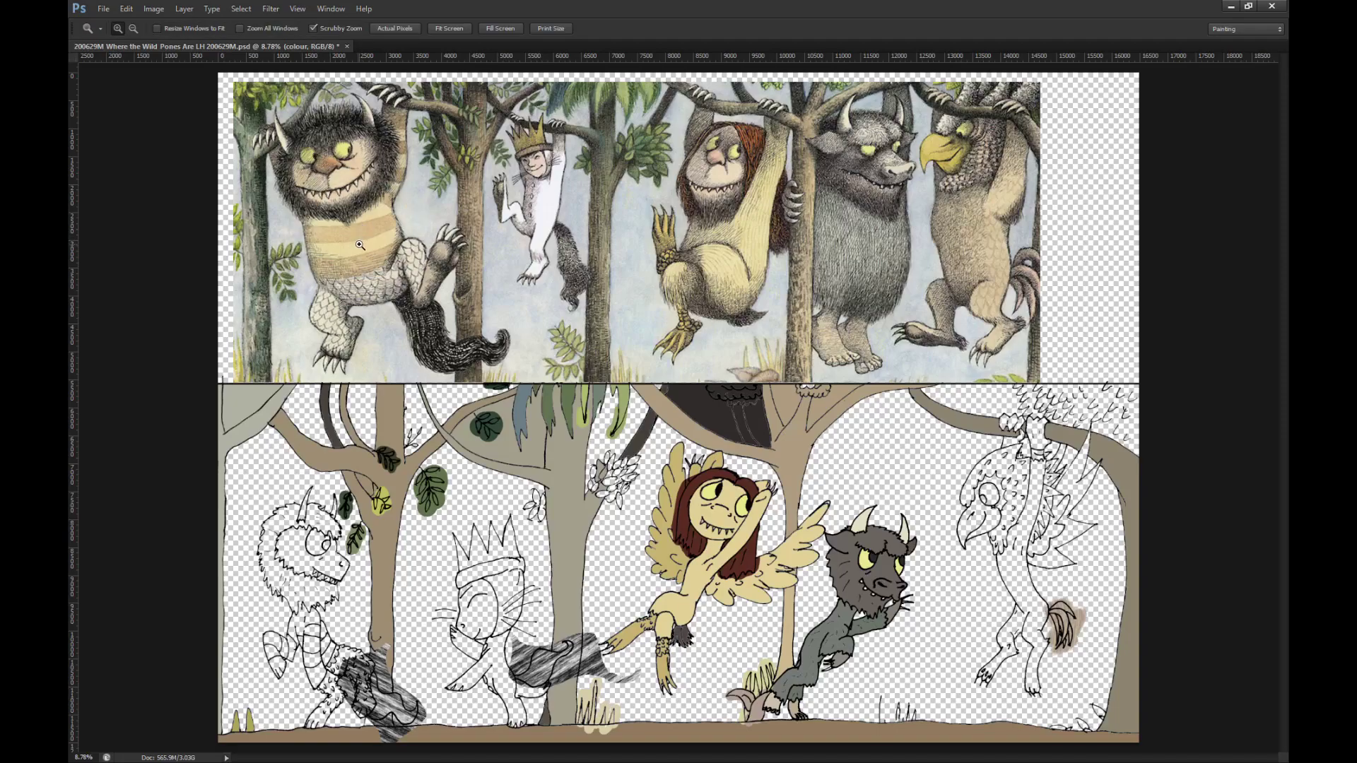
pyautogui.press('i')
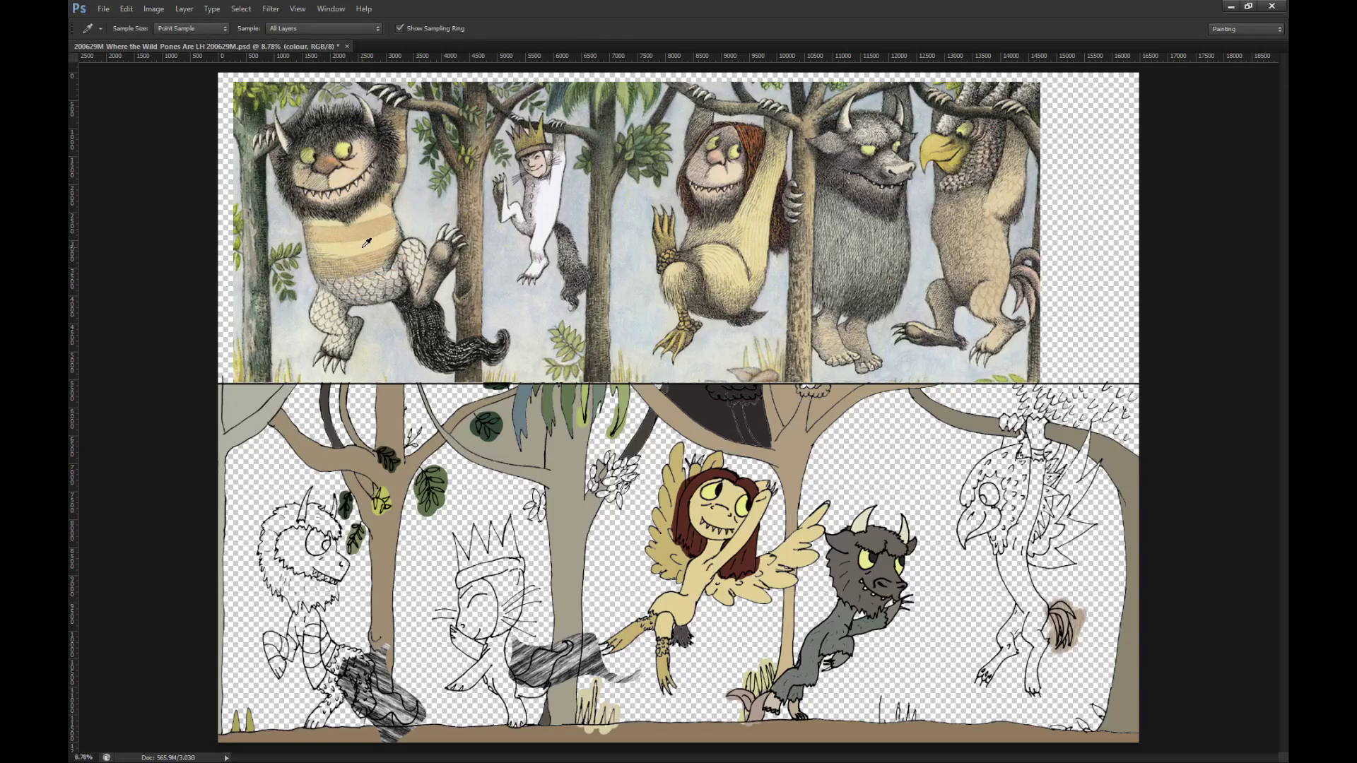
pyautogui.scroll(6, 323, 641)
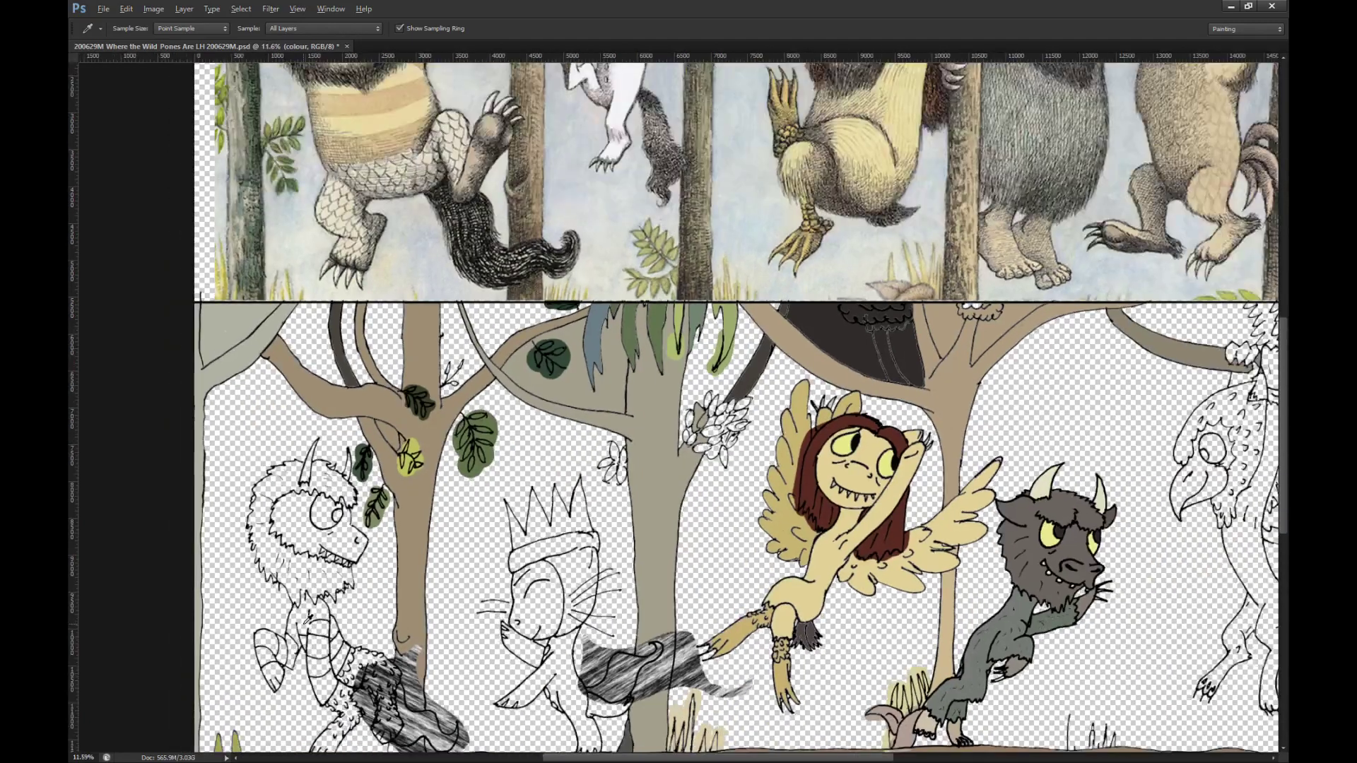
pyautogui.scroll(-3, 324, 642)
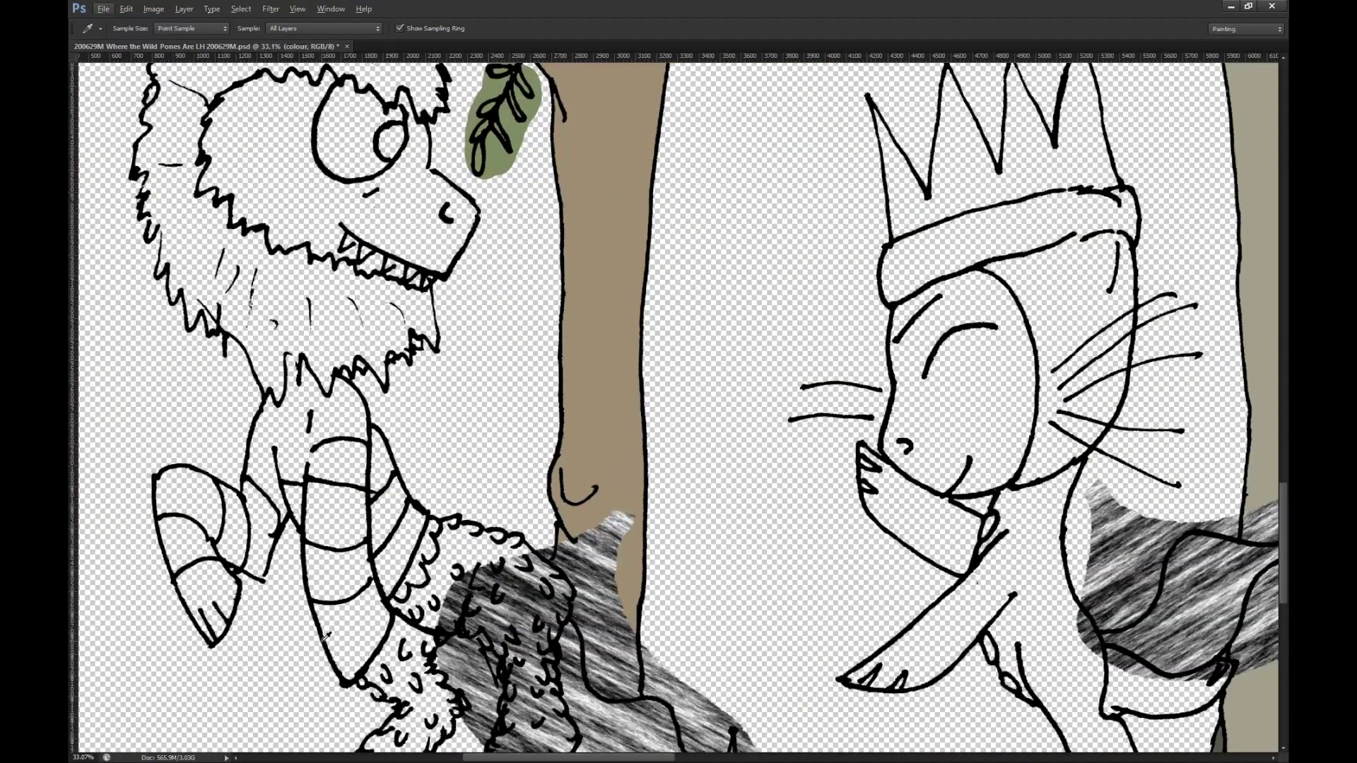
pyautogui.scroll(-5, 351, 452)
pyautogui.scroll(3, 545, 233)
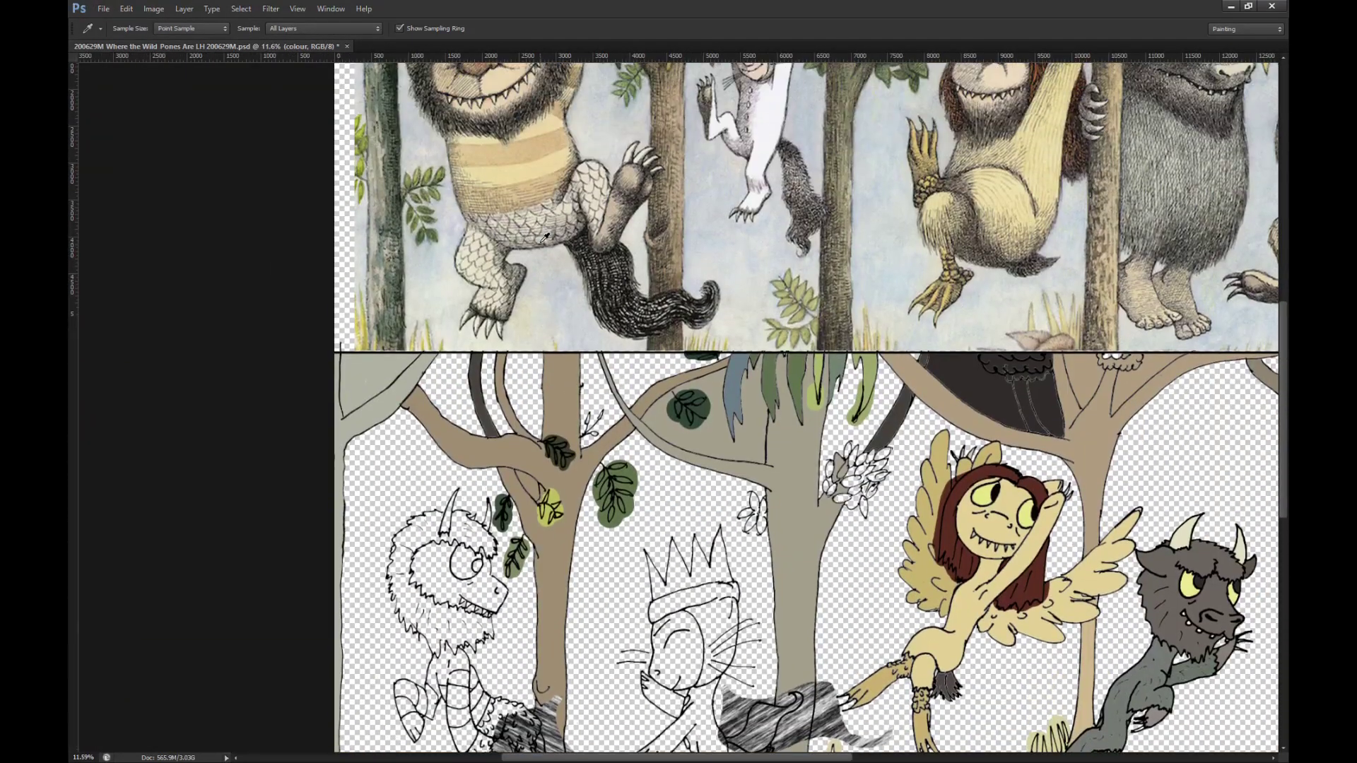
pyautogui.click(558, 170)
pyautogui.click(558, 162)
# Step: Fill the three bands on the maned pony's torso behind its front leg with alternating tan and pale yellow, undoing the spilled fill
pyautogui.scroll(-3, 456, 470)
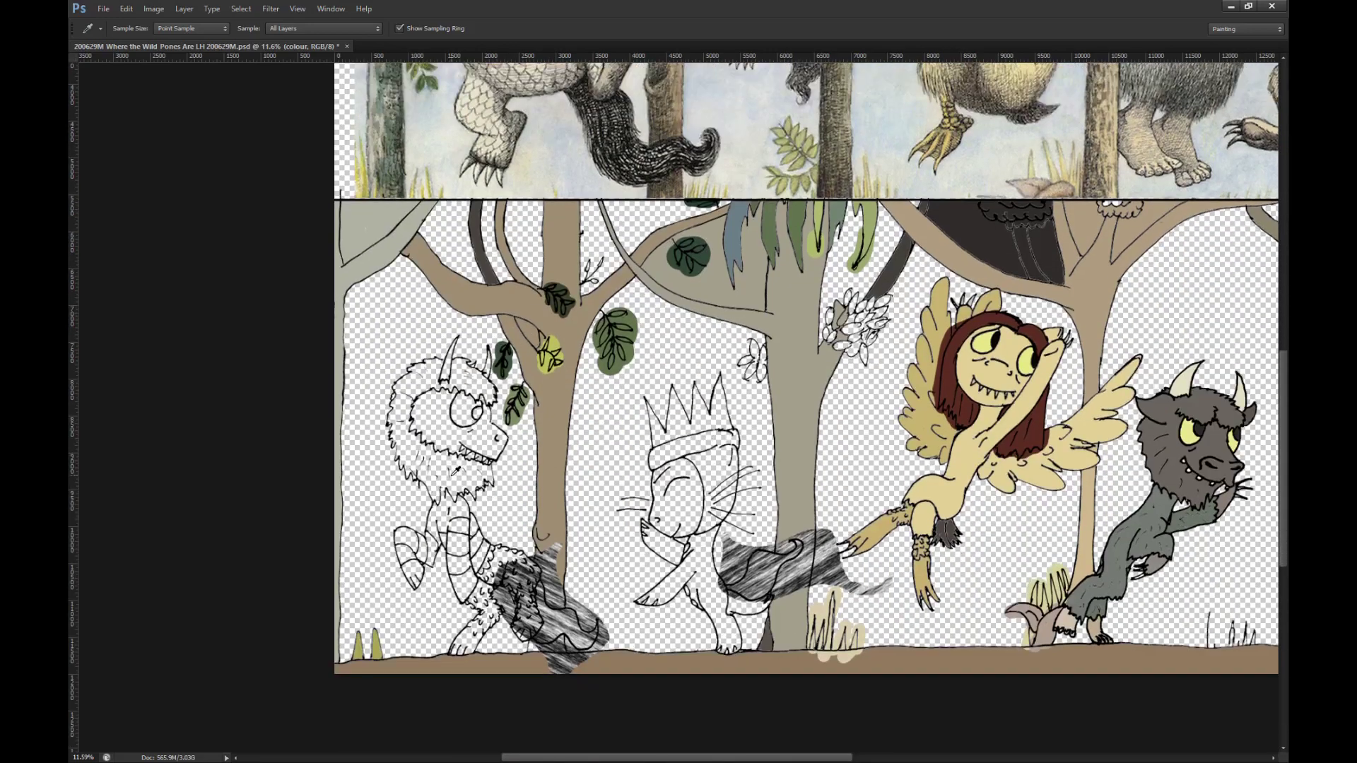
pyautogui.scroll(5, 456, 470)
pyautogui.scroll(-2, 1007, 402)
pyautogui.press('g')
pyautogui.click(571, 597)
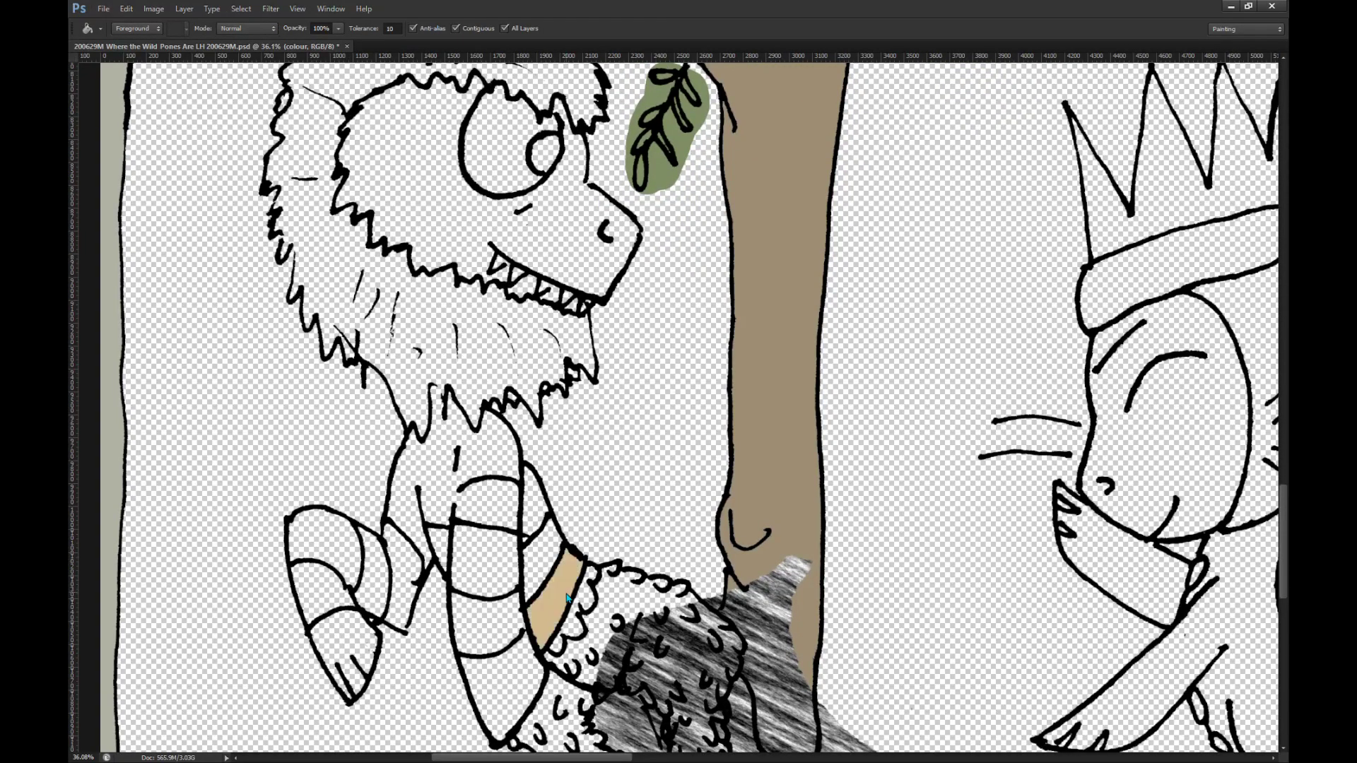
pyautogui.press('z')
pyautogui.press('g')
pyautogui.click(550, 563)
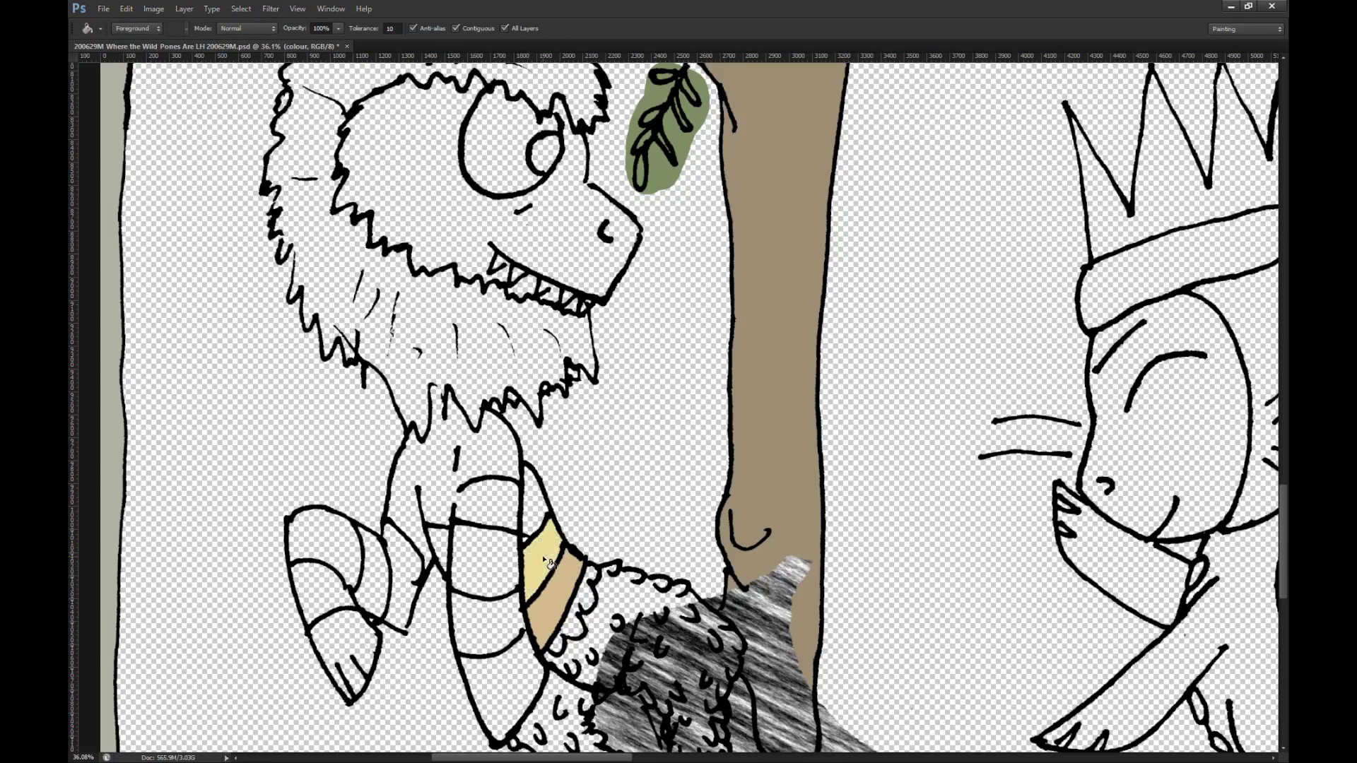
pyautogui.click(542, 511)
pyautogui.scroll(-2, 523, 505)
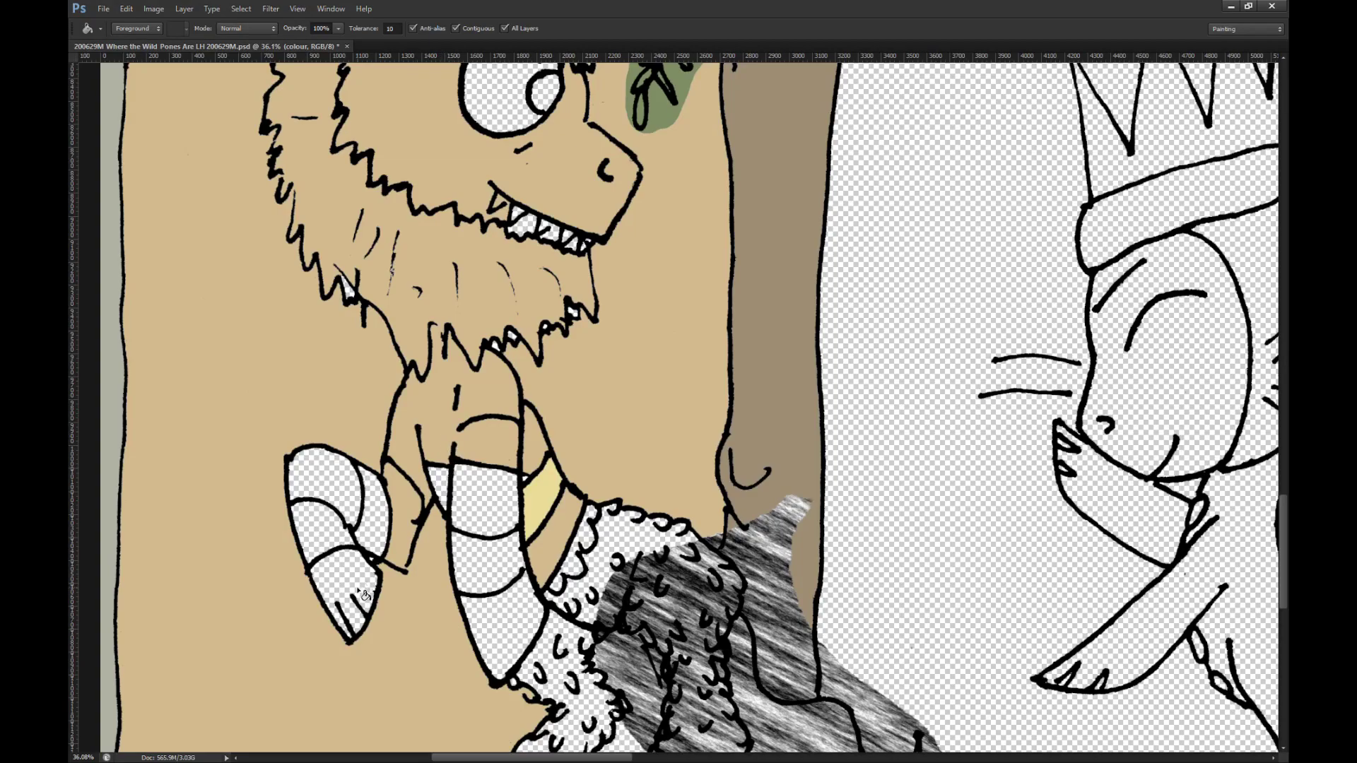
pyautogui.hotkey('ctrl', 'z')
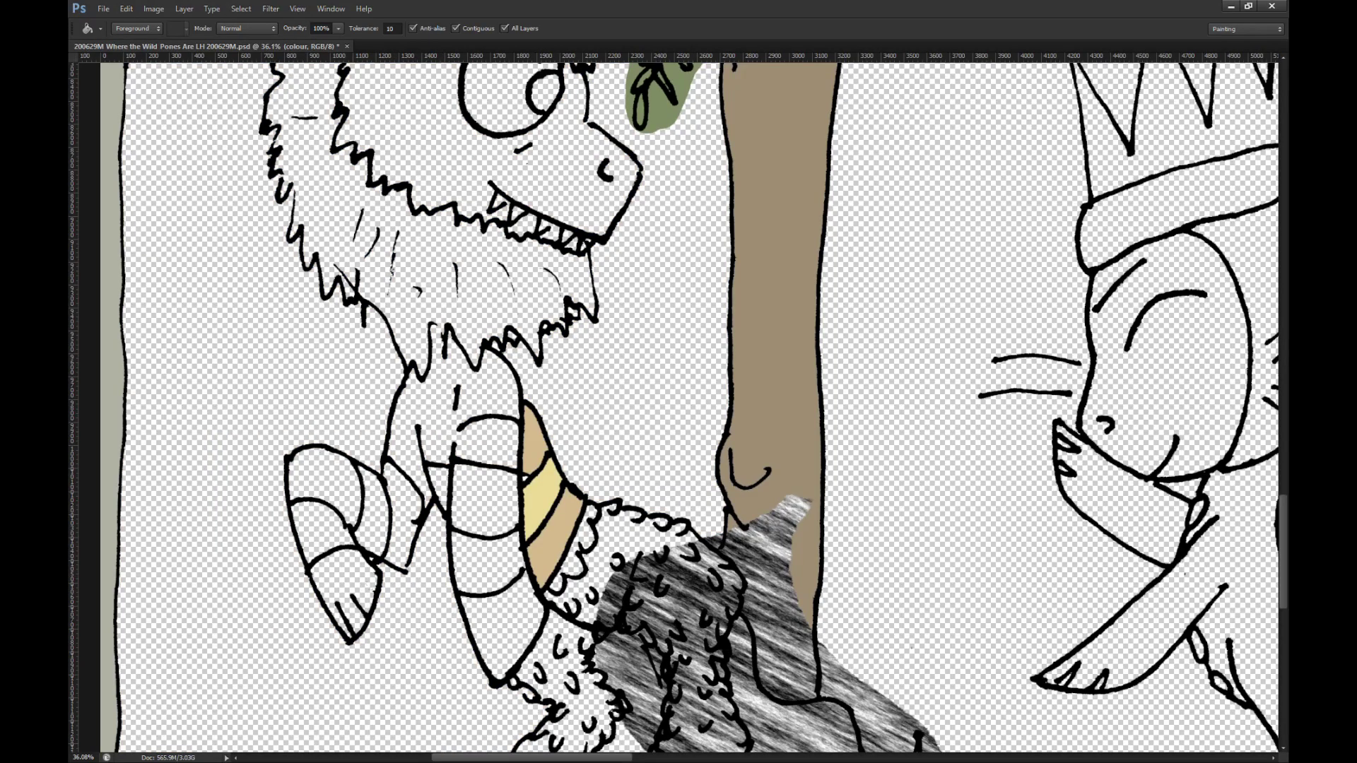
# Step: Close the gap in the maned pony's mane outline above its neck with the brush on the outlines layer
pyautogui.hotkey('alt', ']')
pyautogui.press('b')
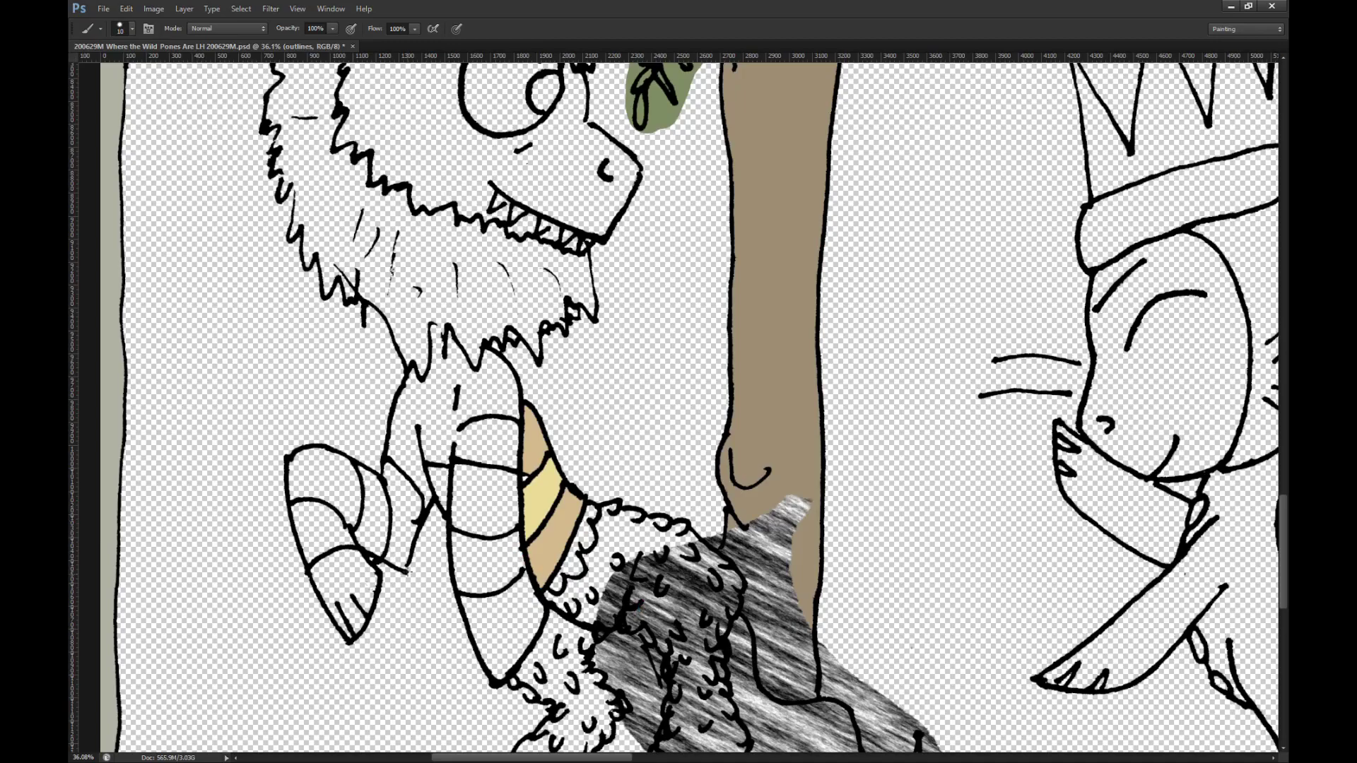
pyautogui.scroll(4, 410, 570)
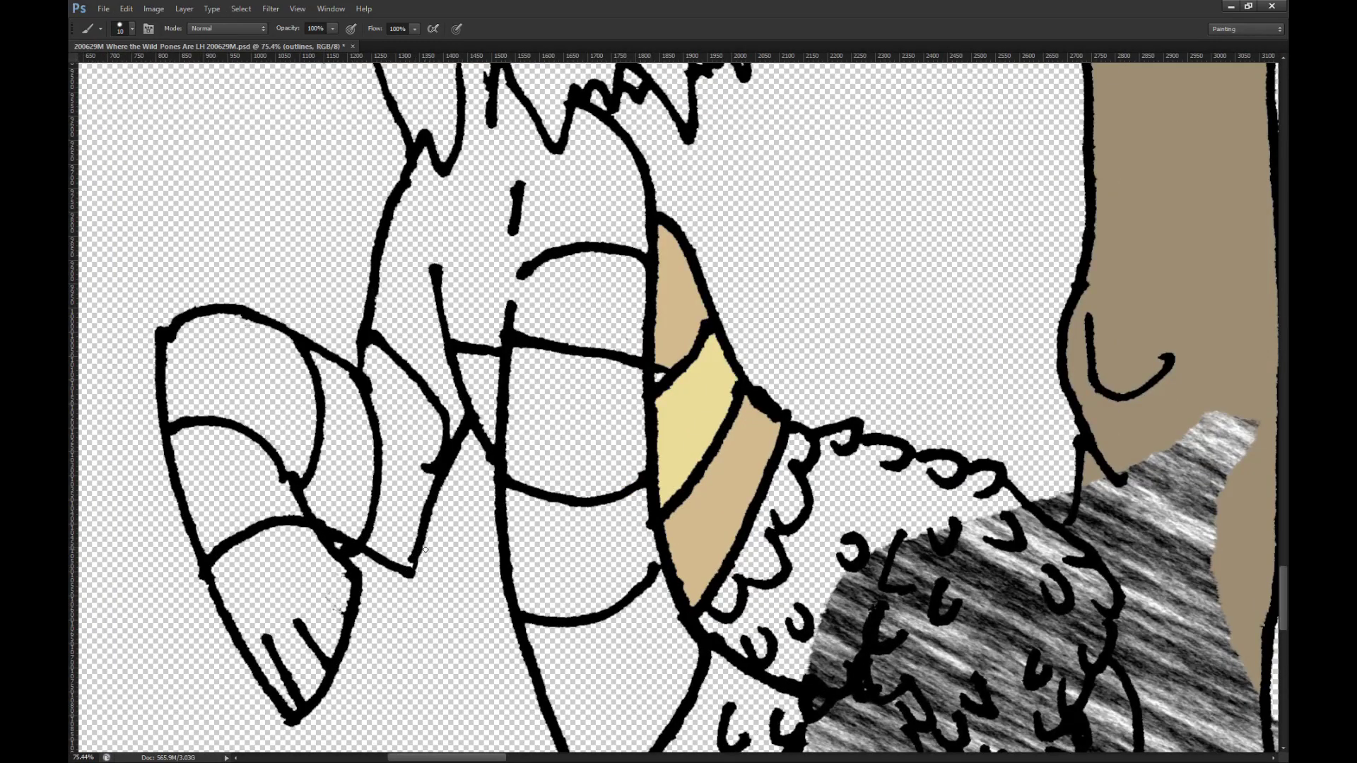
pyautogui.scroll(5, 469, 246)
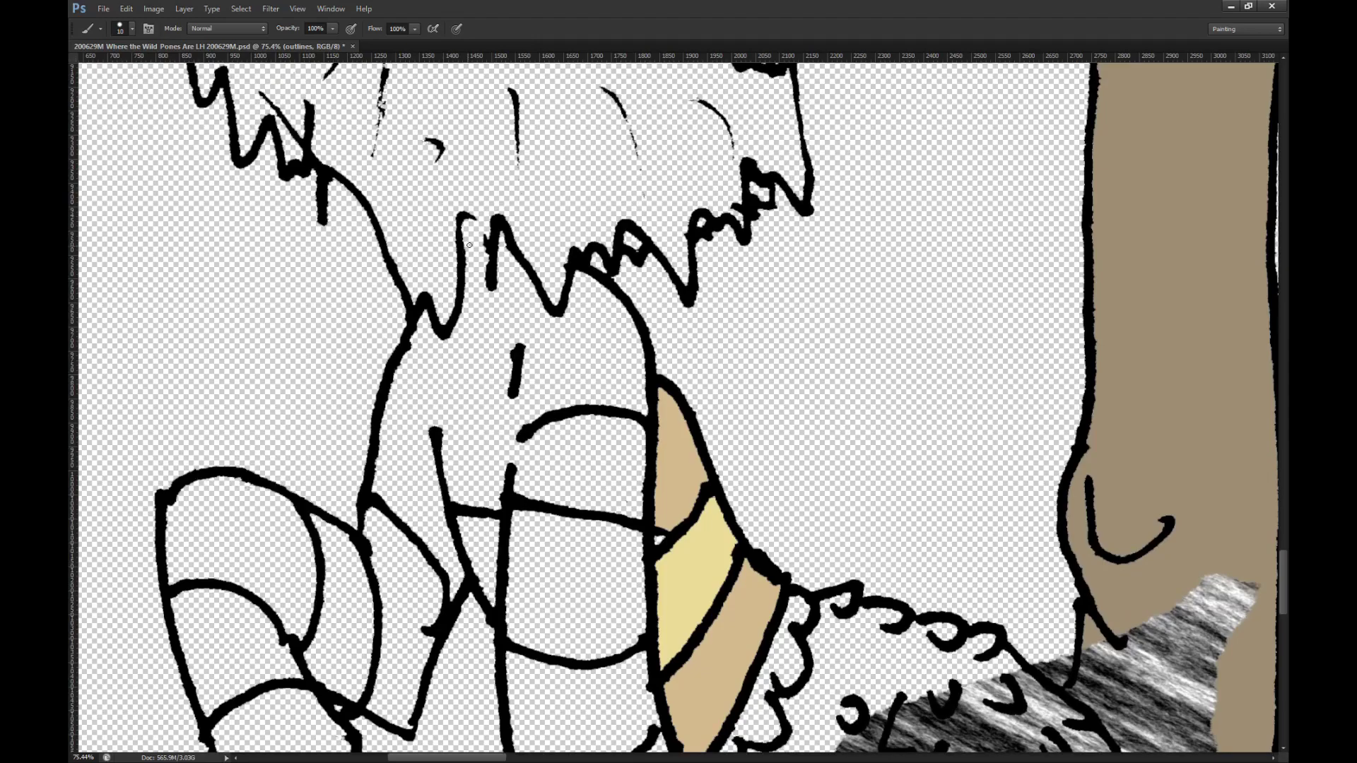
pyautogui.scroll(-5, 576, 442)
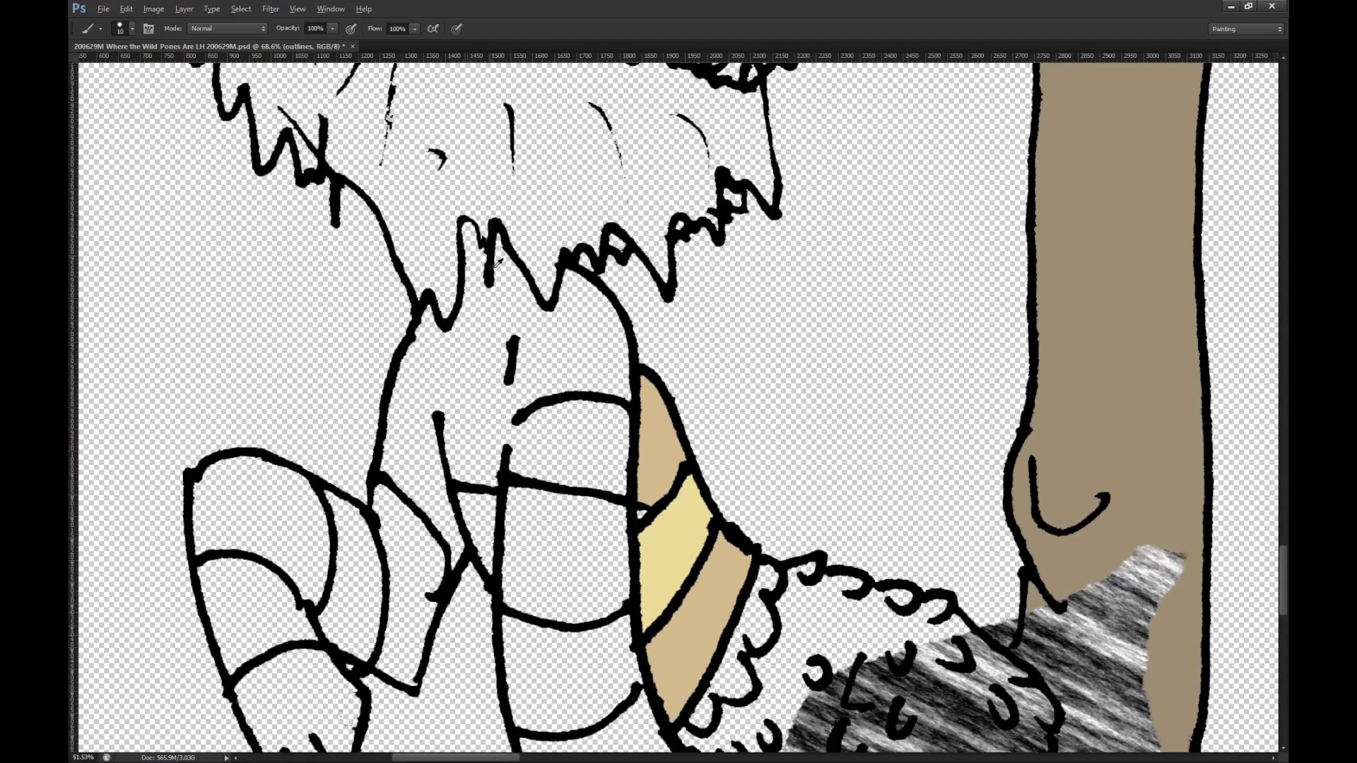
pyautogui.scroll(2, 576, 442)
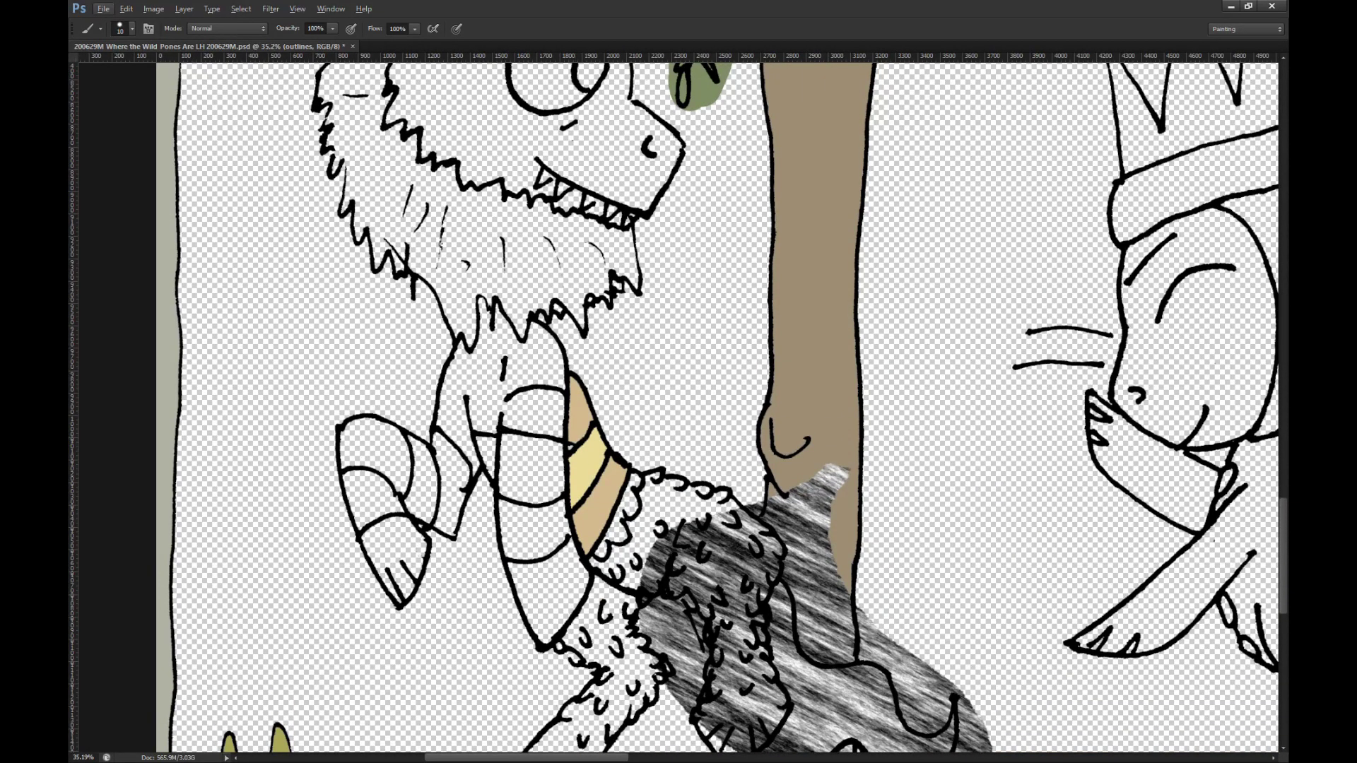
# Step: Sample tan from the torso band and fill the maned pony's neck and chest with it on the colour layer
pyautogui.hotkey('alt', '[')
pyautogui.press('i')
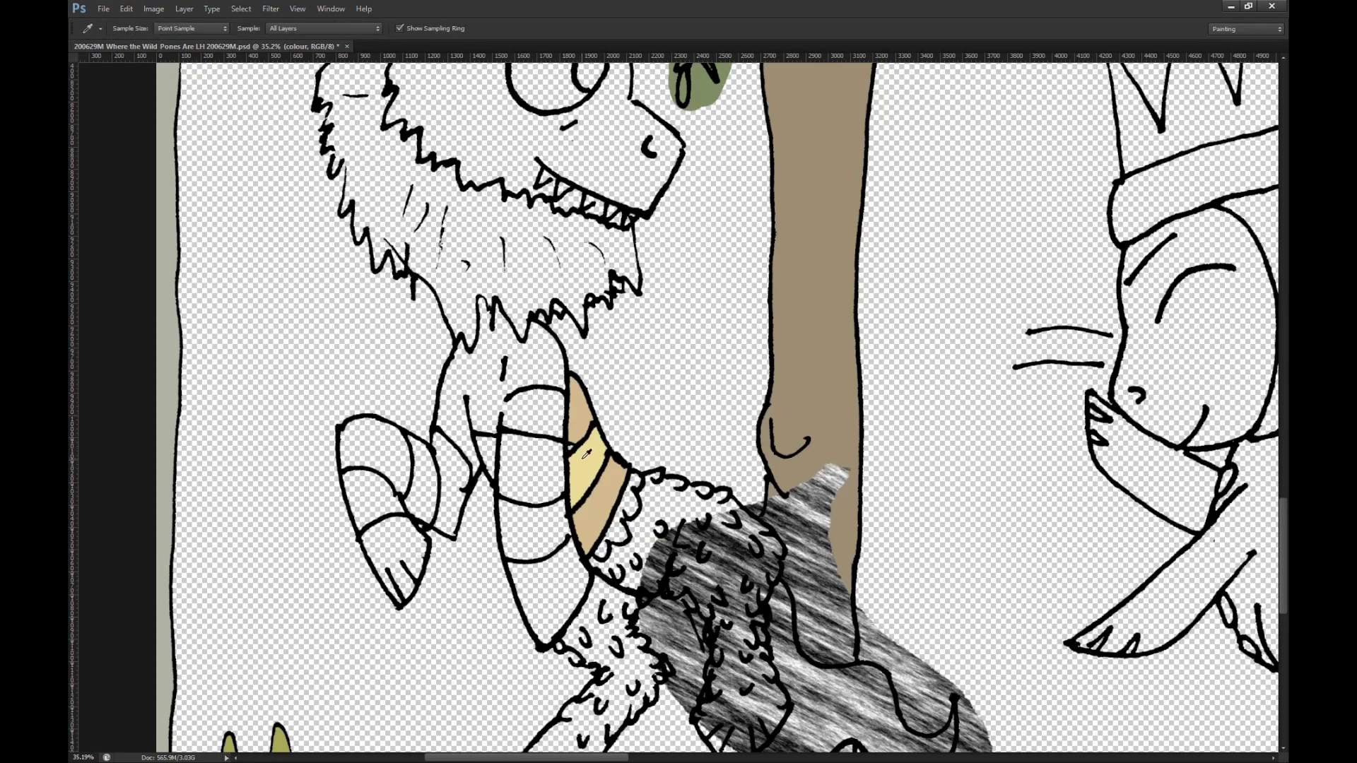
pyautogui.moveTo(588, 450); pyautogui.dragTo(587, 406)
pyautogui.press('g')
pyautogui.click(493, 398)
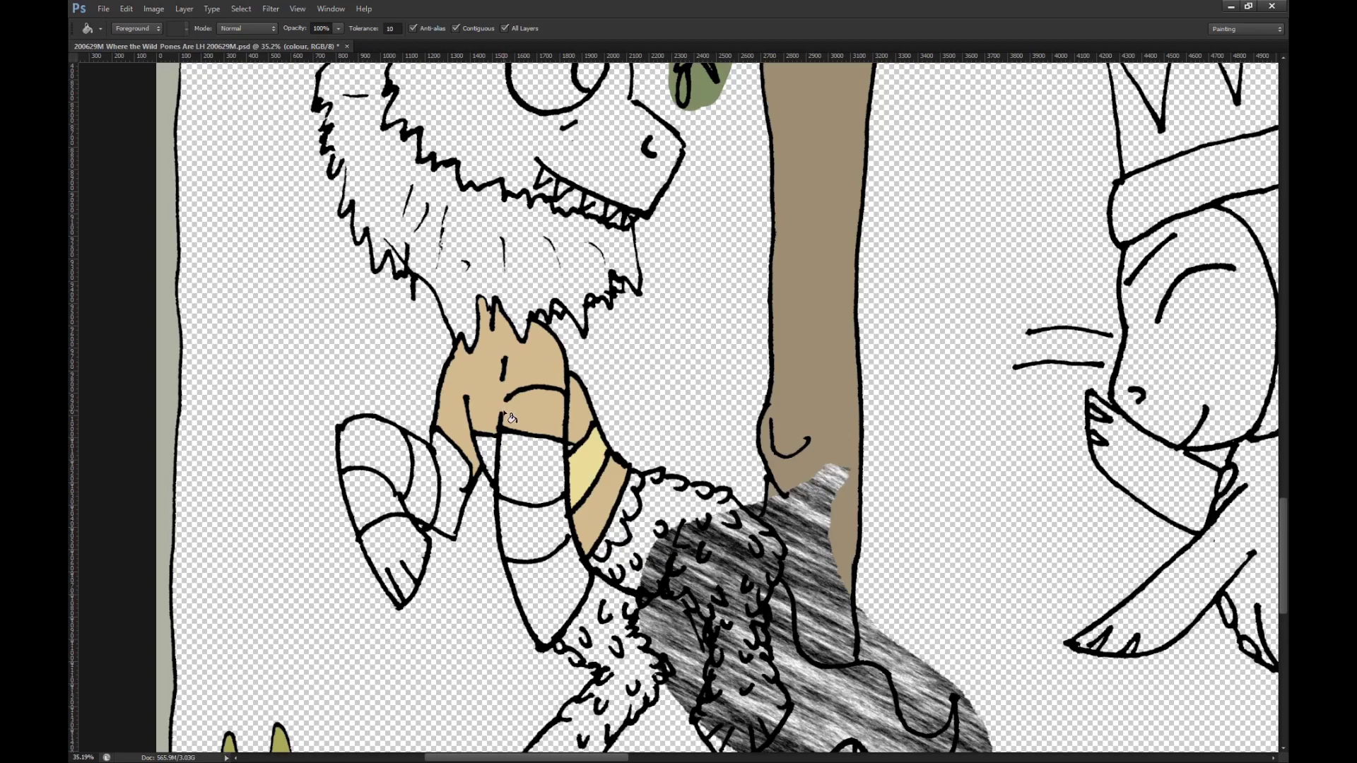
# Step: Sample pale yellow from the torso band and brush it over the top band of the maned pony's standing front leg
pyautogui.scroll(2, 506, 412)
pyautogui.keyDown('alt'); pyautogui.click(620, 486); pyautogui.keyUp('alt')
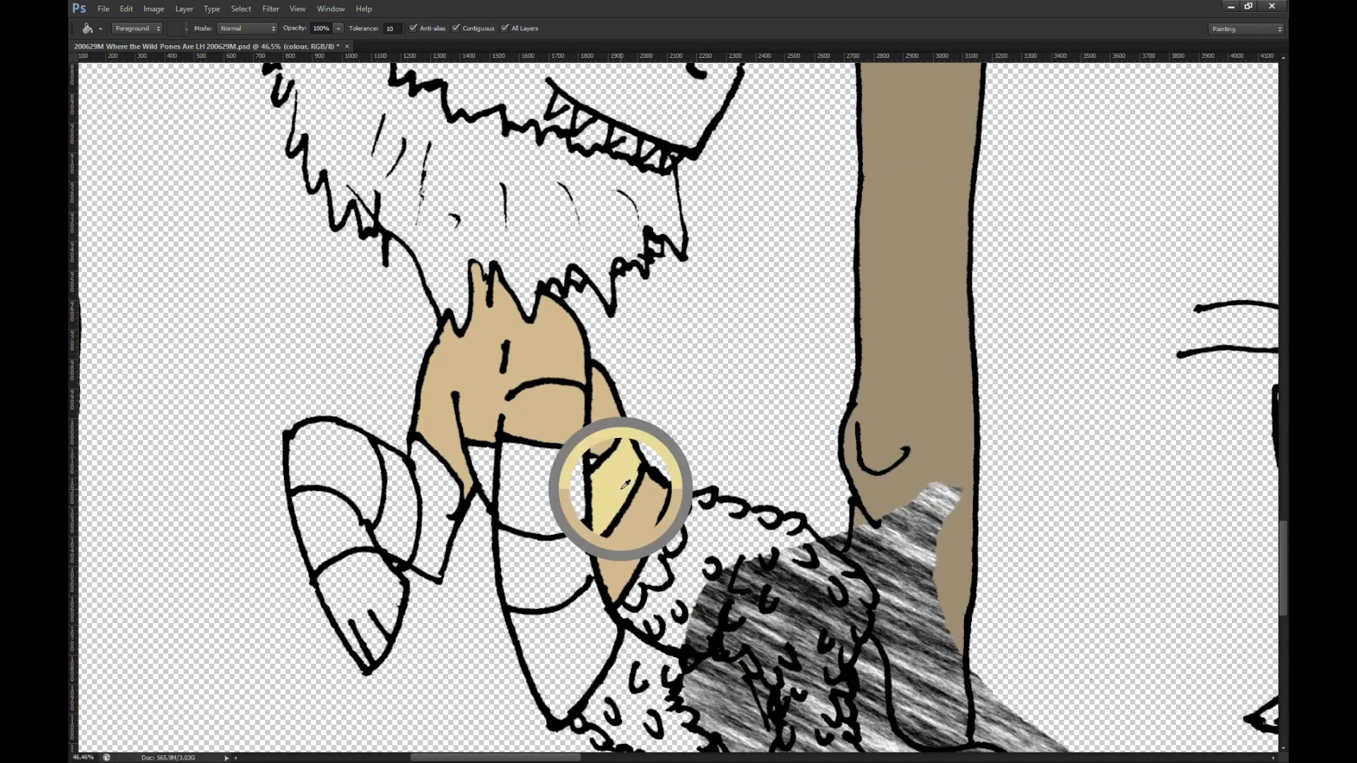
pyautogui.press('b')
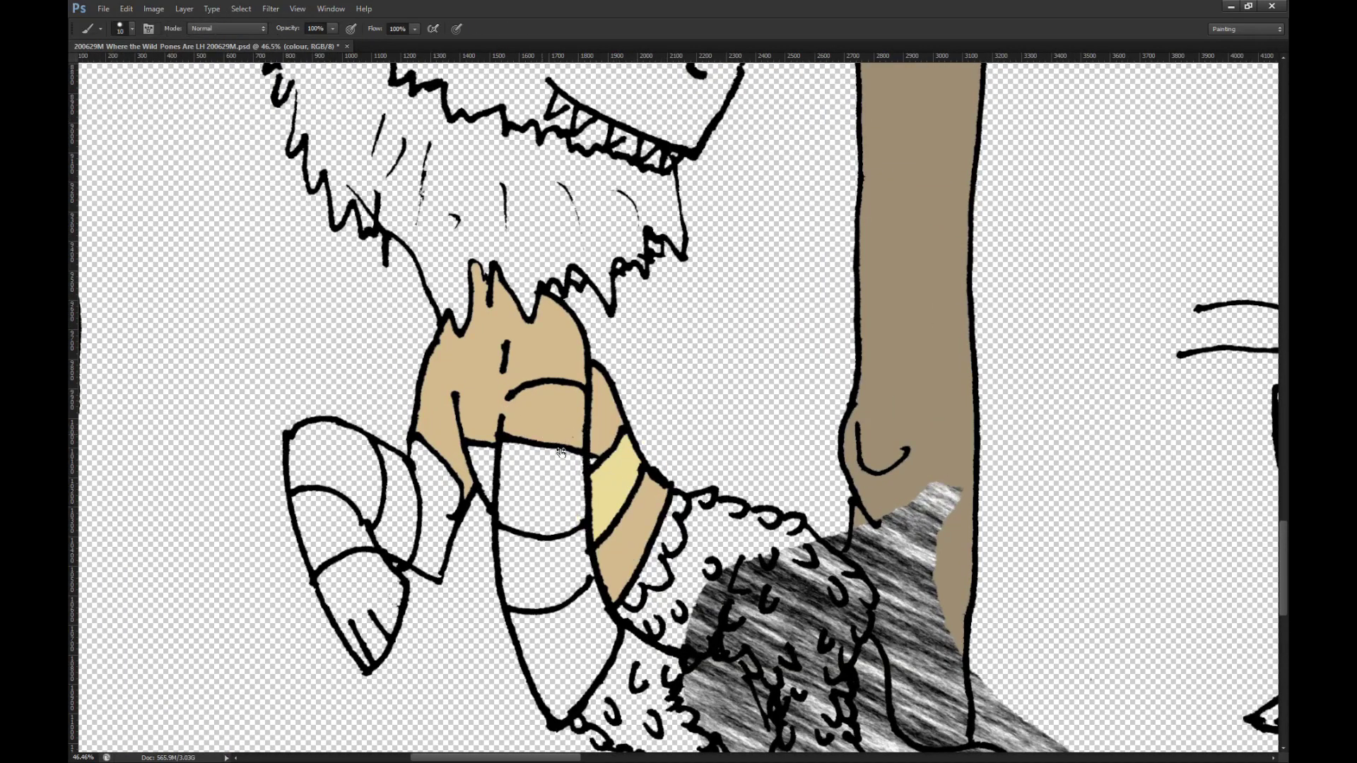
pyautogui.keyDown('alt'); pyautogui.rightClick(622, 470); pyautogui.keyUp('alt')
pyautogui.moveTo(526, 419)
pyautogui.mouseDown()
pyautogui.moveTo(561, 403)
pyautogui.moveTo(567, 423)
pyautogui.moveTo(579, 410)
pyautogui.moveTo(540, 431)
pyautogui.moveTo(573, 438)
pyautogui.mouseUp()
pyautogui.click(633, 460)
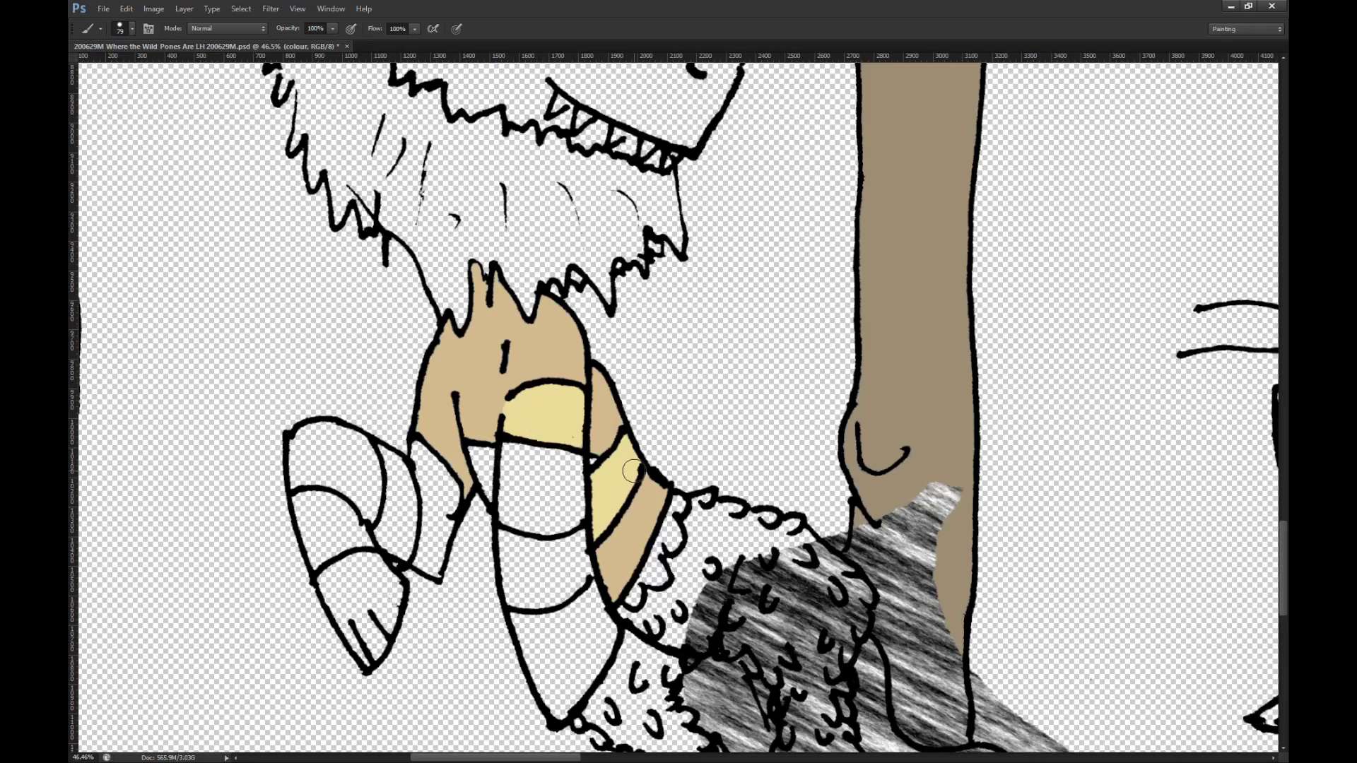
# Step: Erase the messy stripe junction beside the standing front leg on the outlines layer and redraw it as one clean black curve
pyautogui.scroll(4, 586, 465)
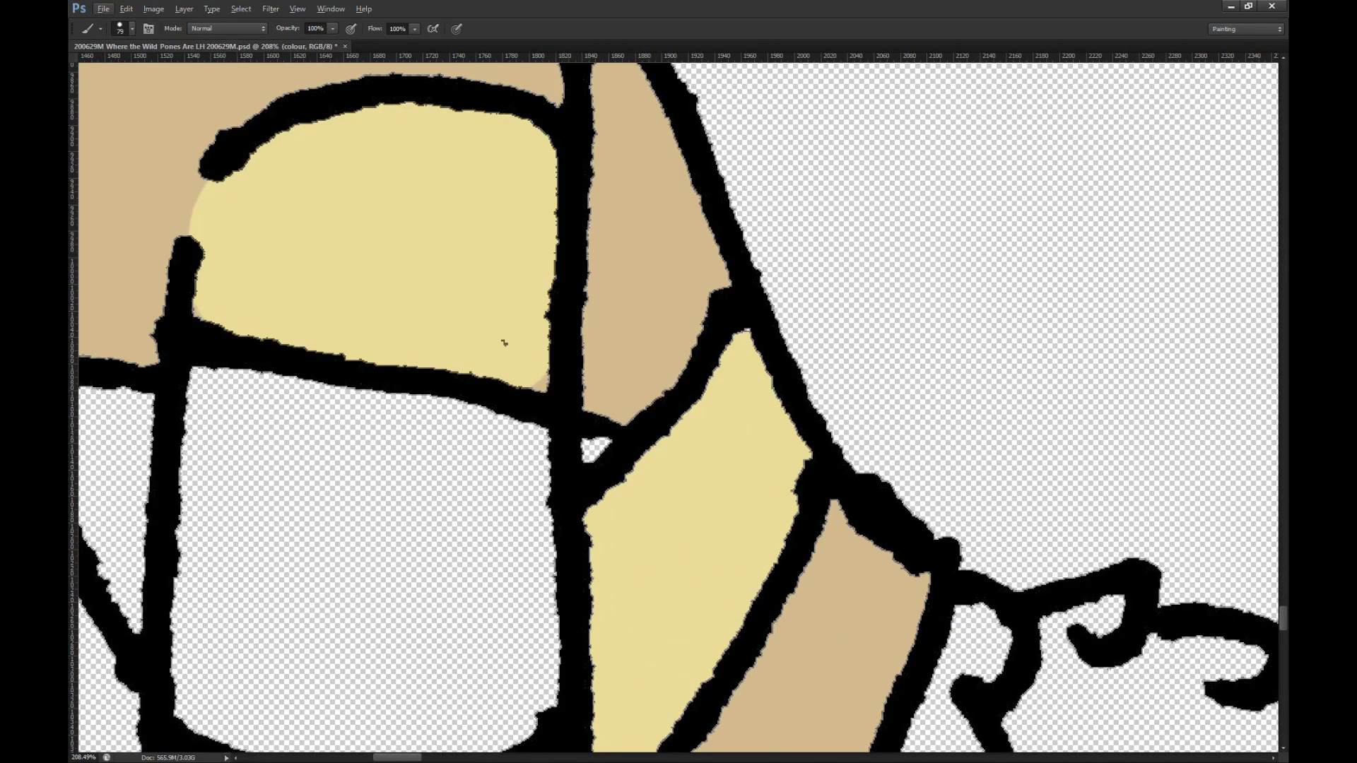
pyautogui.hotkey('alt', ']')
pyautogui.press('e')
pyautogui.moveTo(601, 488)
pyautogui.mouseDown()
pyautogui.moveTo(596, 499)
pyautogui.moveTo(601, 397)
pyautogui.moveTo(624, 479)
pyautogui.mouseUp()
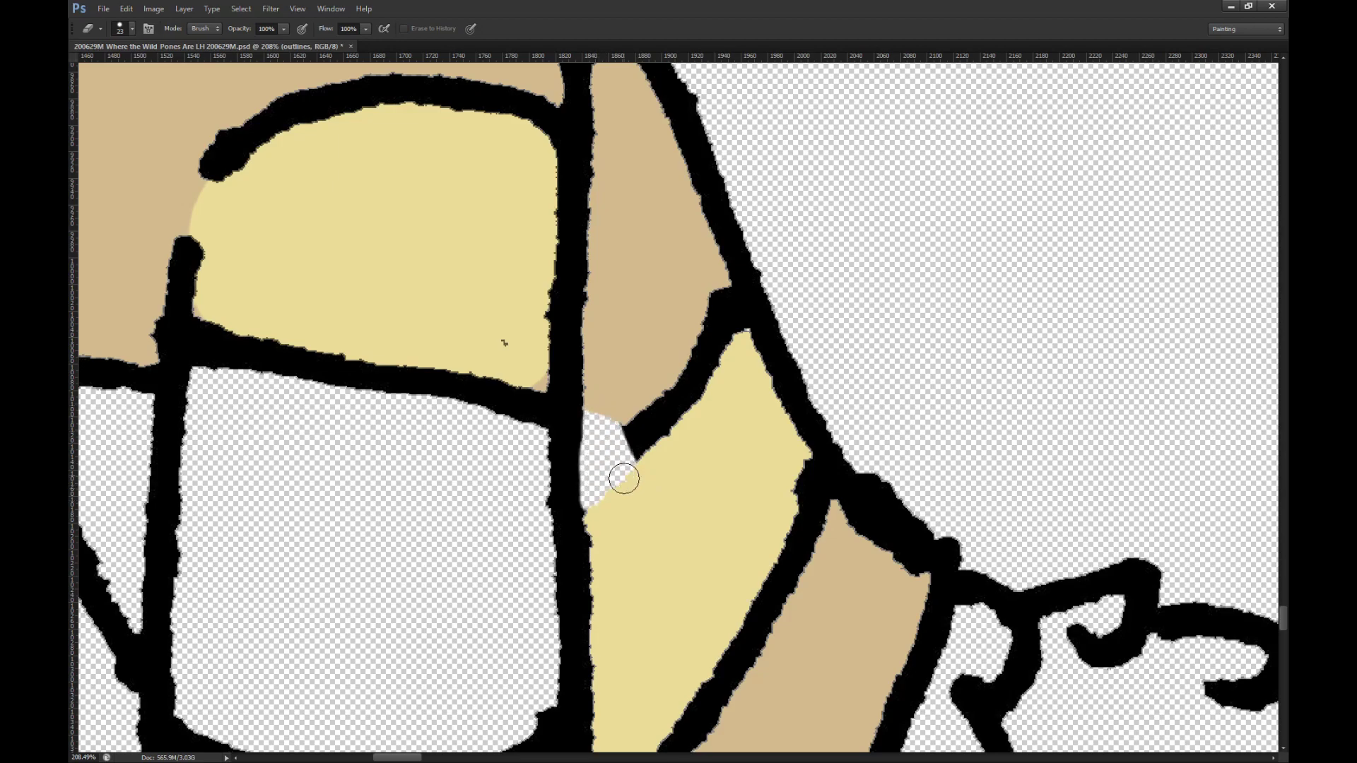
pyautogui.press('b')
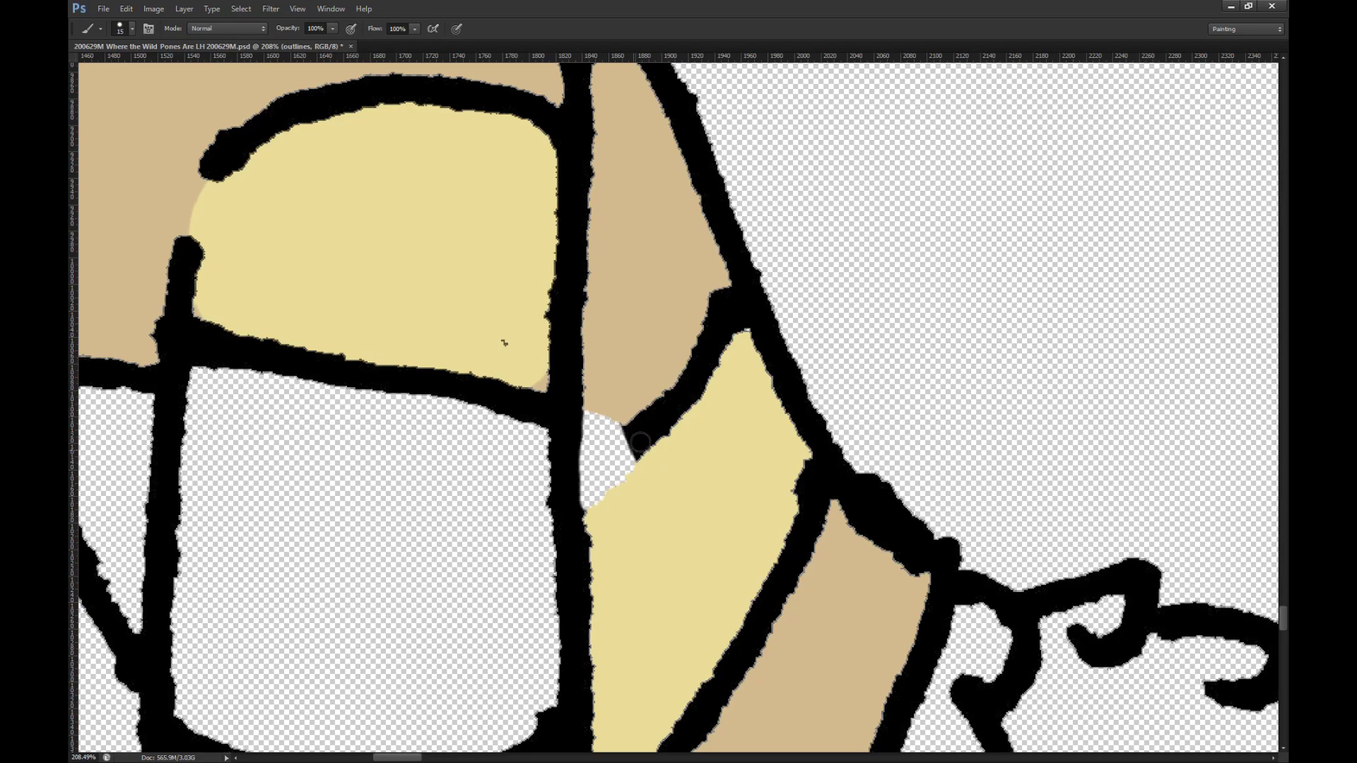
pyautogui.moveTo(562, 445); pyautogui.dragTo(660, 428)
pyautogui.hotkey('ctrl', 'z')
pyautogui.press('x')
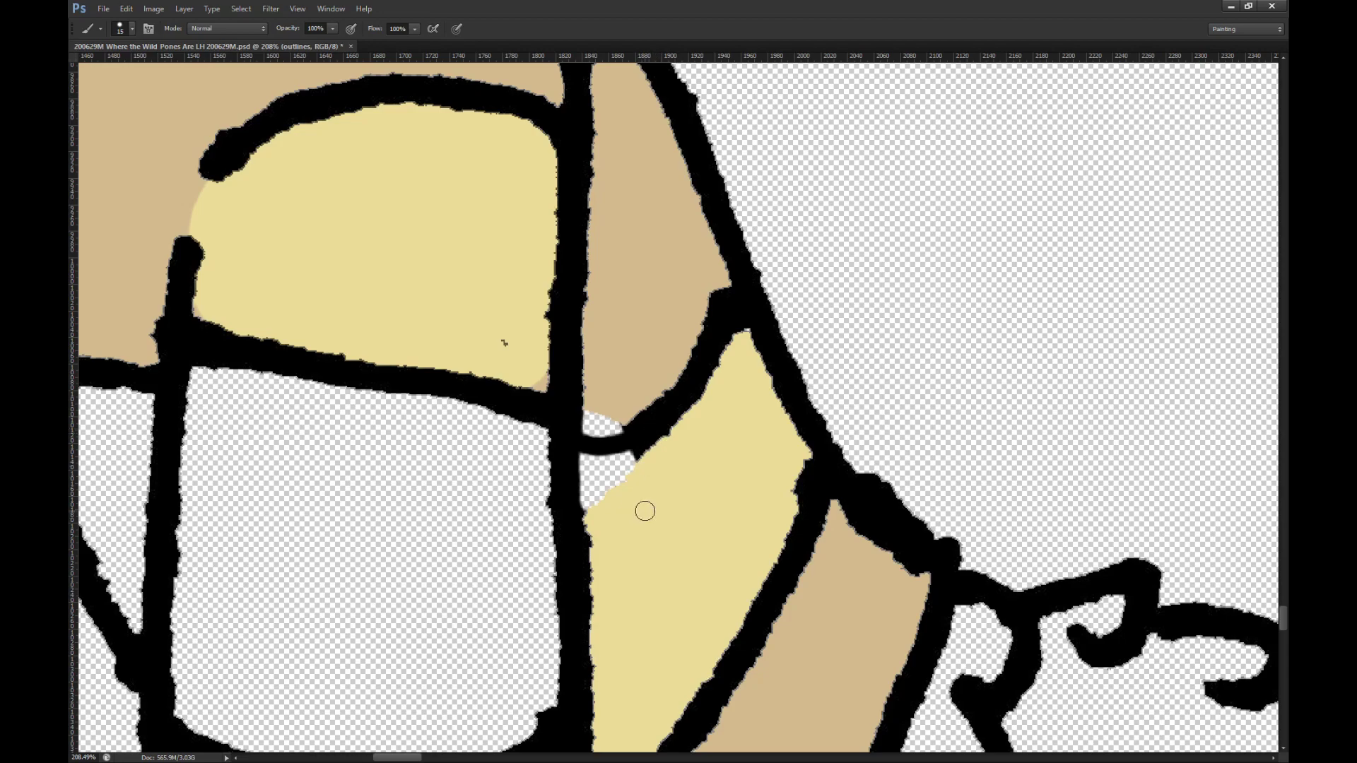
pyautogui.hotkey('alt', '[')
pyautogui.moveTo(615, 435)
pyautogui.mouseDown()
pyautogui.moveTo(585, 431)
pyautogui.moveTo(628, 449)
pyautogui.moveTo(577, 441)
pyautogui.mouseUp()
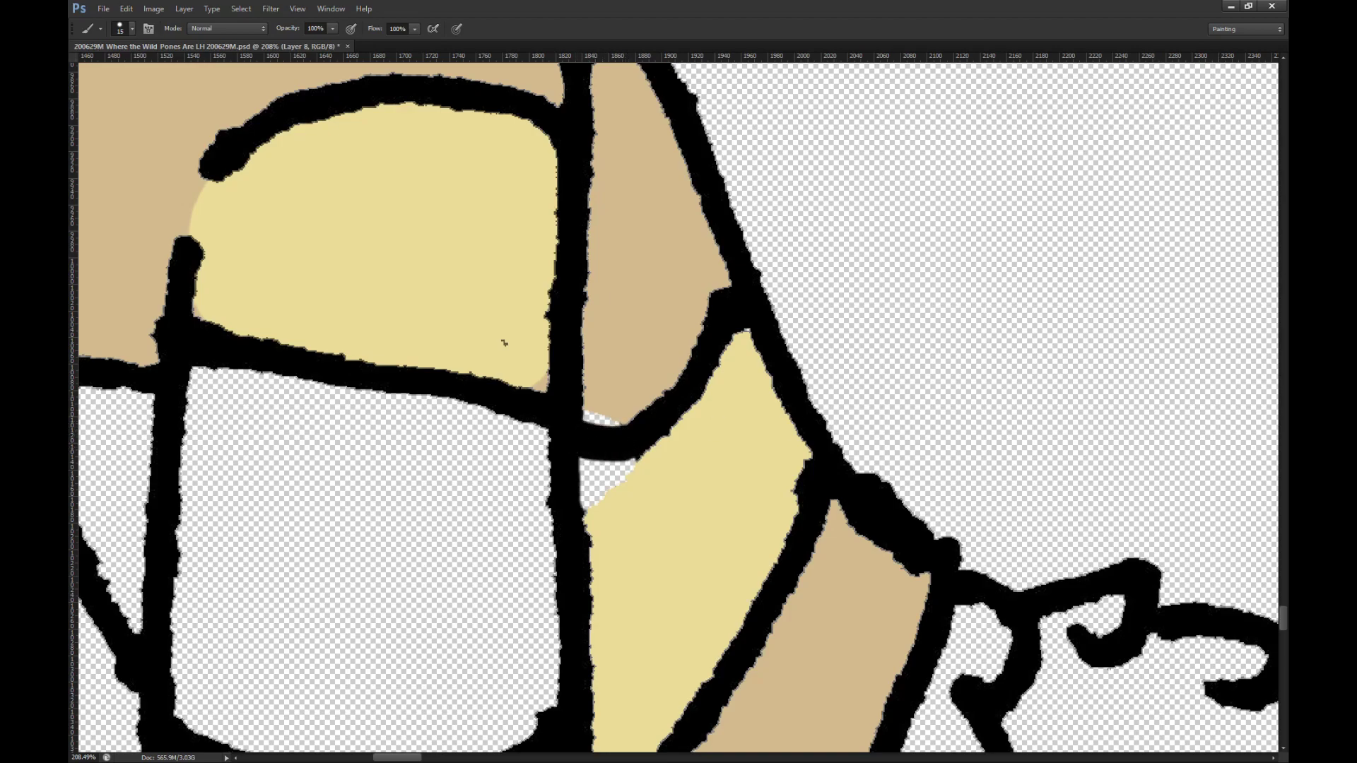
# Step: Paint the gaps around the redrawn stripe line with the sampled tan and pale yellow on the colour layer
pyautogui.keyDown('alt'); pyautogui.click(638, 371); pyautogui.keyUp('alt')
pyautogui.moveTo(605, 403)
pyautogui.mouseDown()
pyautogui.moveTo(591, 418)
pyautogui.moveTo(629, 415)
pyautogui.mouseUp()
pyautogui.keyDown('alt'); pyautogui.click(522, 331); pyautogui.keyUp('alt')
pyautogui.moveTo(544, 373); pyautogui.dragTo(539, 380)
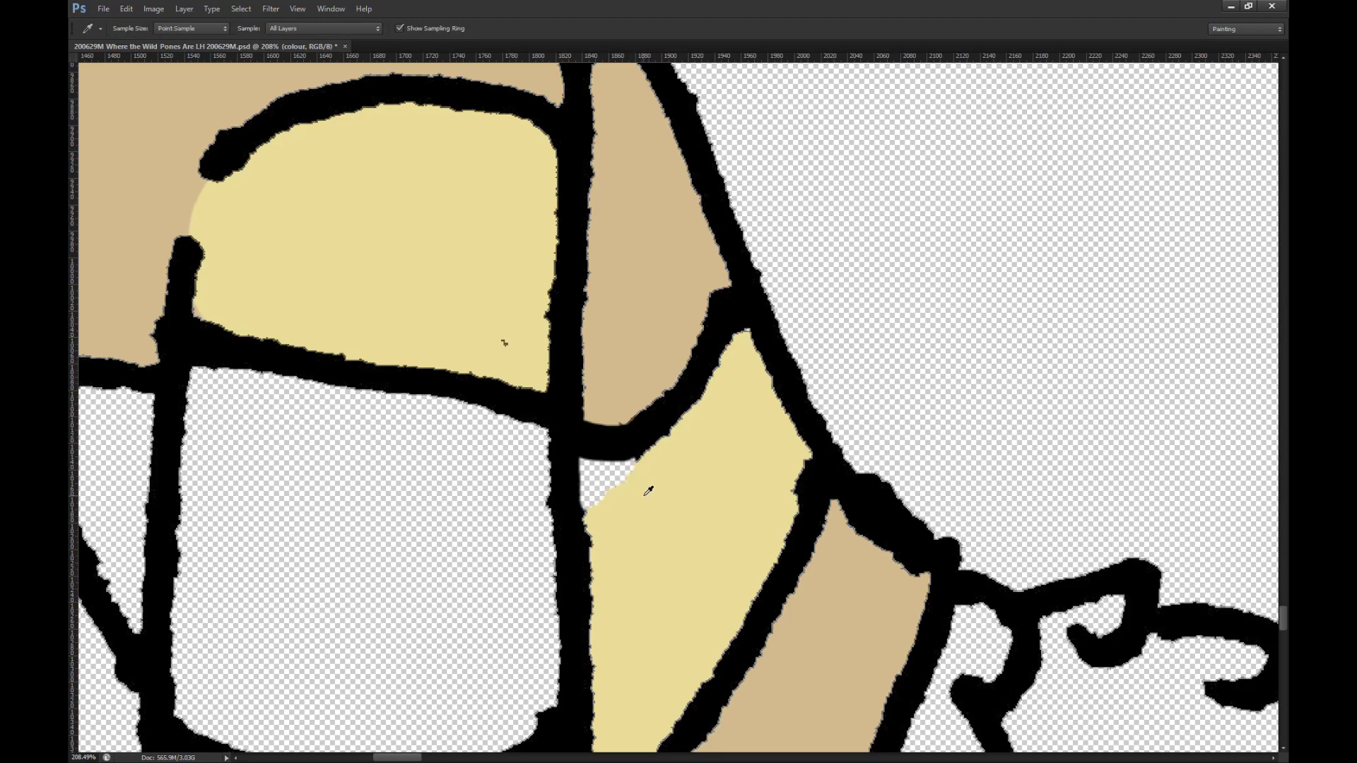
pyautogui.moveTo(642, 463)
pyautogui.mouseDown()
pyautogui.moveTo(594, 467)
pyautogui.moveTo(583, 487)
pyautogui.moveTo(605, 478)
pyautogui.moveTo(596, 487)
pyautogui.mouseUp()
# Step: Fill the standing front leg's second band with tan and the small chest sliver between the front legs with pale yellow
pyautogui.scroll(-5, 820, 412)
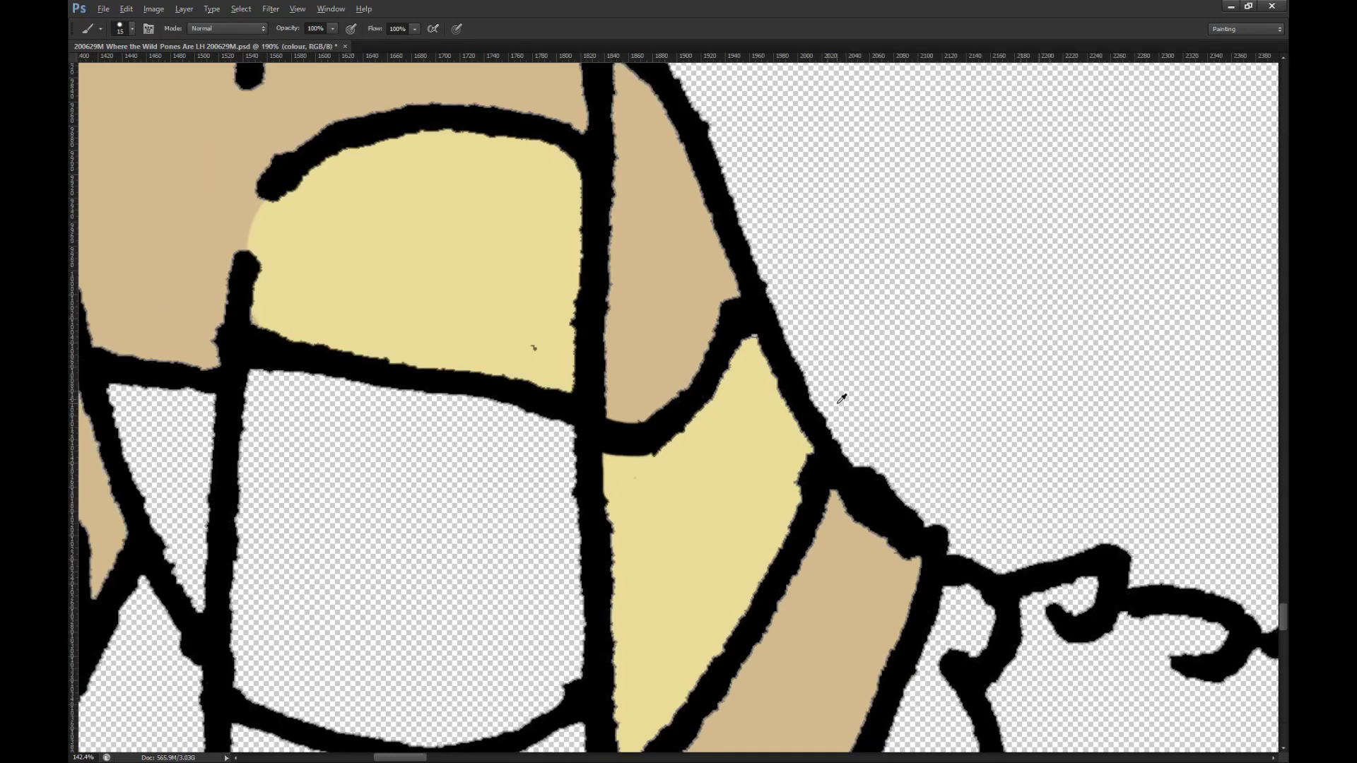
pyautogui.keyDown('alt'); pyautogui.click(772, 348); pyautogui.keyUp('alt')
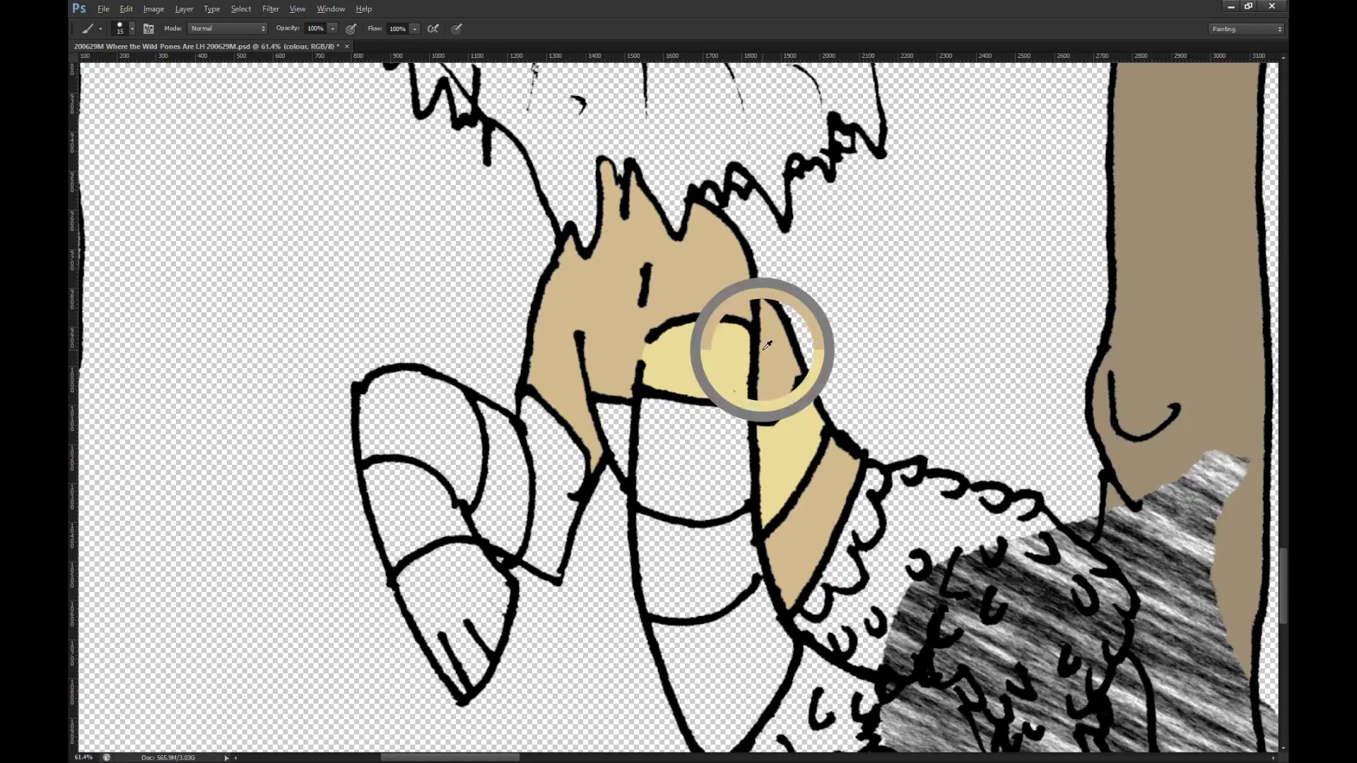
pyautogui.press('g')
pyautogui.click(715, 454)
pyautogui.keyDown('alt'); pyautogui.click(759, 449); pyautogui.keyUp('alt')
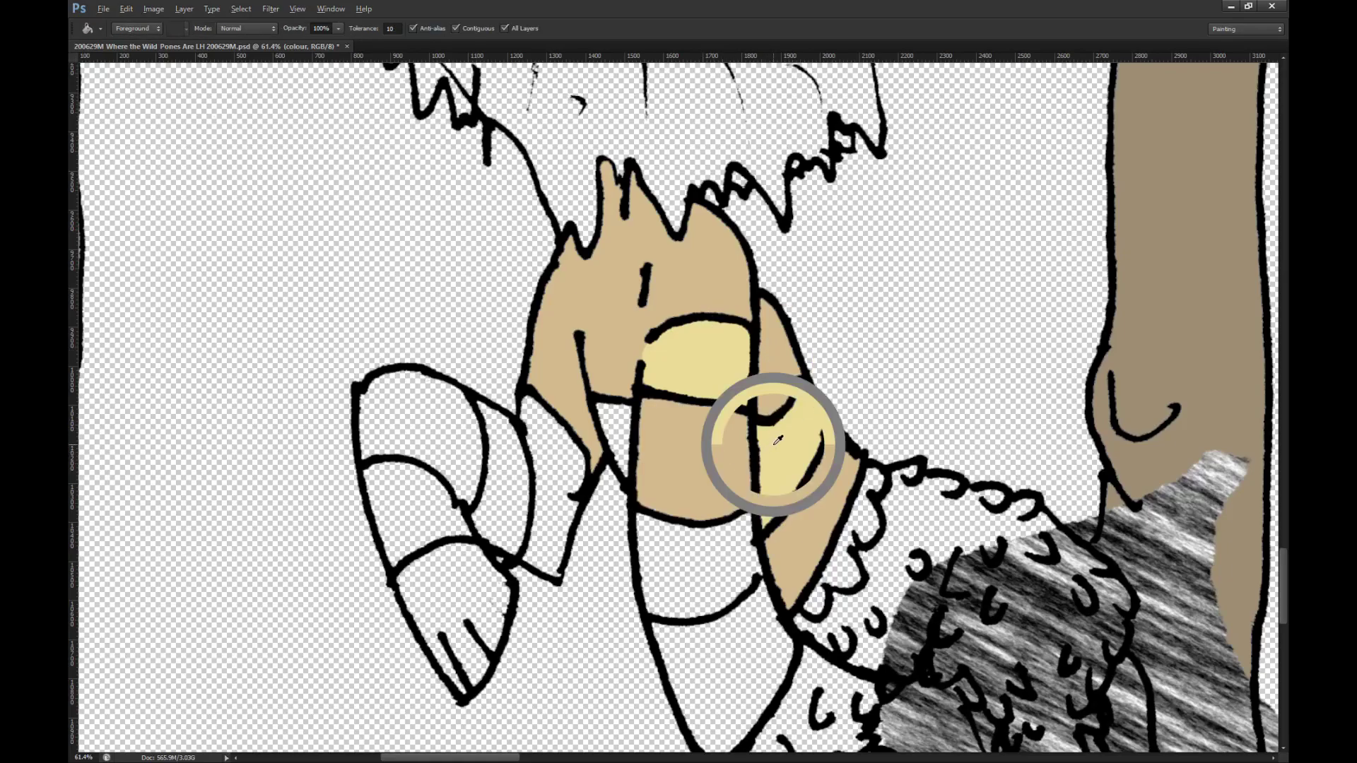
pyautogui.click(635, 426)
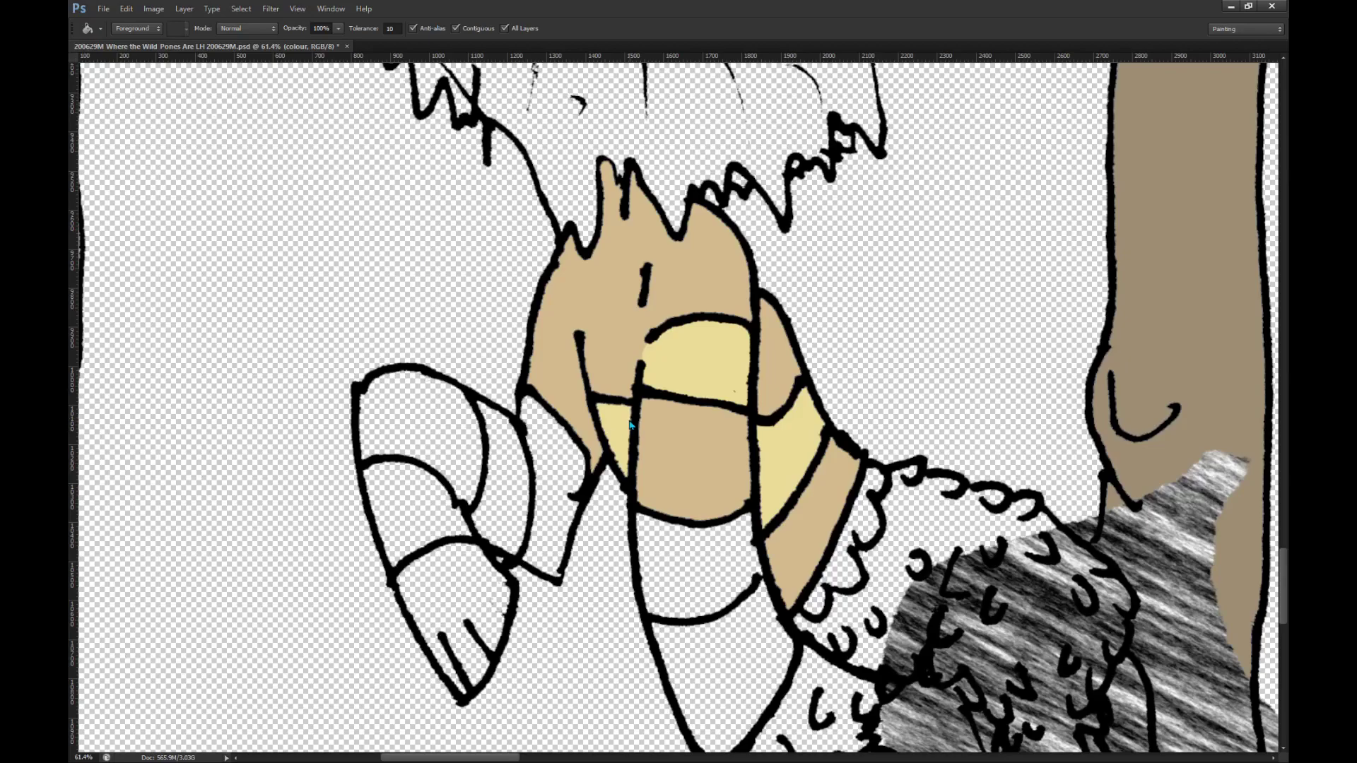
# Step: Fill the raised foreleg's innermost band pale yellow, and its next band, its lower band and the standing leg's foot tan
pyautogui.click(566, 458)
pyautogui.keyDown('alt'); pyautogui.click(560, 381); pyautogui.keyUp('alt')
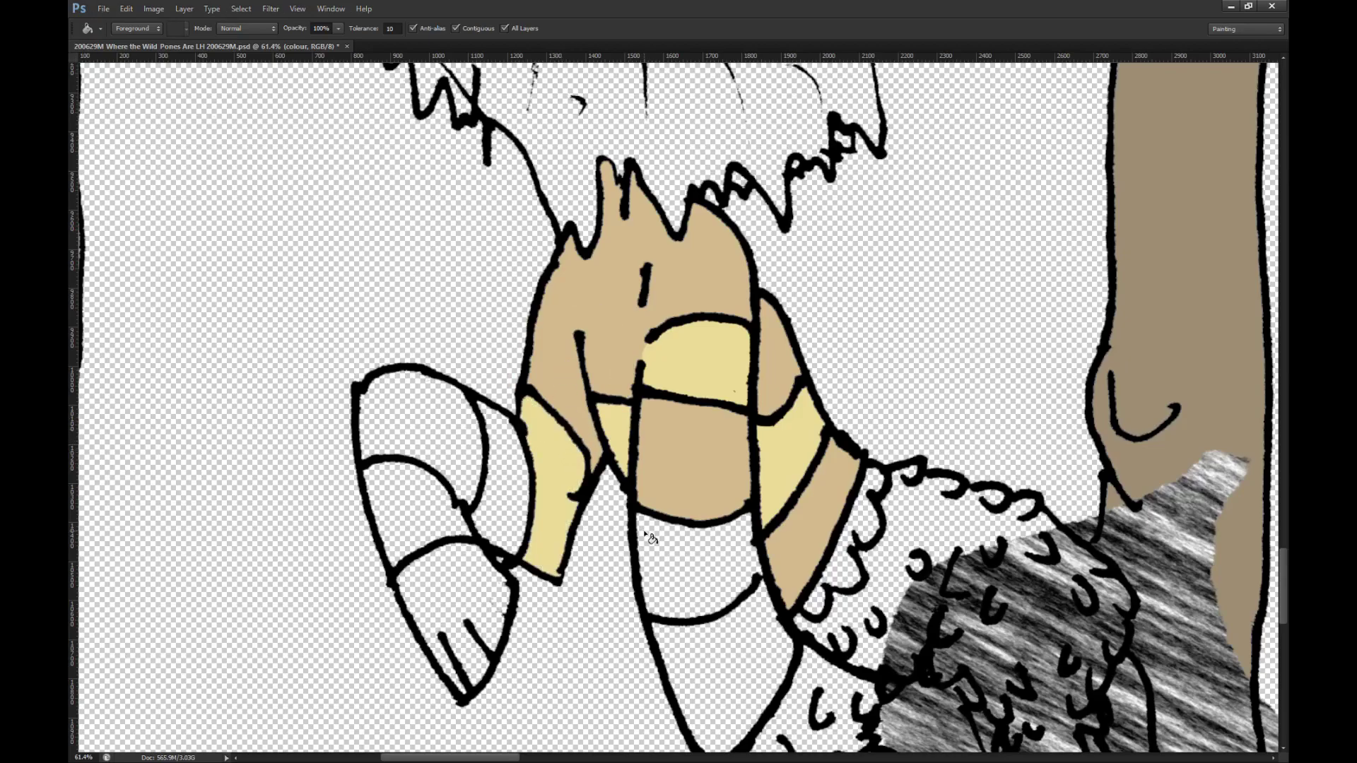
pyautogui.click(524, 503)
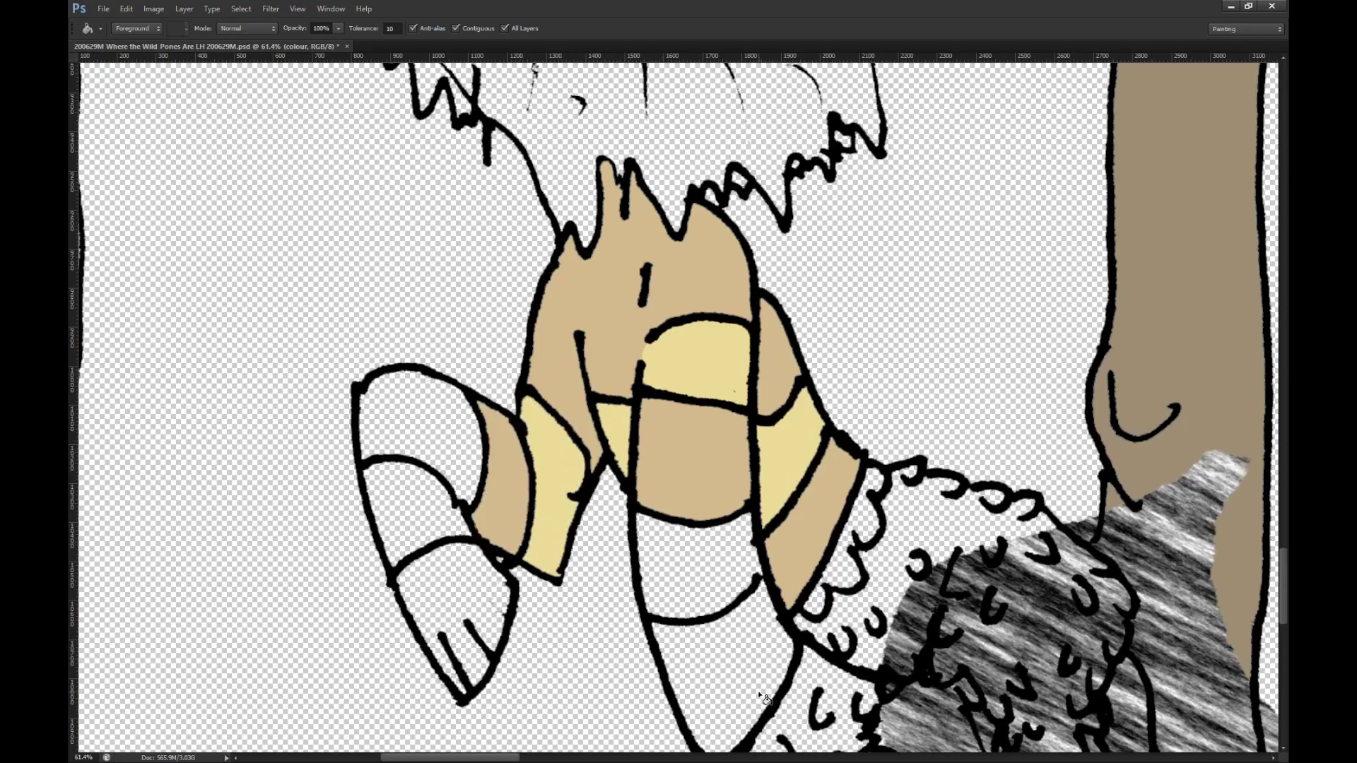
pyautogui.click(446, 523)
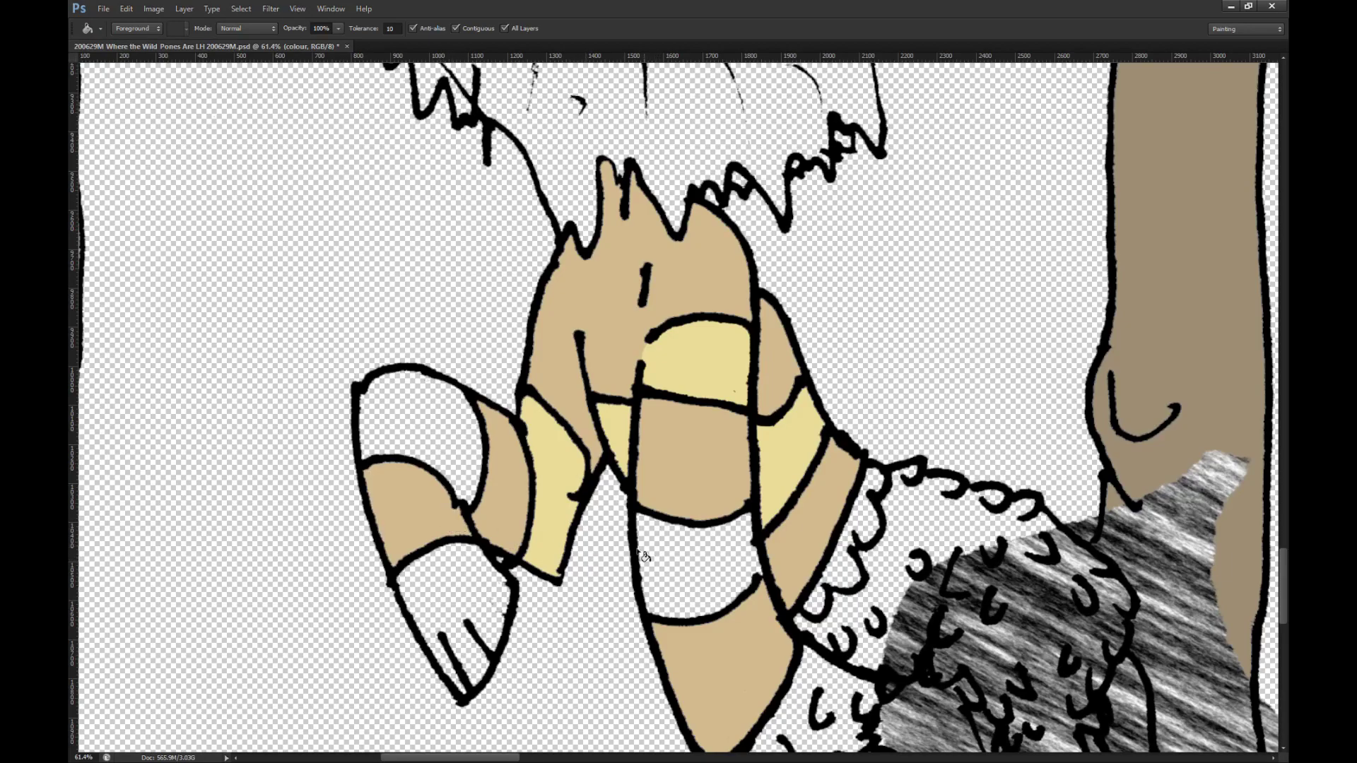
# Step: Copy the toe lines of the raised foot to a new layer and move the copy onto the standing front leg's foot
pyautogui.scroll(-1, 640, 557)
pyautogui.scroll(-3, 726, 743)
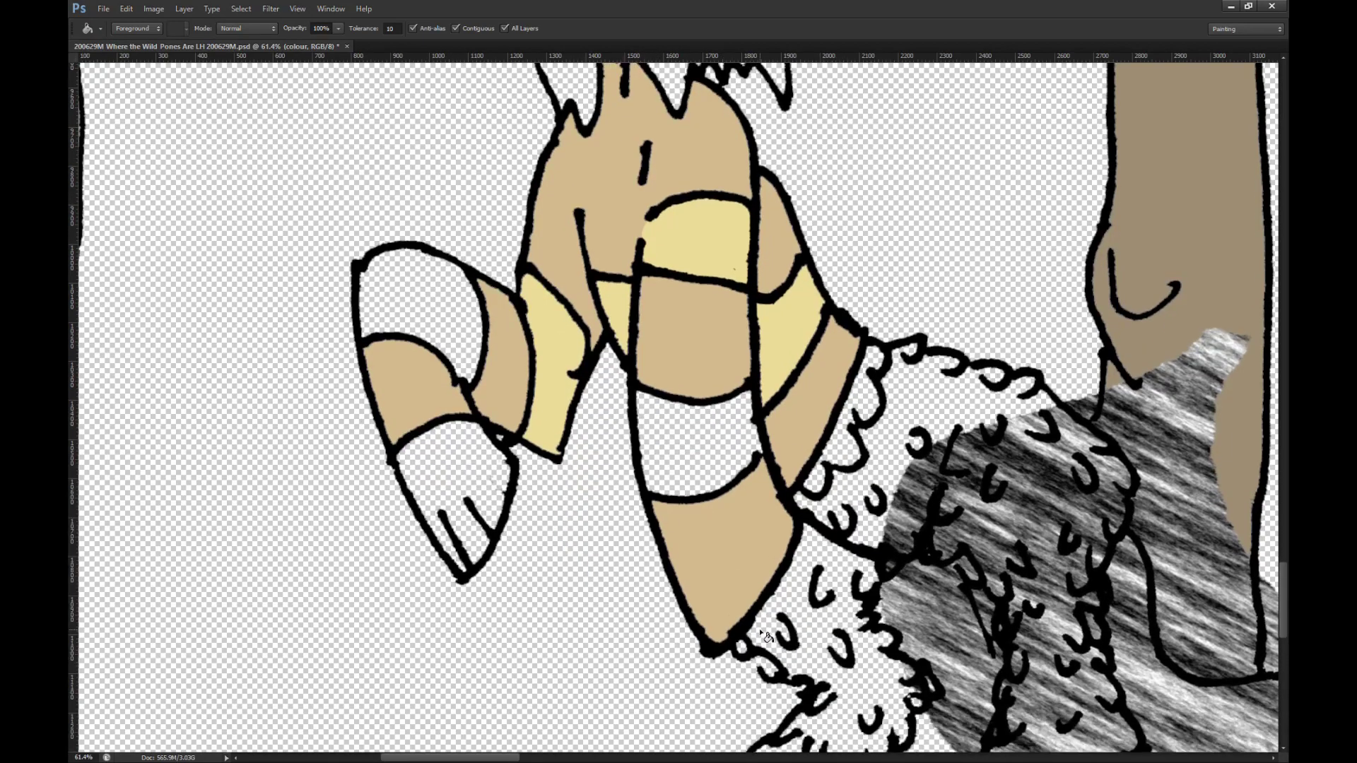
pyautogui.hotkey('alt', ']')
pyautogui.press('l')
pyautogui.moveTo(497, 498)
pyautogui.mouseDown()
pyautogui.moveTo(474, 604)
pyautogui.moveTo(391, 466)
pyautogui.mouseUp()
pyautogui.hotkey('ctrl', 'j')
pyautogui.press('v')
pyautogui.moveTo(472, 545)
pyautogui.mouseDown()
pyautogui.moveTo(756, 607)
pyautogui.moveTo(738, 591)
pyautogui.moveTo(726, 603)
pyautogui.mouseUp()
# Step: Rotate the copied toe lines by about 9.4 degrees to fit the standing foot and erase the excess line at its edge
pyautogui.press('m')
pyautogui.hotkey('ctrl', 't')
pyautogui.moveTo(847, 559); pyautogui.dragTo(850, 584)
pyautogui.moveTo(739, 625); pyautogui.dragTo(735, 633)
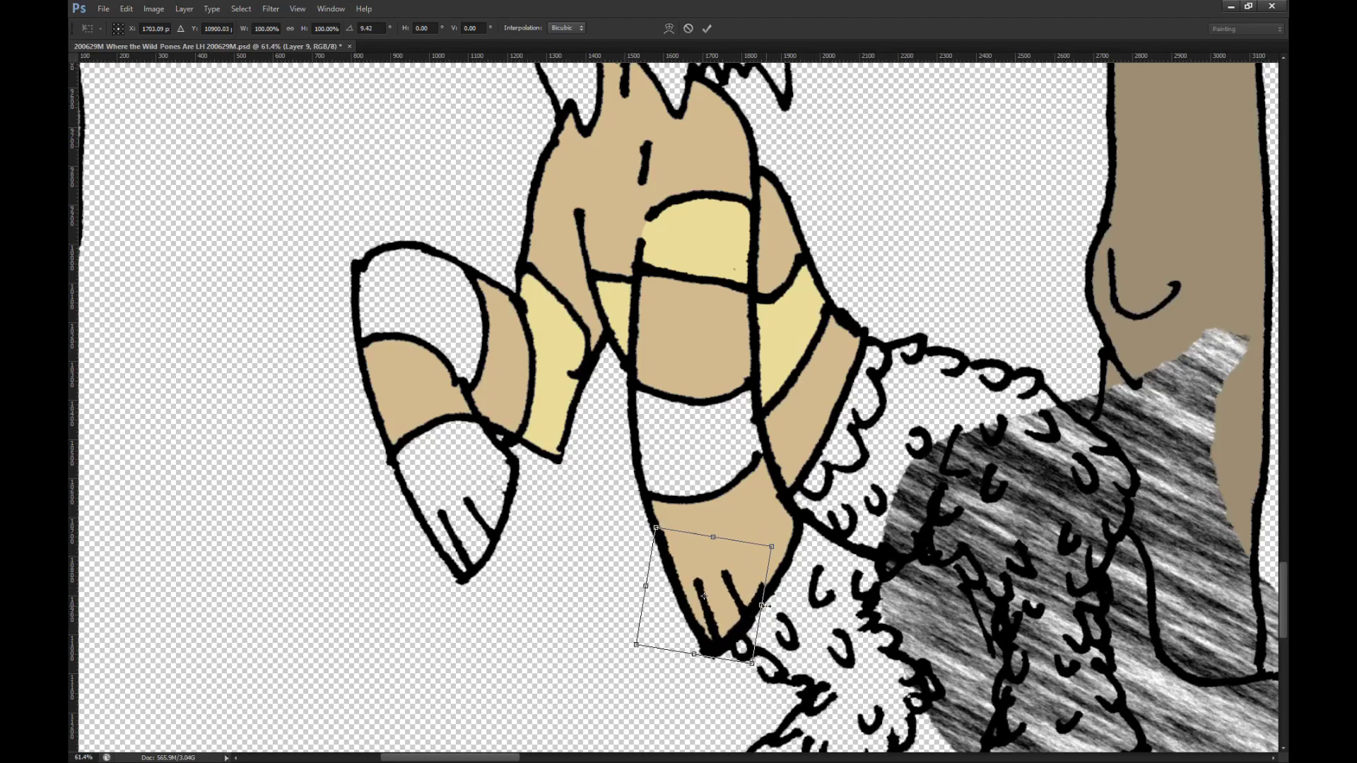
pyautogui.press('Return')
pyautogui.press('e')
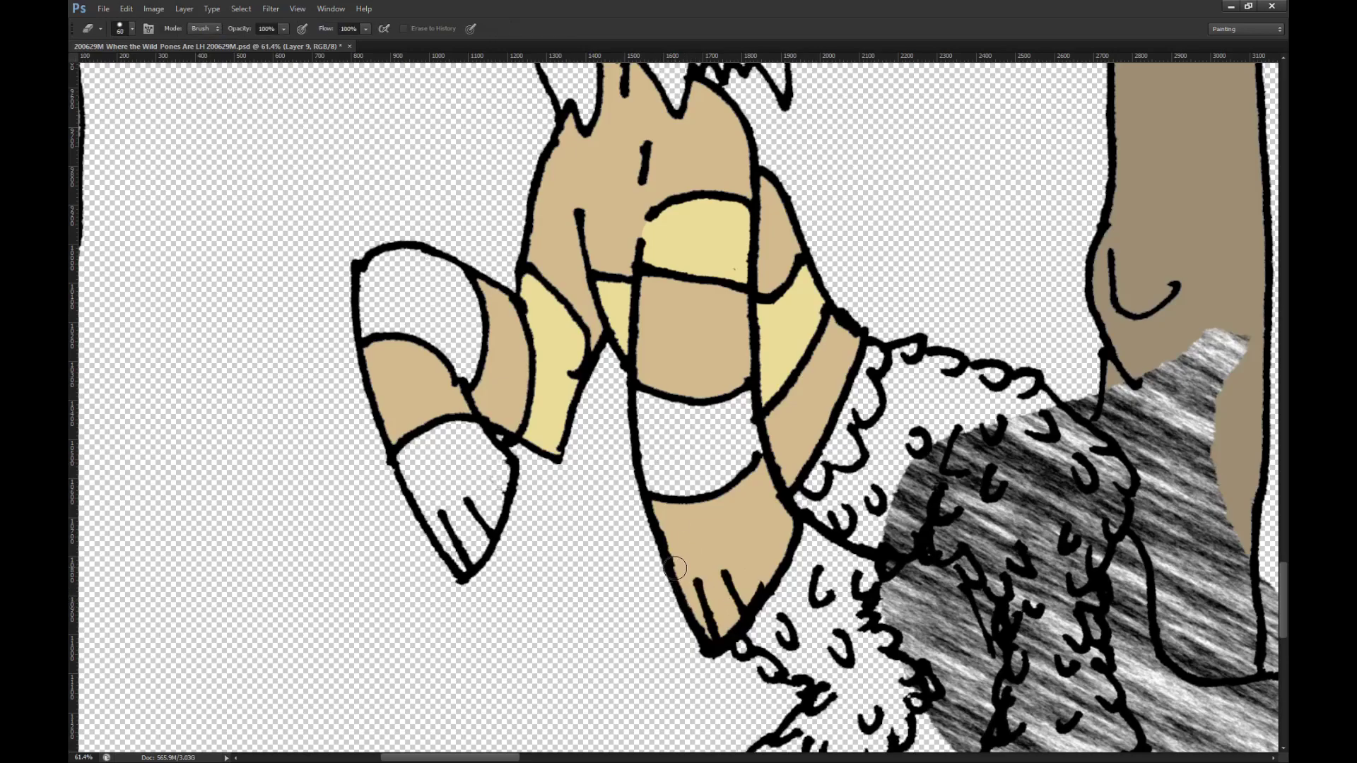
pyautogui.moveTo(750, 618); pyautogui.dragTo(762, 606)
# Step: Fill the standing leg's remaining band and the raised foreleg's knee band and foot with pale yellow
pyautogui.press('g')
pyautogui.click(728, 460)
pyautogui.scroll(2, 488, 468)
pyautogui.click(444, 415)
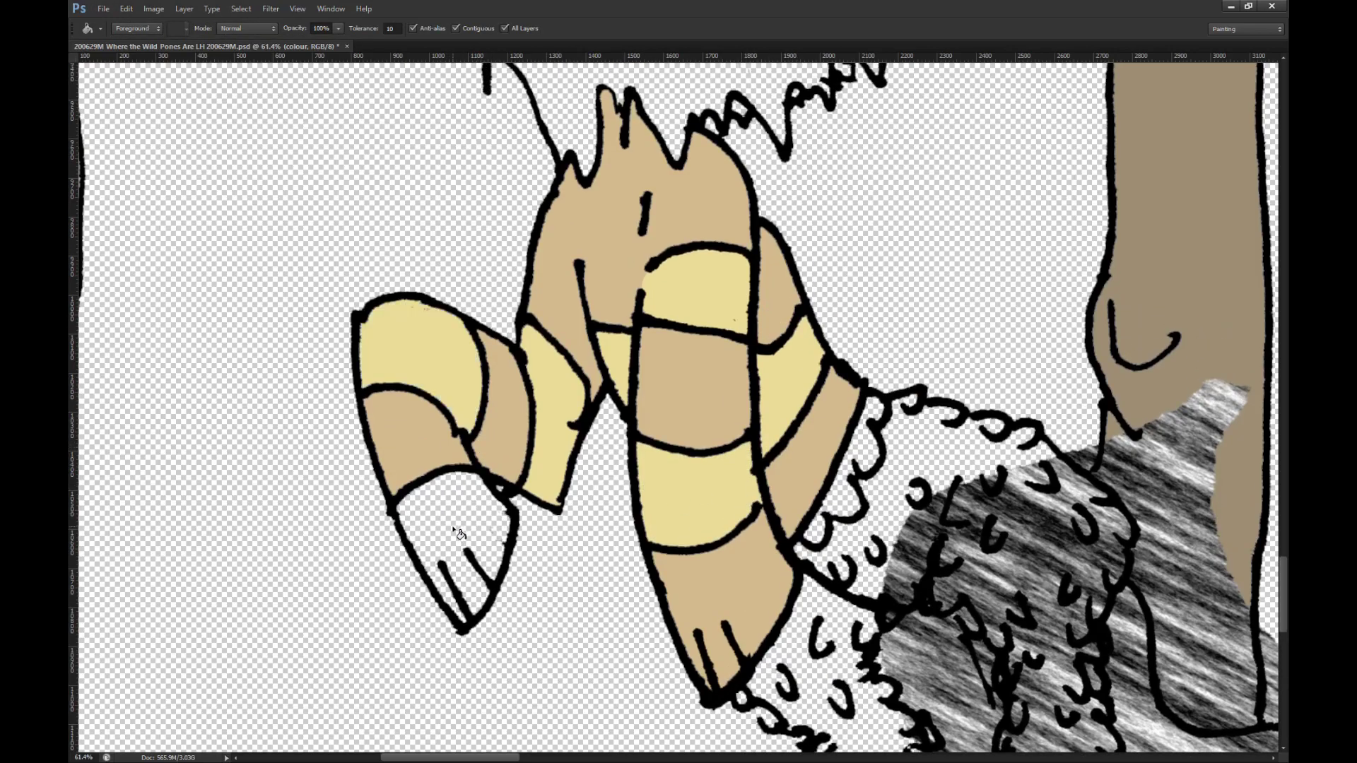
pyautogui.click(455, 531)
# Step: Hide the streaked fur texture over the maned pony's hindquarters, undoing the accidental hiding of the colour layer
pyautogui.scroll(-4, 507, 521)
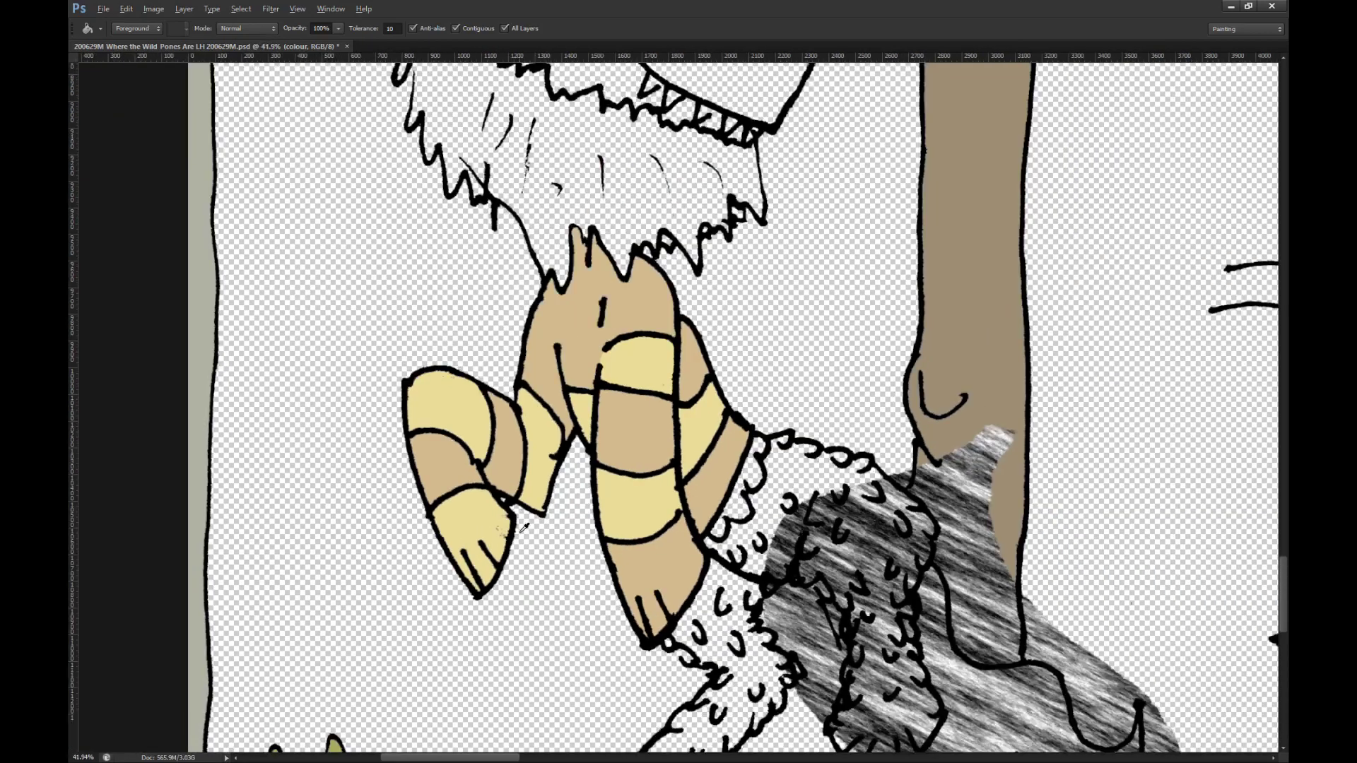
pyautogui.scroll(-3, 544, 537)
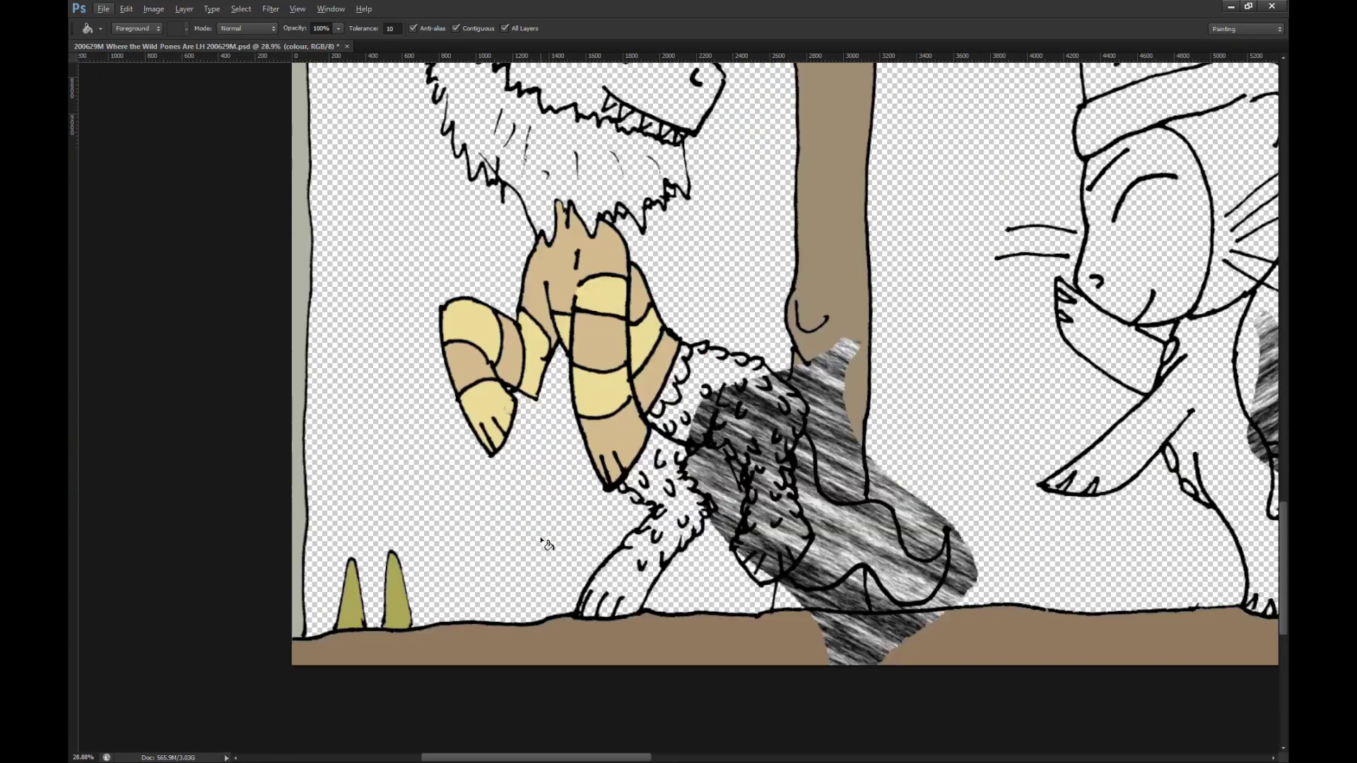
pyautogui.scroll(3, 703, 502)
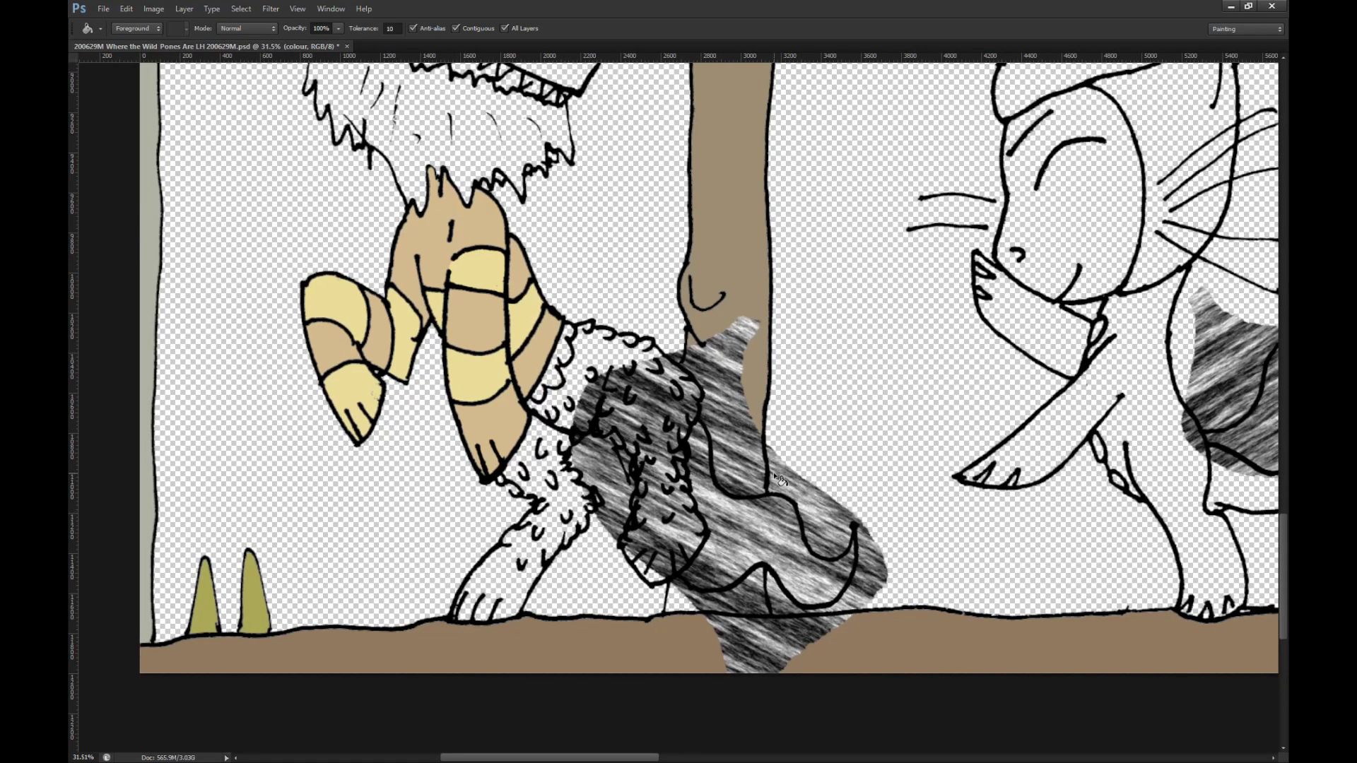
pyautogui.hotkey('ctrl', ',')
pyautogui.hotkey('ctrl', ',')
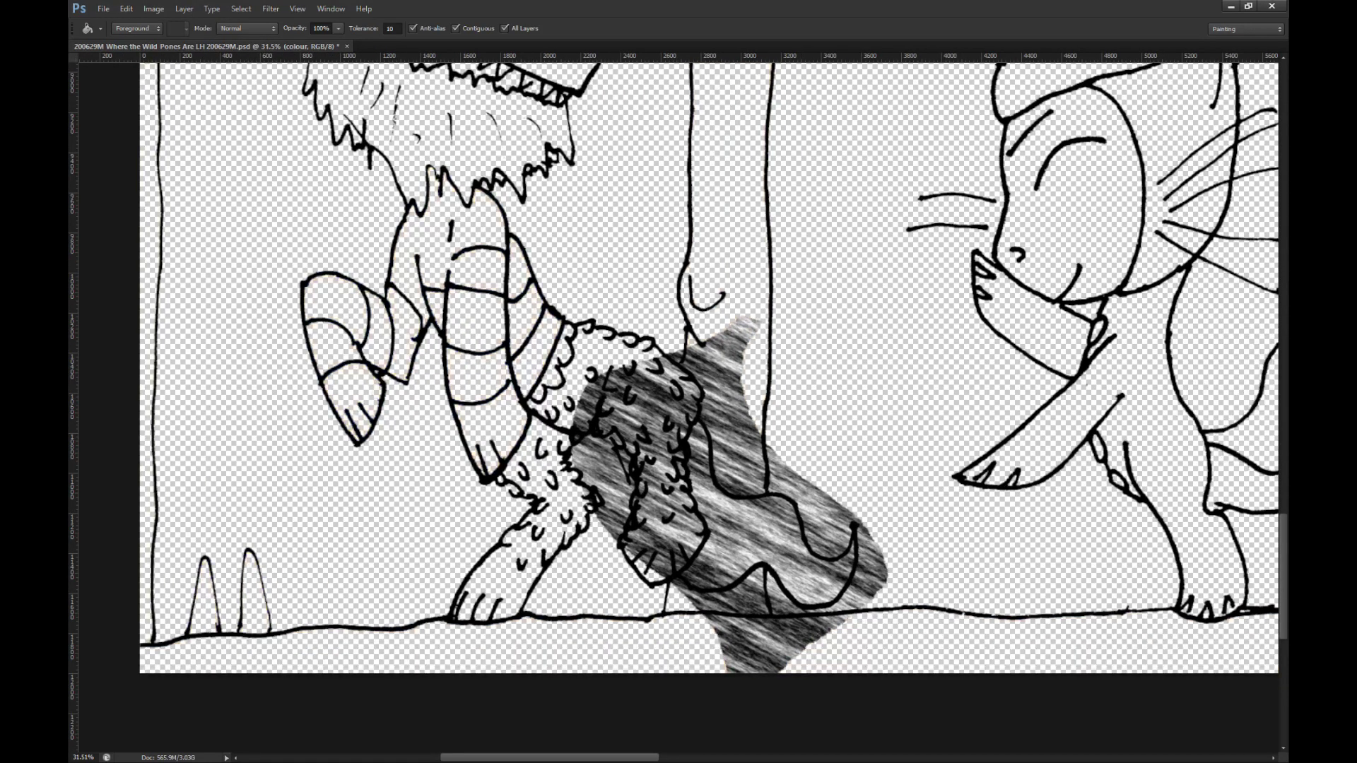
pyautogui.hotkey('ctrl', 'z')
pyautogui.press('w')
pyautogui.click(836, 489)
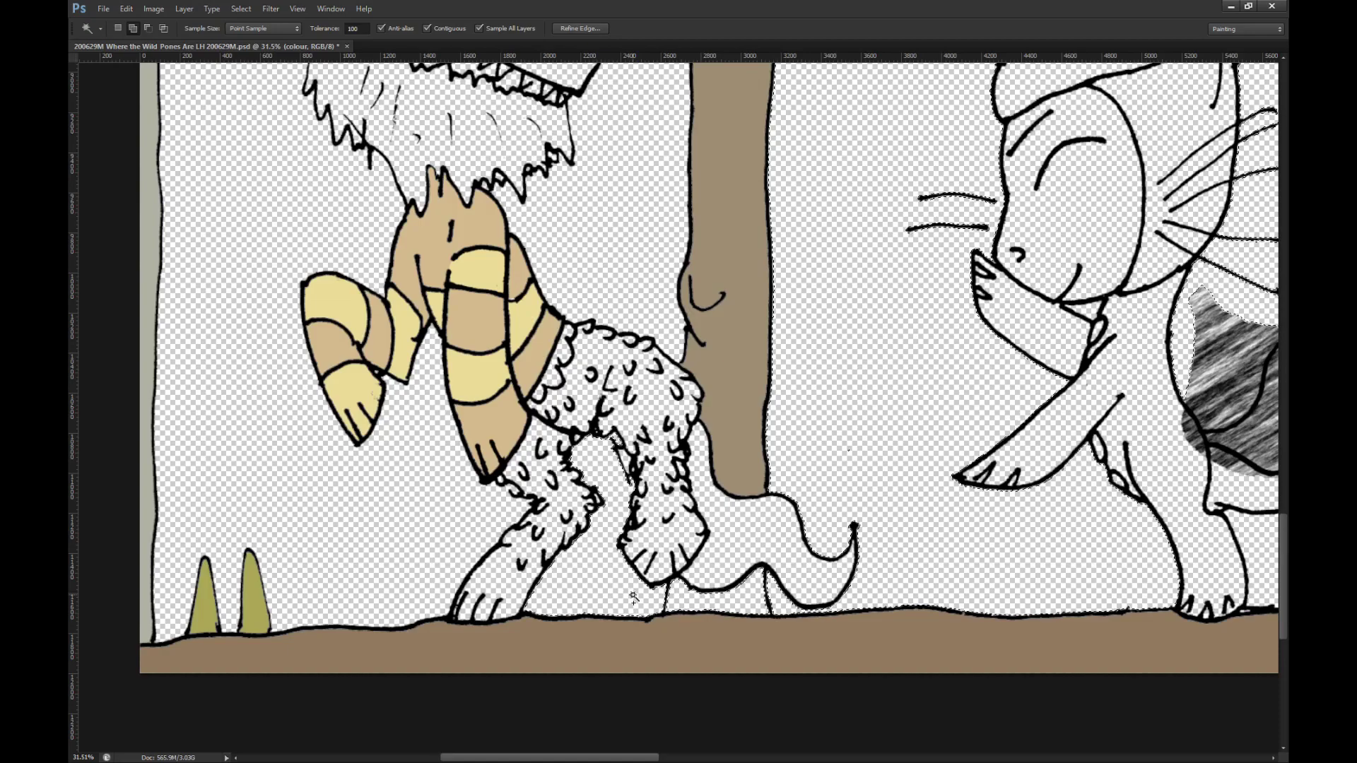
pyautogui.scroll(2, 647, 475)
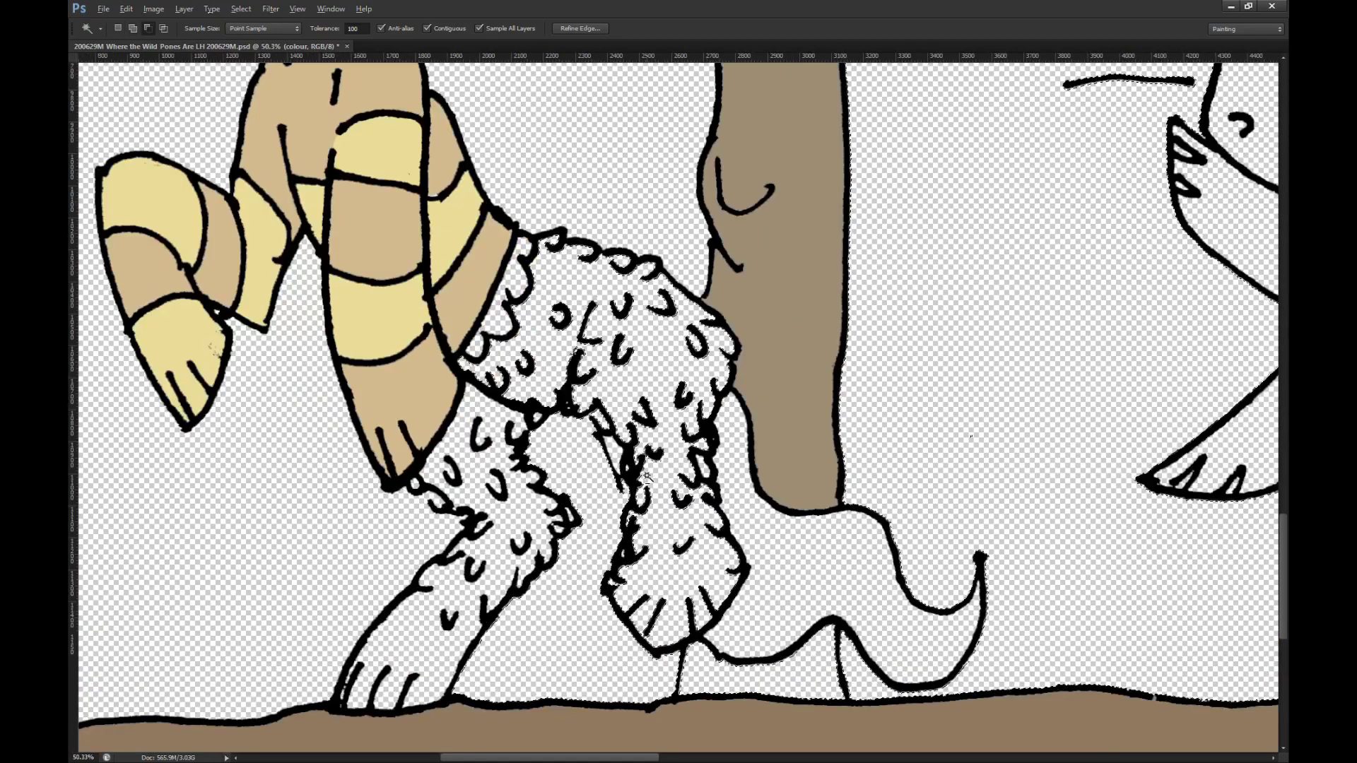
pyautogui.scroll(2, 647, 475)
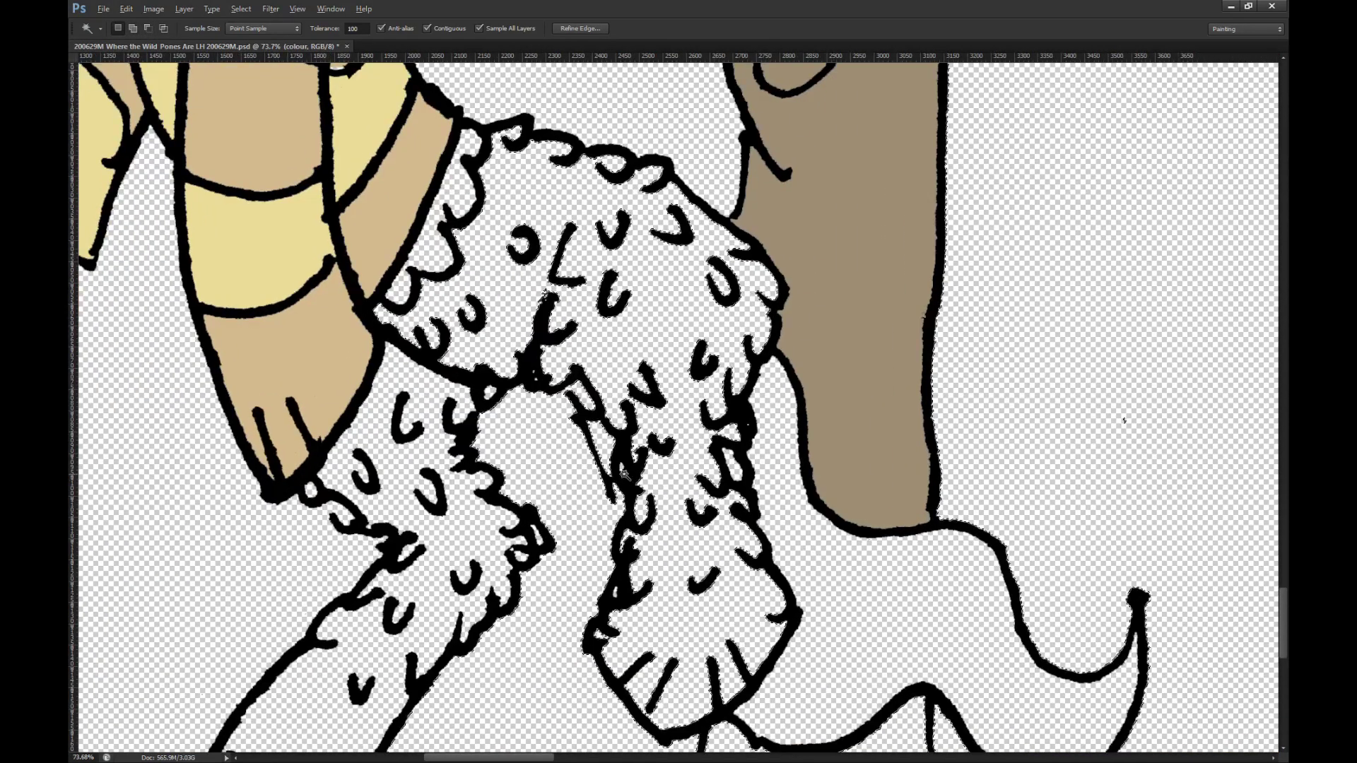
pyautogui.scroll(2, 625, 474)
pyautogui.scroll(-4, 625, 474)
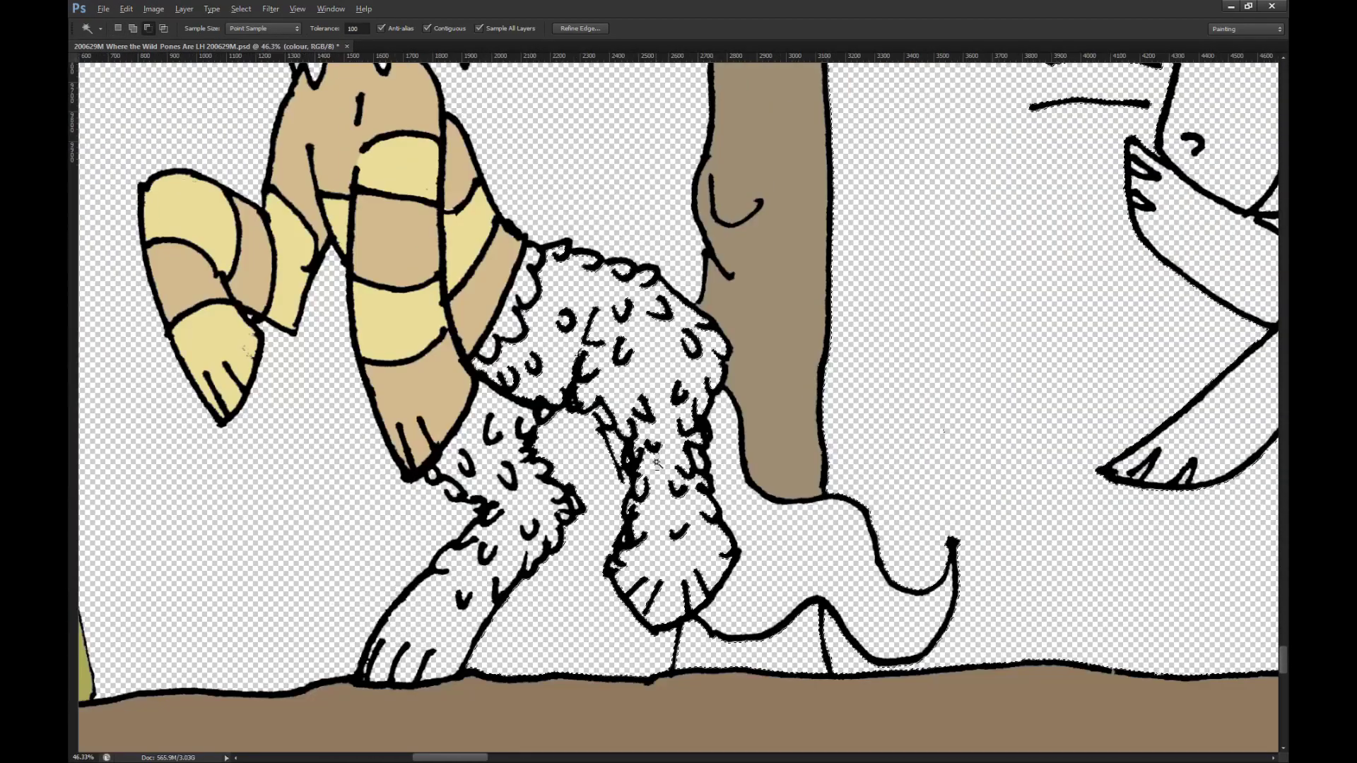
pyautogui.scroll(-2, 658, 463)
pyautogui.press('m')
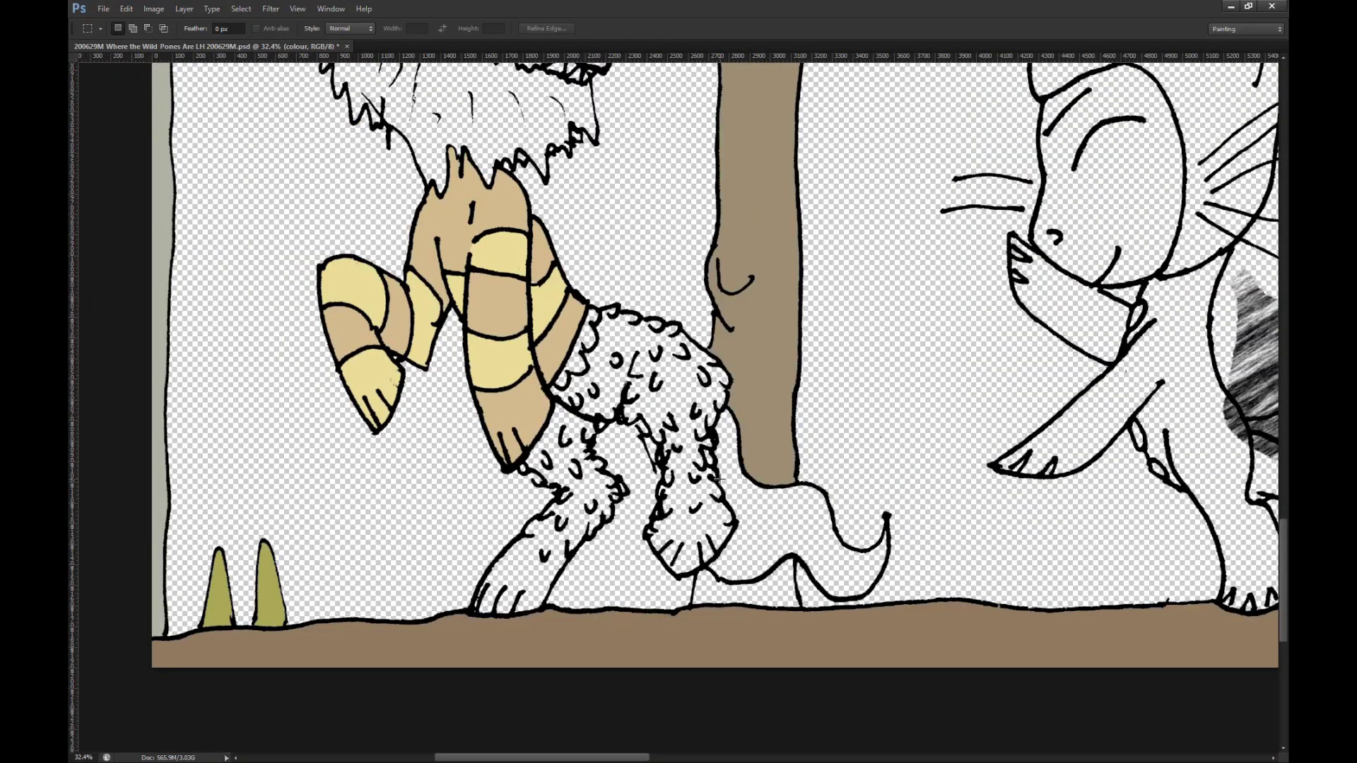
pyautogui.press('w')
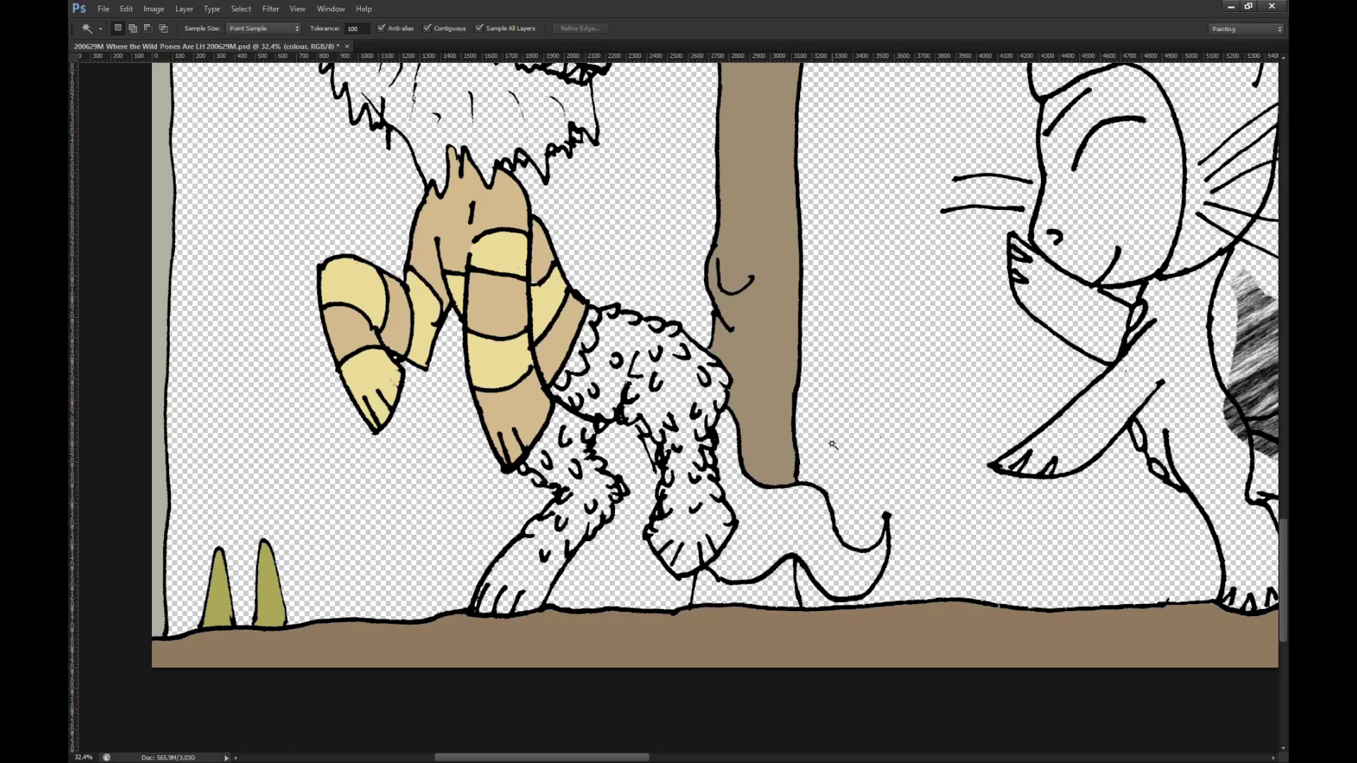
pyautogui.click(839, 436)
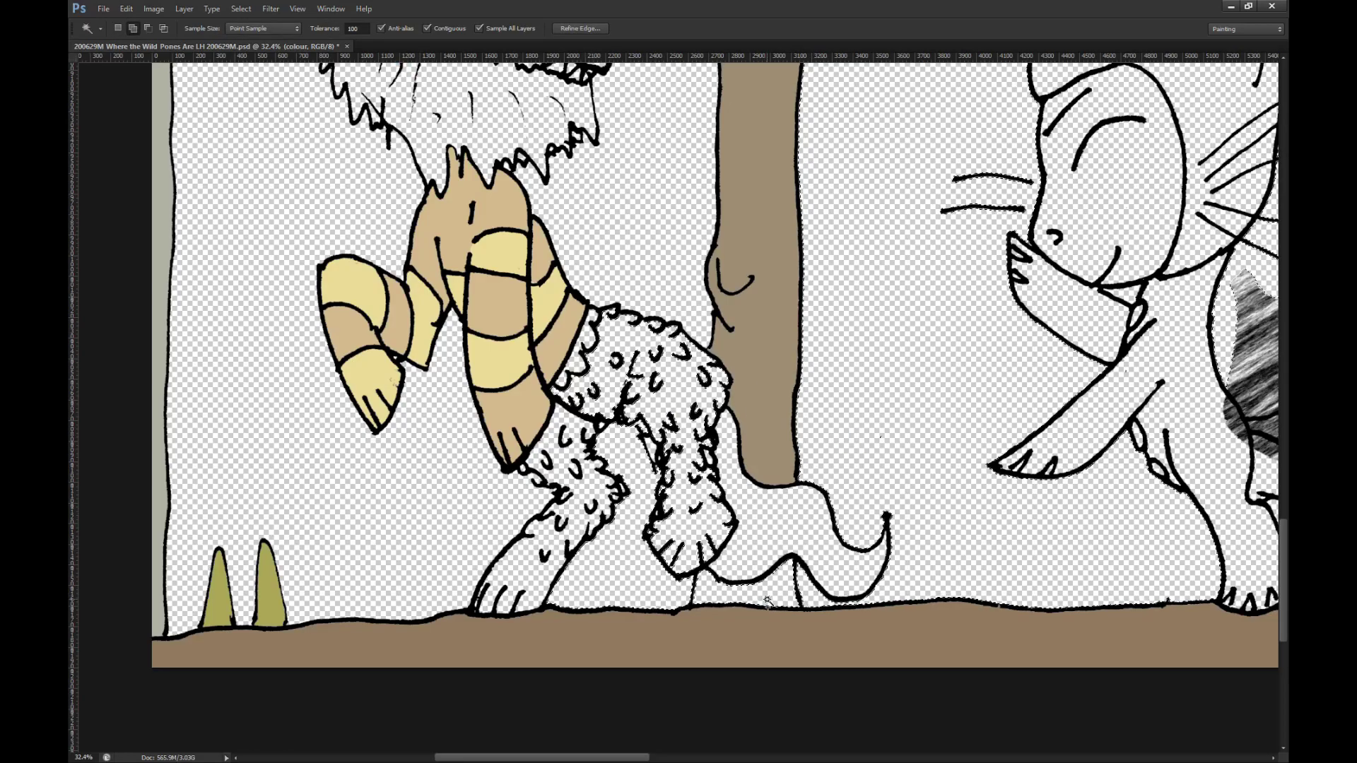
pyautogui.keyDown('alt'); pyautogui.scroll(1, 709, 535); pyautogui.keyUp('alt')
pyautogui.keyDown('alt'); pyautogui.scroll(1, 705, 539); pyautogui.keyUp('alt')
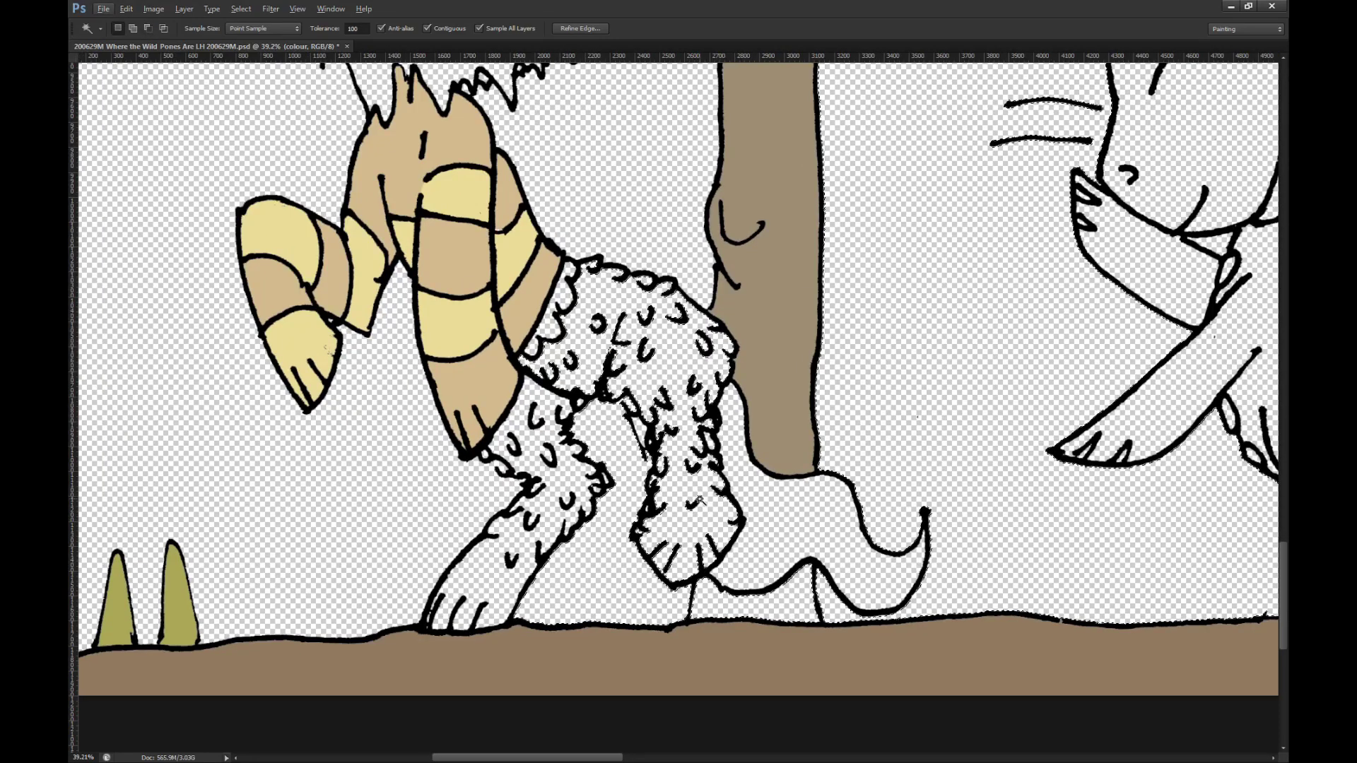
pyautogui.press('l')
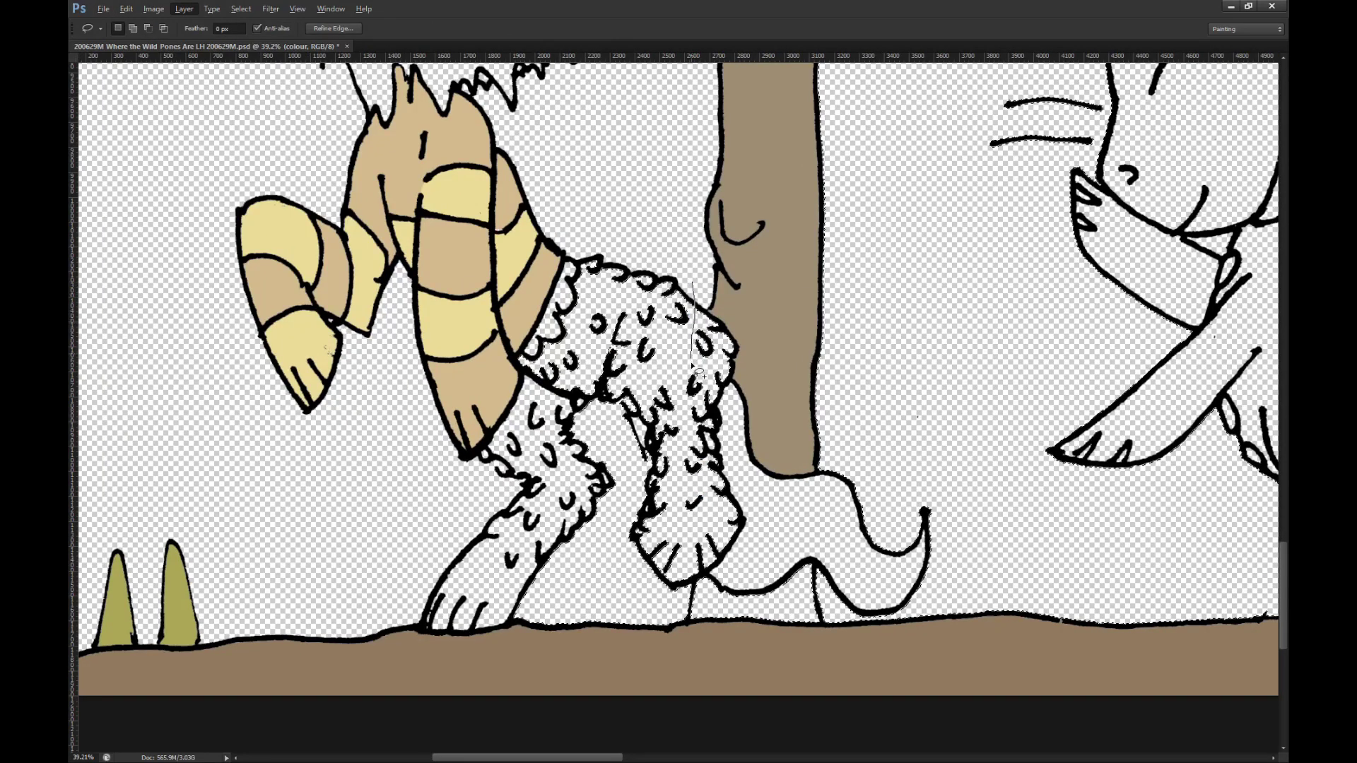
pyautogui.moveTo(577, 182); pyautogui.dragTo(583, 177)
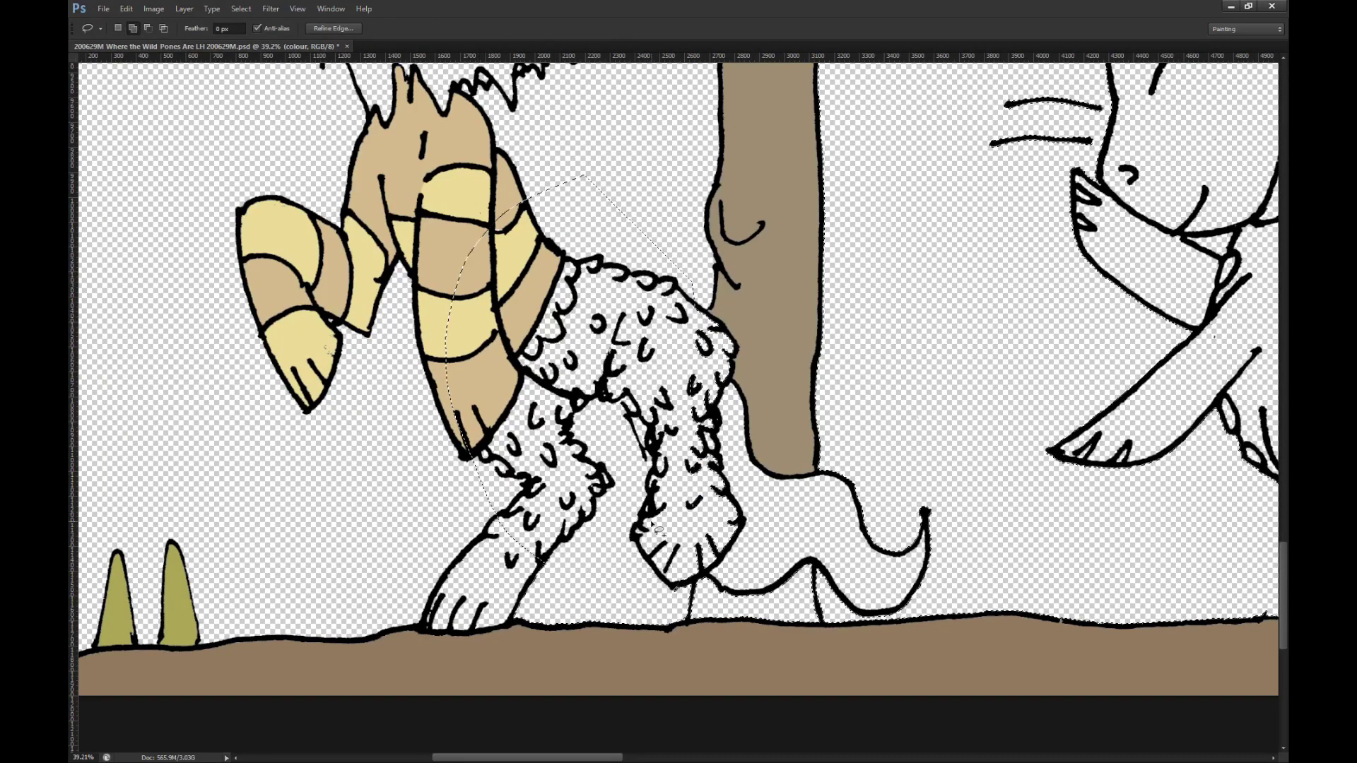
pyautogui.moveTo(818, 622); pyautogui.dragTo(465, 695)
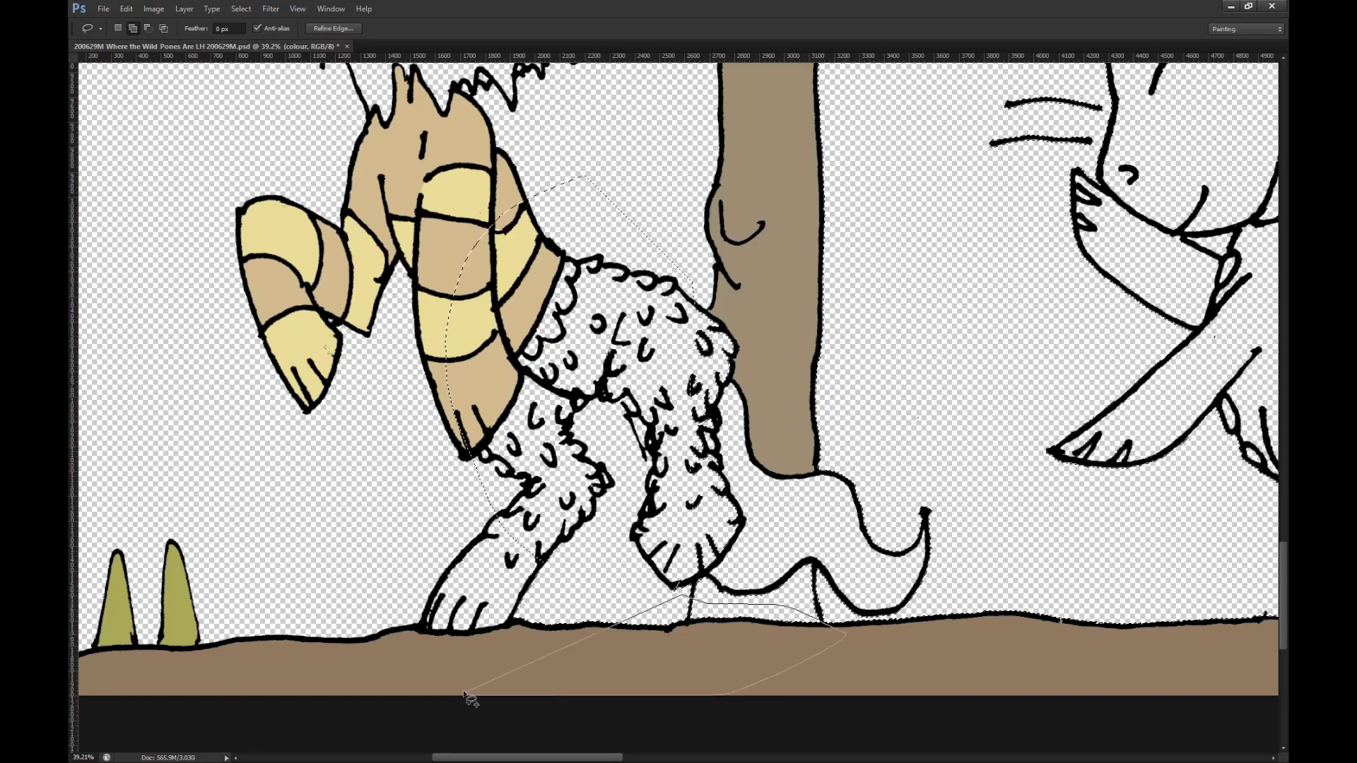
pyautogui.moveTo(836, 469)
pyautogui.mouseDown()
pyautogui.moveTo(795, 417)
pyautogui.moveTo(822, 108)
pyautogui.moveTo(954, 376)
pyautogui.mouseUp()
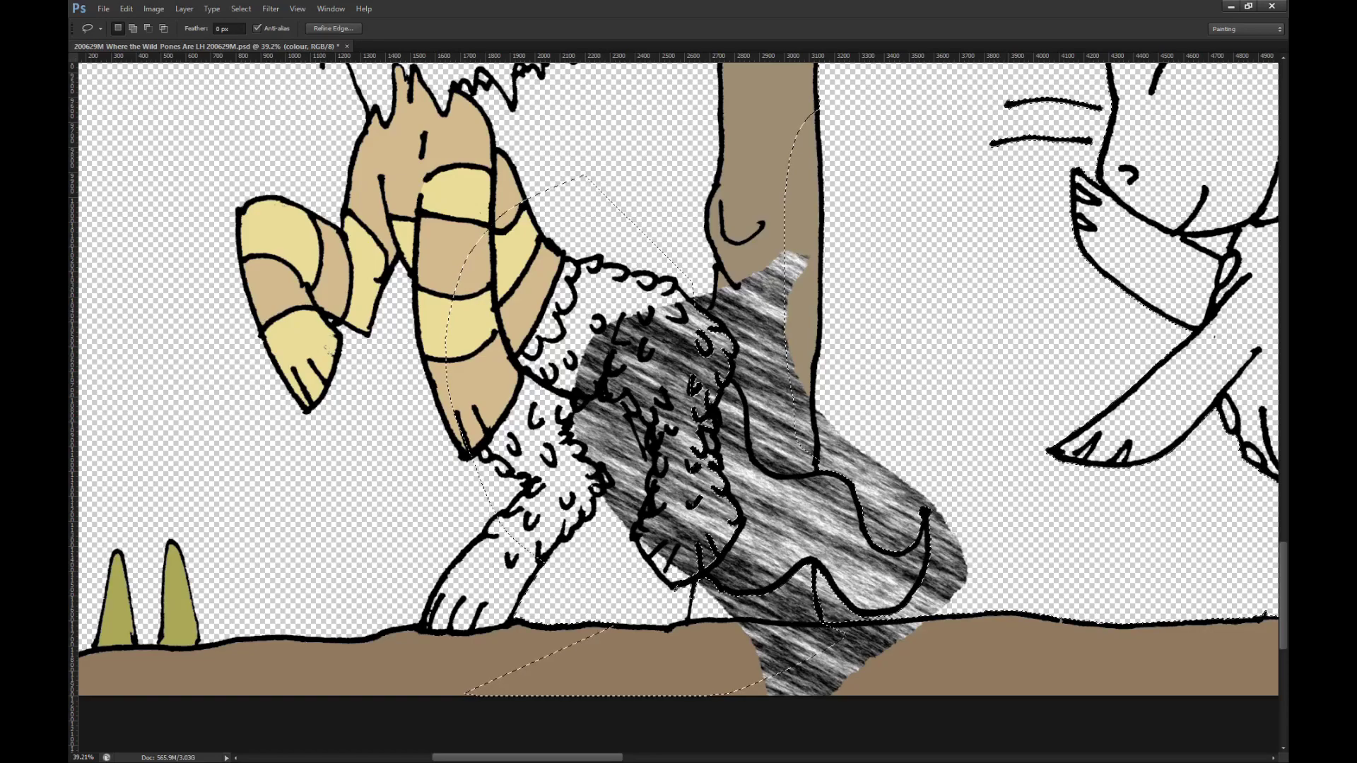
pyautogui.press('Delete')
pyautogui.press('w')
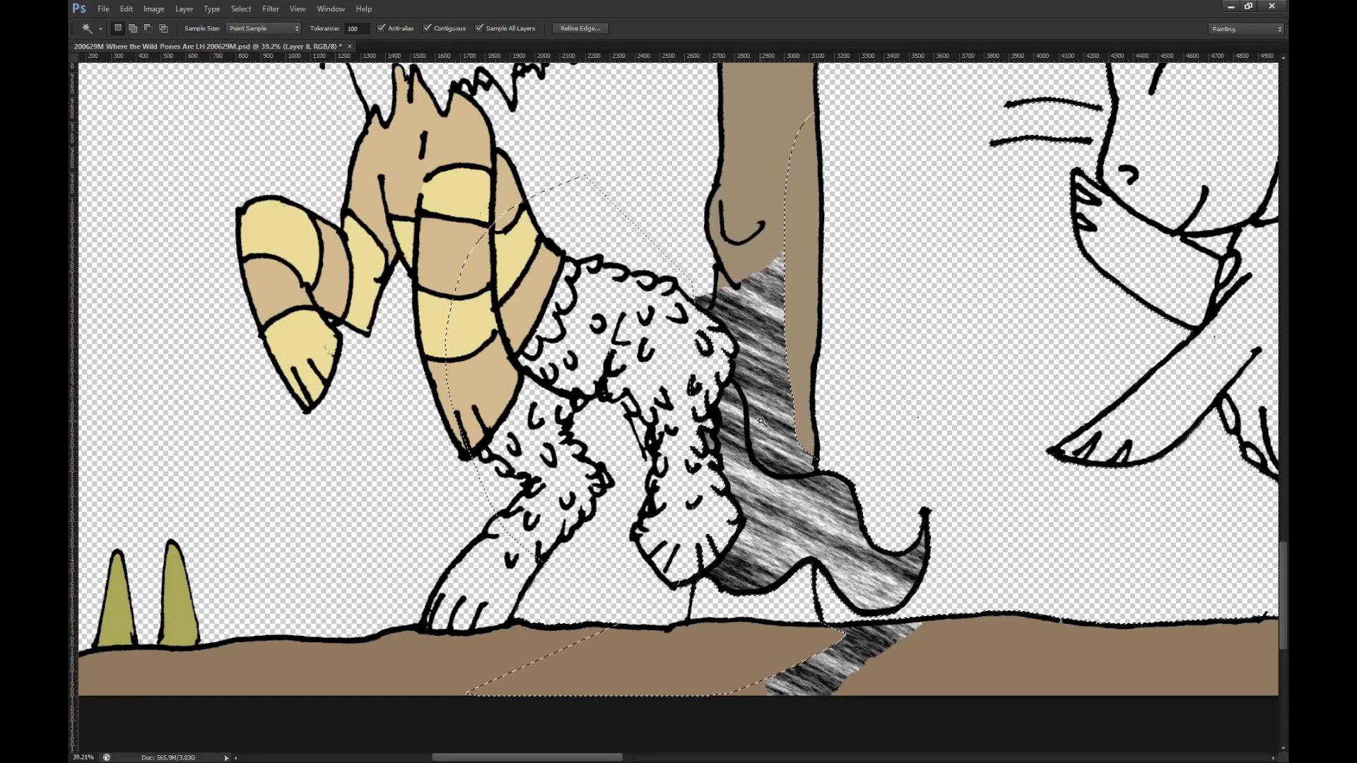
pyautogui.hotkey('ctrl', 'z')
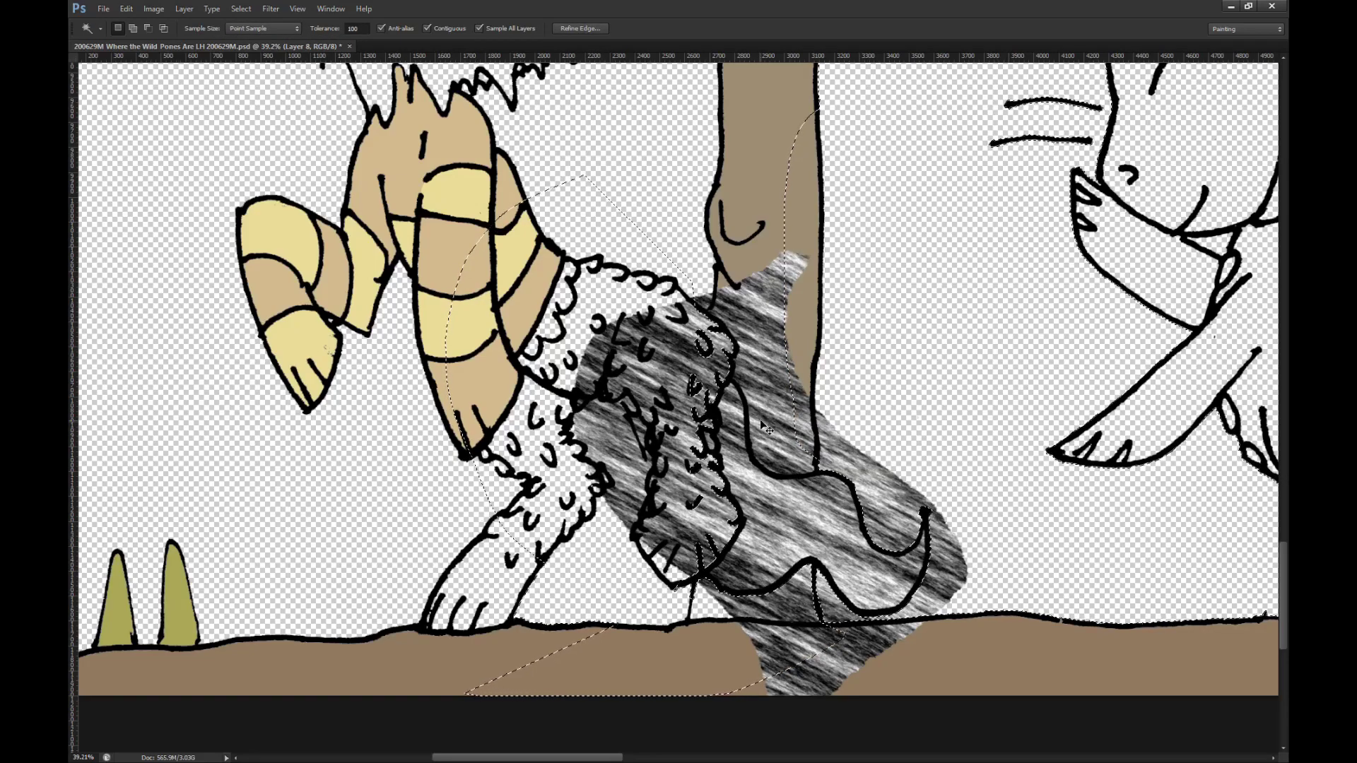
pyautogui.hotkey('alt', '[')
pyautogui.hotkey('ctrl', 'z')
pyautogui.press('m')
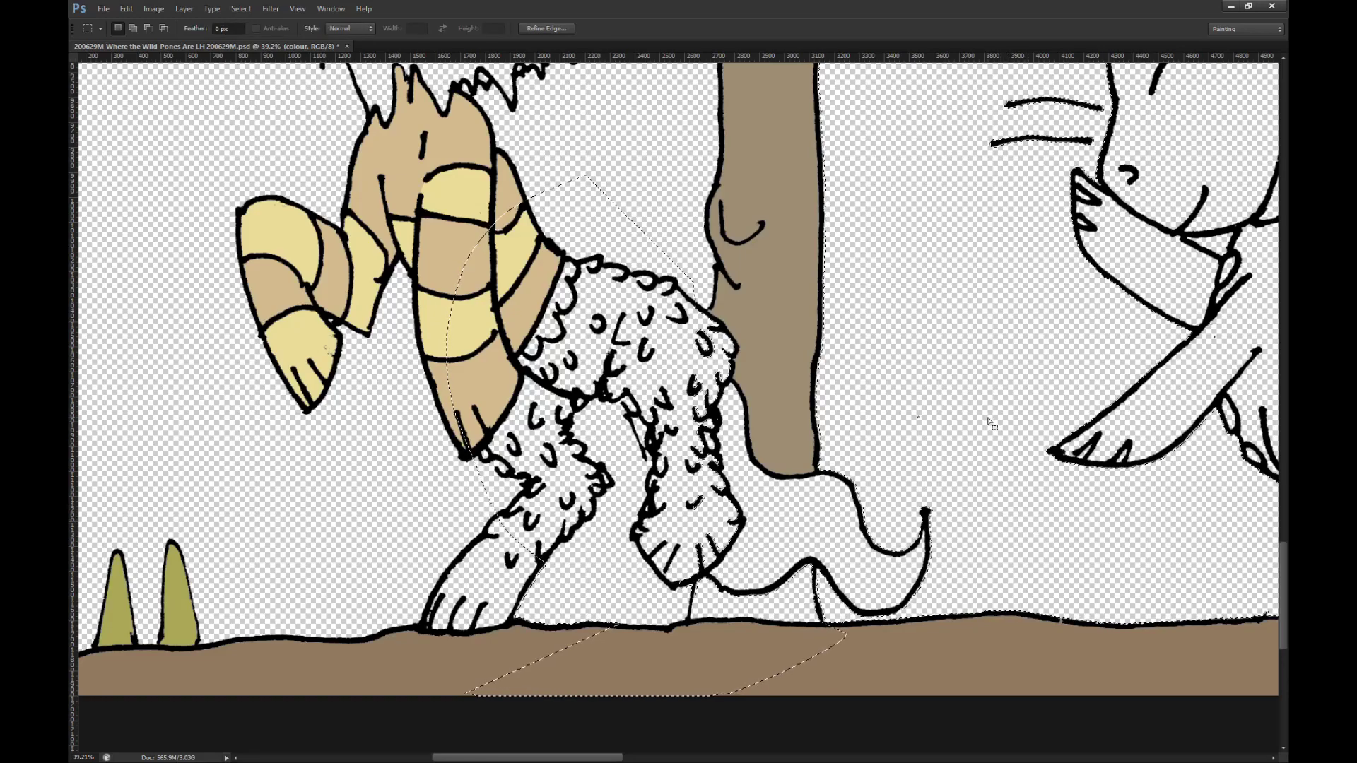
pyautogui.hotkey('ctrl', 'd')
# Step: Select the background, tree trunk and ground around the tail with the Magic Wand, then add the hindquarters with the Lasso
pyautogui.press('w')
pyautogui.click(946, 420)
pyautogui.click(789, 442)
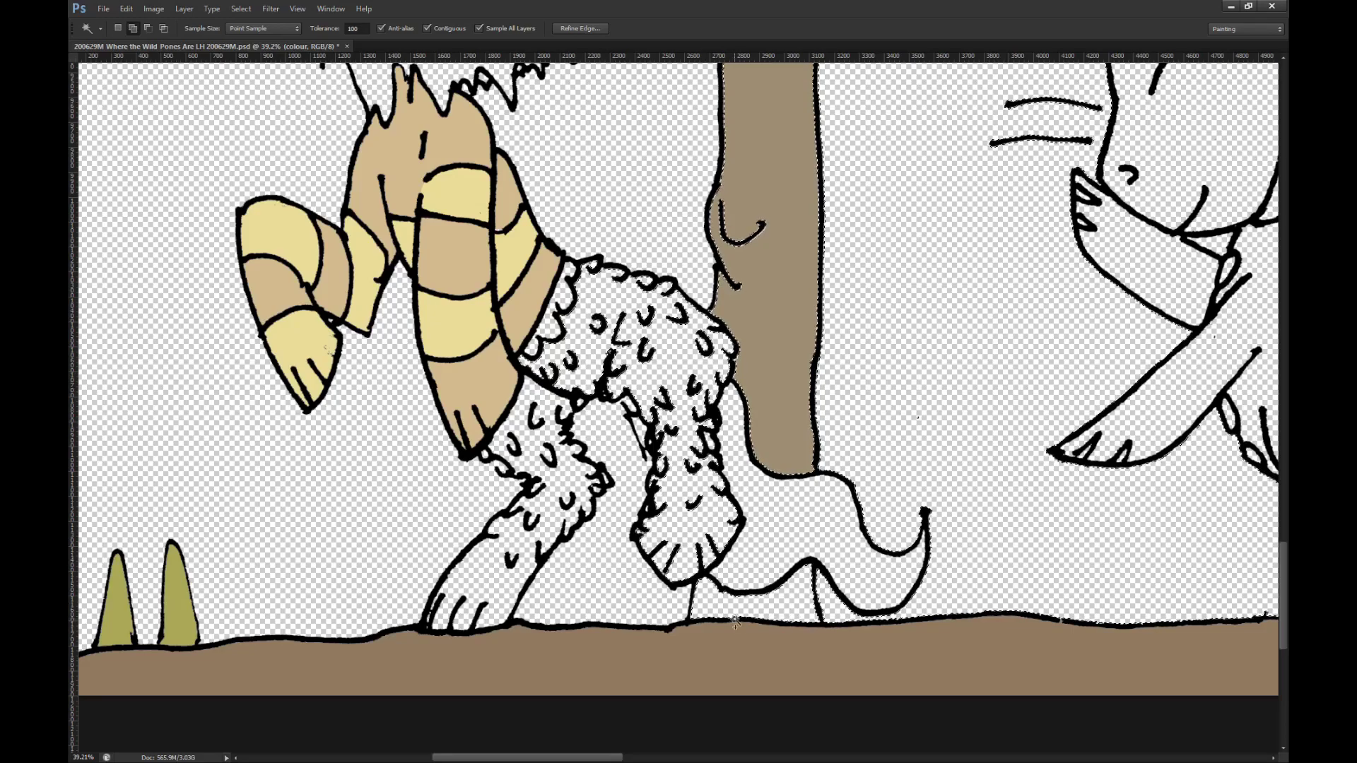
pyautogui.click(657, 617)
pyautogui.press('l')
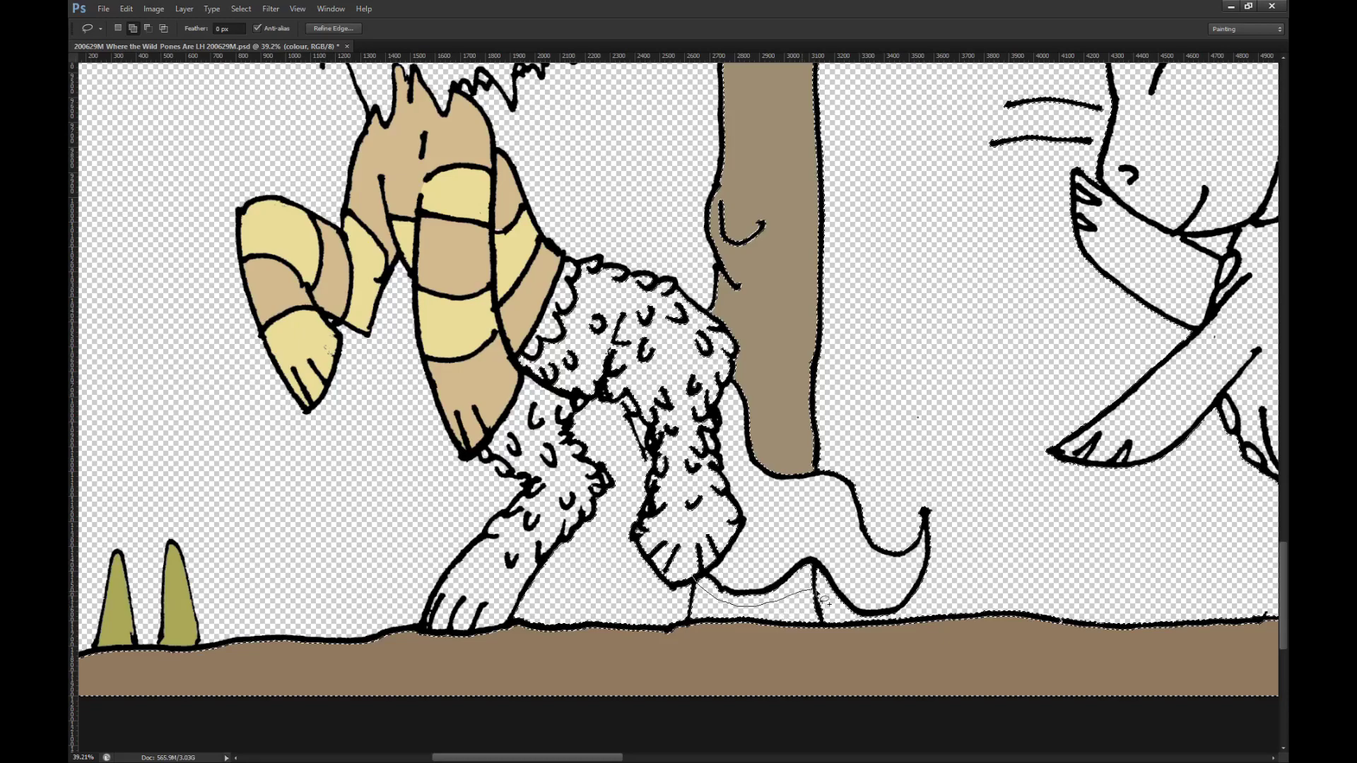
pyautogui.moveTo(751, 739)
pyautogui.mouseDown()
pyautogui.moveTo(450, 679)
pyautogui.moveTo(383, 308)
pyautogui.moveTo(561, 167)
pyautogui.moveTo(733, 162)
pyautogui.mouseUp()
pyautogui.moveTo(893, 310)
pyautogui.mouseDown()
pyautogui.moveTo(886, 393)
pyautogui.moveTo(854, 426)
pyautogui.mouseUp()
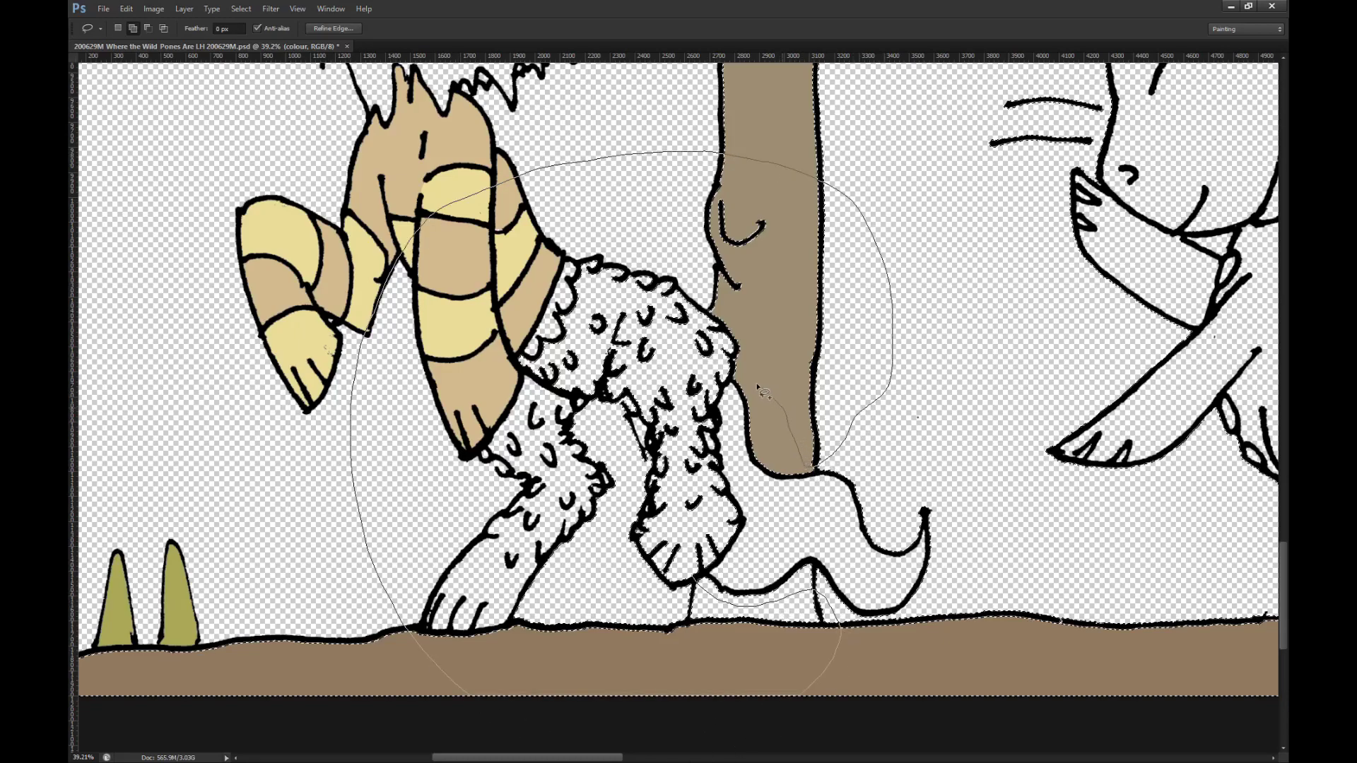
pyautogui.moveTo(707, 507); pyautogui.dragTo(704, 523)
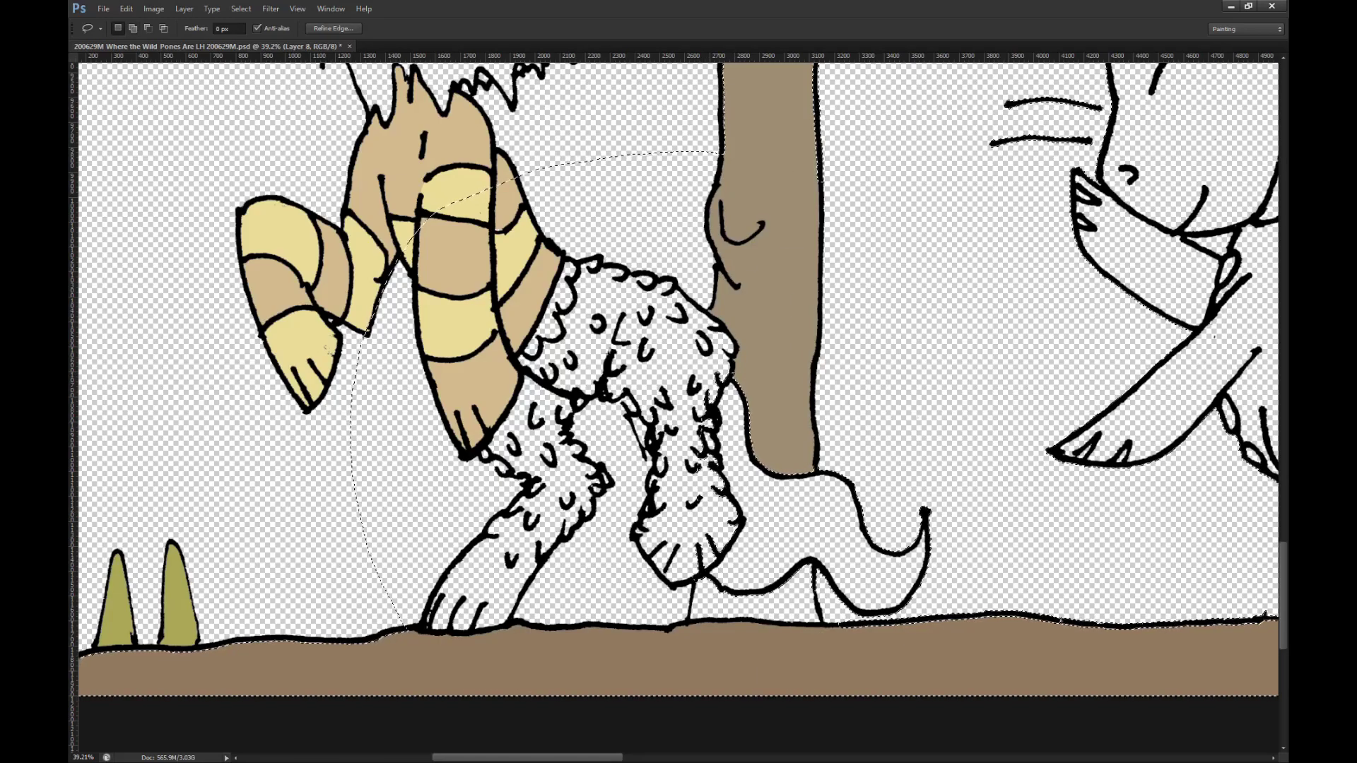
# Step: Delete the streaked fur texture outside the tail outline, clear the selection and erase the stray texture at the hind leg's edge
pyautogui.press('Delete')
pyautogui.press('m')
pyautogui.hotkey('ctrl', 'd')
pyautogui.scroll(-4, 723, 502)
pyautogui.scroll(6, 596, 502)
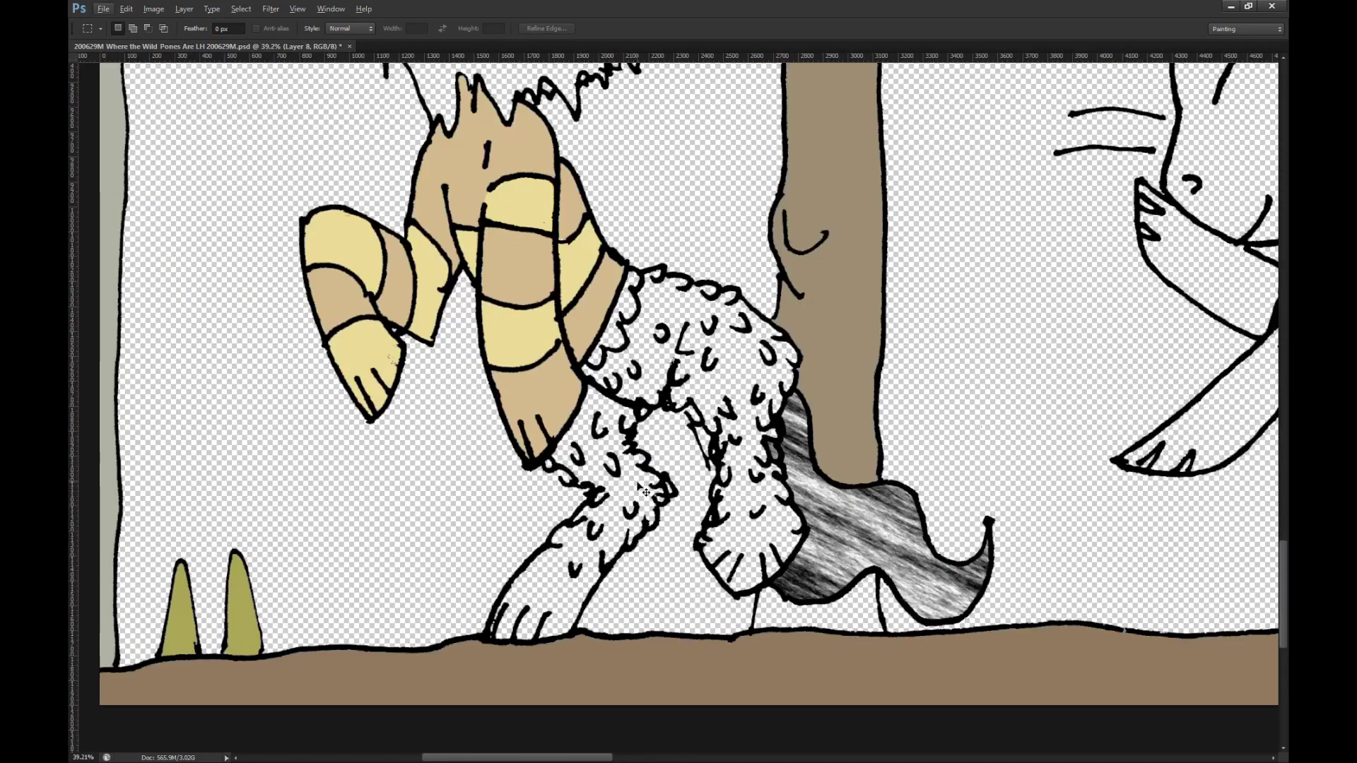
pyautogui.press('e')
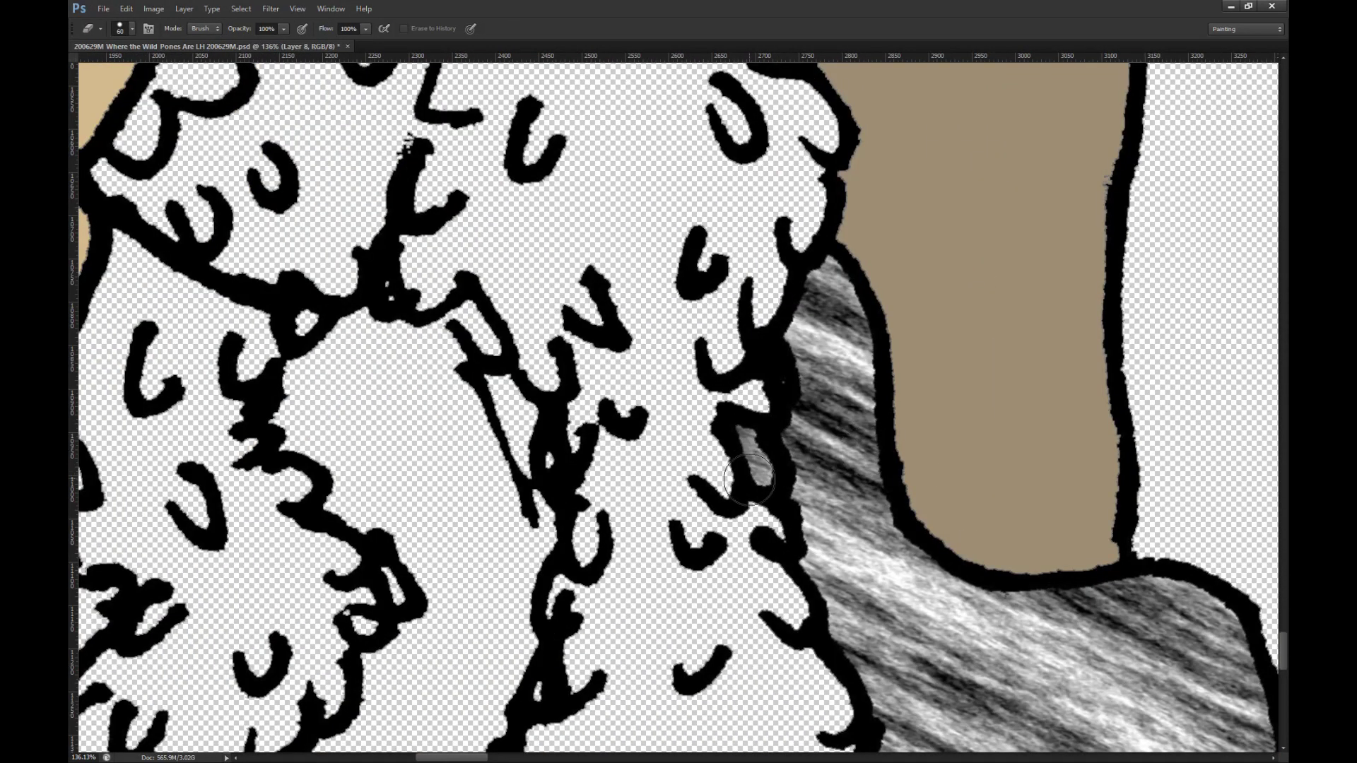
pyautogui.scroll(-4, 759, 463)
pyautogui.scroll(-1, 758, 463)
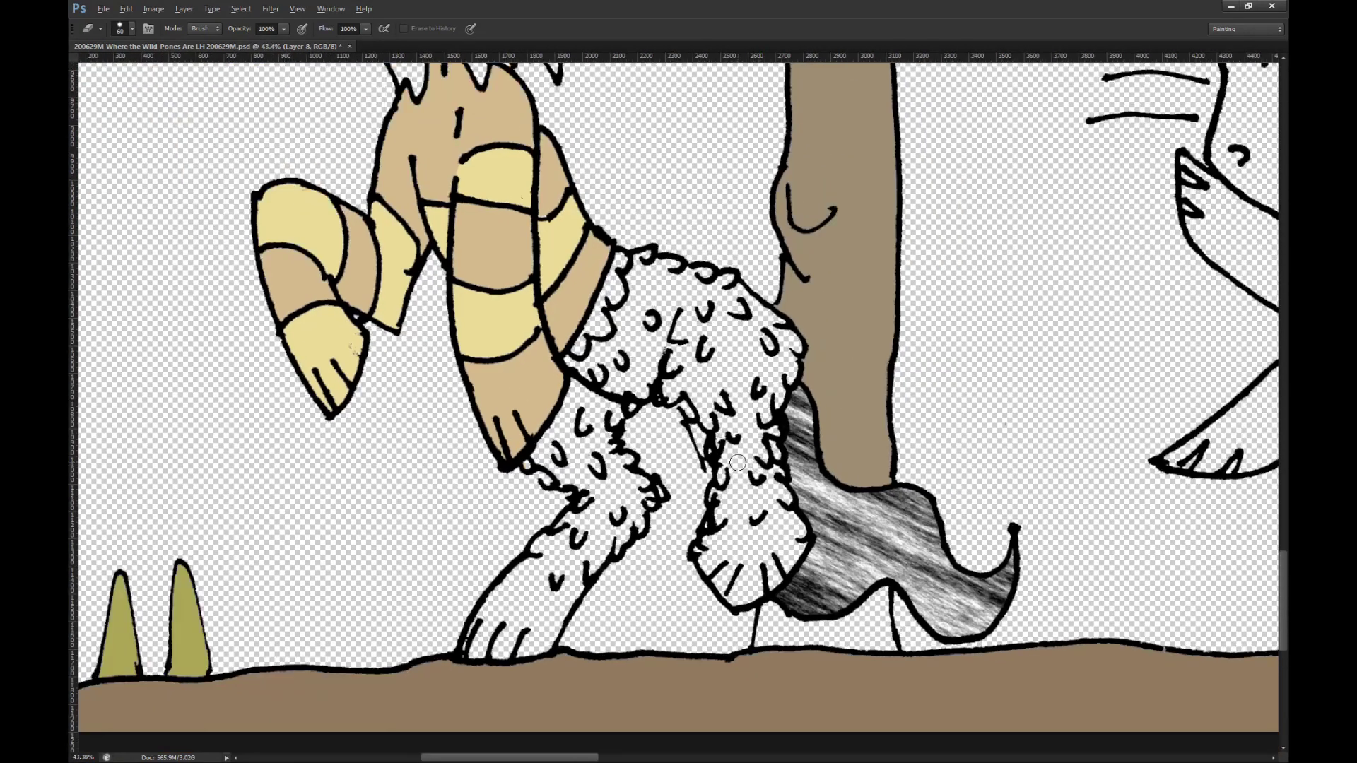
pyautogui.scroll(-1, 648, 445)
# Step: Lasso the scaly hindquarters and both hind legs, subtracting the tail and most of the tree trunk from the selection
pyautogui.press('l')
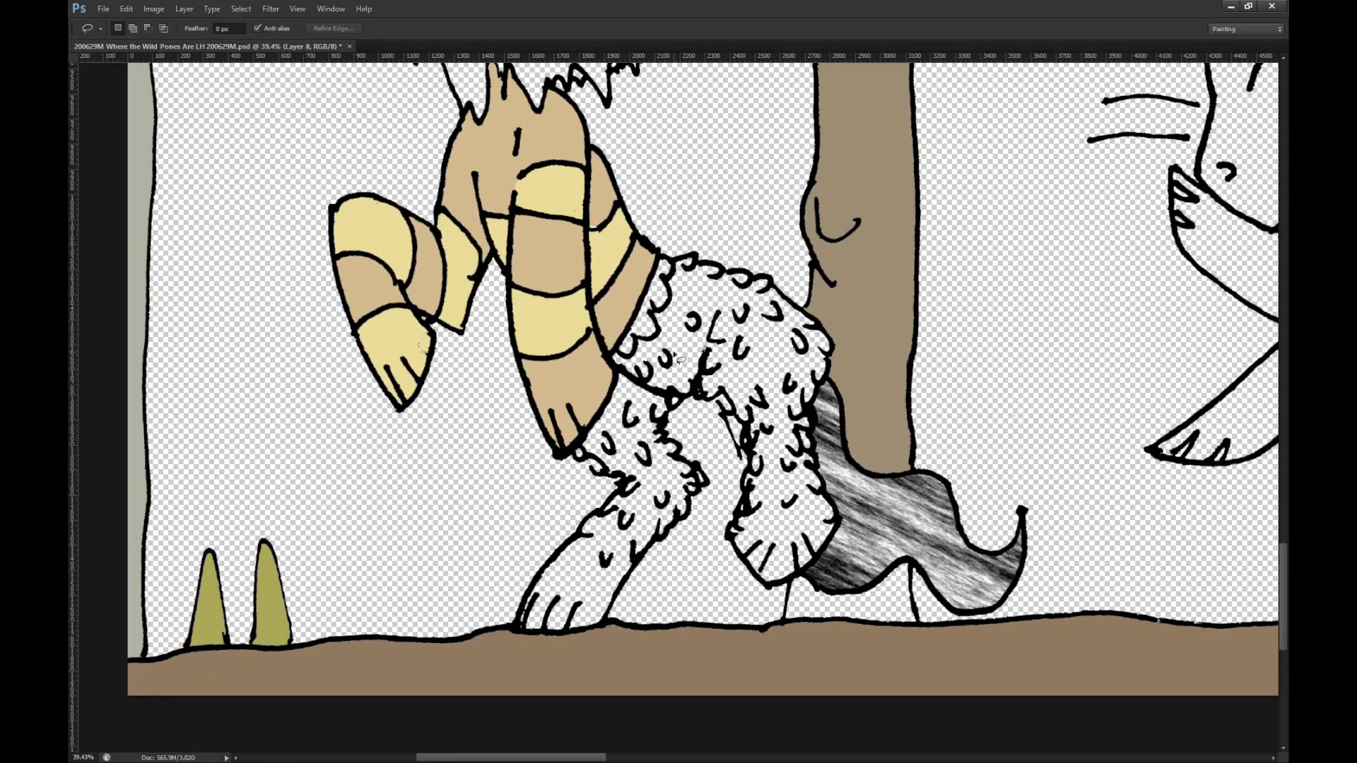
pyautogui.moveTo(514, 456)
pyautogui.mouseDown()
pyautogui.moveTo(607, 249)
pyautogui.moveTo(778, 173)
pyautogui.moveTo(914, 364)
pyautogui.moveTo(710, 719)
pyautogui.mouseUp()
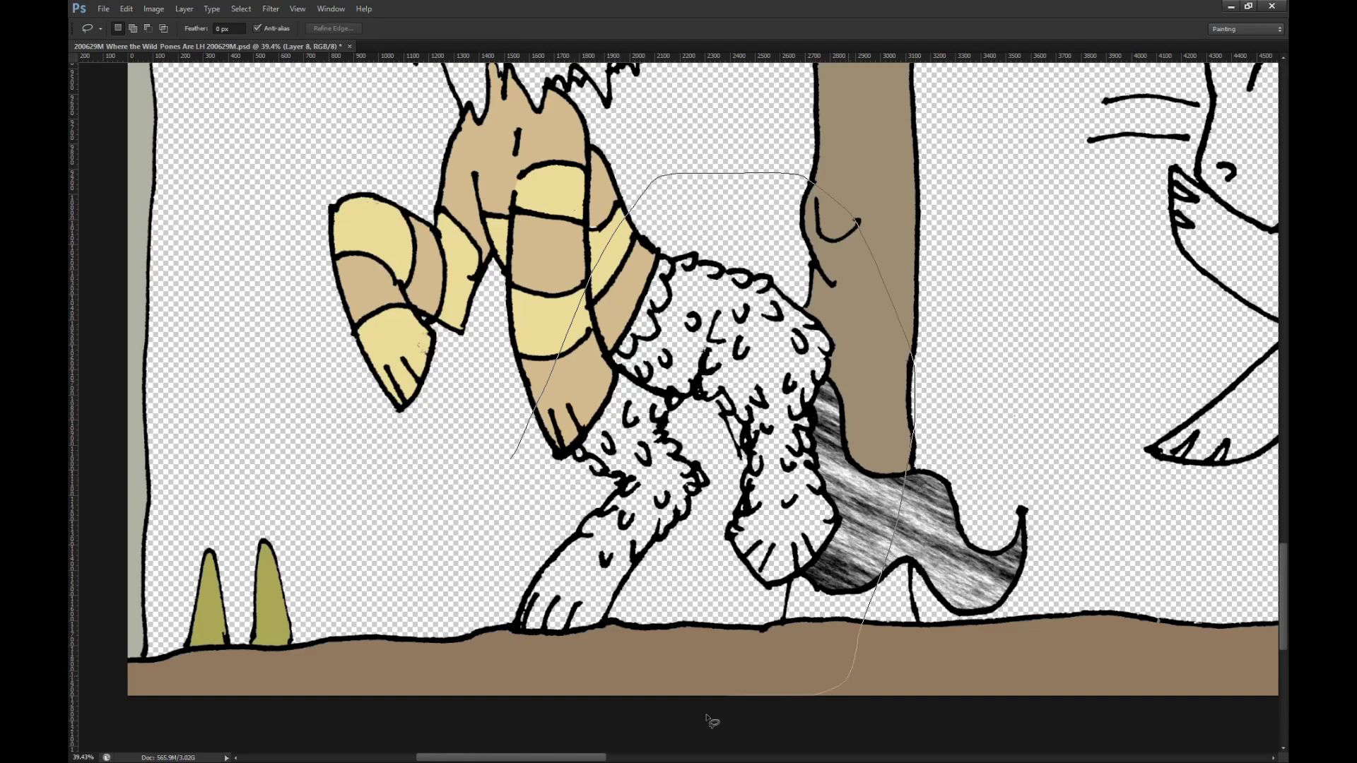
pyautogui.moveTo(439, 625); pyautogui.dragTo(441, 598)
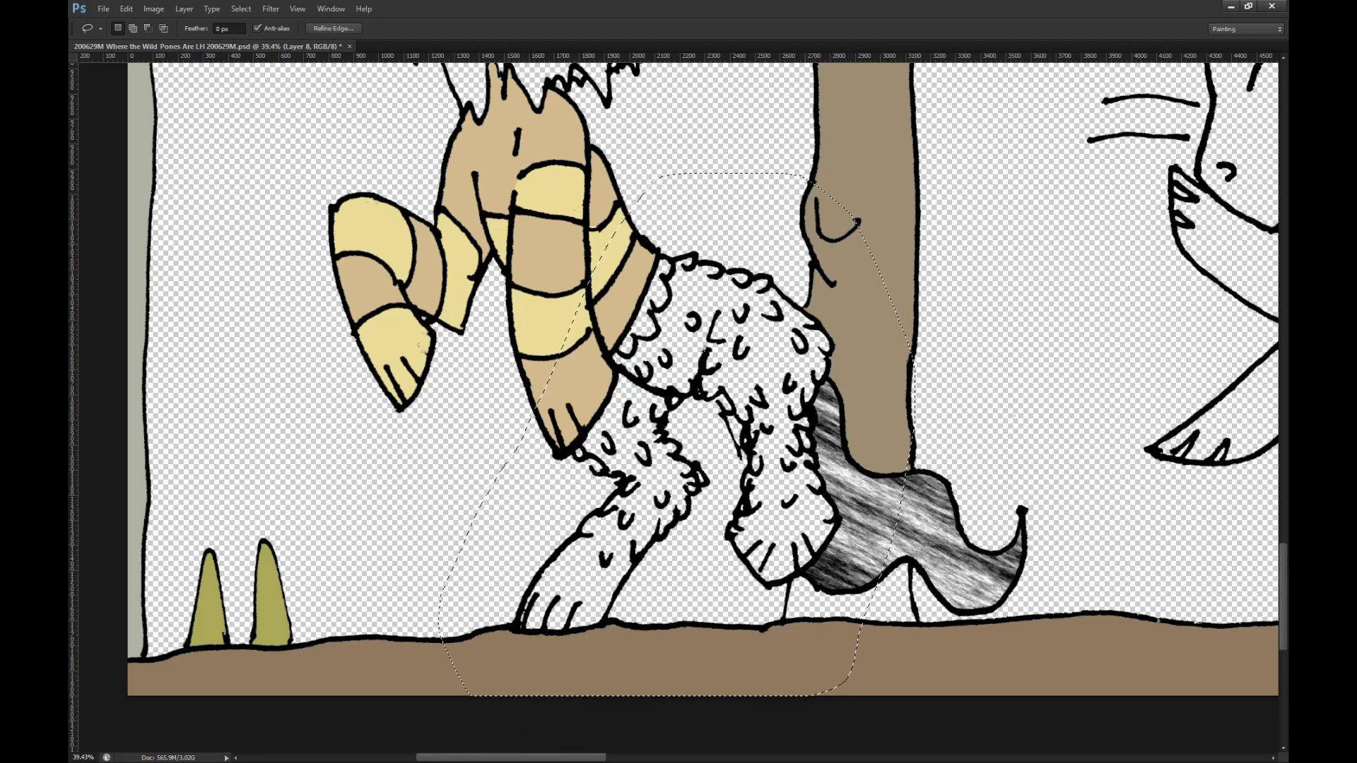
pyautogui.press('w')
pyautogui.keyDown('alt'); pyautogui.click(872, 517); pyautogui.keyUp('alt')
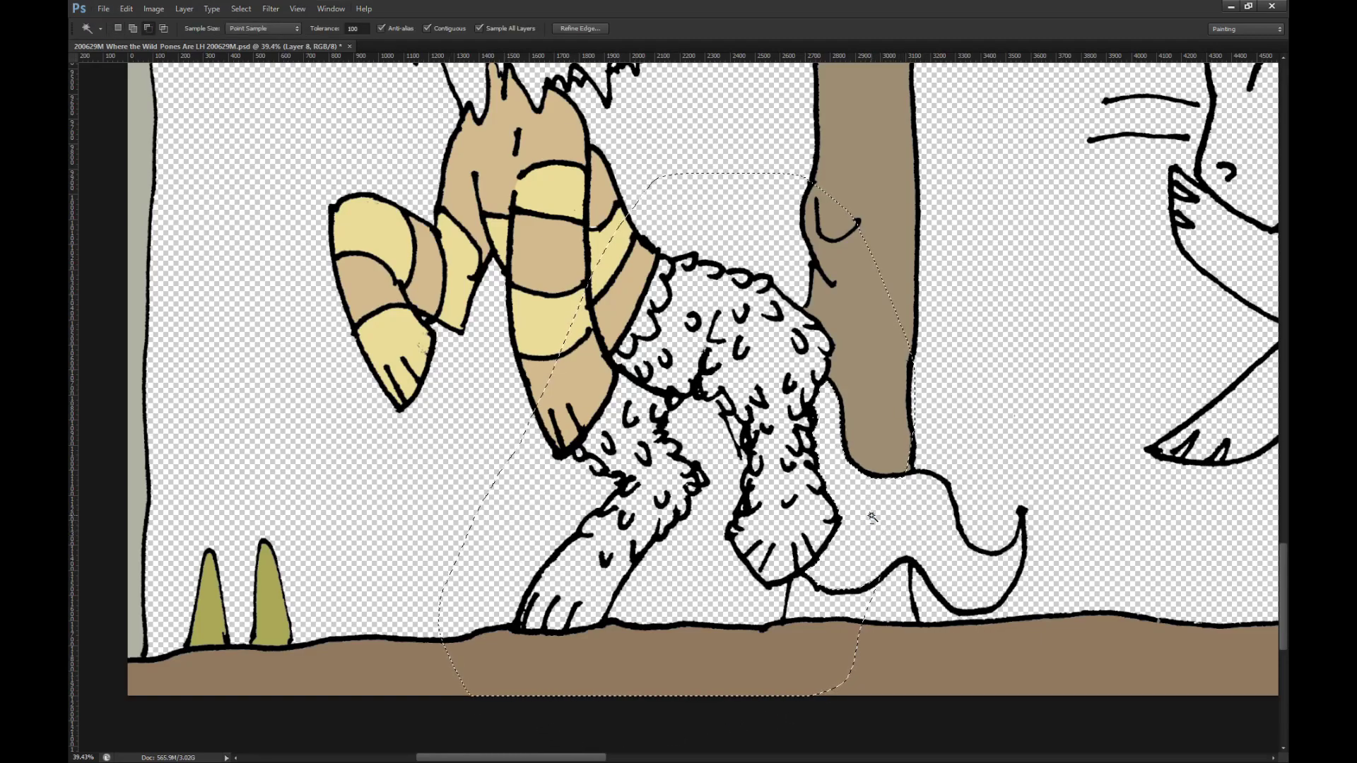
pyautogui.press('l')
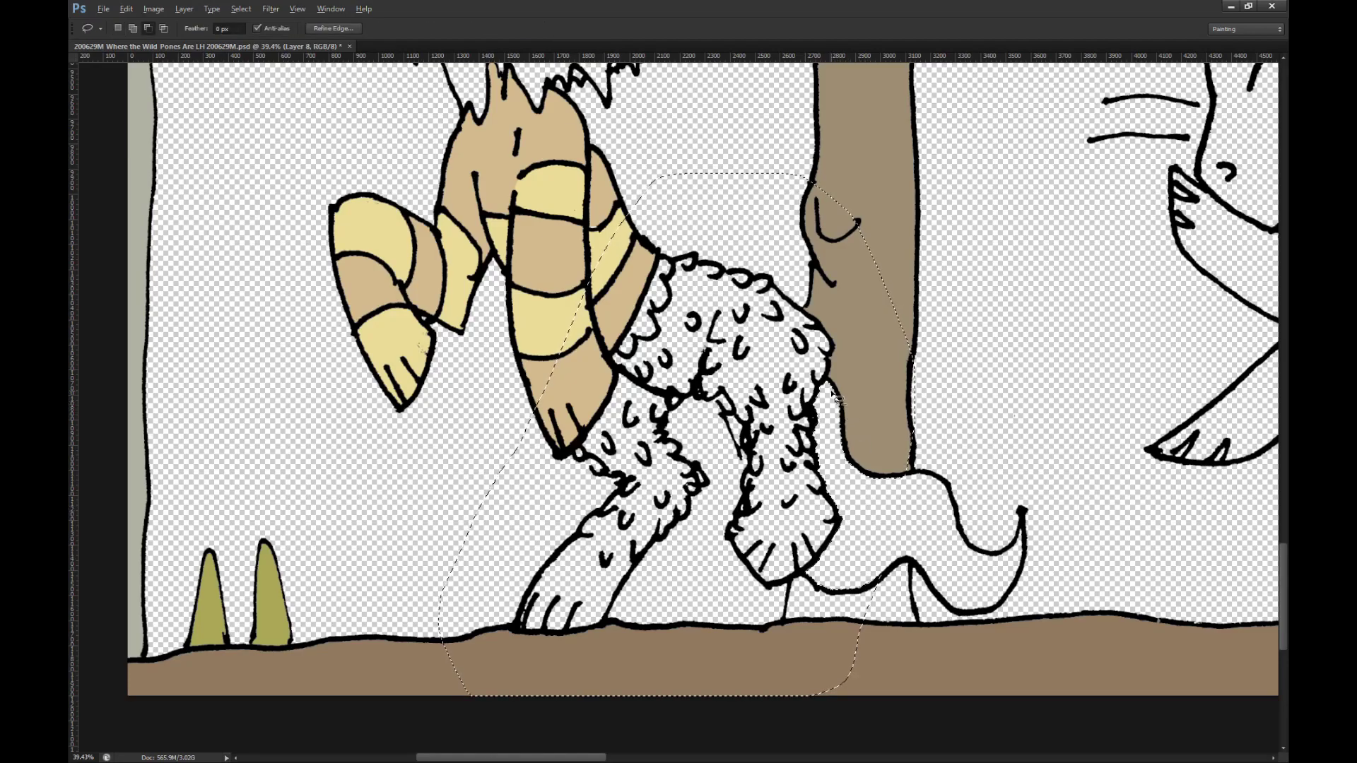
pyautogui.moveTo(786, 260)
pyautogui.mouseDown()
pyautogui.moveTo(1110, 434)
pyautogui.moveTo(864, 758)
pyautogui.mouseUp()
pyautogui.moveTo(814, 574); pyautogui.dragTo(836, 364)
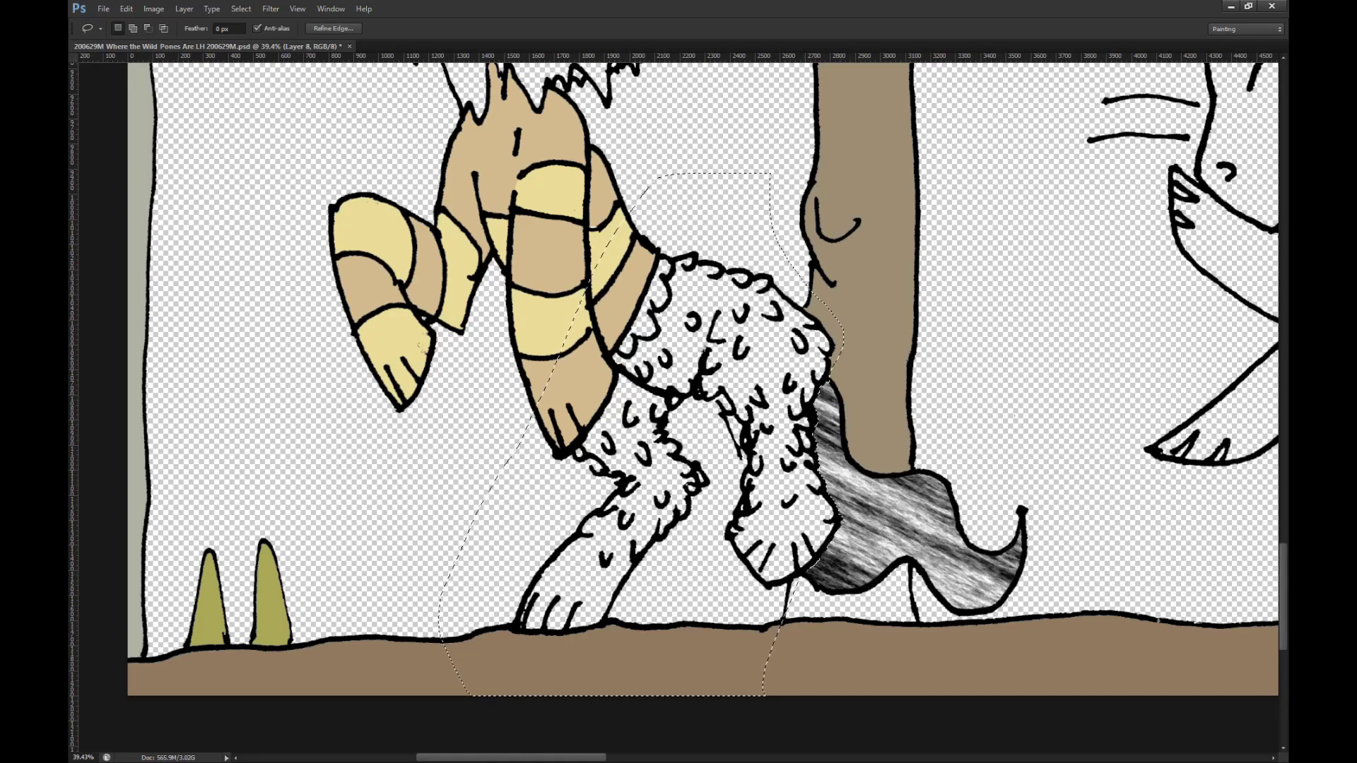
# Step: Restrict the selection to the scaly hindquarters by subtracting the surrounding background, ground and striped front leg with the contiguous Magic Wand
pyautogui.press('w')
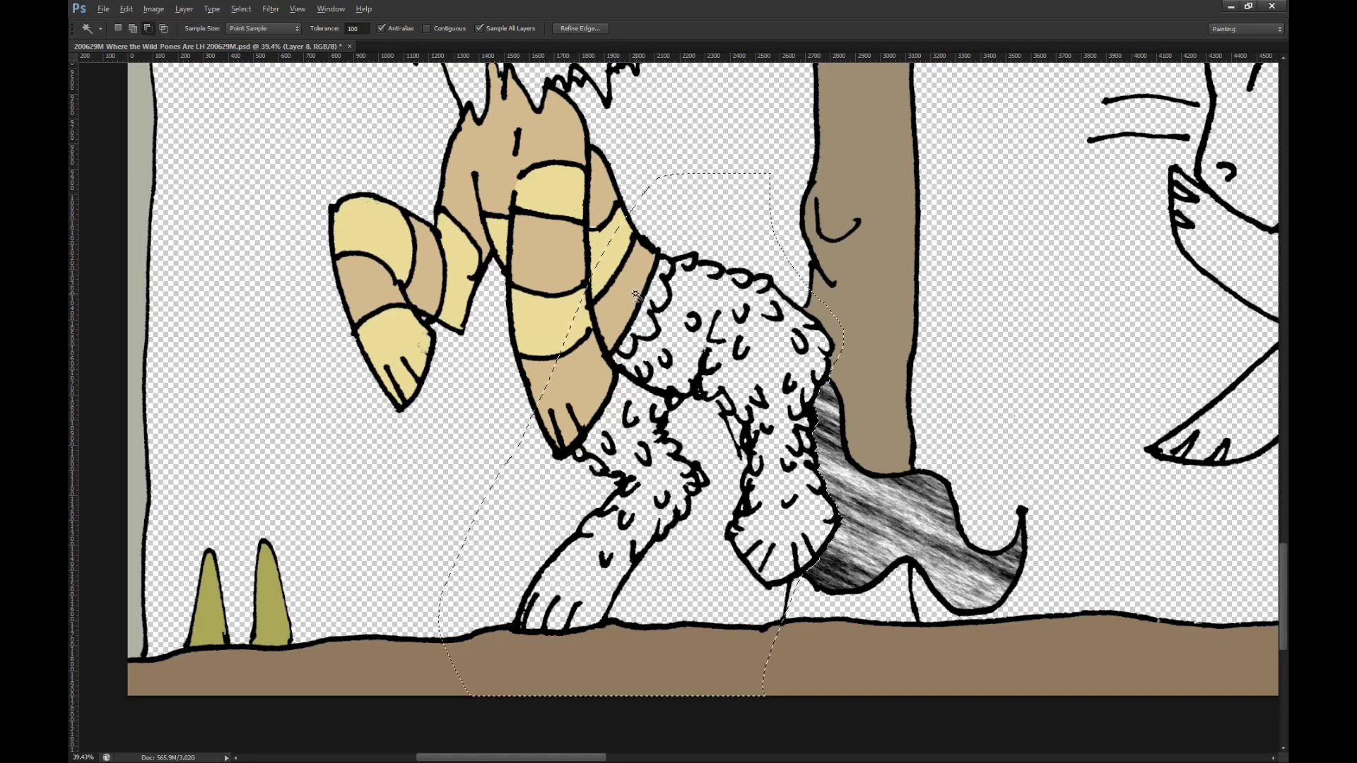
pyautogui.click(576, 381)
pyautogui.scroll(2, 832, 325)
pyautogui.click(435, 28)
pyautogui.keyDown('alt'); pyautogui.click(707, 272); pyautogui.keyUp('alt')
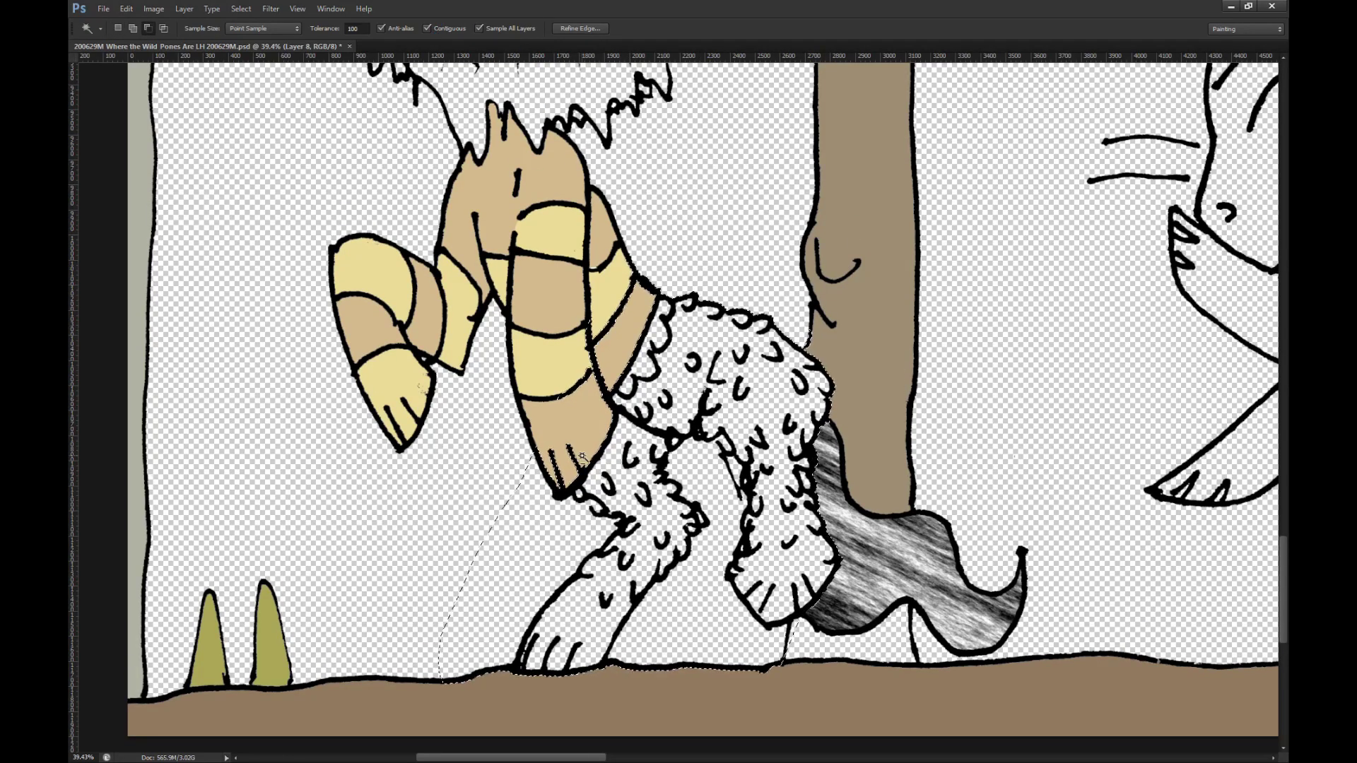
pyautogui.keyDown('alt'); pyautogui.click(505, 568); pyautogui.keyUp('alt')
pyautogui.keyDown('alt'); pyautogui.click(701, 624); pyautogui.keyUp('alt')
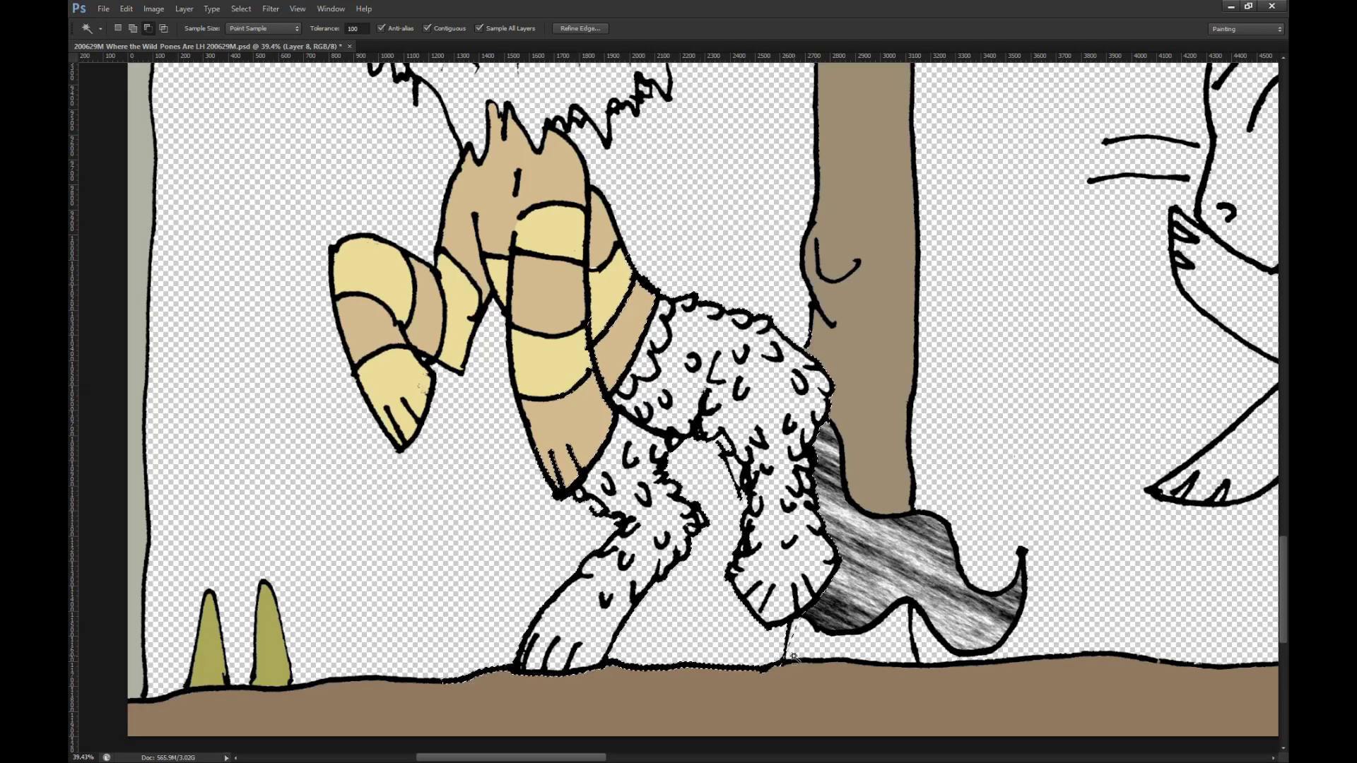
pyautogui.scroll(-2, 793, 657)
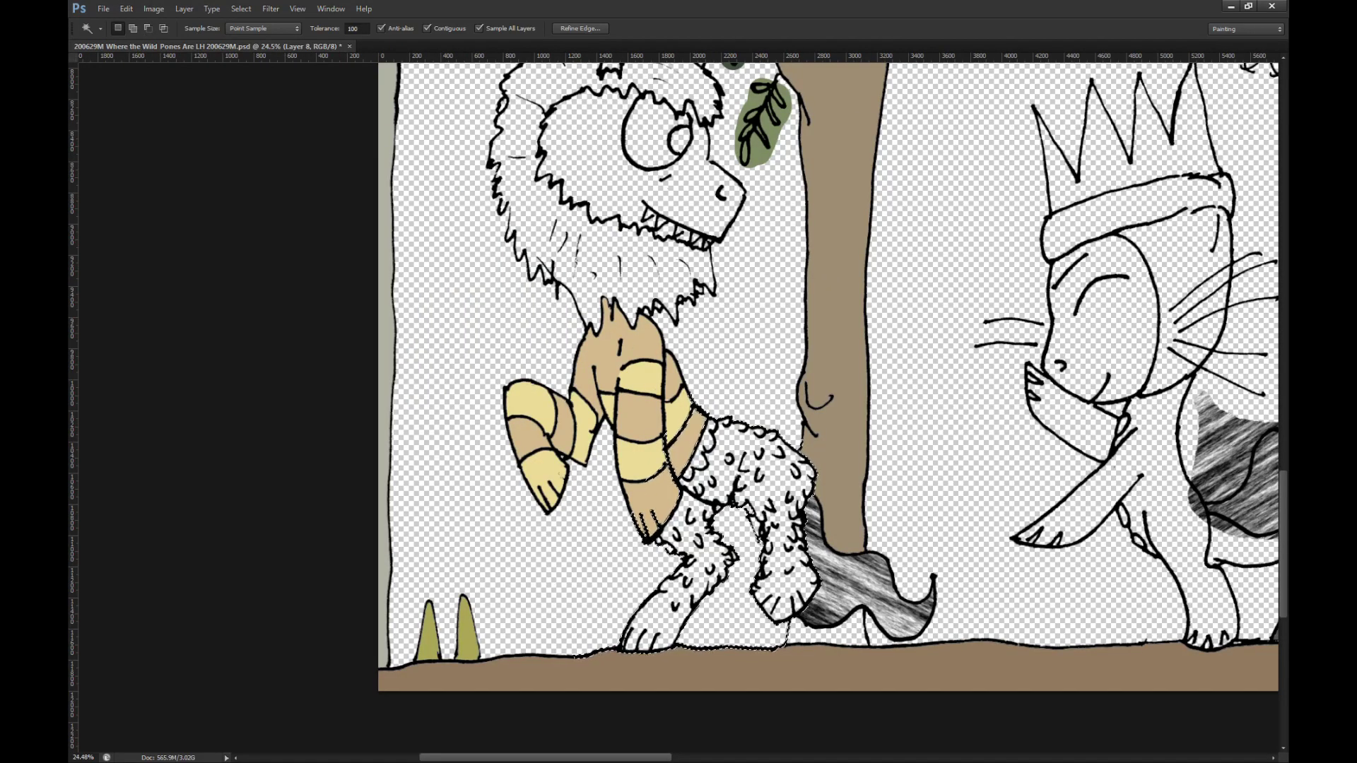
# Step: Add a new layer and sample the grey-green of the scaly hind leg in the reference picture
pyautogui.hotkey('ctrl', 'alt', 'shift', 'n')
pyautogui.scroll(-2, 780, 191)
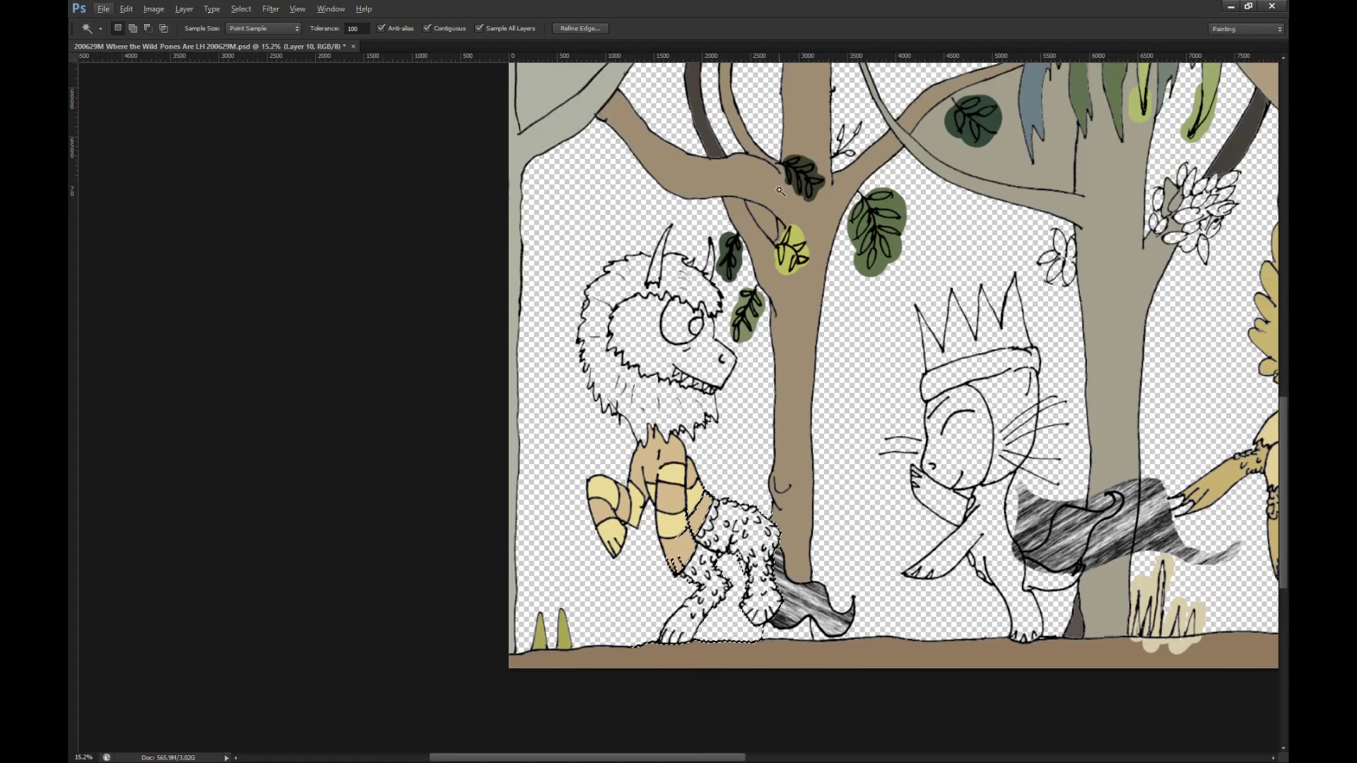
pyautogui.scroll(2, 781, 191)
pyautogui.press('g')
pyautogui.scroll(3, 753, 156)
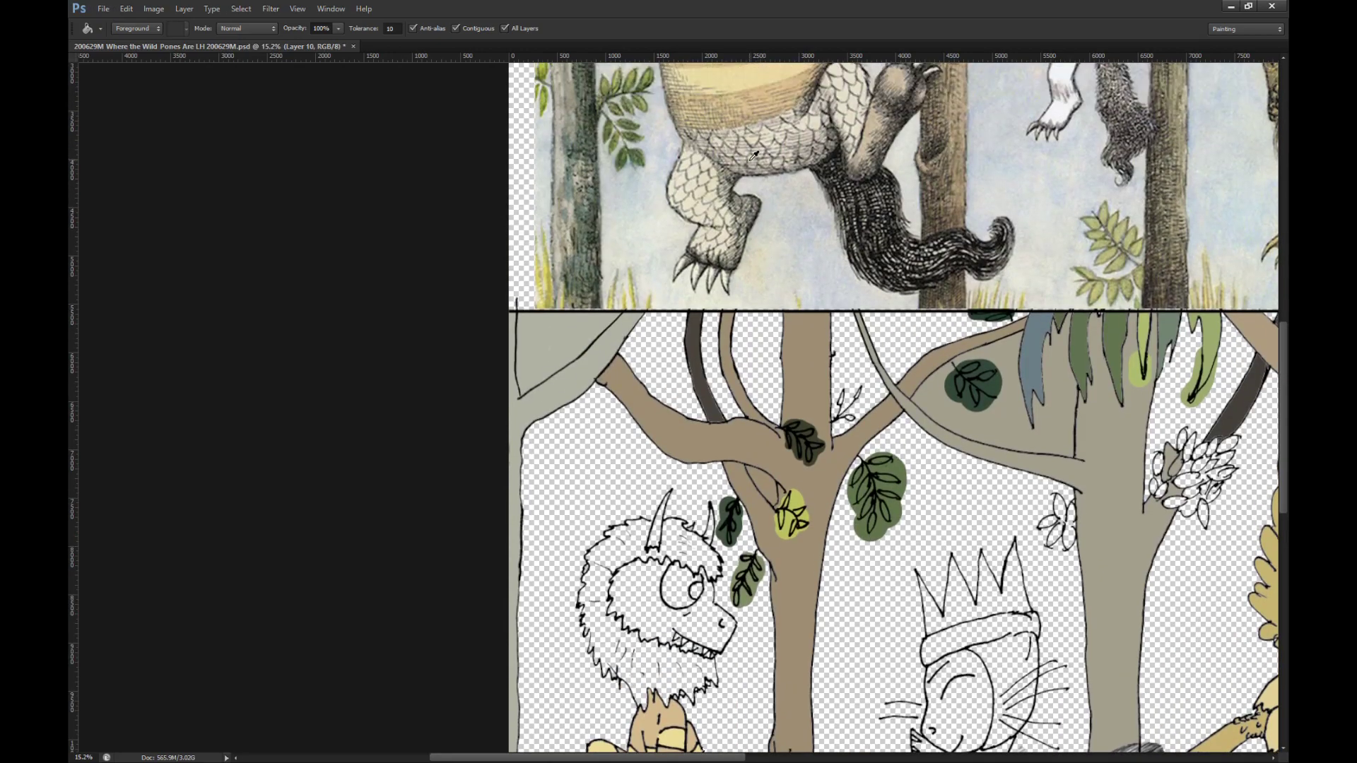
pyautogui.keyDown('alt'); pyautogui.click(704, 179); pyautogui.keyUp('alt')
pyautogui.keyDown('alt'); pyautogui.click(754, 213); pyautogui.keyUp('alt')
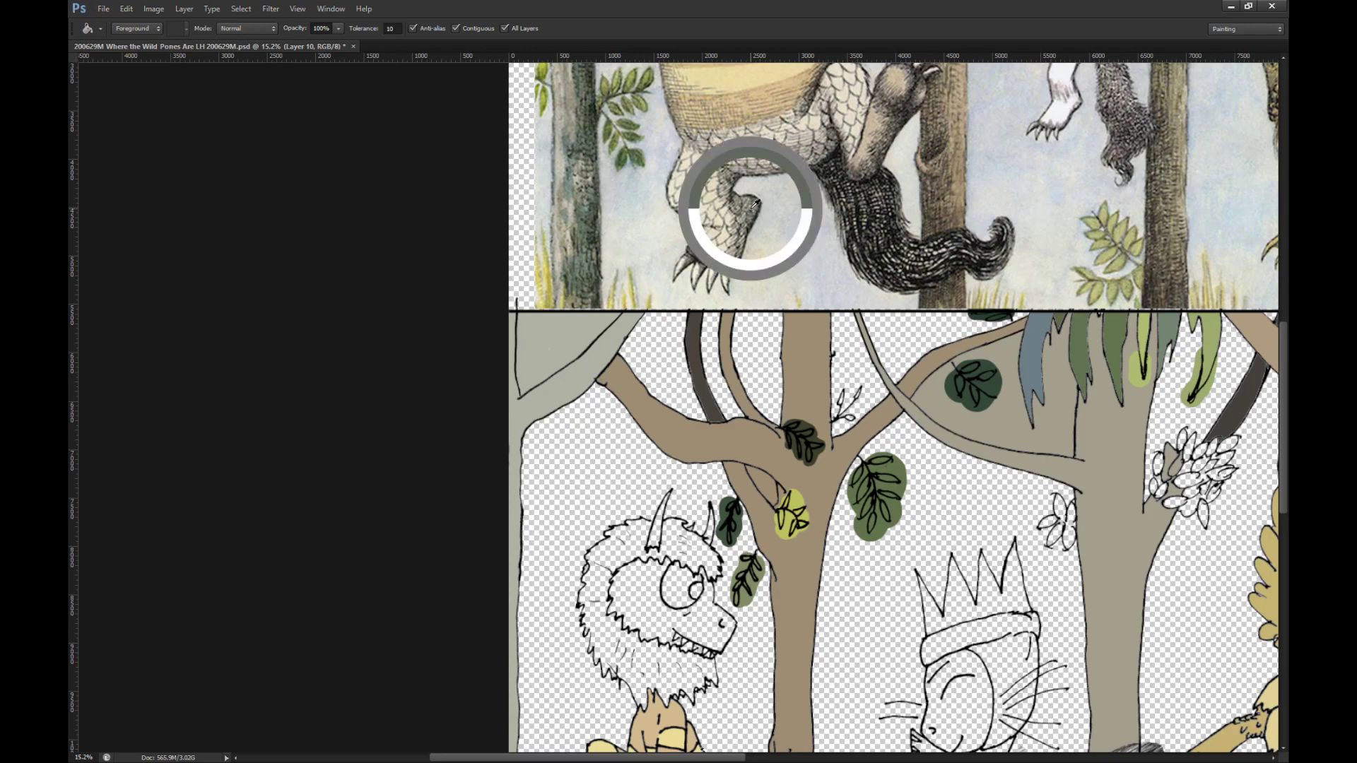
pyautogui.scroll(-3, 740, 533)
pyautogui.scroll(1, 740, 533)
pyautogui.scroll(3, 740, 533)
pyautogui.scroll(-4, 735, 495)
# Step: Choose a speckled, textured Brush preset with a size of 298
pyautogui.press('b')
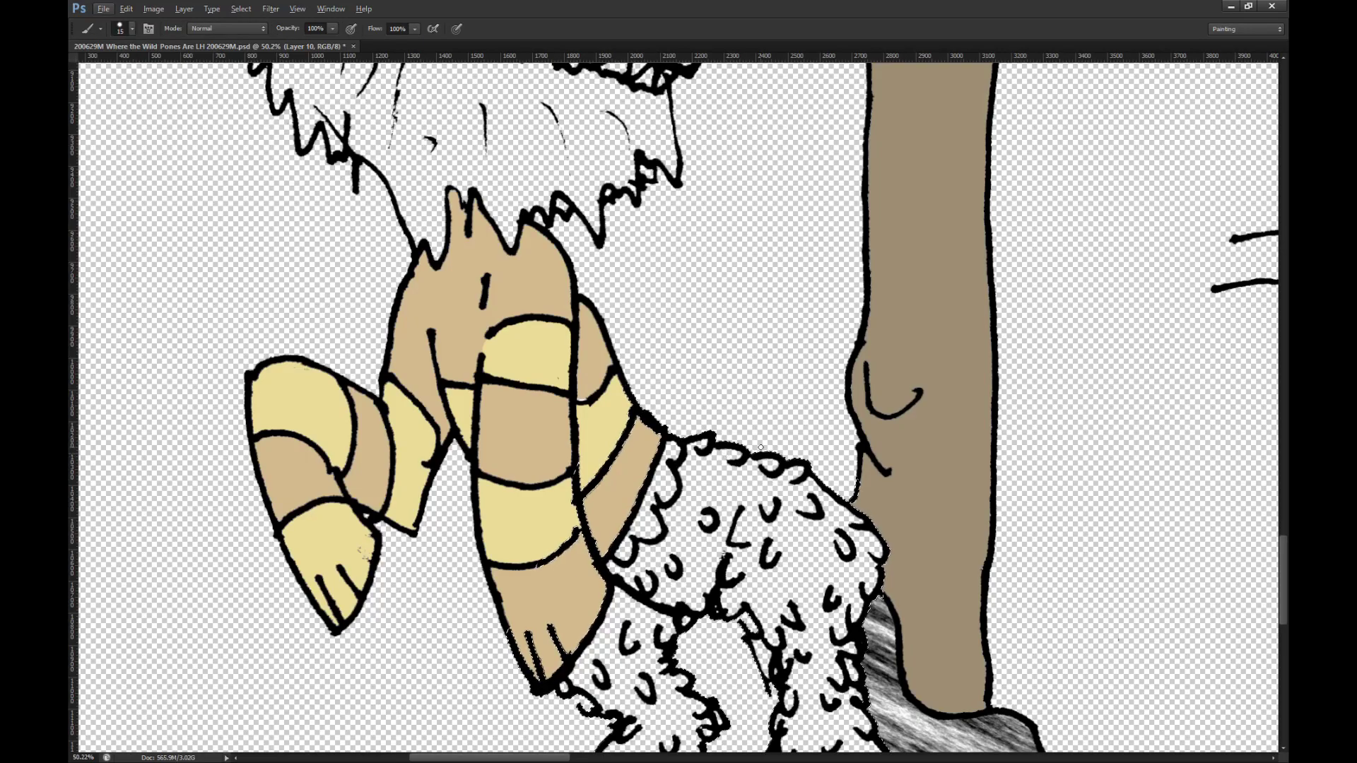
pyautogui.scroll(-1, 732, 460)
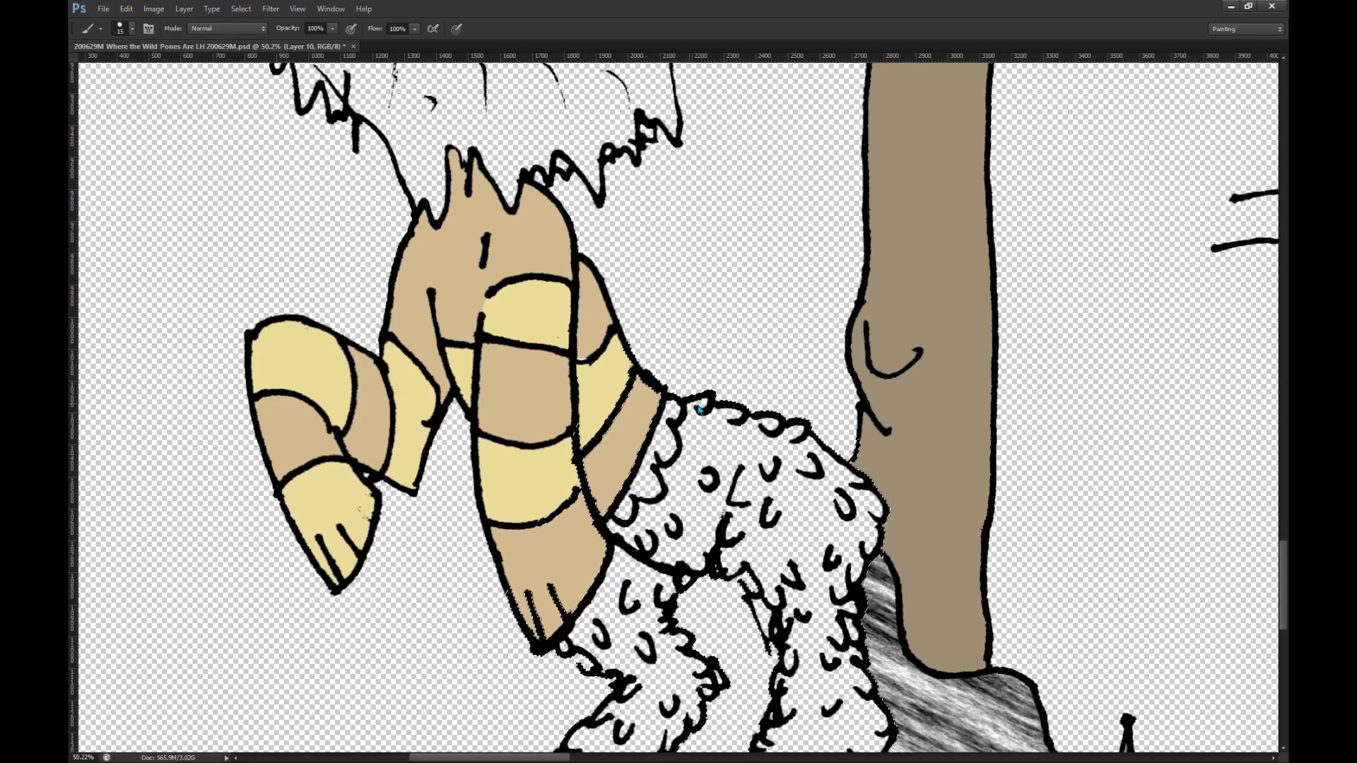
pyautogui.rightClick(780, 521)
pyautogui.click(778, 448)
pyautogui.click(806, 436)
# Step: Paint the scaly hindquarters and hind legs pale green, with dark grey-green shading on the thigh, upper far leg and feet
pyautogui.click(677, 465)
pyautogui.scroll(-2, 661, 327)
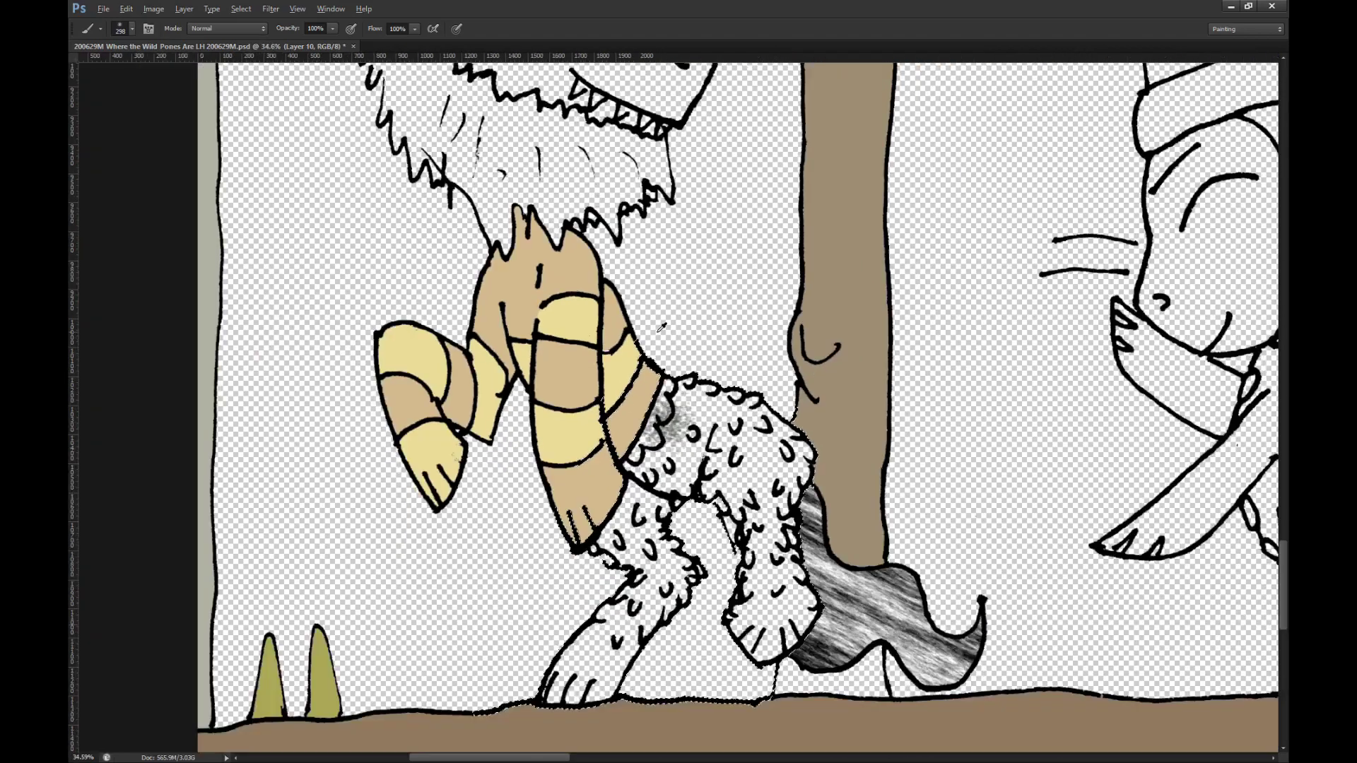
pyautogui.scroll(1, 663, 327)
pyautogui.moveTo(661, 445)
pyautogui.mouseDown()
pyautogui.moveTo(620, 471)
pyautogui.moveTo(615, 555)
pyautogui.mouseUp()
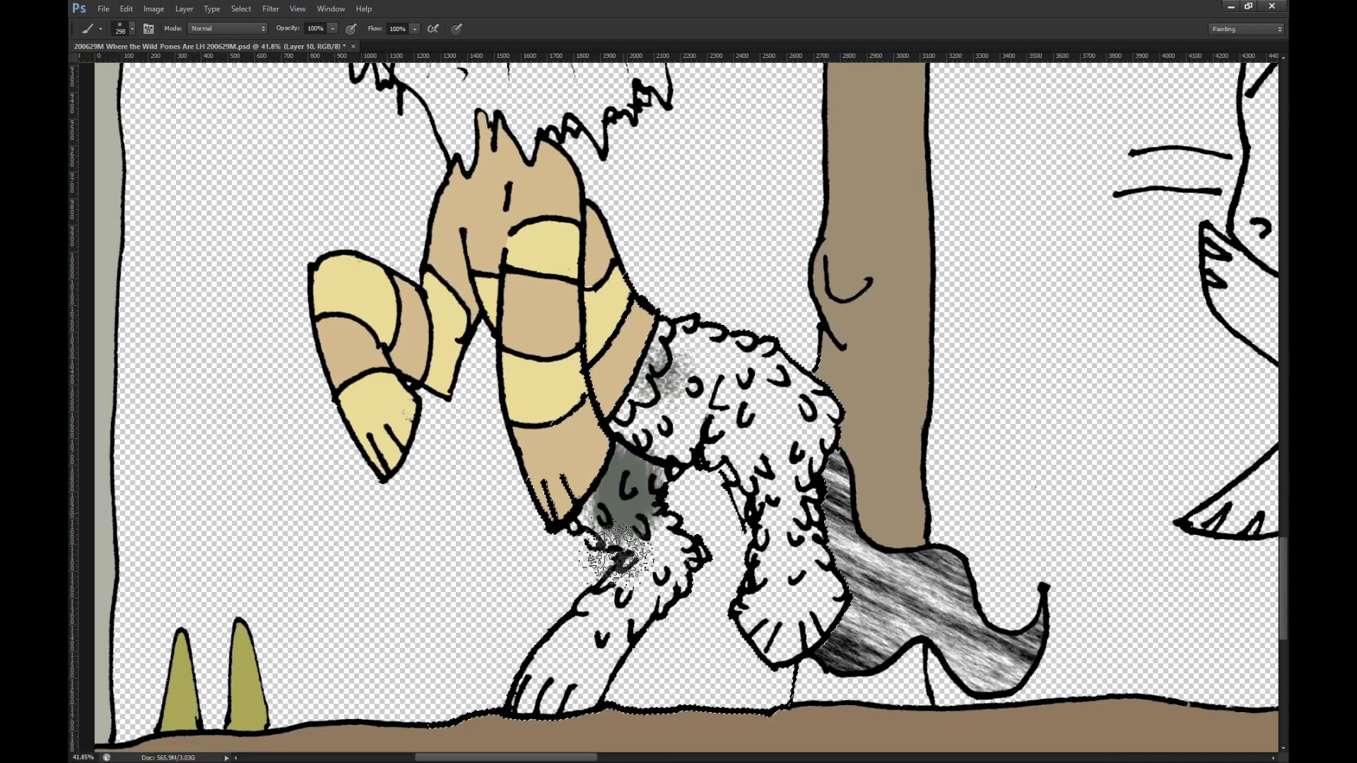
pyautogui.moveTo(574, 657); pyautogui.dragTo(555, 684)
pyautogui.moveTo(789, 565); pyautogui.dragTo(783, 544)
pyautogui.moveTo(782, 445)
pyautogui.mouseDown()
pyautogui.moveTo(686, 399)
pyautogui.moveTo(696, 378)
pyautogui.moveTo(732, 361)
pyautogui.moveTo(824, 438)
pyautogui.moveTo(781, 516)
pyautogui.moveTo(736, 524)
pyautogui.mouseUp()
pyautogui.moveTo(770, 636)
pyautogui.mouseDown()
pyautogui.moveTo(813, 587)
pyautogui.moveTo(785, 608)
pyautogui.moveTo(823, 601)
pyautogui.mouseUp()
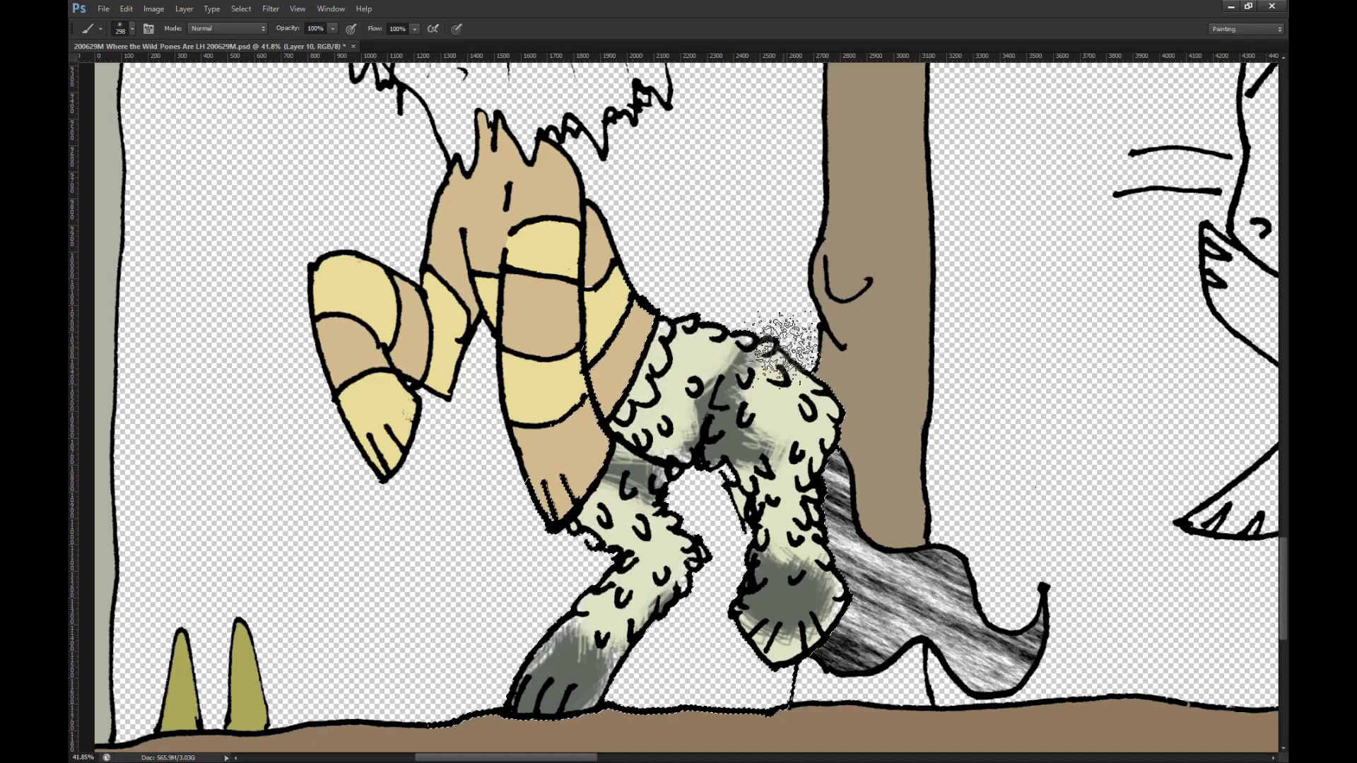
# Step: Soften the dark shading above the near hind foot with pale green speckles and swap the foreground and background colours
pyautogui.moveTo(601, 664)
pyautogui.mouseDown()
pyautogui.moveTo(579, 717)
pyautogui.moveTo(661, 632)
pyautogui.moveTo(675, 562)
pyautogui.moveTo(597, 604)
pyautogui.moveTo(580, 643)
pyautogui.moveTo(654, 622)
pyautogui.mouseUp()
pyautogui.press('x')
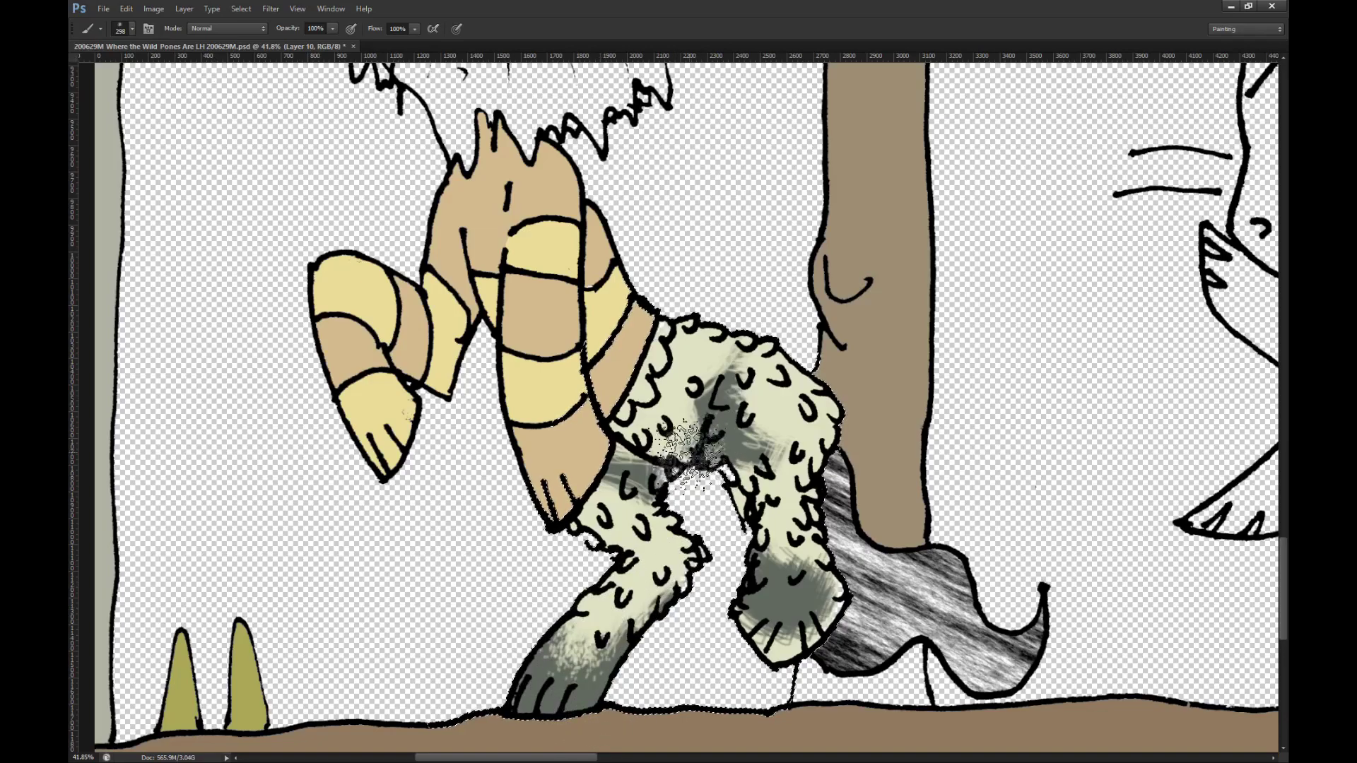
pyautogui.scroll(-8, 654, 622)
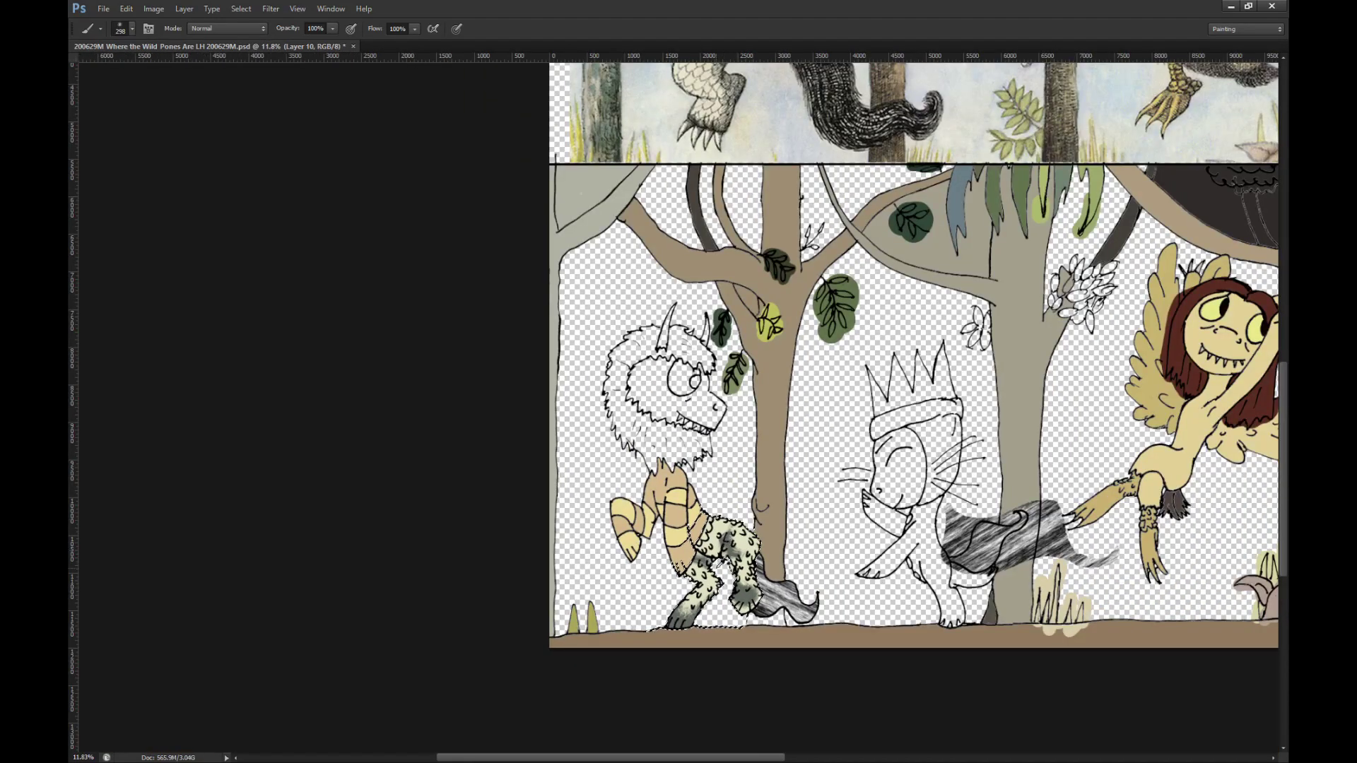
pyautogui.scroll(4, 720, 618)
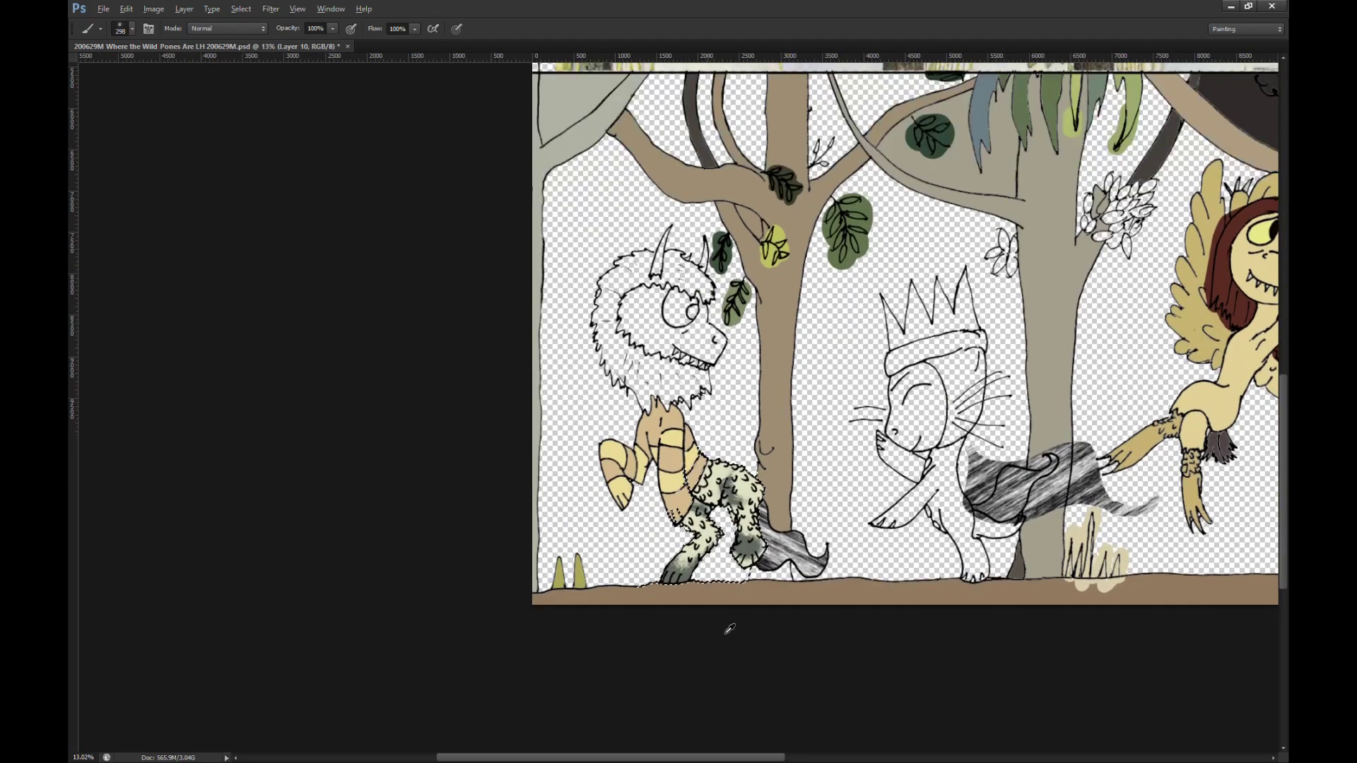
pyautogui.scroll(2, 691, 505)
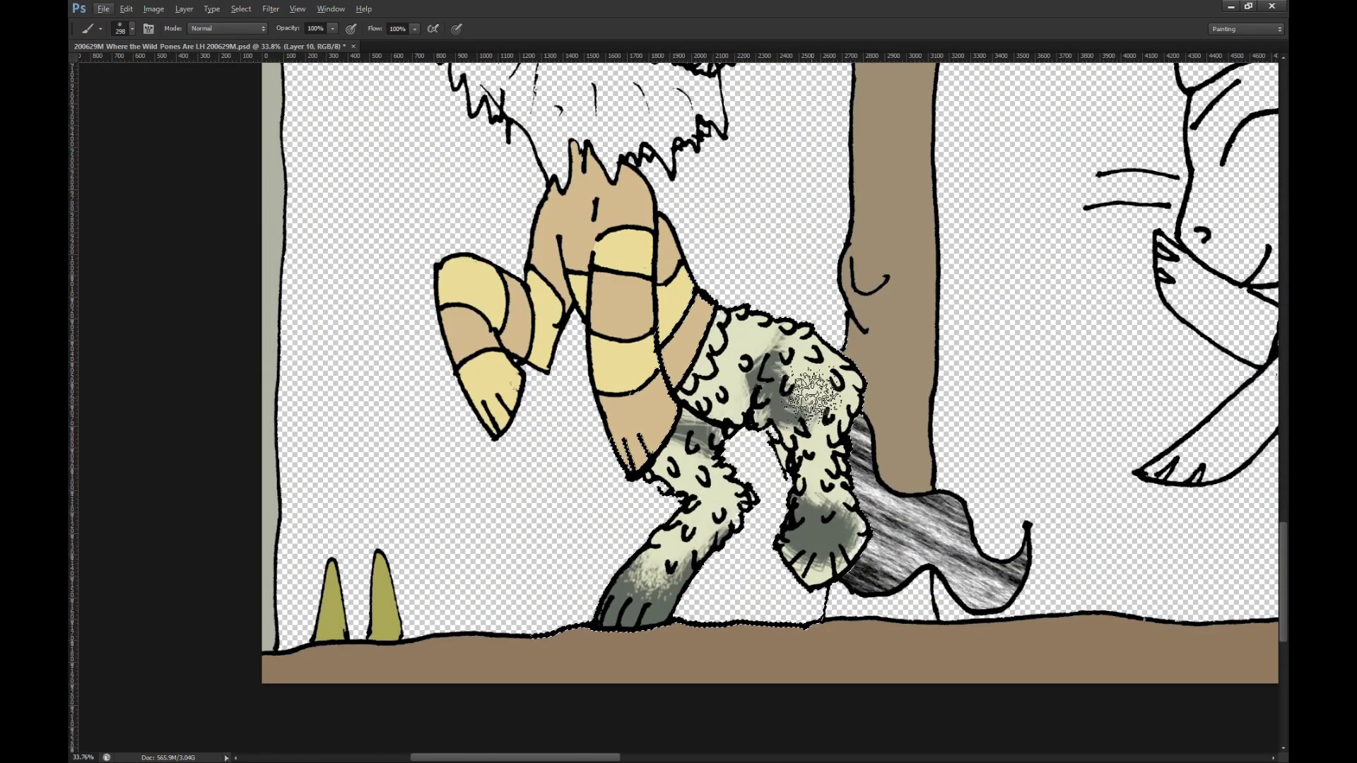
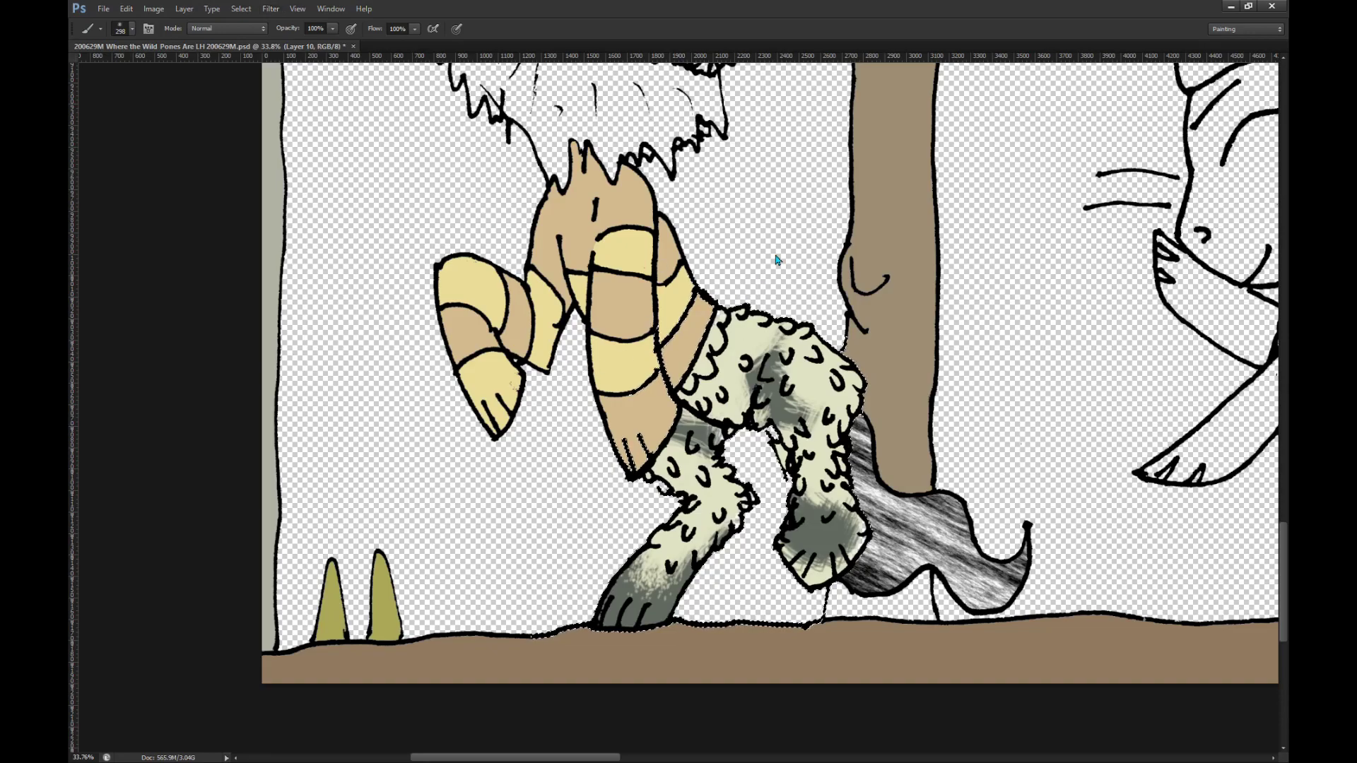
# Step: Reapply the last filter to cover the hindquarters with grey-green fibre streaks
pyautogui.hotkey('ctrl', 'f')
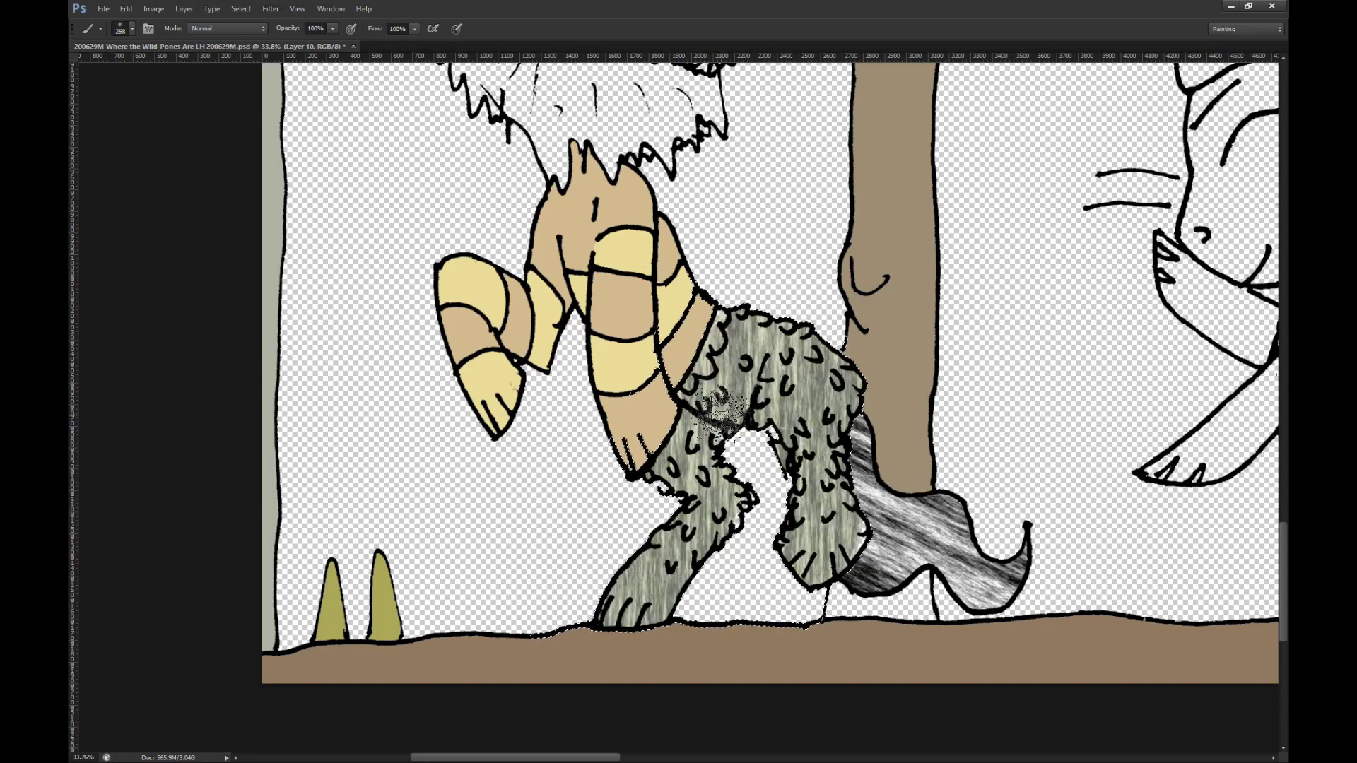
pyautogui.scroll(-5, 717, 491)
pyautogui.scroll(-10, 717, 491)
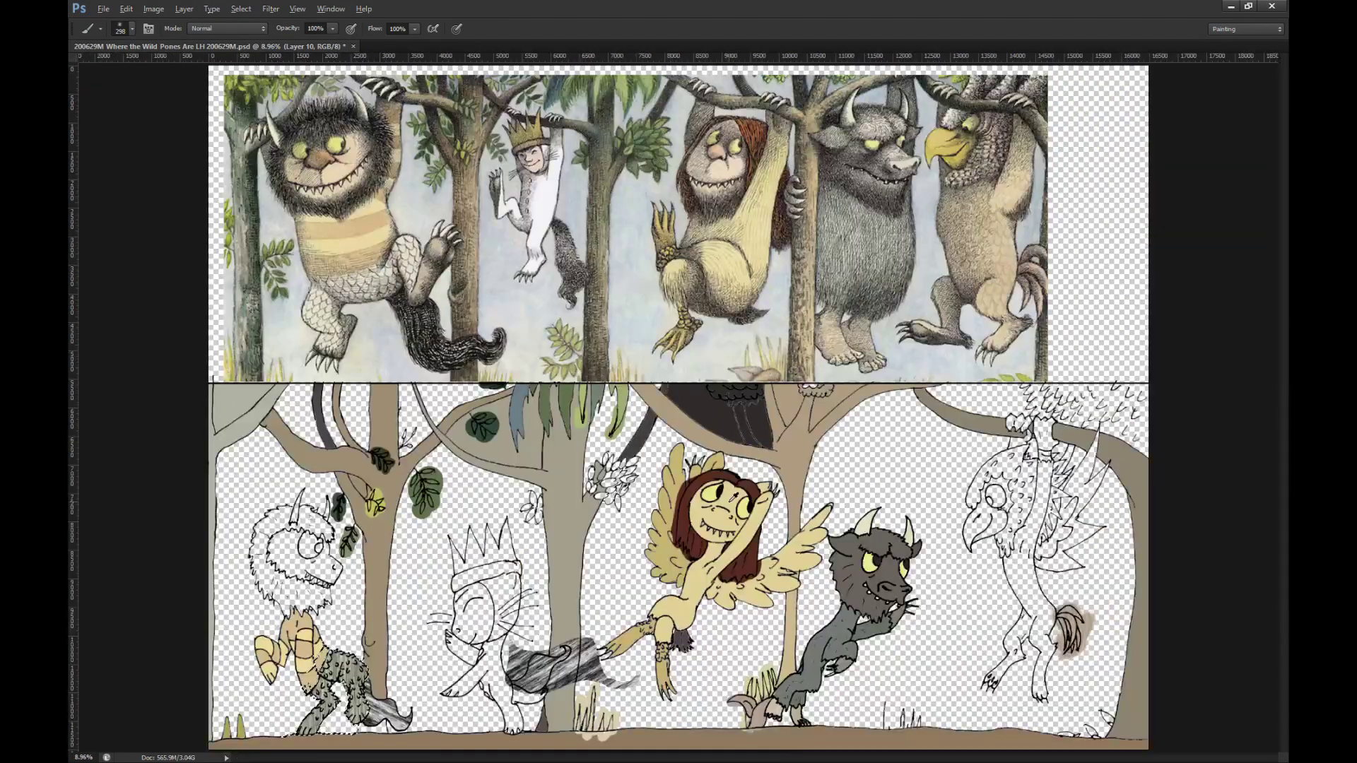
pyautogui.scroll(3, 496, 597)
pyautogui.scroll(1, 496, 597)
pyautogui.hscroll(-1, 495, 596)
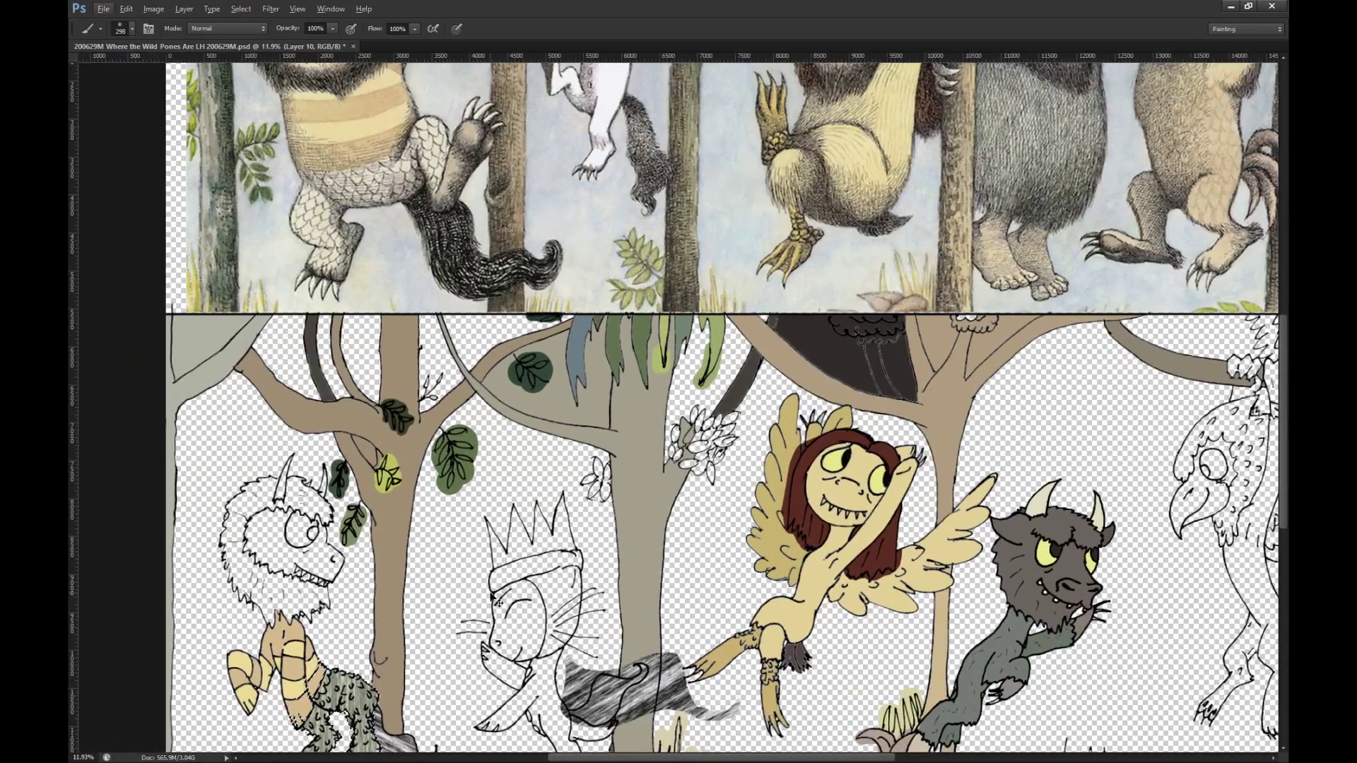
pyautogui.scroll(-3, 493, 595)
pyautogui.hscroll(-1, 490, 593)
pyautogui.scroll(-3, 490, 593)
pyautogui.scroll(8, 490, 592)
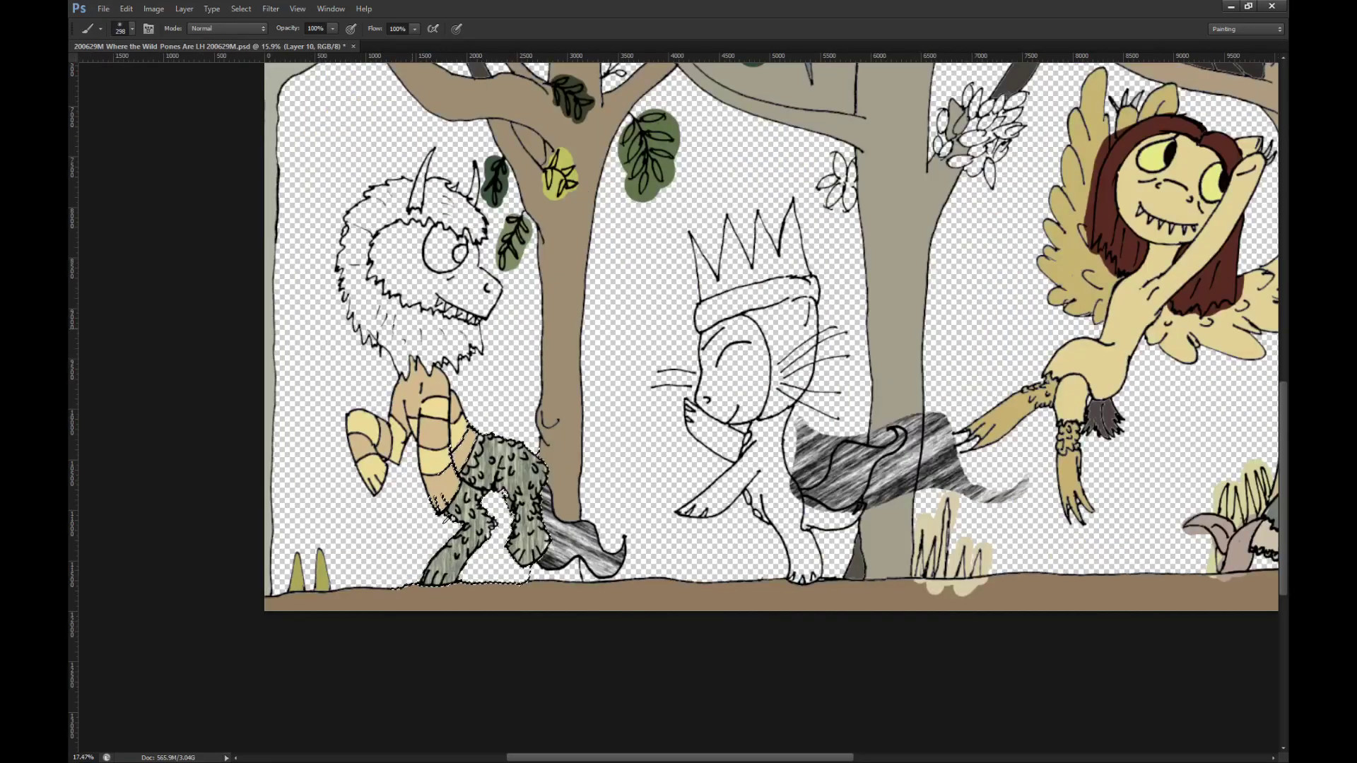
# Step: Rotate the hindquarters' streaked texture about 94° counterclockwise with Free Transform and shift it over the hind legs
pyautogui.press('m')
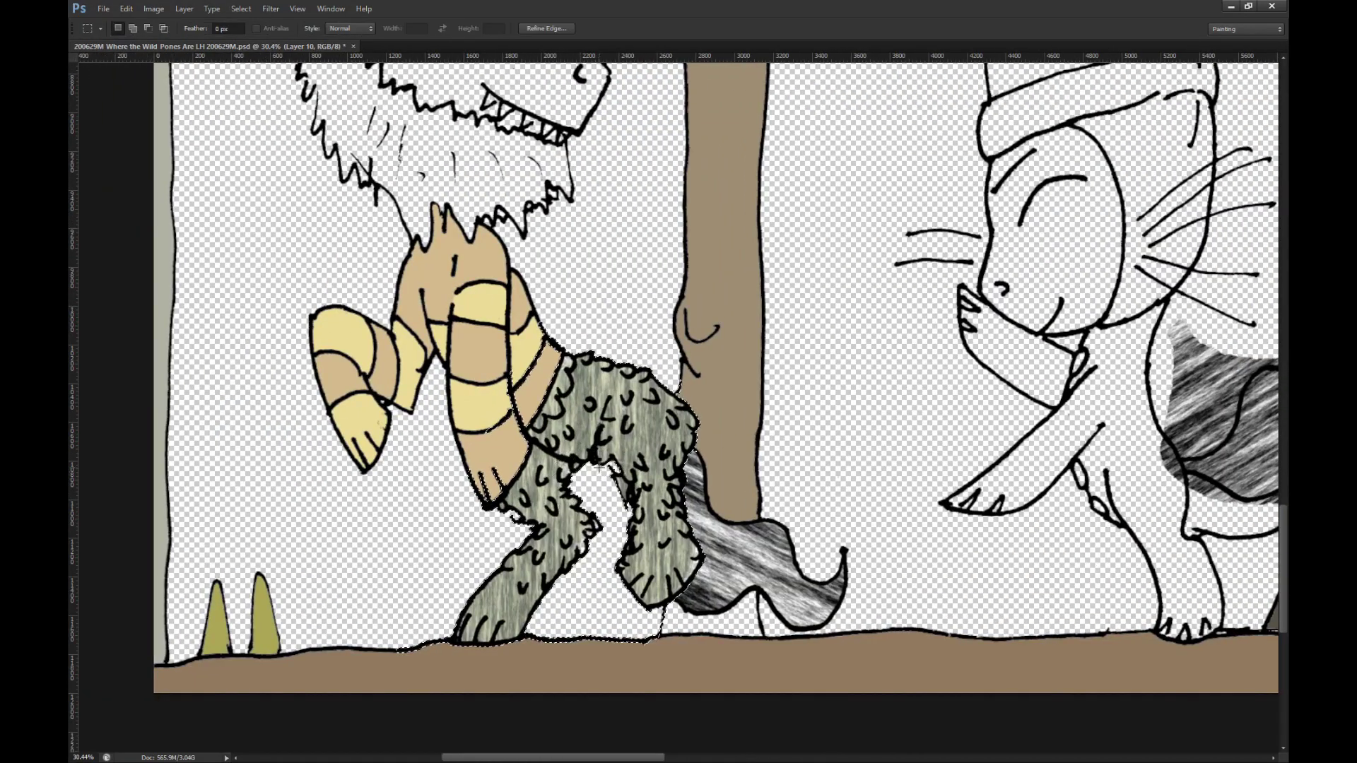
pyautogui.hotkey('ctrl', 't')
pyautogui.moveTo(696, 675); pyautogui.dragTo(706, 350)
pyautogui.moveTo(572, 526); pyautogui.dragTo(606, 546)
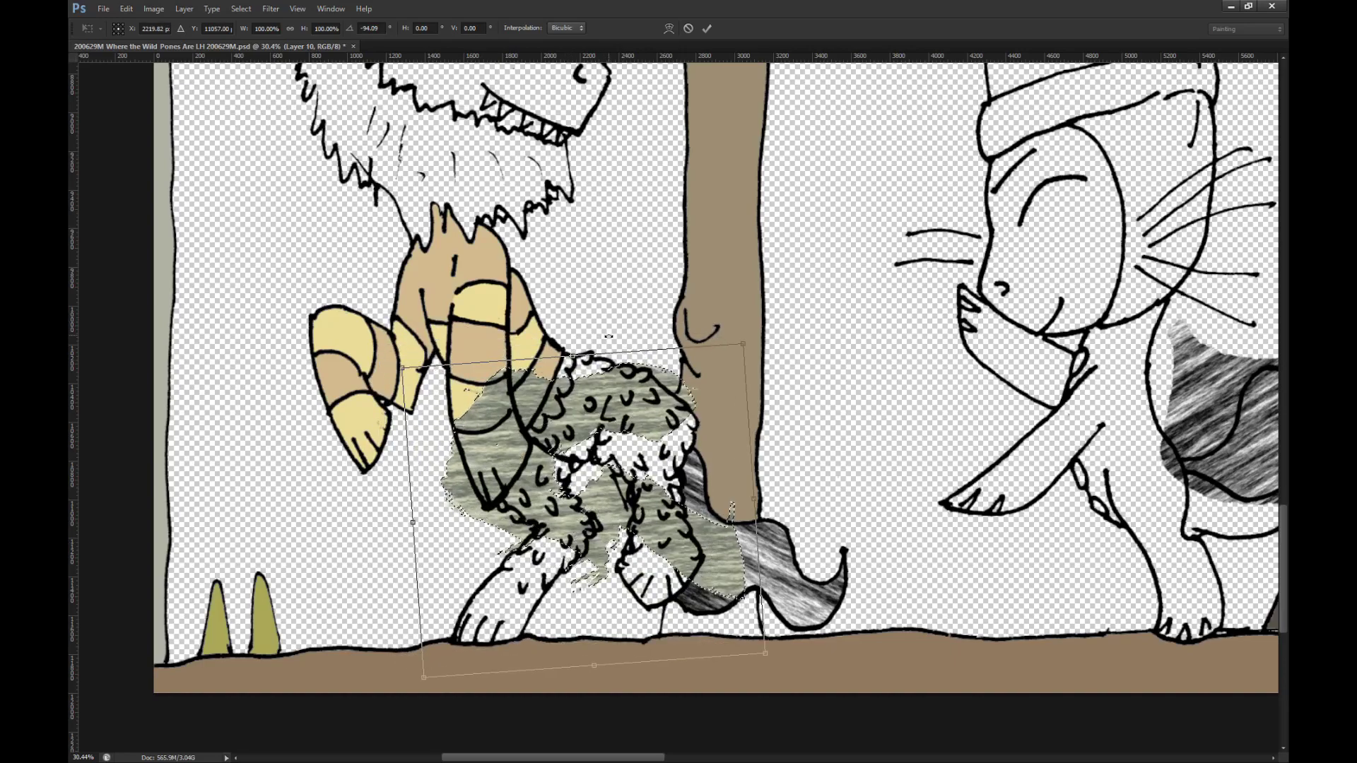
# Step: Warp the rotated texture so its streaks curve over the rump and spread down both hind legs
pyautogui.click(668, 28)
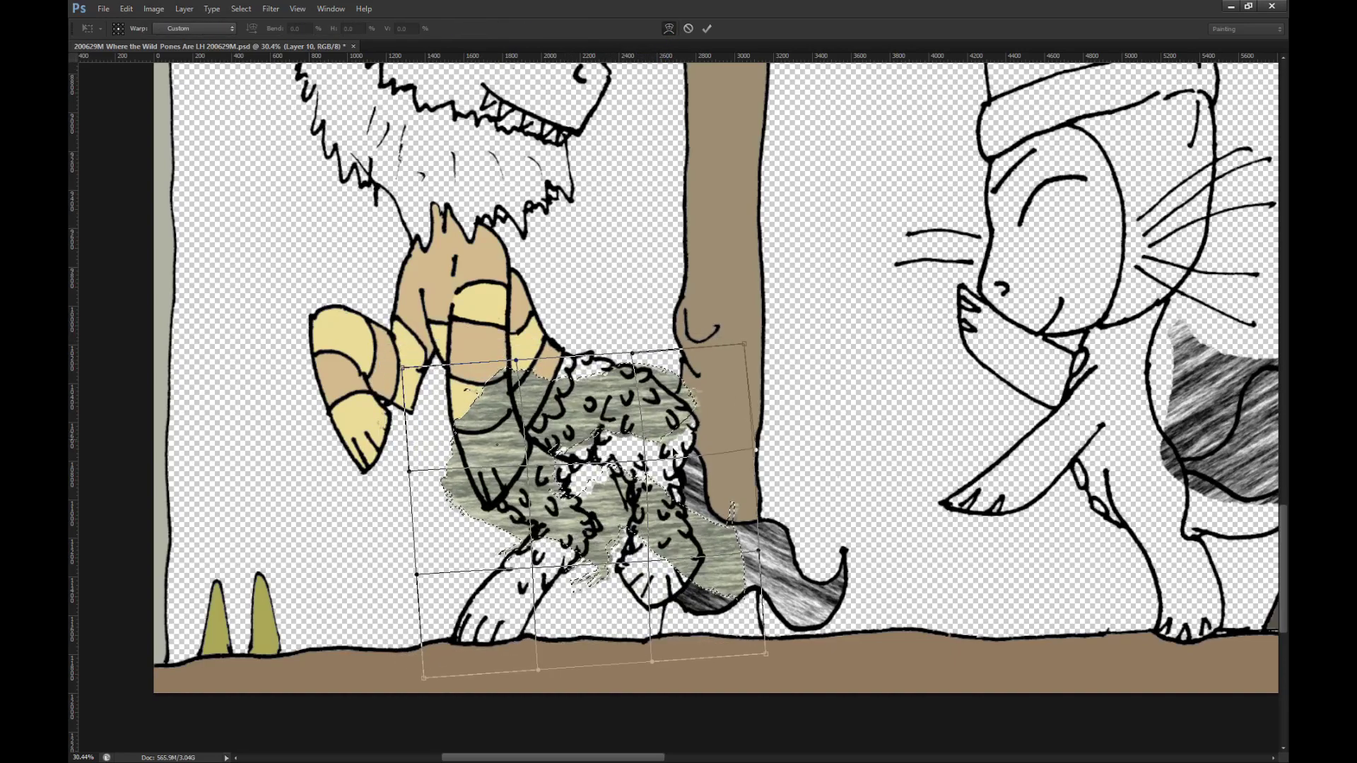
pyautogui.moveTo(548, 362); pyautogui.dragTo(629, 301)
pyautogui.scroll(-2, 566, 459)
pyautogui.moveTo(517, 533); pyautogui.dragTo(513, 617)
pyautogui.moveTo(667, 308); pyautogui.dragTo(717, 236)
pyautogui.moveTo(698, 472); pyautogui.dragTo(686, 442)
pyautogui.moveTo(661, 555); pyautogui.dragTo(668, 523)
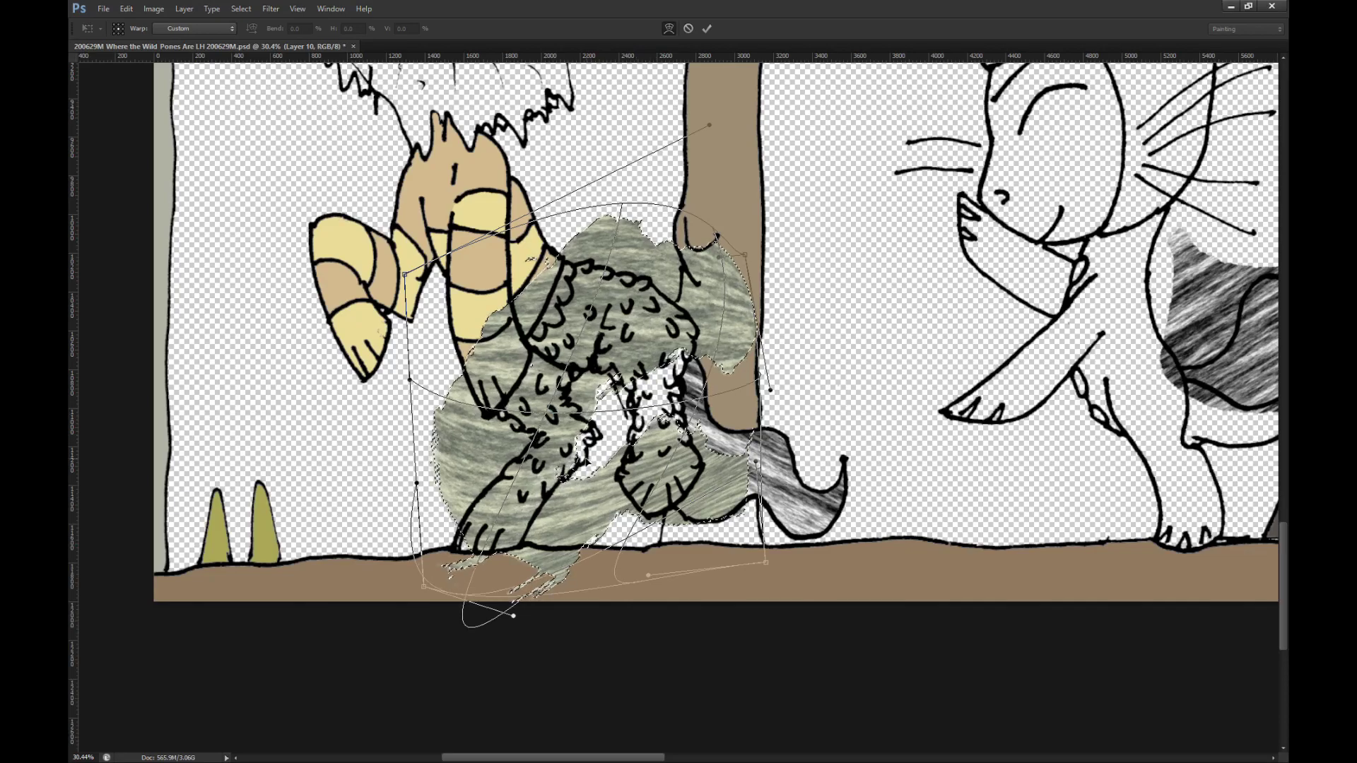
pyautogui.moveTo(683, 421); pyautogui.dragTo(685, 403)
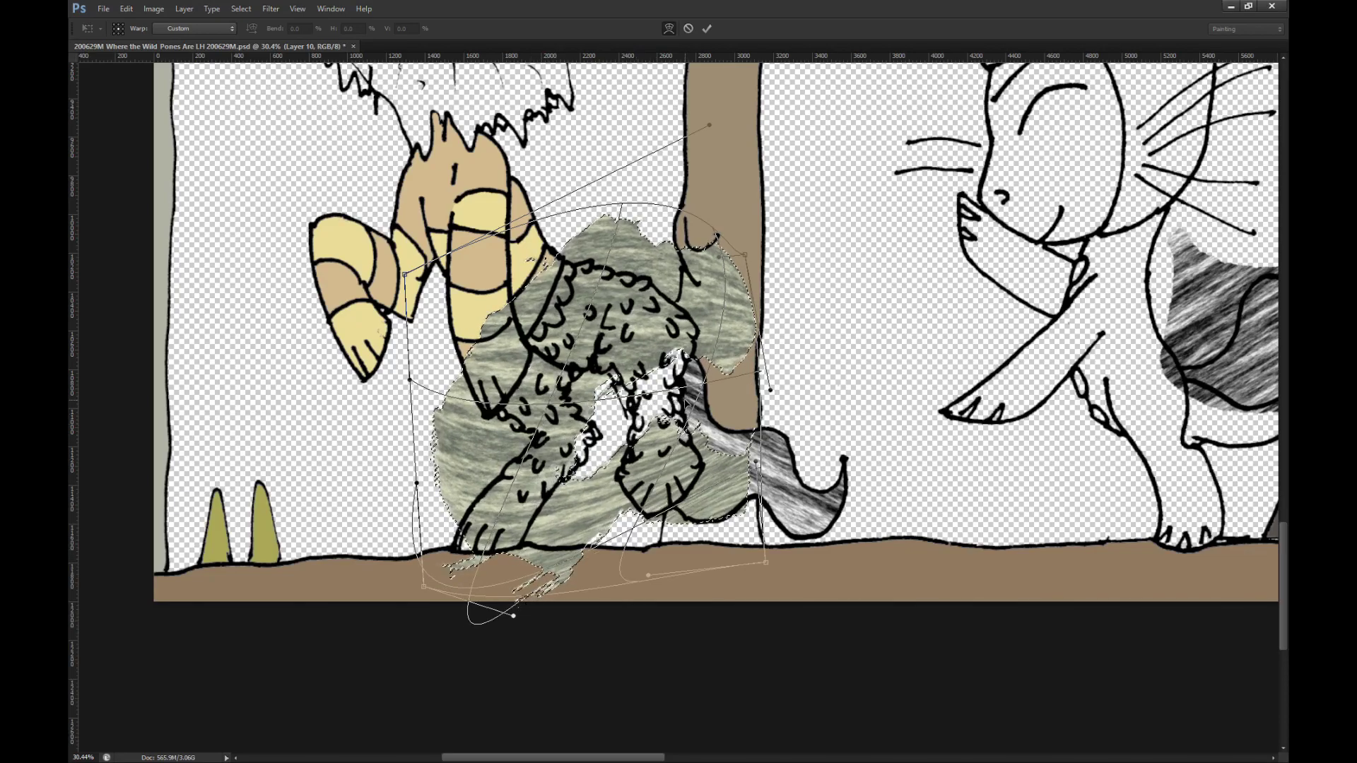
pyautogui.moveTo(698, 529); pyautogui.dragTo(667, 523)
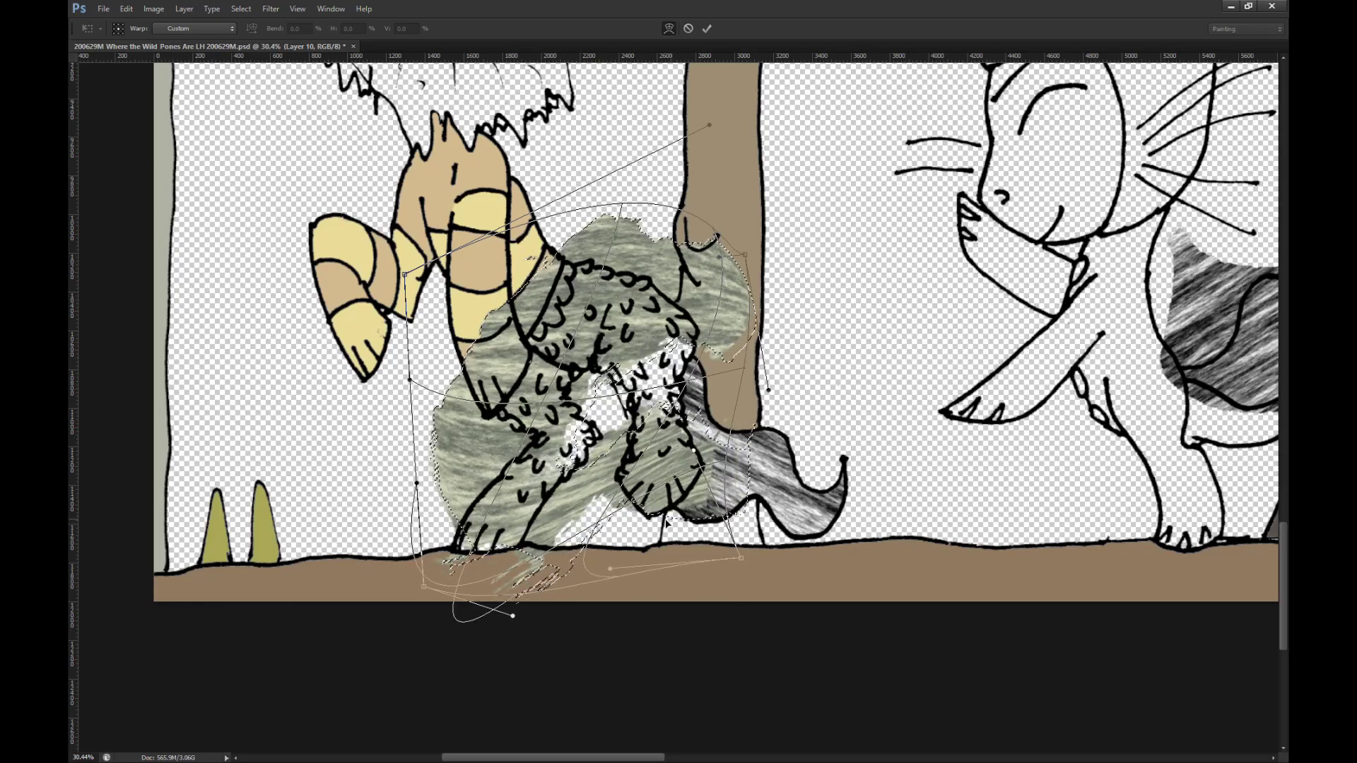
pyautogui.moveTo(720, 334)
pyautogui.mouseDown()
pyautogui.moveTo(684, 361)
pyautogui.moveTo(727, 320)
pyautogui.mouseUp()
pyautogui.click(707, 29)
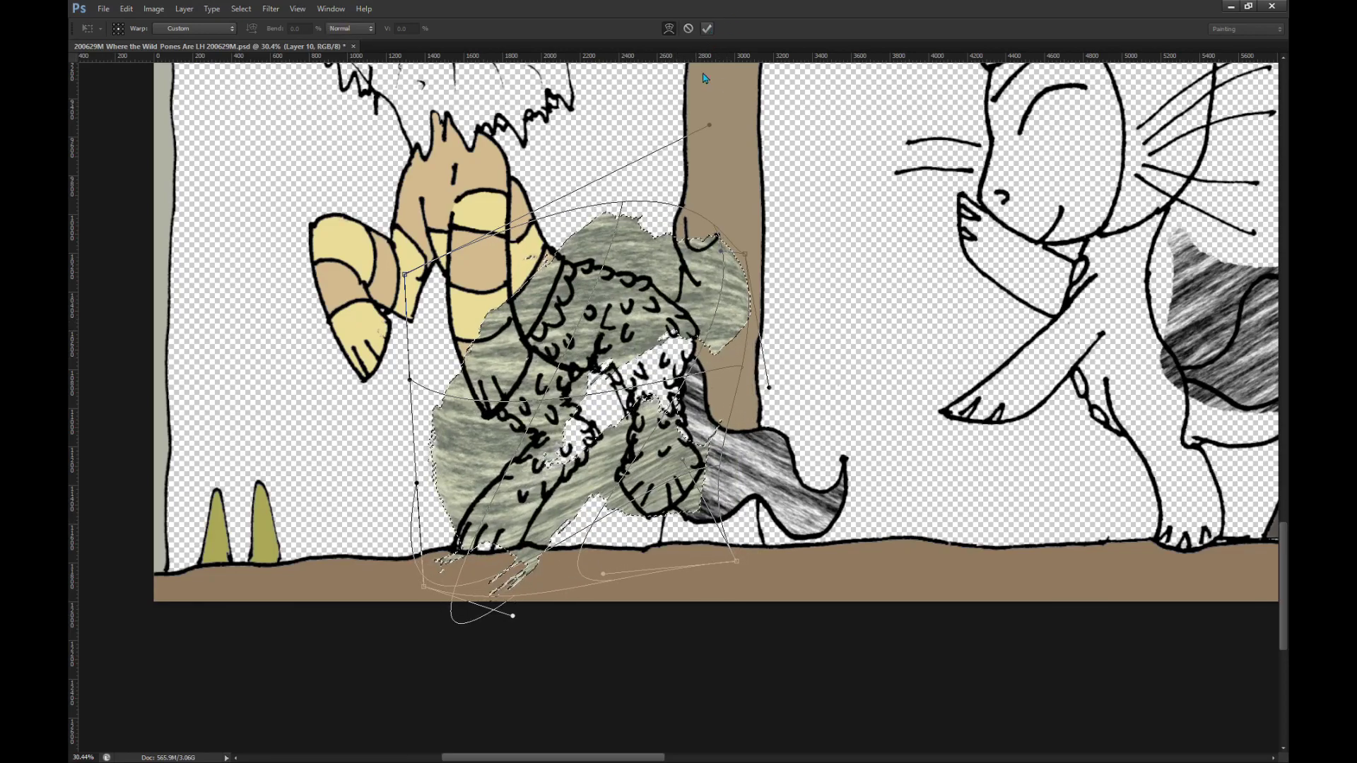
pyautogui.click(707, 28)
pyautogui.press('m')
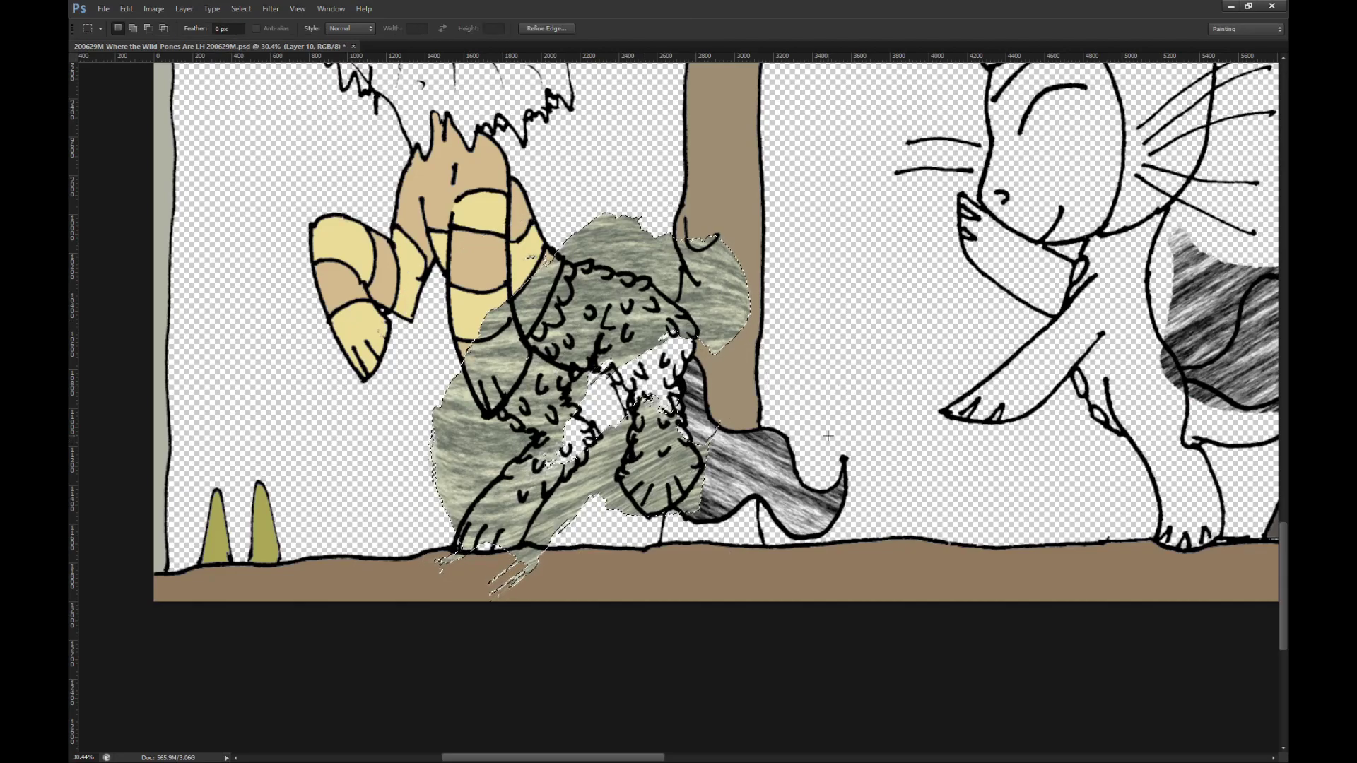
# Step: Duplicate the streaked texture onto a new layer and offset the copy over the uncovered parts of the hind legs
pyautogui.hotkey('ctrl', 'j')
pyautogui.press('v')
pyautogui.moveTo(444, 402); pyautogui.dragTo(532, 524)
# Step: Warp the duplicated texture slightly to cover the remaining gaps between and below the hind legs
pyautogui.press('m')
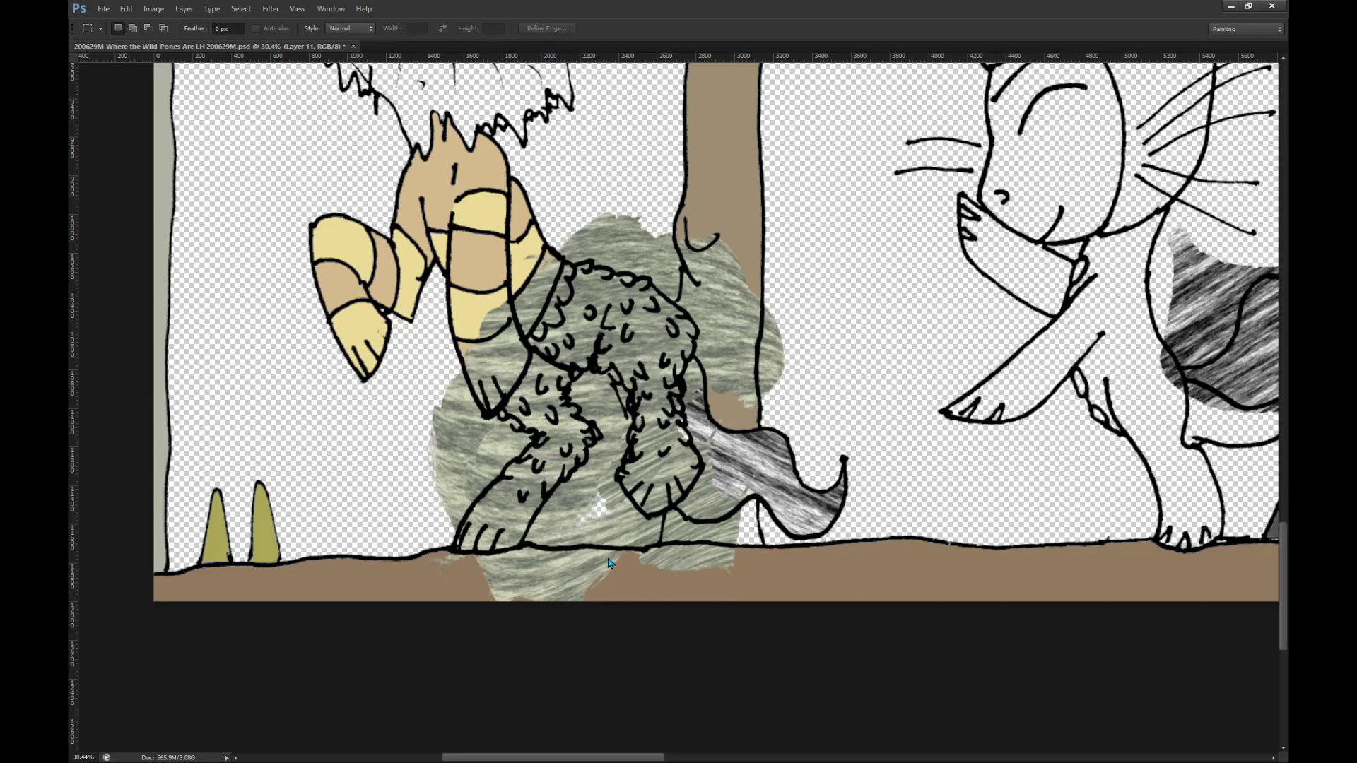
pyautogui.hotkey('ctrl', 't')
pyautogui.click(689, 28)
pyautogui.moveTo(607, 392); pyautogui.dragTo(586, 355)
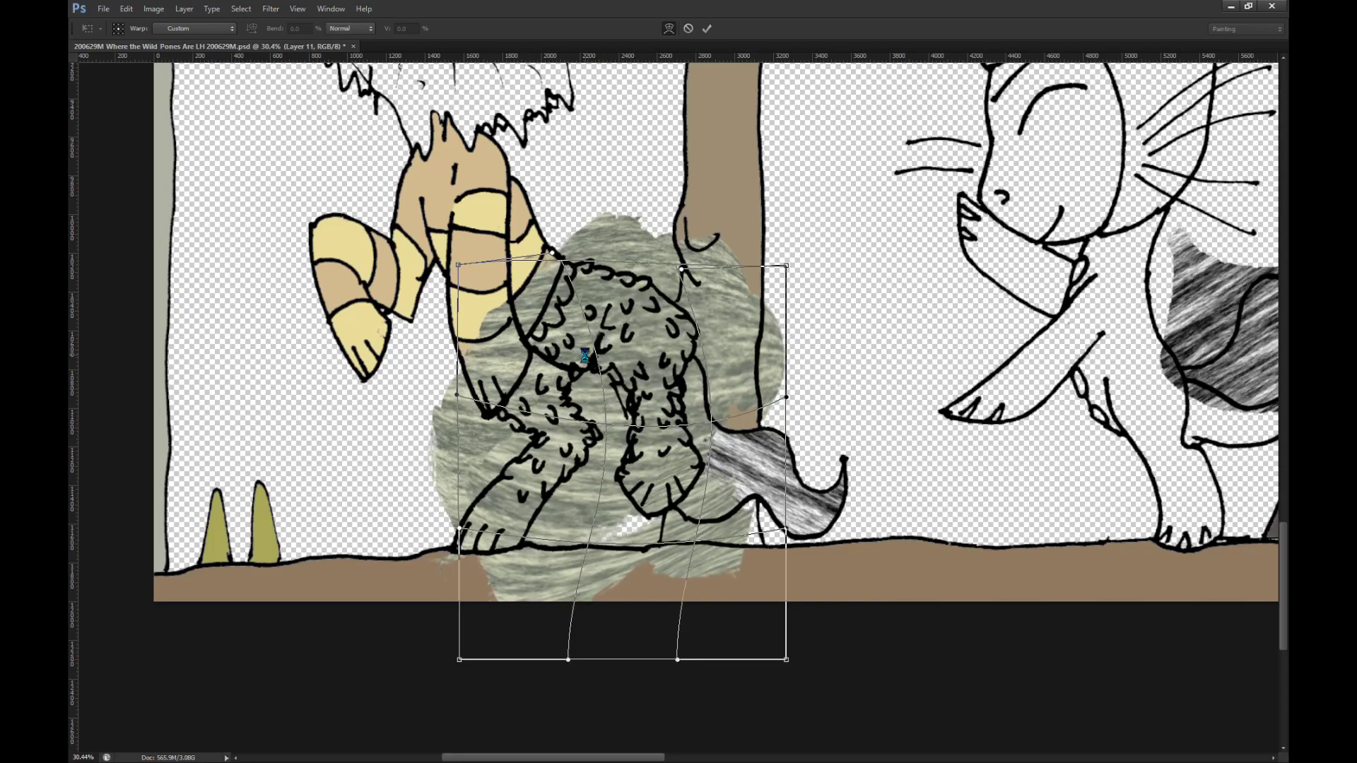
pyautogui.press('Return')
# Step: Compare the textured hindquarters and the uncoloured head with the striped wild thing in the reference picture
pyautogui.scroll(-7, 799, 453)
pyautogui.scroll(3, 674, 373)
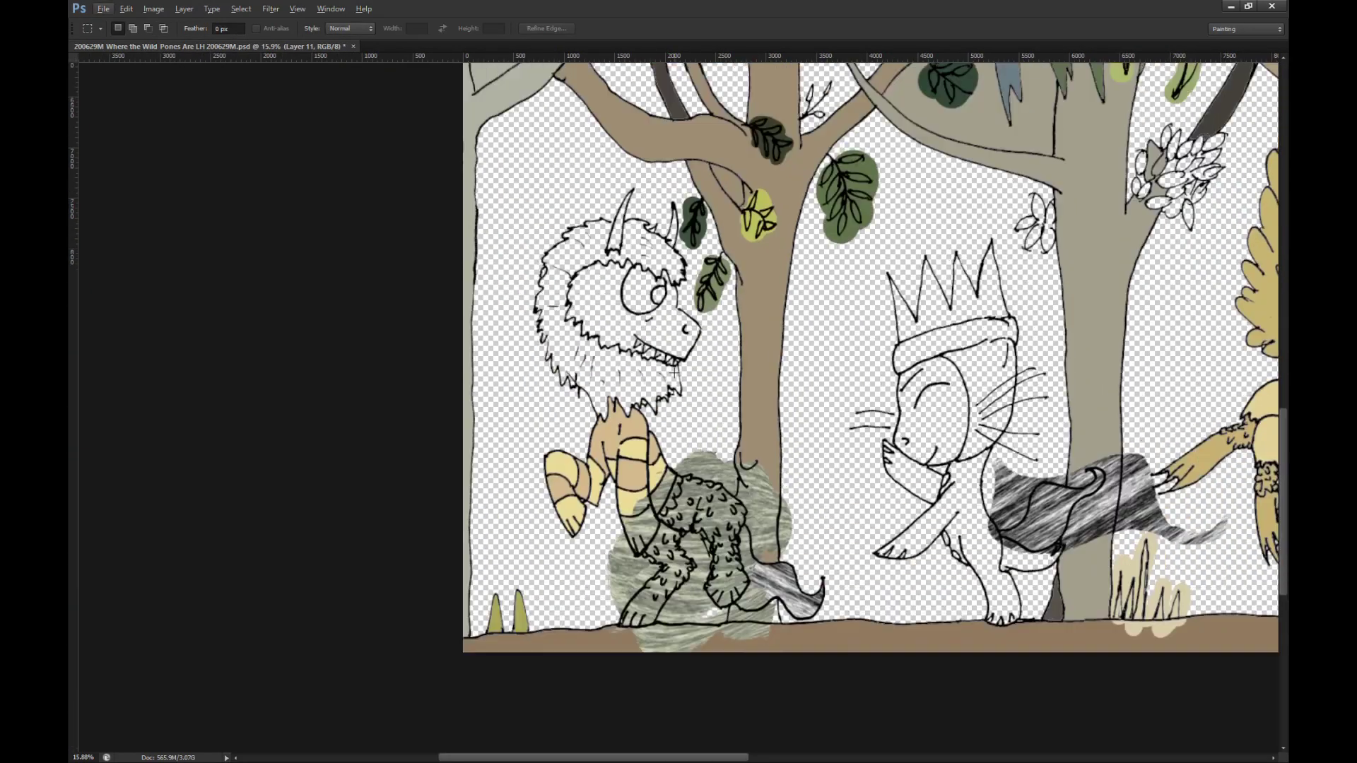
pyautogui.scroll(3, 675, 369)
pyautogui.scroll(-3, 710, 442)
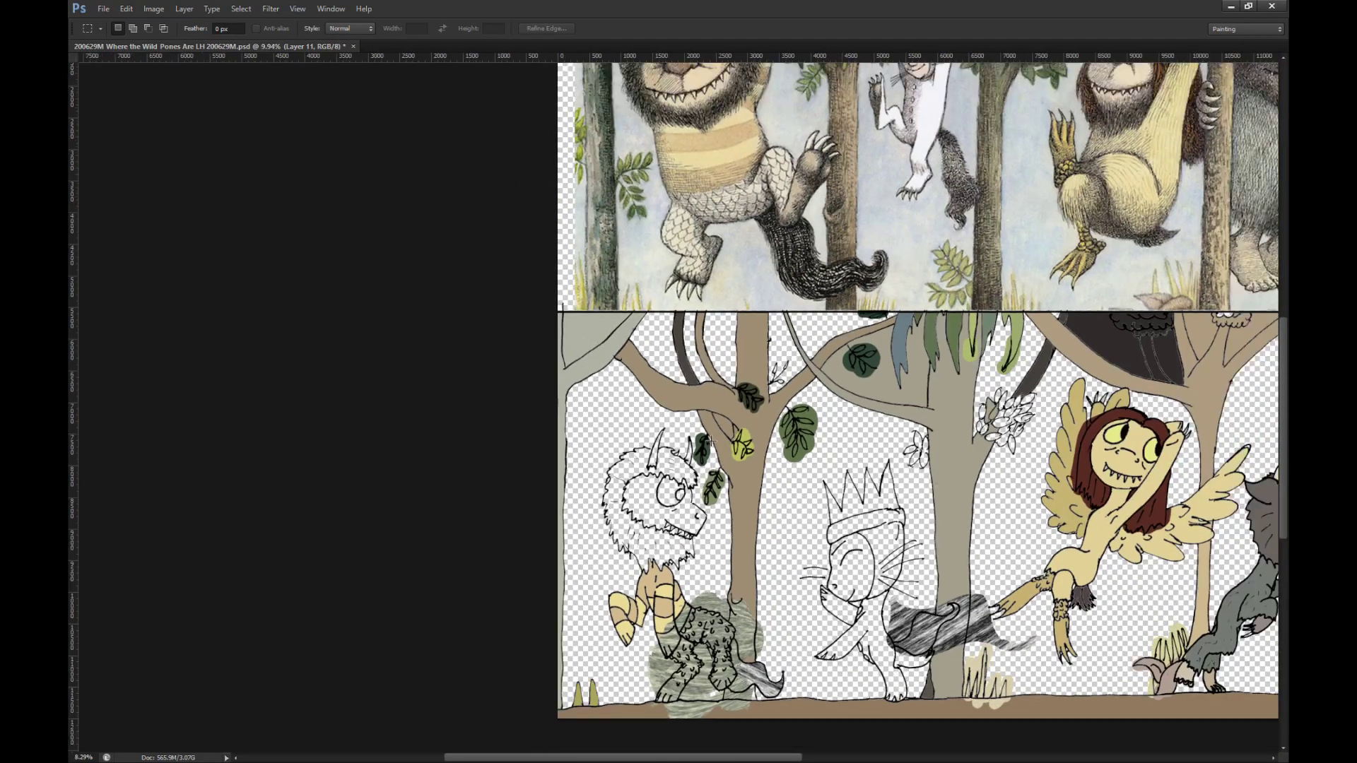
pyautogui.scroll(-1, 710, 442)
pyautogui.scroll(1, 523, 491)
pyautogui.hscroll(-3, 525, 495)
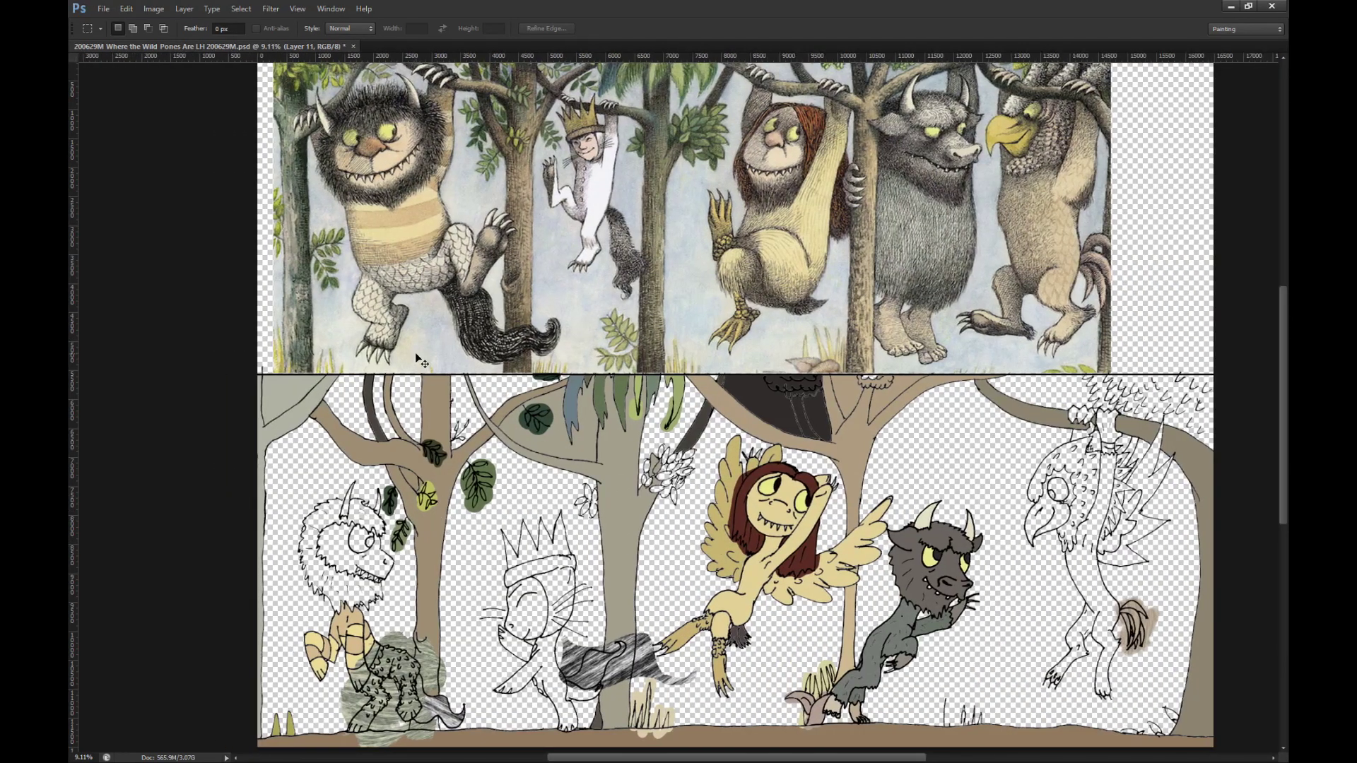
pyautogui.scroll(-1, 417, 470)
pyautogui.hscroll(-2, 416, 474)
pyautogui.scroll(10, 416, 473)
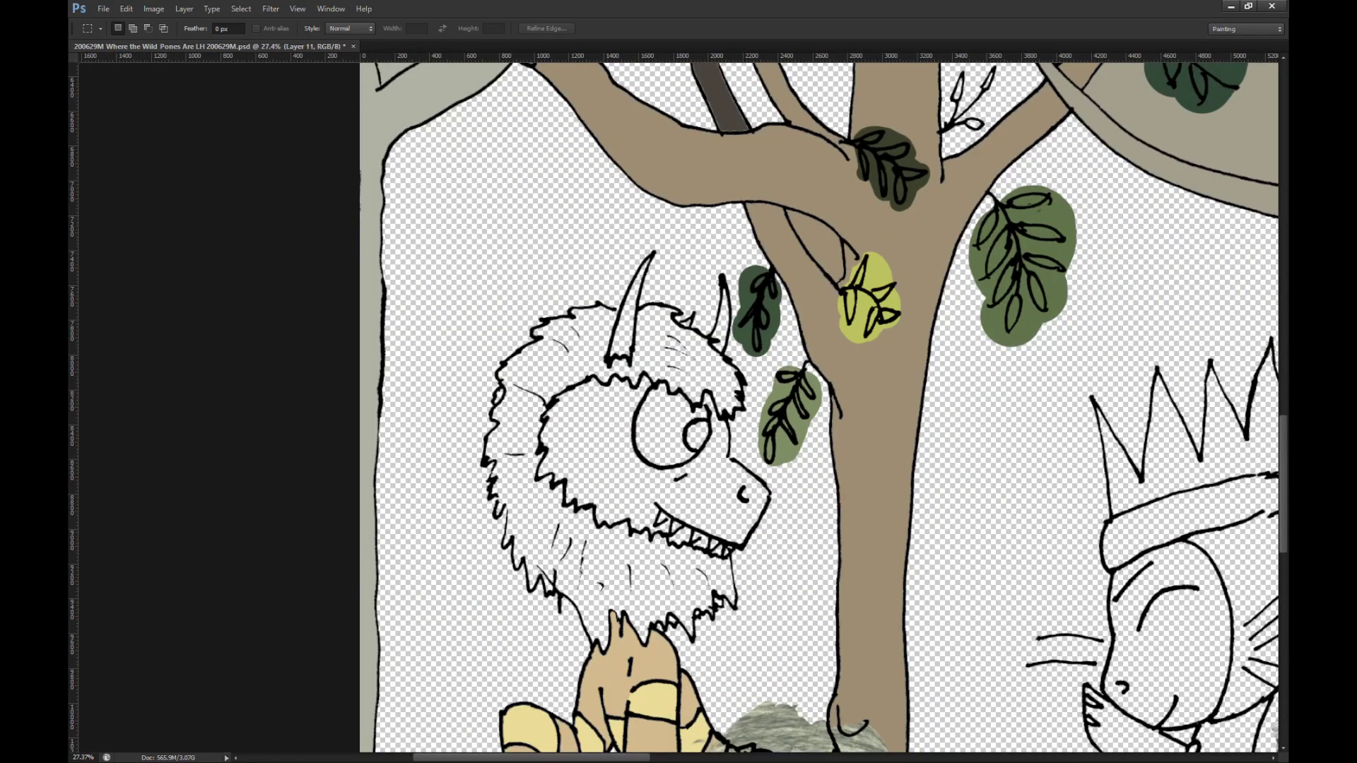
# Step: Add a new layer, try selecting the horned creature's mane with the contiguous Magic Wand, and clear the selection
pyautogui.press('w')
pyautogui.click(517, 419)
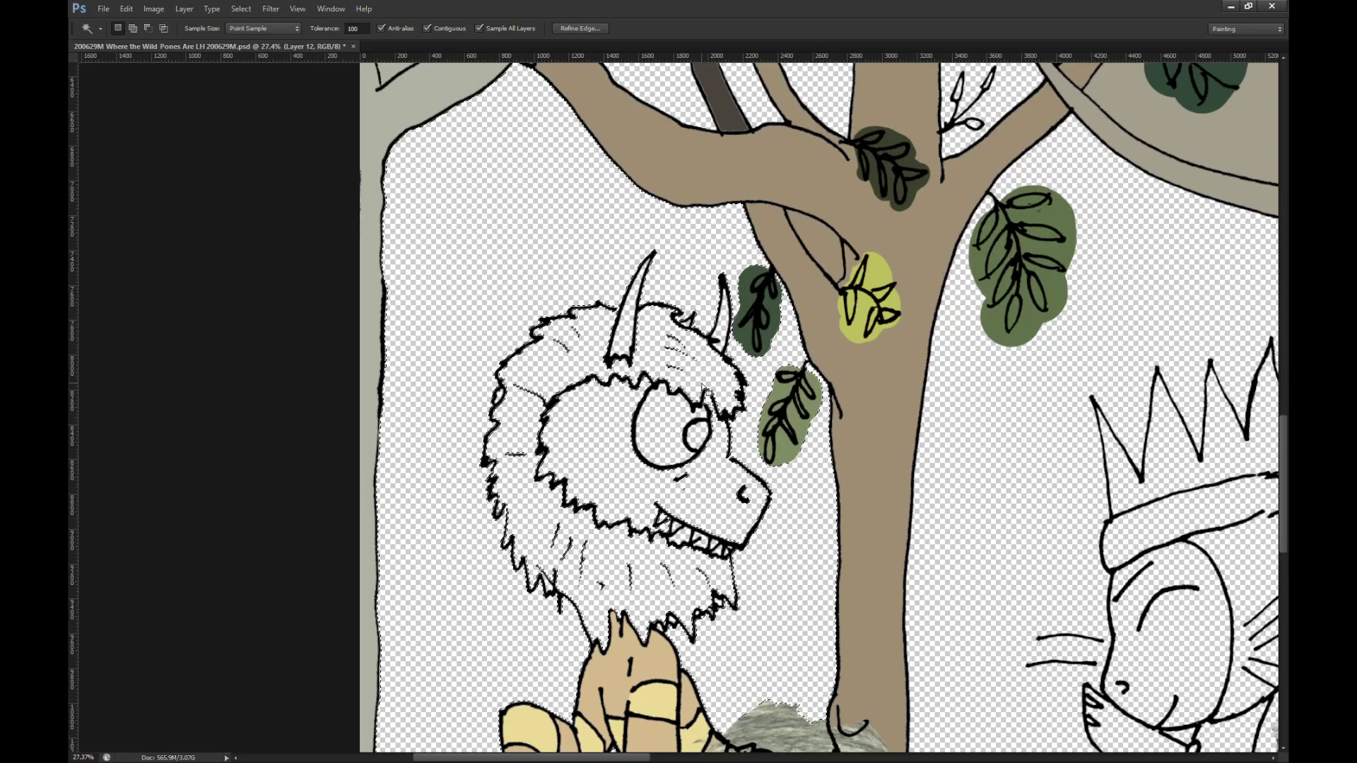
pyautogui.scroll(7, 673, 549)
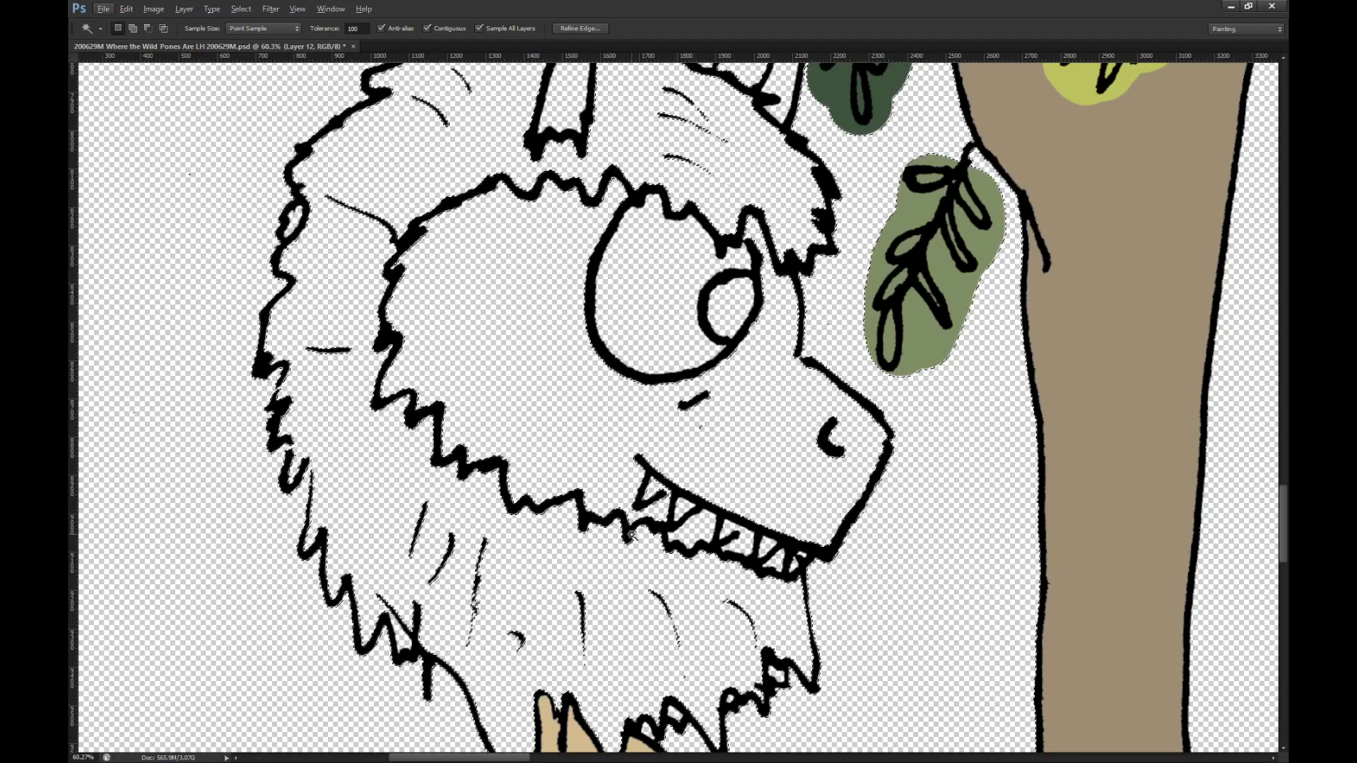
pyautogui.scroll(3, 735, 600)
pyautogui.scroll(-2, 692, 349)
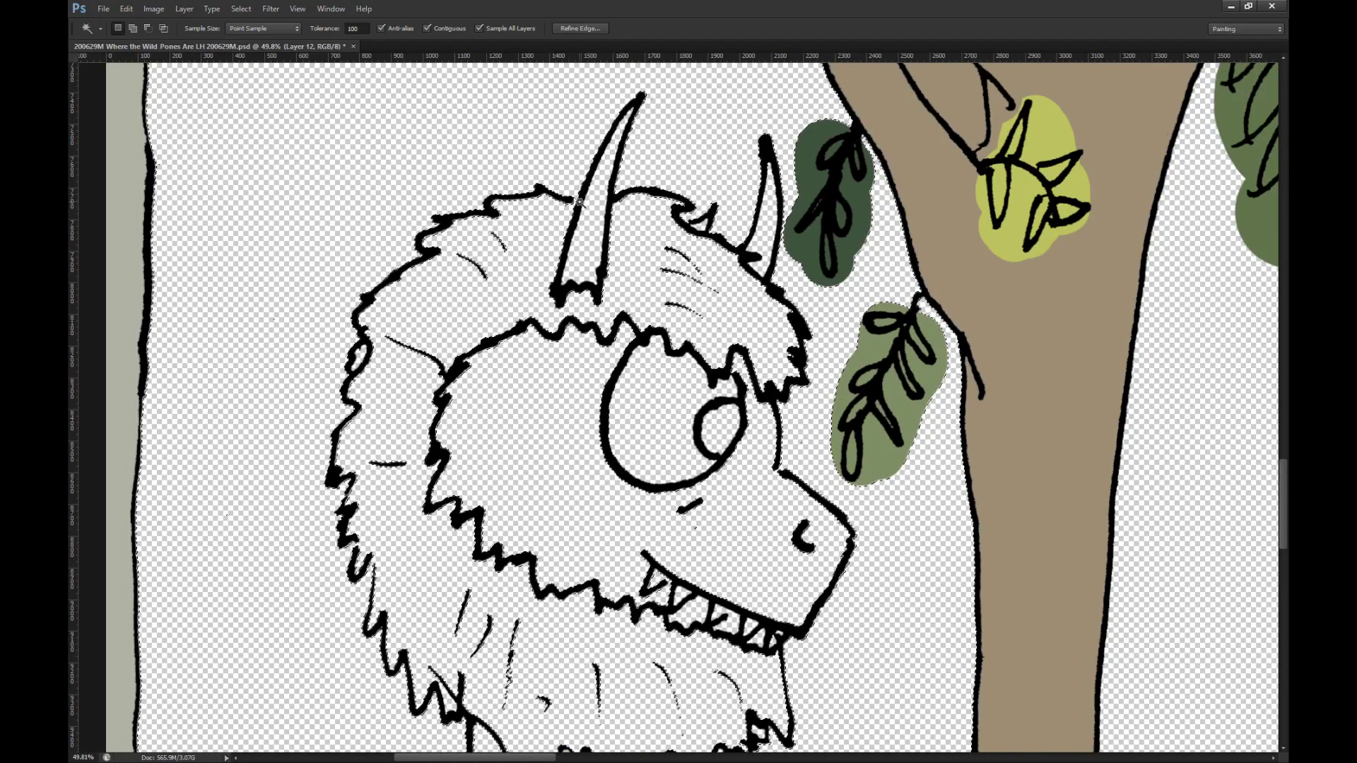
pyautogui.scroll(12, 579, 256)
pyautogui.hotkey('ctrl', 'd')
pyautogui.press('m')
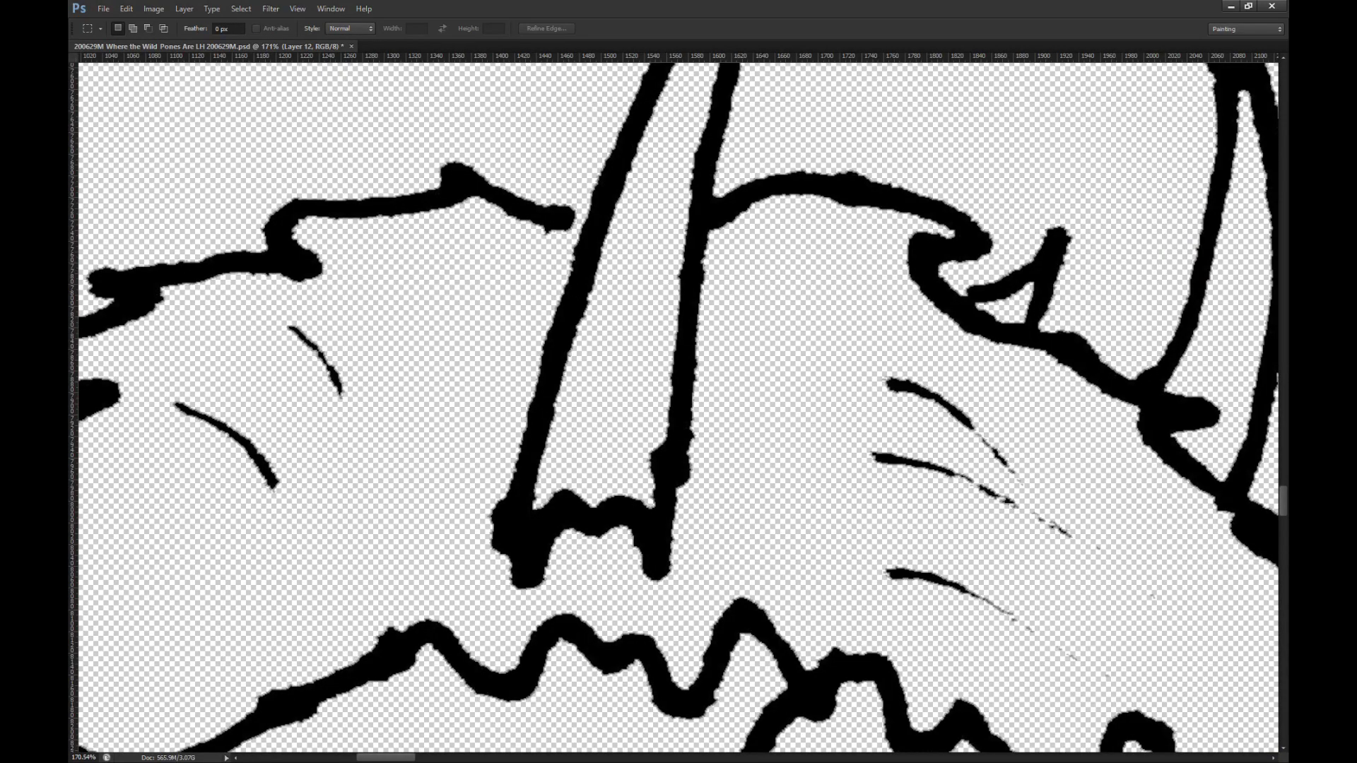
# Step: Close the gaps in the horned creature's mane outline on the outlines layer with a small black brush
pyautogui.press('b')
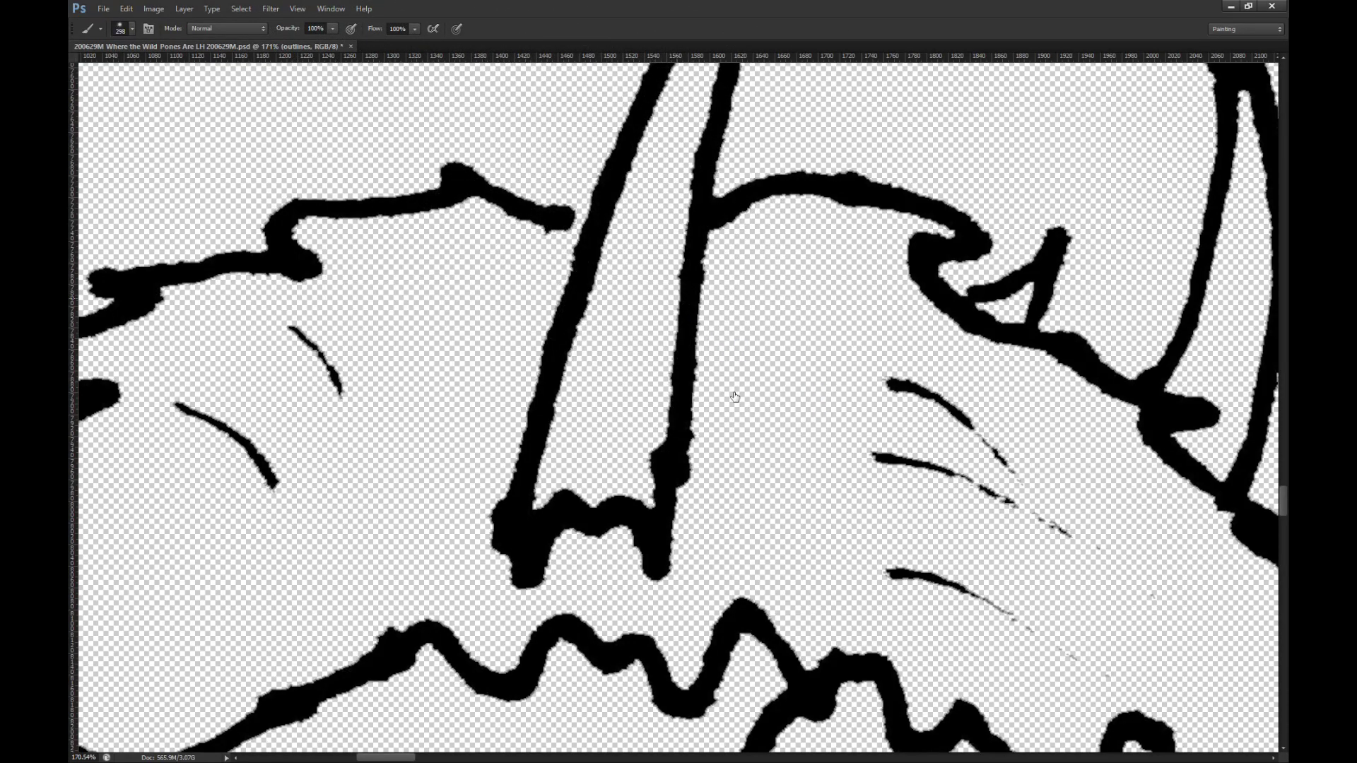
pyautogui.press(',')
pyautogui.scroll(-5, 576, 223)
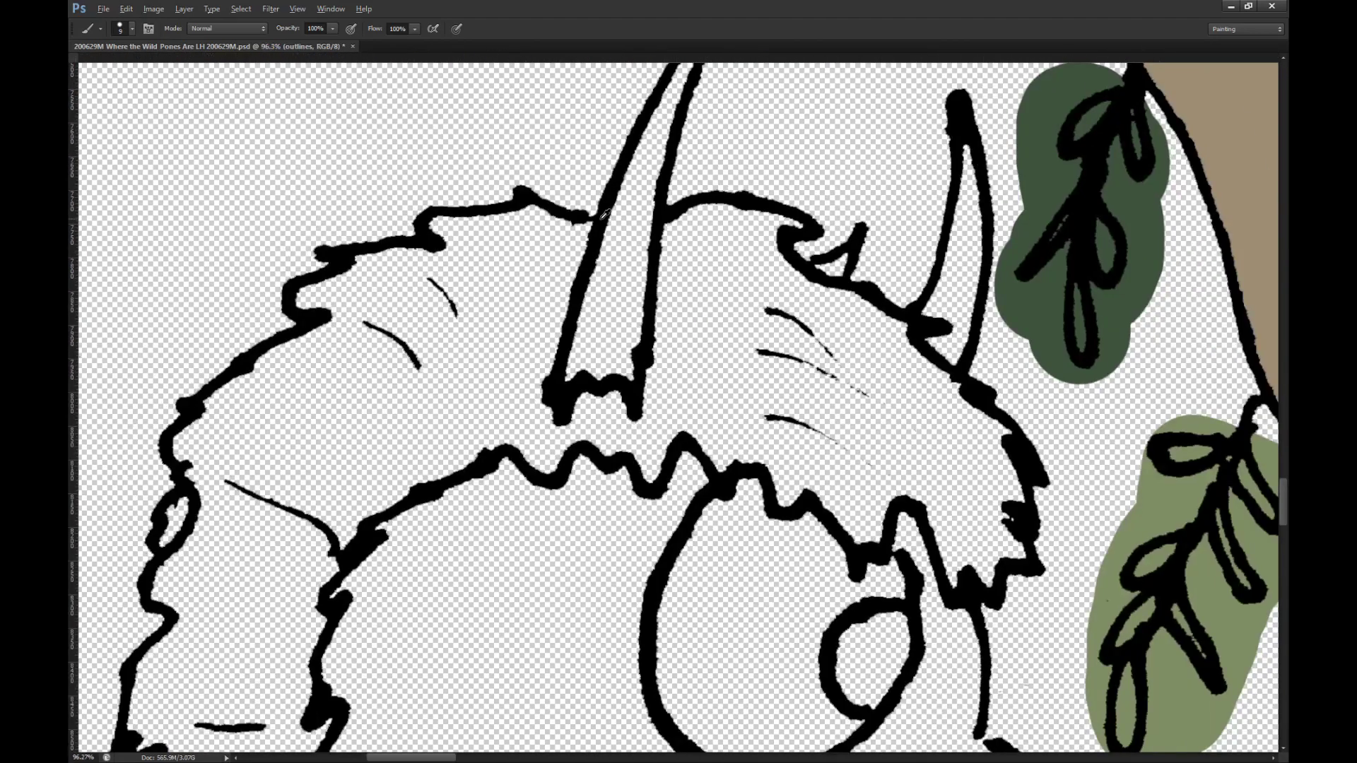
pyautogui.scroll(-2, 816, 391)
pyautogui.scroll(-1, 816, 391)
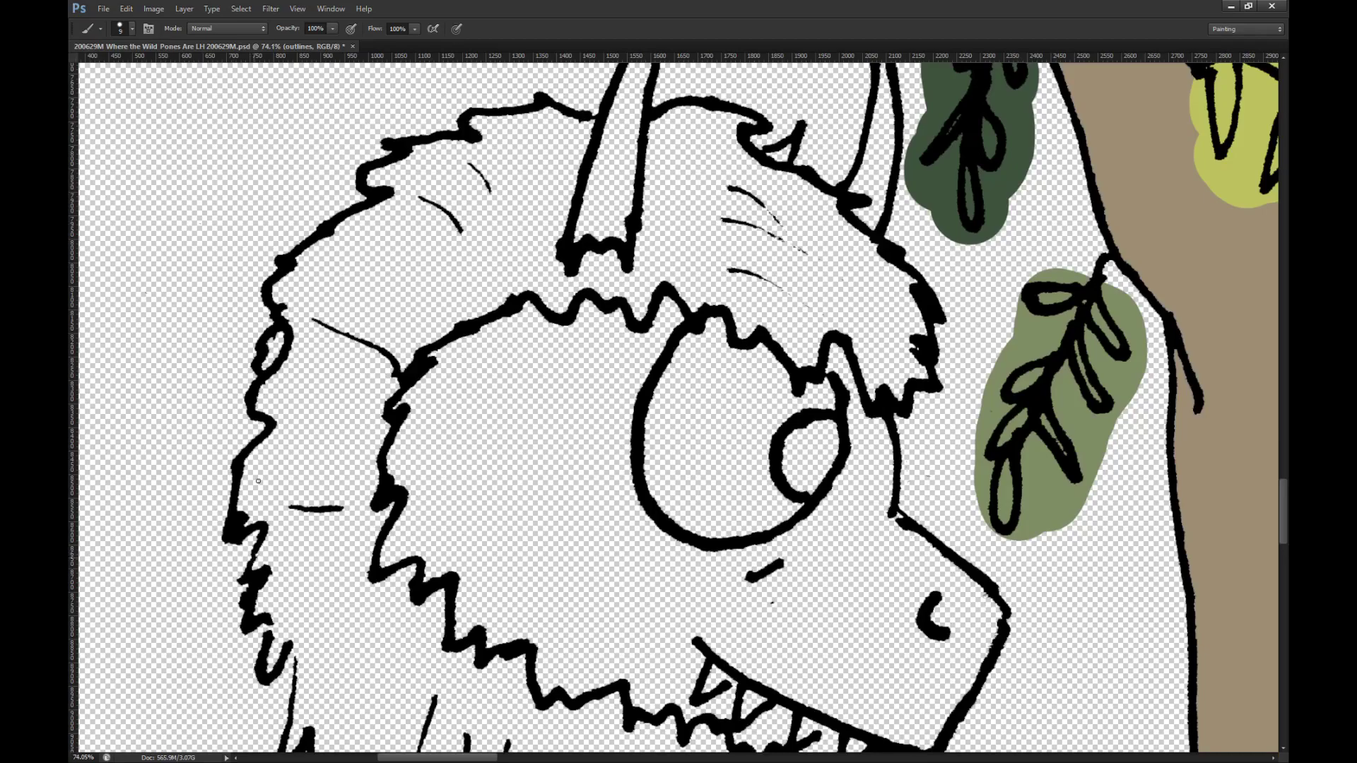
pyautogui.scroll(-4, 258, 512)
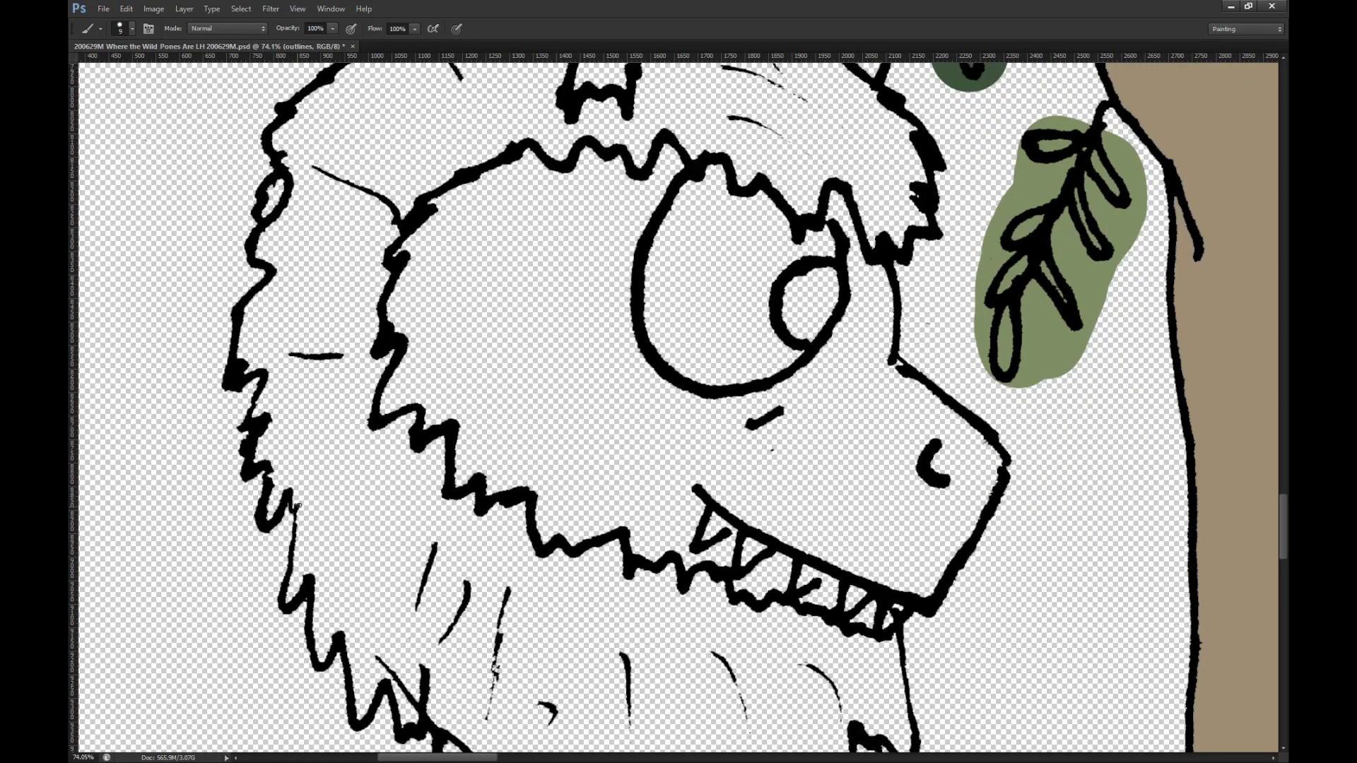
pyautogui.scroll(-5, 298, 505)
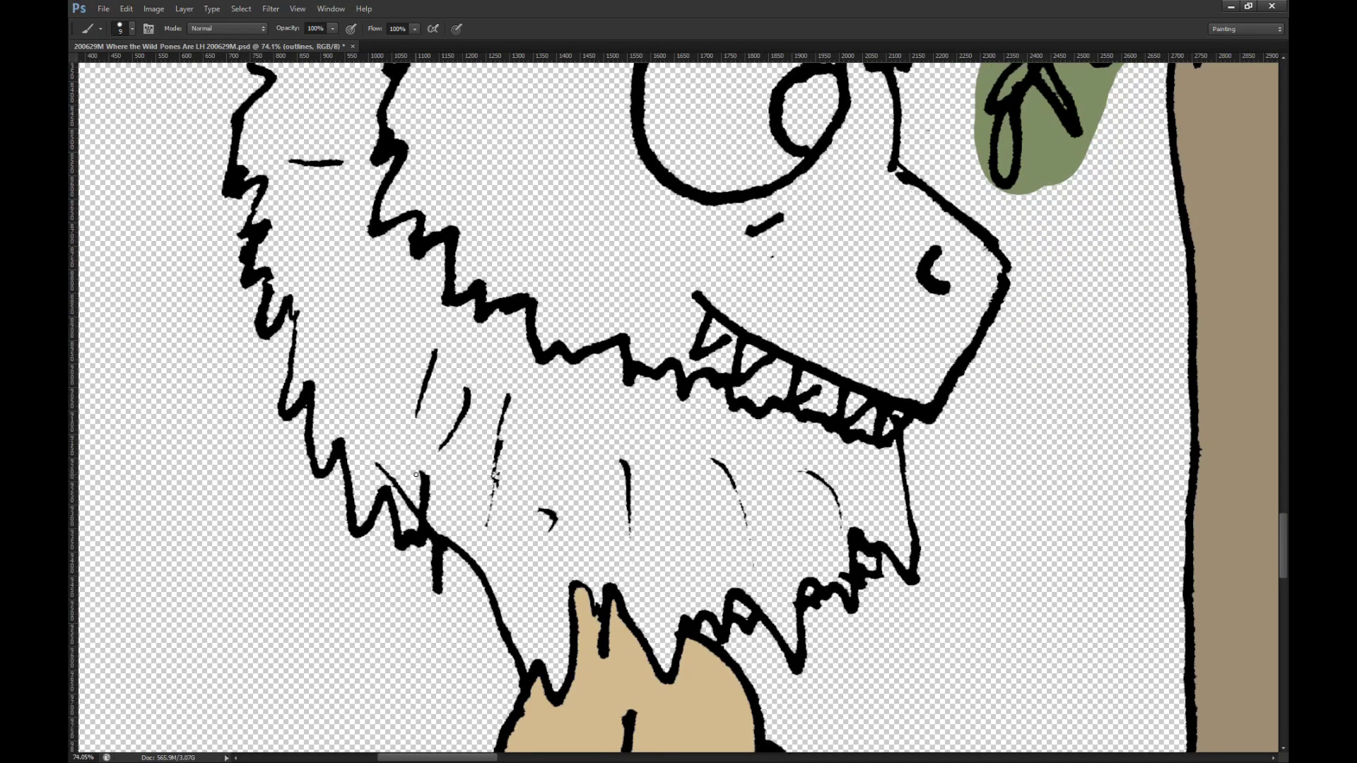
# Step: Erase the stray diagonal line crossing the mane's jagged lower edge above the neck on the outlines layer
pyautogui.press('e')
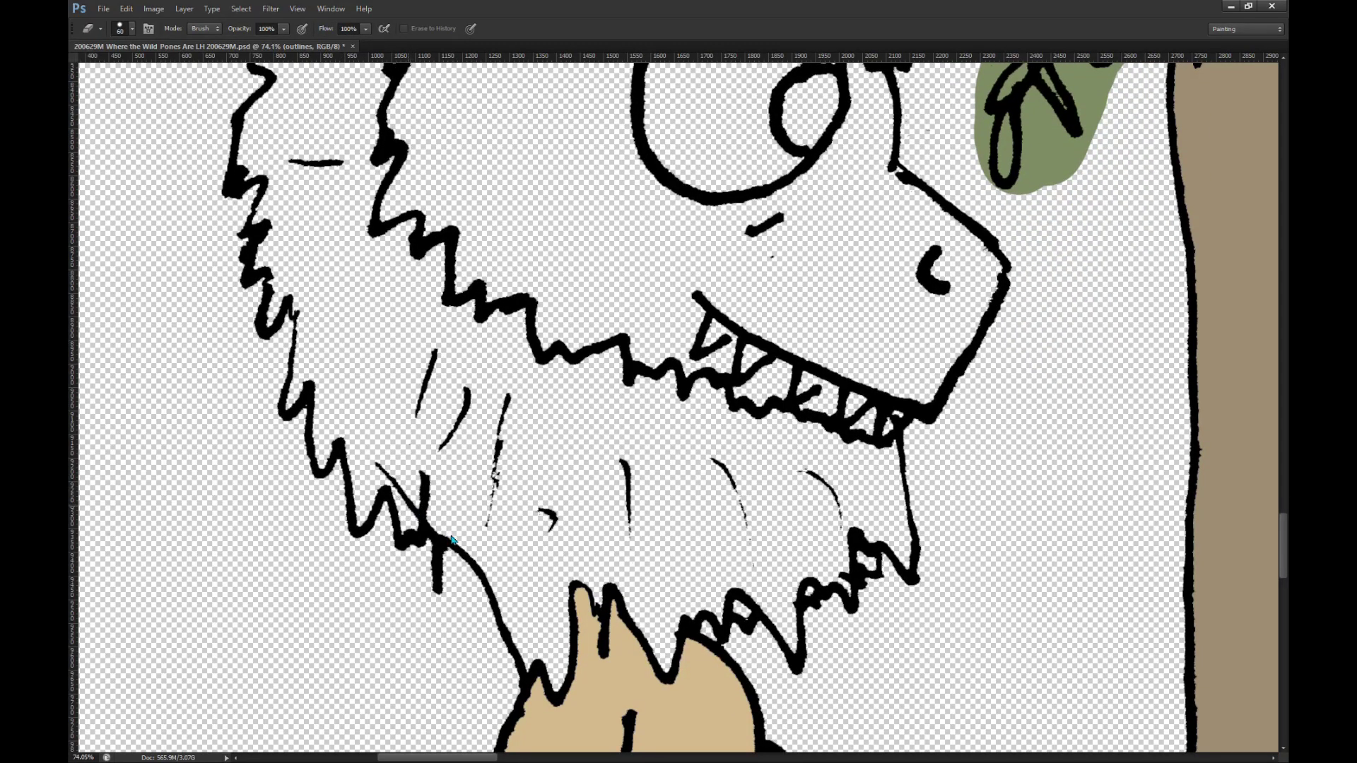
pyautogui.moveTo(412, 501)
pyautogui.mouseDown()
pyautogui.moveTo(407, 514)
pyautogui.moveTo(401, 481)
pyautogui.moveTo(365, 452)
pyautogui.mouseUp()
pyautogui.scroll(-5, 601, 493)
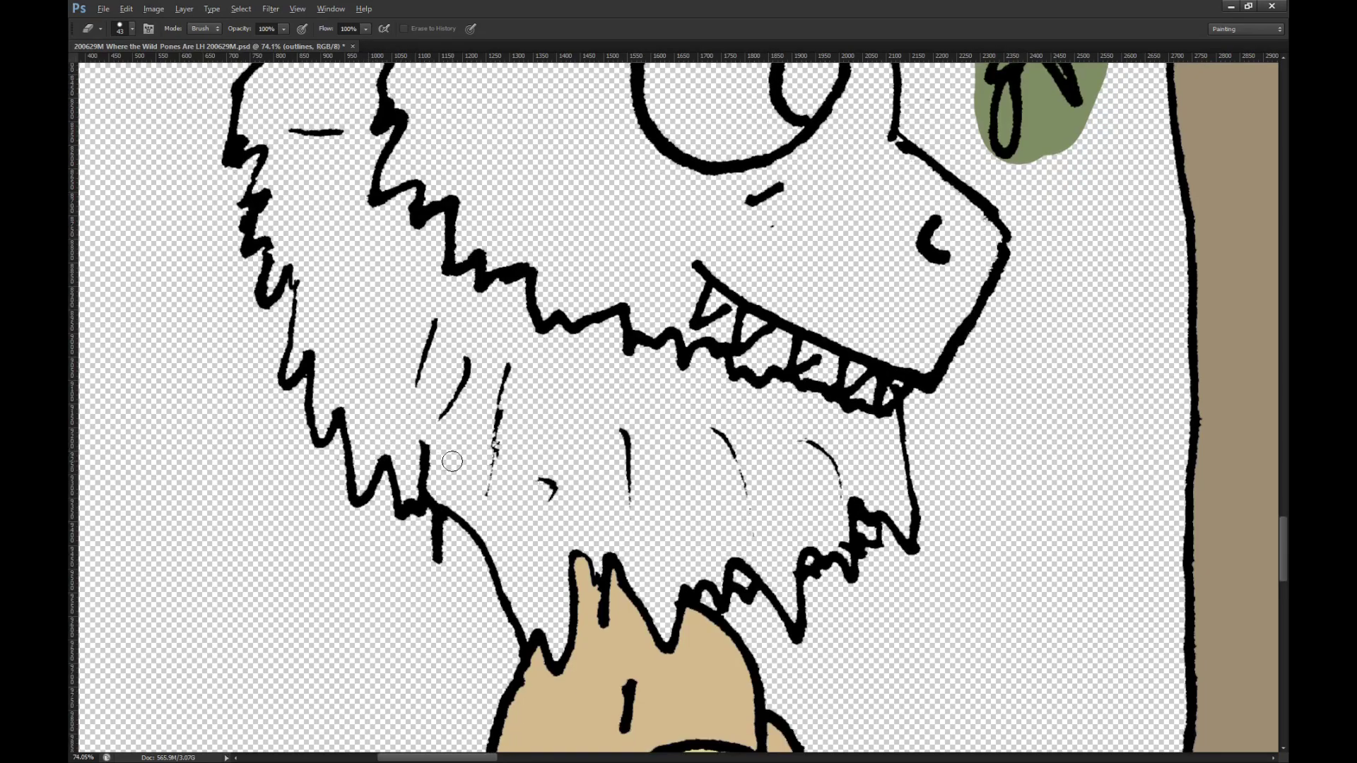
pyautogui.scroll(-2, 601, 493)
pyautogui.scroll(8, 642, 518)
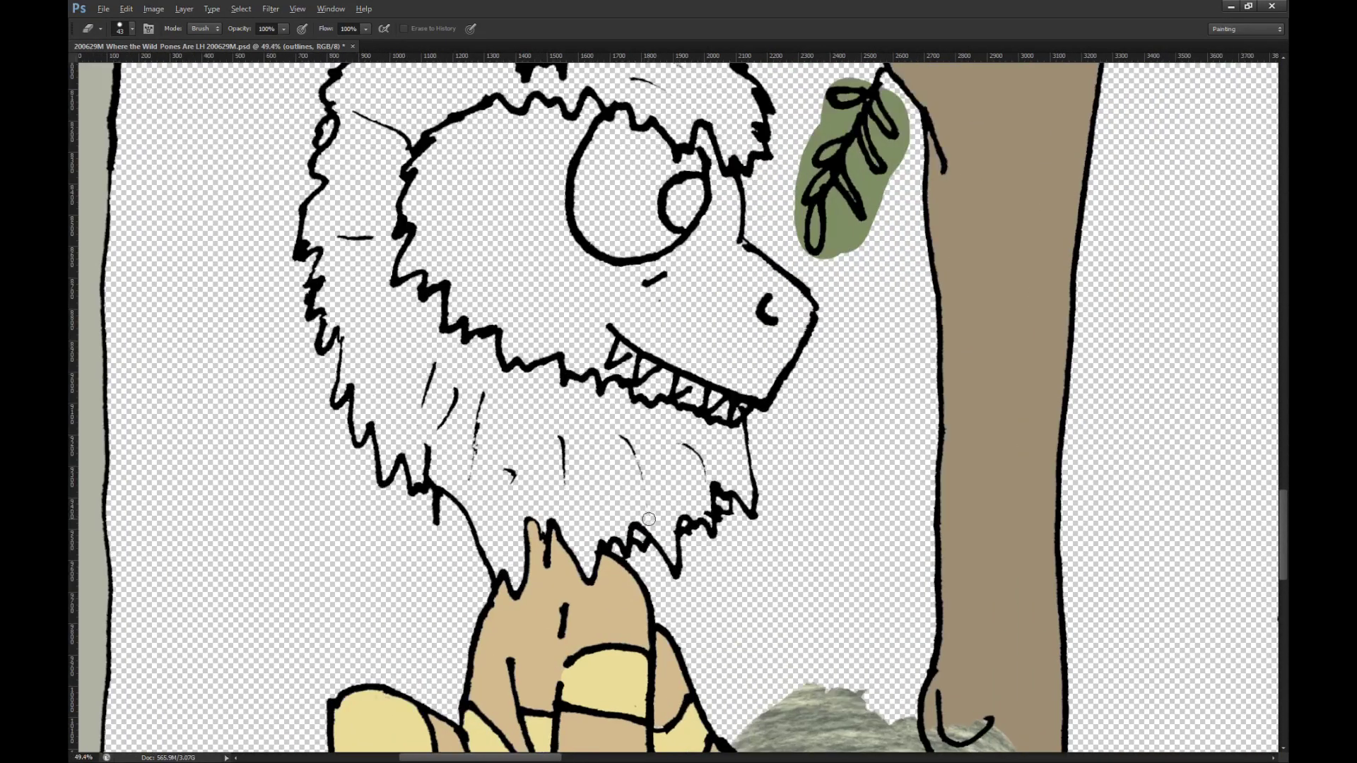
# Step: Switch to the colour layer and sample the yellow of the horned wild thing's eye in the reference picture
pyautogui.press('alt')
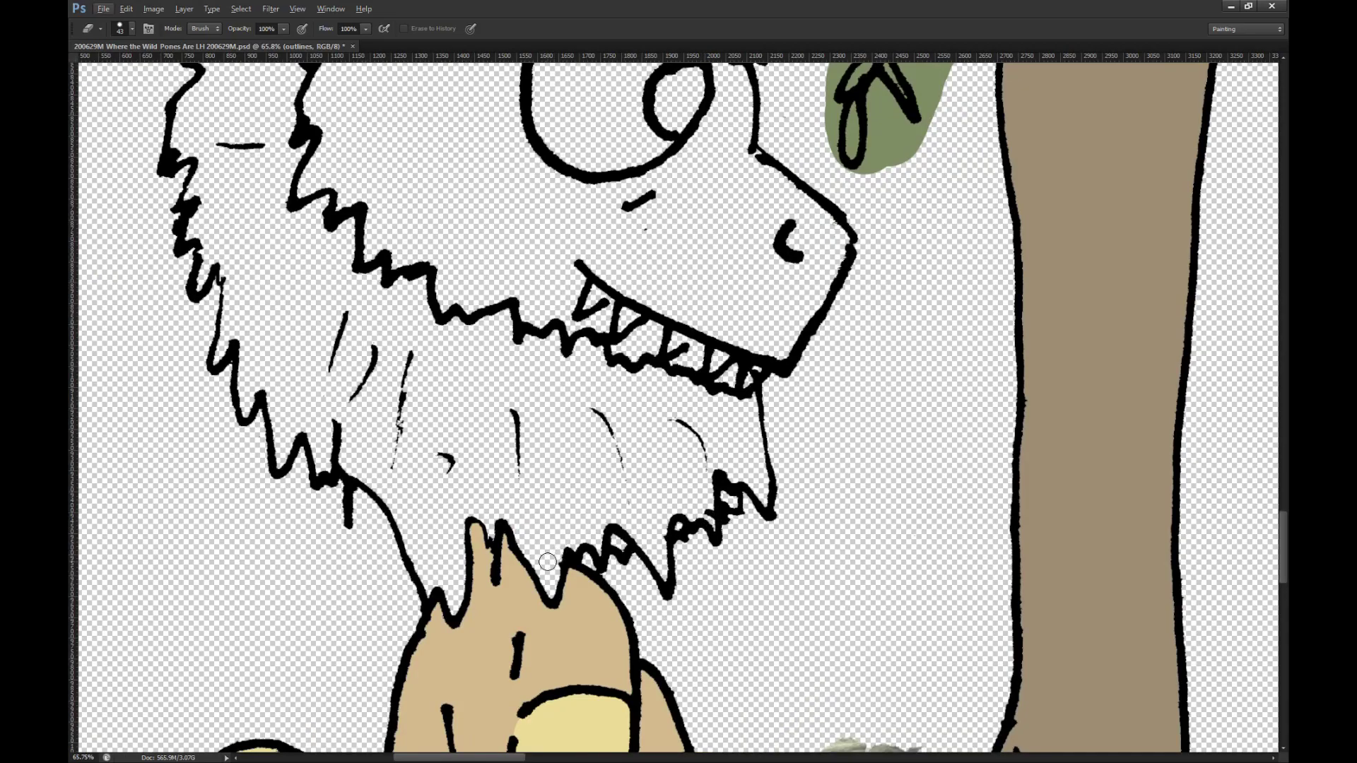
pyautogui.scroll(-1, 533, 578)
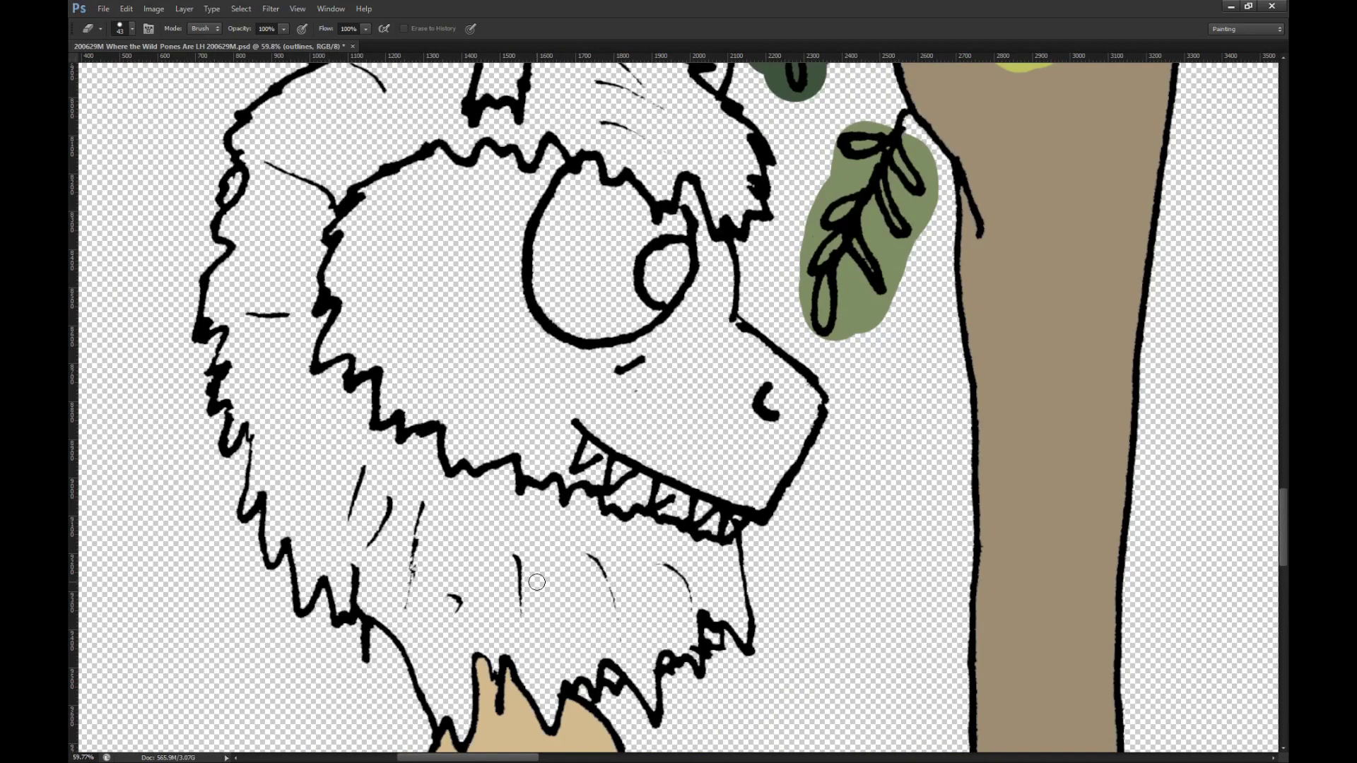
pyautogui.scroll(3, 536, 582)
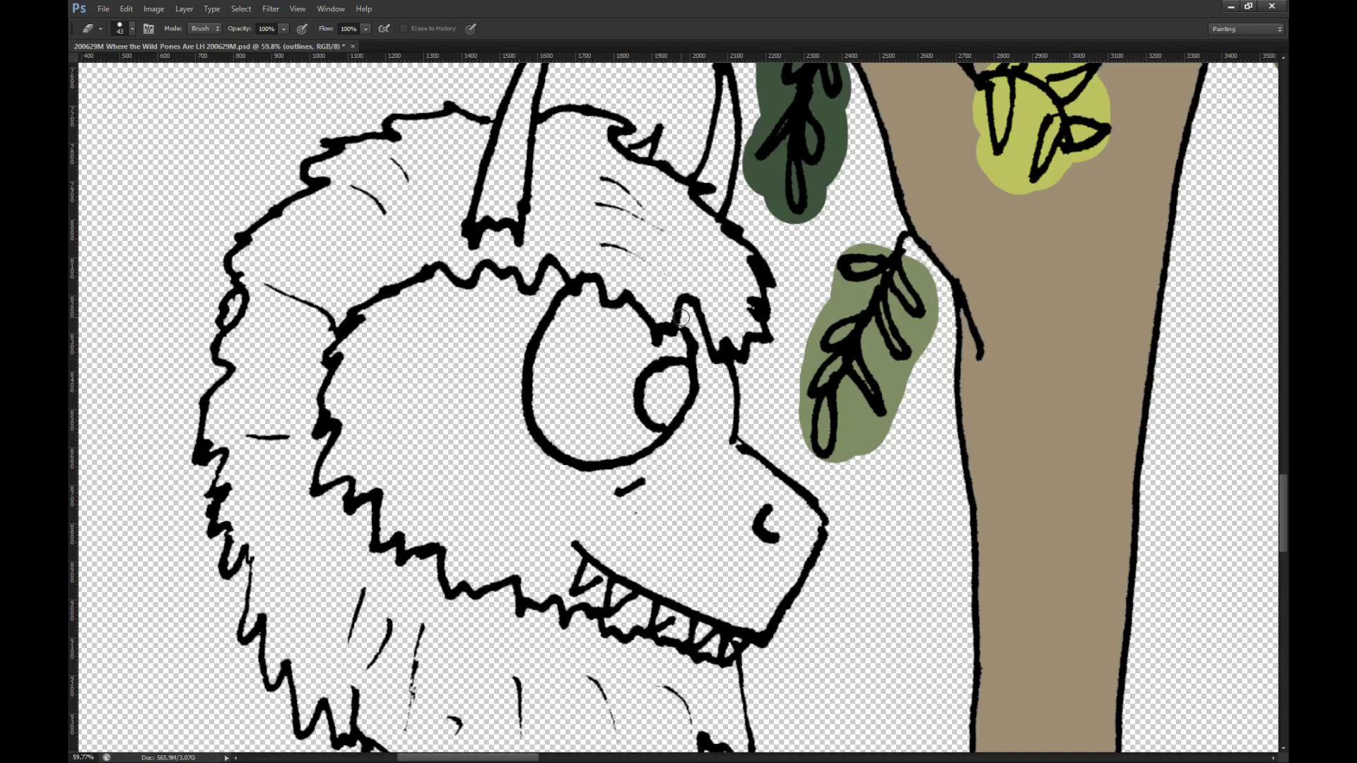
pyautogui.press('b')
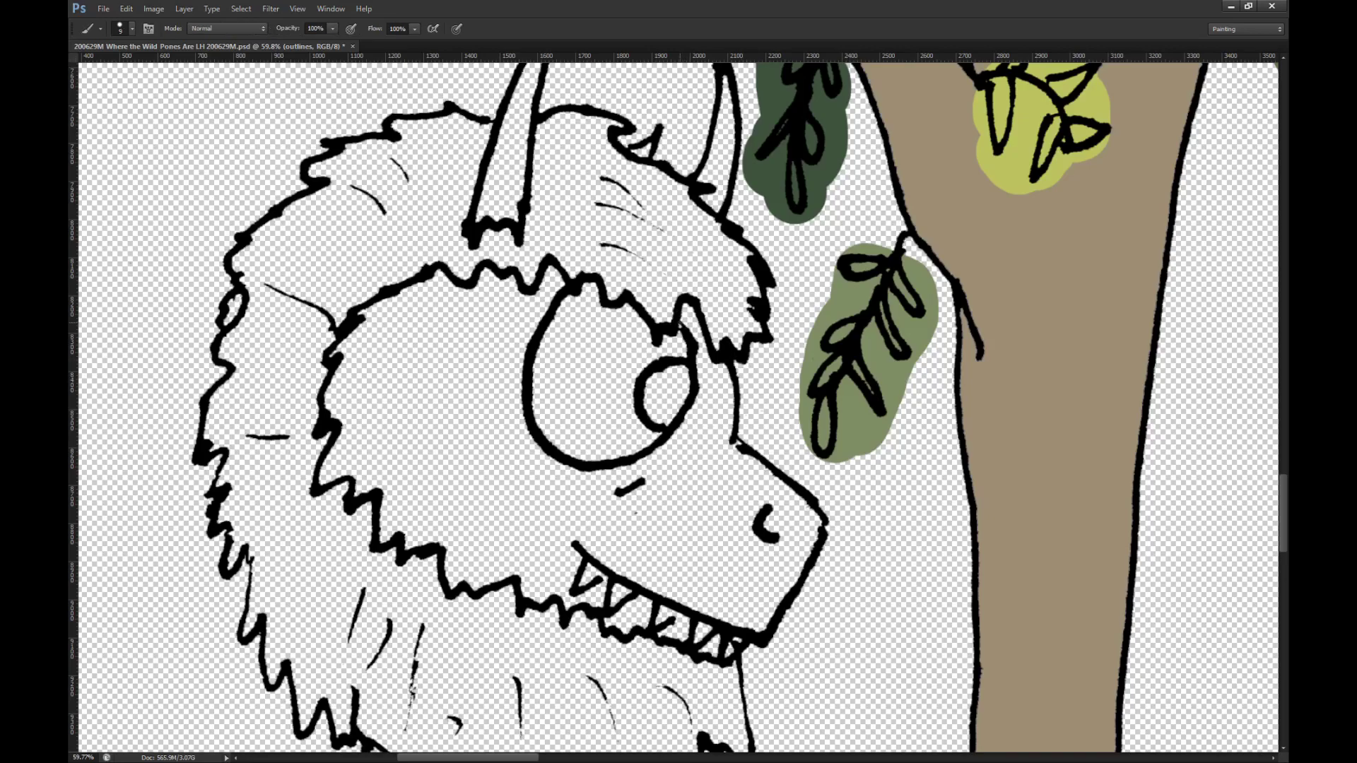
pyautogui.scroll(-10, 586, 348)
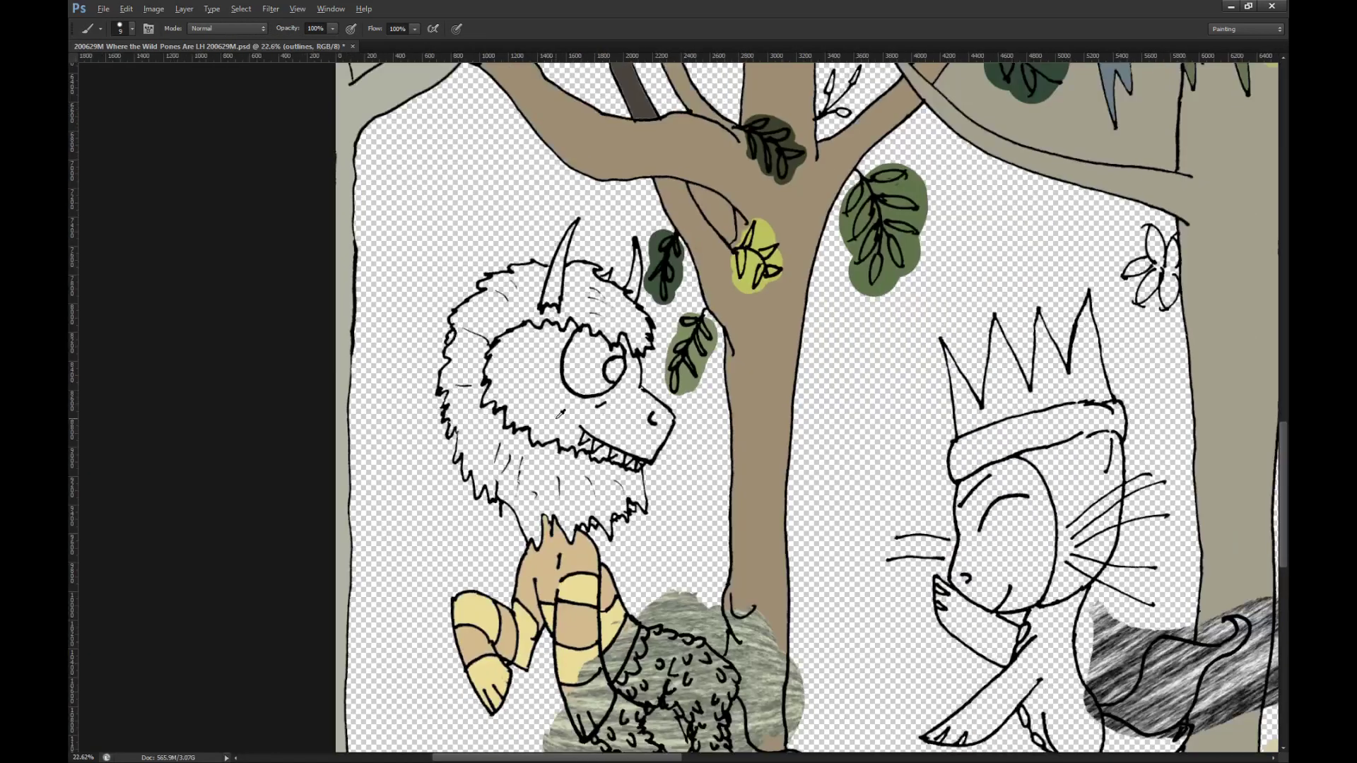
pyautogui.hotkey('alt', '[')
pyautogui.scroll(-7, 621, 557)
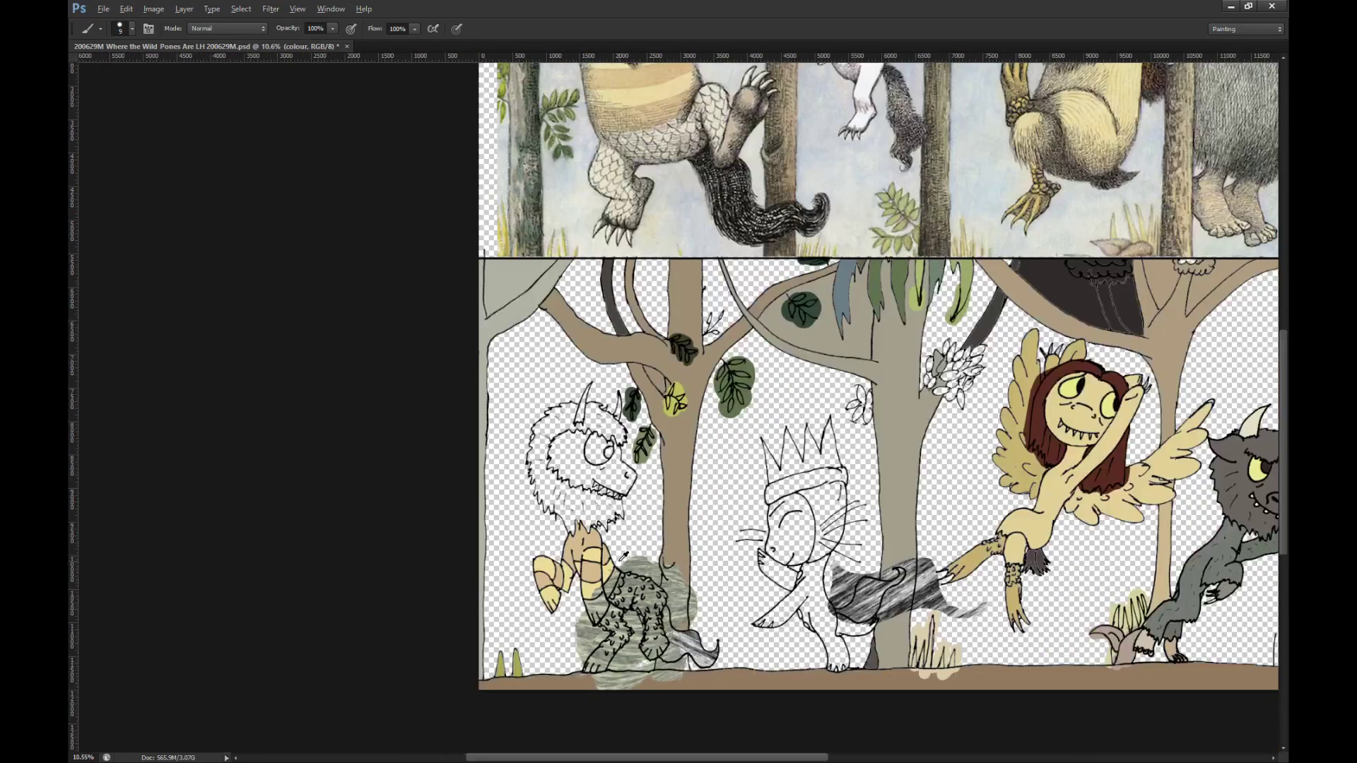
pyautogui.keyDown('alt'); pyautogui.click(346, 149); pyautogui.keyUp('alt')
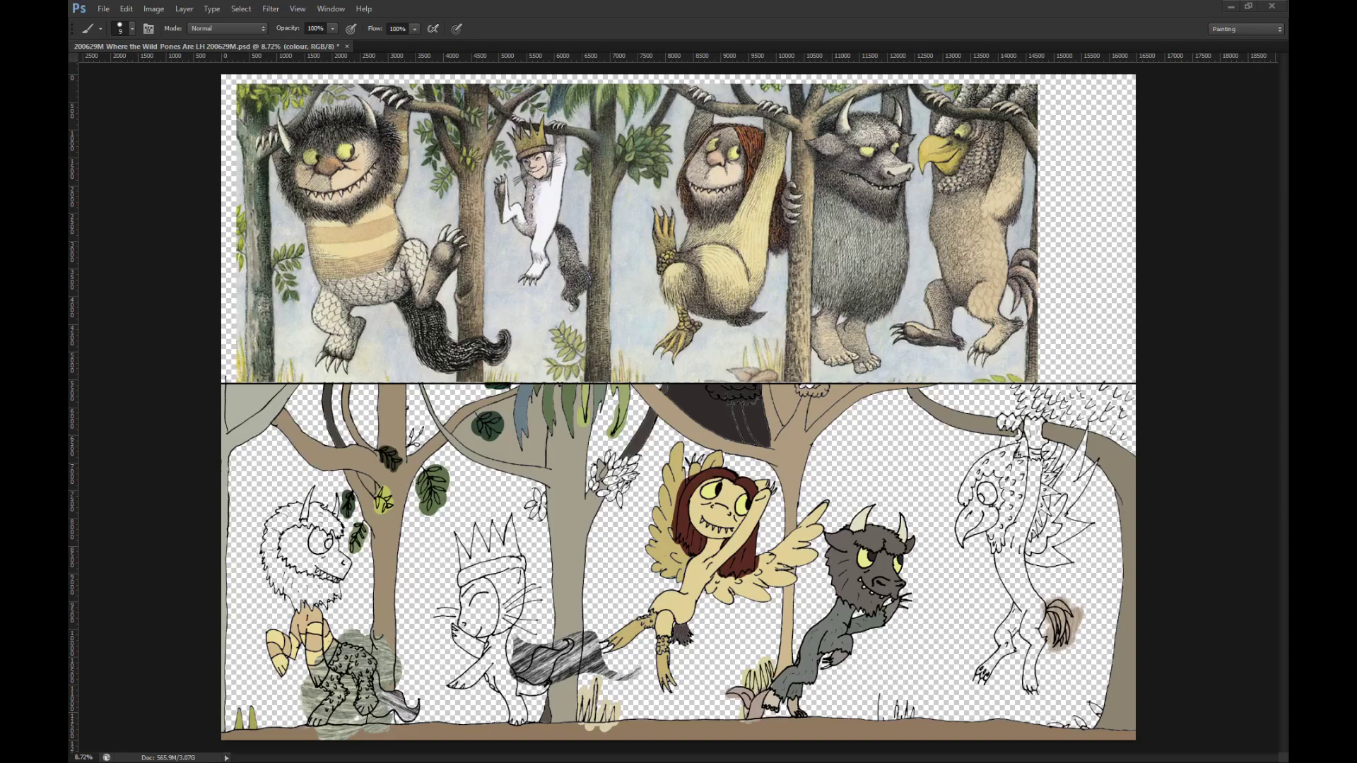
# Step: Fill the horned pony creature's eye with the sampled yellow, using the Paint Bucket
pyautogui.scroll(5, 548, 459)
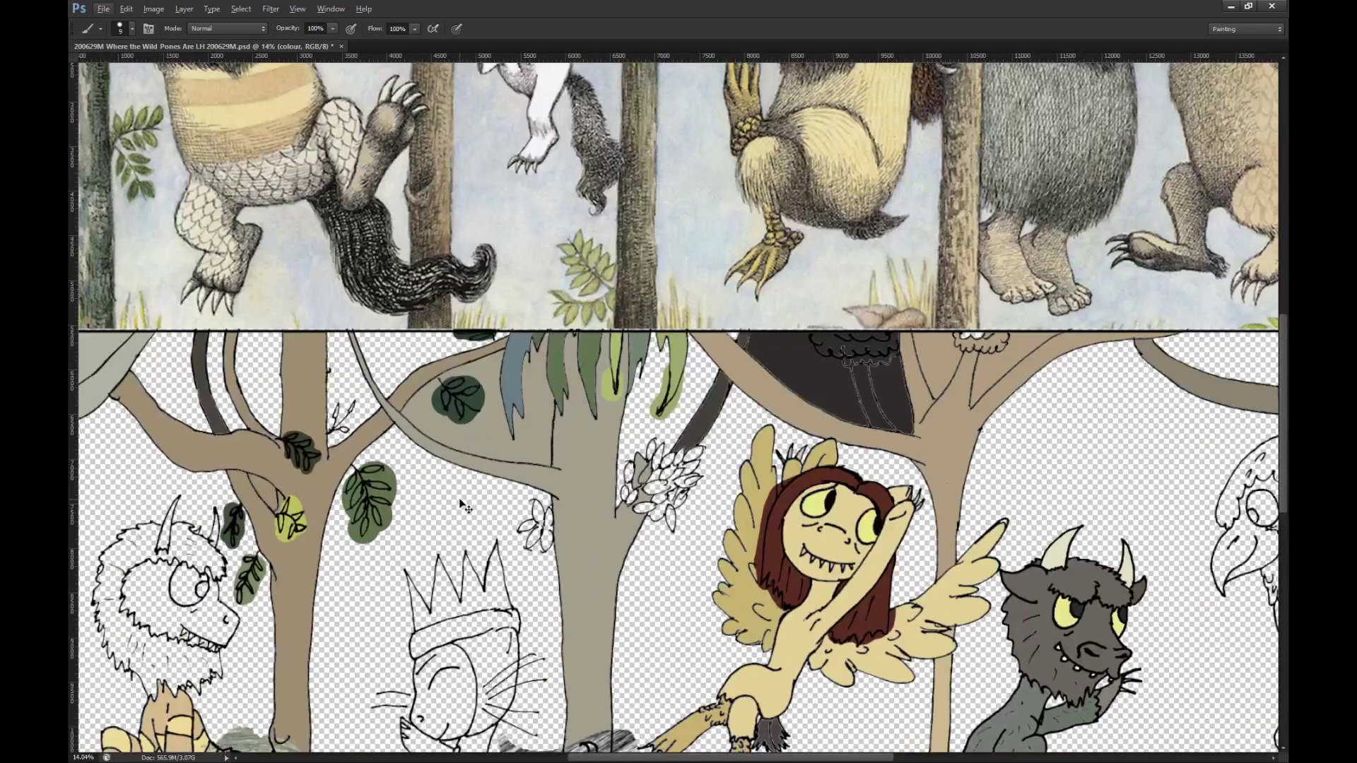
pyautogui.hscroll(-2, 456, 507)
pyautogui.scroll(-1, 445, 519)
pyautogui.hscroll(-1, 446, 520)
pyautogui.hscroll(-2, 443, 517)
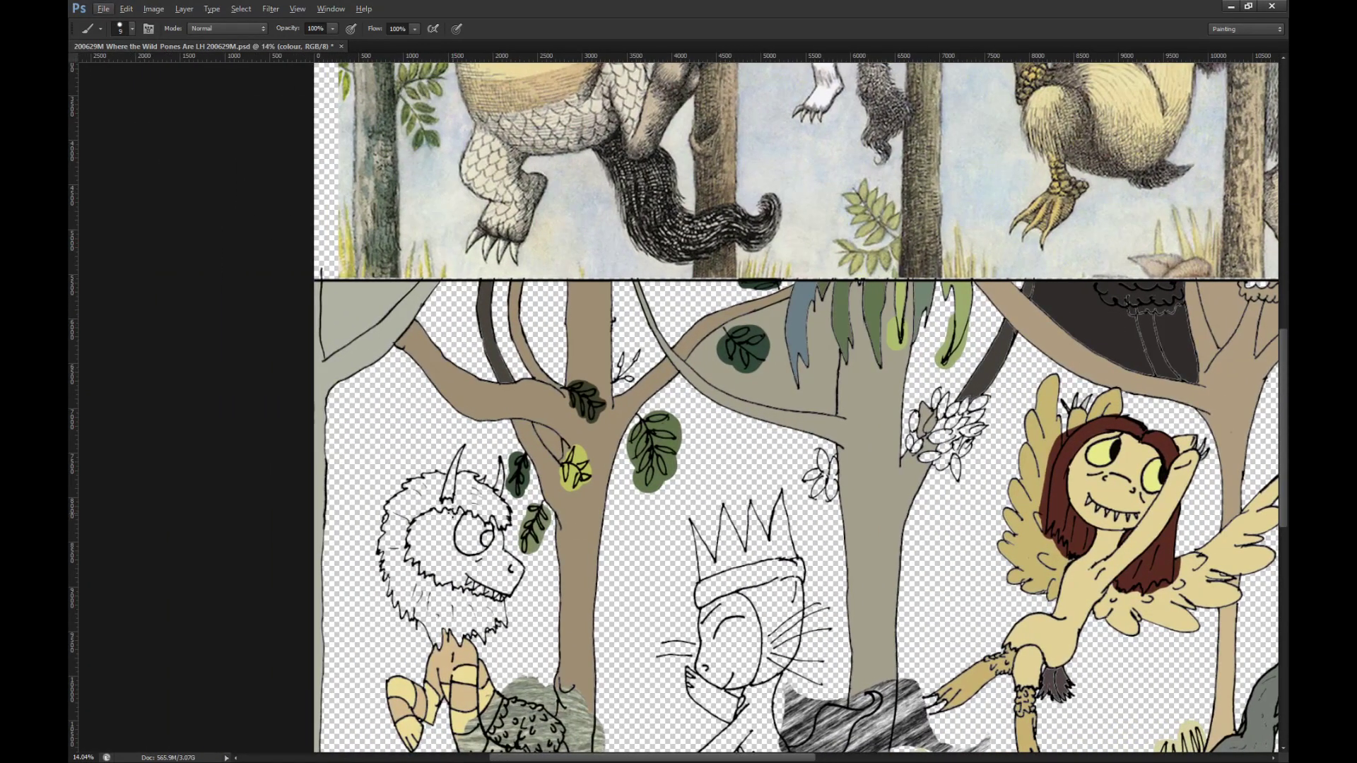
pyautogui.scroll(2, 450, 518)
pyautogui.scroll(-5, 593, 486)
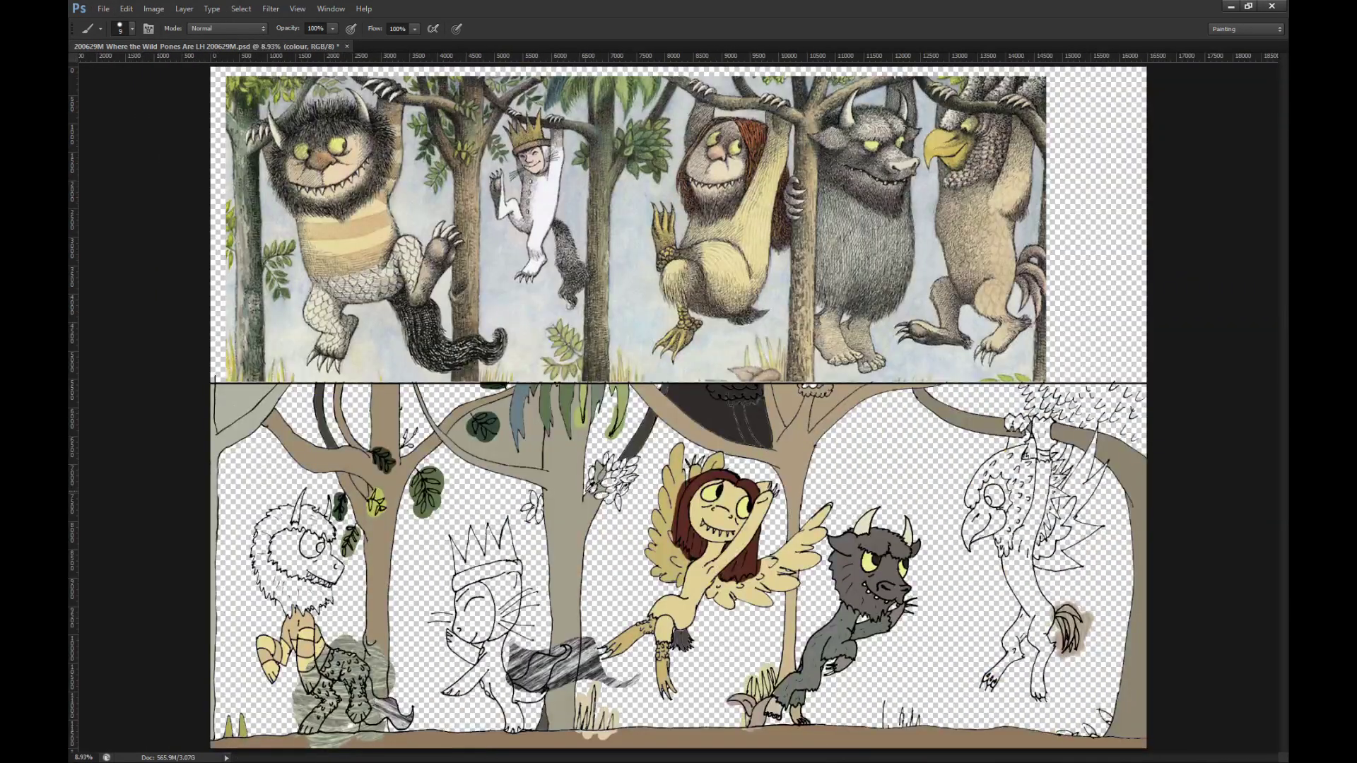
pyautogui.scroll(8, 285, 679)
pyautogui.press('g')
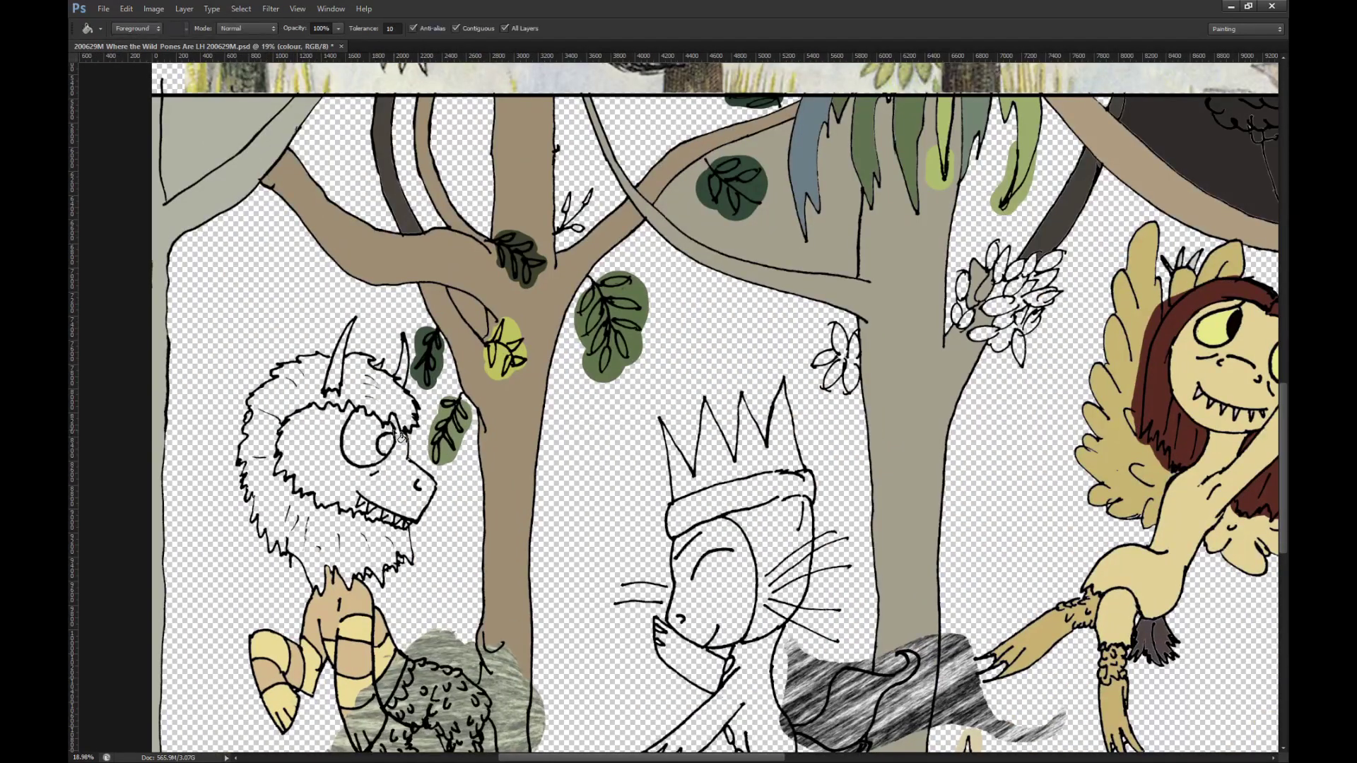
pyautogui.click(371, 456)
# Step: Sample a near-black tone from the reference wild thing and fill the horned creature's pupil with it
pyautogui.scroll(-3, 372, 458)
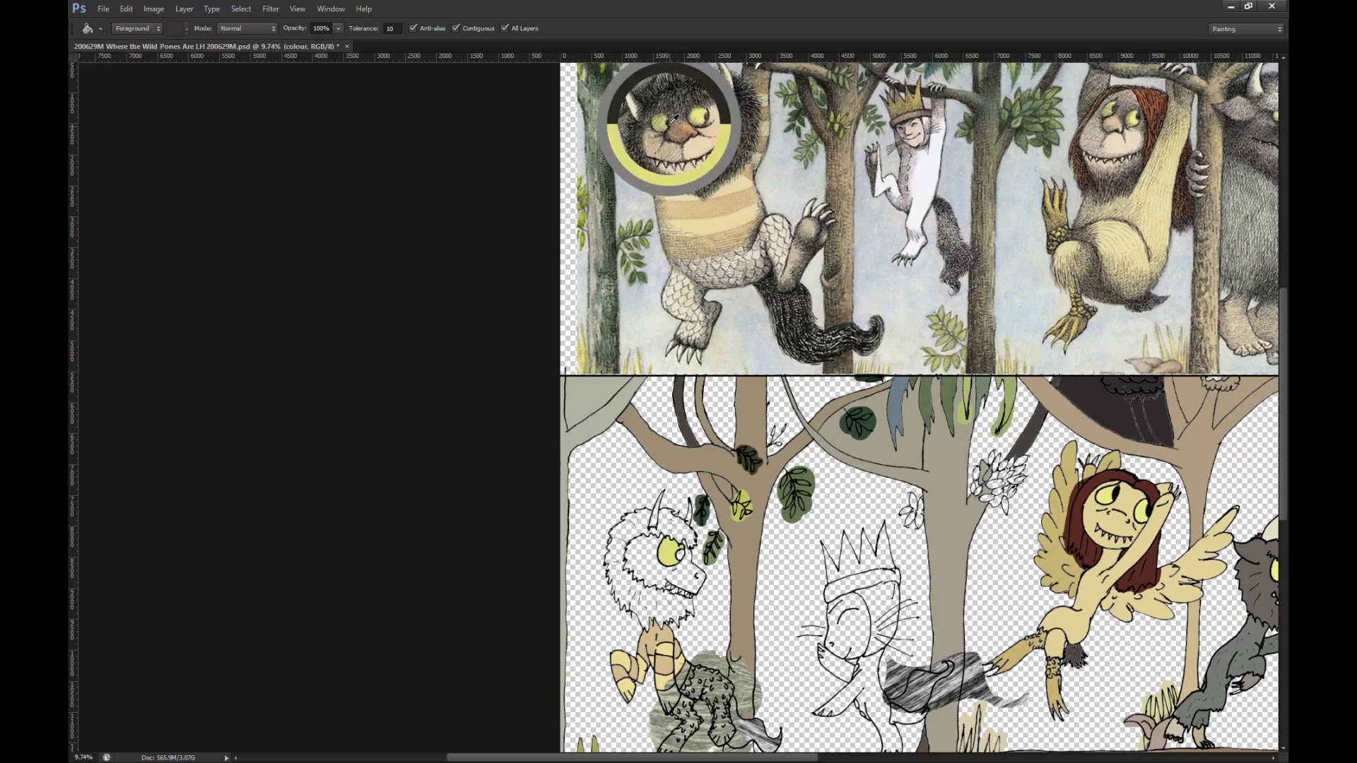
pyautogui.scroll(2, 678, 562)
pyautogui.scroll(2, 679, 558)
pyautogui.click(689, 545)
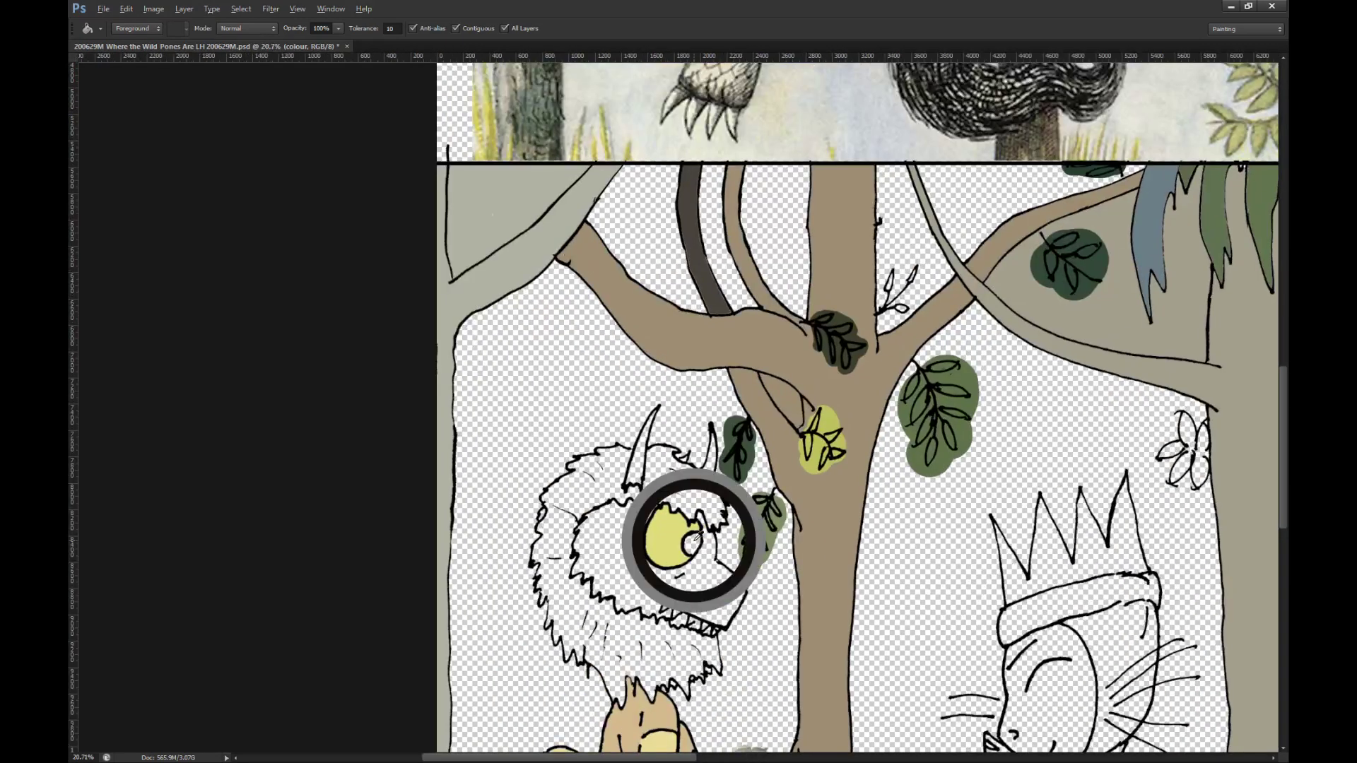
# Step: Paint over the uncoloured rim inside the pupil with an enlarged near-black brush
pyautogui.scroll(7, 693, 550)
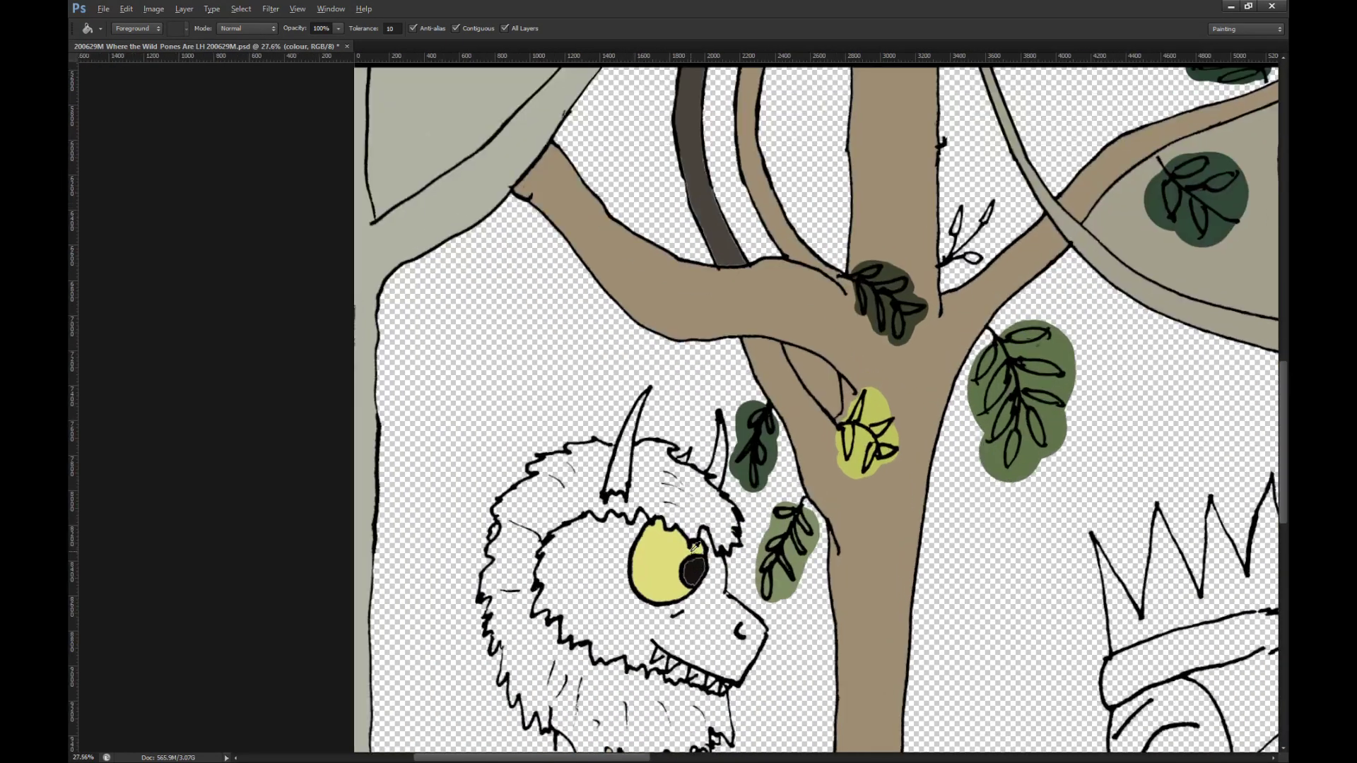
pyautogui.press('b')
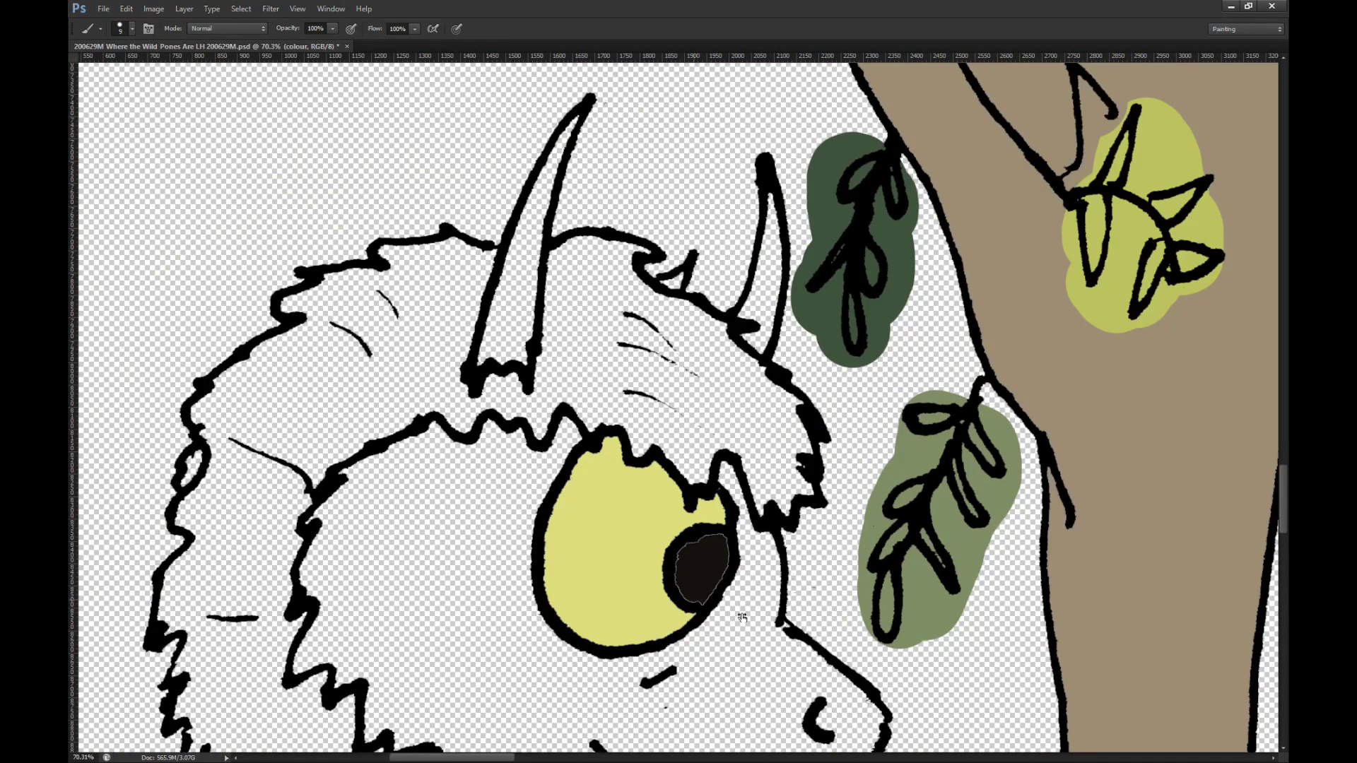
pyautogui.press(']')
pyautogui.press(']')
pyautogui.press(']')
pyautogui.press(']')
pyautogui.press(']')
pyautogui.press(']')
pyautogui.press(']')
pyautogui.press(']')
pyautogui.press(']')
pyautogui.press(']')
pyautogui.press(']')
pyautogui.press(']')
pyautogui.moveTo(696, 589)
pyautogui.mouseDown()
pyautogui.moveTo(688, 554)
pyautogui.moveTo(717, 541)
pyautogui.moveTo(692, 597)
pyautogui.mouseUp()
# Step: Sample the grey and near-black fur tones from the reference wild thing's mane
pyautogui.scroll(-10, 691, 597)
pyautogui.scroll(5, 696, 221)
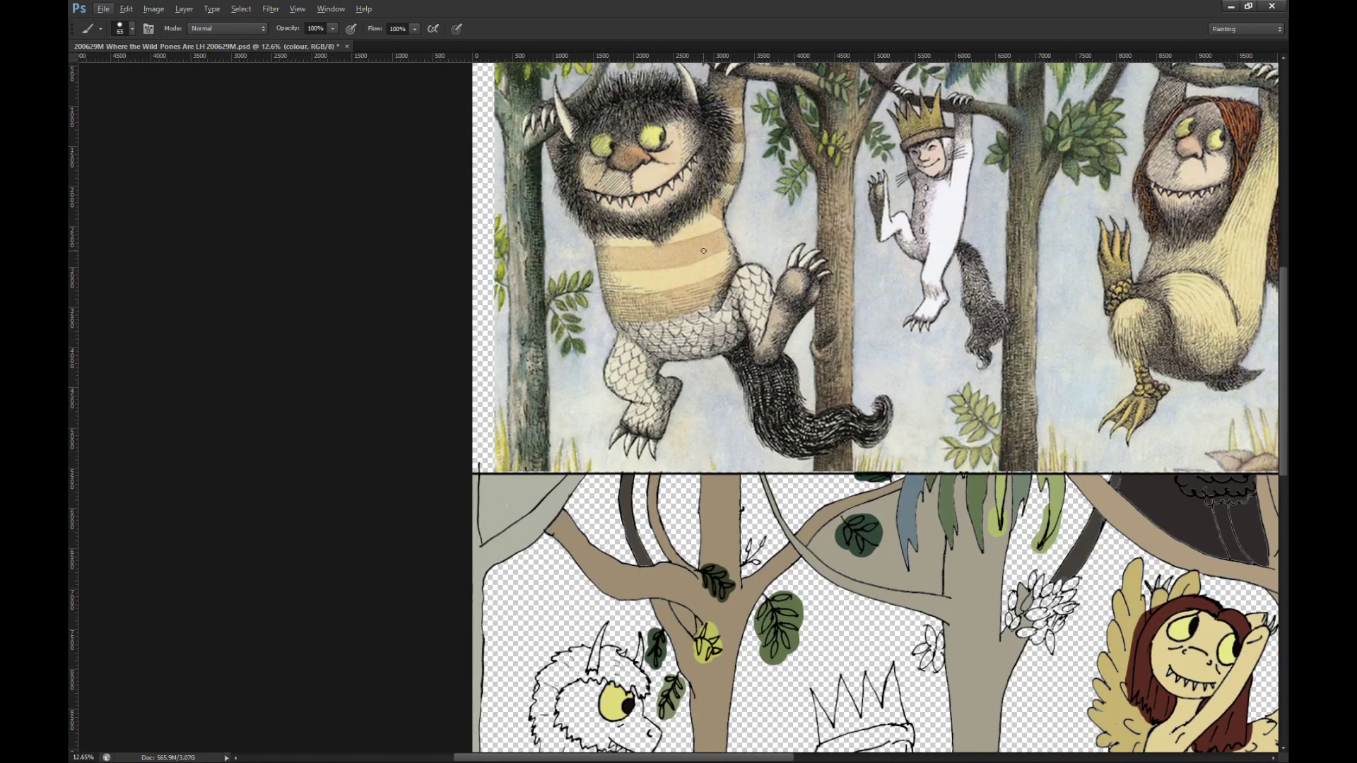
pyautogui.keyDown('alt'); pyautogui.click(661, 225); pyautogui.keyUp('alt')
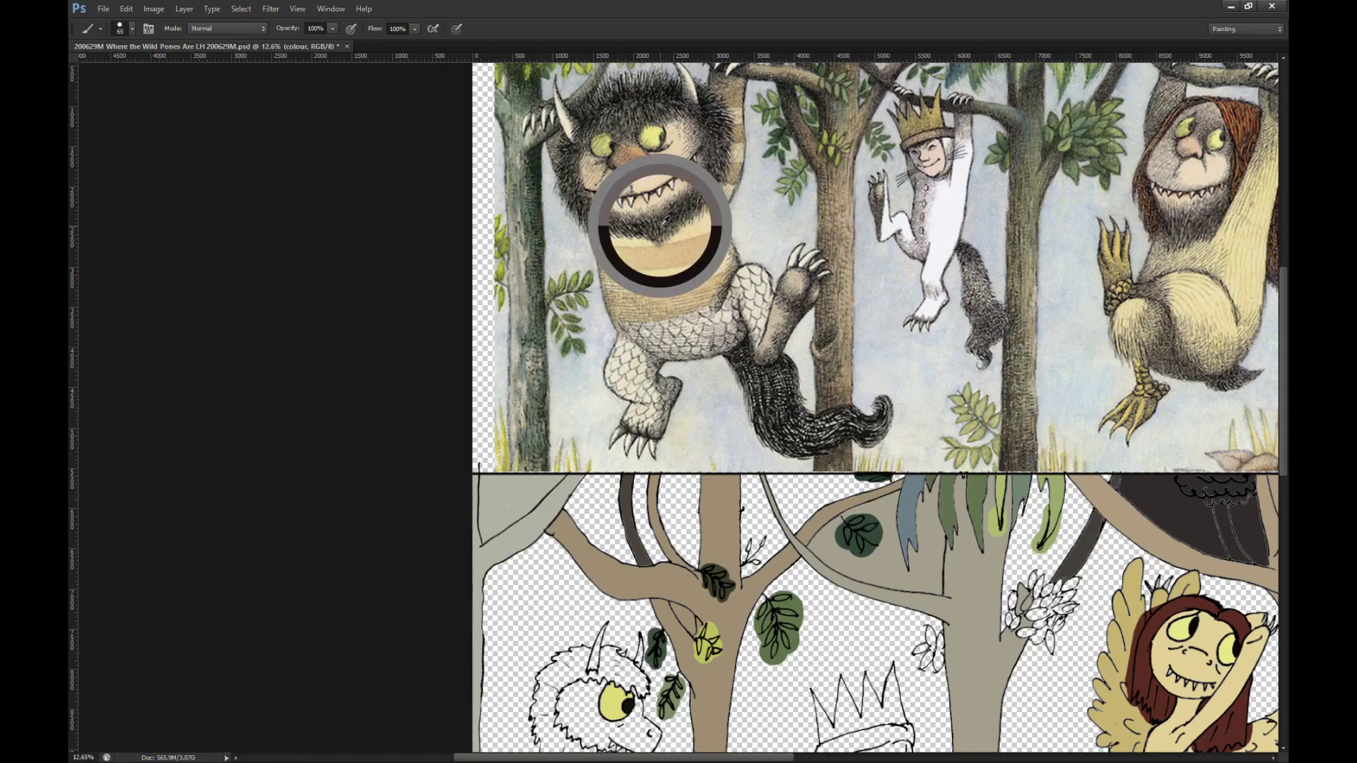
pyautogui.scroll(6, 665, 206)
pyautogui.press('ctrl')
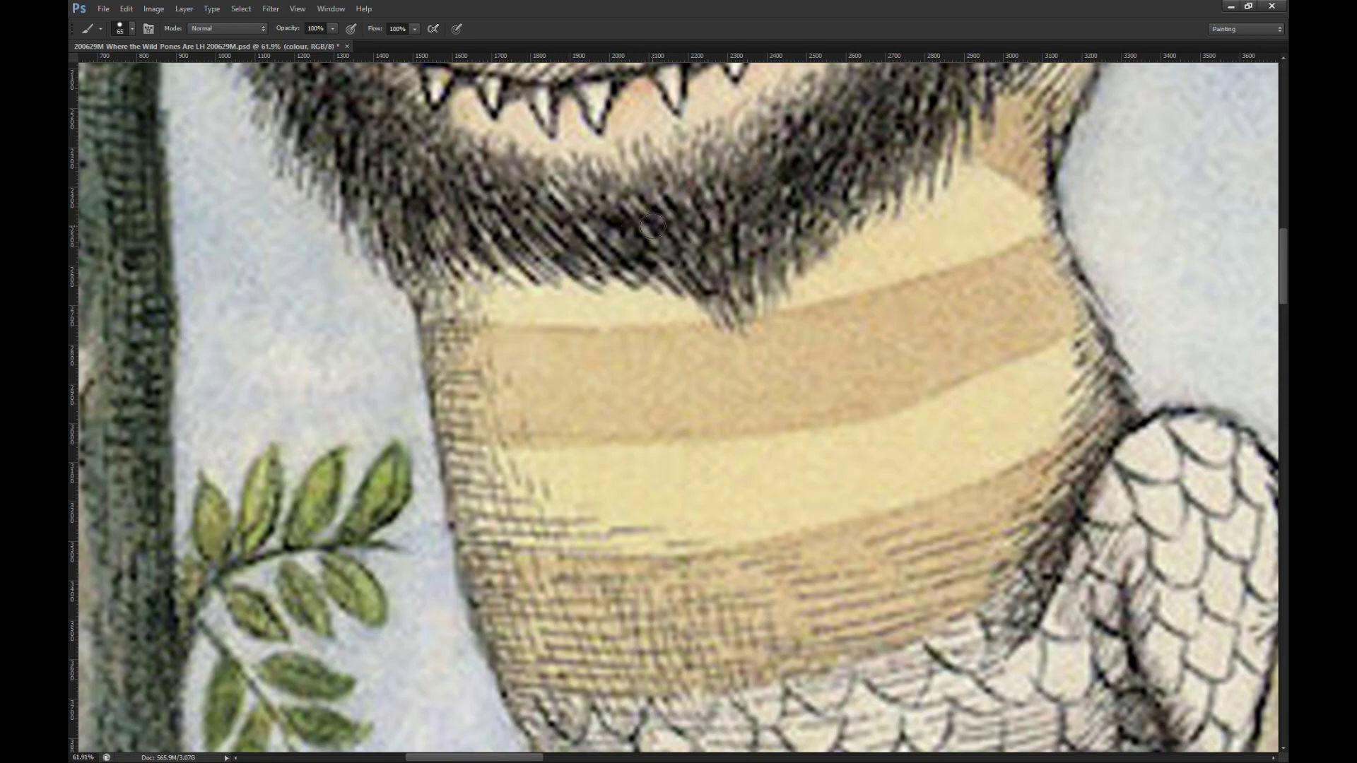
pyautogui.scroll(-5, 664, 218)
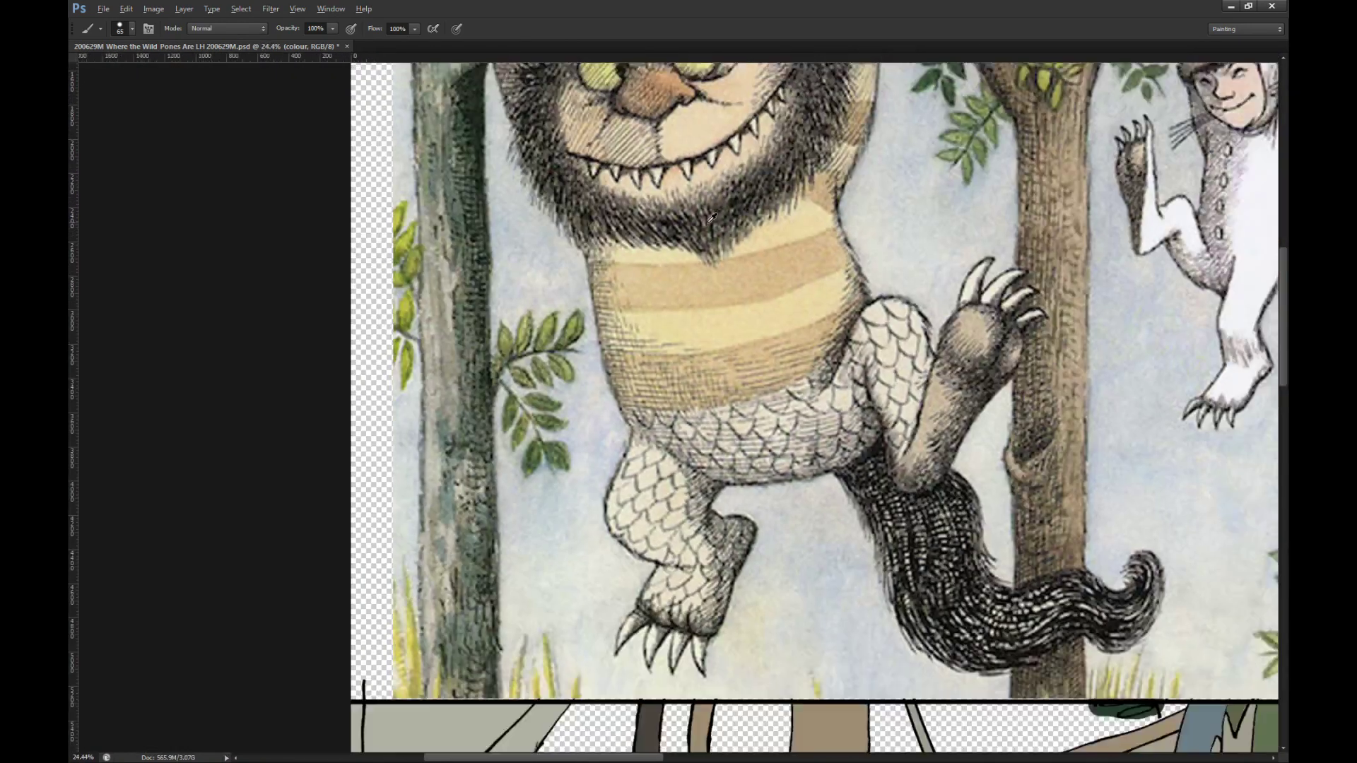
pyautogui.scroll(3, 806, 170)
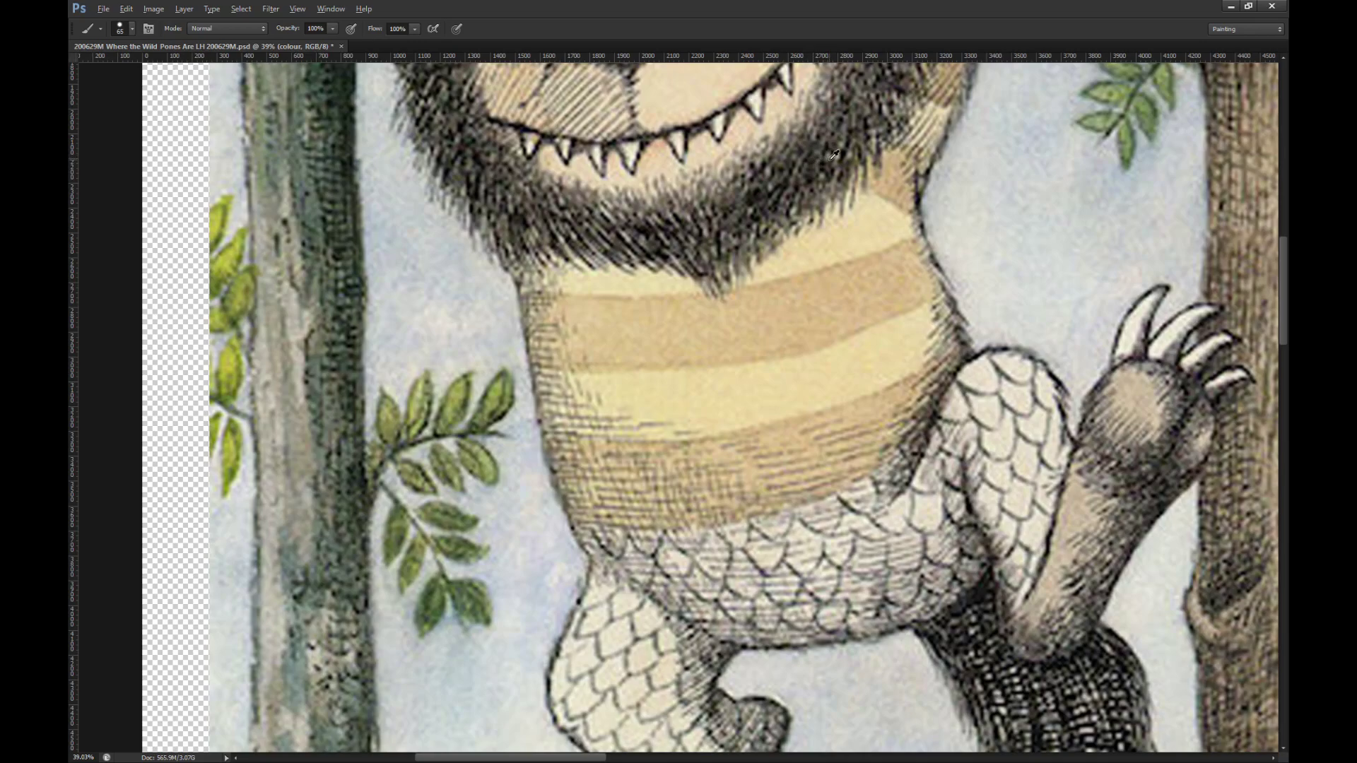
pyautogui.scroll(-7, 831, 154)
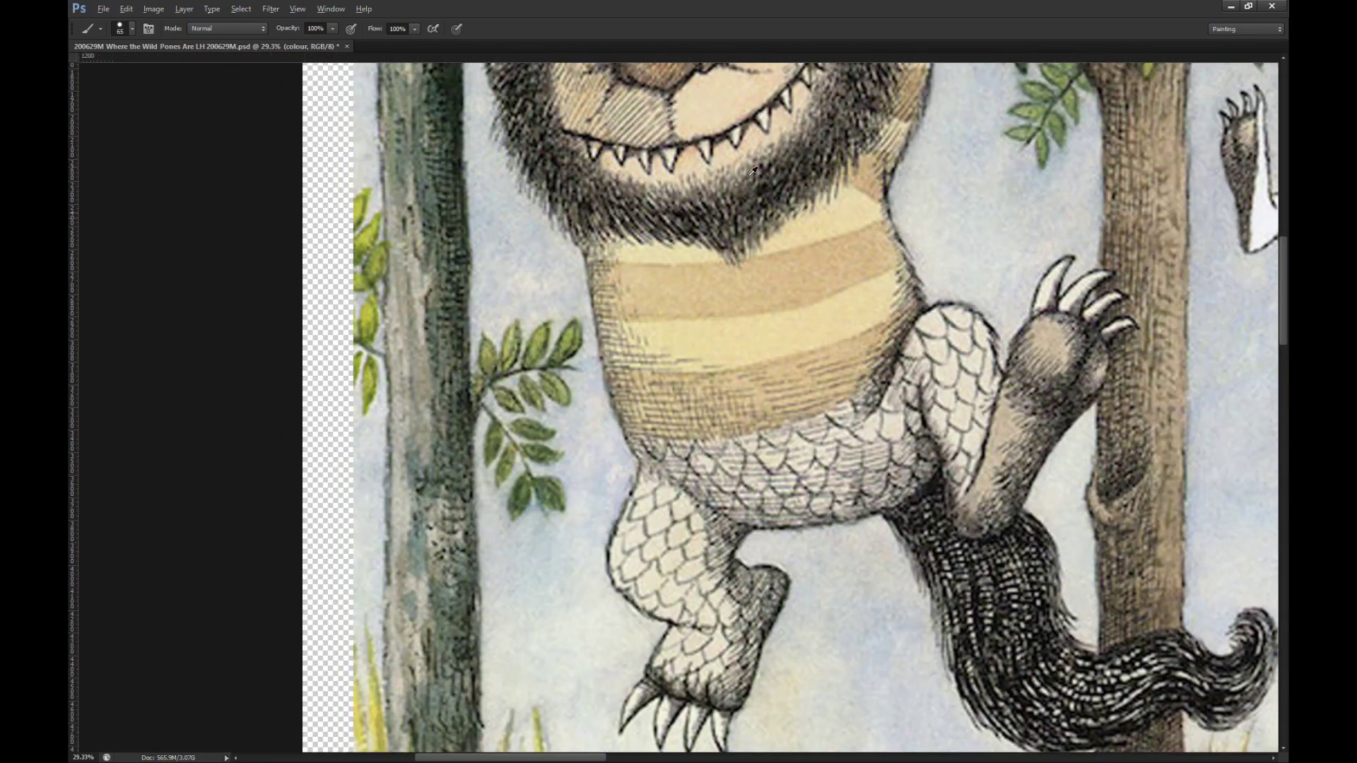
pyautogui.scroll(3, 639, 578)
pyautogui.scroll(3, 639, 582)
pyautogui.scroll(-6, 629, 586)
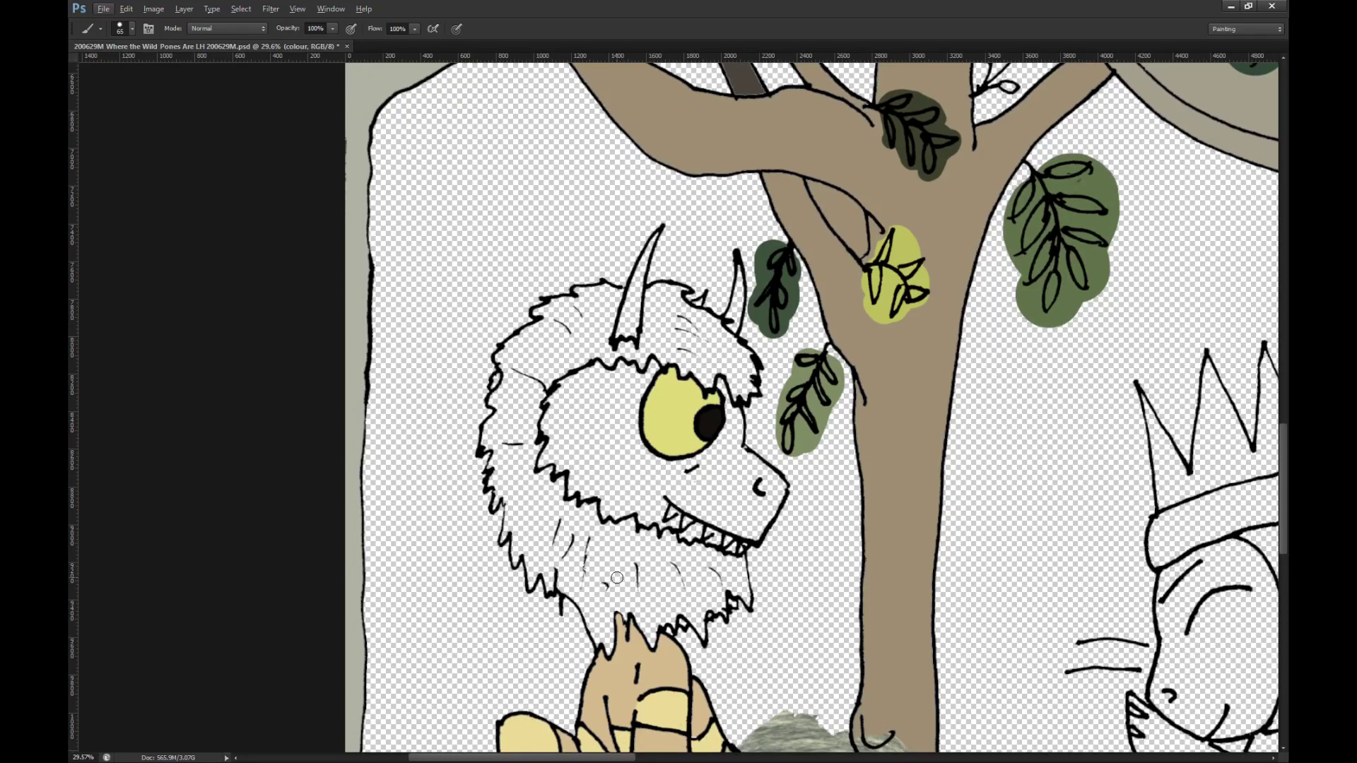
# Step: Select the horned creature's mane with the Magic Wand and block it in with grey and near-black brush strokes
pyautogui.moveTo(621, 584); pyautogui.dragTo(671, 574)
pyautogui.press('w')
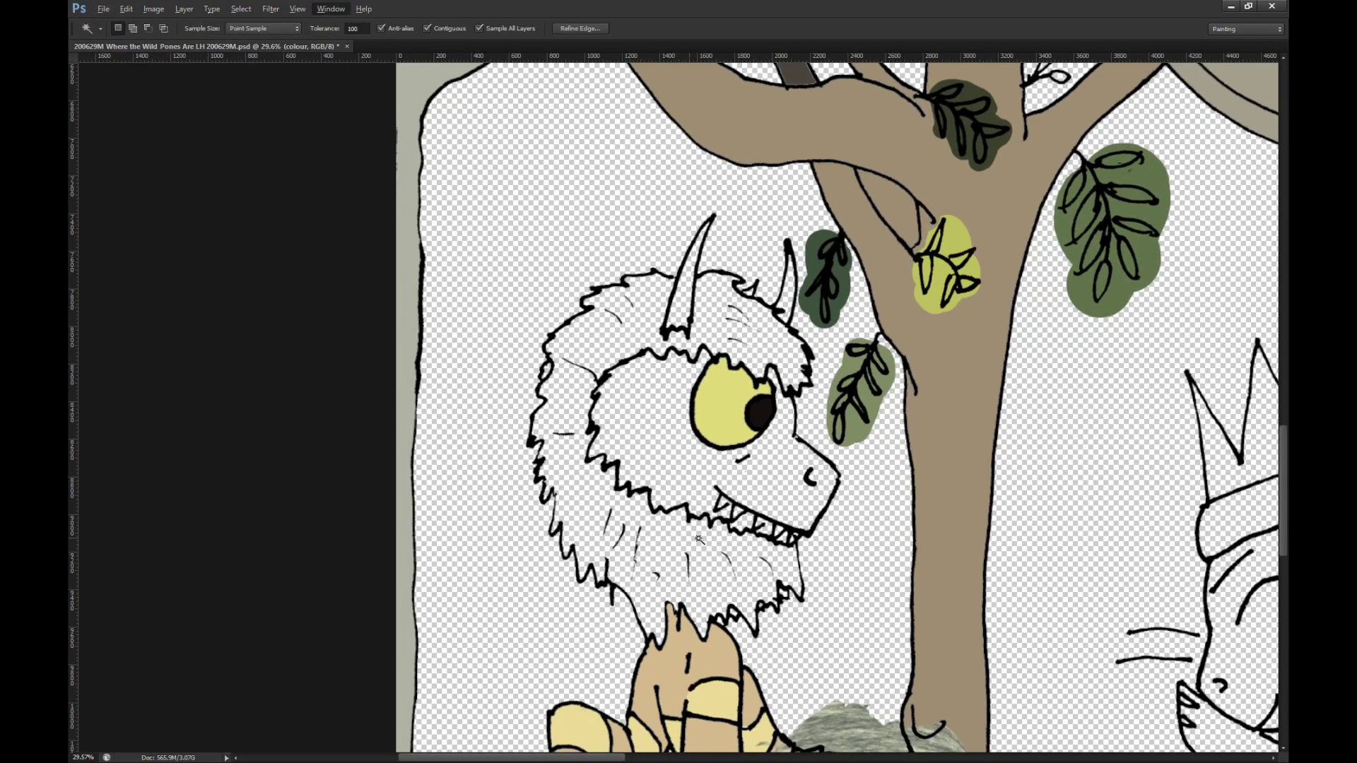
pyautogui.press('b')
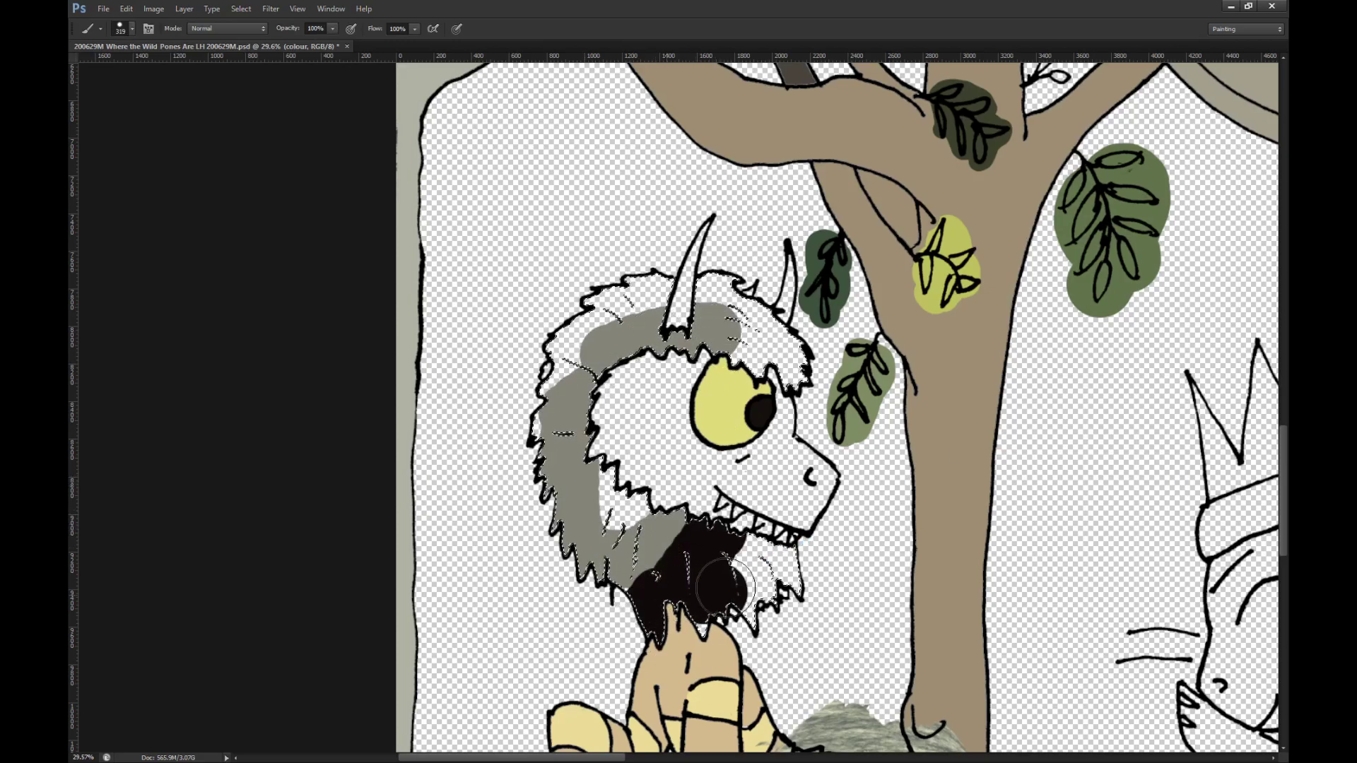
pyautogui.moveTo(566, 499); pyautogui.dragTo(499, 371)
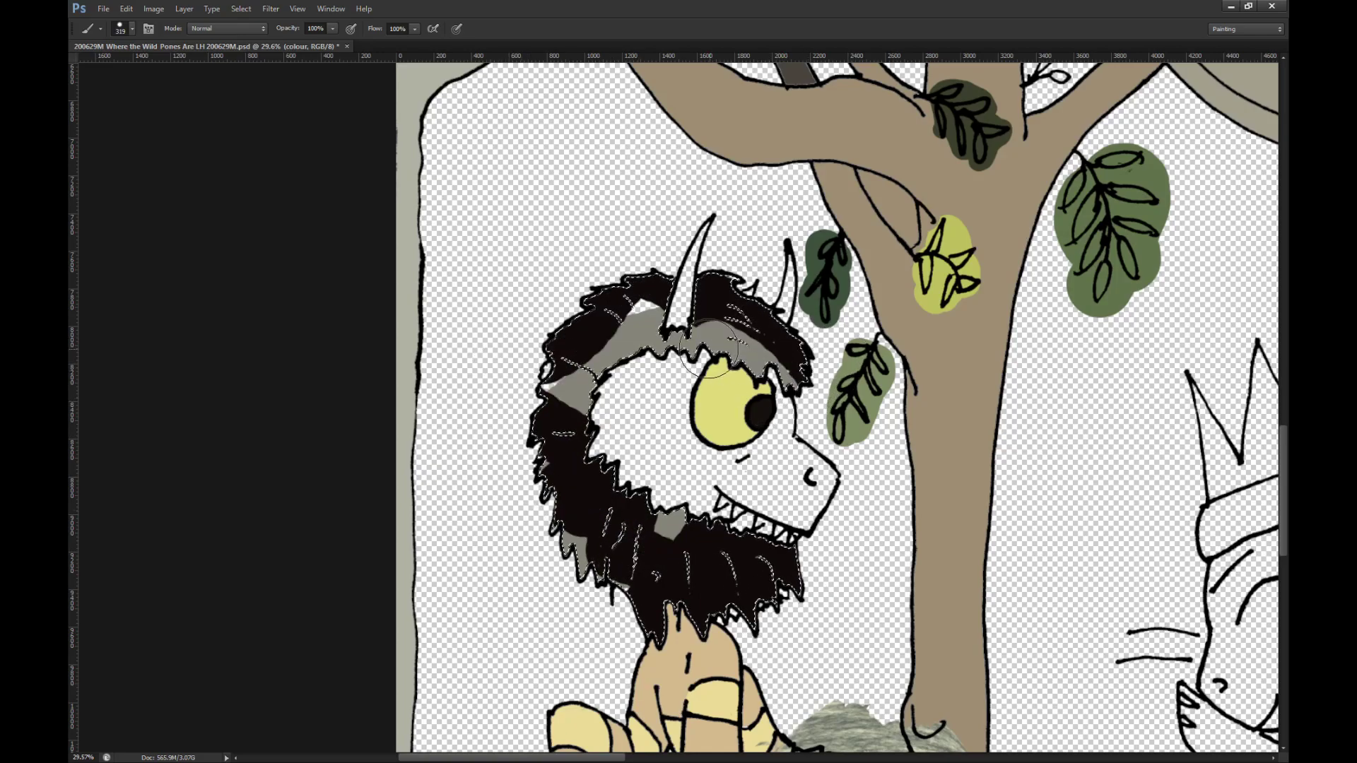
pyautogui.hotkey('ctrl', 'z')
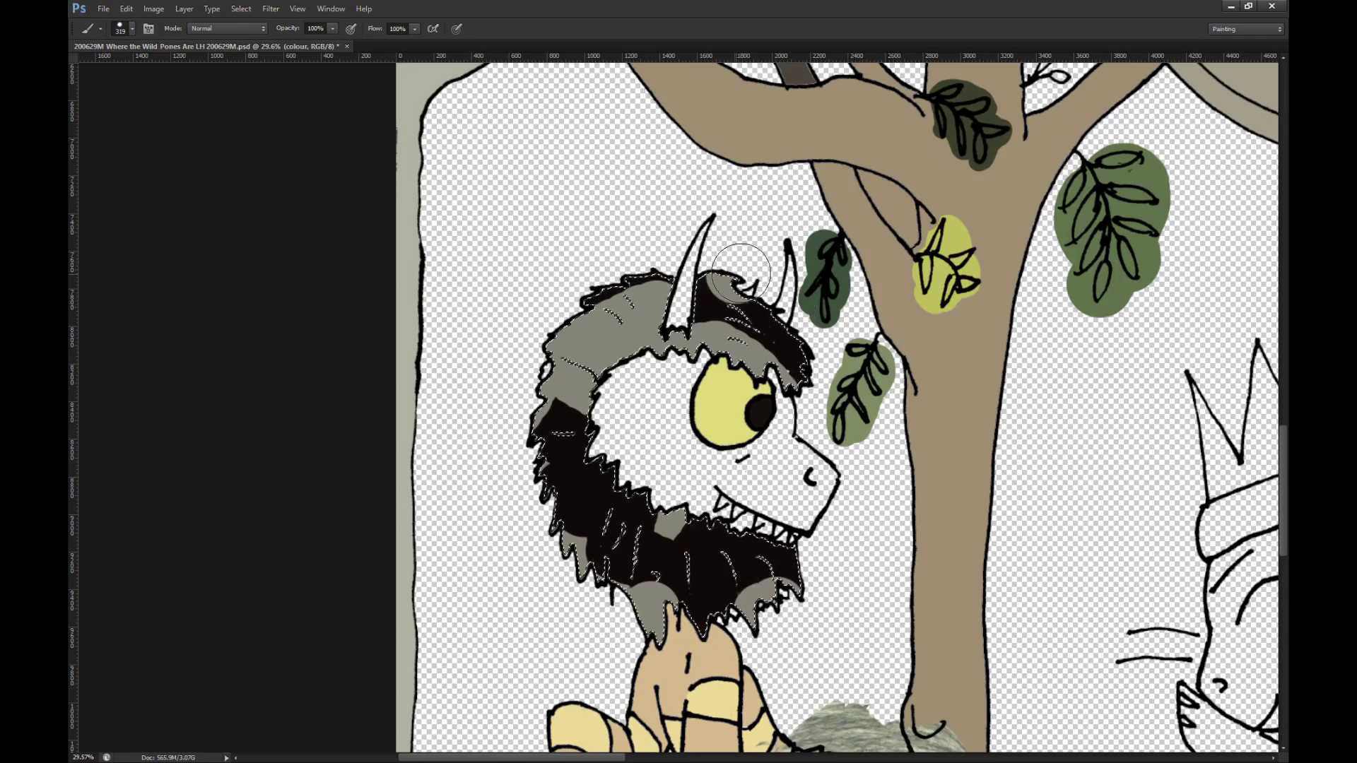
# Step: Render a vertical fibre texture inside the mane selection and copy the textured mane to a new layer
pyautogui.click(270, 9)
pyautogui.hotkey('ctrl', 'alt', 'g')
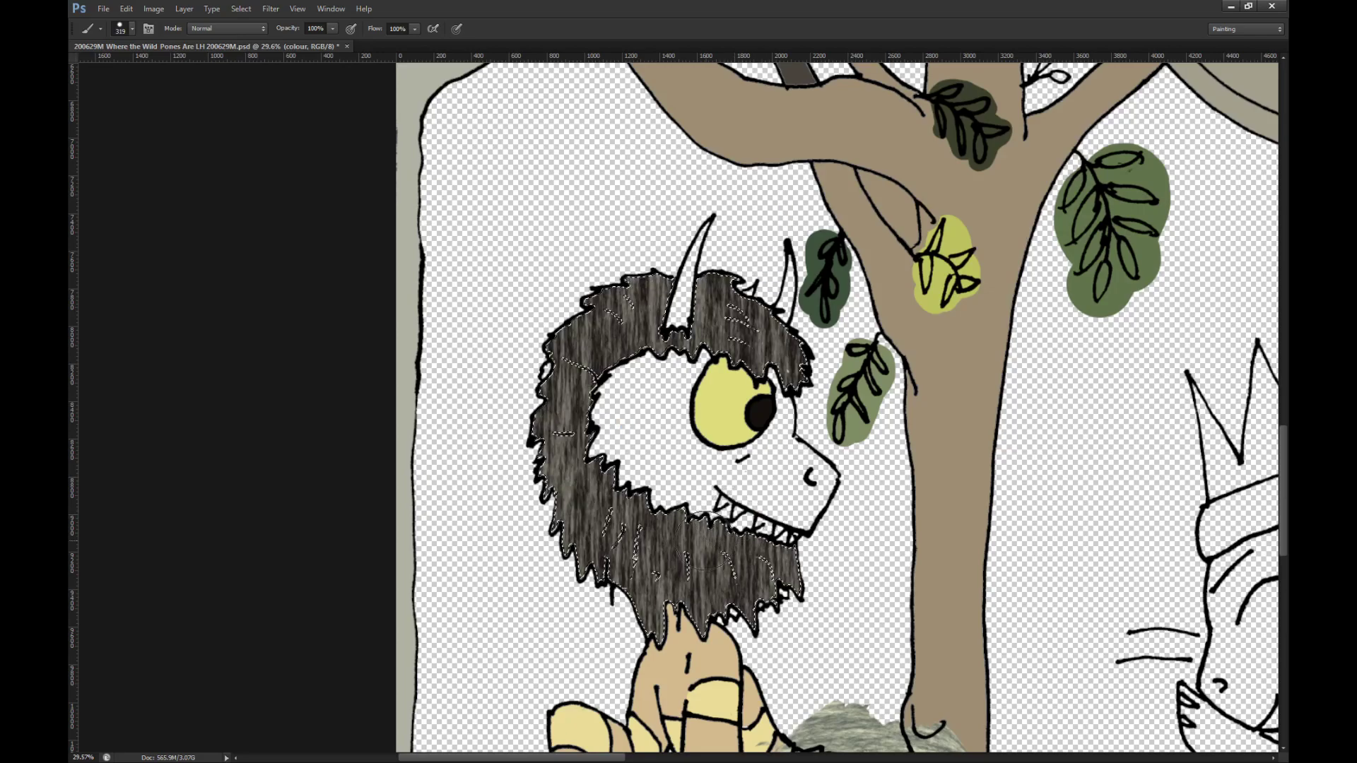
pyautogui.press('m')
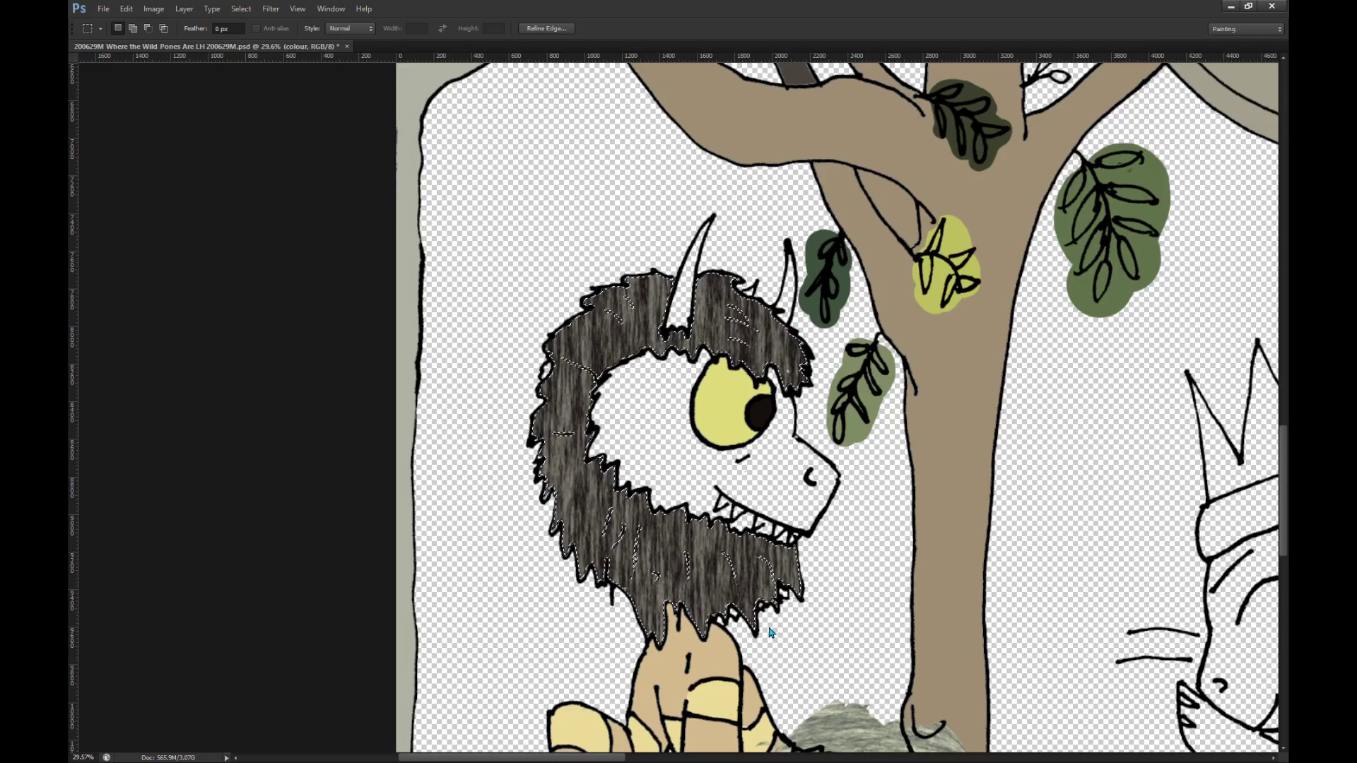
pyautogui.hotkey('ctrl', 'j')
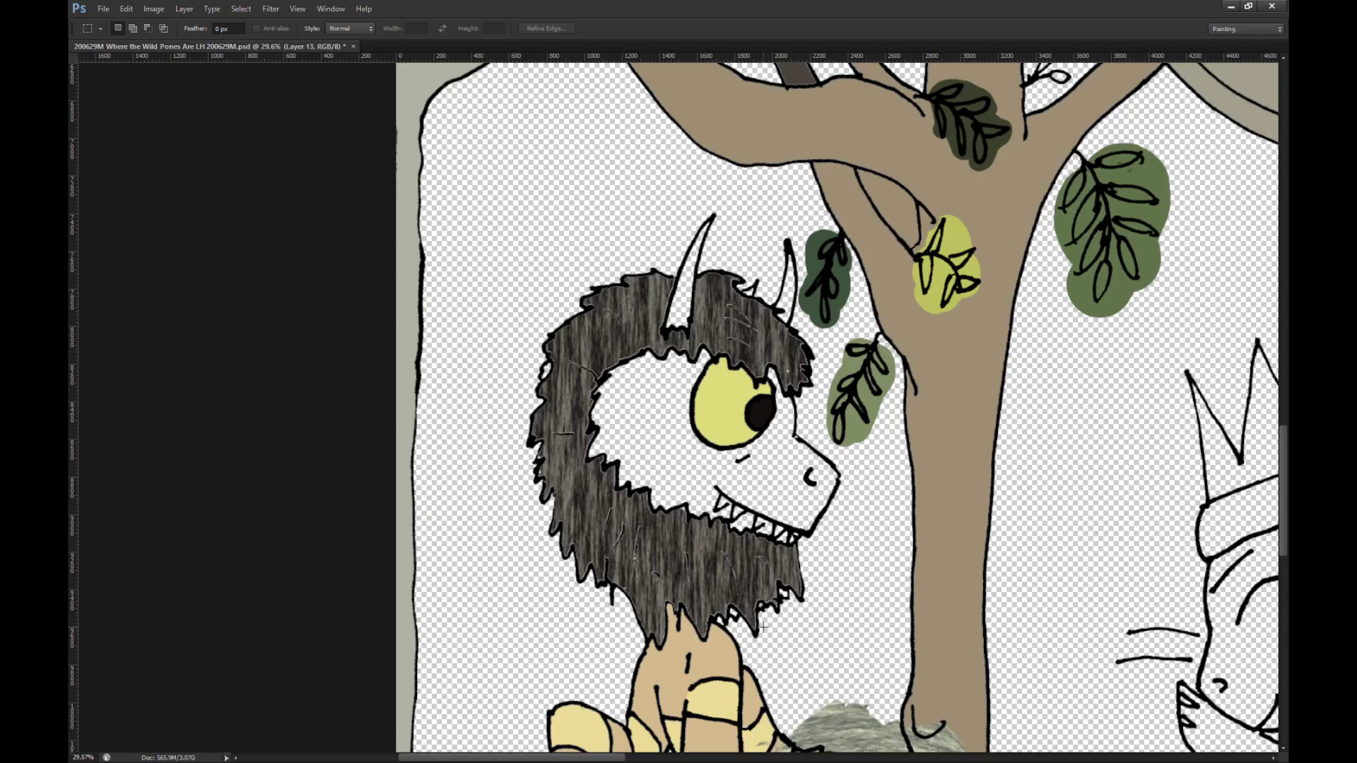
# Step: Rotate the copied mane texture so its streaks run diagonally, and warp it to follow the curve of the head
pyautogui.hotkey('ctrl', 't')
pyautogui.moveTo(916, 252); pyautogui.dragTo(732, 144)
pyautogui.click(672, 30)
pyautogui.moveTo(655, 334); pyautogui.dragTo(731, 337)
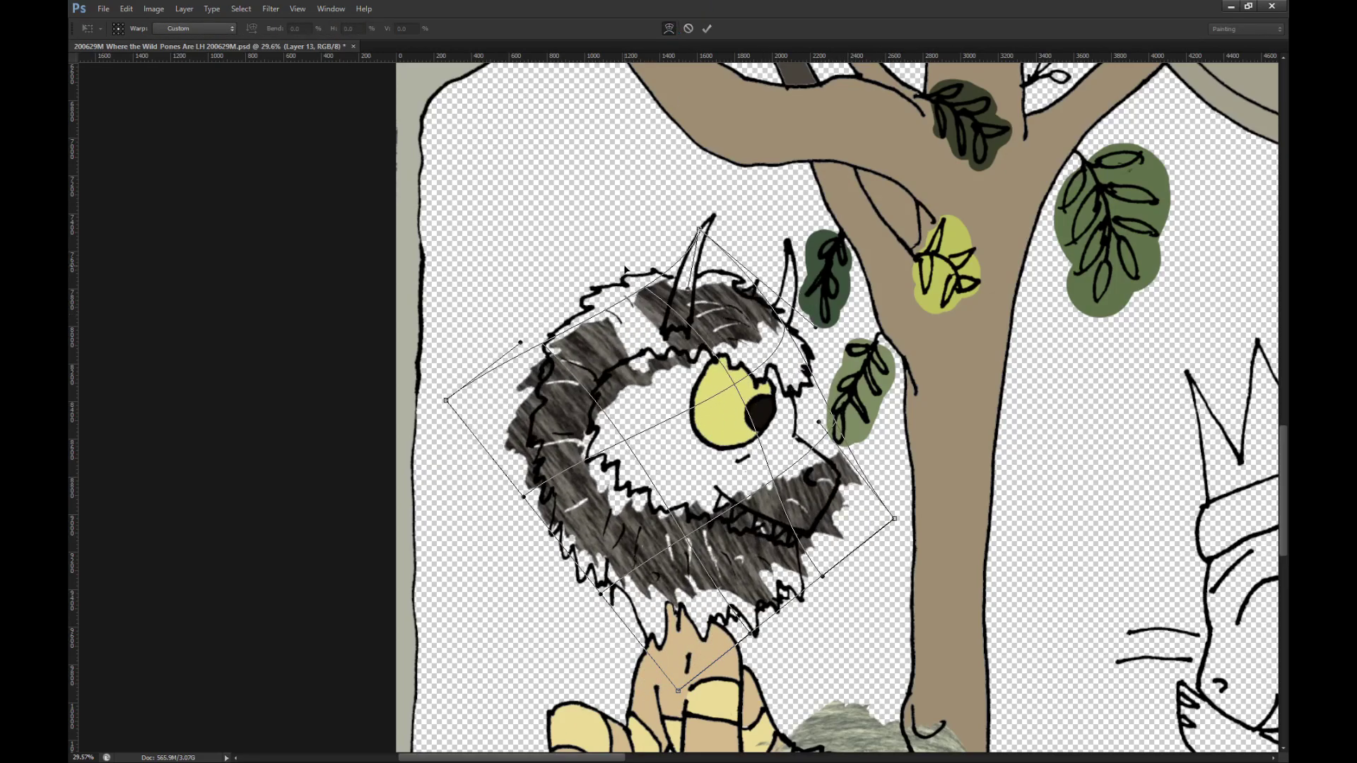
pyautogui.moveTo(638, 320); pyautogui.dragTo(803, 356)
pyautogui.moveTo(766, 597); pyautogui.dragTo(774, 634)
pyautogui.moveTo(634, 571); pyautogui.dragTo(616, 598)
pyautogui.moveTo(675, 555); pyautogui.dragTo(635, 664)
pyautogui.scroll(-3, 720, 372)
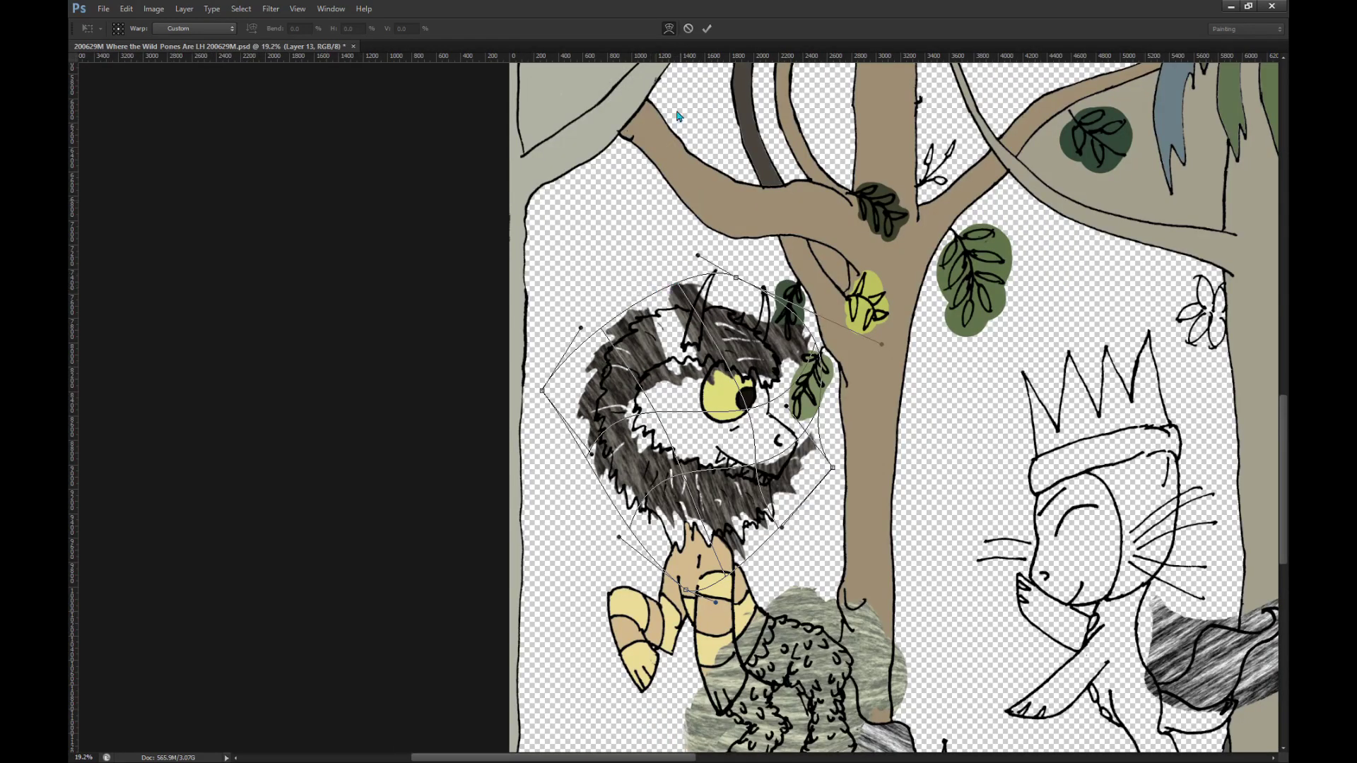
pyautogui.click(707, 28)
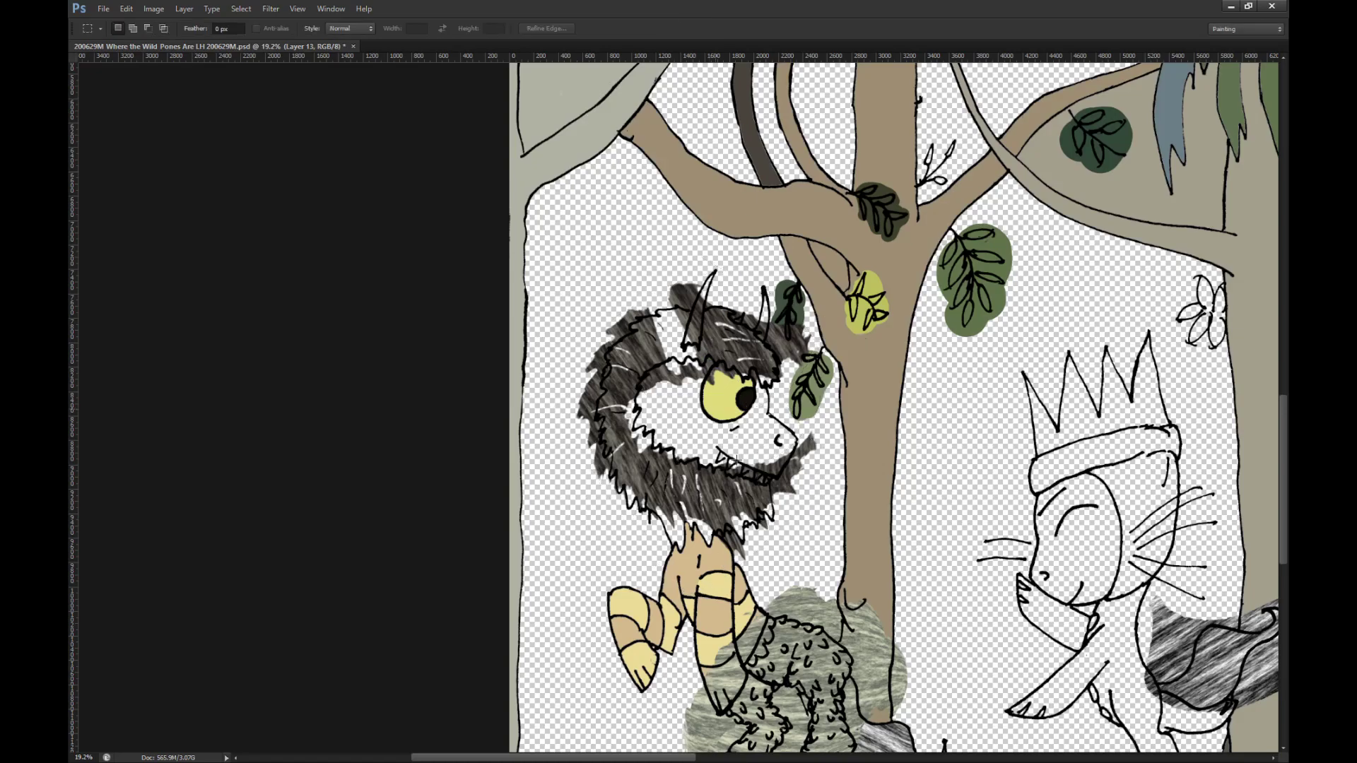
# Step: Duplicate the warped mane texture three times and offset the copies to cover the gaps across the mane
pyautogui.hotkey('ctrl', 'j')
pyautogui.press('v')
pyautogui.moveTo(736, 504); pyautogui.dragTo(846, 556)
pyautogui.hotkey('ctrl', 'j')
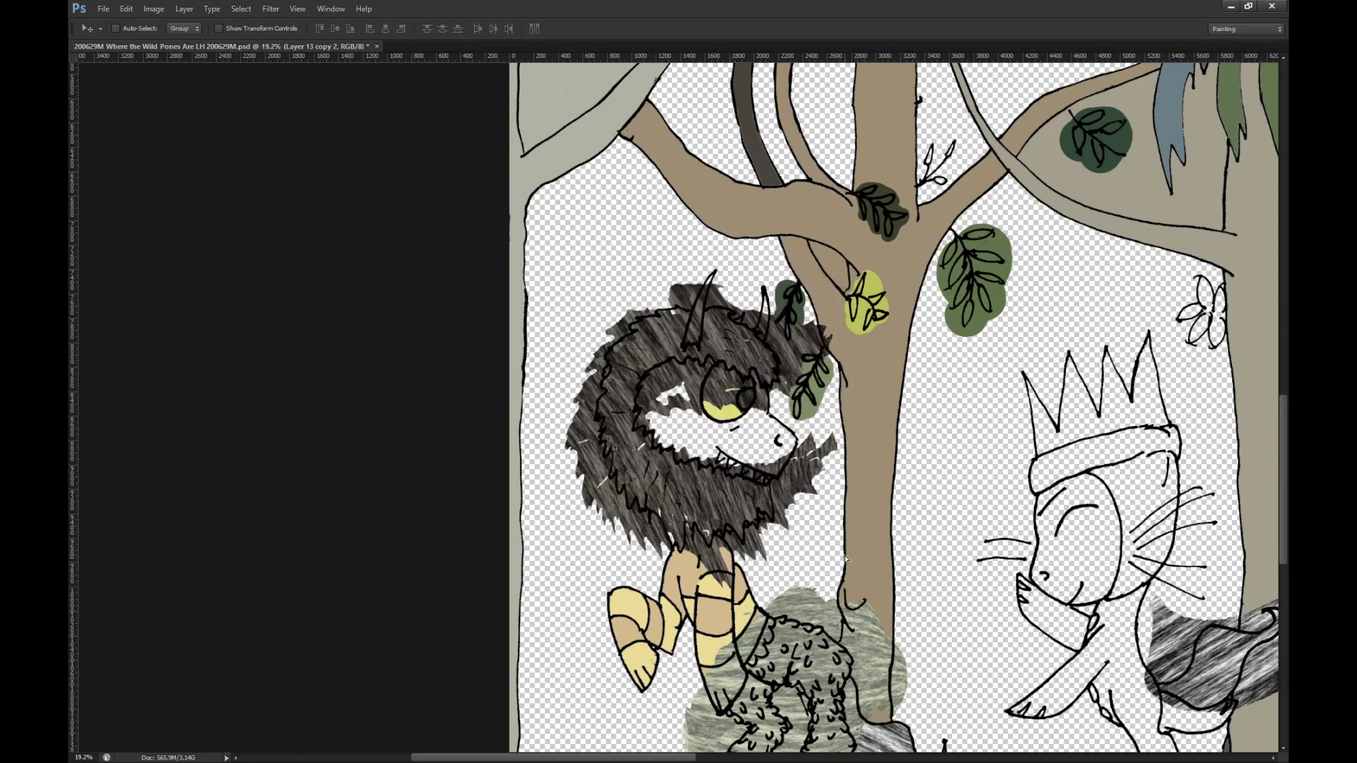
pyautogui.scroll(2, 682, 495)
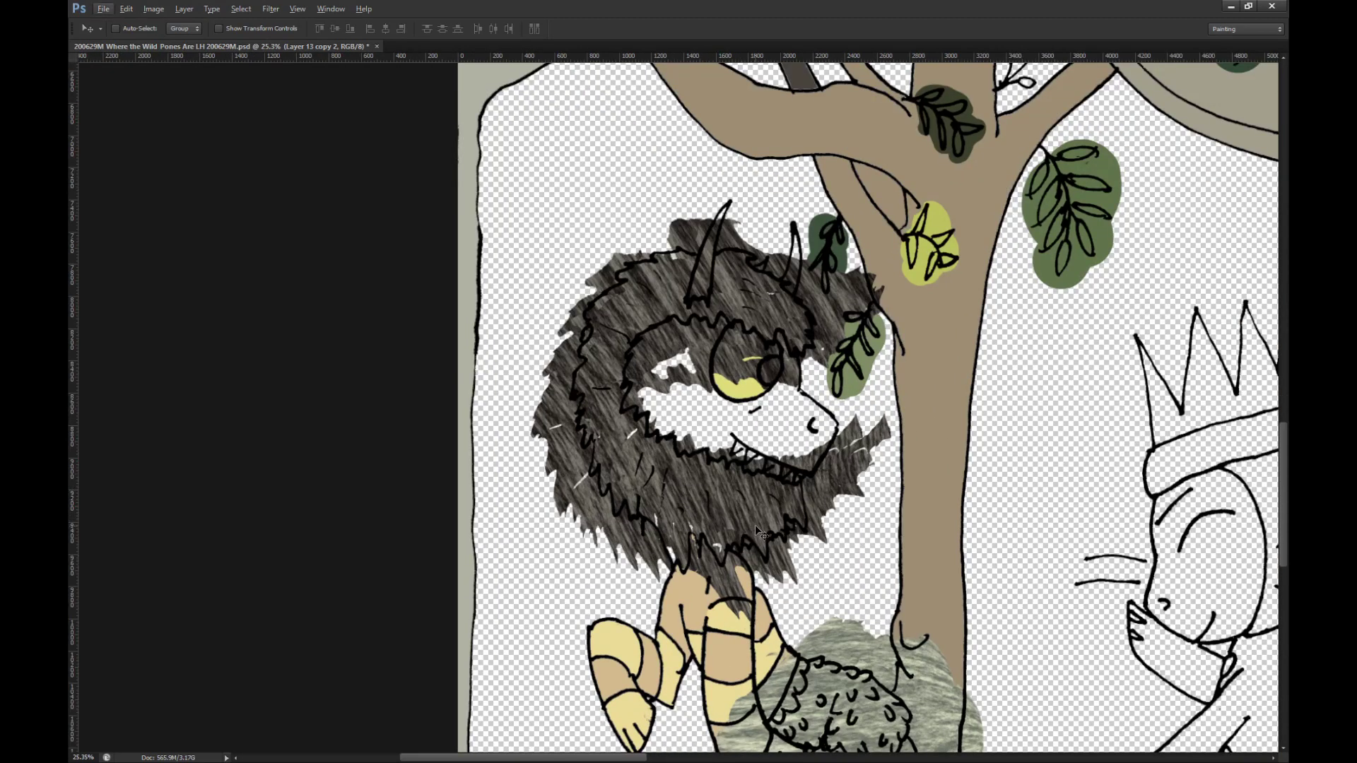
pyautogui.hotkey('ctrl', 'j')
pyautogui.moveTo(851, 556)
pyautogui.mouseDown()
pyautogui.moveTo(833, 536)
pyautogui.moveTo(866, 545)
pyautogui.moveTo(844, 549)
pyautogui.mouseUp()
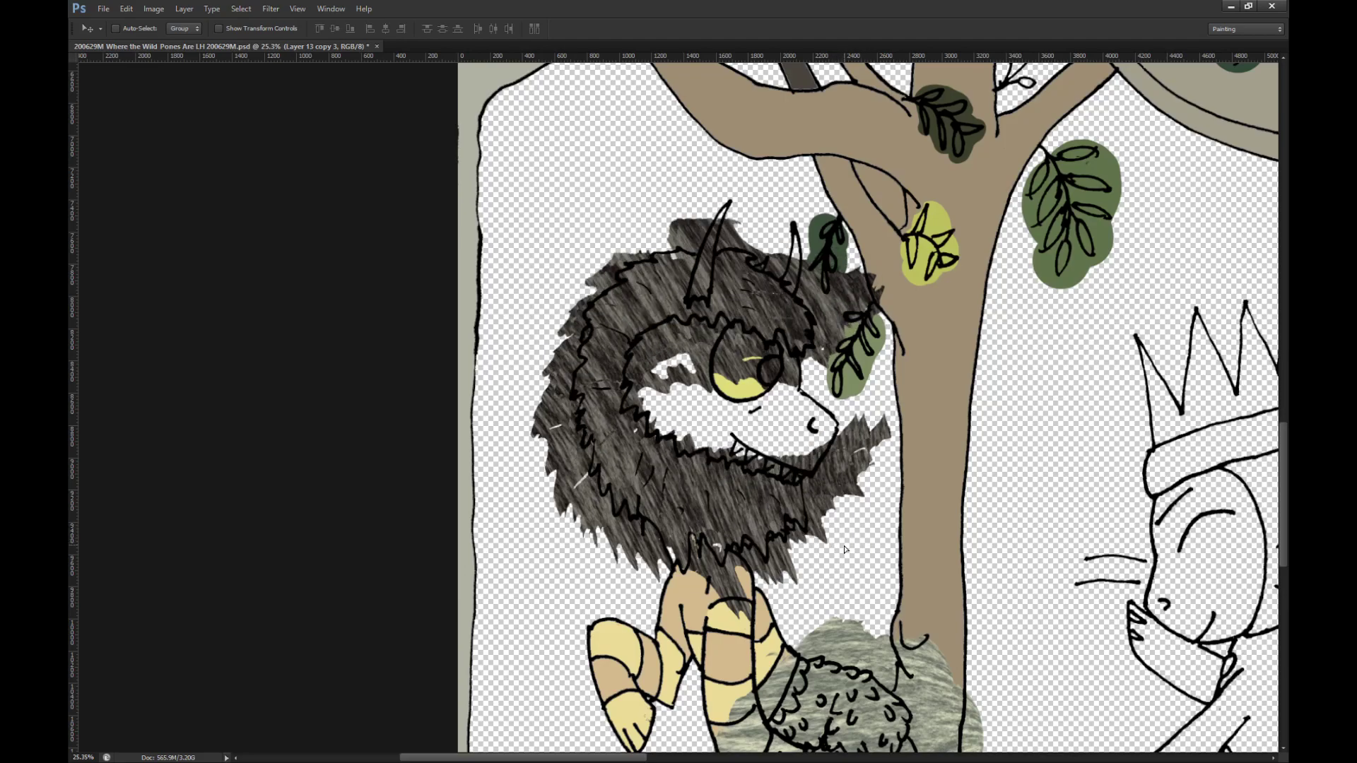
# Step: Shift the newest mane texture copy slightly left over the horned creature's head and reduce its height to about 98%
pyautogui.press('m')
pyautogui.hotkey('ctrl', 't')
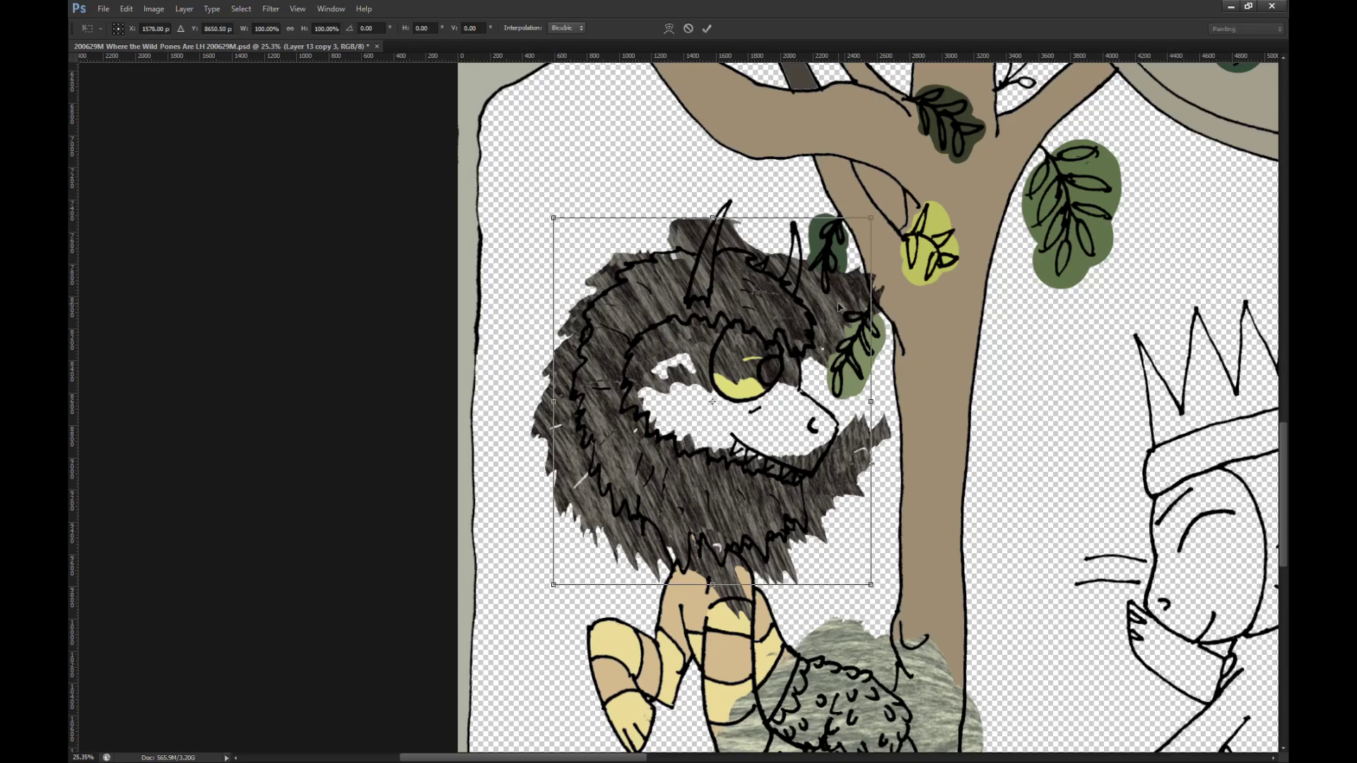
pyautogui.moveTo(870, 278); pyautogui.dragTo(849, 283)
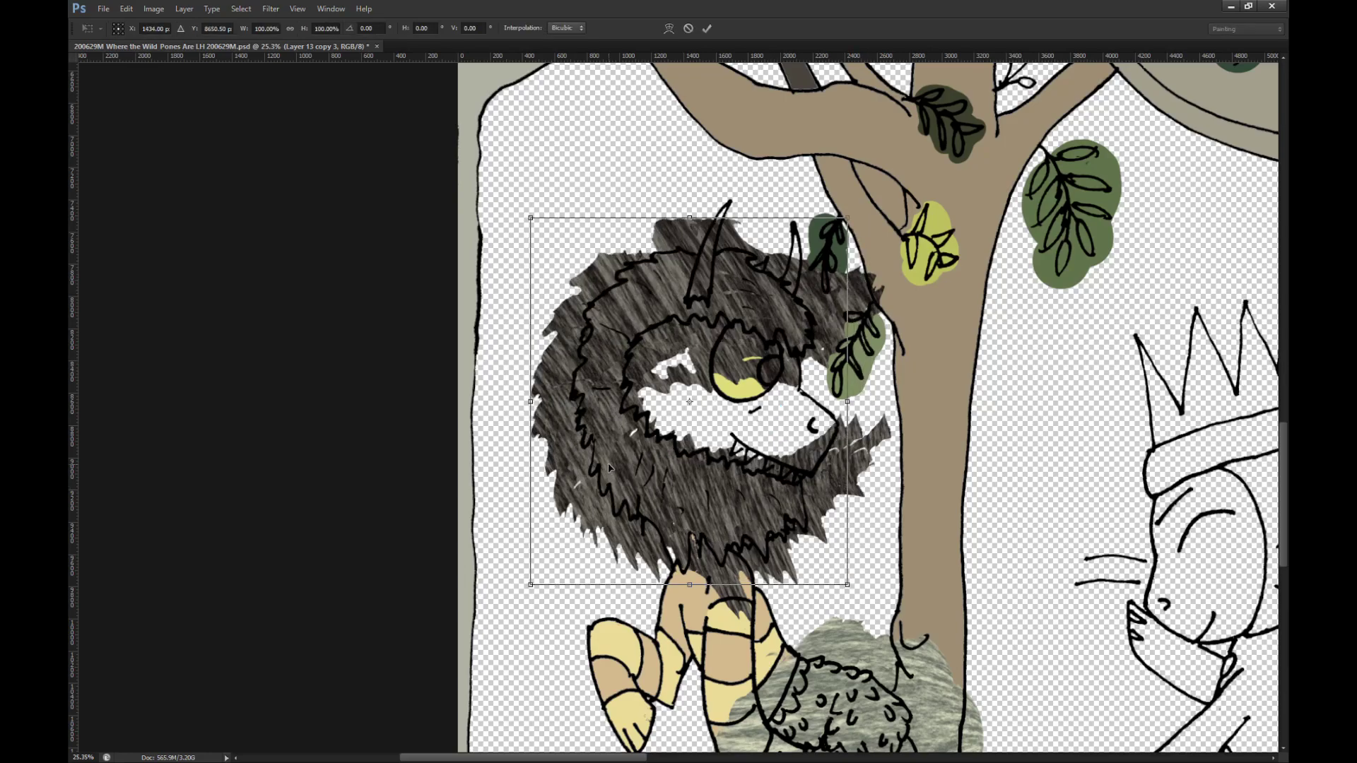
pyautogui.moveTo(690, 584); pyautogui.dragTo(692, 577)
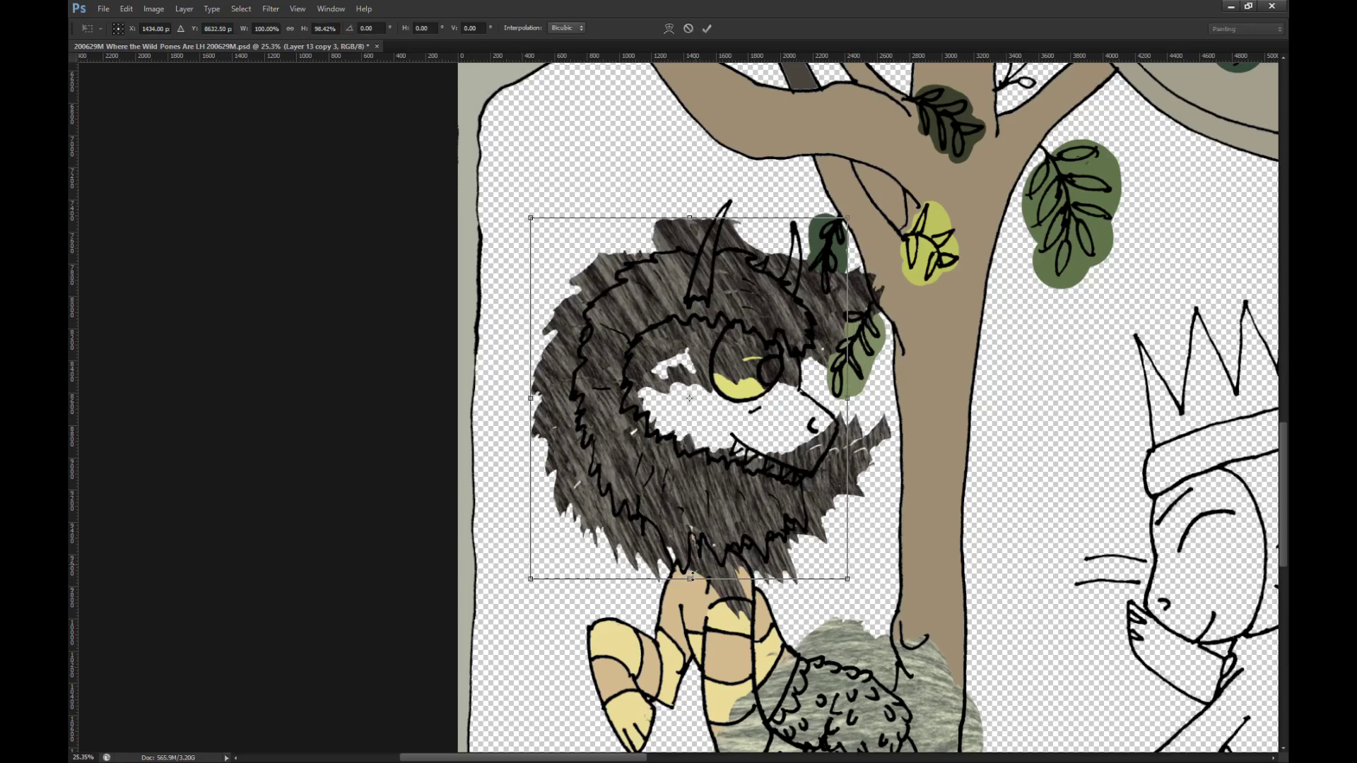
# Step: Warp the mane texture copy so its streaks curve around the face, crown and chin and cover the remaining gaps
pyautogui.click(668, 28)
pyautogui.moveTo(623, 460); pyautogui.dragTo(646, 470)
pyautogui.moveTo(727, 519); pyautogui.dragTo(677, 538)
pyautogui.moveTo(631, 372); pyautogui.dragTo(667, 377)
pyautogui.moveTo(680, 231); pyautogui.dragTo(712, 217)
pyautogui.moveTo(814, 501); pyautogui.dragTo(808, 500)
pyautogui.press('Return')
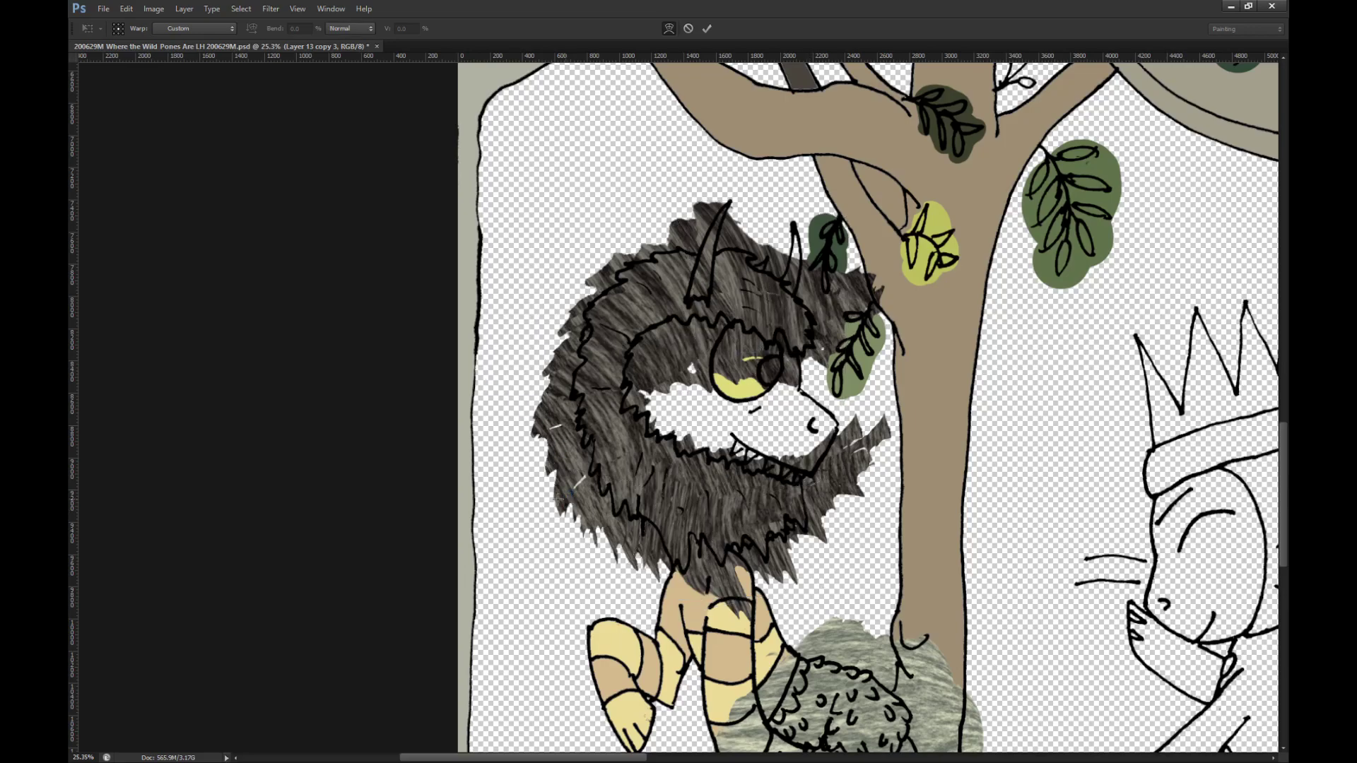
pyautogui.scroll(-3, 527, 482)
pyautogui.scroll(5, 523, 485)
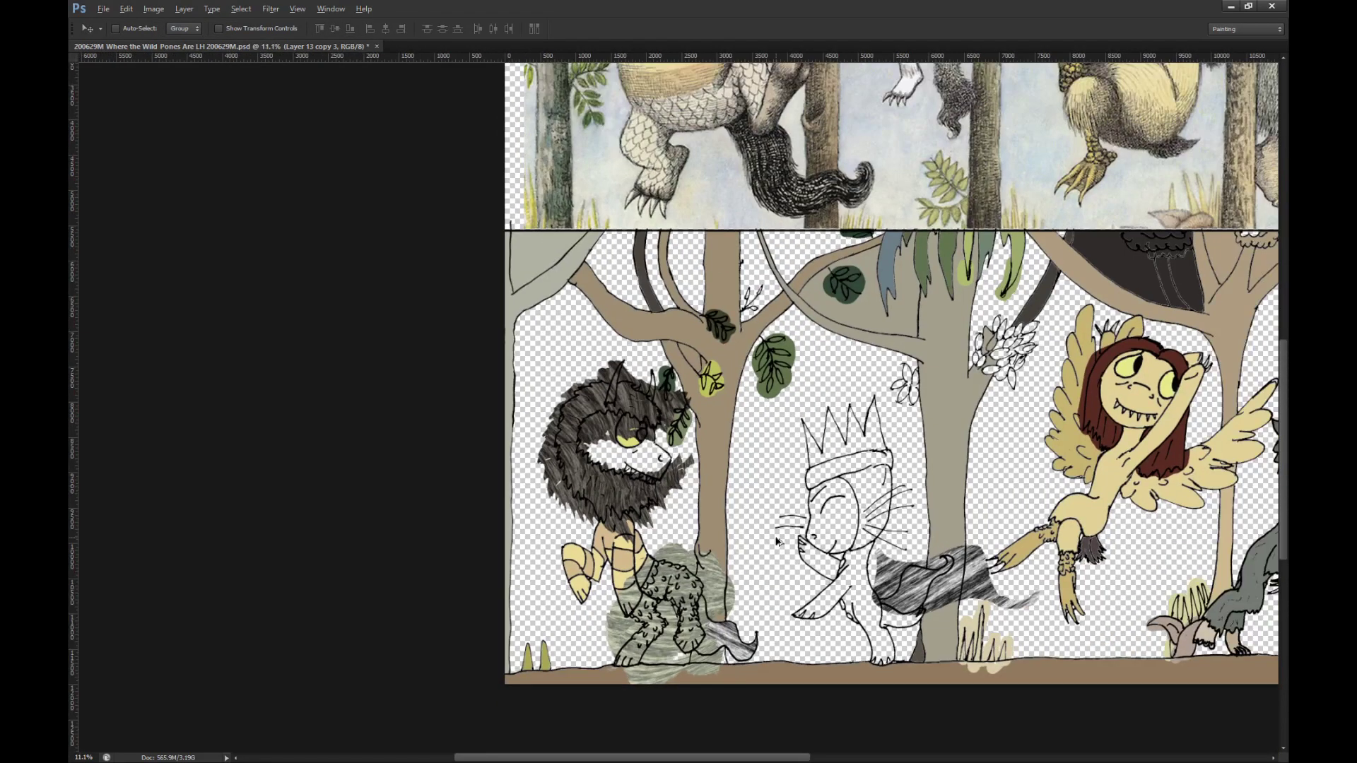
pyautogui.scroll(-1, 816, 547)
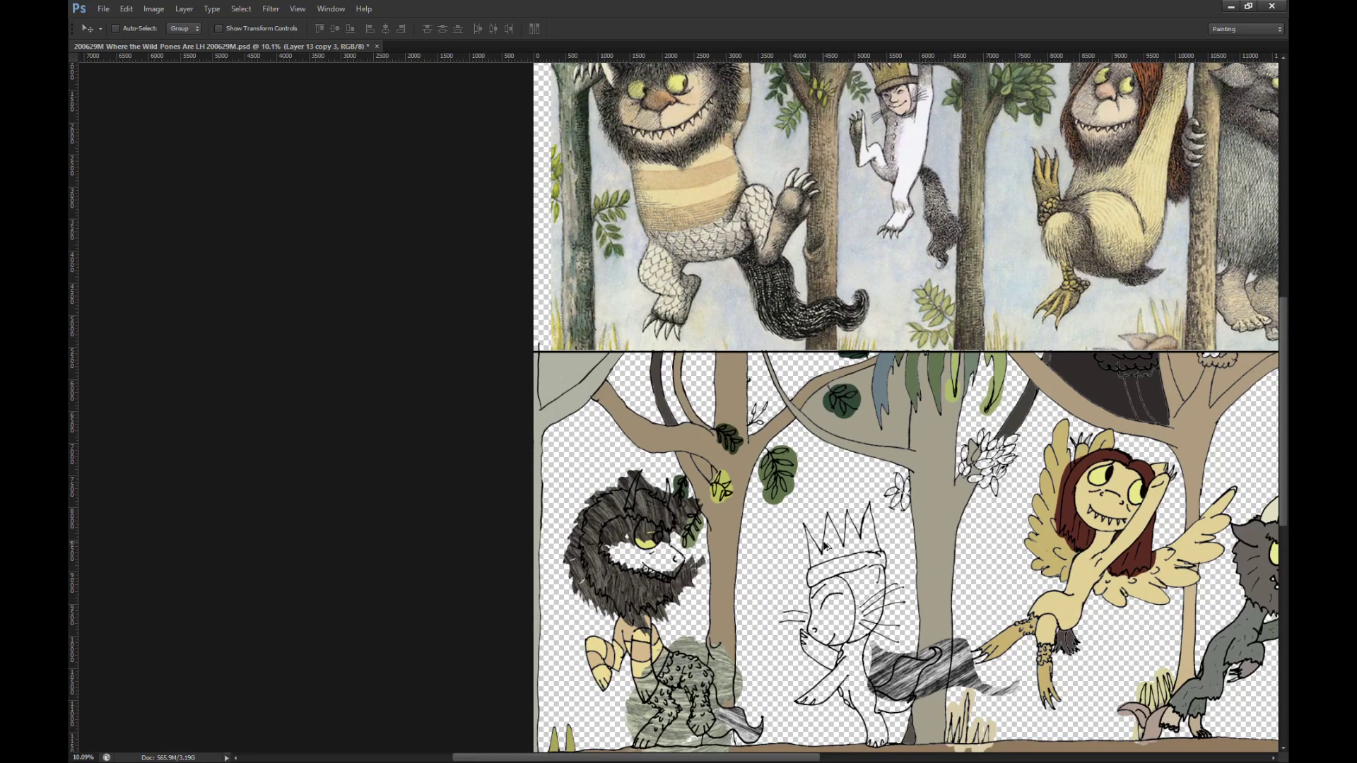